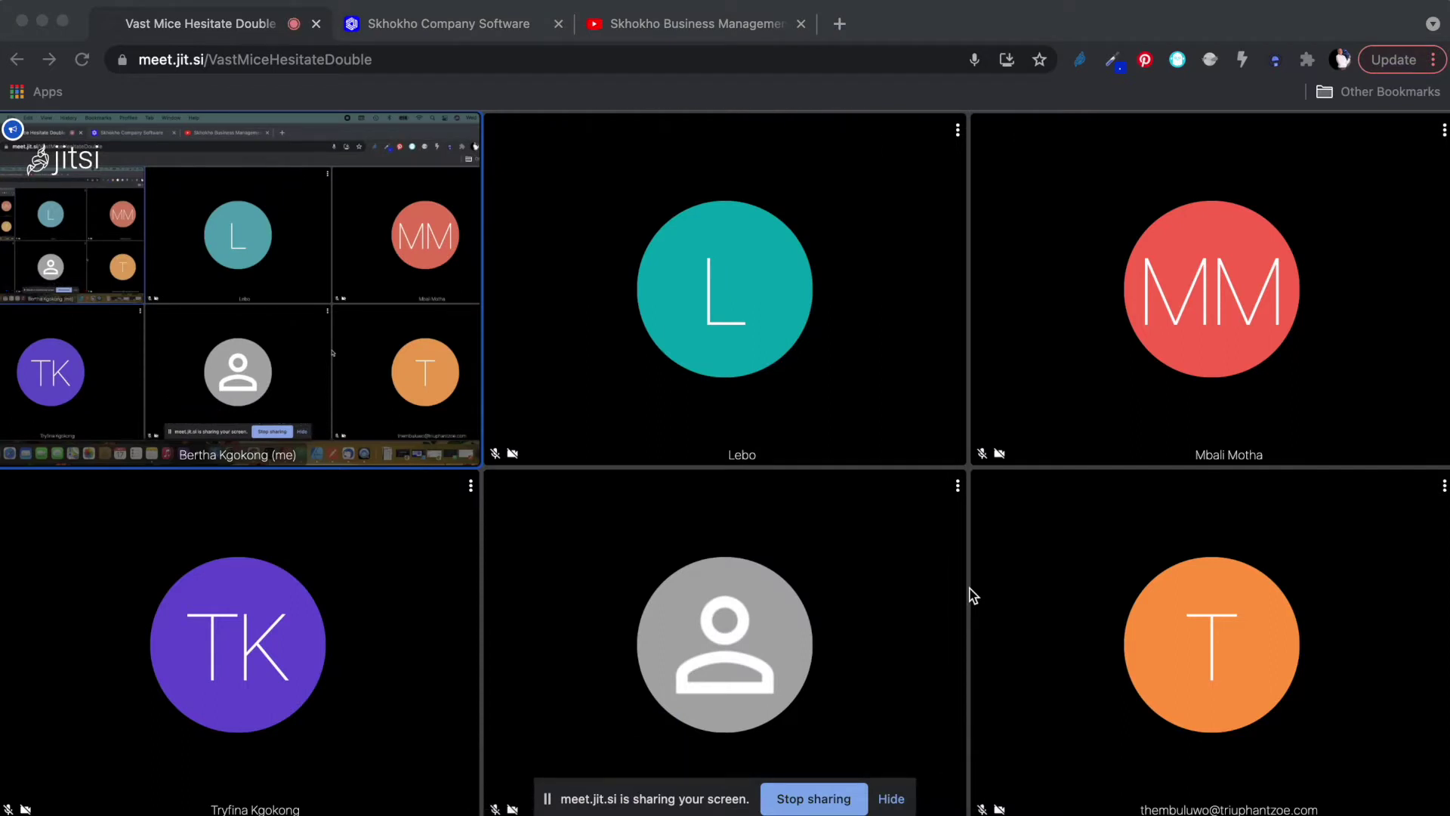
Switch from the Jitsi meeting to the Skhokho Company Software browser tab.
click(437, 26)
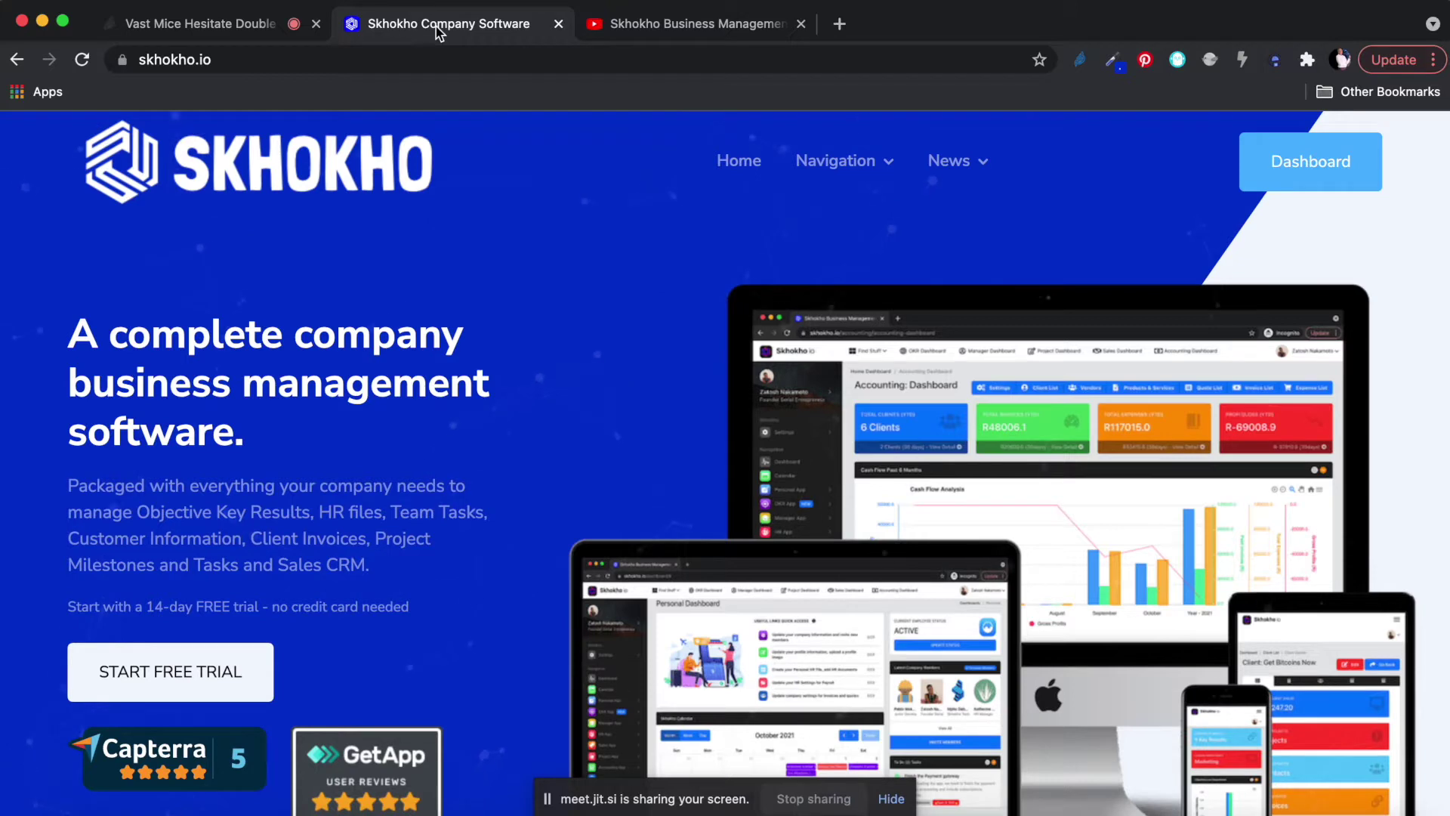
click(649, 27)
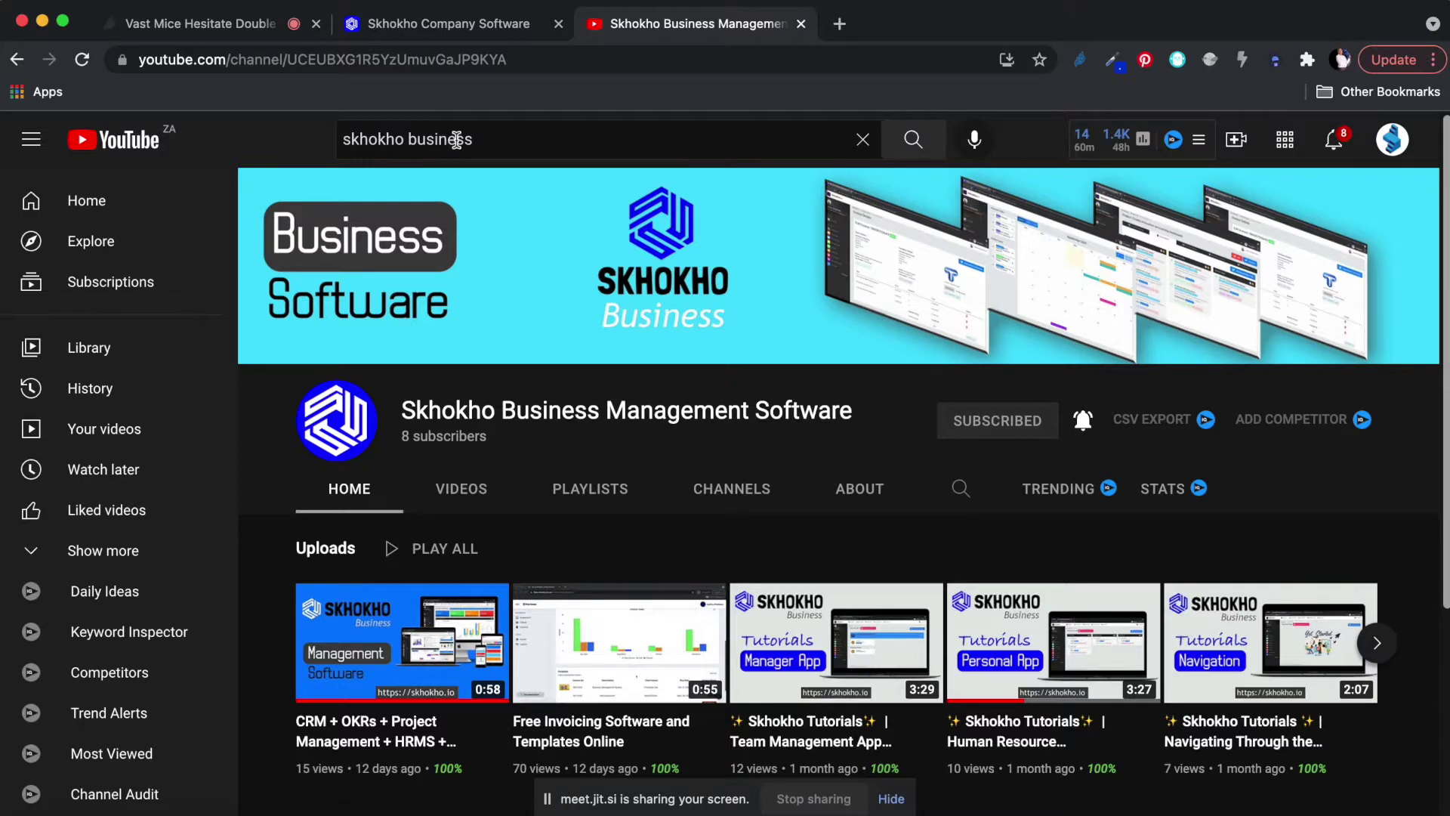
scroll(567, 463, down, 2)
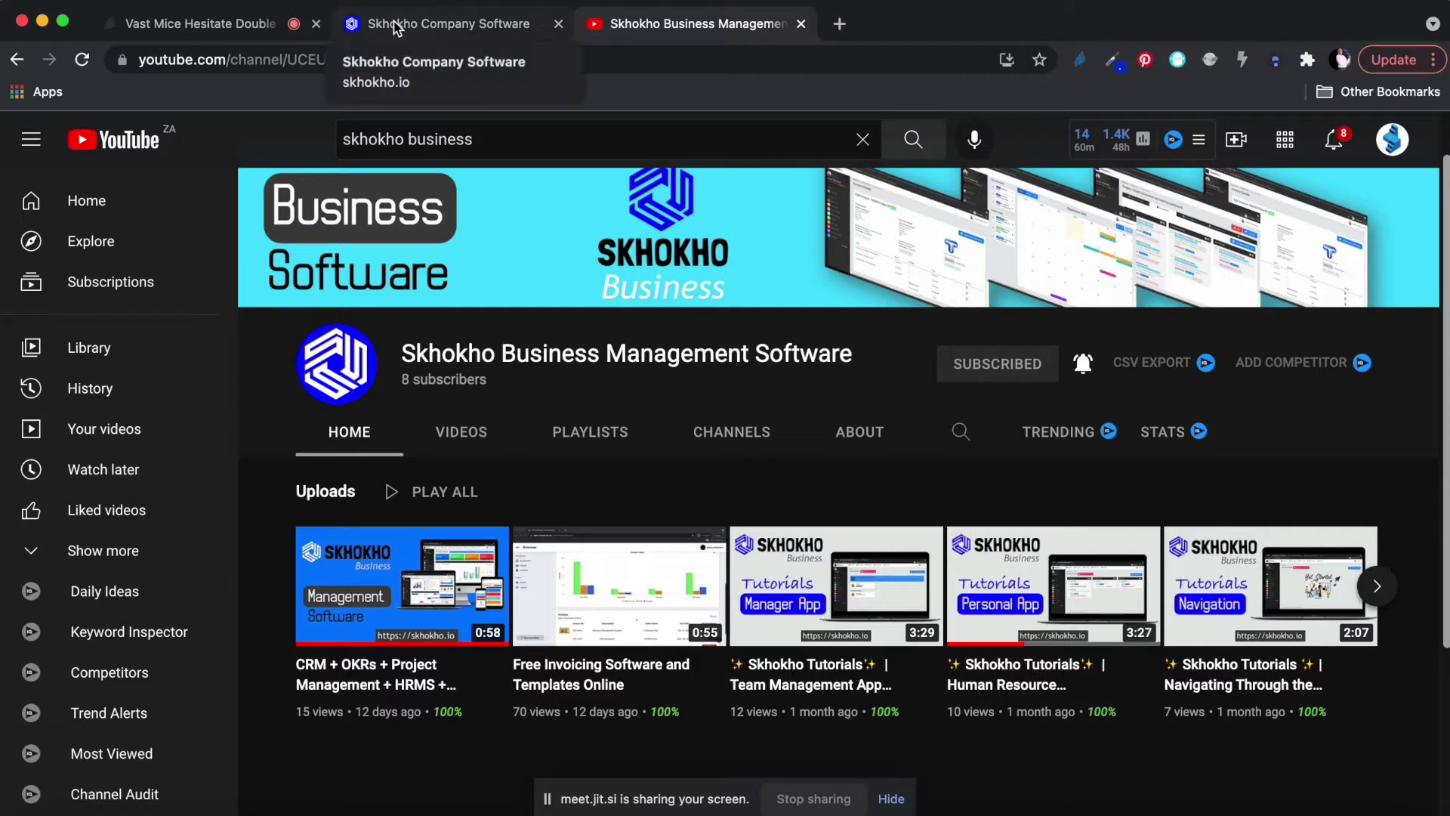
click(418, 20)
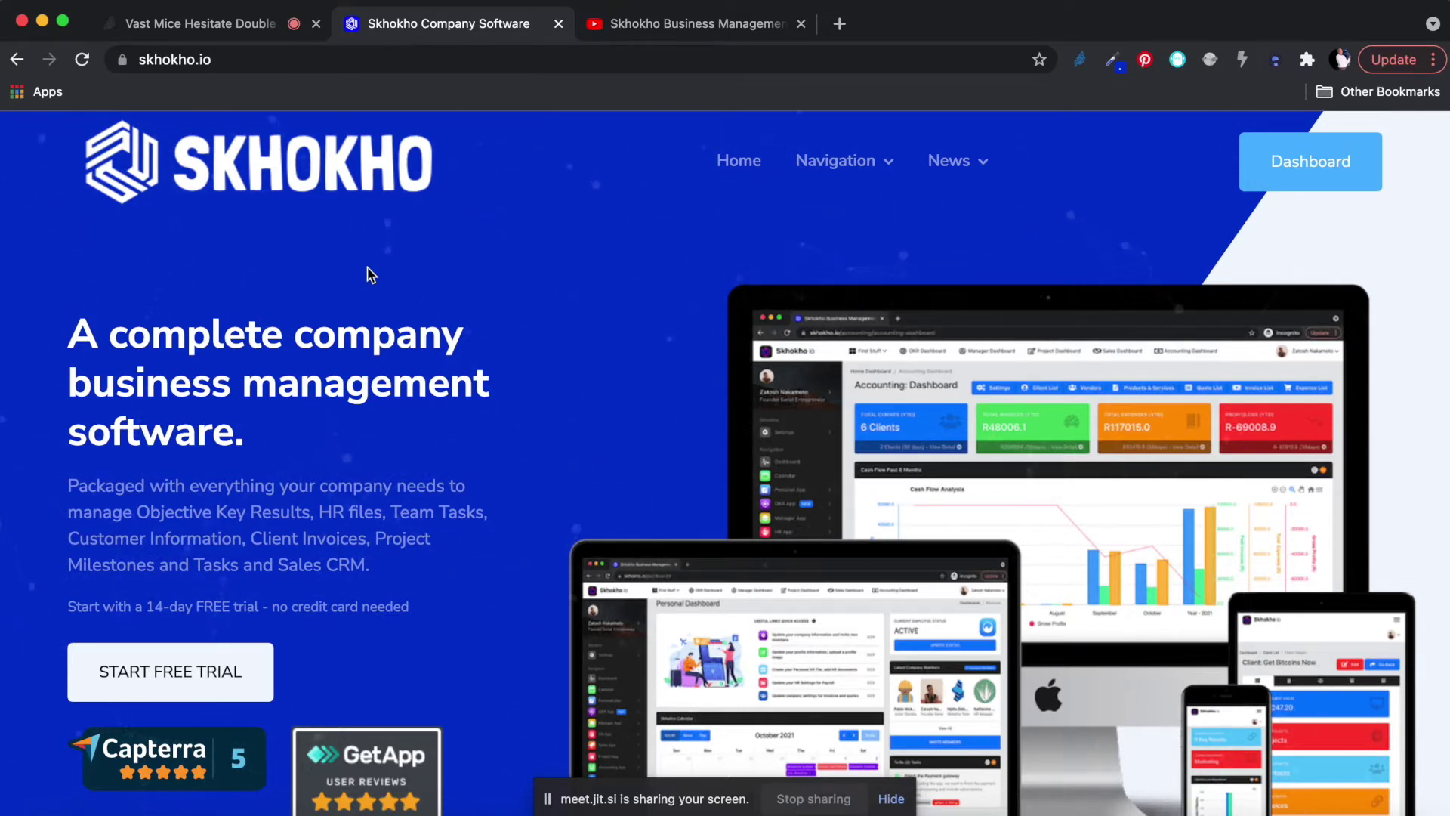
Scroll the Skhokho homepage, then bring up the Navigation mega-menu listing its apps.
scroll(370, 274, down, 3)
scroll(370, 273, up, 3)
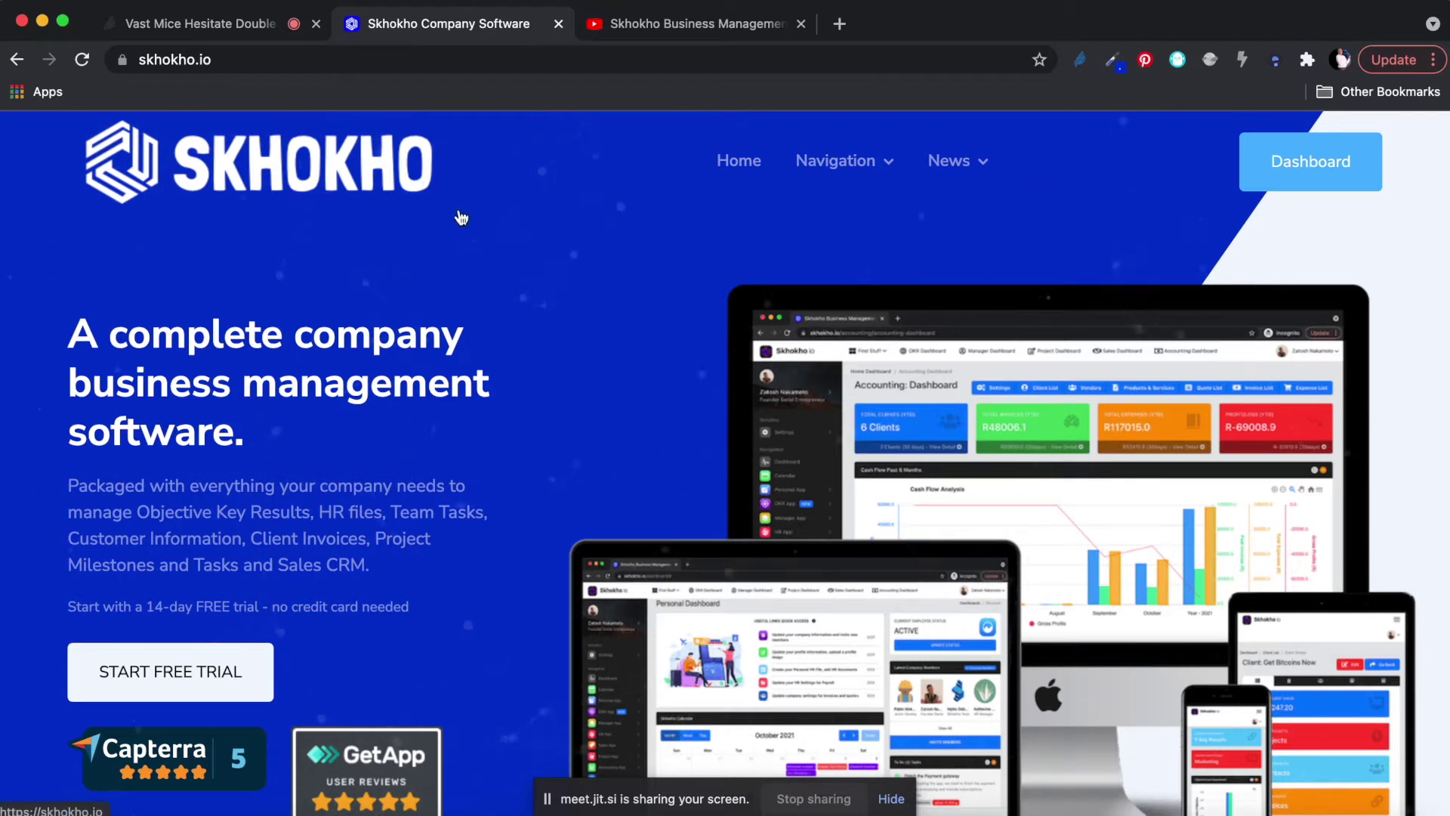
mouse_move(843, 168)
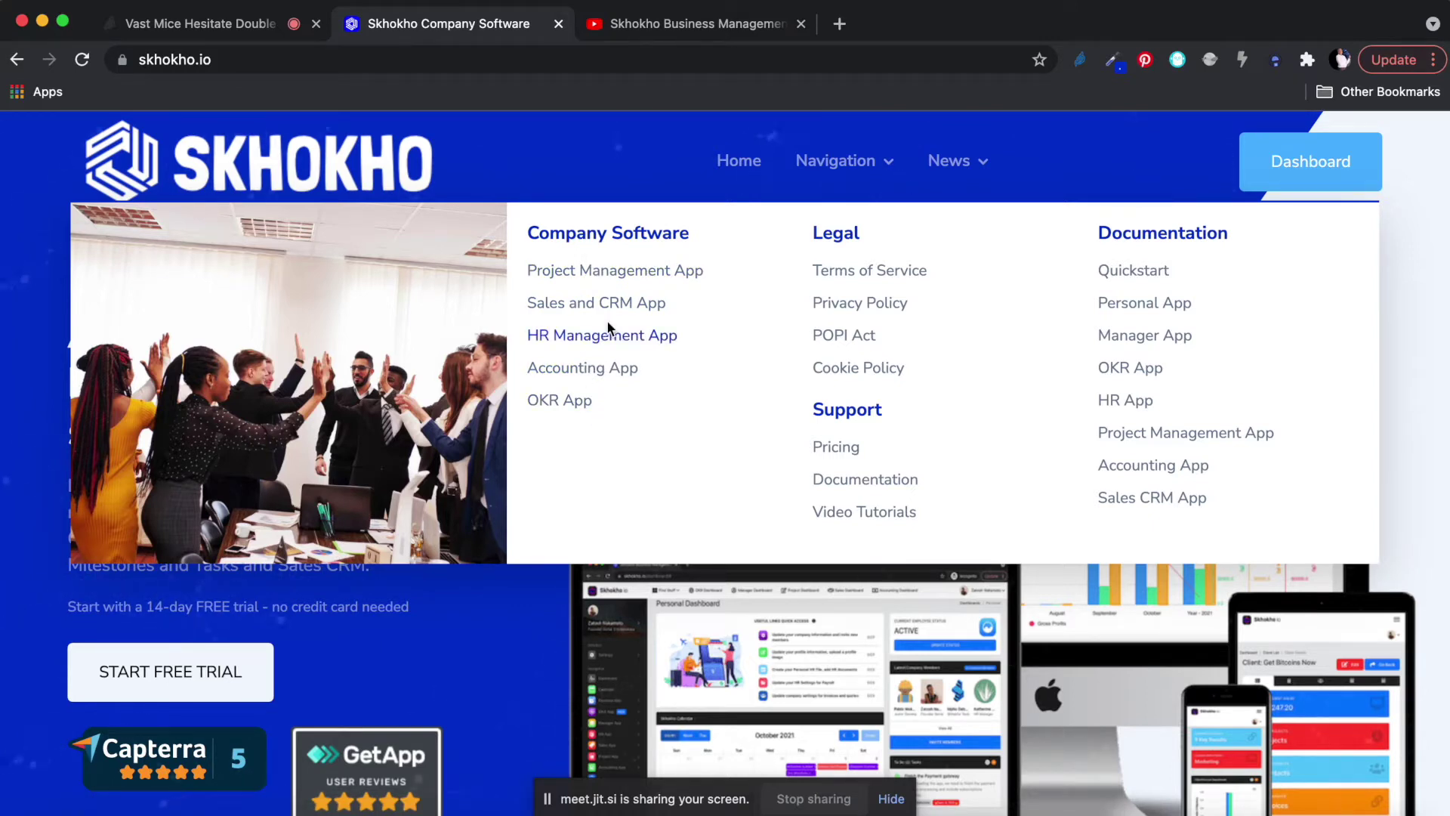
Open the OKR App product page and scroll through its content.
click(557, 403)
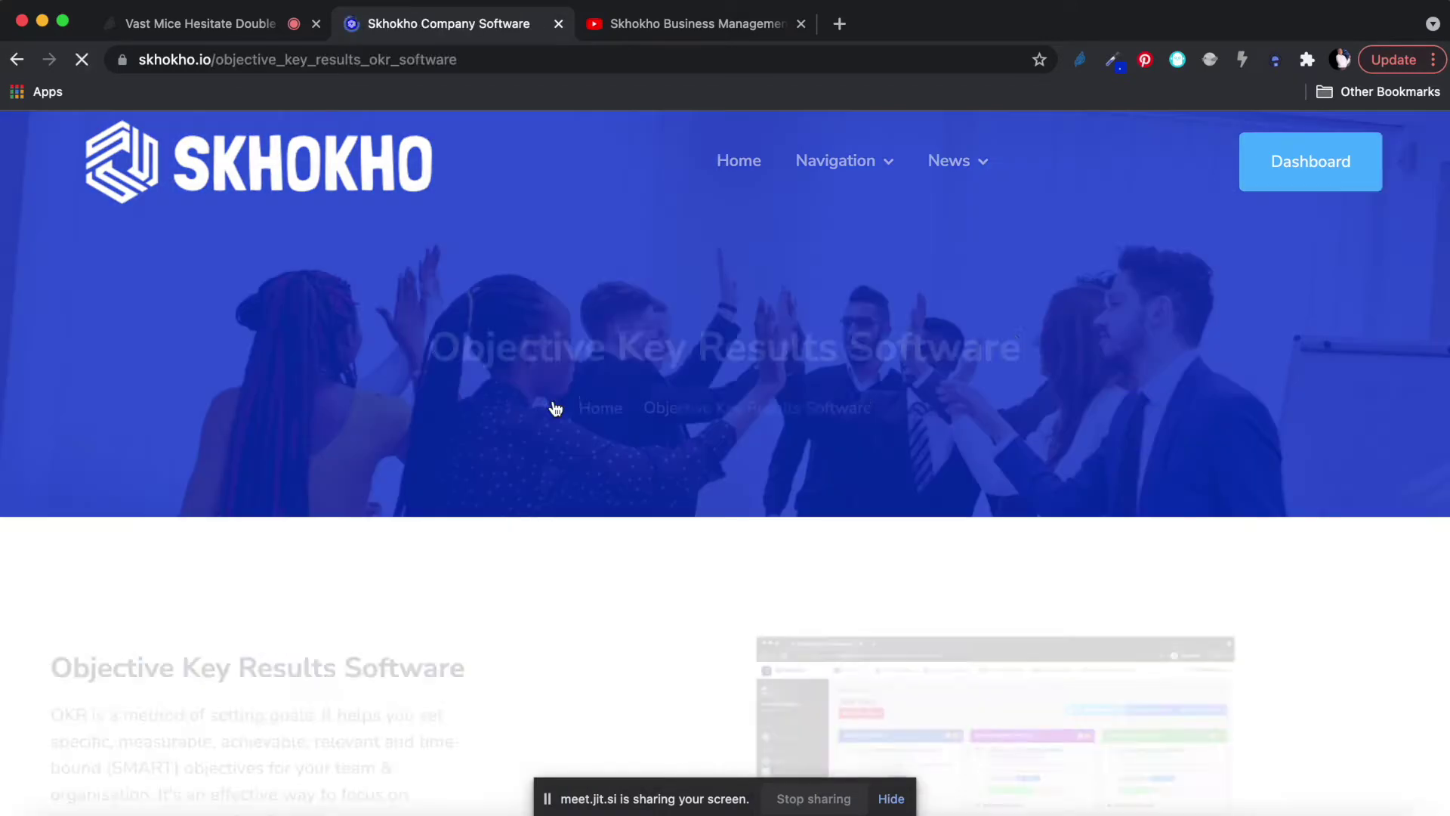
scroll(551, 408, down, 4)
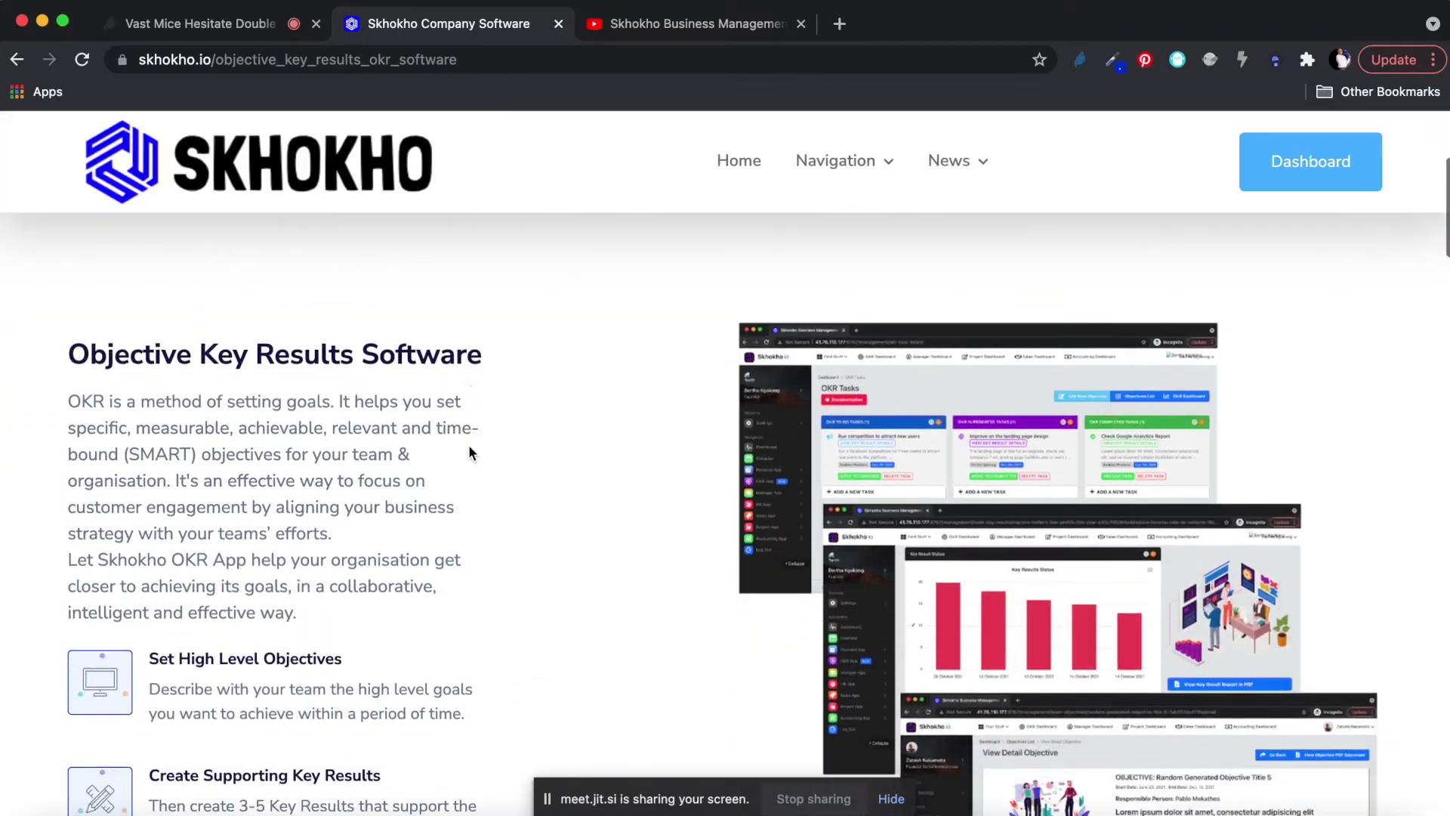
scroll(469, 451, down, 10)
scroll(470, 451, down, 8)
scroll(468, 452, down, 10)
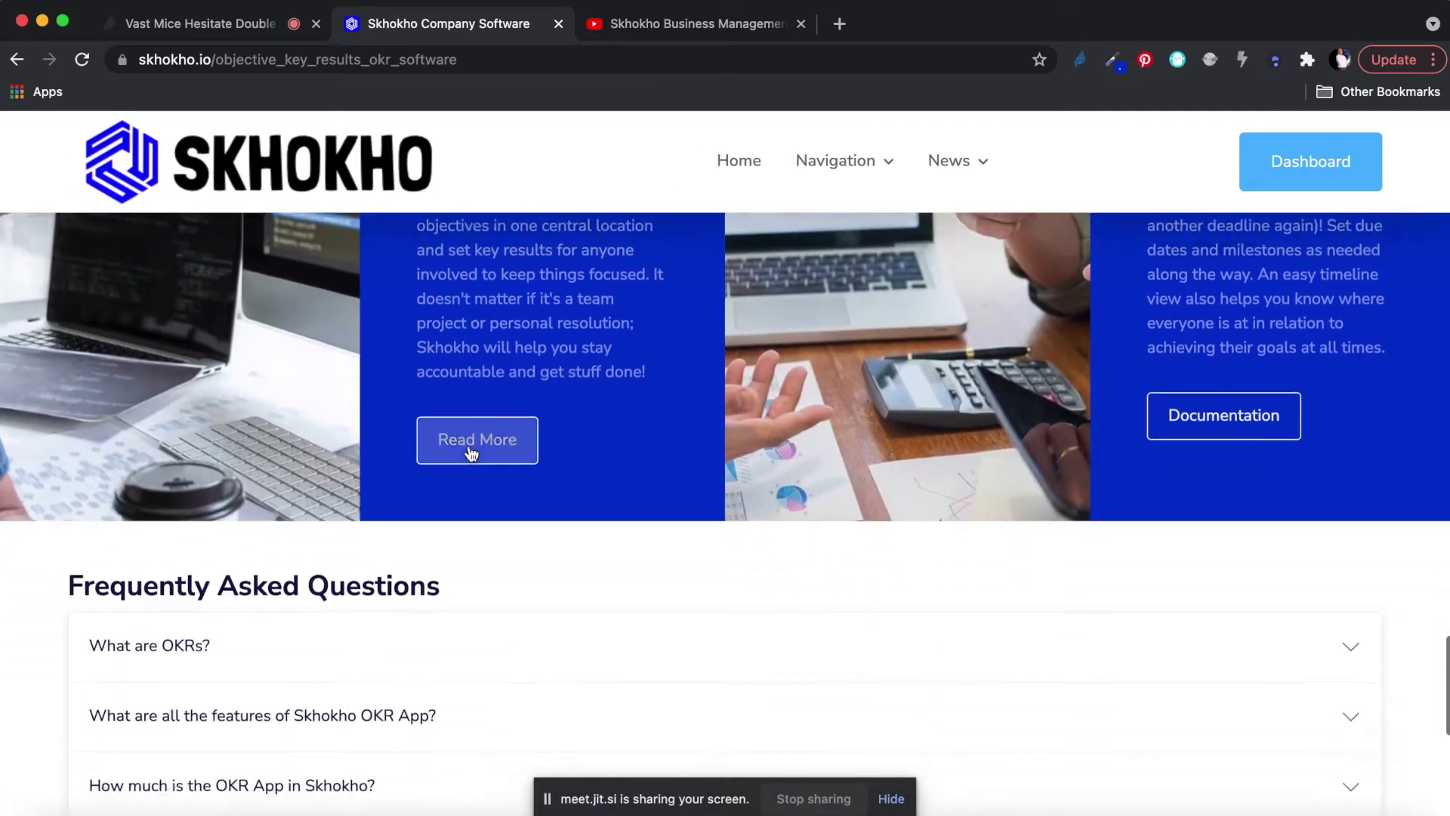
scroll(470, 452, up, 20)
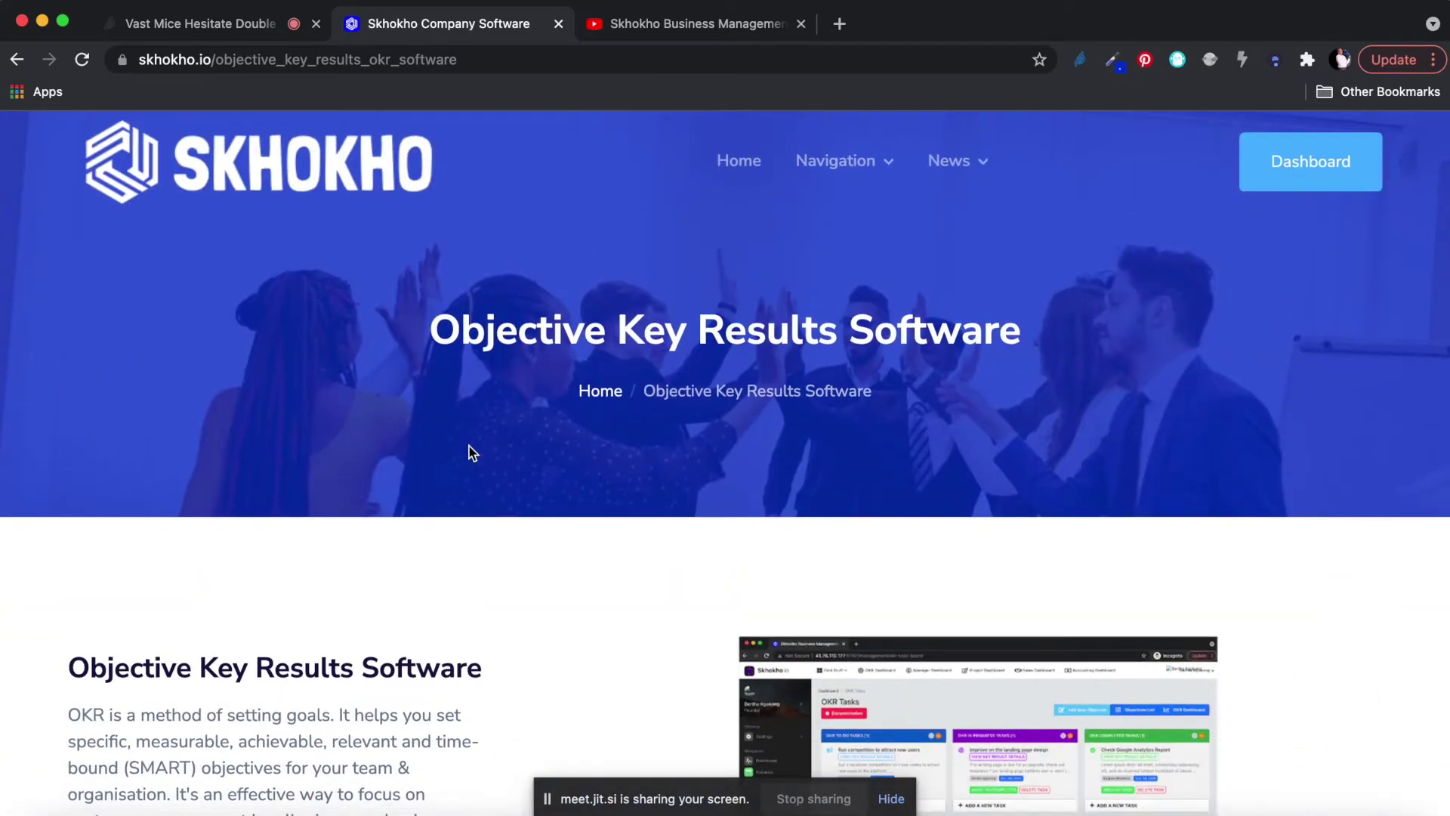
Browse the Objective Key Results news articles, then go to the Personal Dashboard.
mouse_move(950, 160)
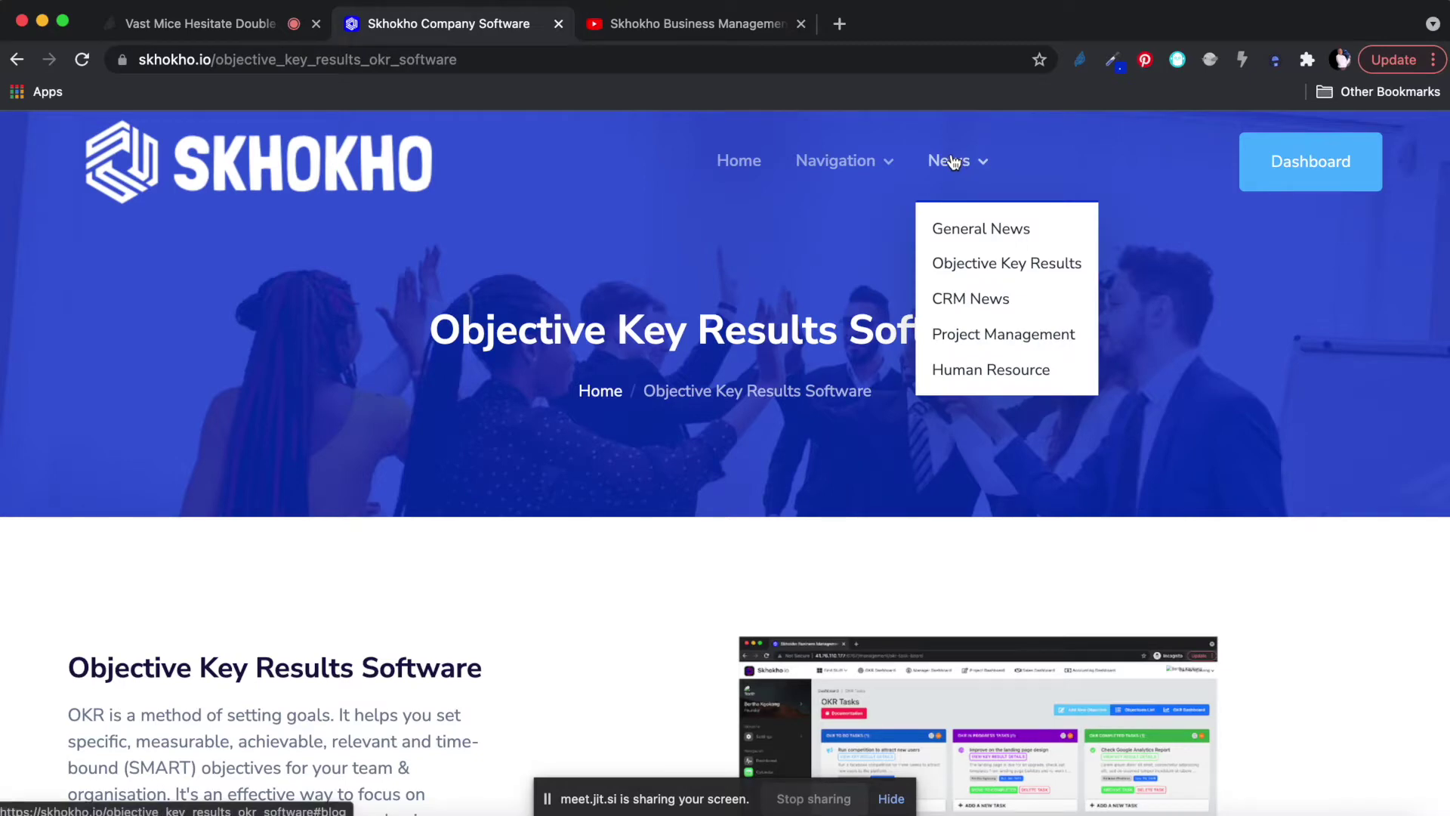
click(968, 266)
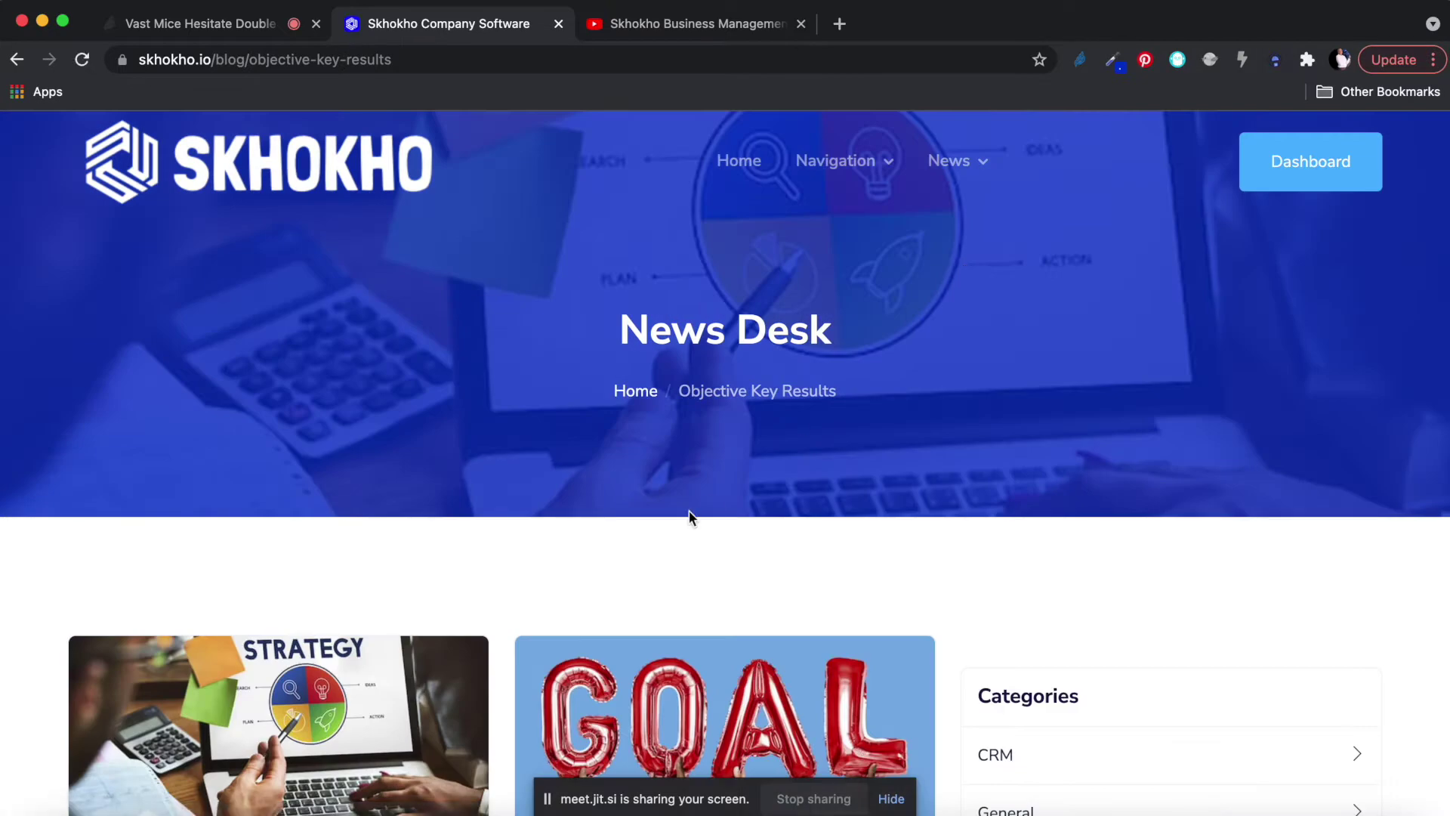
scroll(689, 517, down, 10)
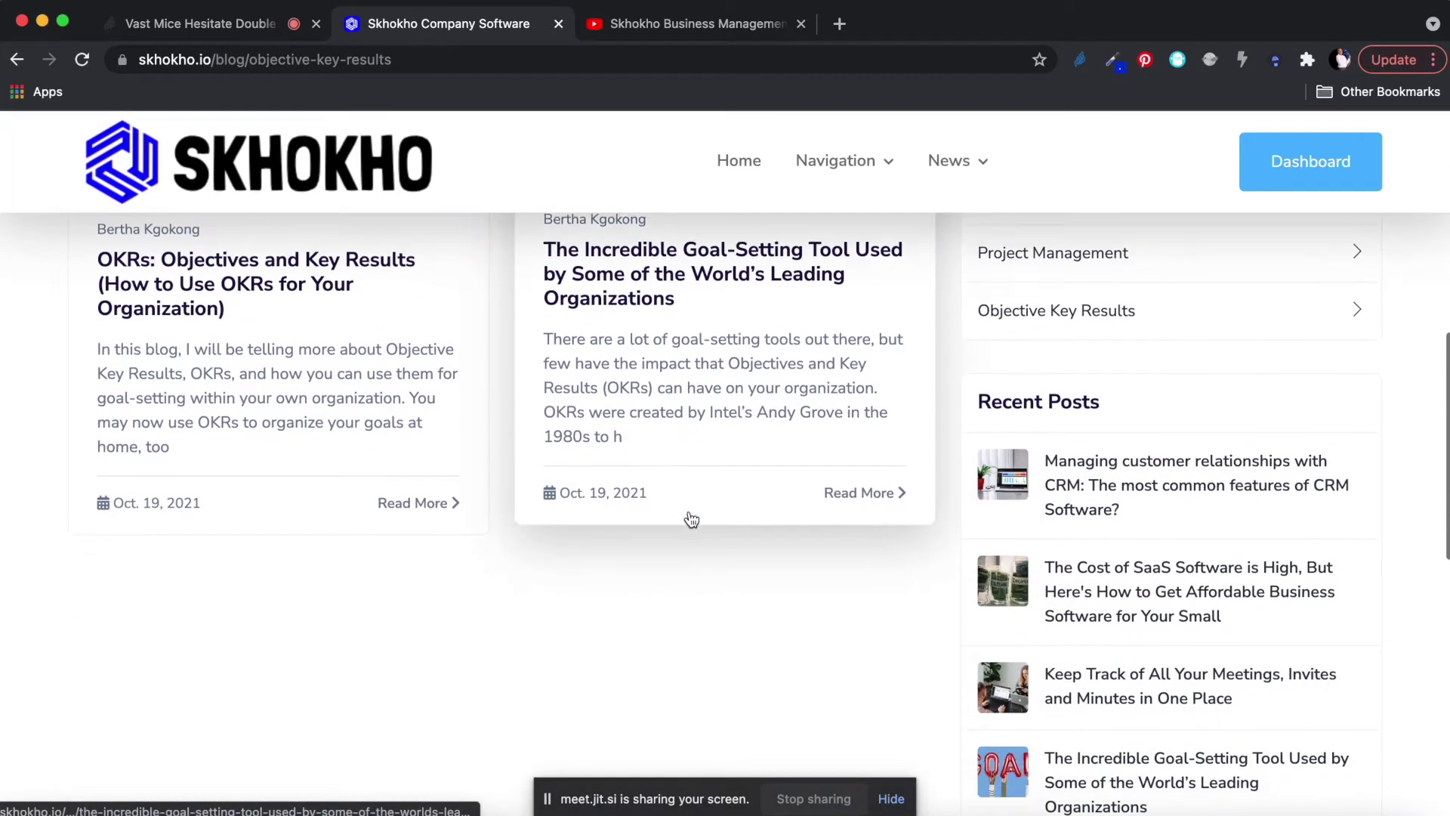
scroll(692, 520, up, 1)
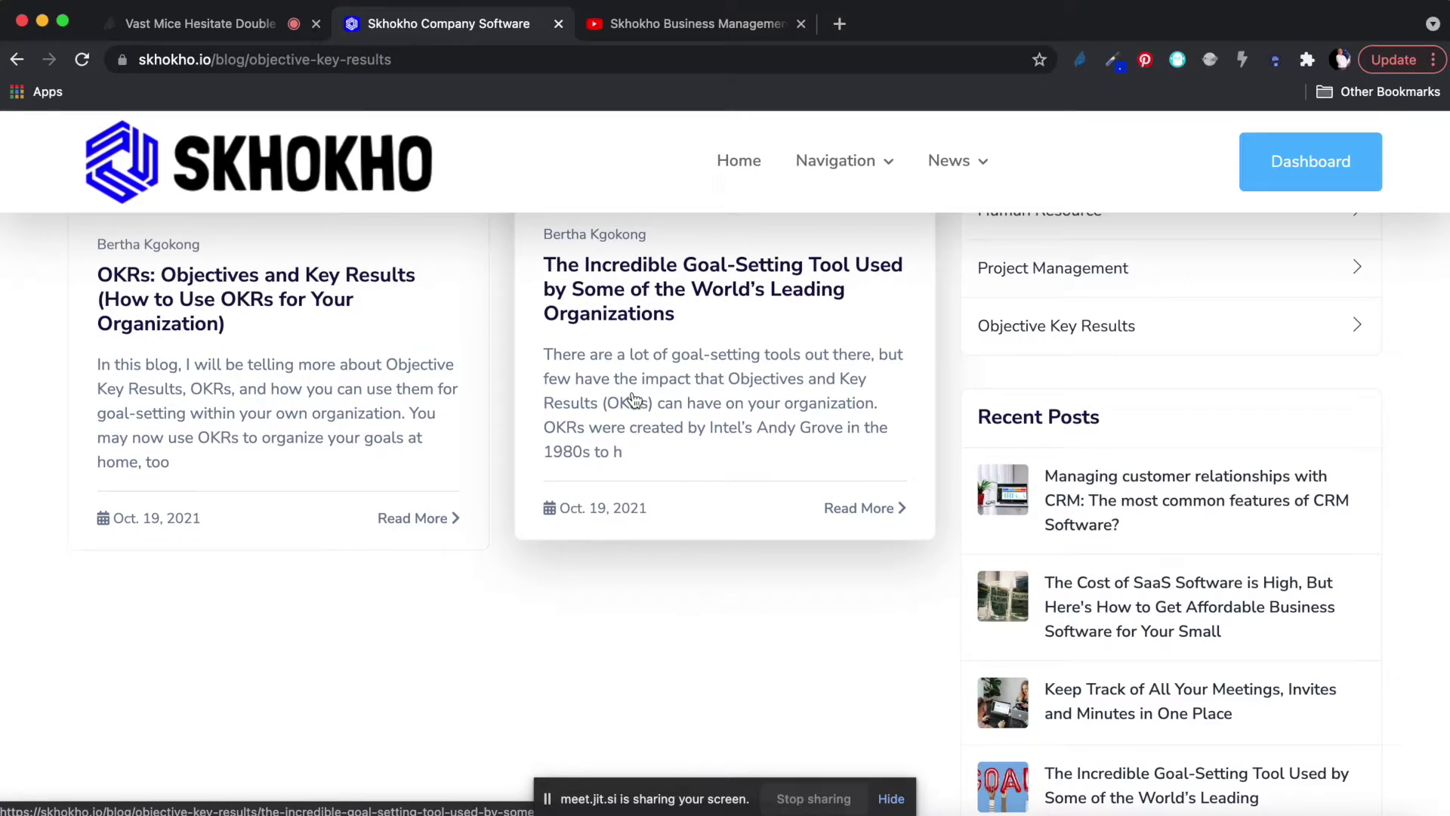
scroll(633, 400, up, 9)
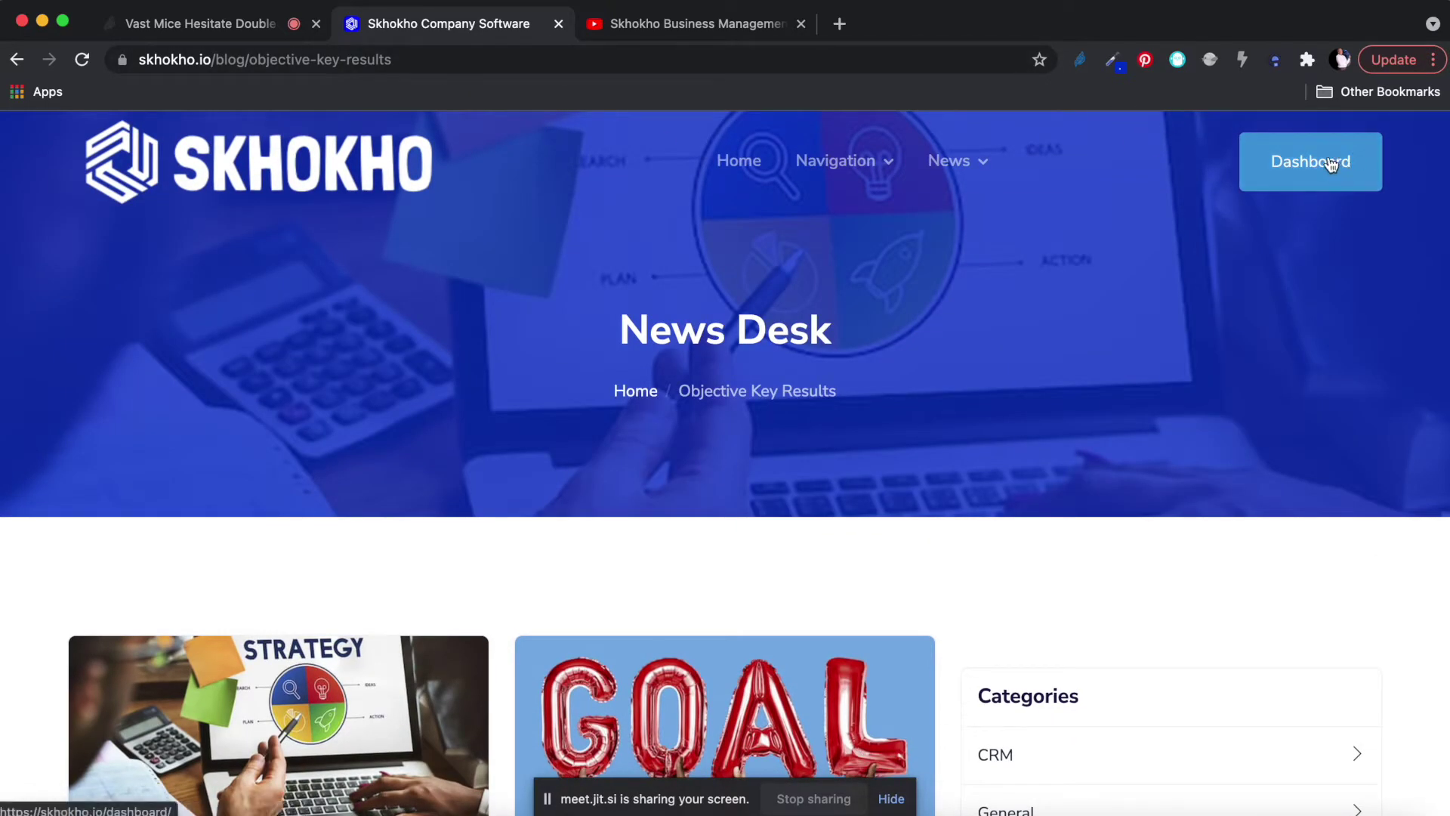
click(1300, 165)
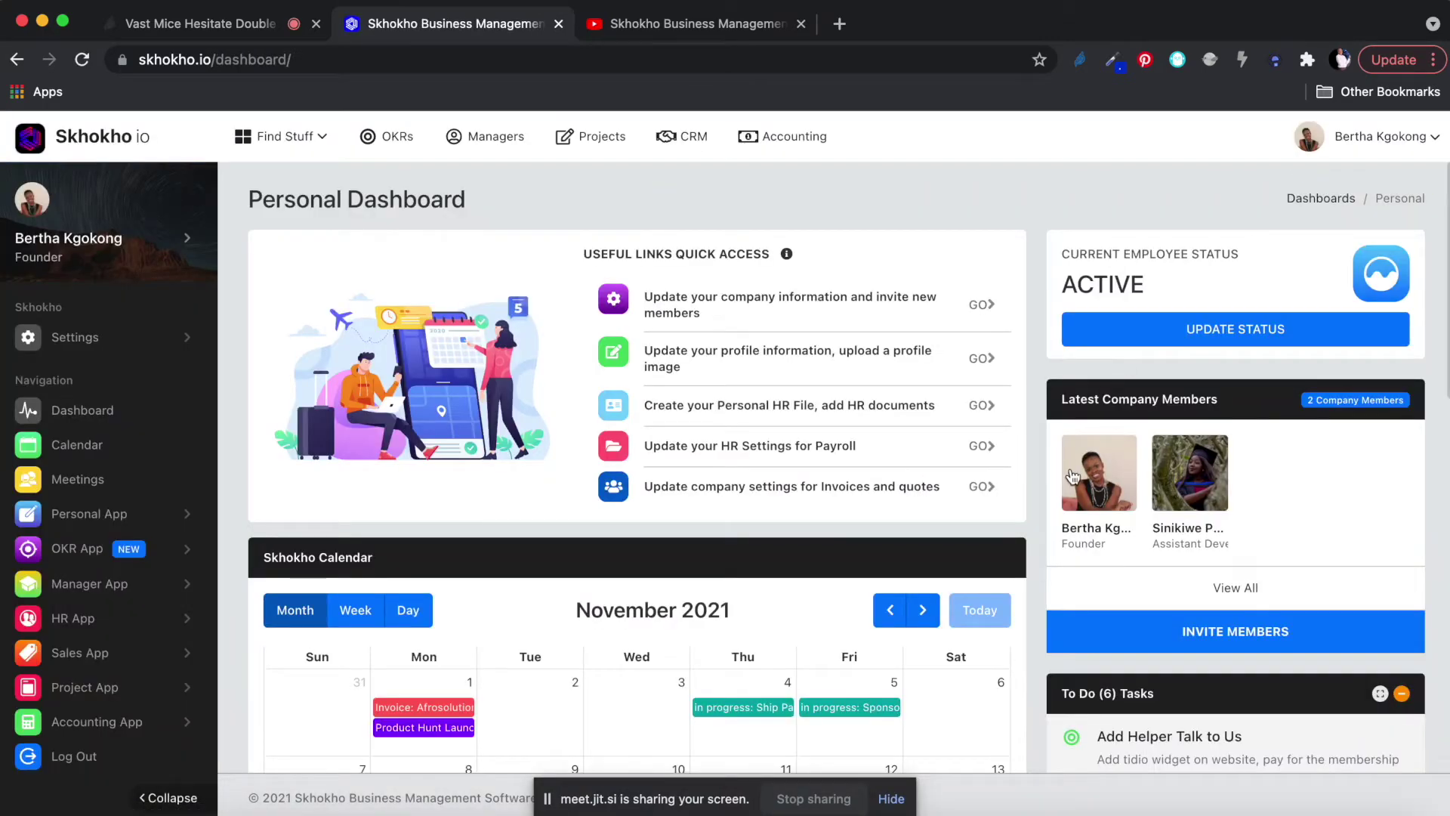
Expand OKR App in the dashboard sidebar and go to its Objectives List.
scroll(1233, 425, down, 2)
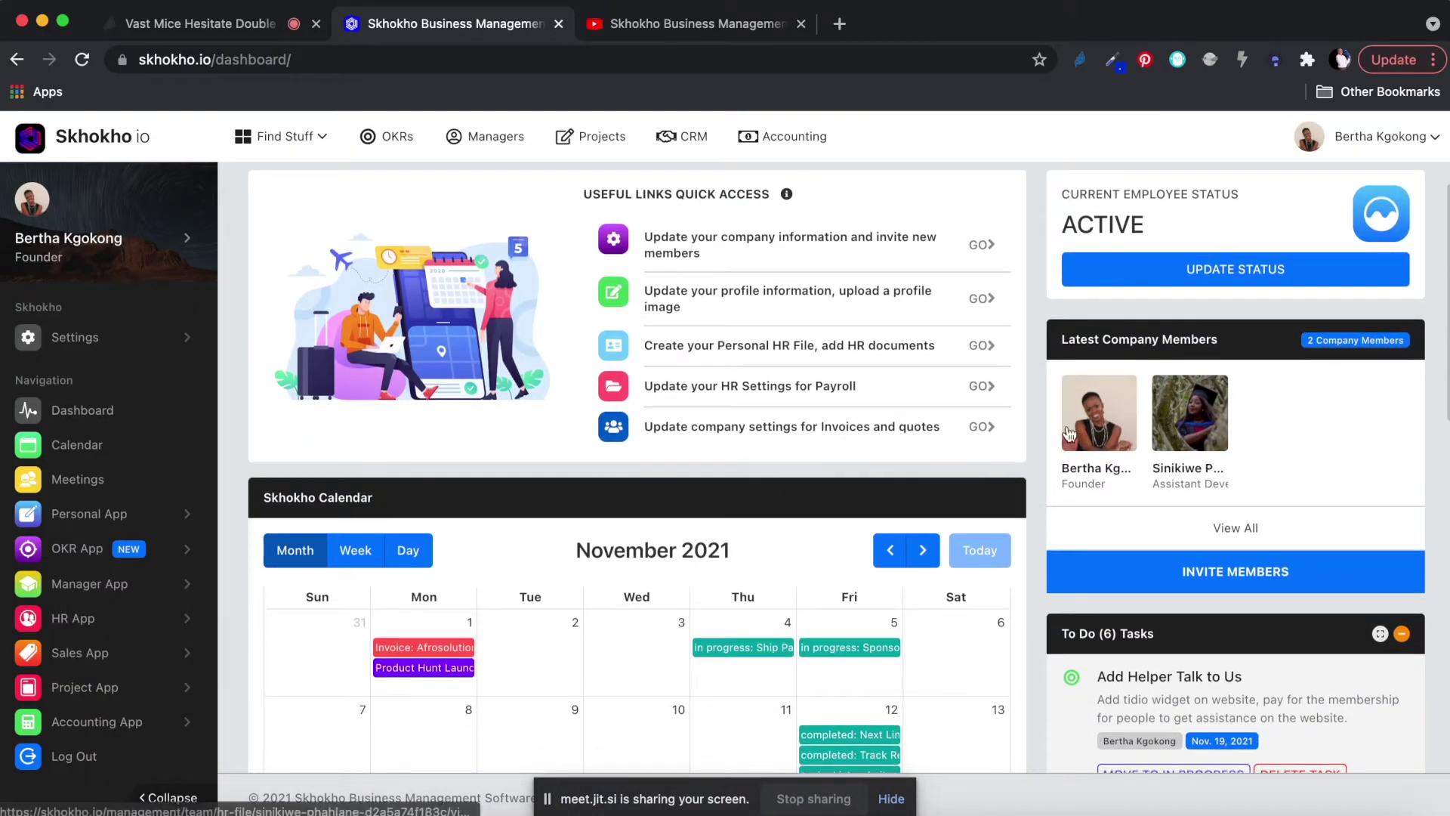
scroll(718, 452, down, 5)
scroll(719, 452, up, 6)
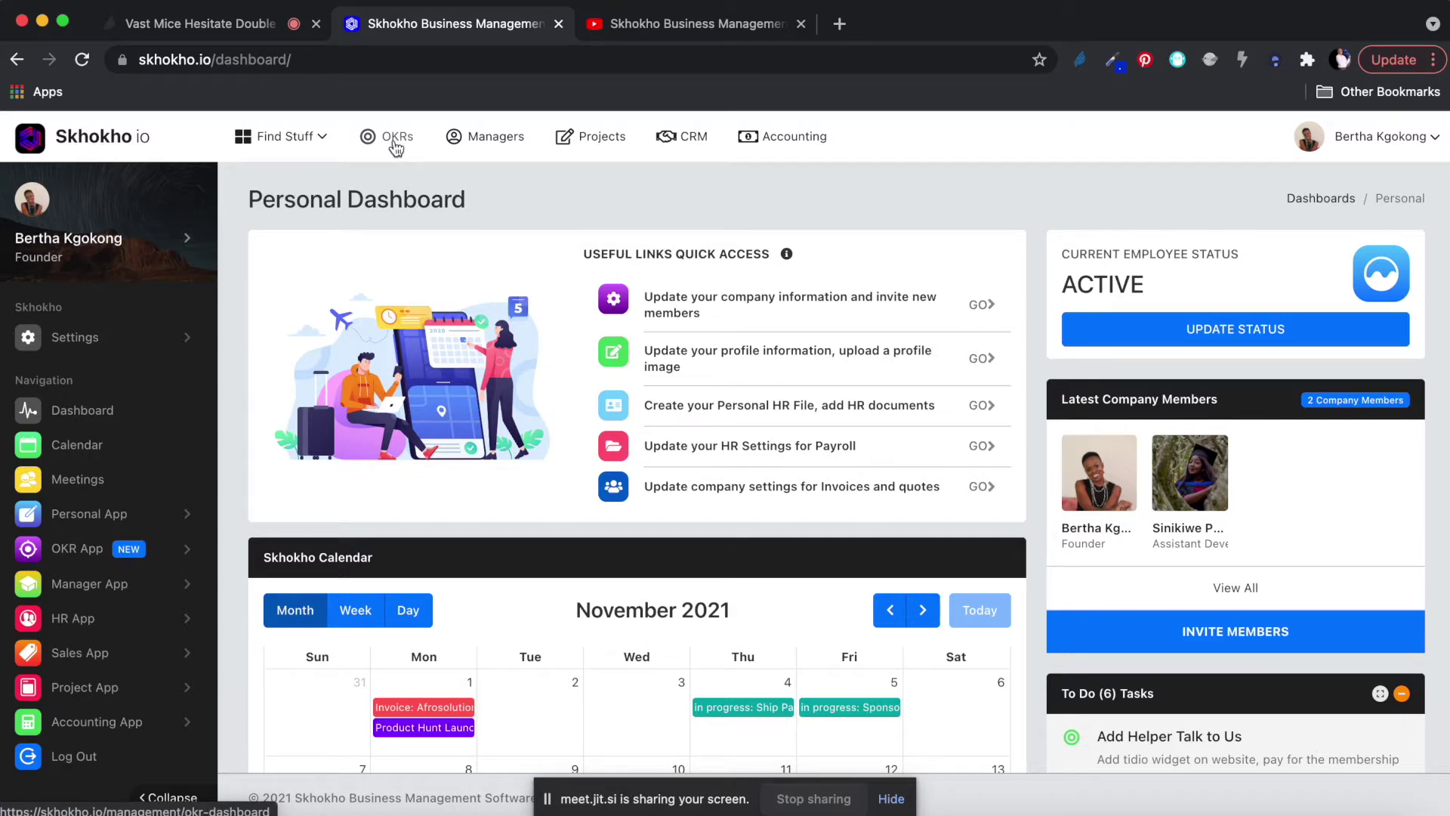
click(97, 556)
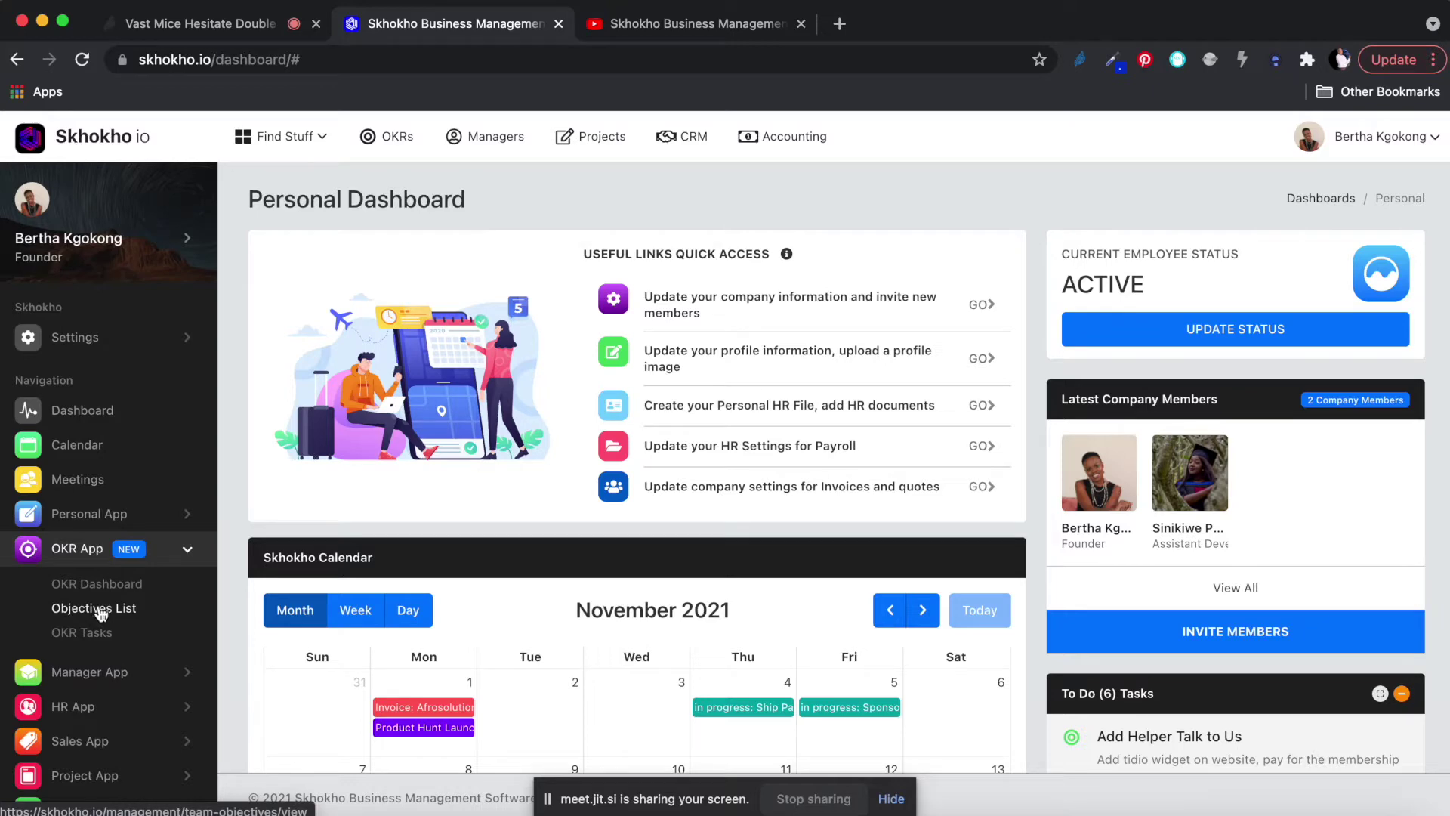
click(95, 613)
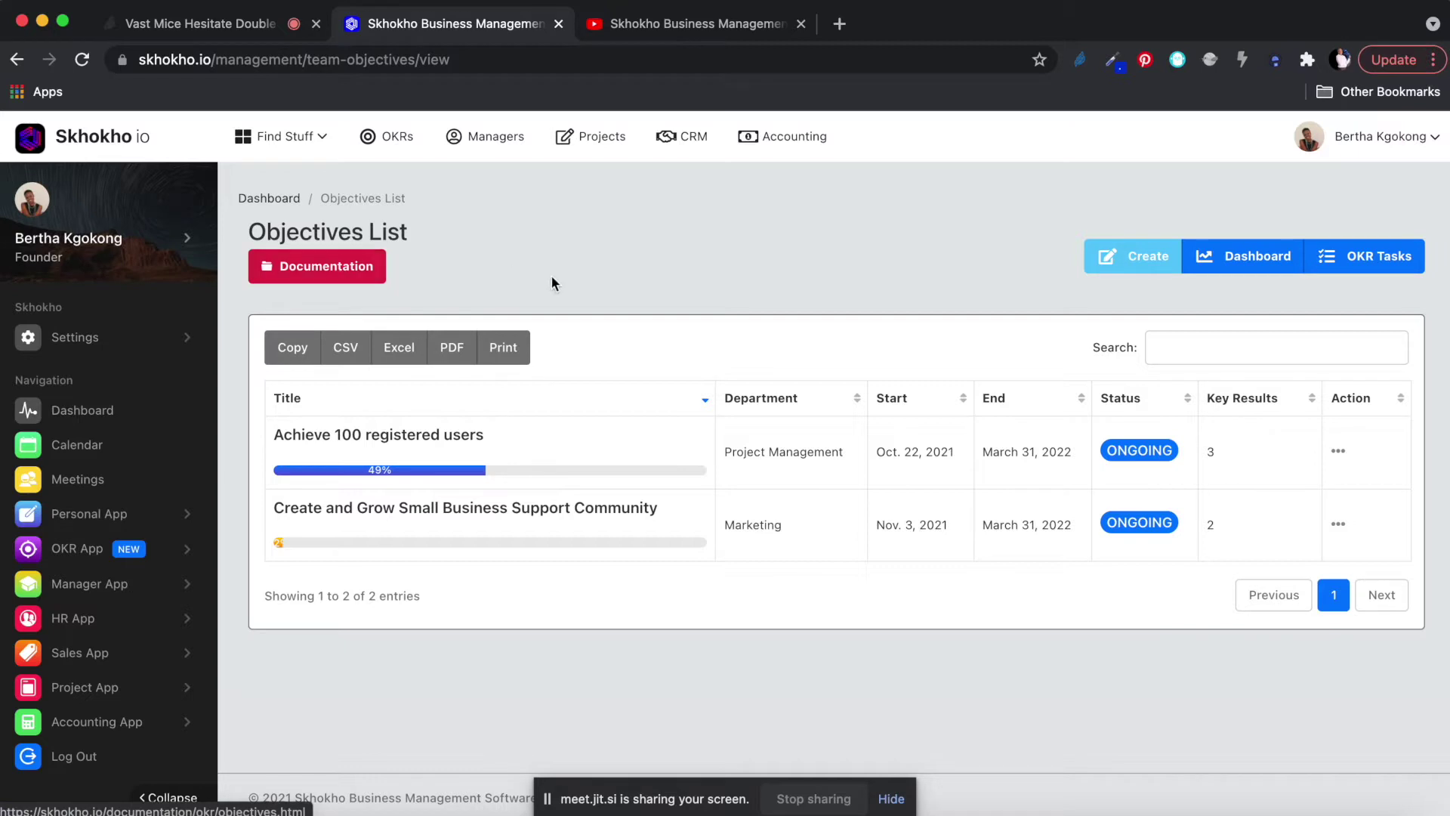
Open the Objectives documentation in a new tab and scroll through it.
right_click(333, 268)
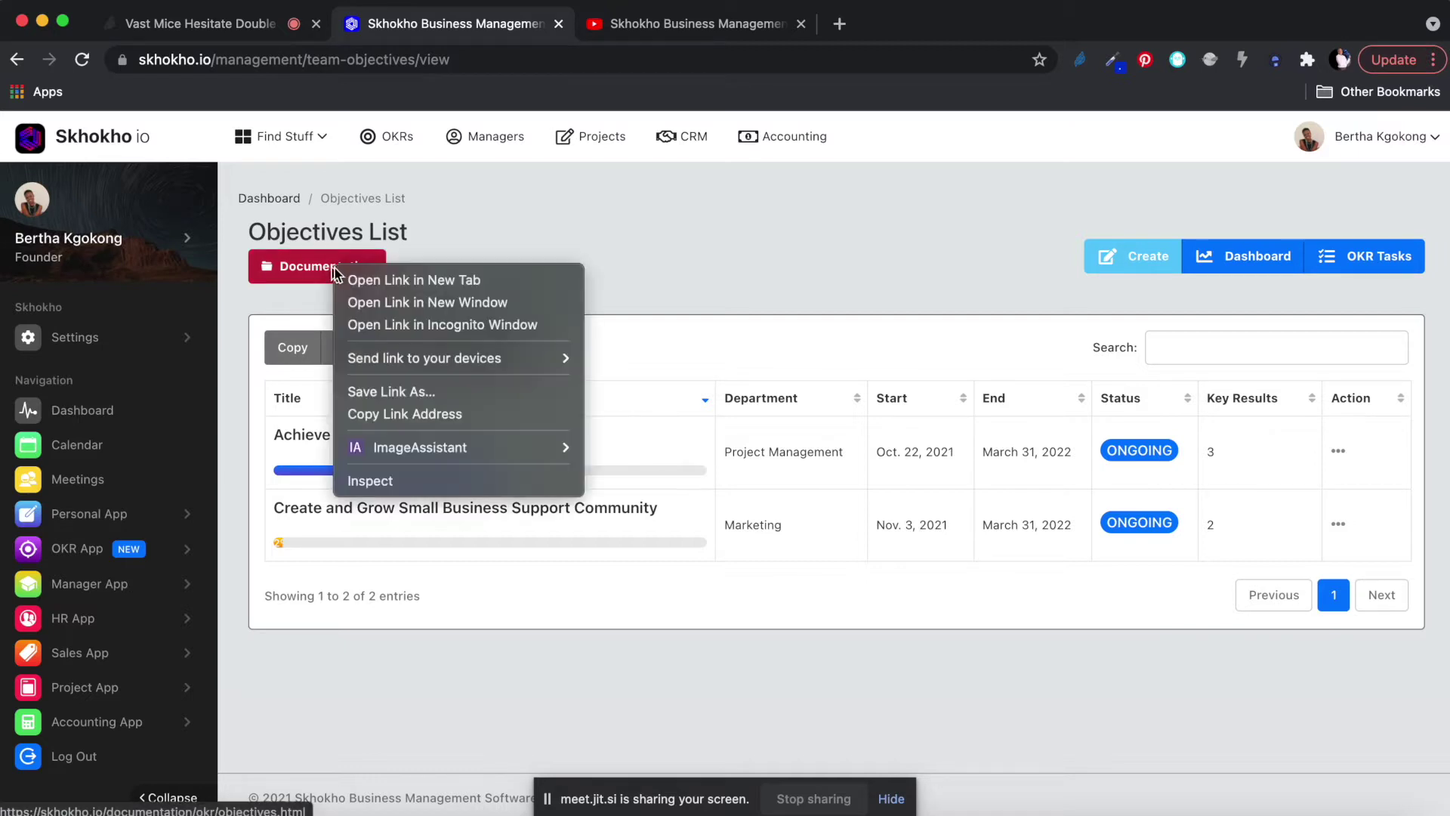
click(397, 281)
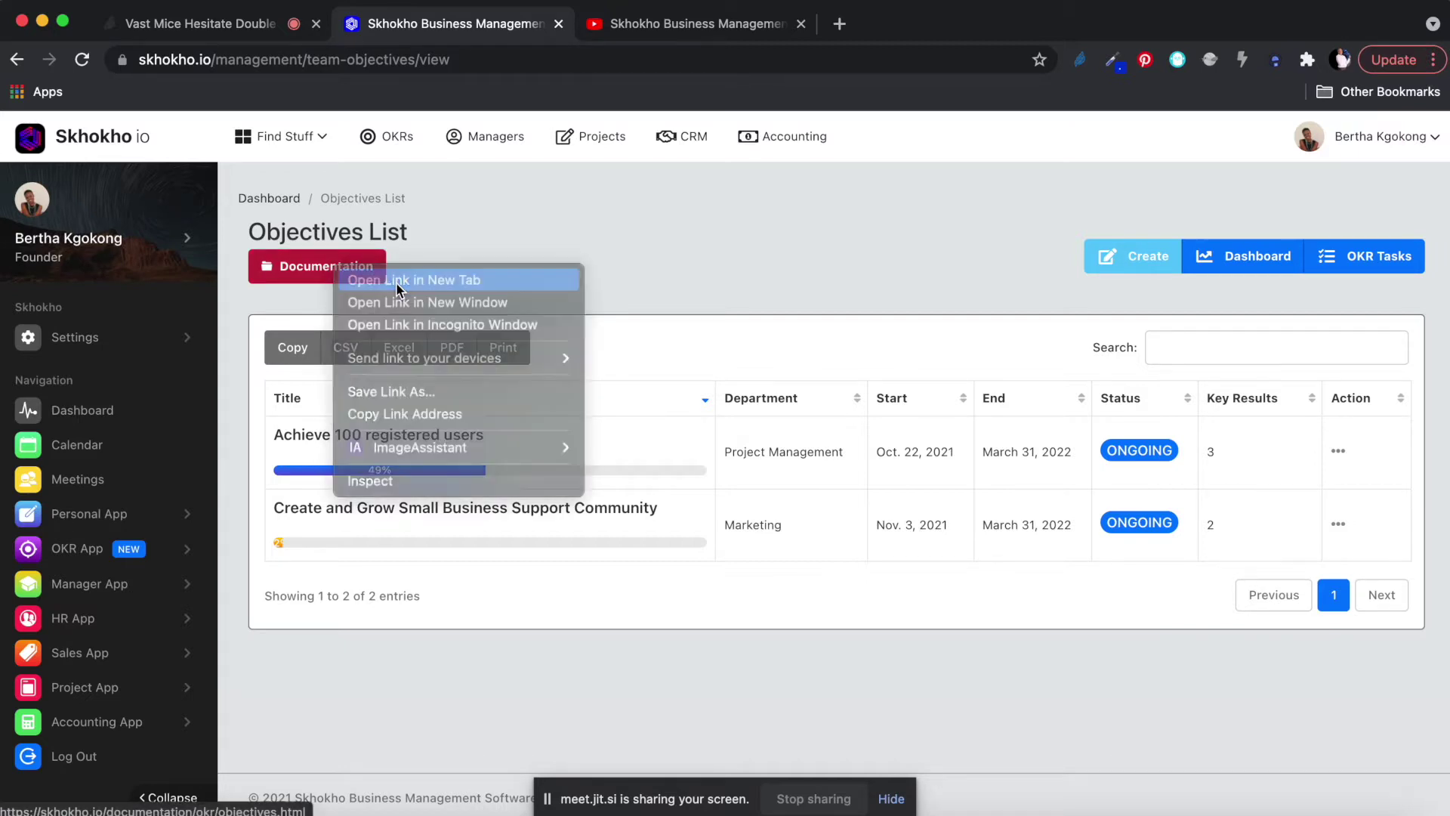
click(656, 26)
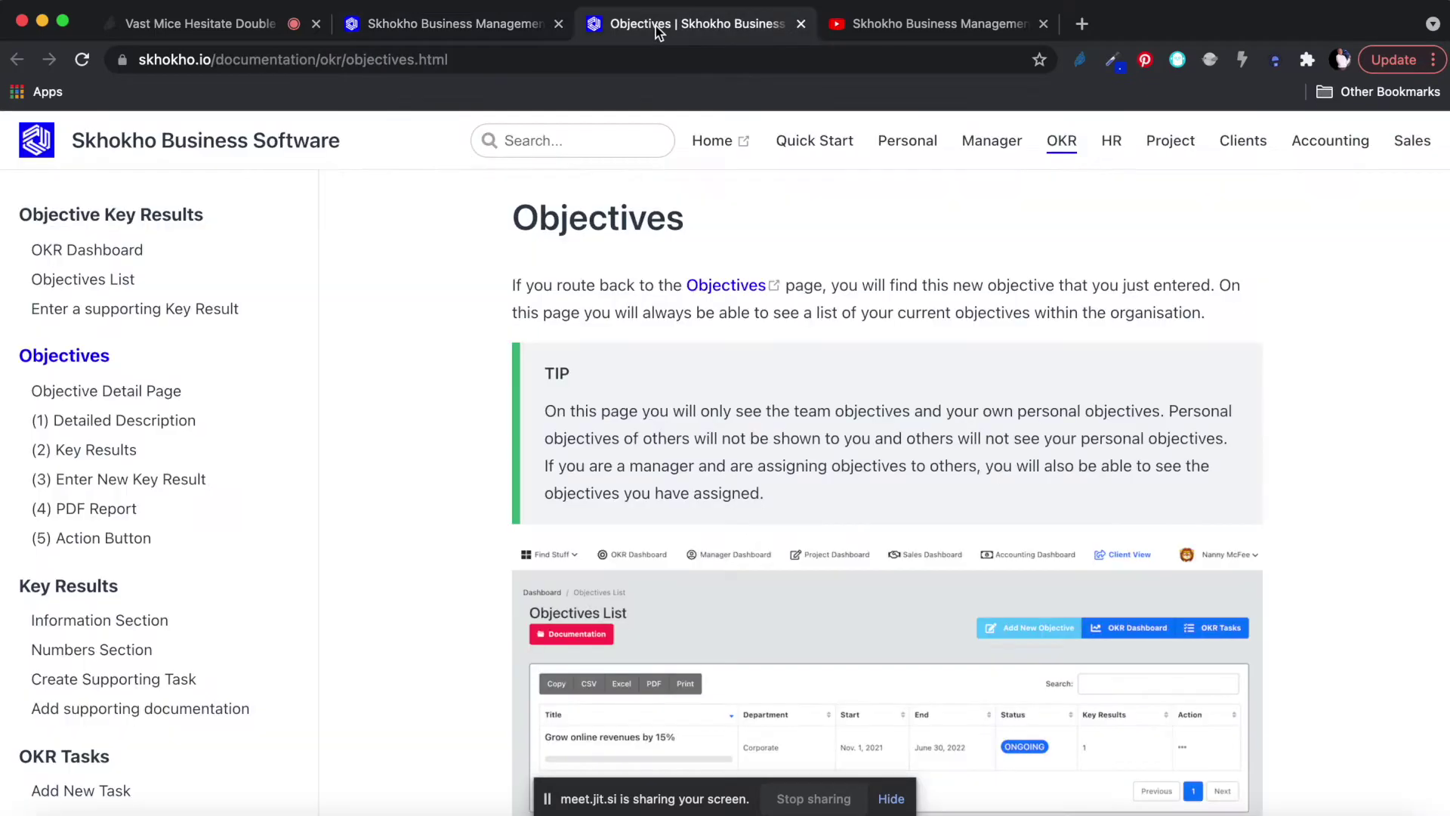
scroll(676, 286, down, 6)
scroll(677, 285, down, 10)
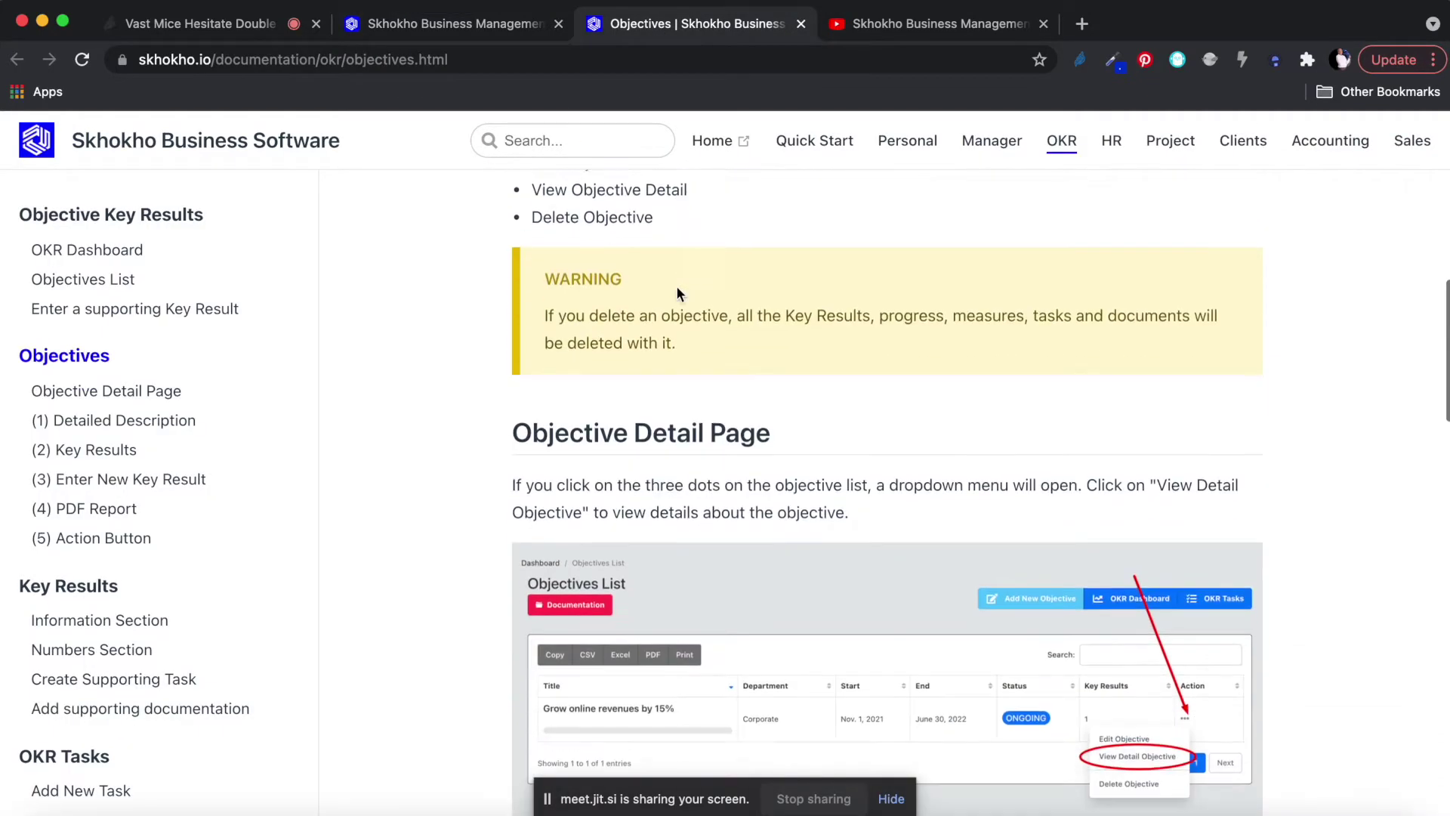
scroll(677, 286, down, 10)
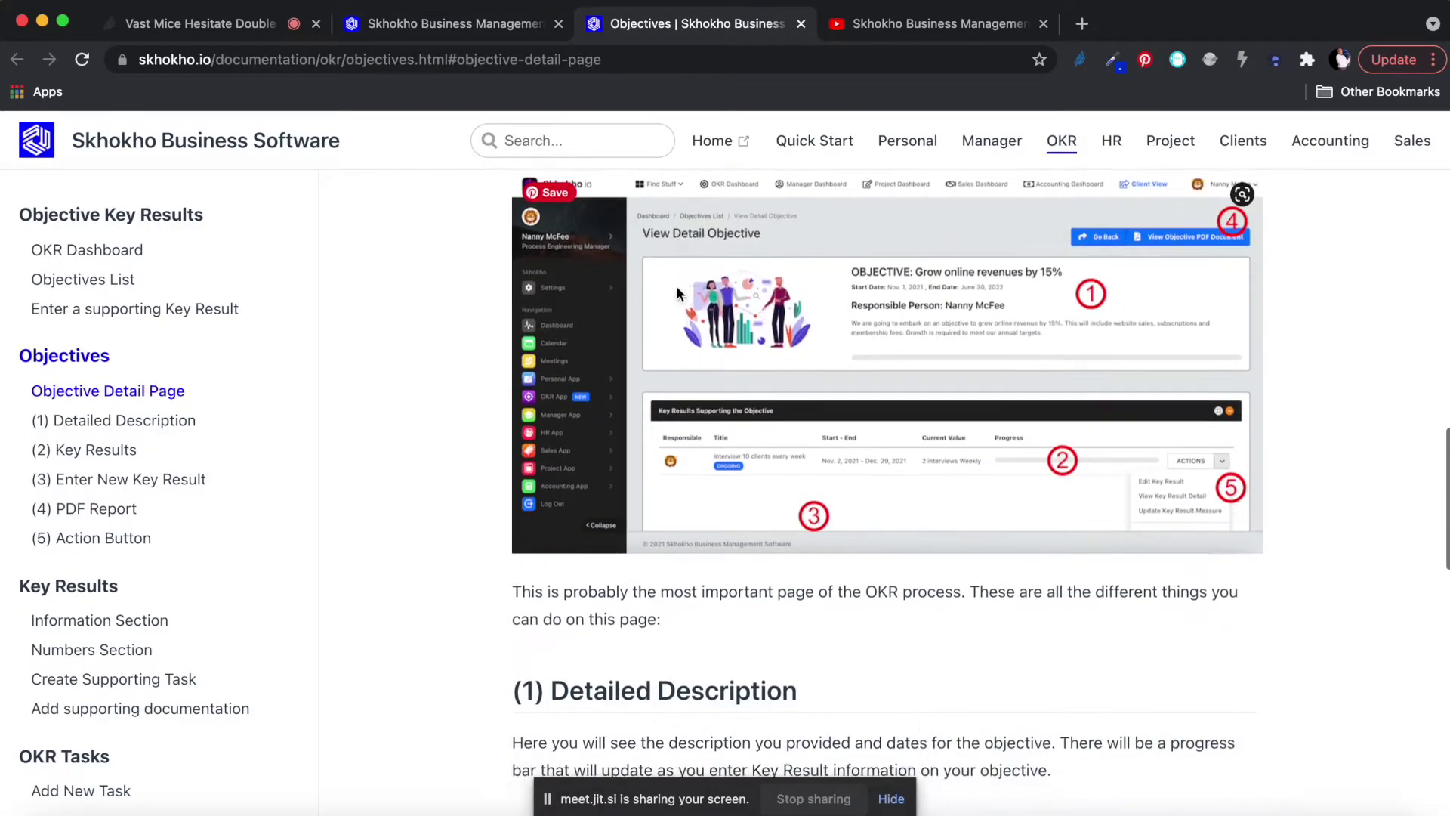
scroll(676, 286, down, 8)
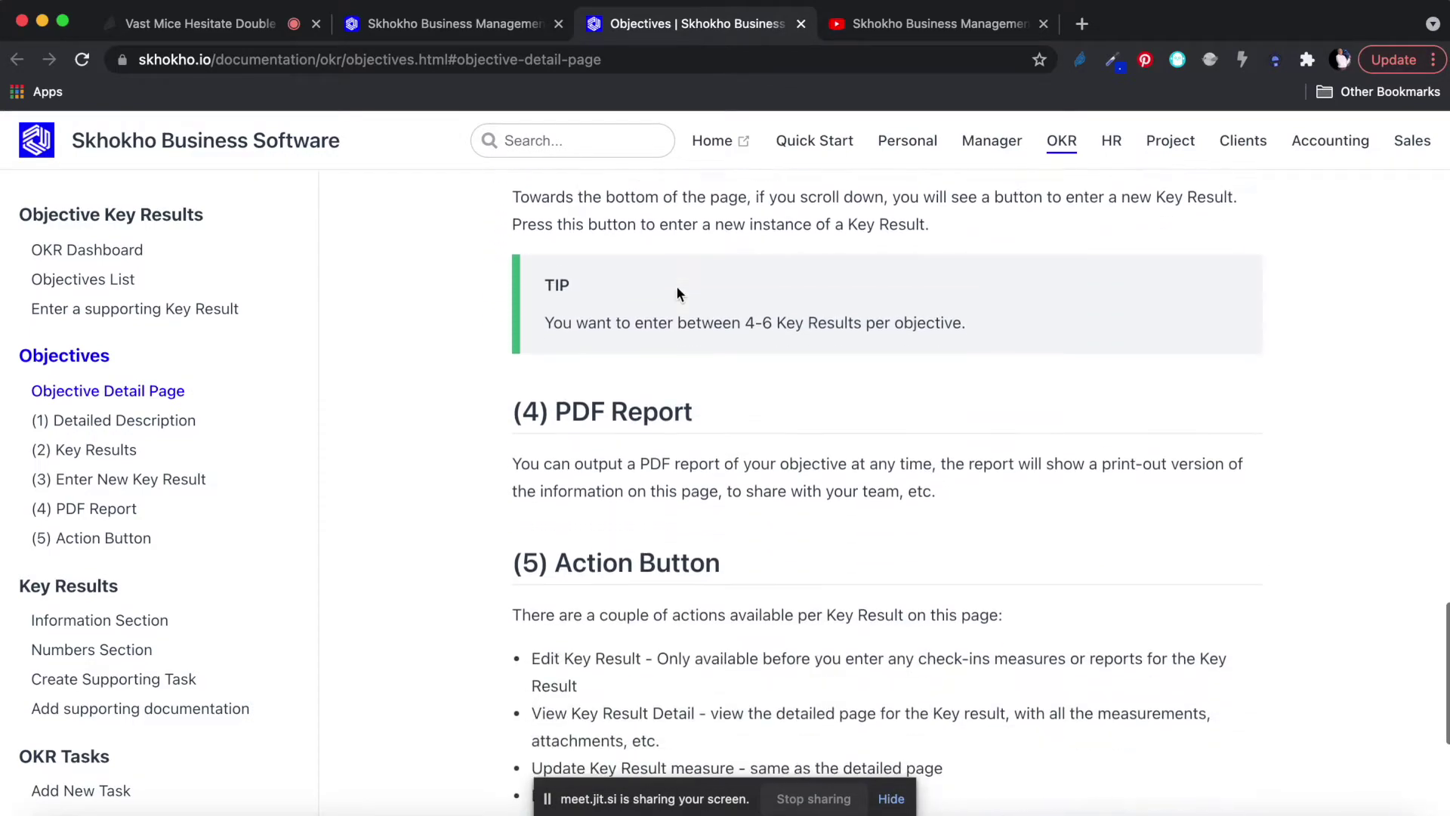
scroll(677, 286, up, 20)
scroll(677, 285, up, 5)
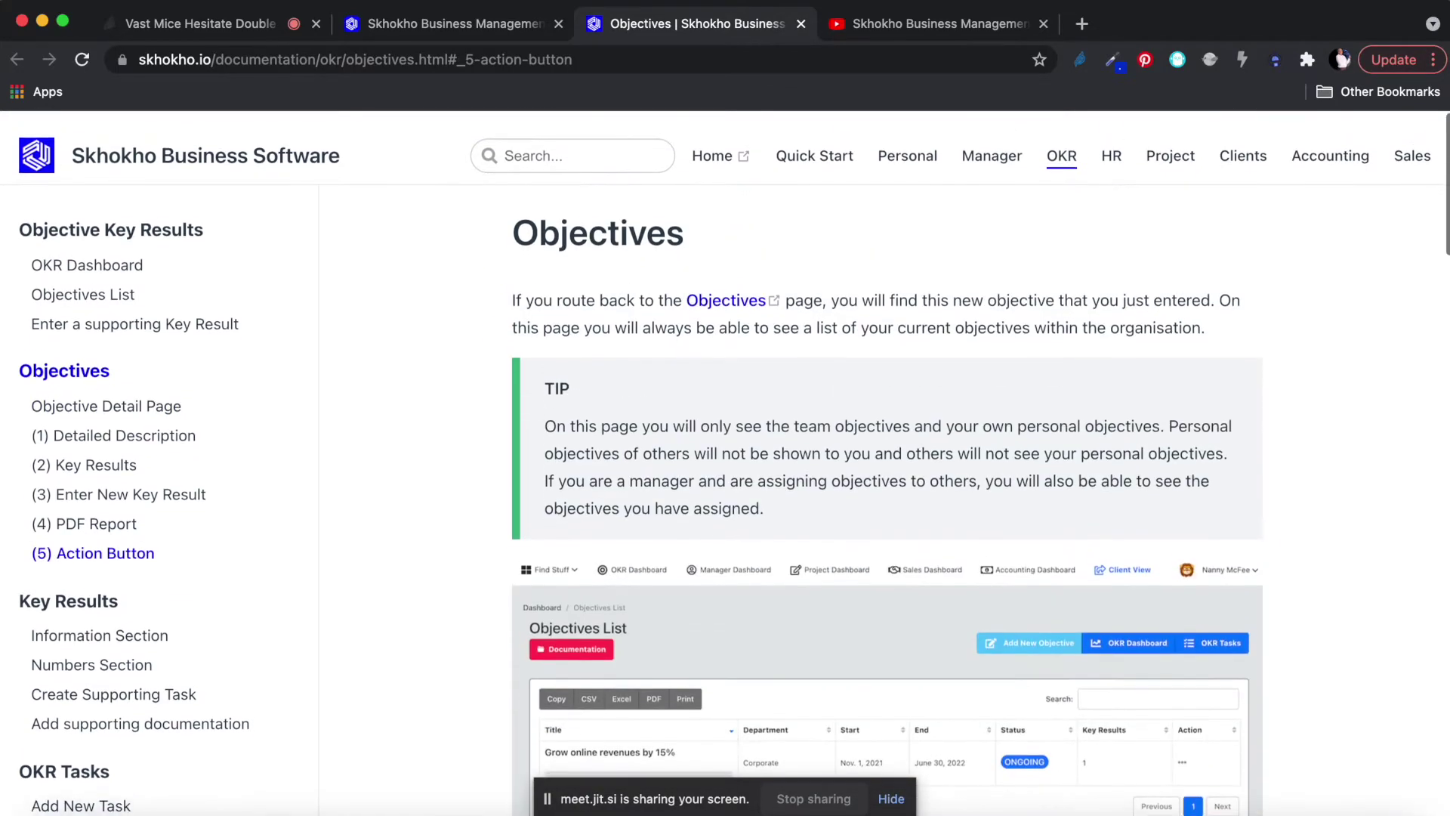
Read further down the documentation, then return to the live Objectives List.
click(453, 24)
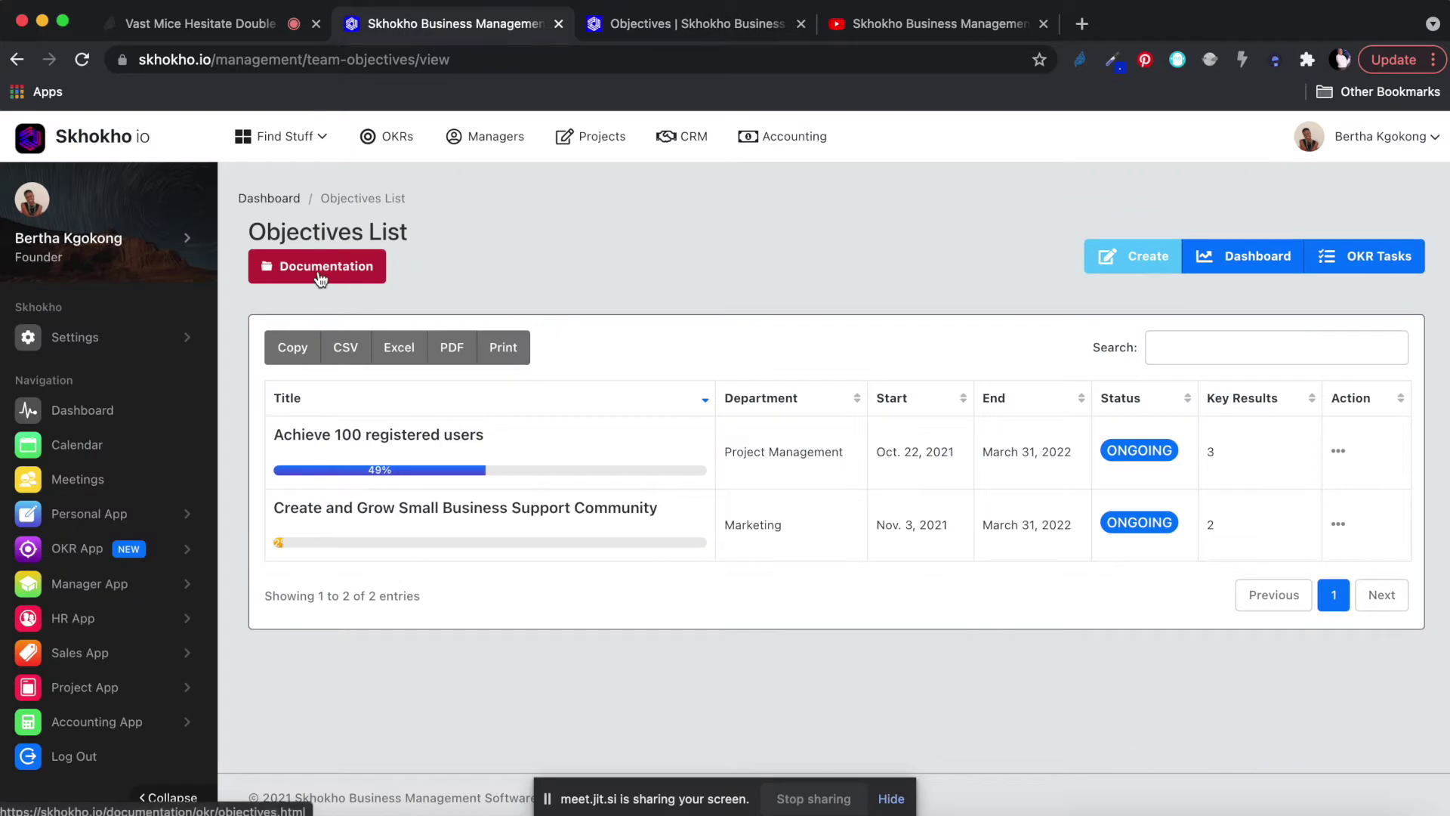
click(608, 23)
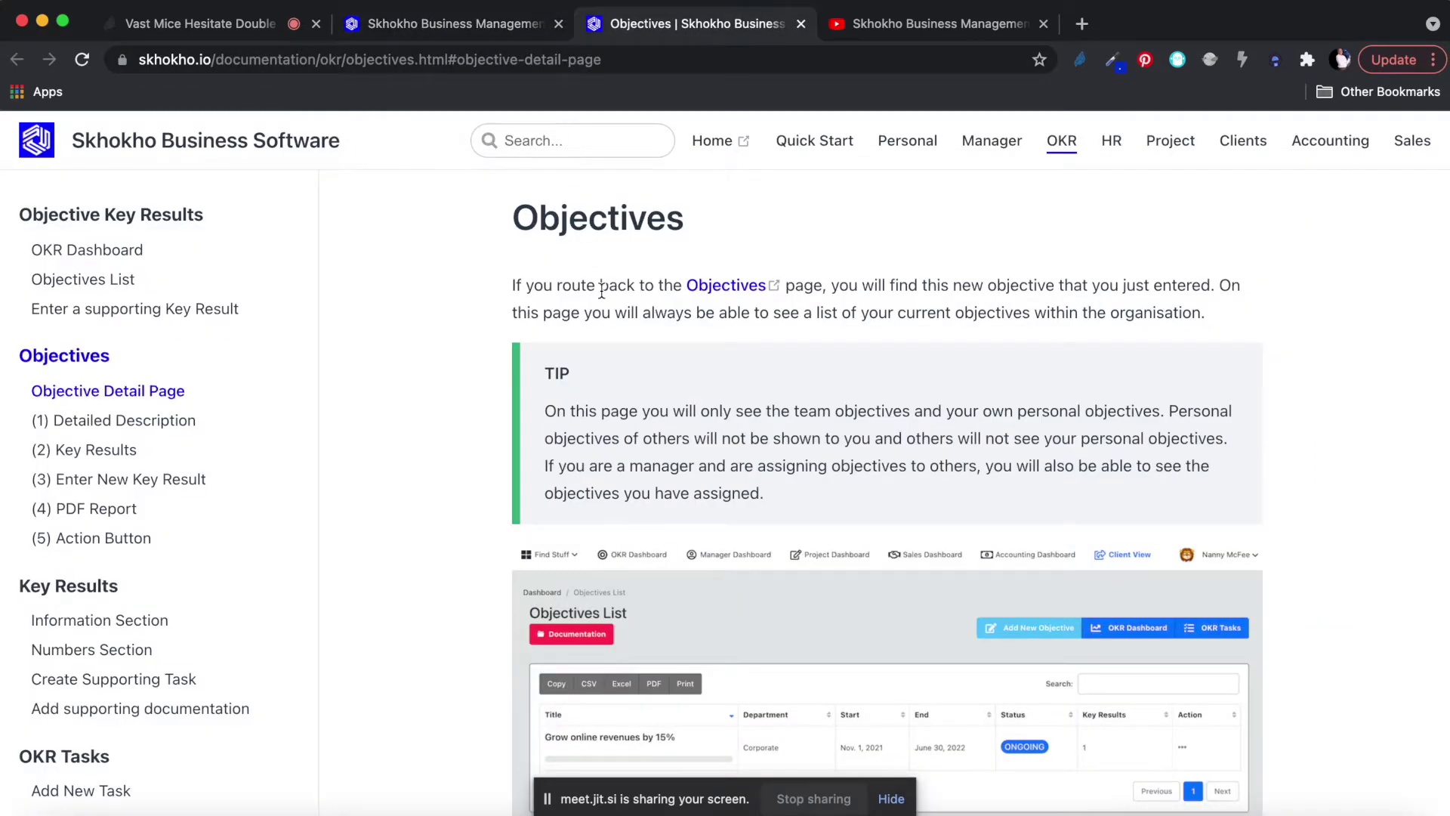
scroll(700, 431, down, 2)
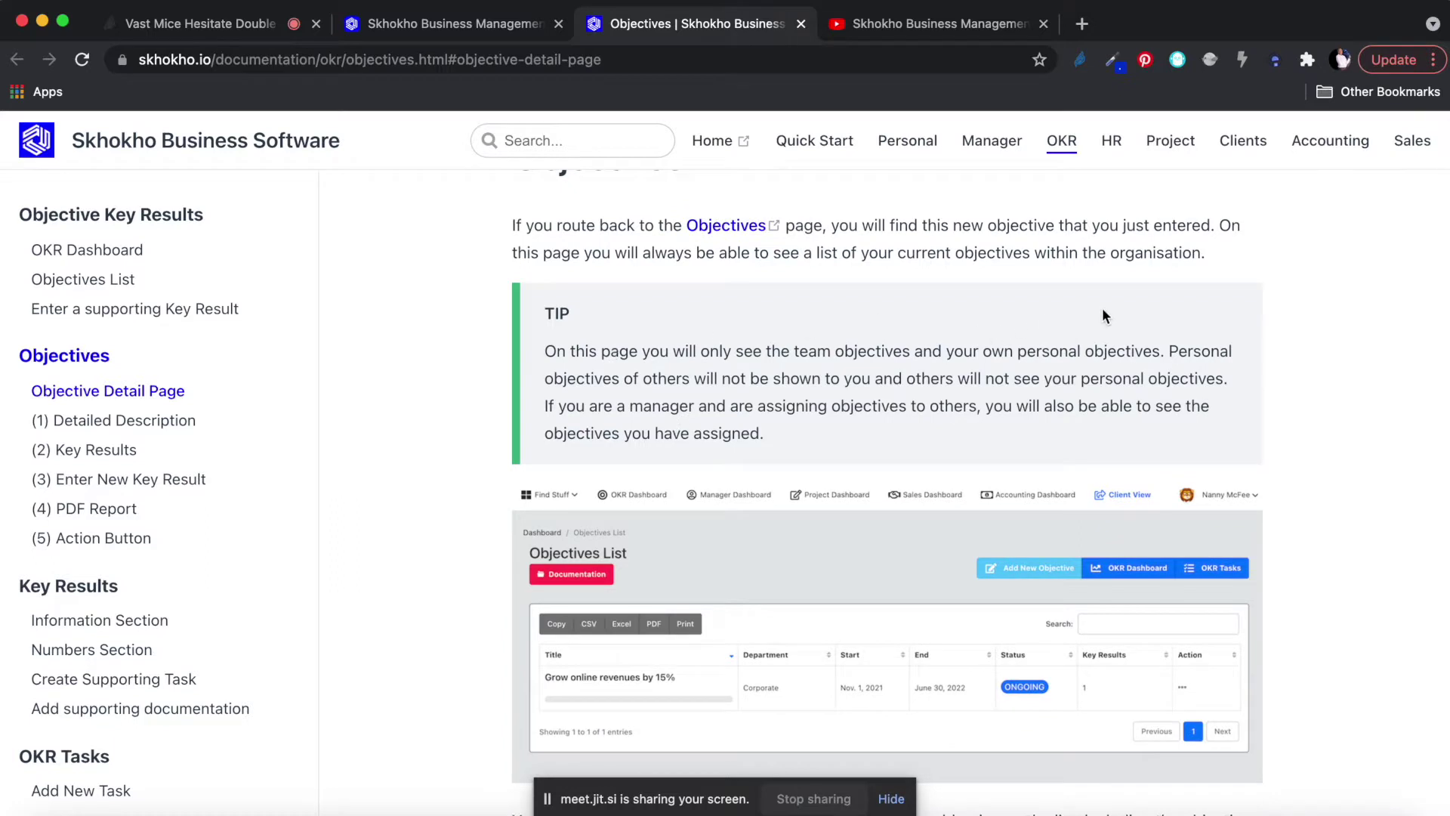
scroll(1111, 328, down, 5)
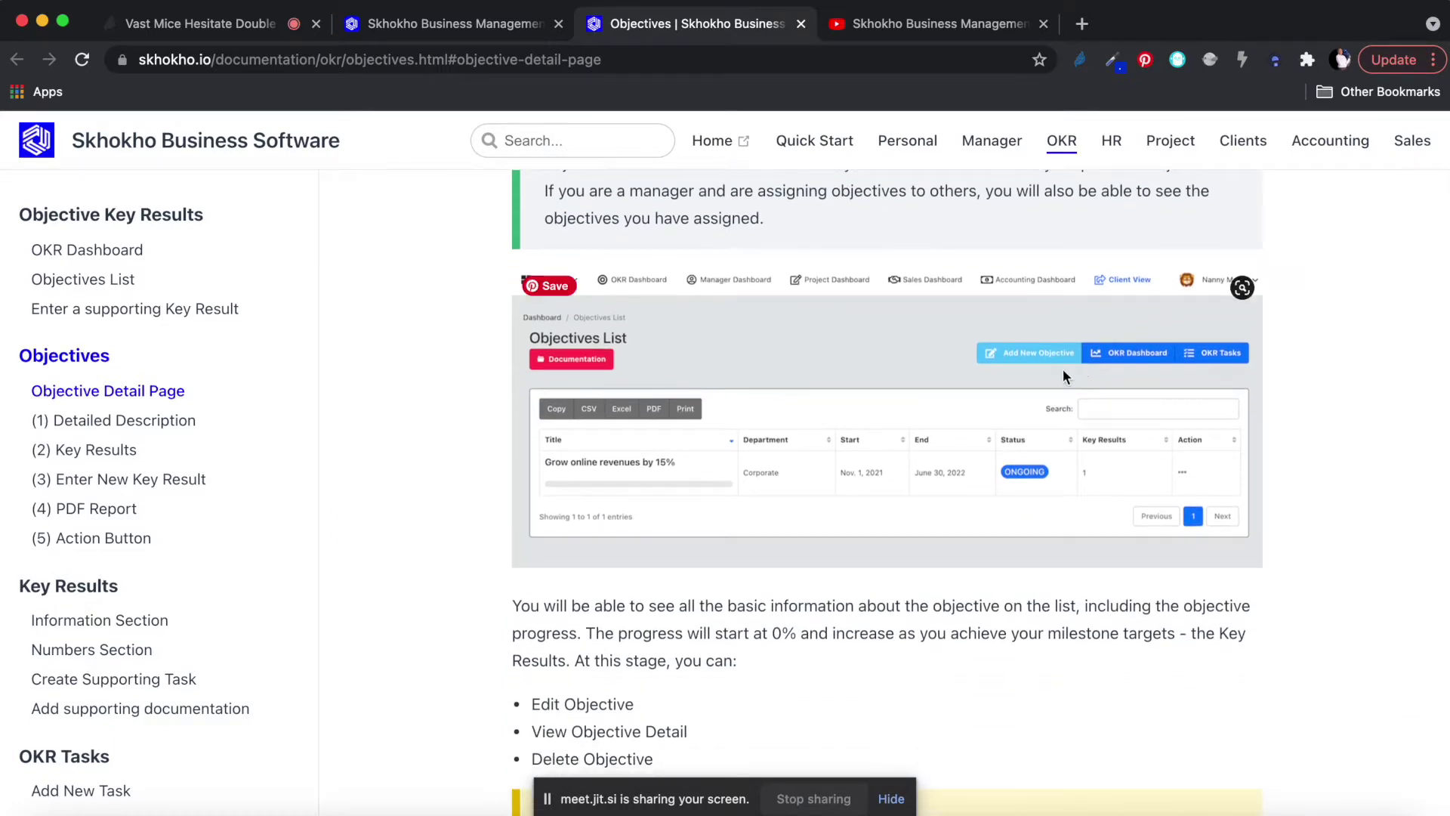
scroll(894, 478, down, 12)
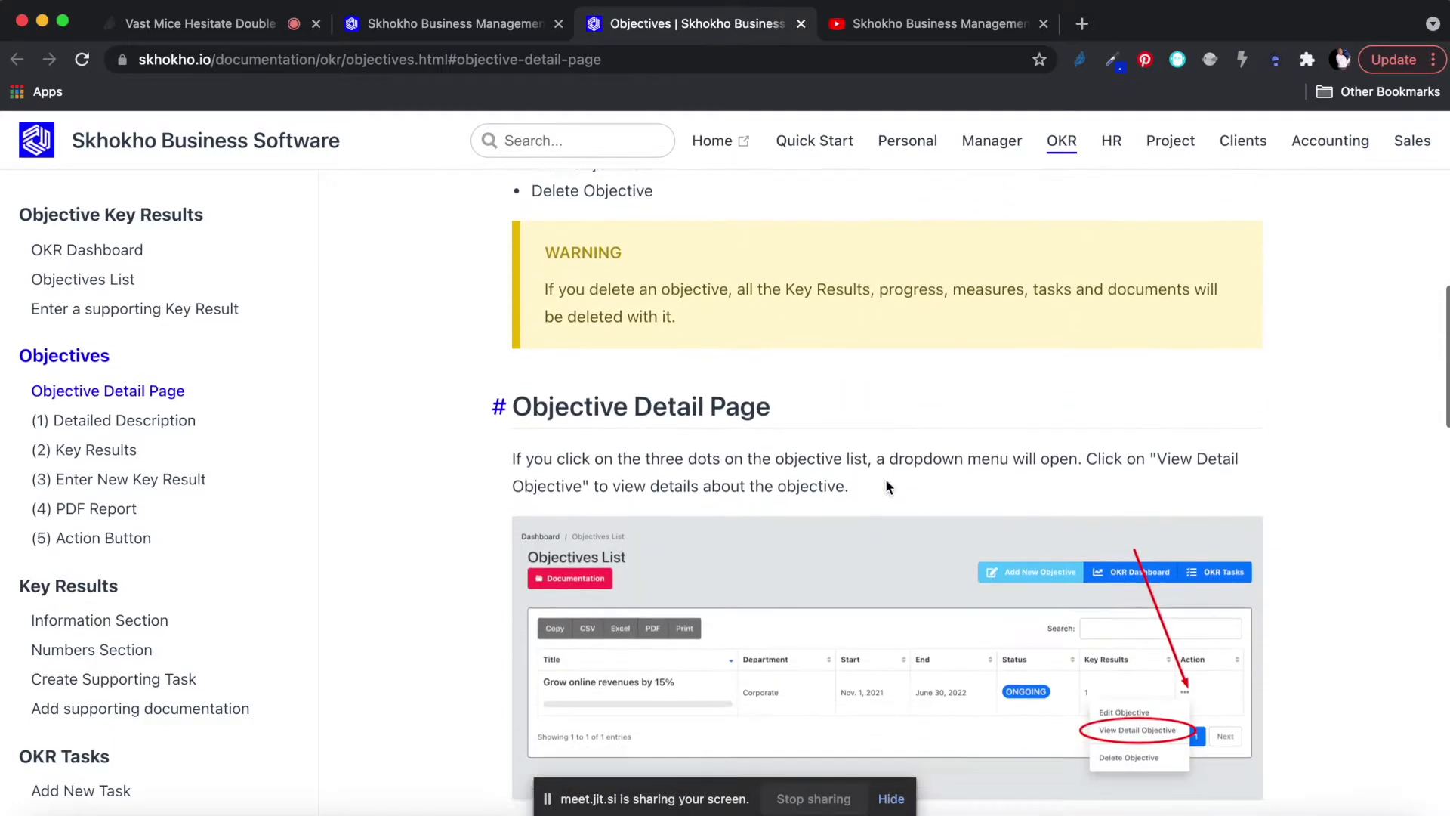
scroll(1203, 694, down, 2)
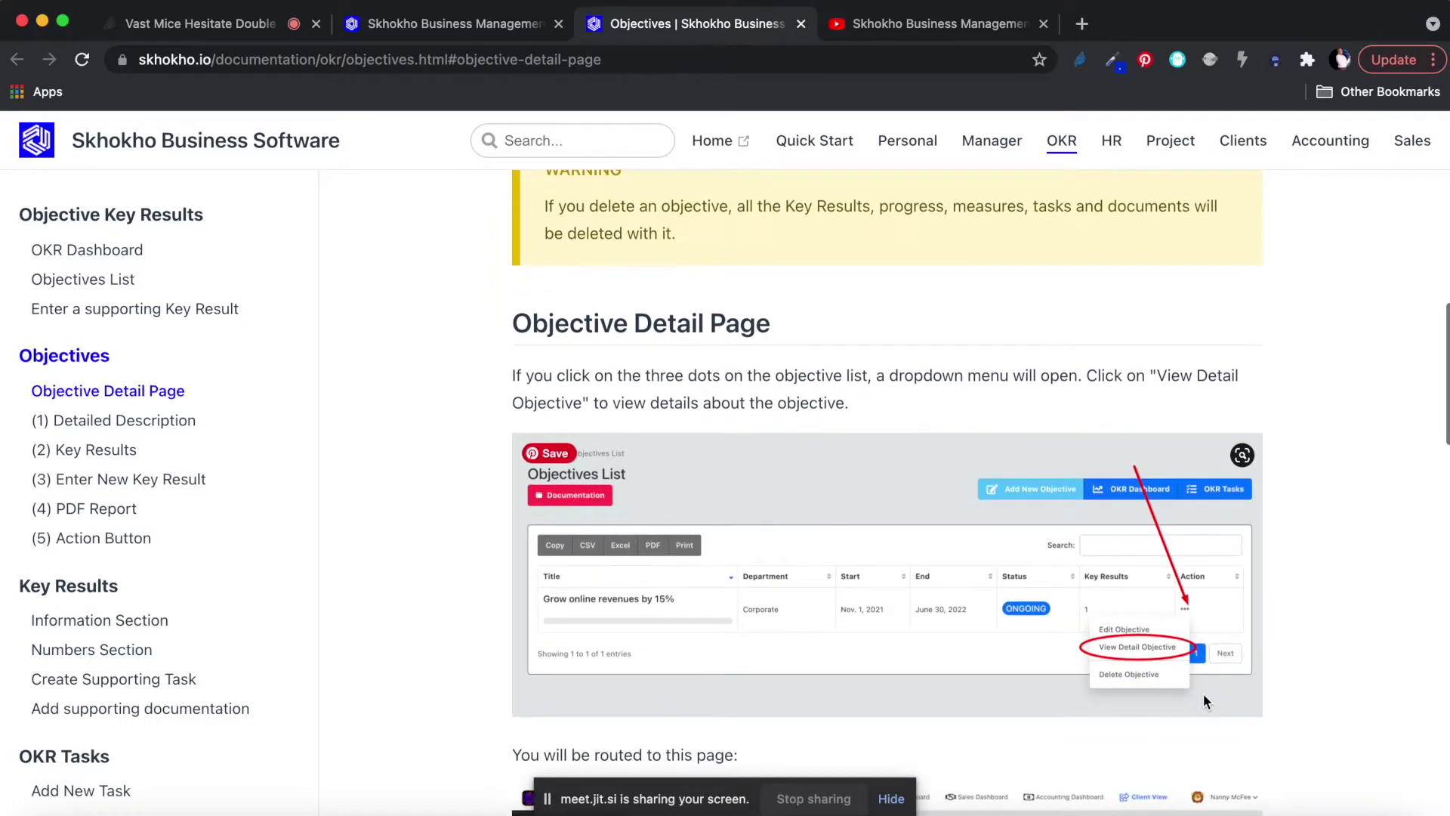
scroll(1103, 627, down, 8)
scroll(1103, 631, down, 2)
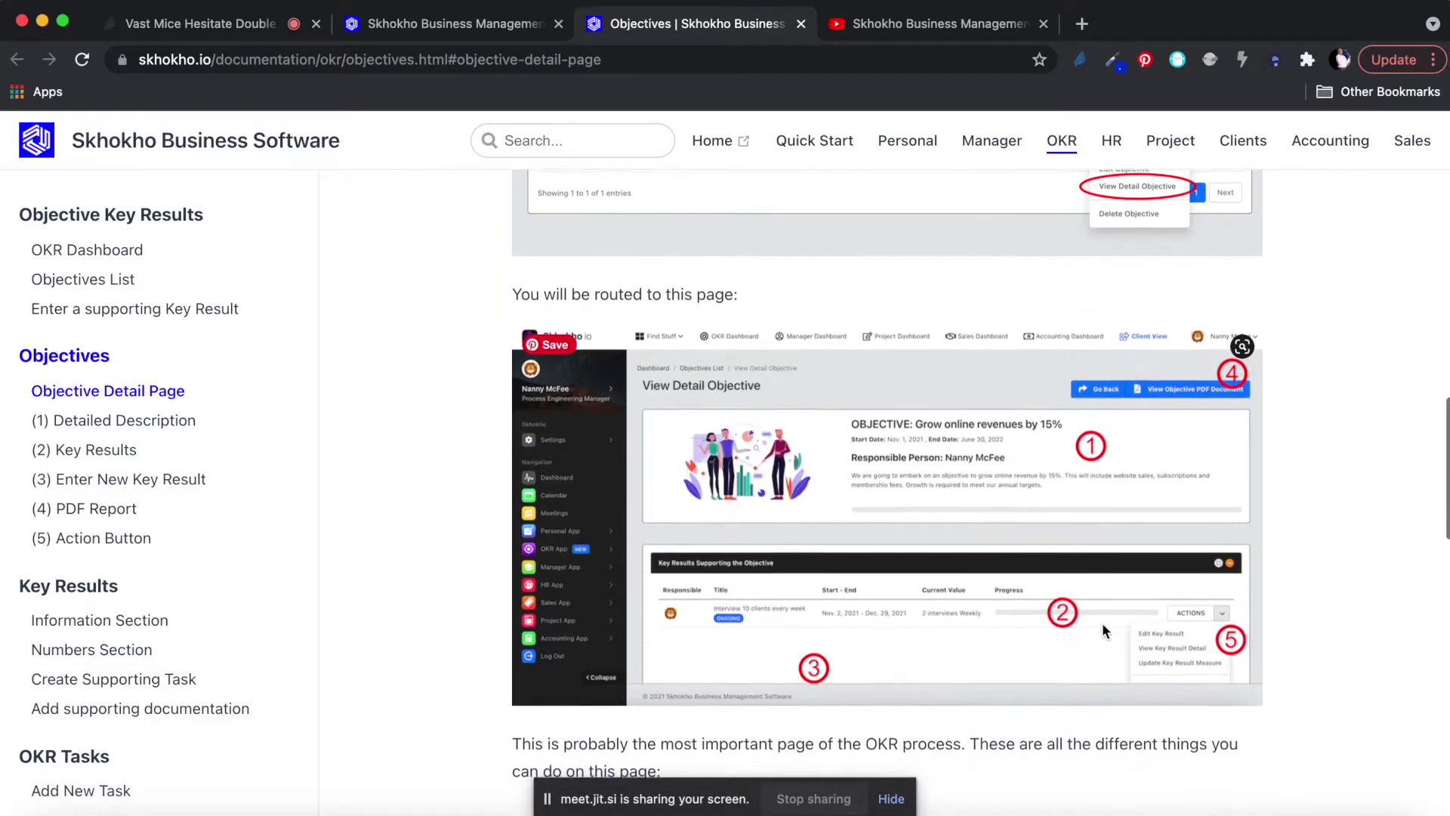
scroll(1059, 491, down, 6)
scroll(1062, 499, down, 15)
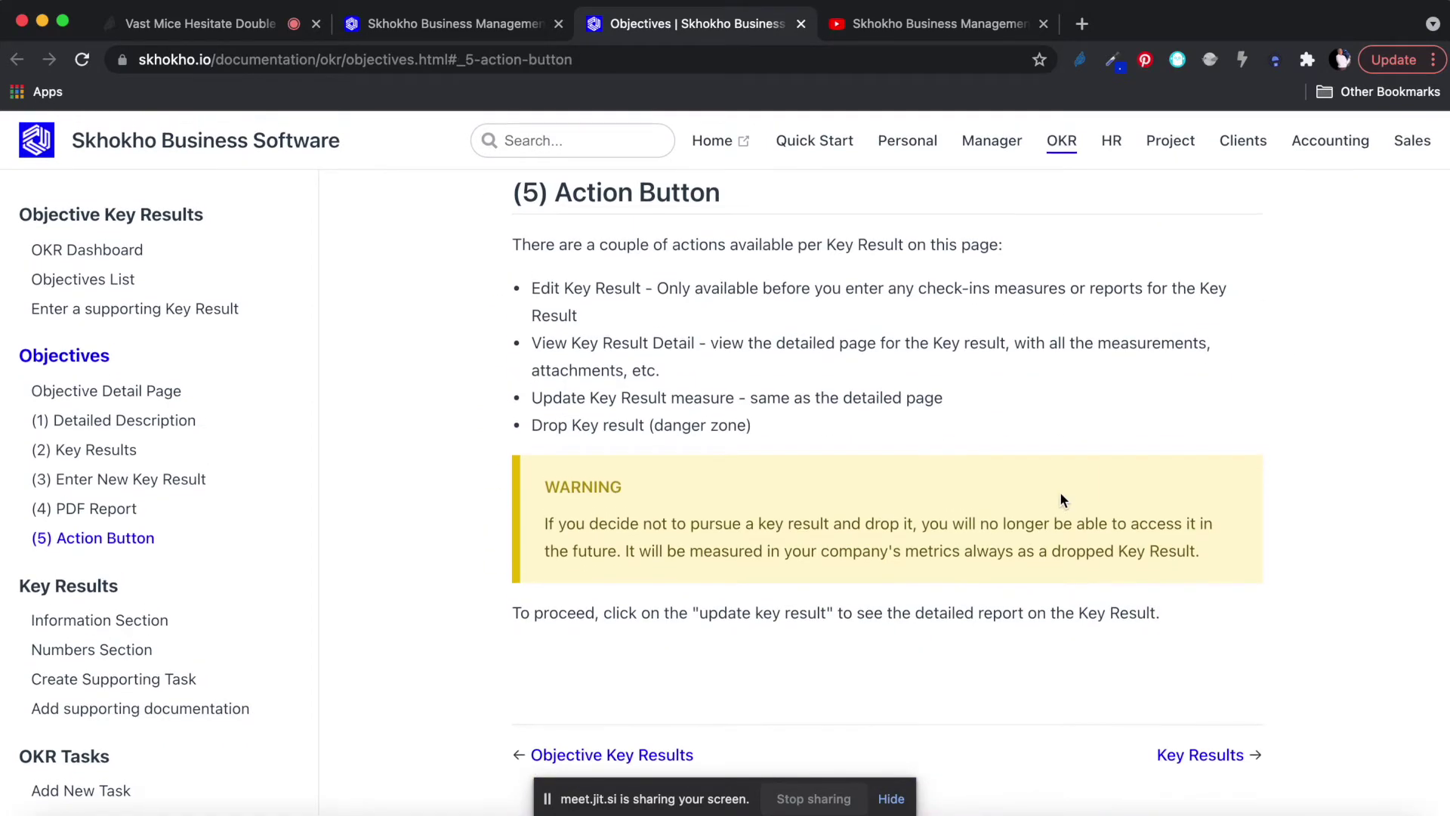
click(412, 23)
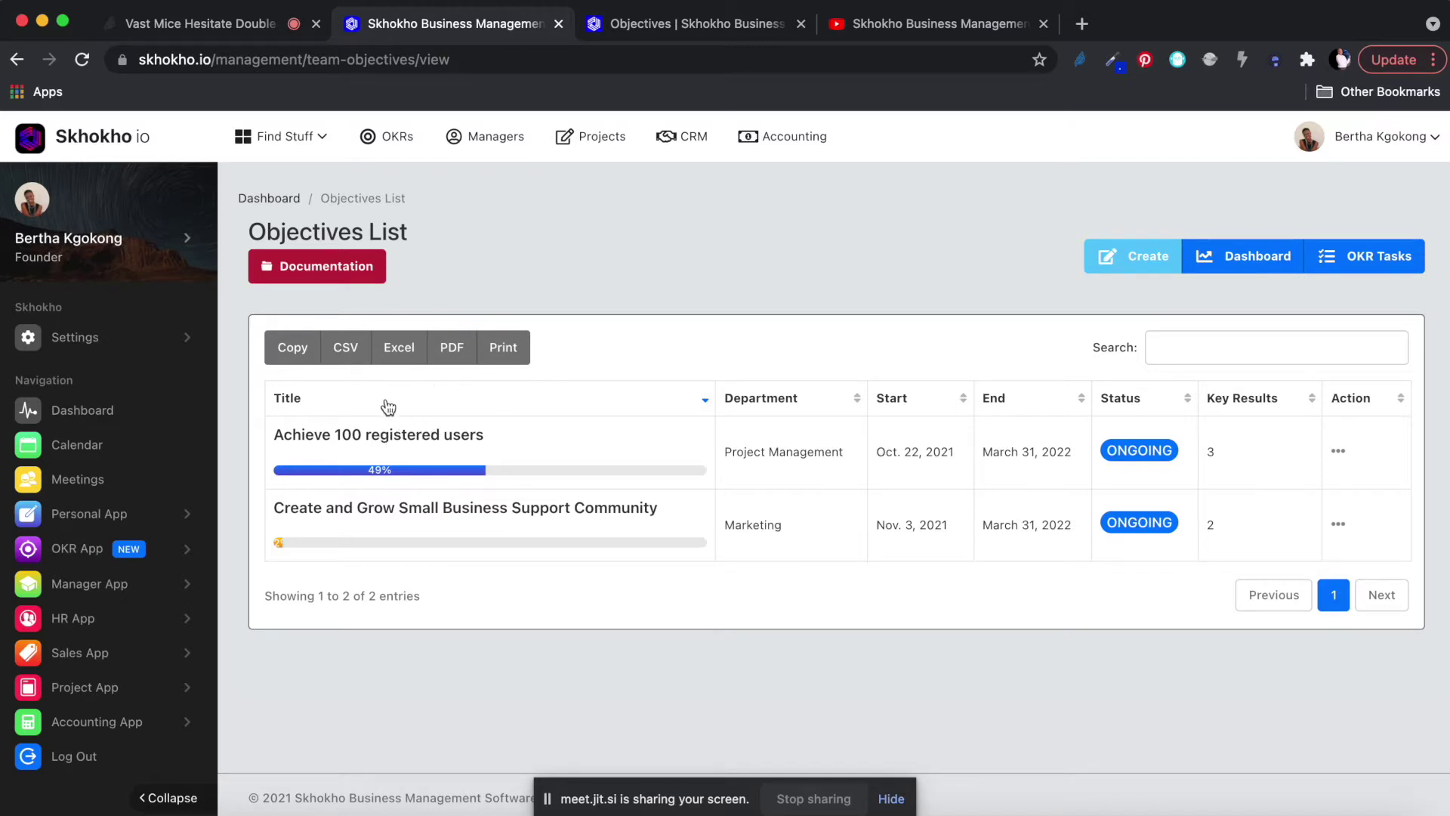
Start a new objective with Create and put the cursor in its title field.
click(1141, 260)
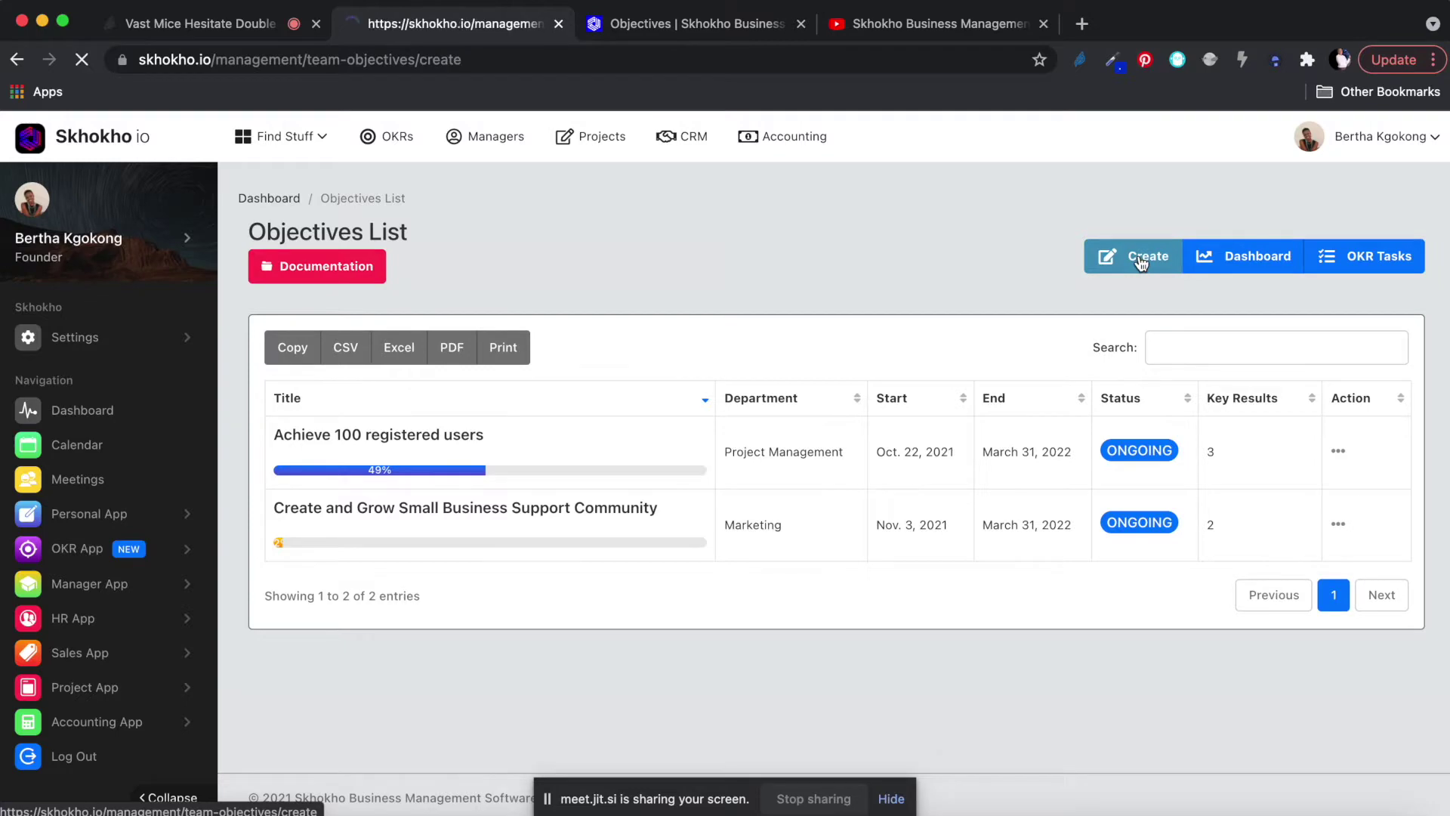
scroll(963, 315, down, 6)
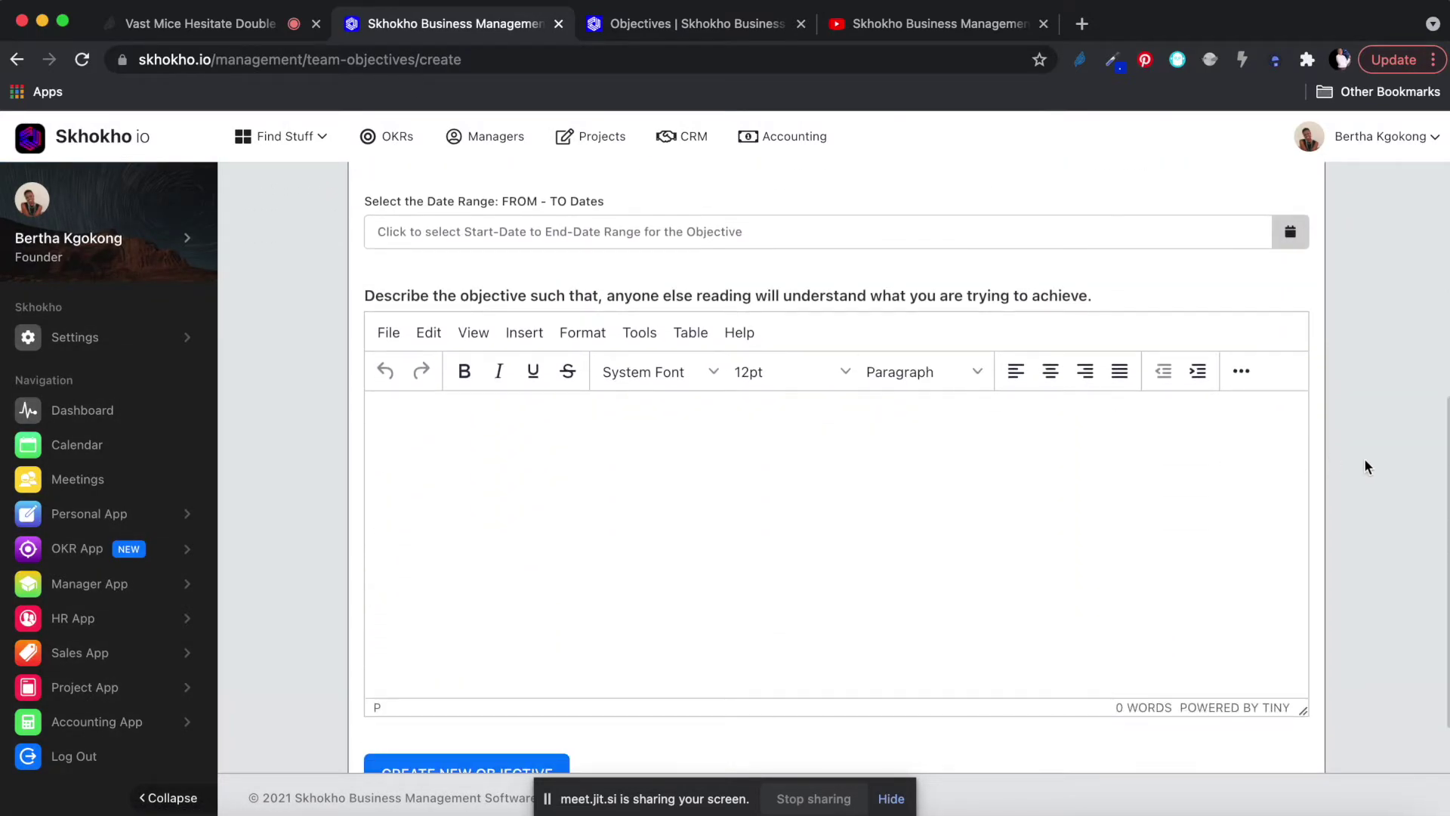
scroll(1364, 458, up, 6)
scroll(1364, 467, down, 3)
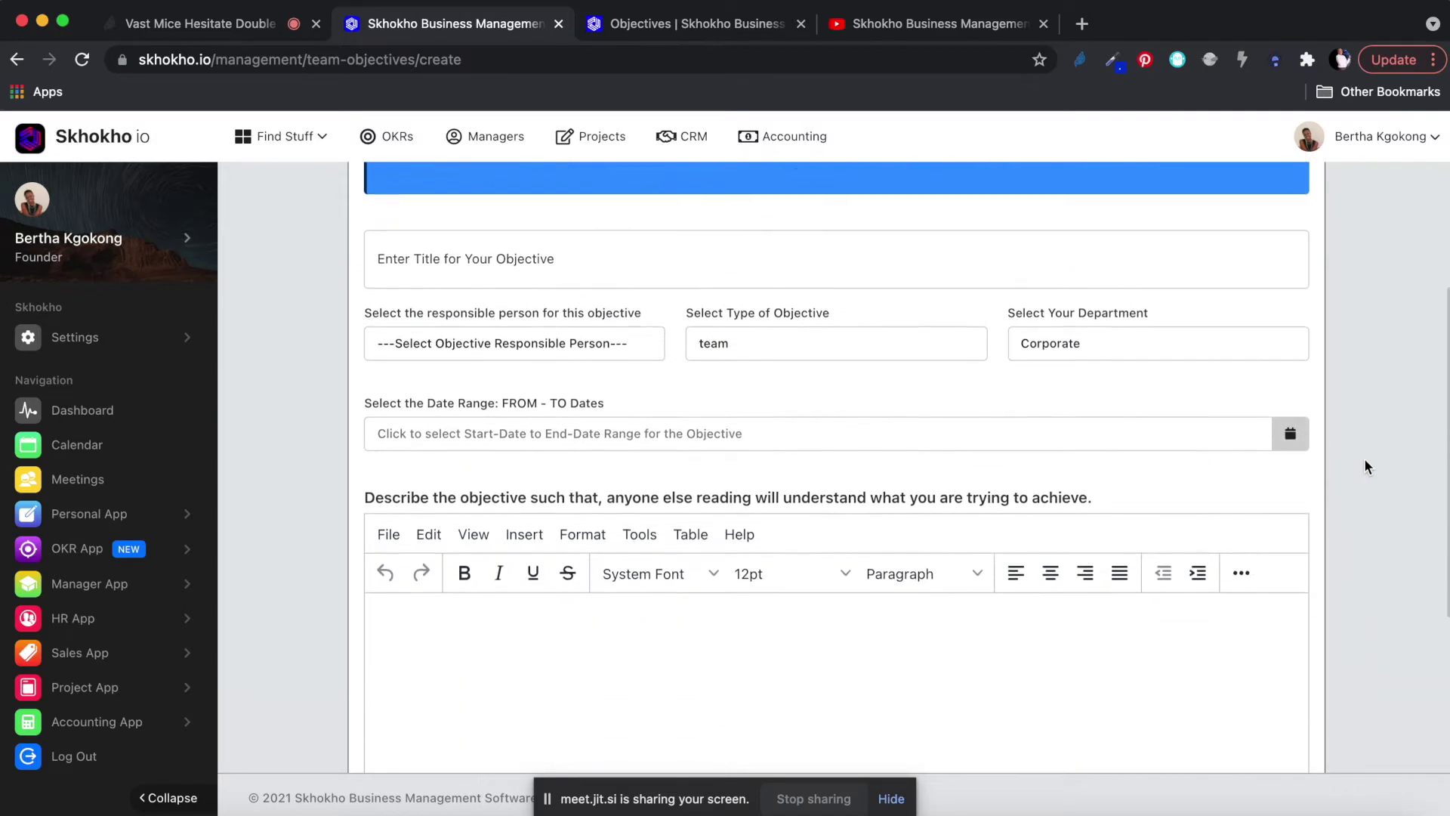
click(511, 250)
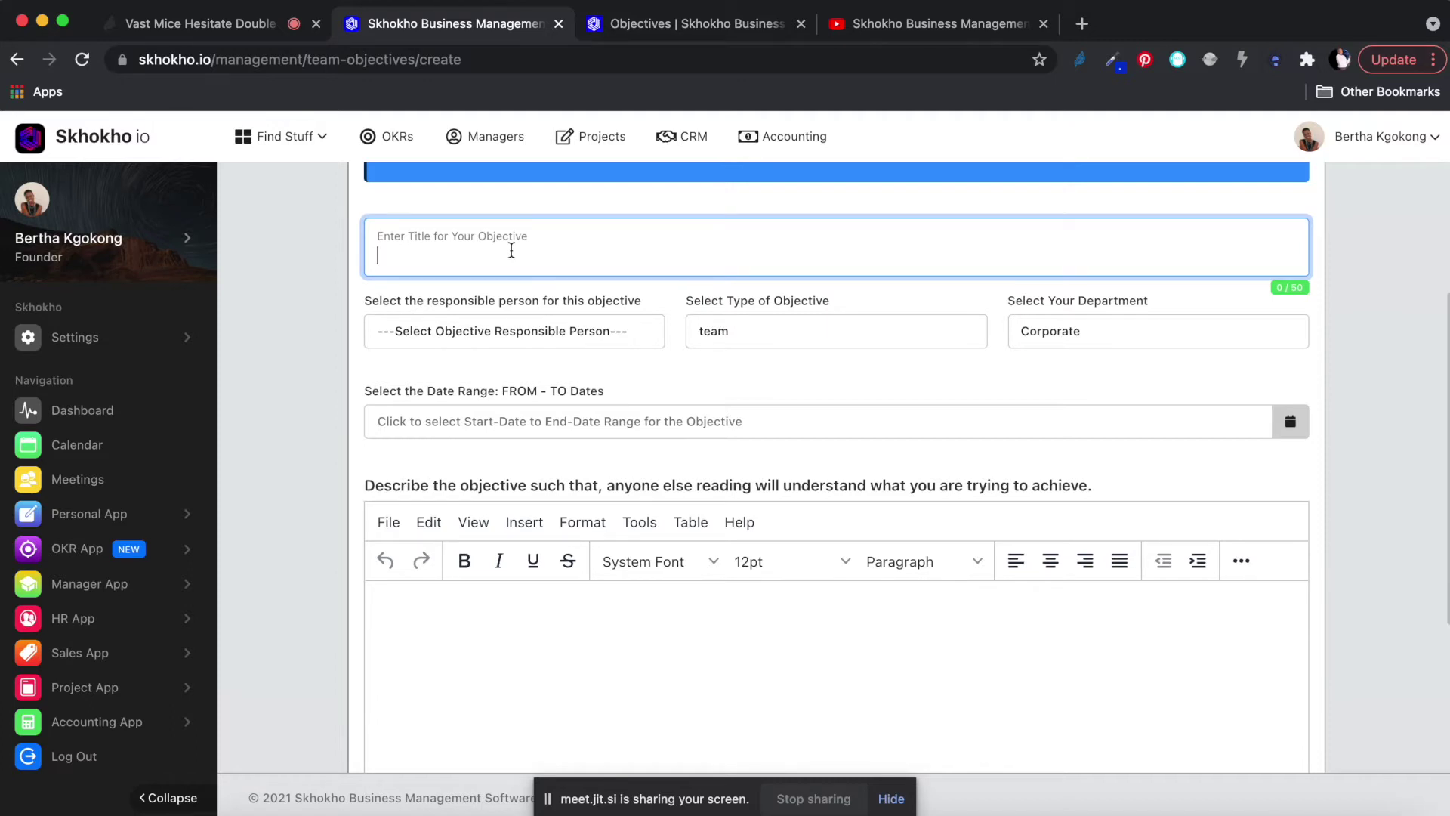
Enter the objective title '1000 followers on each of our social media account'.
text(1000)
text( foll)
text(owes on)
key(BackSpace)
key(BackSpace)
key(BackSpace)
key(BackSpace)
text(r)
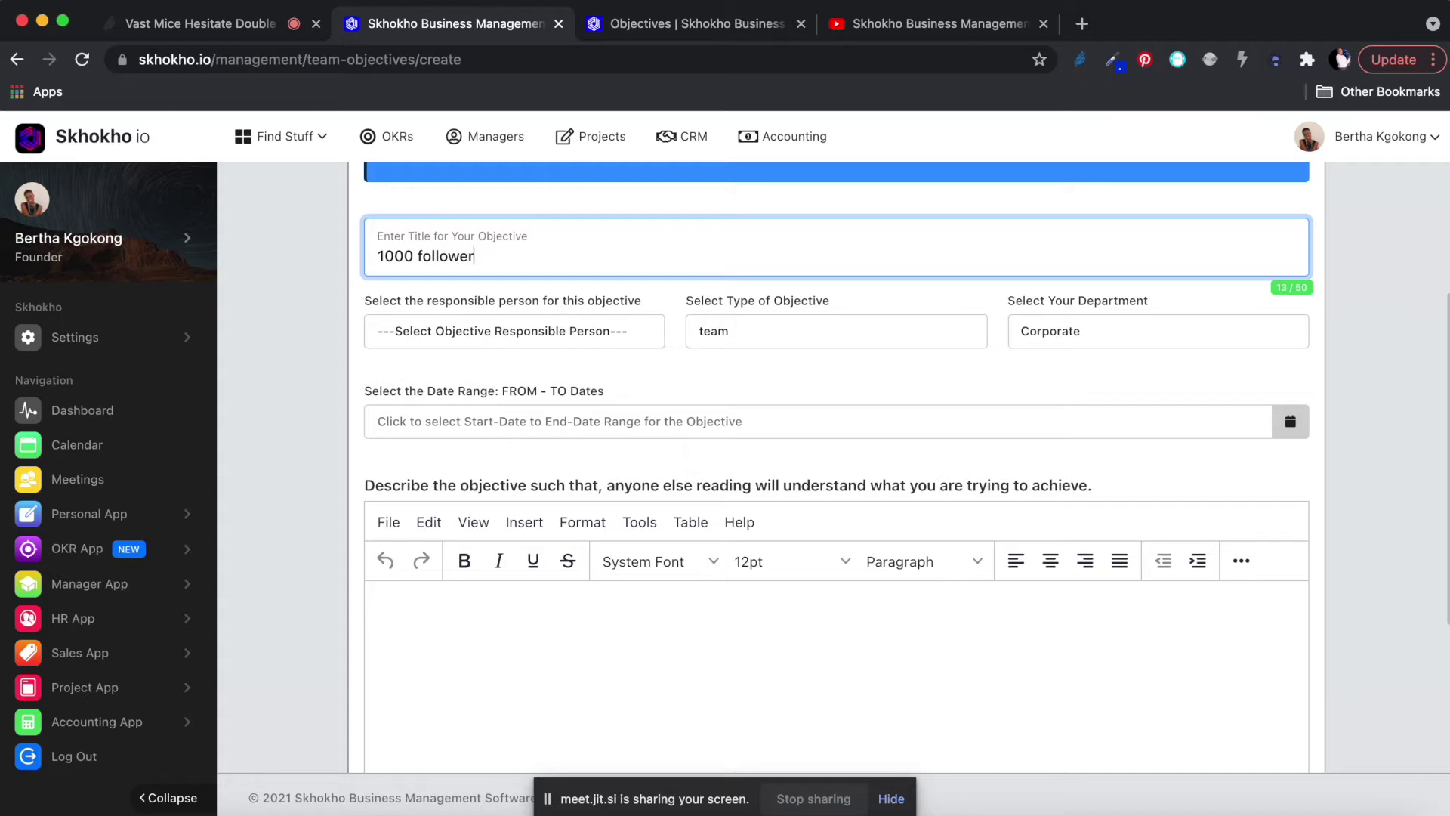
text(s on)
text(each of)
text(ur social media)
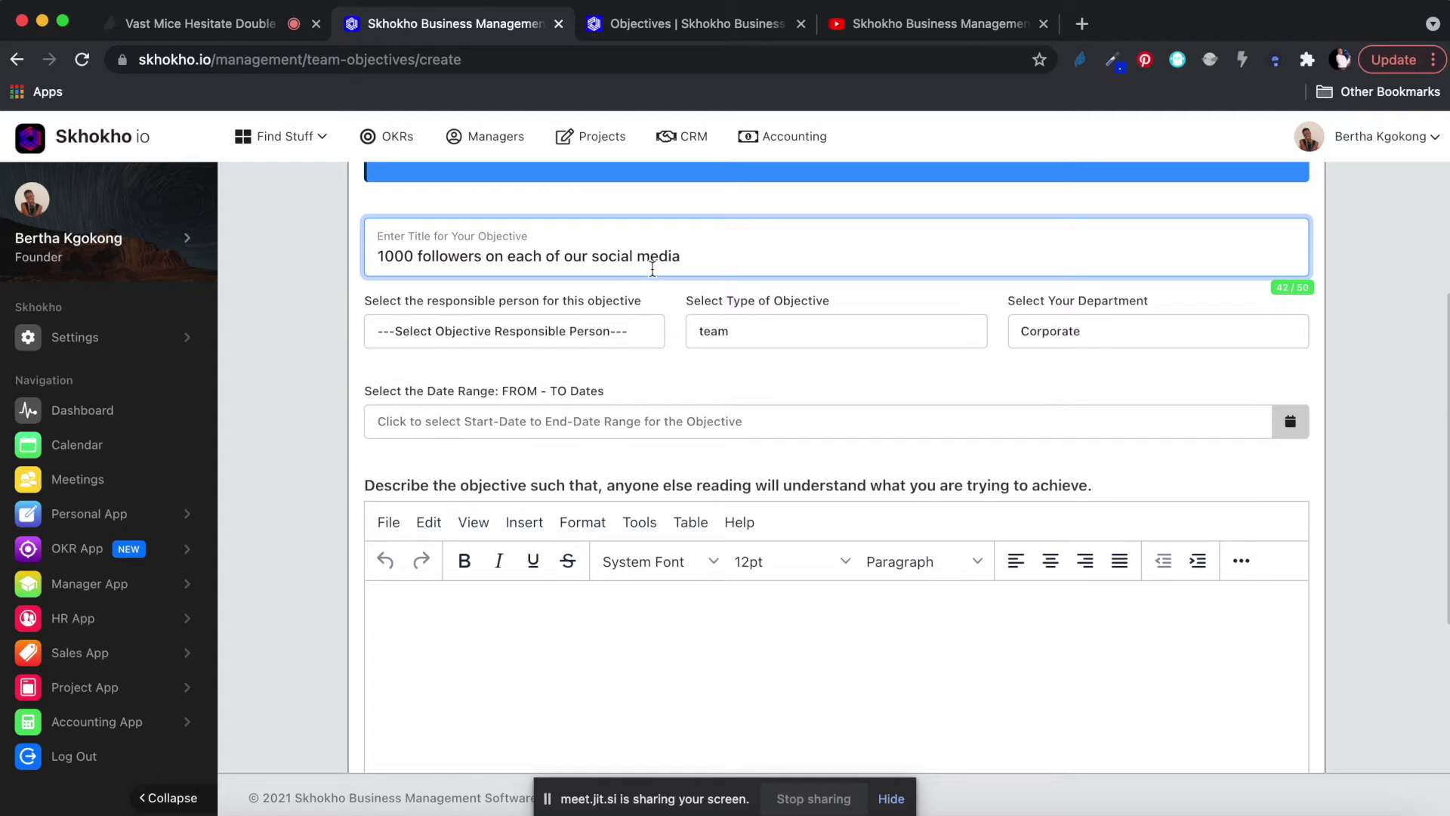
text( account)
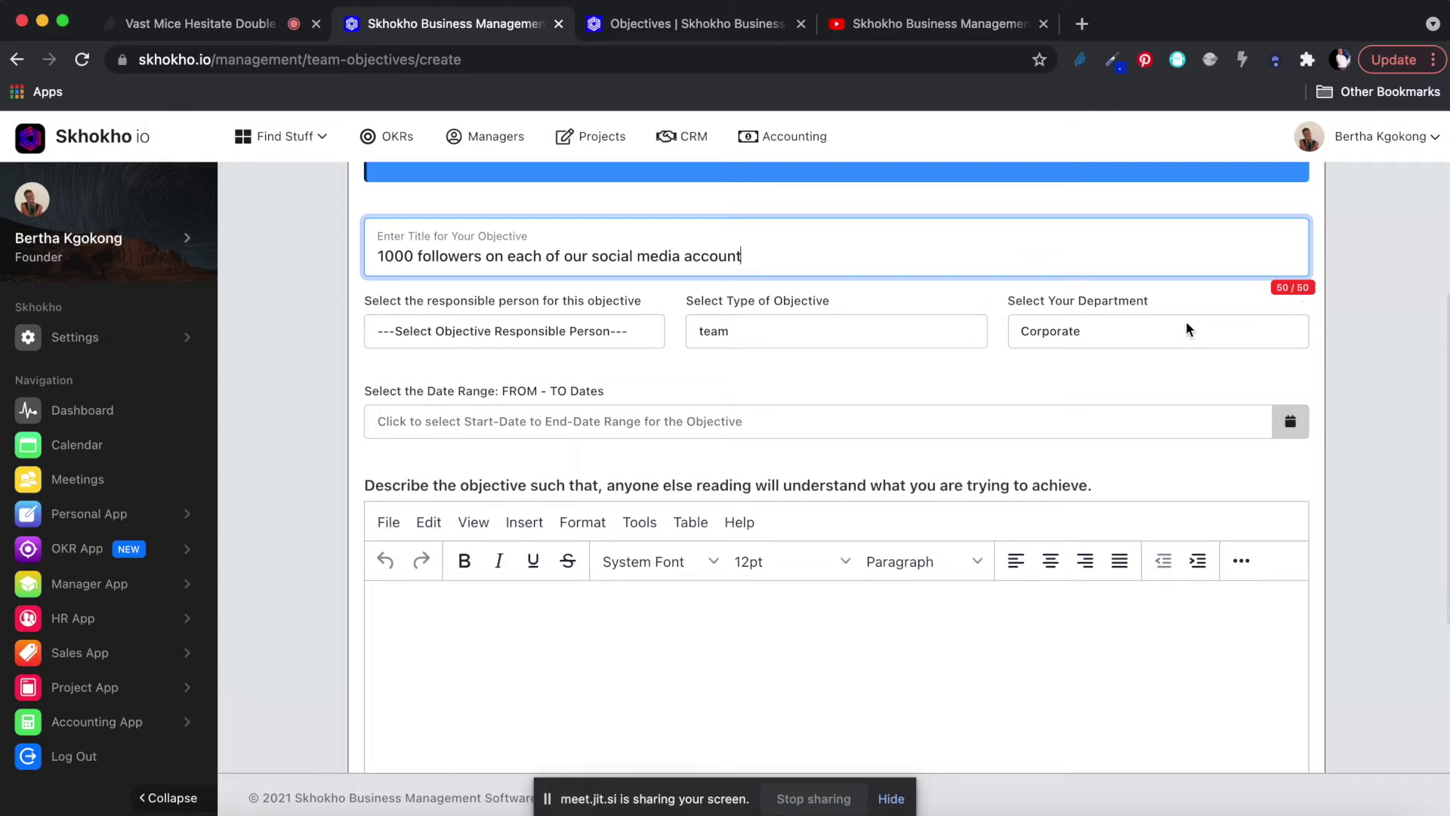
scroll(1183, 323, down, 1)
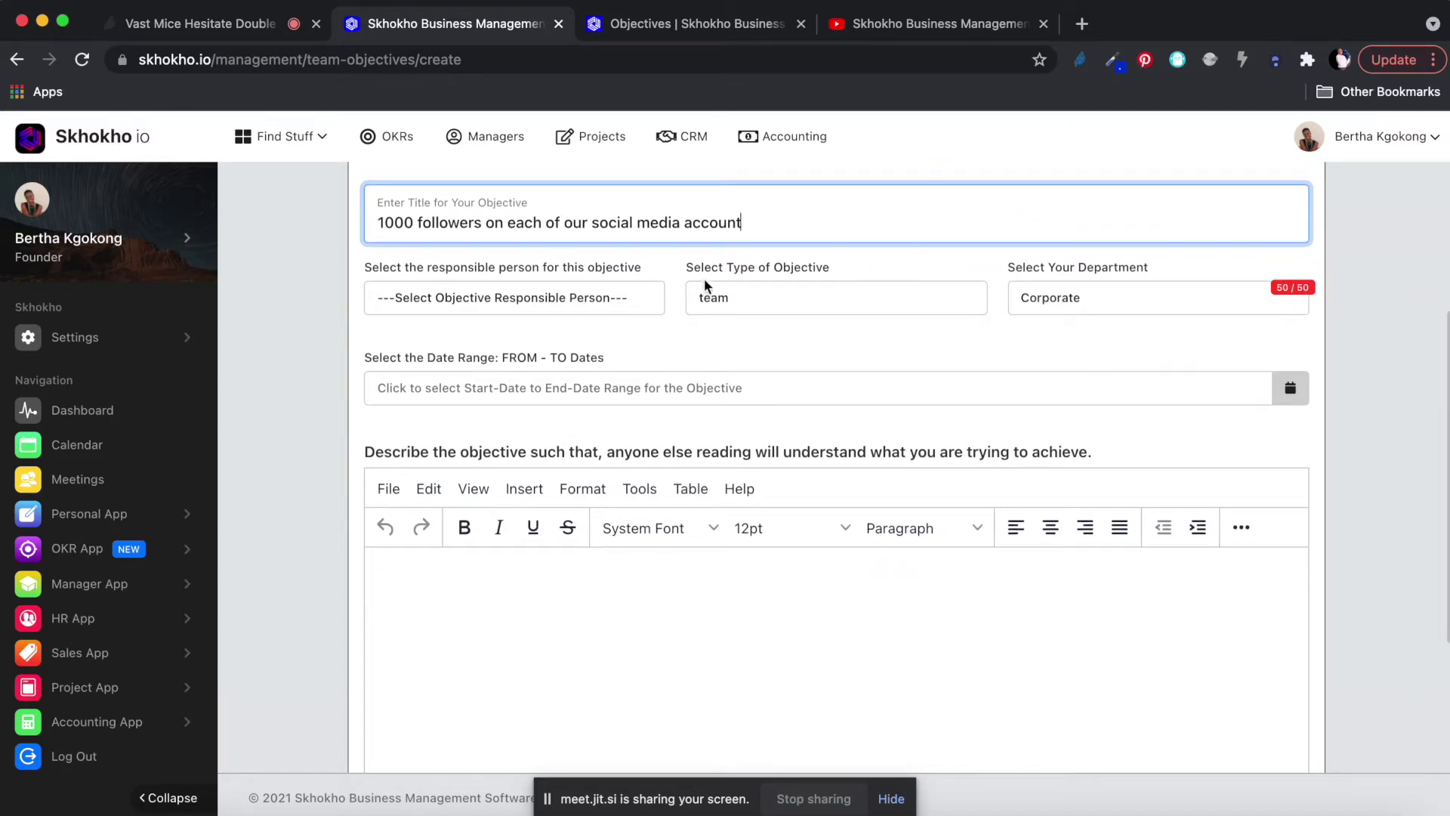
Assign the founder as responsible, keep type 'team', and choose the Marketing department.
click(461, 297)
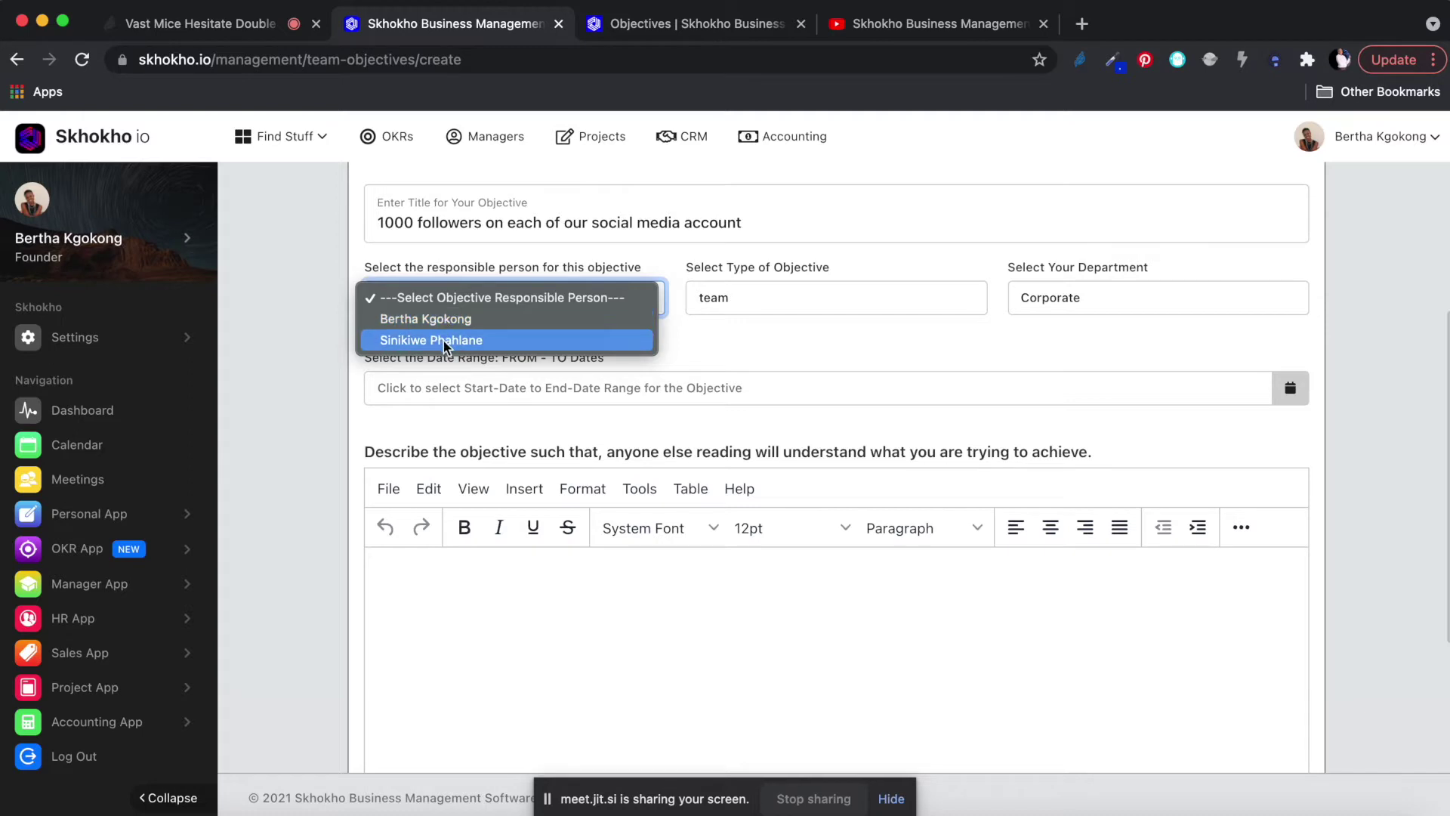
click(442, 319)
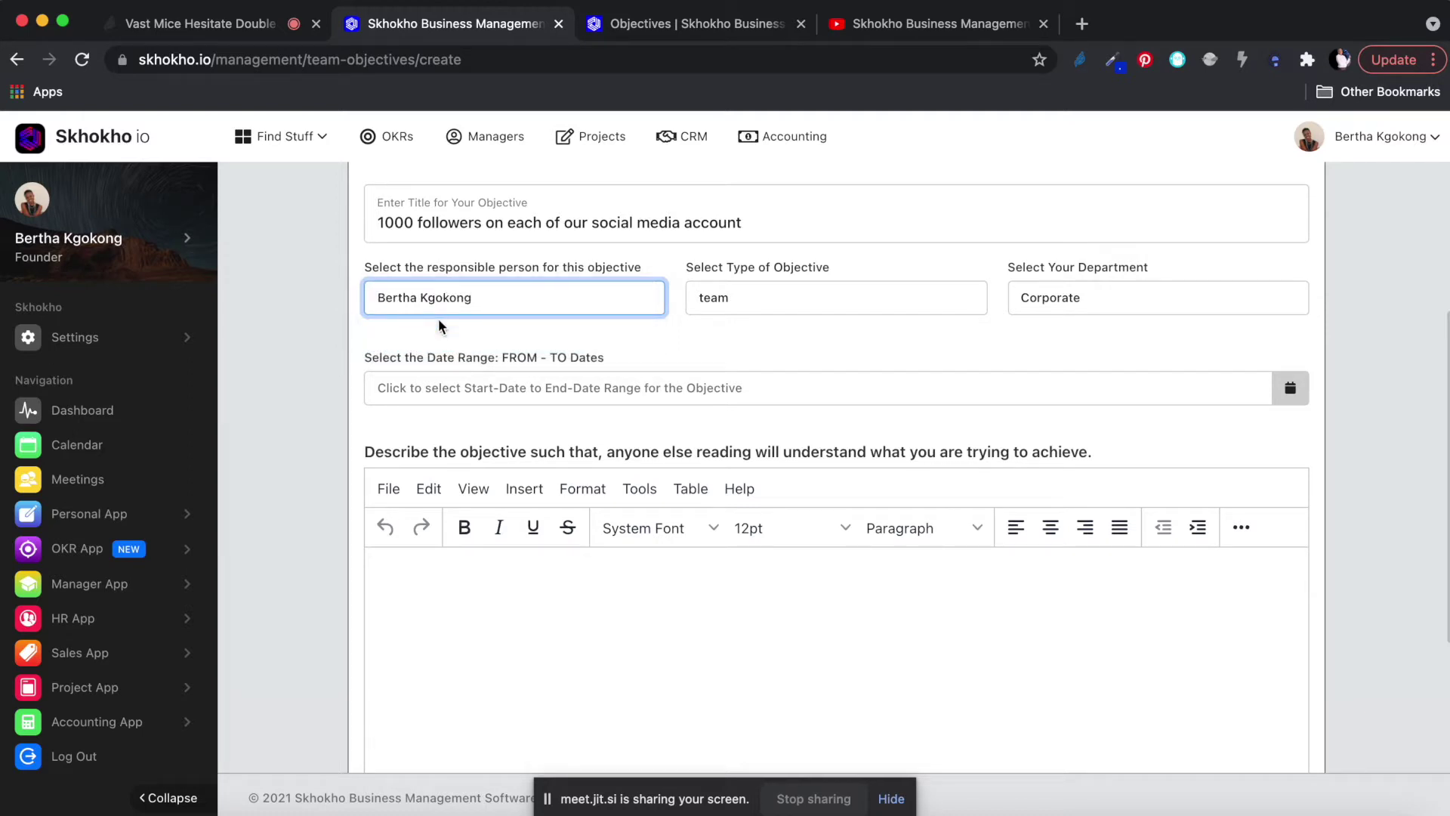
click(787, 296)
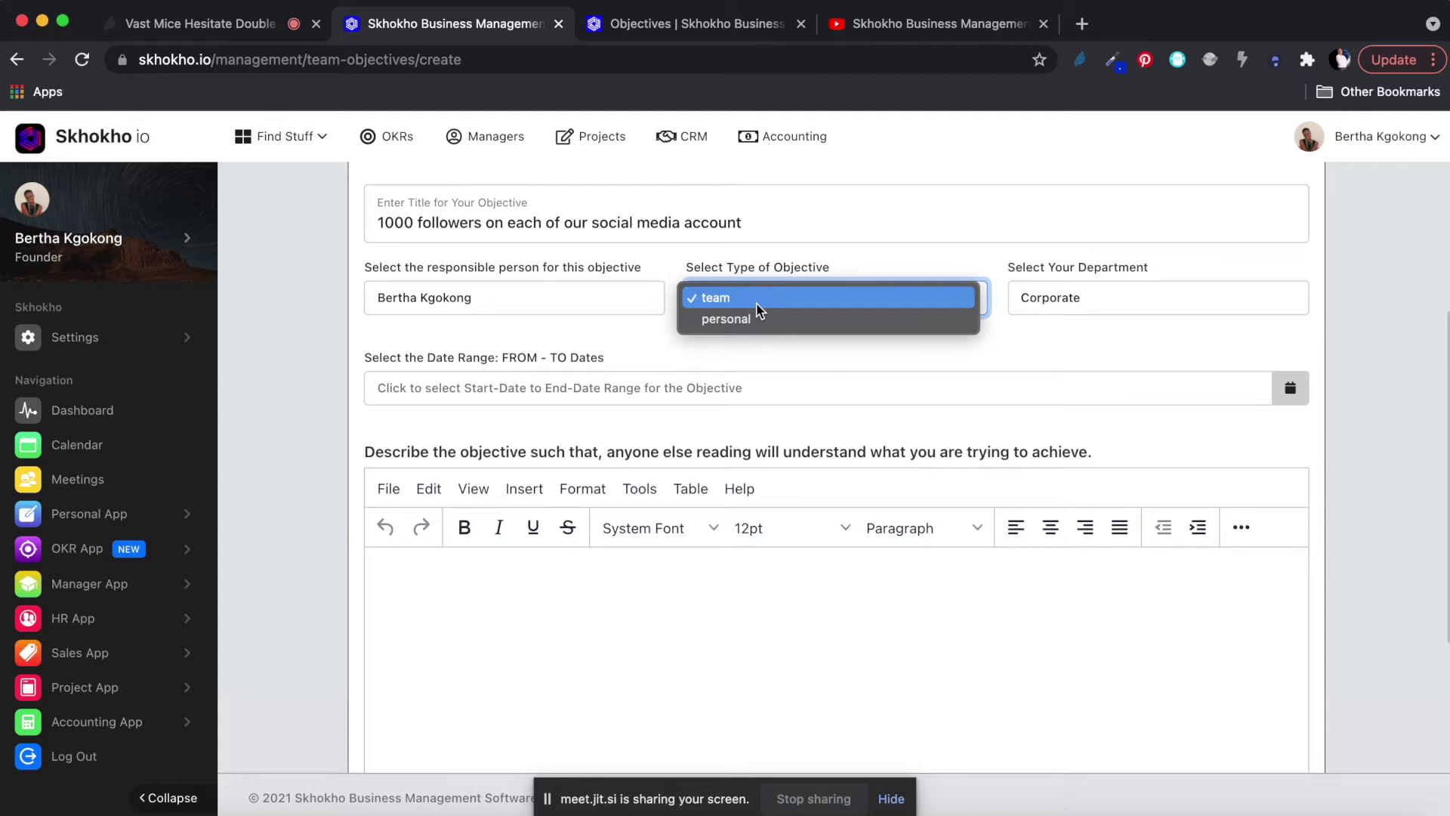
click(755, 299)
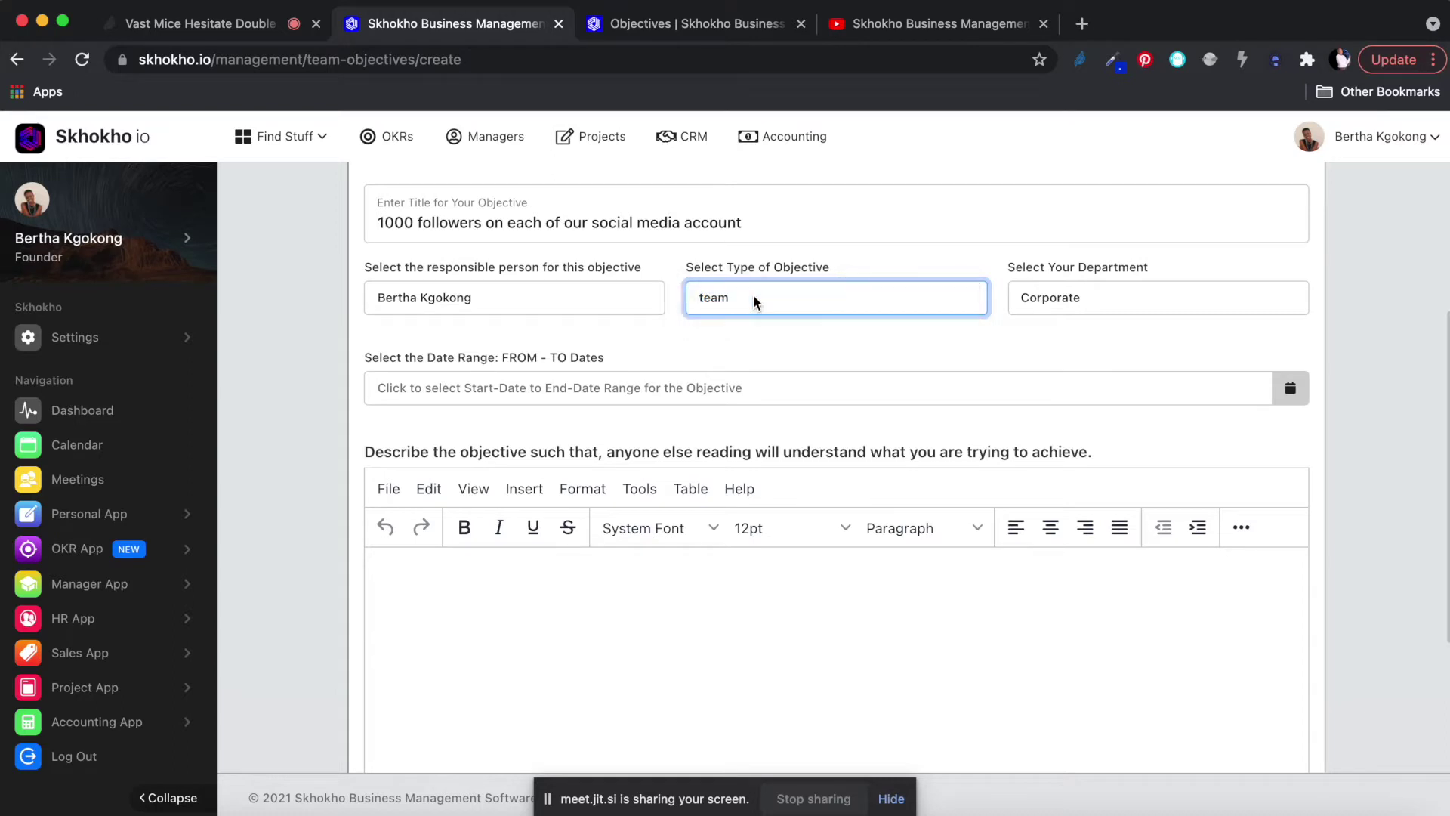
click(1027, 296)
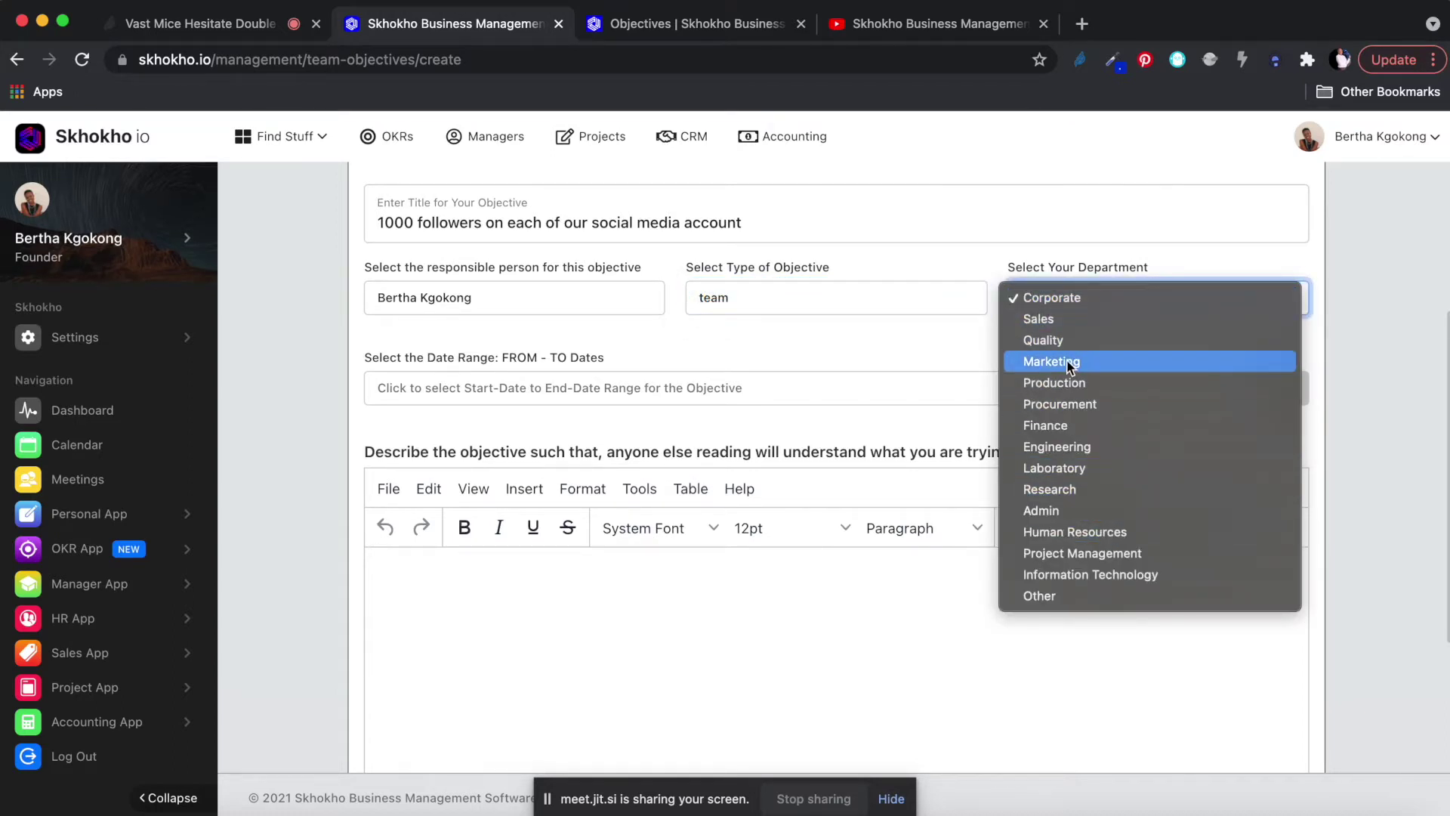
click(1067, 361)
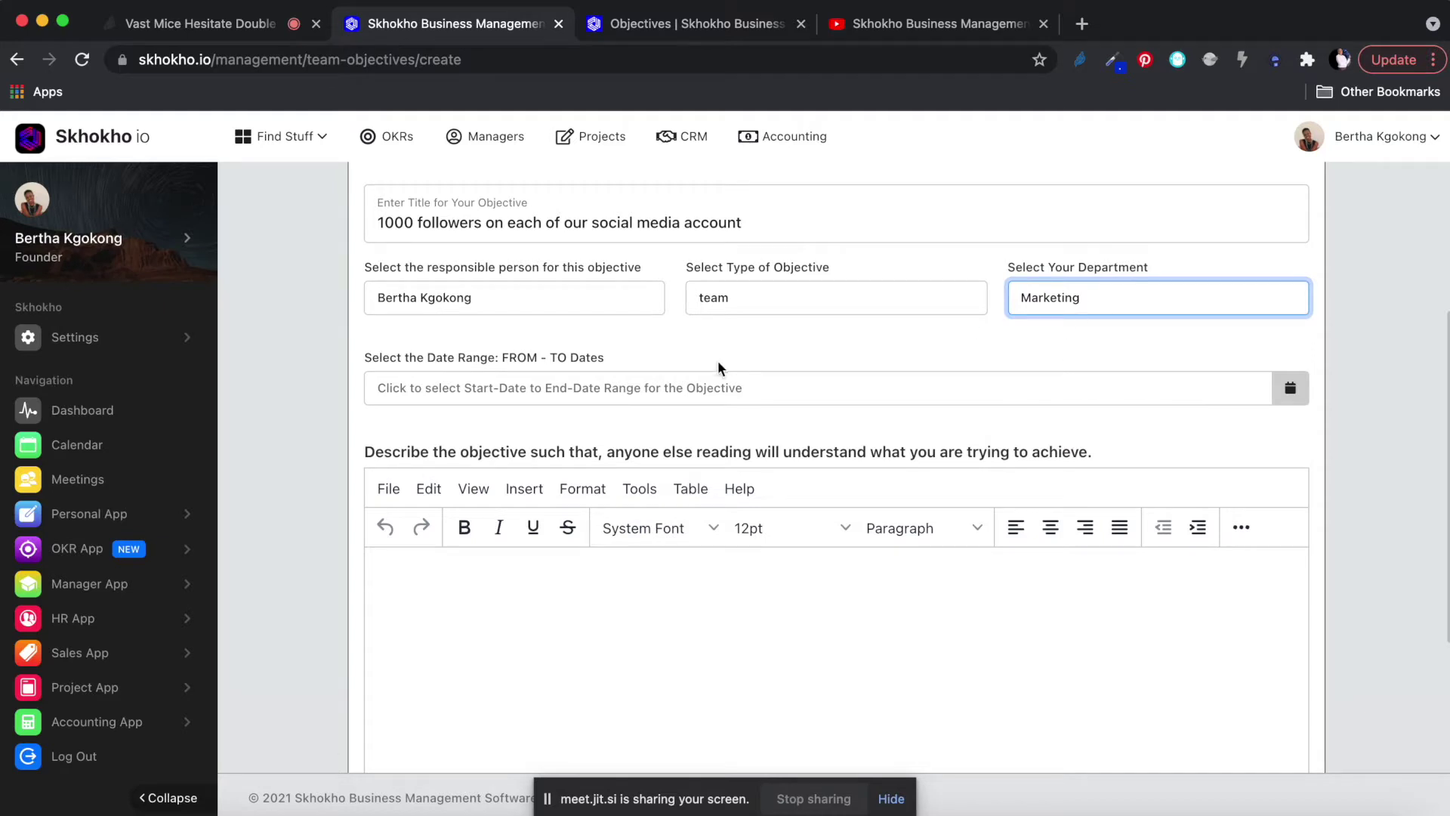
scroll(665, 389, down, 2)
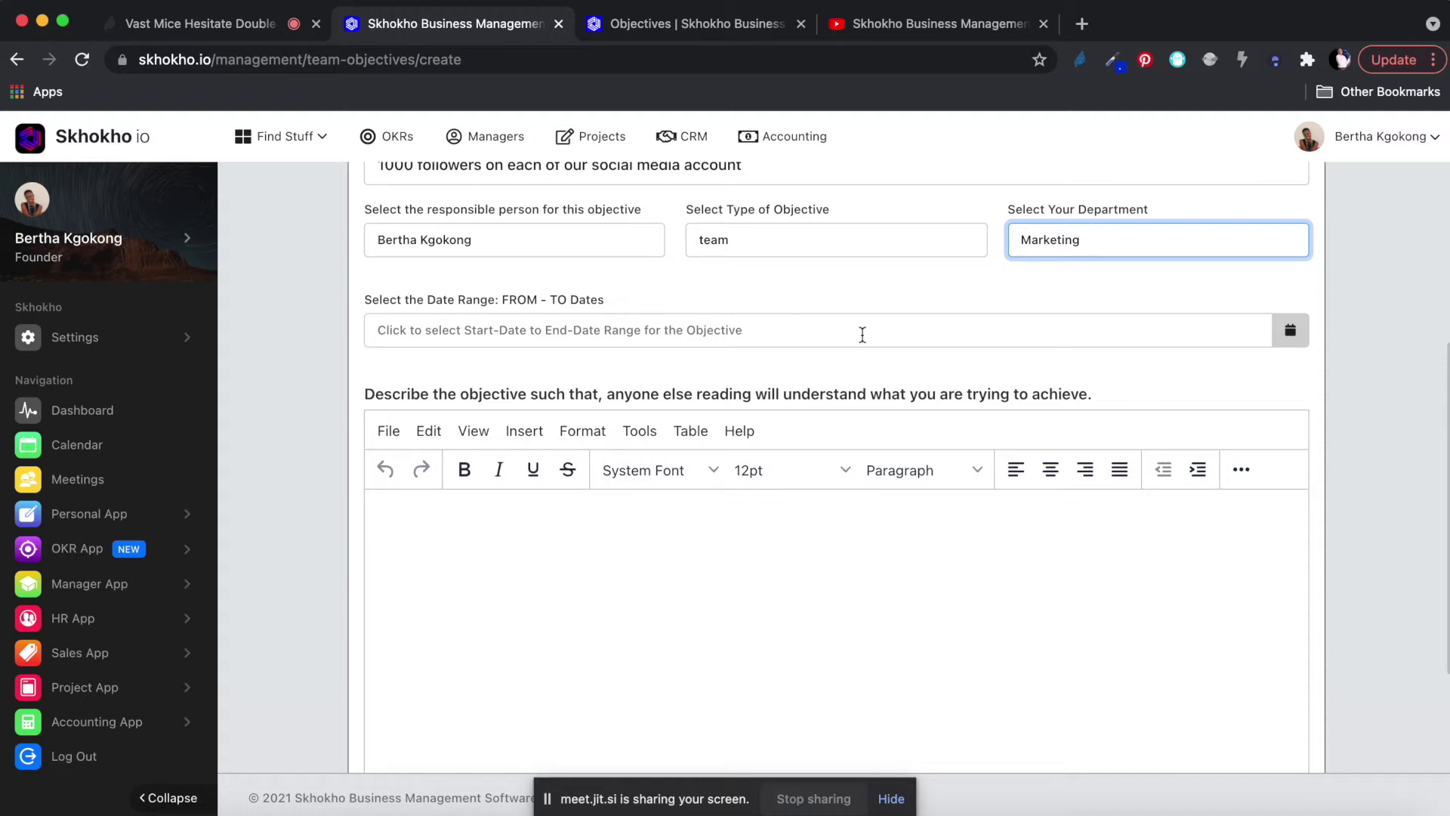
Set the objective's date range from 17 November 2021 to 17 April 2022.
click(1295, 330)
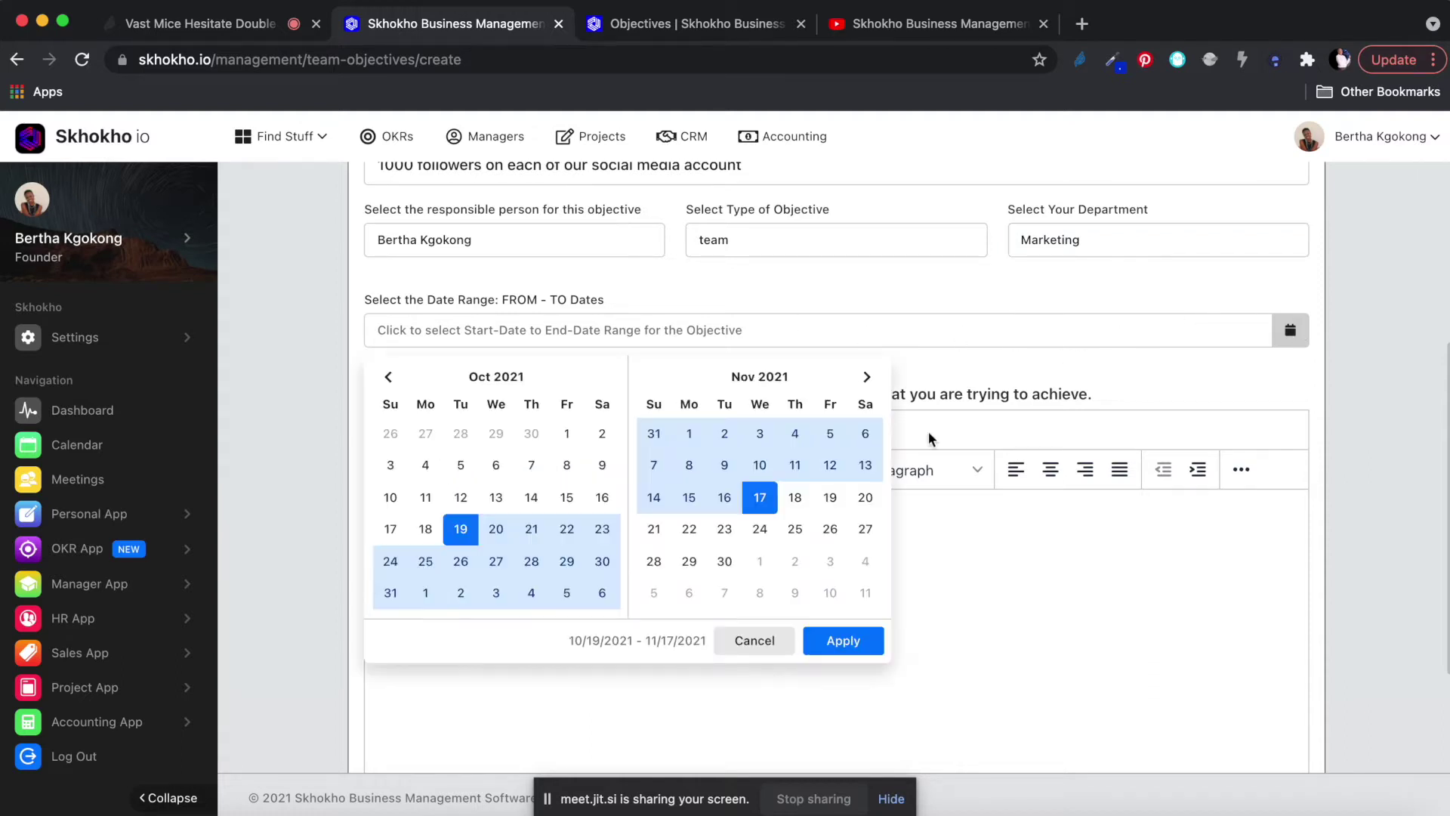
click(761, 502)
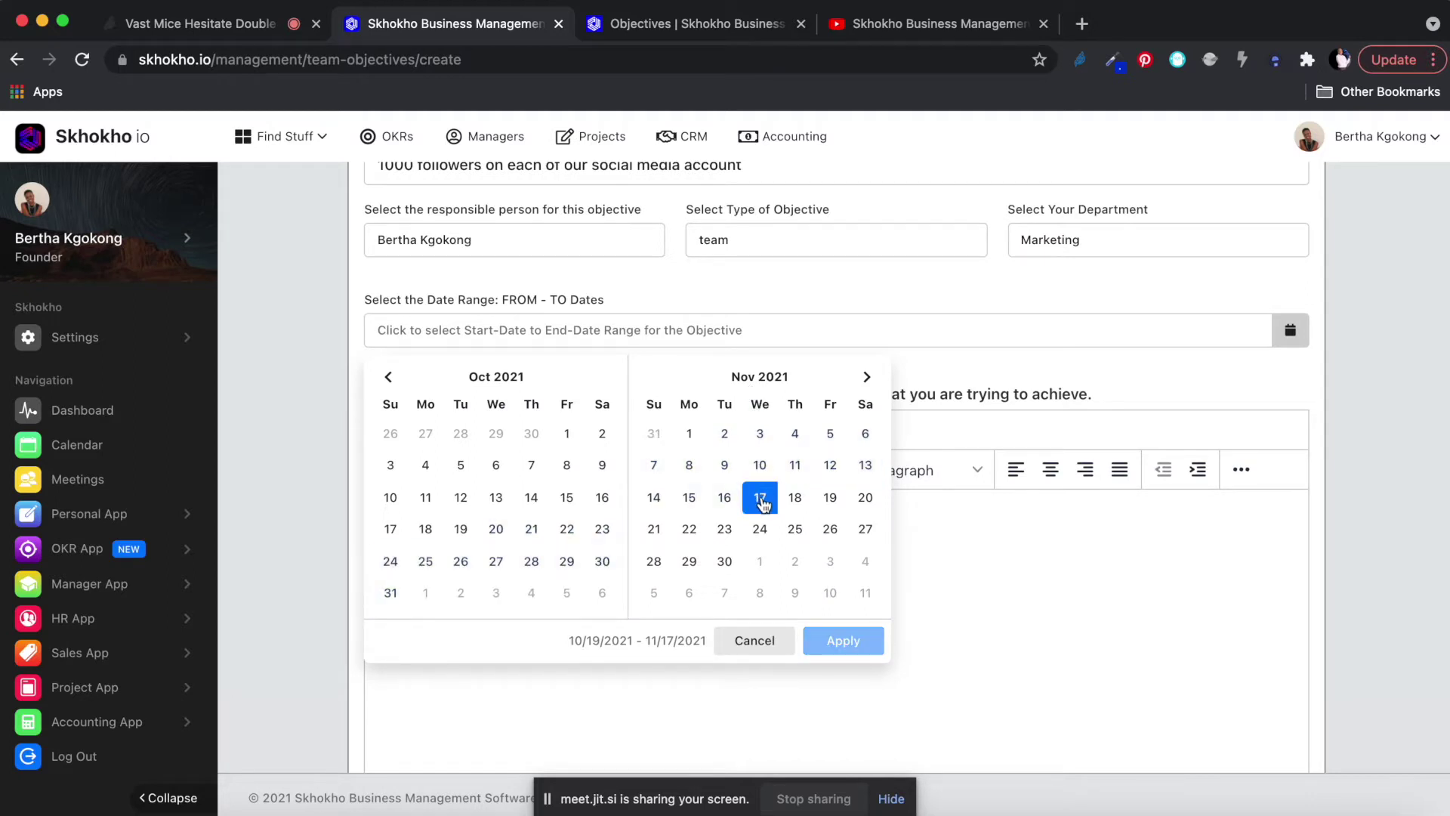
click(867, 378)
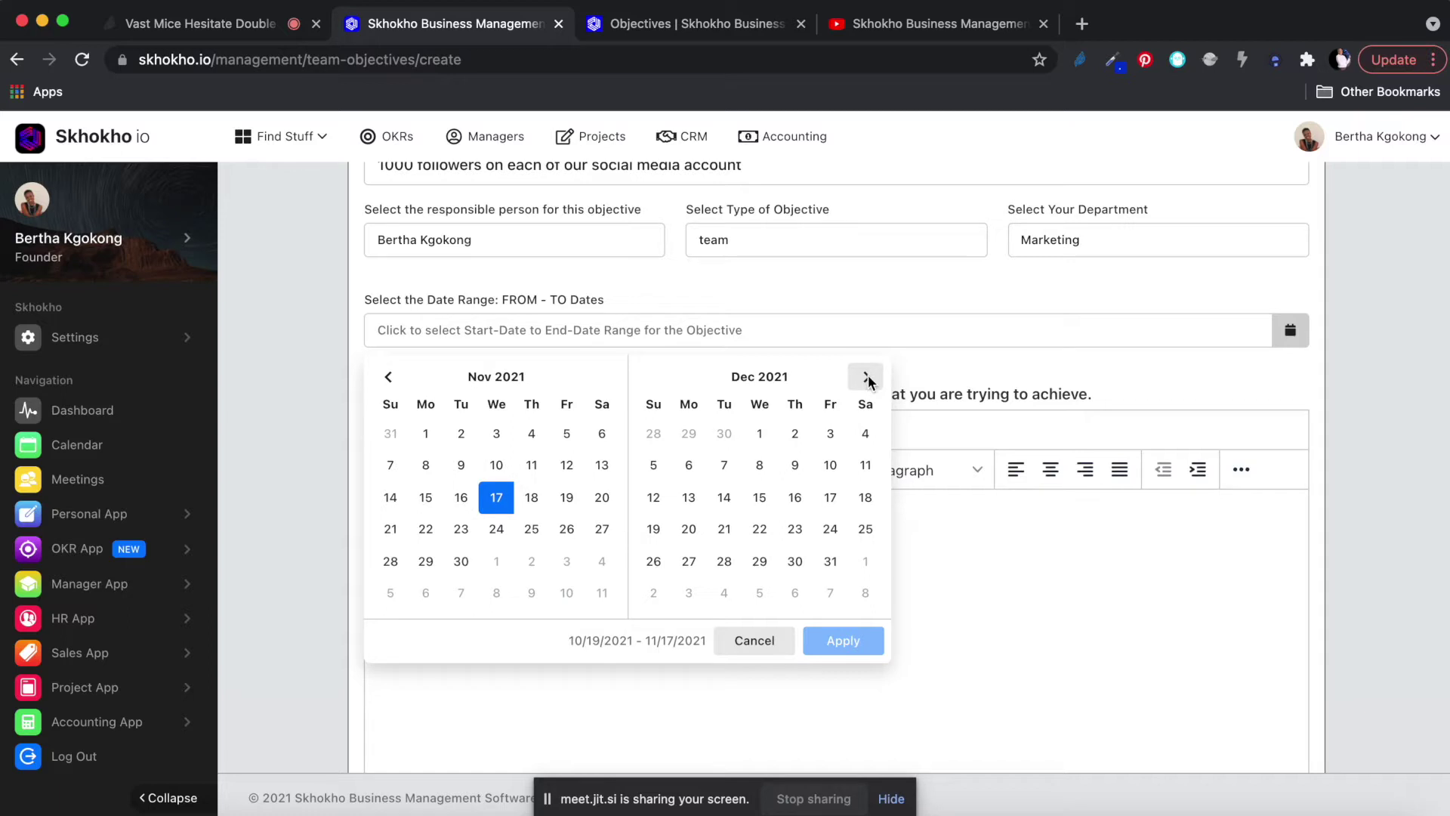
click(867, 377)
click(867, 377)
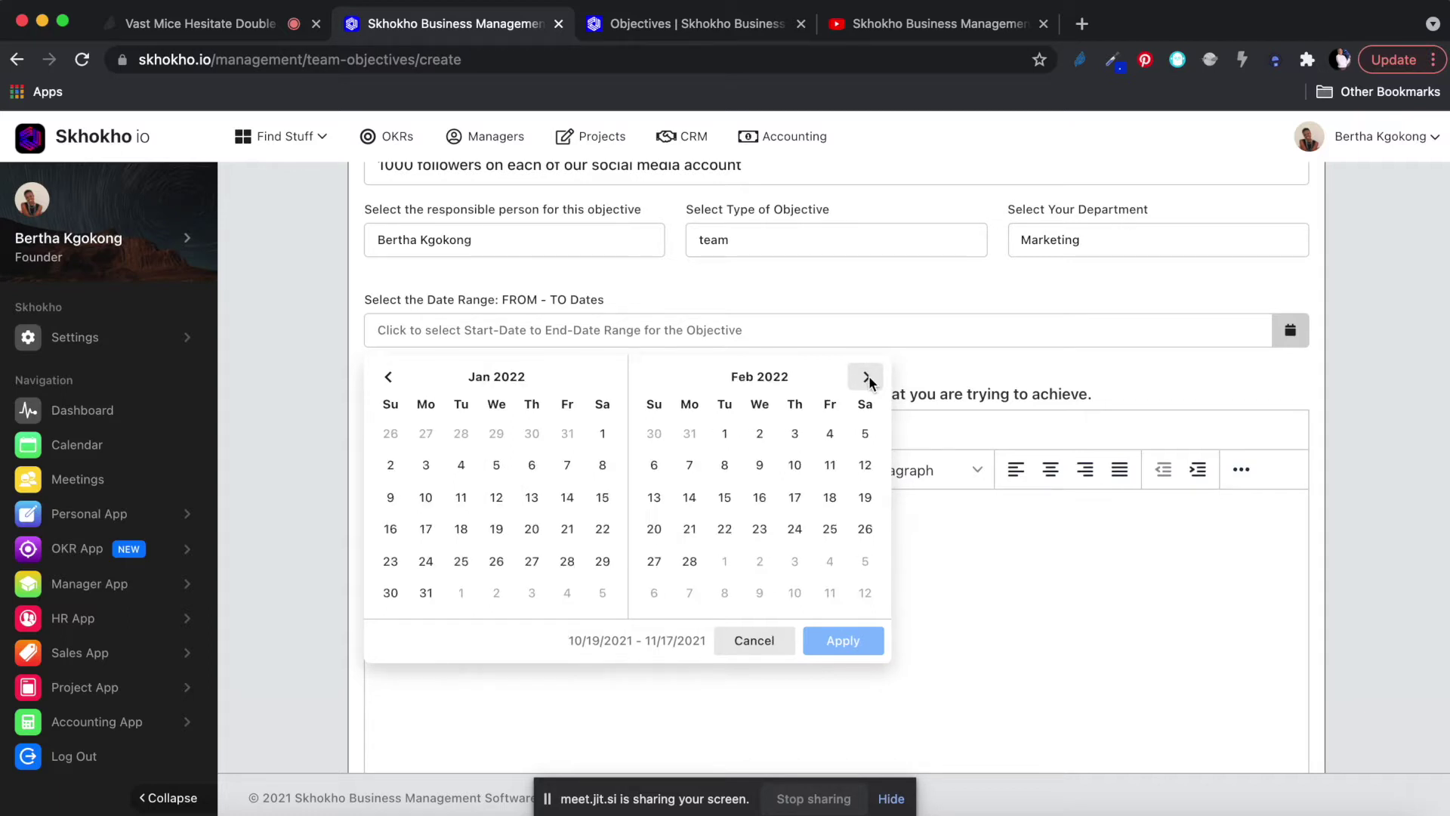
click(868, 378)
click(868, 376)
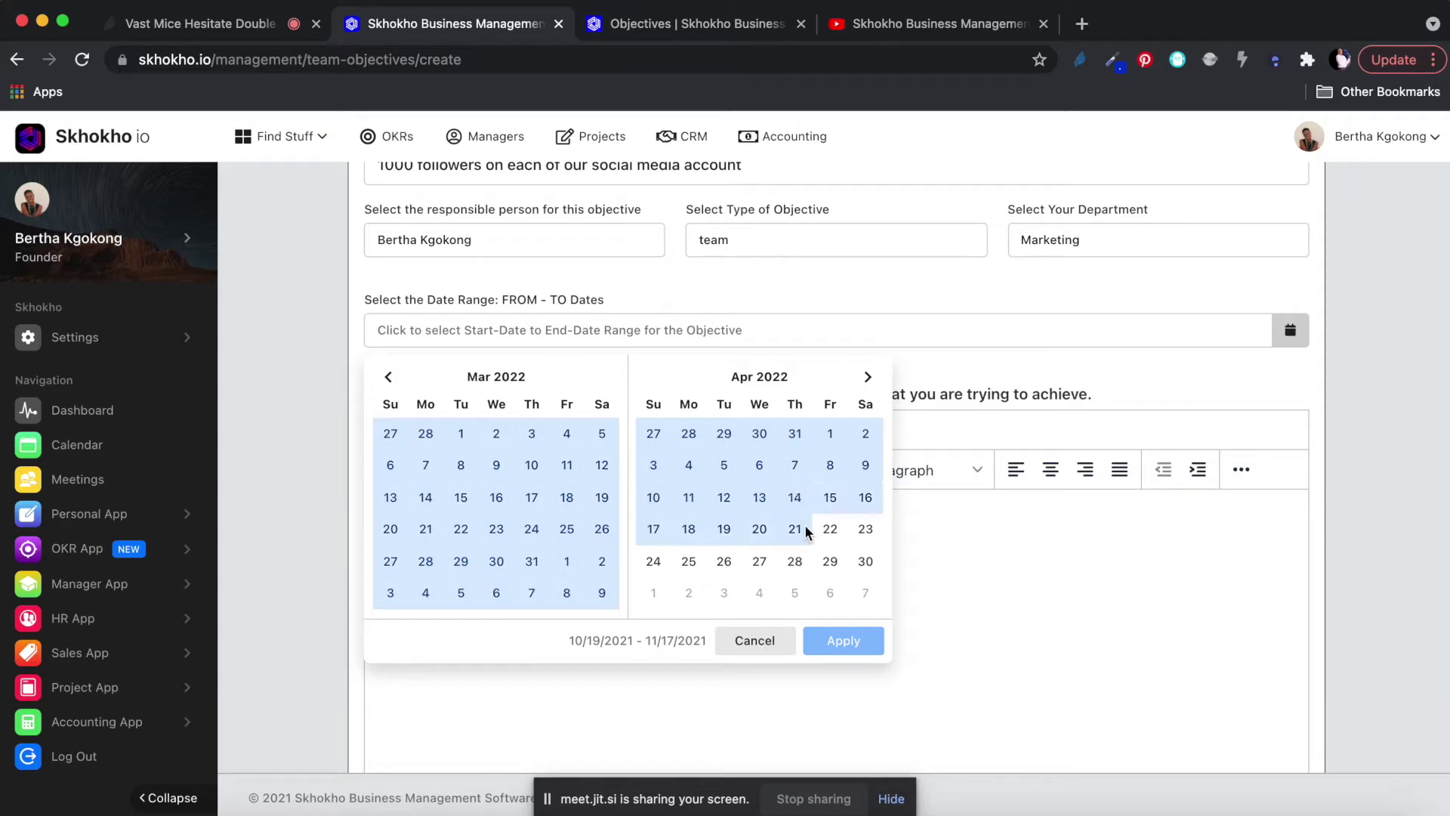
click(651, 529)
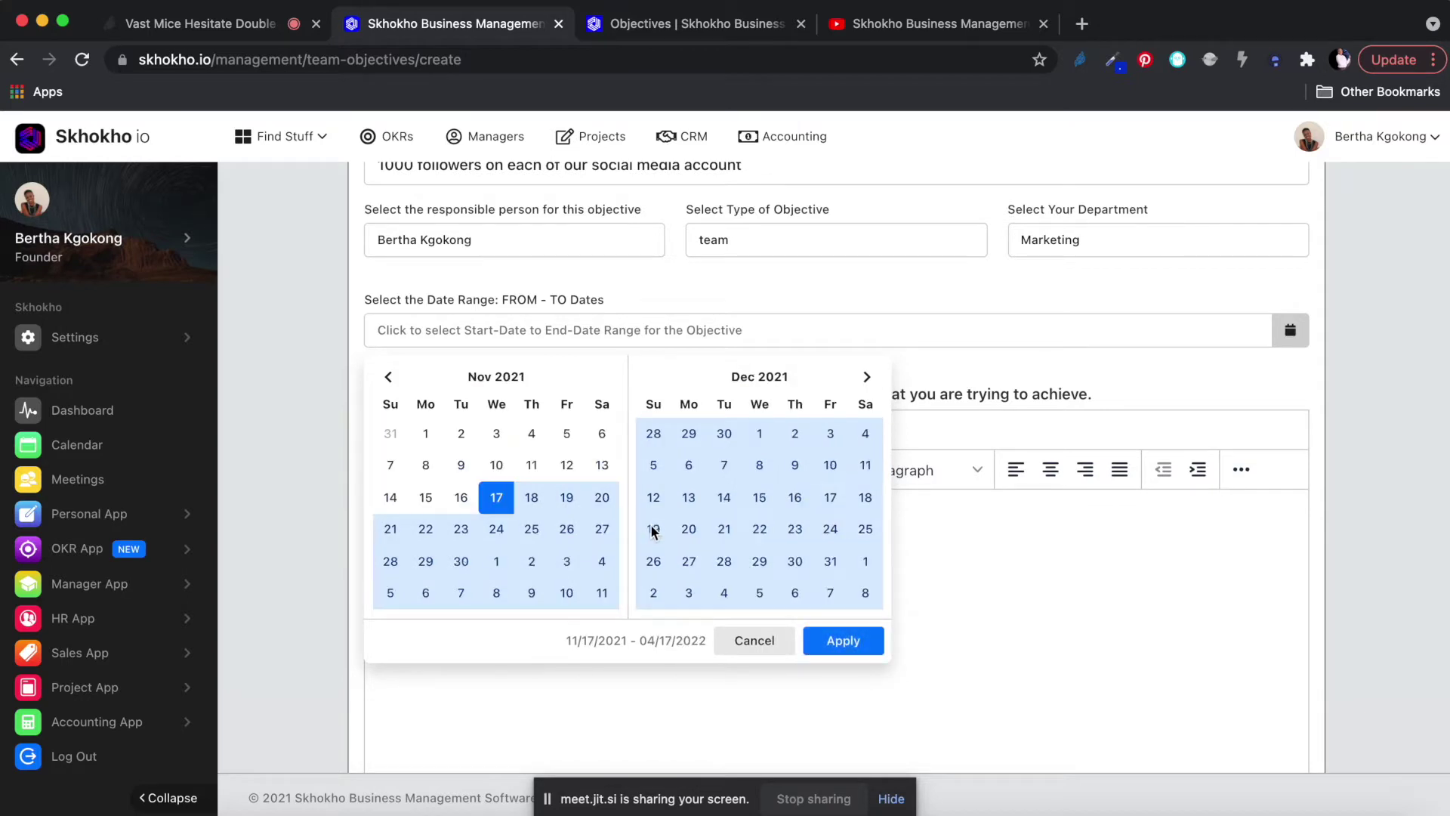
click(845, 640)
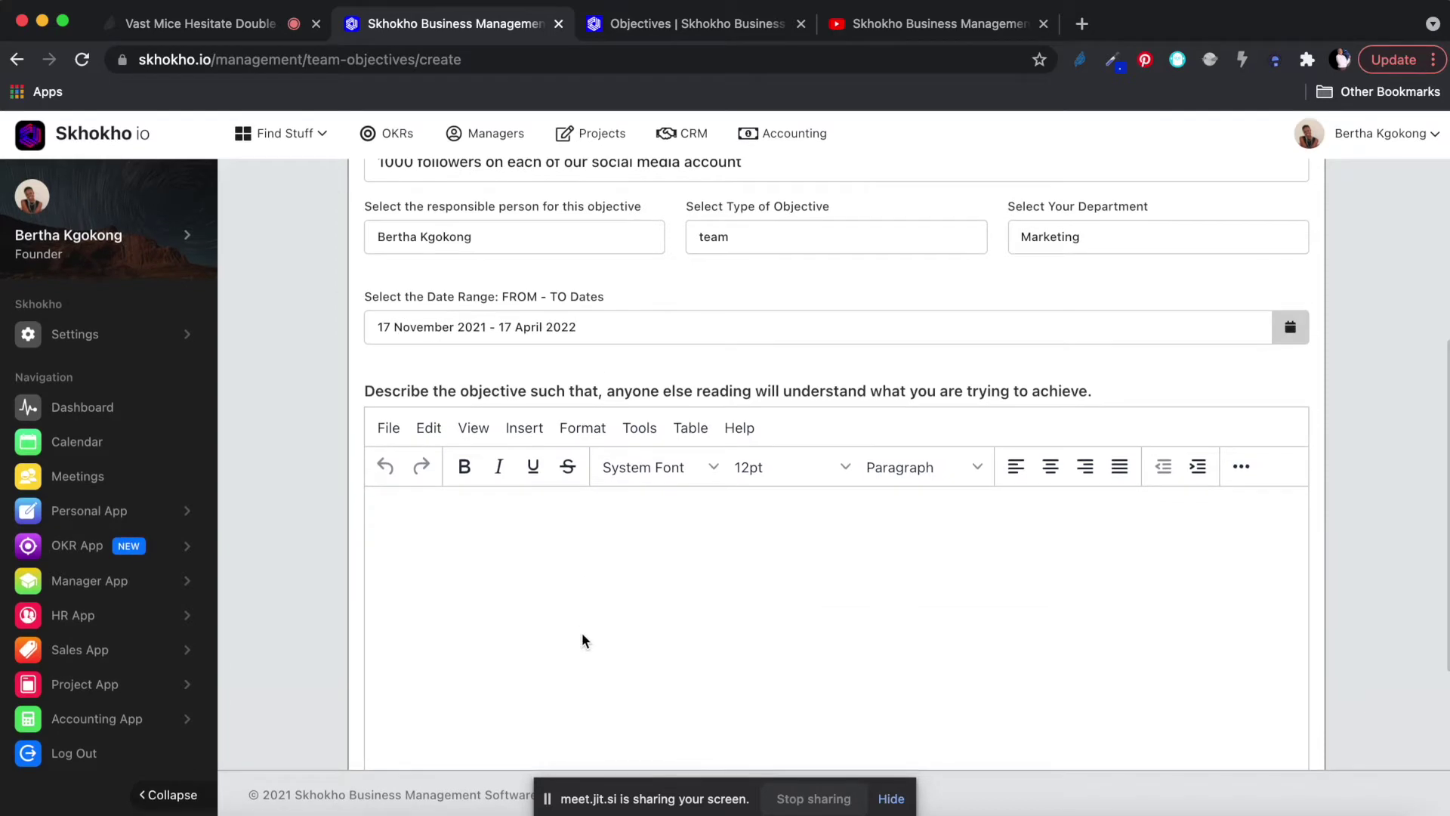
click(547, 533)
Write the description sentence about growing social media following to 1000 per platform.
scroll(1369, 616, down, 3)
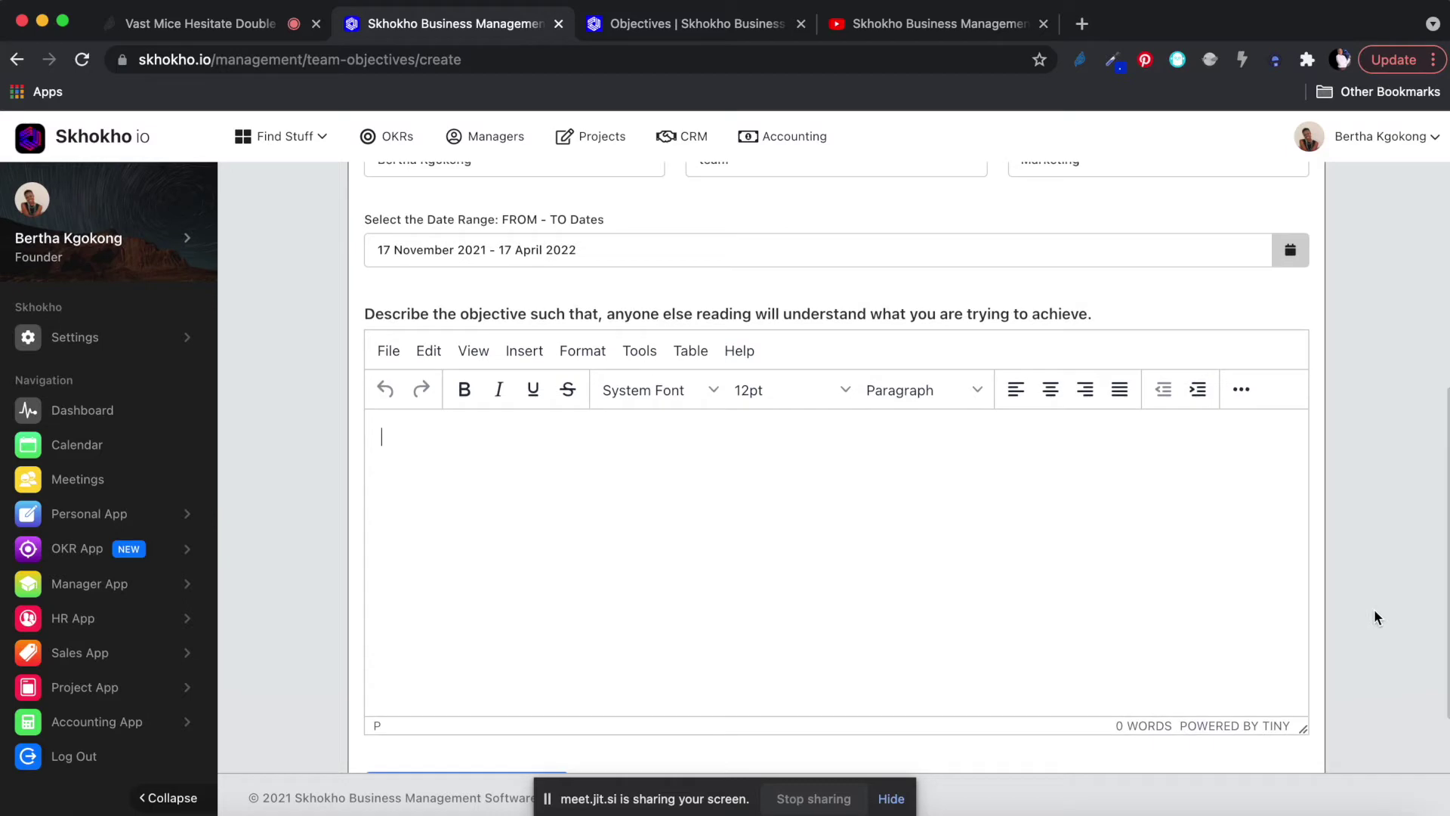
text(We want to)
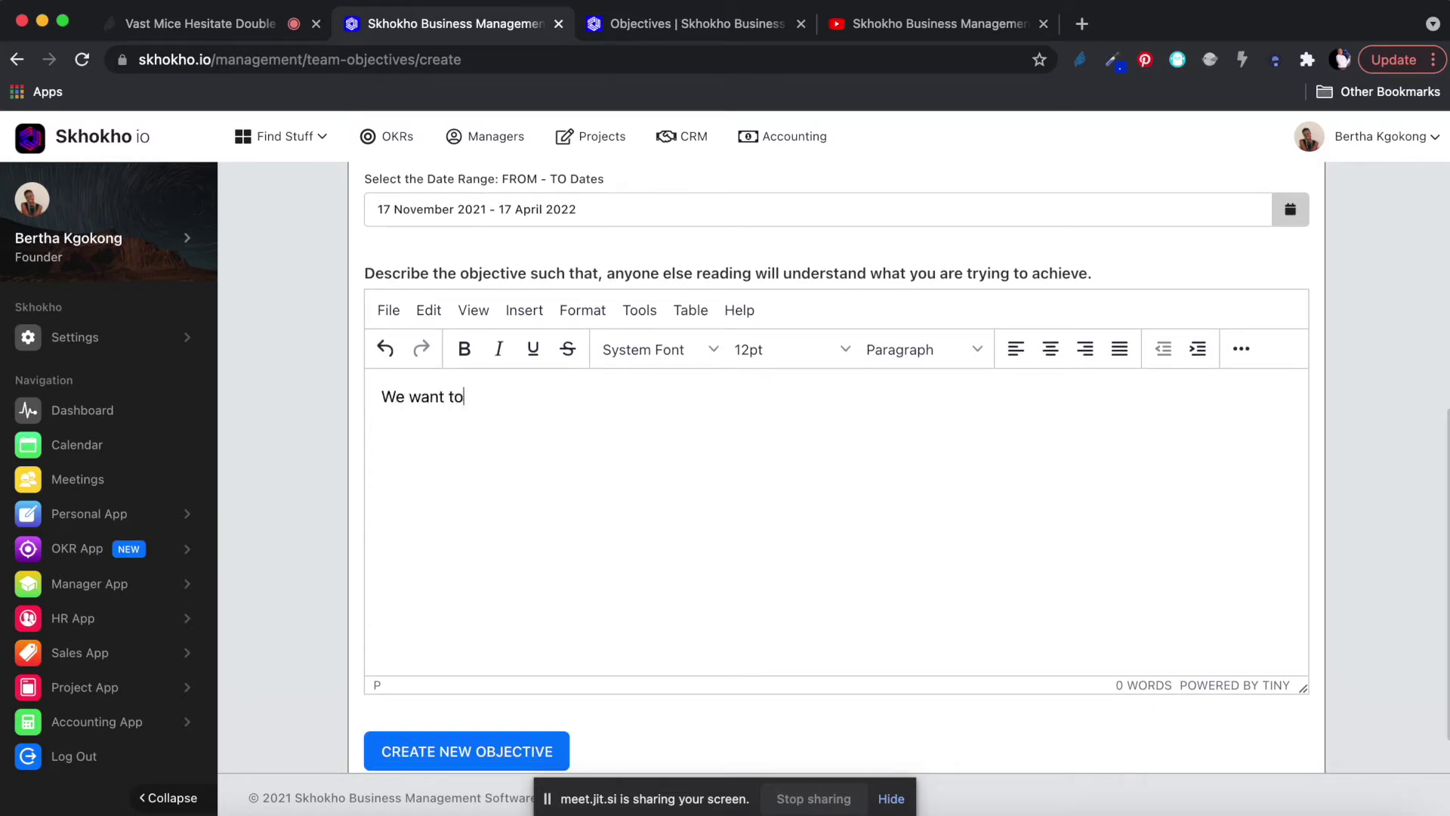
text( grow our social med)
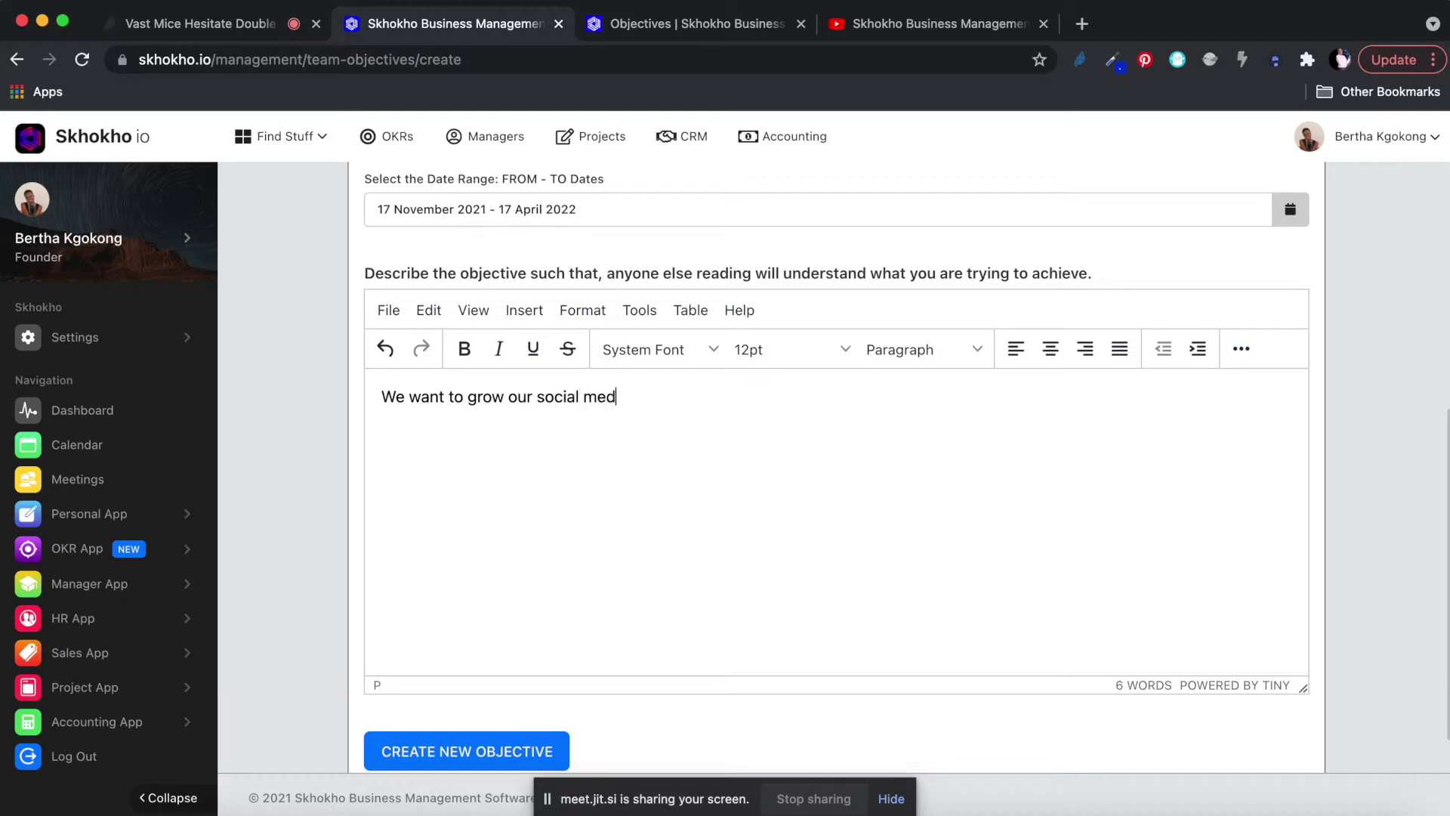
text(ia following to 1)
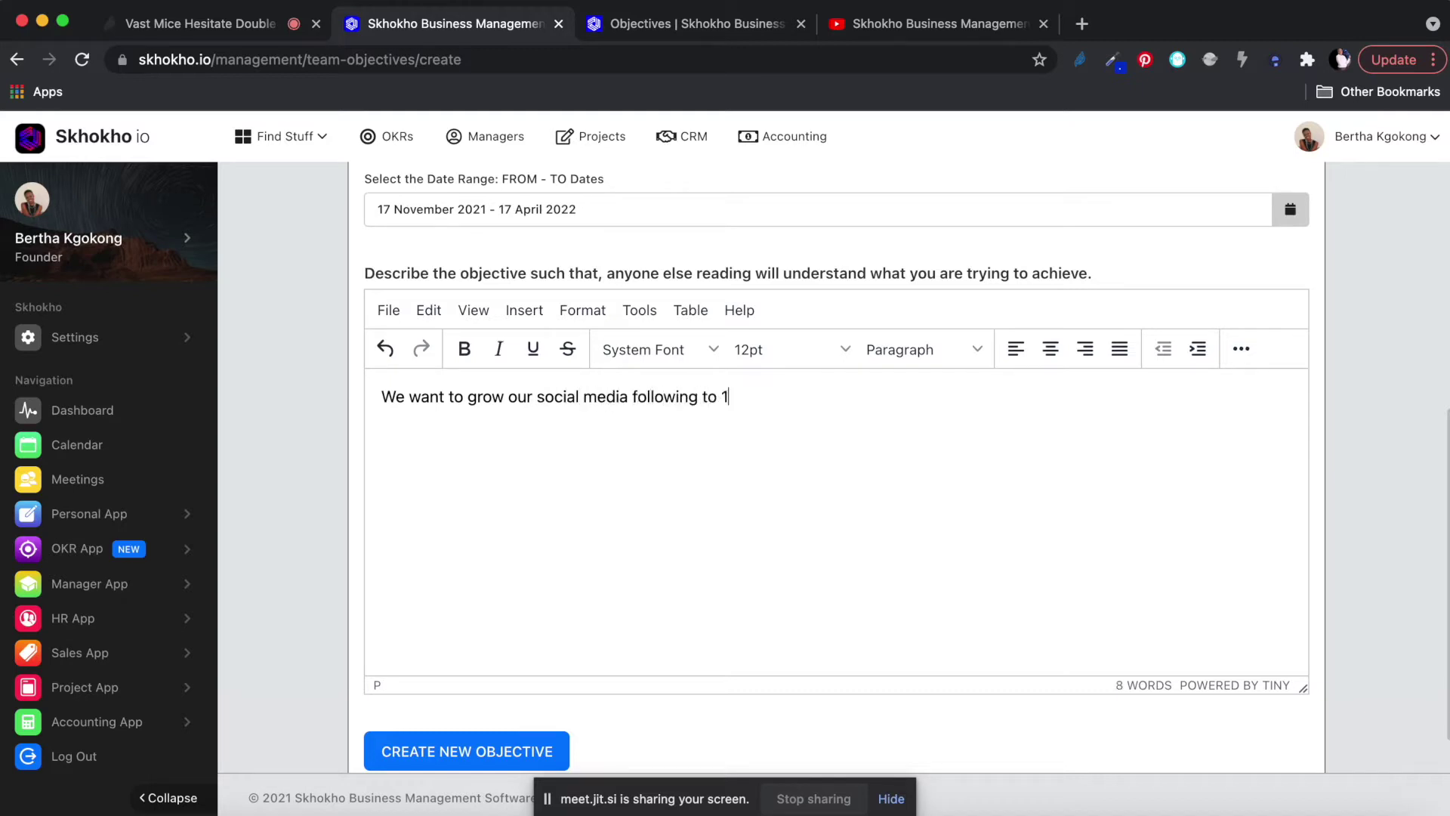
text(00,0, this is each e)
key(BackSpace)
key(BackSpace)
text(per)
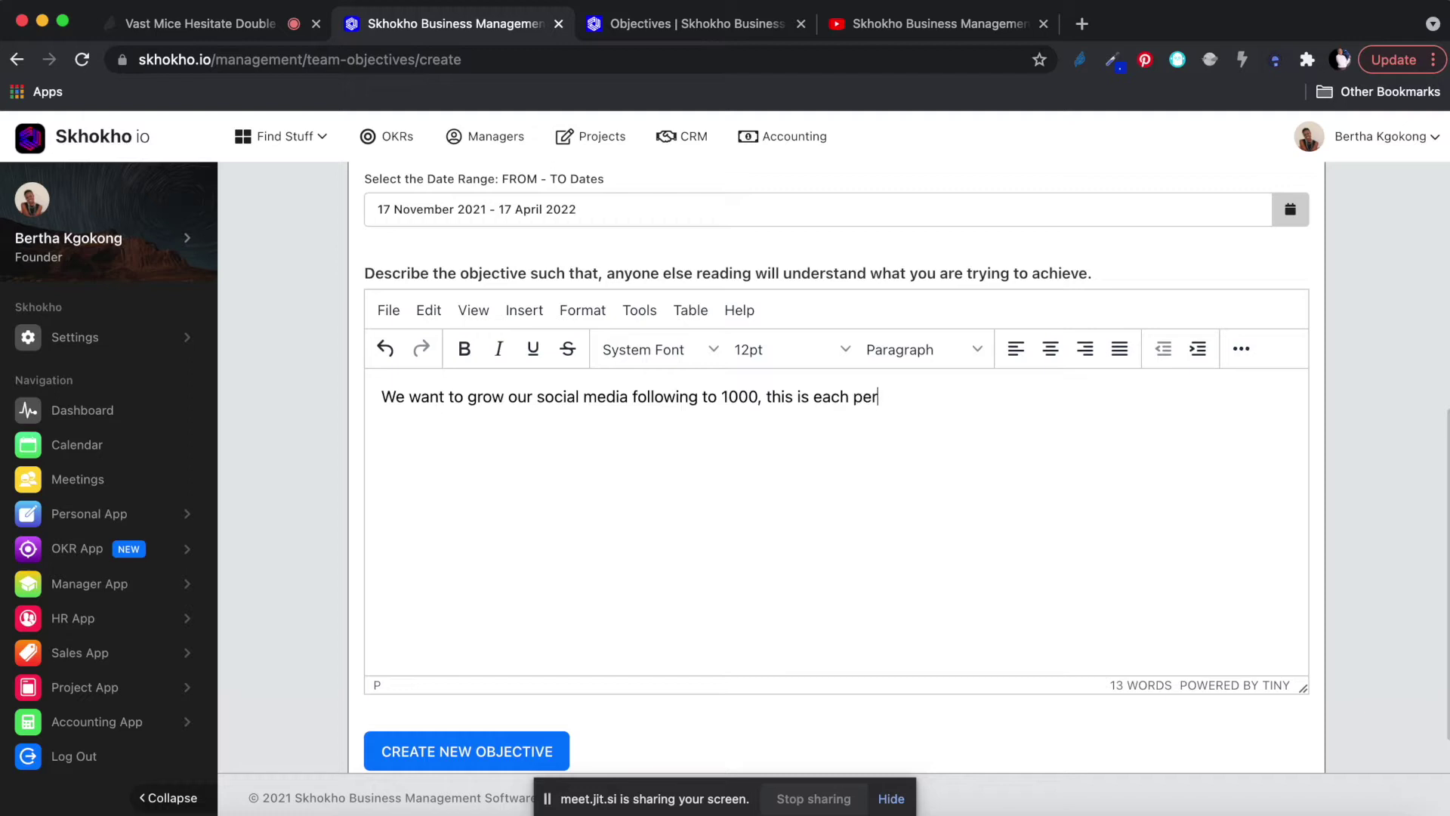
text( socal platform.)
Add description lines for Twitter, Instagram and Linked in, each with 1000 followers.
key(Return)
text(Twitter)
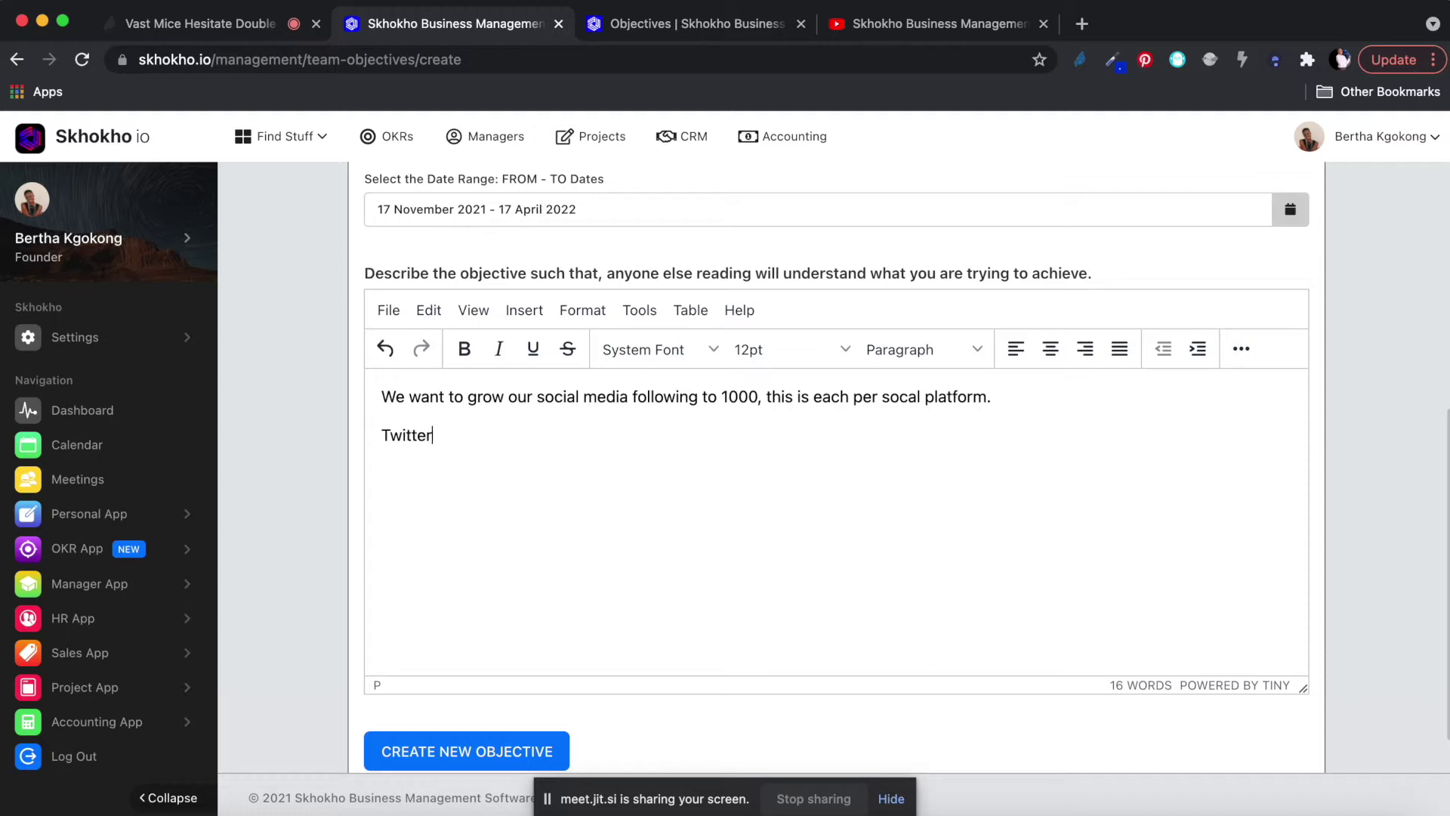
text( 10000)
key(BackSpace)
text(followes)
key(BackSpace)
text(rs Ins)
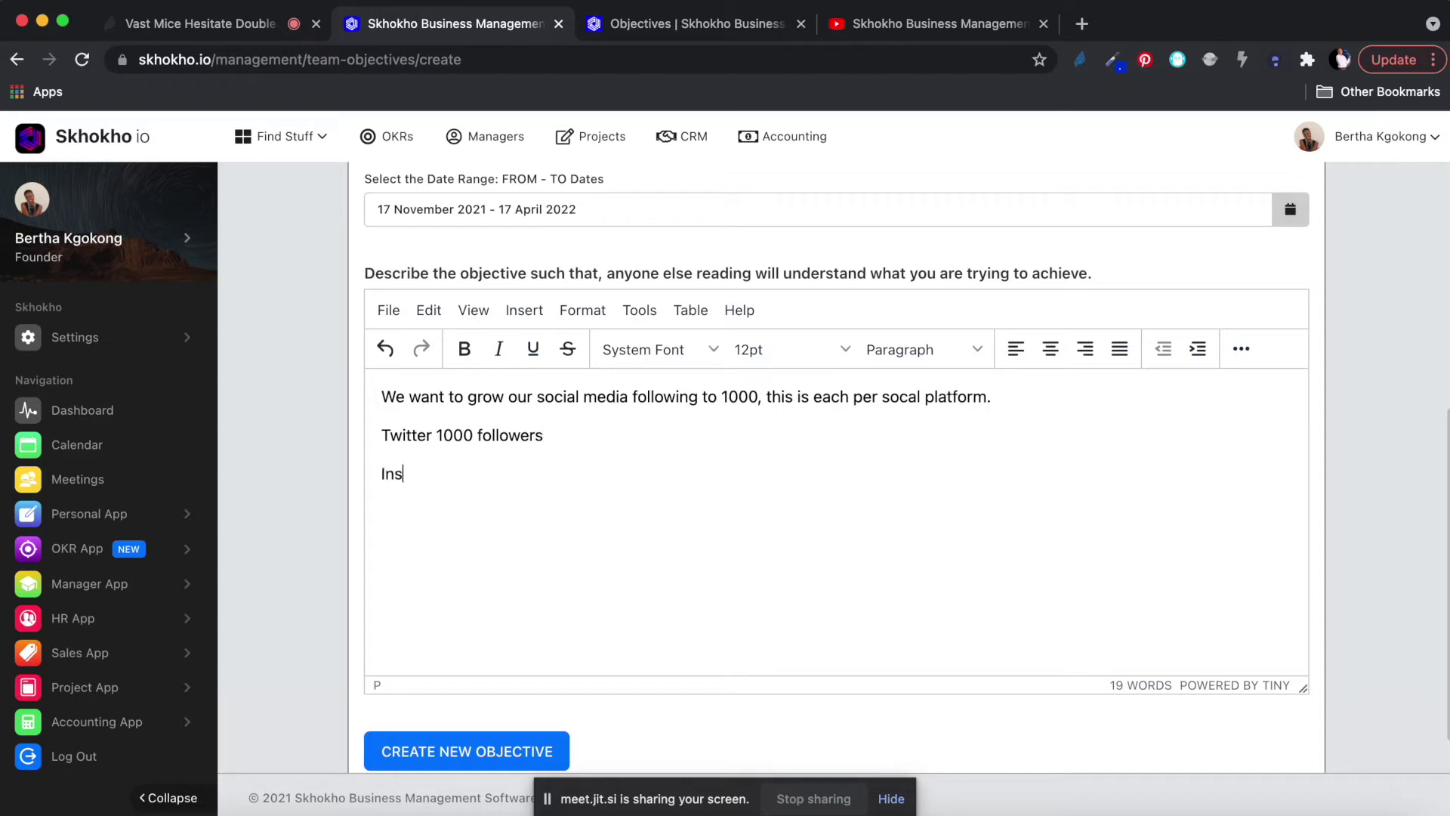
text(tagram 1000 followes)
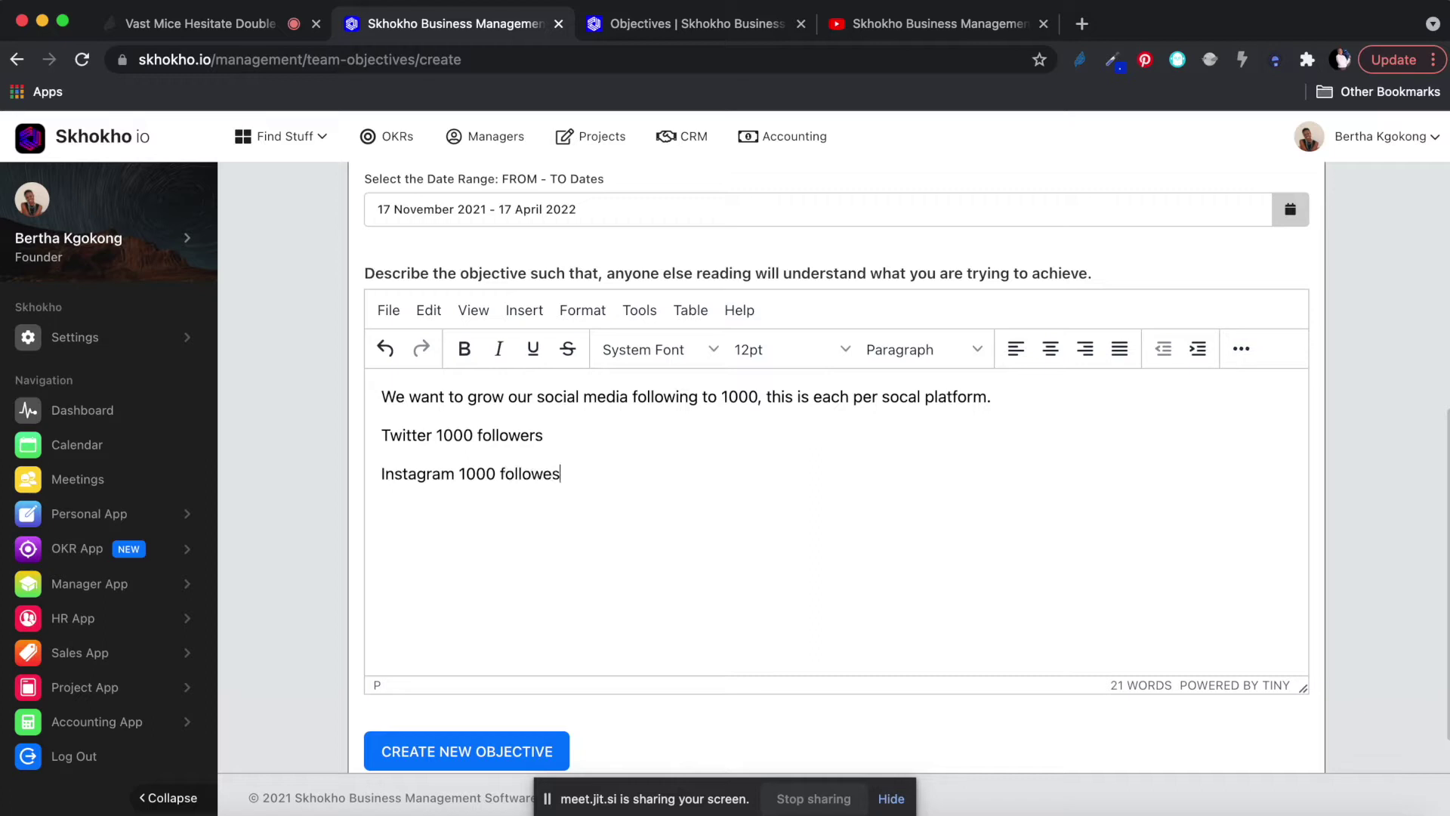
key(BackSpace)
text(ers)
text(Linked in )
text(10000)
key(BackSpace)
text(followes)
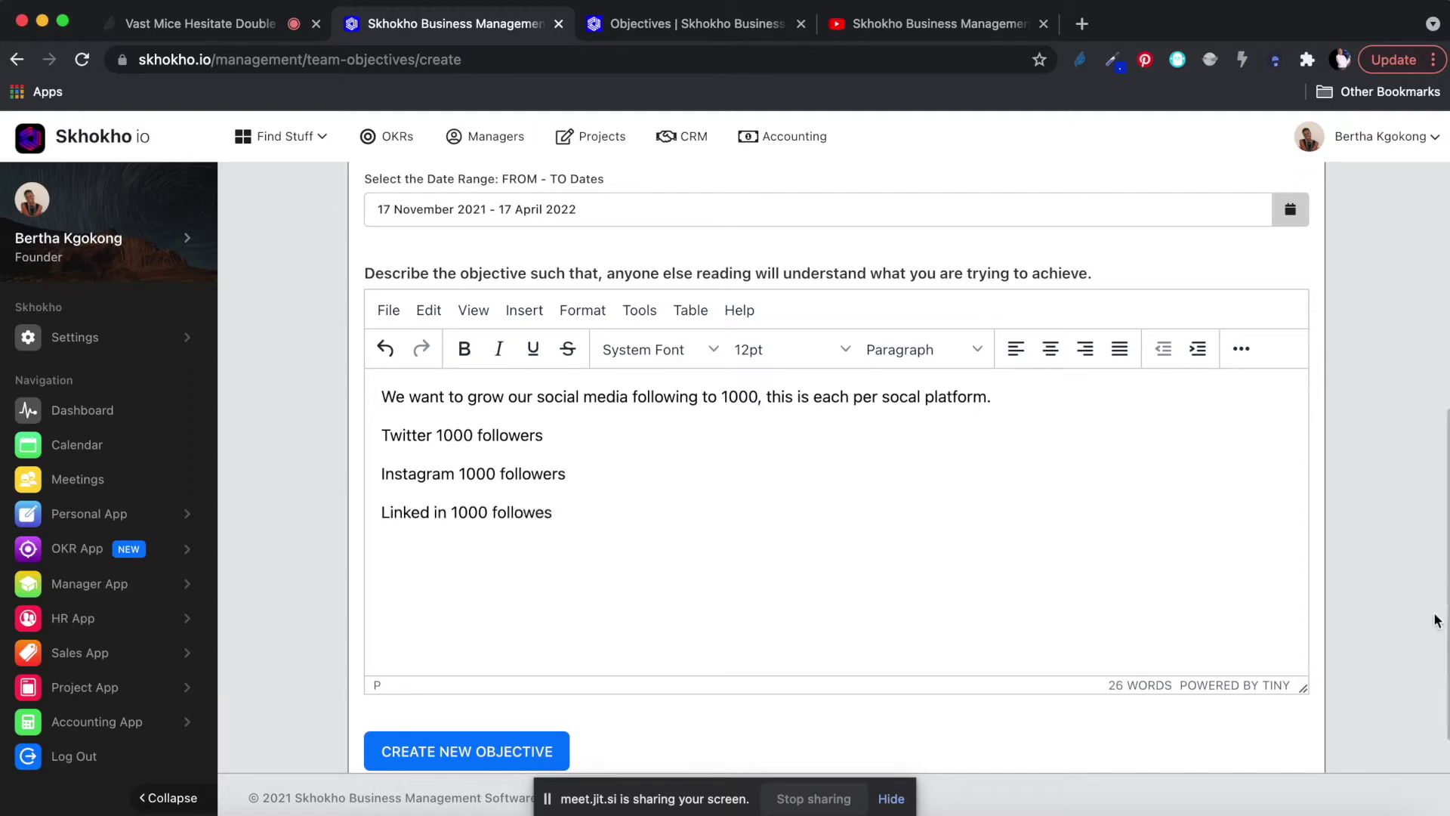
Turn the three follower lines into a bulleted list.
drag(562, 521, 369, 438)
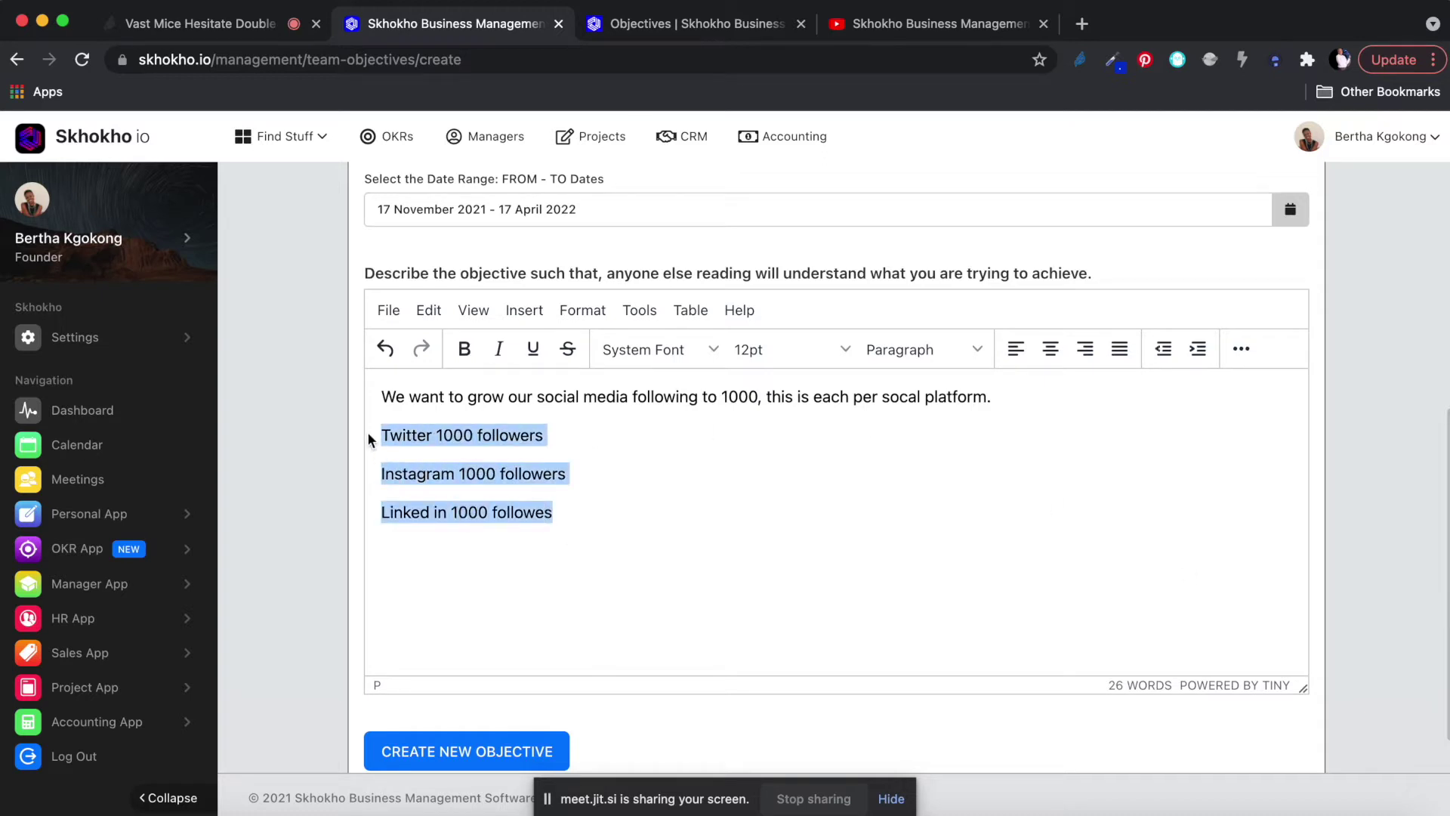
click(1239, 352)
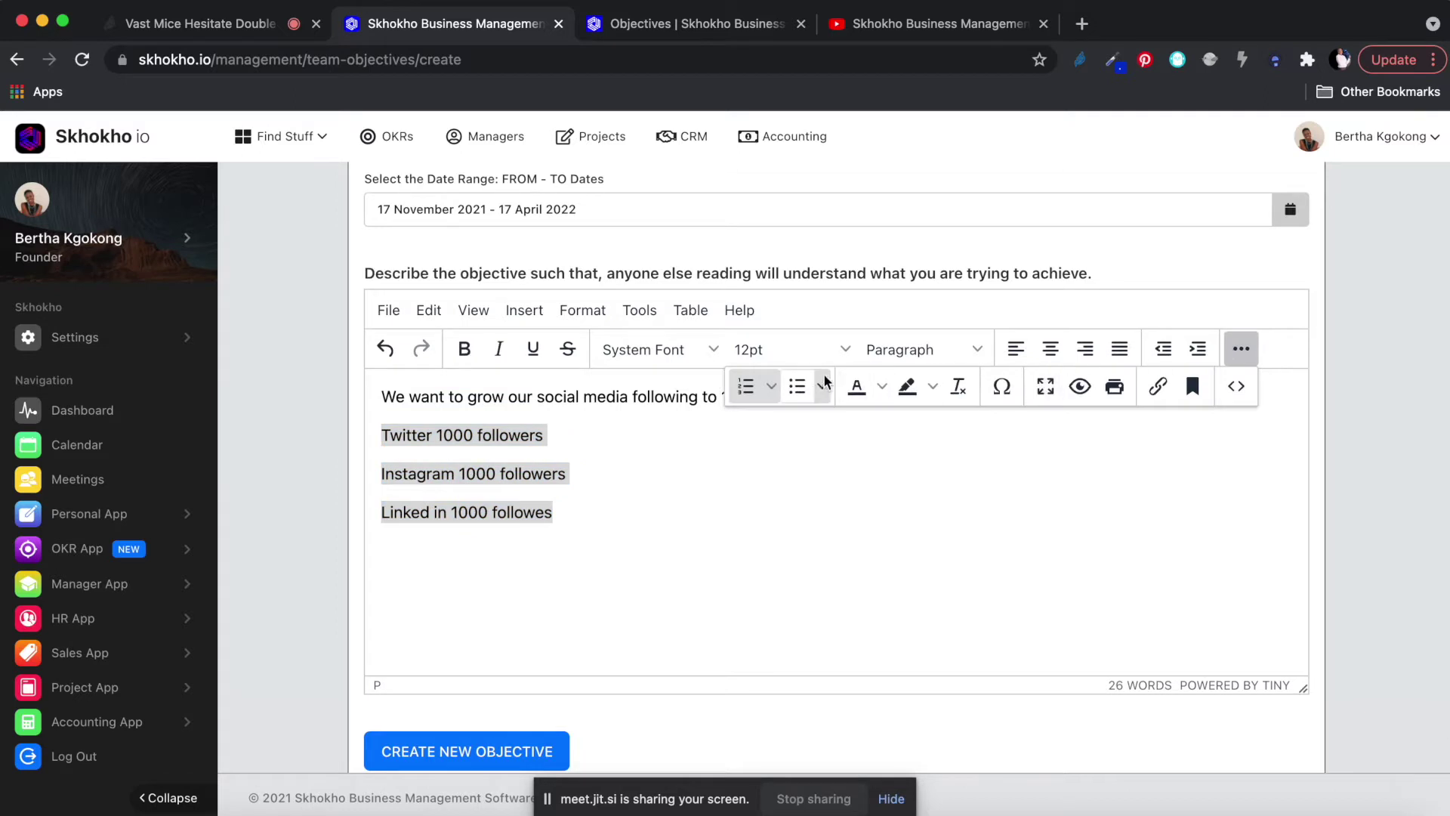
click(798, 386)
click(621, 474)
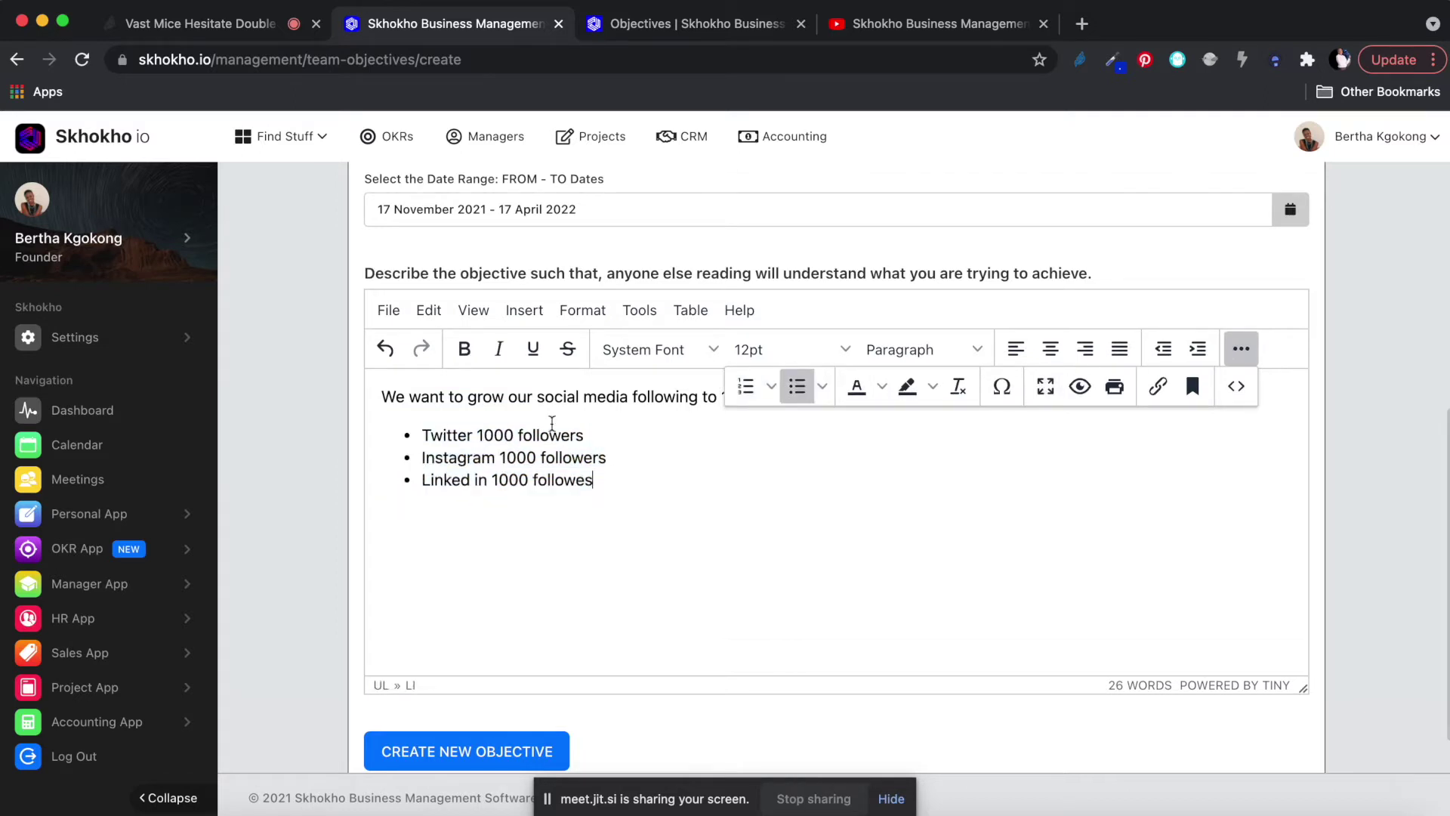
Add a 'What we need to do' line below the list and make it Heading 2.
click(511, 401)
click(497, 516)
key(Return)
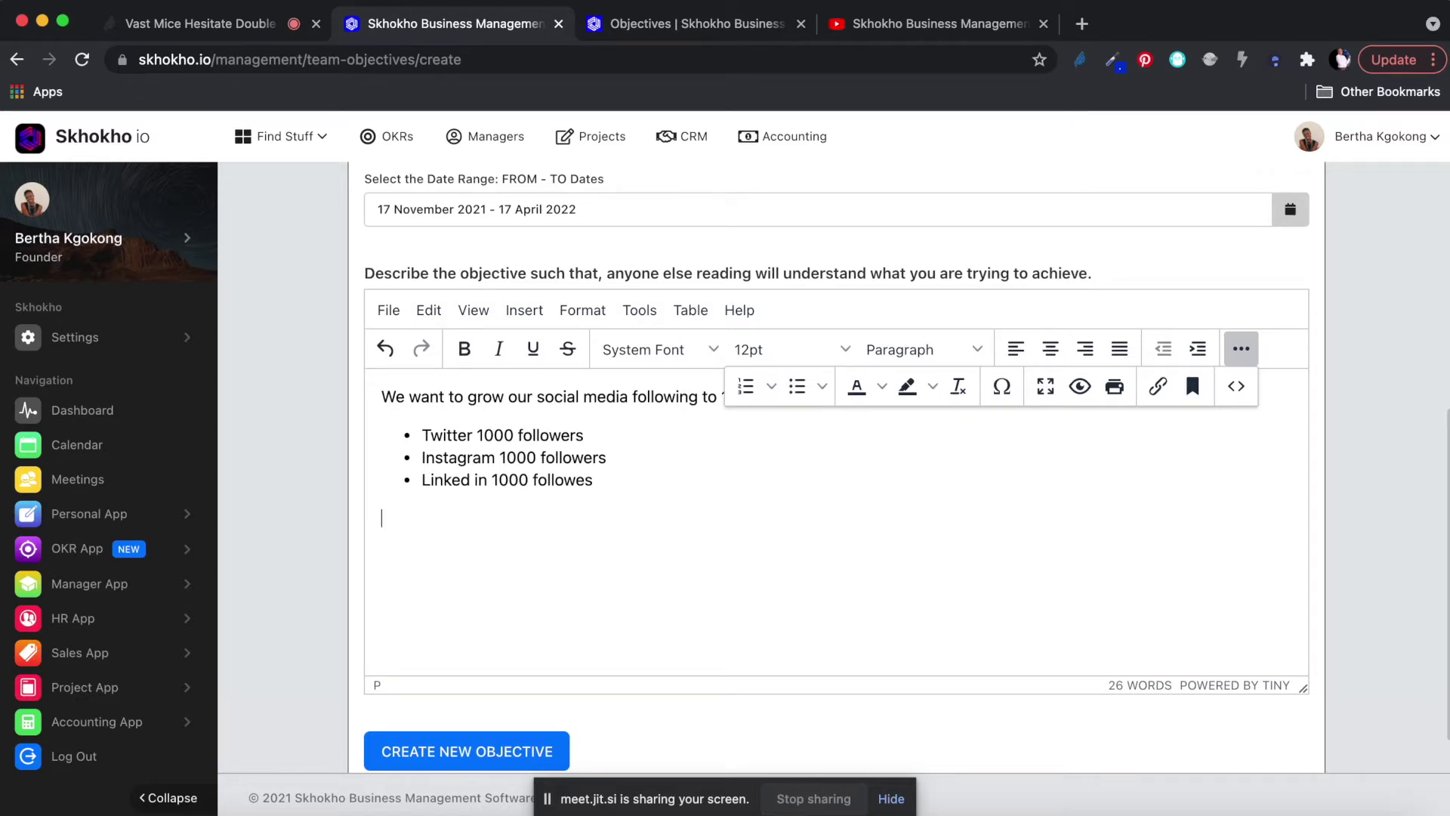
text(What we need to do)
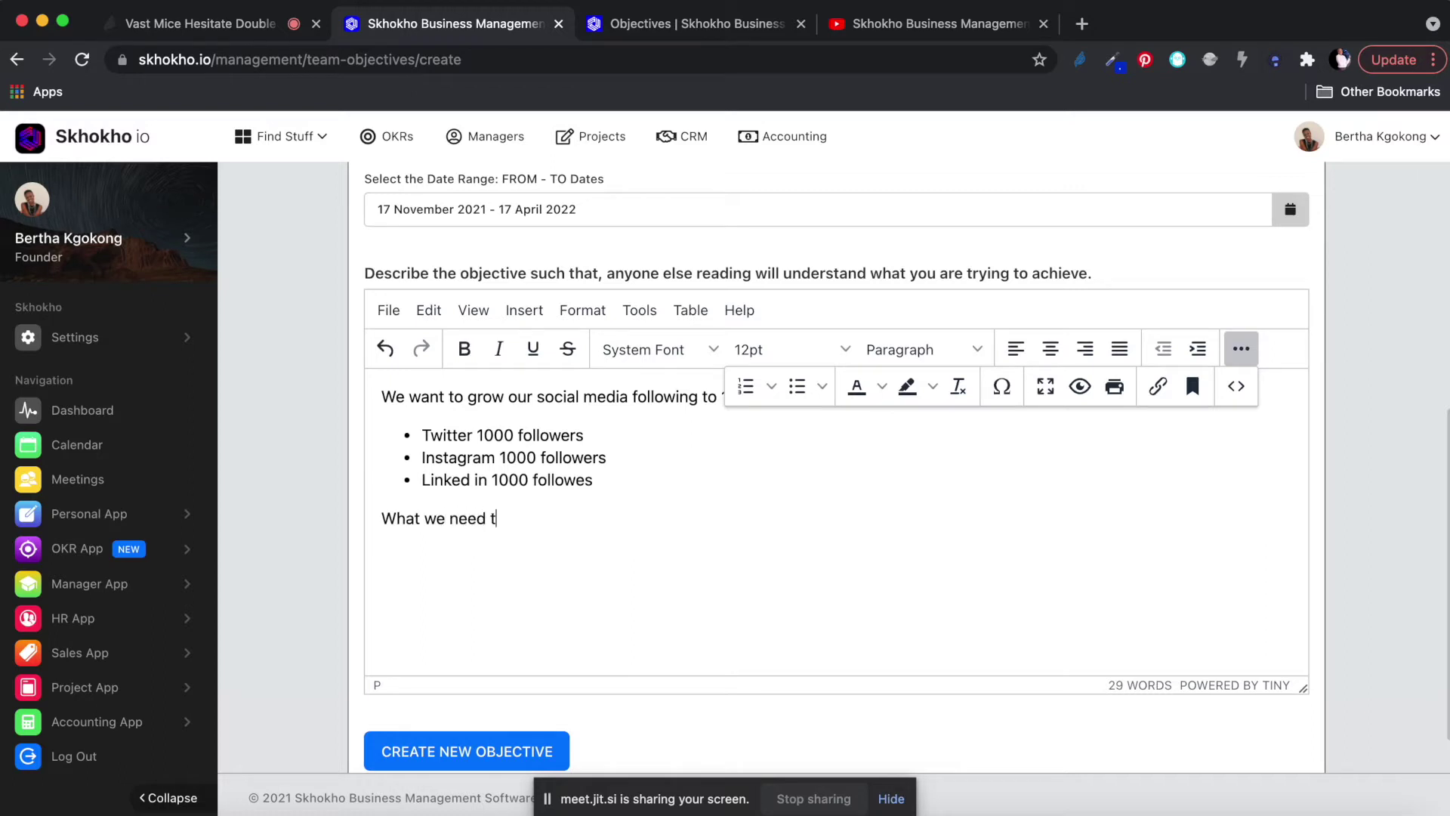
triple_click(430, 522)
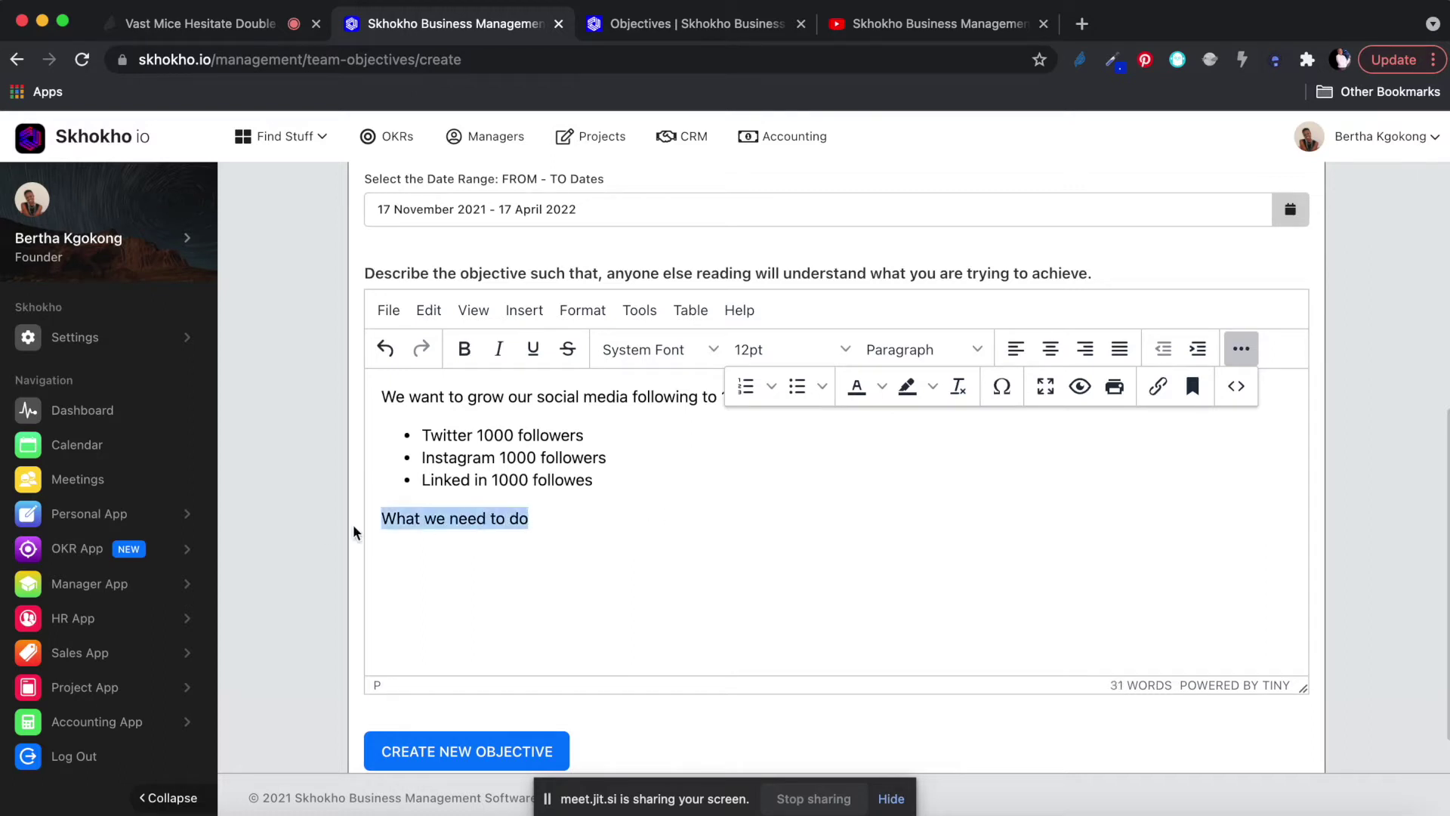
click(891, 351)
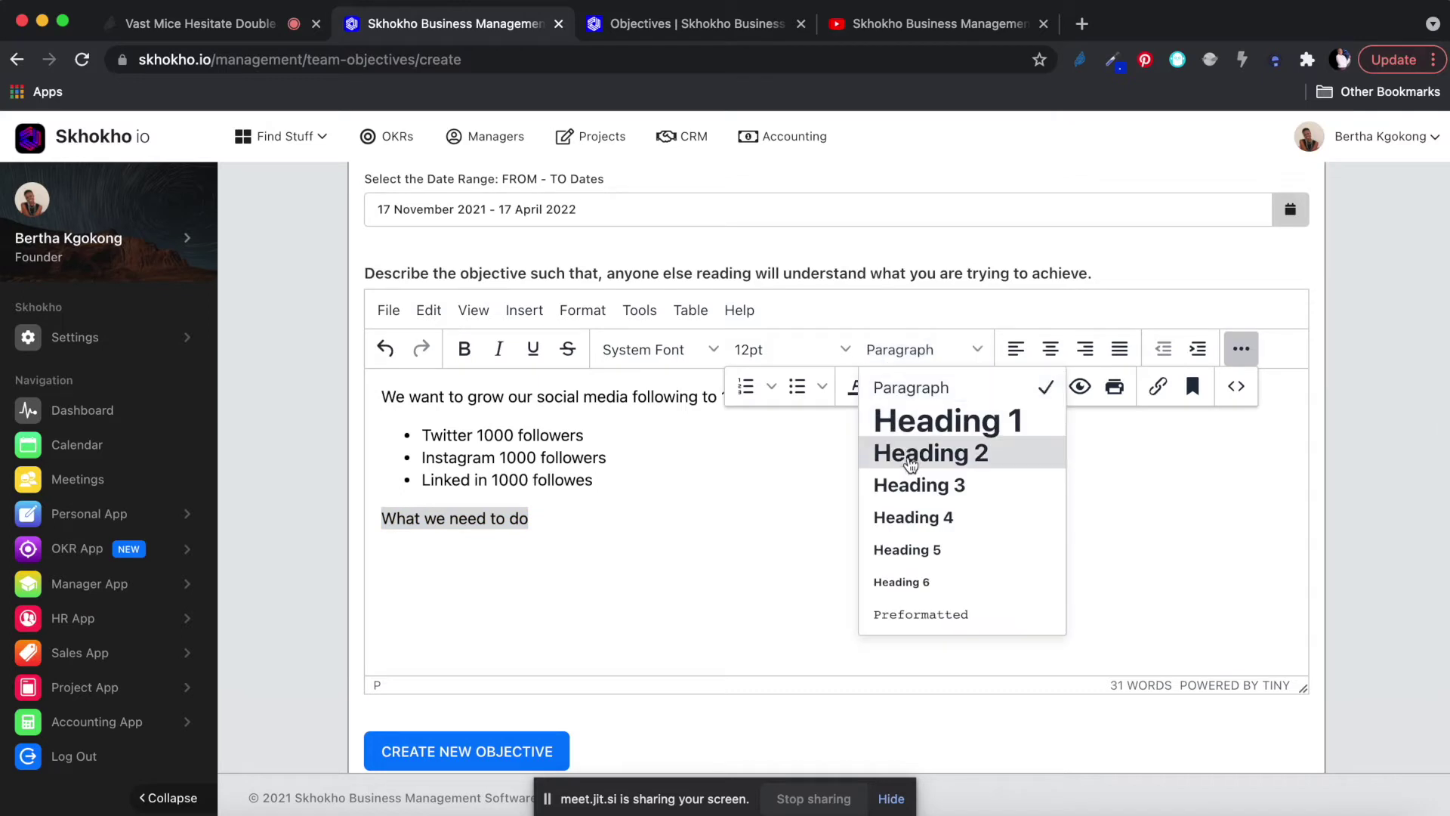
click(911, 464)
List 'Use auto follower' and 'Post everyday' as numbered steps under the heading.
click(704, 529)
key(Return)
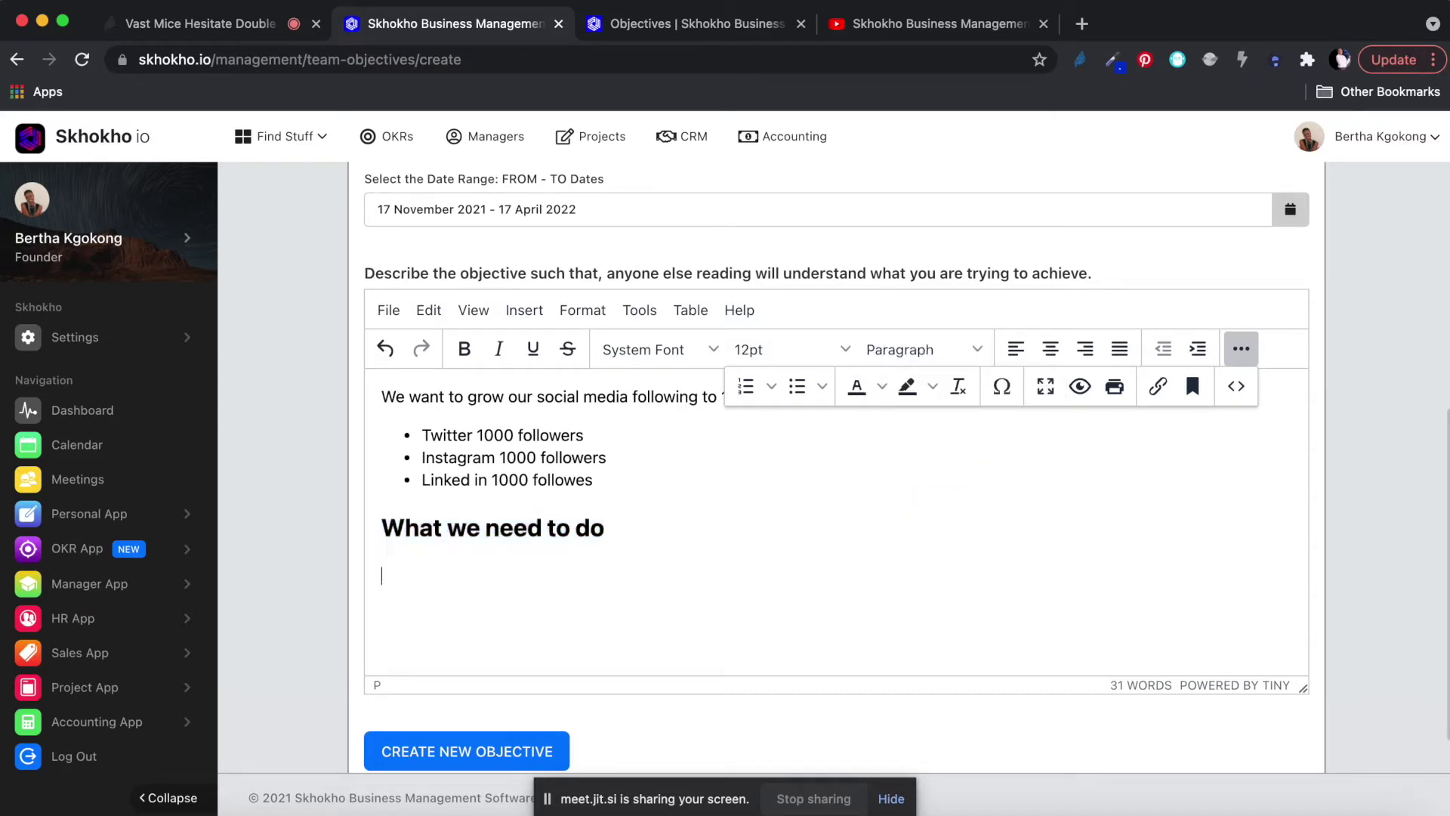
text(Use aut)
key(BackSpace)
text(o folloe)
key(BackSpace)
text(wer)
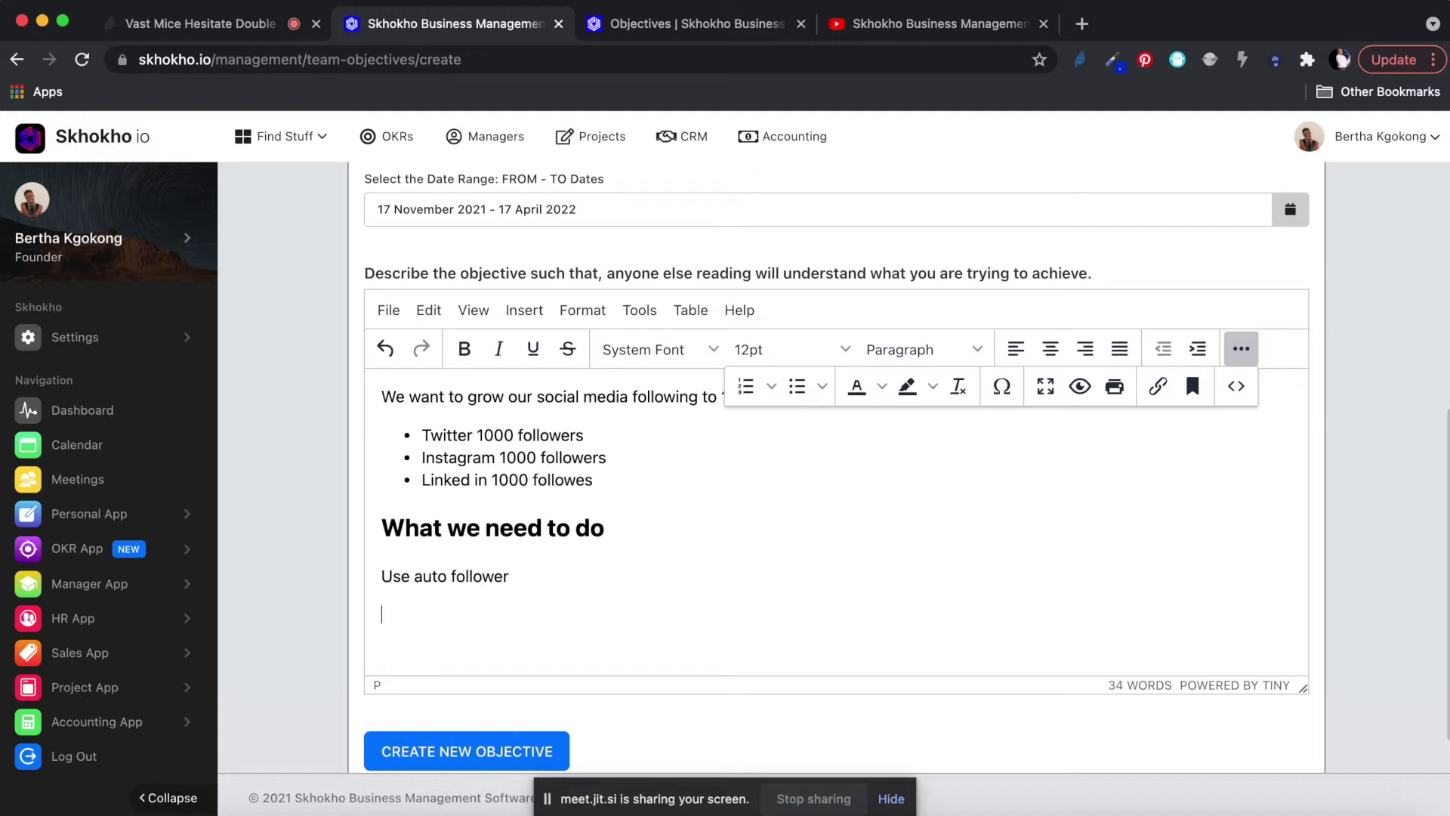
key(Return)
text(Post everyday)
drag(514, 623, 366, 574)
click(745, 386)
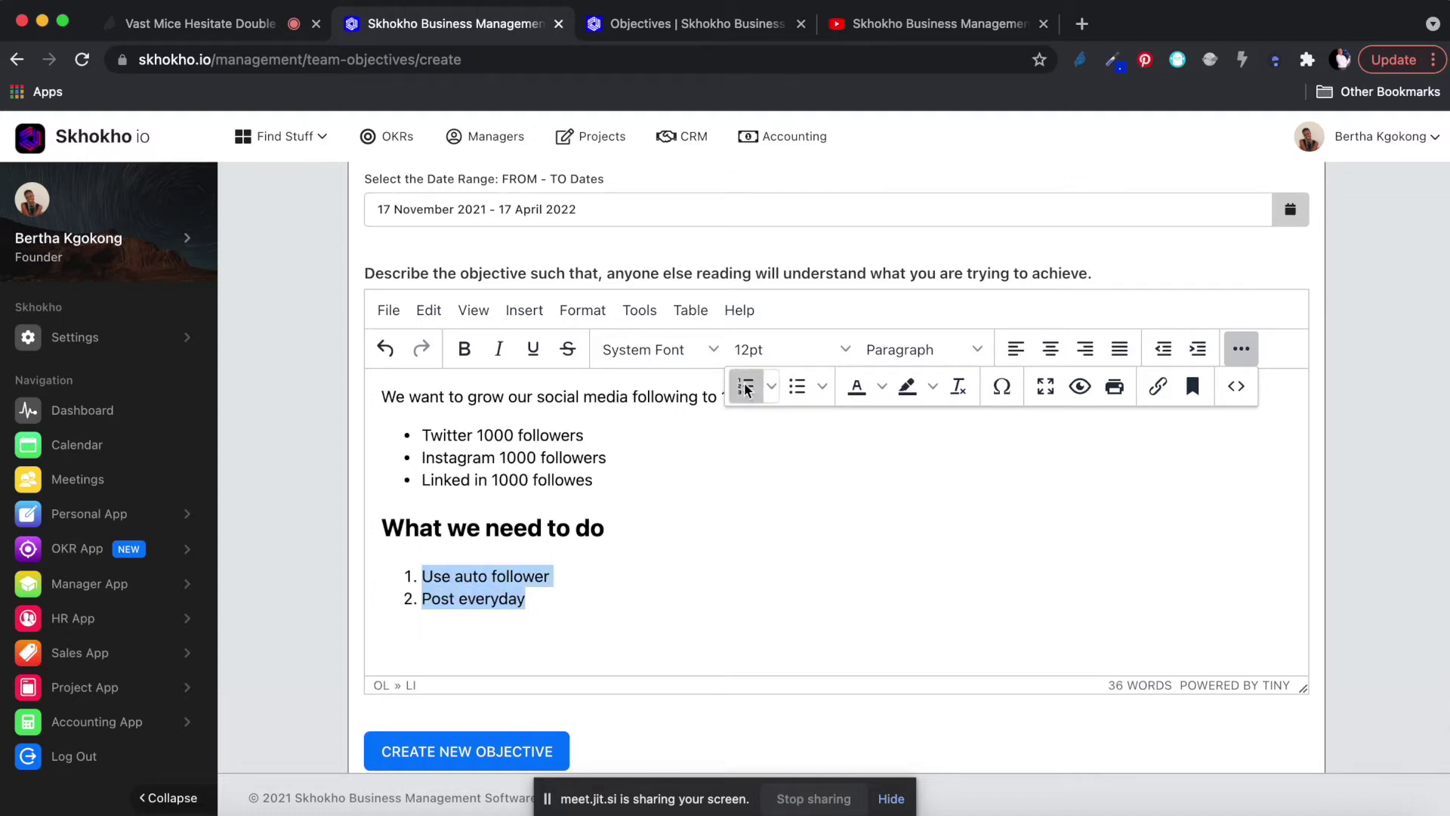
click(1241, 348)
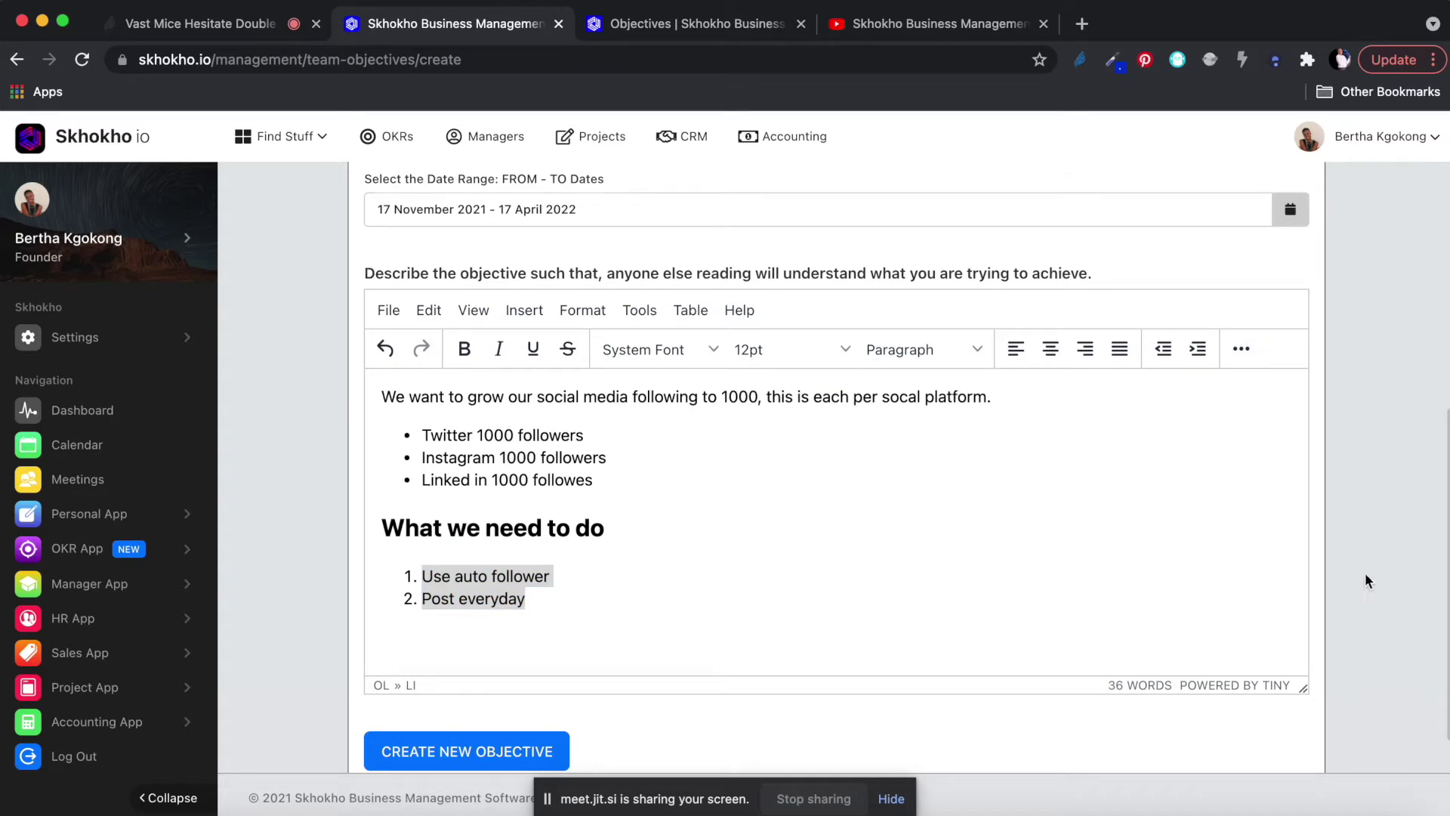
scroll(1379, 581, down, 1)
Create the objective and dismiss the success message.
click(435, 696)
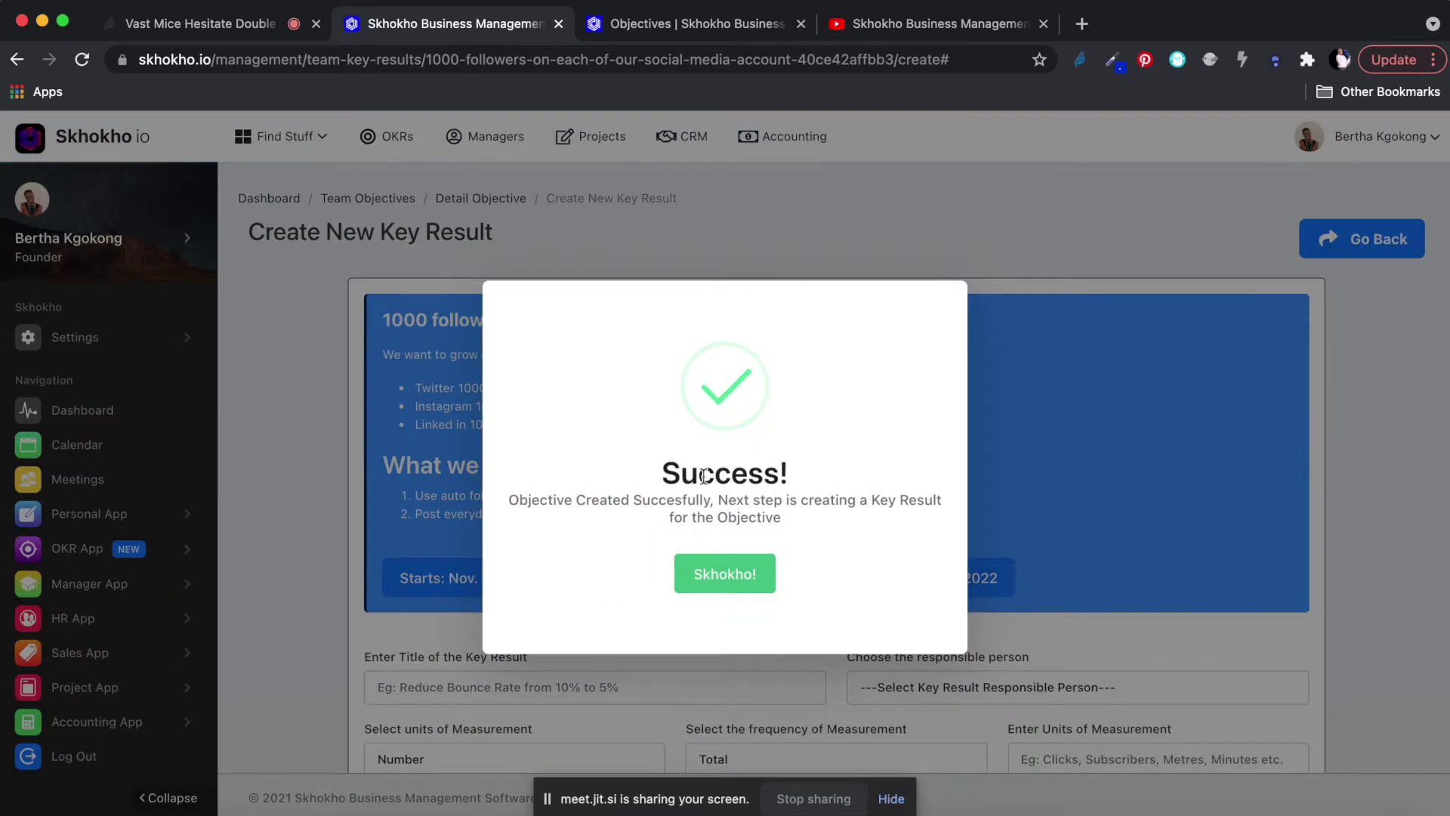
click(721, 573)
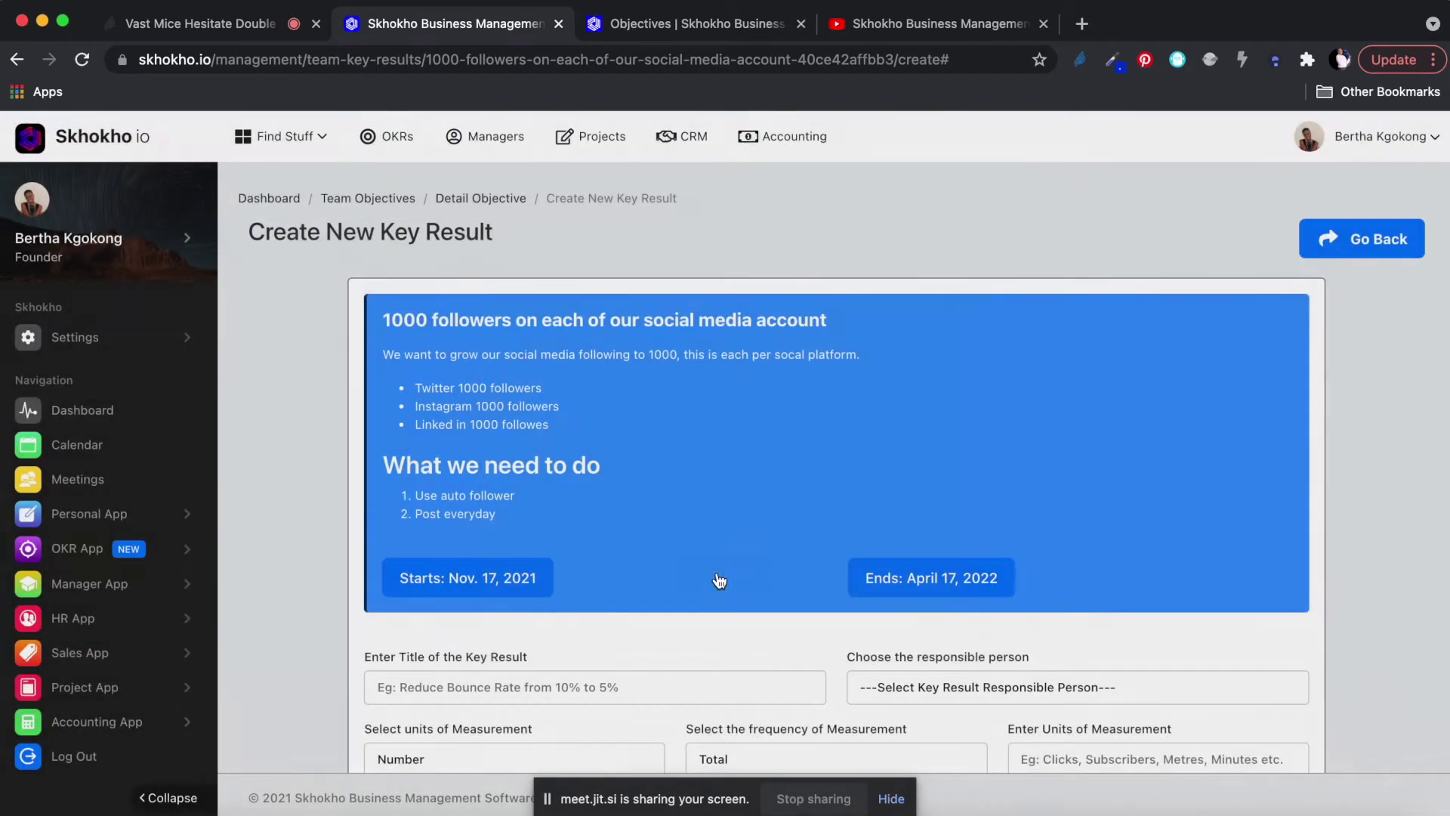
scroll(716, 573, down, 1)
scroll(716, 572, down, 1)
scroll(716, 572, up, 1)
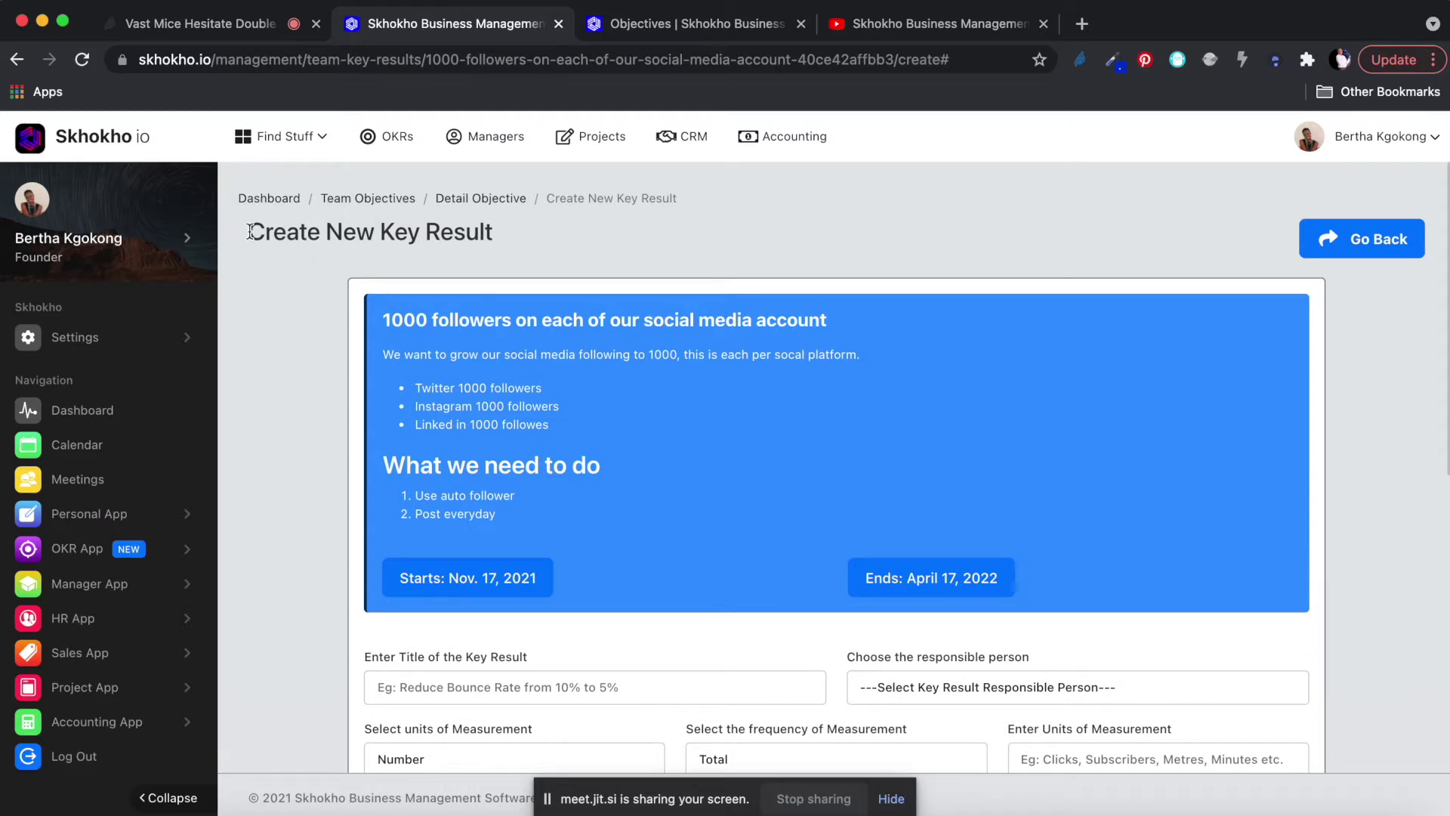
Point out the 'Key Result' heading and scroll down to the new key result fields.
drag(246, 232, 472, 233)
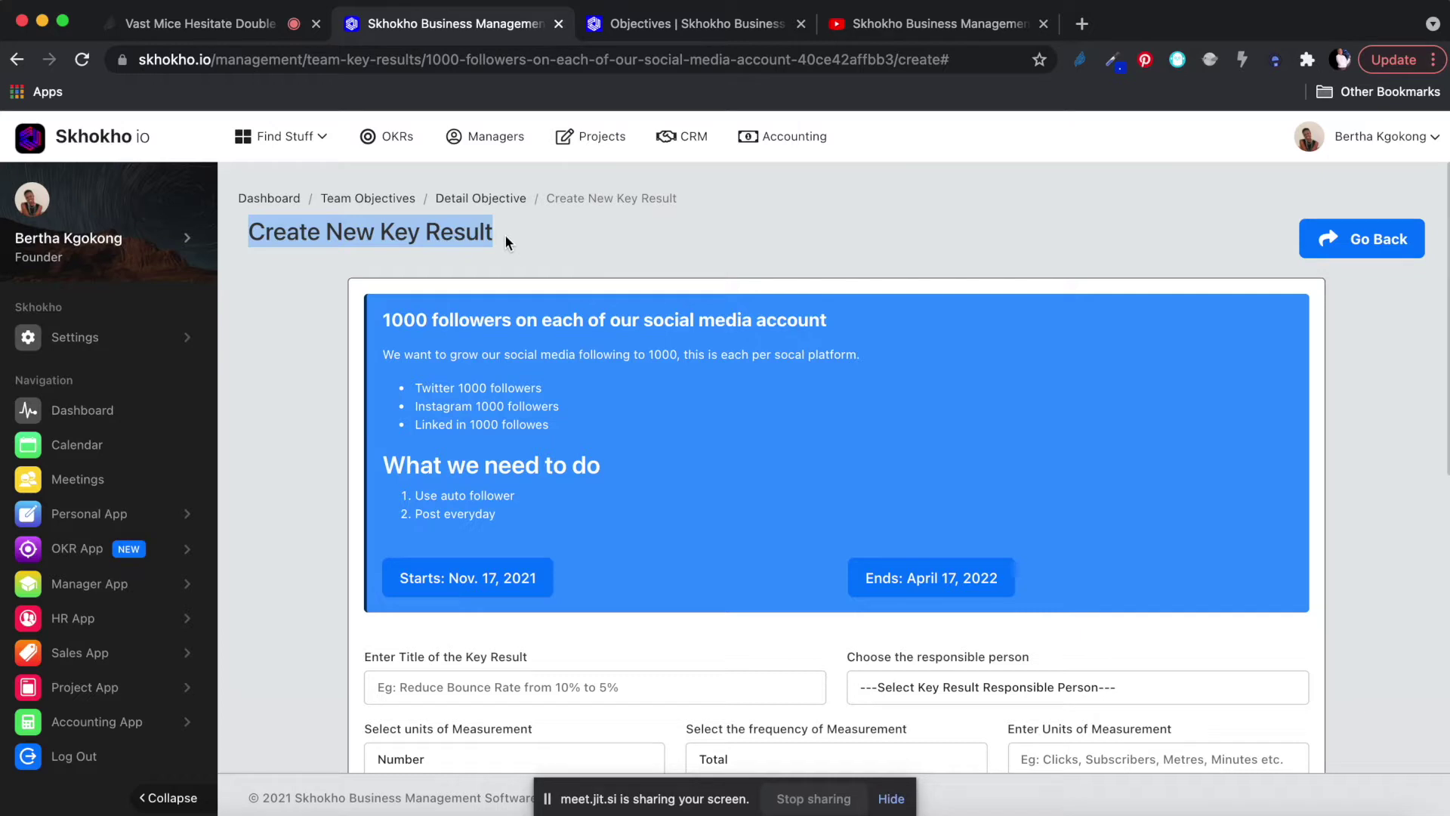
click(394, 232)
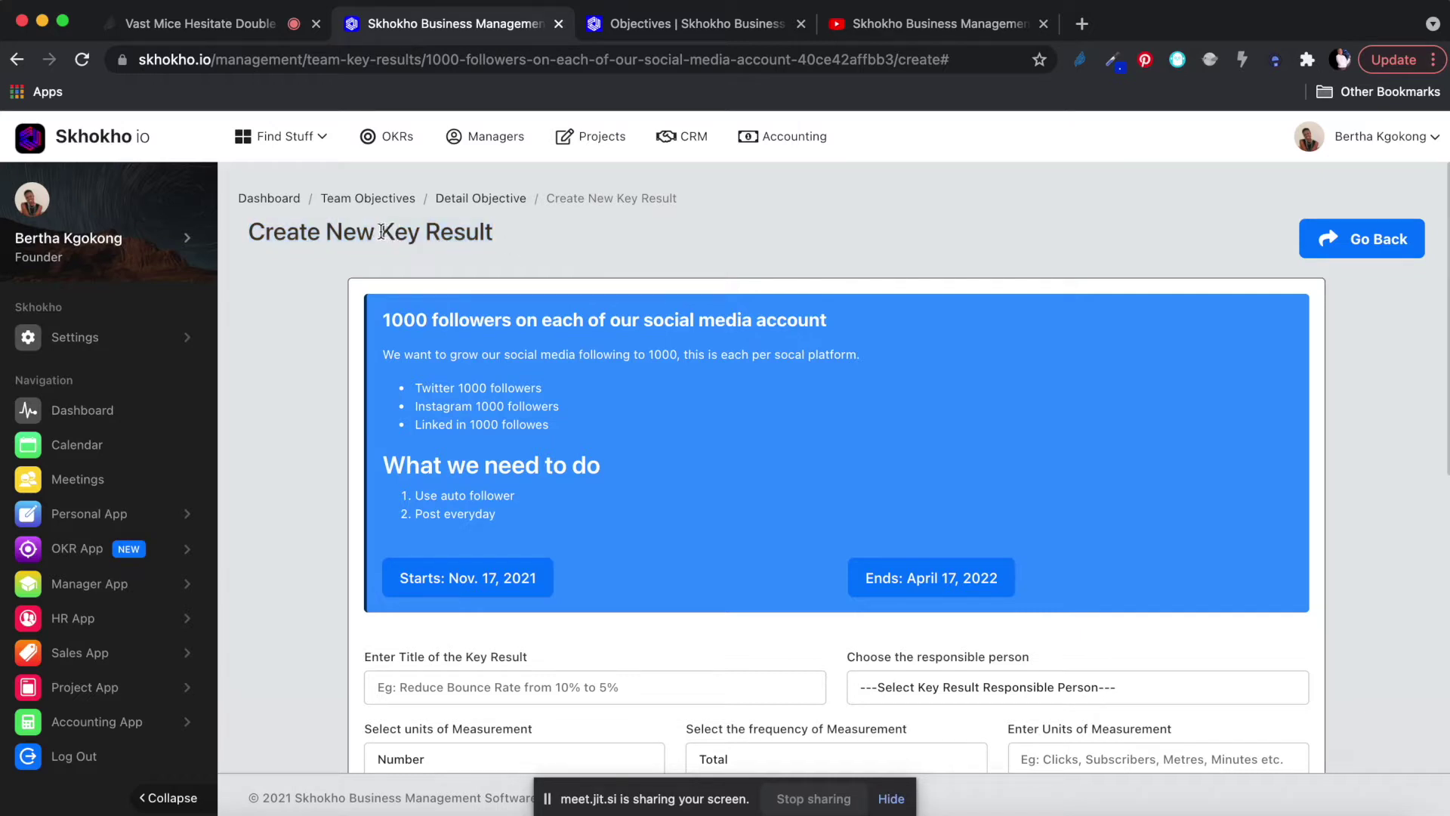
drag(380, 232, 476, 232)
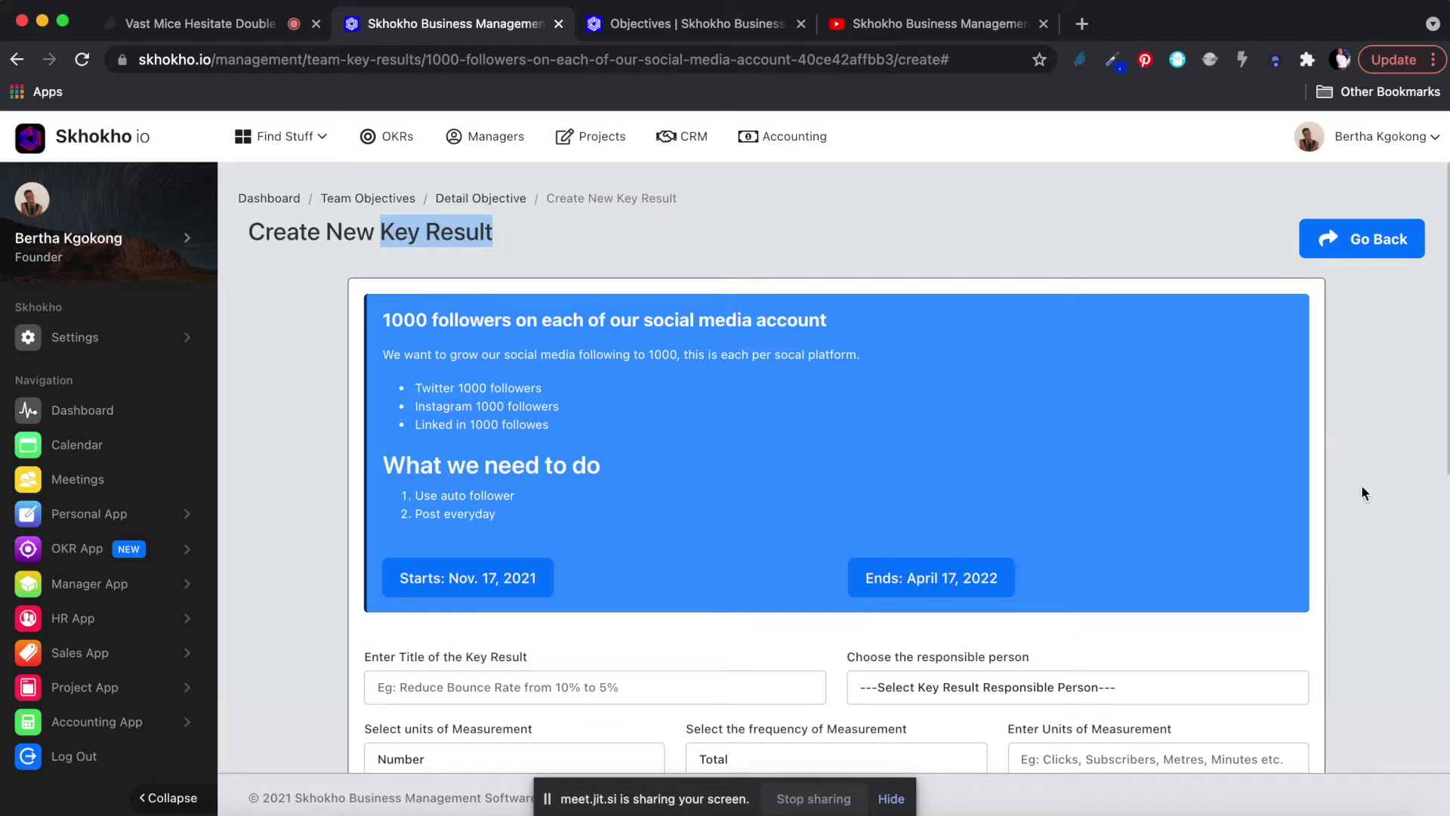
scroll(1362, 488, down, 6)
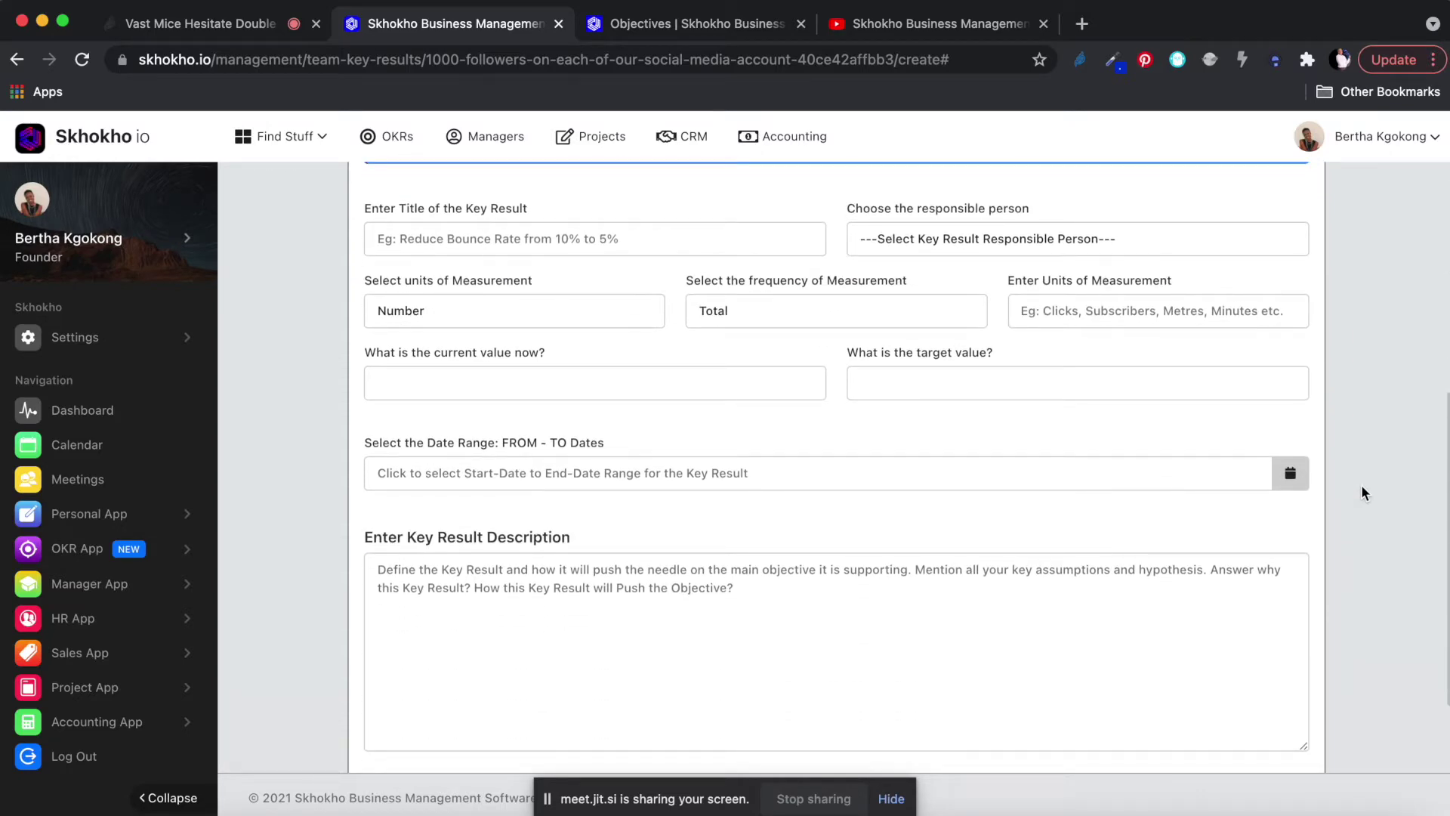
scroll(1361, 492, up, 5)
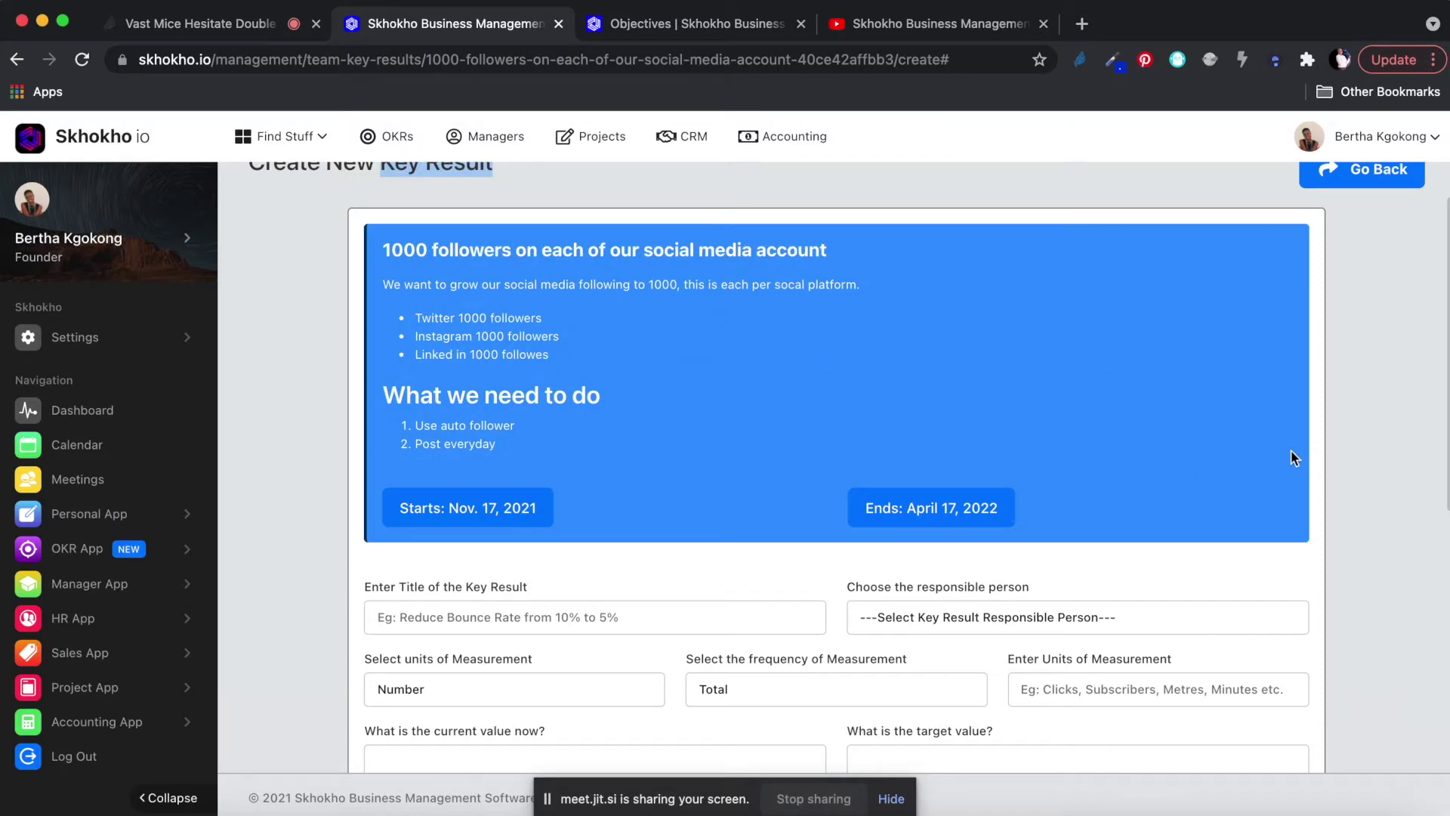
scroll(1405, 564, down, 4)
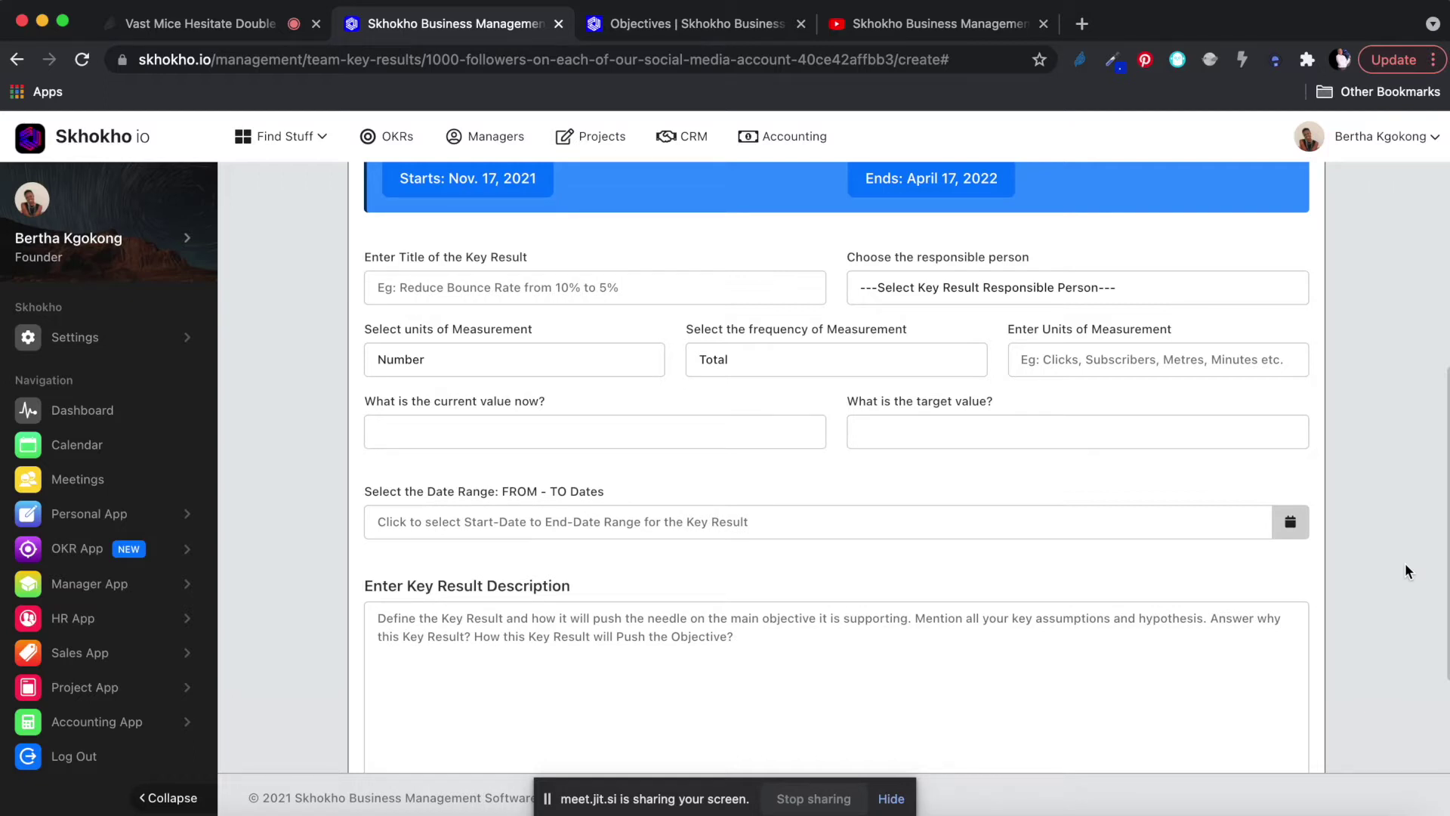
Draft the title as 'Create two social media posts every day', then 'Follow 100 people every day'.
click(580, 289)
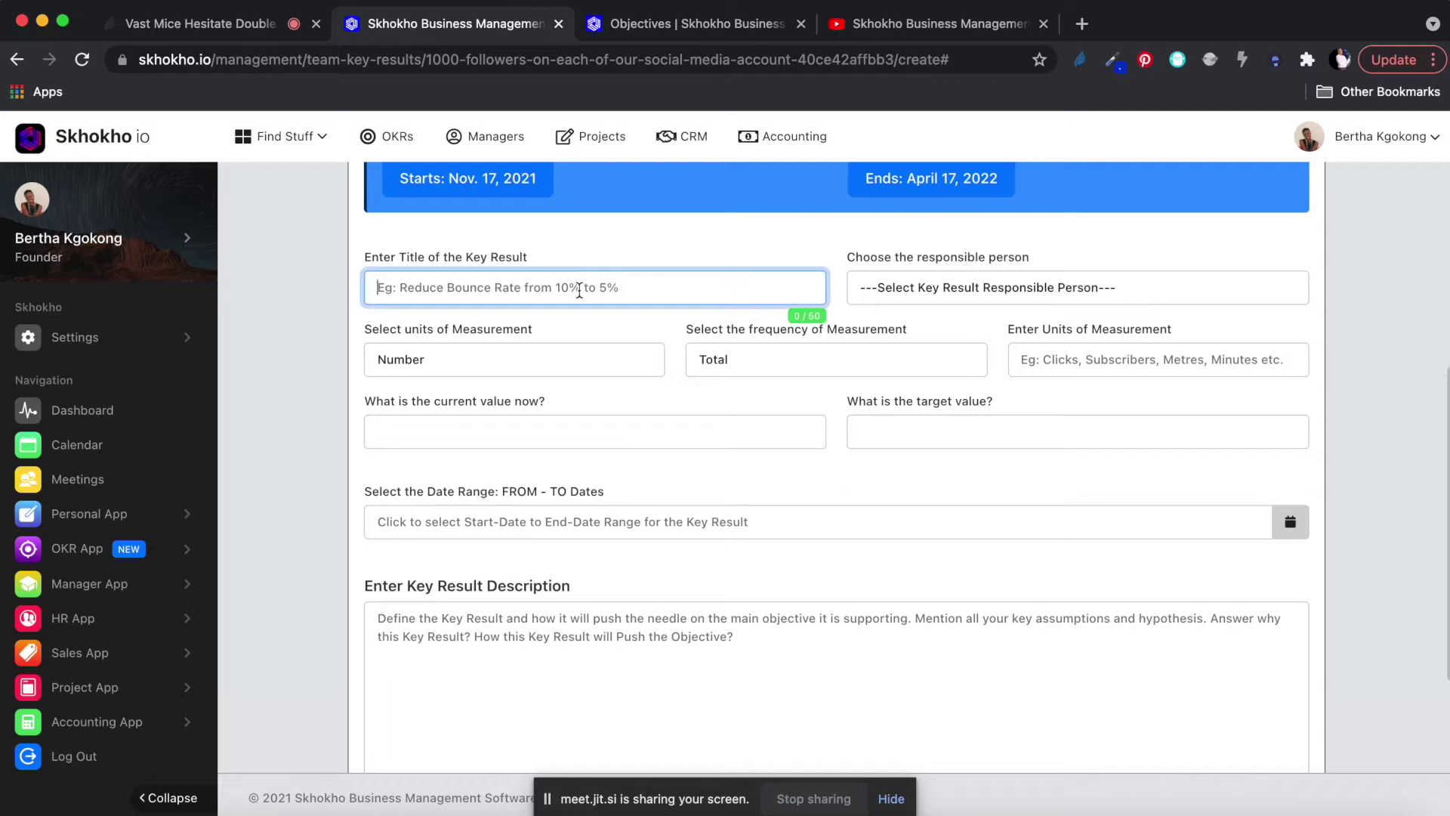
text(Create t)
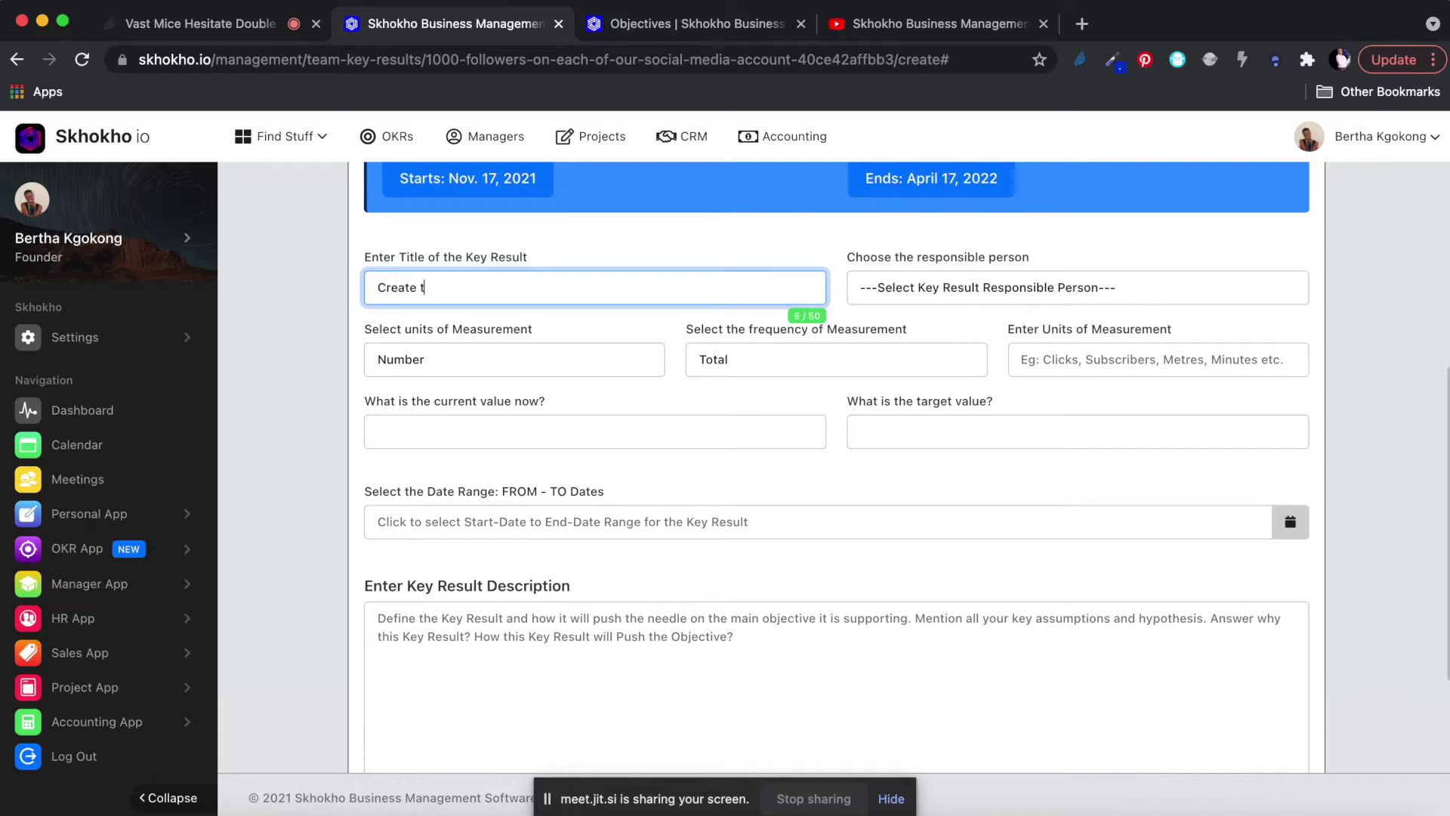
text(wo )
text(social medi)
key(BackSpace)
key(BackSpace)
key(BackSpace)
key(BackSpace)
text(posts every)
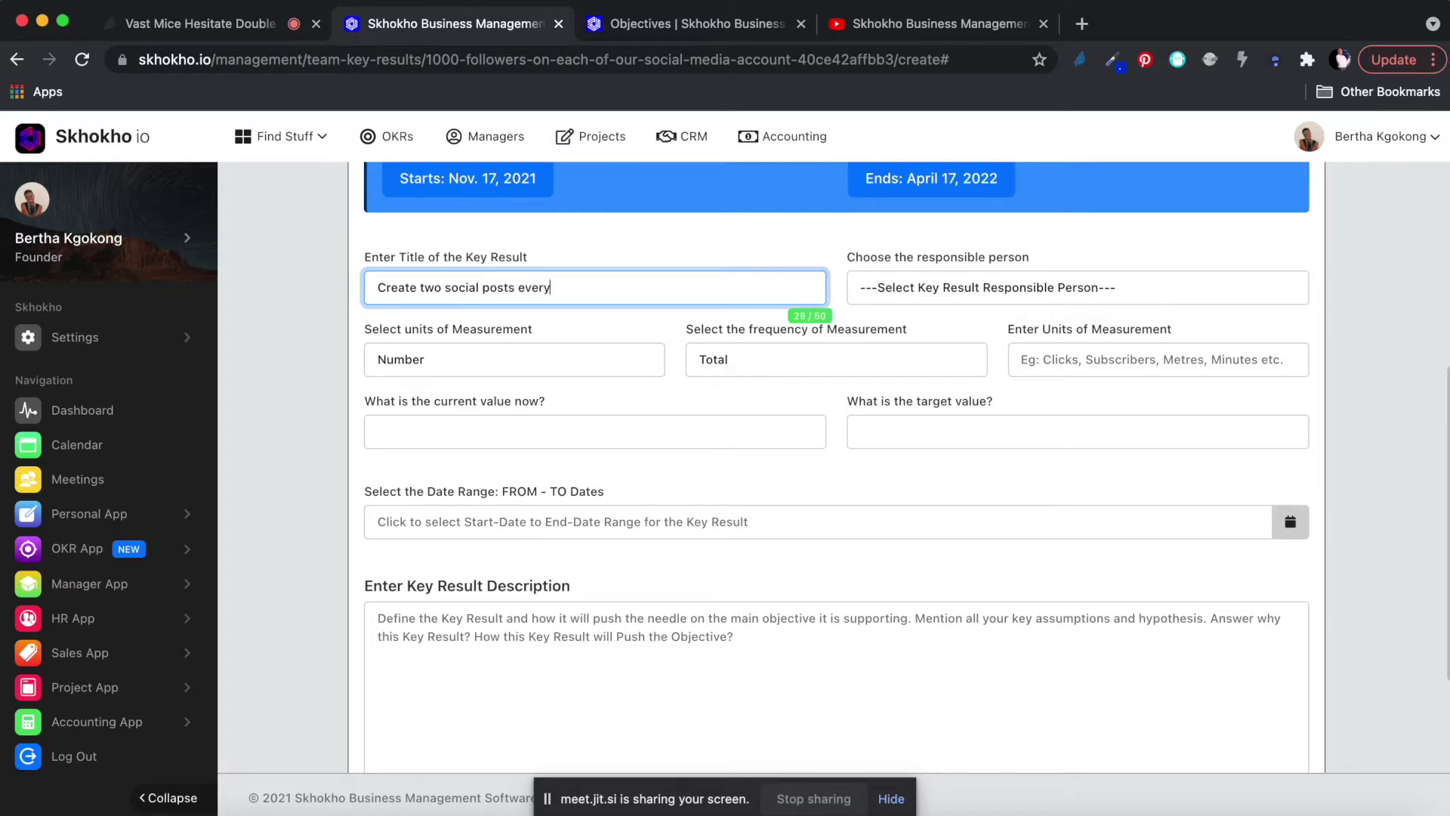
text( day)
drag(605, 292, 243, 269)
text(Follow 100 people every day)
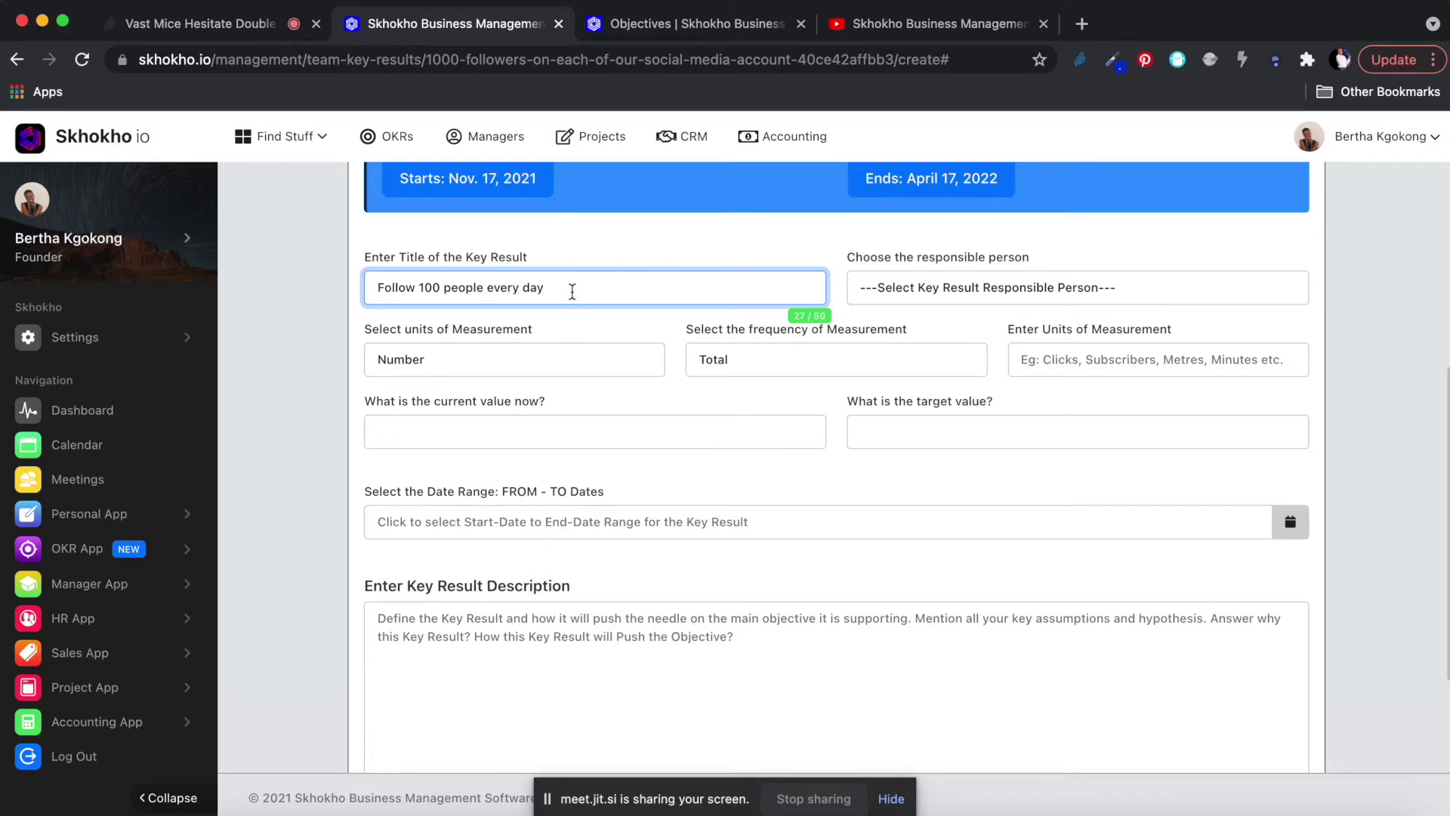
Rewrite the title as 'Get 100 followers every week', correcting 'followes' to 'followers'.
key(super+a)
text(GEt)
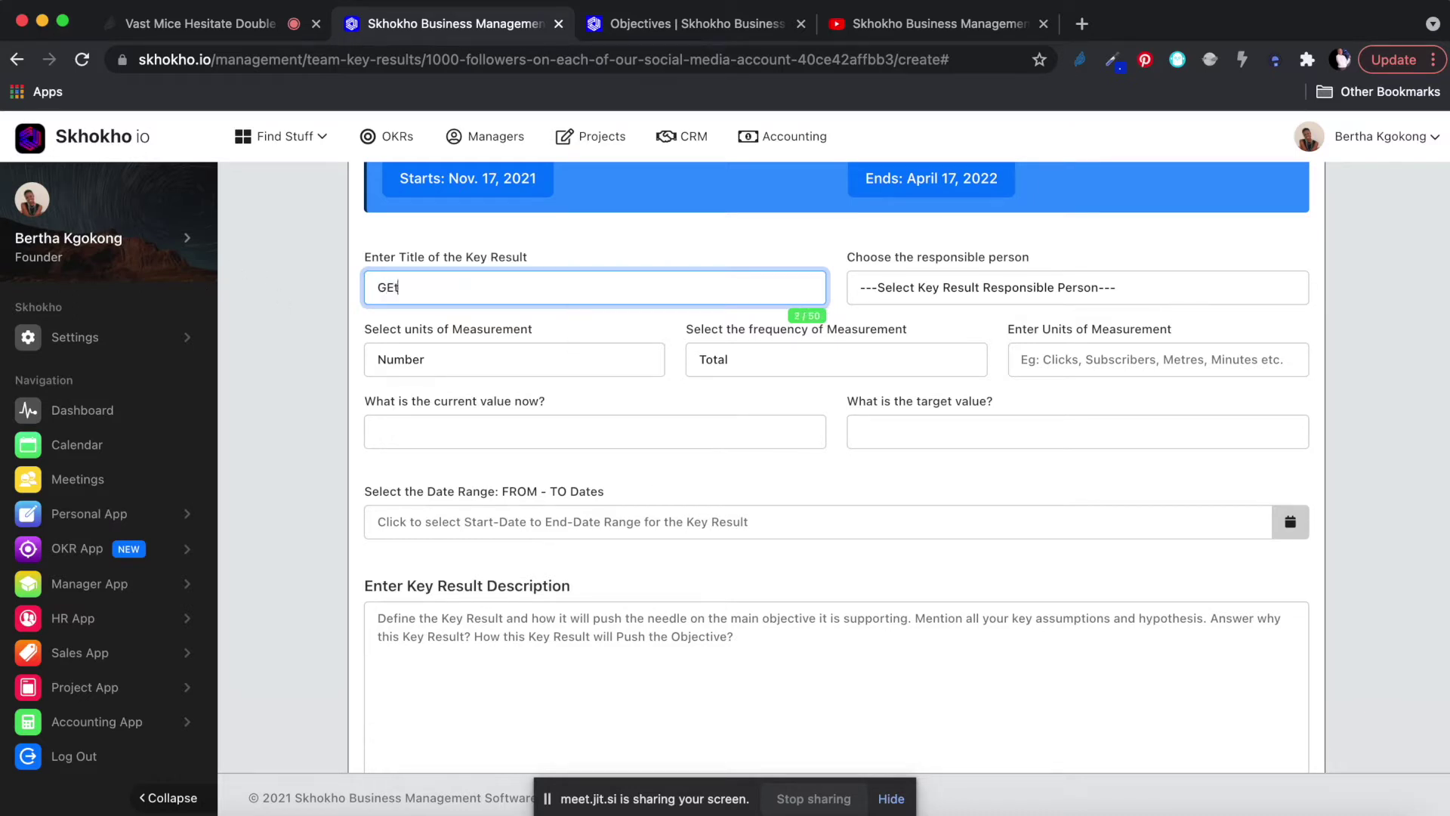
key(BackSpace)
key(BackSpace)
text(et)
scroll(565, 369, up, 5)
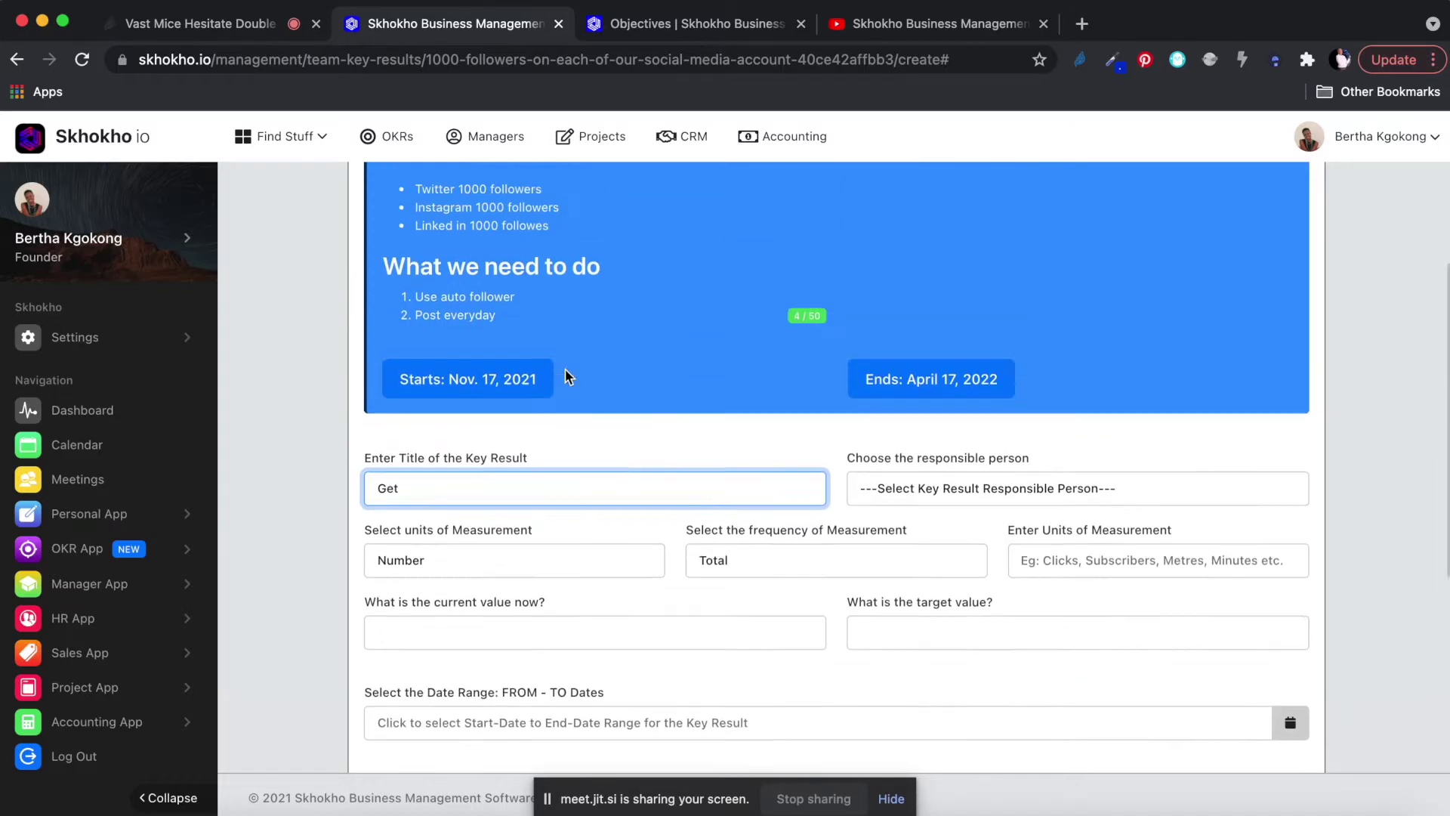
scroll(674, 408, down, 5)
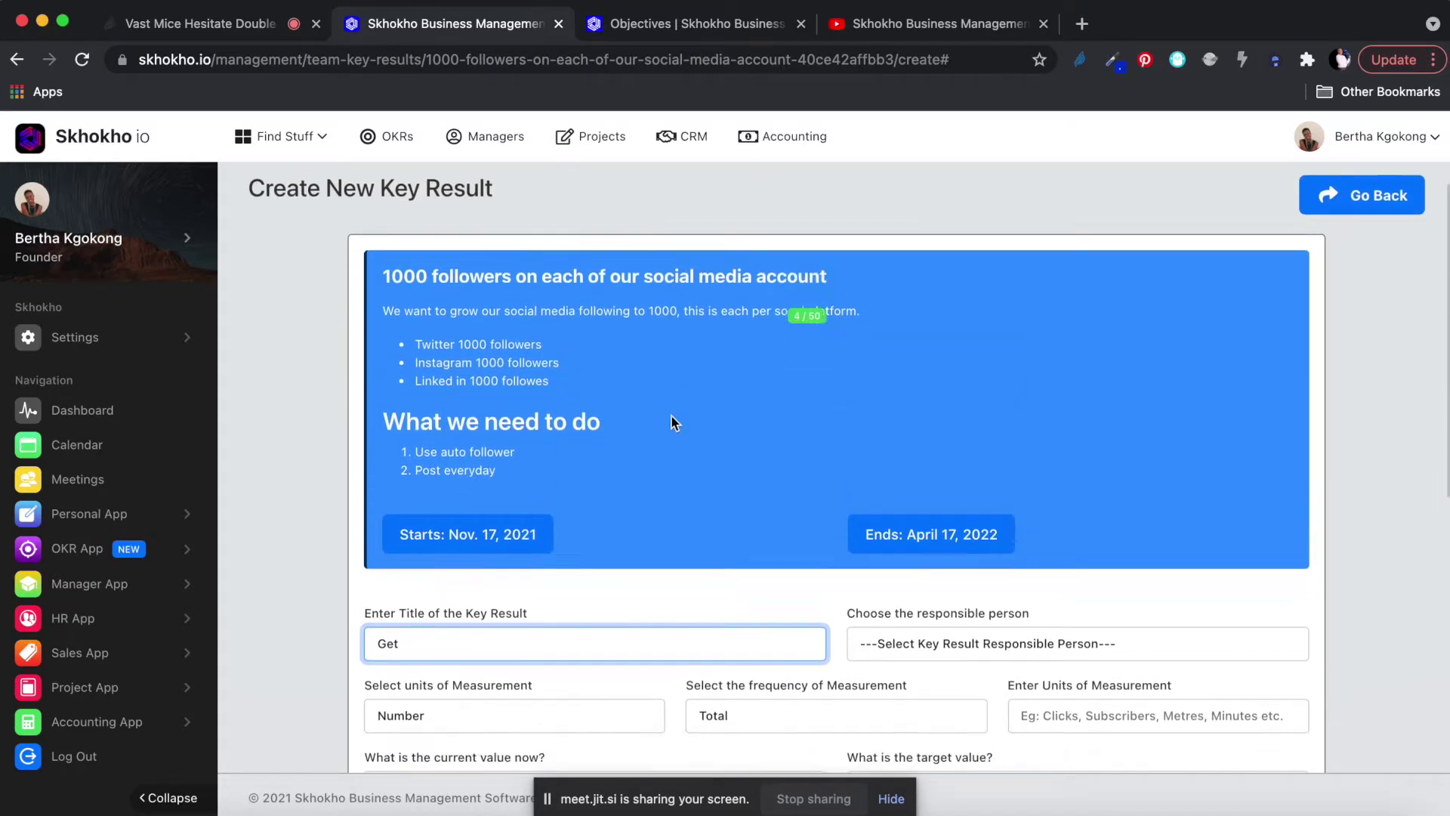
text(100 foll)
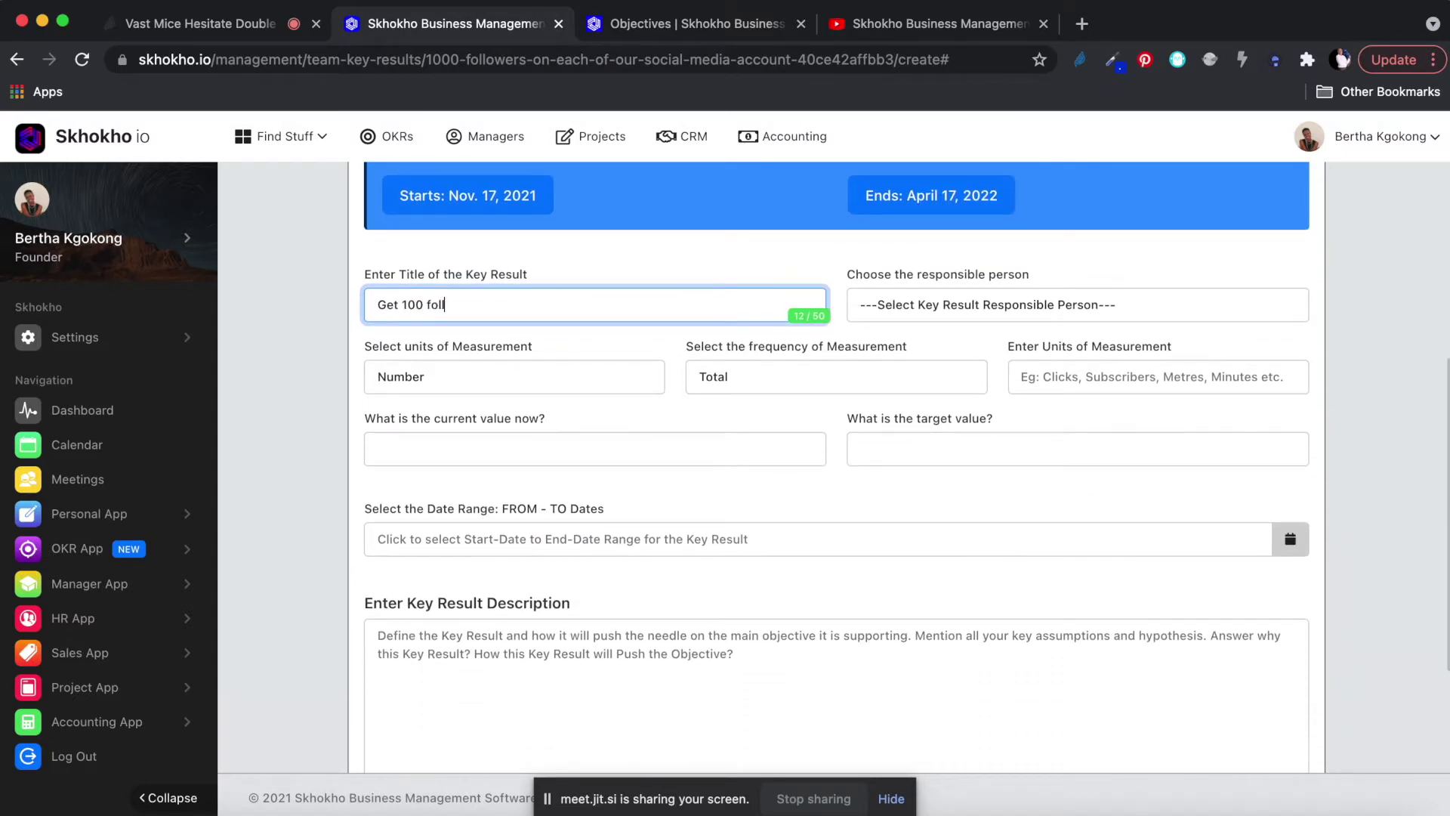
text(owes every week)
click(498, 305)
key(BackSpace)
key(BackSpace)
text(rs)
click(589, 307)
scroll(589, 307, up, 5)
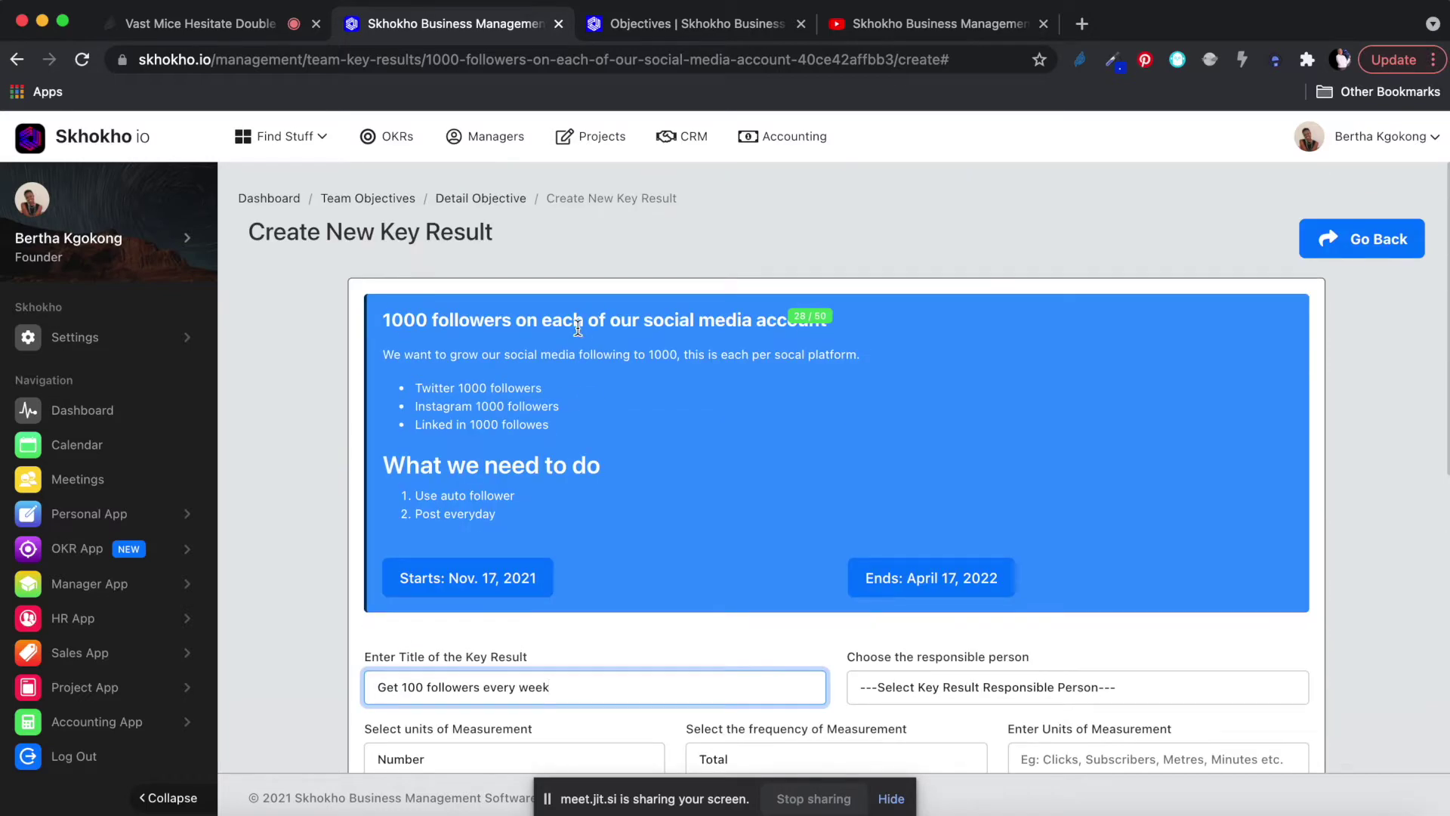
scroll(574, 423, down, 4)
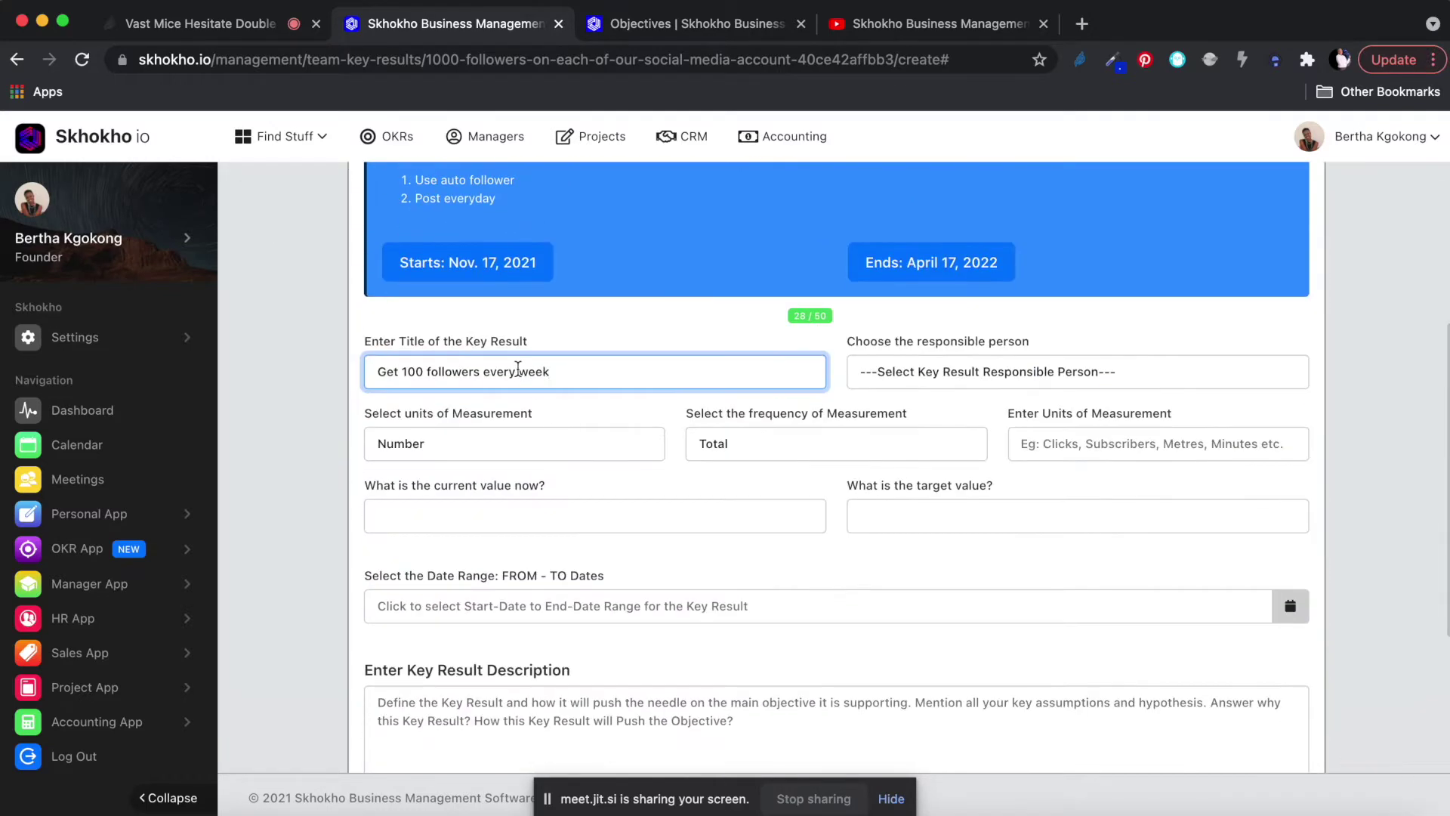
Assign the responsible person and set the measurement frequency to Weekly.
click(931, 361)
click(908, 393)
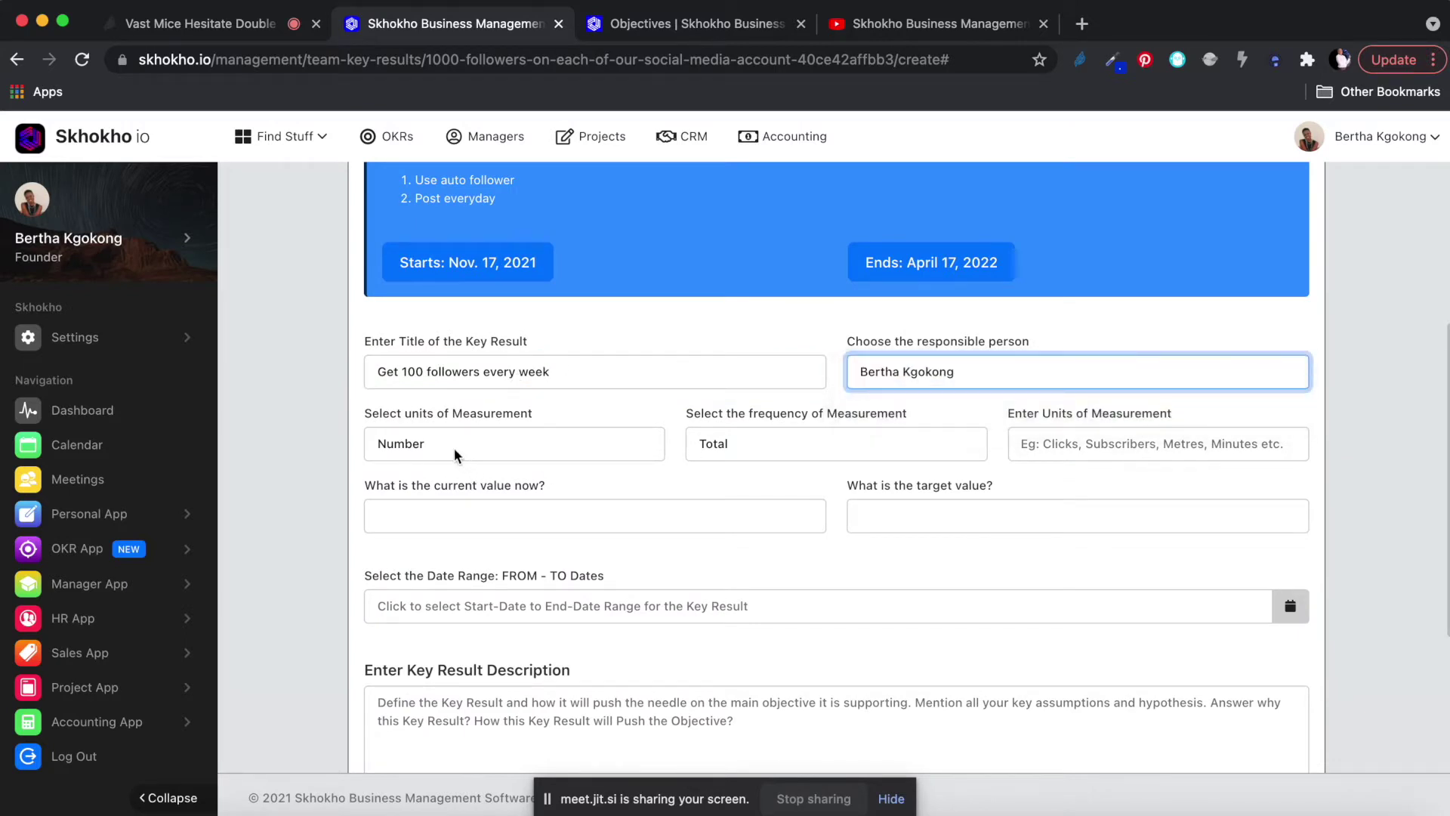
click(763, 446)
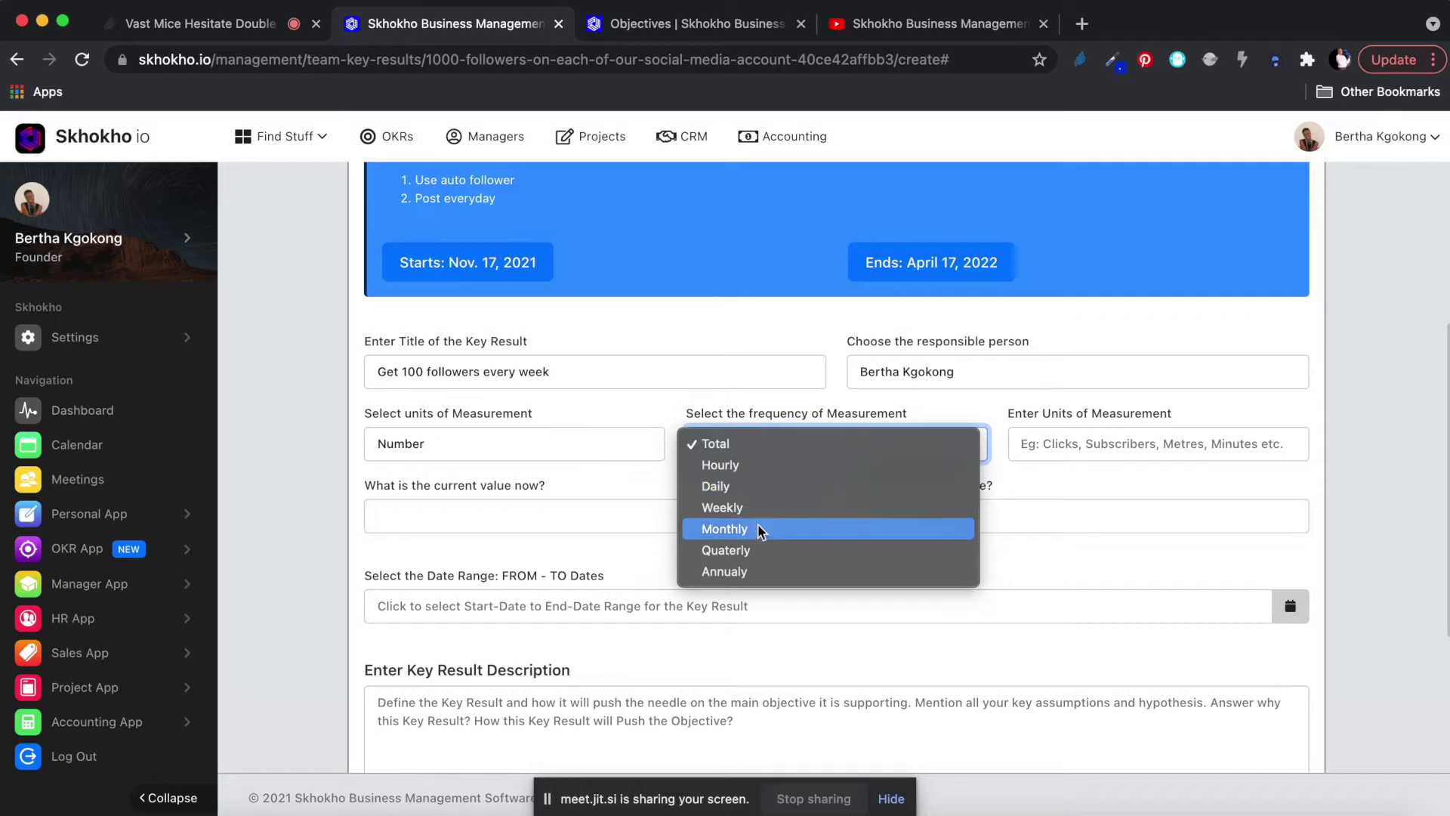
click(741, 508)
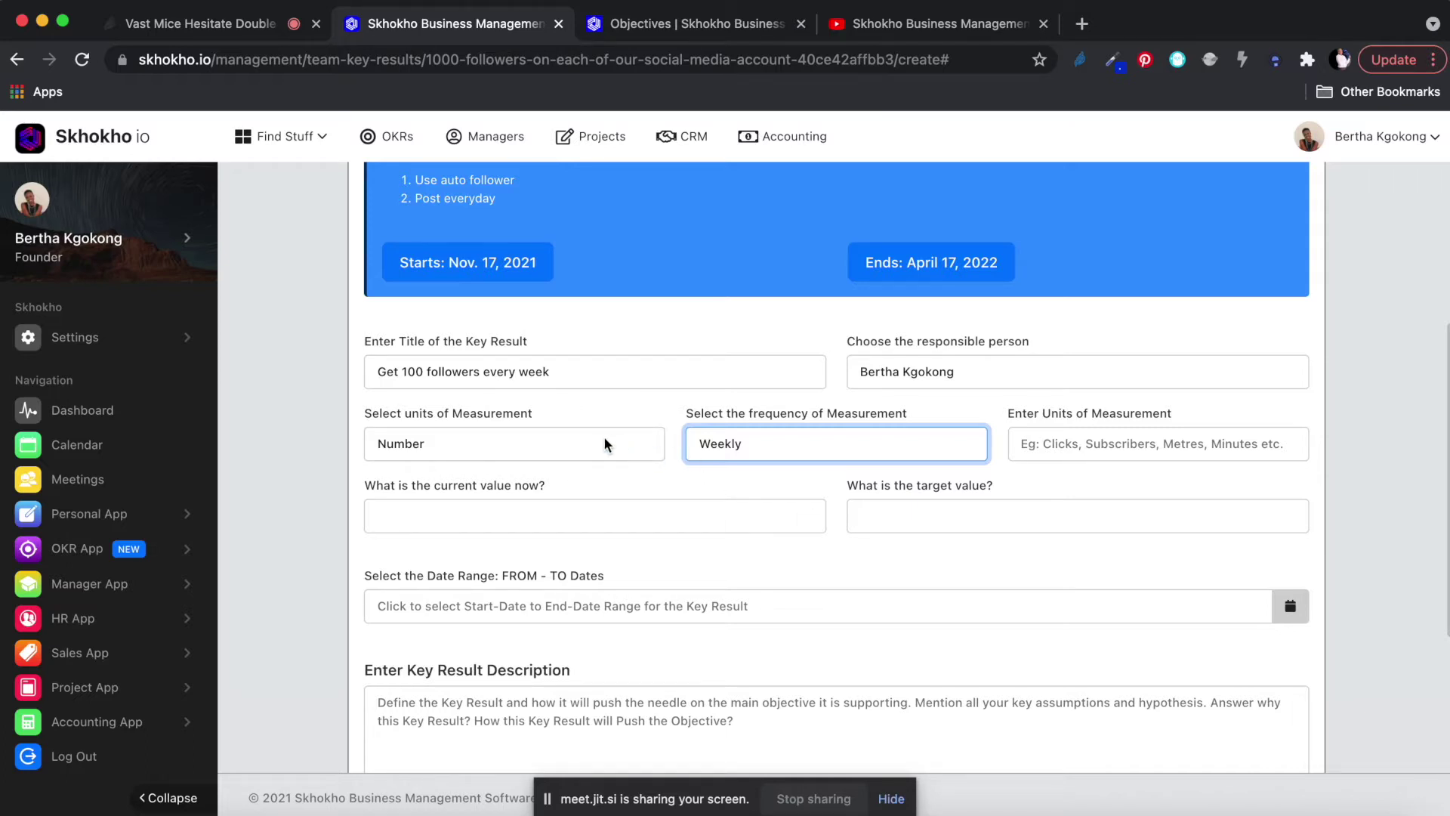
Try the Monthly, Quaterly and Annualy frequencies before settling back on Weekly.
click(747, 446)
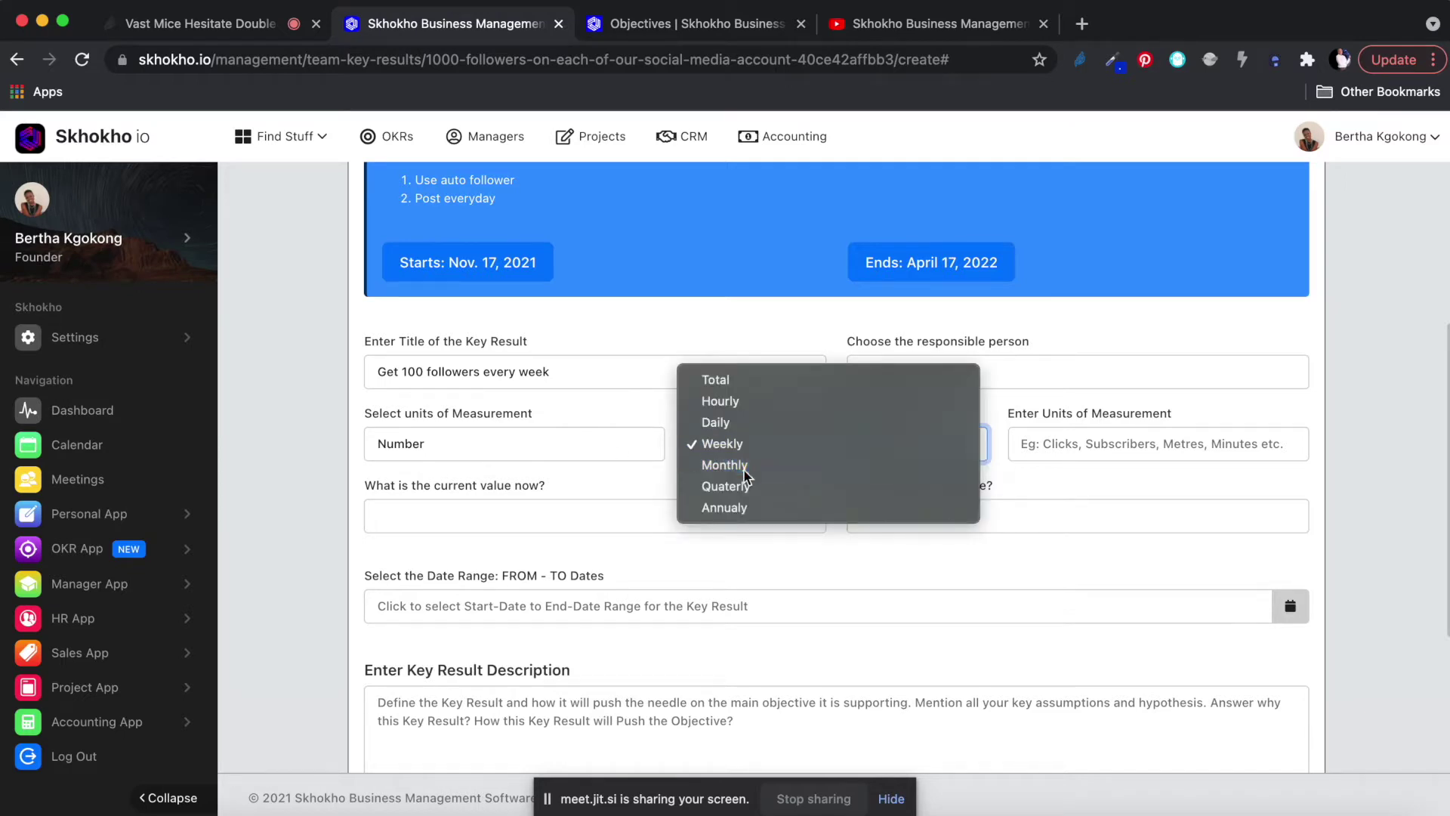
click(744, 467)
click(745, 453)
click(732, 427)
click(732, 435)
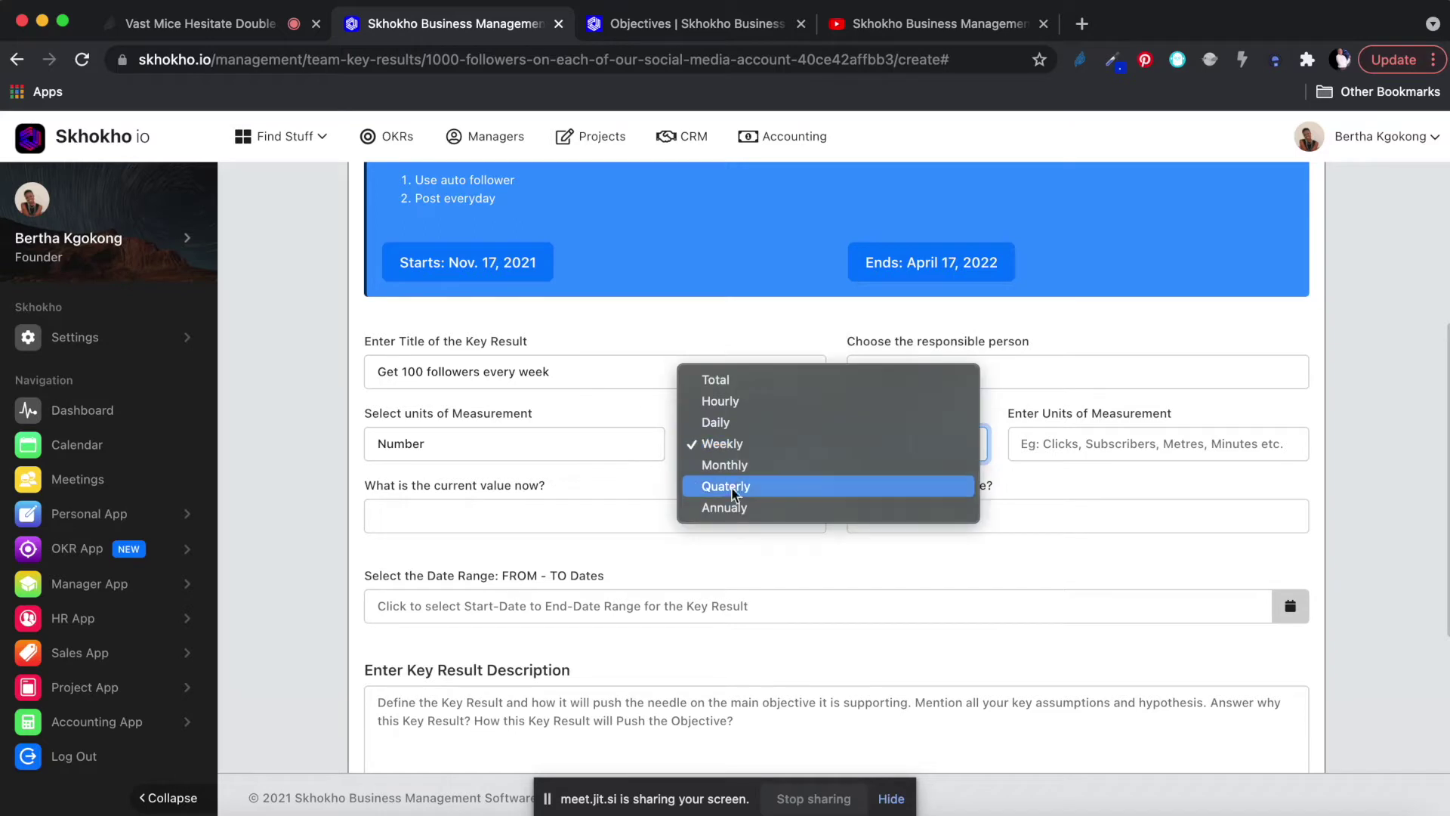
click(730, 489)
click(730, 453)
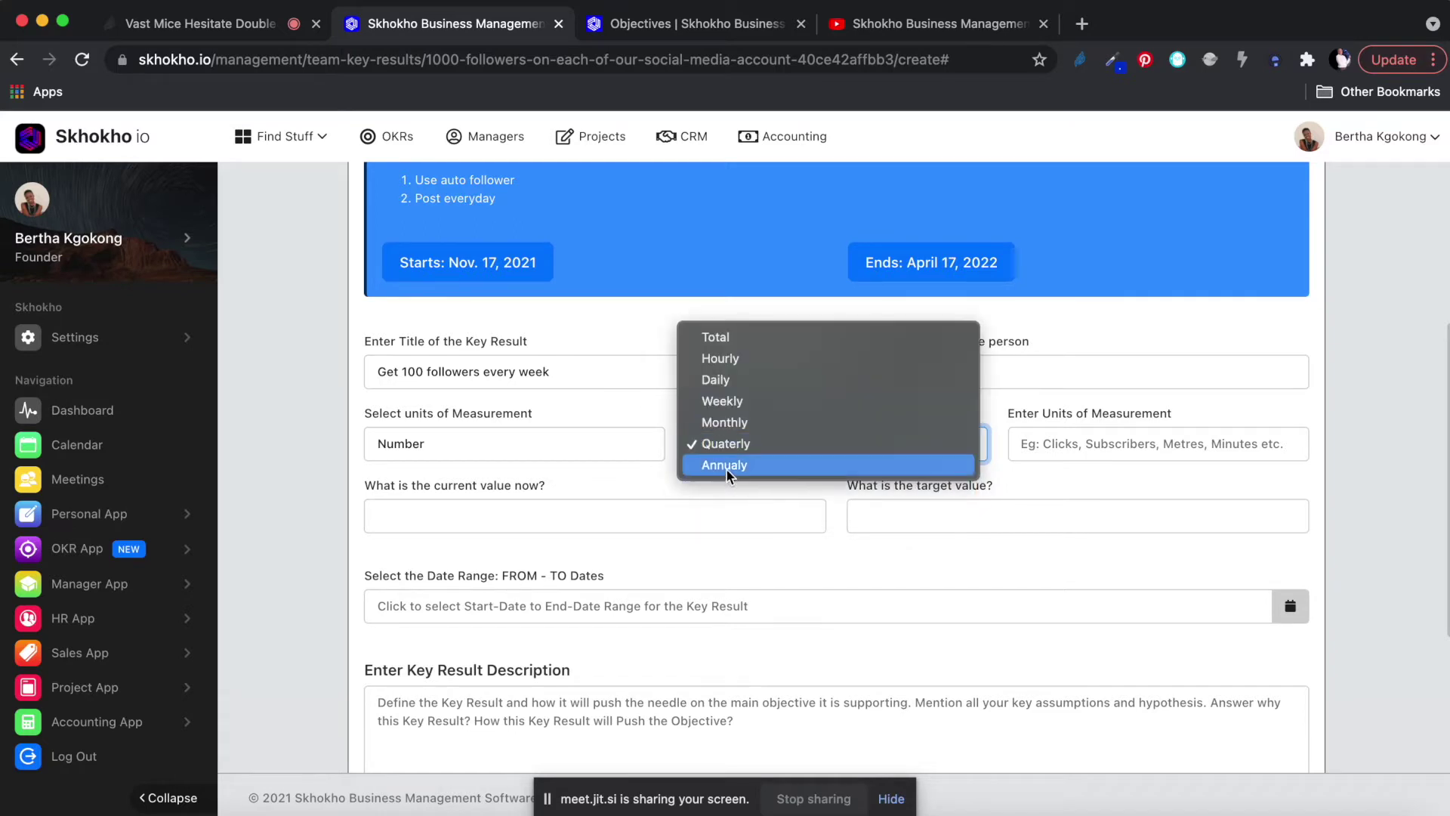
click(727, 467)
click(725, 444)
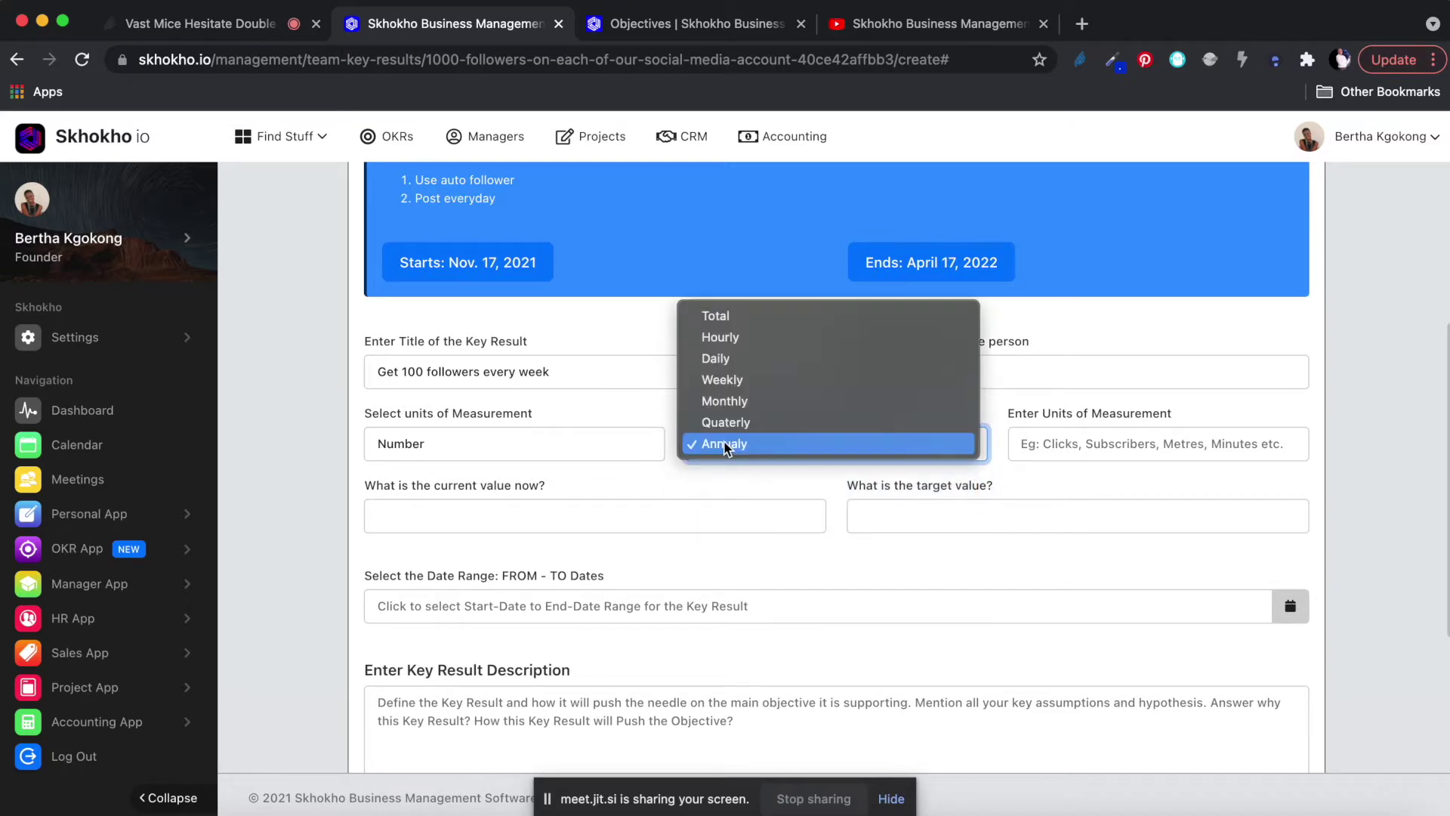
click(721, 383)
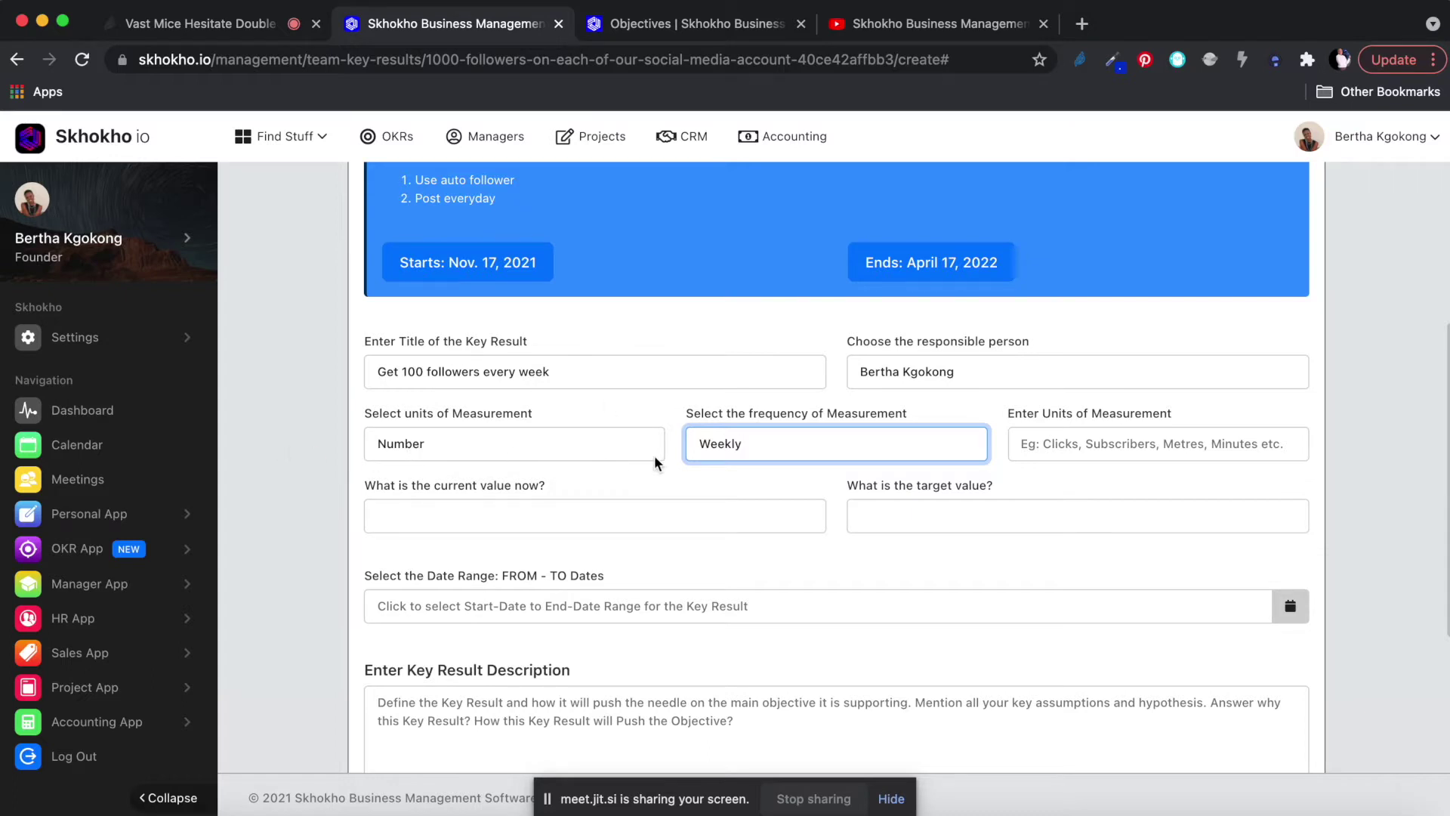
click(1102, 448)
Enter Followers as the units of measurement and 10 as the current value.
text(Followers)
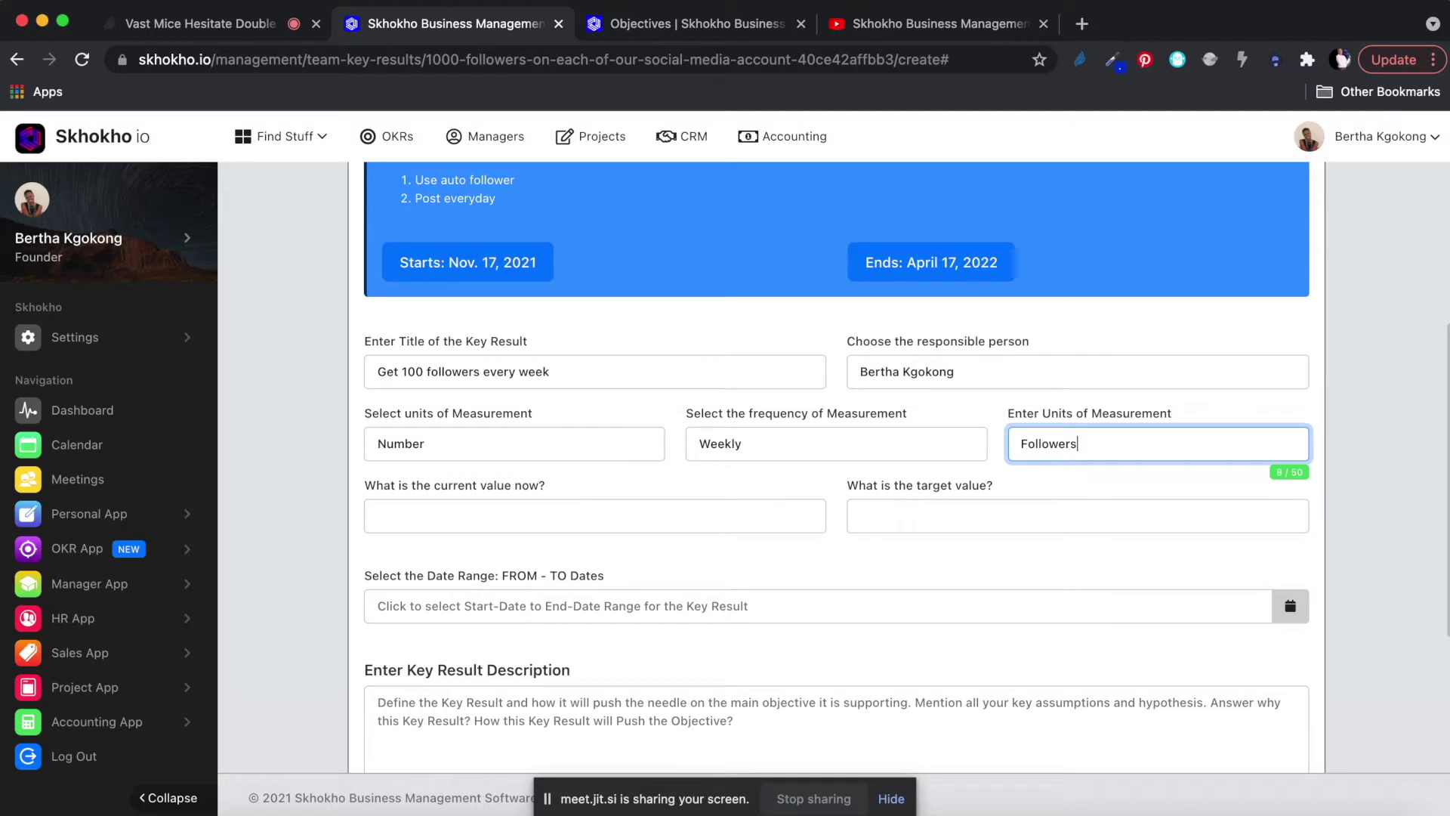
scroll(812, 544, down, 2)
click(579, 443)
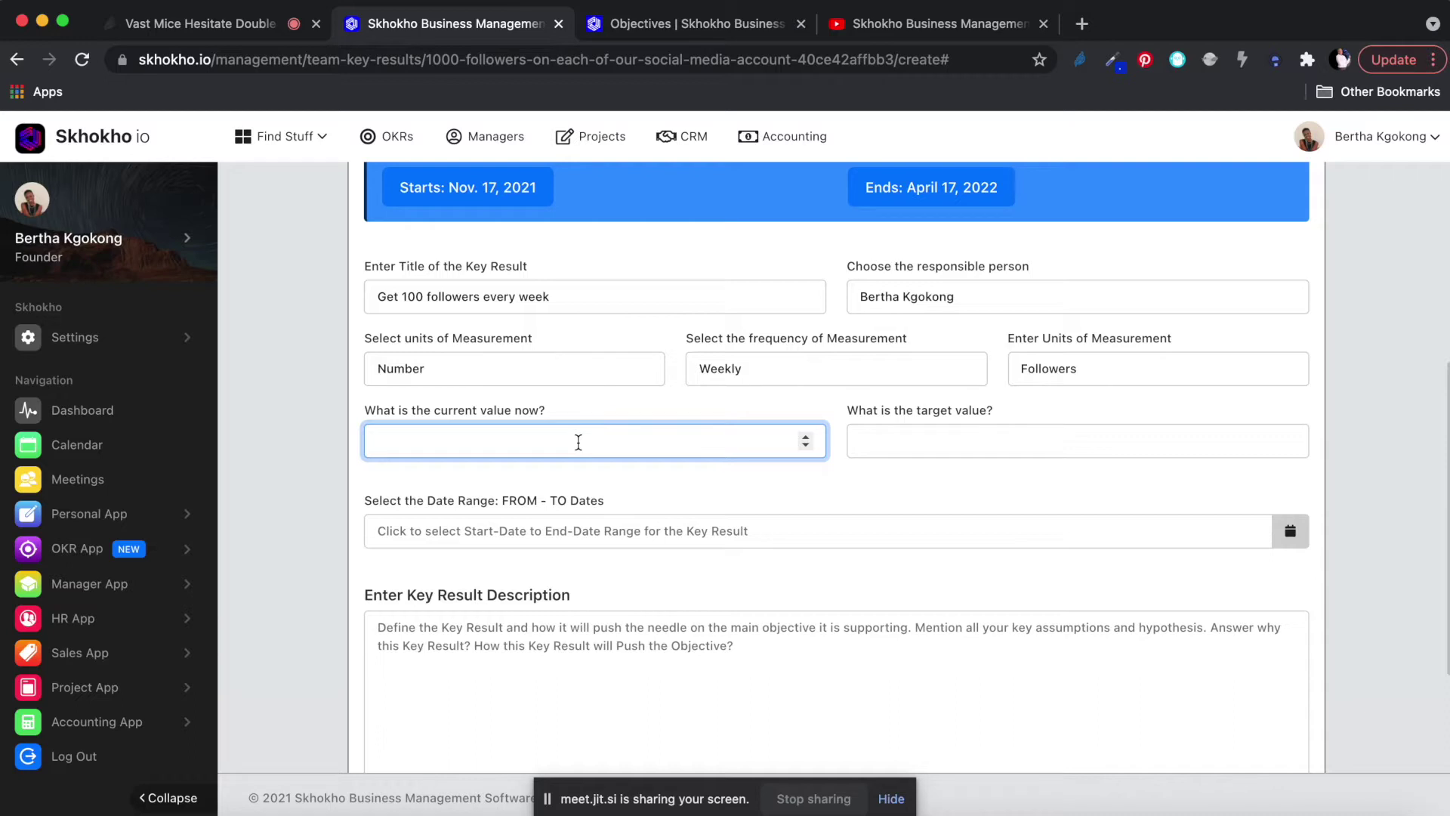
text(10)
Append 'on Twitter' to the title, briefly changing 100 to 50 and back.
click(592, 297)
text(on T)
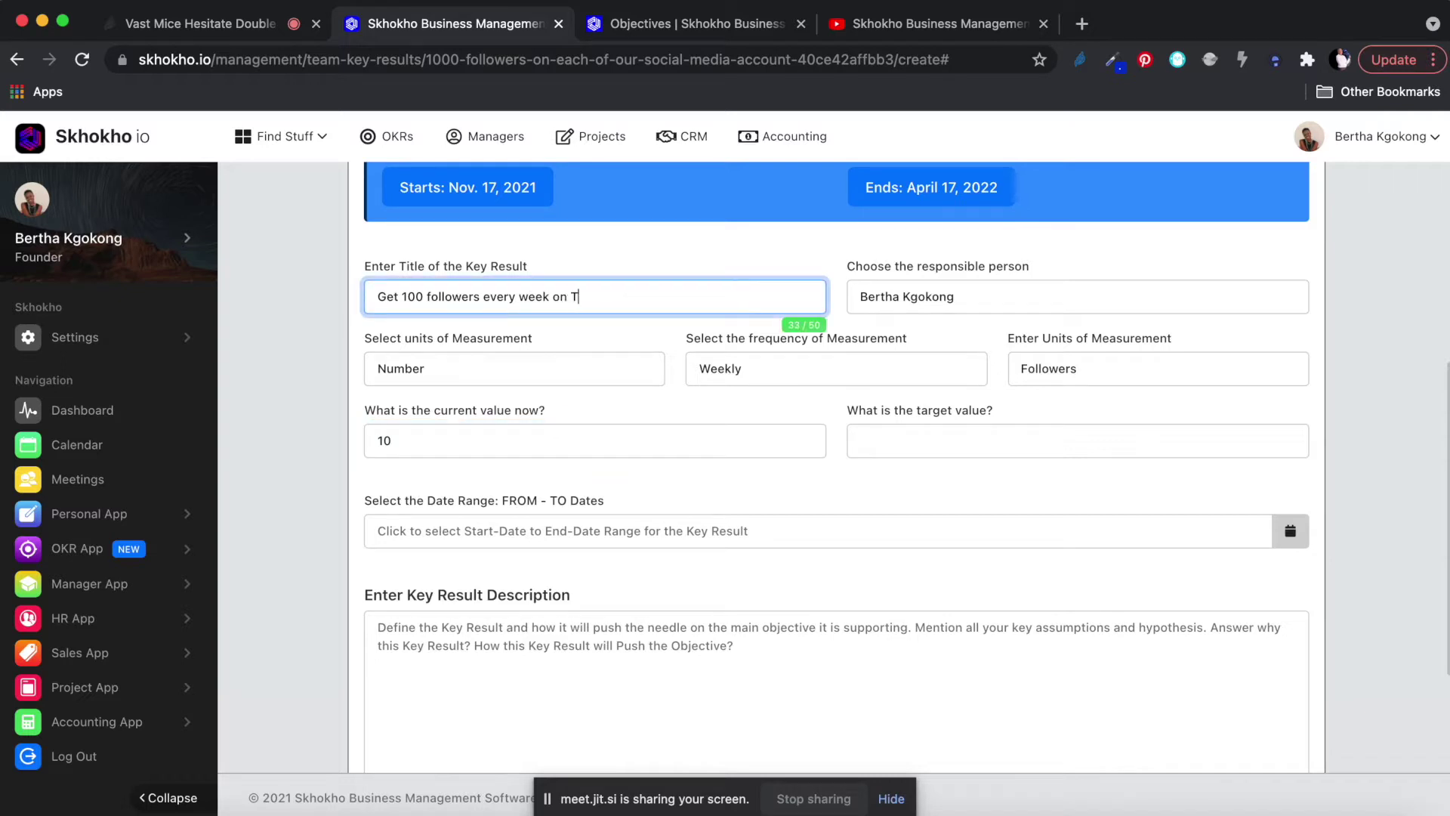
text(witter)
double_click(415, 296)
text(50)
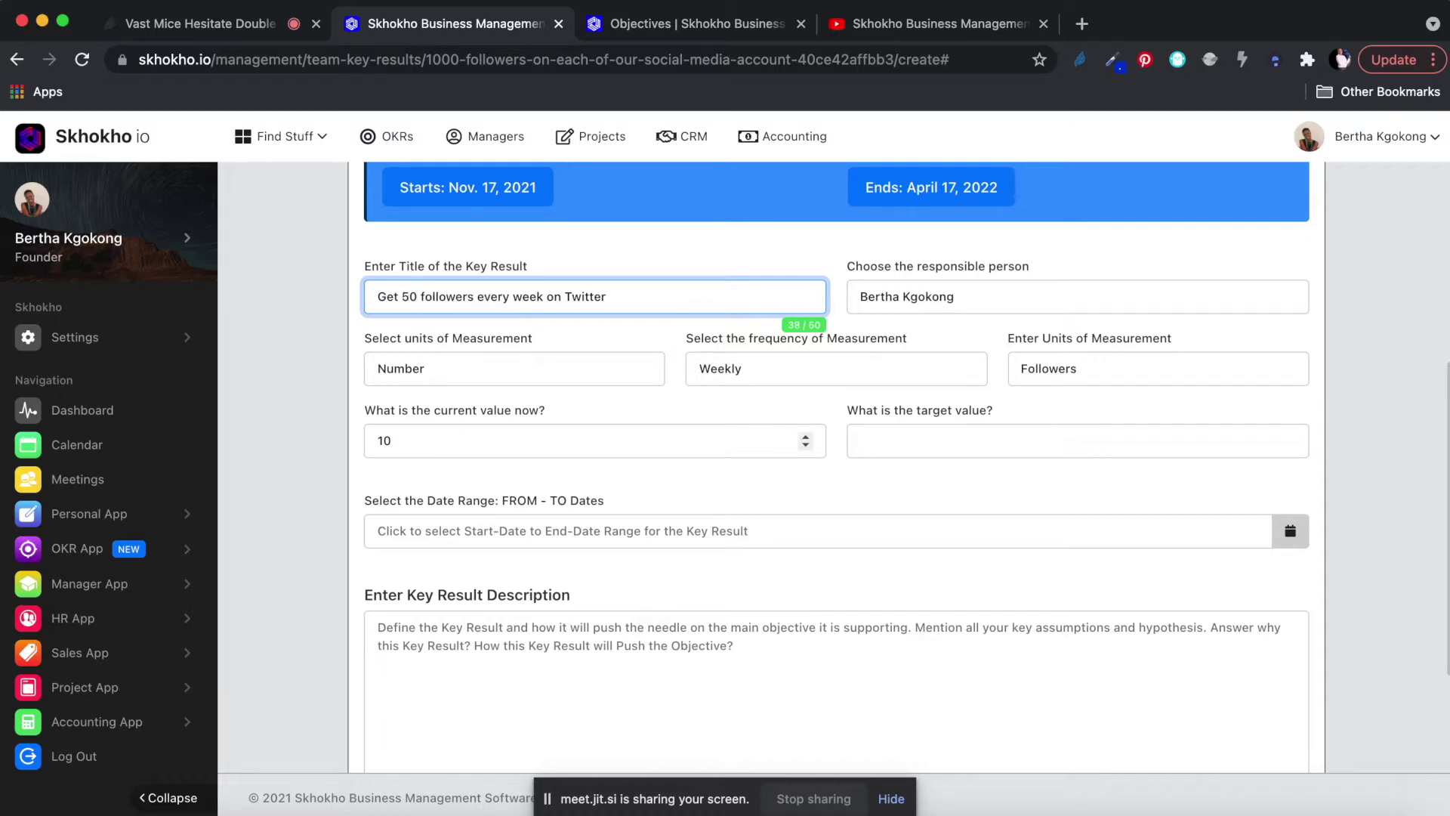
key(BackSpace)
key(BackSpace)
text(100)
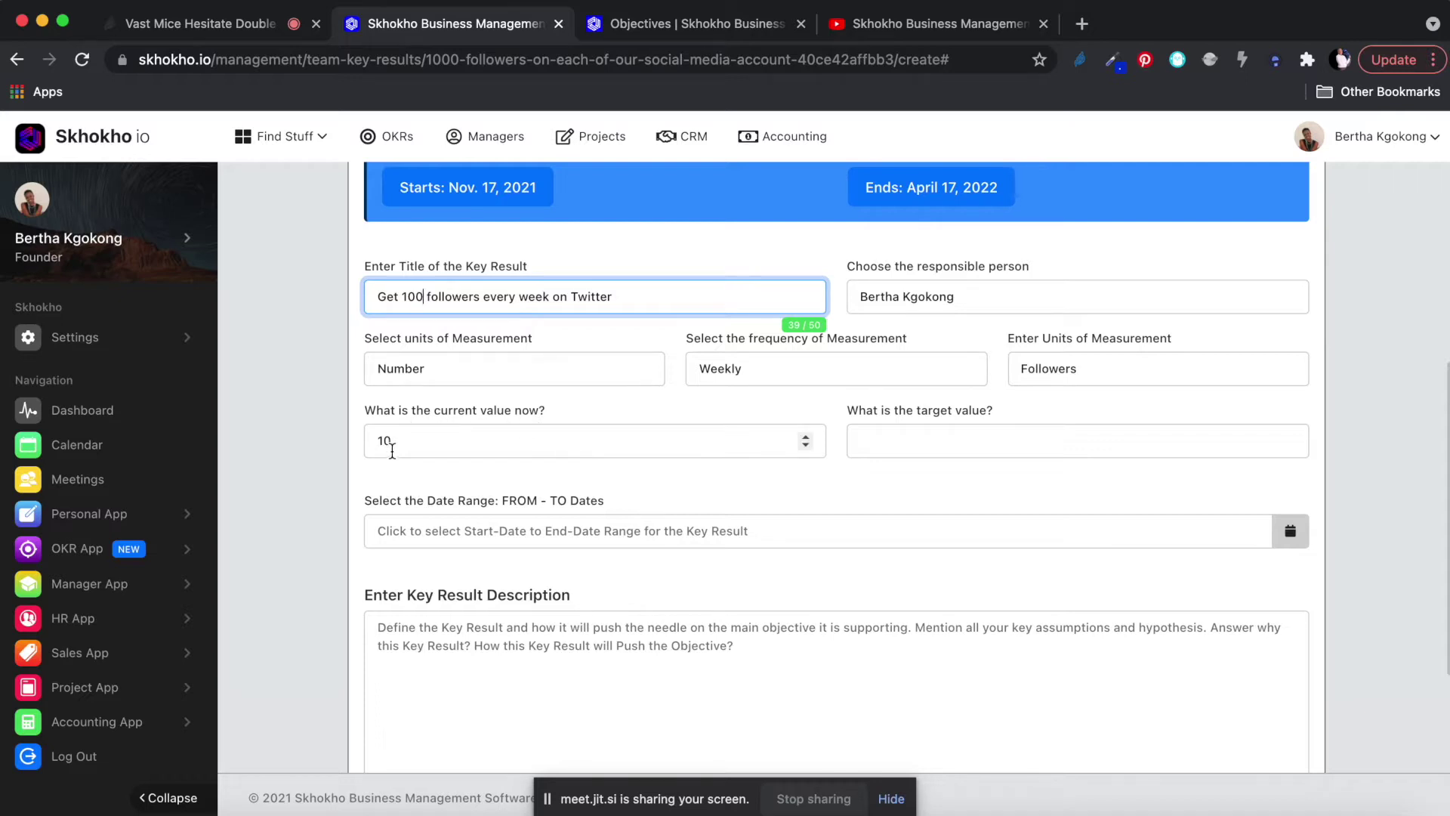
Enter 100 as the target value, then review the current value 10 and the Twitter title.
click(927, 435)
text(100)
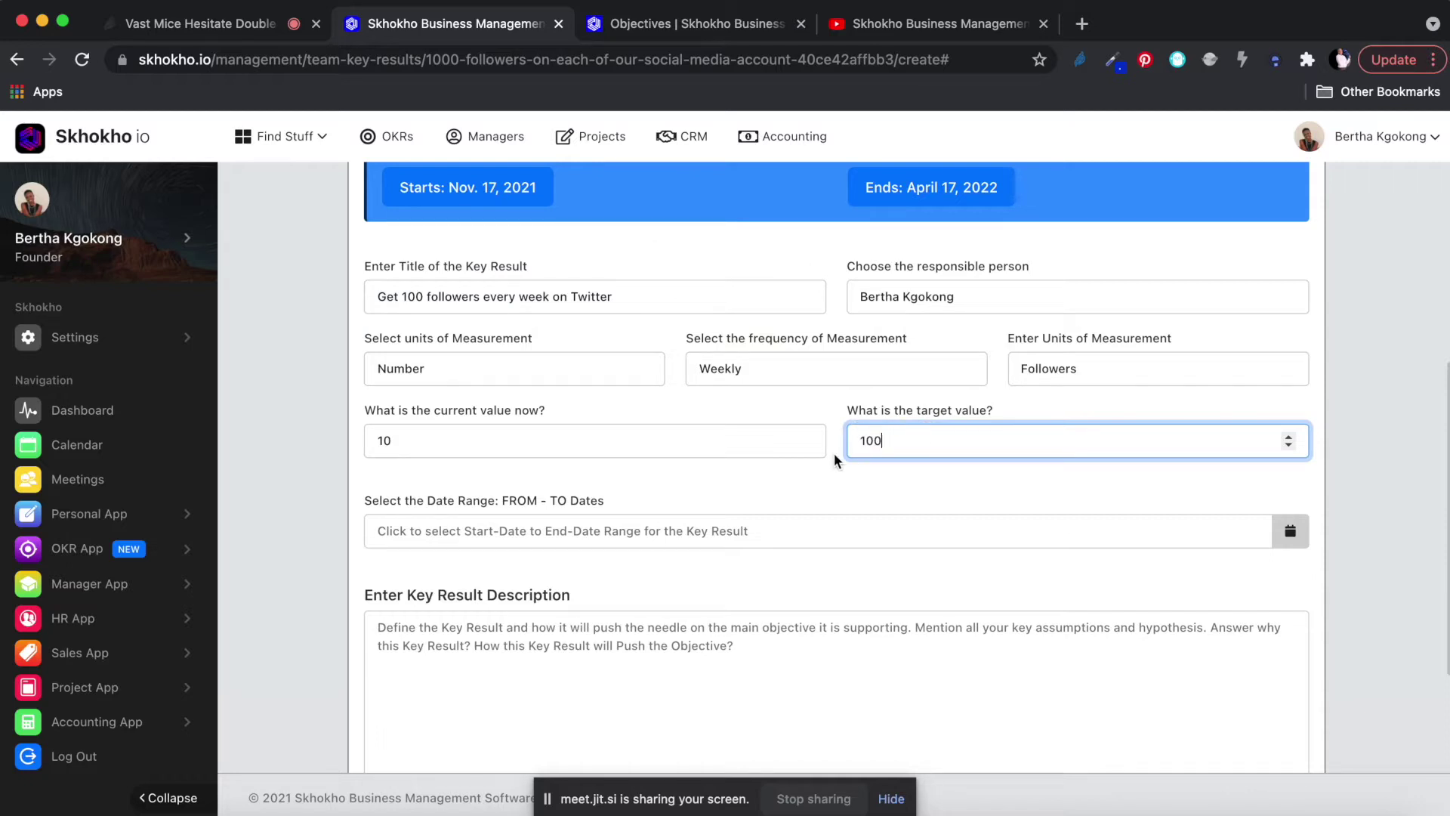
click(426, 442)
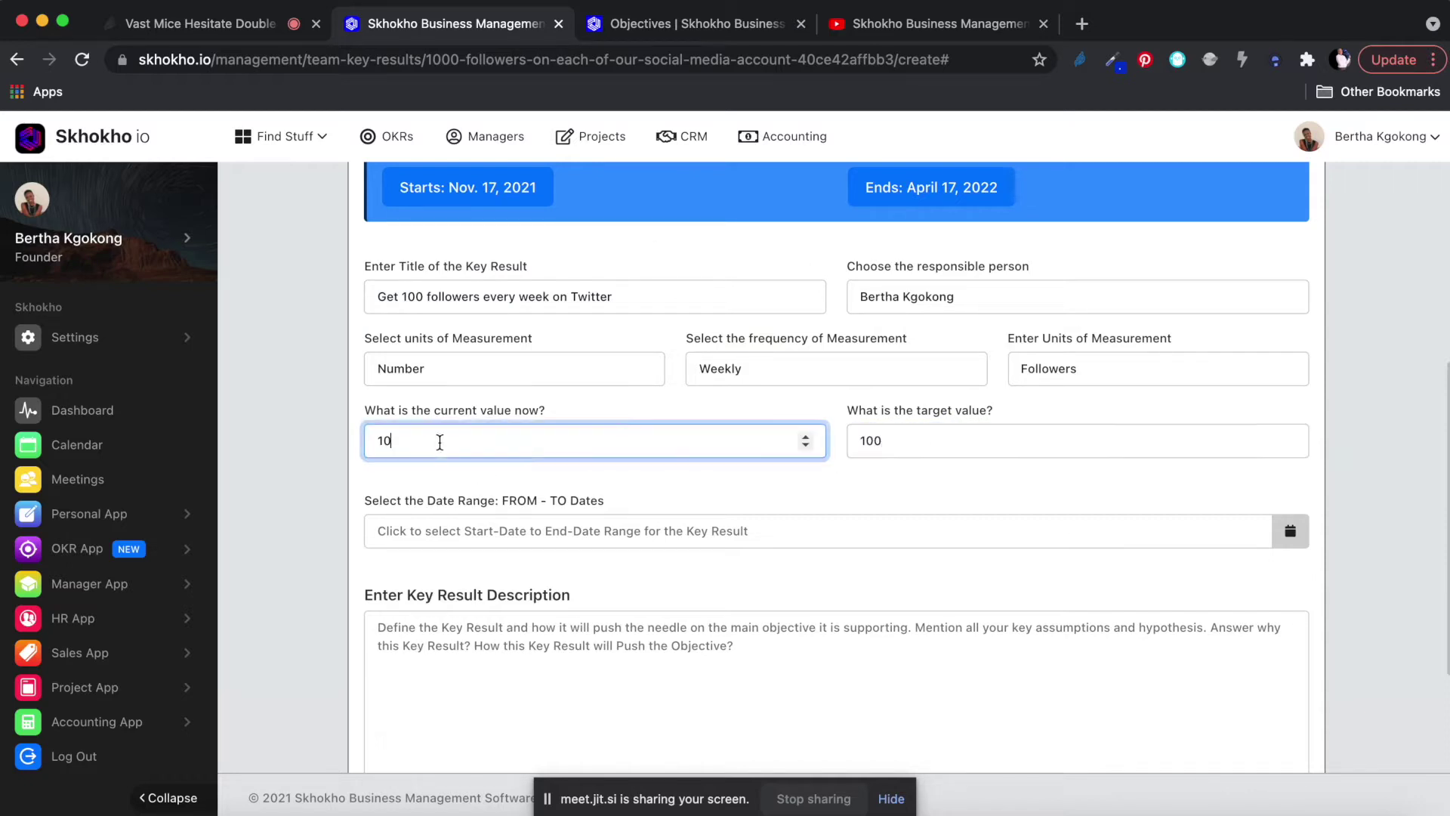
click(911, 446)
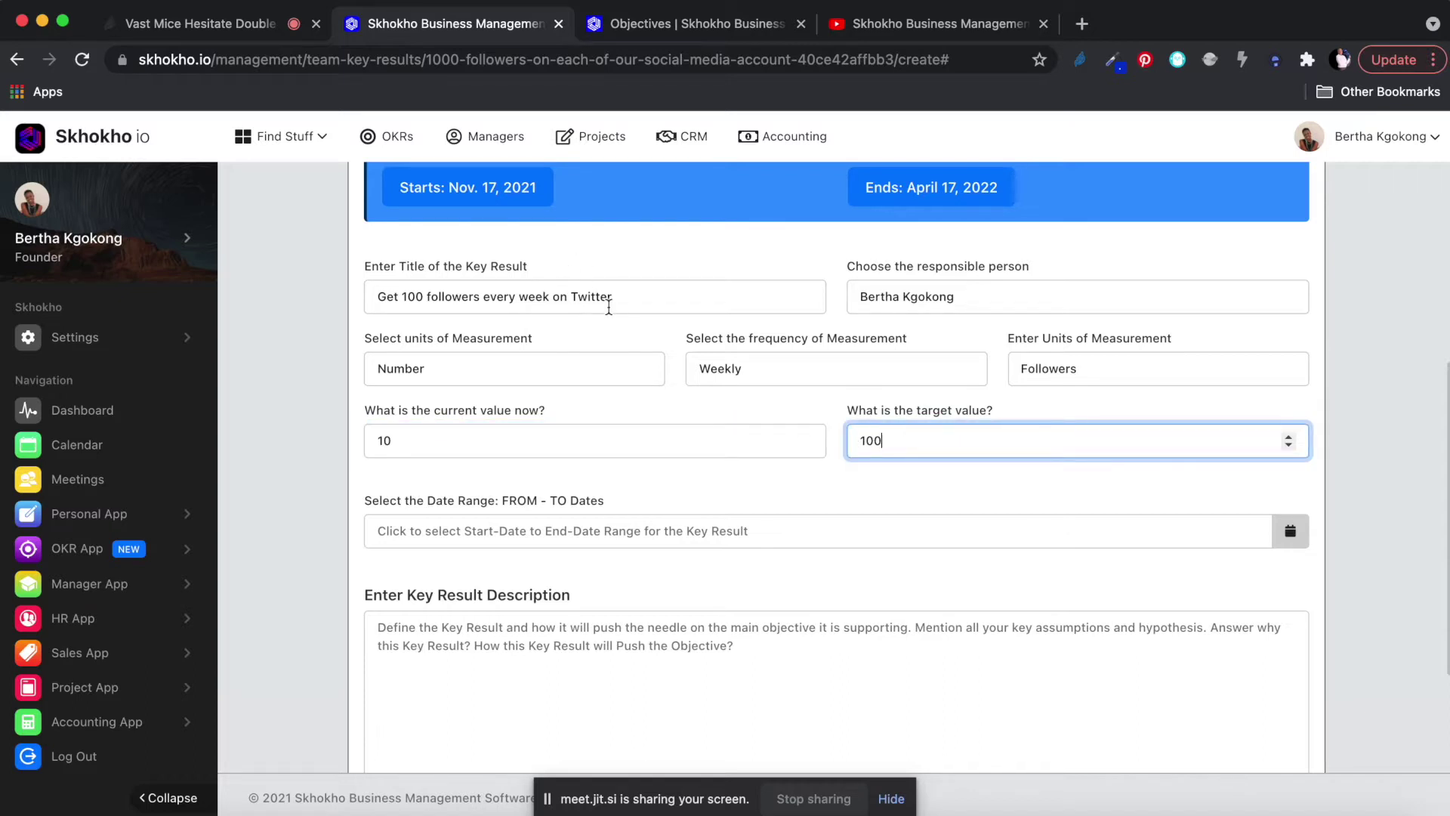
drag(571, 296, 618, 297)
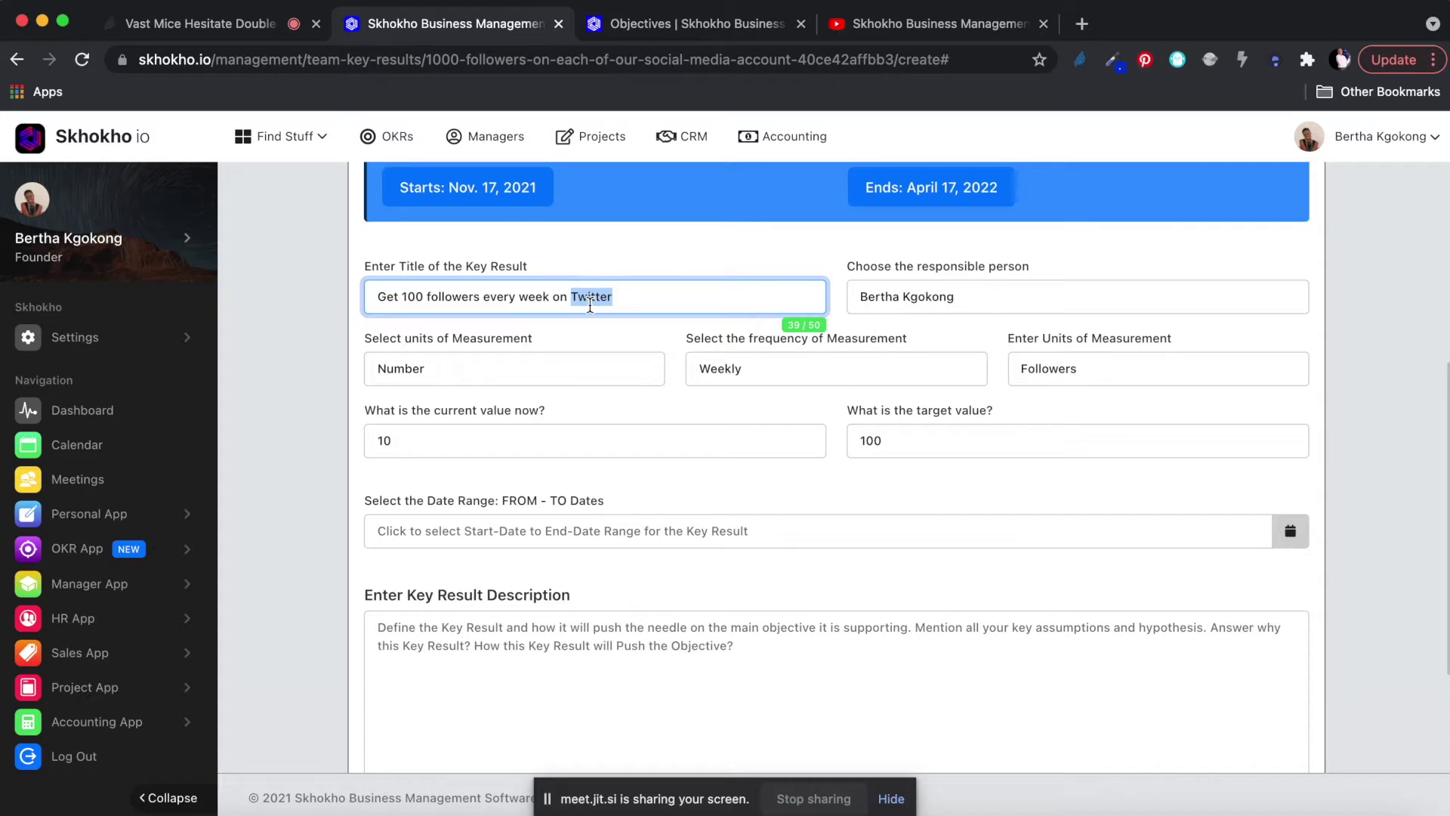
Set the key result date range from November 17, 2021 to April 17, 2022.
click(495, 535)
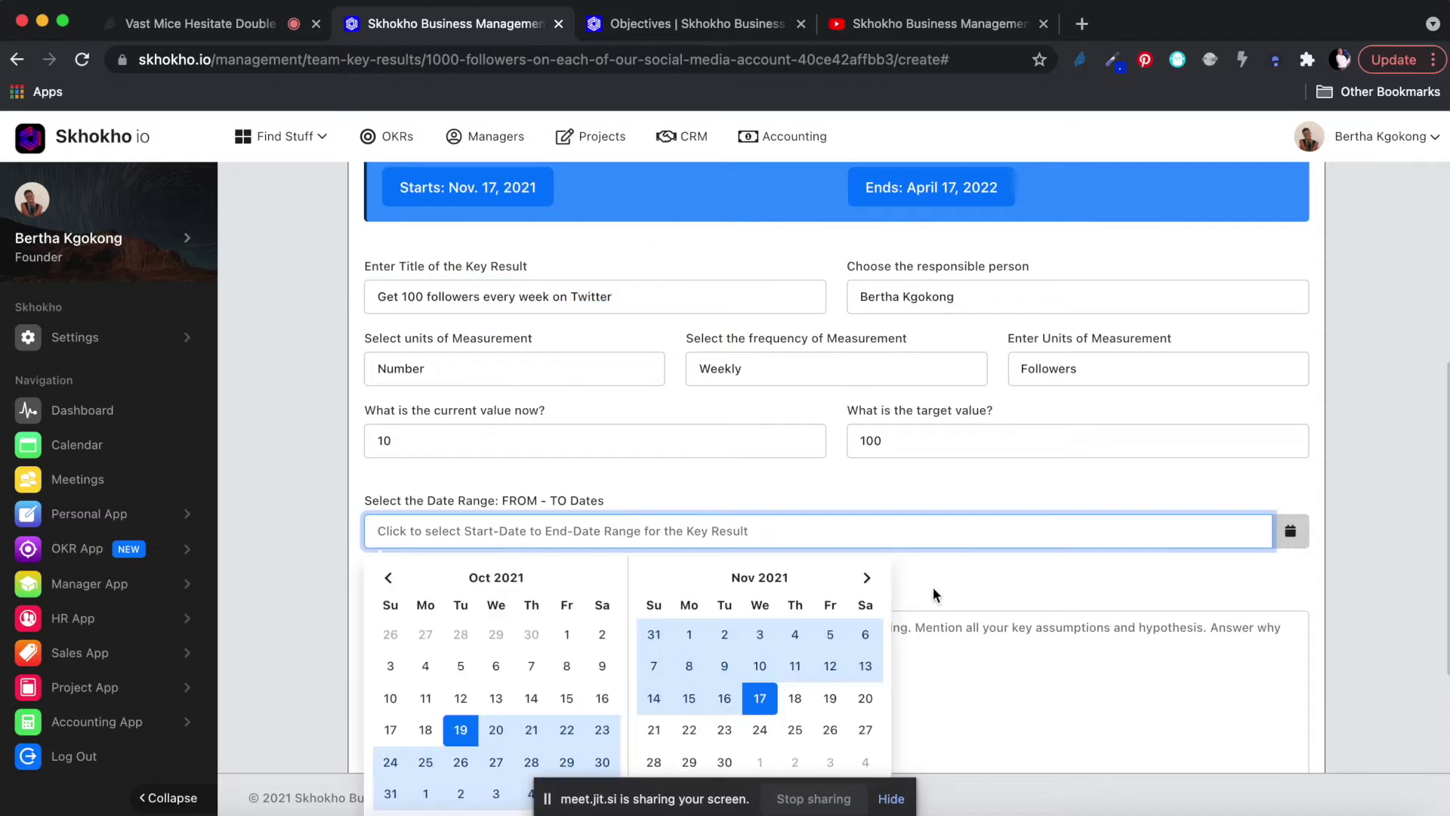
scroll(755, 676, down, 1)
click(763, 660)
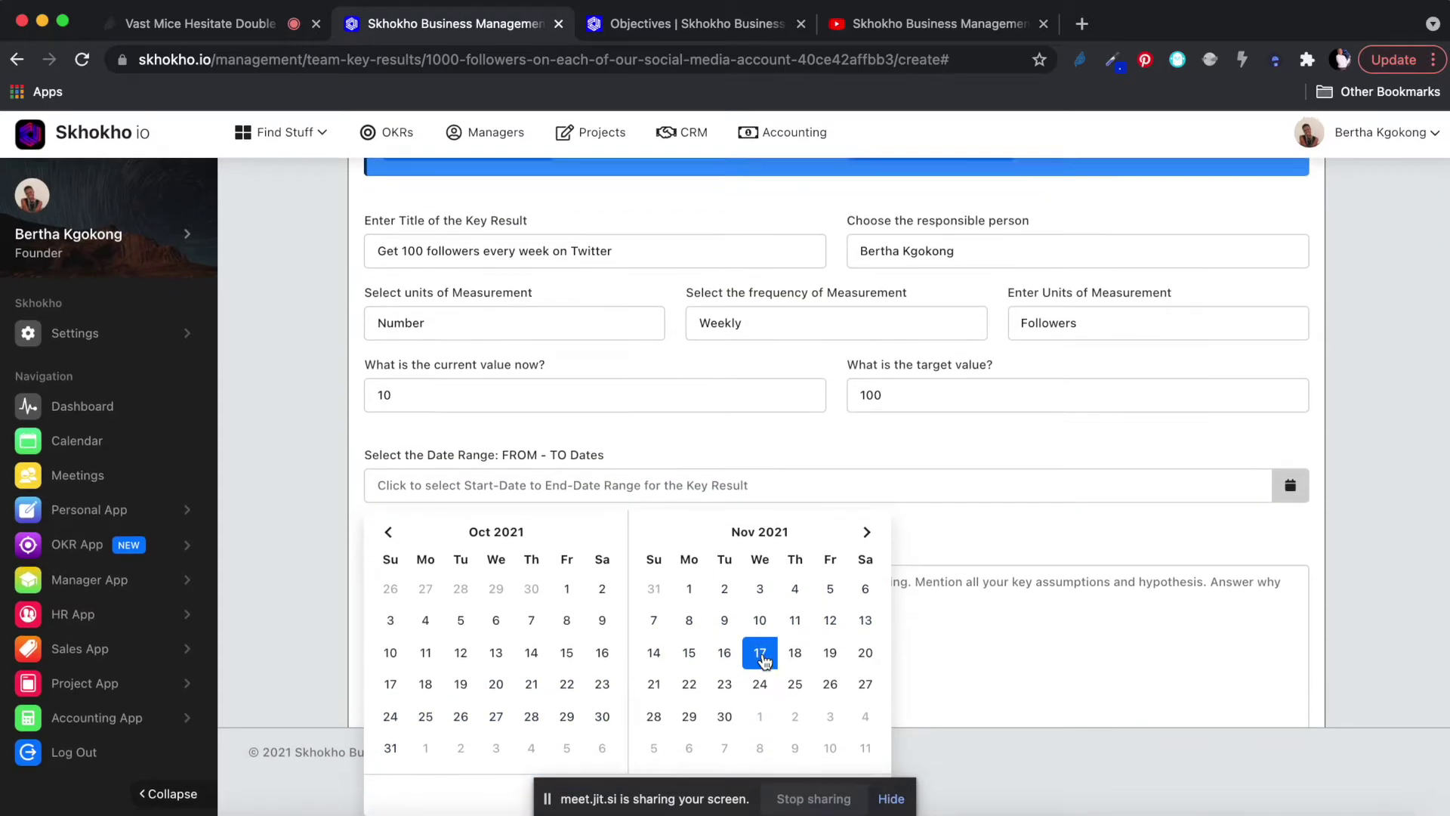
click(867, 536)
click(867, 536)
click(867, 536)
click(867, 537)
click(867, 537)
click(654, 688)
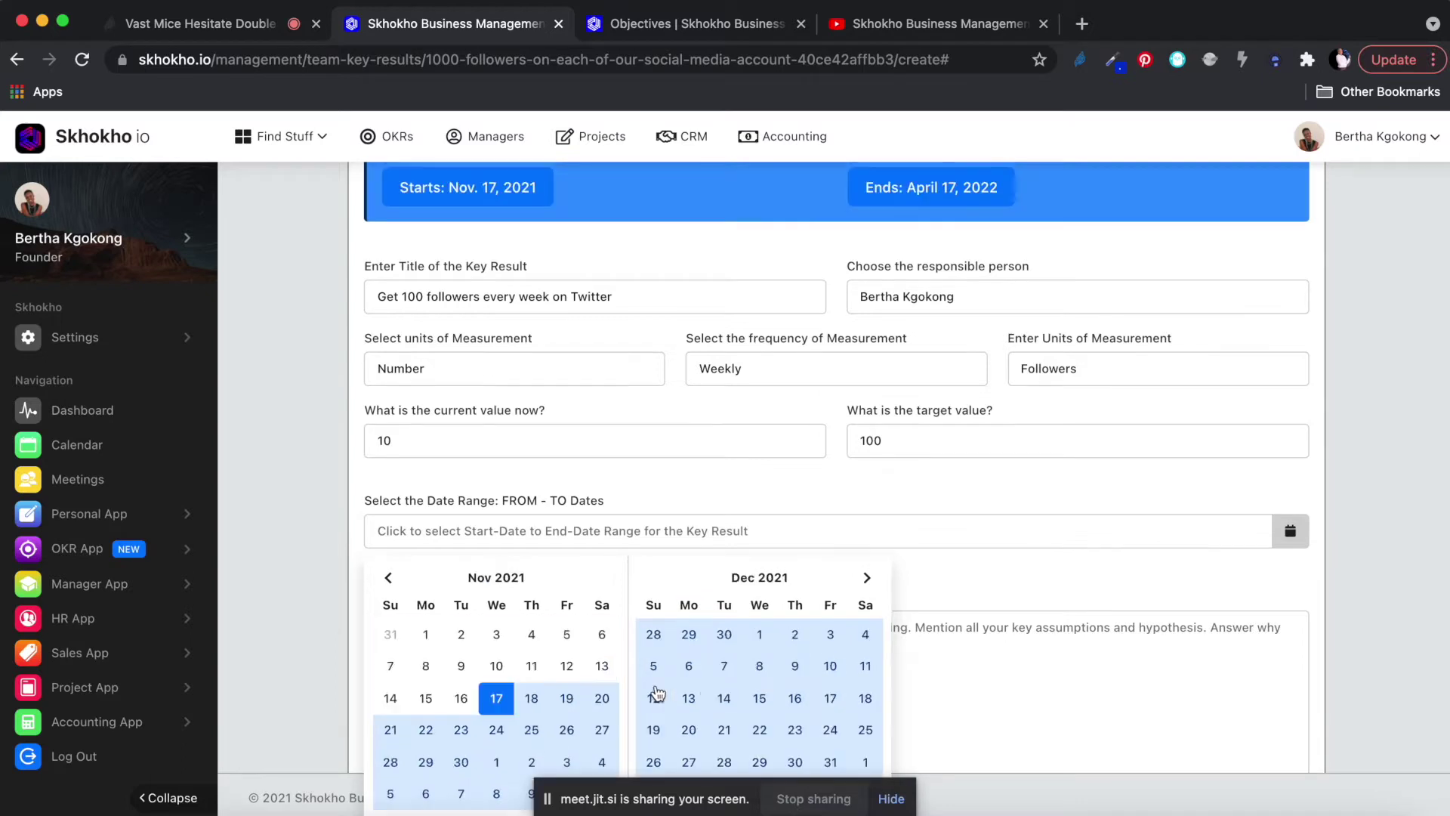
Describe needing 100 weekly Twitter followers through engagement and superpowers.
click(940, 691)
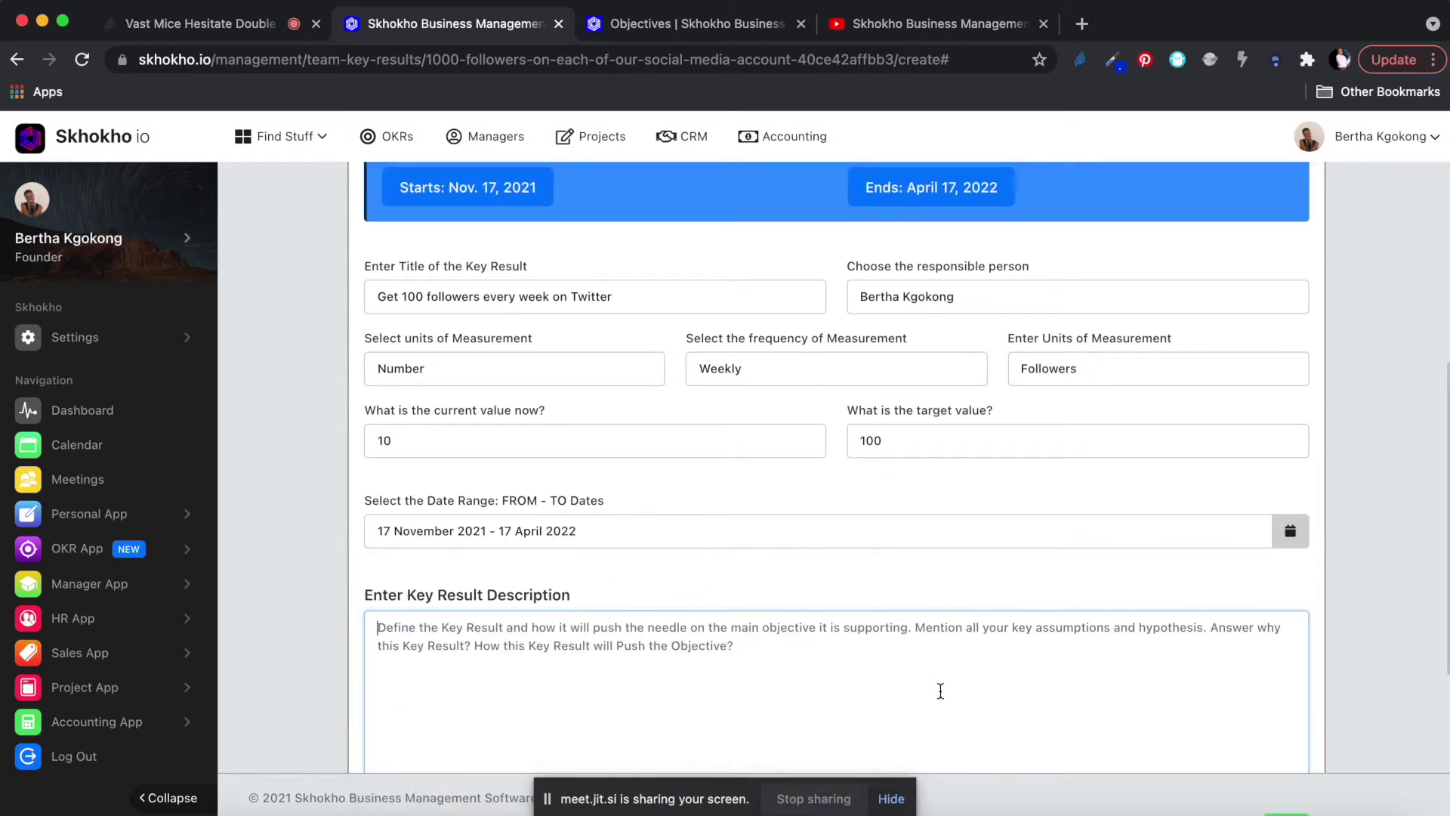
scroll(509, 646, down, 2)
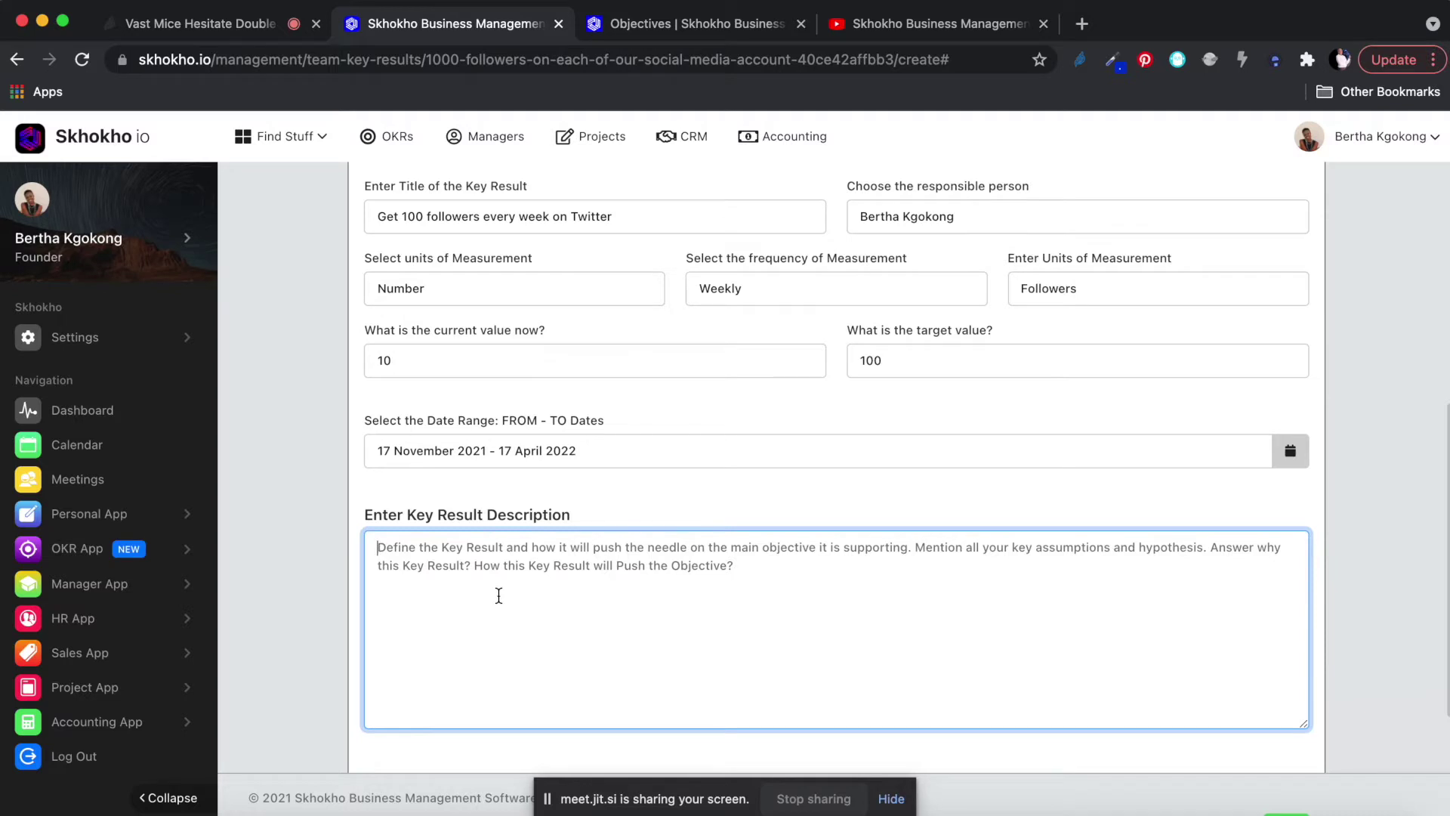
text(We need to get 100)
text(foll)
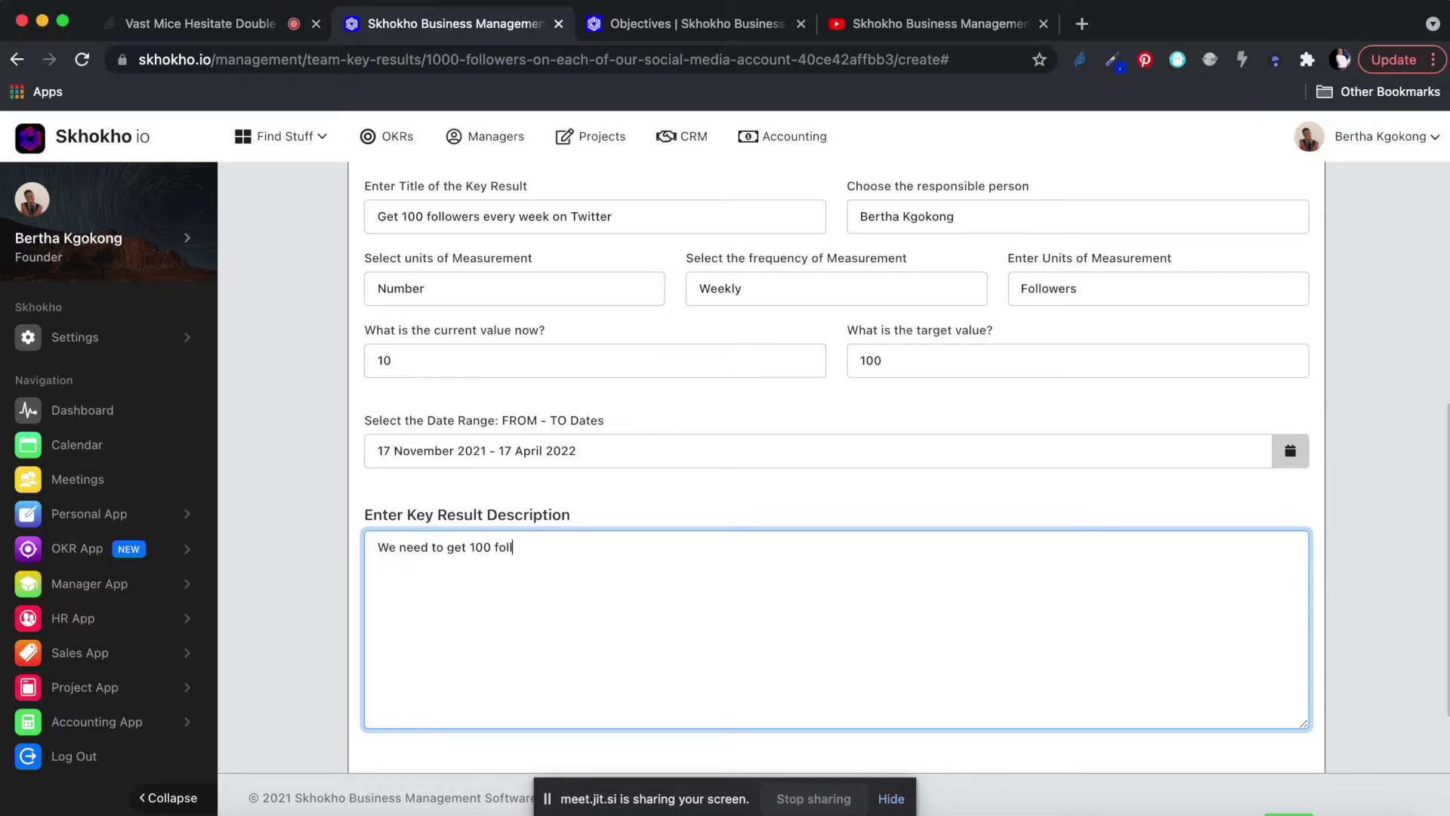
text(owers every week )
text(on our twitt)
text(er account, throu)
text(g)
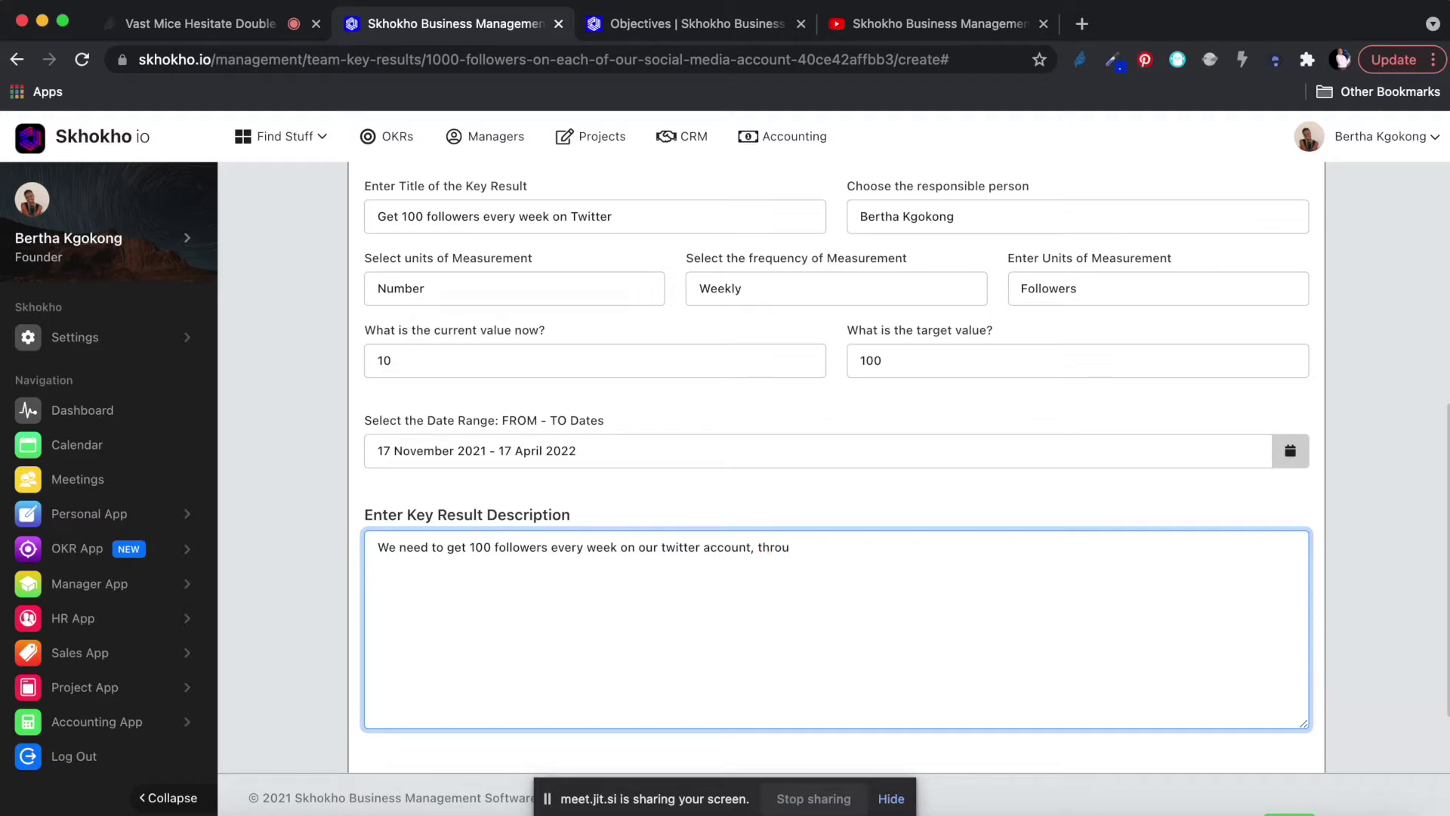
text(gh engagement and using su)
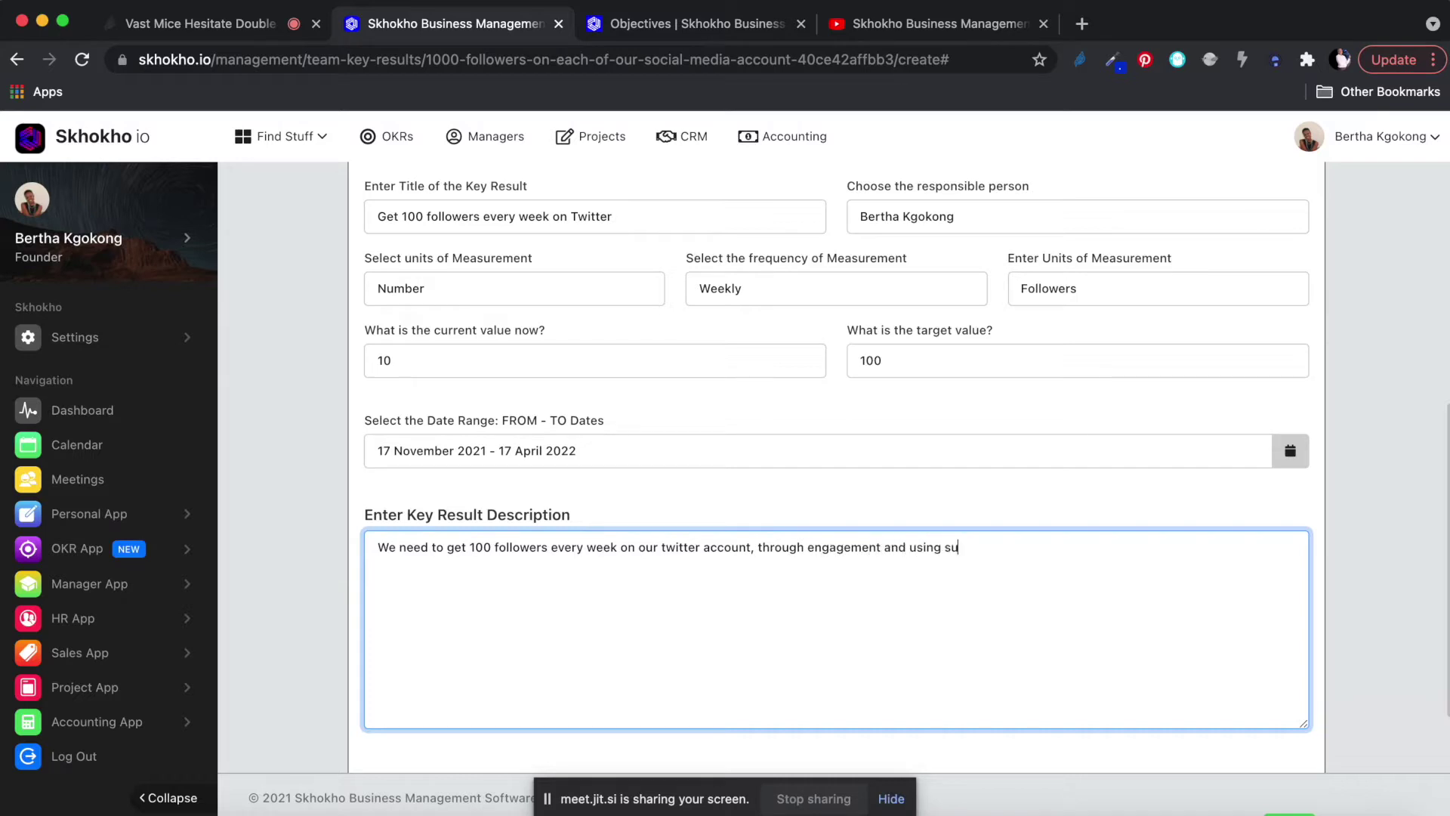
text(perpowers for twiiter.)
scroll(1052, 527, down, 3)
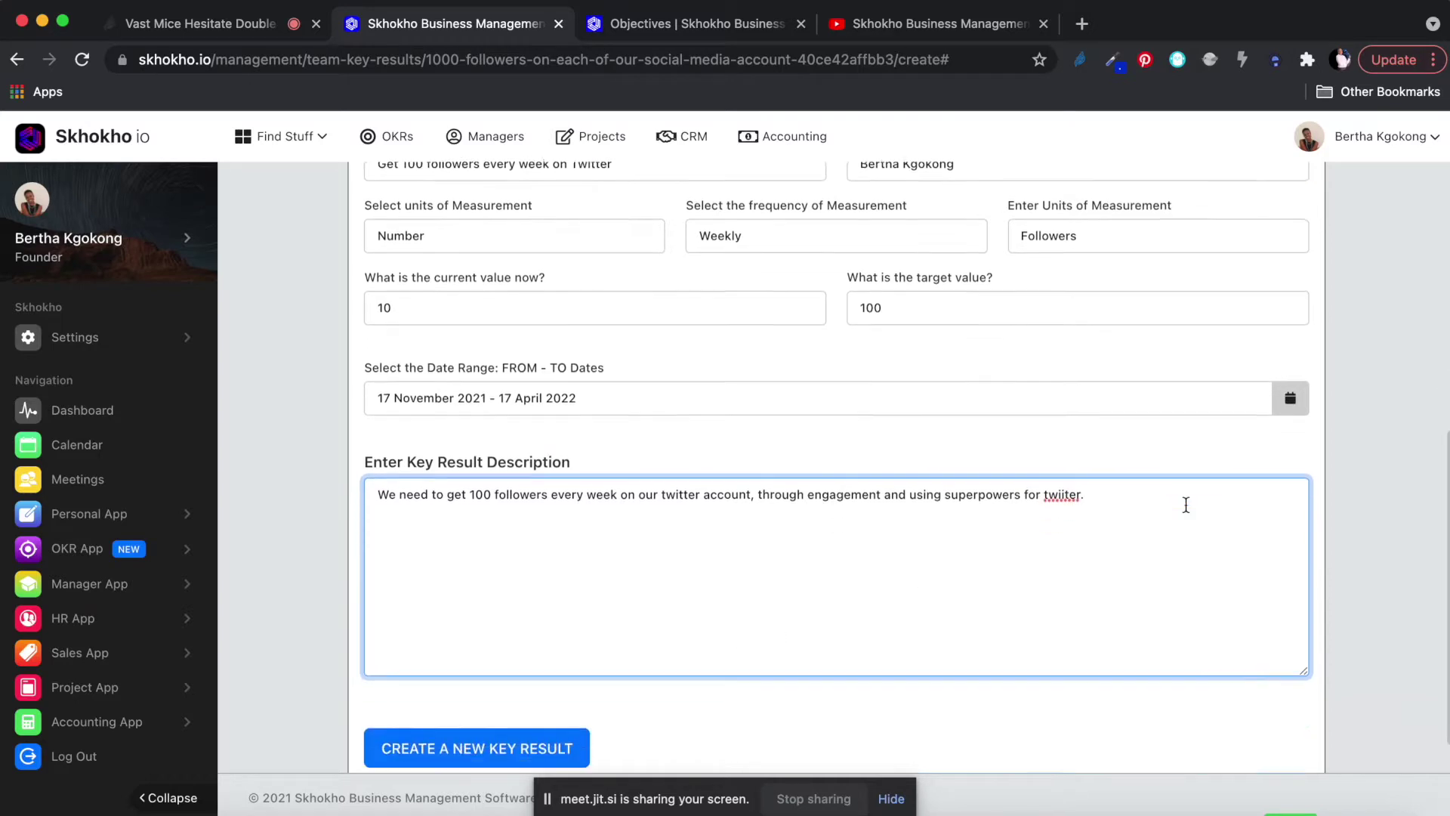
Create the Twitter key result, dismiss the success dialog, and scroll through the objective page.
click(466, 700)
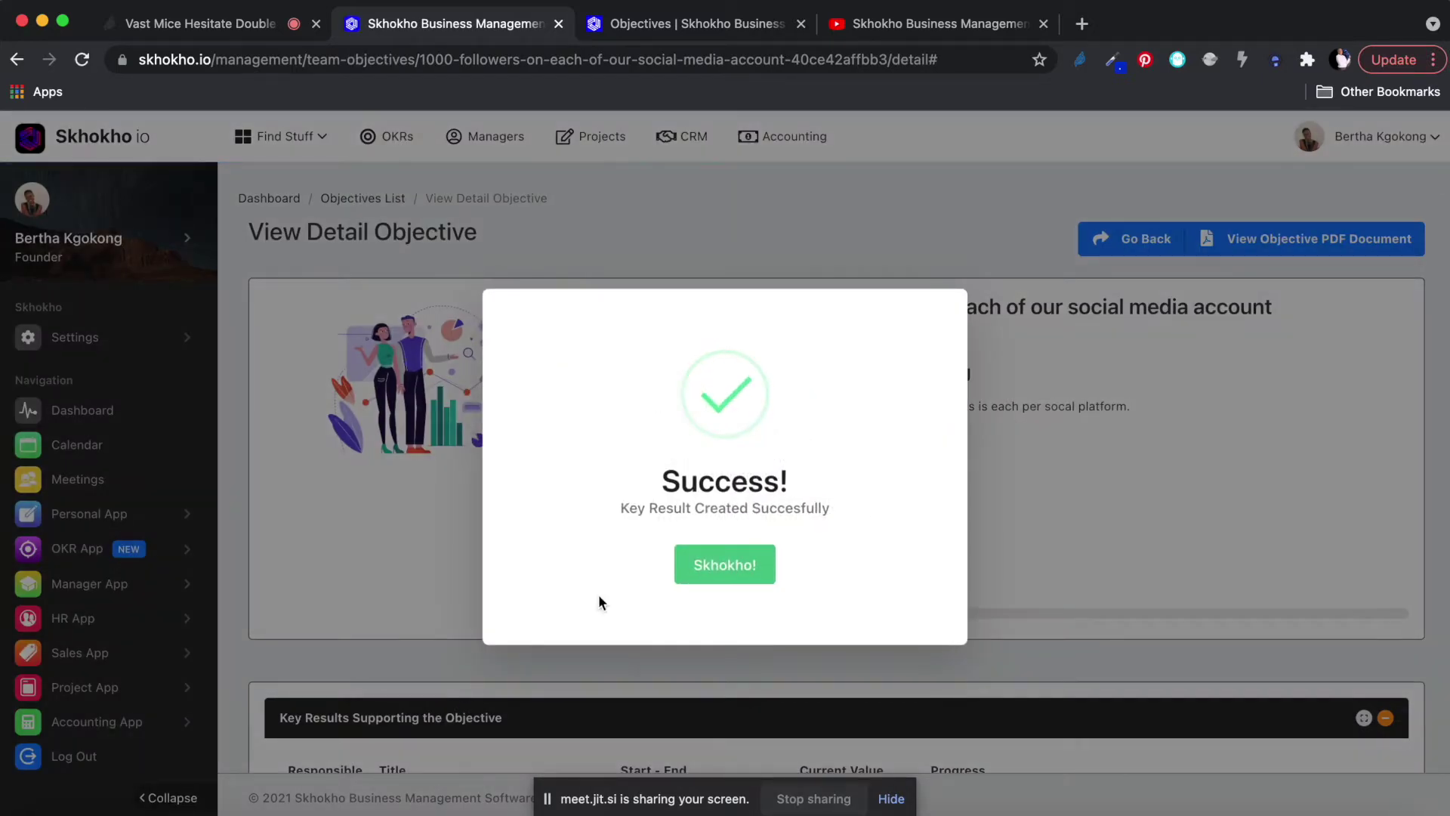
click(754, 573)
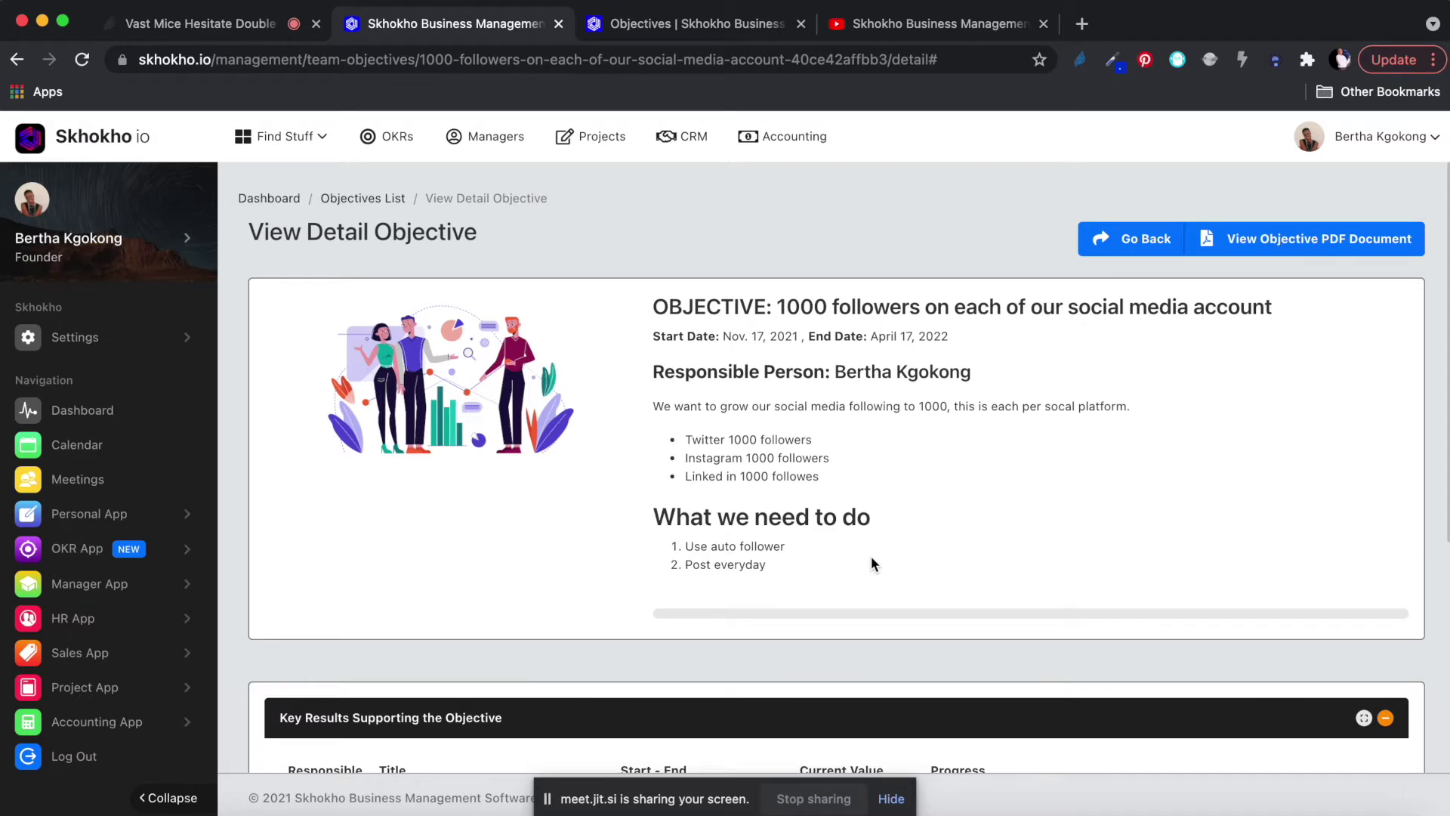
scroll(872, 560, down, 2)
scroll(872, 556, down, 5)
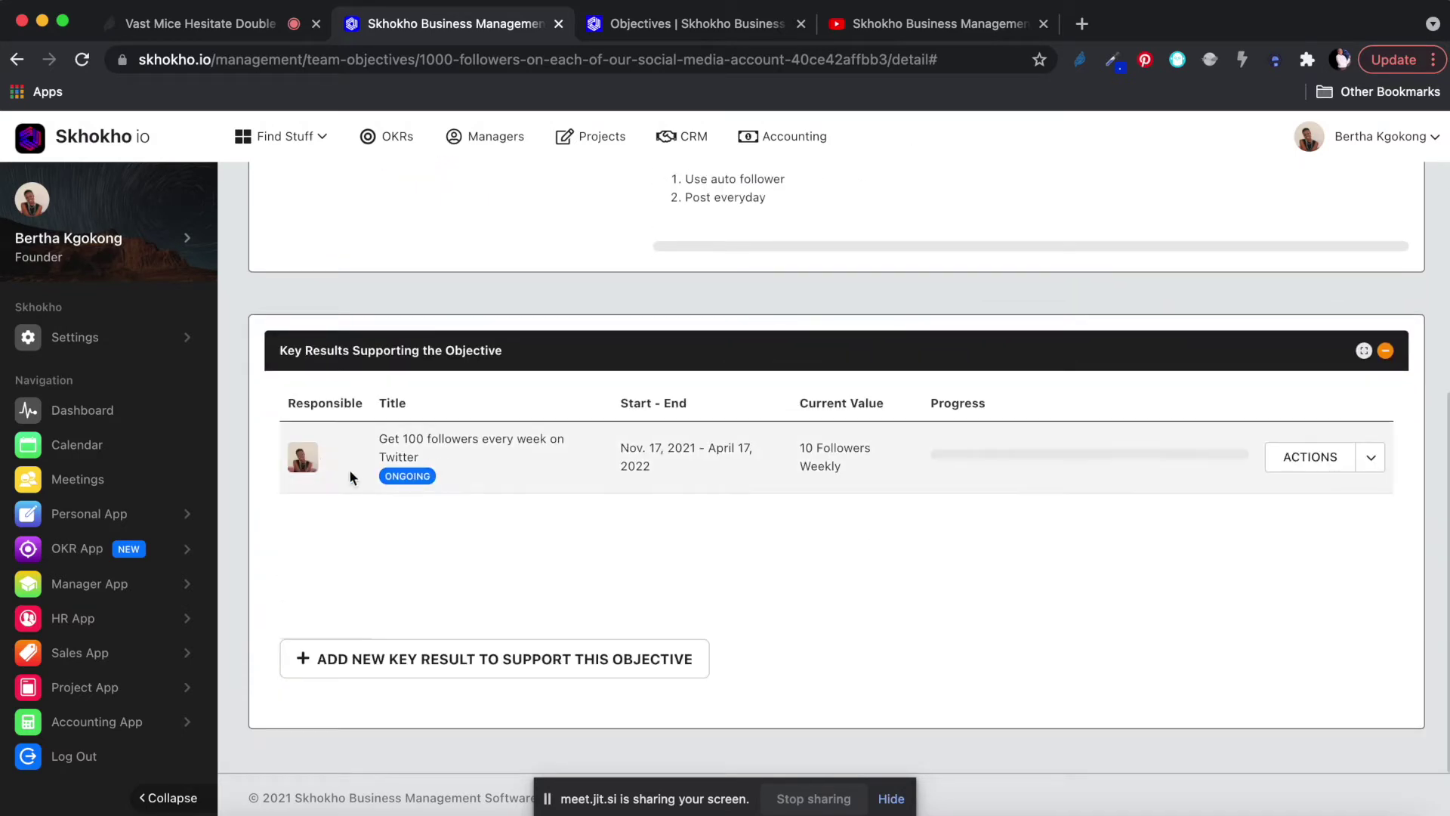
scroll(493, 433, up, 5)
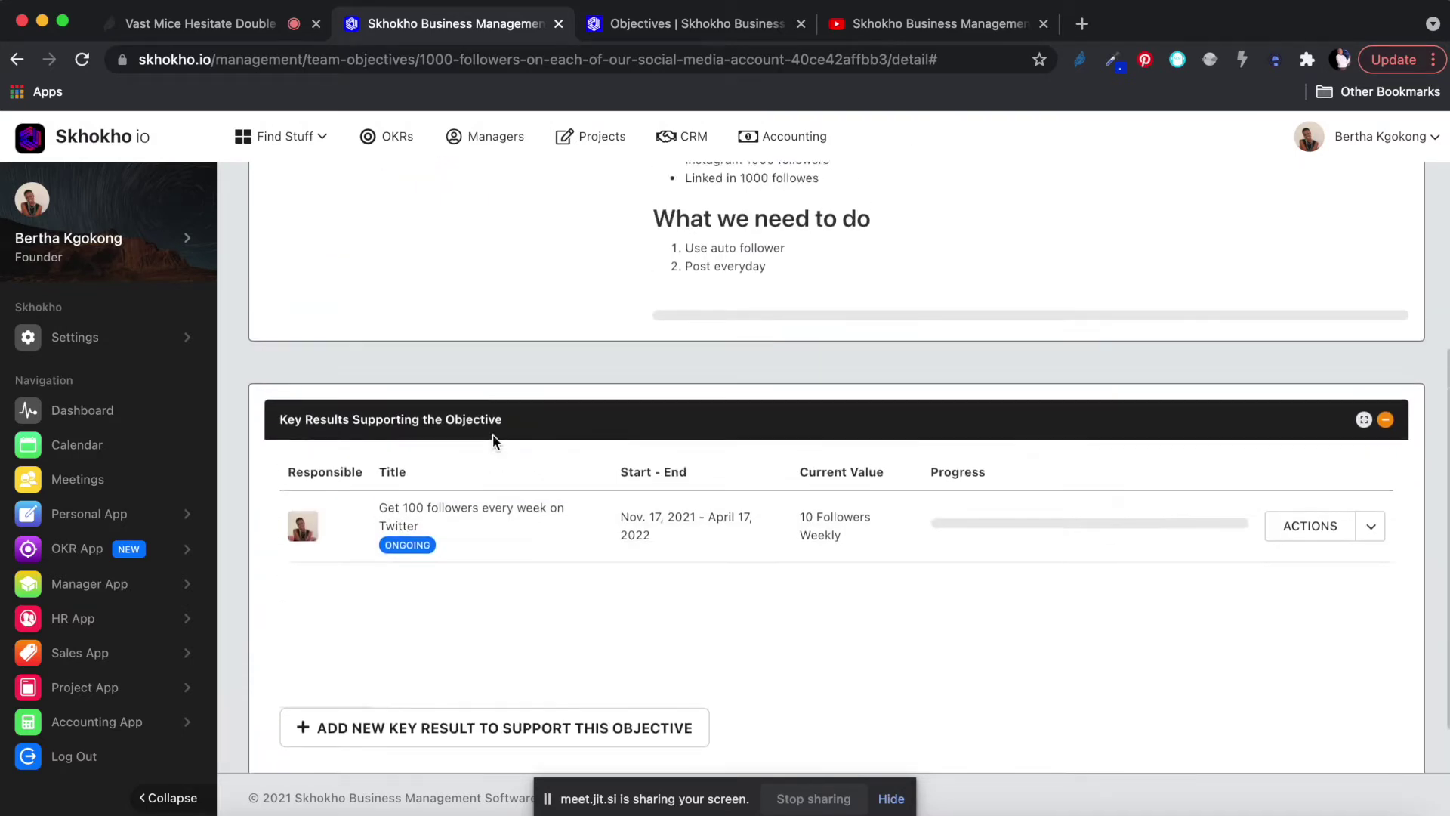
scroll(493, 436, up, 1)
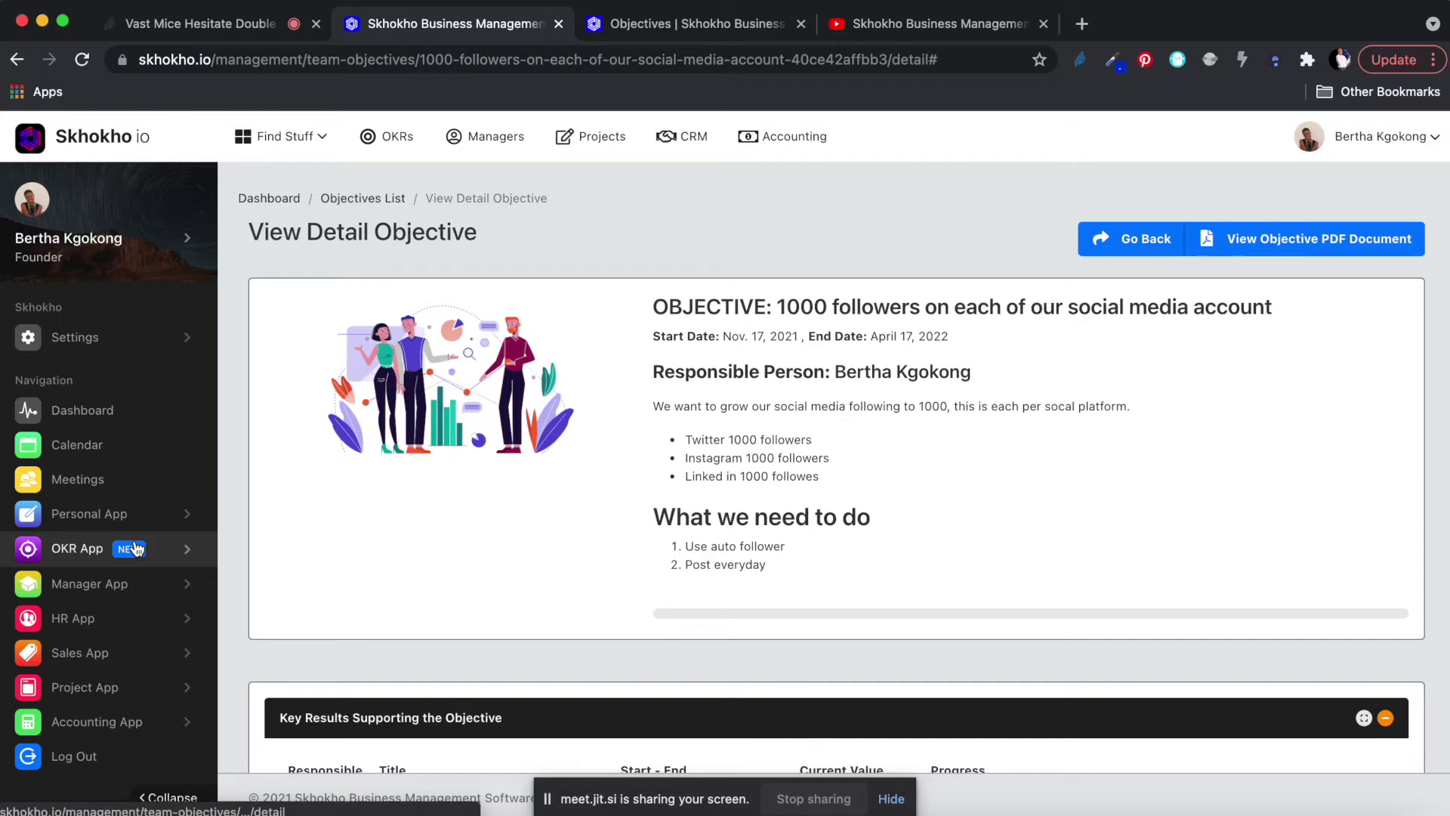
Open the Objectives List under OKR App and show the 1000-followers objective's actions.
click(78, 553)
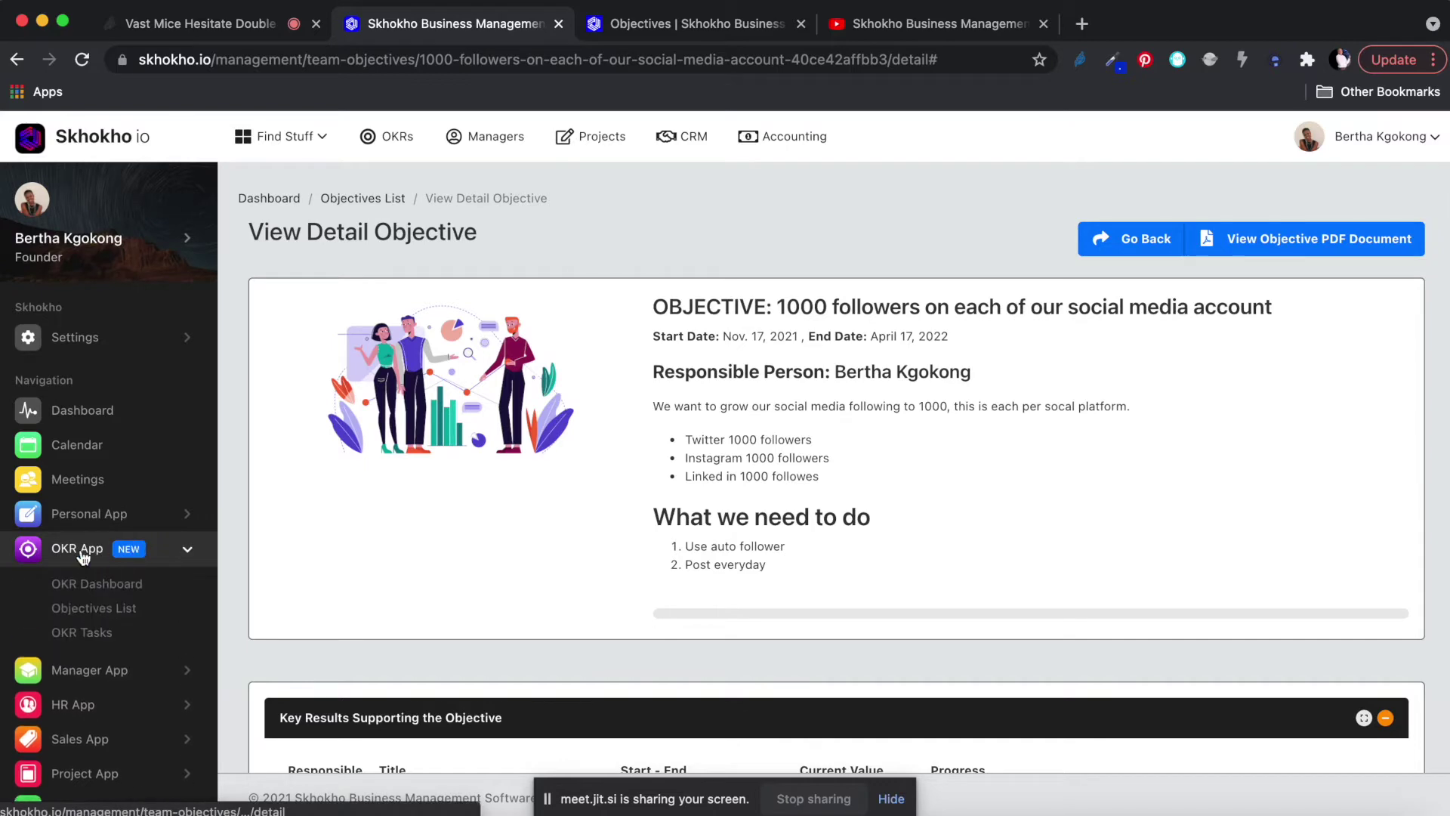
click(80, 610)
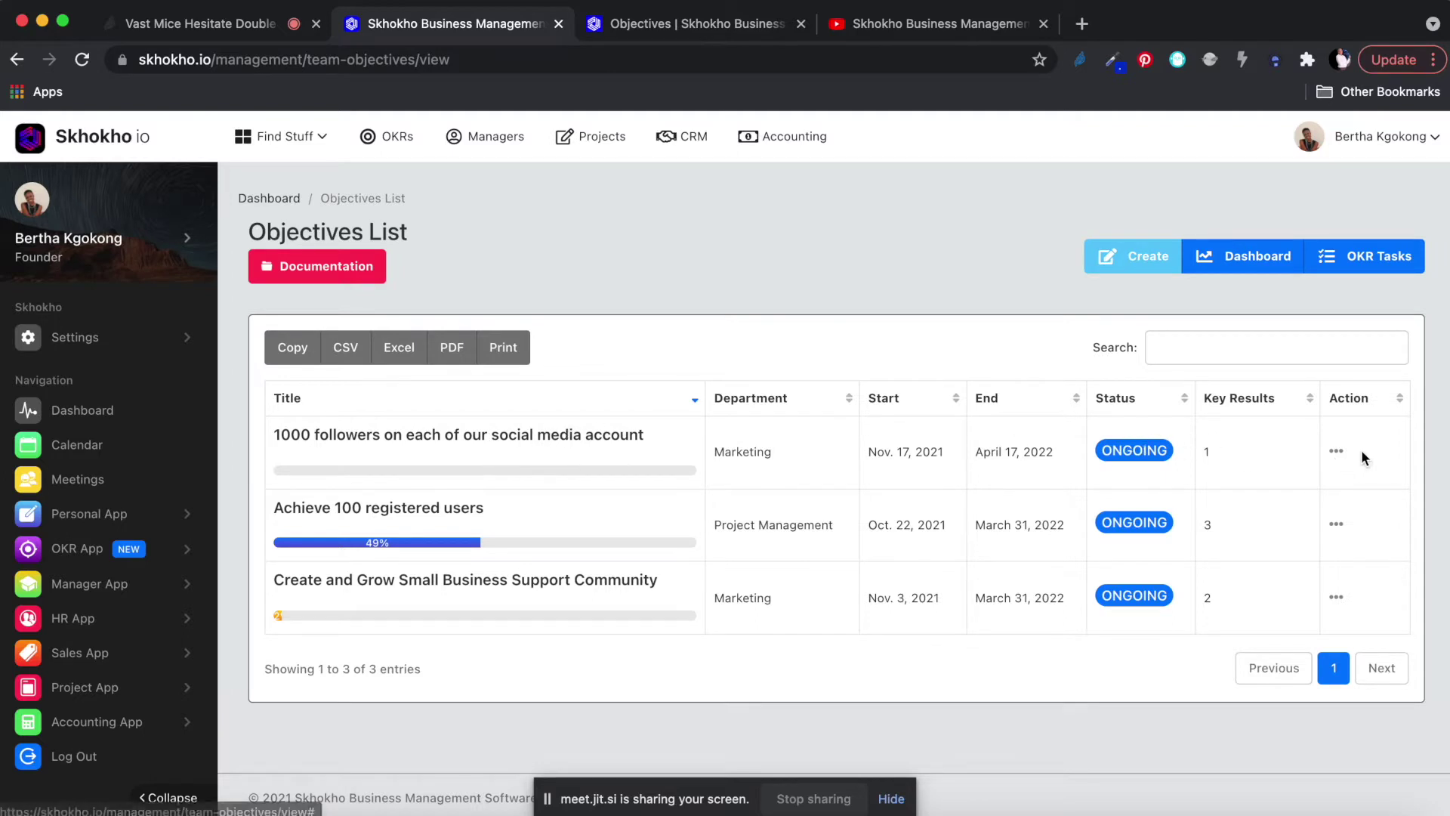
click(1336, 454)
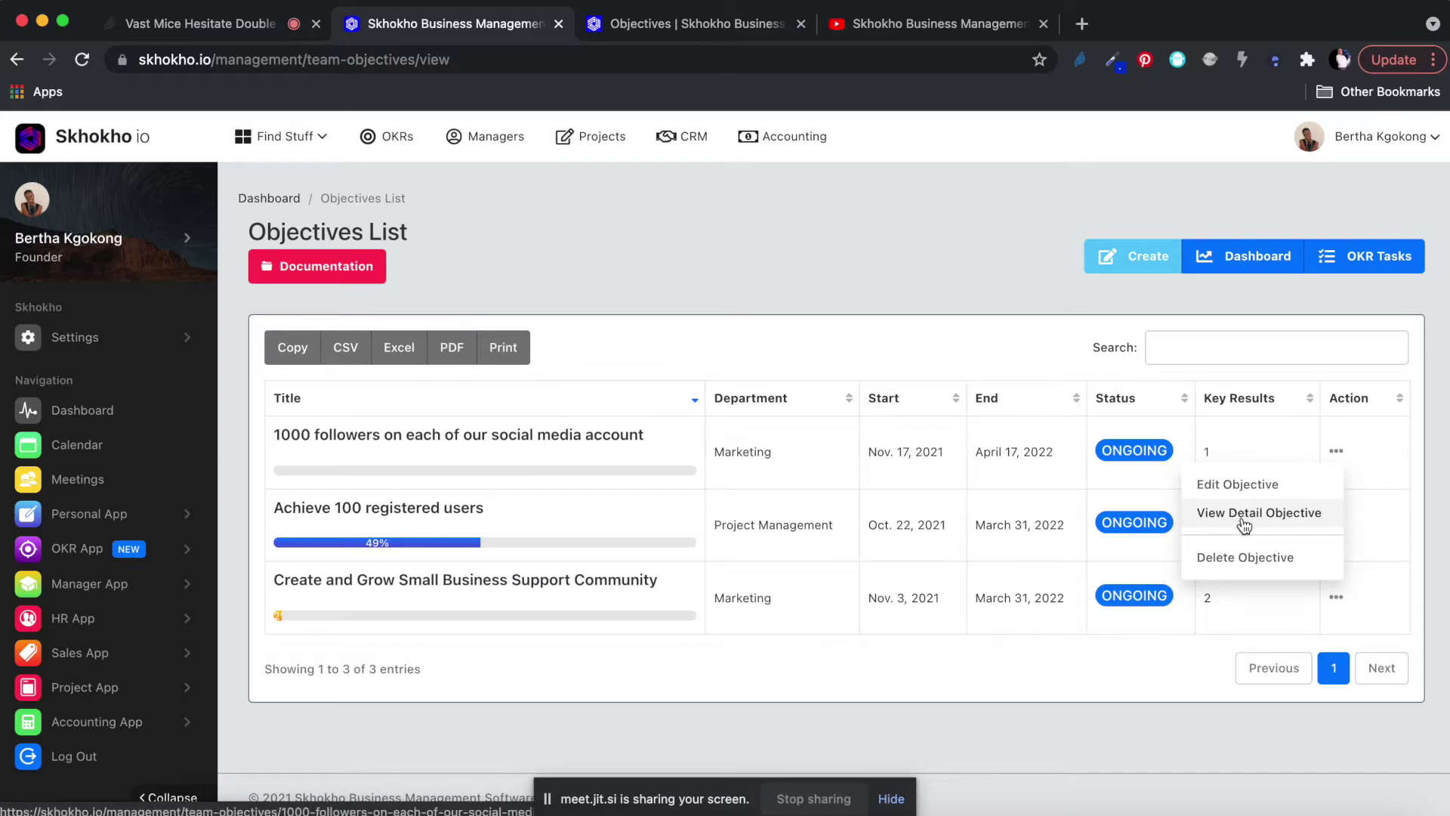
Open the objective's detail view and highlight its heading, start date and responsible person.
click(1244, 514)
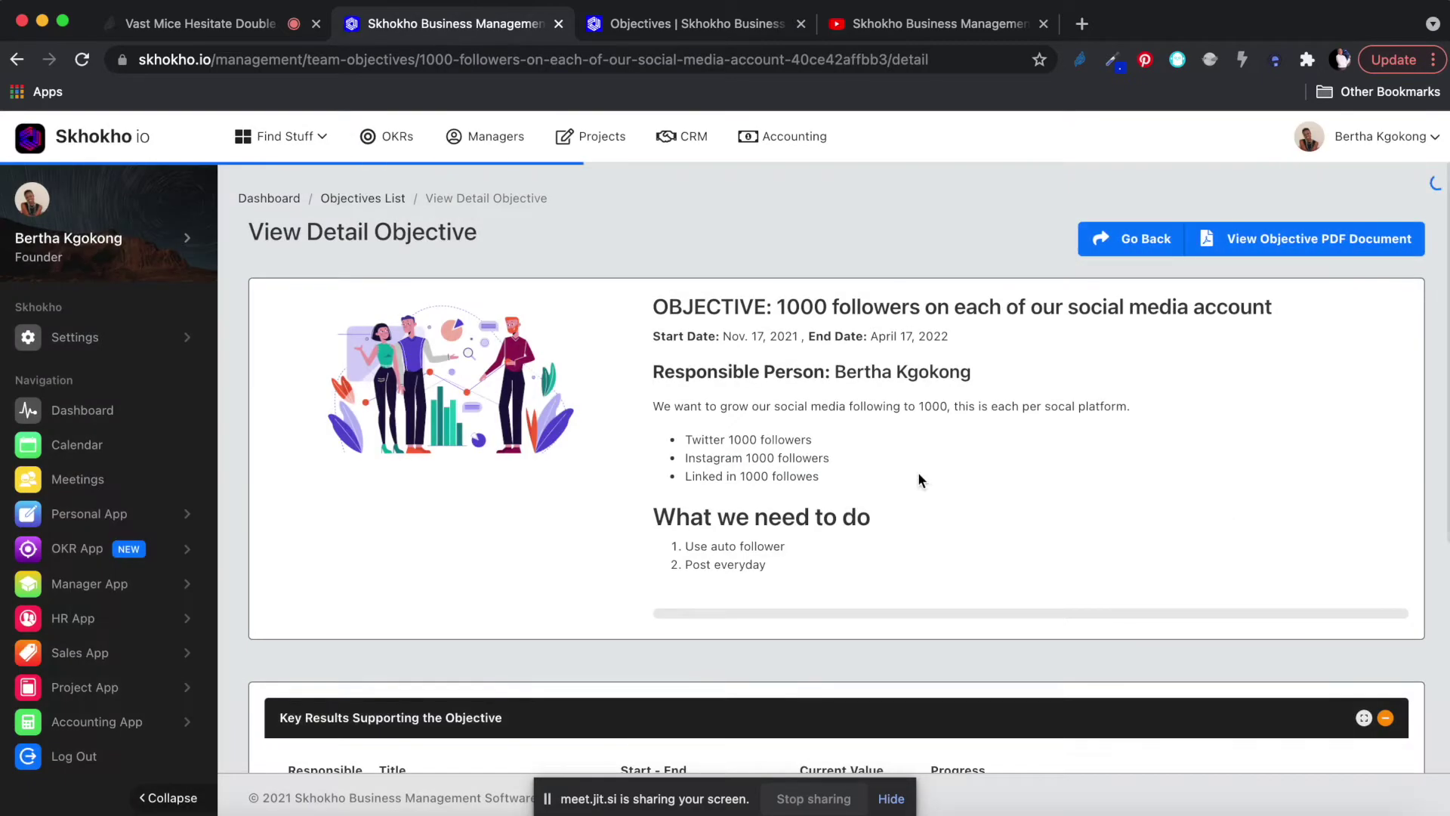
scroll(858, 521, down, 1)
scroll(858, 515, down, 5)
scroll(858, 515, up, 6)
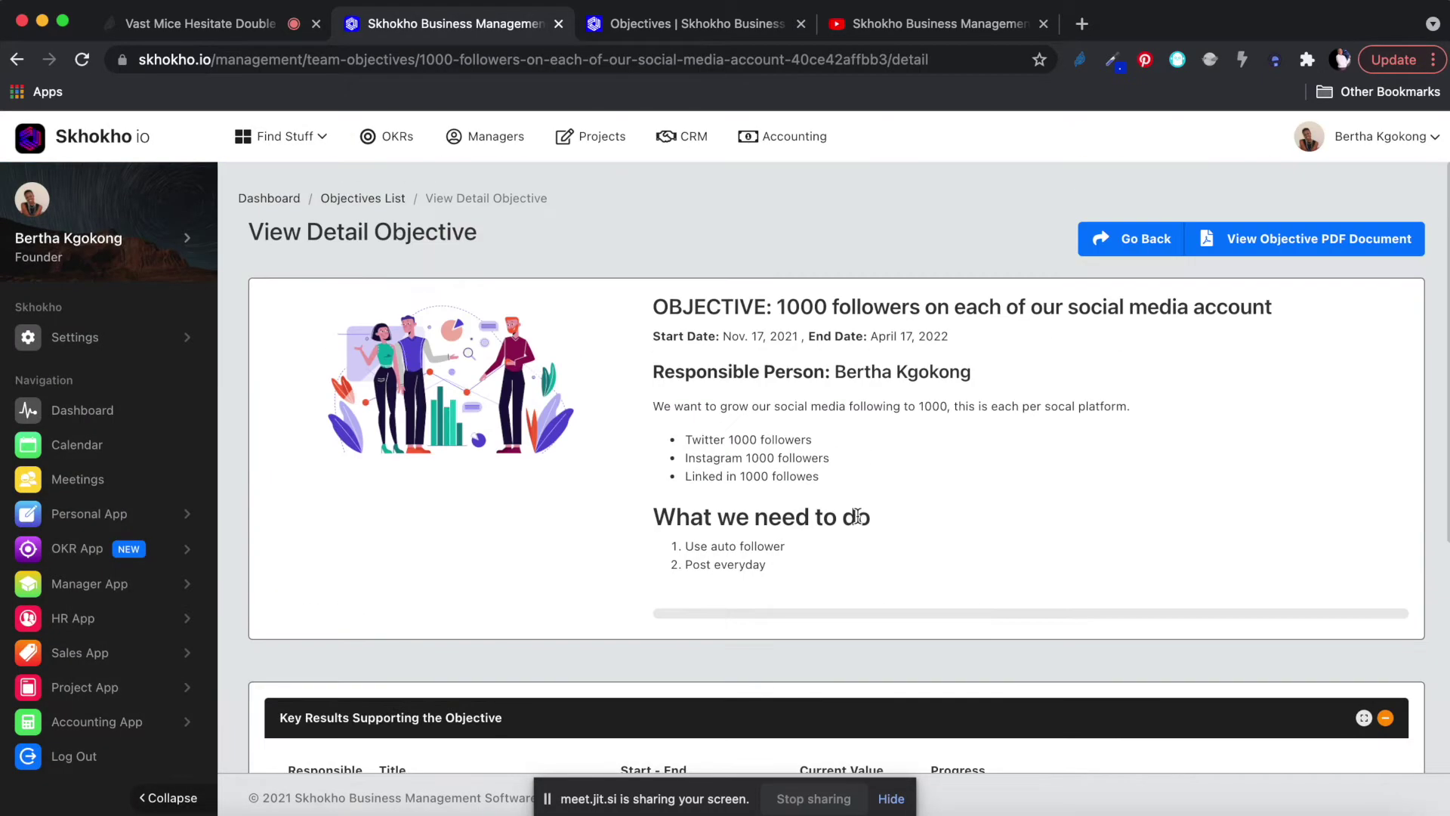
drag(653, 308, 1352, 309)
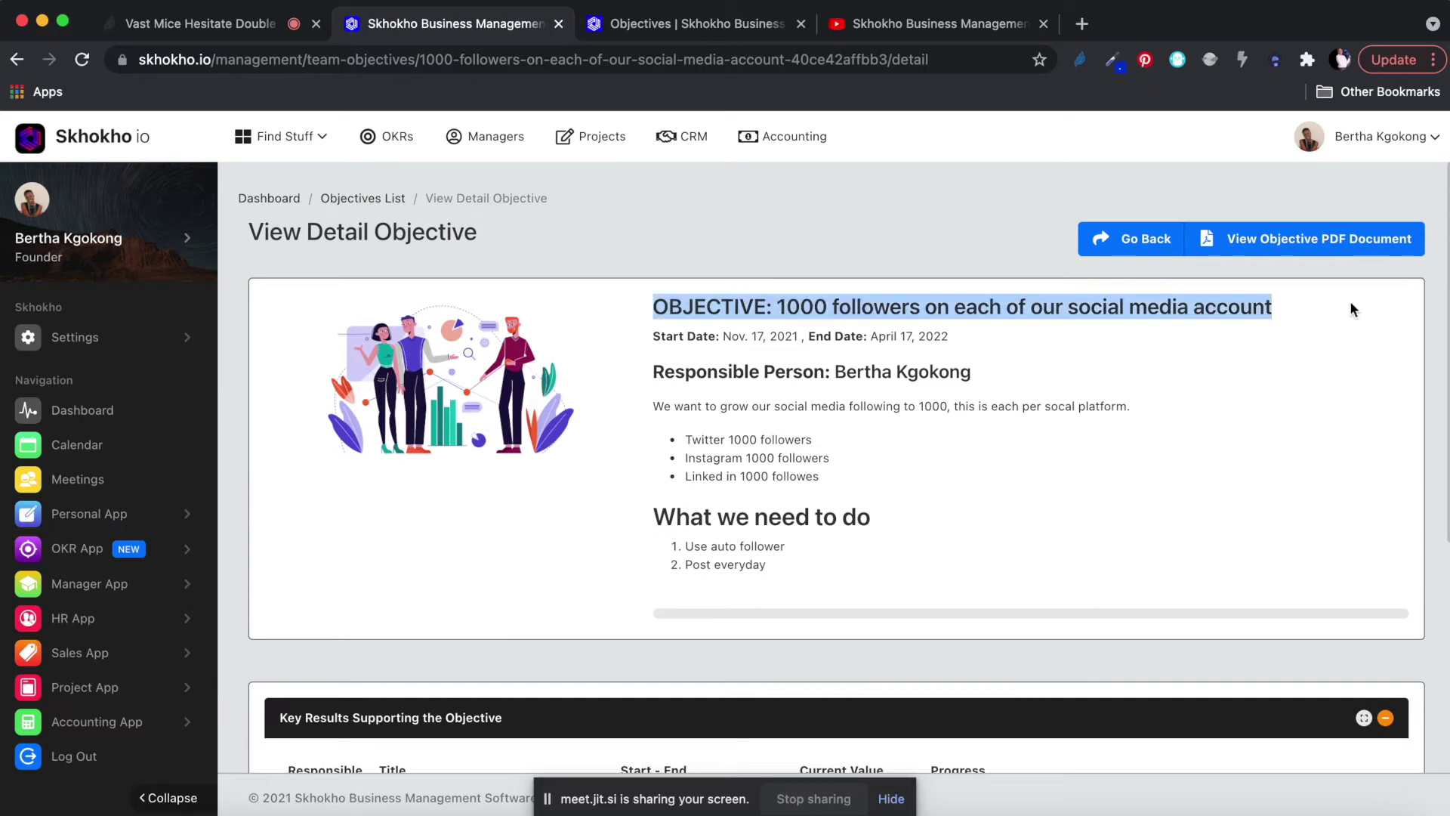
click(951, 344)
drag(732, 337, 960, 341)
scroll(900, 479, down, 1)
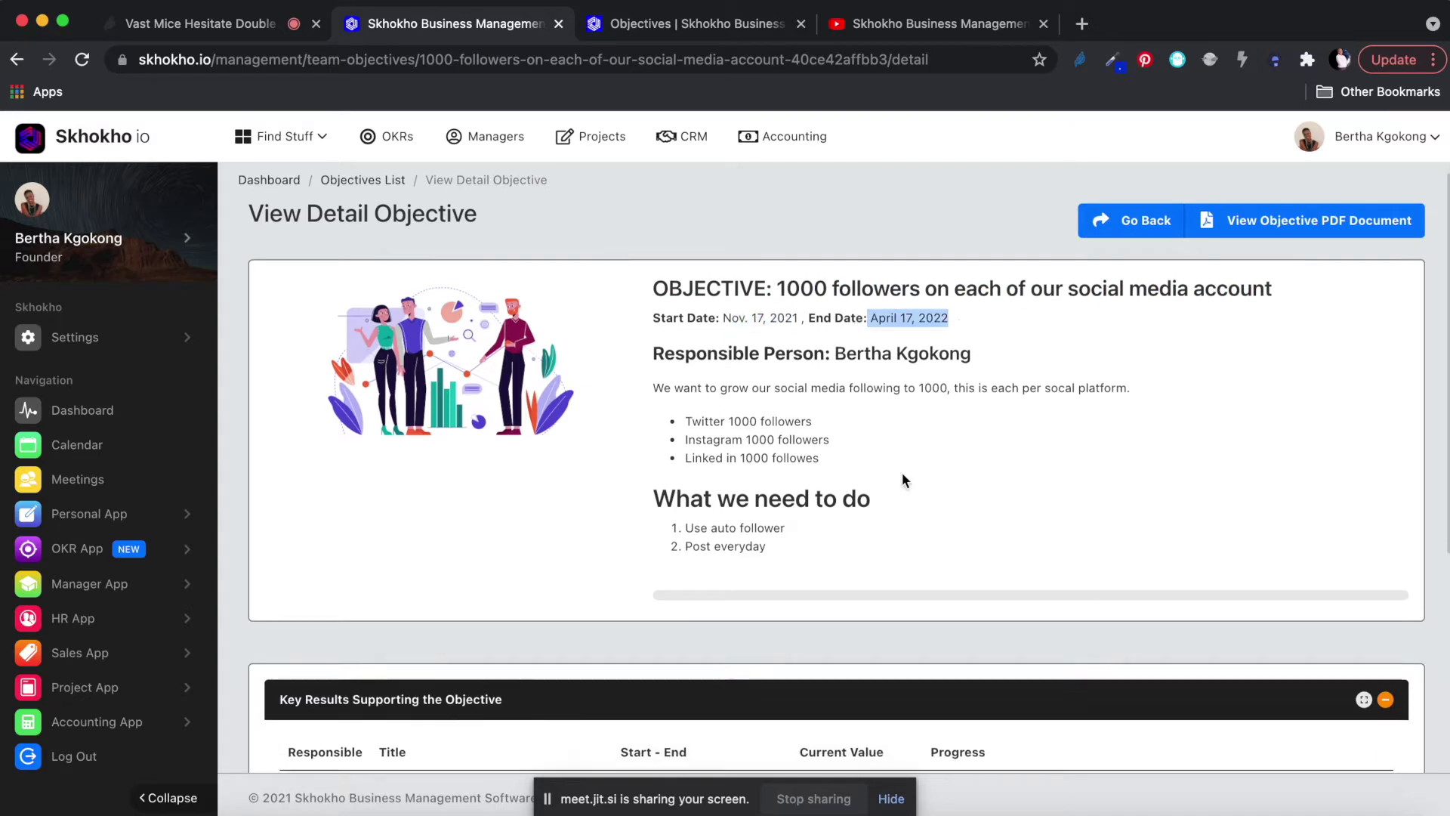
drag(831, 303, 997, 308)
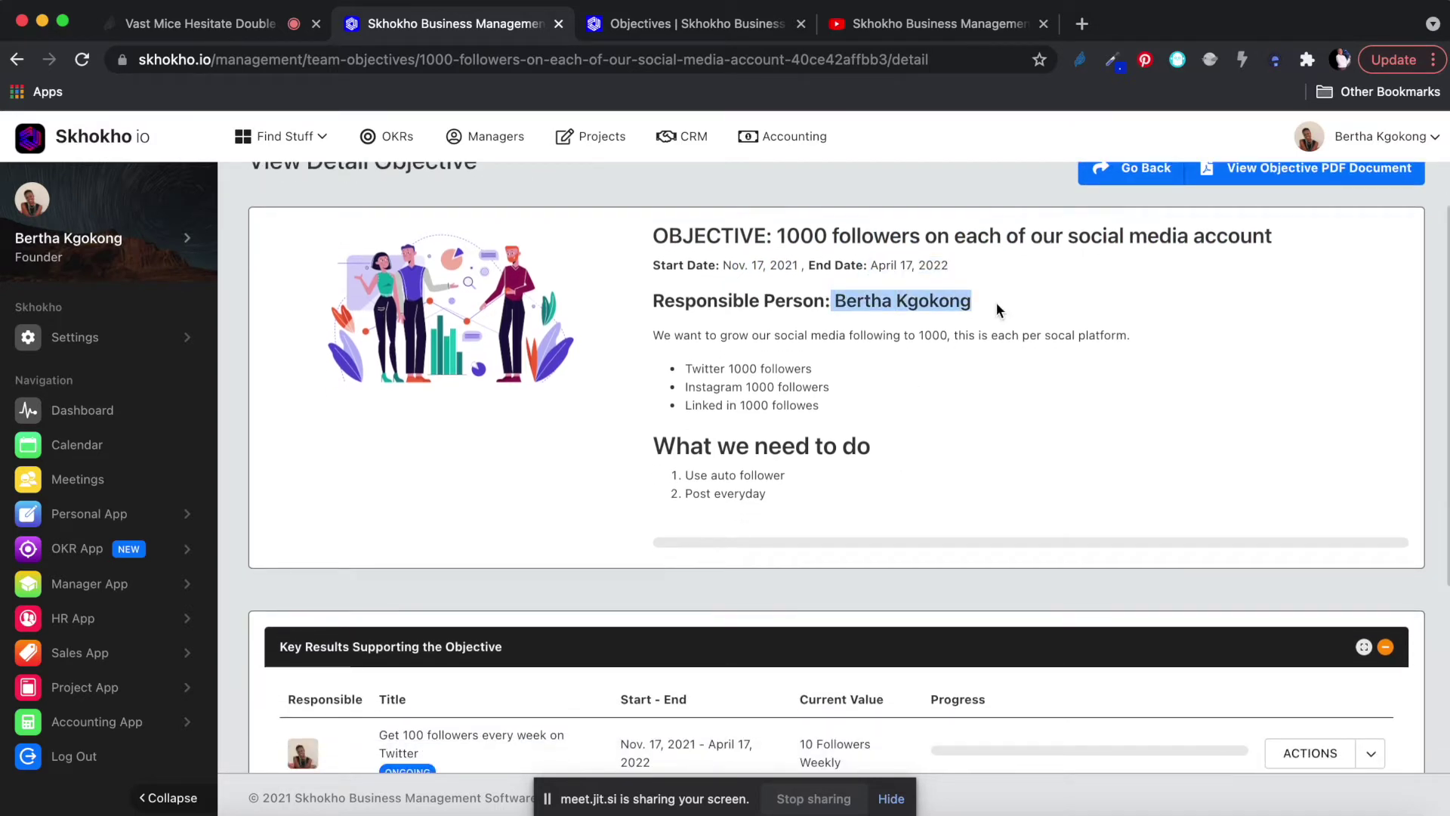
Highlight the Twitter, Instagram and LinkedIn follower targets and scroll to the Key Results table.
scroll(995, 302, down, 1)
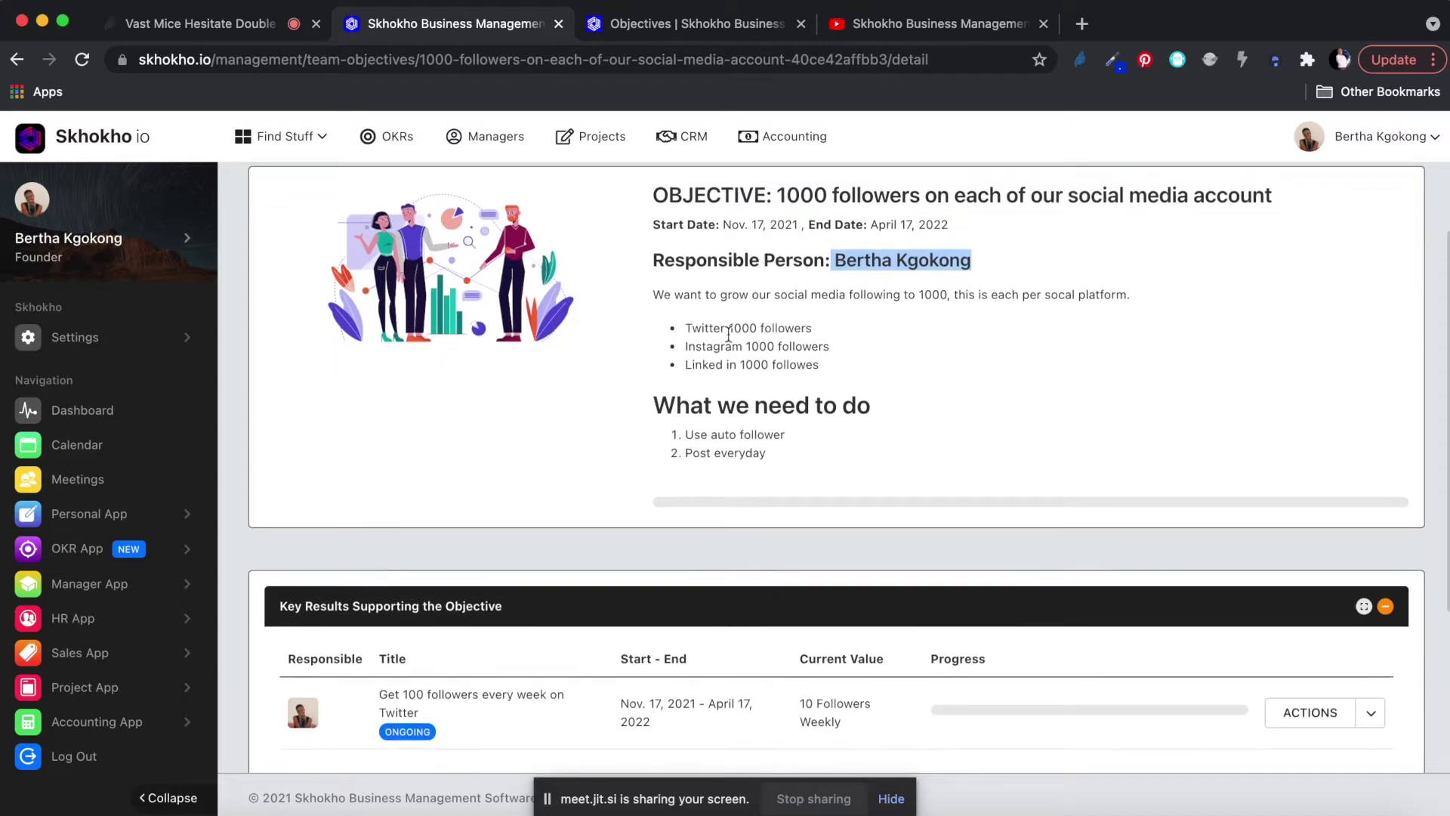
scroll(736, 340, down, 1)
click(686, 296)
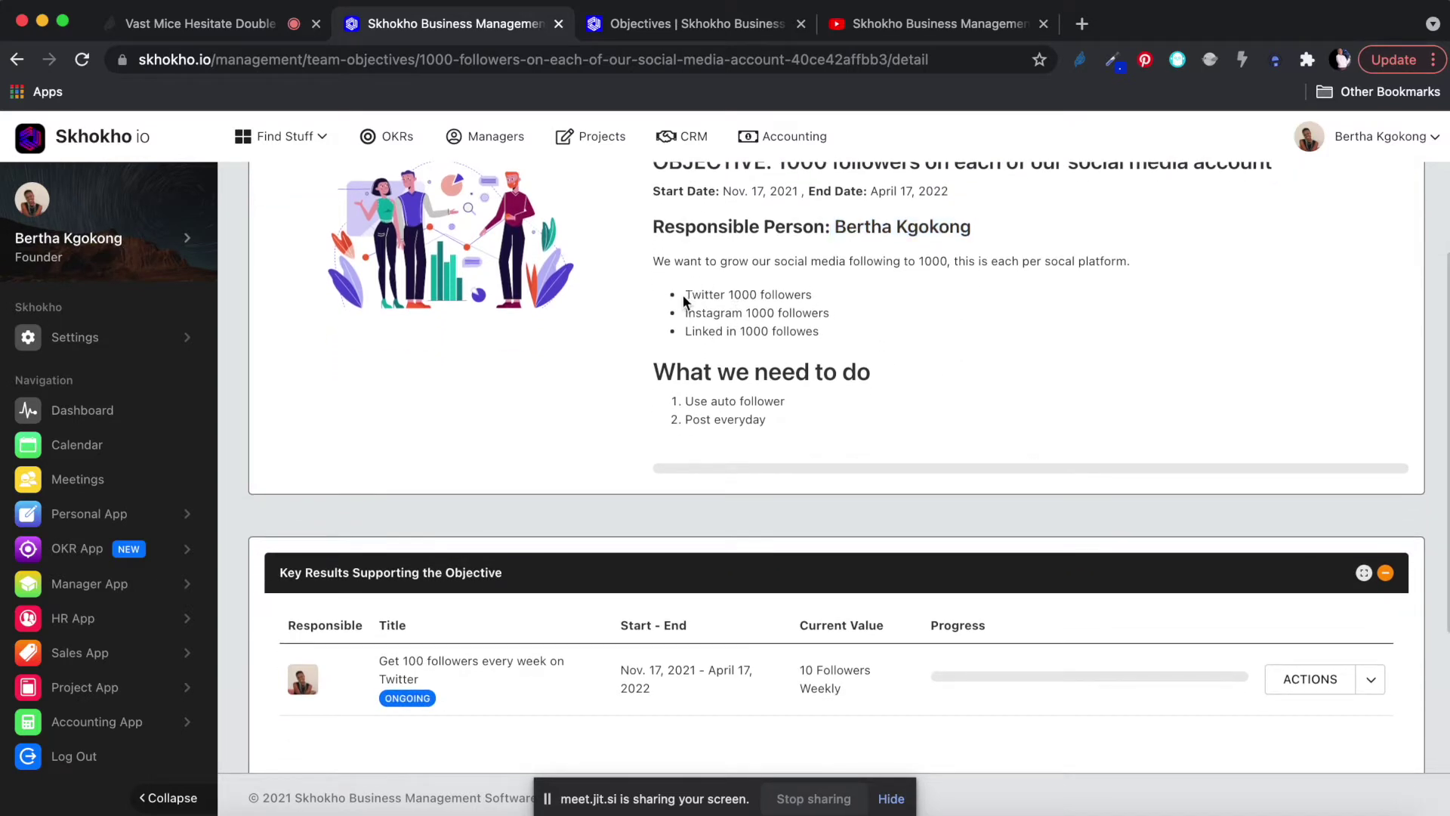
drag(686, 296, 817, 301)
drag(686, 314, 832, 315)
drag(684, 337, 804, 338)
scroll(771, 421, down, 2)
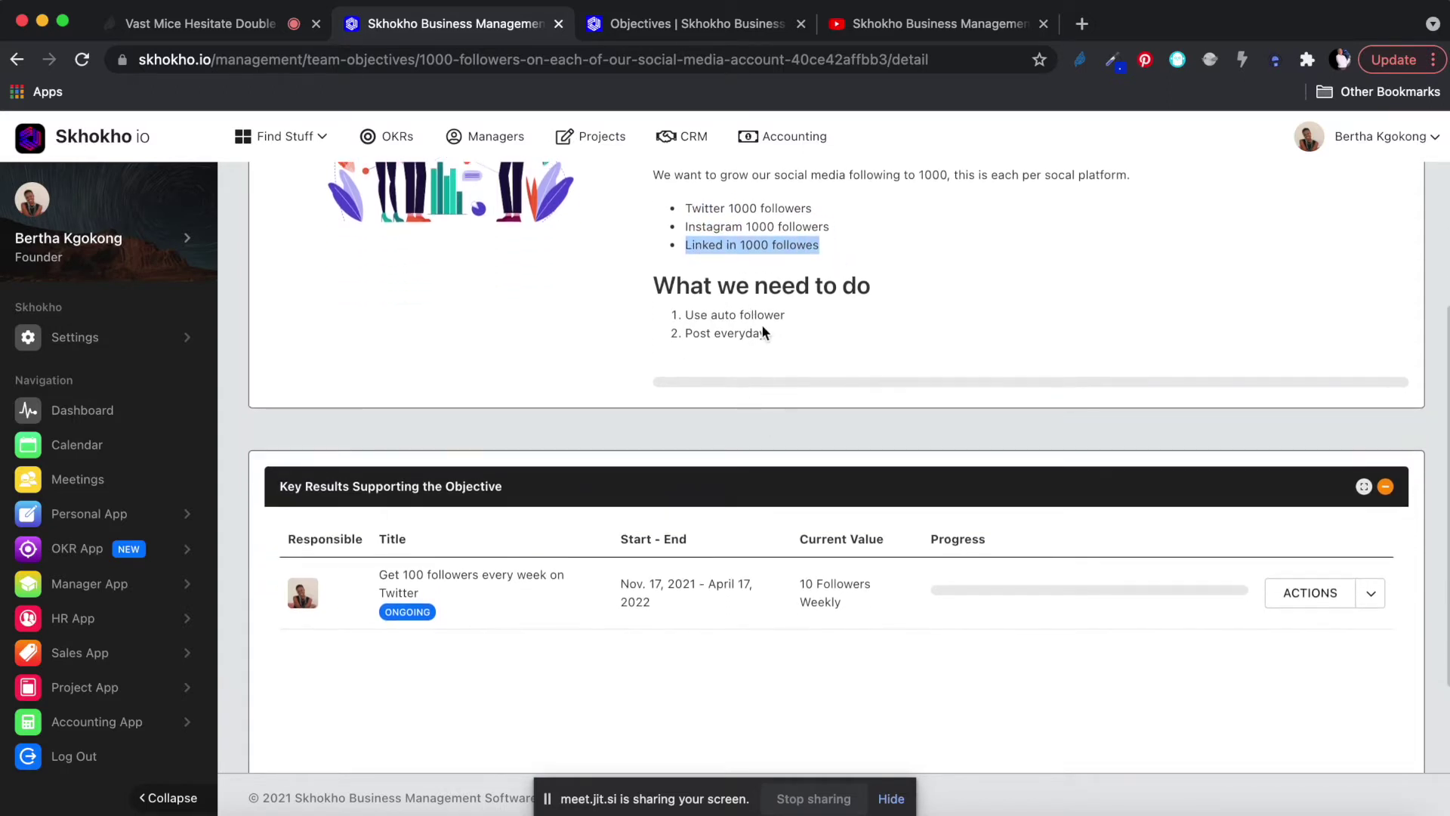
scroll(833, 263, up, 3)
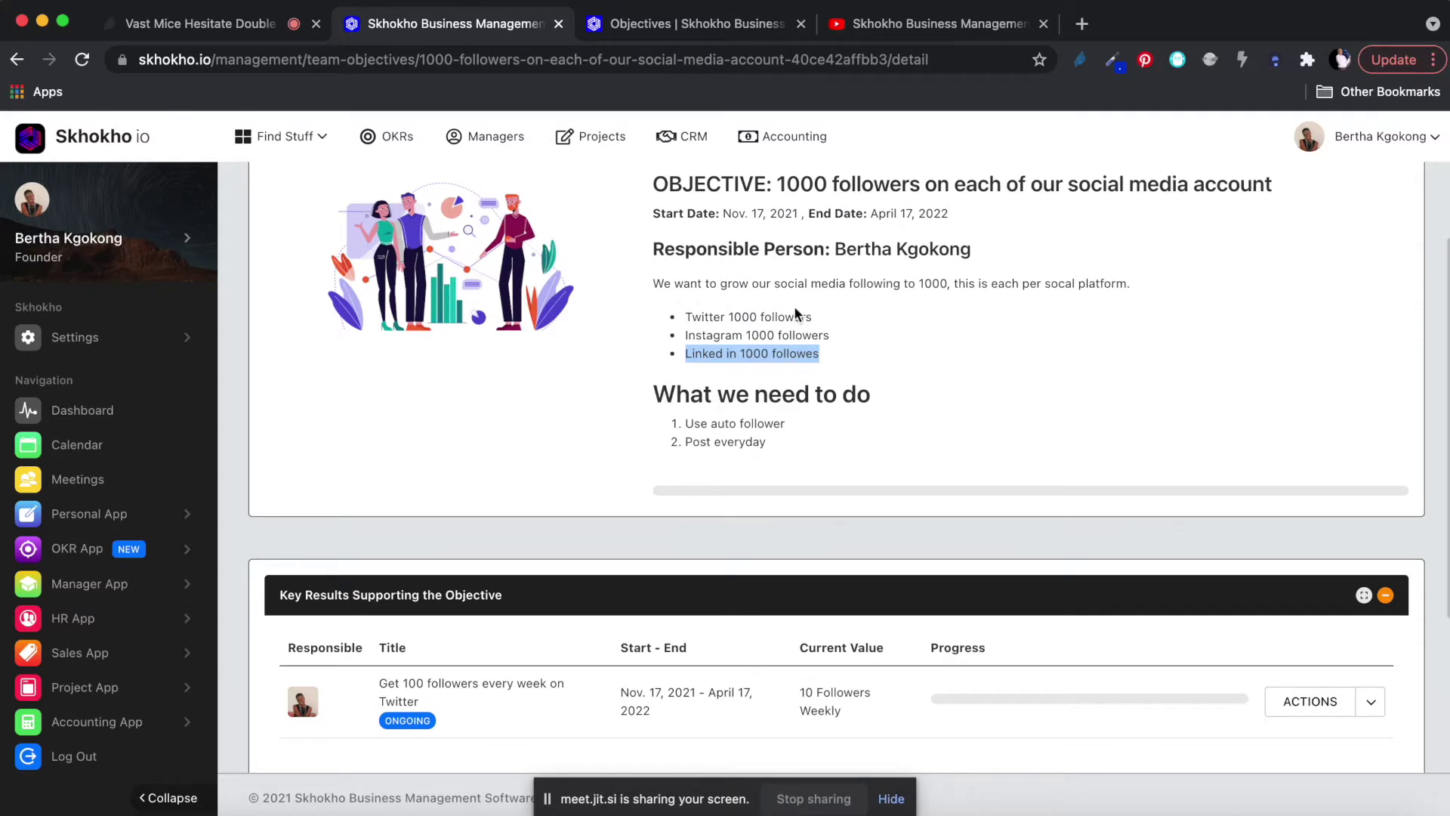
scroll(784, 439, down, 5)
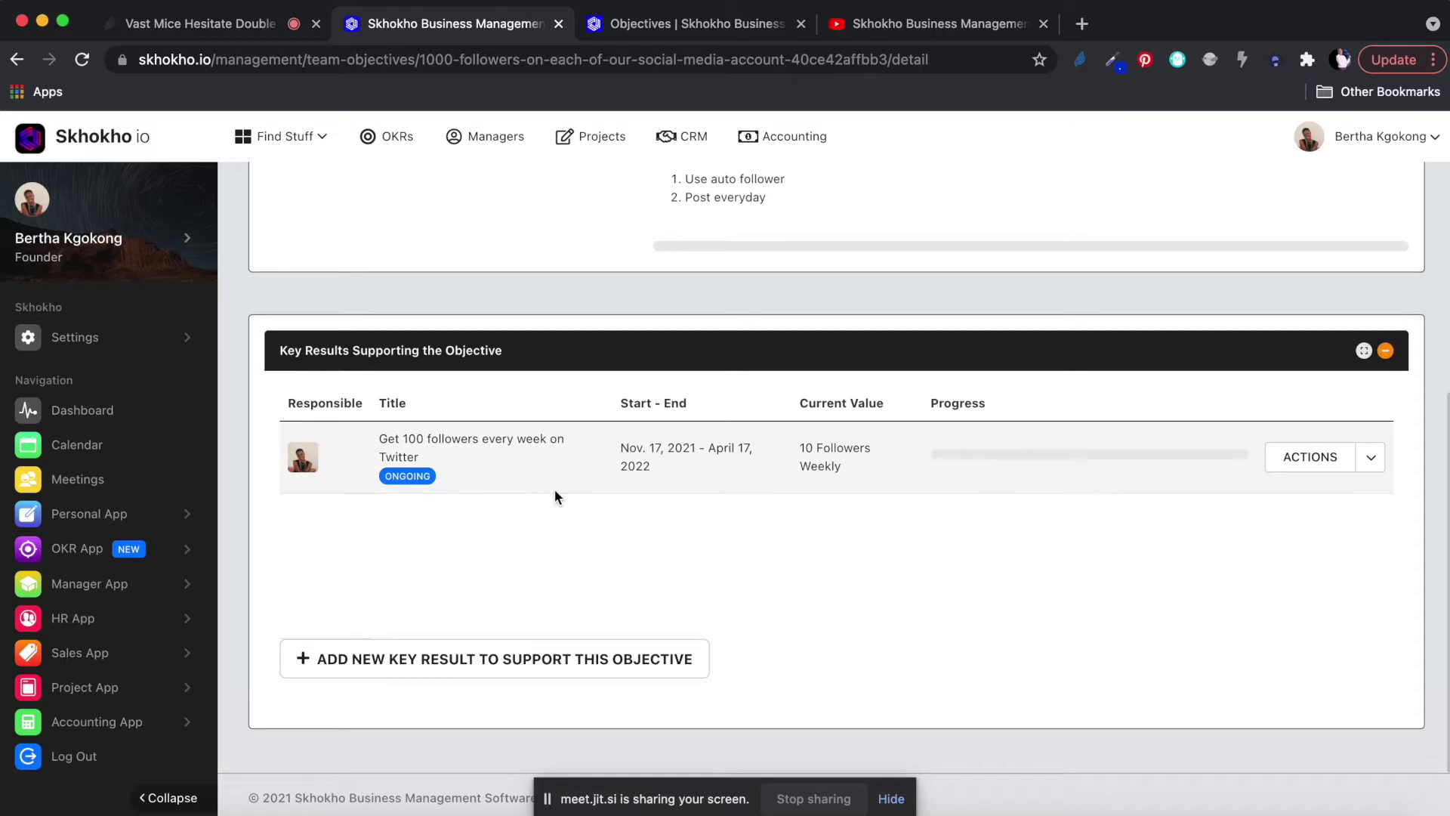
scroll(524, 483, up, 1)
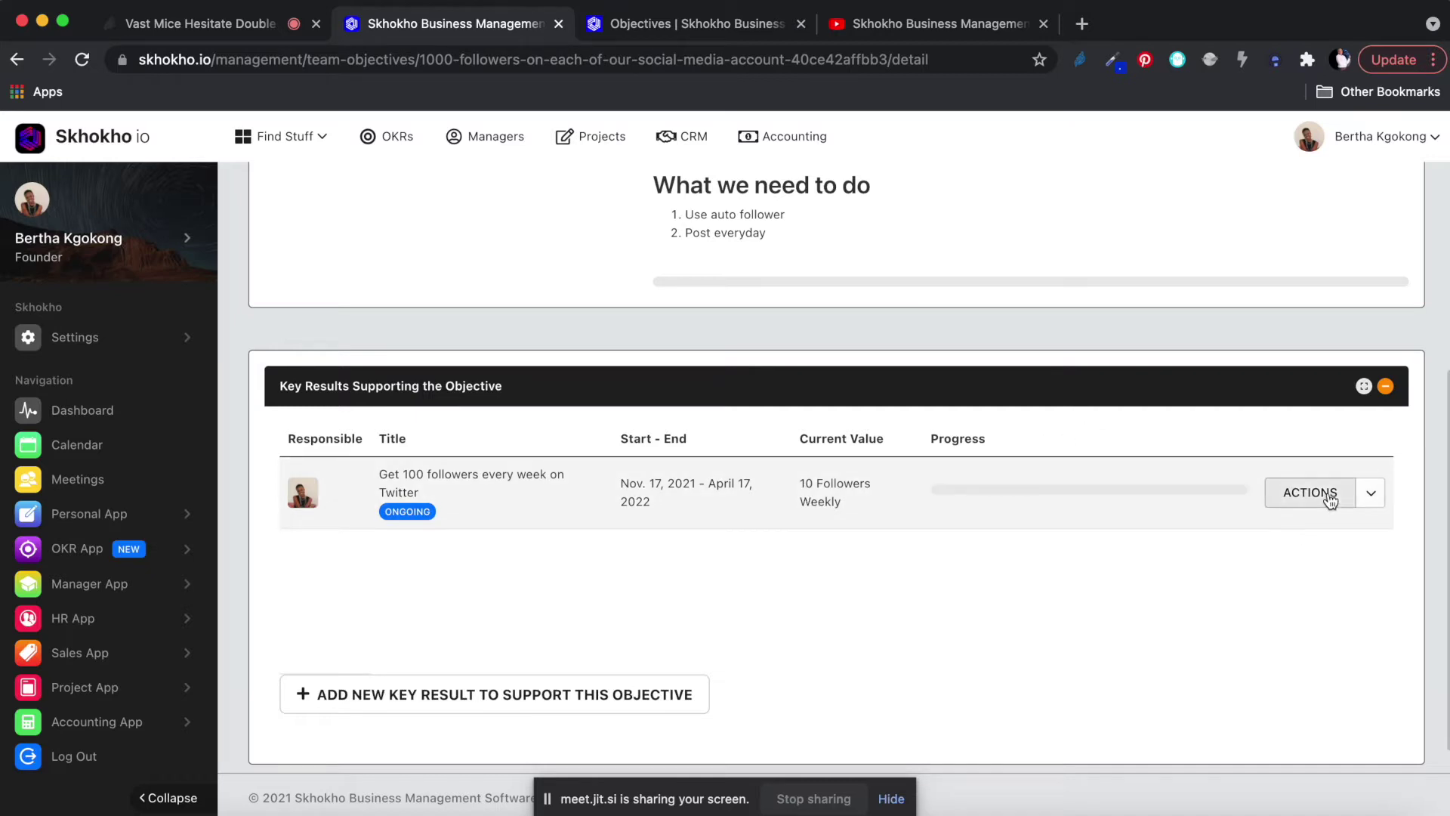
Open the Twitter key result's measure page and check its status chart showing 10 followers on 17 November 2021.
click(1374, 497)
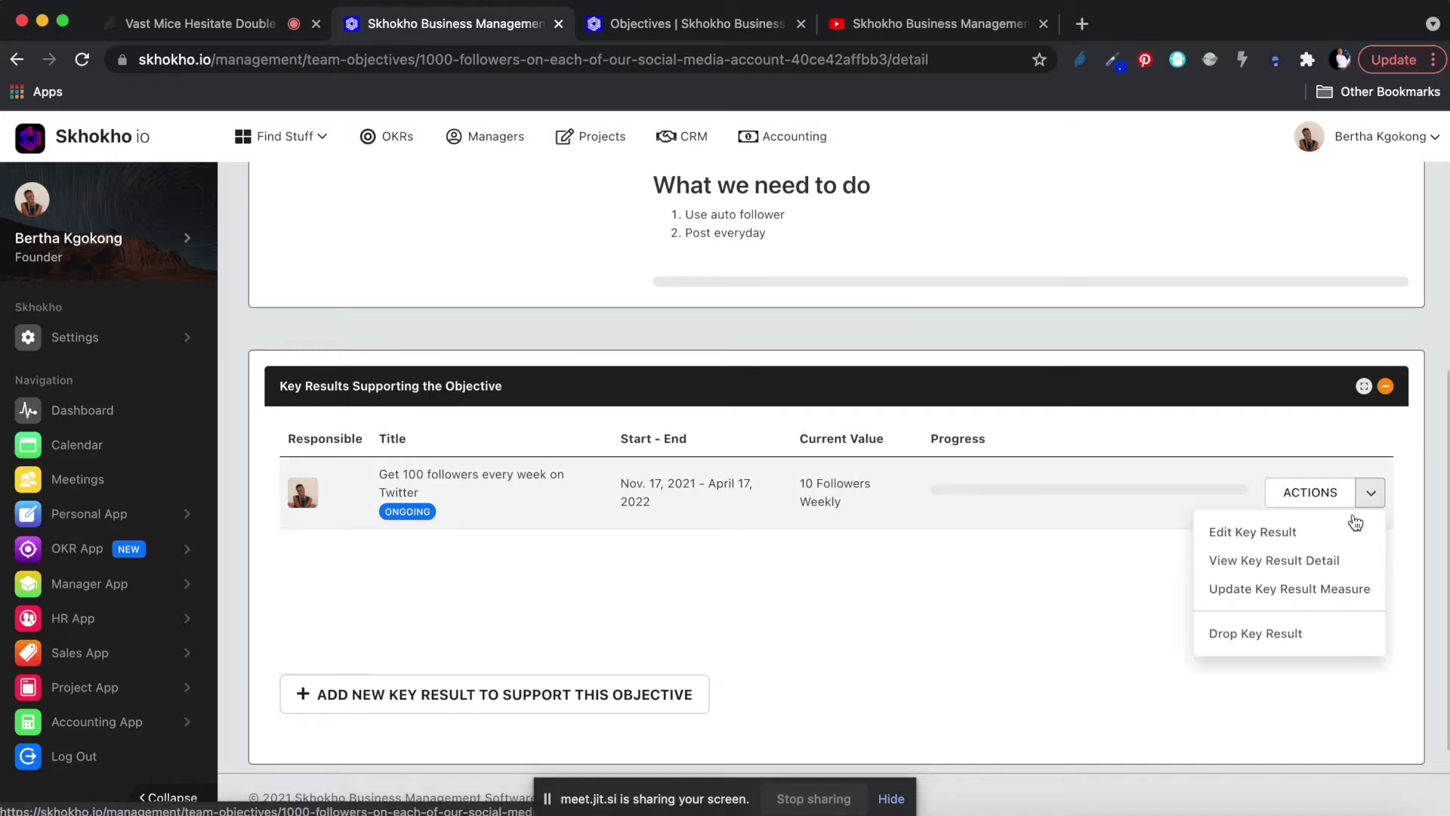
click(1261, 591)
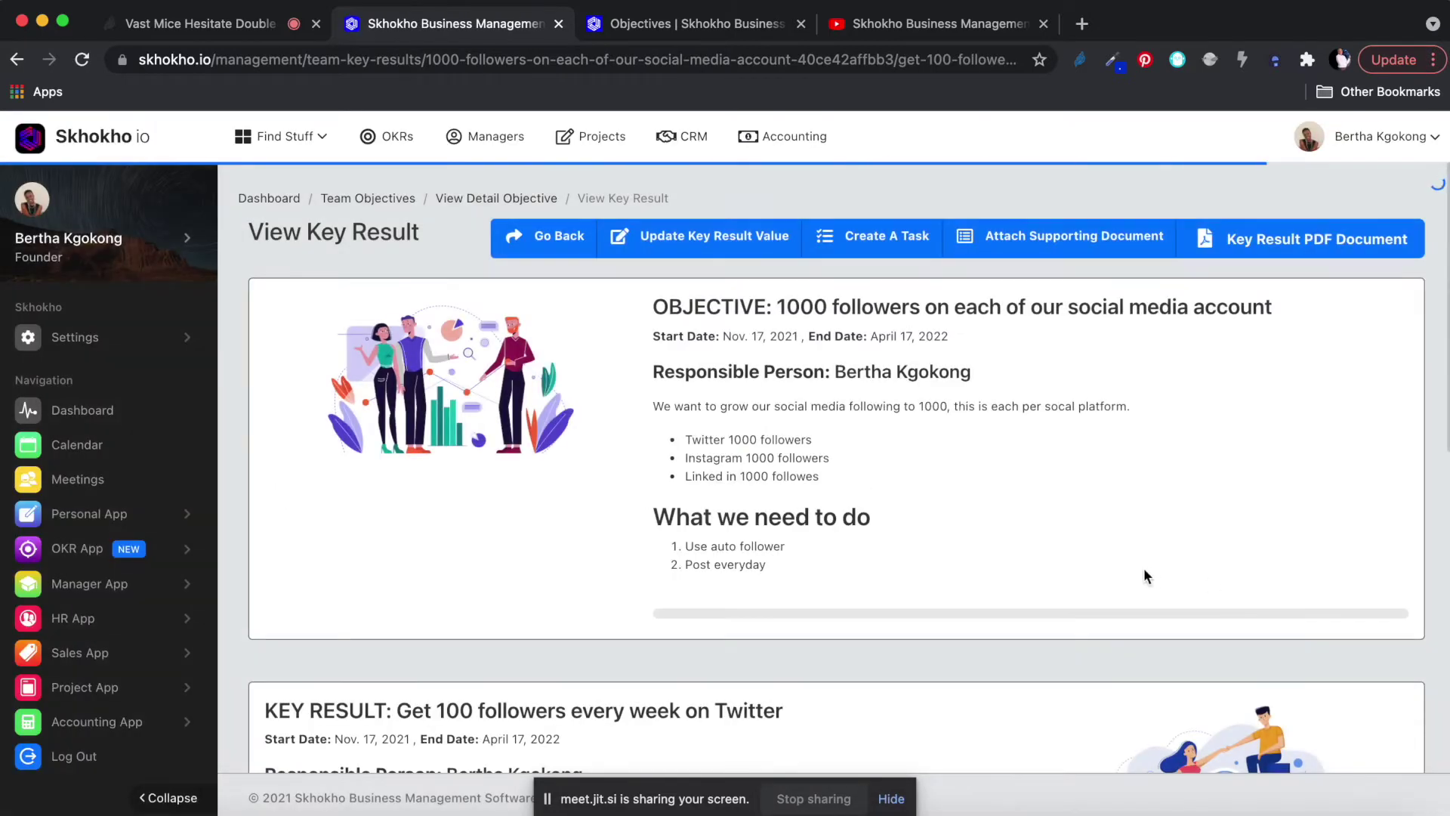
scroll(1041, 567, down, 9)
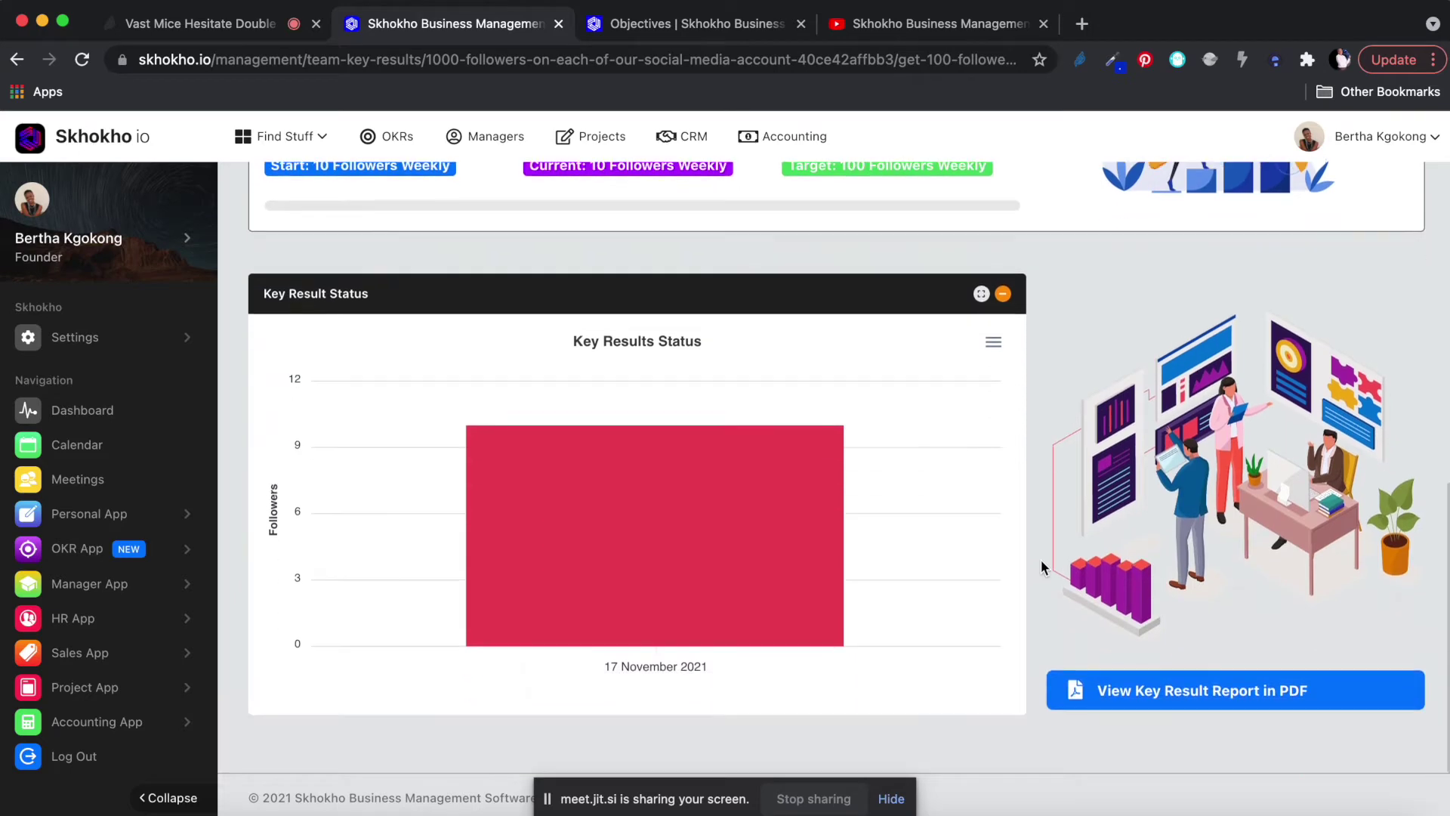
mouse_move(731, 550)
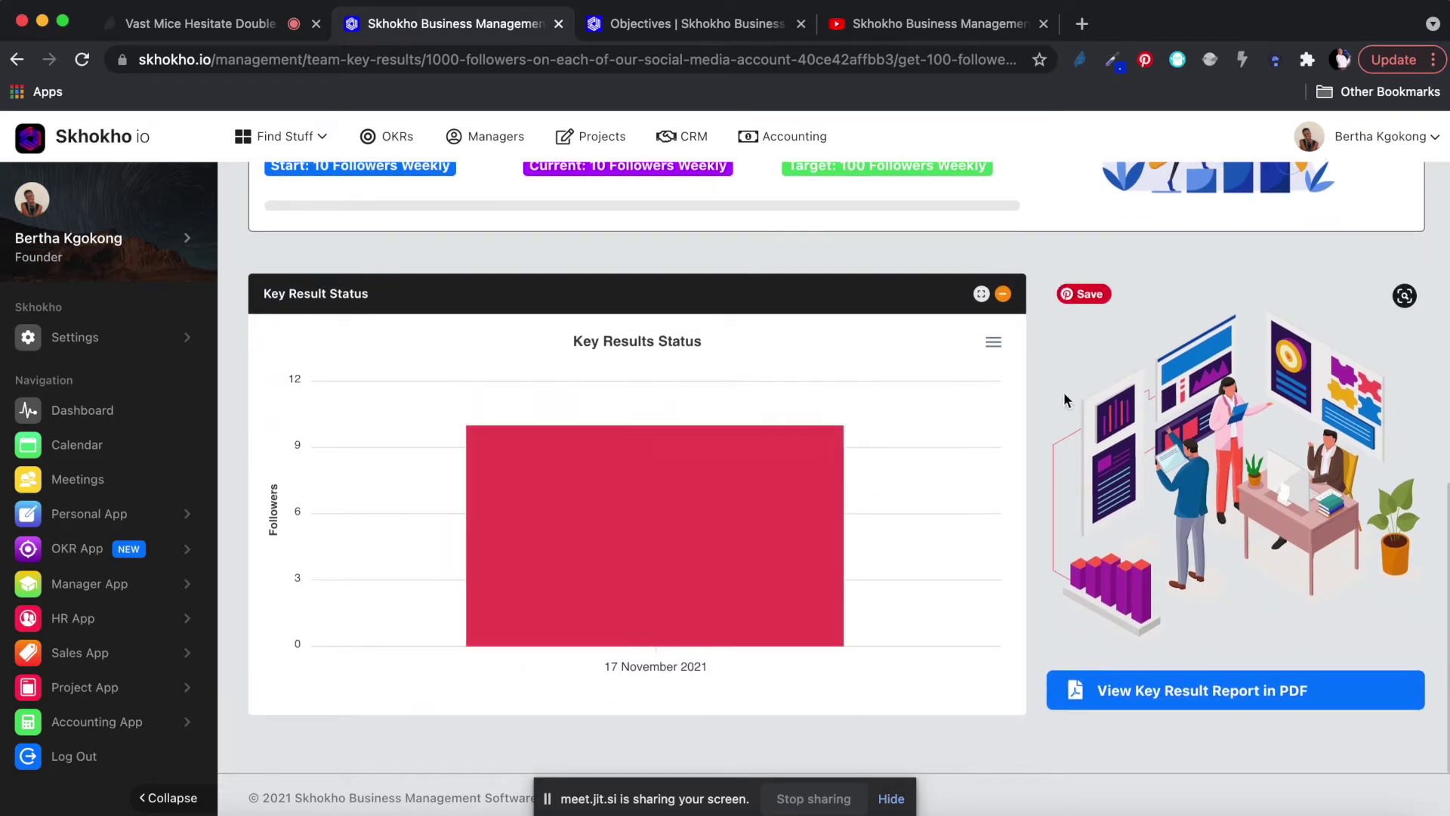
scroll(1112, 387, up, 5)
scroll(1114, 393, up, 4)
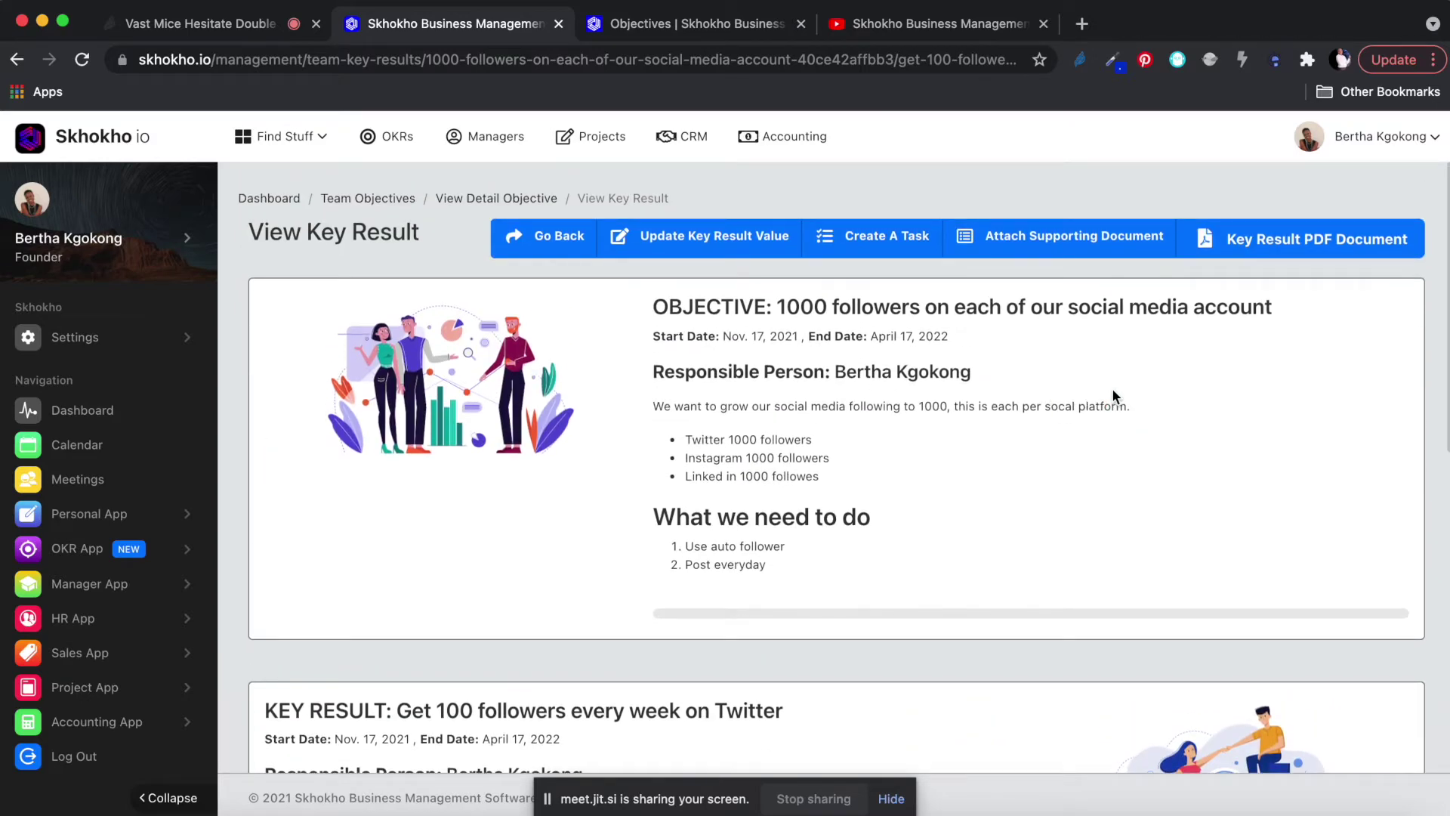
scroll(1112, 388, down, 9)
mouse_move(642, 464)
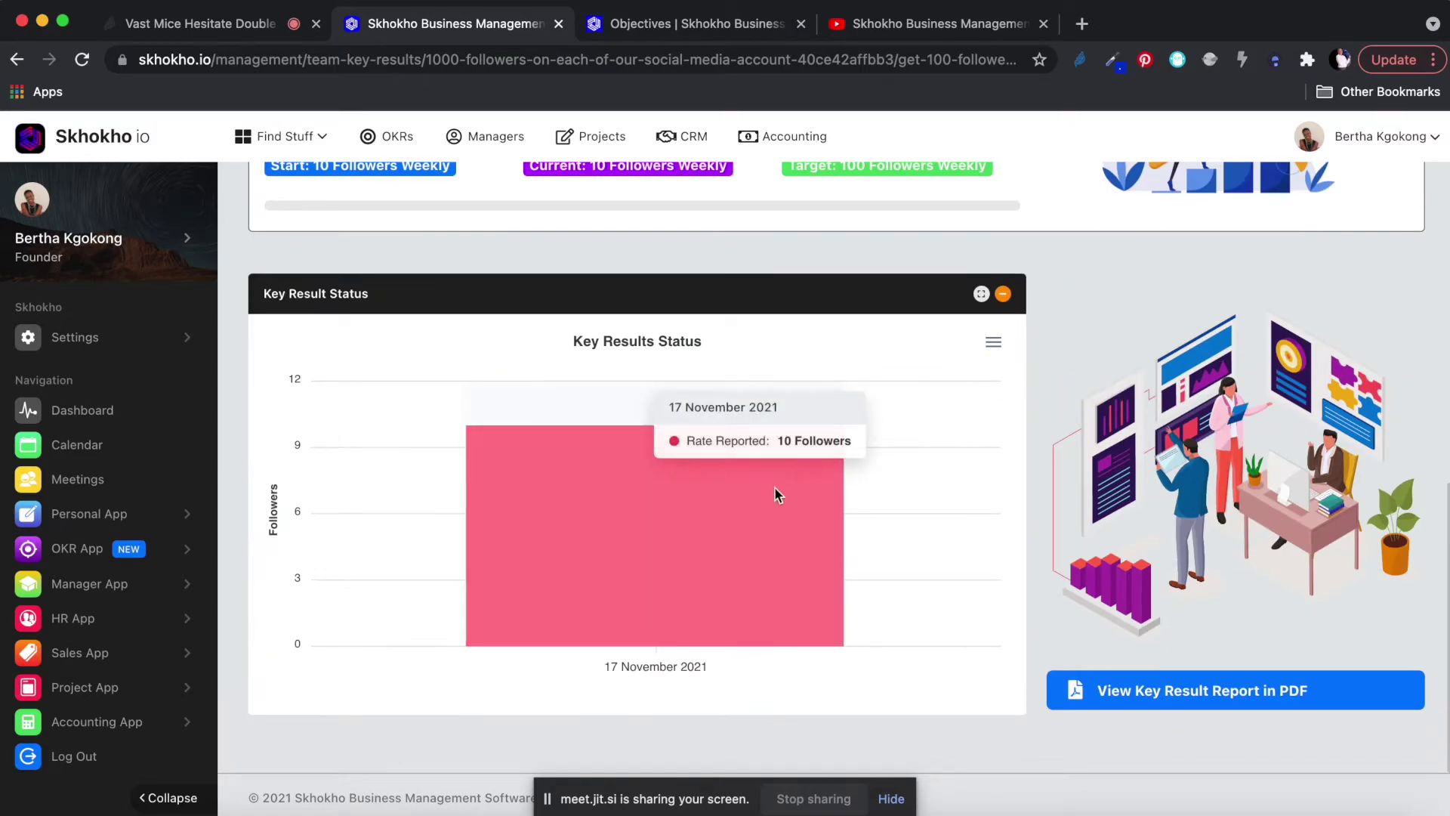
scroll(778, 491, up, 9)
scroll(777, 488, down, 2)
scroll(778, 491, up, 3)
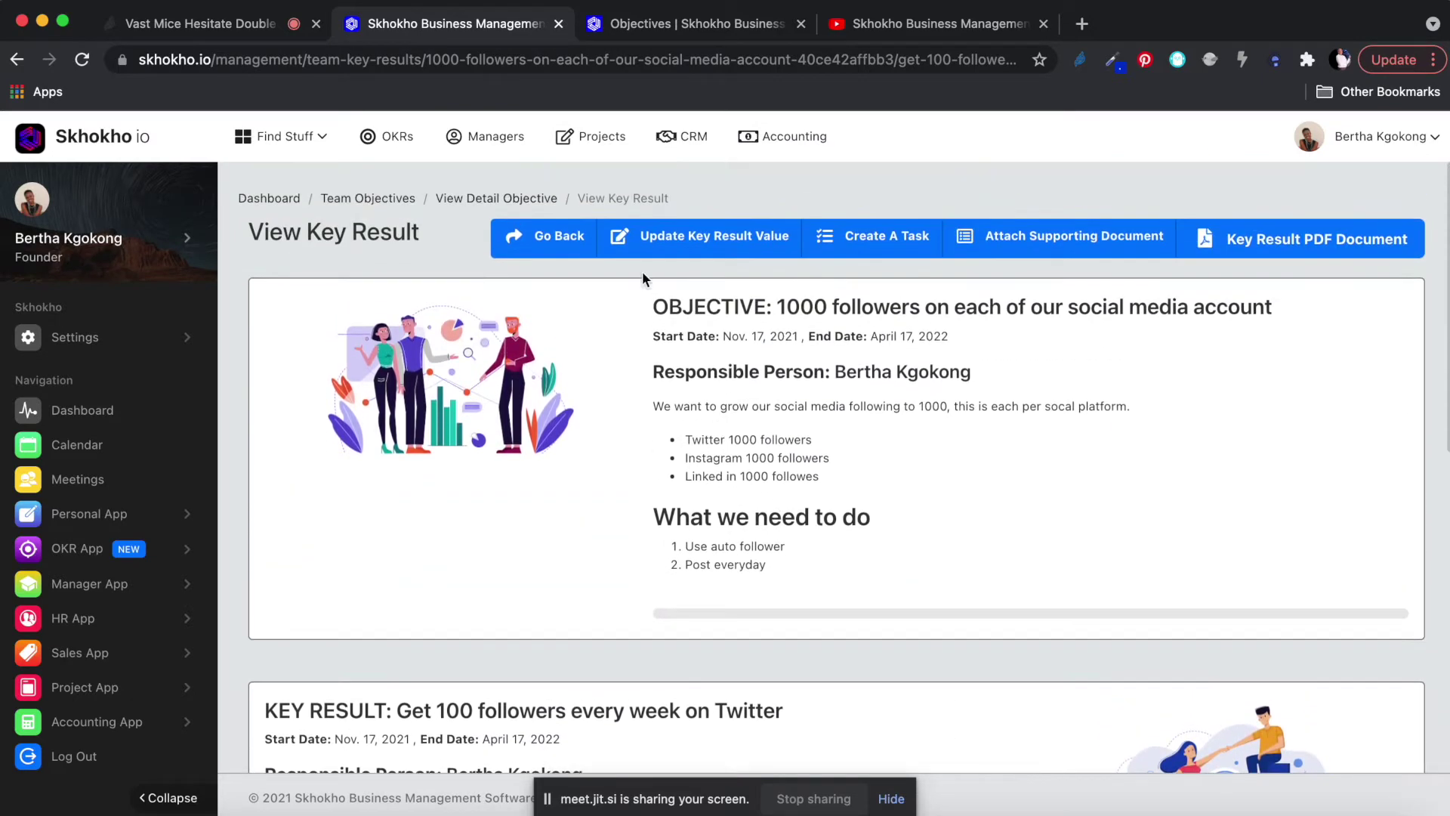
Update the Twitter key result value to 12 with comment 'We had a good week', confirming success.
click(716, 238)
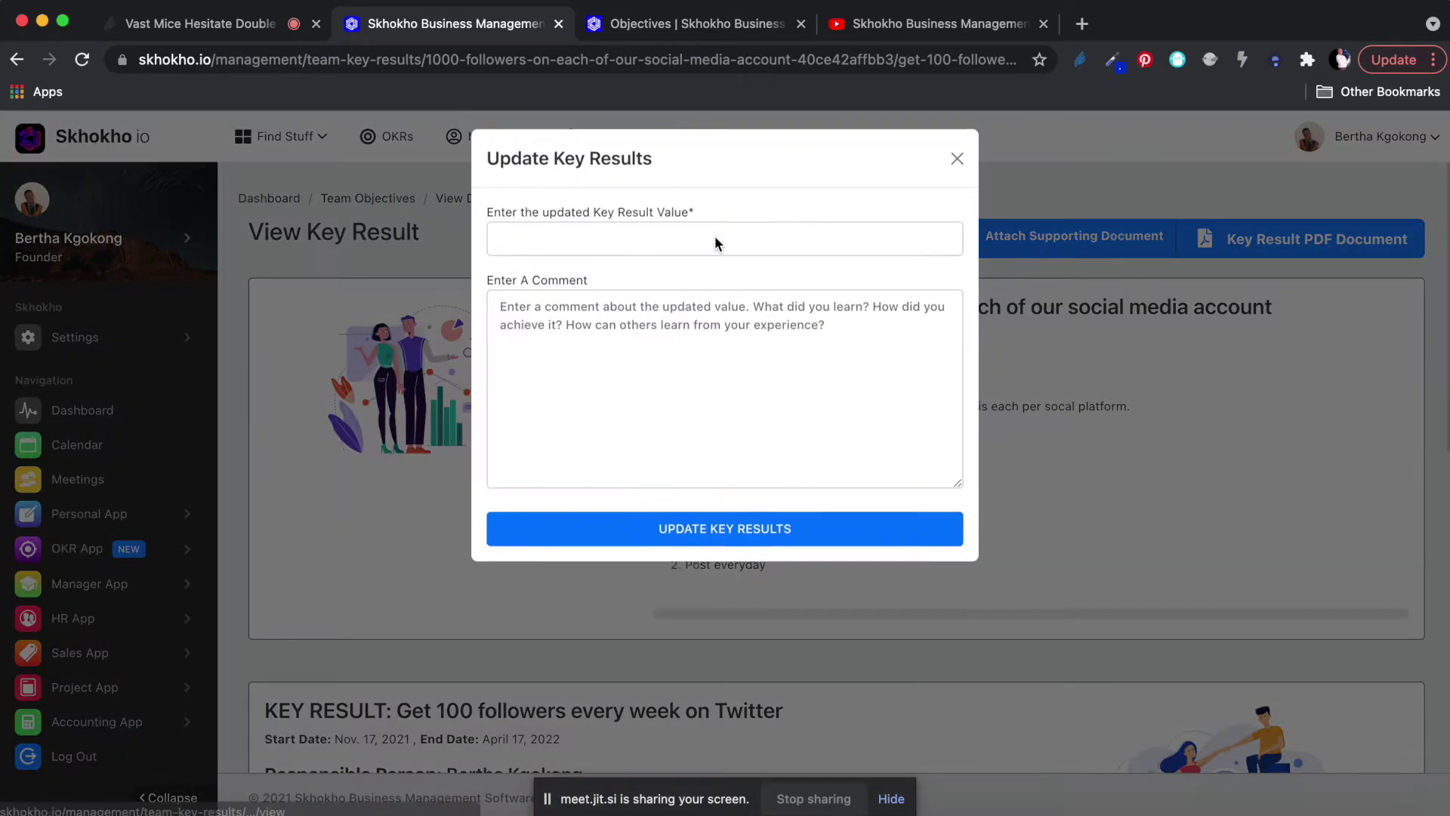
click(588, 239)
text(12)
click(566, 367)
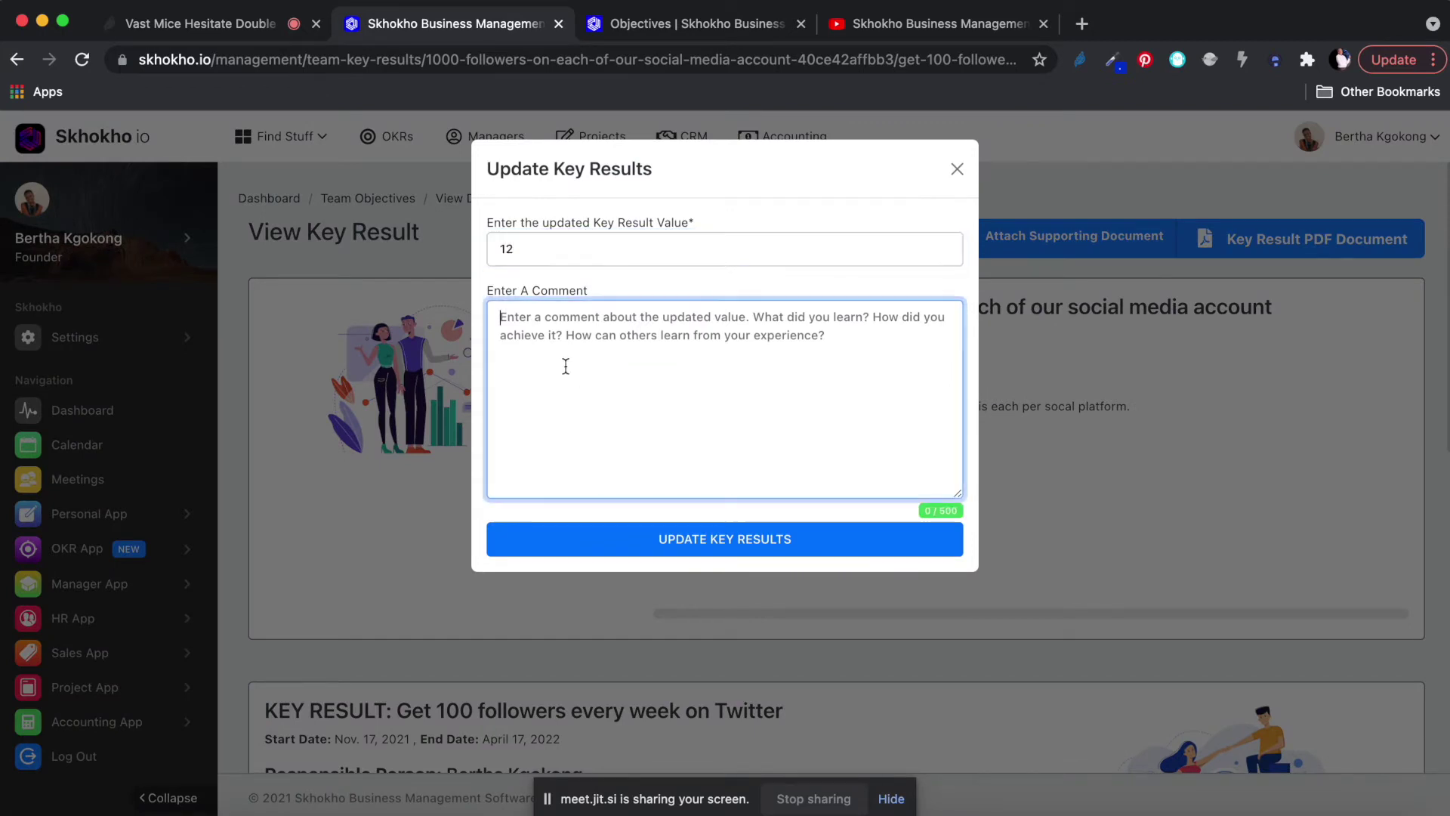
text(We had a goo)
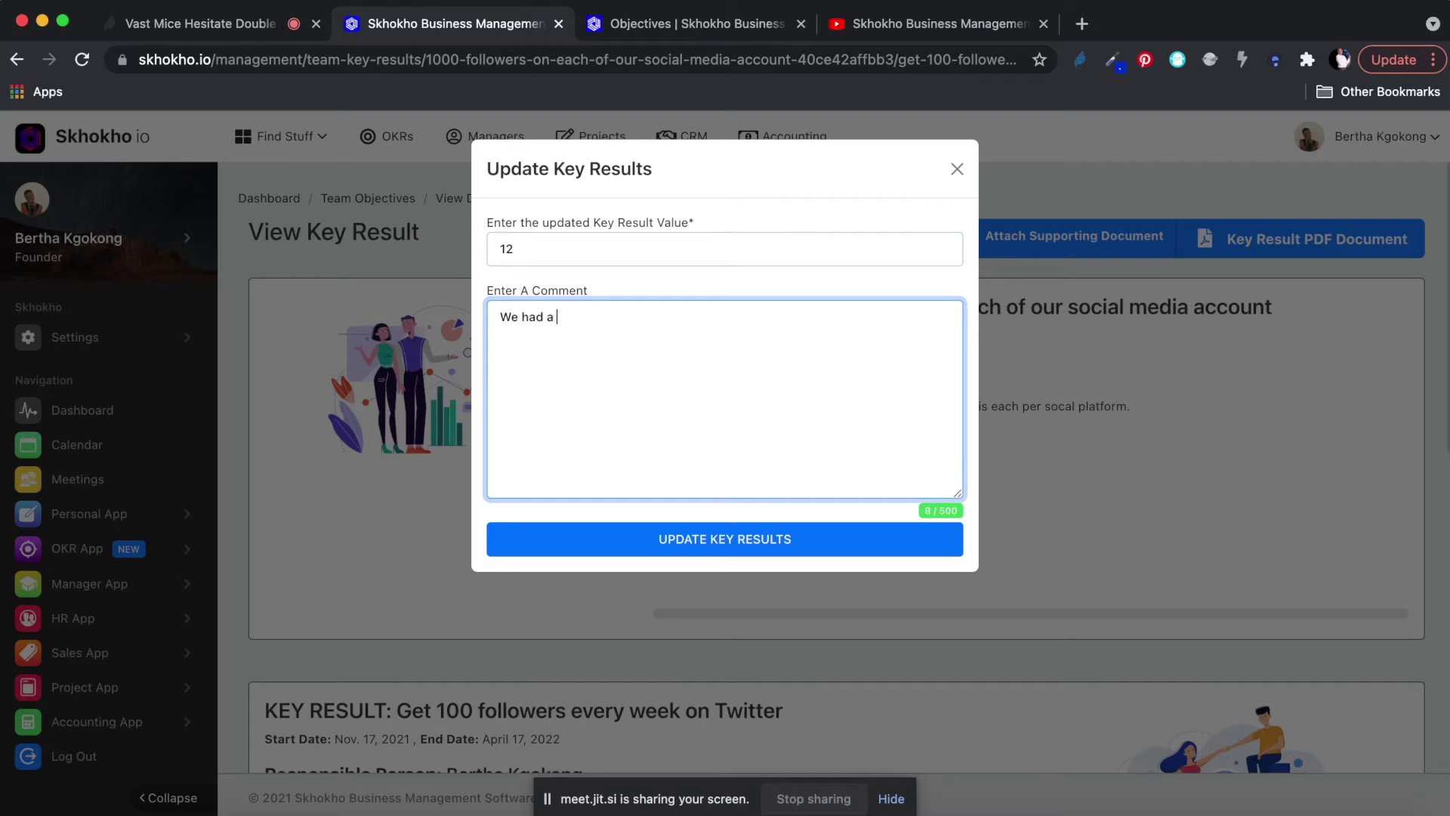
text(d week)
click(683, 544)
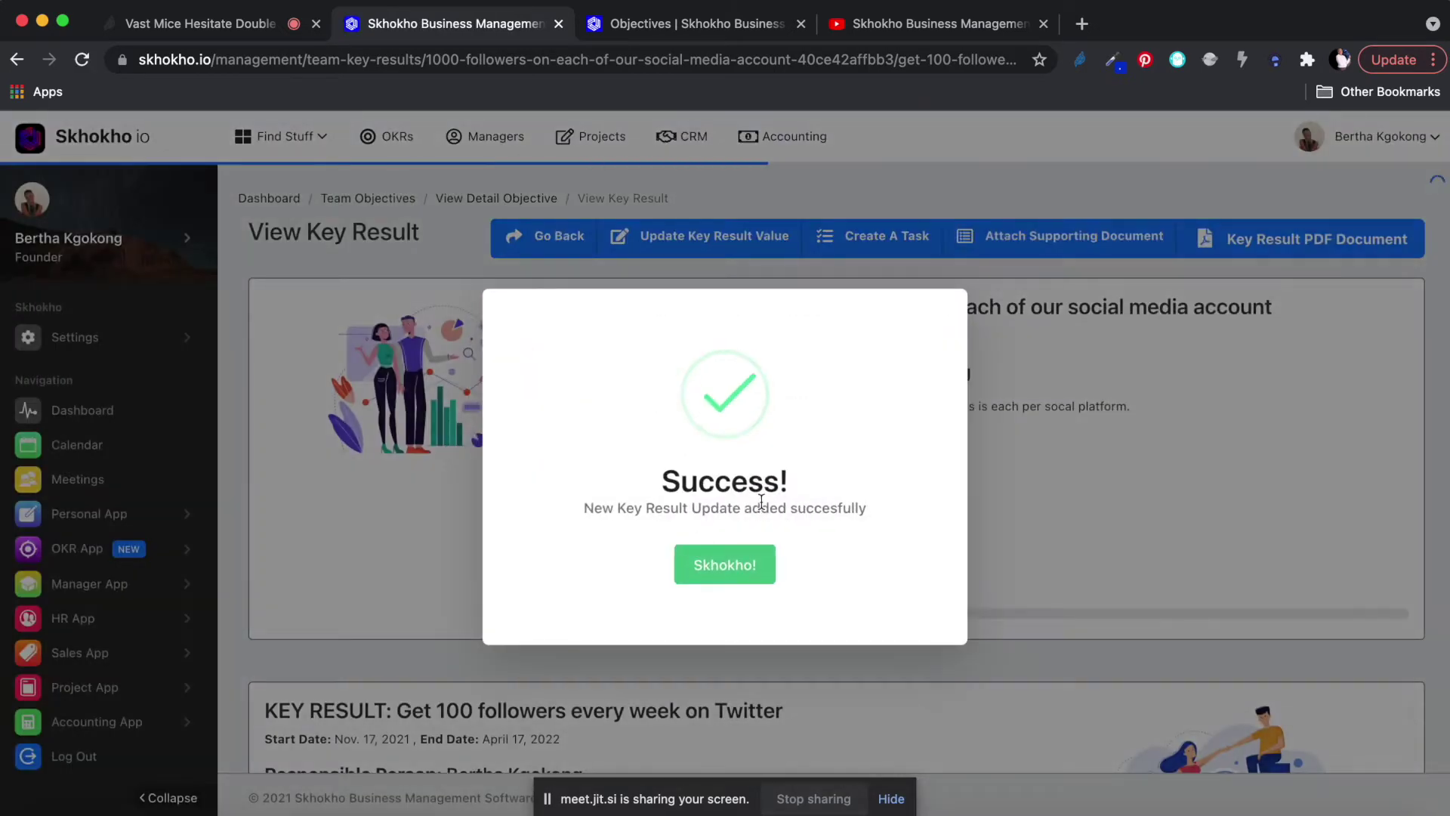
click(724, 565)
scroll(726, 578, down, 10)
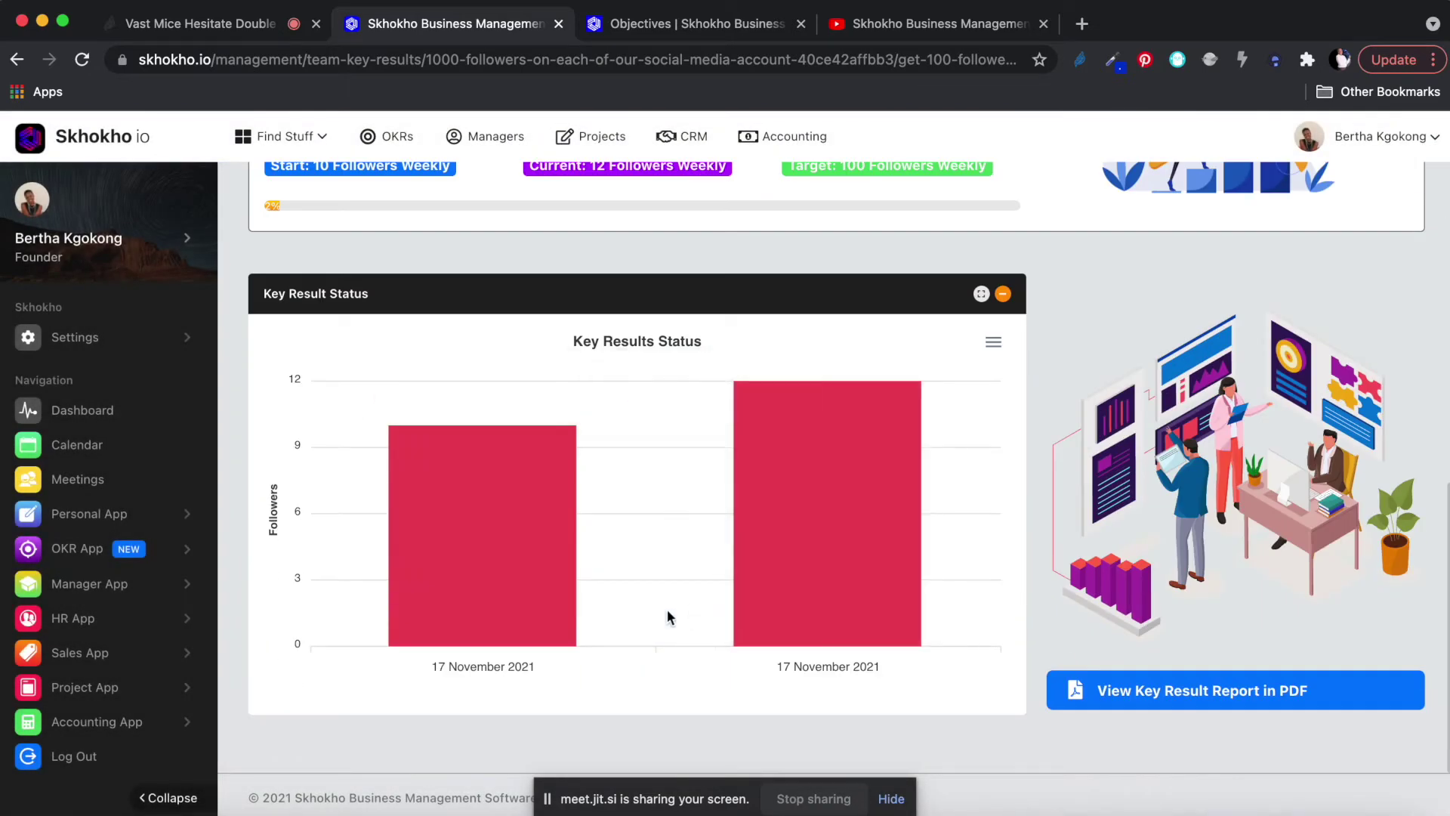
mouse_move(465, 521)
mouse_move(817, 498)
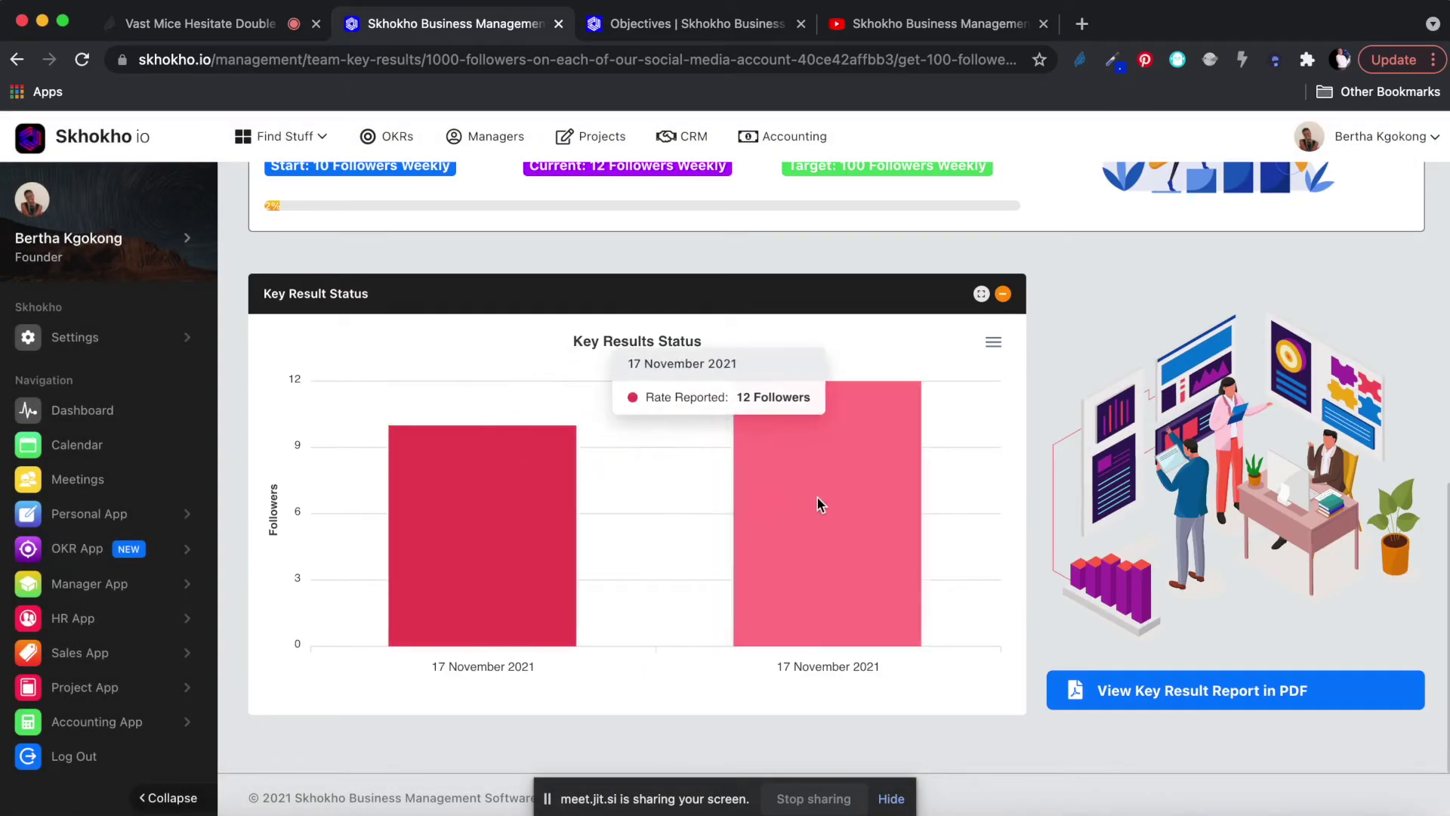
scroll(892, 491, up, 3)
scroll(896, 495, up, 1)
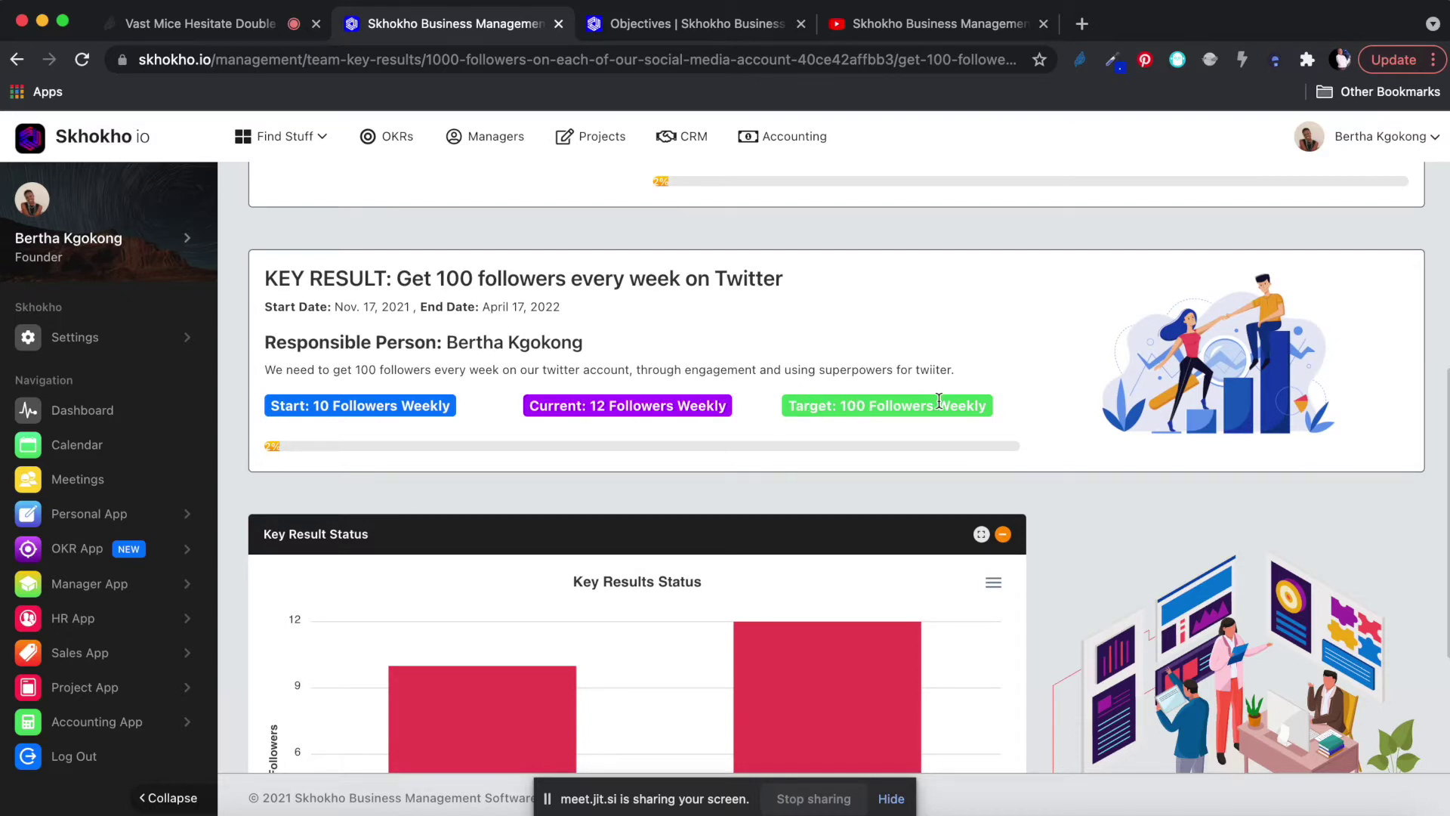
scroll(939, 400, down, 3)
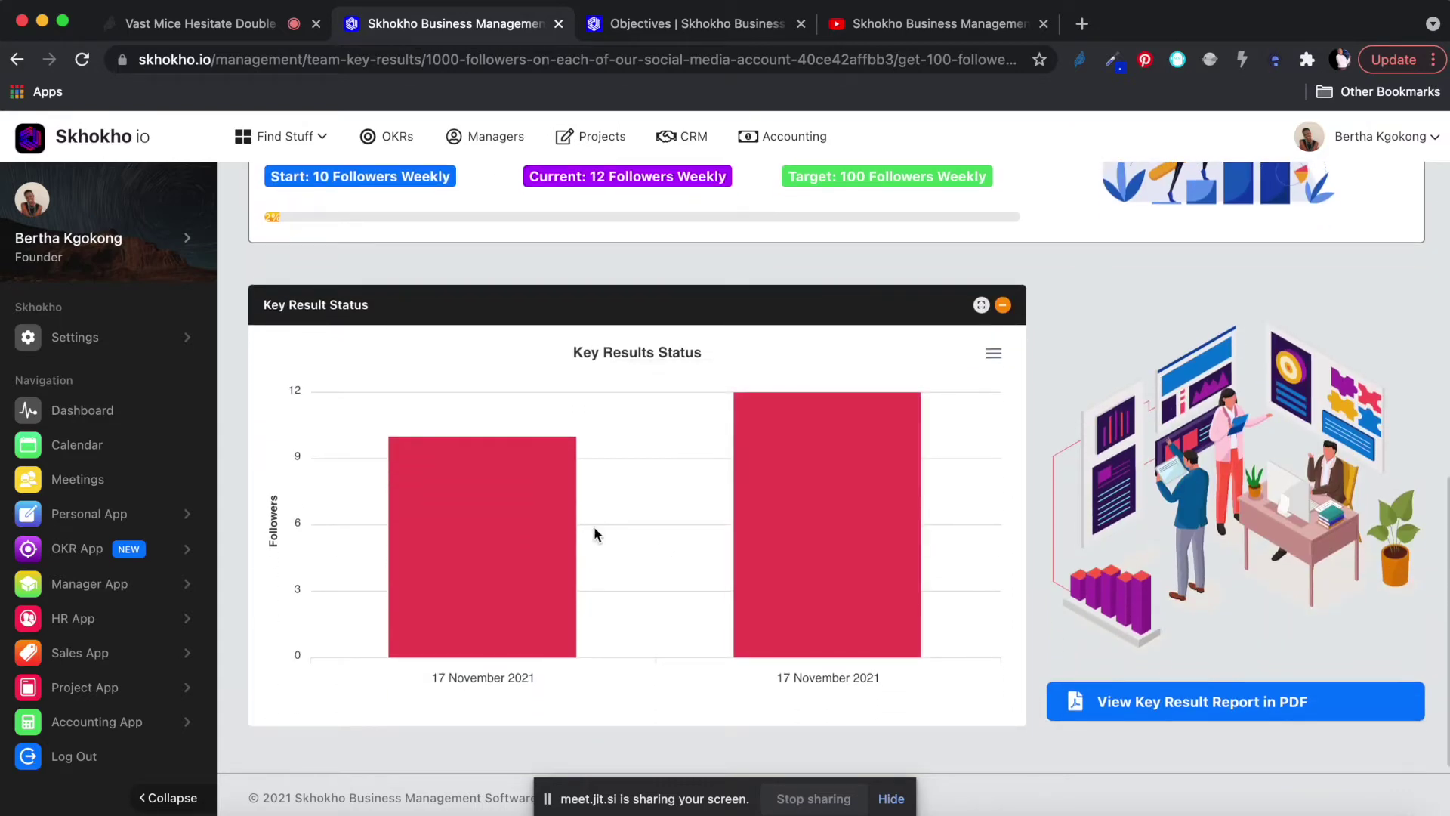
mouse_move(532, 531)
scroll(831, 176, up, 10)
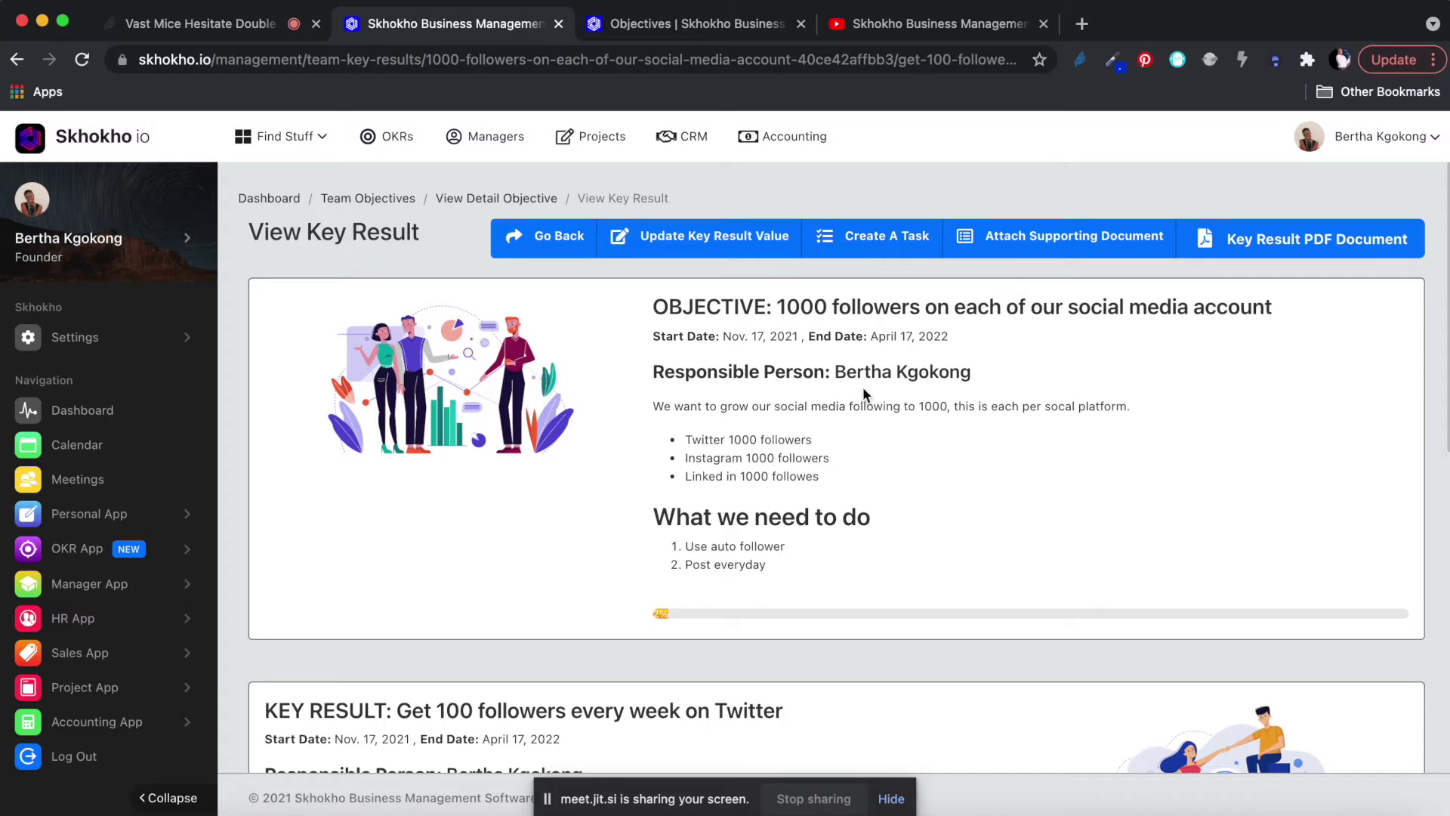
scroll(862, 386, down, 5)
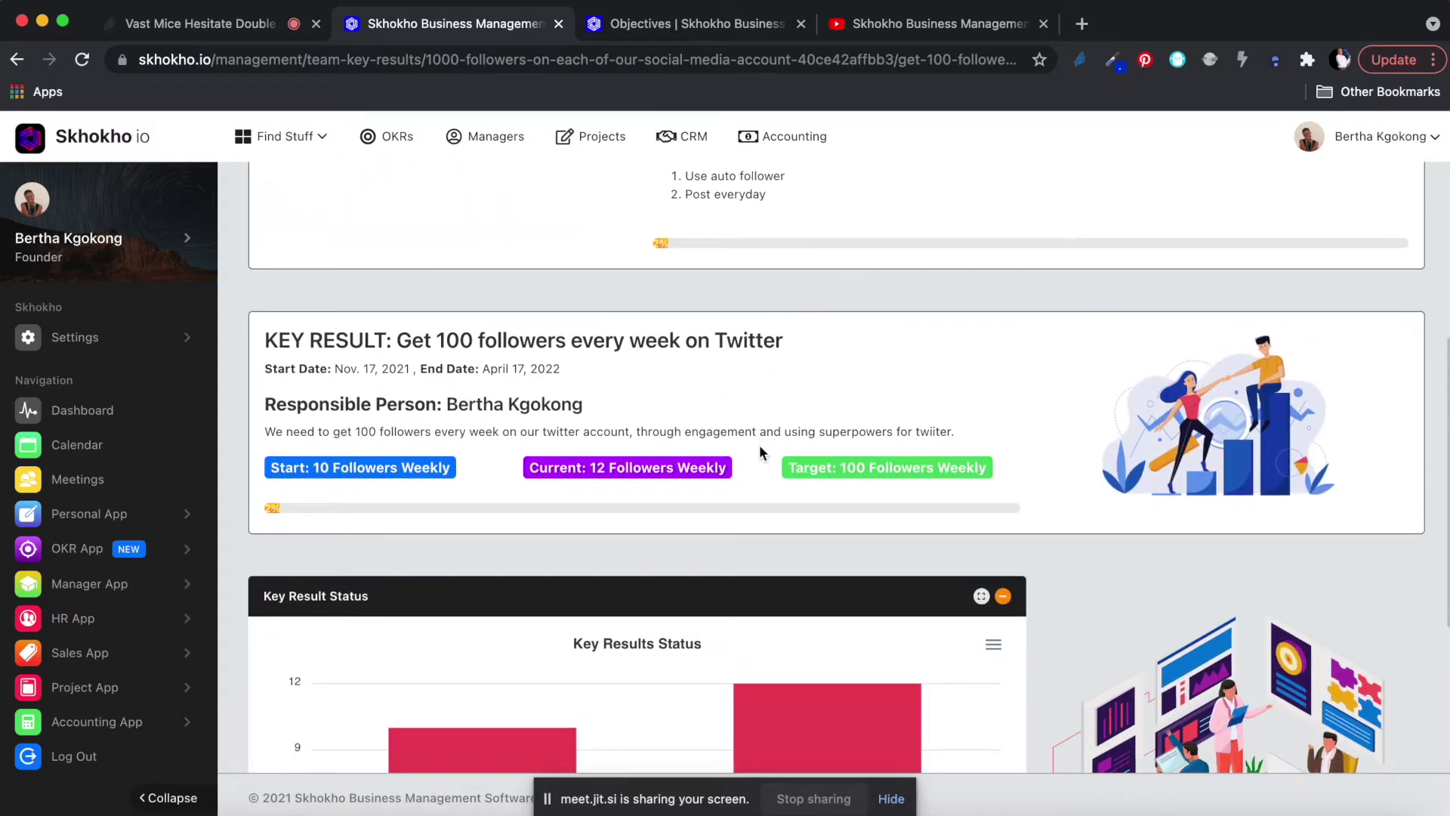
scroll(760, 444, up, 5)
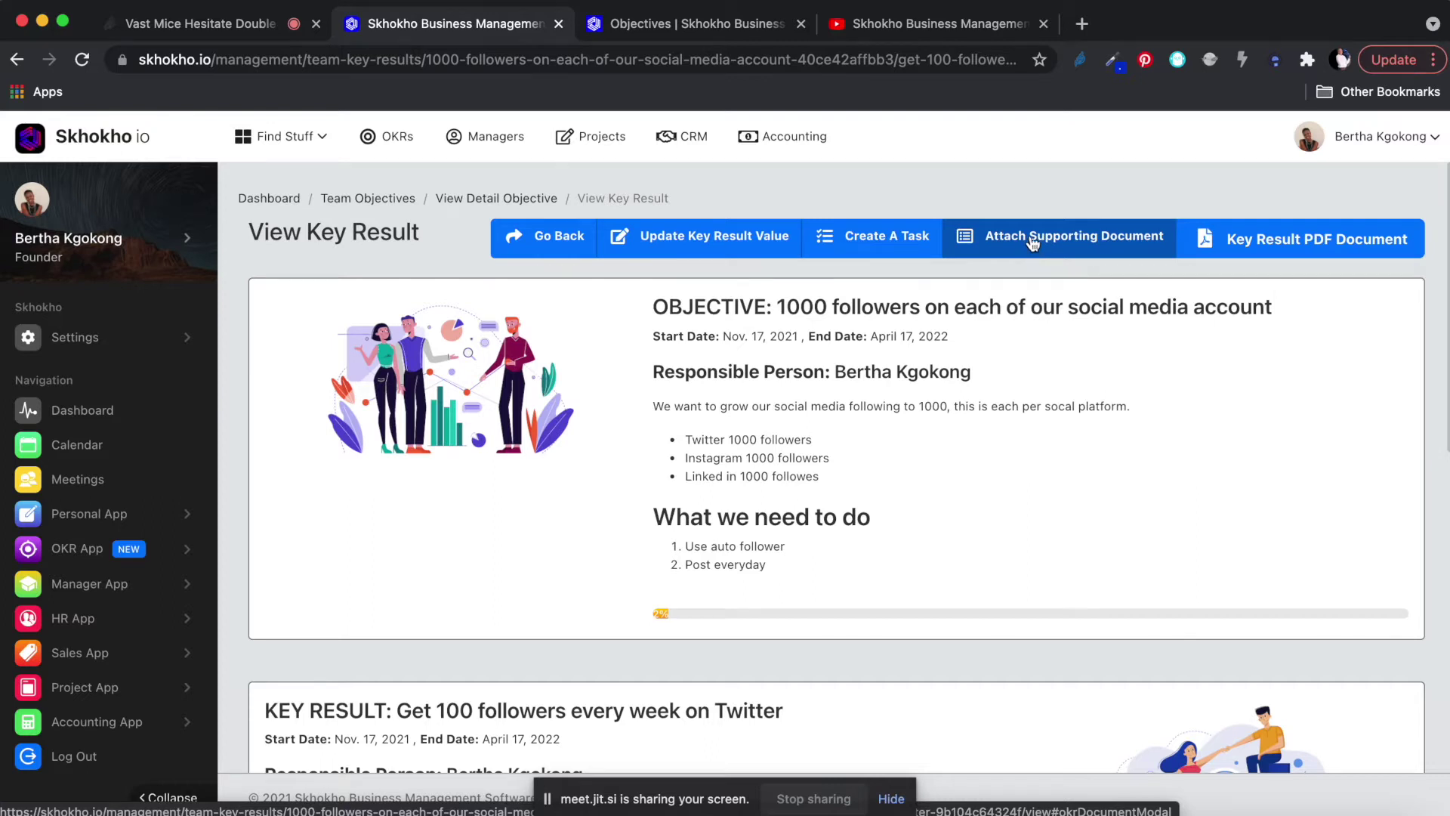
scroll(1032, 438, down, 9)
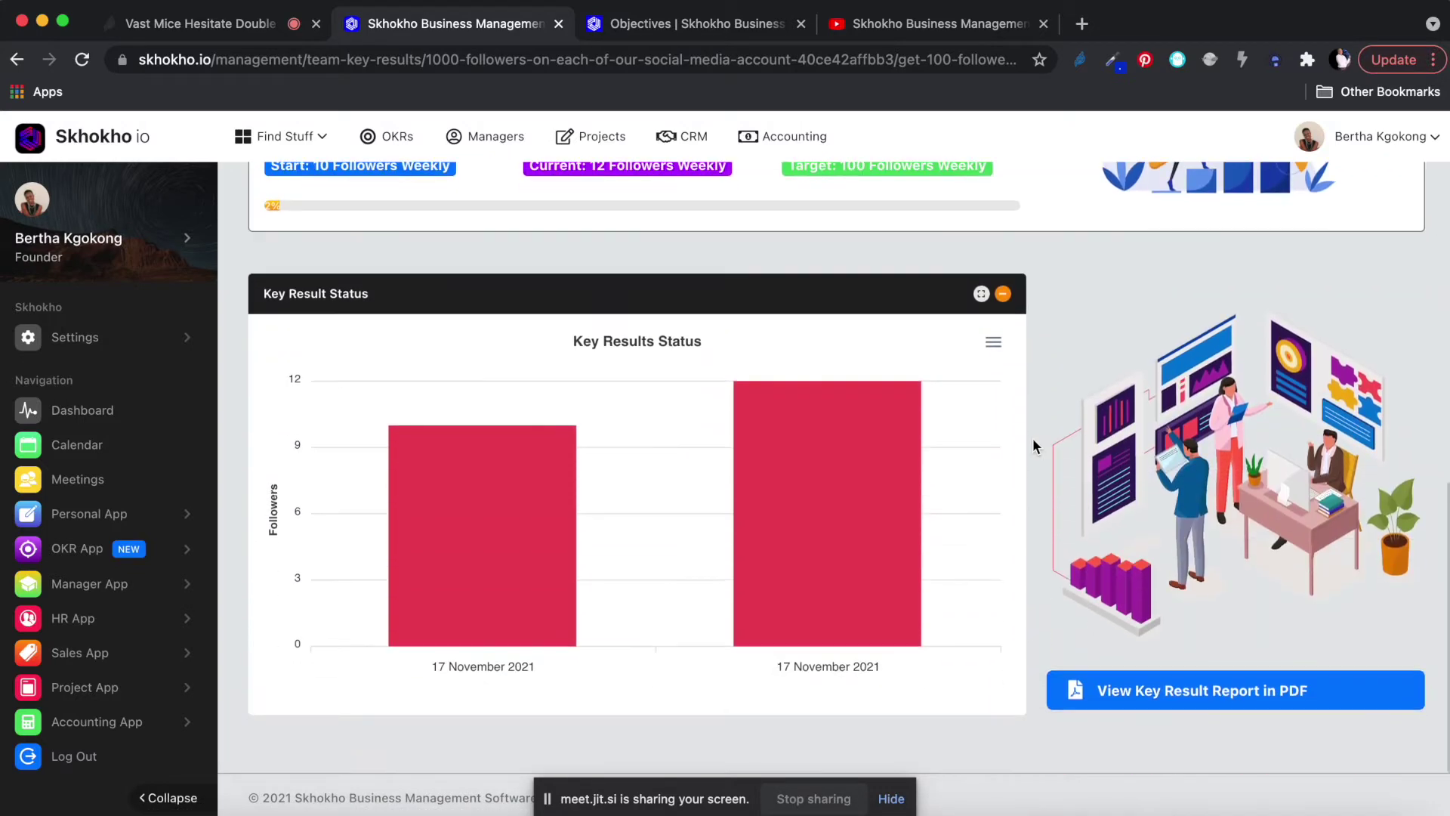
scroll(1059, 532, up, 9)
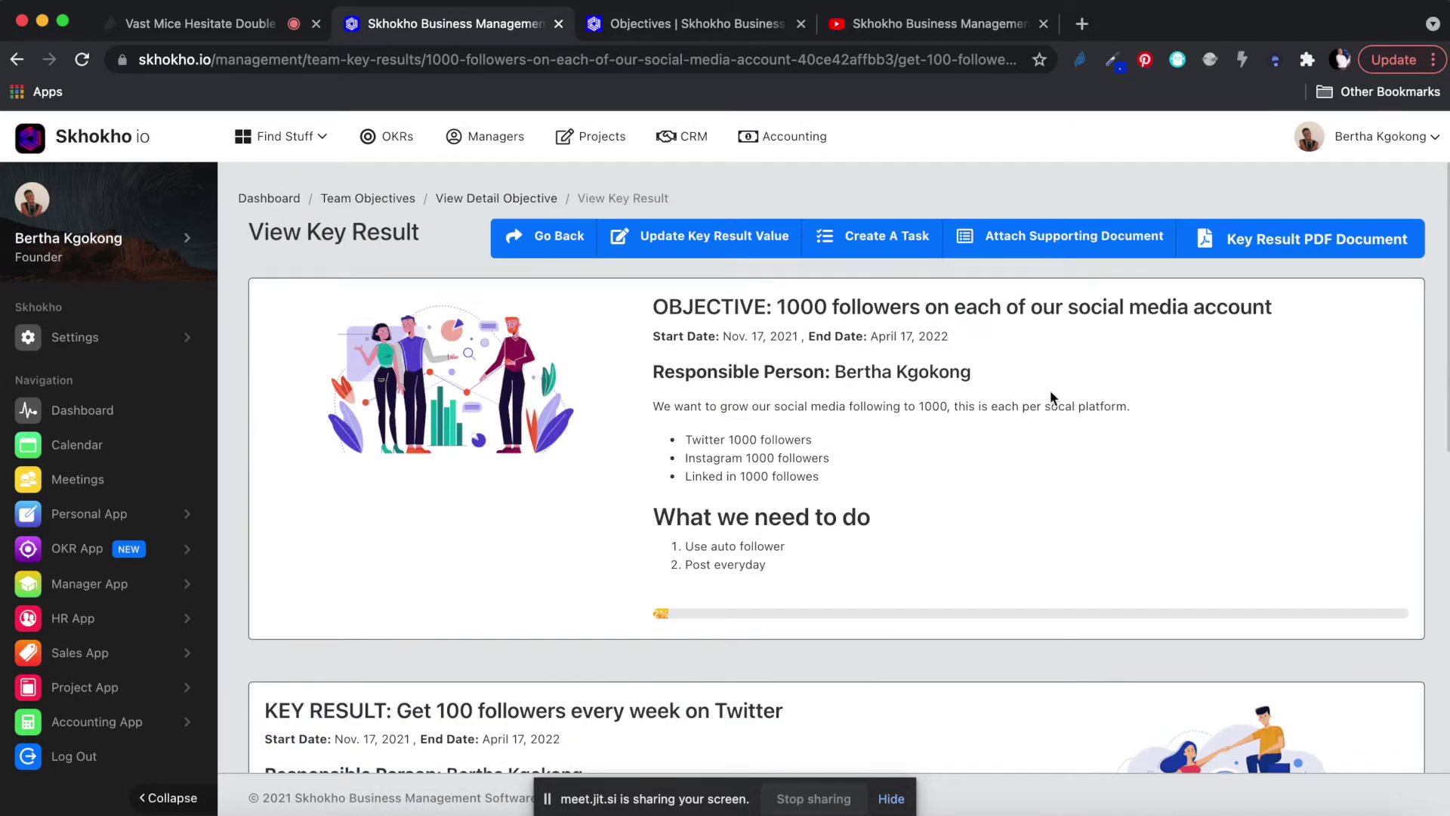
Open the Twitter key result PDF report and review its 2% completion and 12-follower update.
click(1255, 248)
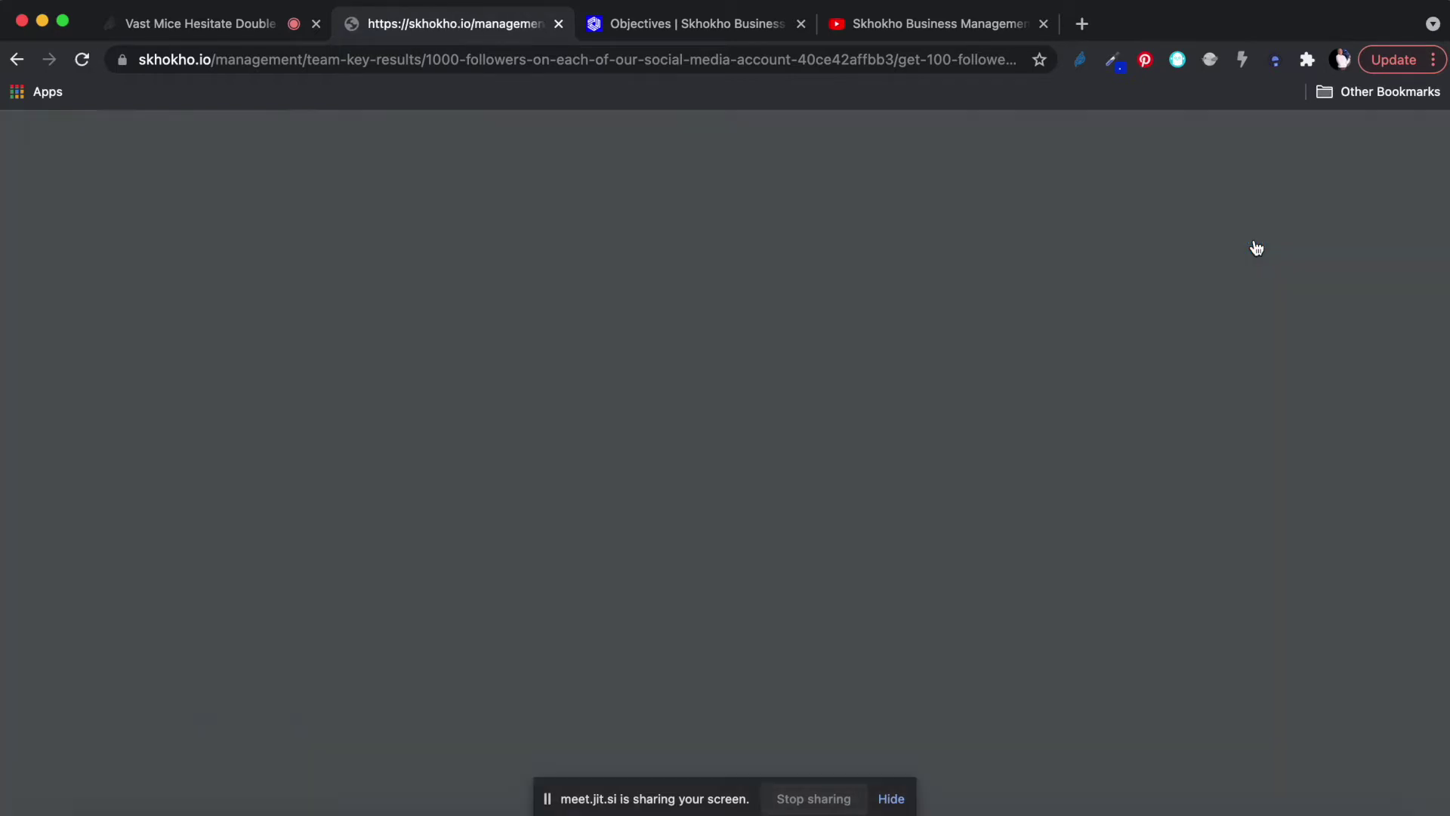
scroll(895, 482, down, 6)
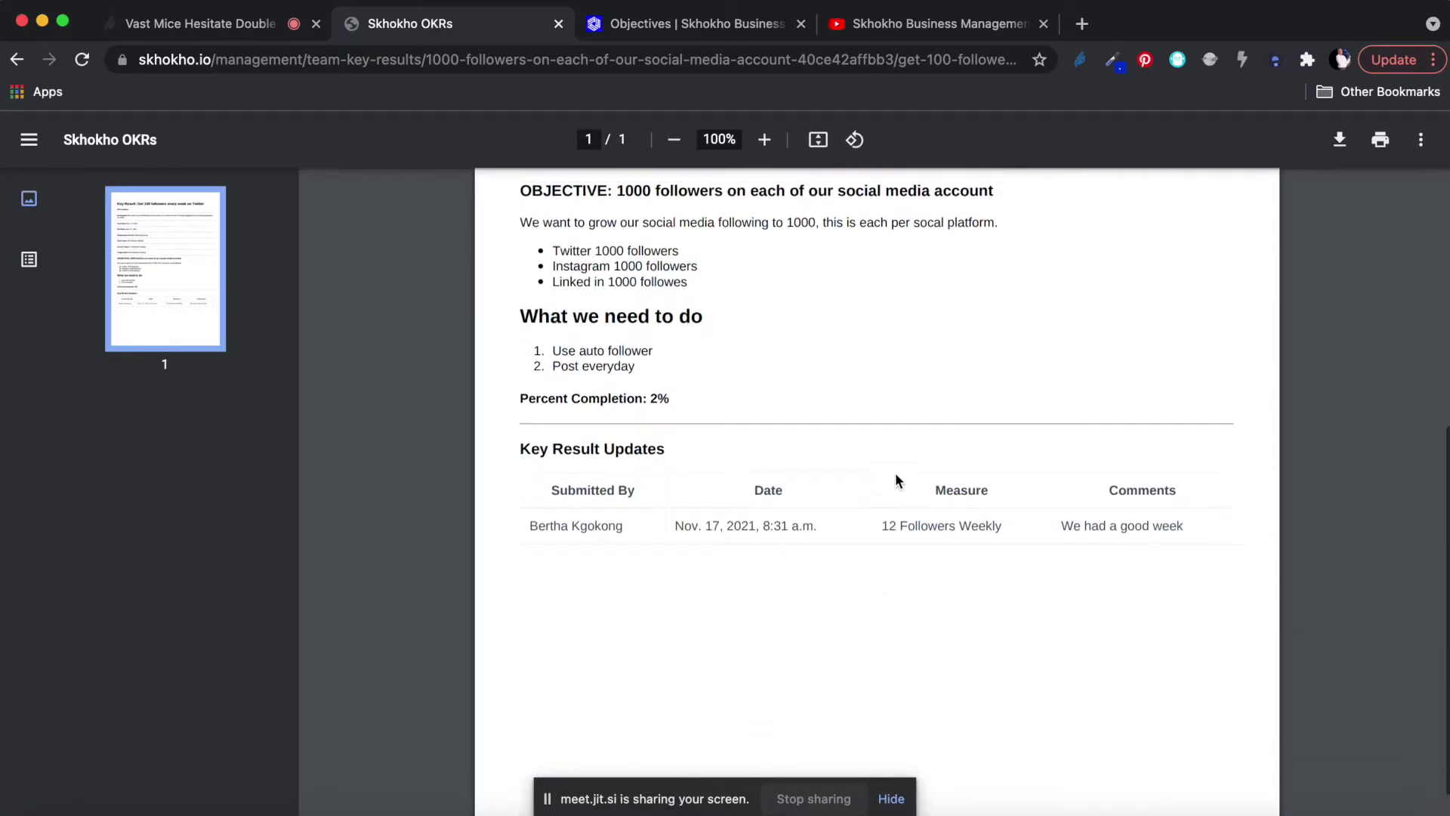
scroll(896, 482, up, 5)
scroll(900, 423, down, 3)
scroll(902, 429, up, 5)
scroll(902, 429, down, 8)
scroll(901, 423, up, 2)
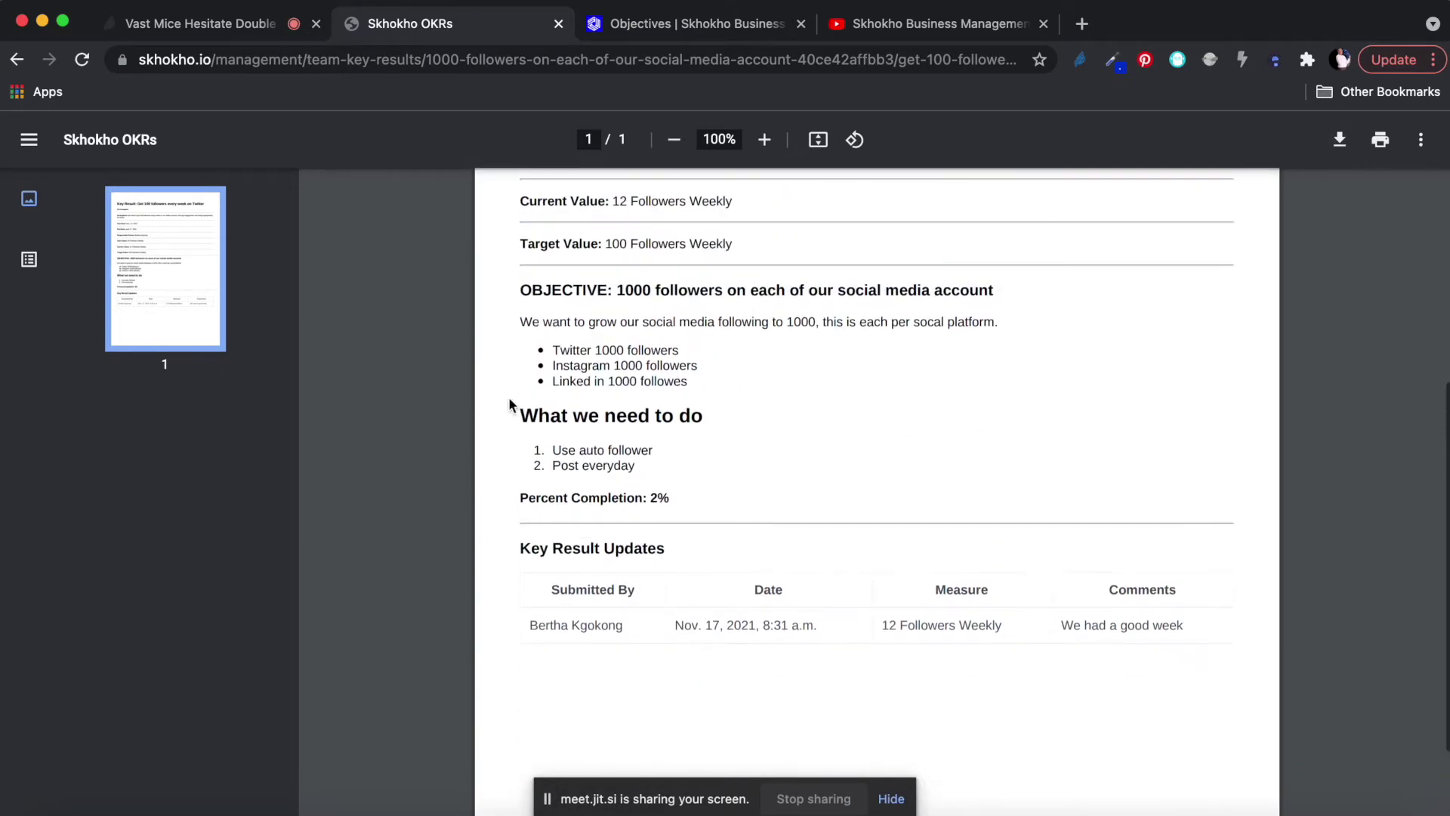
scroll(807, 613, up, 5)
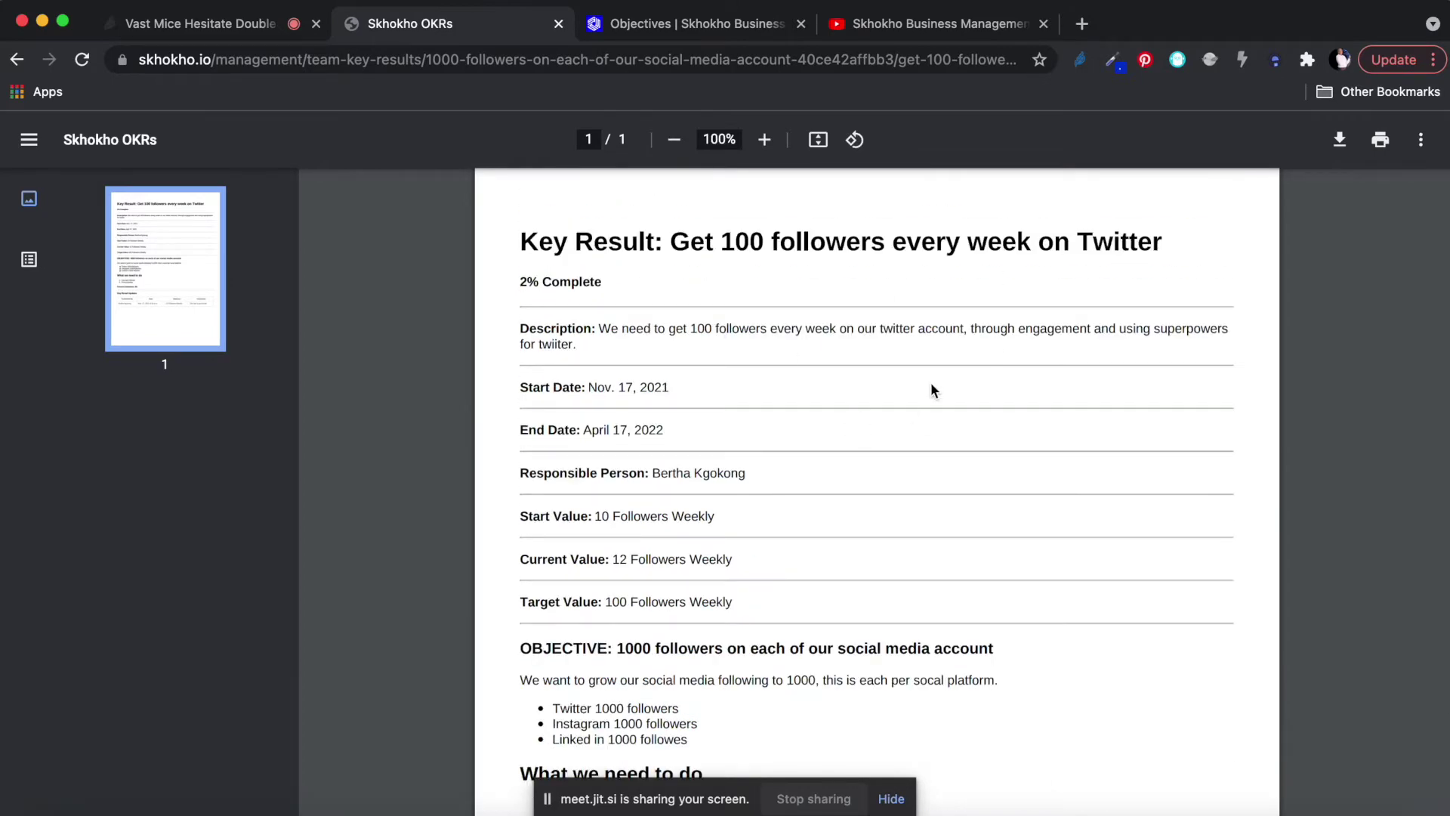
scroll(831, 508, down, 2)
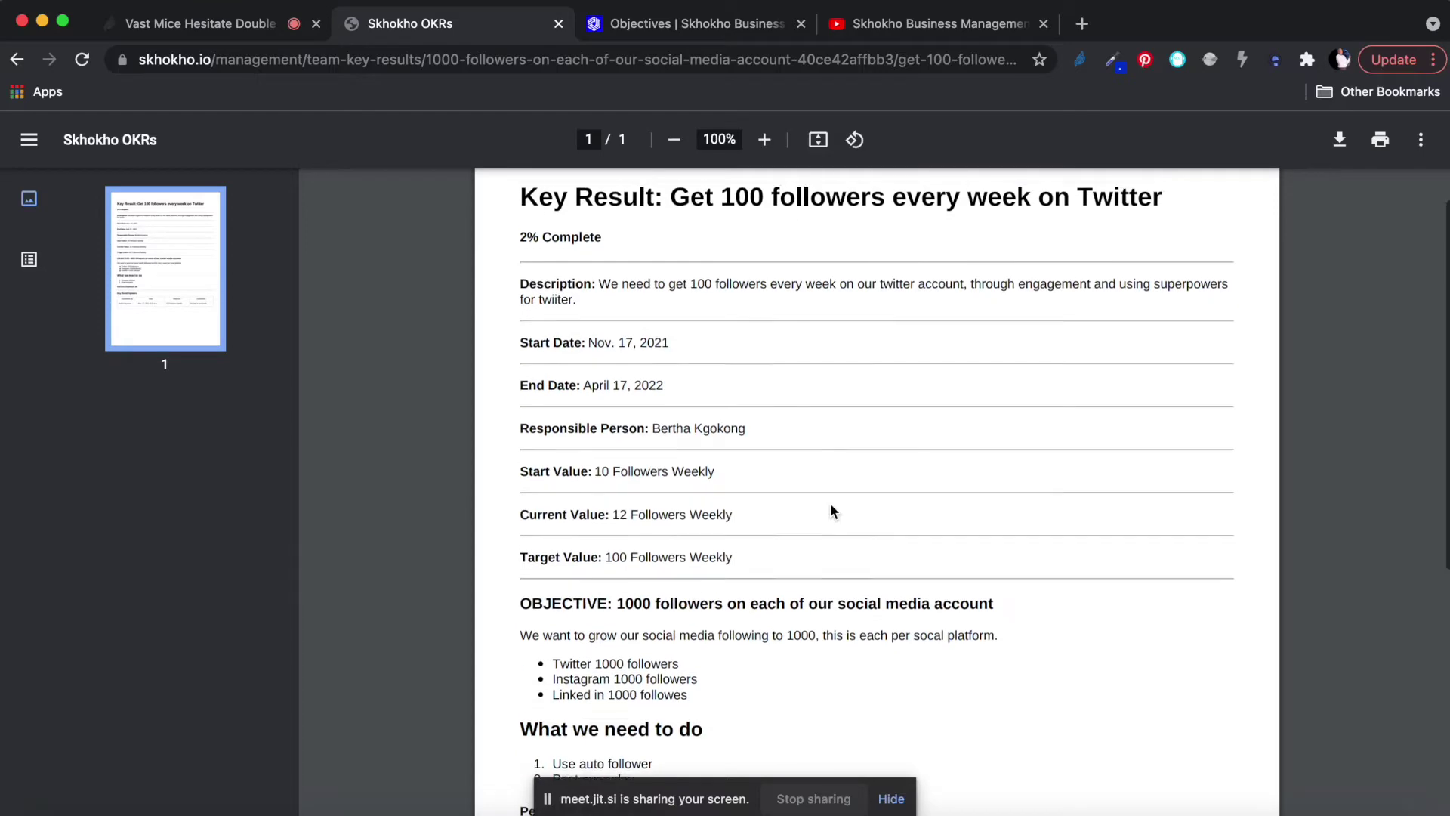
scroll(831, 506, up, 2)
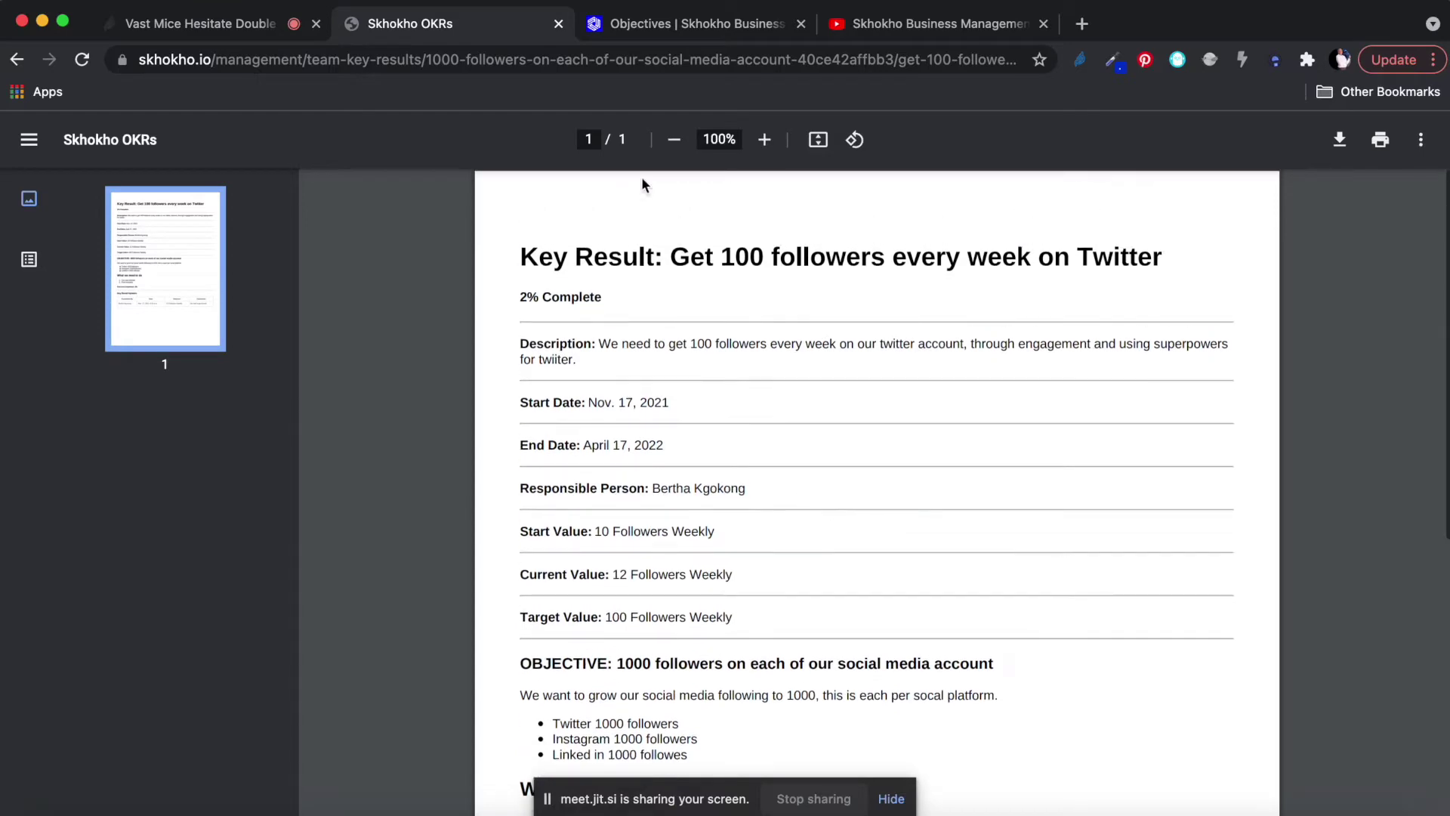
Go back to the 1000-followers objective's detail page and check the Twitter key result reads 12 Followers Weekly.
click(18, 60)
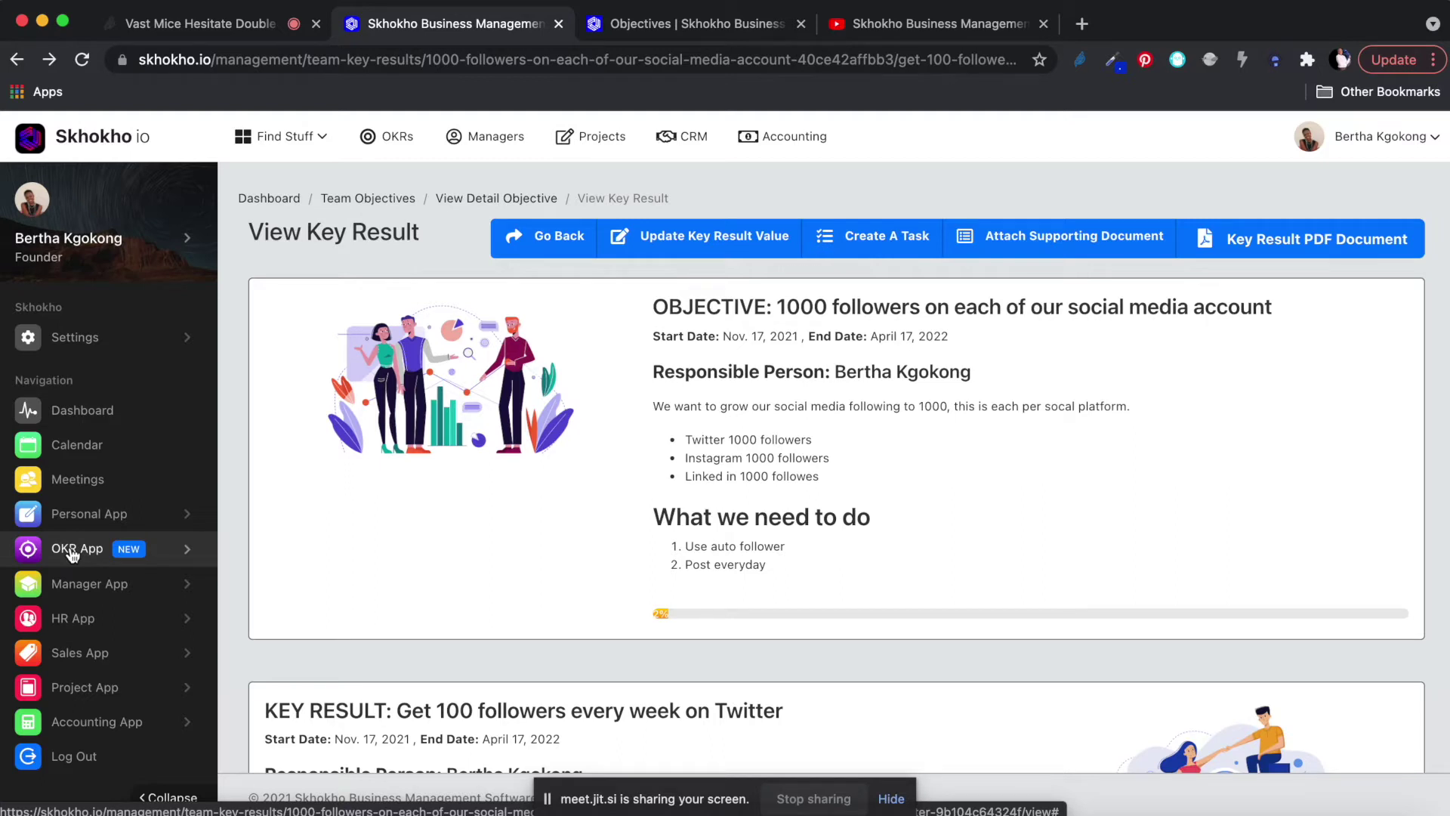
click(544, 239)
scroll(735, 336, down, 3)
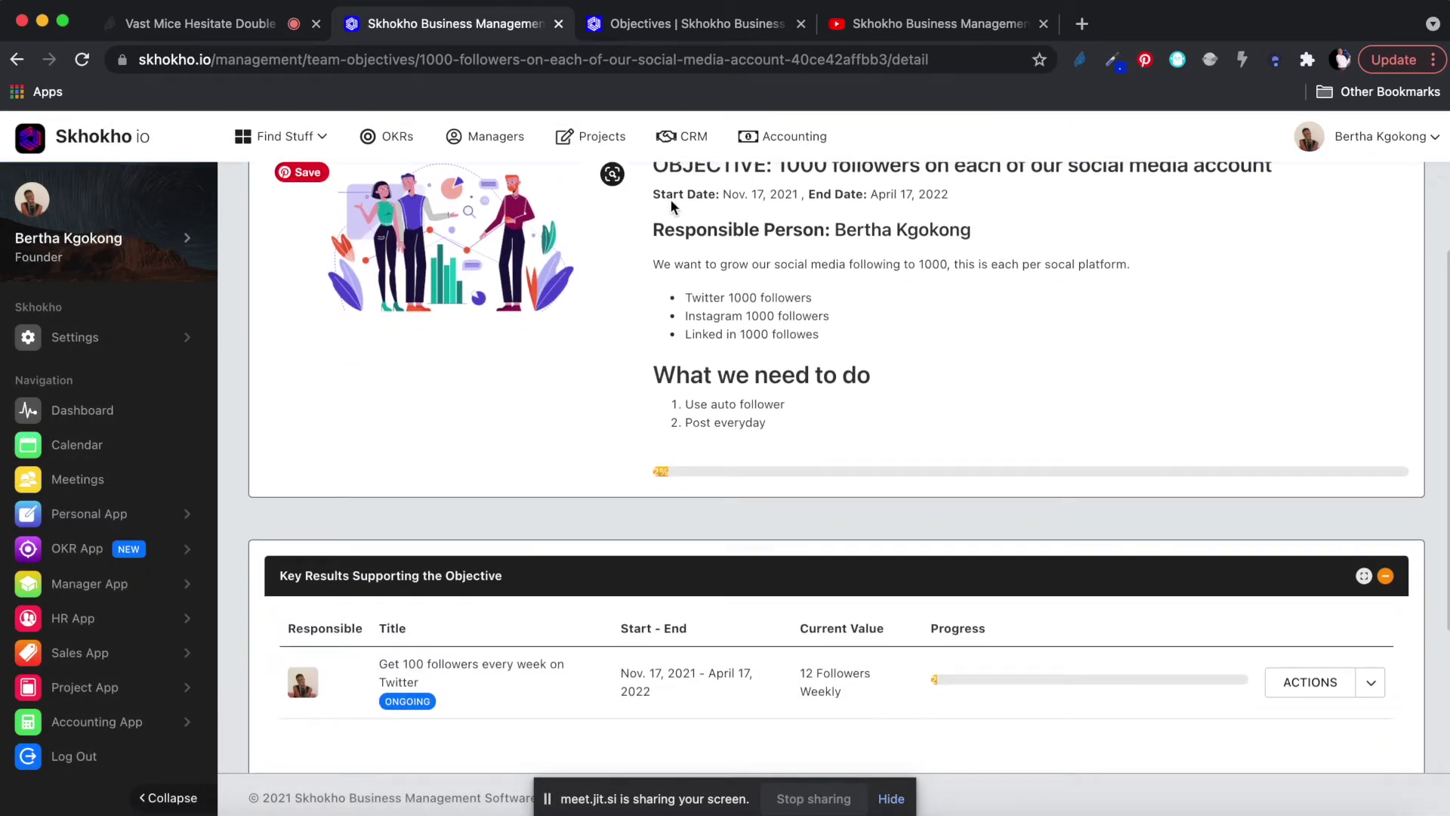
scroll(736, 330, up, 3)
scroll(777, 368, down, 6)
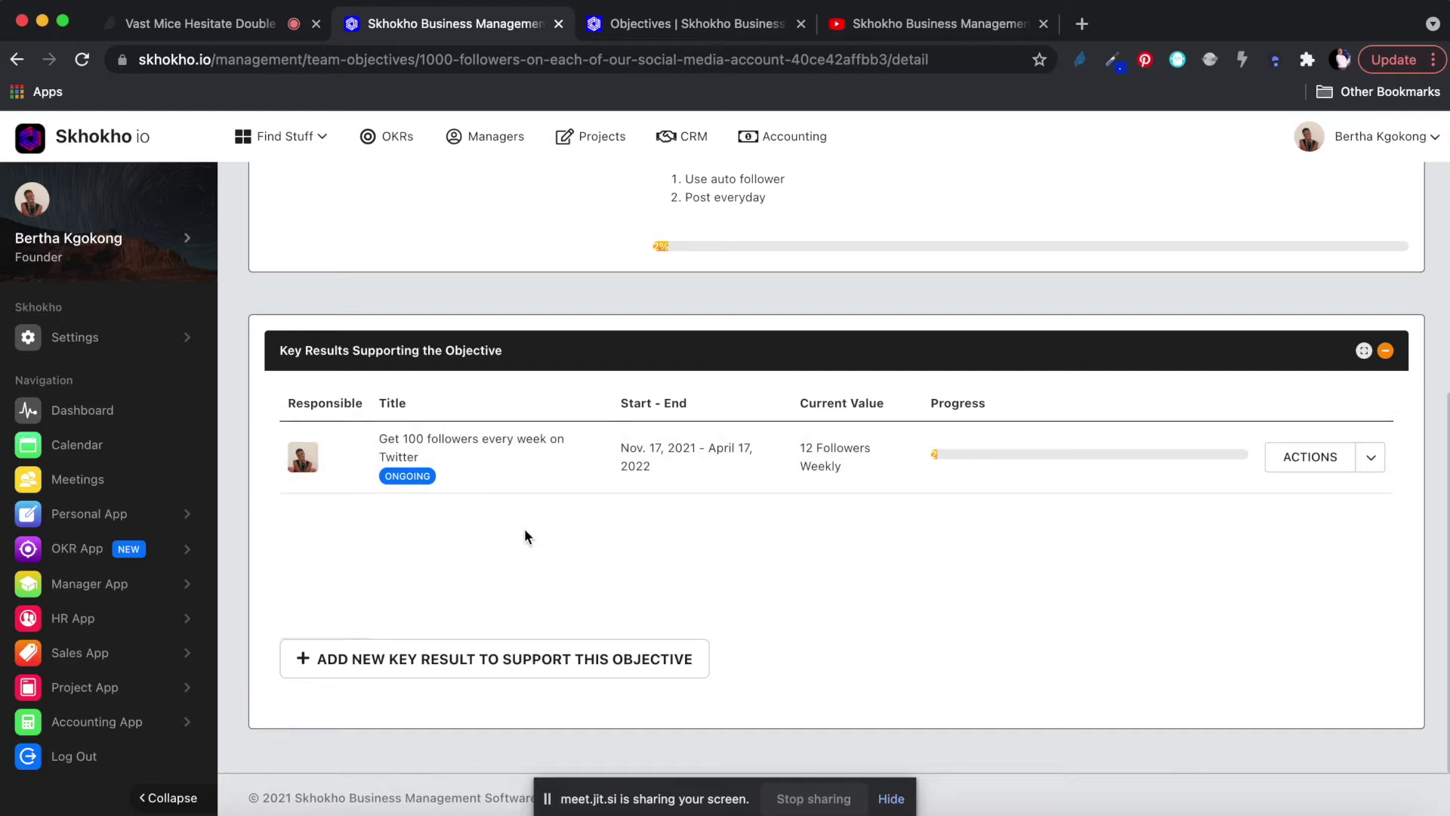
scroll(525, 528, up, 5)
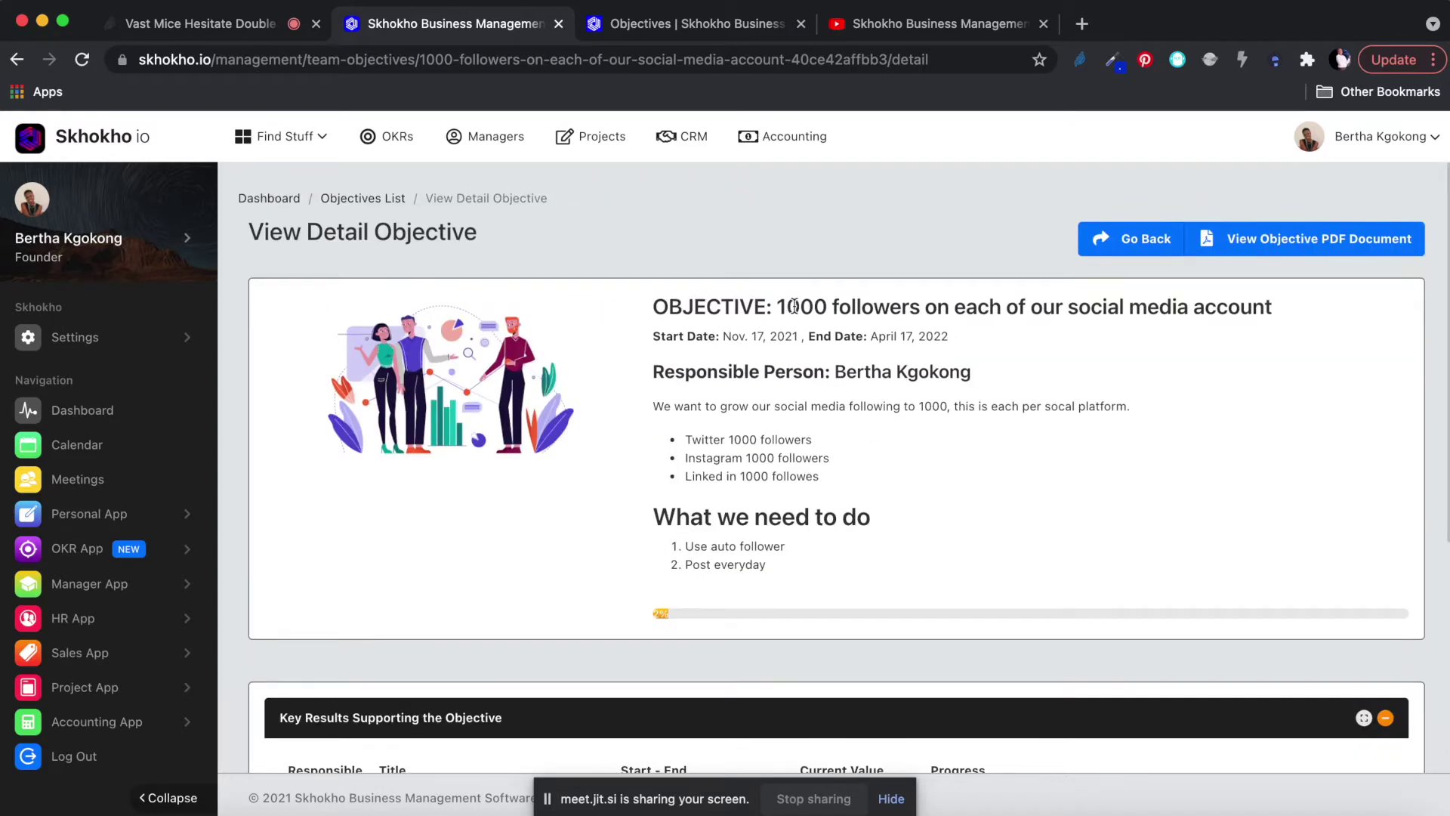
scroll(794, 305, down, 5)
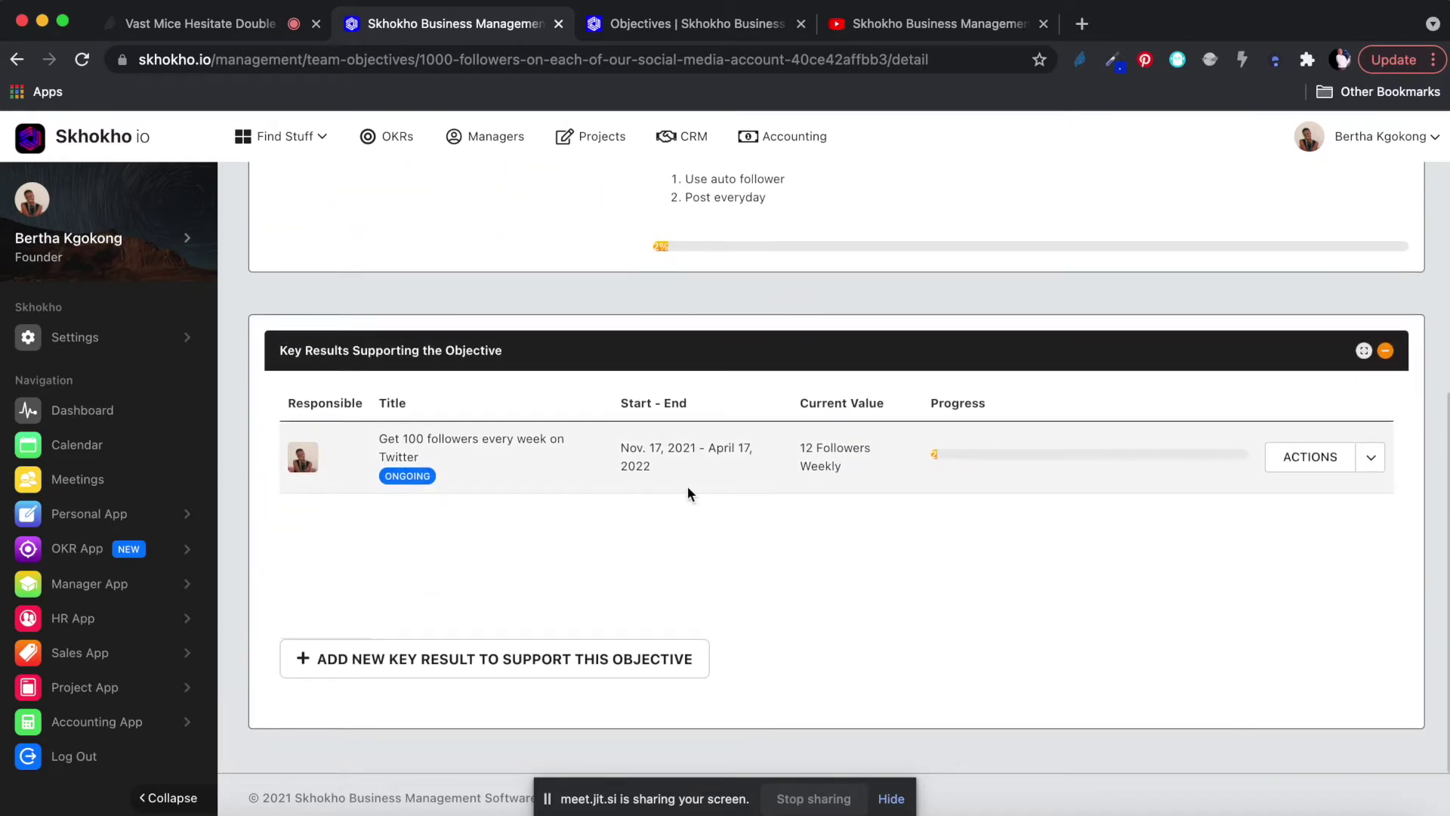
scroll(687, 487, up, 5)
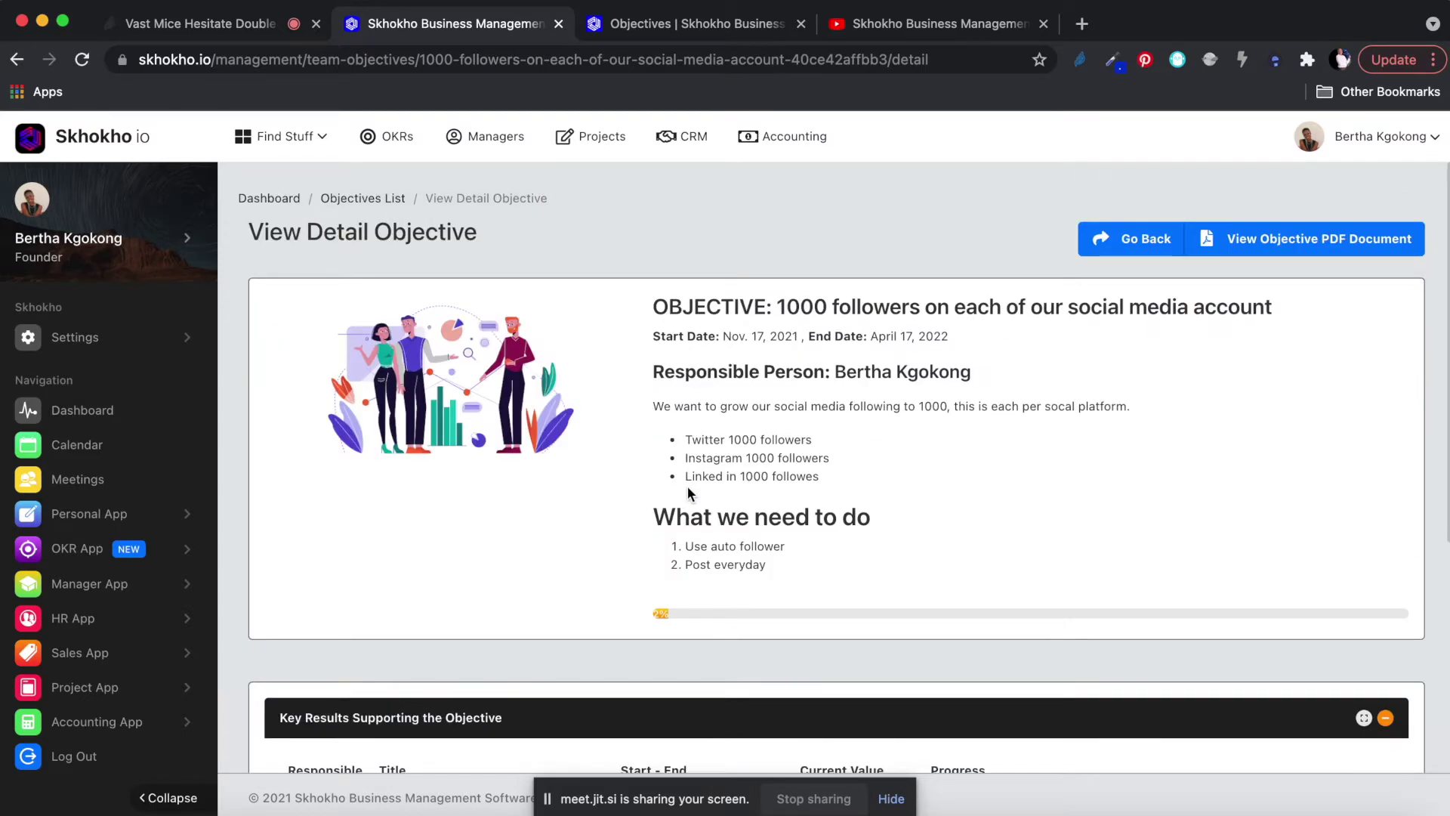
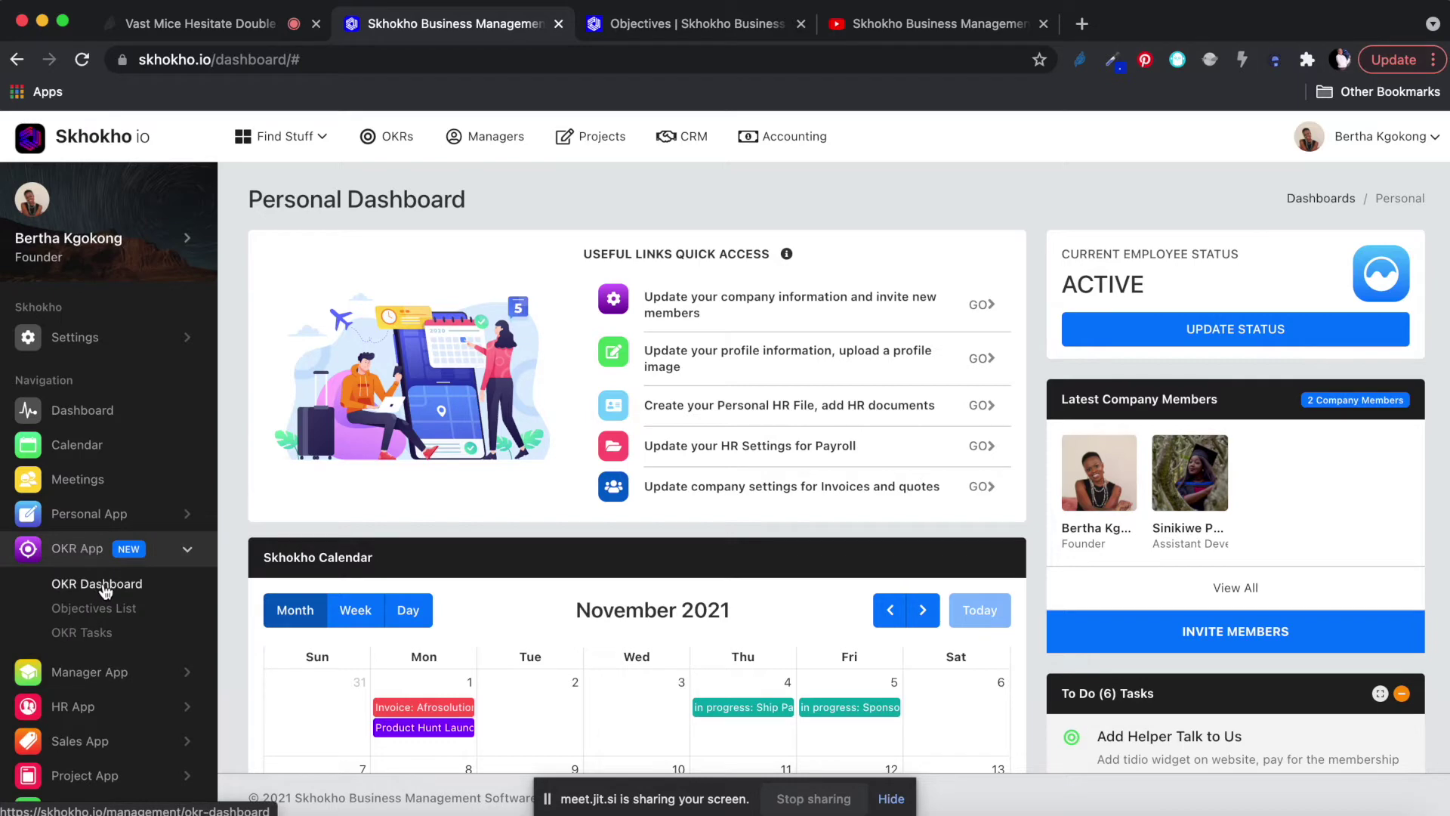
Return to the personal dashboard and view the SMTP configuration on the Sales Settings page.
scroll(567, 504, down, 2)
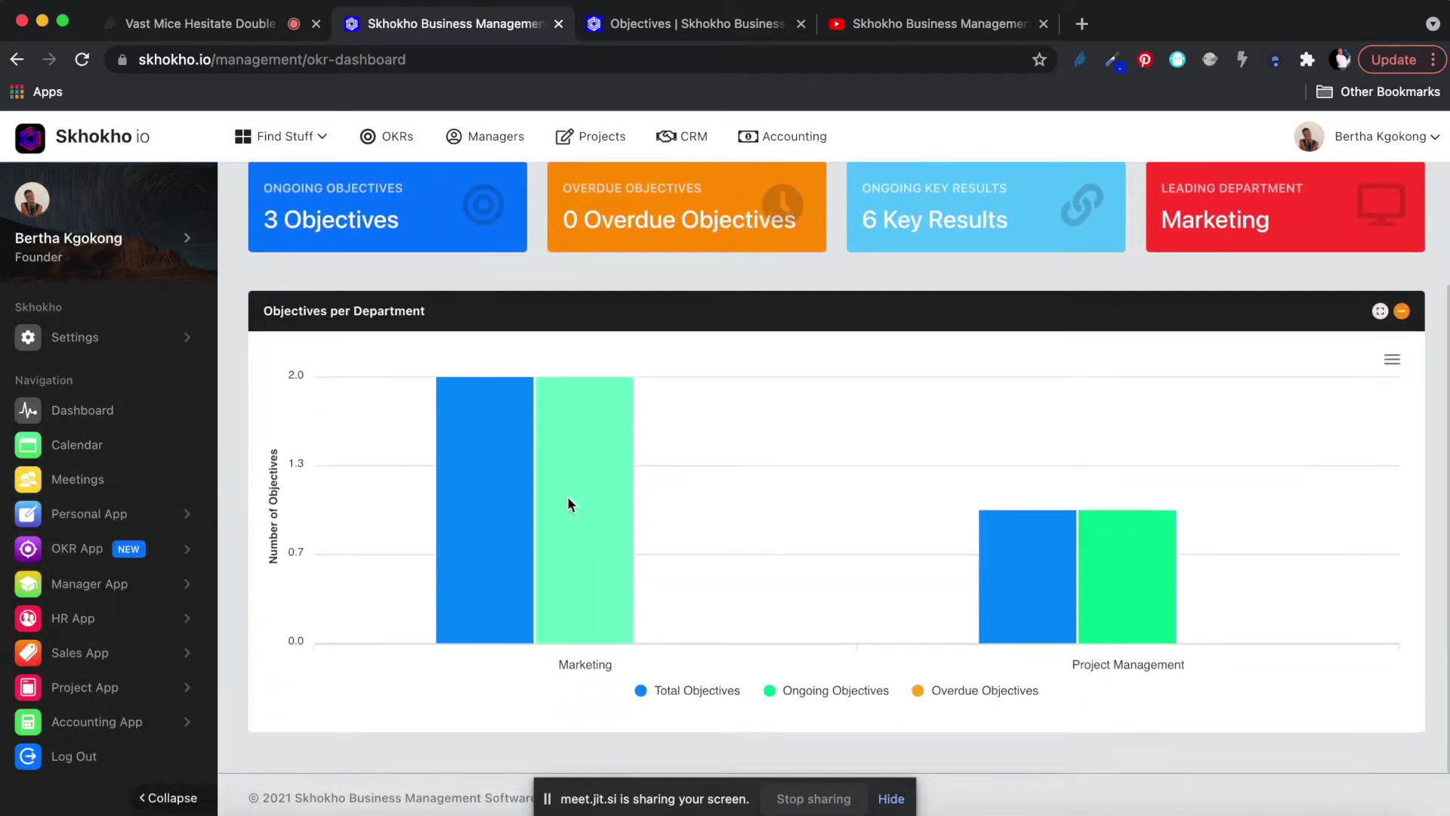
scroll(608, 484, up, 1)
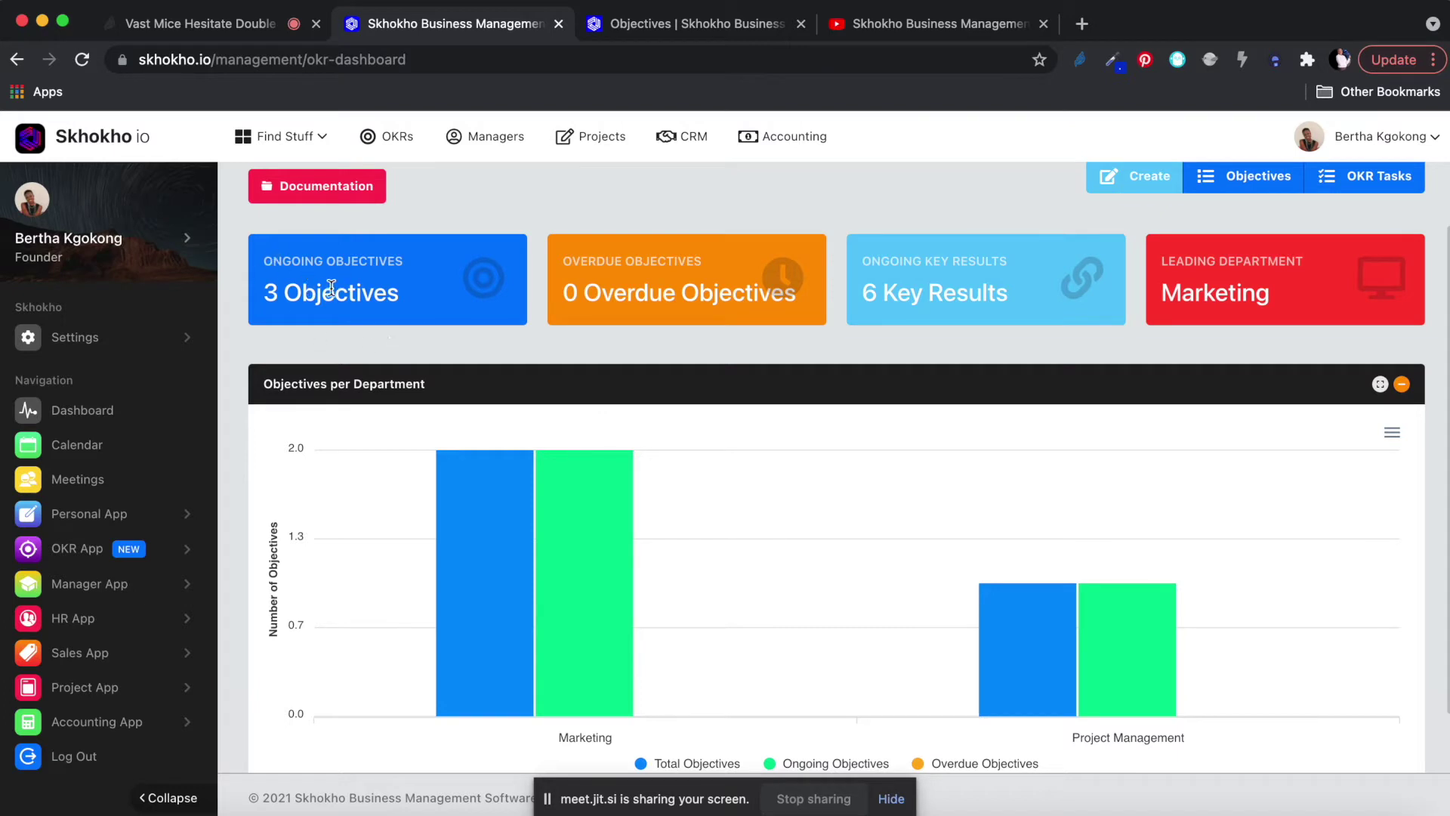
scroll(533, 610, down, 1)
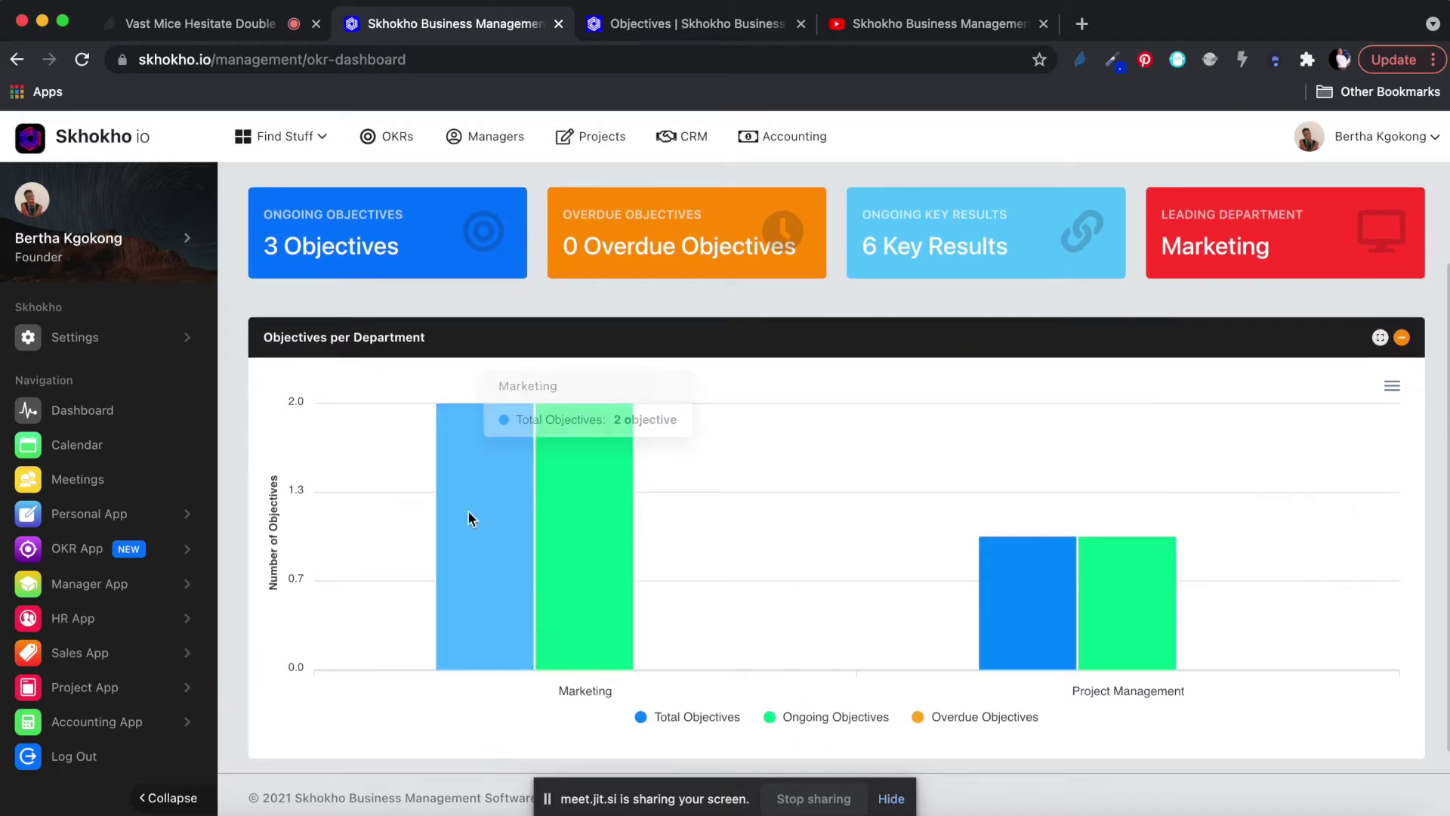
scroll(656, 546, up, 3)
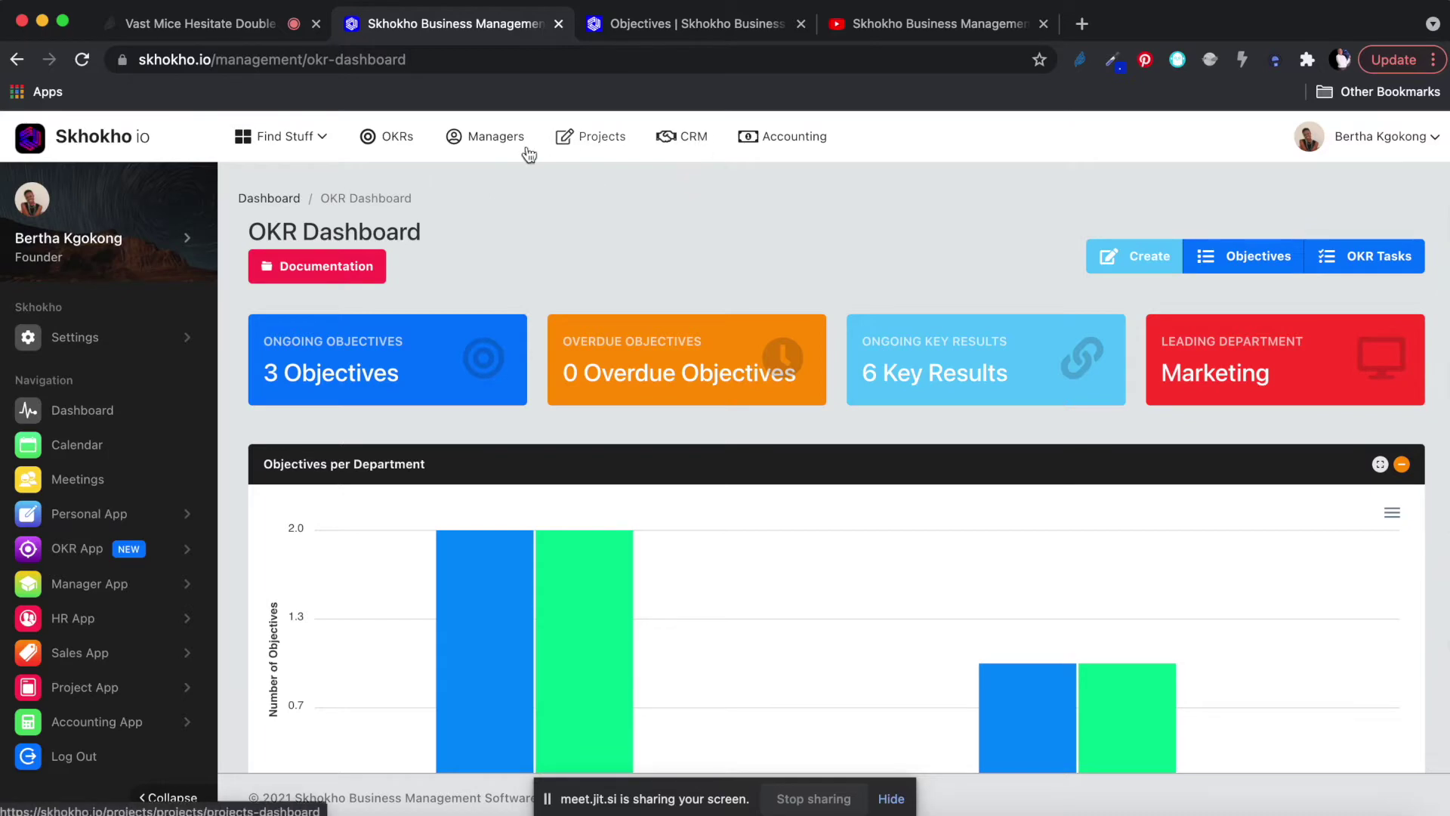
click(114, 410)
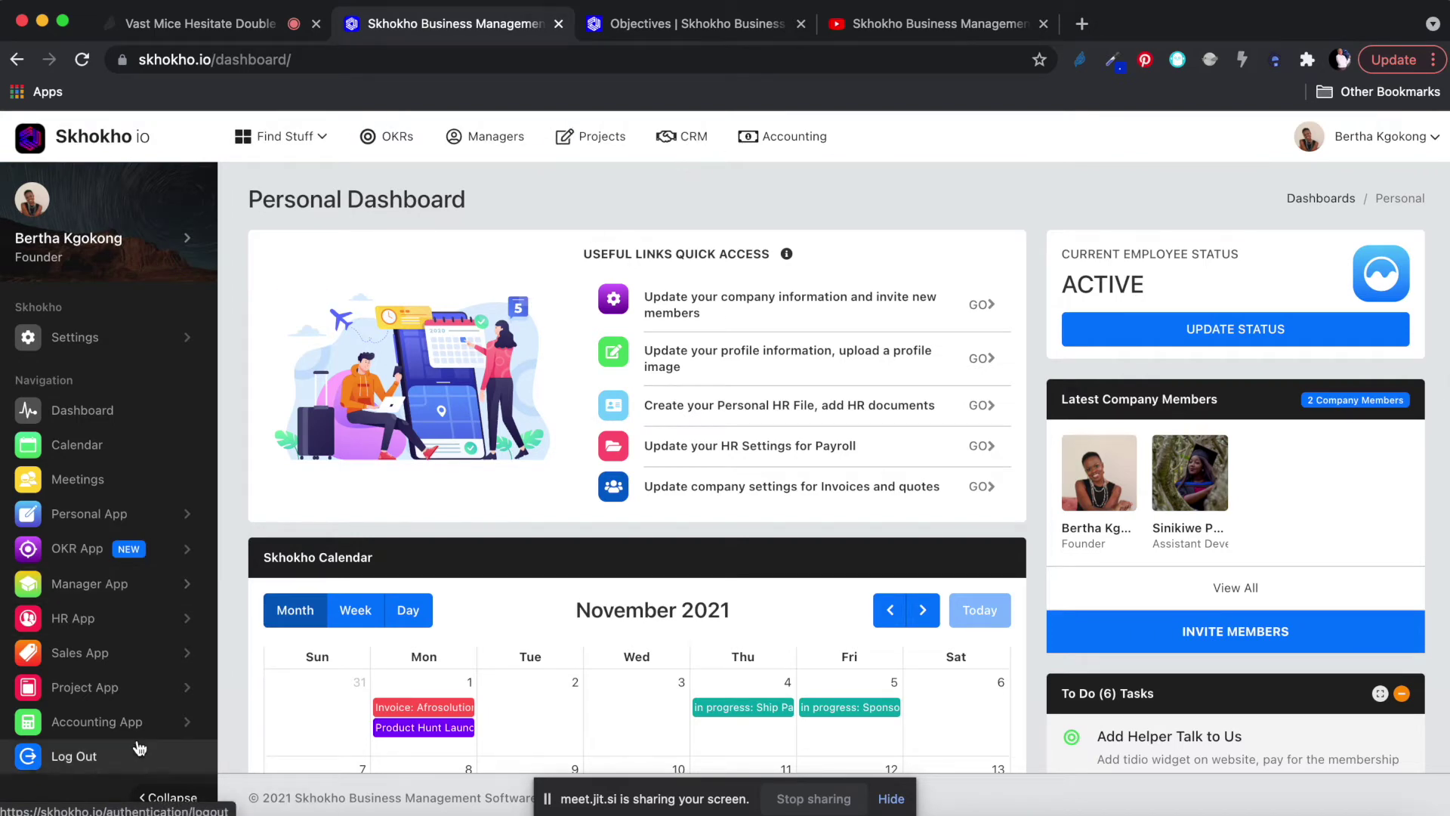
click(94, 655)
scroll(91, 657, down, 3)
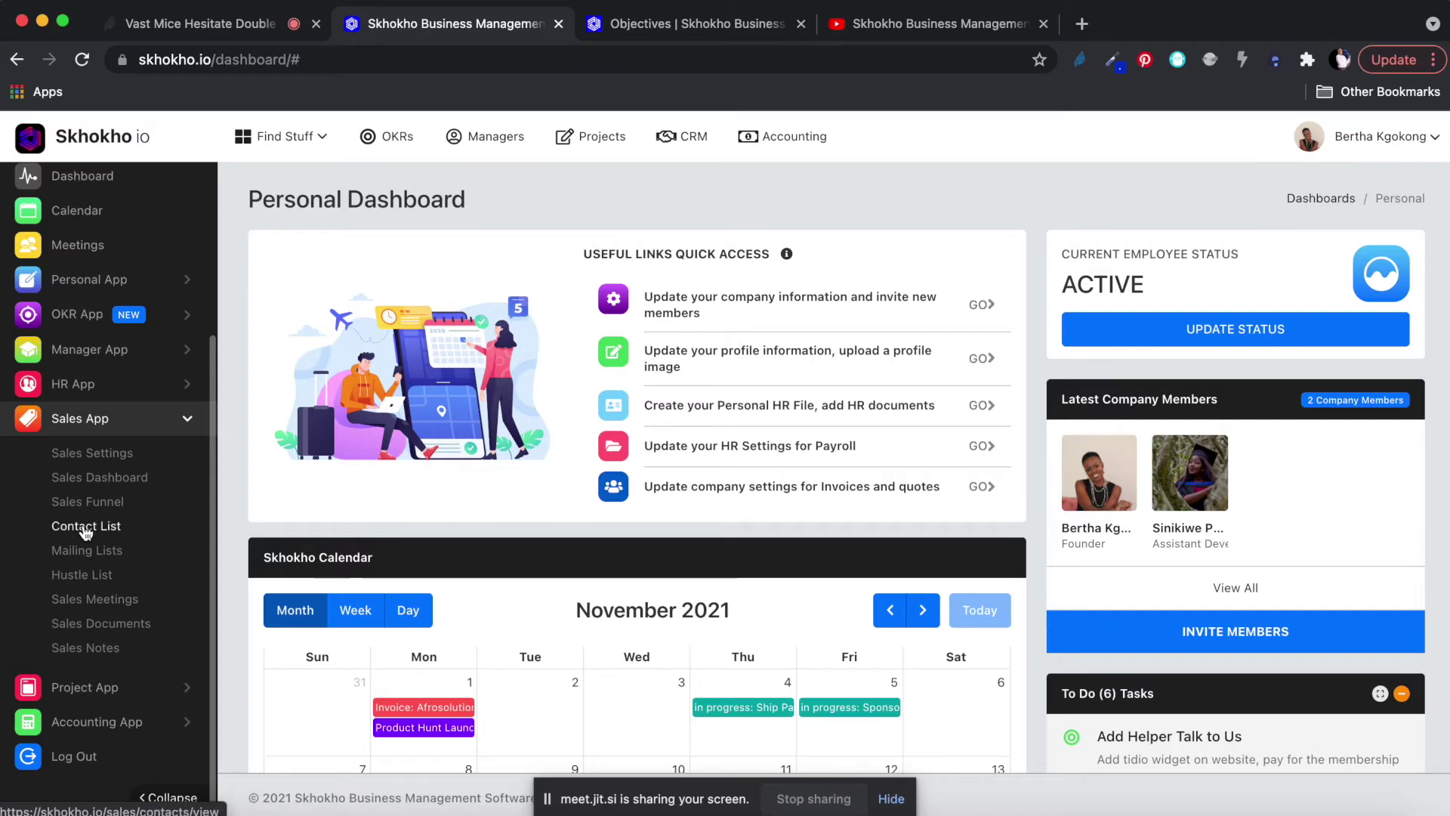
click(90, 453)
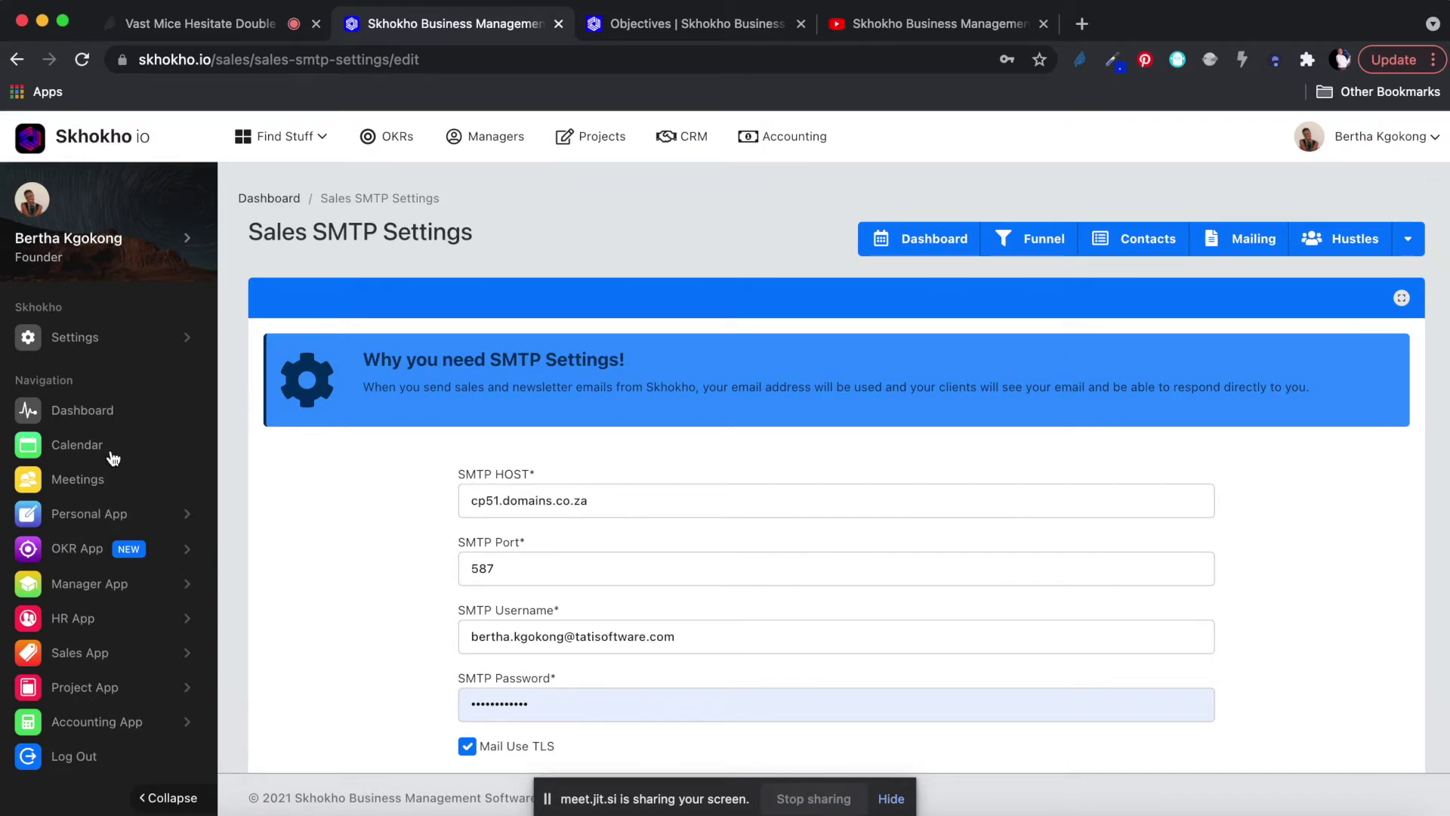
Open the Sales Contact List showing six contacts with phone numbers and e-mails.
click(89, 652)
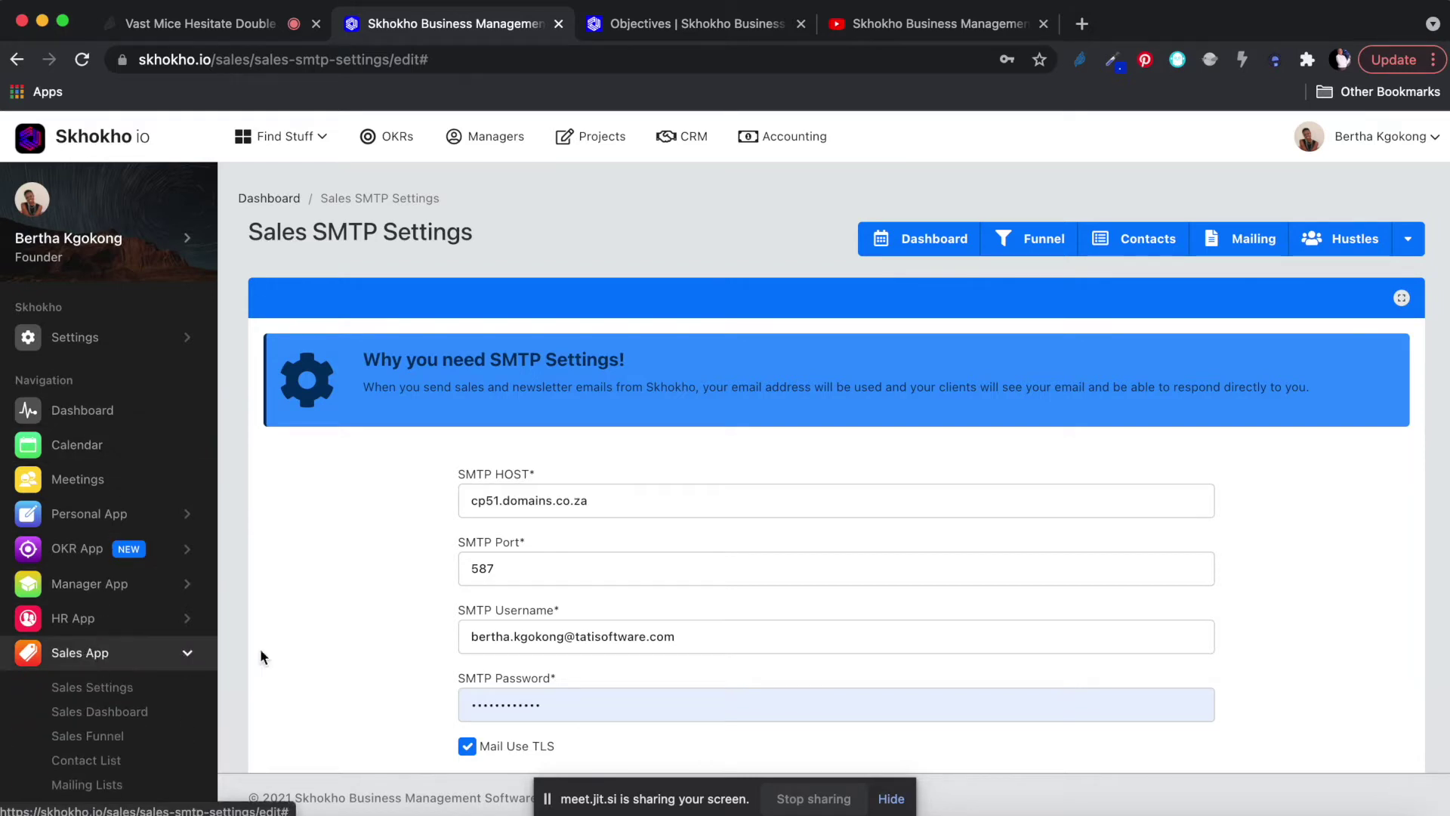
scroll(332, 646, down, 3)
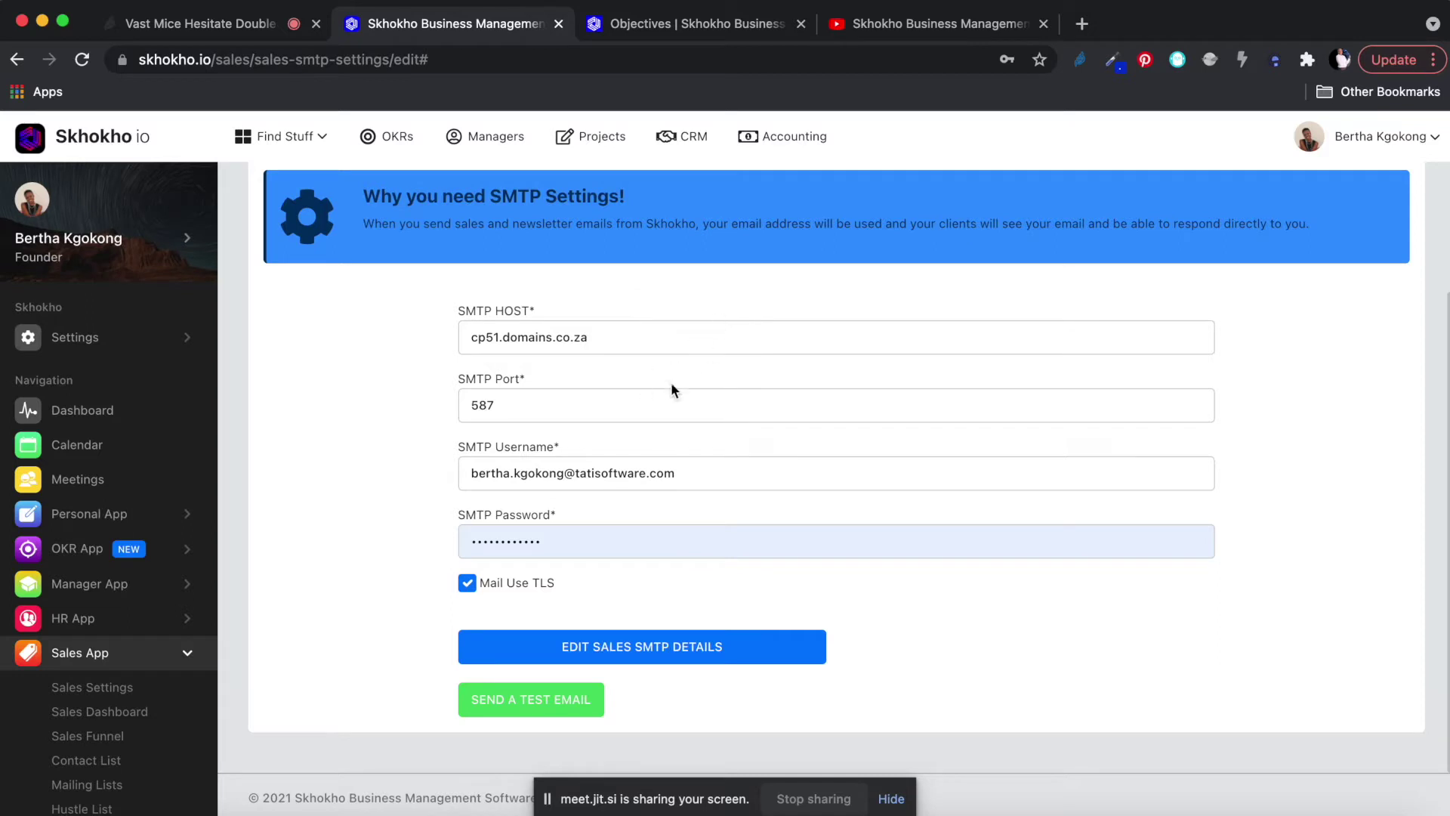
scroll(671, 382, up, 1)
scroll(665, 438, up, 1)
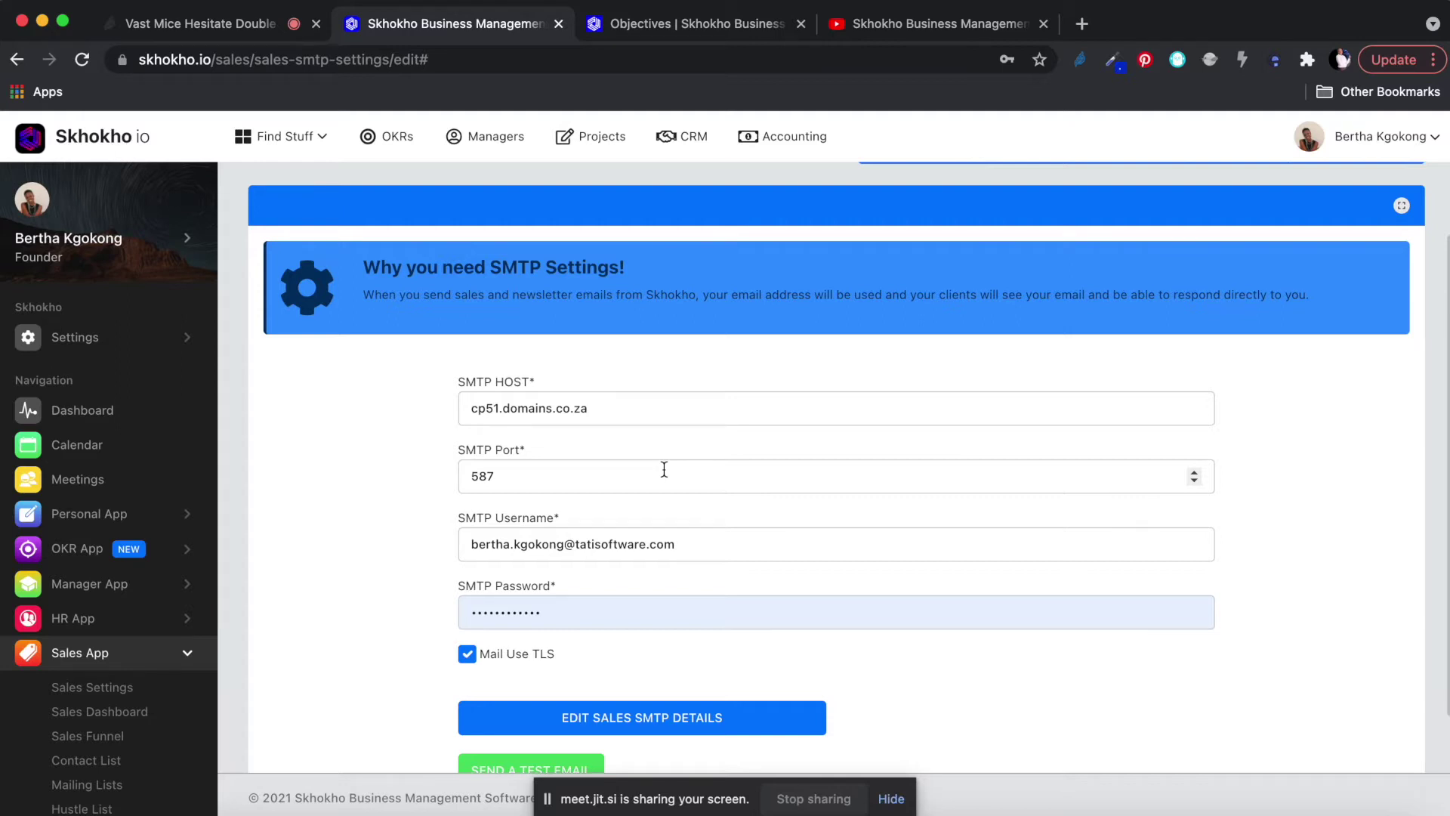
scroll(302, 563, down, 1)
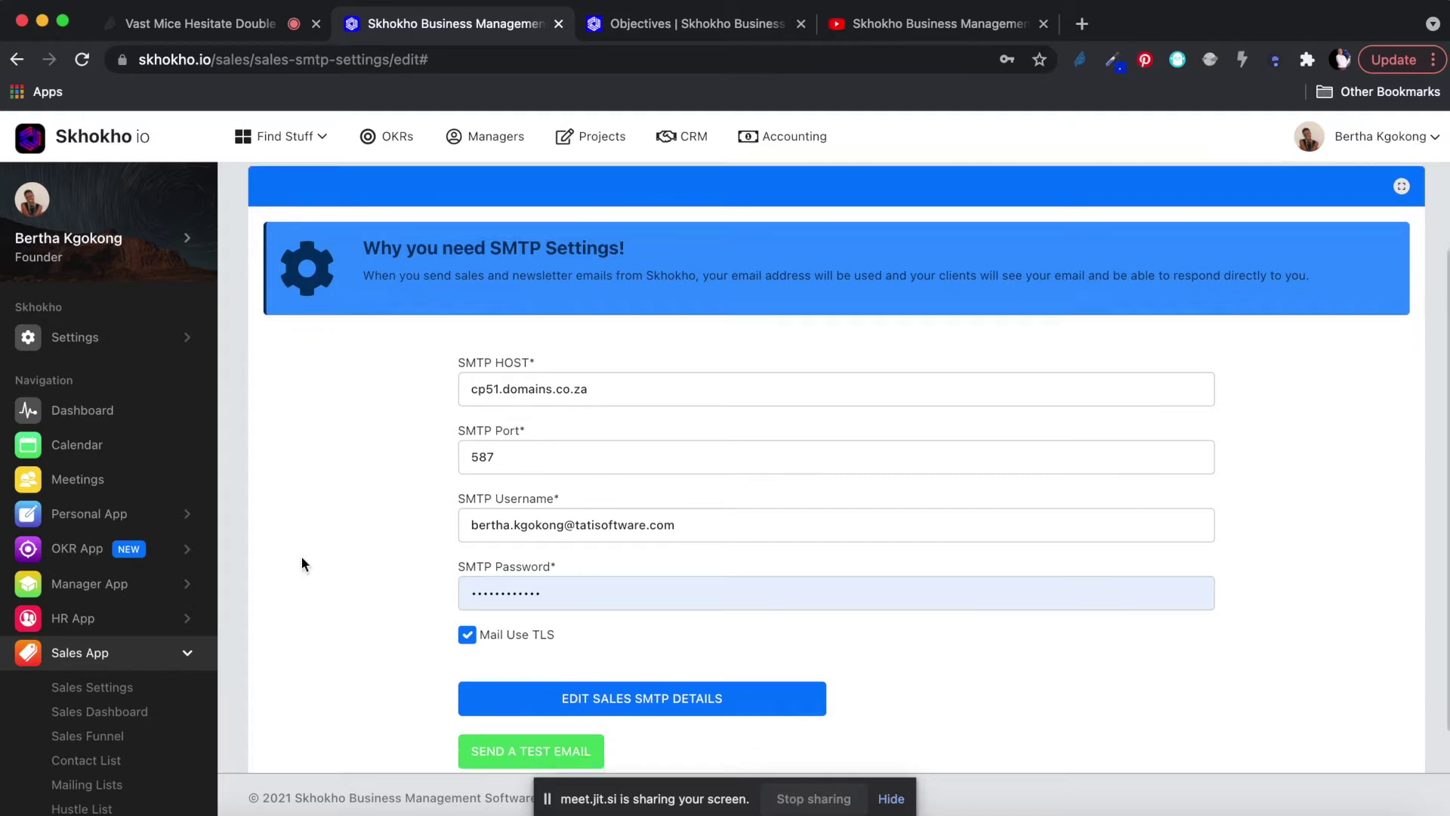
scroll(300, 563, down, 2)
scroll(113, 453, down, 5)
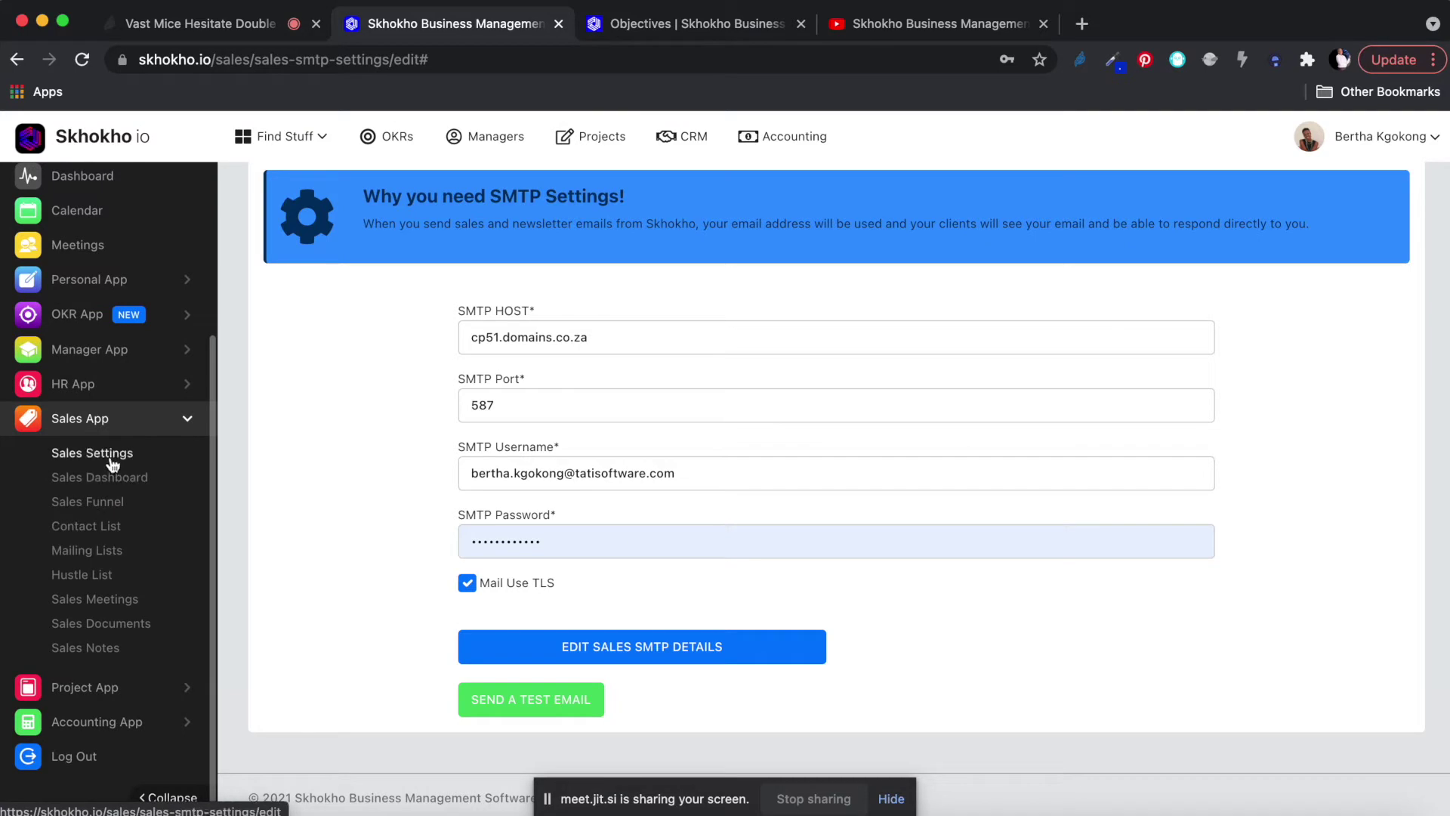
click(94, 527)
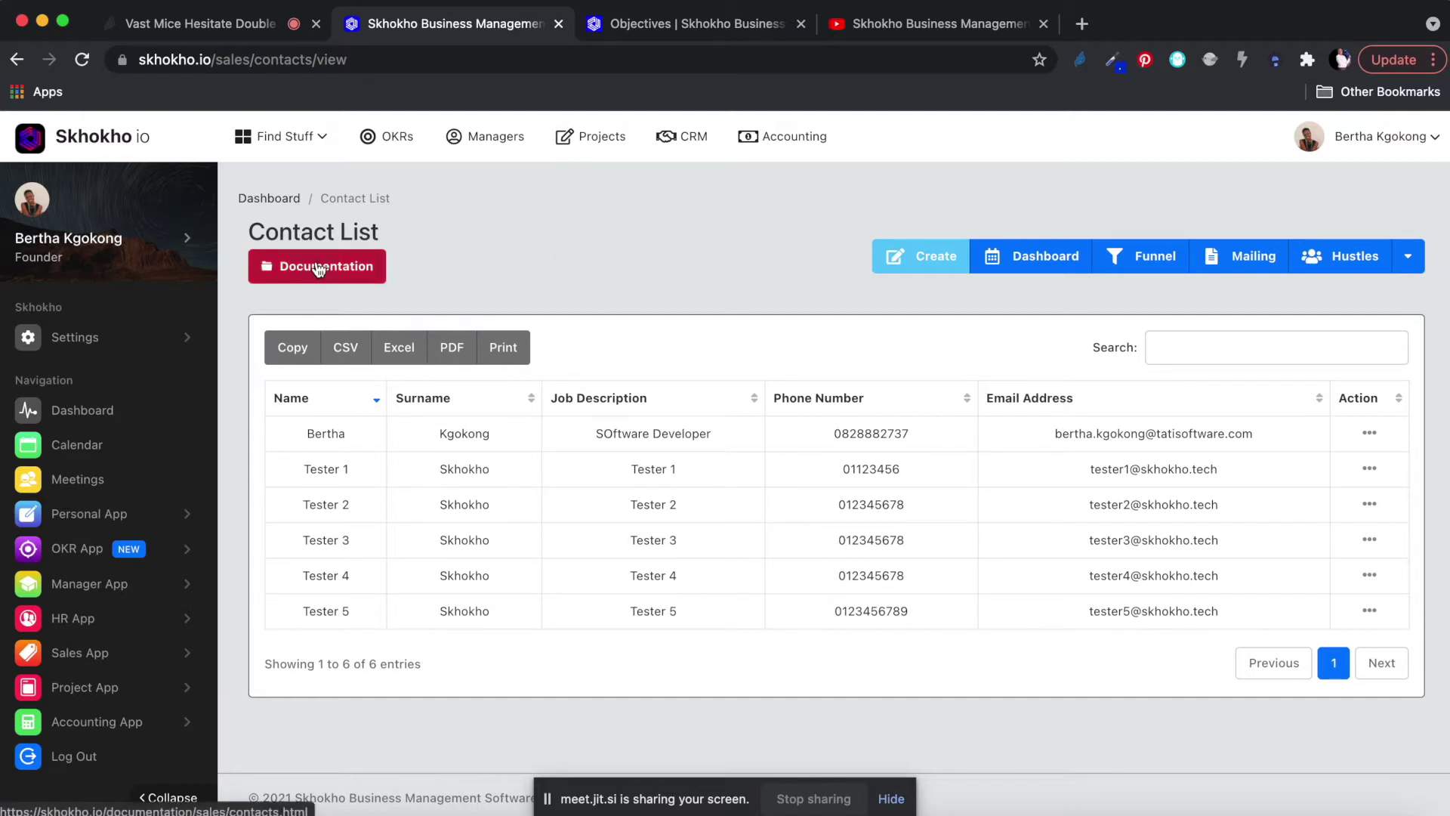
Open the Mailing Lists page, showing Weekly Email Newsletter with 4 members at 100% subscribed.
click(75, 655)
scroll(83, 657, down, 3)
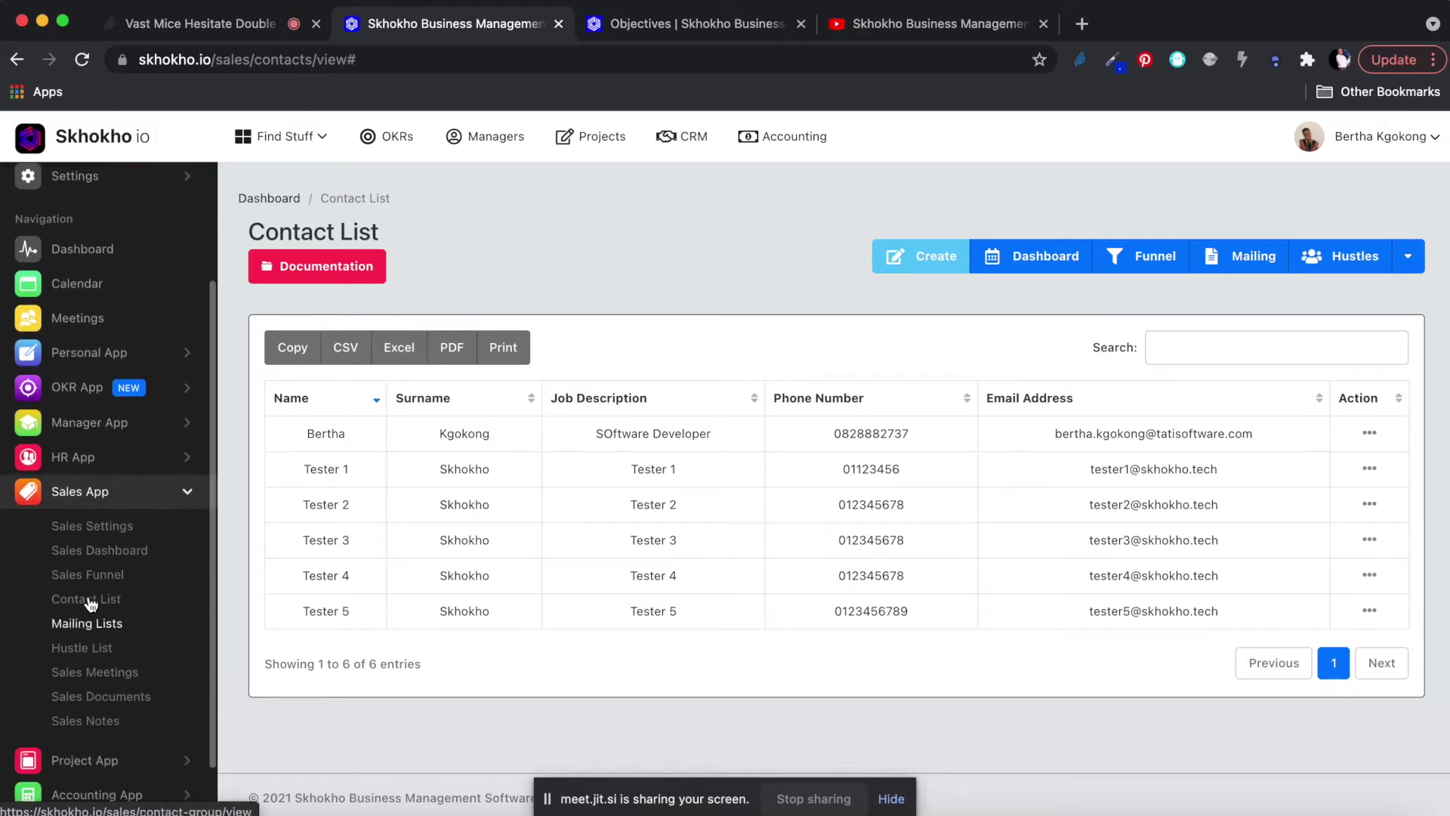
click(87, 624)
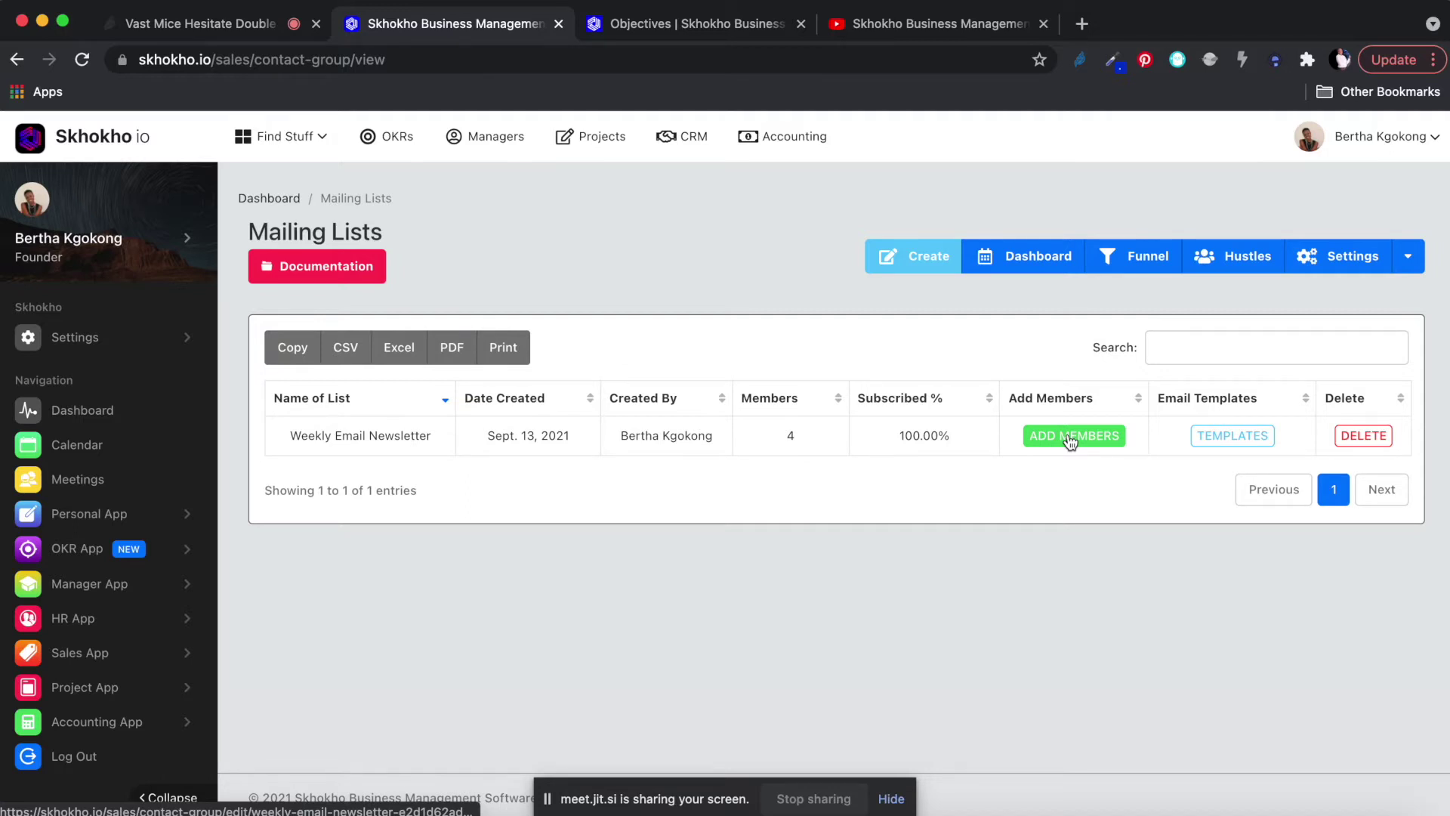
Create the mailing list 'Imported List from mailchimp' with a placeholder description.
click(922, 259)
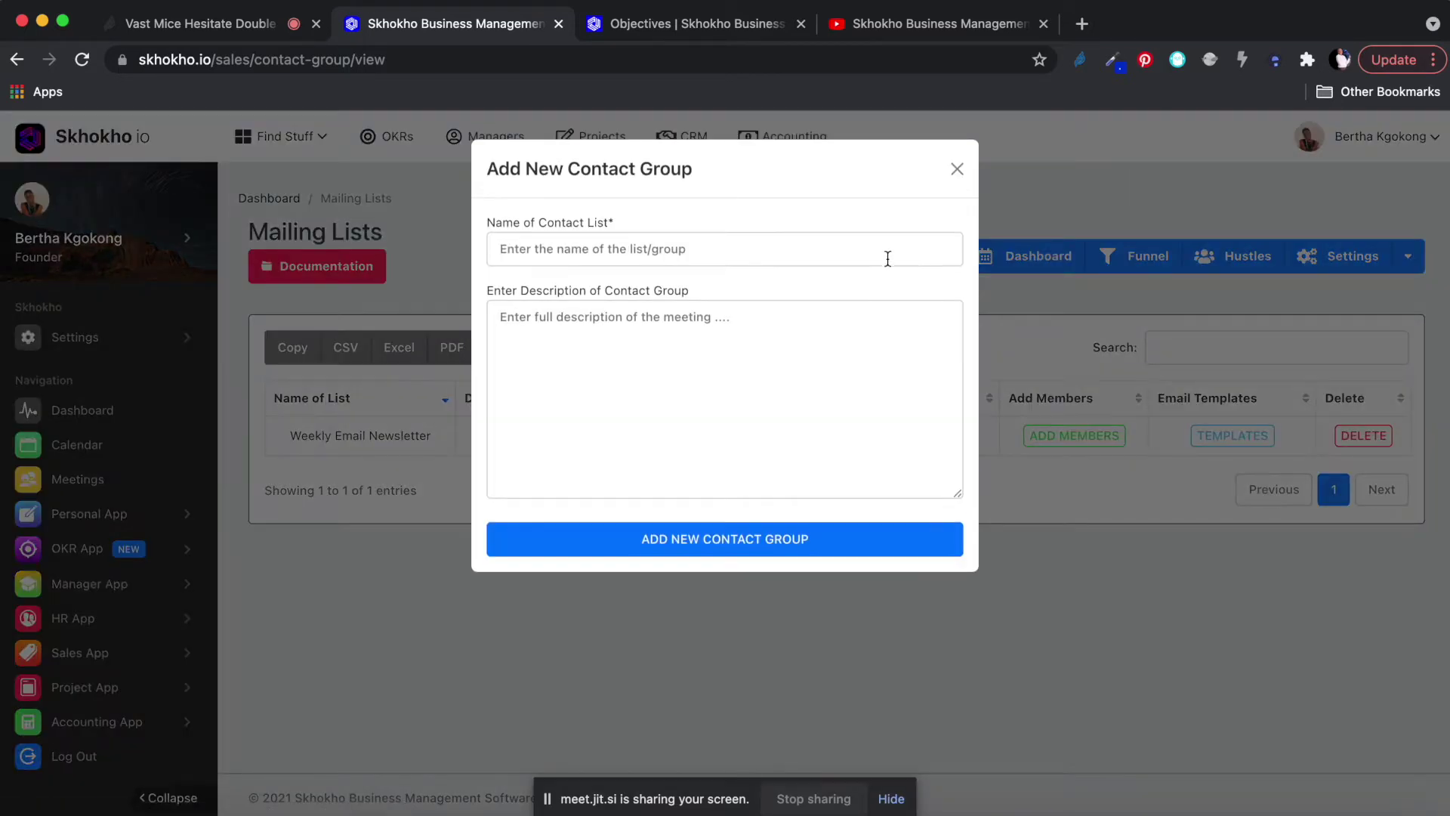
click(606, 249)
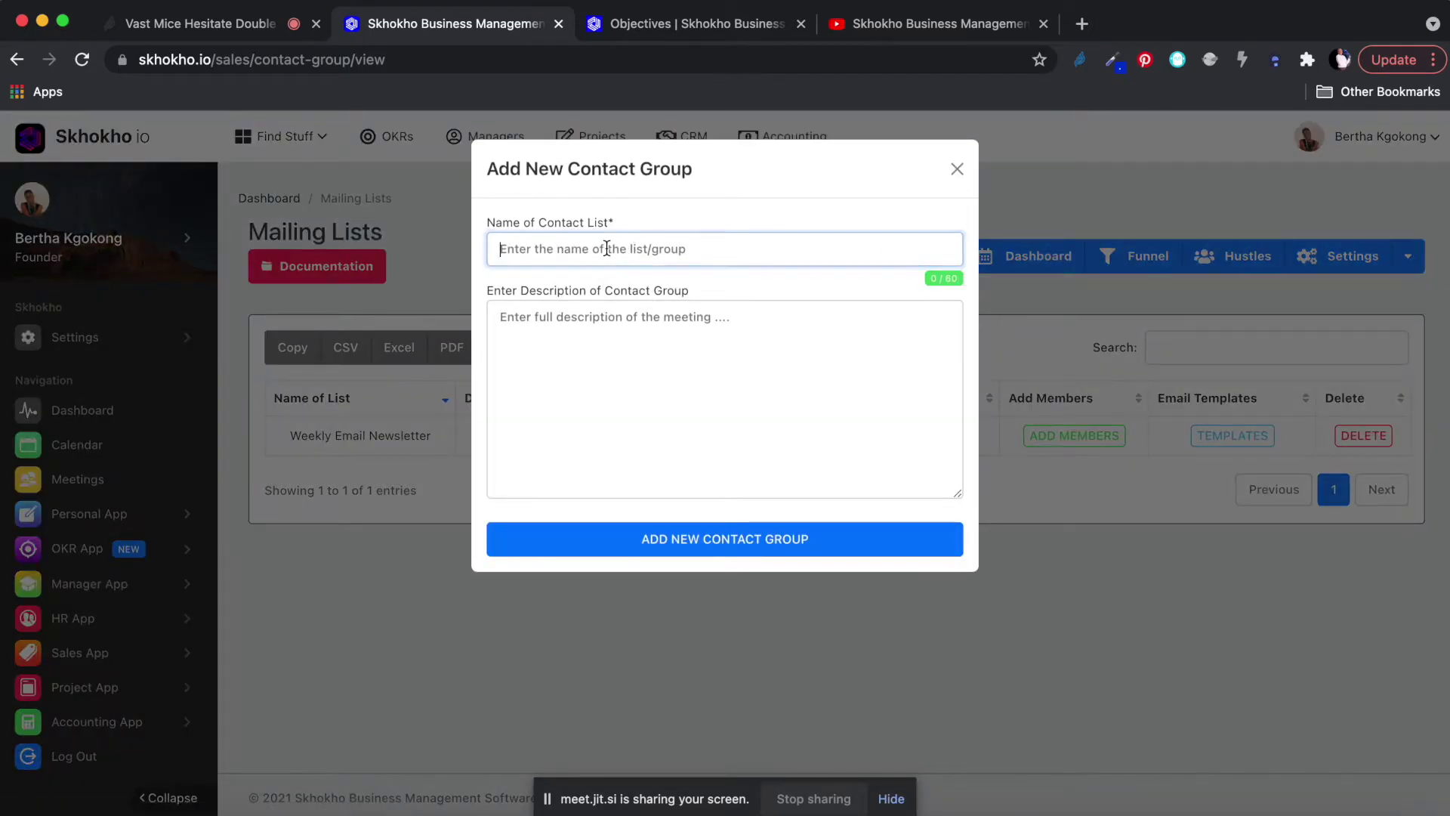
text(Impor)
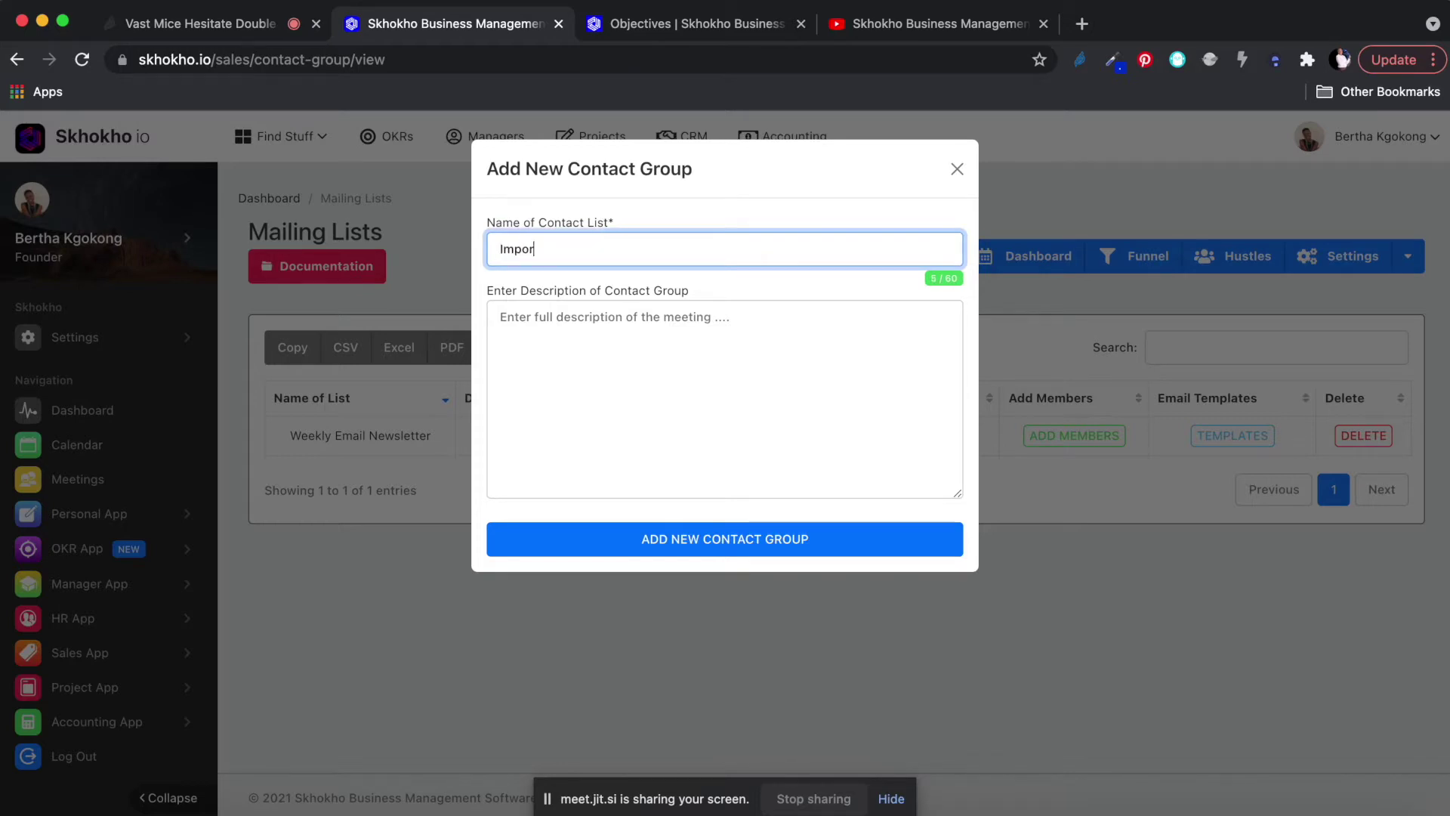
text(ted List from mailchimp)
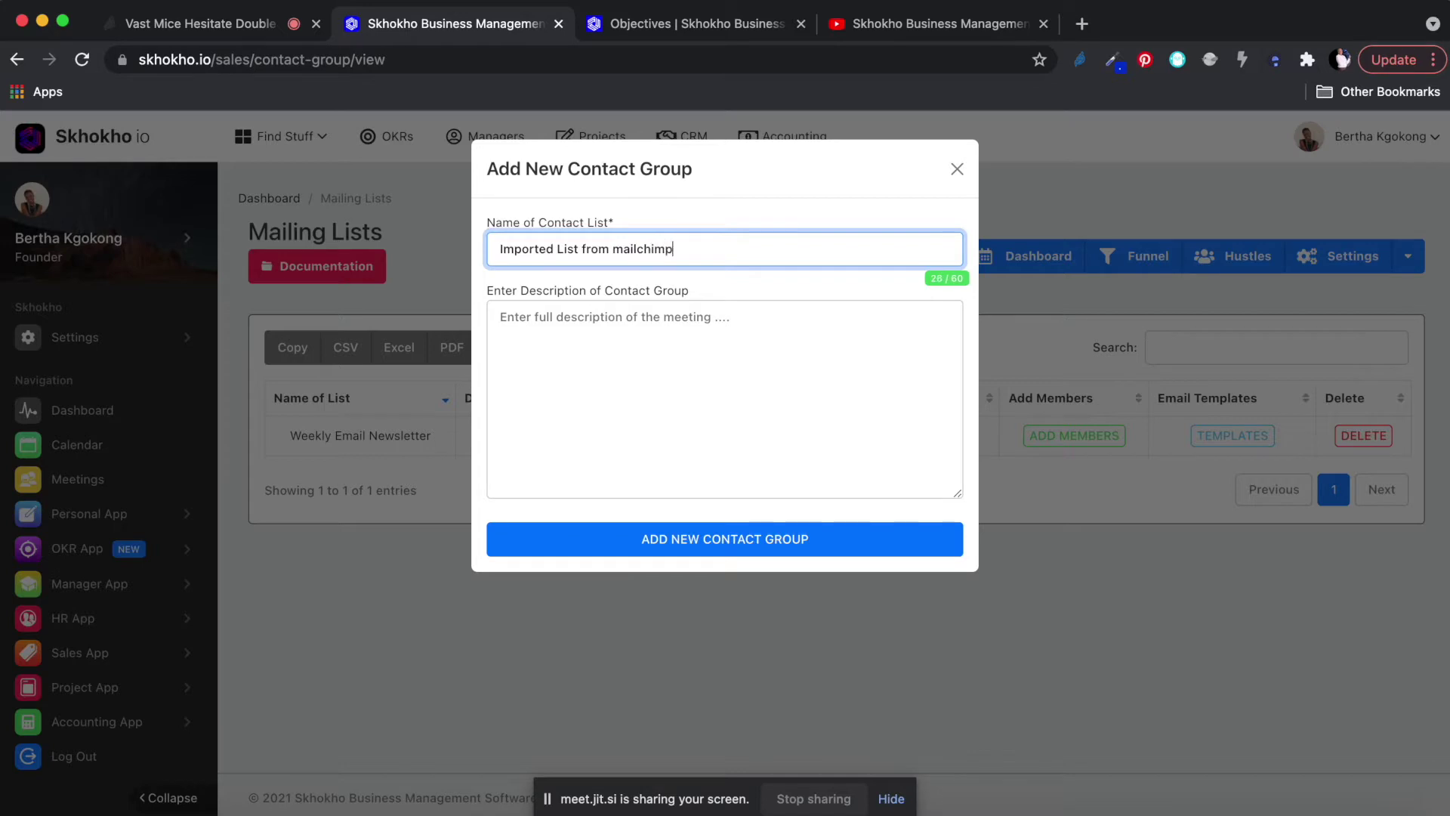
click(577, 344)
text(jdfh fhd og )
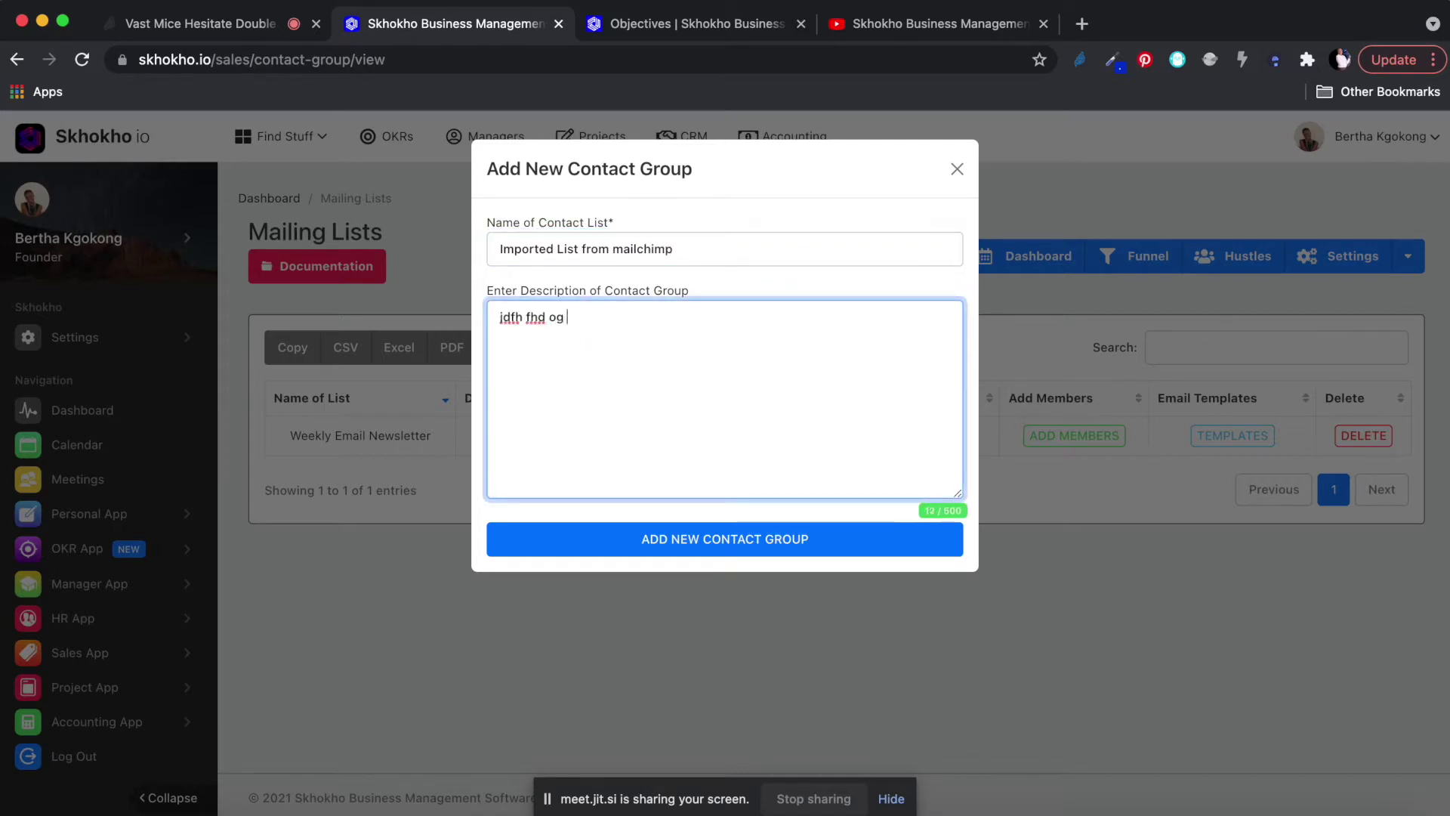
text(idg ify gfid ygfid gfig ig isyg)
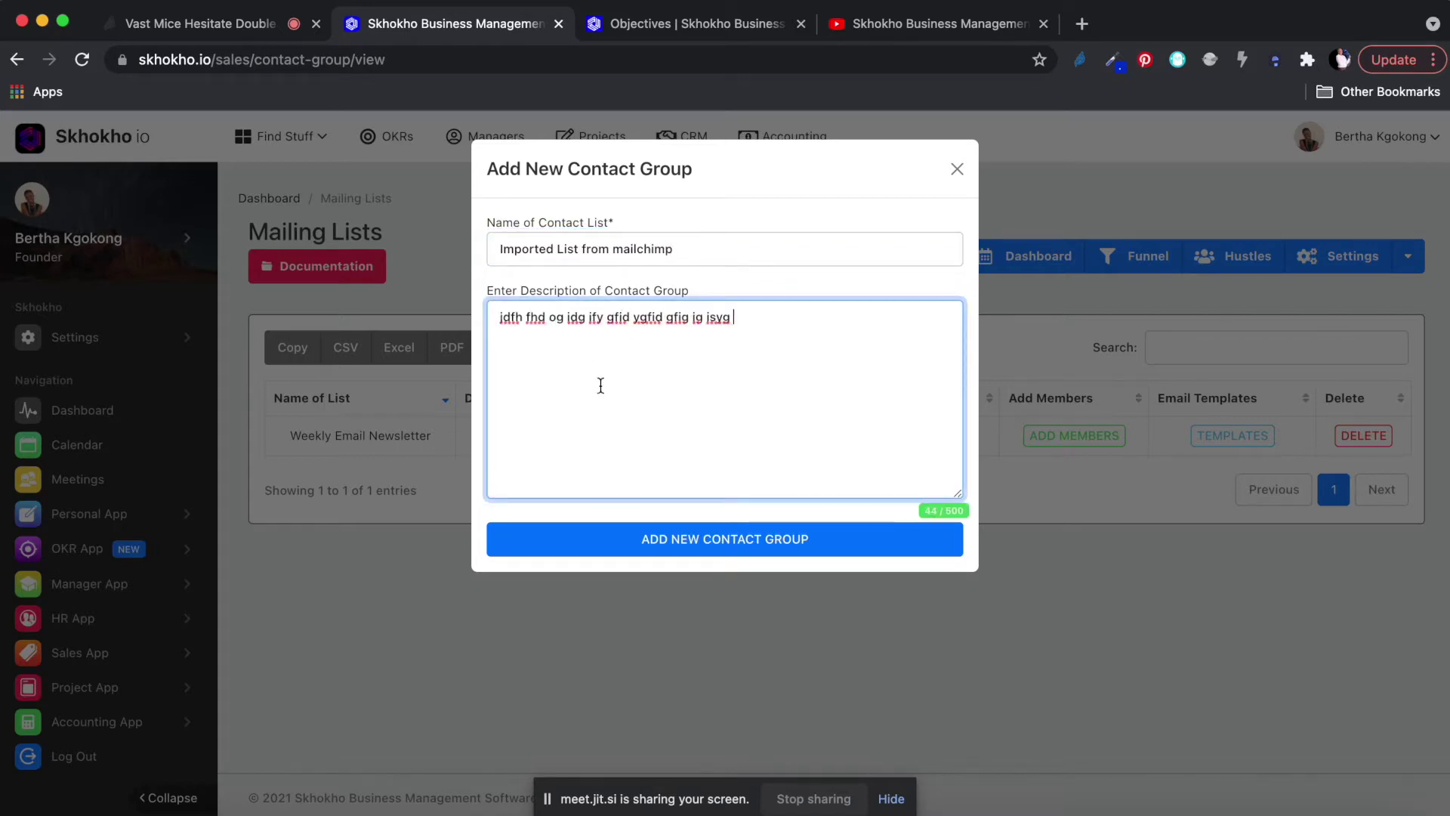
click(729, 541)
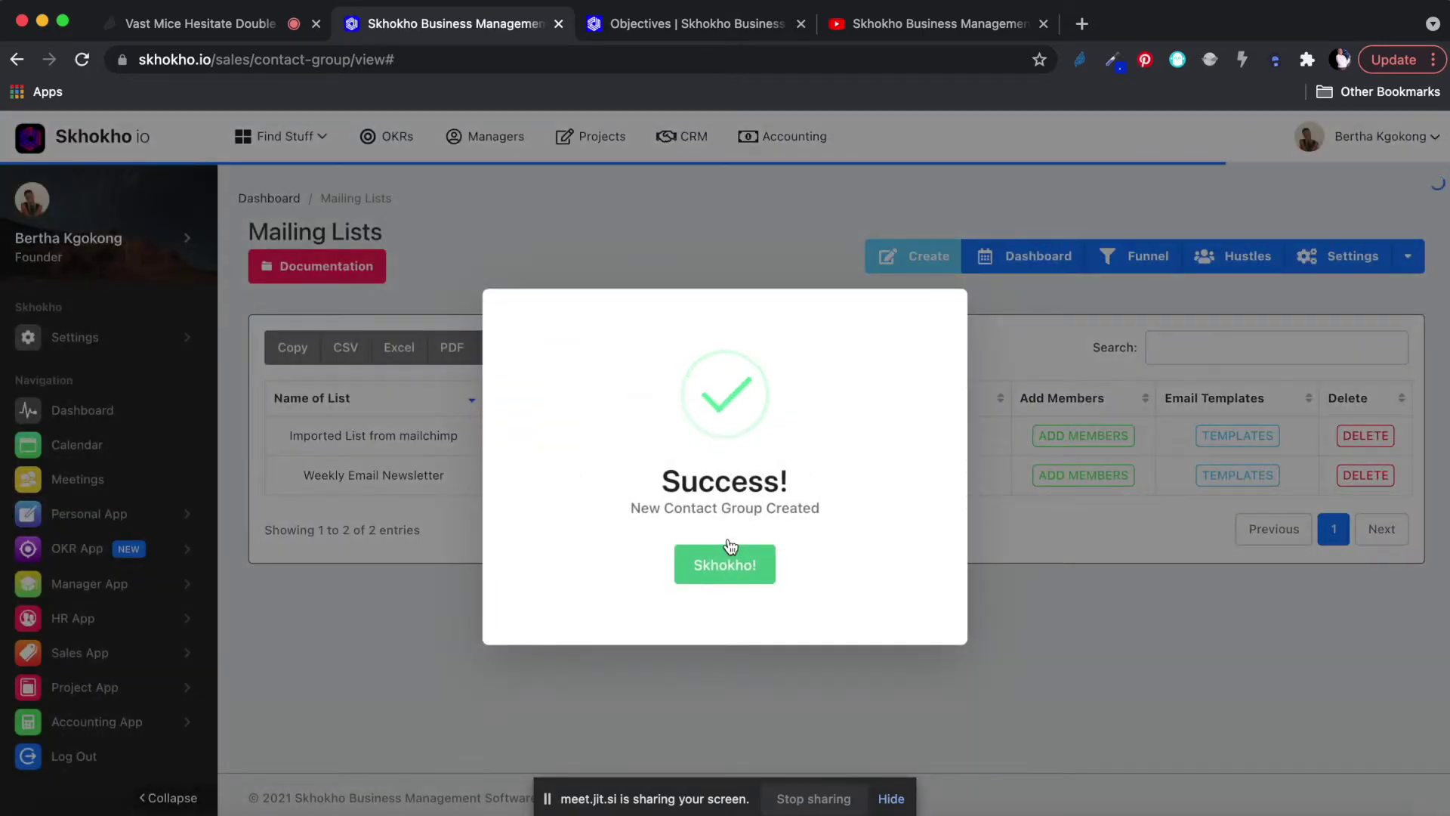
click(728, 568)
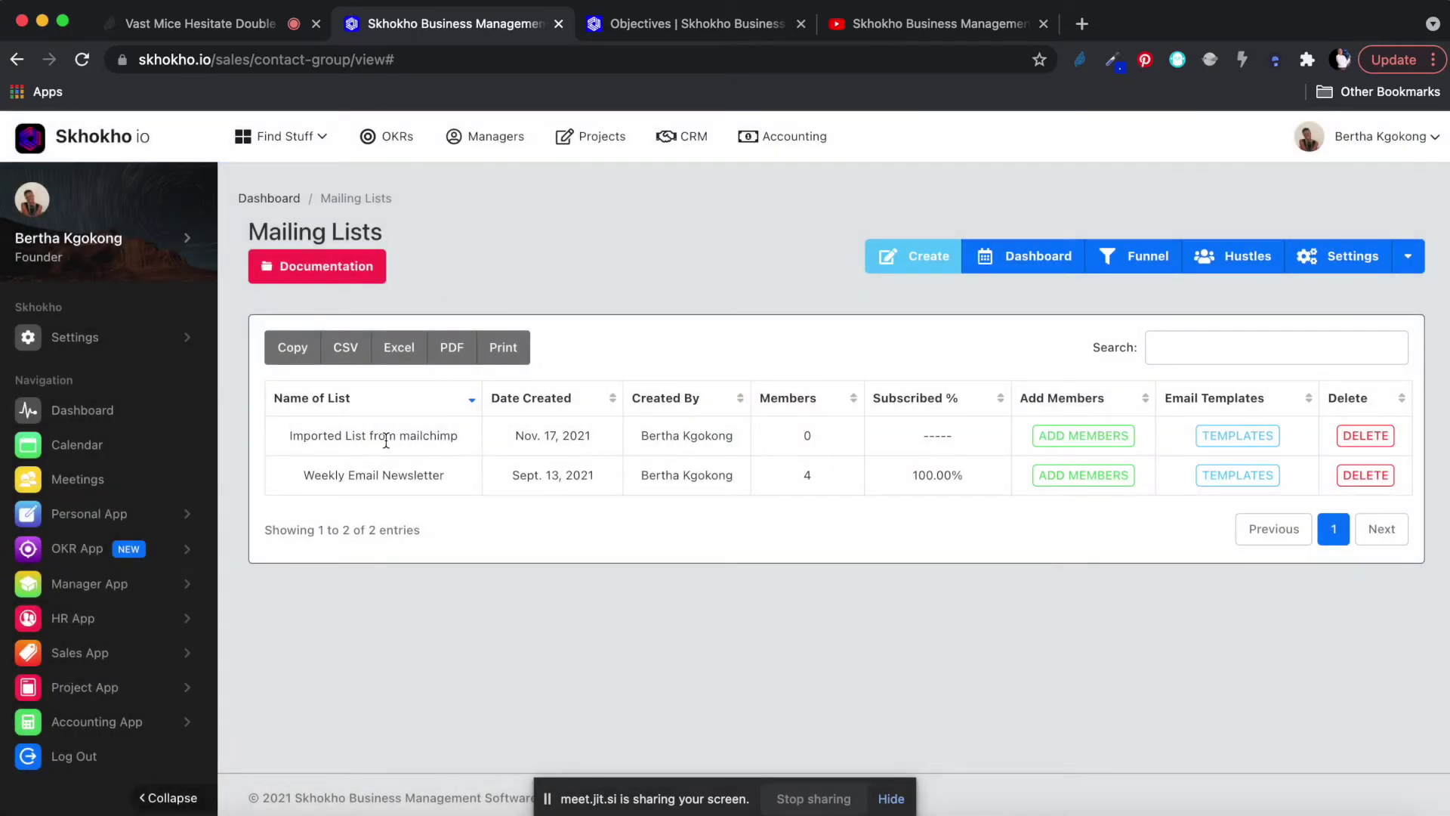
Open the new list's CSV upload form and browse the Documents folder in list view.
click(1080, 441)
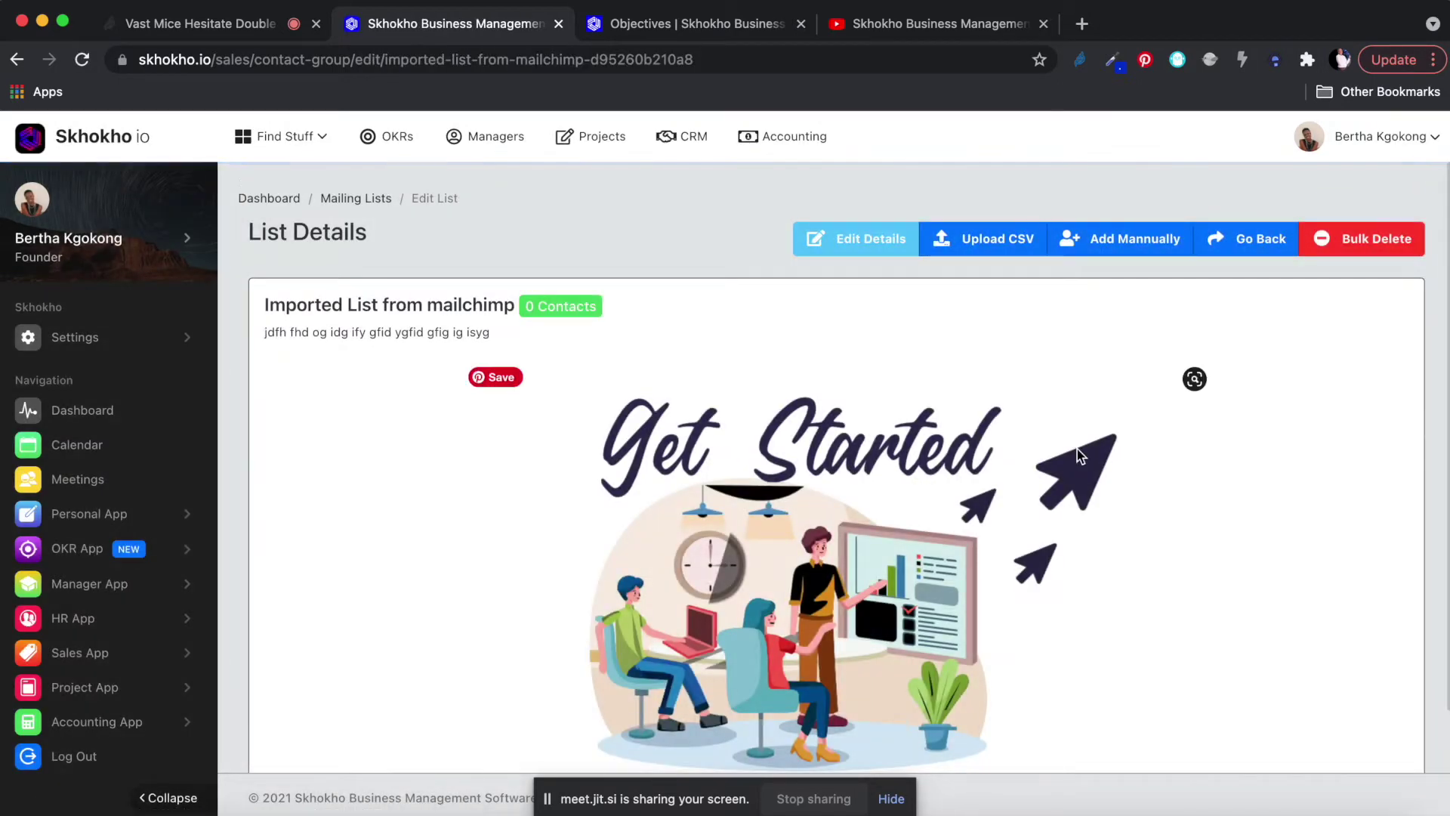
scroll(1076, 447, down, 1)
scroll(970, 443, up, 1)
click(991, 240)
click(541, 256)
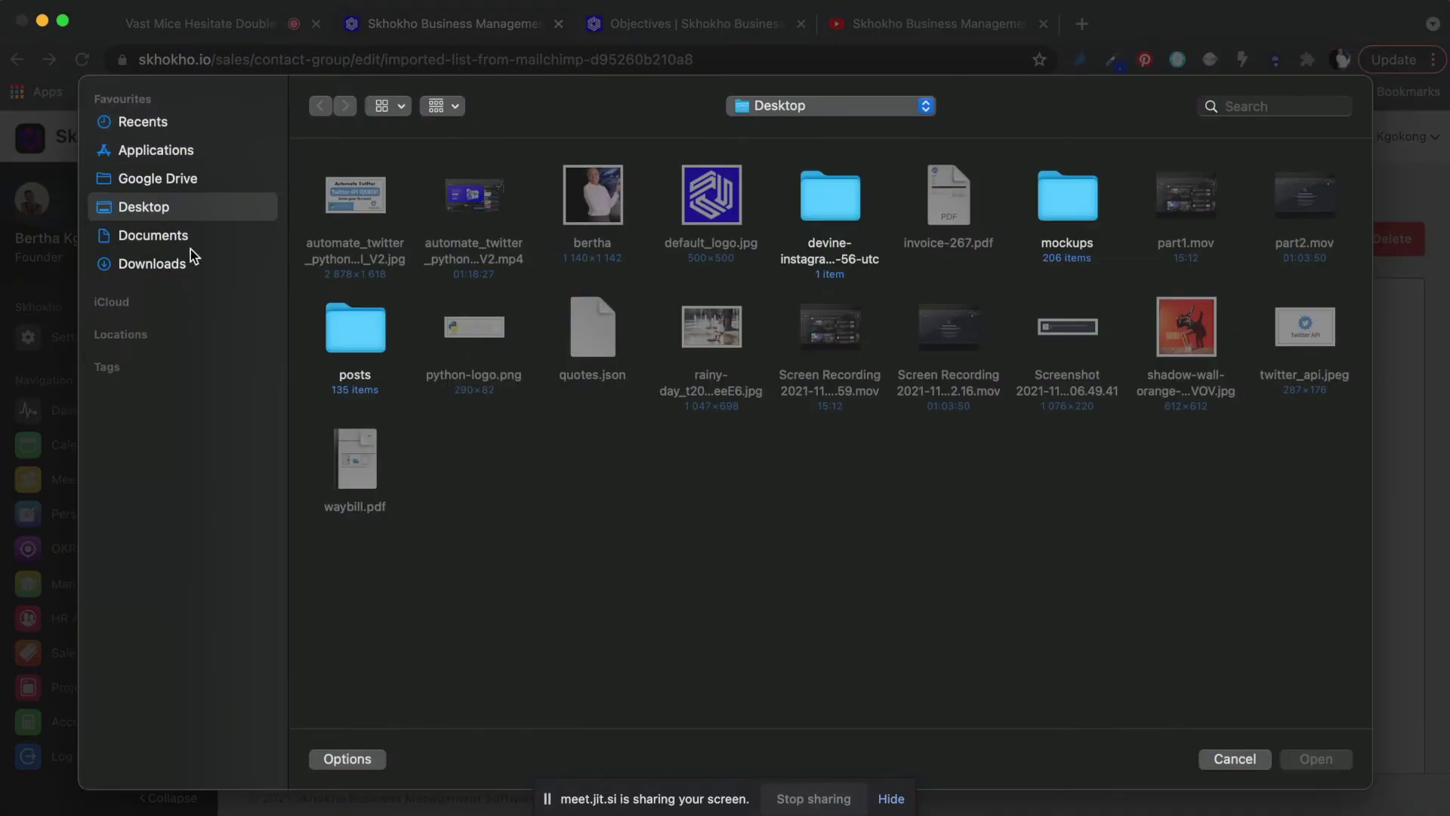
click(173, 236)
scroll(569, 466, down, 5)
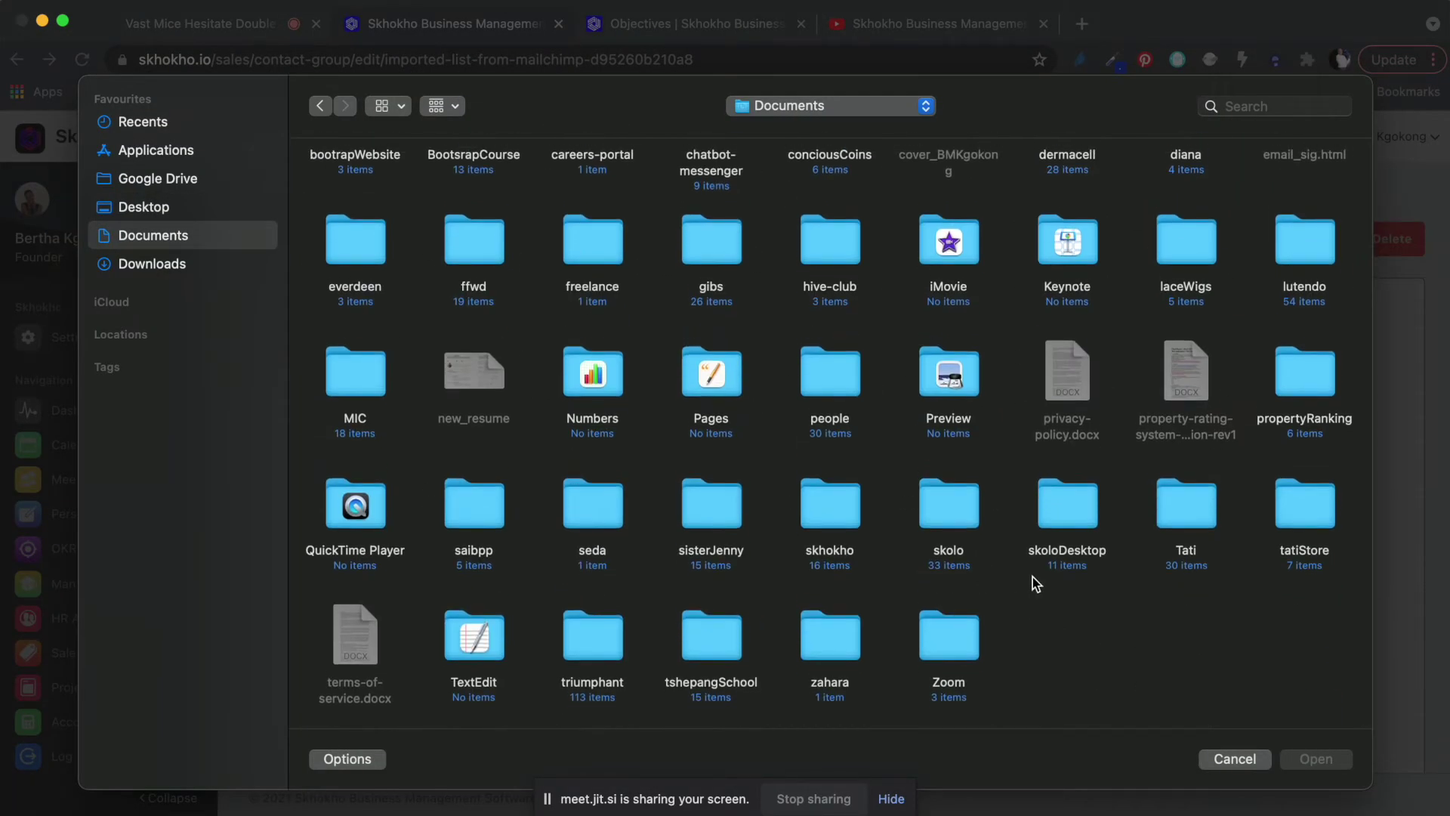
scroll(974, 618, up, 3)
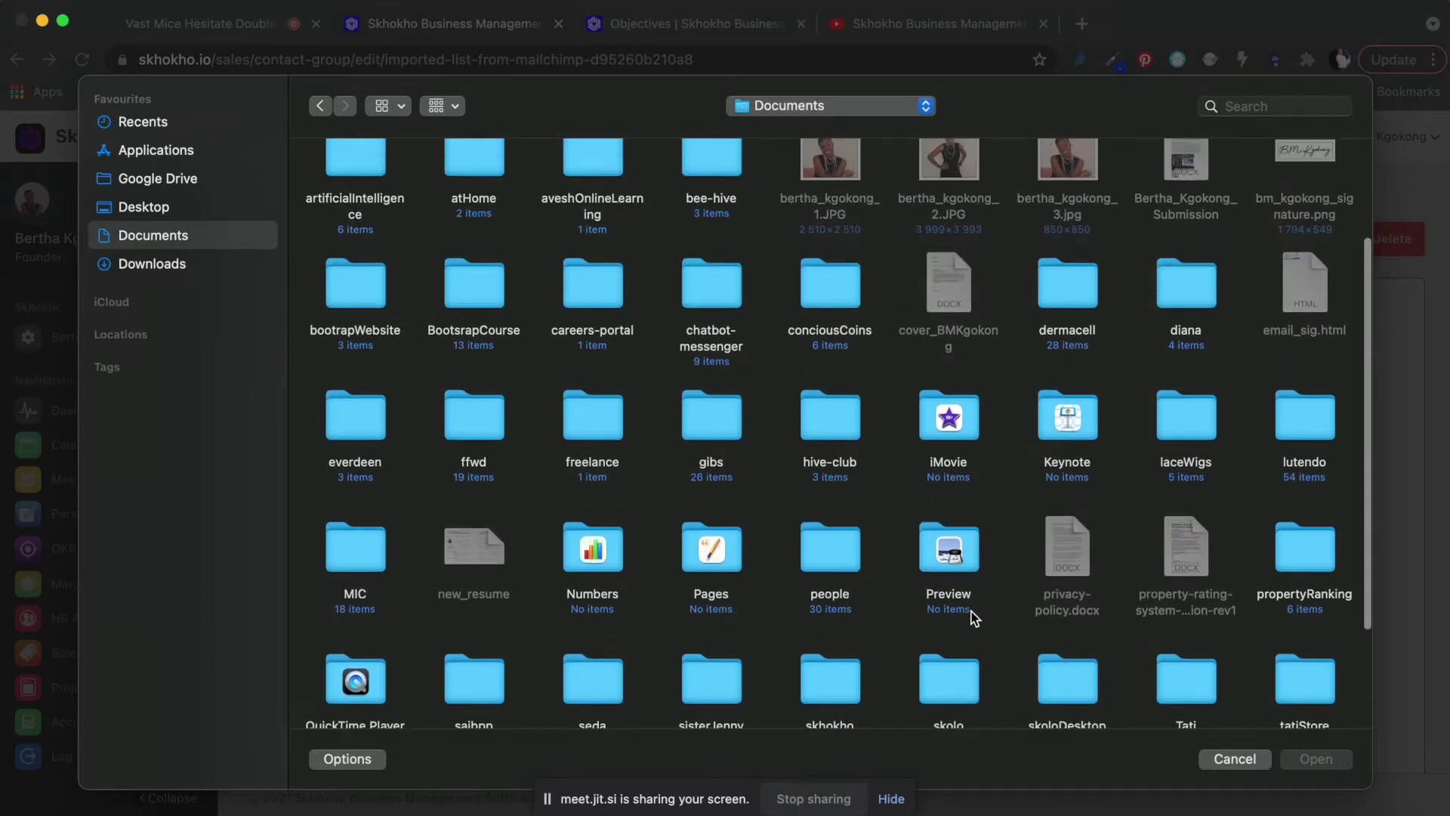
click(388, 106)
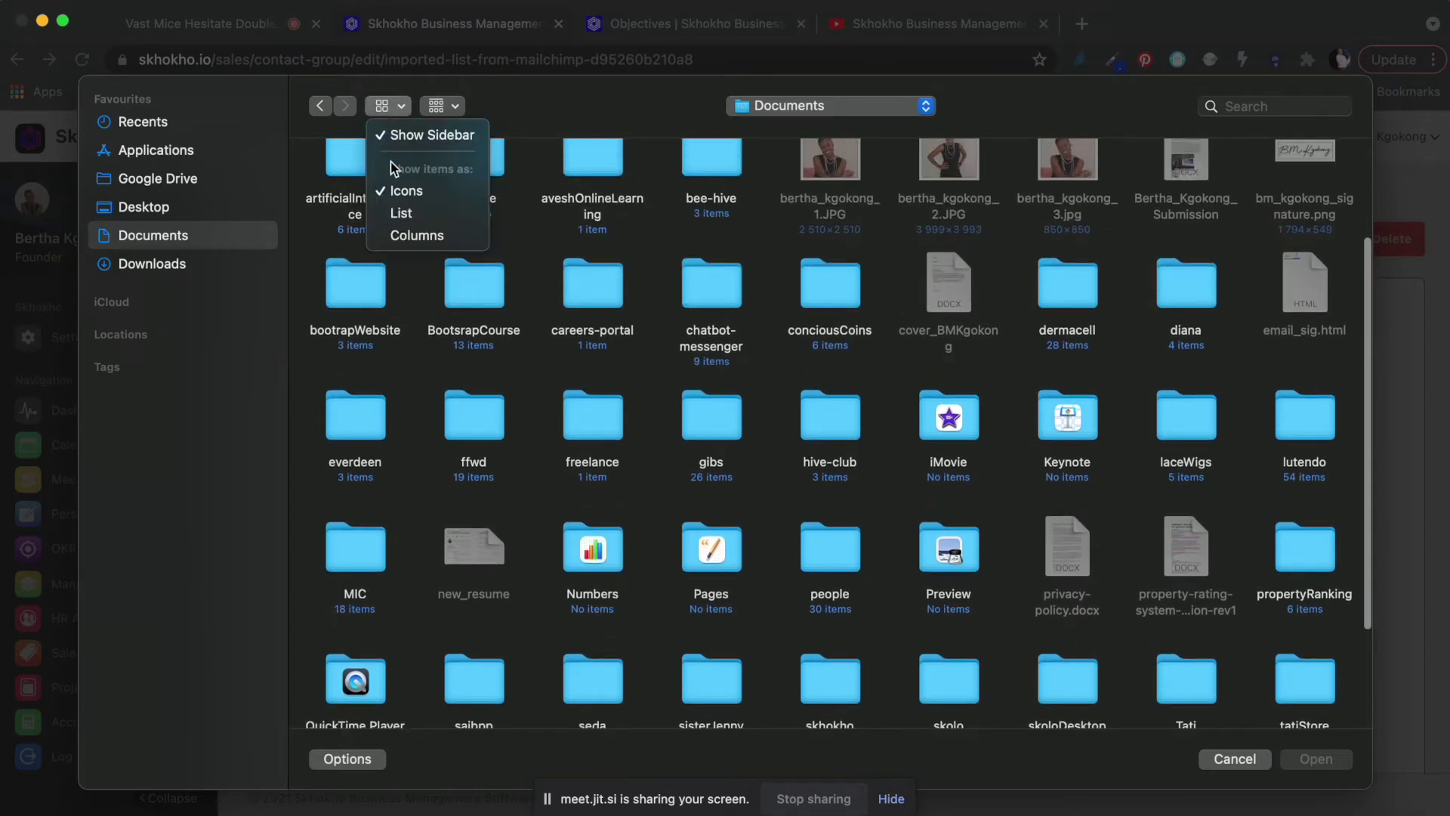
click(401, 214)
Upload company_set_5x from the skhokho/emaiLists folder and dismiss the success message.
double_click(370, 183)
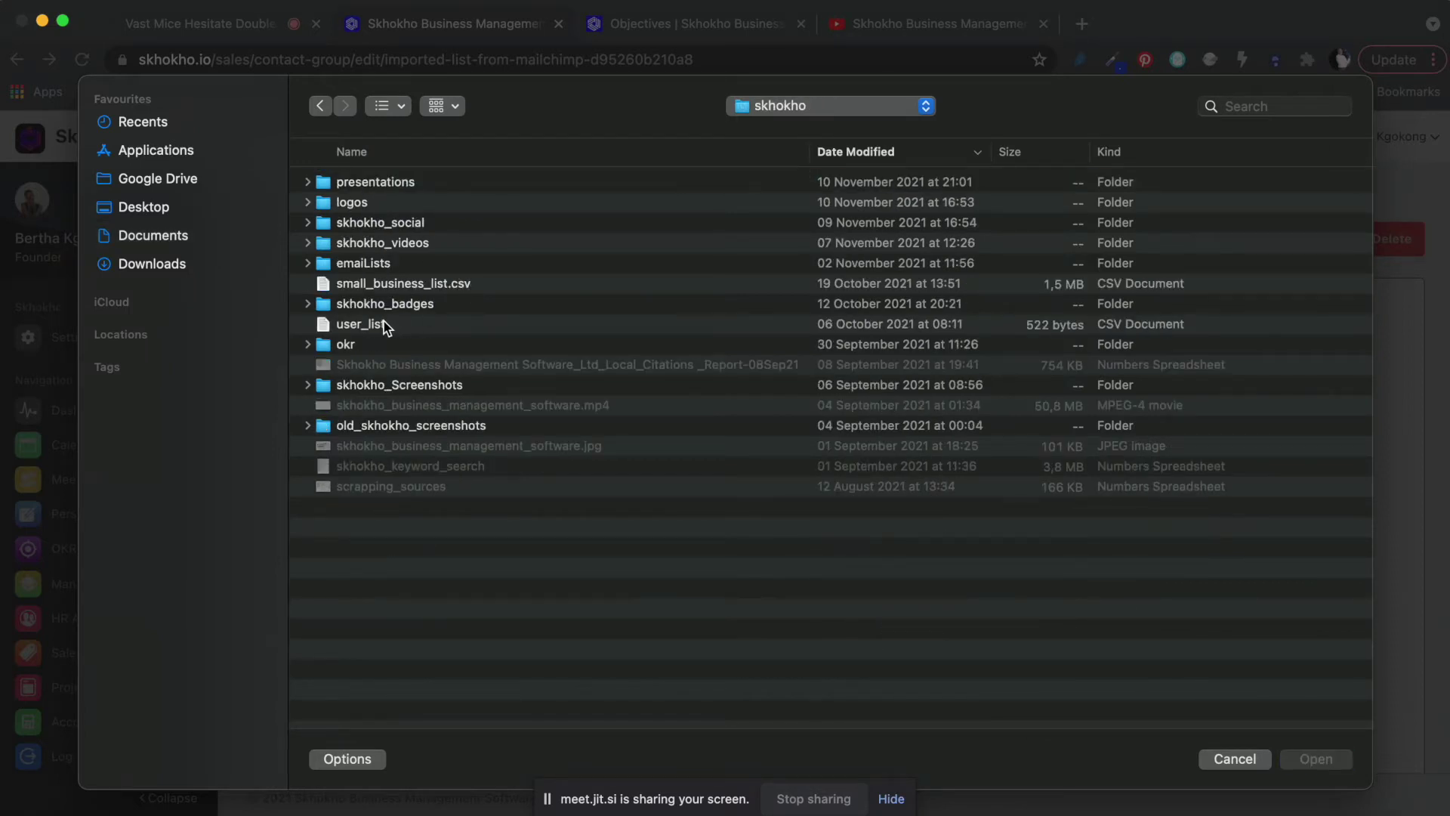
double_click(379, 265)
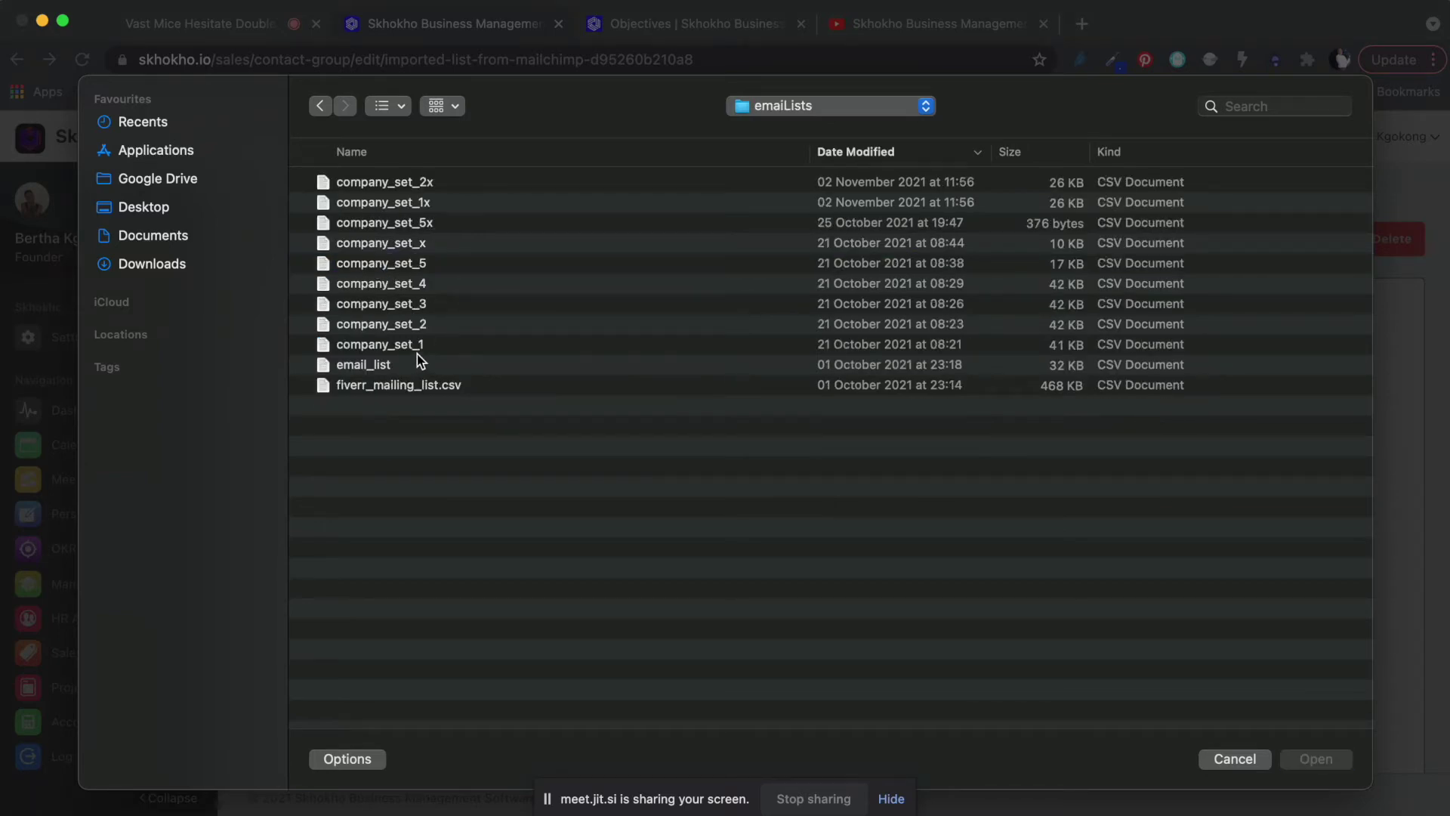
click(422, 225)
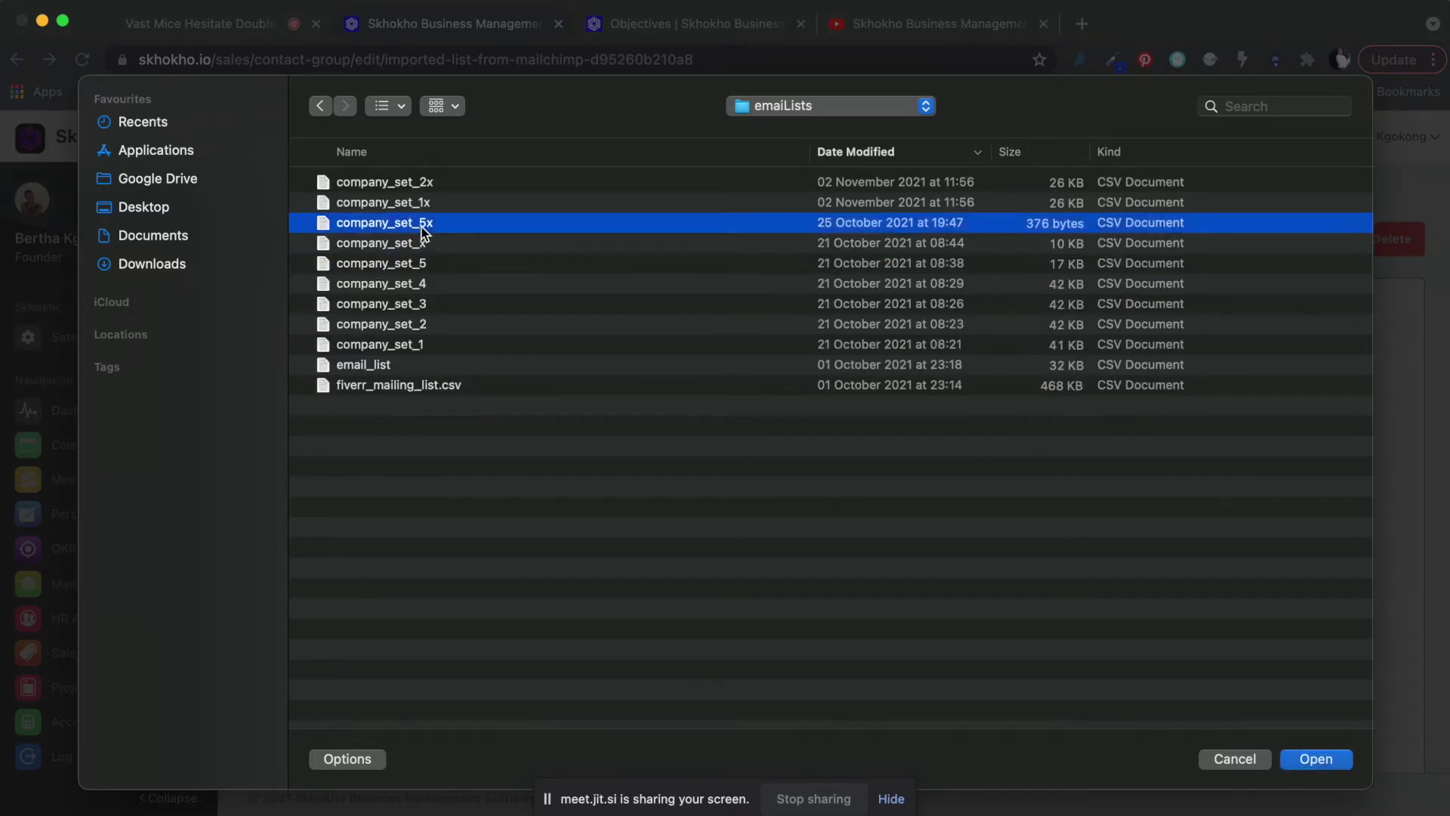
double_click(421, 225)
click(750, 310)
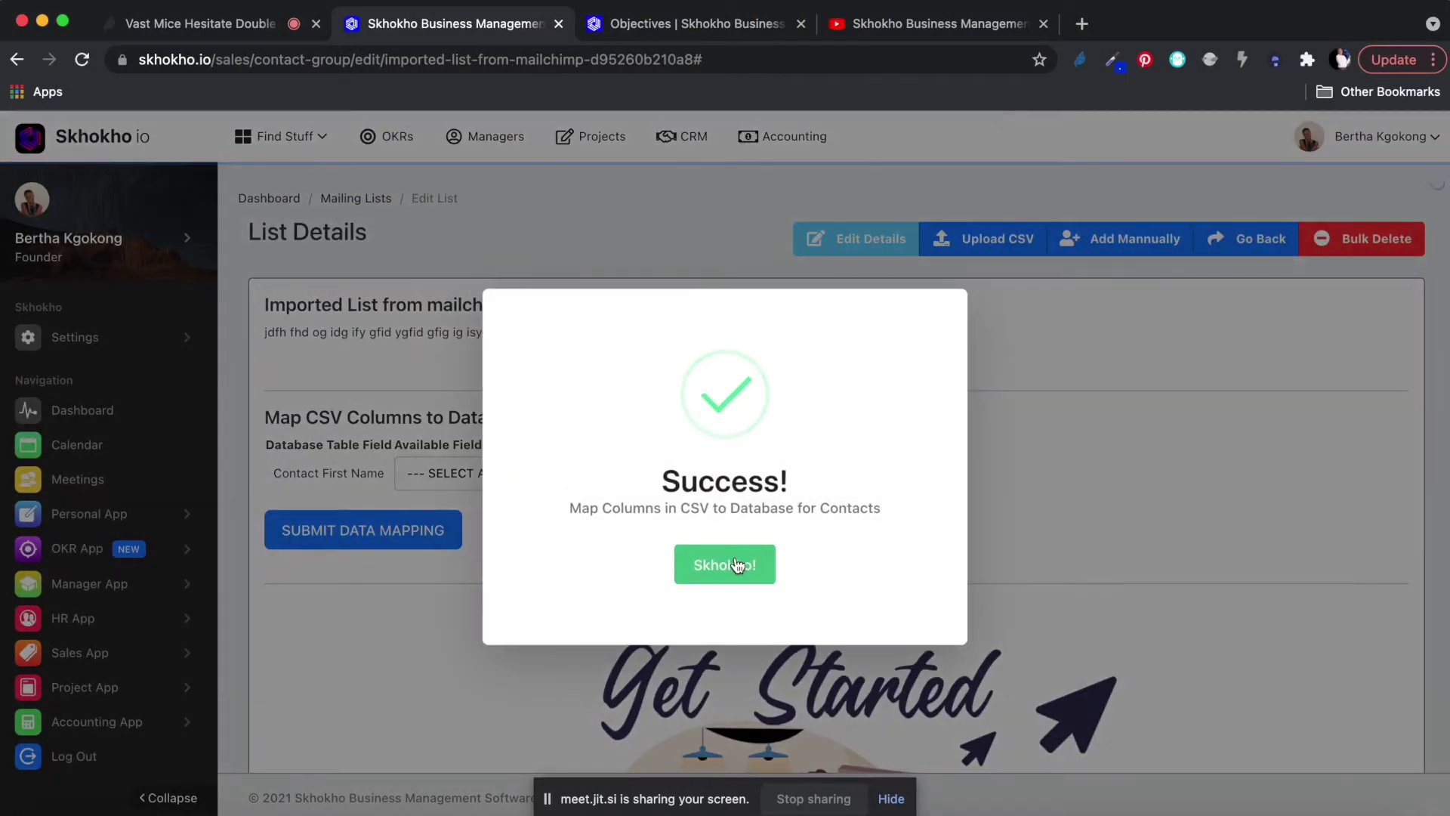
click(737, 565)
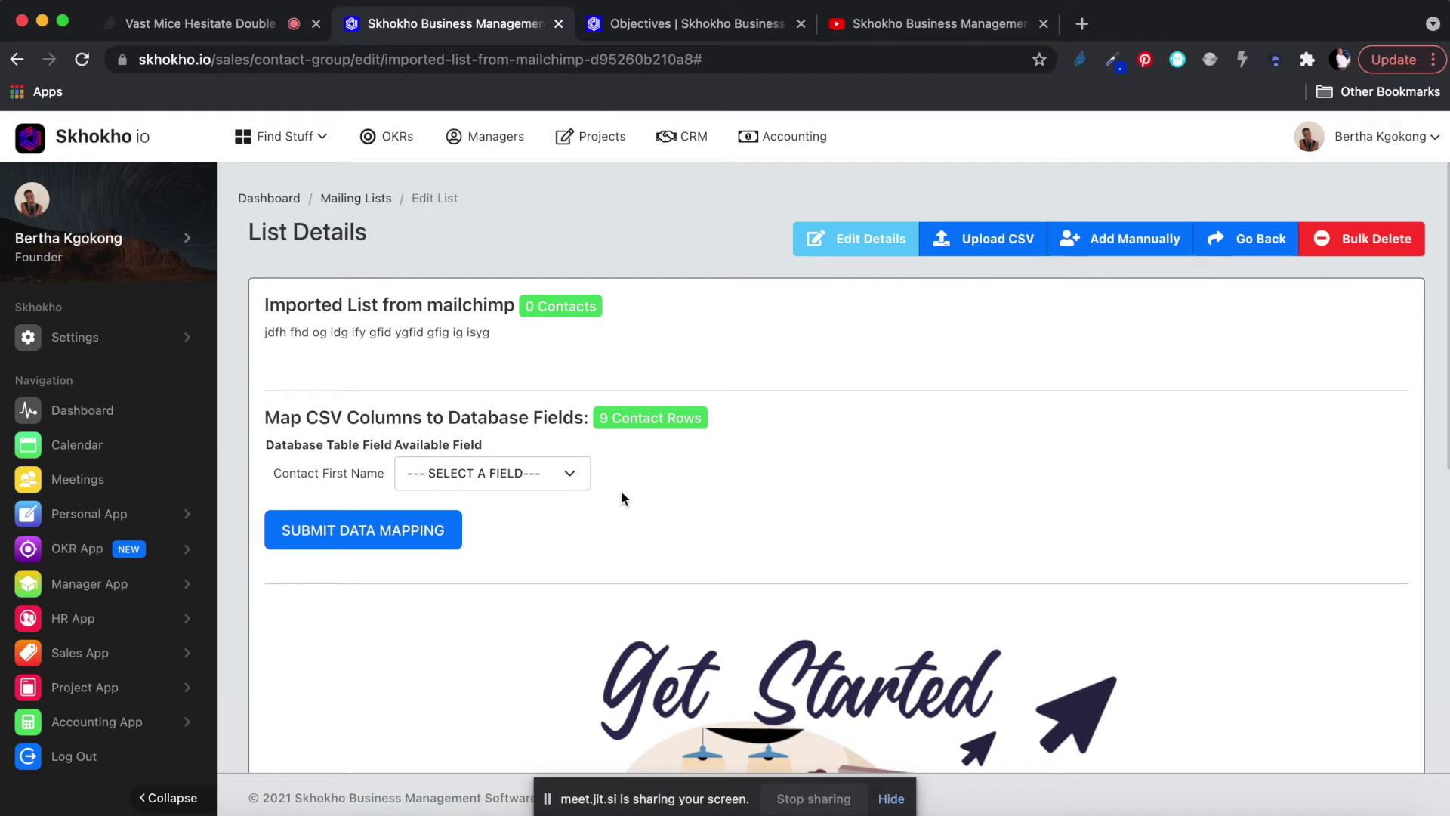
Map first_name, last_name and email columns, set phone to NOT APPLICABLE, and submit the mapping.
click(513, 474)
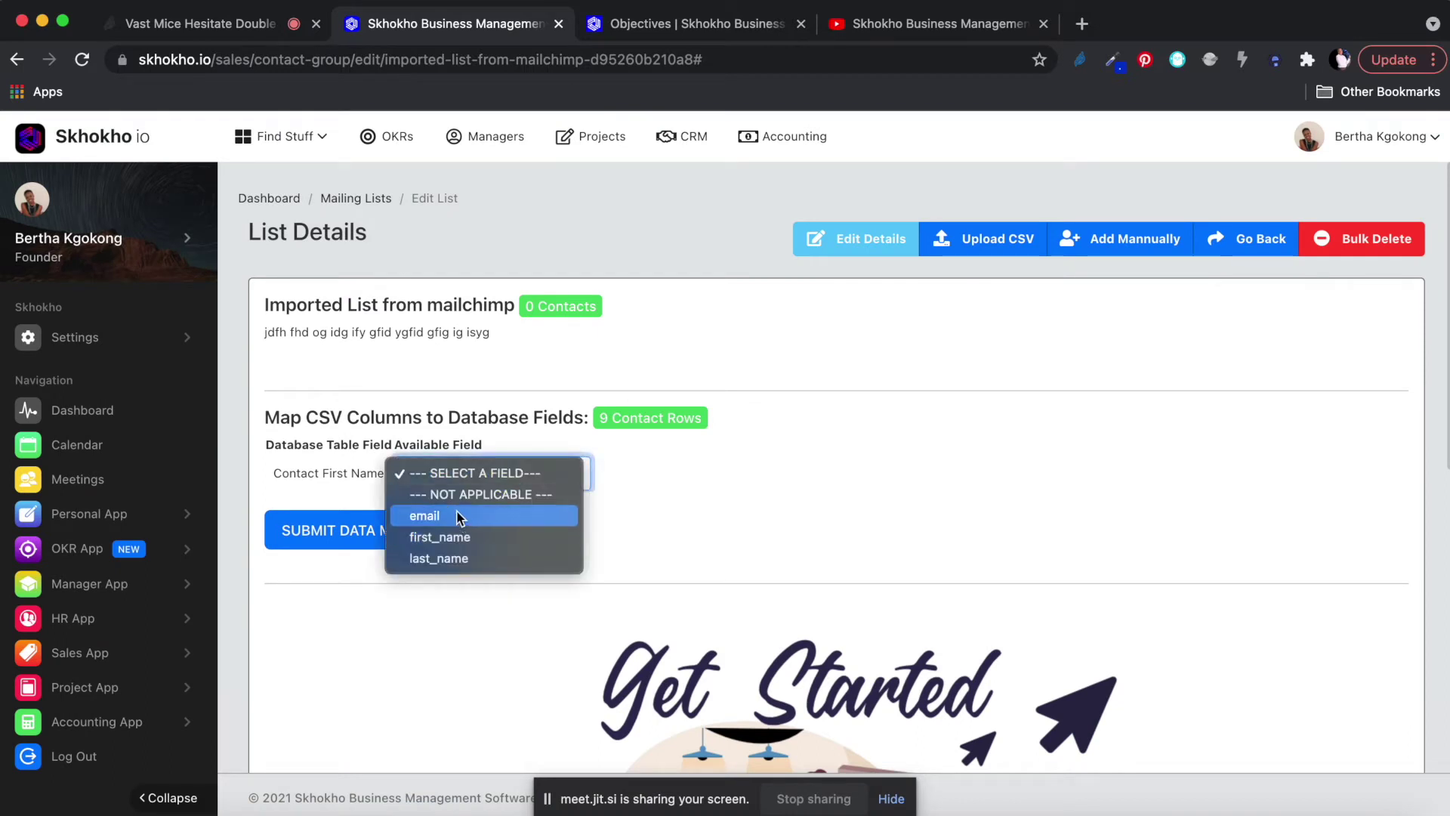
click(344, 468)
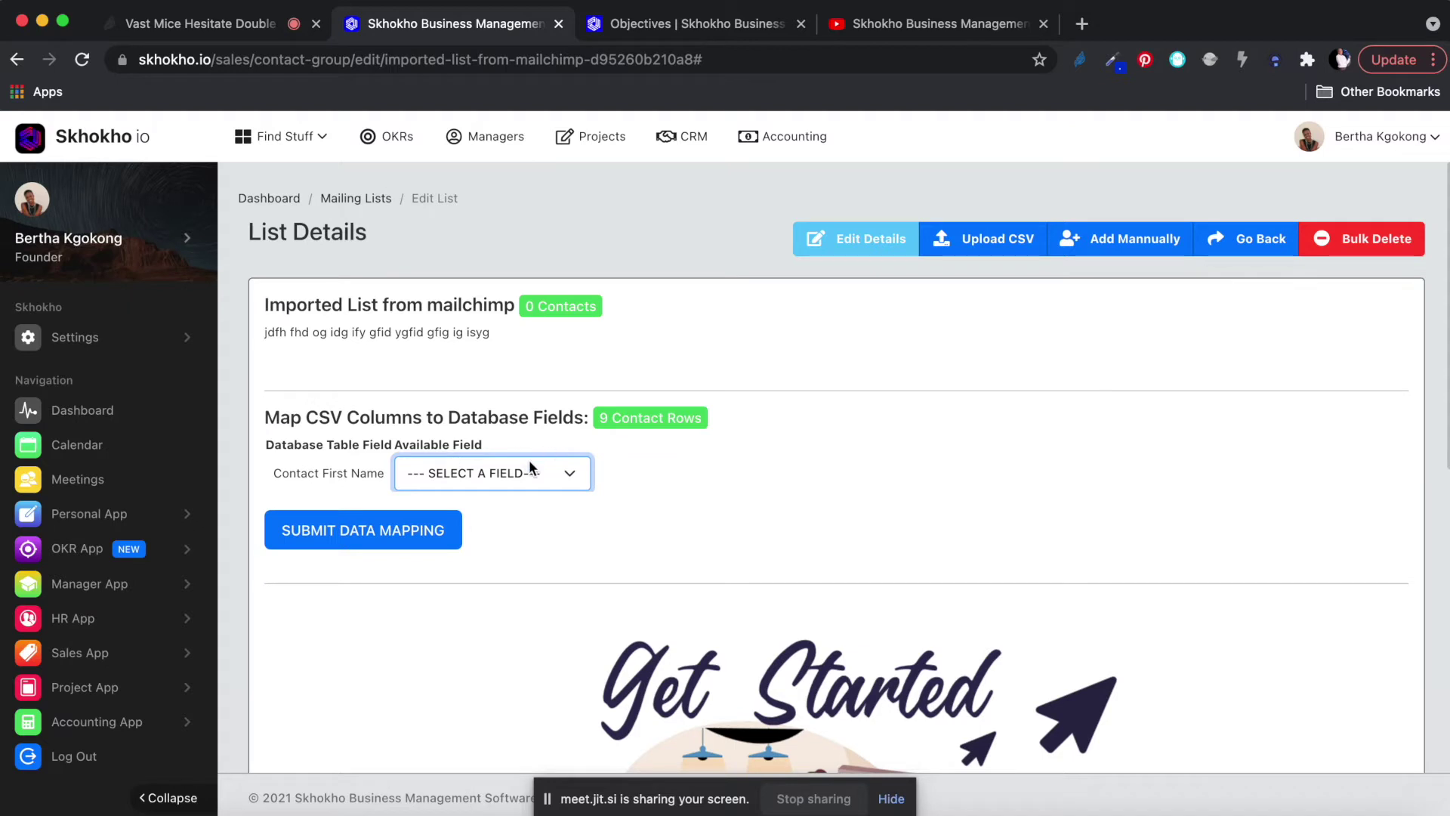
click(482, 471)
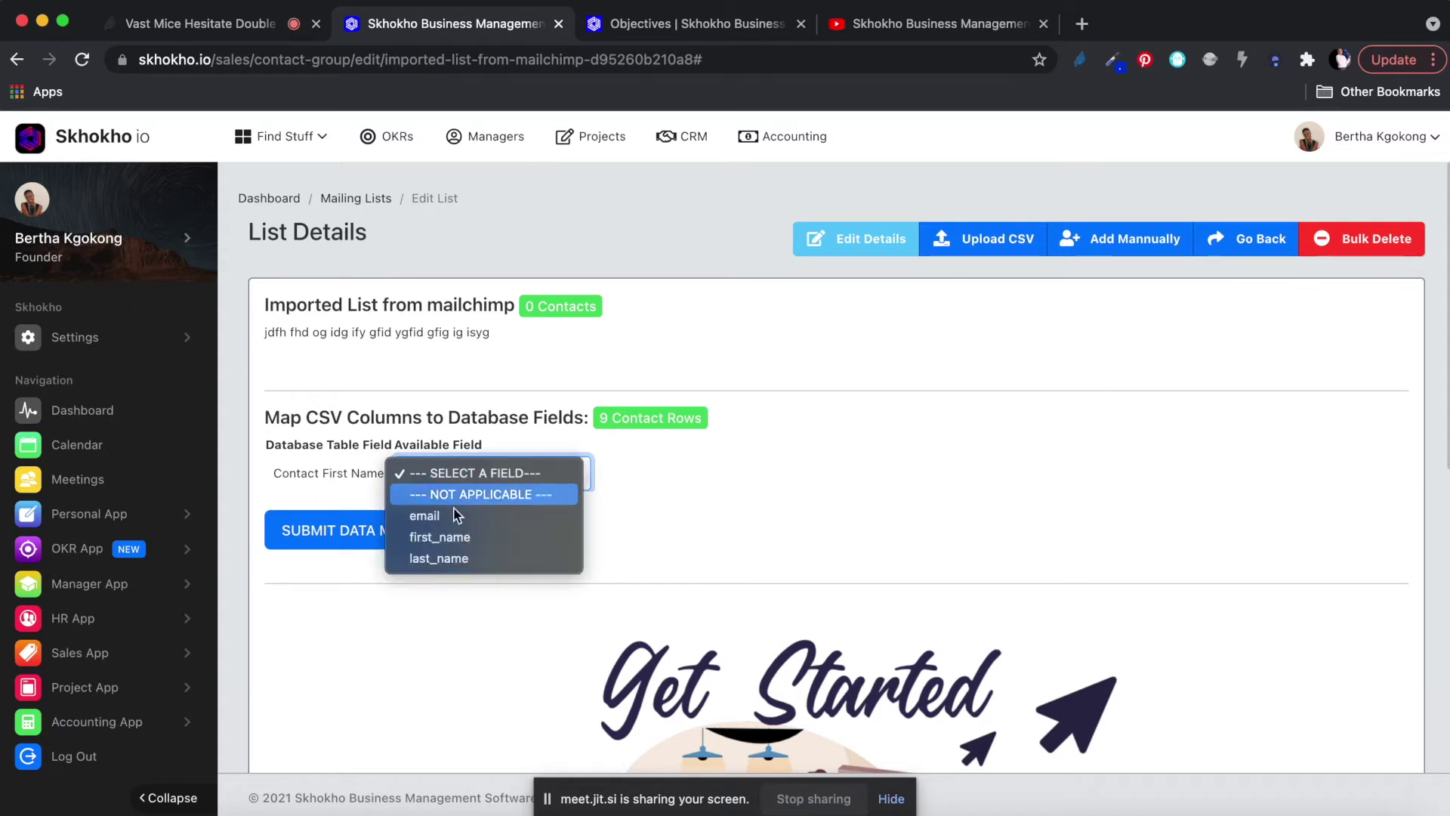
click(444, 537)
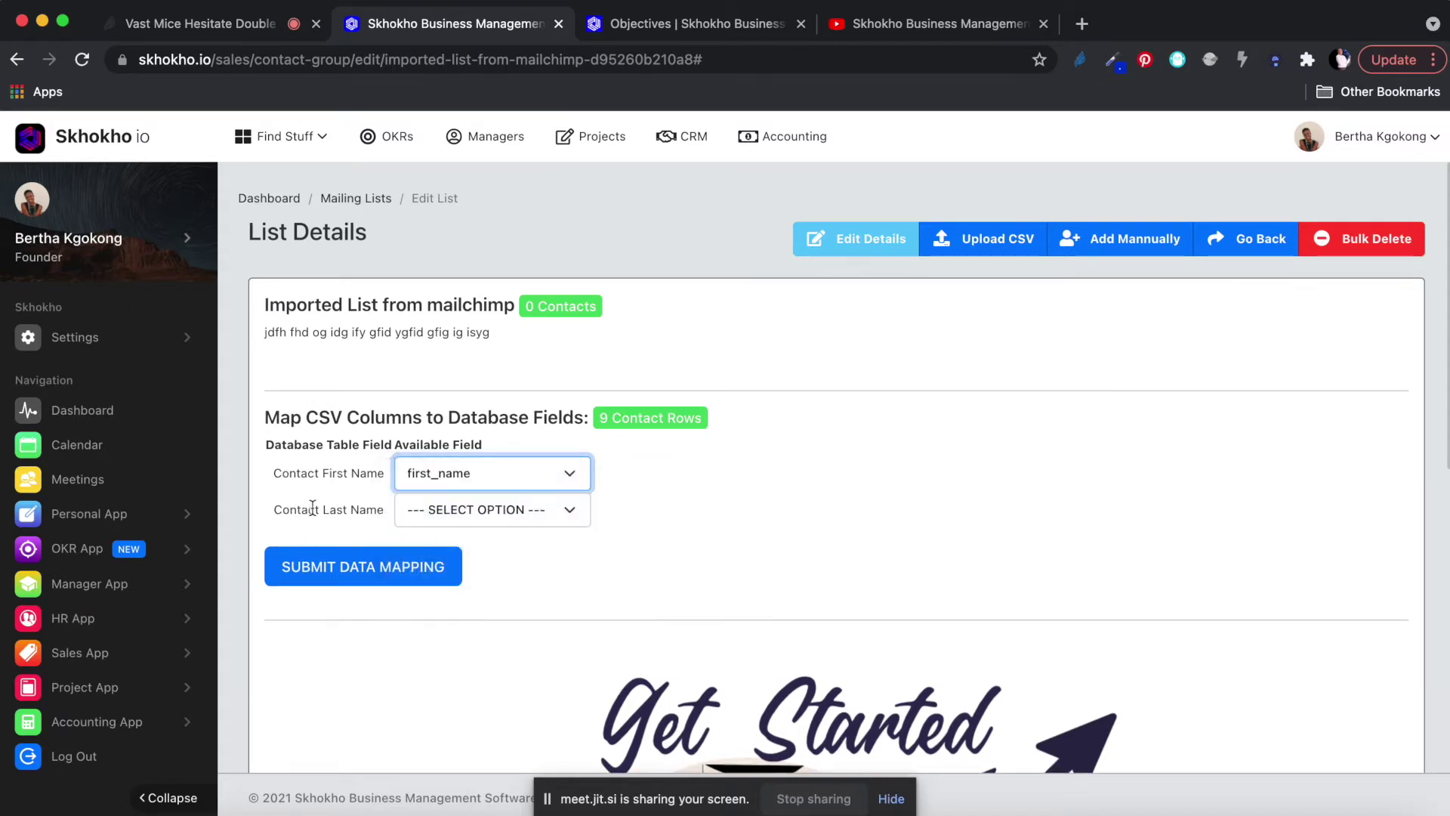
click(510, 506)
click(461, 575)
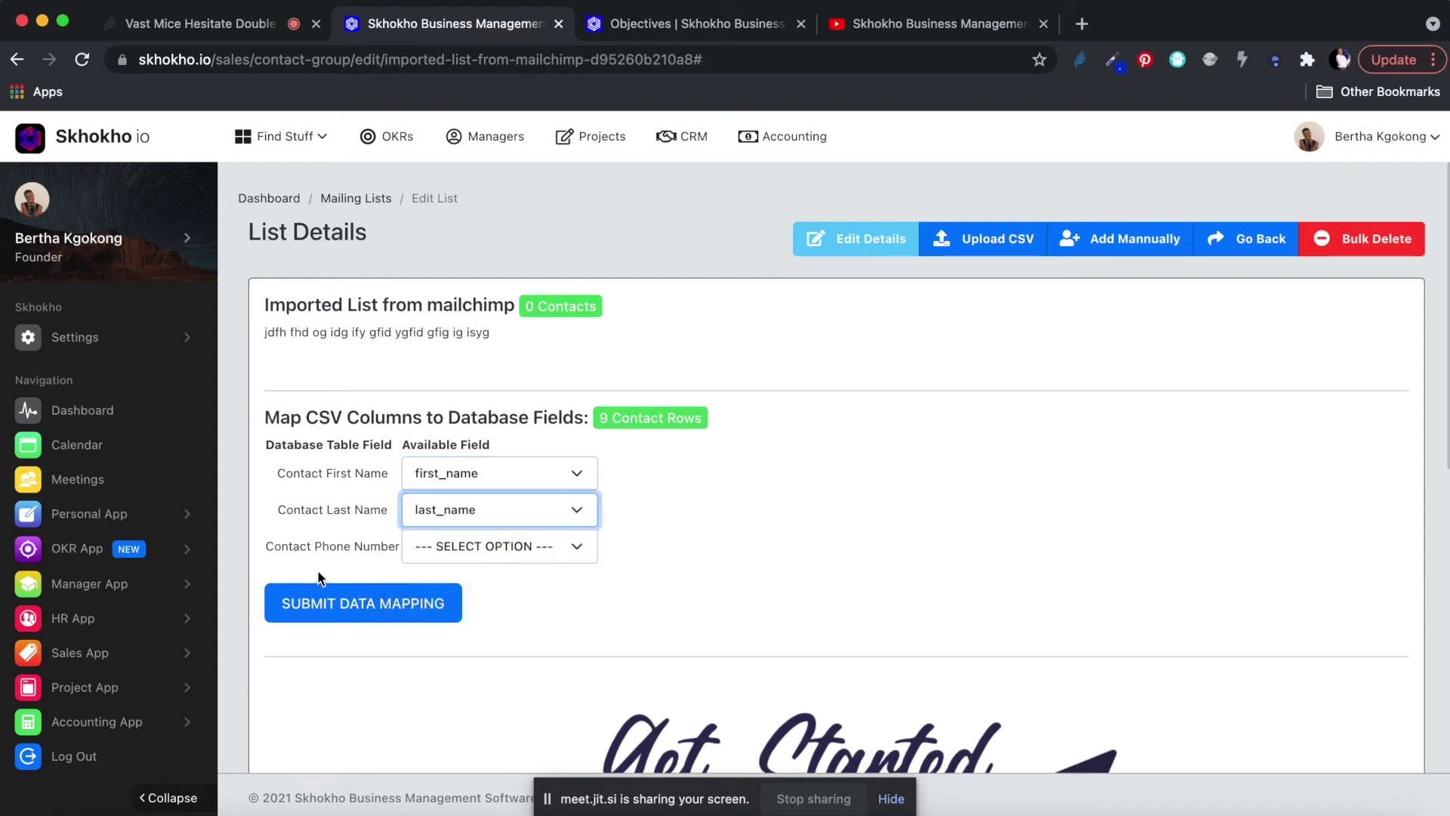
click(483, 547)
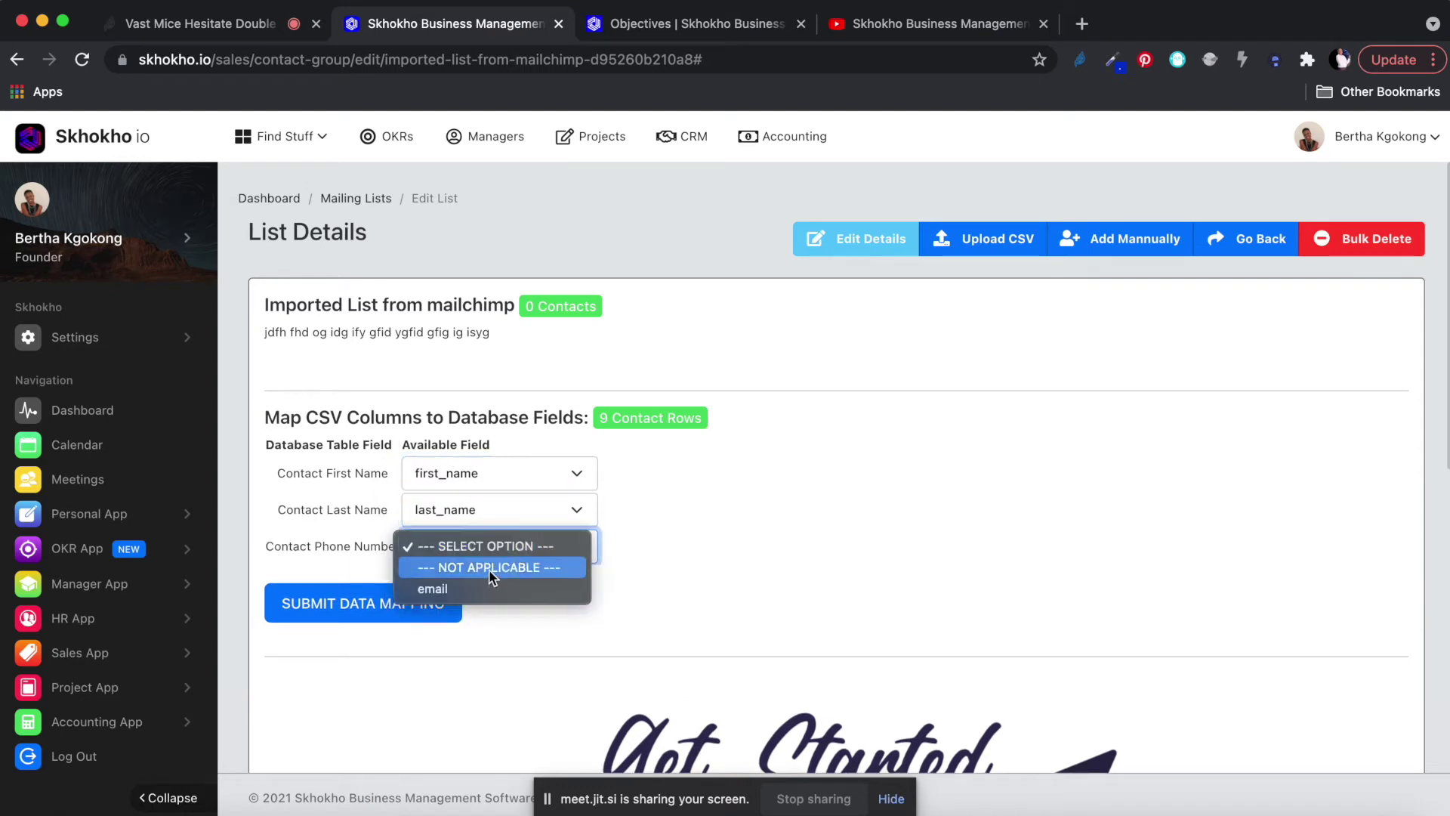
click(503, 565)
click(478, 583)
click(441, 628)
scroll(524, 656, down, 2)
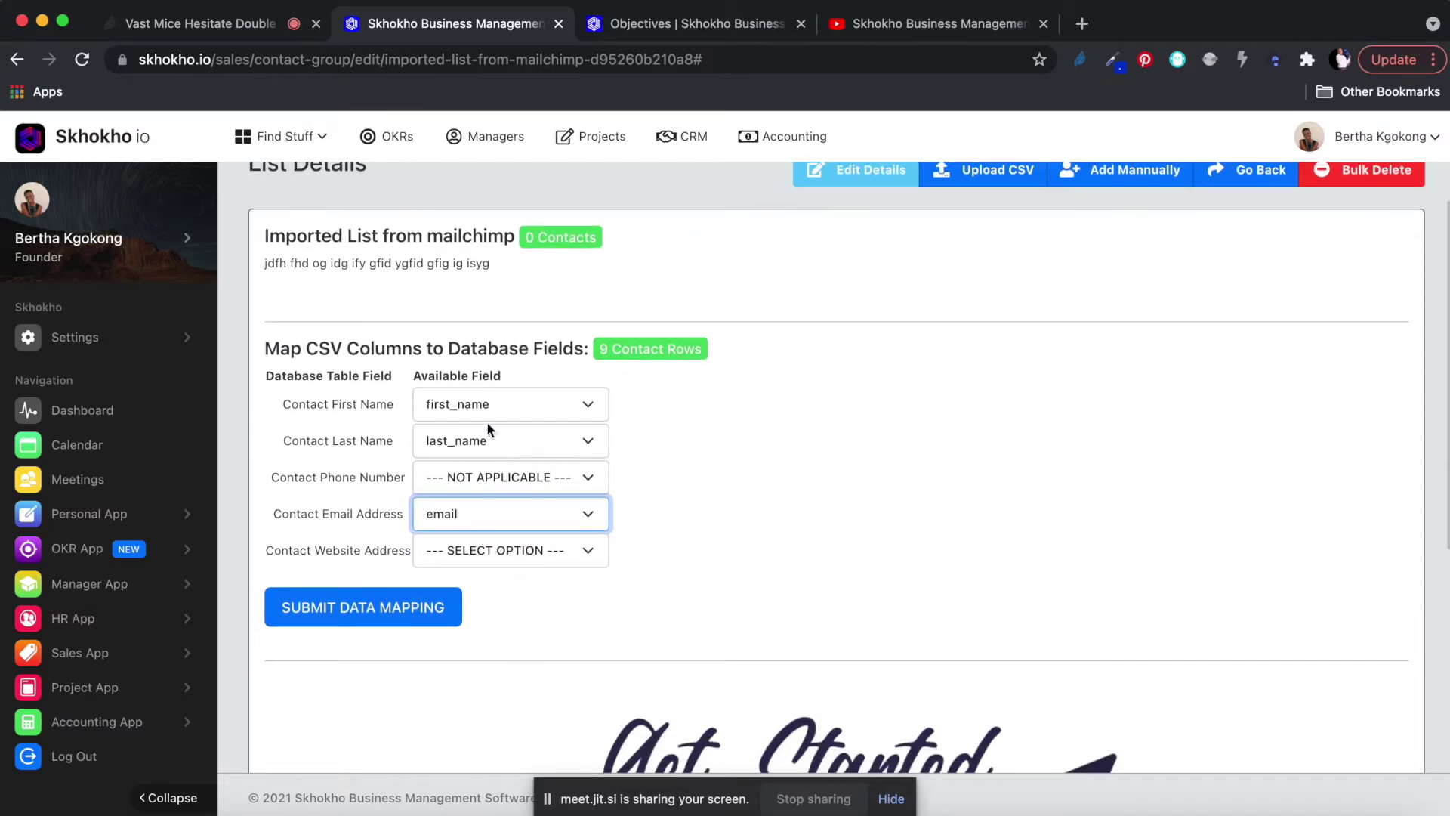
click(324, 609)
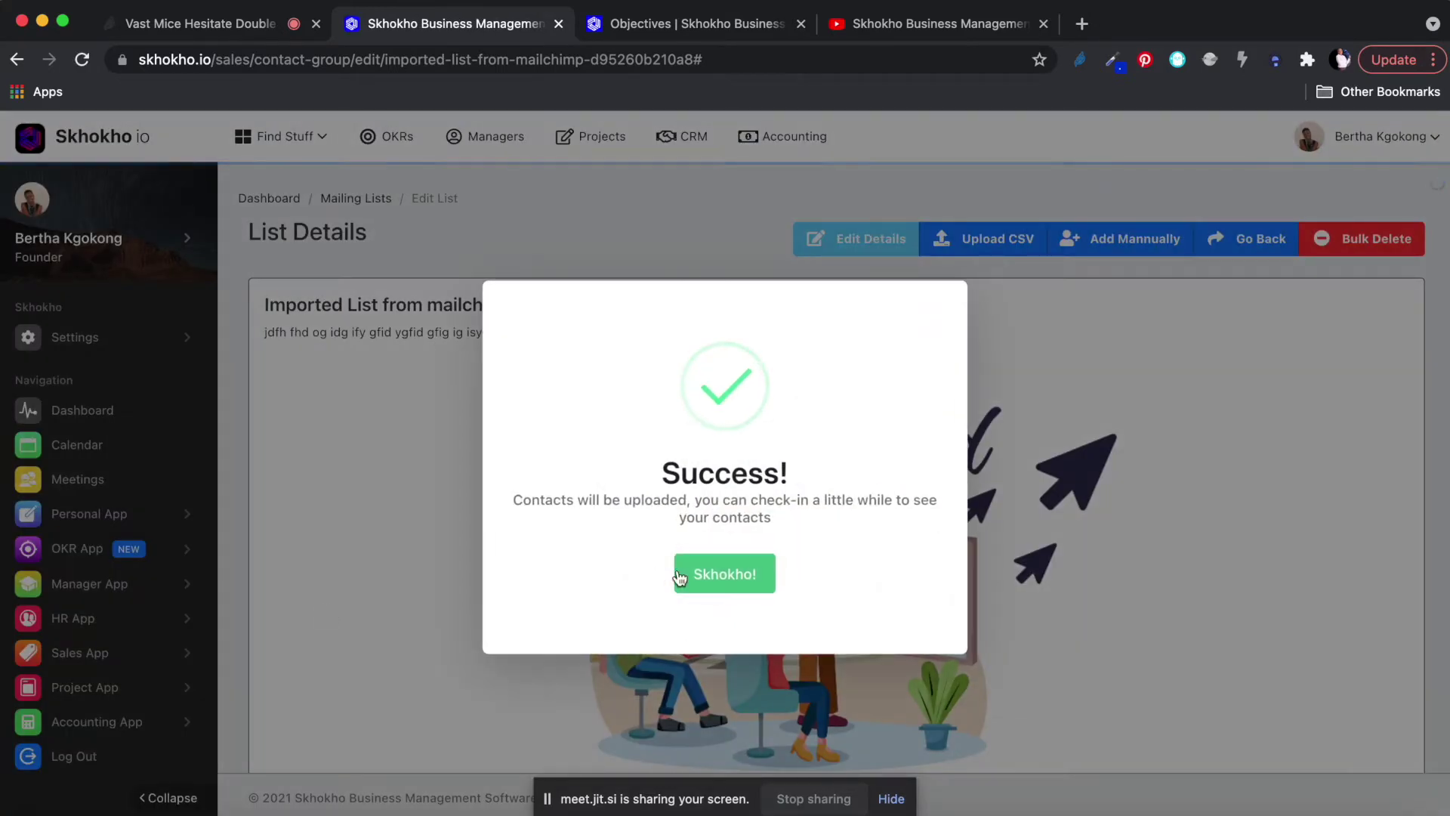
click(708, 578)
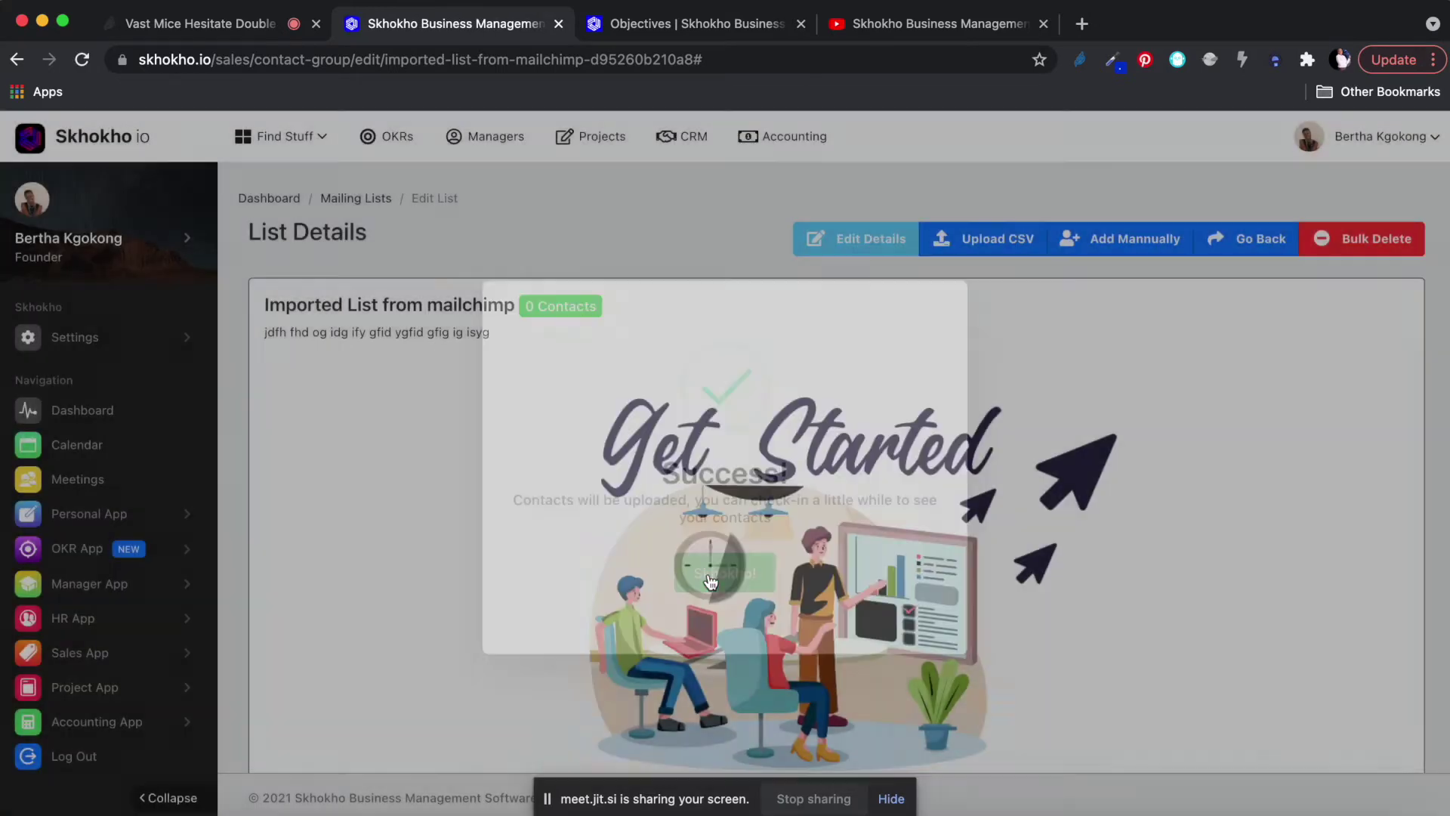
scroll(680, 504, down, 2)
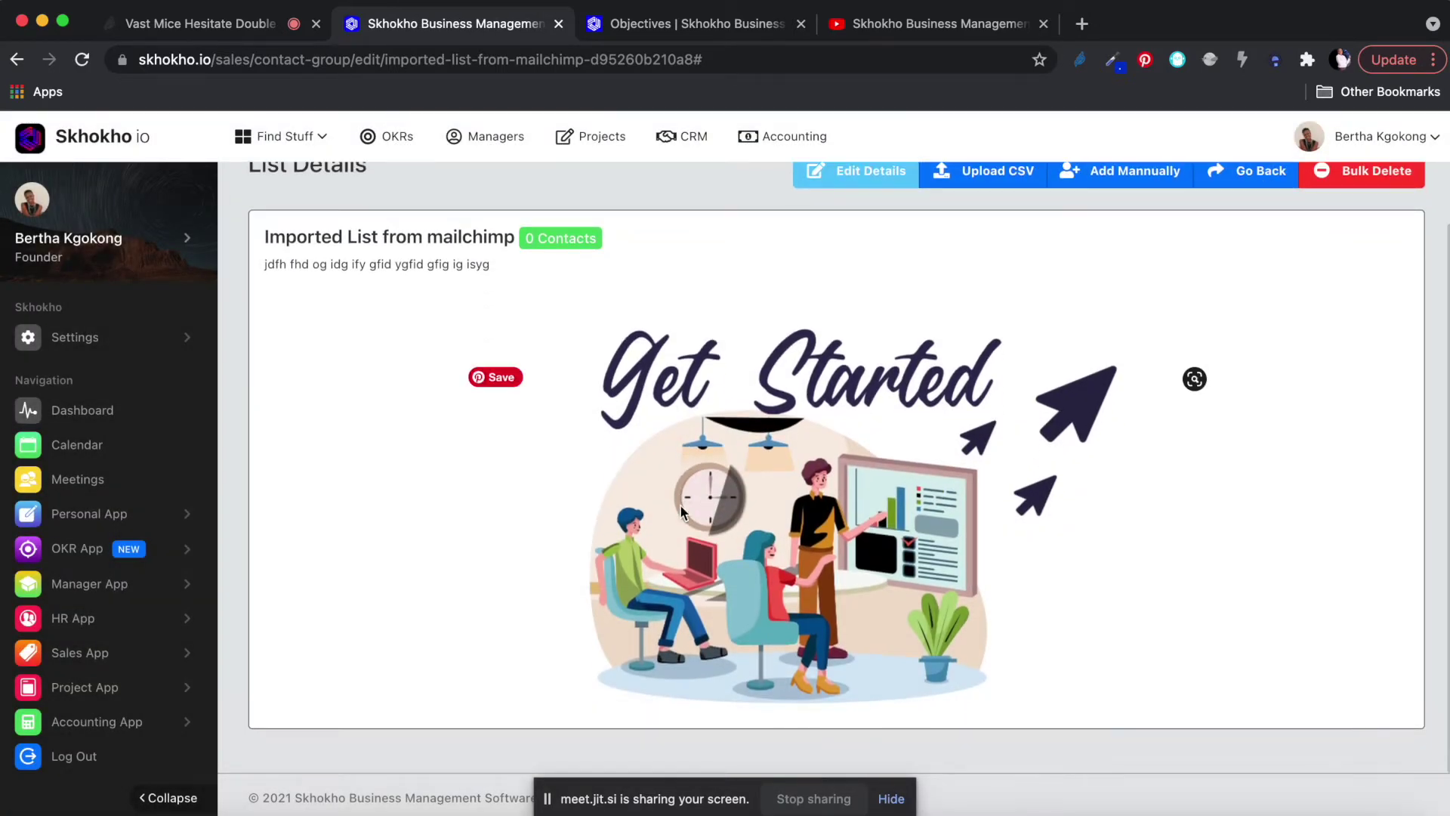
scroll(681, 510, up, 2)
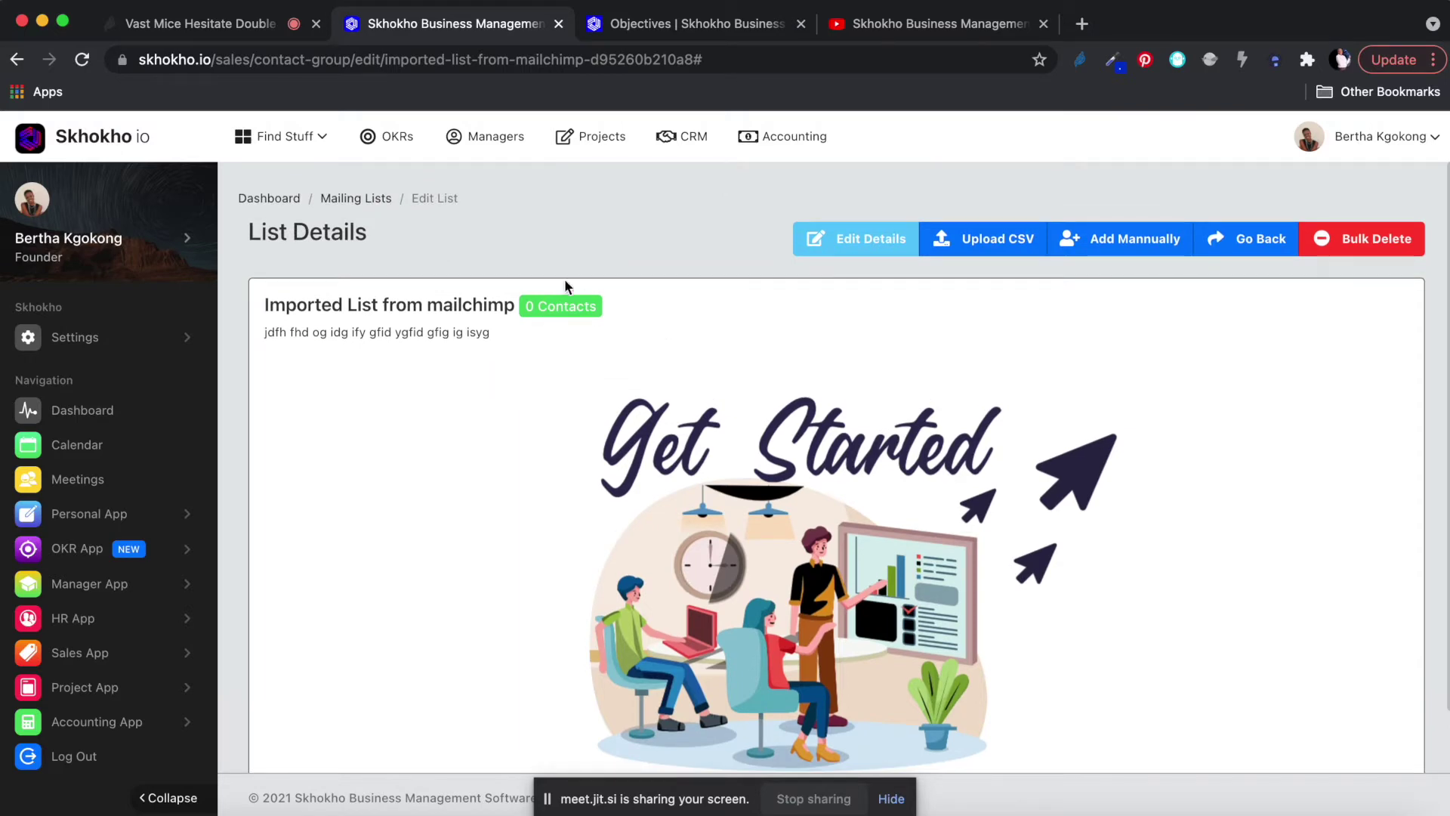
scroll(834, 554, down, 2)
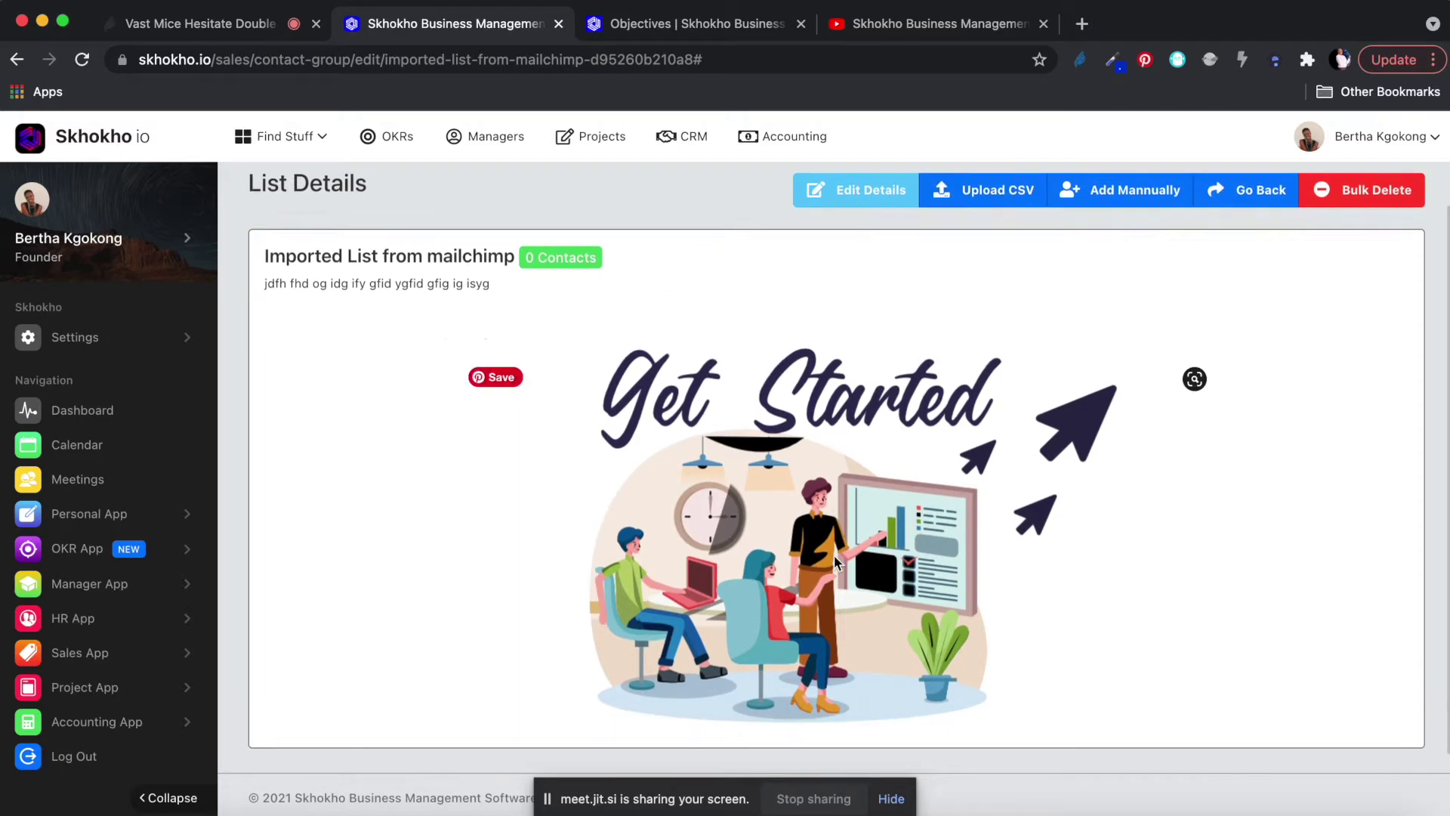
scroll(834, 555, up, 2)
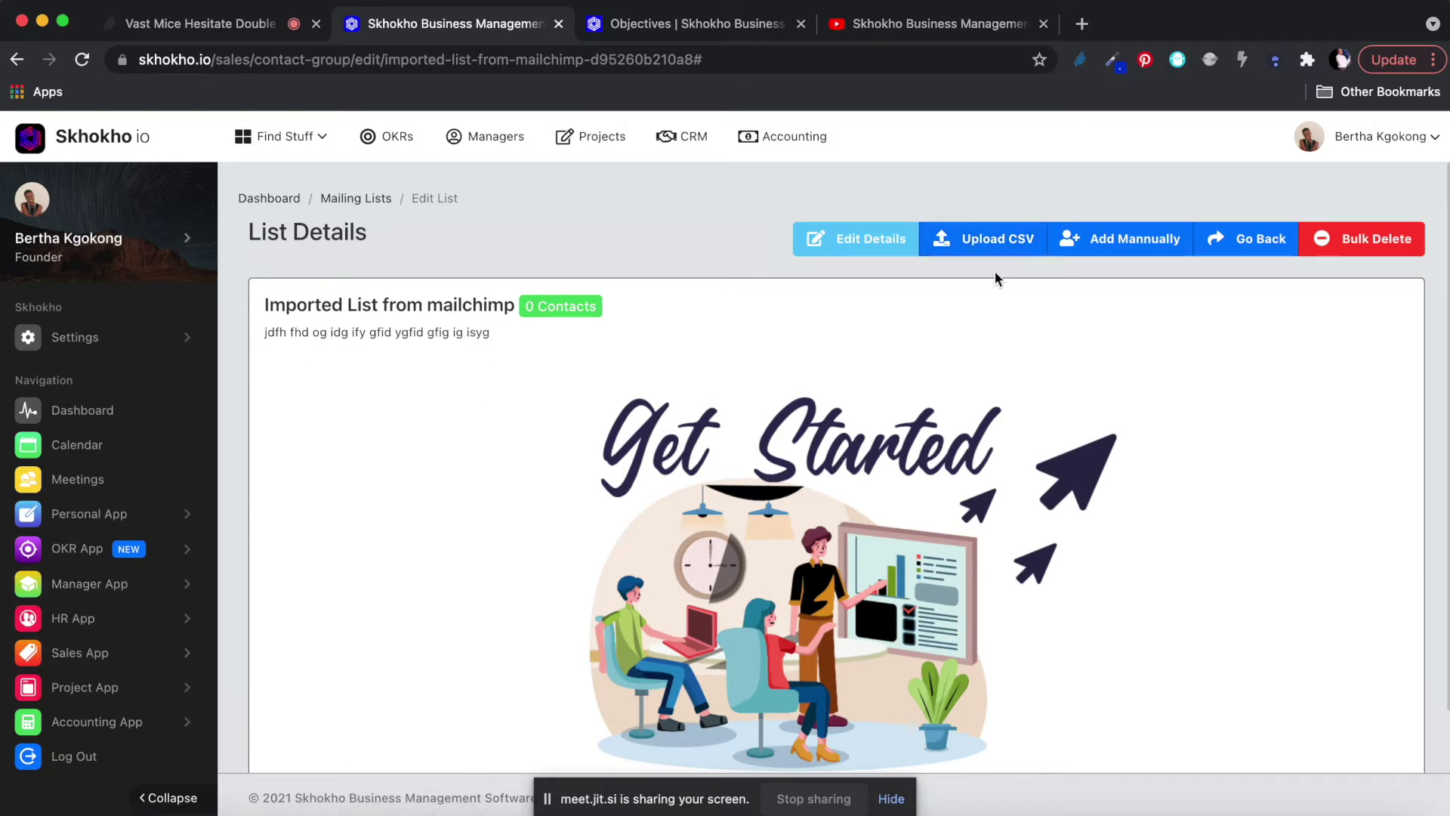
click(1125, 239)
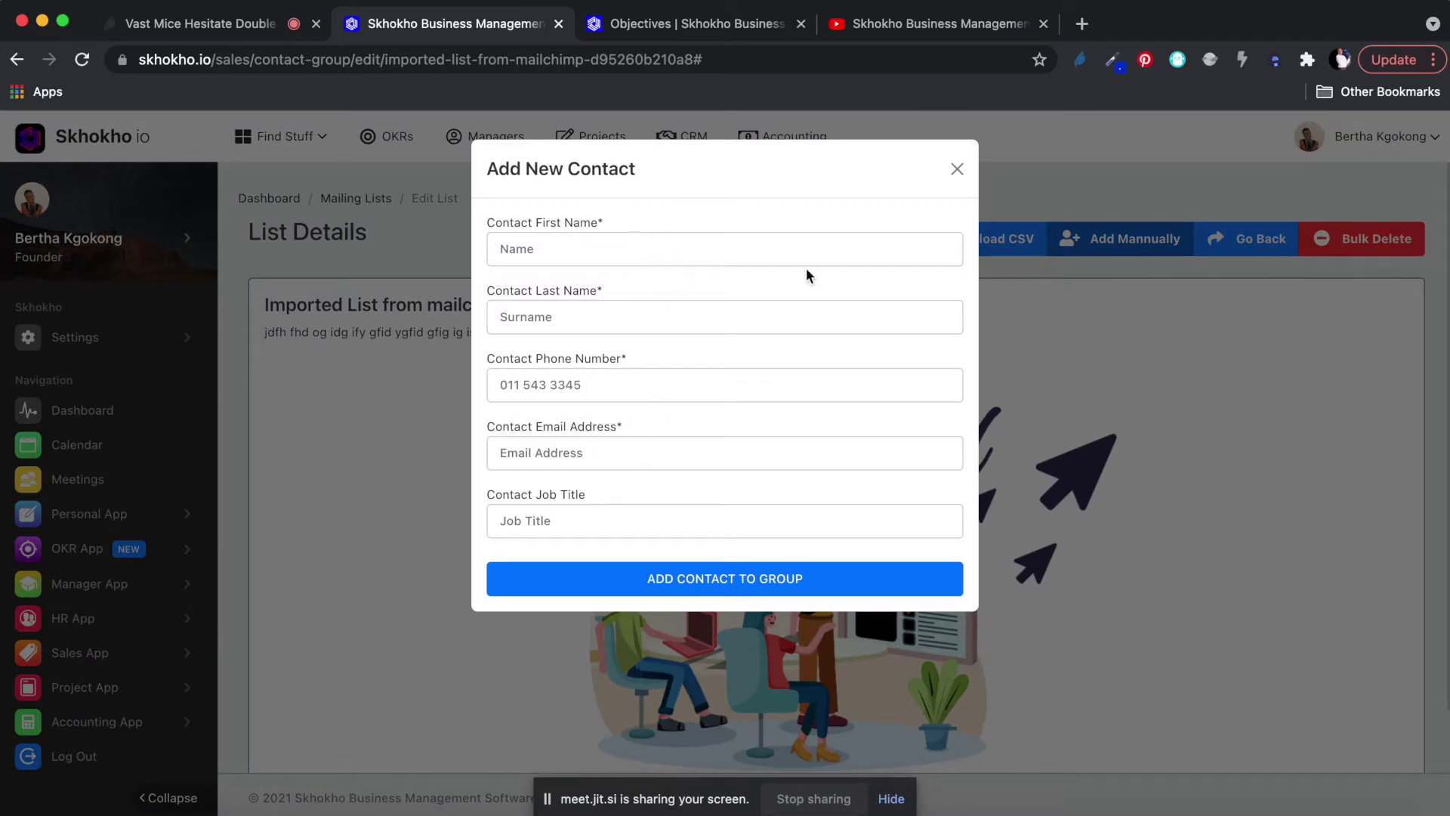
click(957, 168)
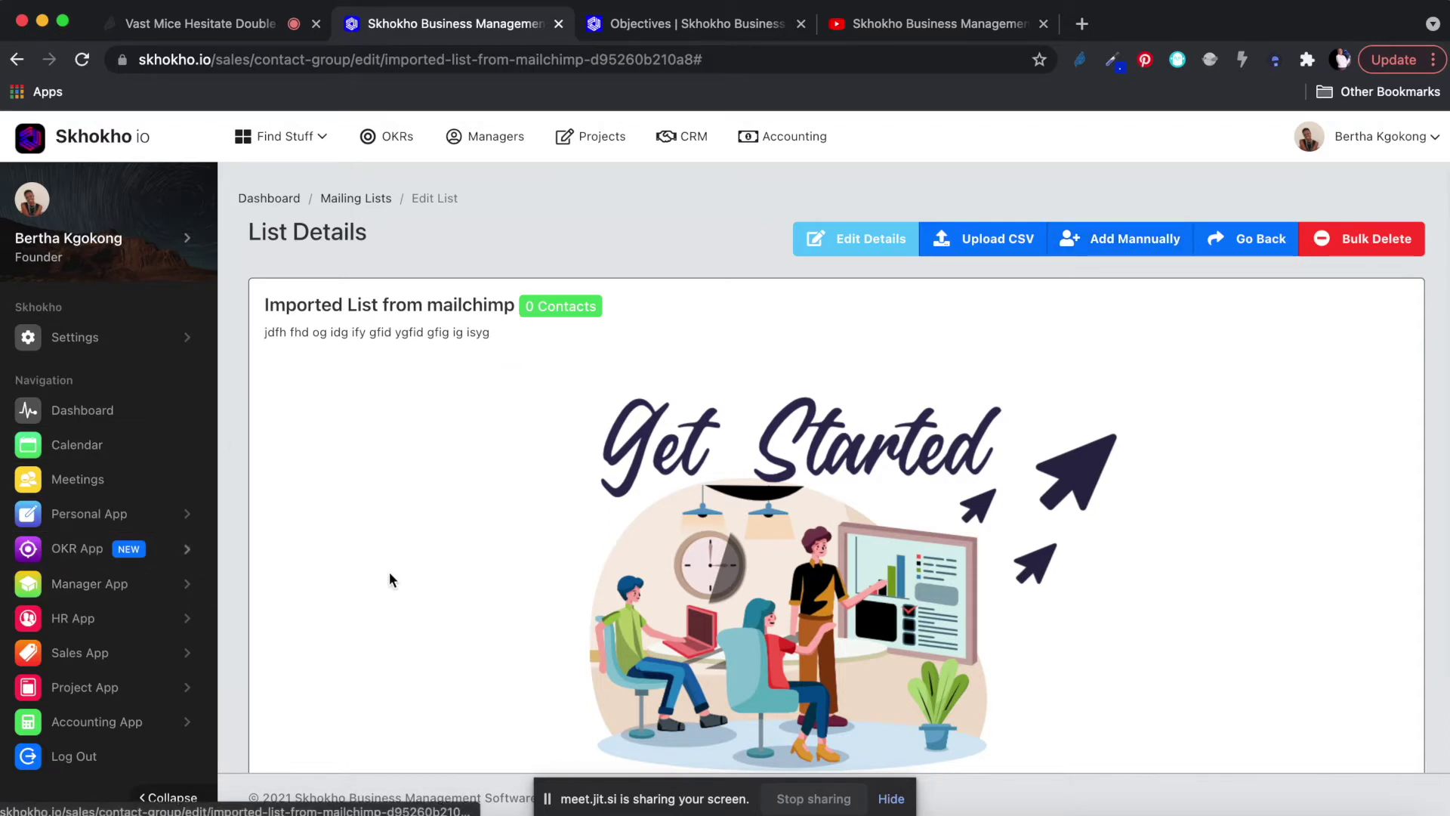
scroll(410, 576, down, 2)
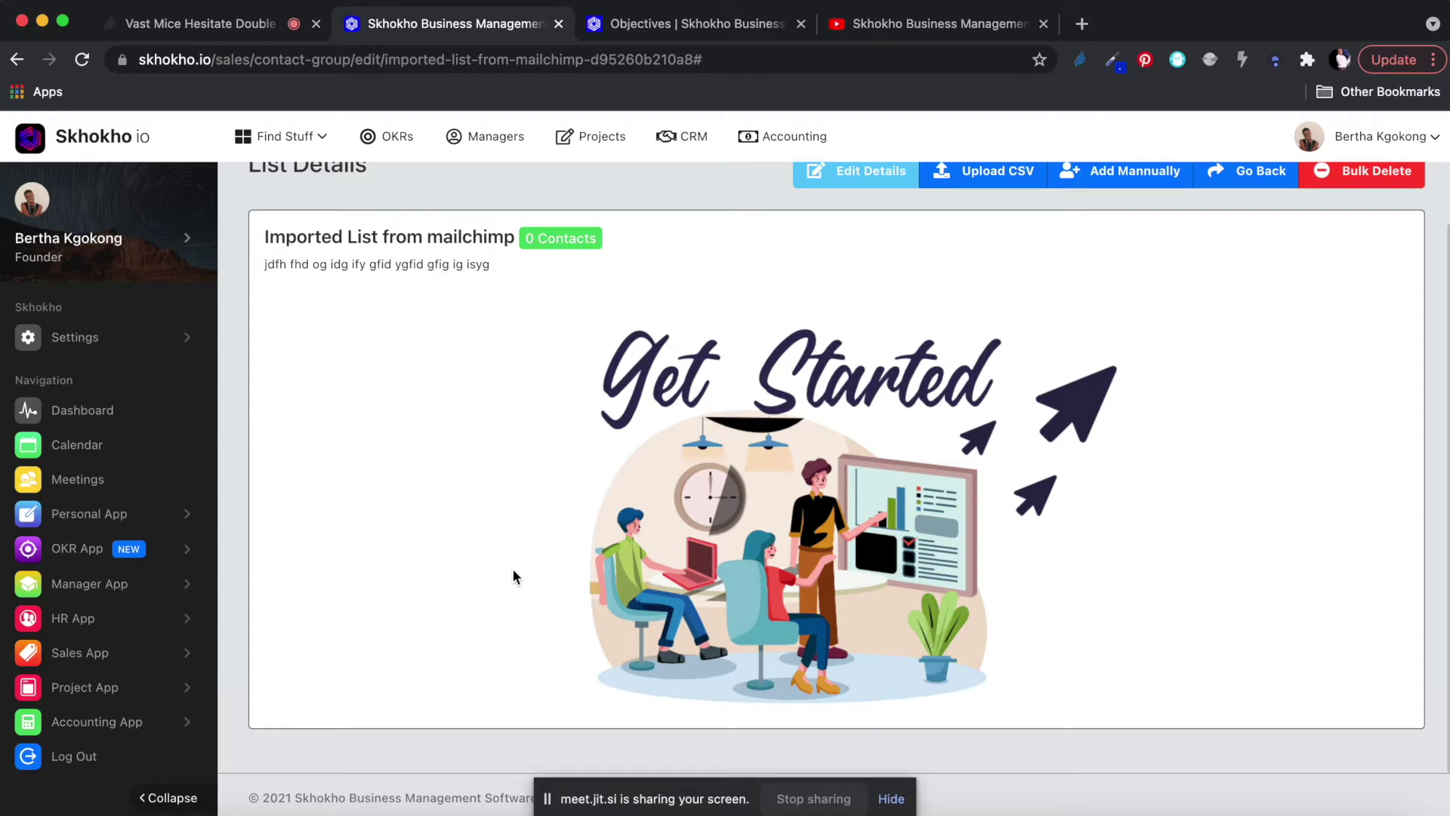
scroll(640, 484, up, 2)
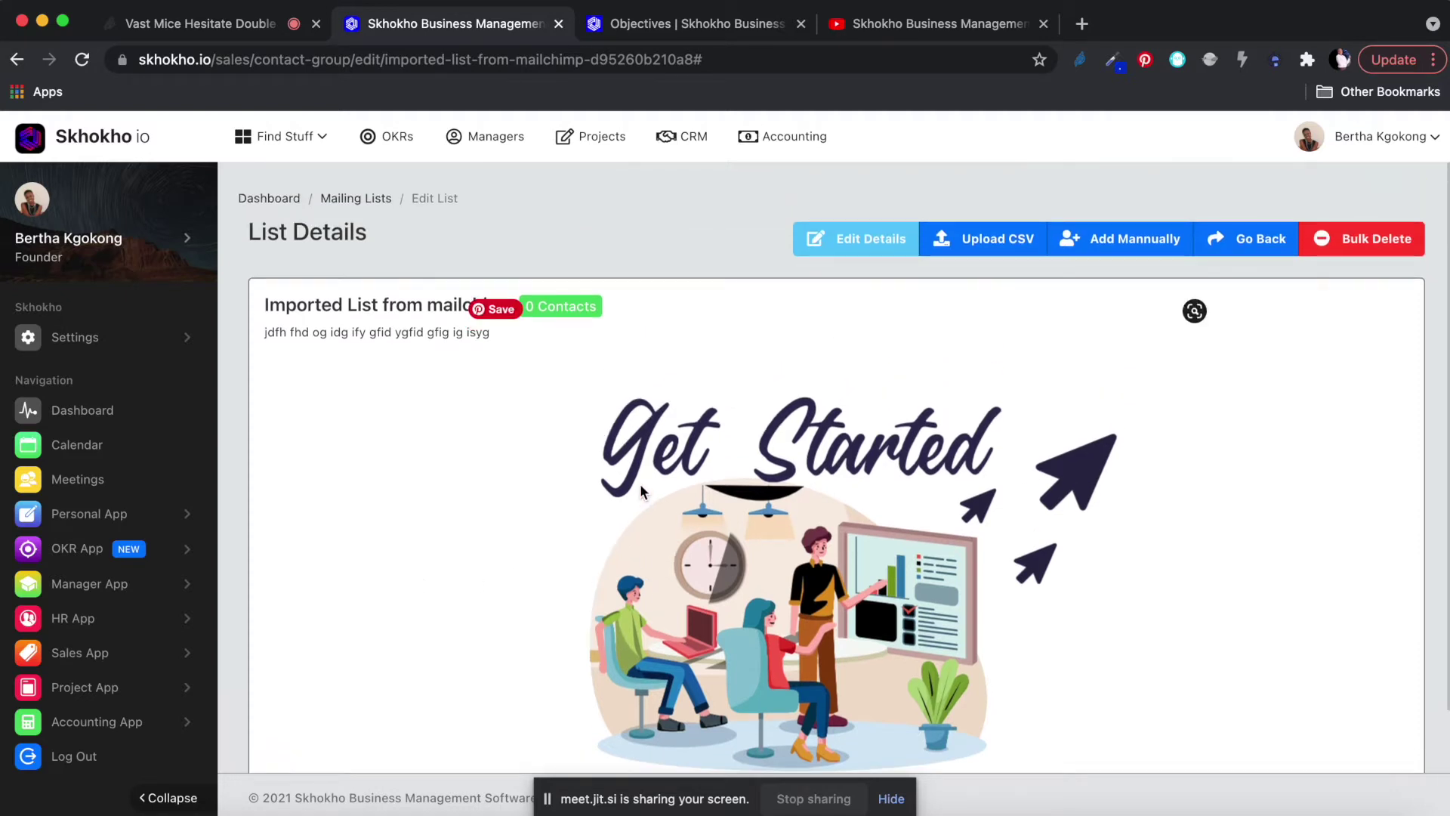
scroll(641, 484, down, 2)
scroll(640, 483, up, 2)
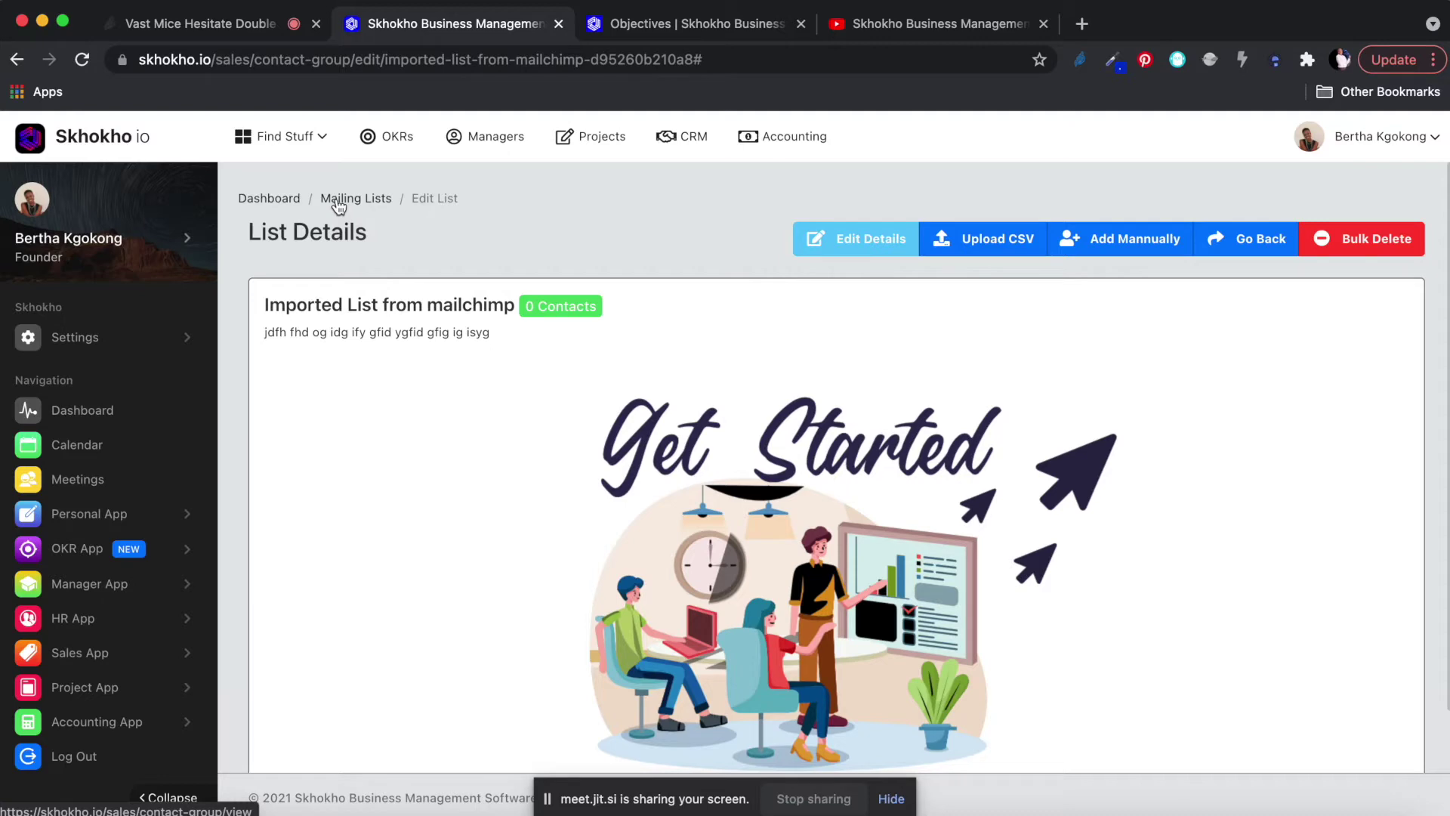
Confirm Imported List from mailchimp shows 9 members in the overview, then reopen its members.
click(338, 203)
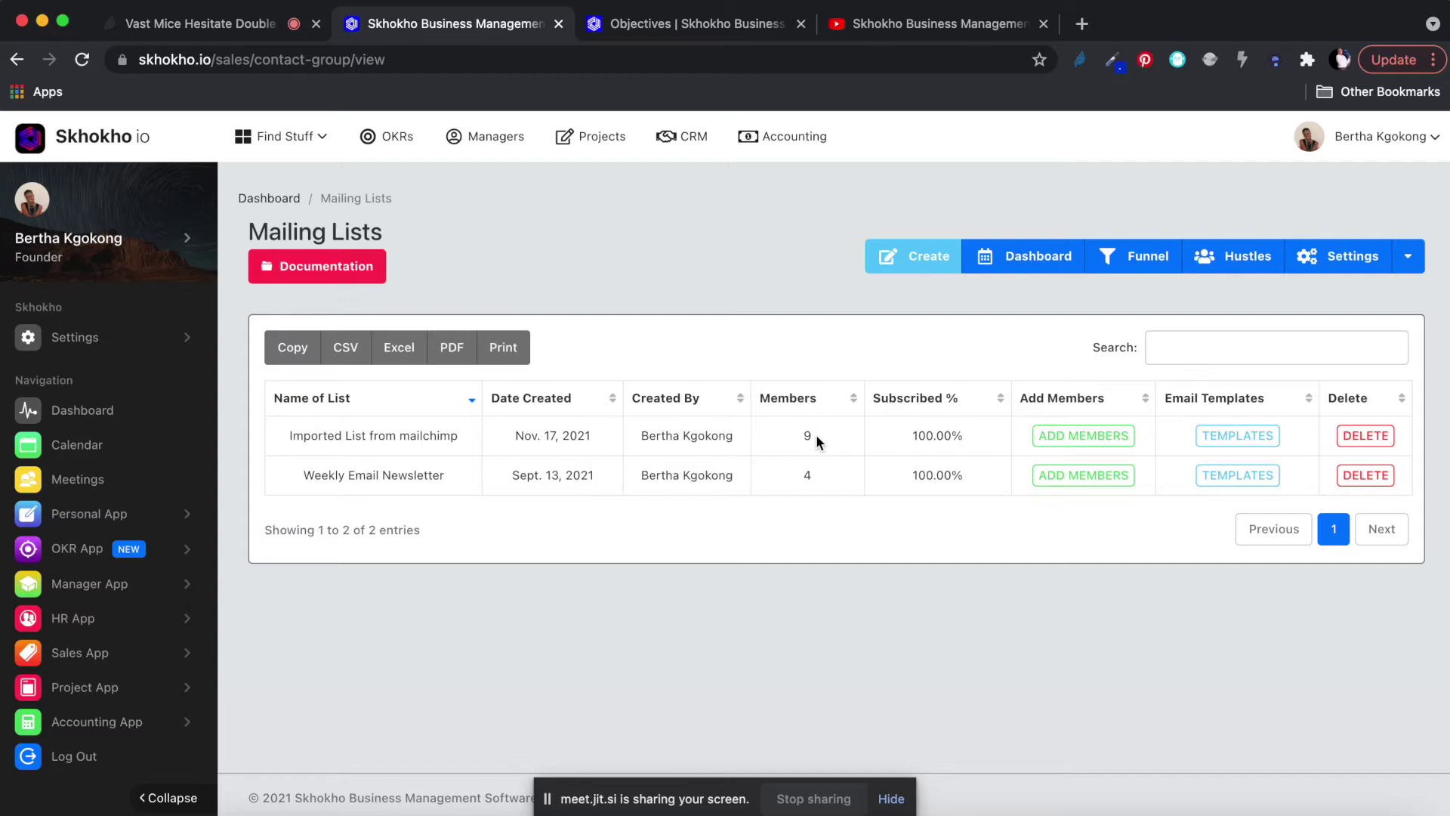
key(ctrl+Up)
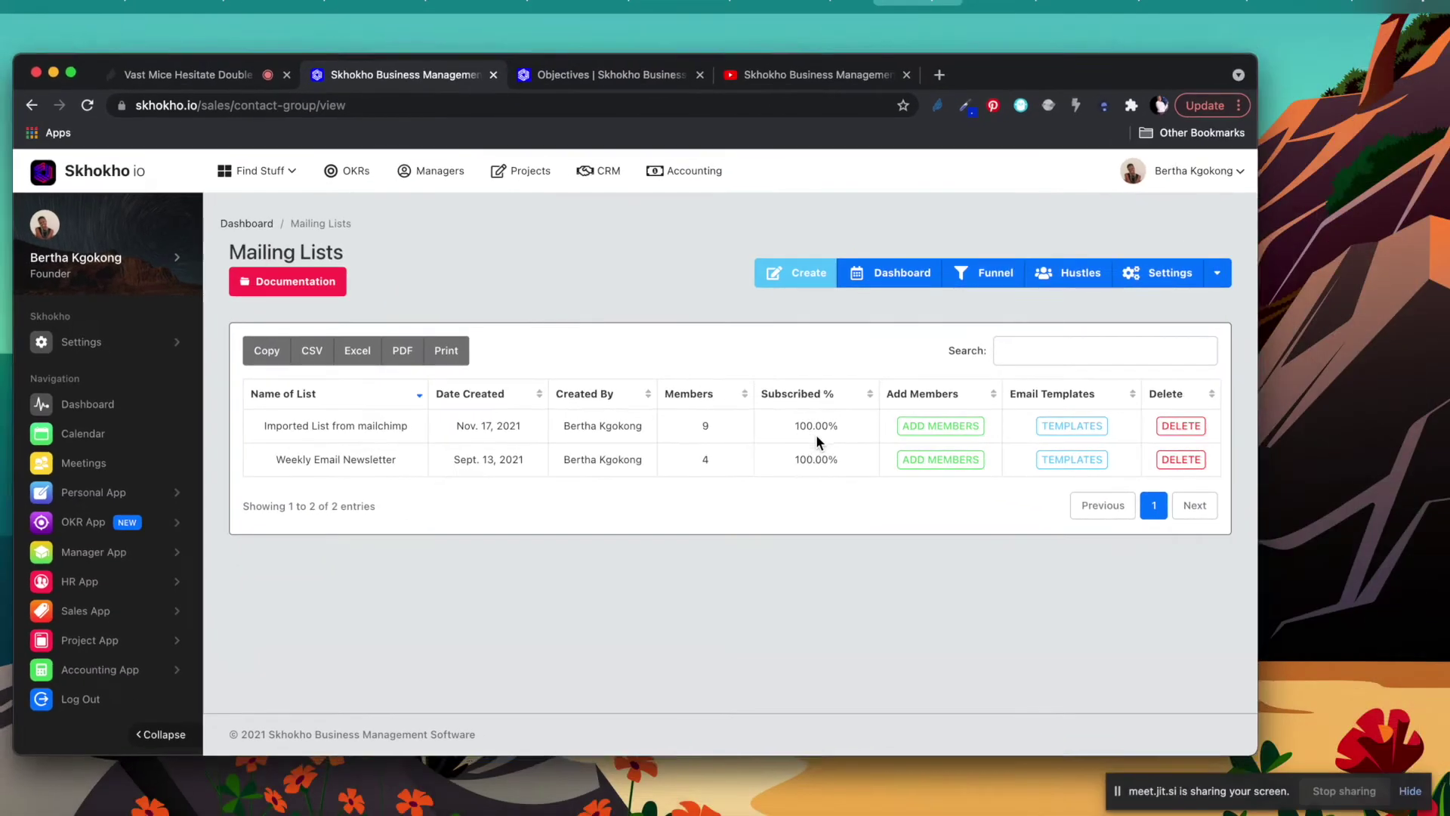
click(778, 579)
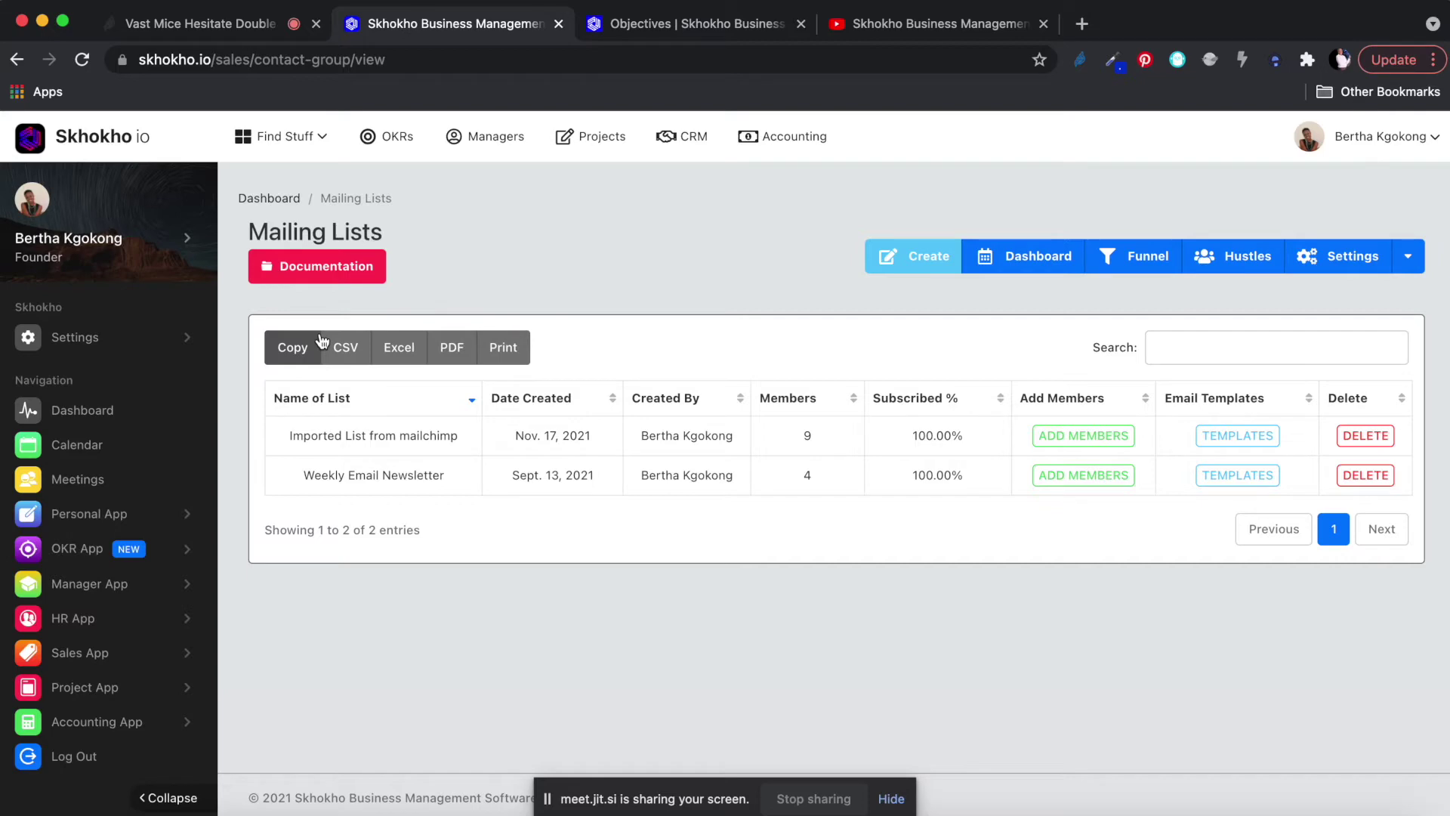
click(1083, 438)
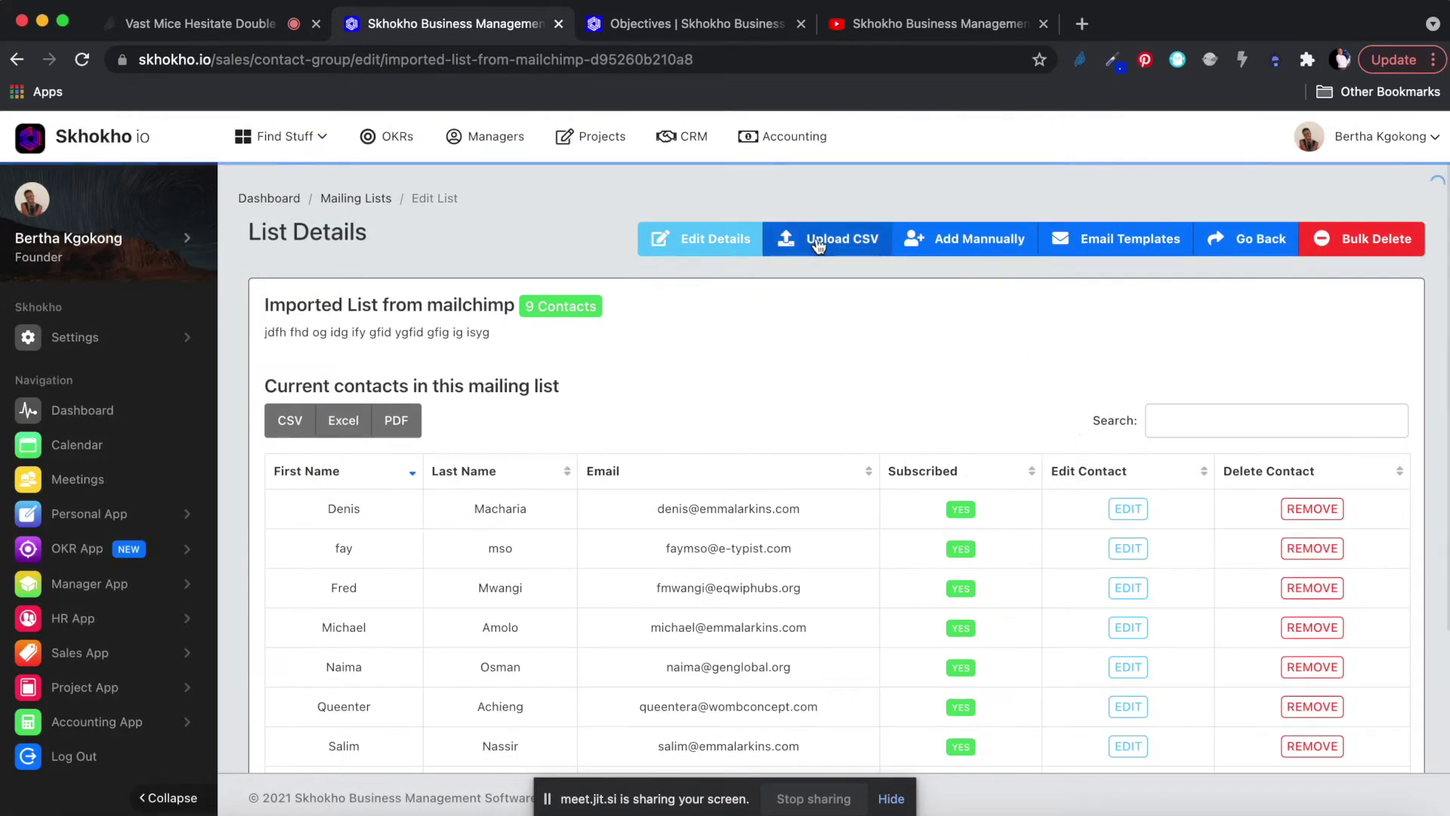
Open the CSV upload form, cancel the file picker, and close the form again.
click(815, 240)
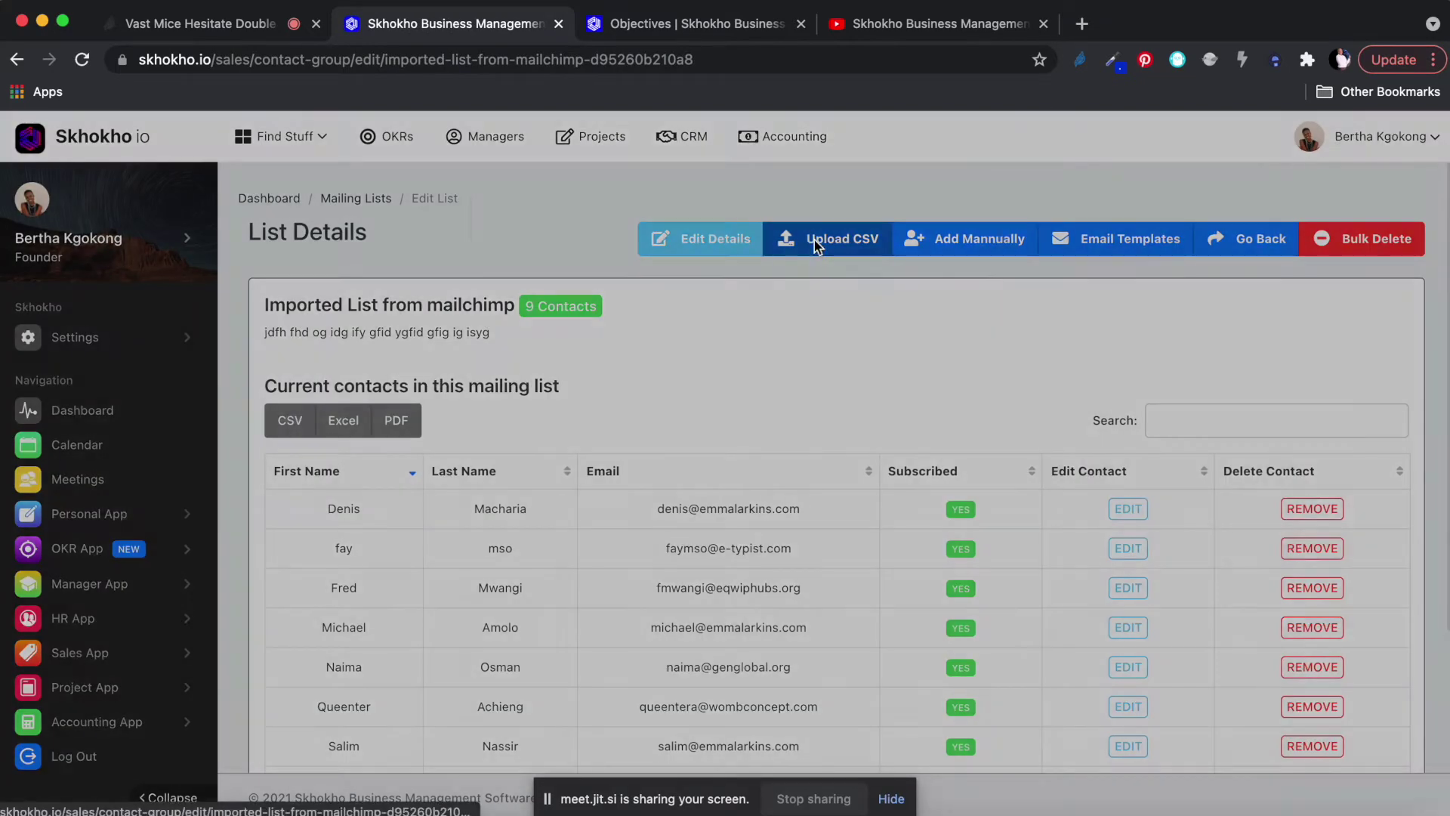
click(519, 248)
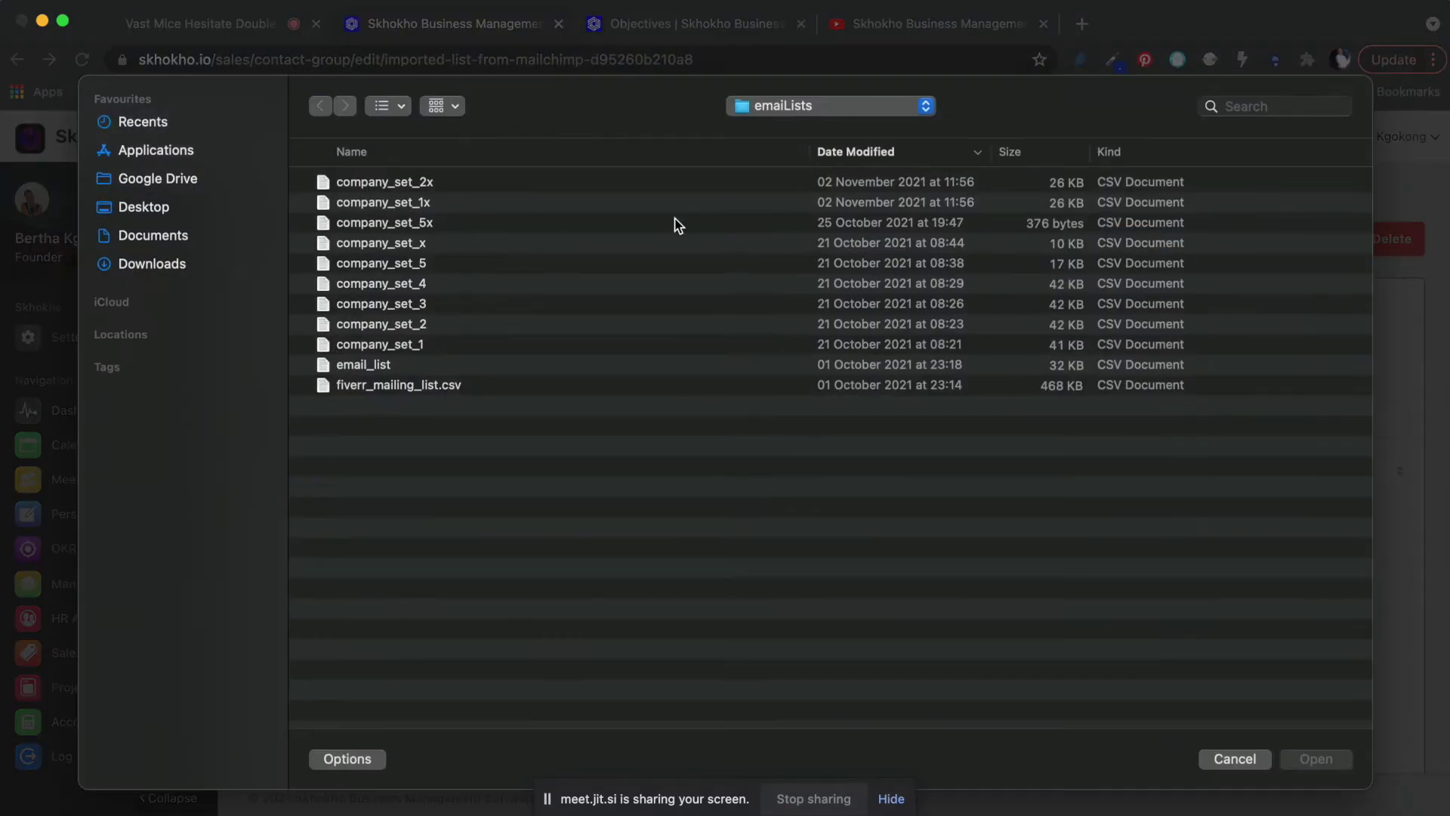
click(1243, 760)
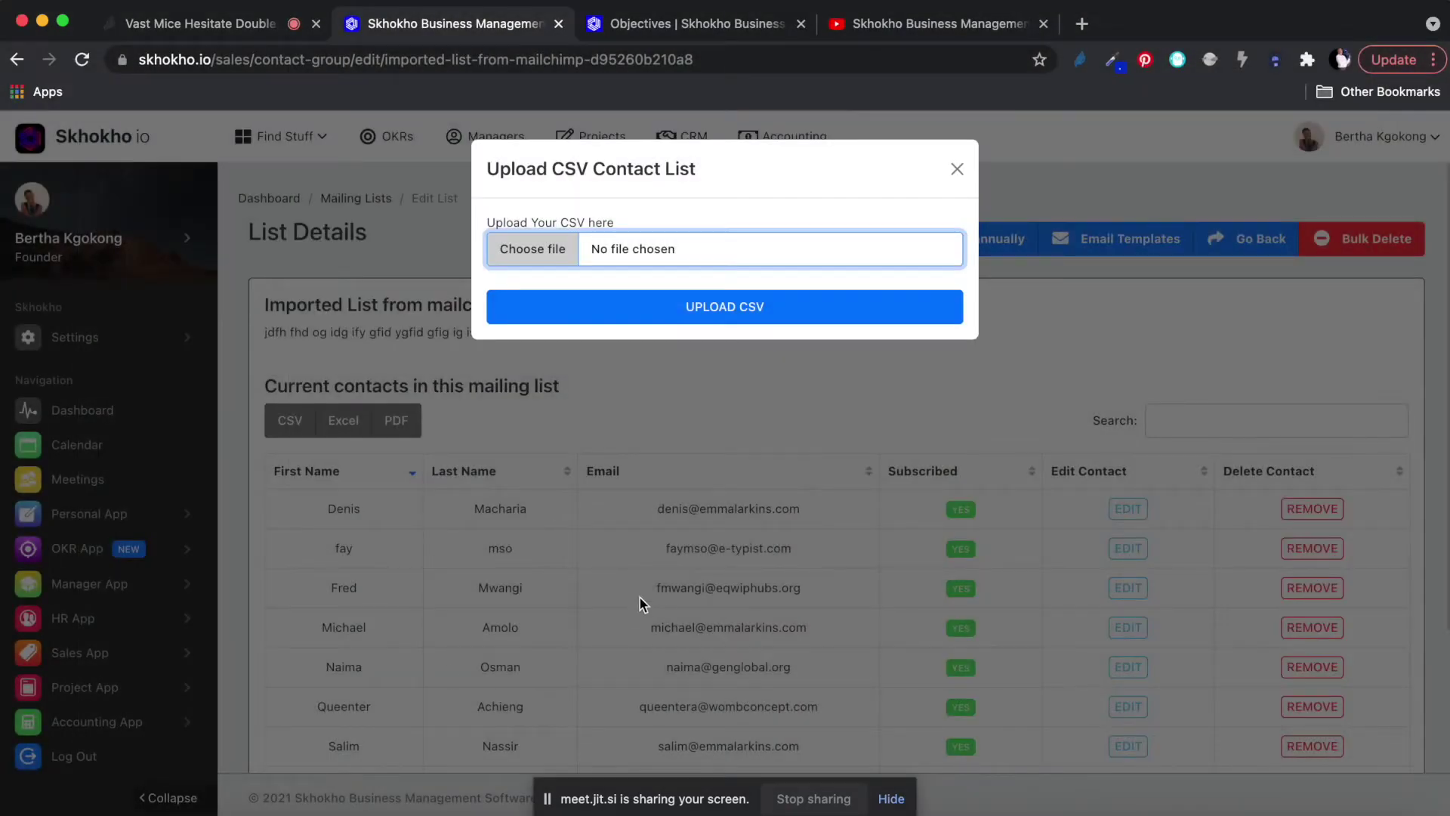
click(957, 169)
scroll(751, 487, down, 3)
scroll(645, 489, down, 1)
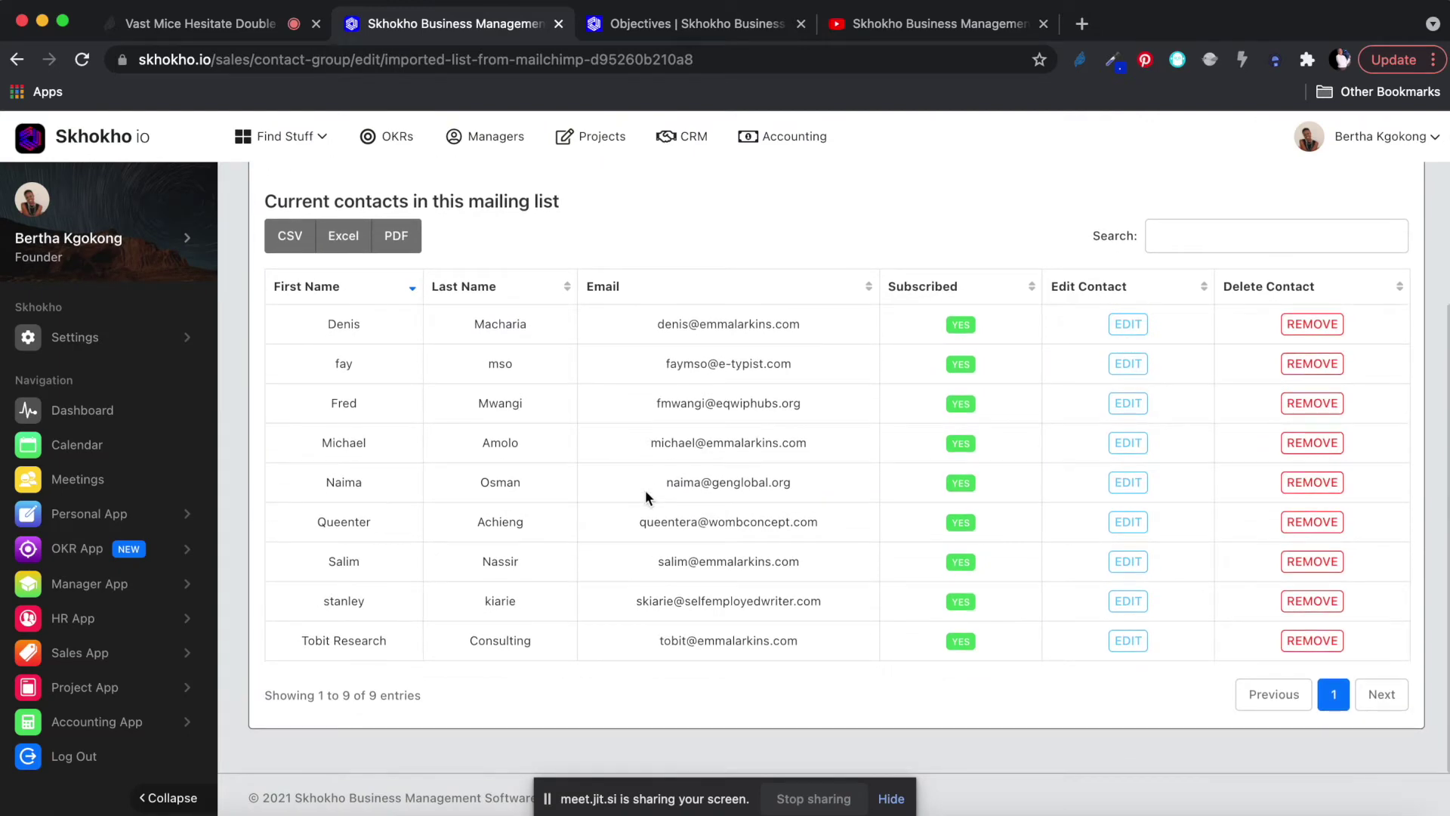
scroll(675, 403, up, 2)
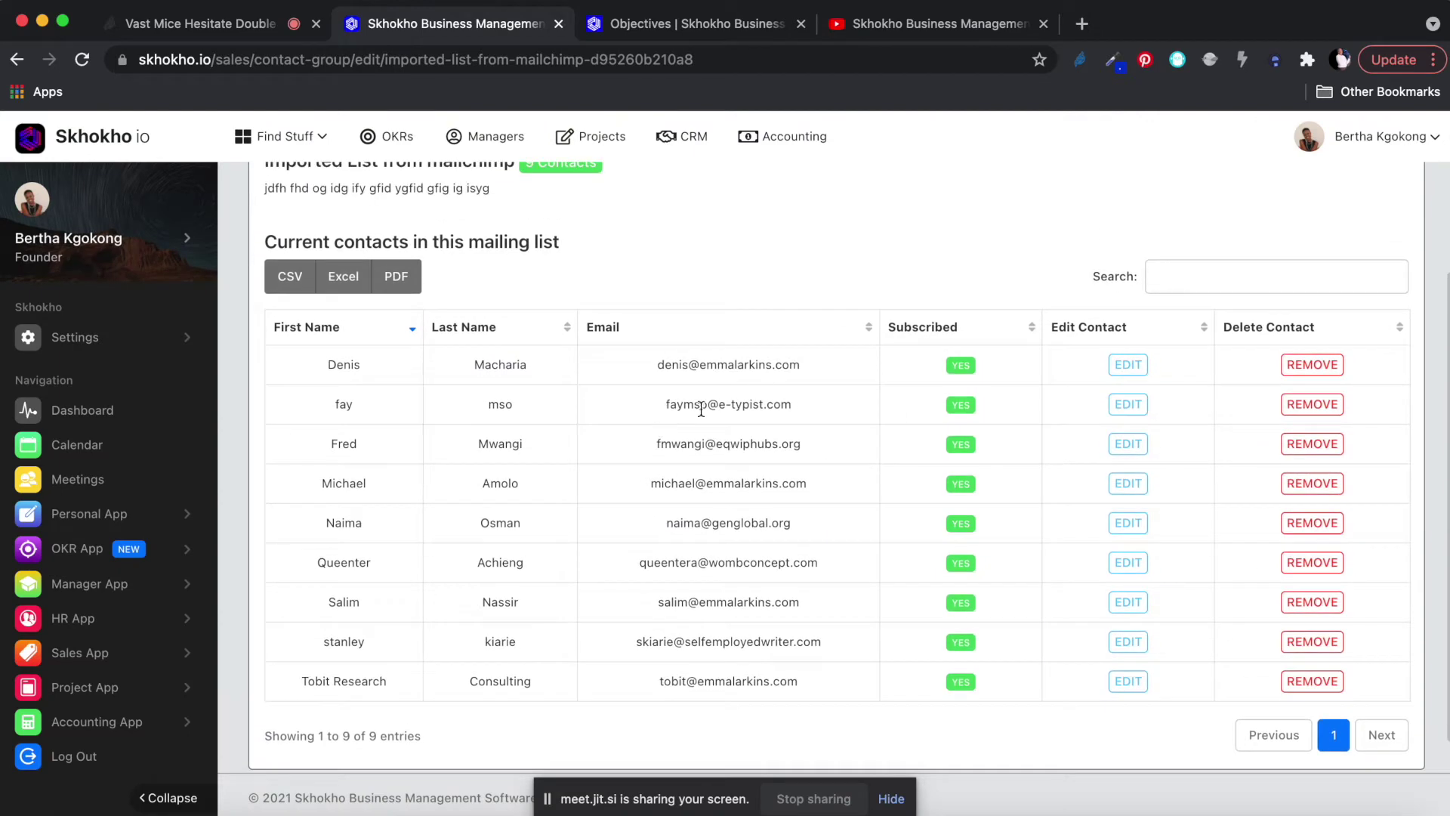
scroll(698, 405, up, 3)
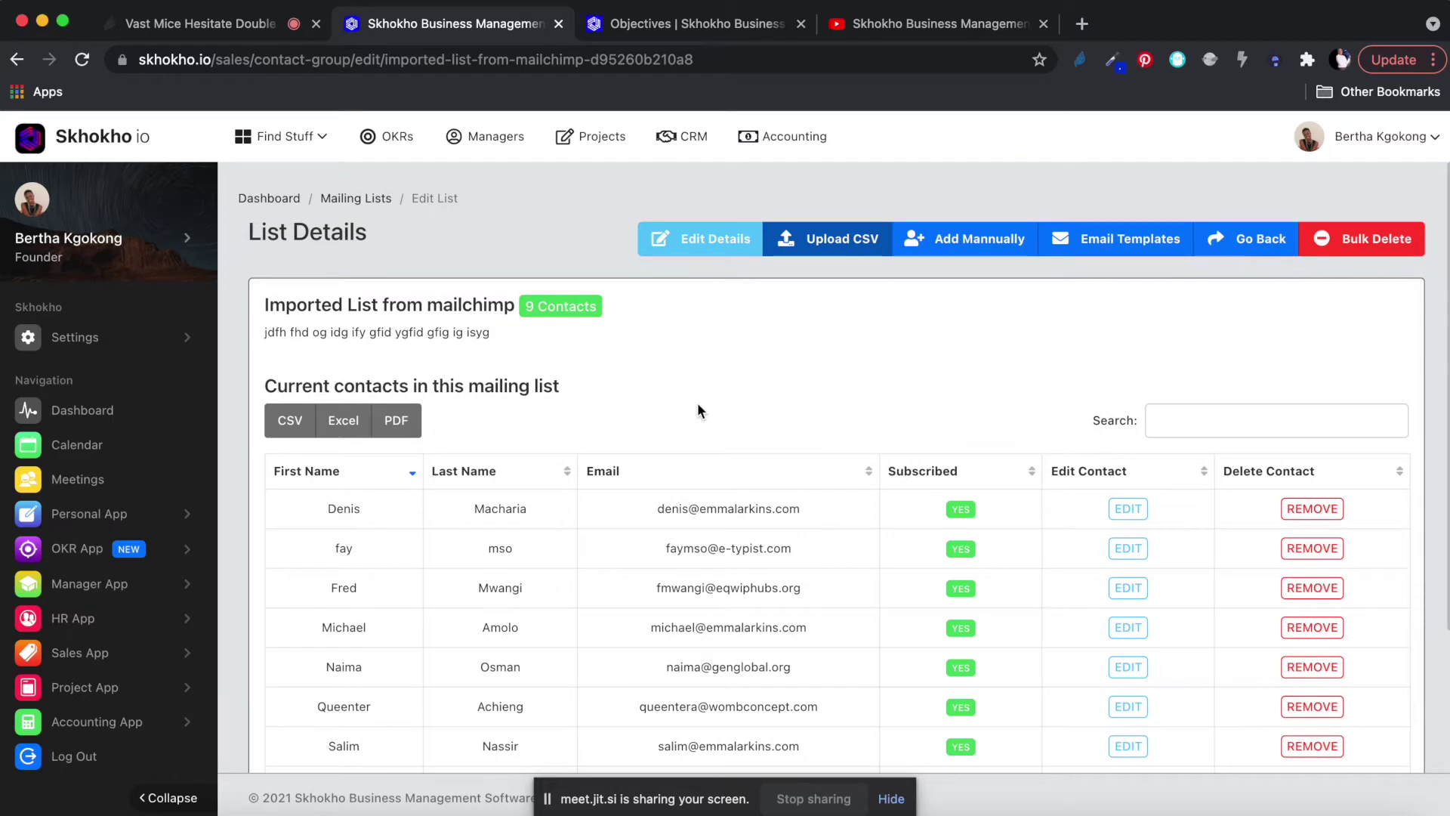
scroll(698, 408, down, 1)
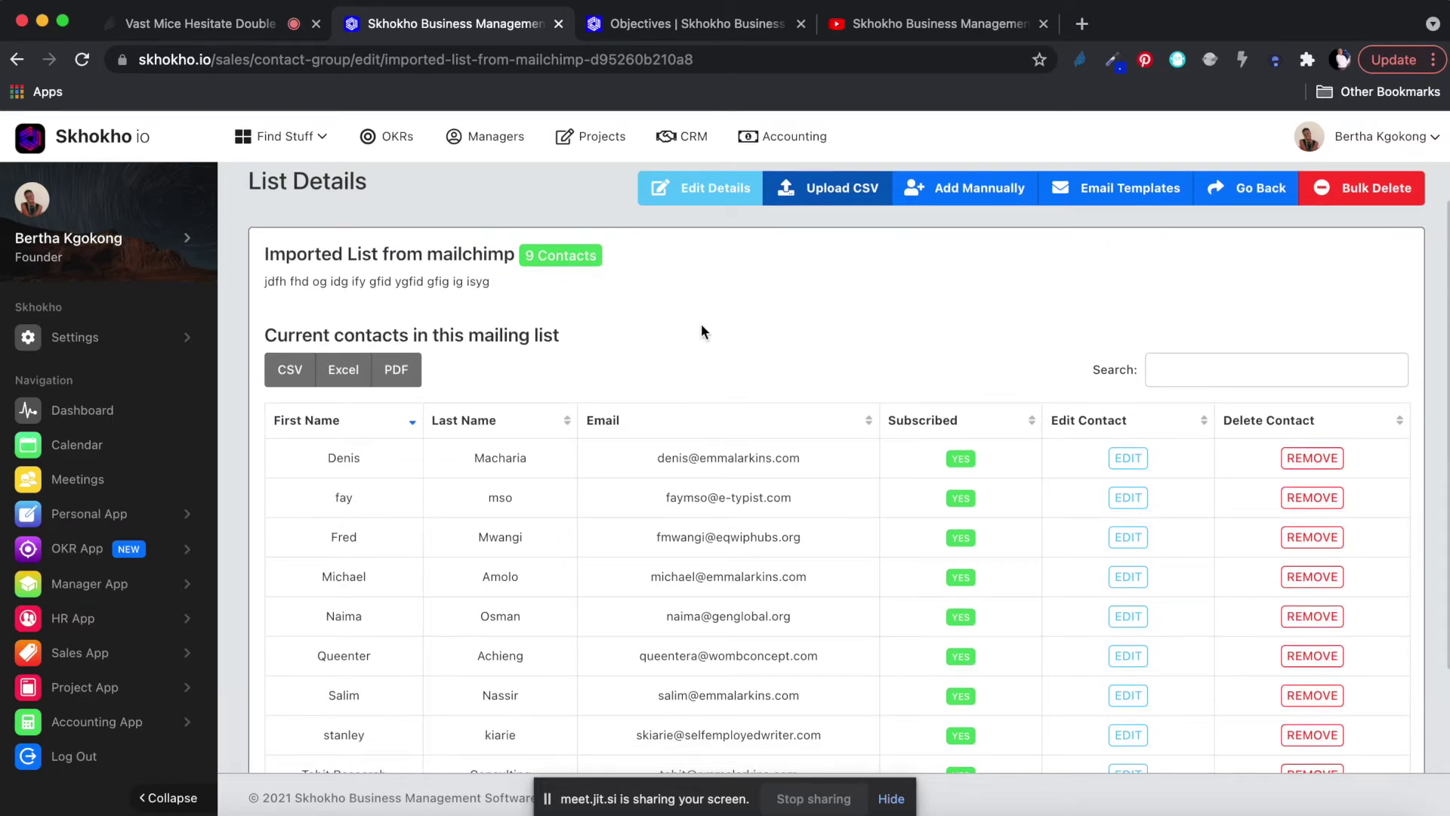
Reopen the upload form, choose the company_set_5x CSV, and upload it to the list.
click(840, 191)
click(532, 243)
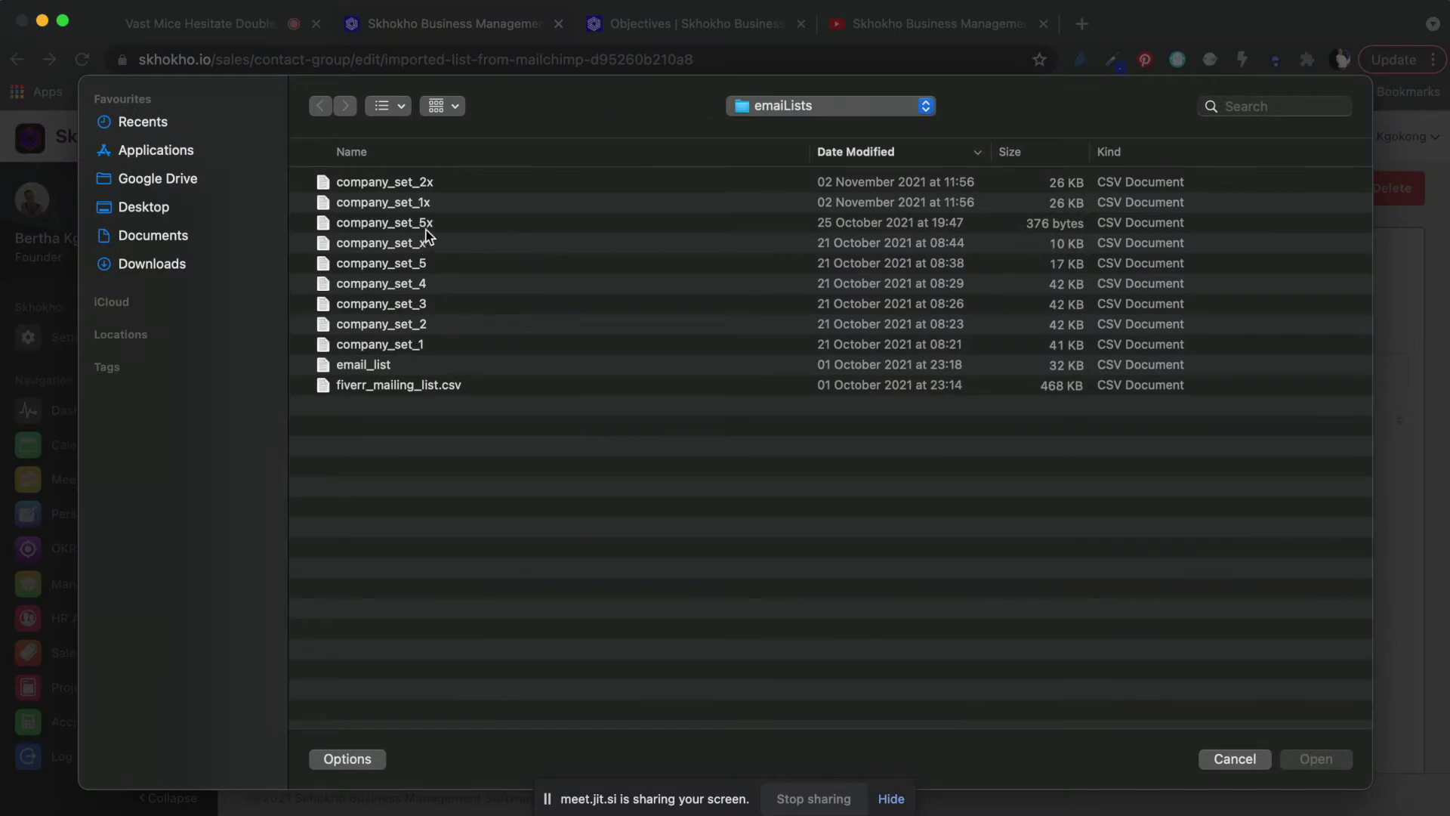
key(Escape)
click(695, 306)
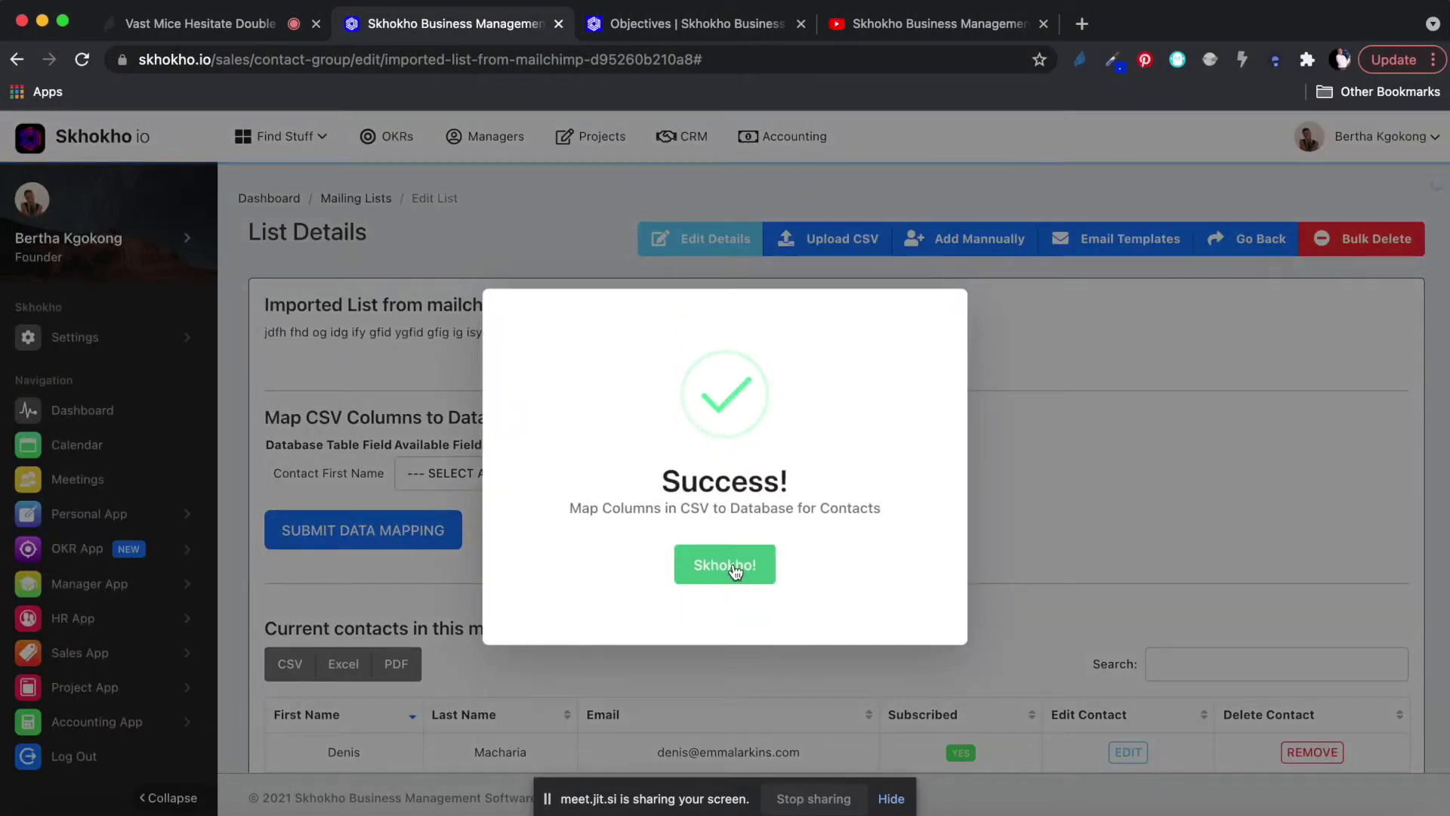
Dismiss the success message and set first name, last name, phone and email to NOT APPLICABLE.
click(731, 565)
click(493, 474)
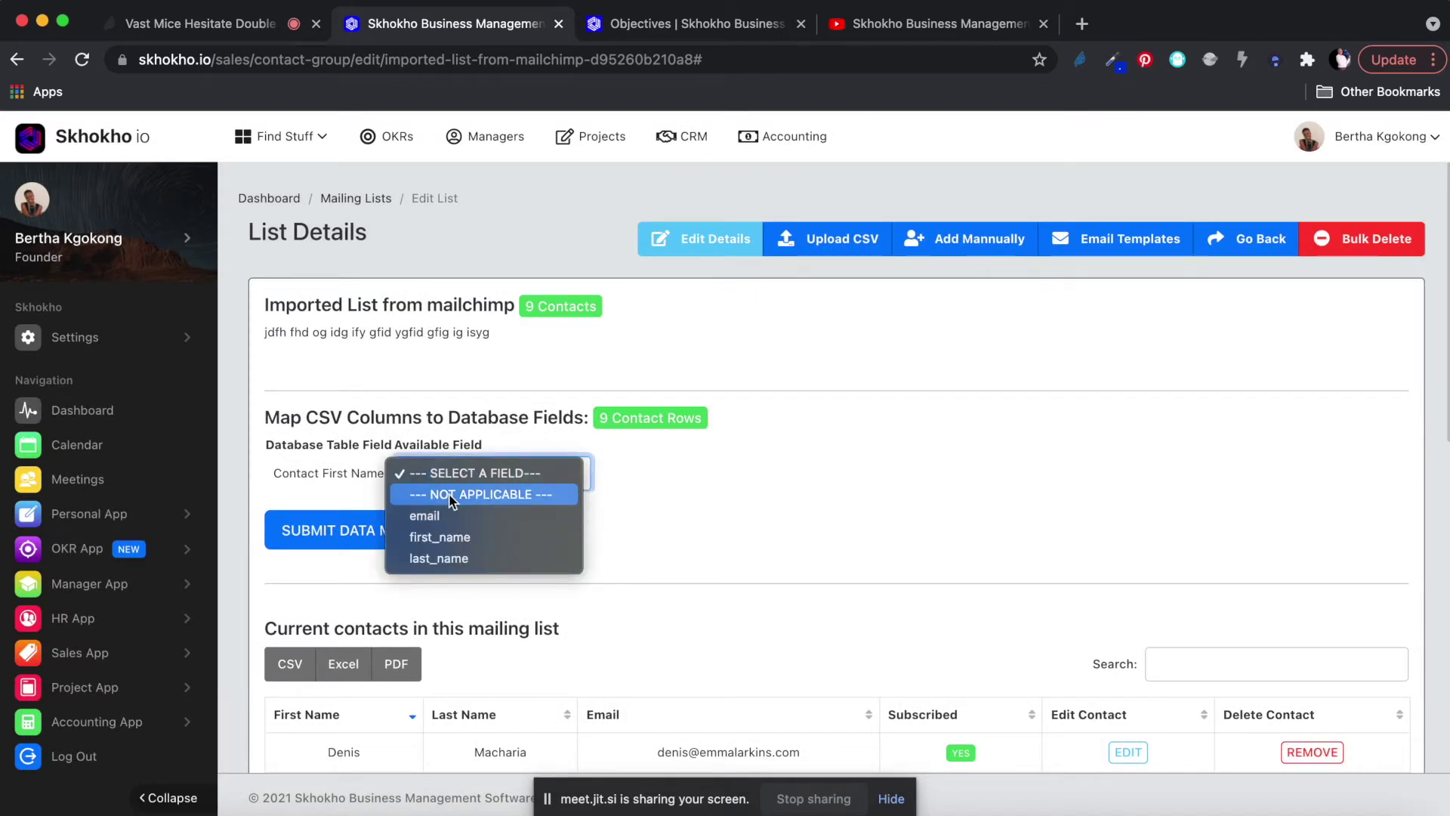
click(456, 483)
click(458, 481)
click(464, 479)
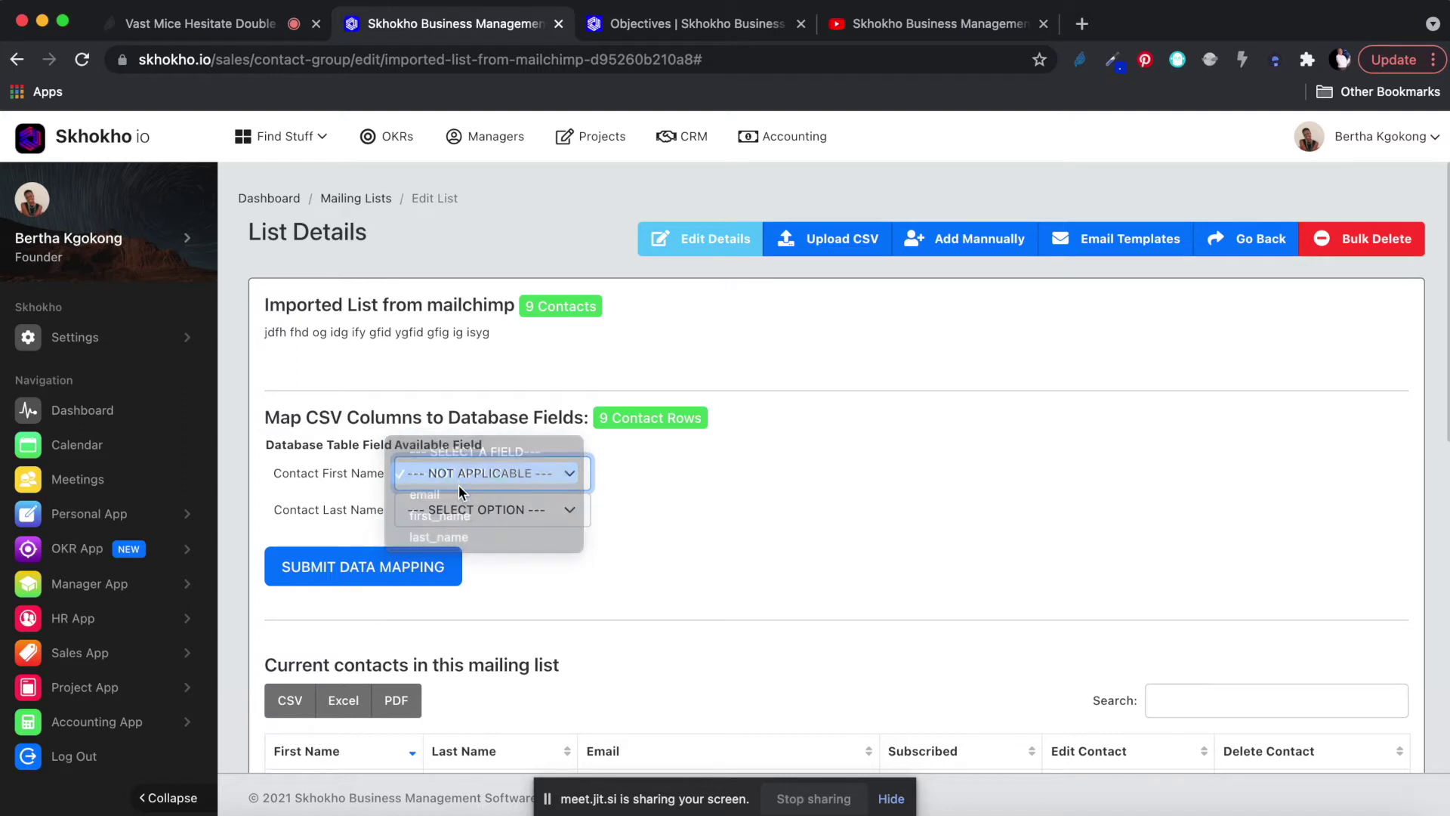
click(465, 508)
click(460, 531)
click(460, 533)
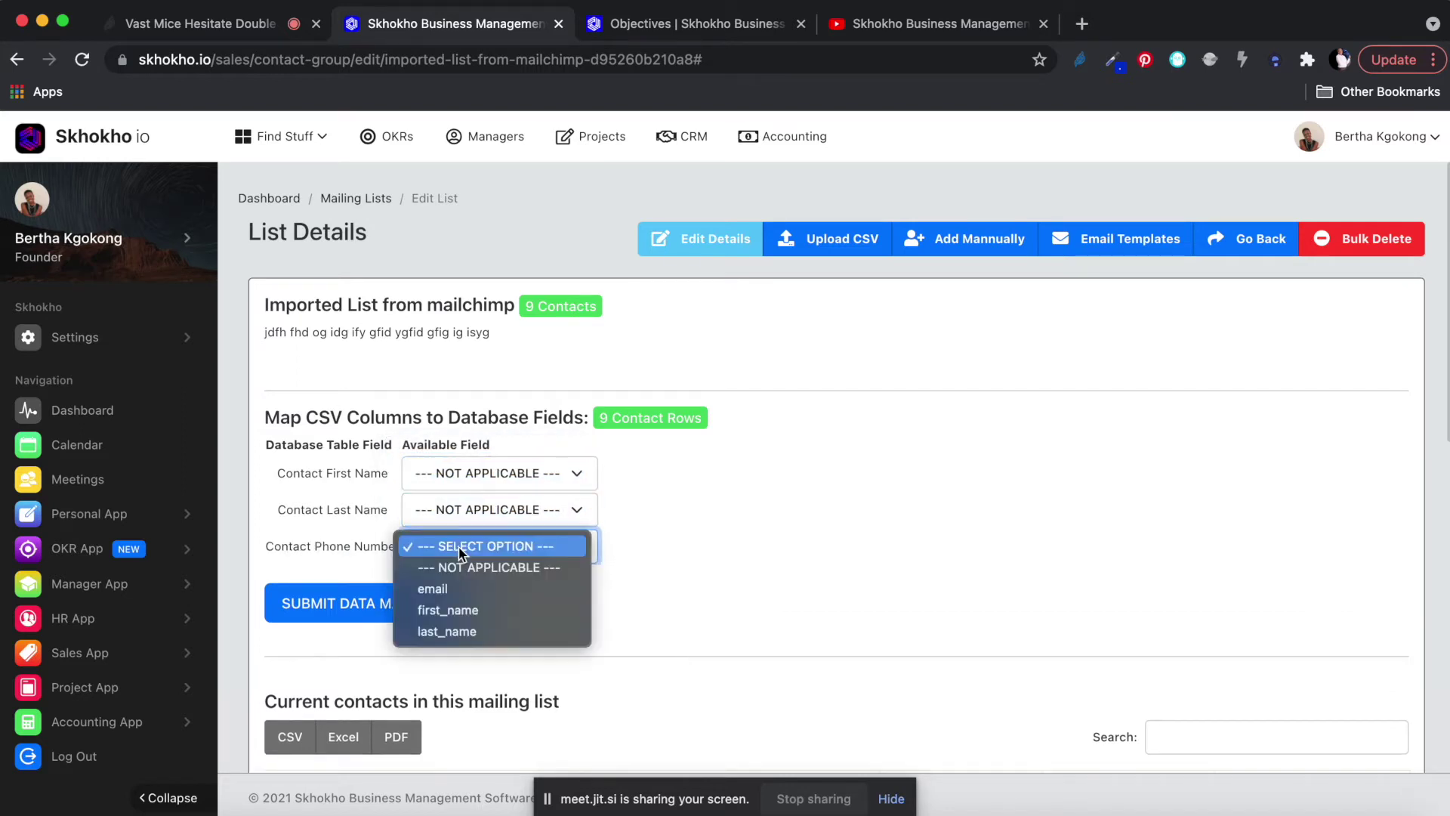
click(458, 569)
click(457, 575)
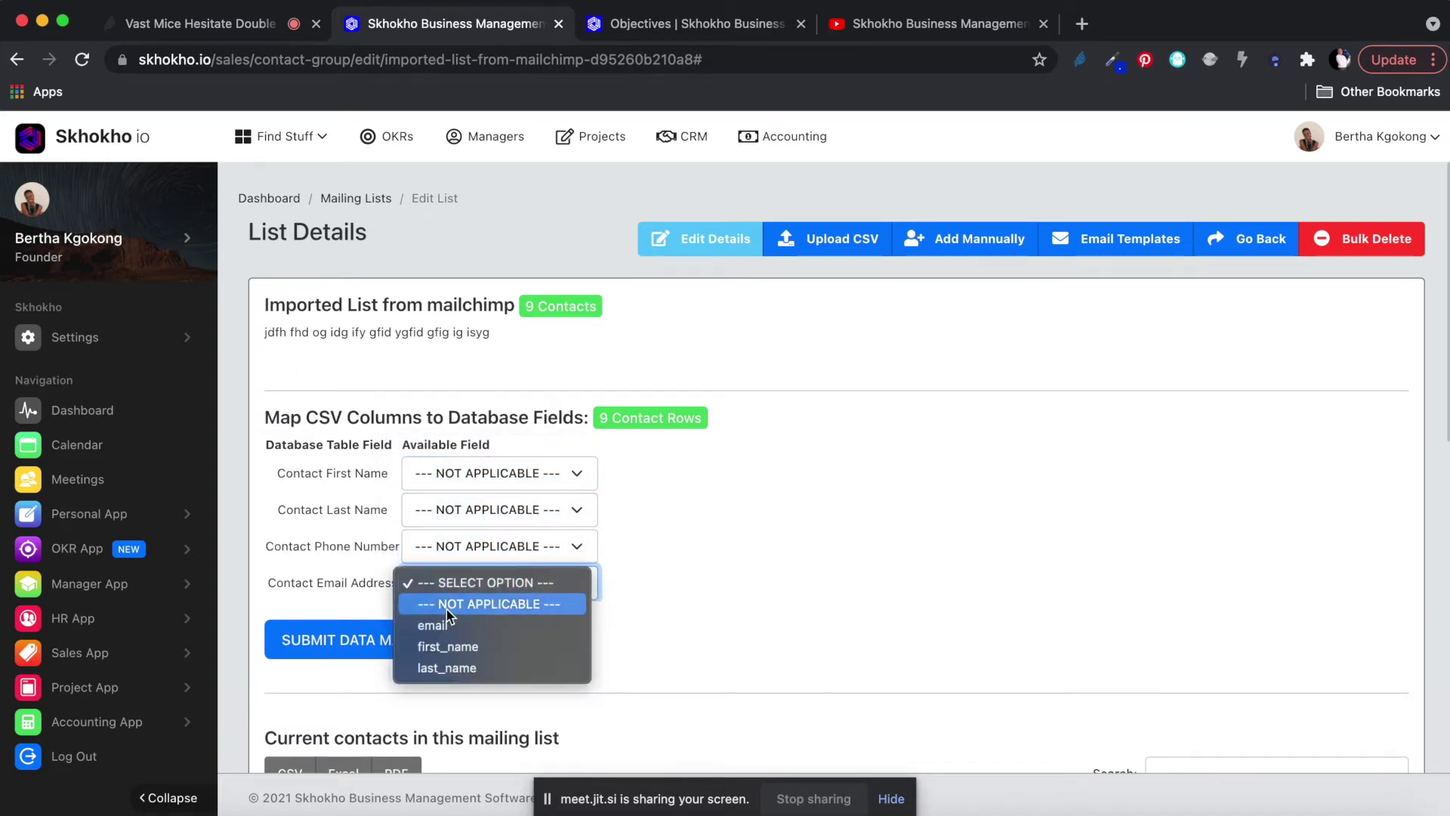
click(445, 608)
Set website, job description, Twitter, Facebook and LinkedIn columns to NOT APPLICABLE.
click(451, 627)
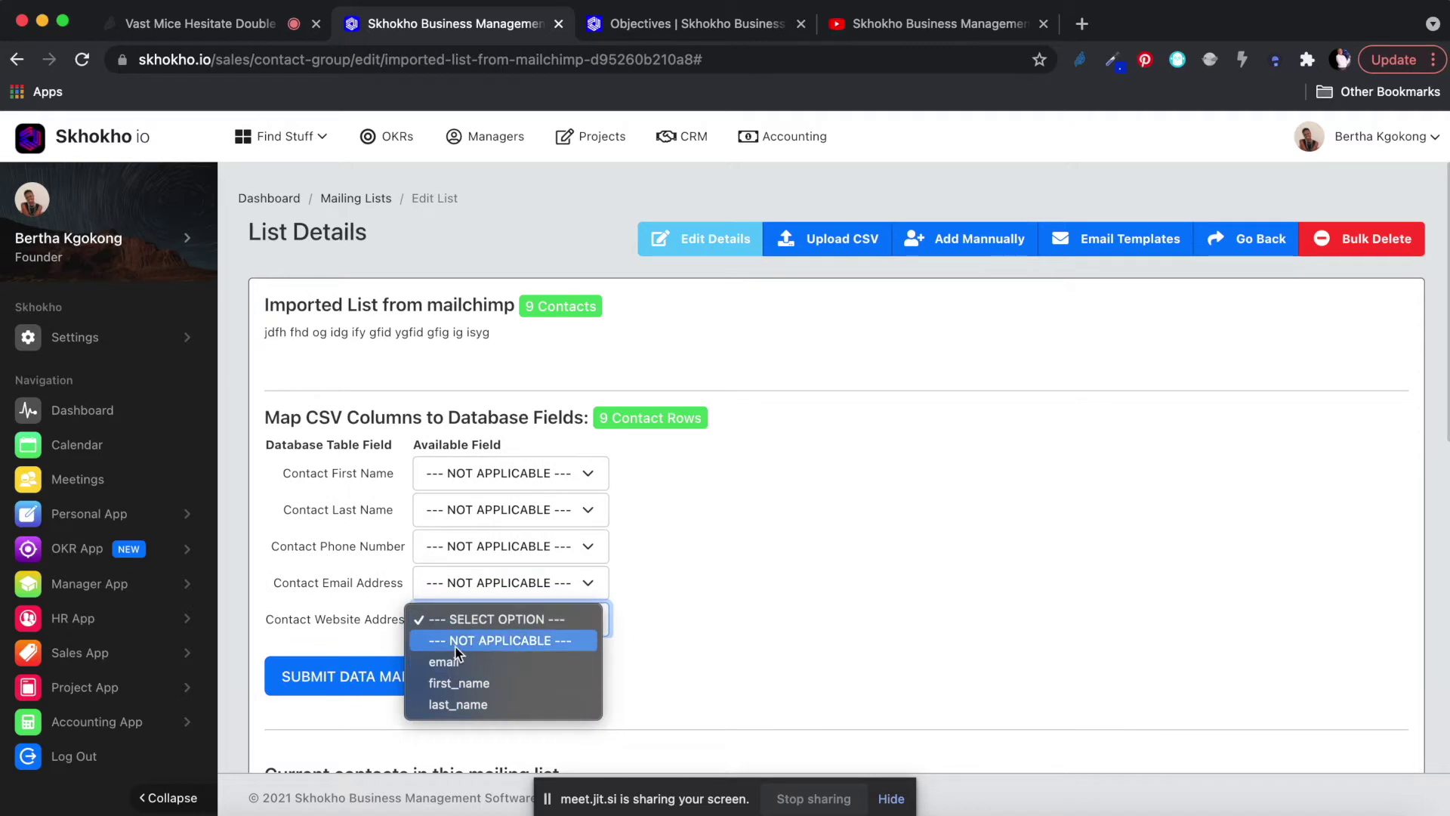
click(461, 639)
click(469, 656)
click(461, 675)
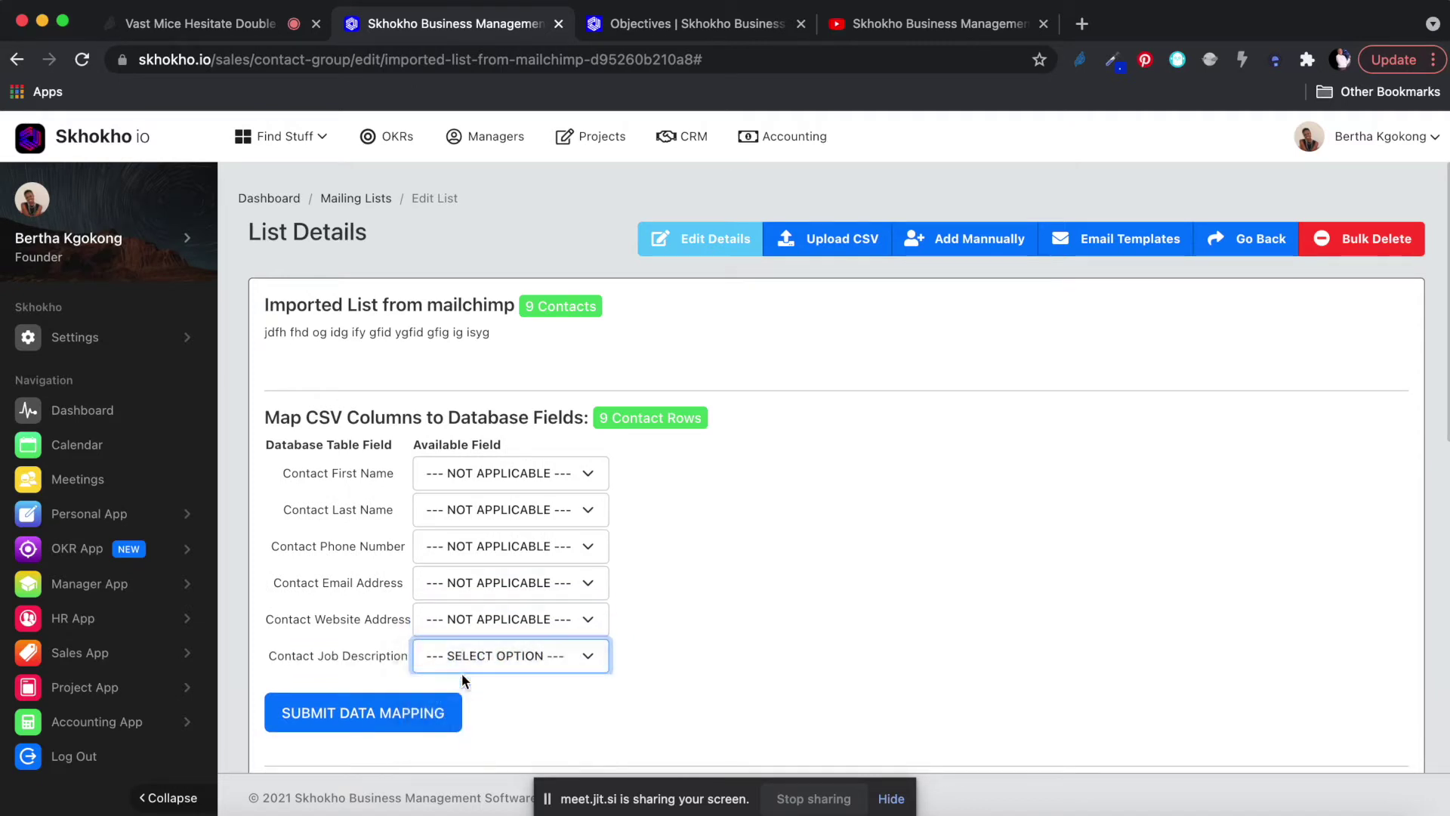
click(464, 692)
click(458, 714)
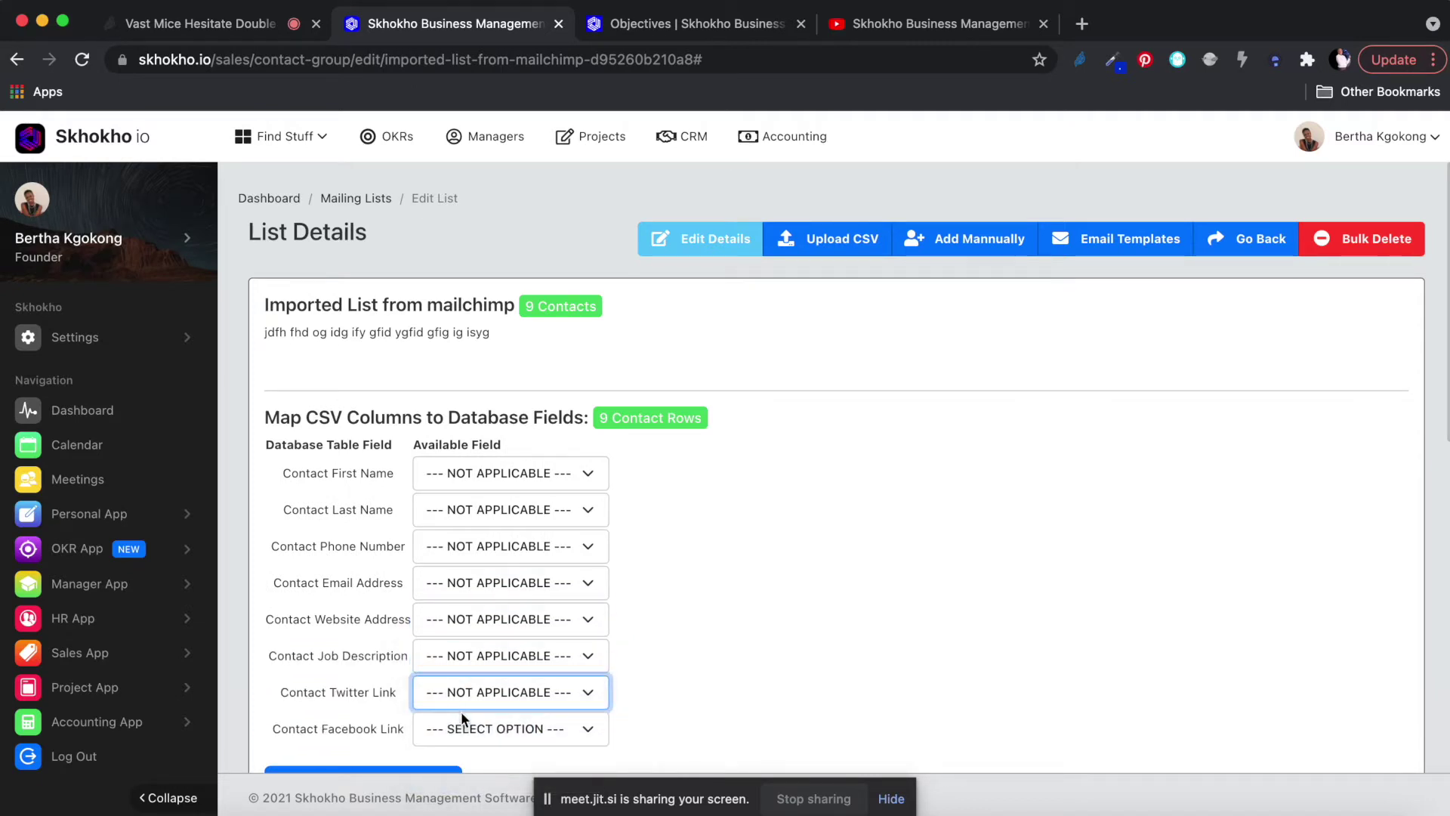
click(463, 728)
click(459, 745)
scroll(491, 605, down, 3)
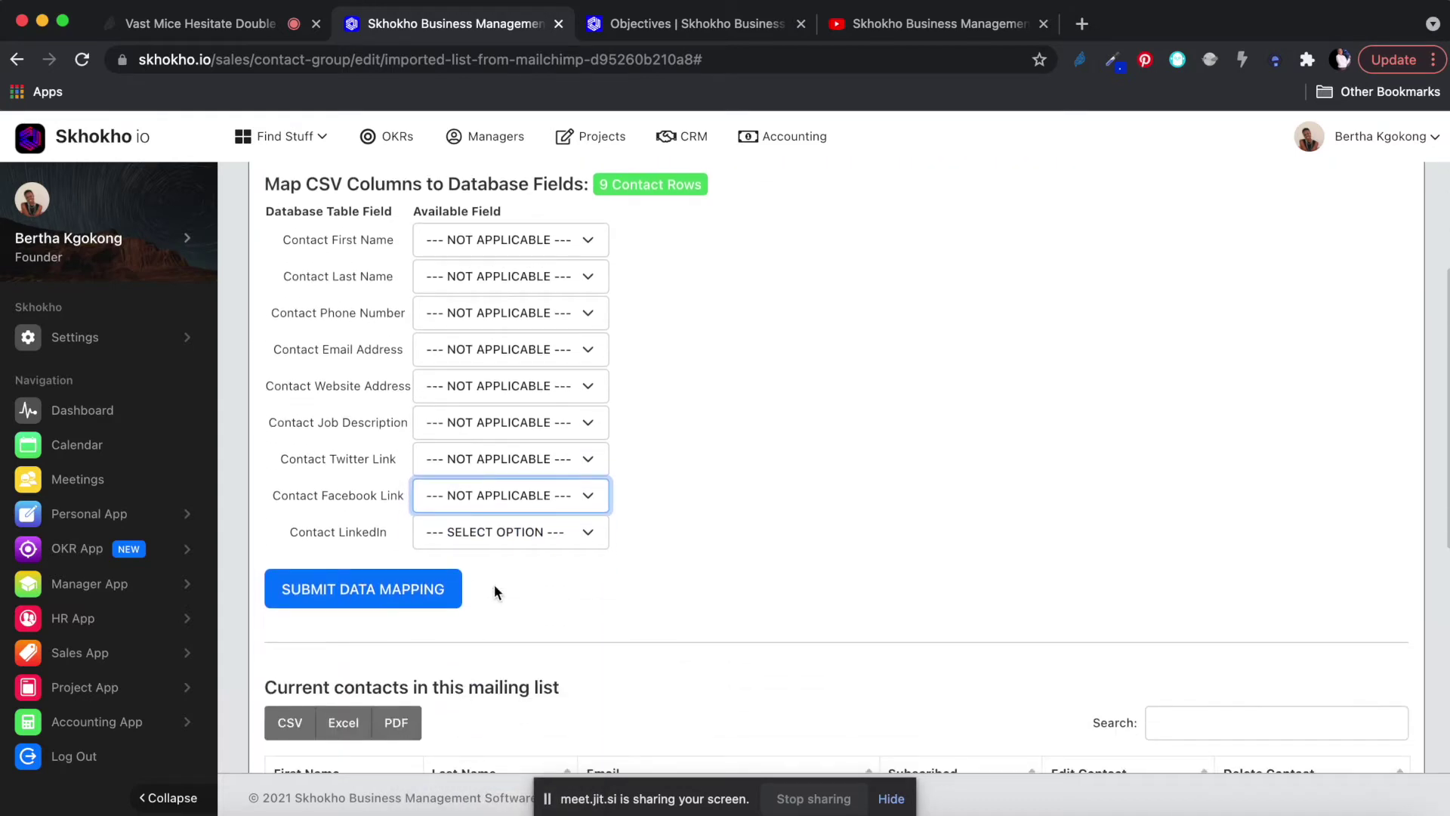
click(495, 541)
click(475, 550)
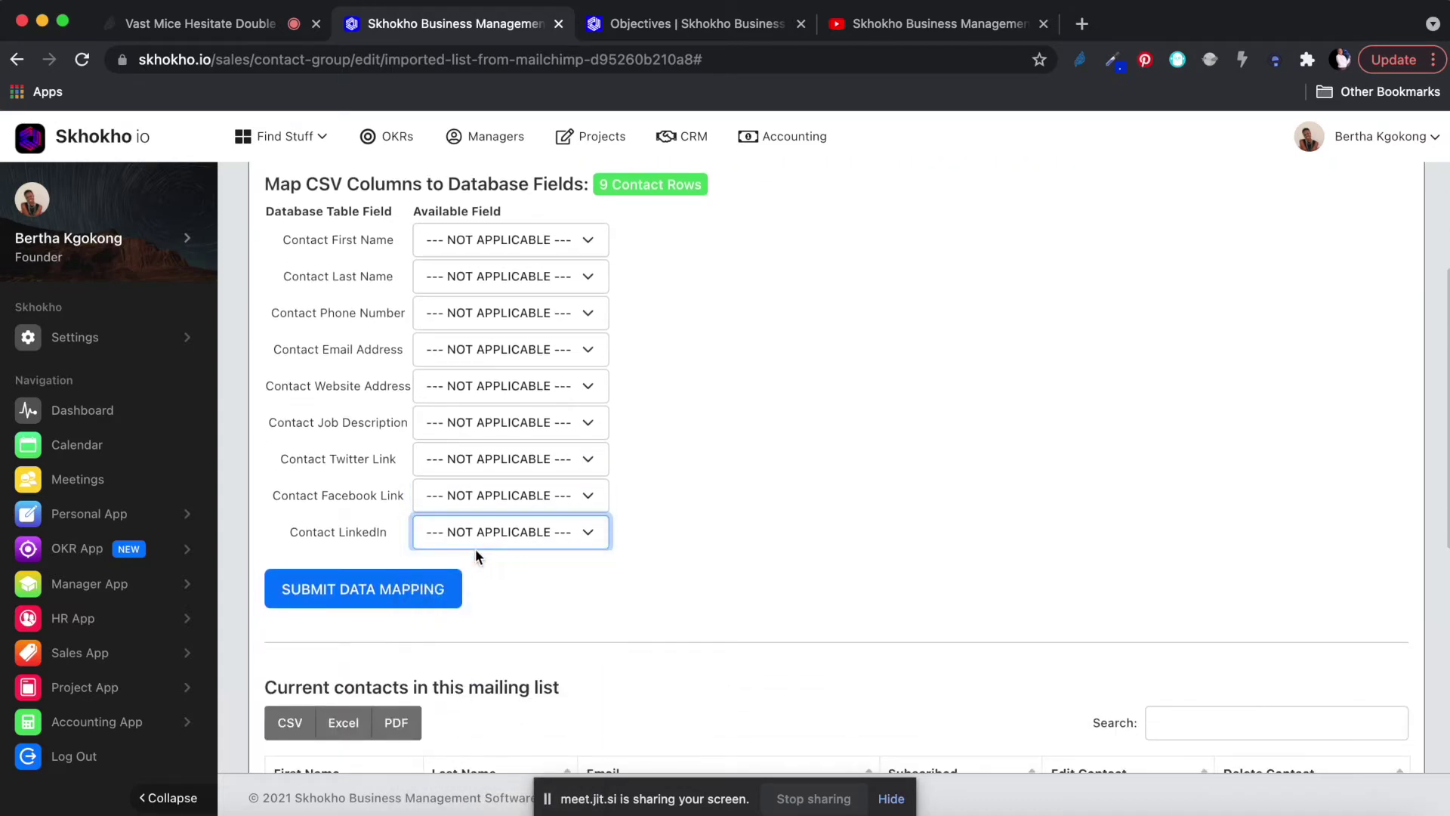
scroll(553, 545, up, 1)
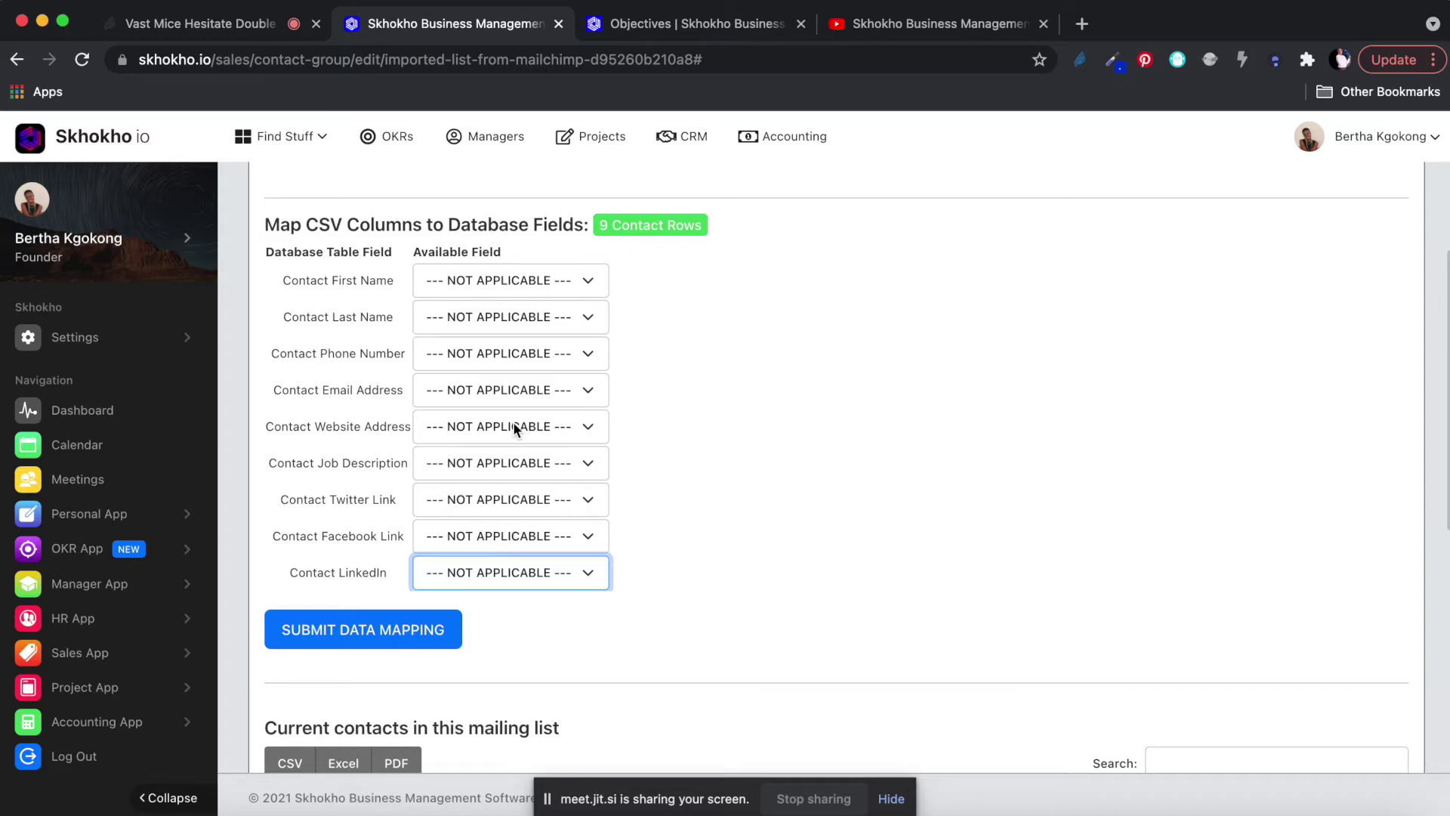
scroll(514, 426, down, 1)
scroll(793, 385, up, 2)
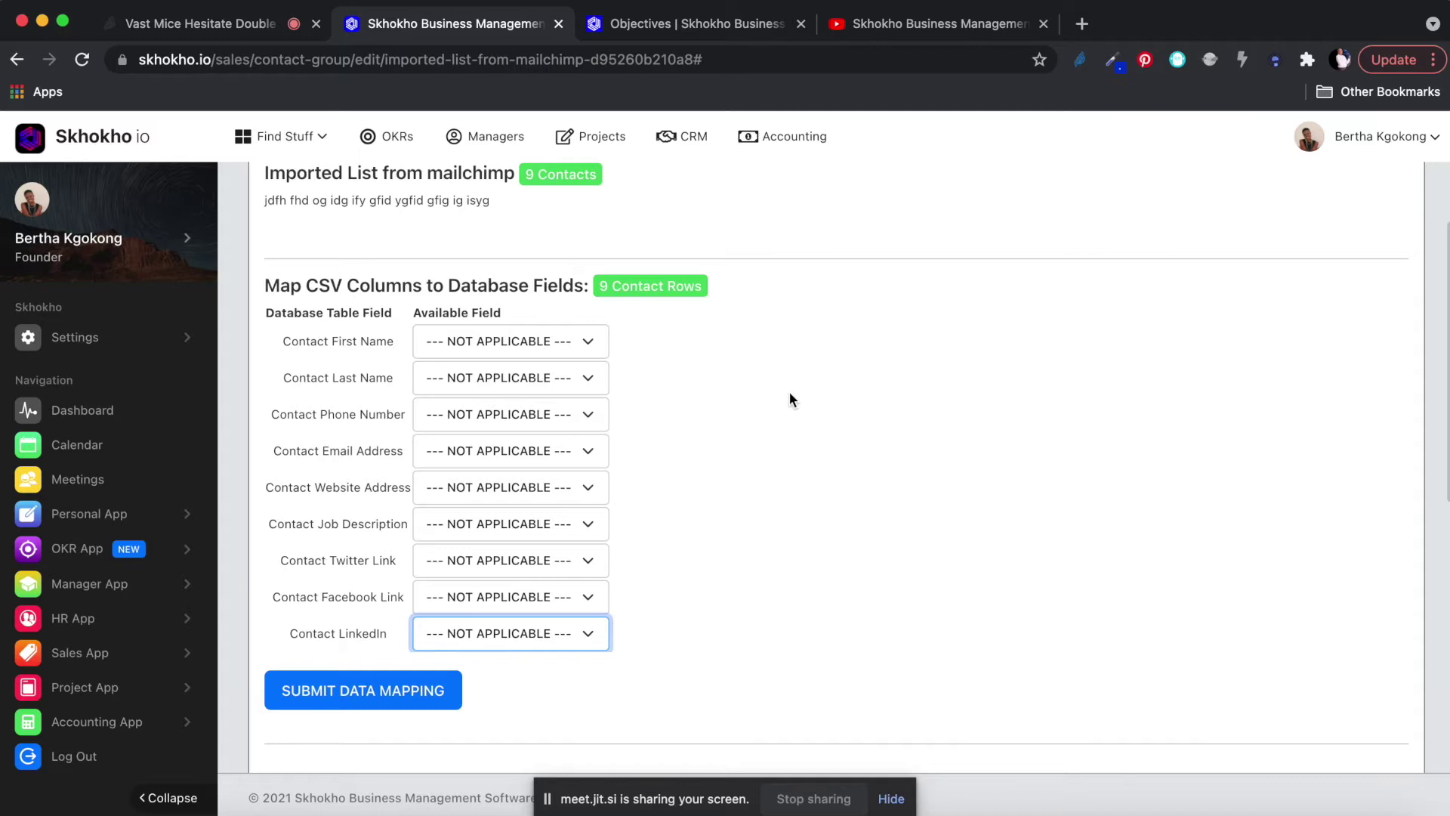
scroll(818, 466, down, 5)
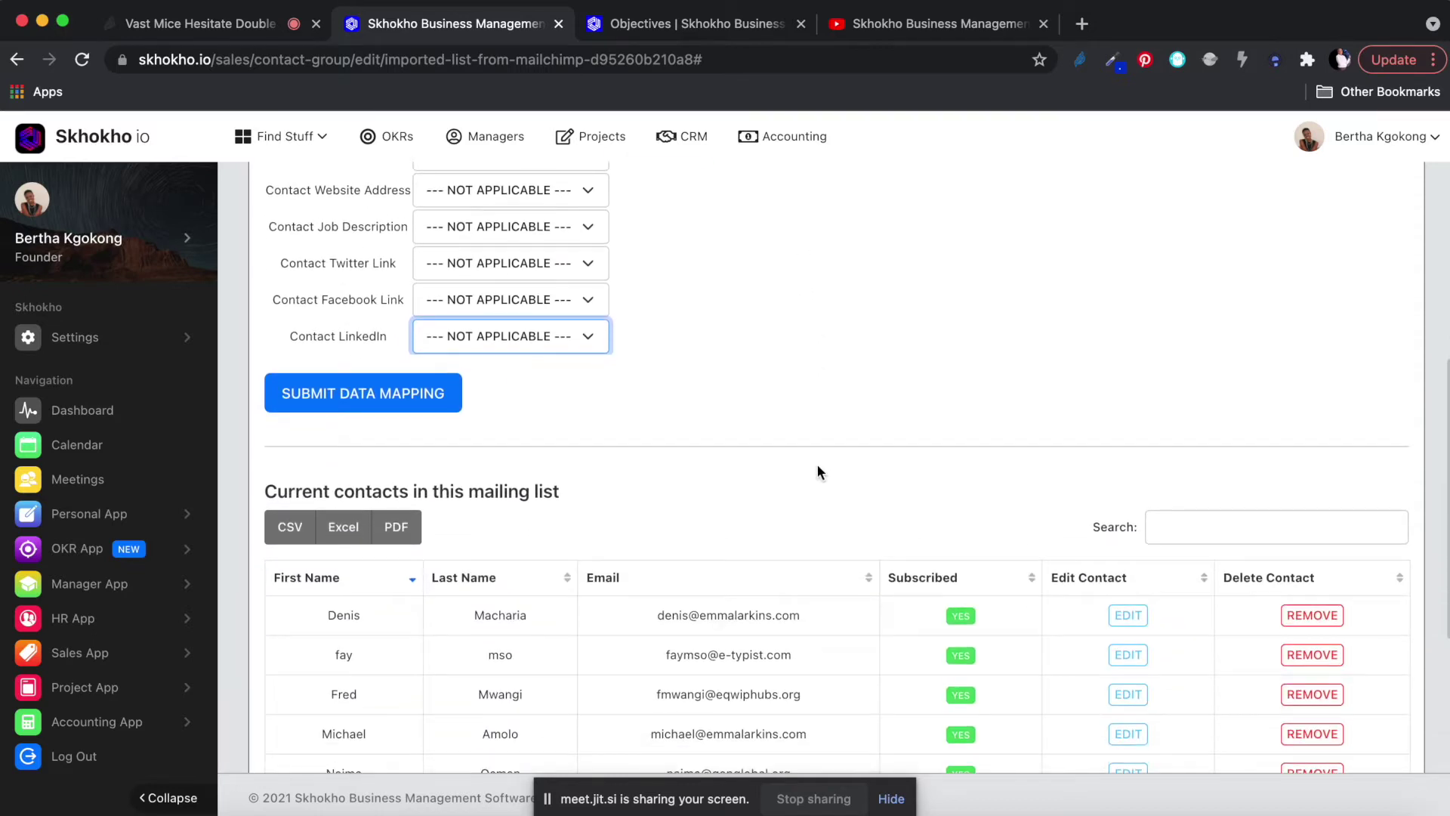
scroll(818, 466, up, 1)
scroll(818, 466, down, 7)
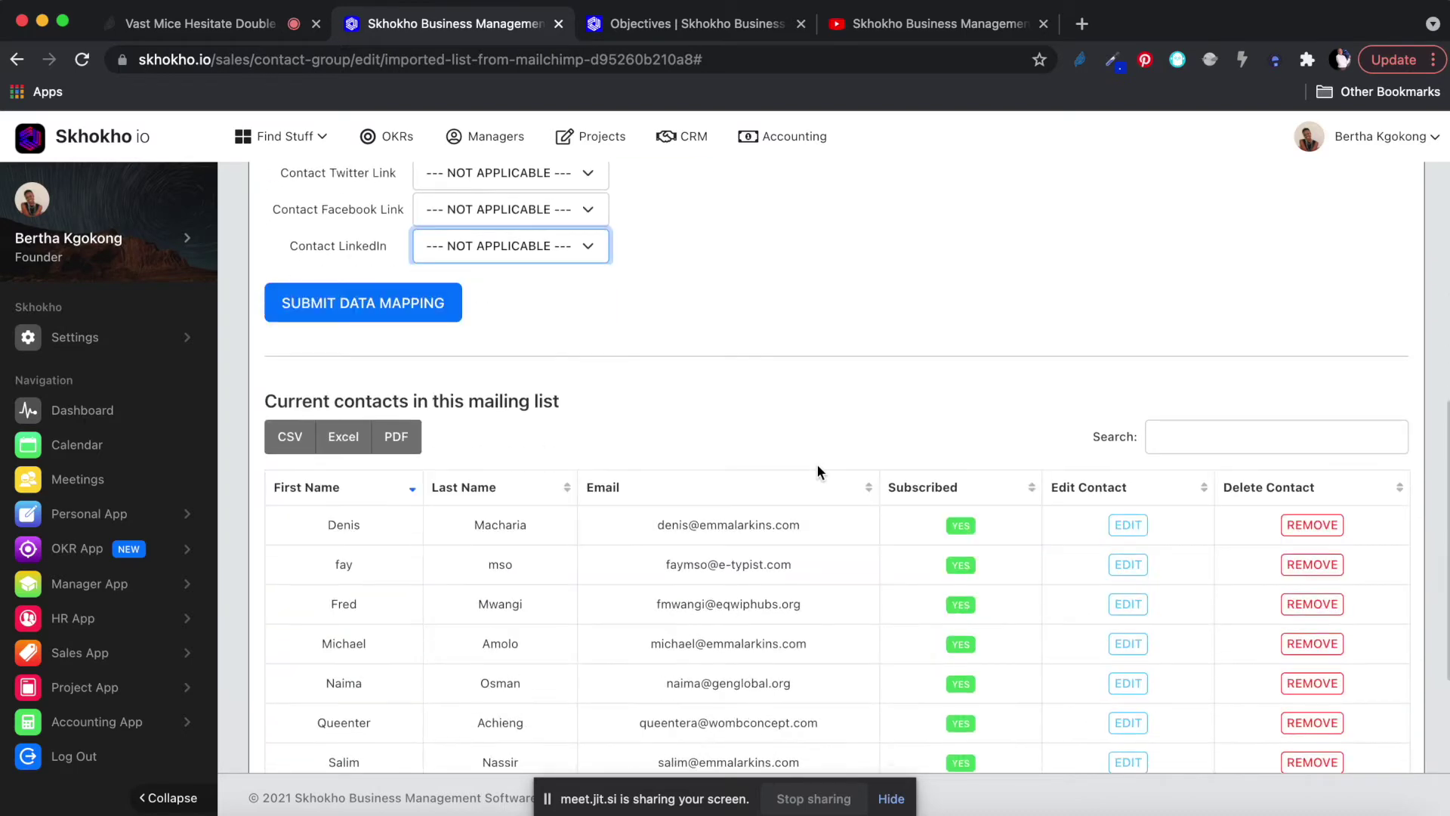
scroll(817, 464, up, 13)
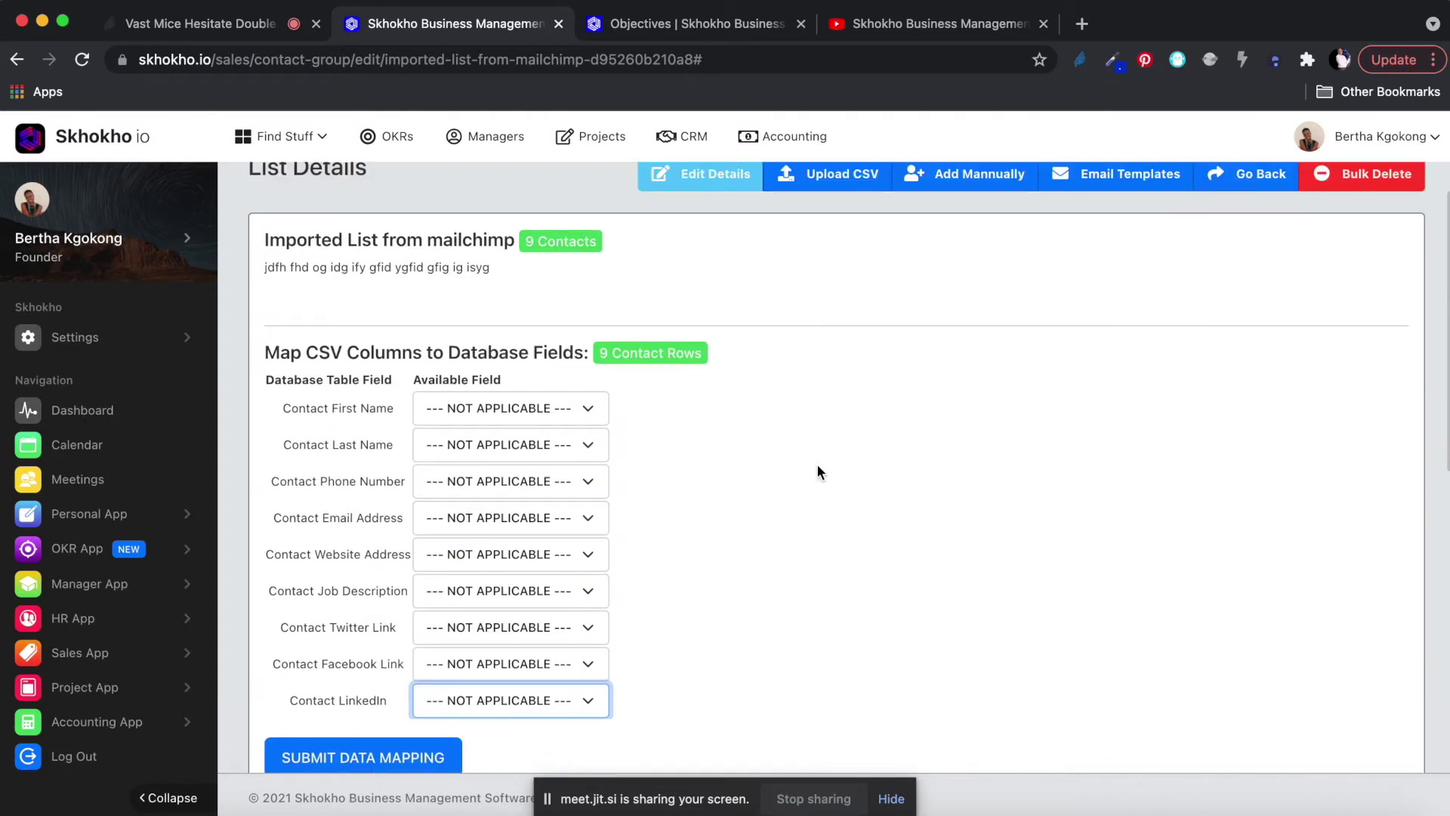
scroll(817, 465, down, 4)
scroll(817, 472, up, 5)
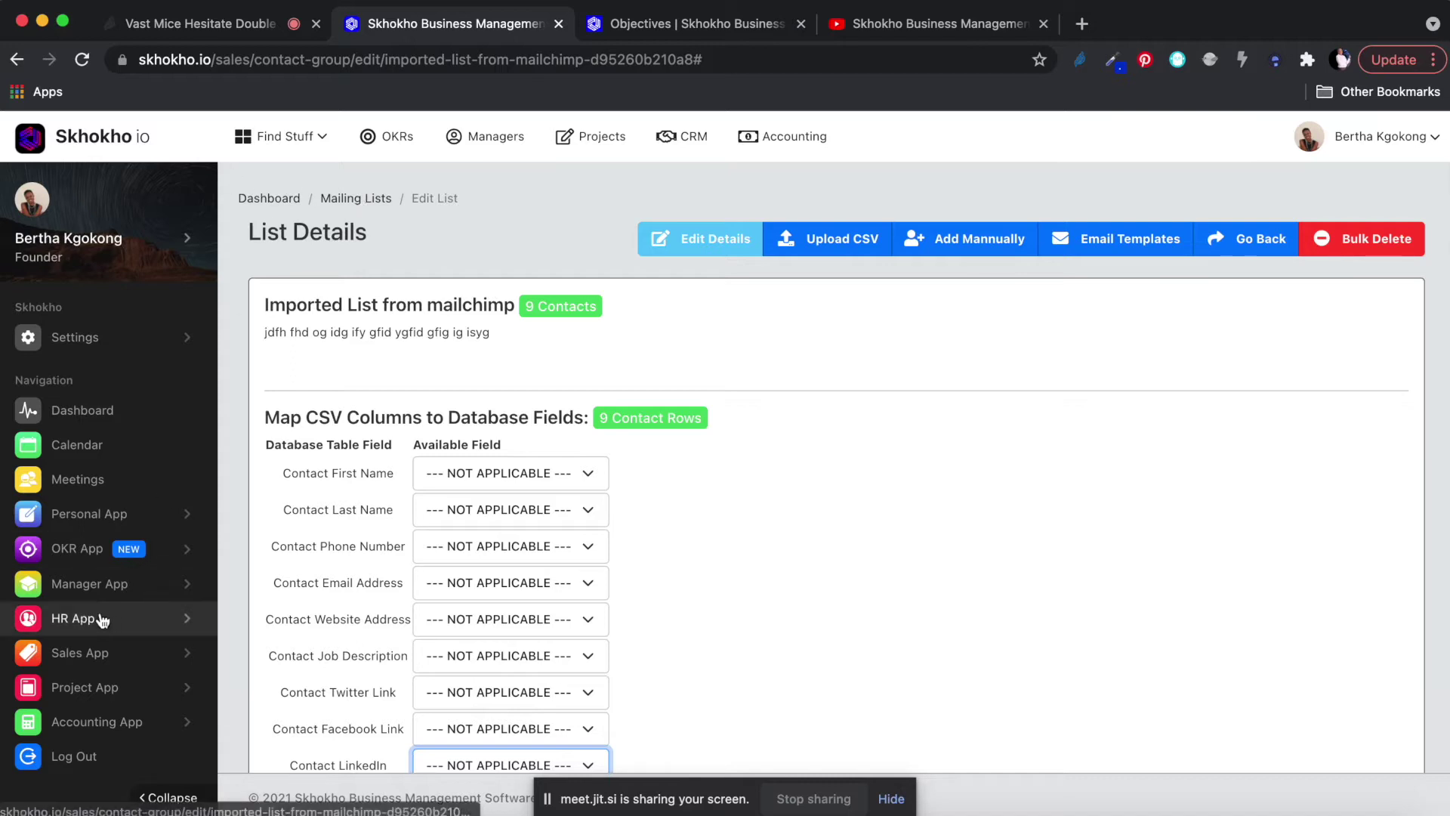
Return to the Mailing Lists overview, where Imported List from mailchimp still shows 9 members.
click(96, 654)
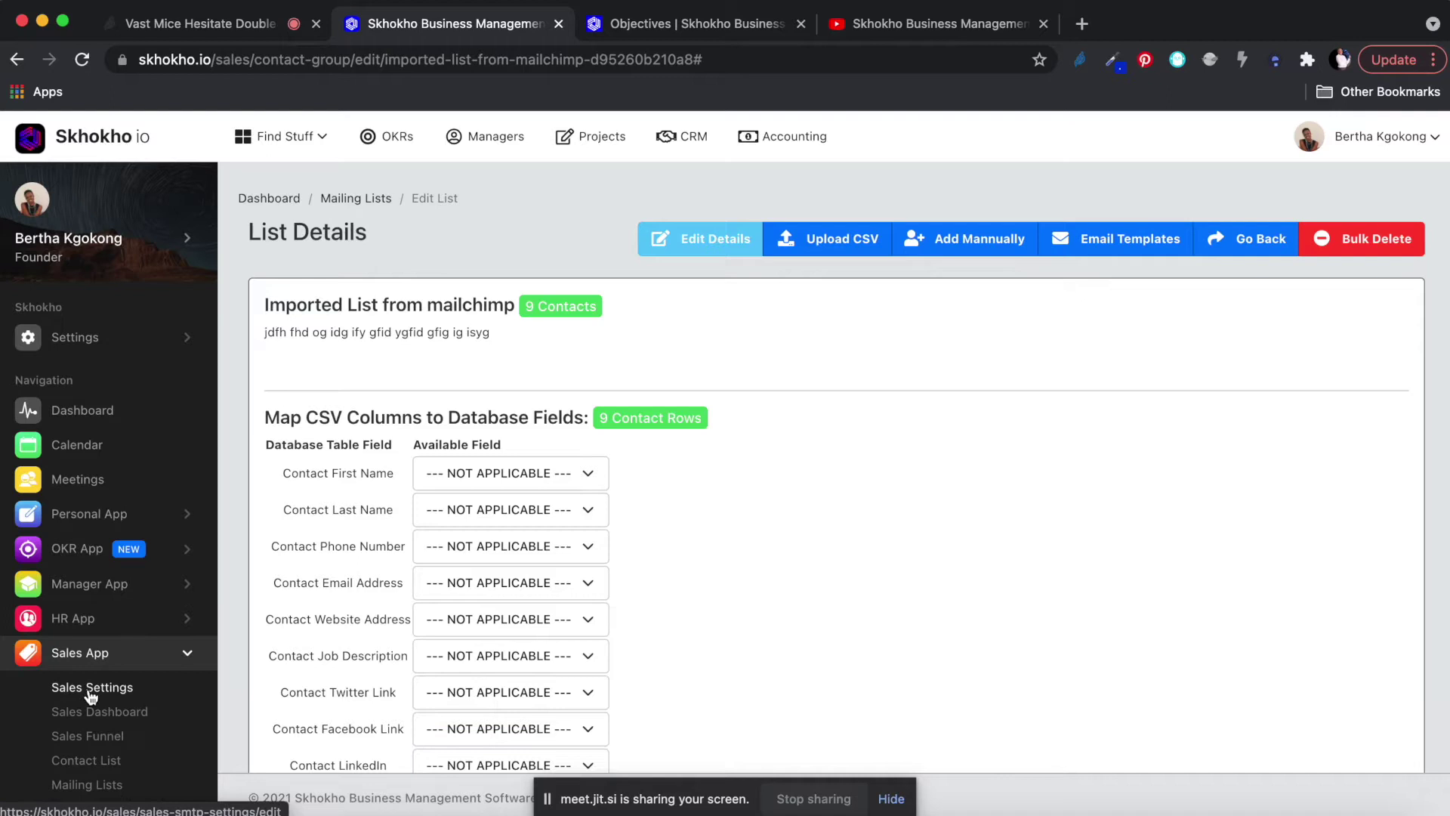
scroll(89, 691, down, 3)
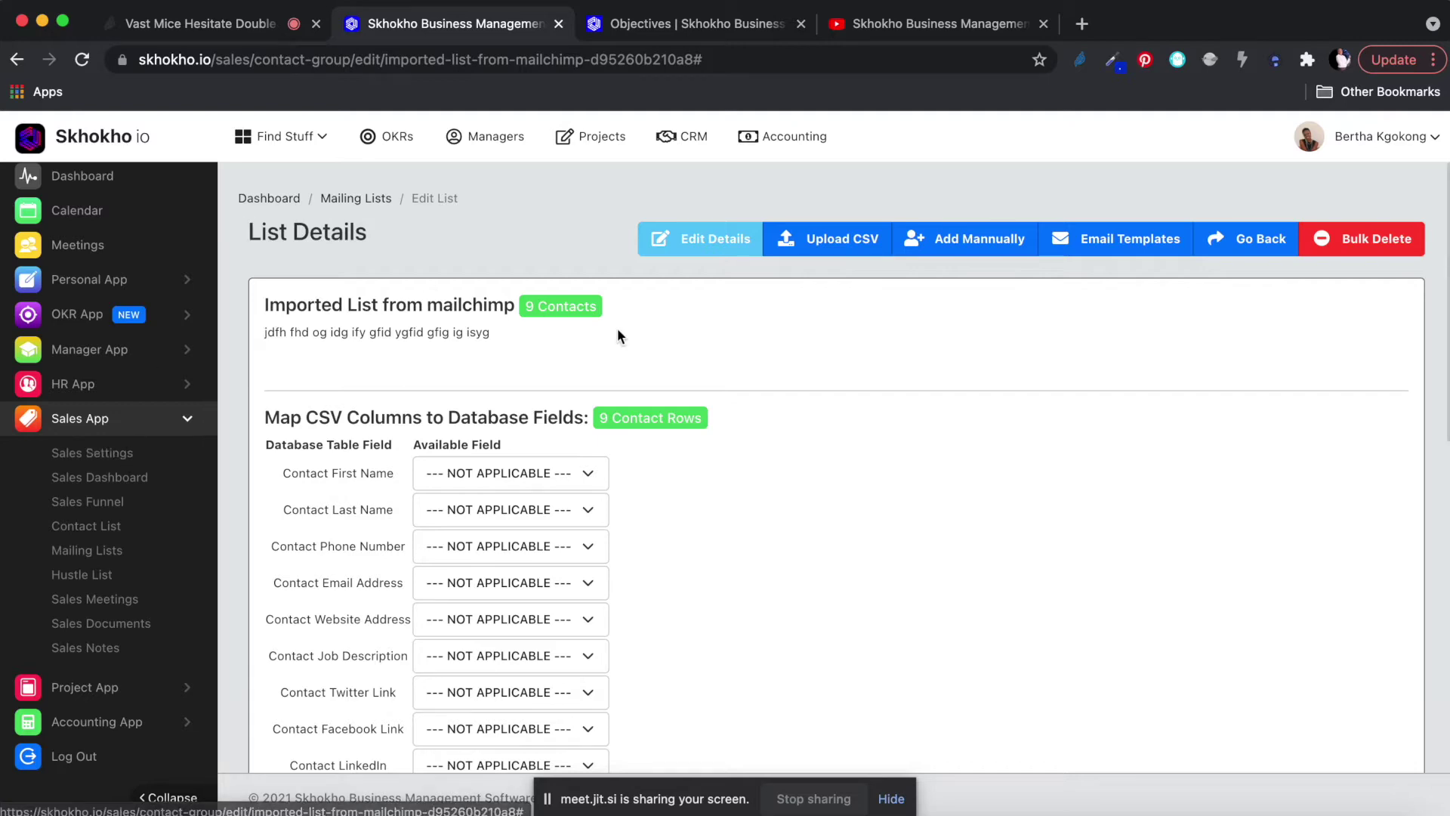
scroll(845, 378, down, 10)
scroll(847, 387, down, 3)
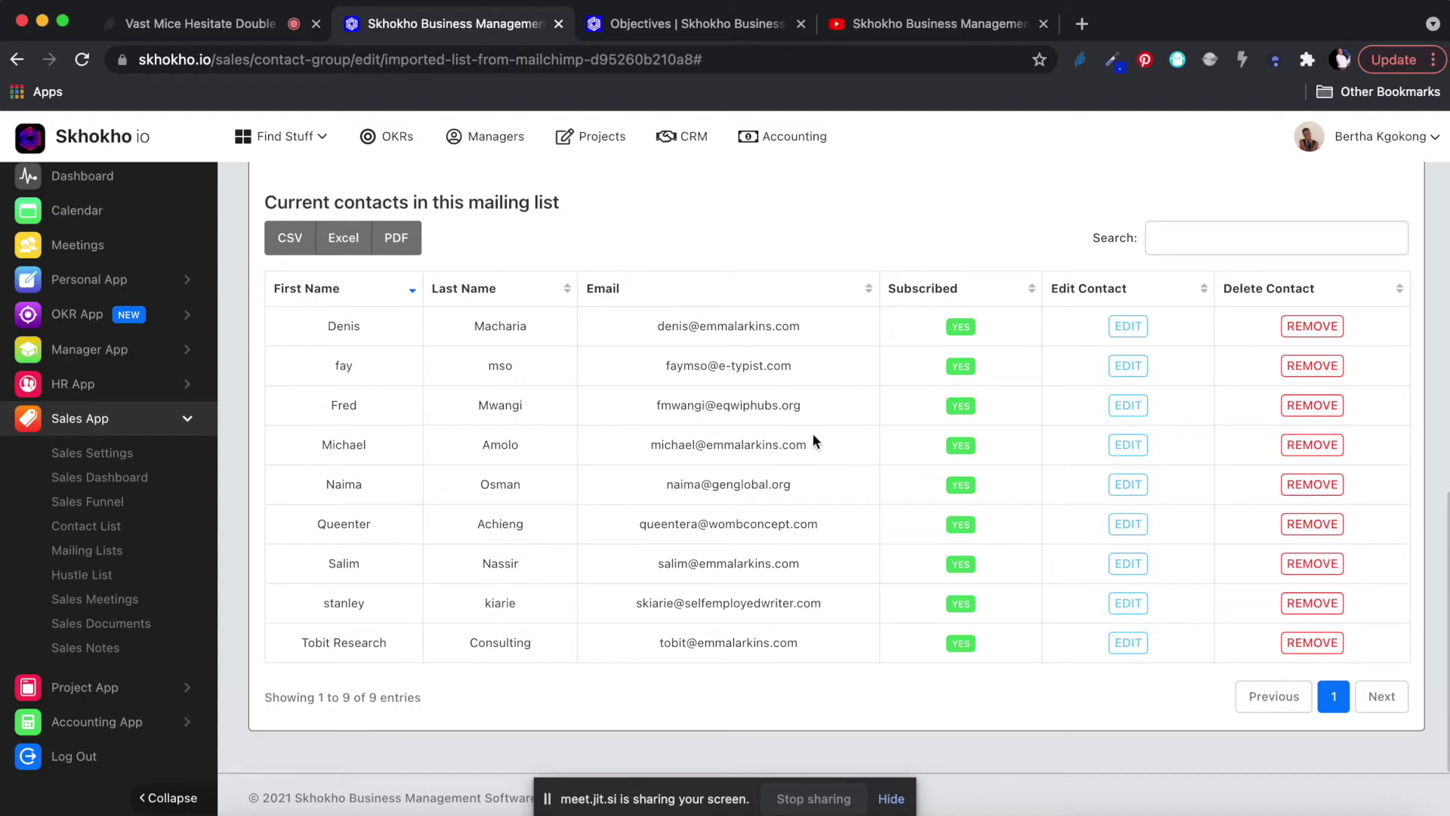
scroll(538, 420, up, 3)
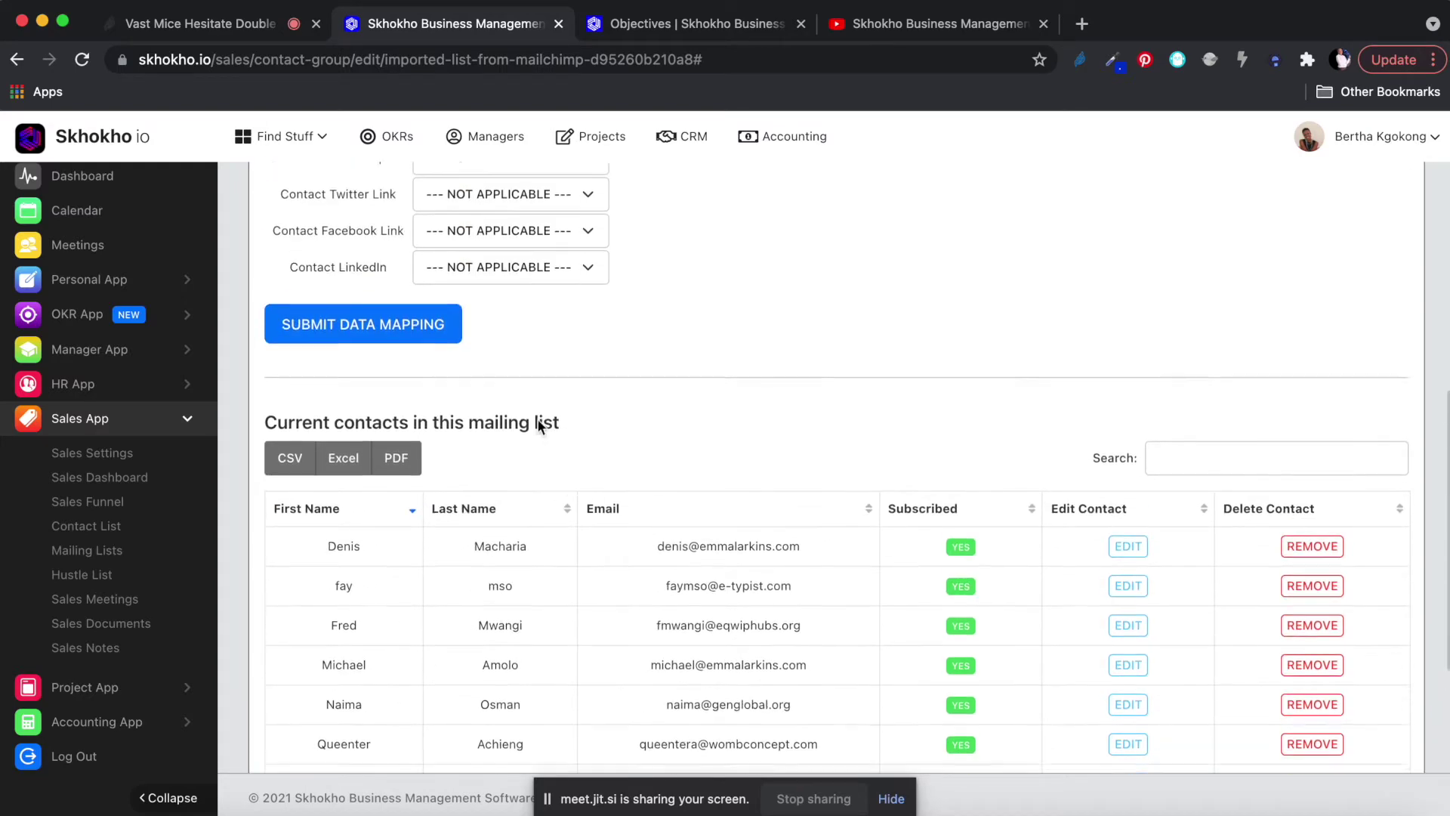
scroll(538, 420, up, 6)
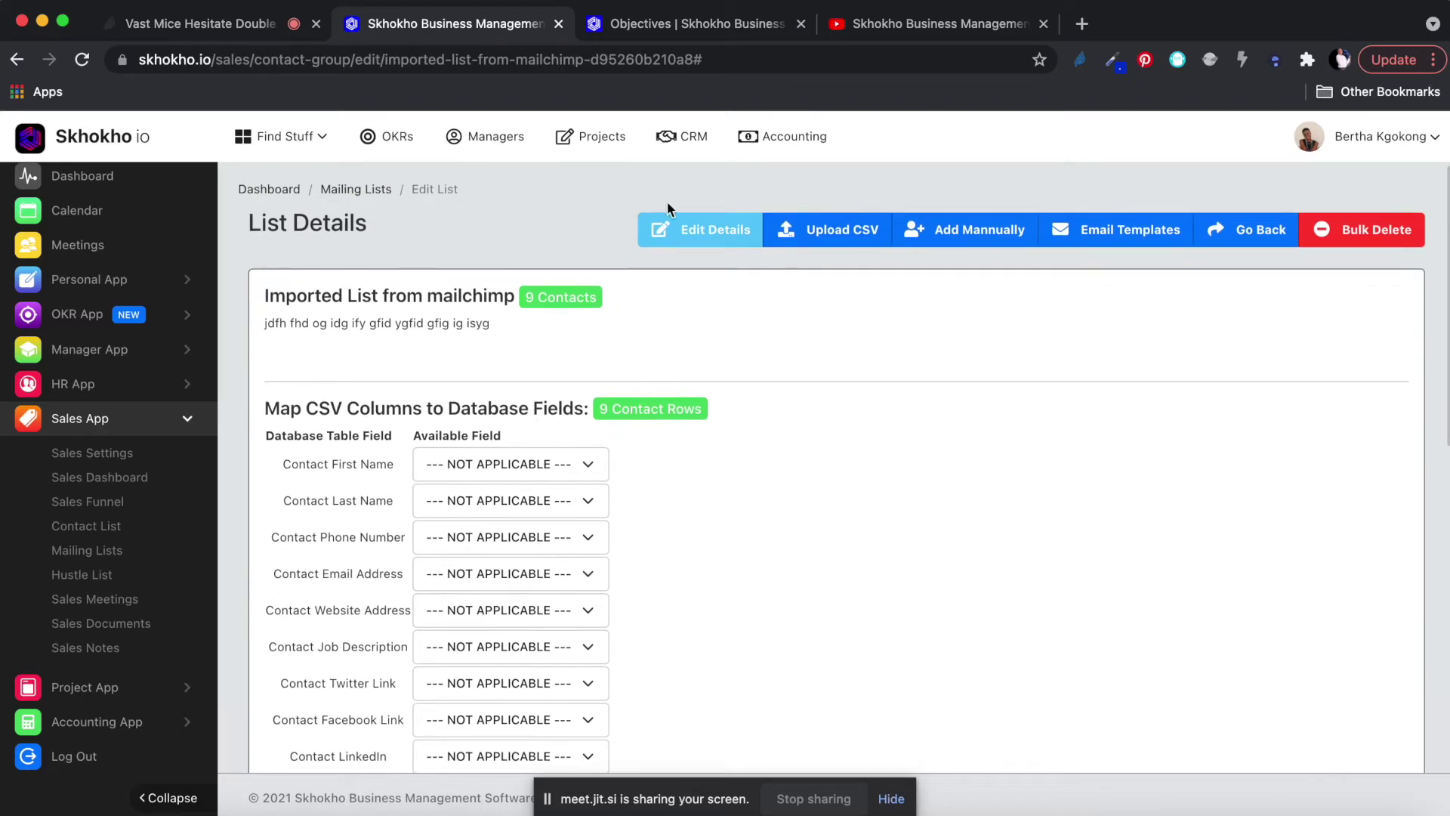
click(349, 193)
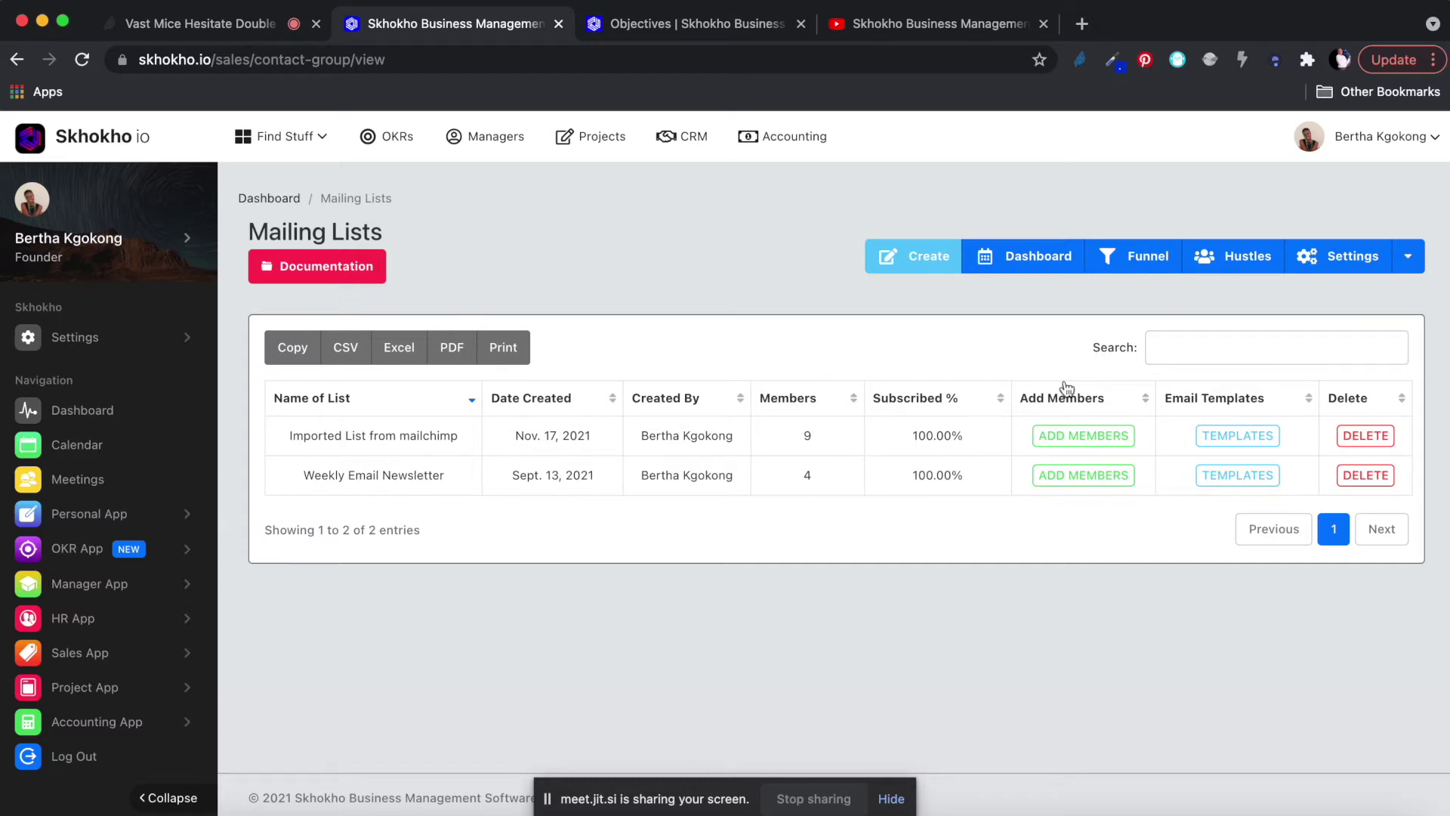
Open the Imported List from mailchimp templates and add a new blank email template.
click(1236, 443)
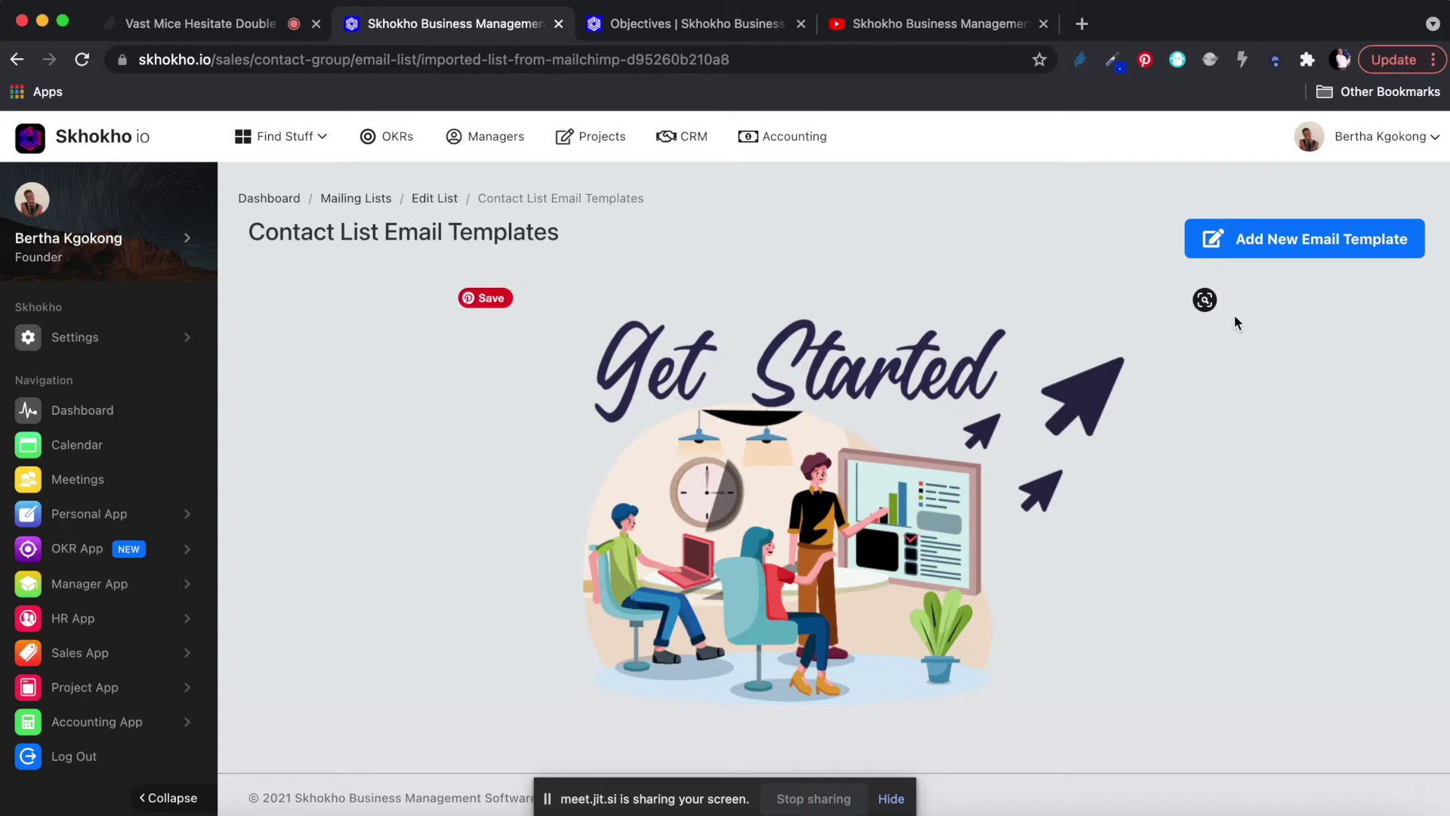
click(1306, 240)
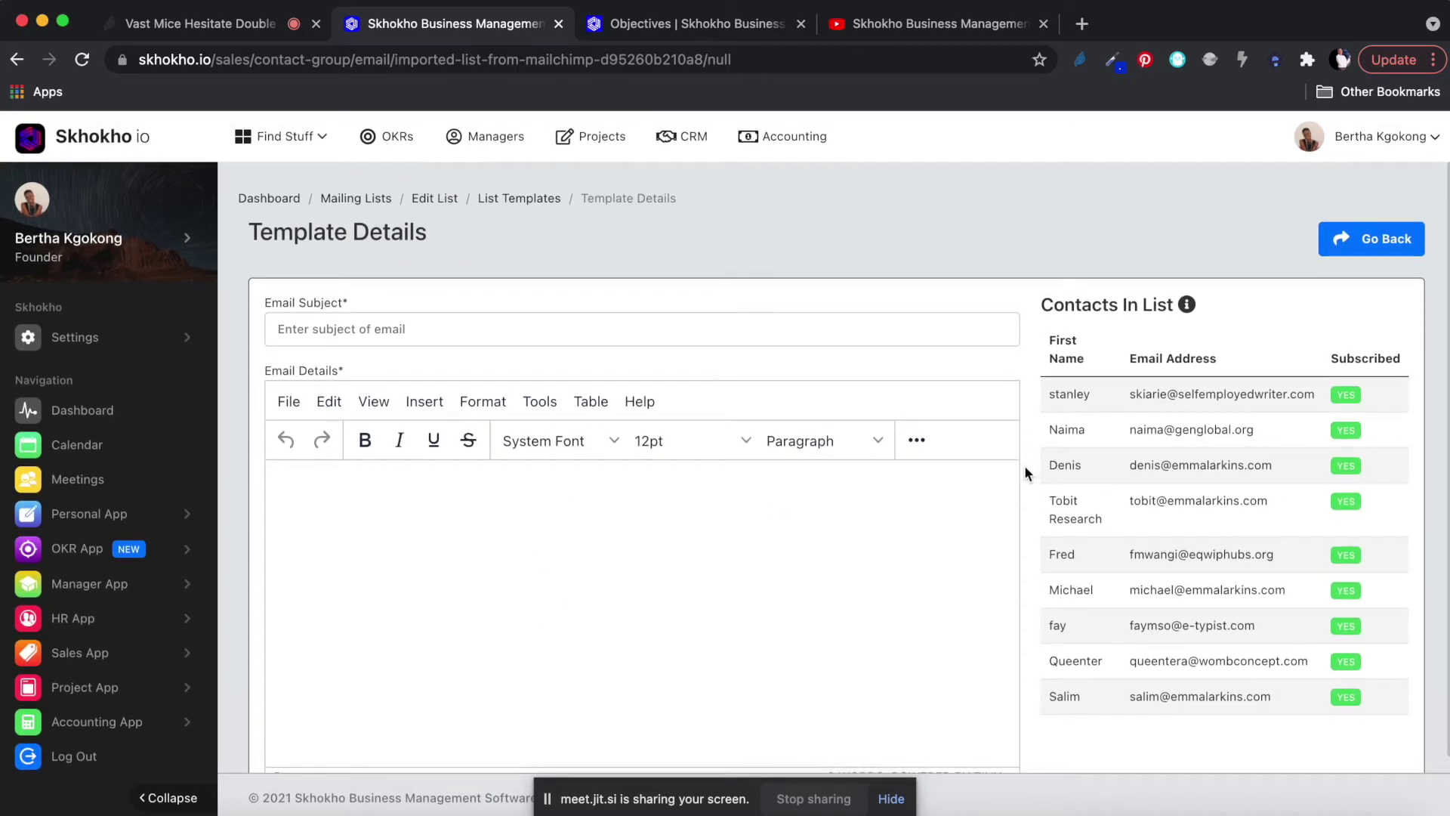
Enter 'Weekly Newsletter' as the email subject.
scroll(1025, 468, down, 2)
scroll(1025, 467, up, 1)
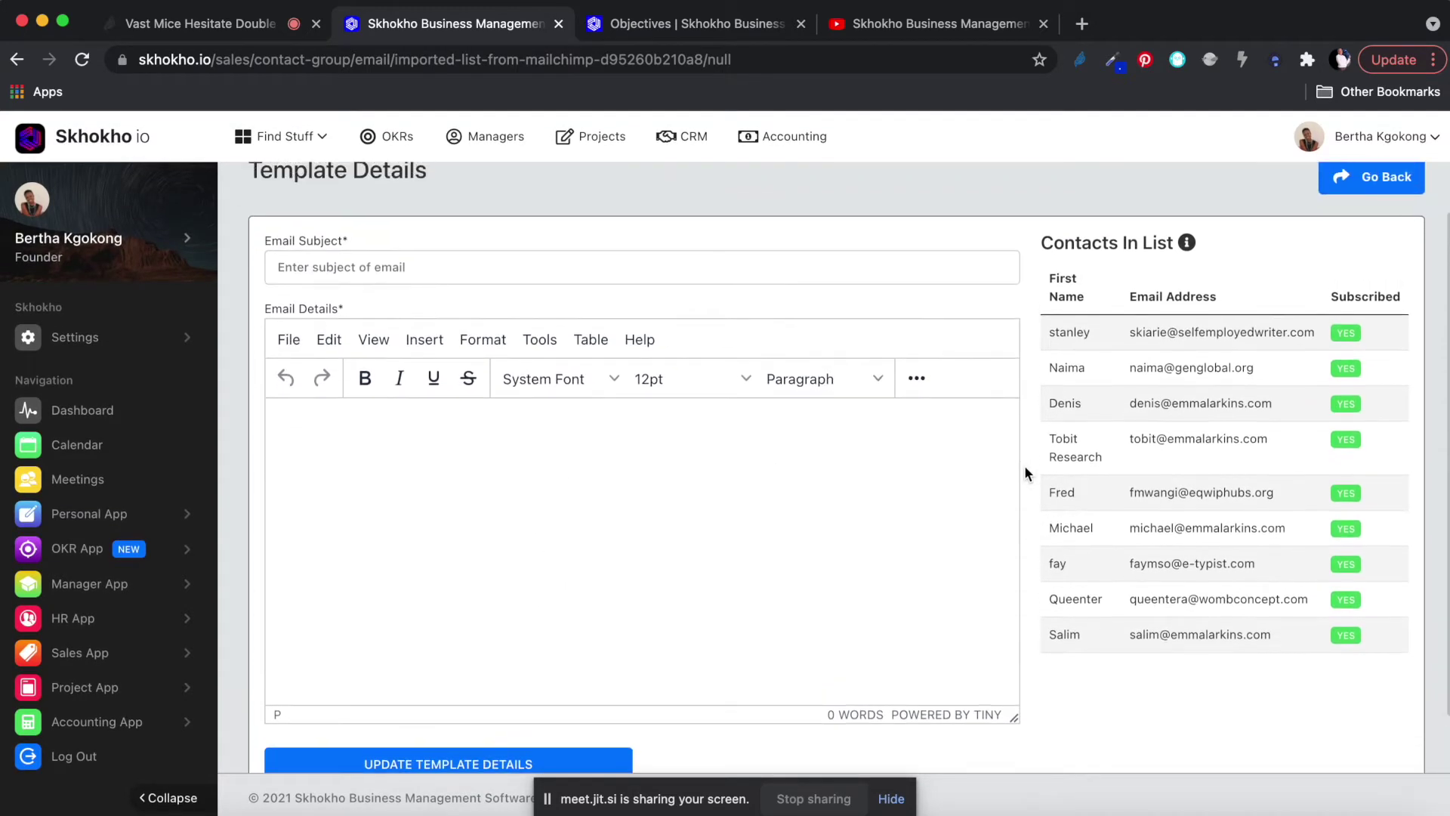
click(356, 267)
text(Weekly Newsletter)
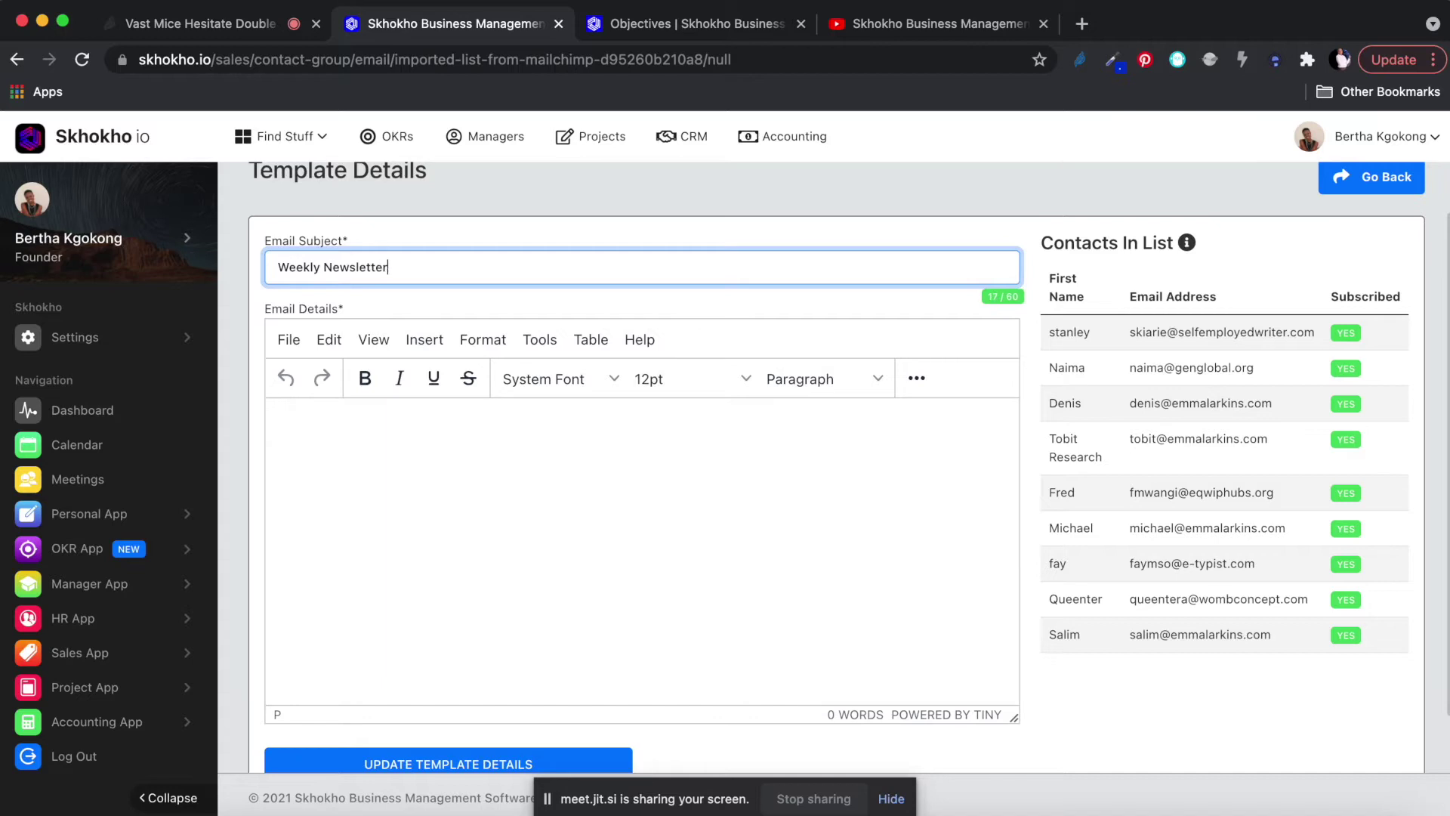
Write the body, opening with 'Hello there,', followed by two more lines of text.
click(345, 462)
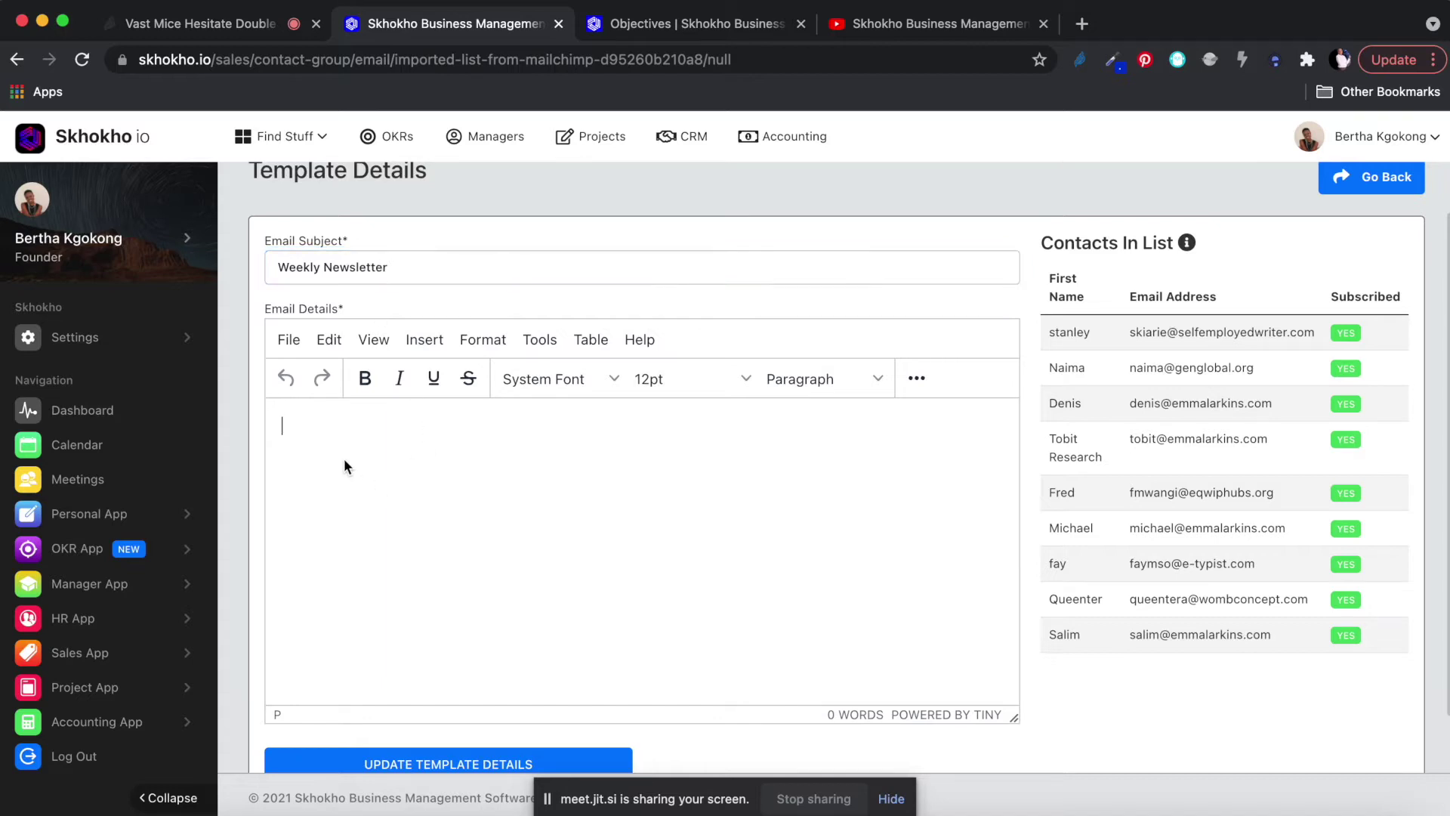
text(De)
key(BackSpace)
key(BackSpace)
text(Hello there)
text(,  )
text(This week)
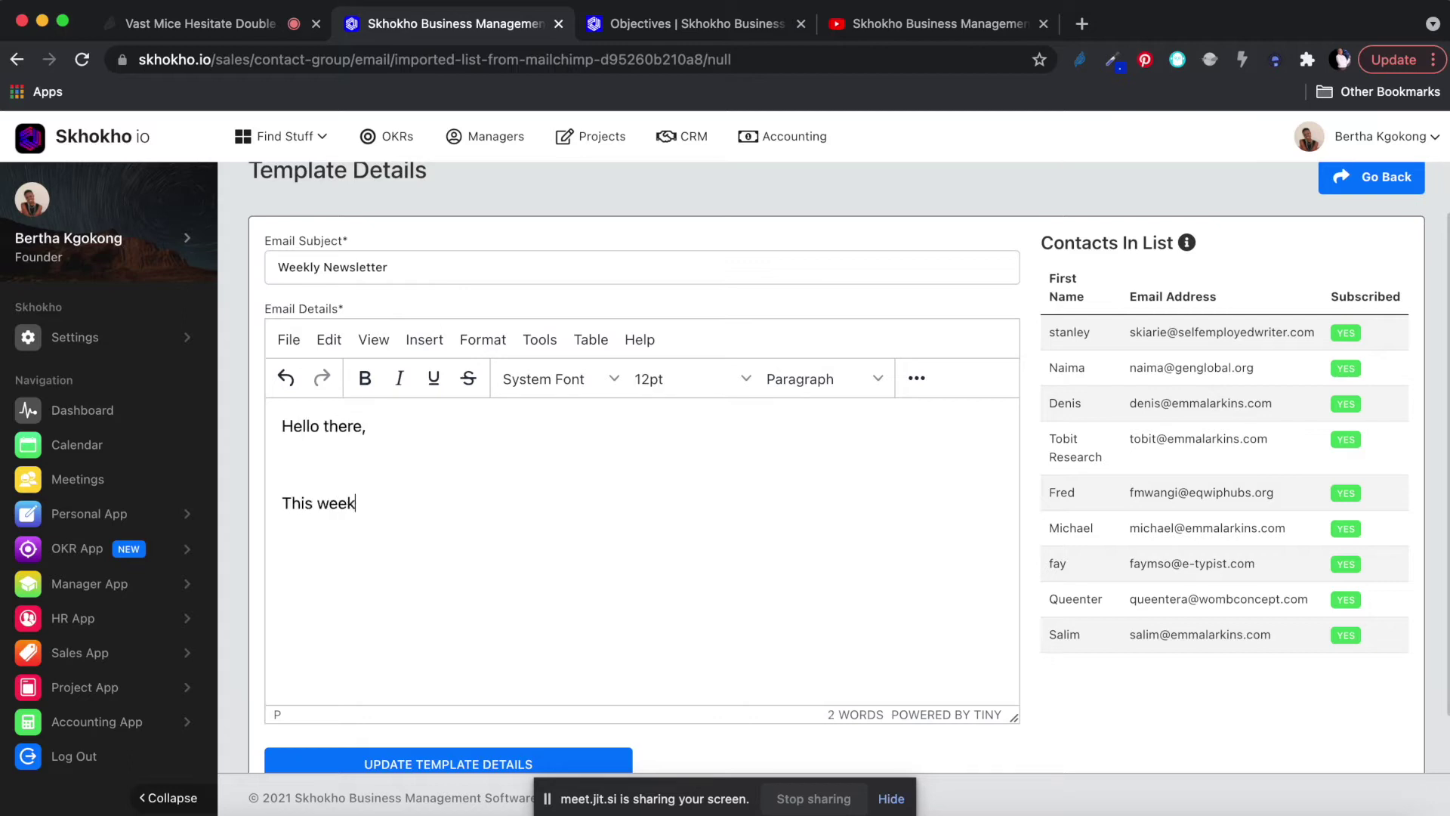
text( we had amaing dhfosdfh;u ; fd)
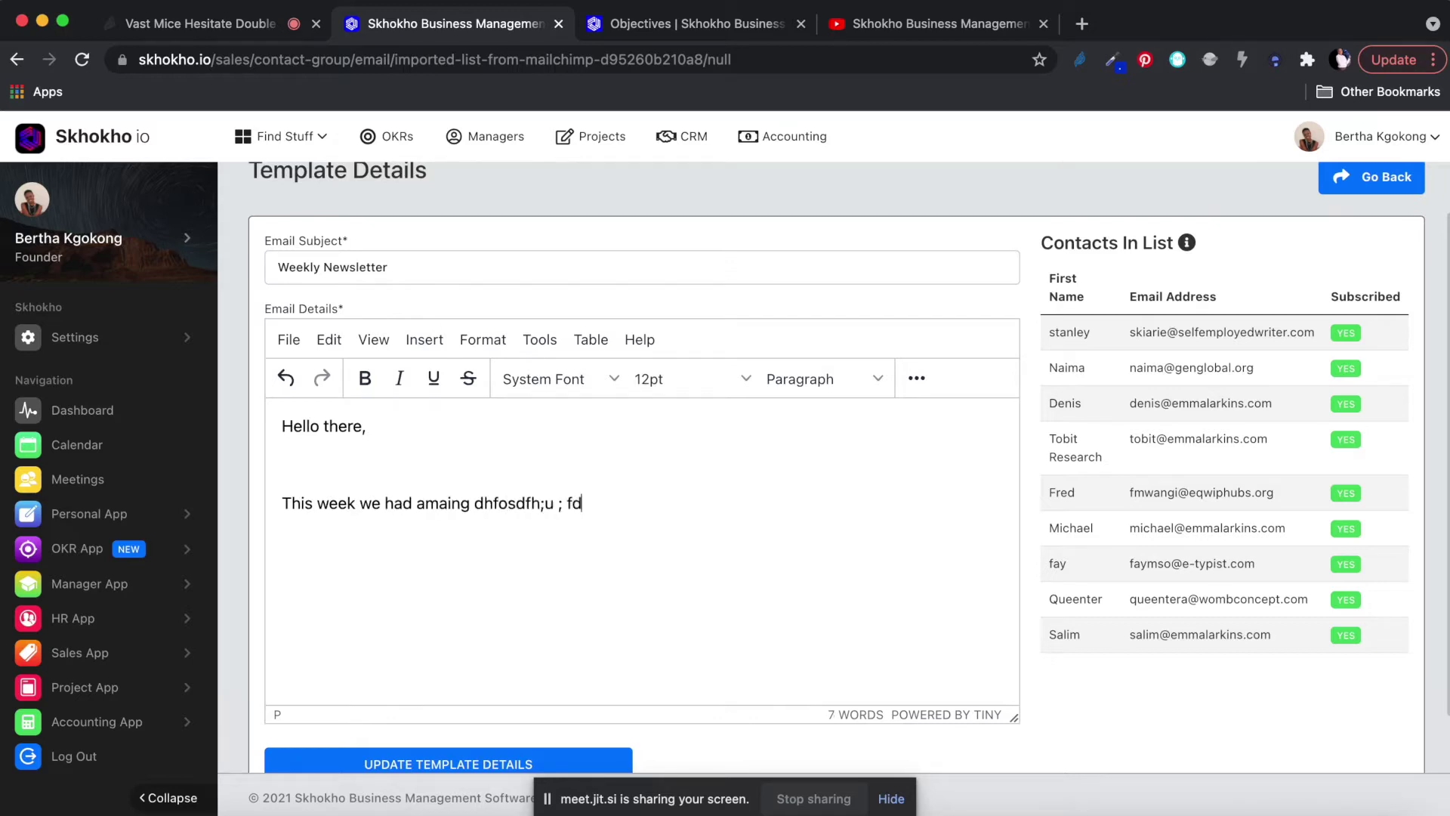
key(Return)
text(dkf id fgiyd fd)
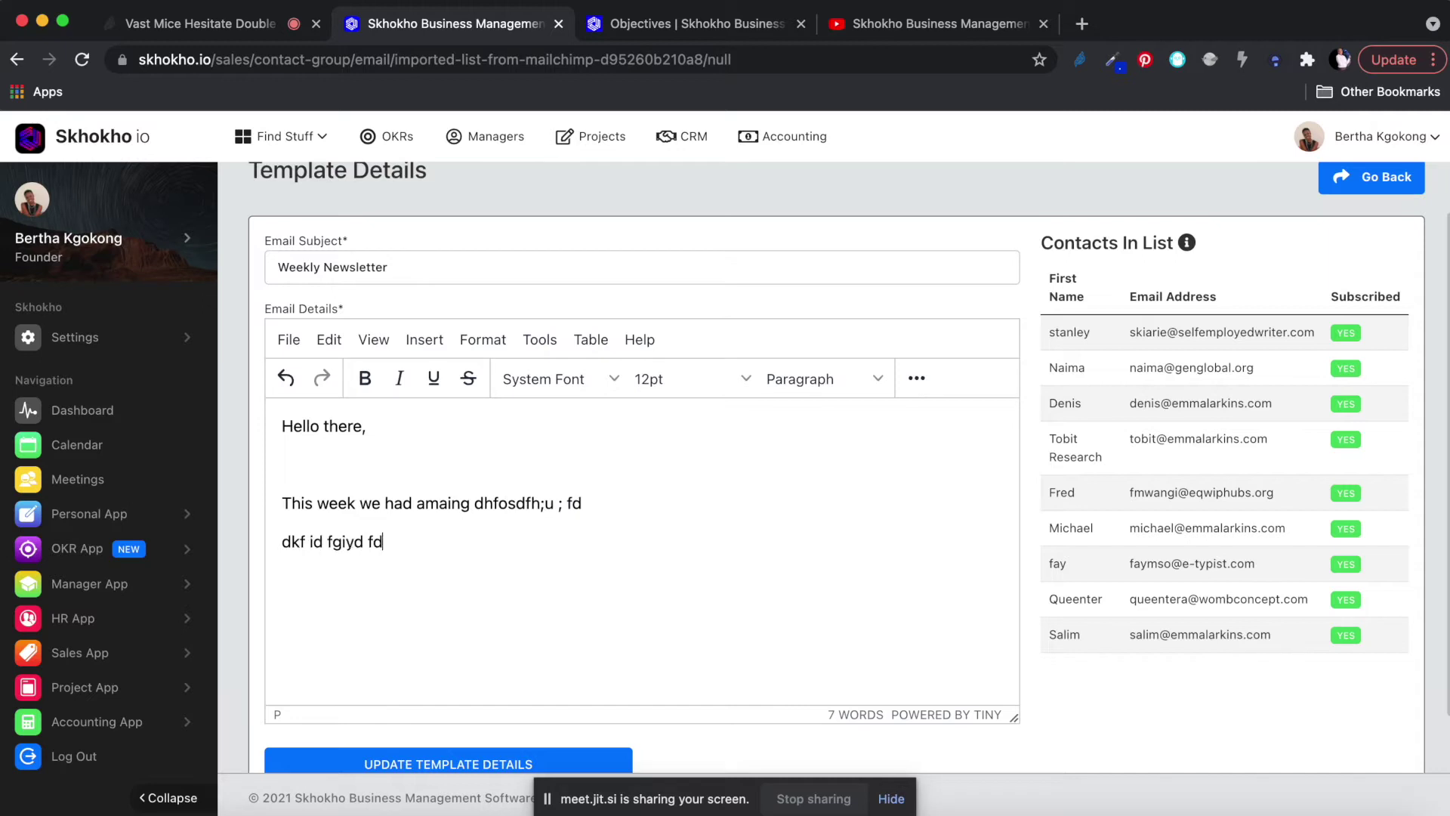
key(Return)
text(duk fiud fd ifg di fdi fid)
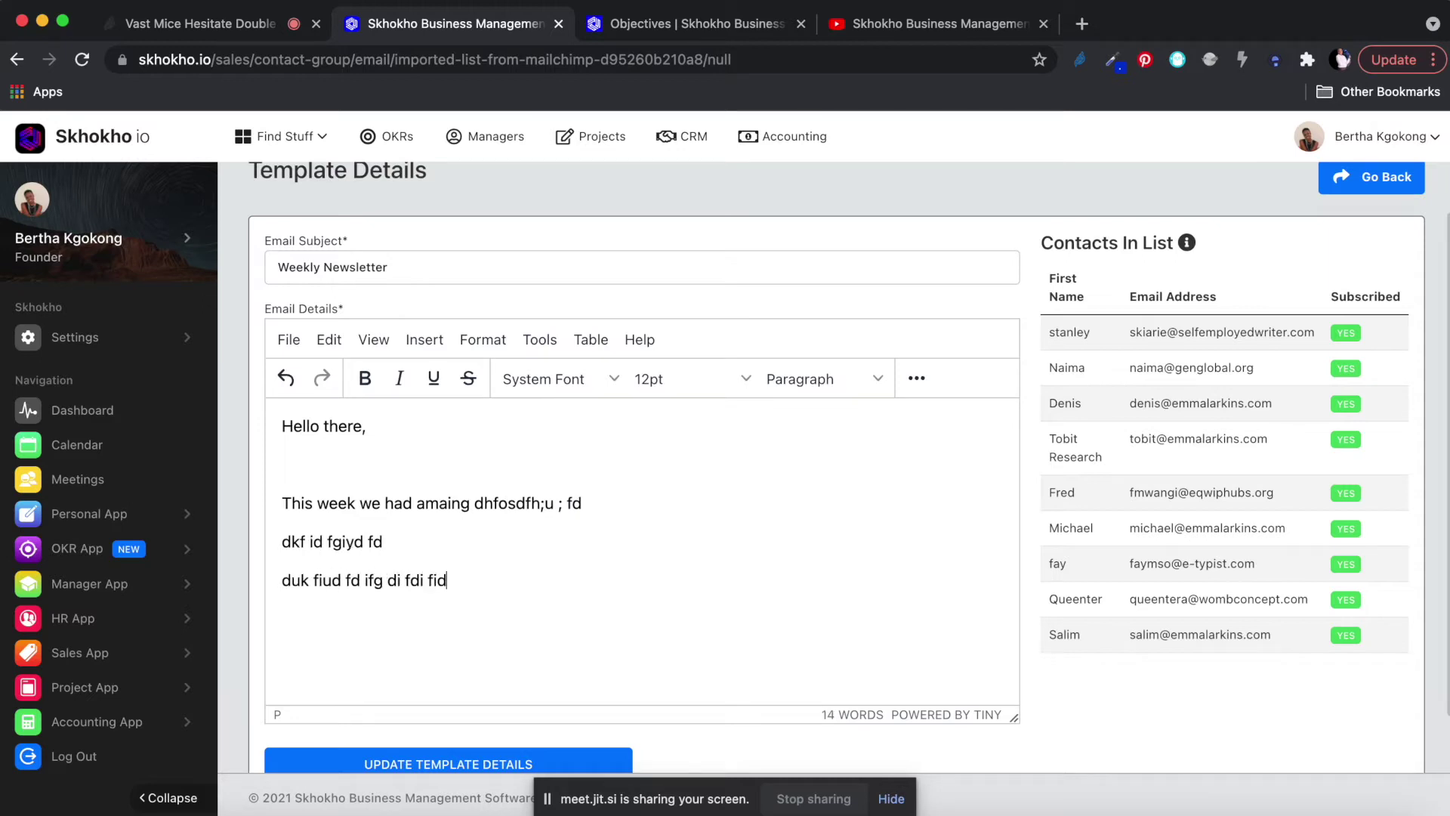
Add a 'regards,' sign-off with the sender's name below it, and correct the sign-off typo.
key(Return)
text(regars,)
key(Return)
text(Tryd)
key(BackSpace)
text(fina)
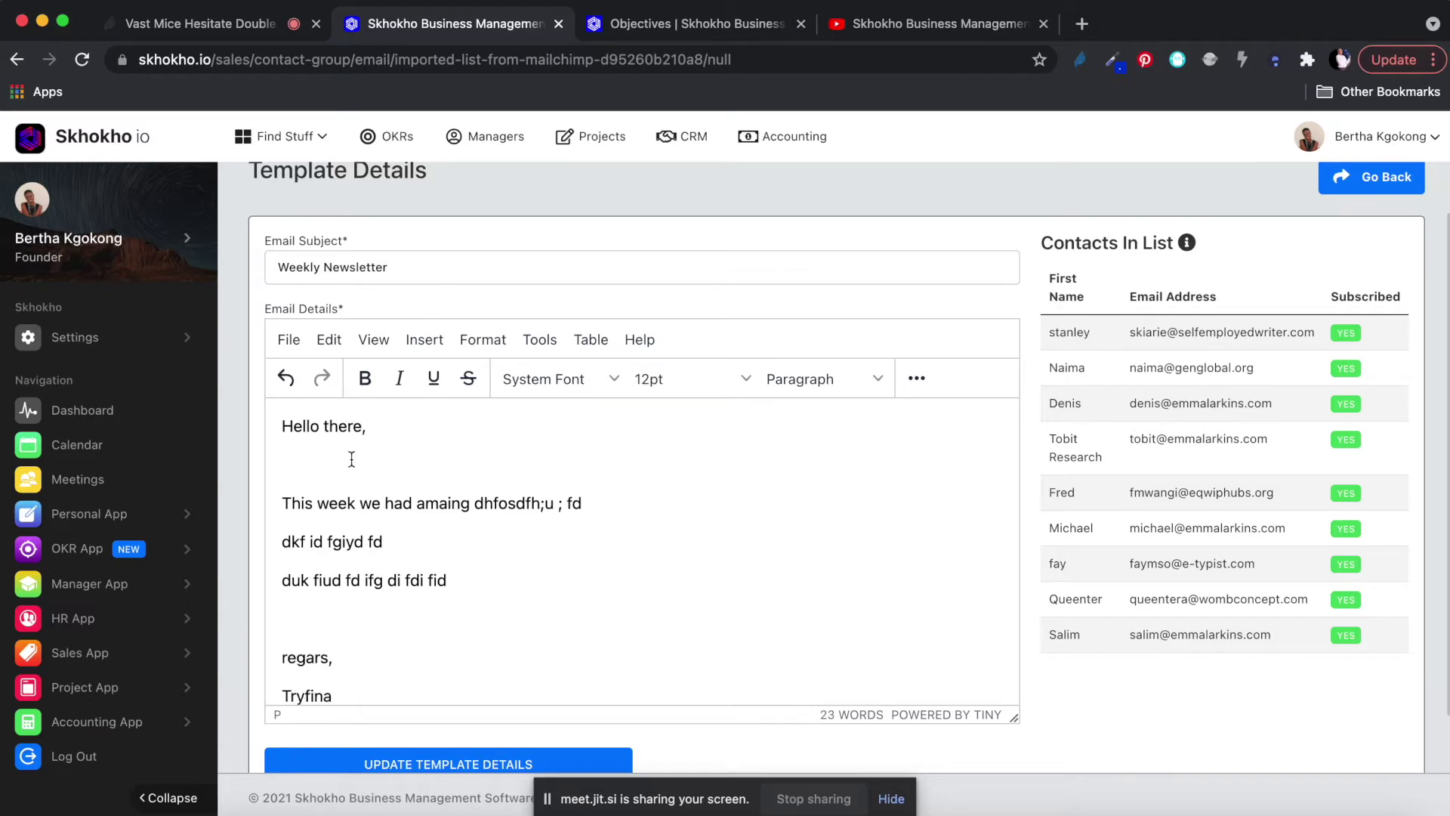
click(329, 659)
text(d)
scroll(416, 642, down, 1)
scroll(417, 642, up, 1)
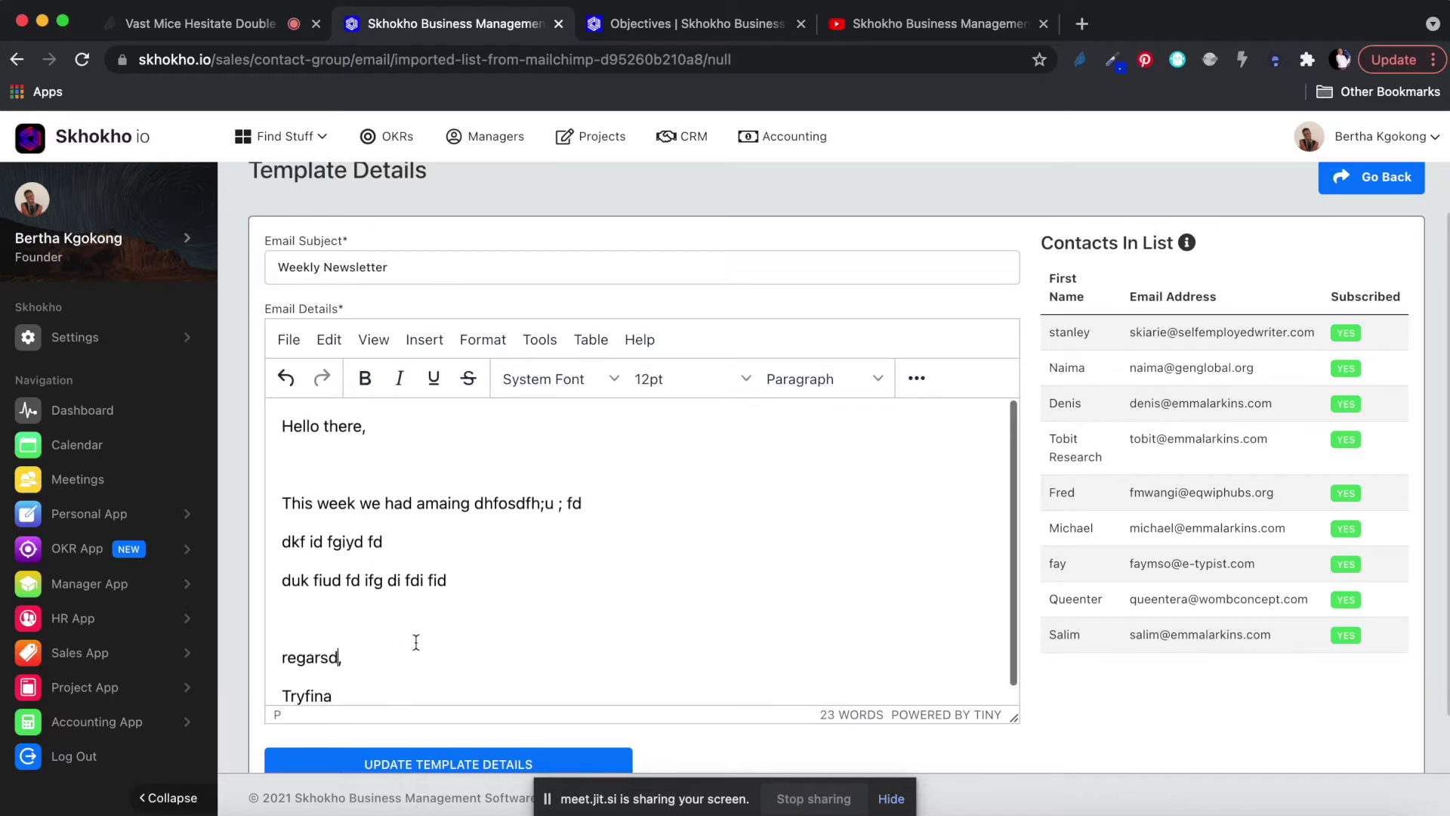
scroll(416, 642, down, 1)
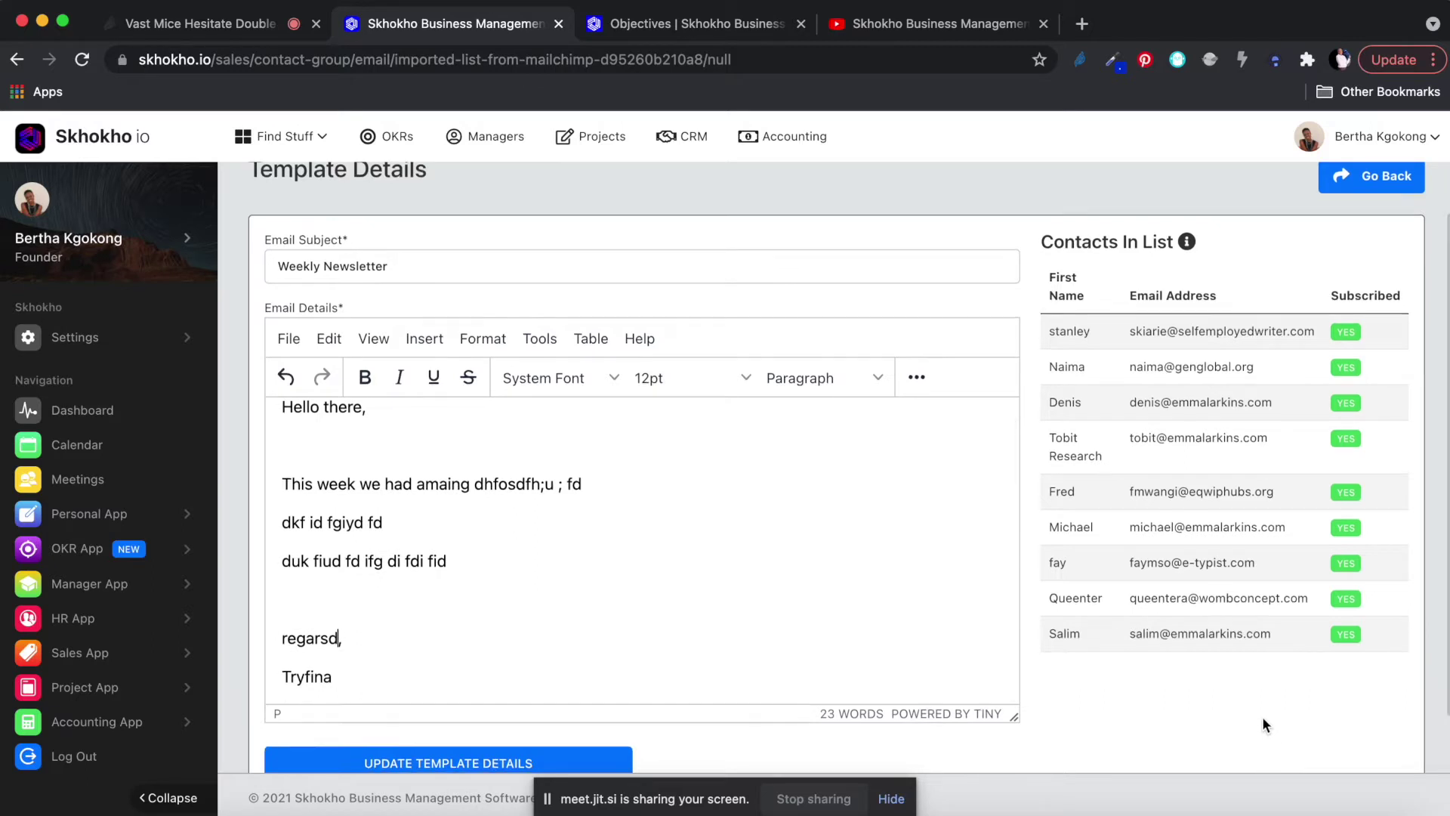
scroll(1262, 716, down, 2)
scroll(763, 538, up, 1)
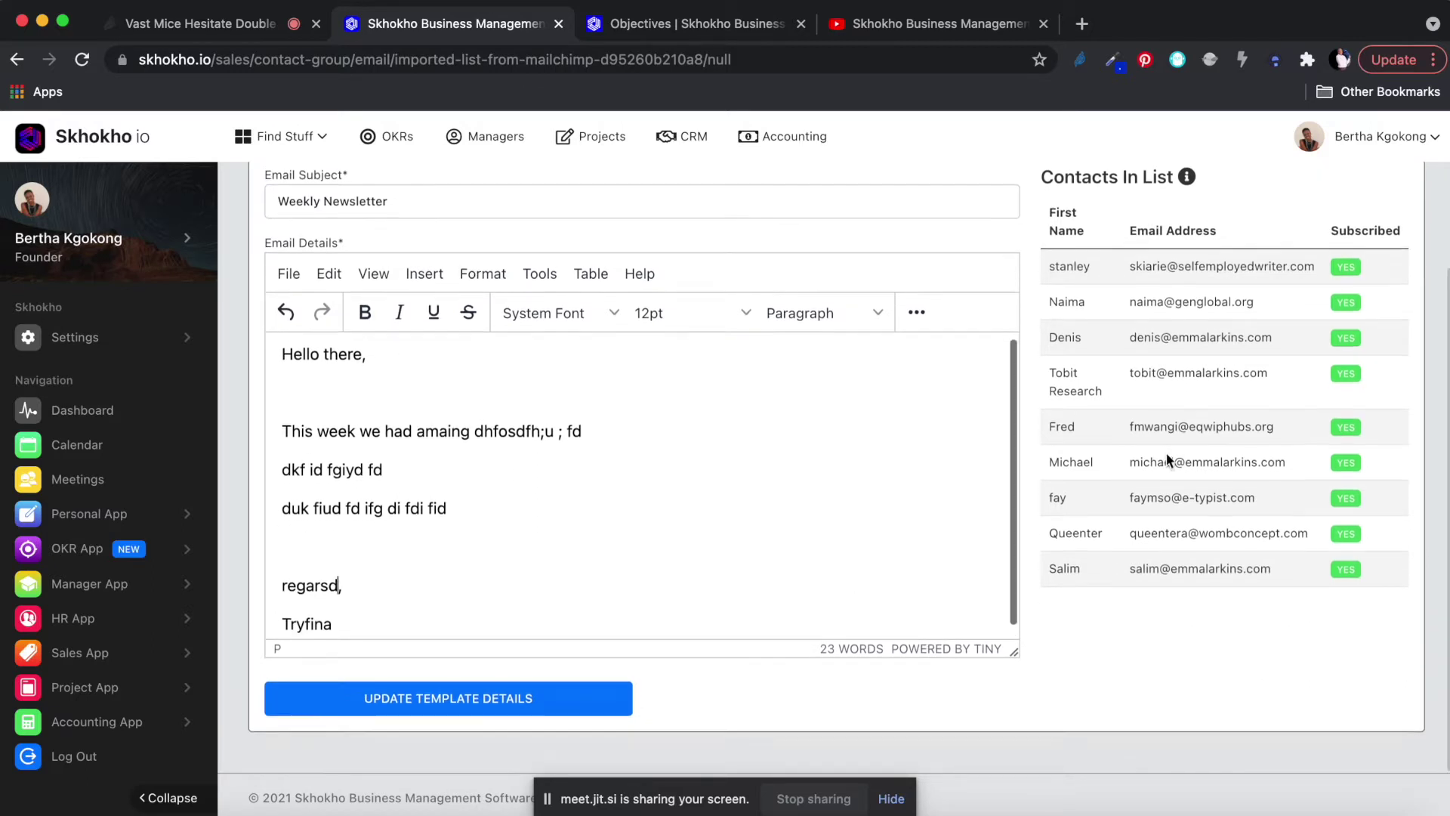
scroll(1166, 451, up, 1)
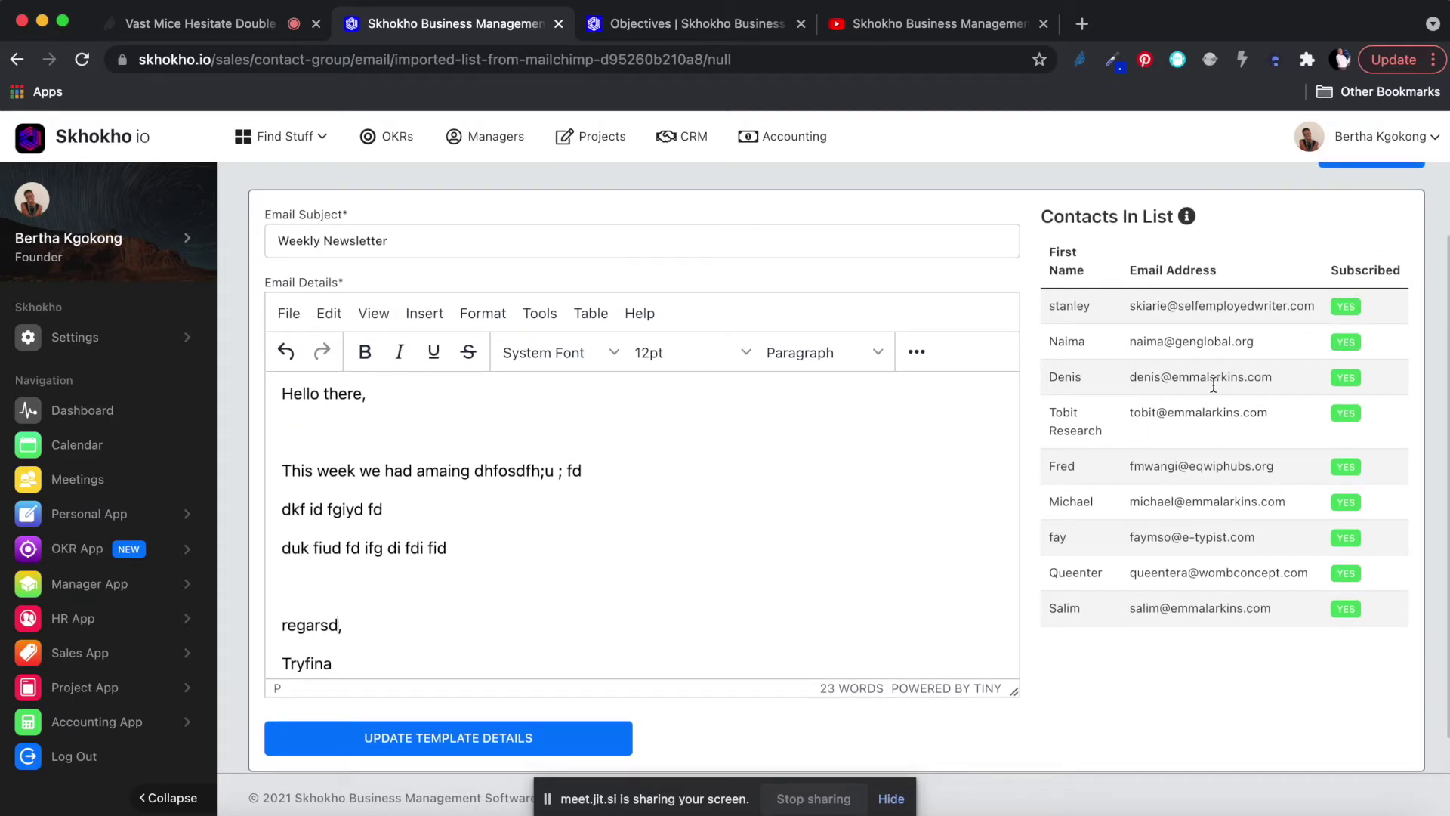
scroll(1038, 652, down, 1)
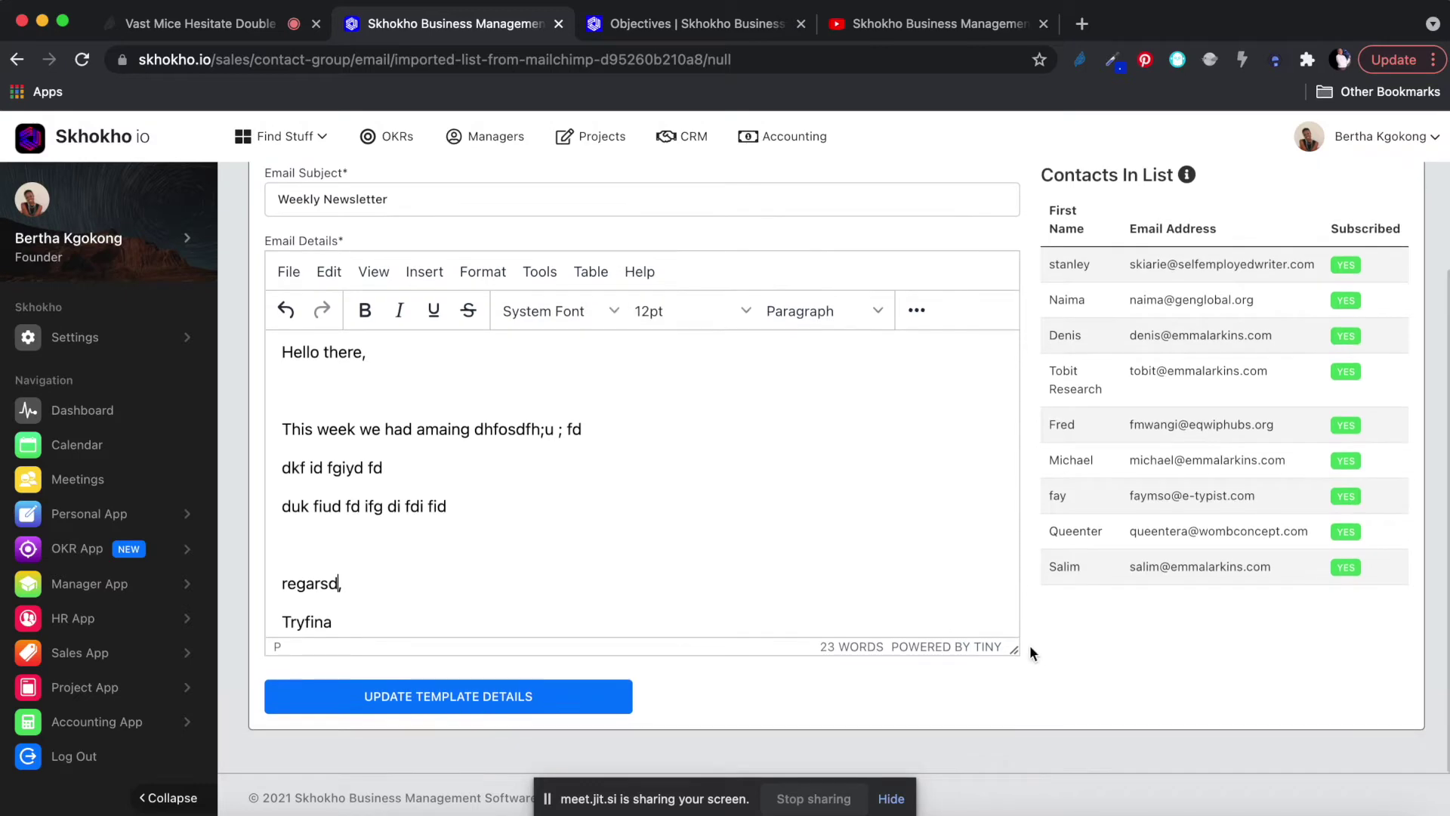
Save the template edits, dismiss the confirmation, and open Weekly Newsletter with USE TEMPLATE.
click(485, 701)
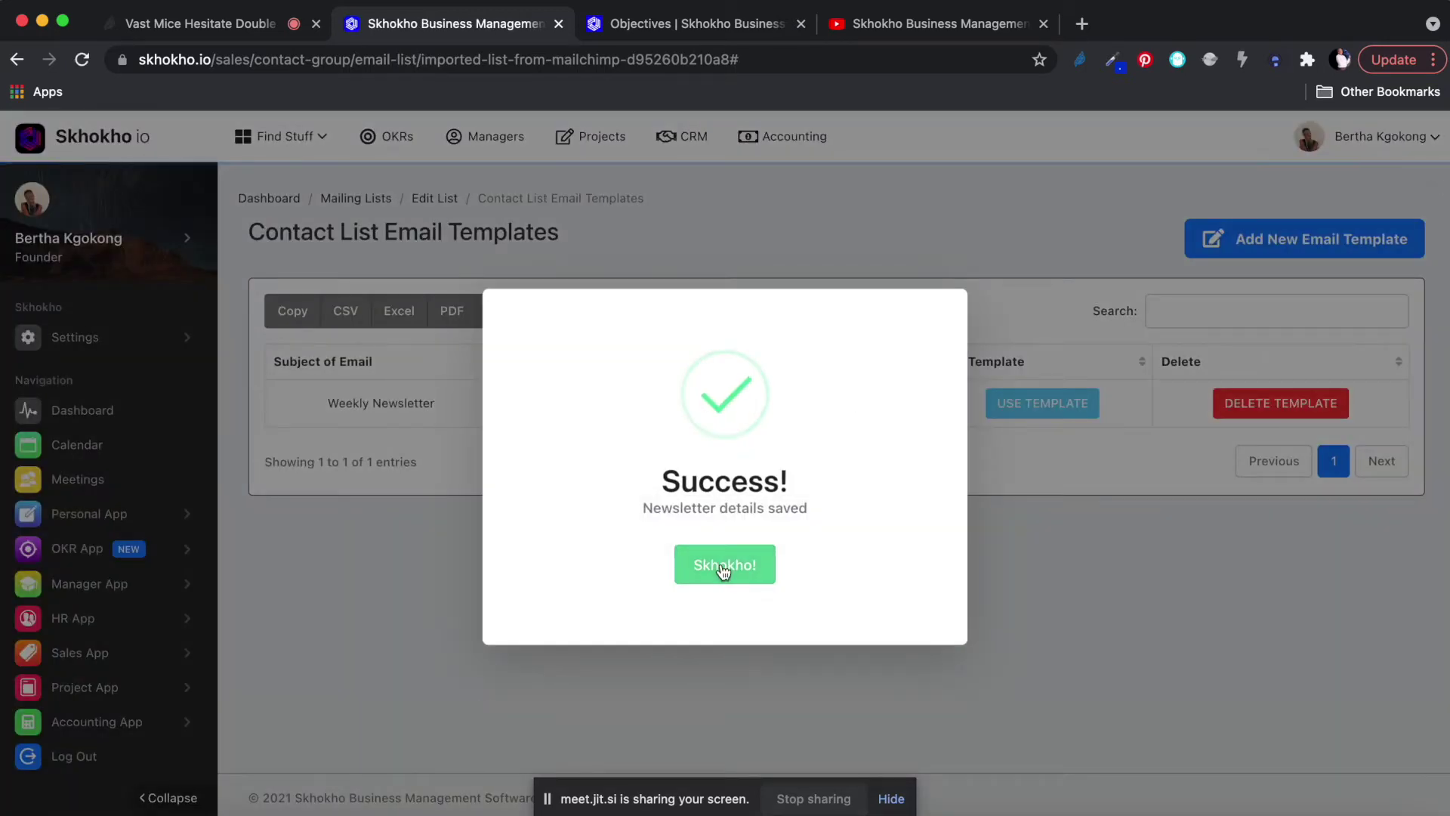
click(722, 568)
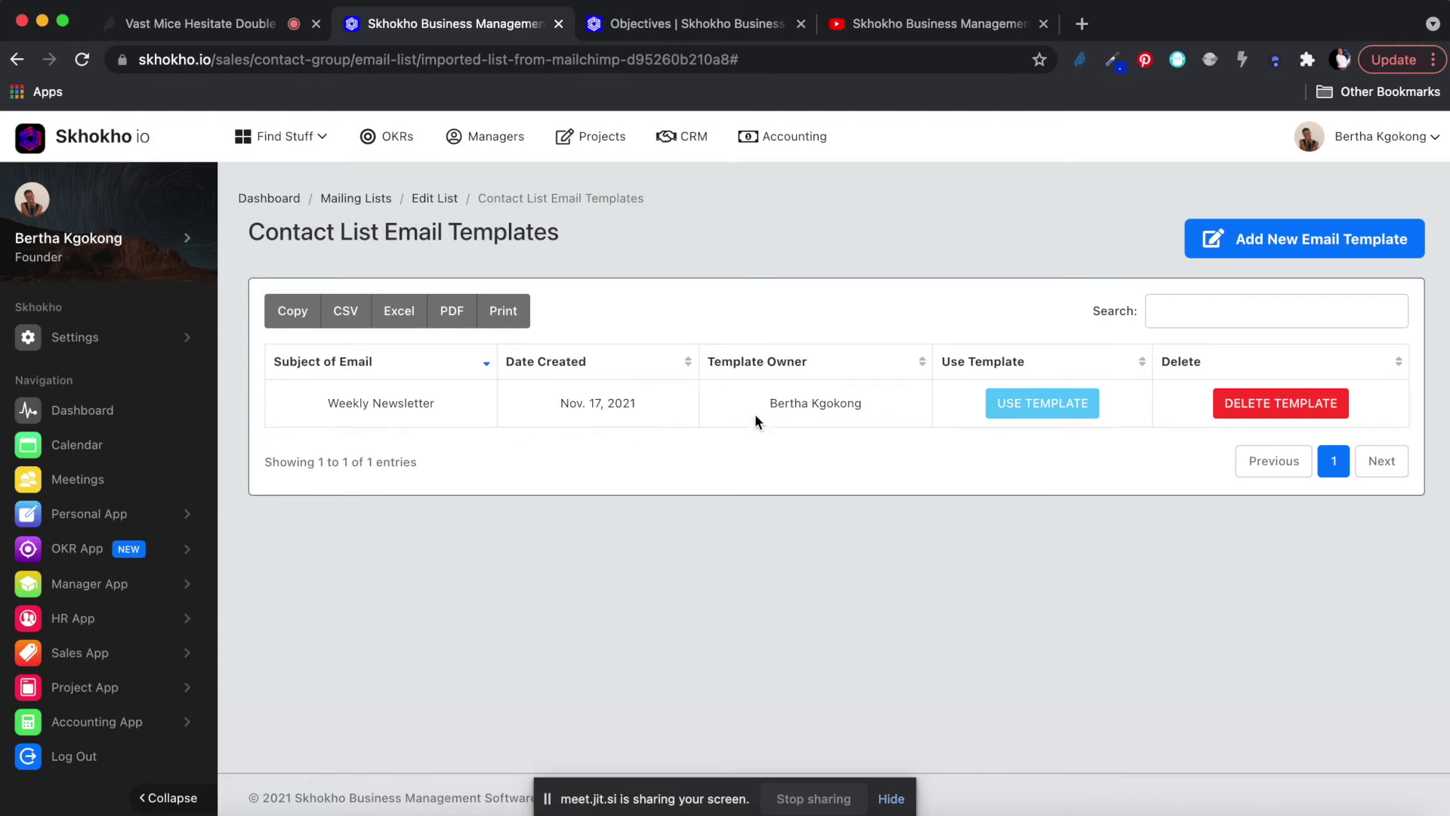
click(1054, 420)
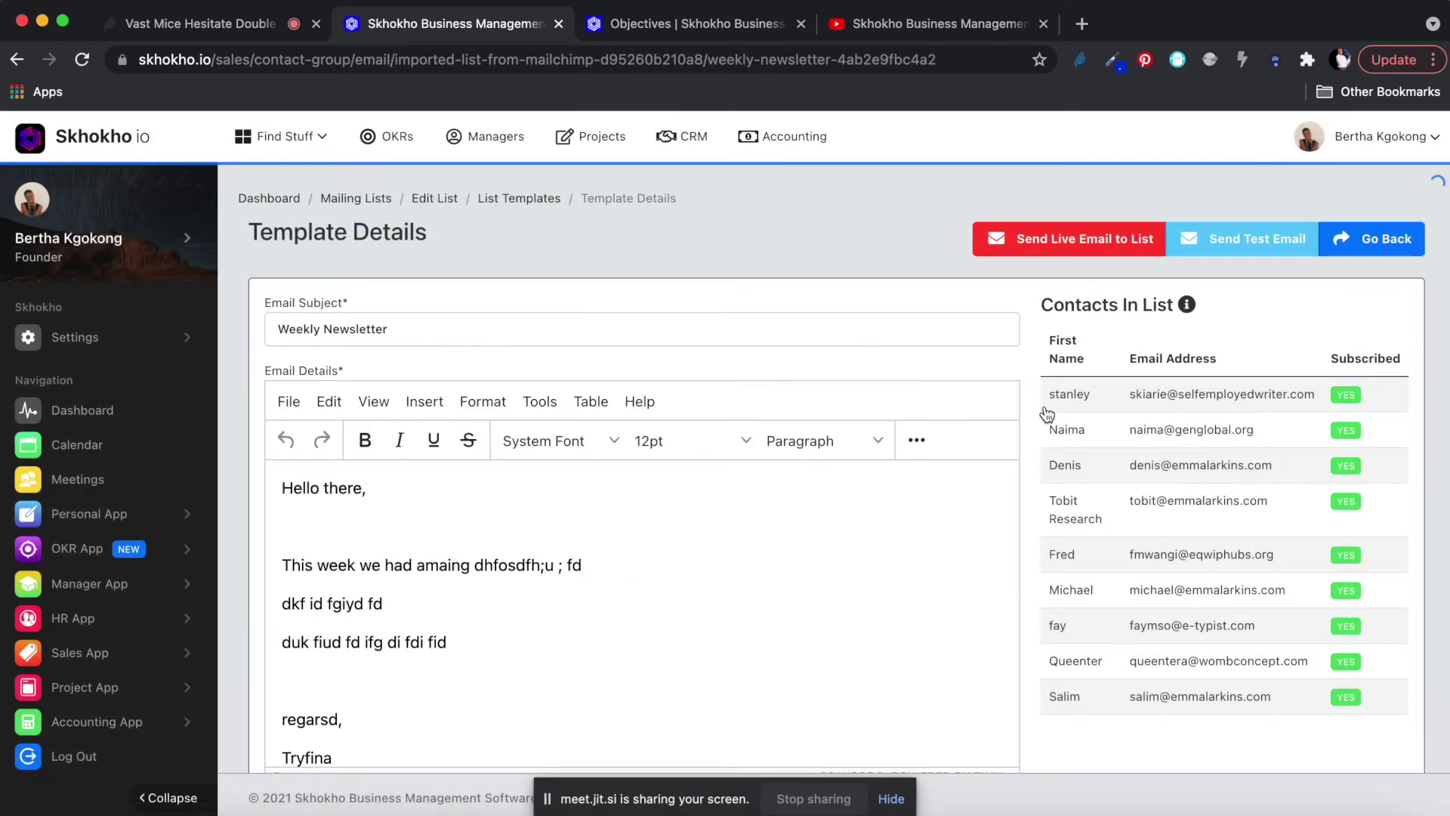
scroll(555, 609, down, 1)
scroll(555, 609, up, 1)
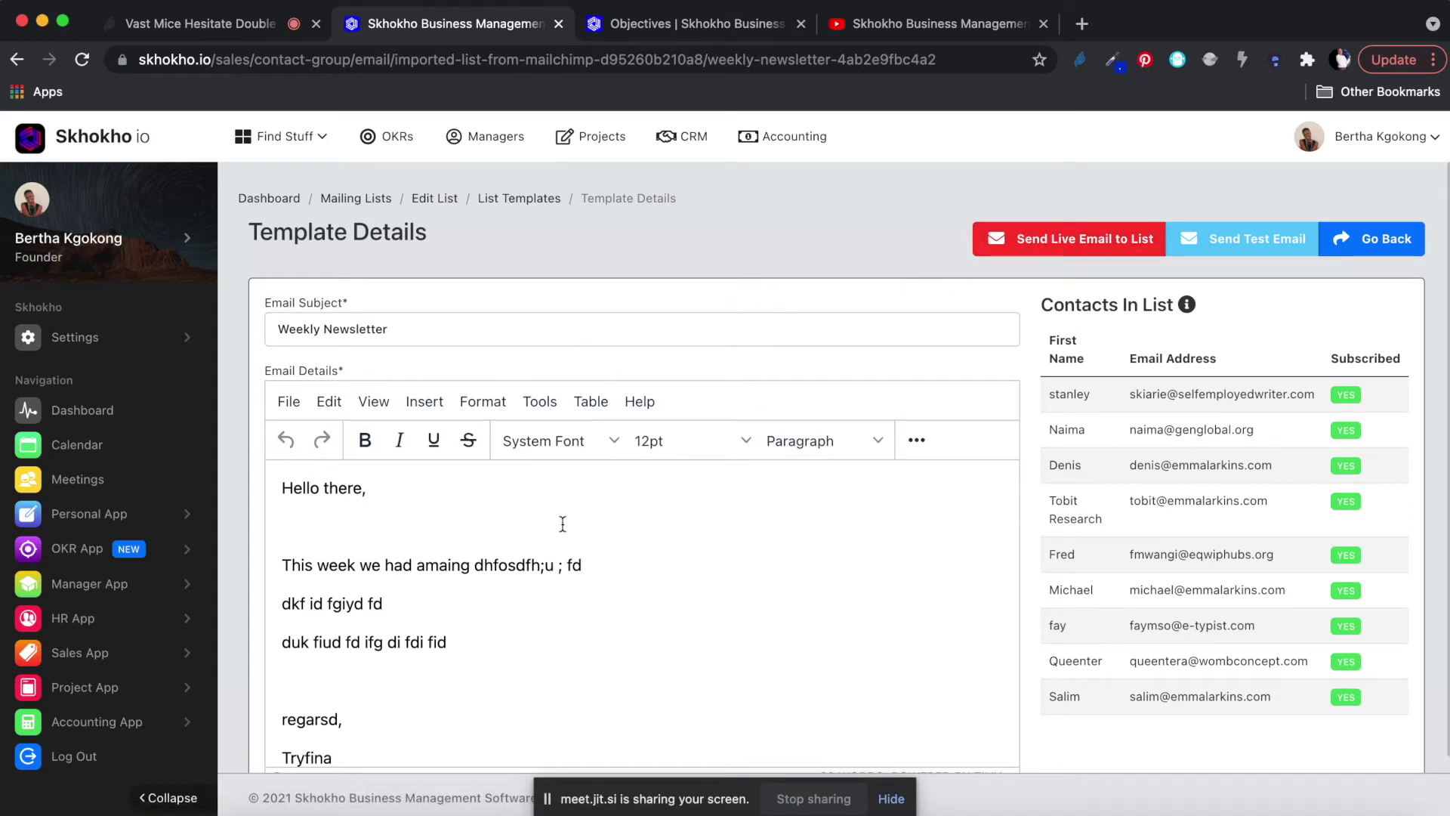
scroll(1180, 610, down, 1)
scroll(1180, 611, up, 1)
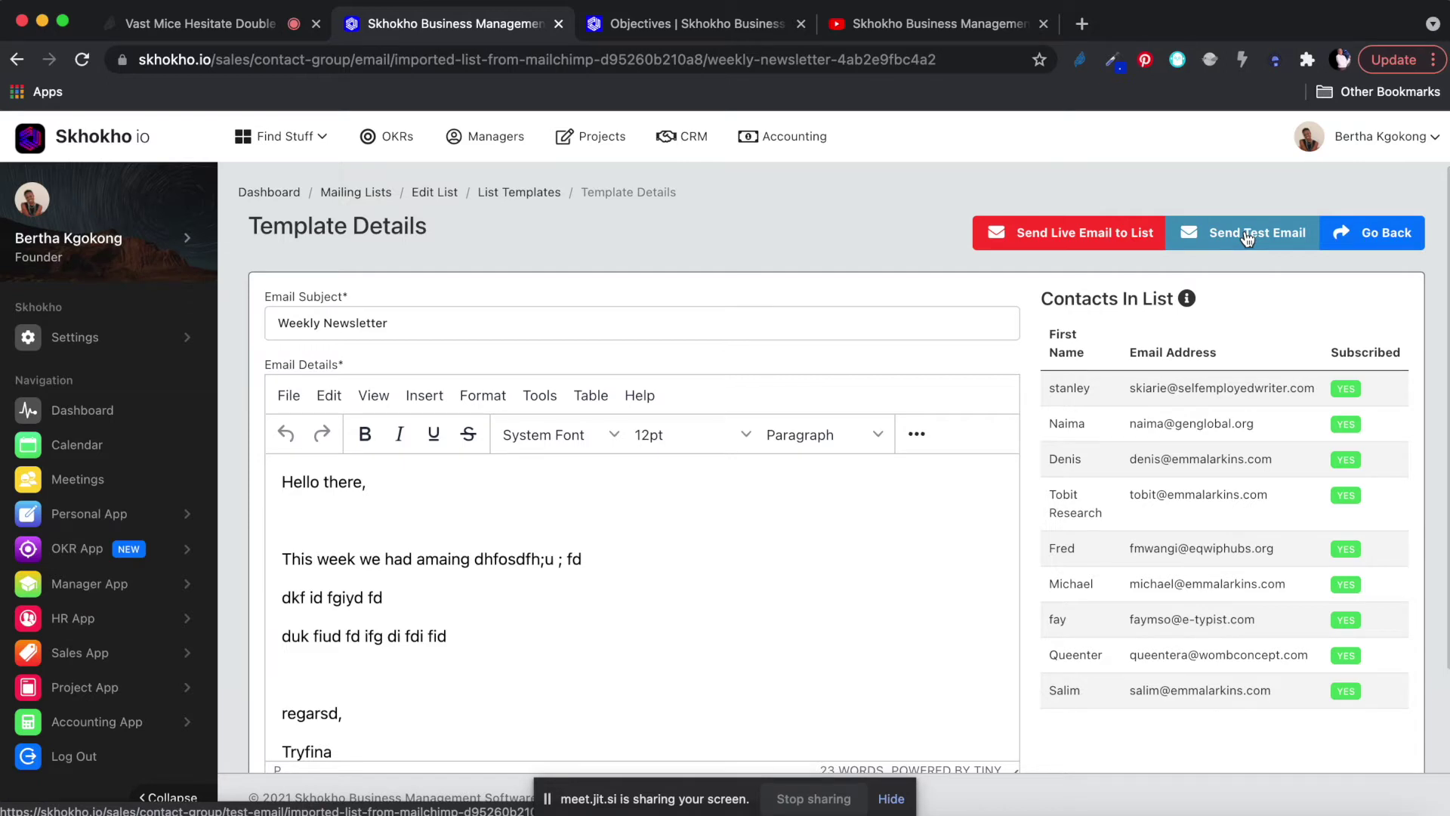
Send the Weekly Newsletter test email, dismiss its confirmation, and go back to Mailing Lists.
click(1247, 236)
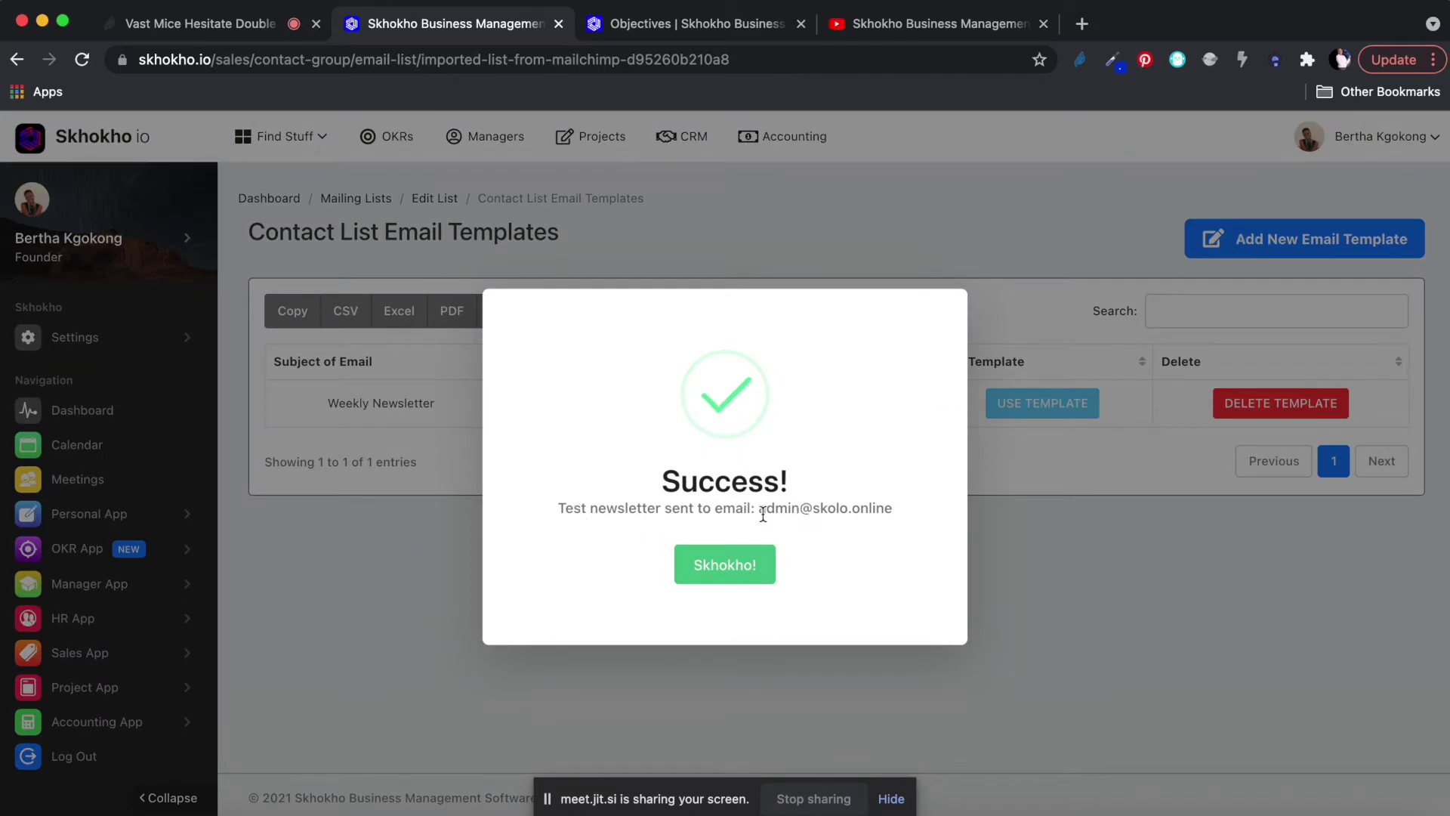
drag(759, 510, 893, 507)
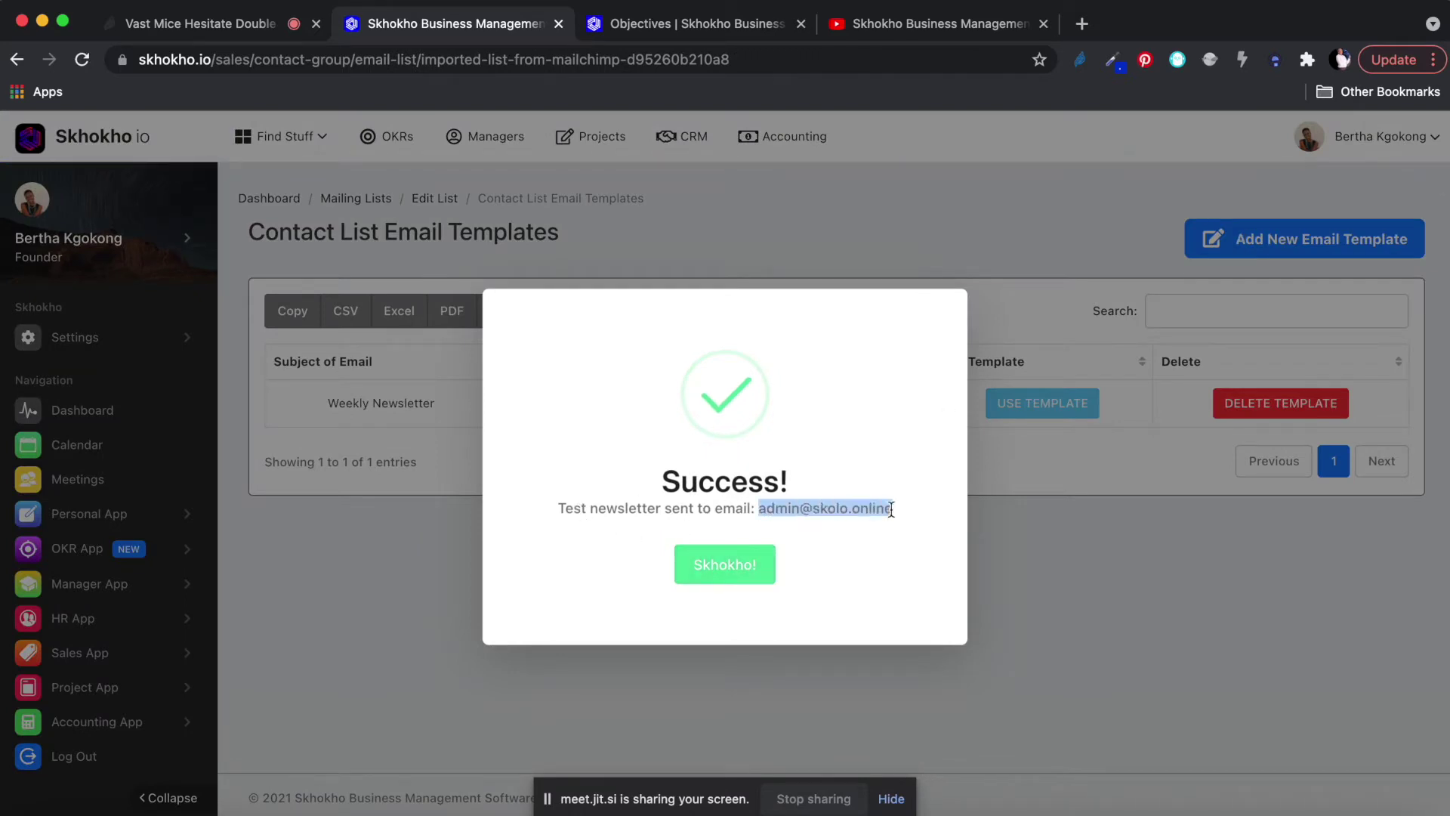
click(720, 572)
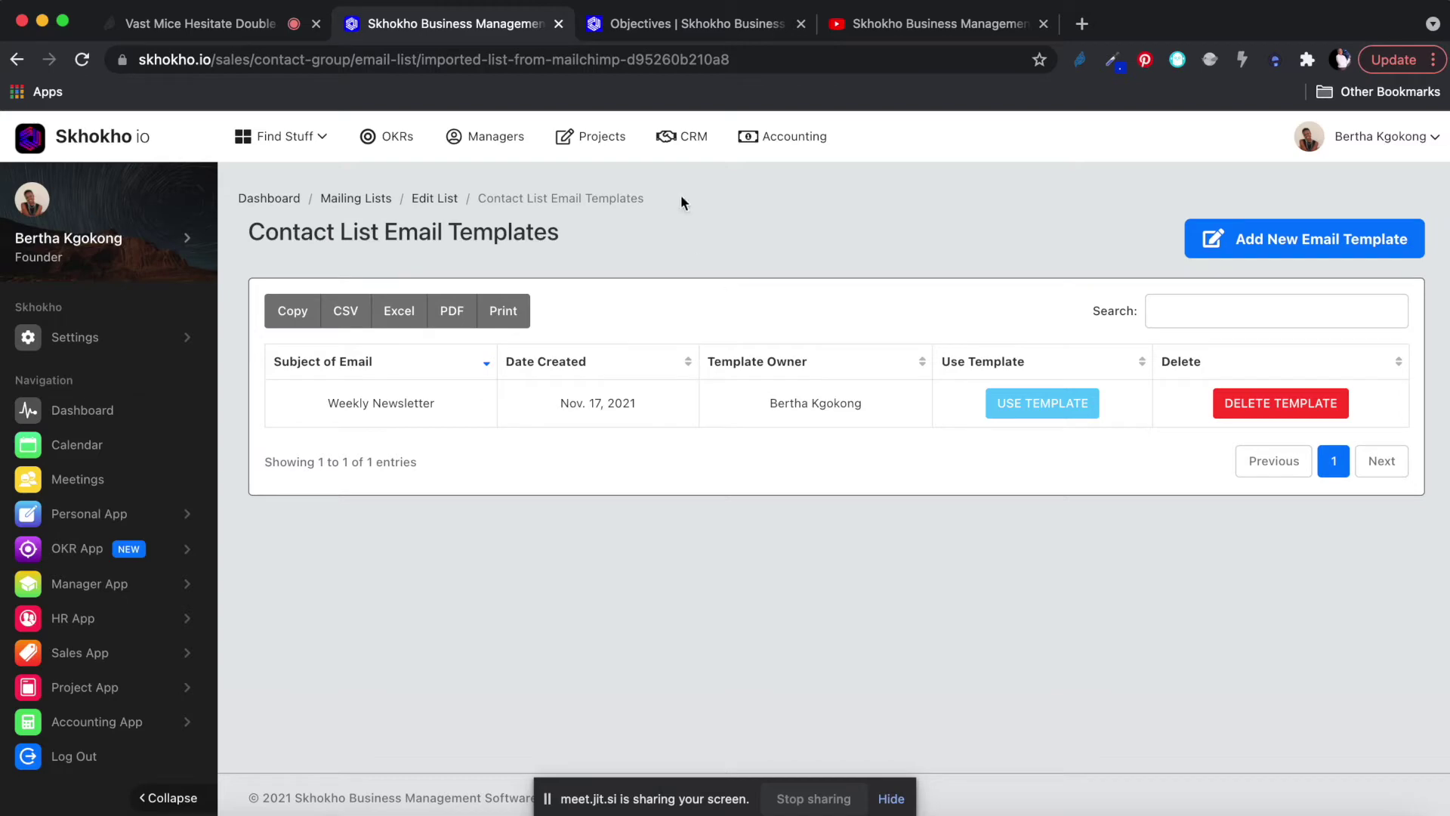
click(354, 198)
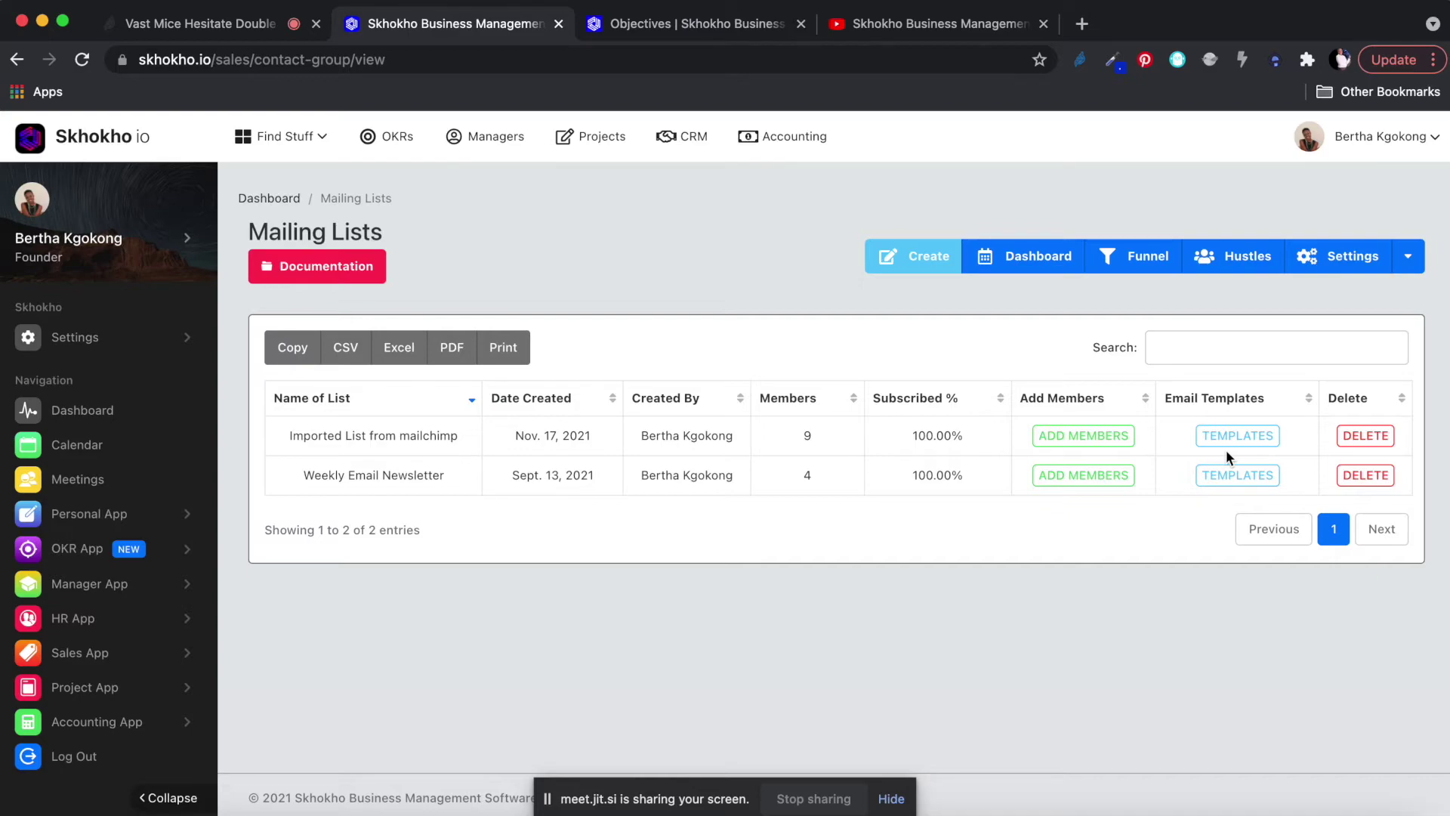
key(ctrl+Up)
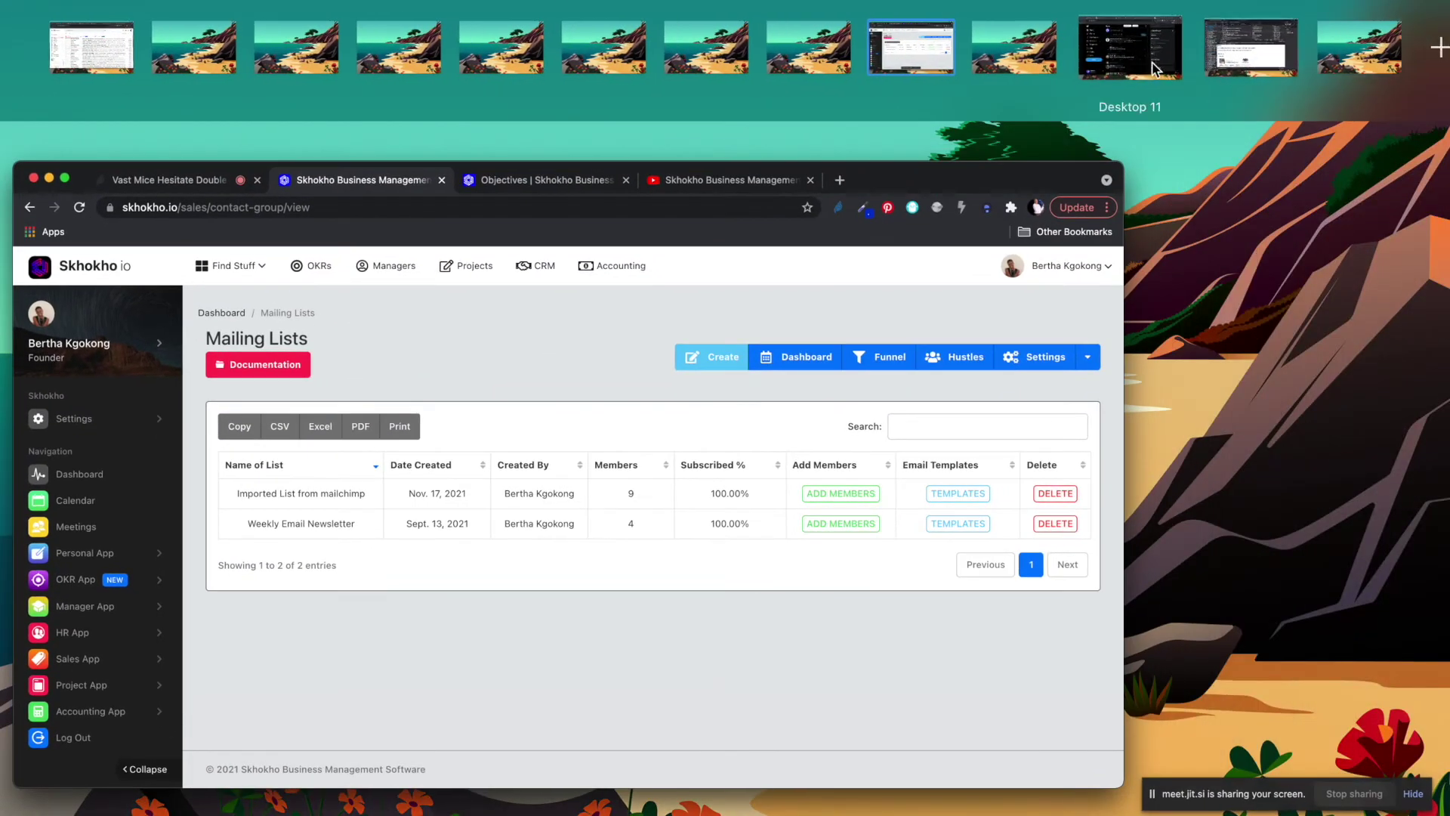
Open the test account's Inbox in Thunderbird and select the Weekly Newsletter message.
click(1159, 52)
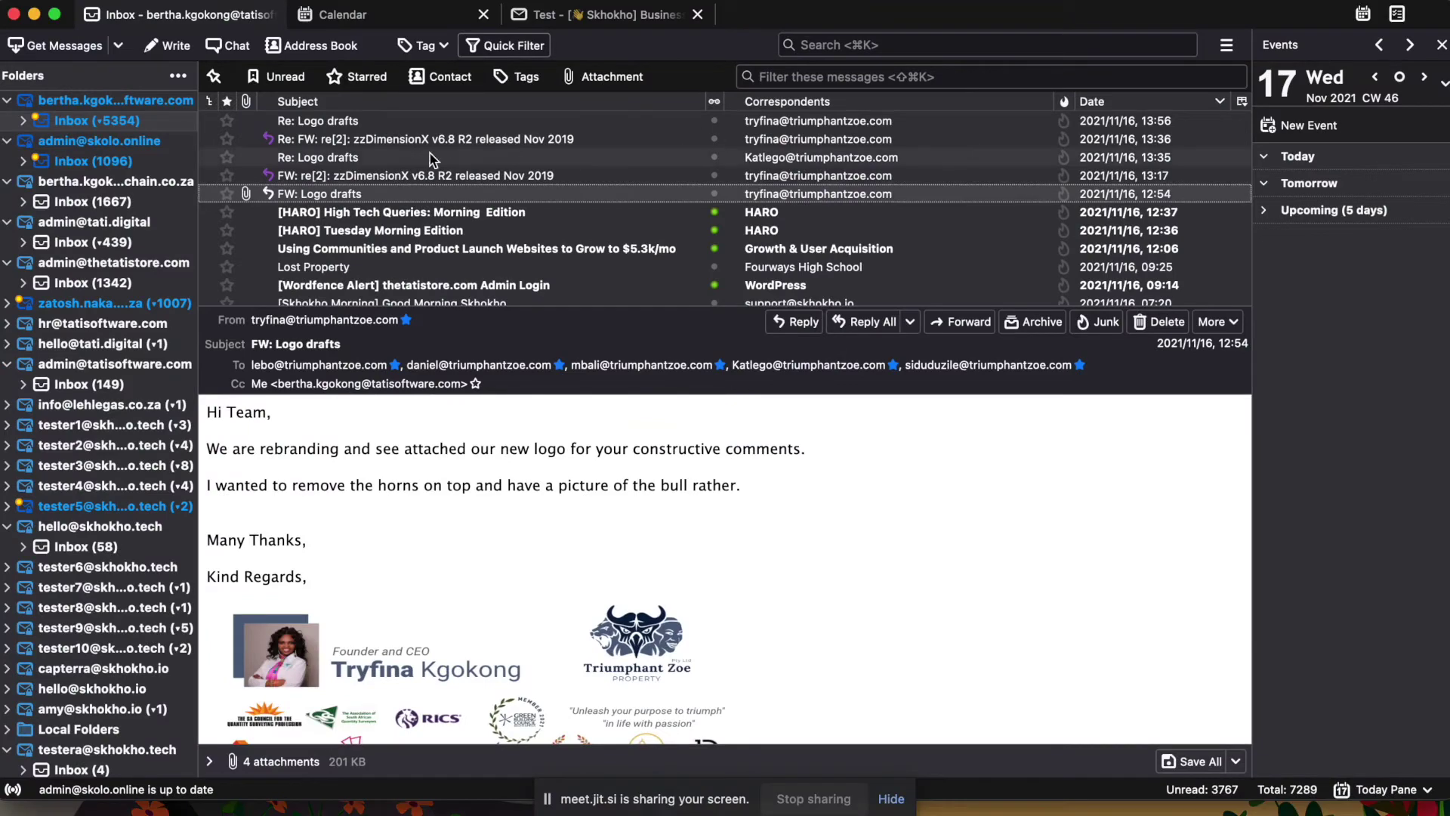
click(85, 162)
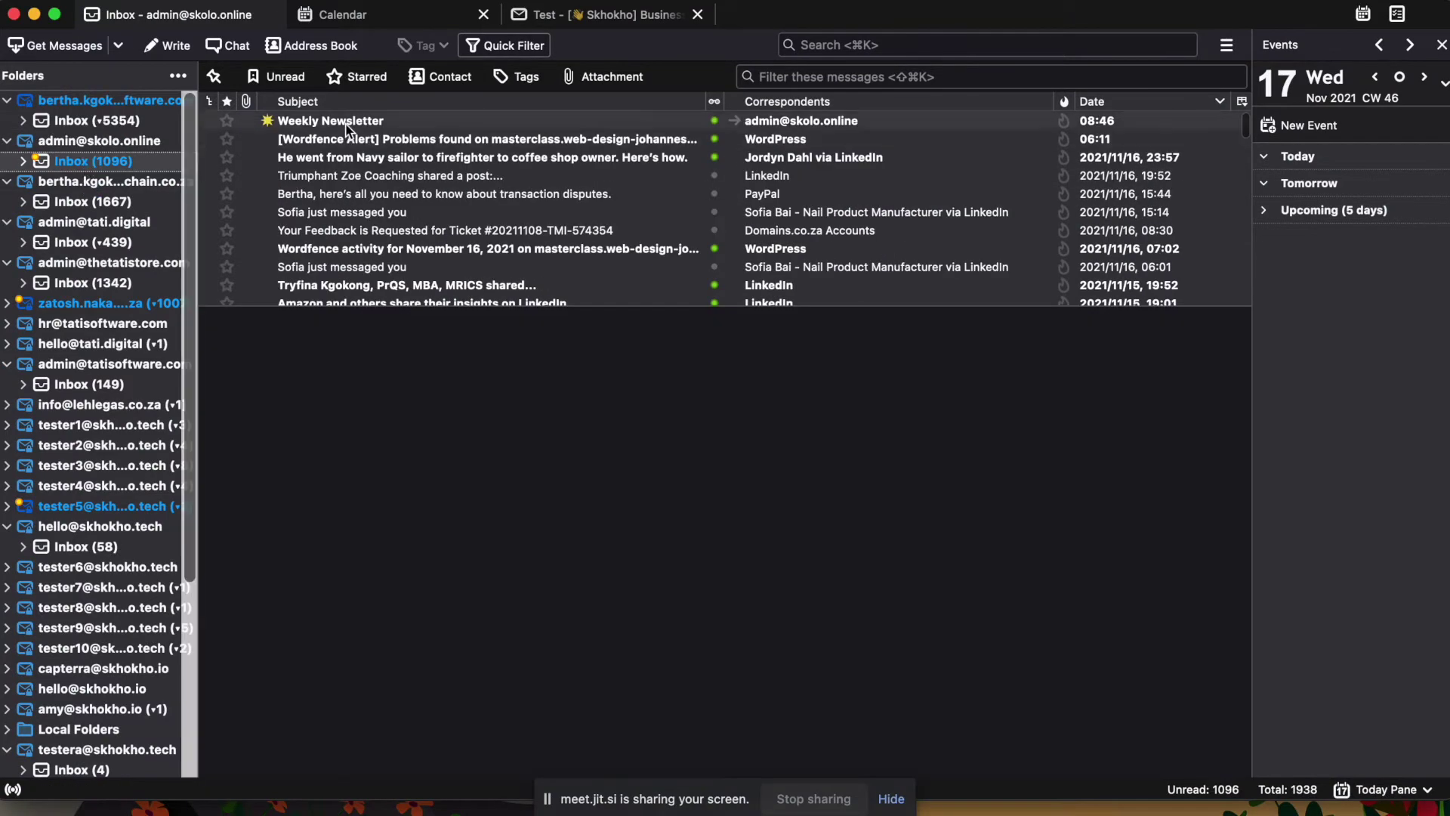
click(347, 124)
Read through the newsletter's body and footer, then return to the Skhokho desktop.
scroll(568, 643, down, 2)
scroll(568, 643, up, 2)
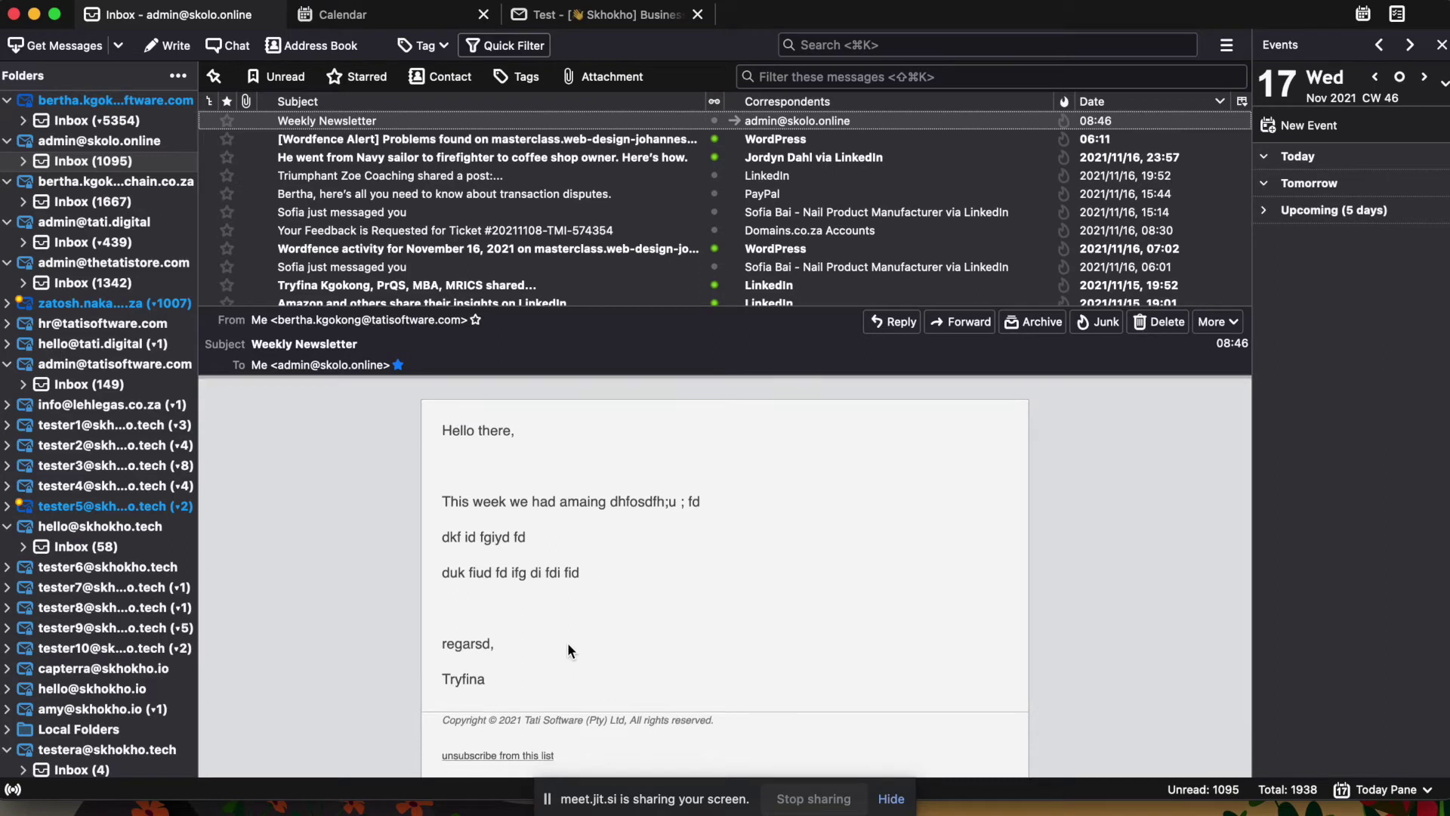
scroll(568, 650, down, 2)
scroll(568, 642, up, 2)
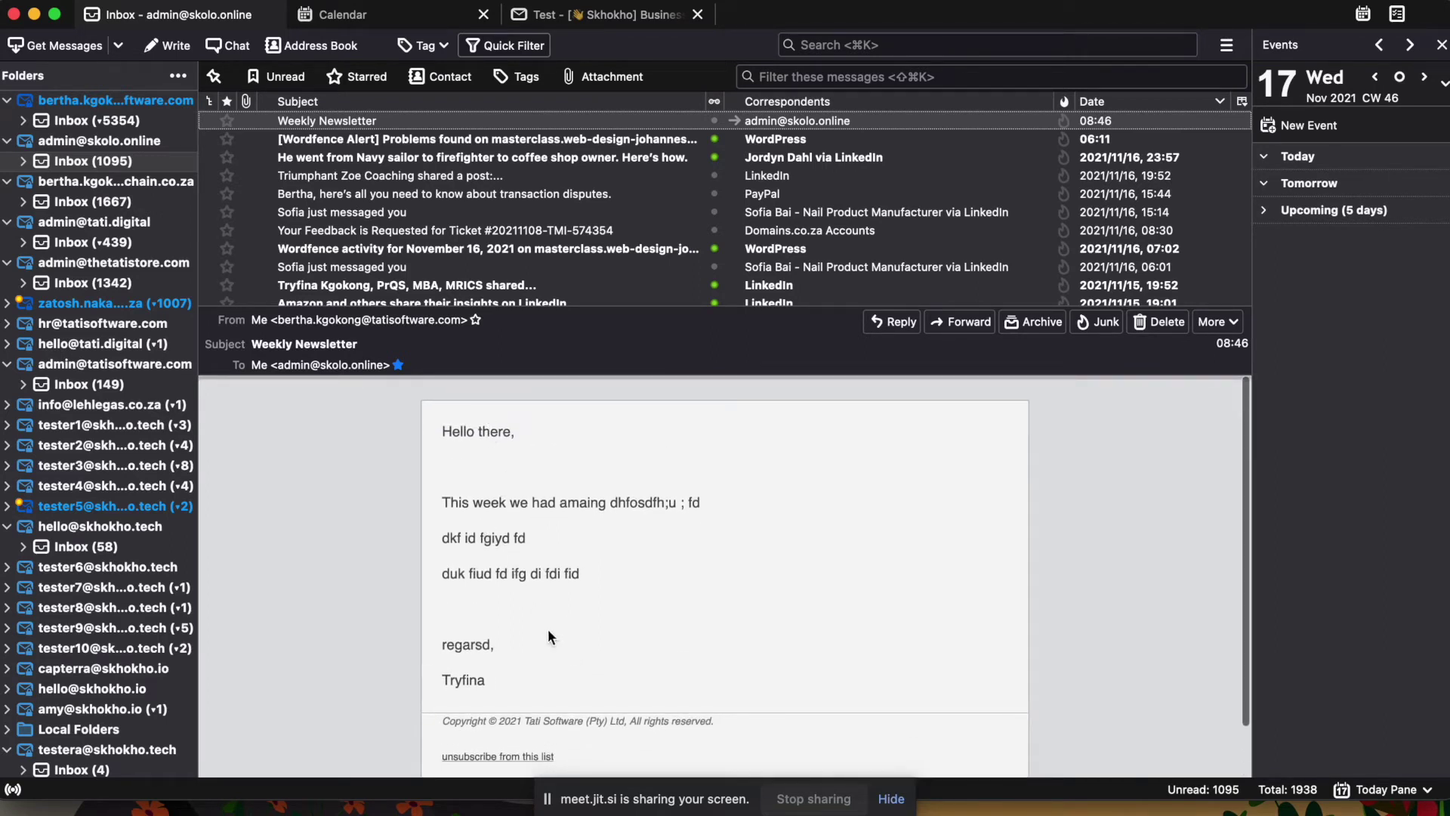
scroll(506, 682, down, 2)
scroll(529, 490, up, 2)
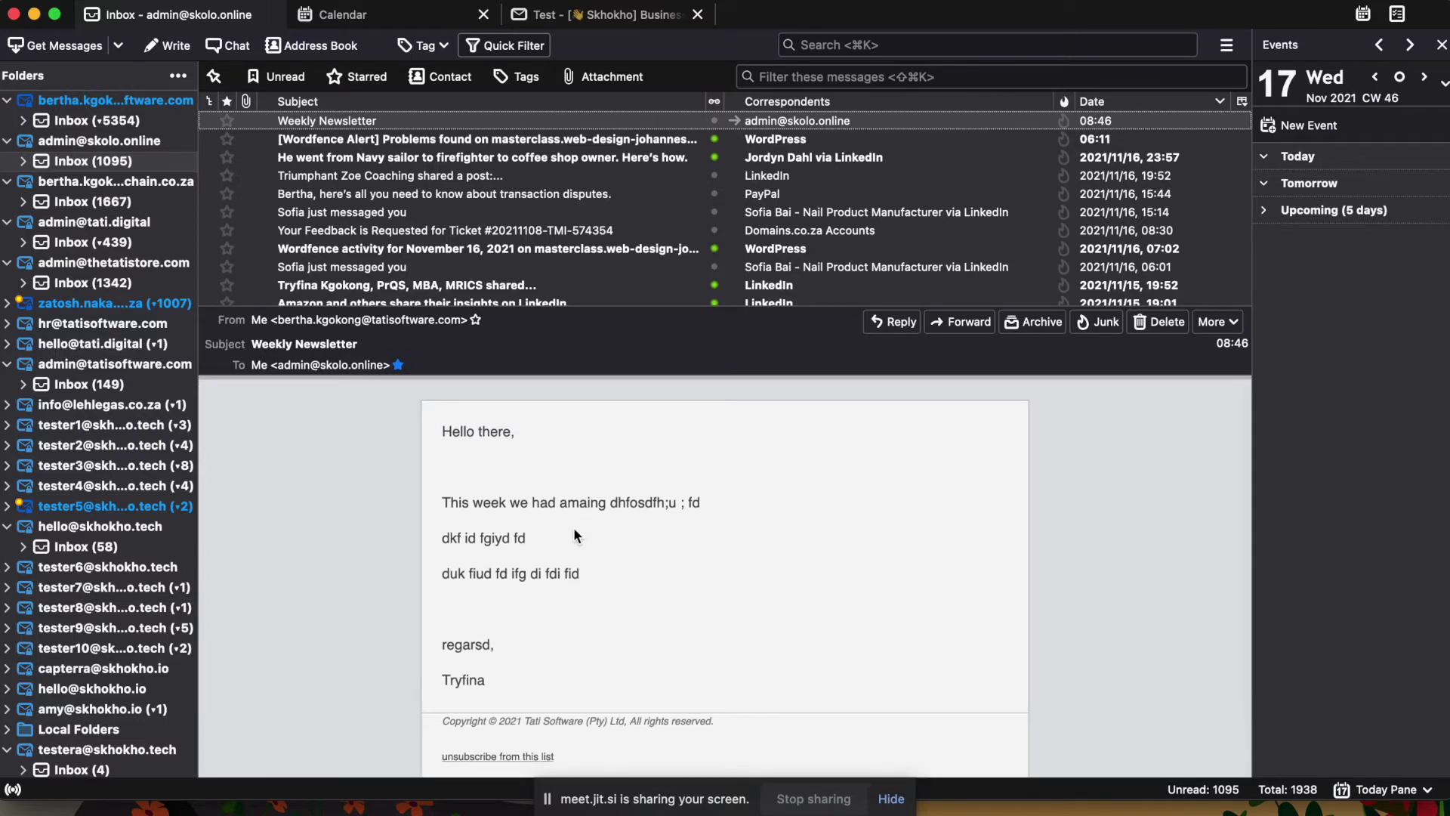
scroll(543, 459, down, 3)
scroll(498, 430, up, 2)
scroll(444, 577, up, 2)
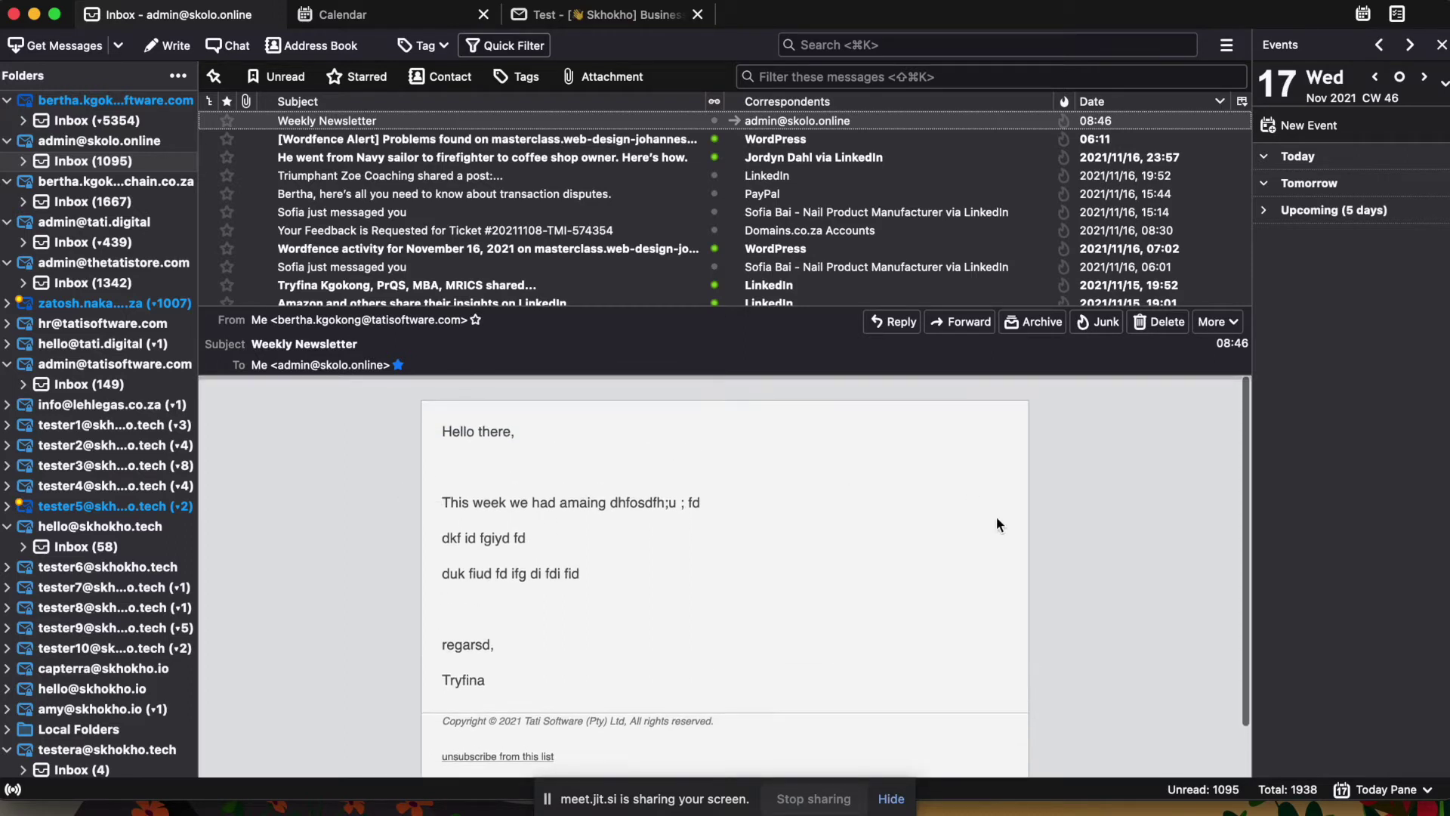
scroll(967, 687, down, 2)
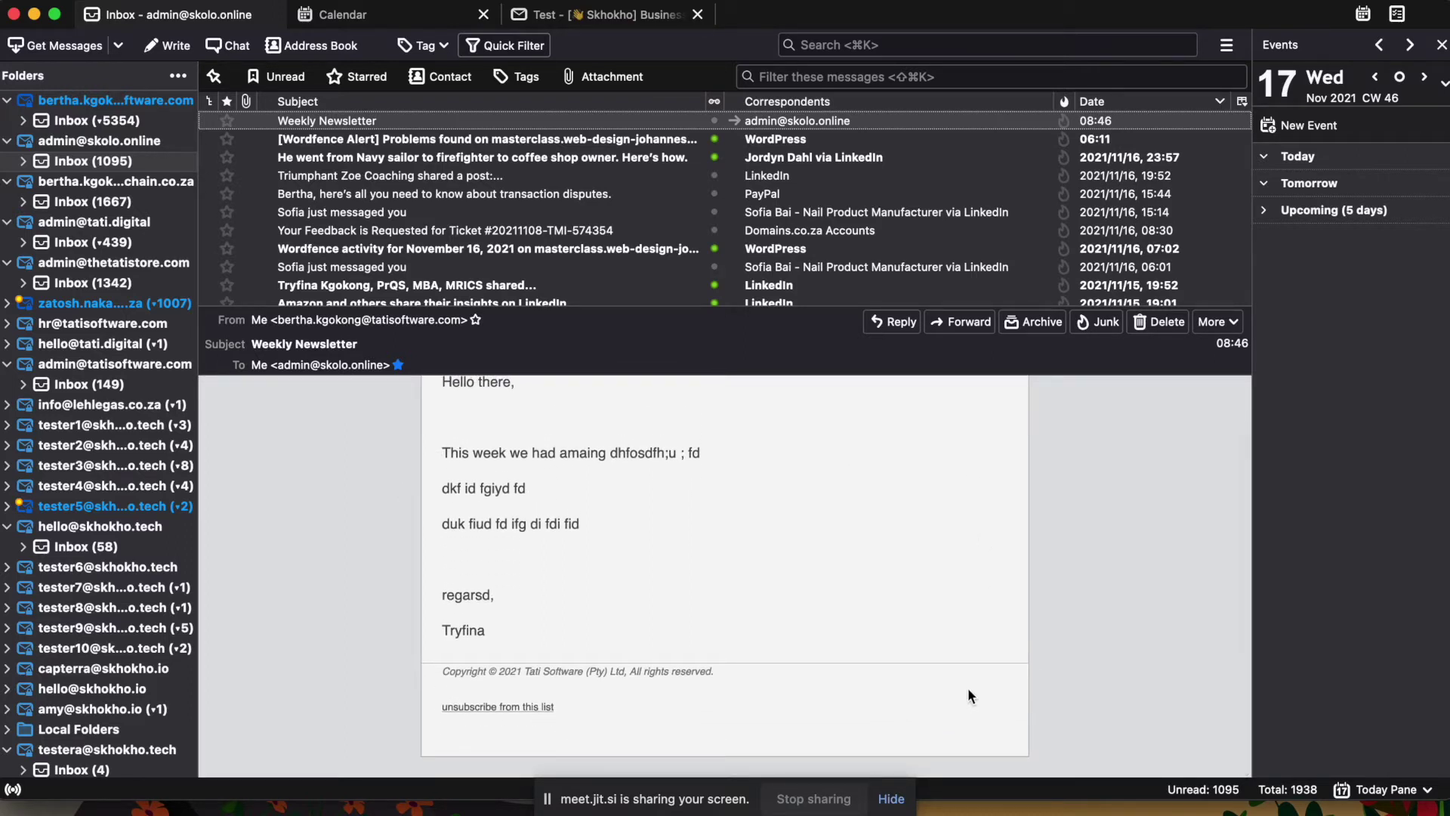
scroll(969, 695, up, 2)
scroll(968, 689, up, 1)
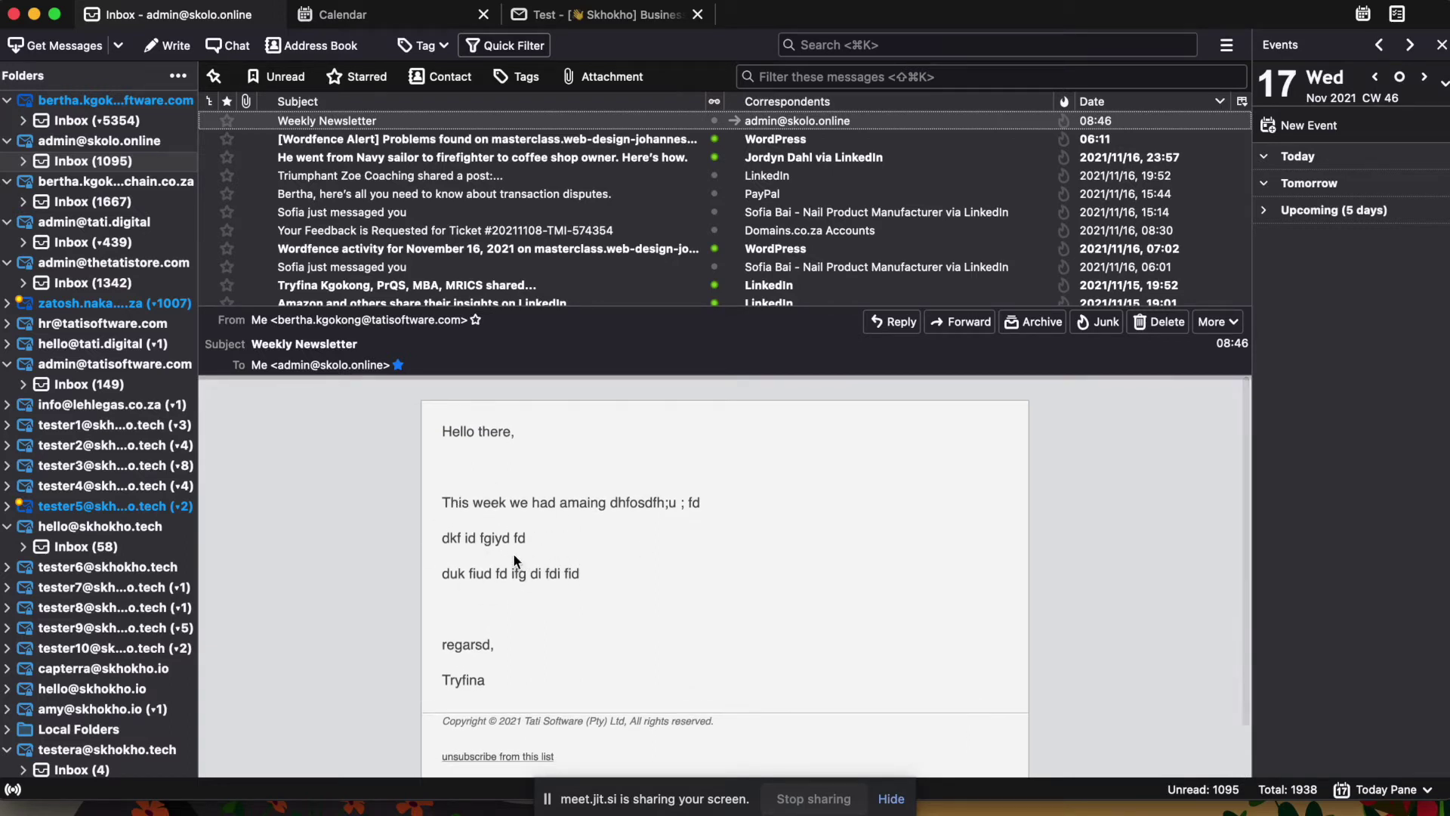
key(ctrl+Up)
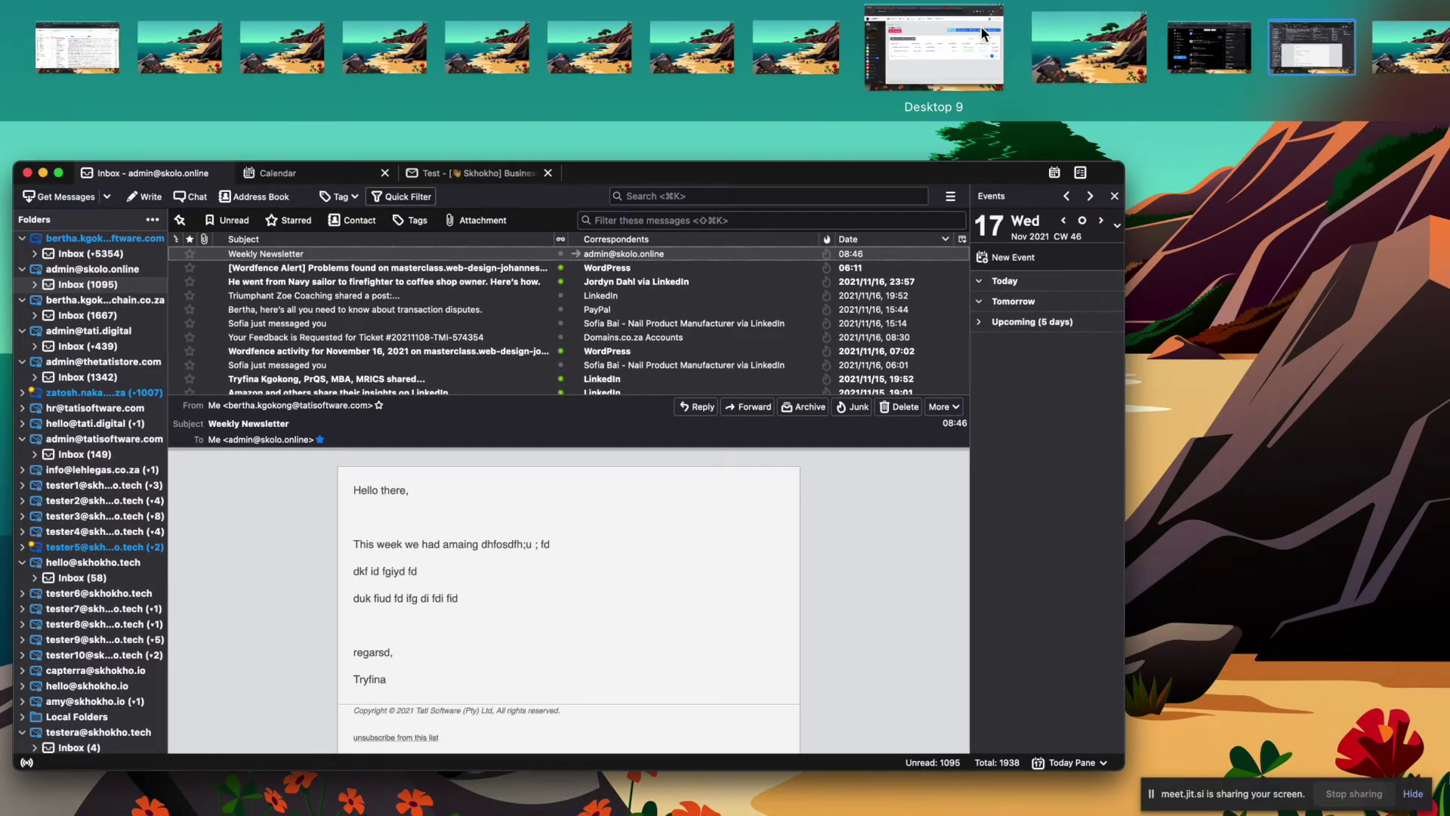
click(997, 47)
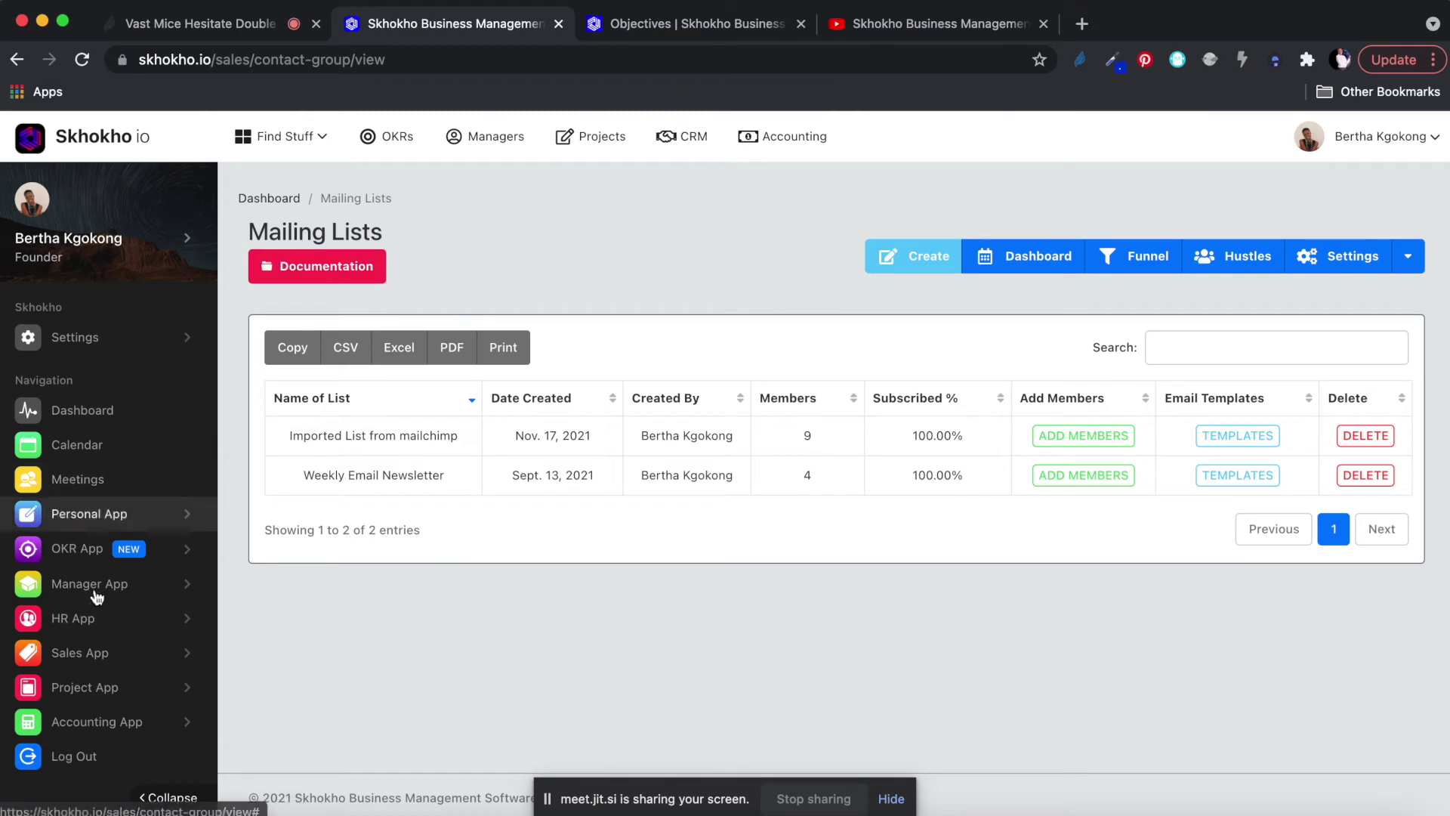
click(80, 653)
scroll(85, 656, down, 2)
scroll(86, 655, down, 2)
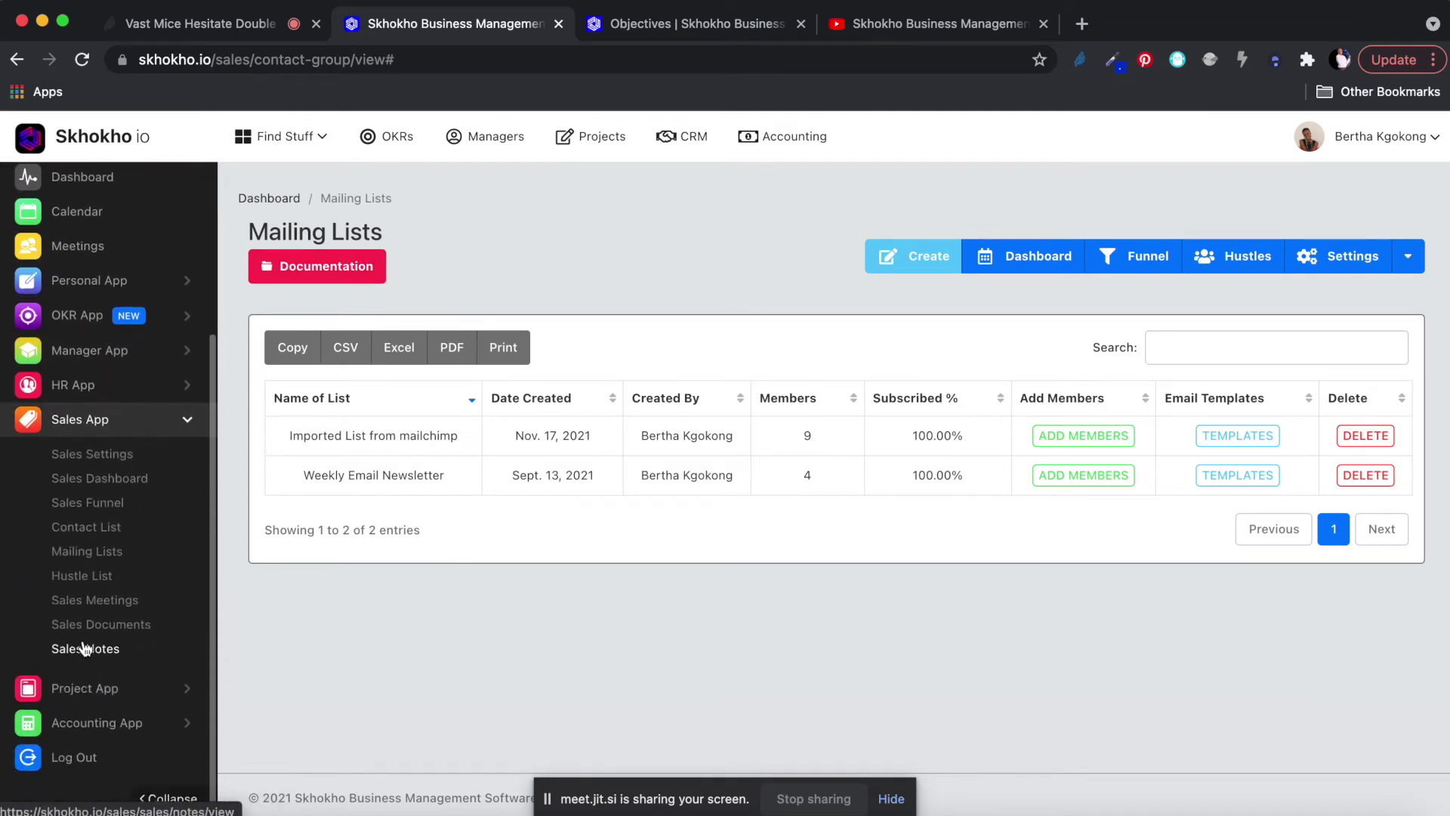
click(68, 577)
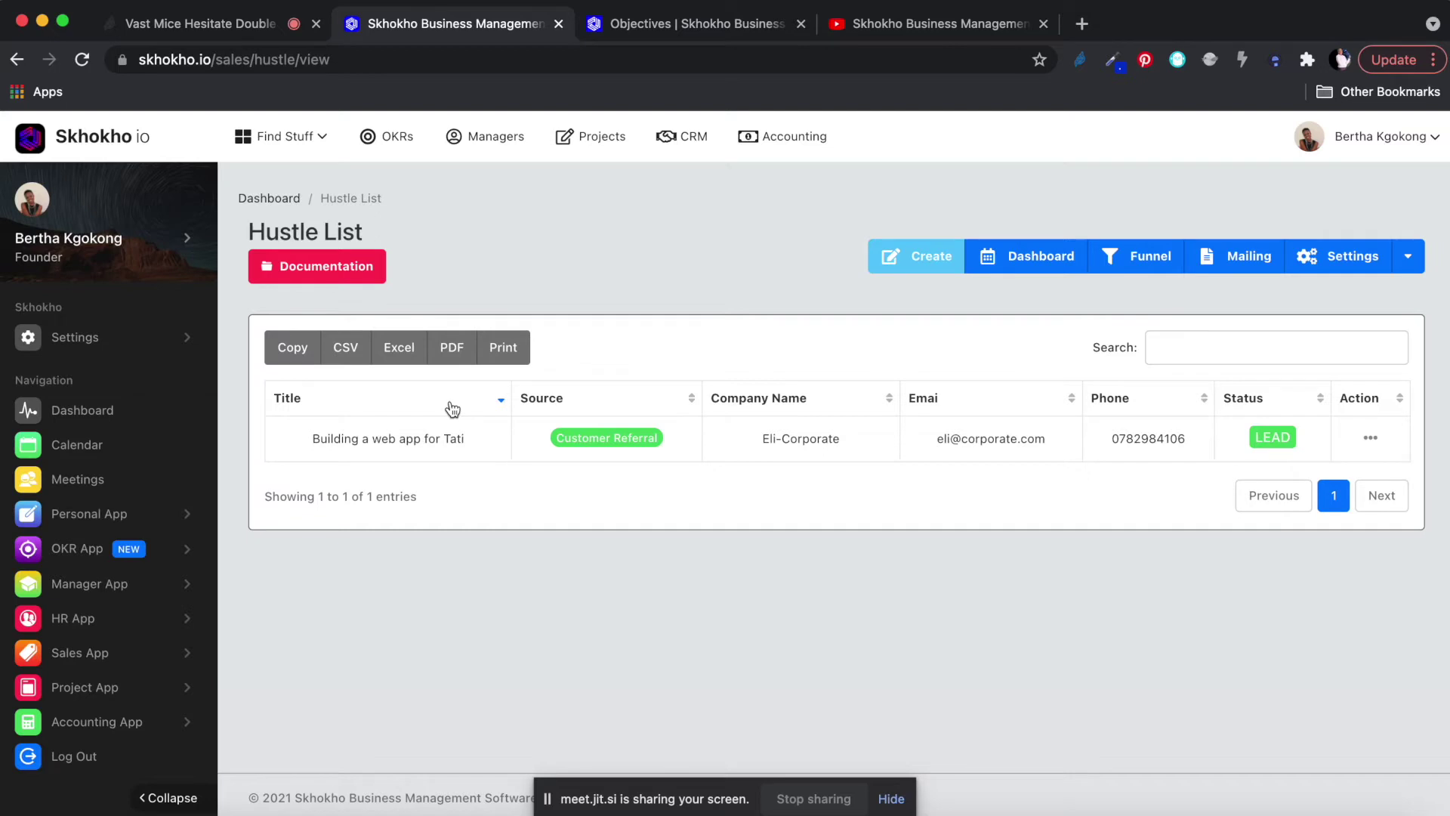
click(235, 23)
click(453, 23)
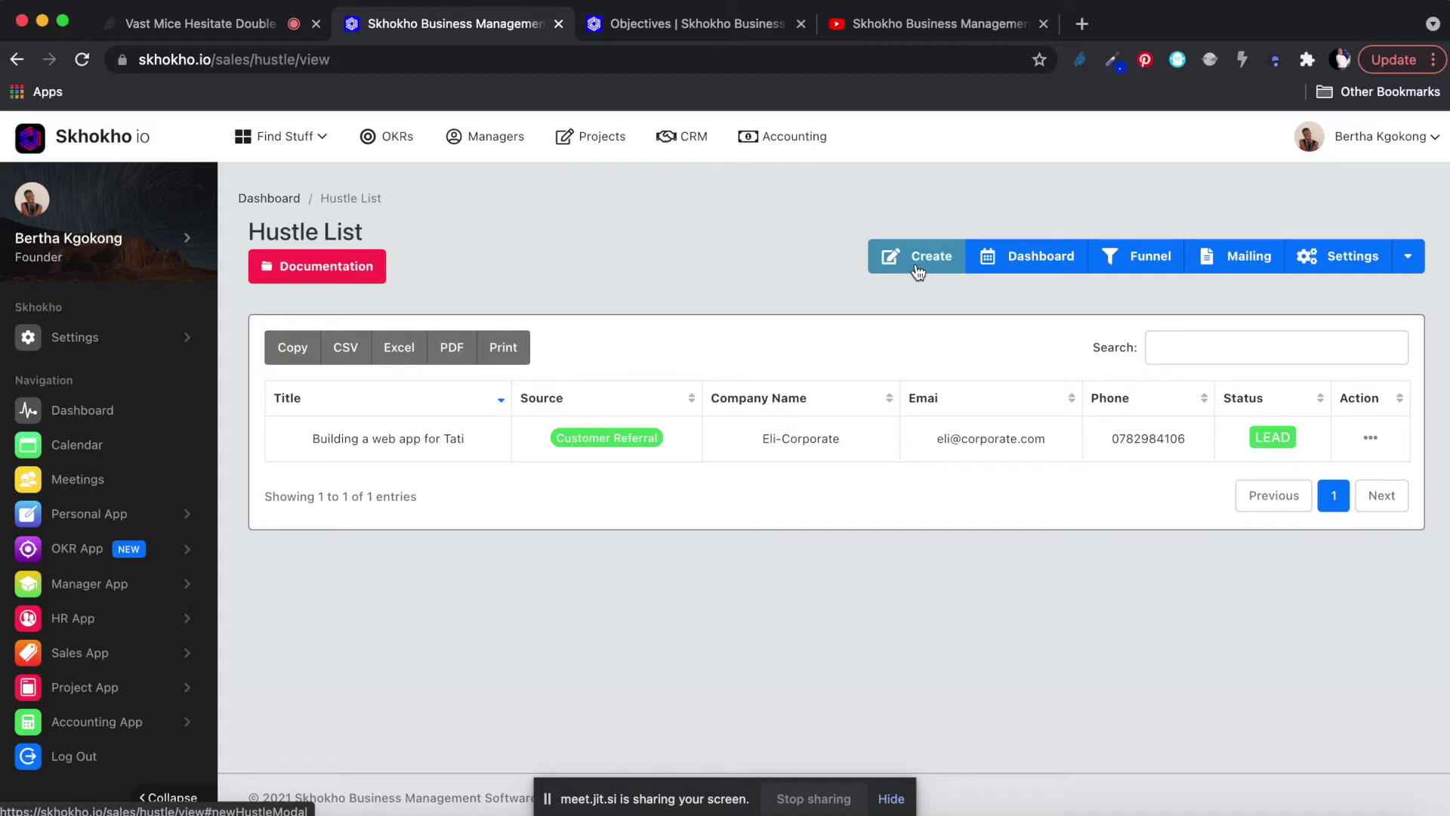
click(917, 260)
click(957, 169)
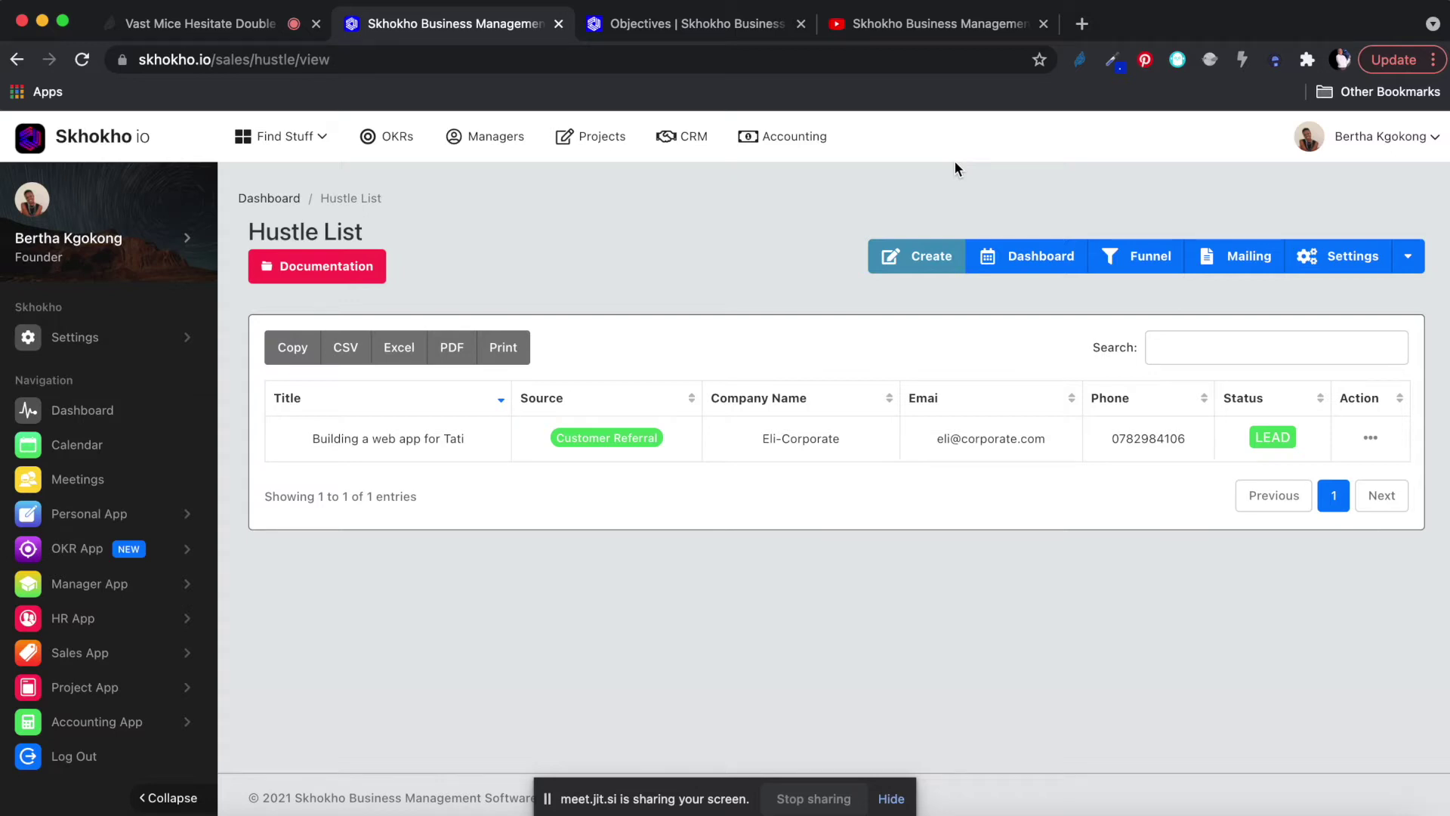
click(743, 254)
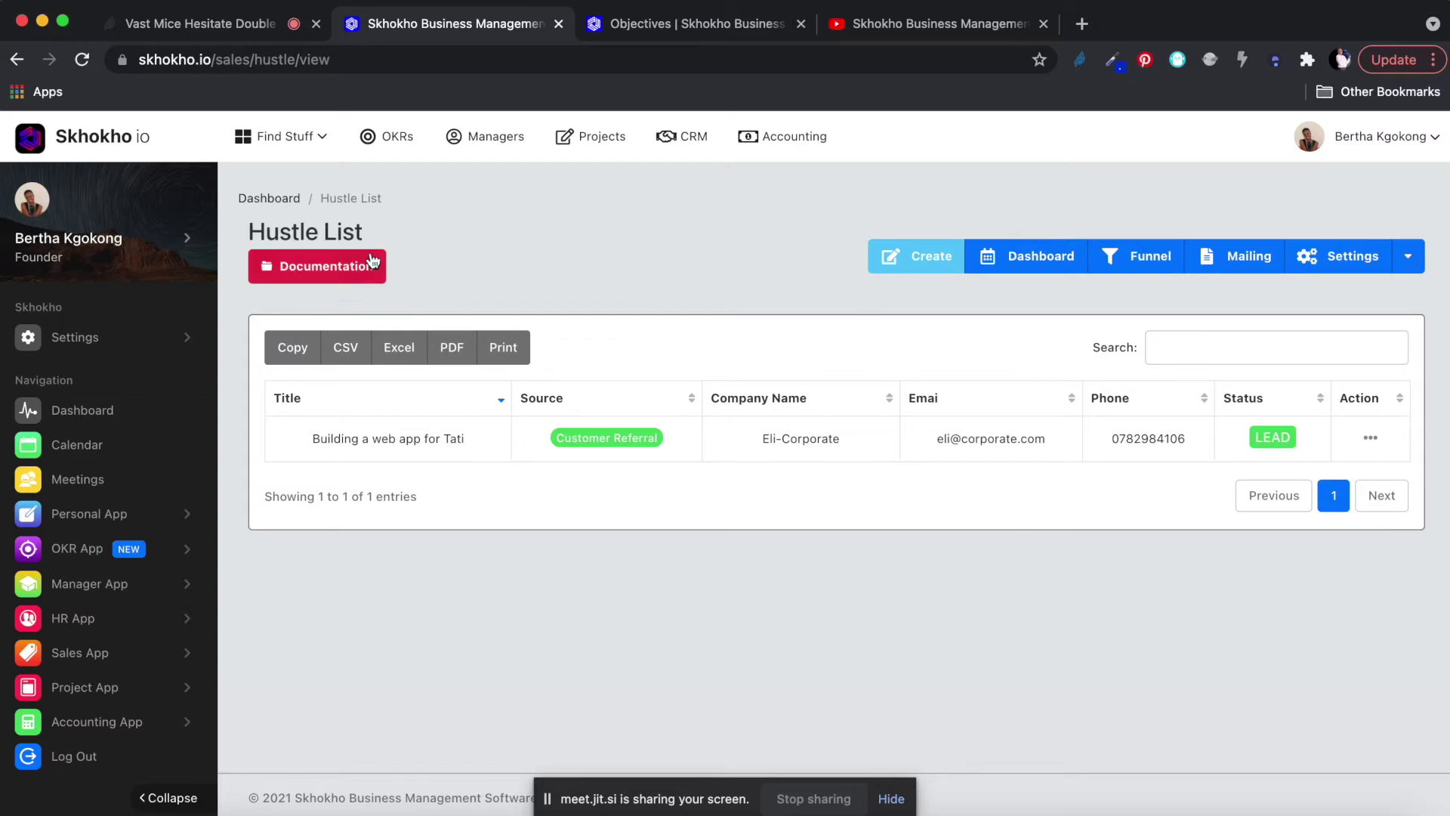
click(82, 138)
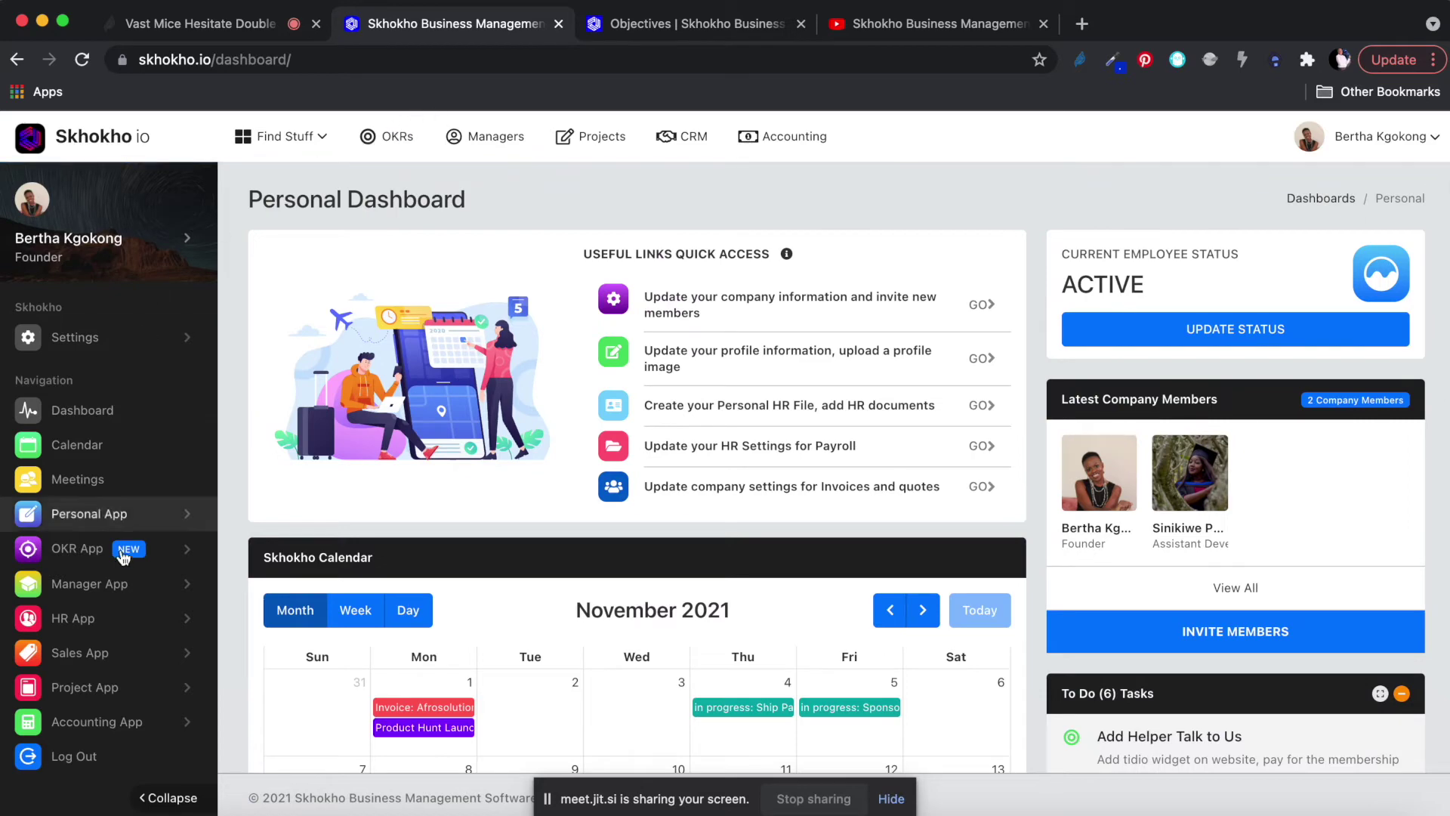
click(78, 656)
scroll(77, 658, down, 3)
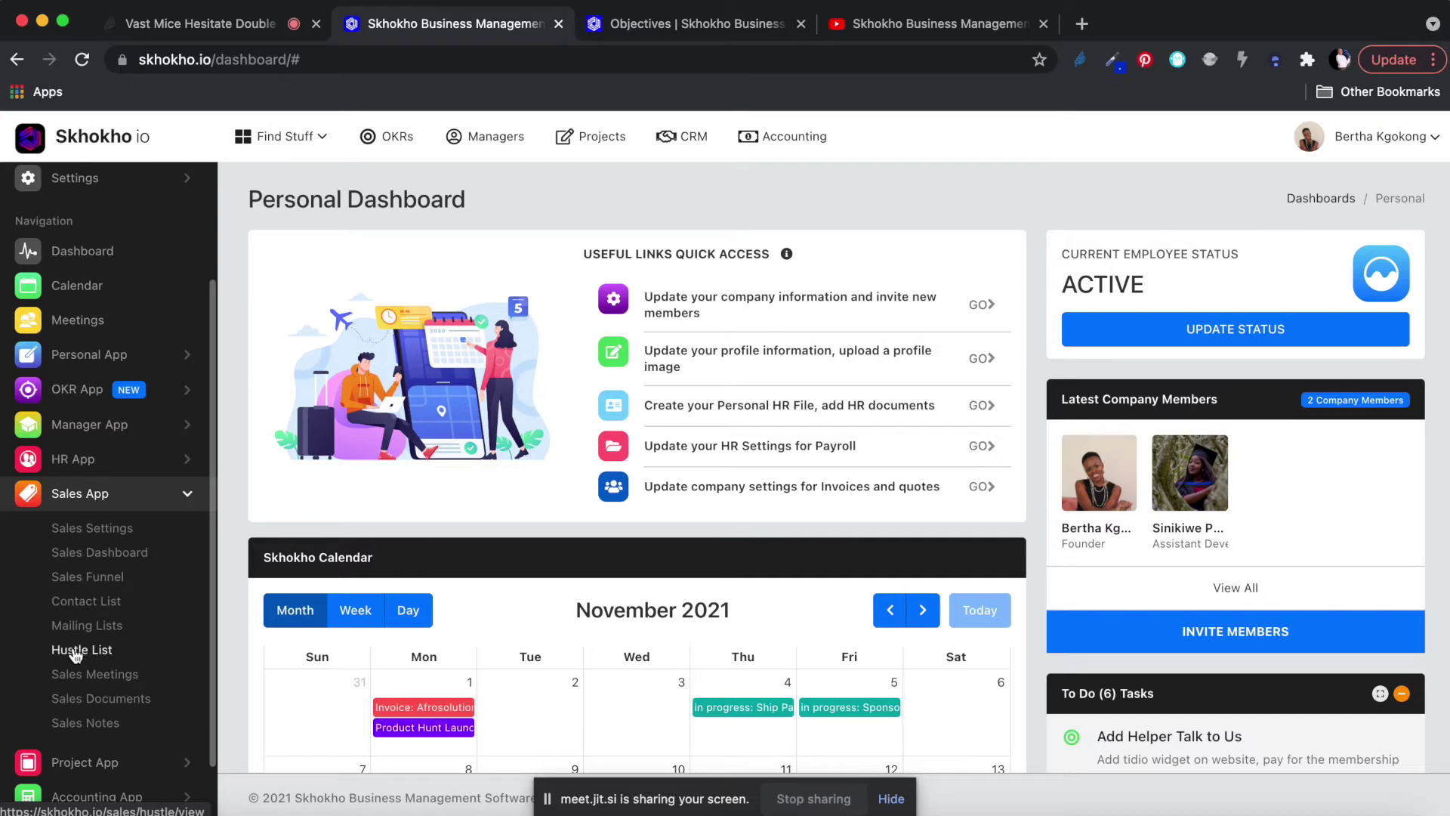
click(67, 659)
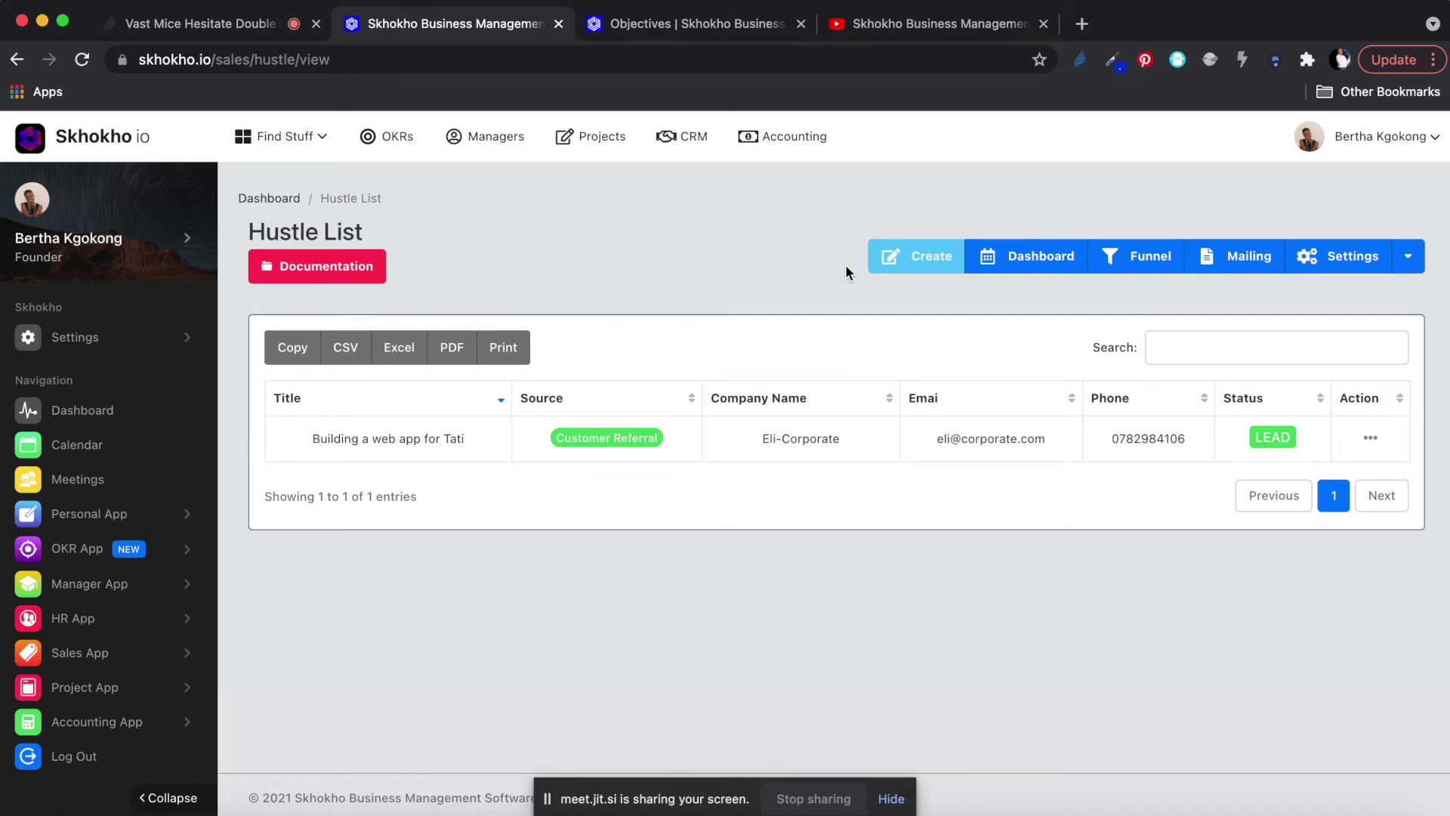
In the Add a Hustle form, enter title 'Get Investec BOQ Business' and choose Event as source.
click(922, 257)
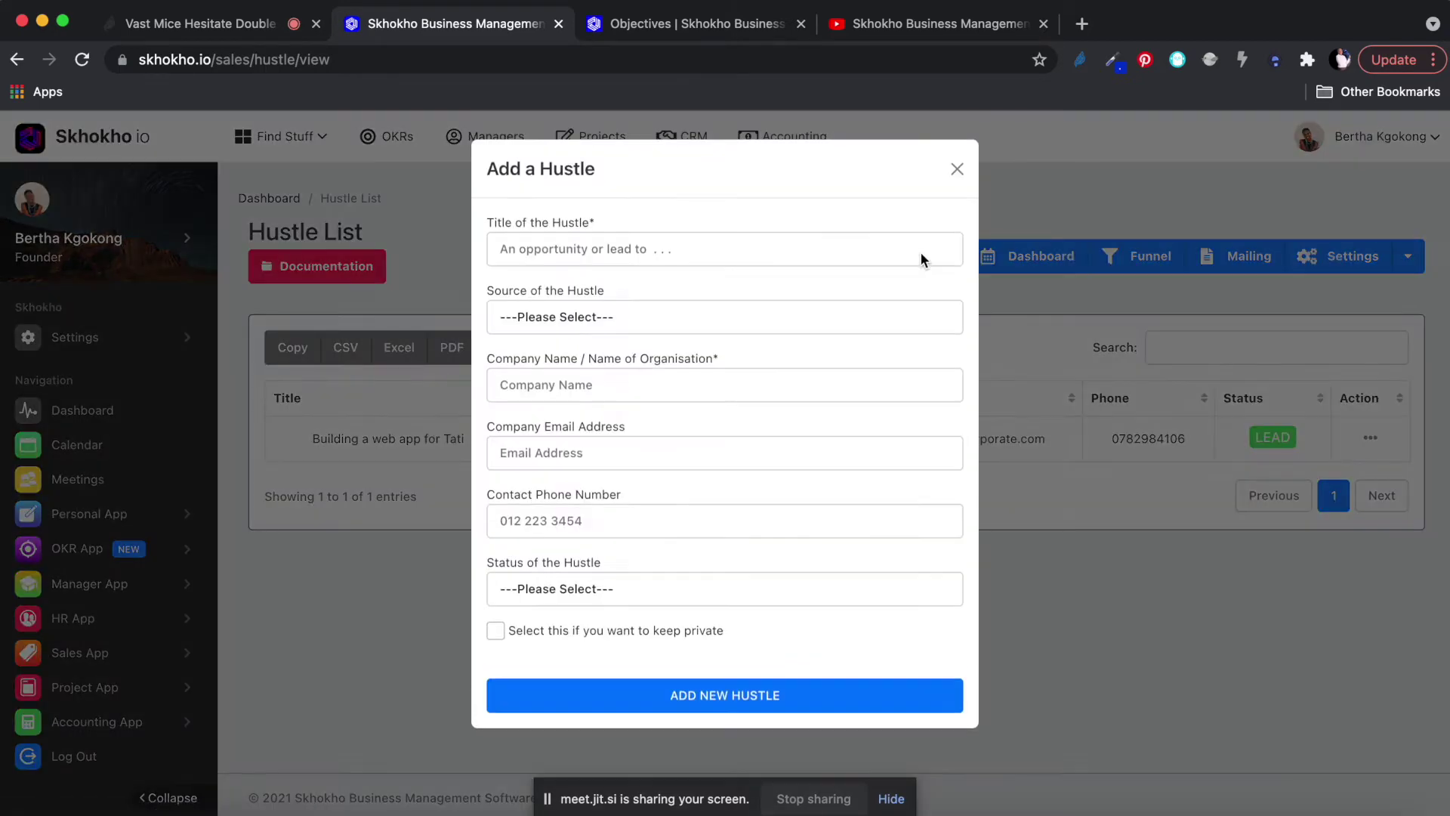
click(590, 252)
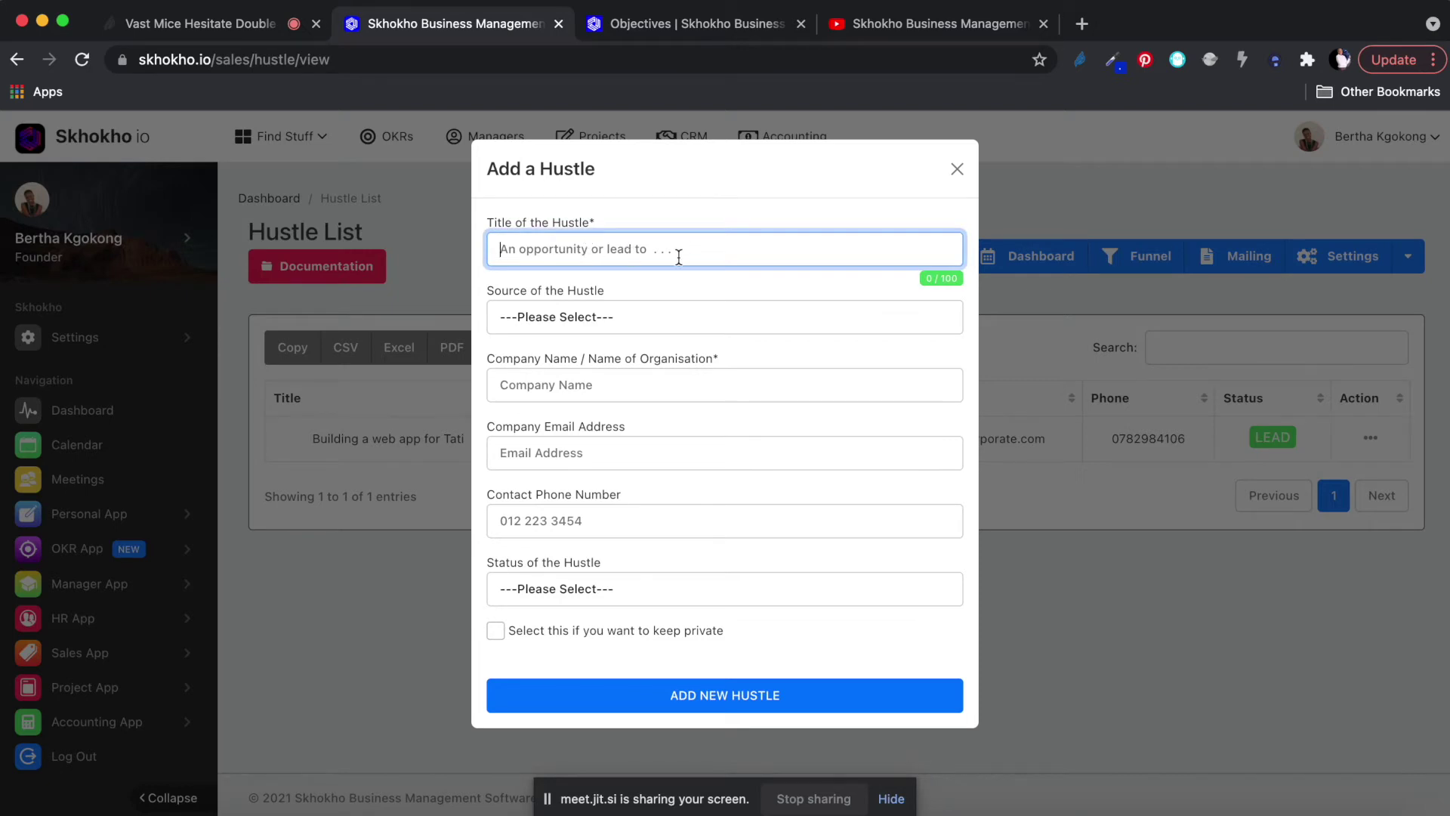
text(Get Attack)
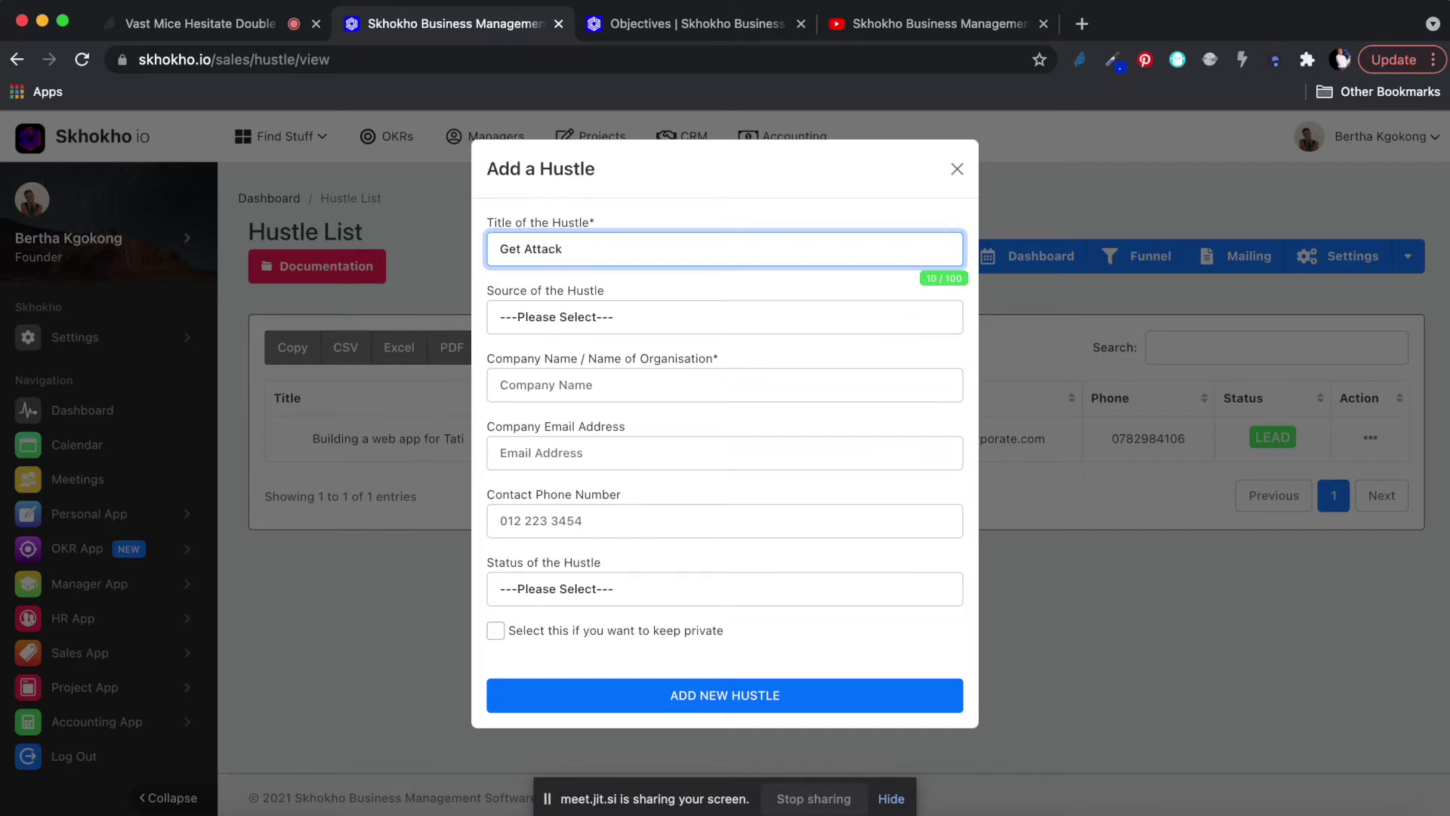
key(BackSpace)
key(BackSpace)
key(BackSpace)
key(BackSpace)
key(BackSpace)
text(Investec)
text(BOQ Busines)
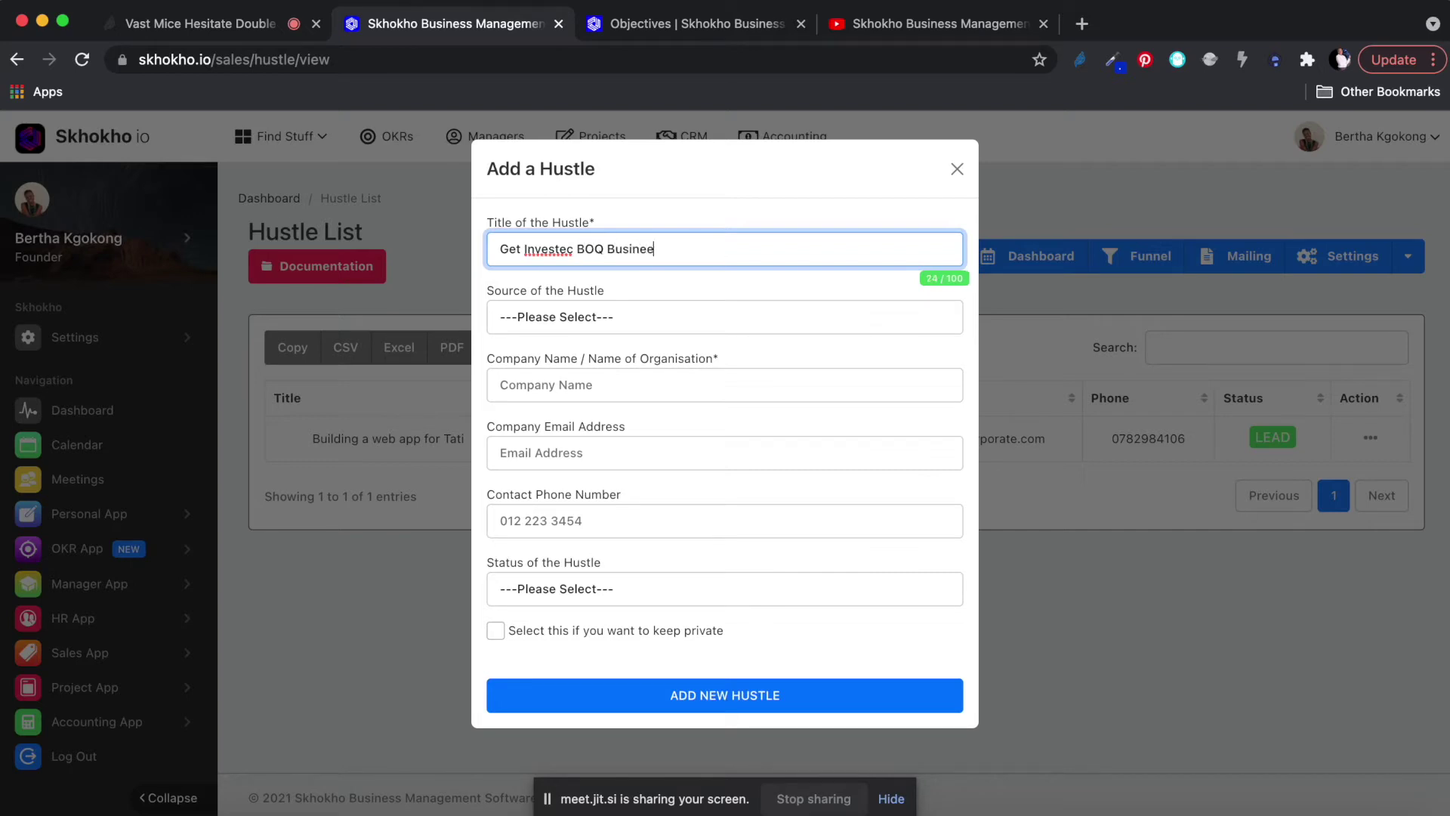
text(ss)
key(BackSpace)
click(543, 317)
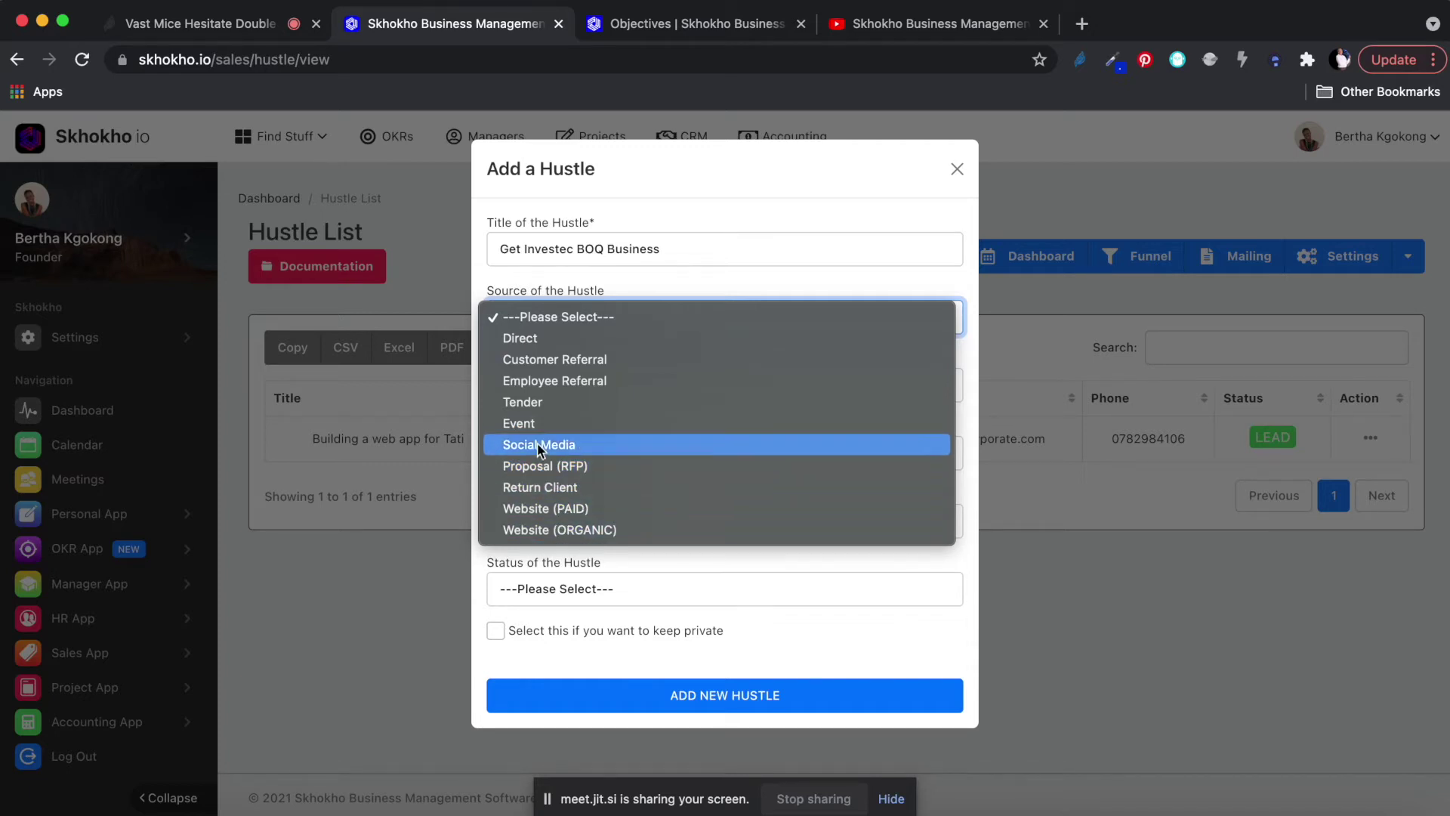
click(527, 425)
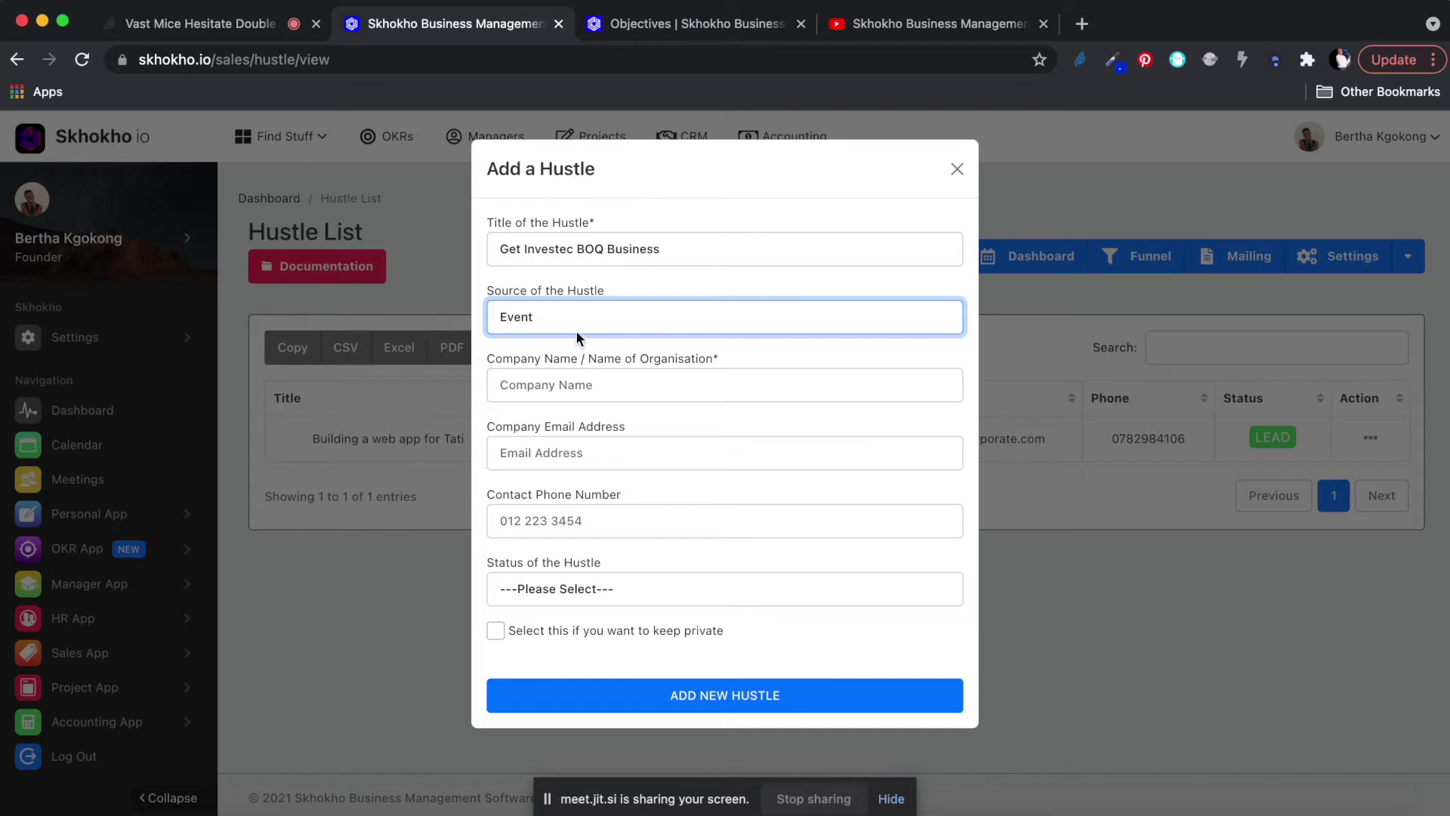
Enter company name Investec plus the contact's e-mail address and phone number.
click(562, 386)
text(Investec)
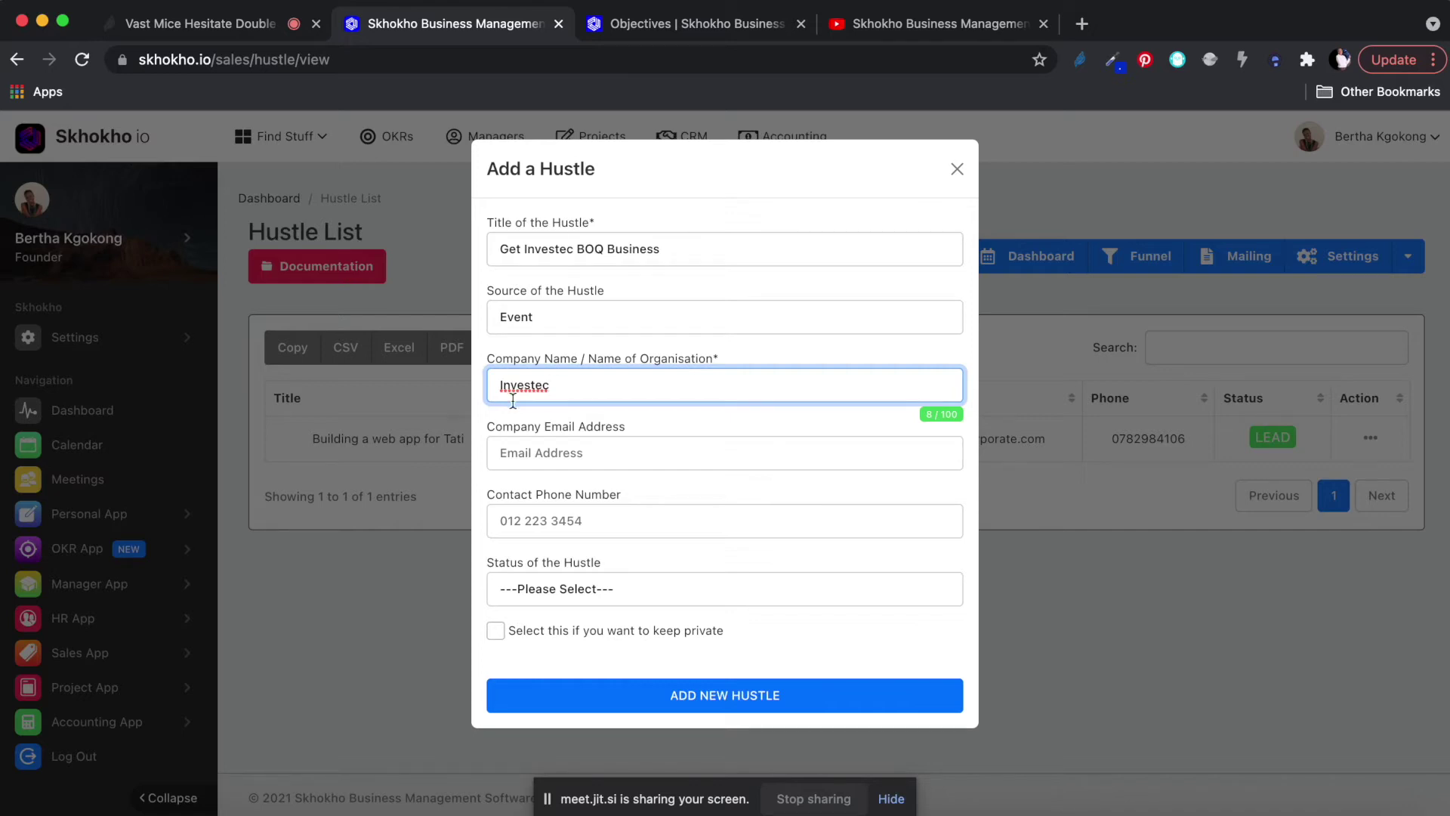
click(551, 454)
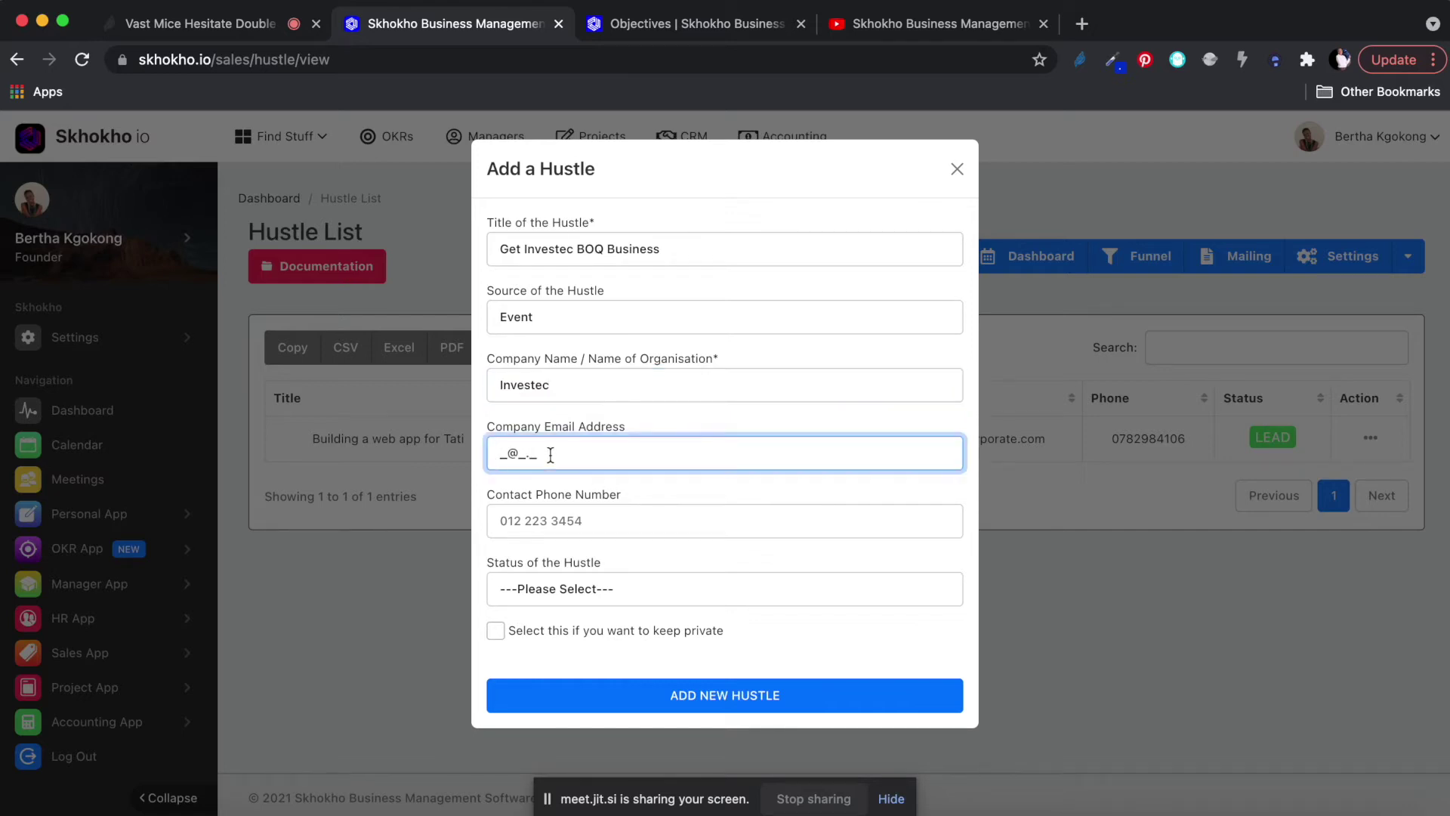
key(Tab)
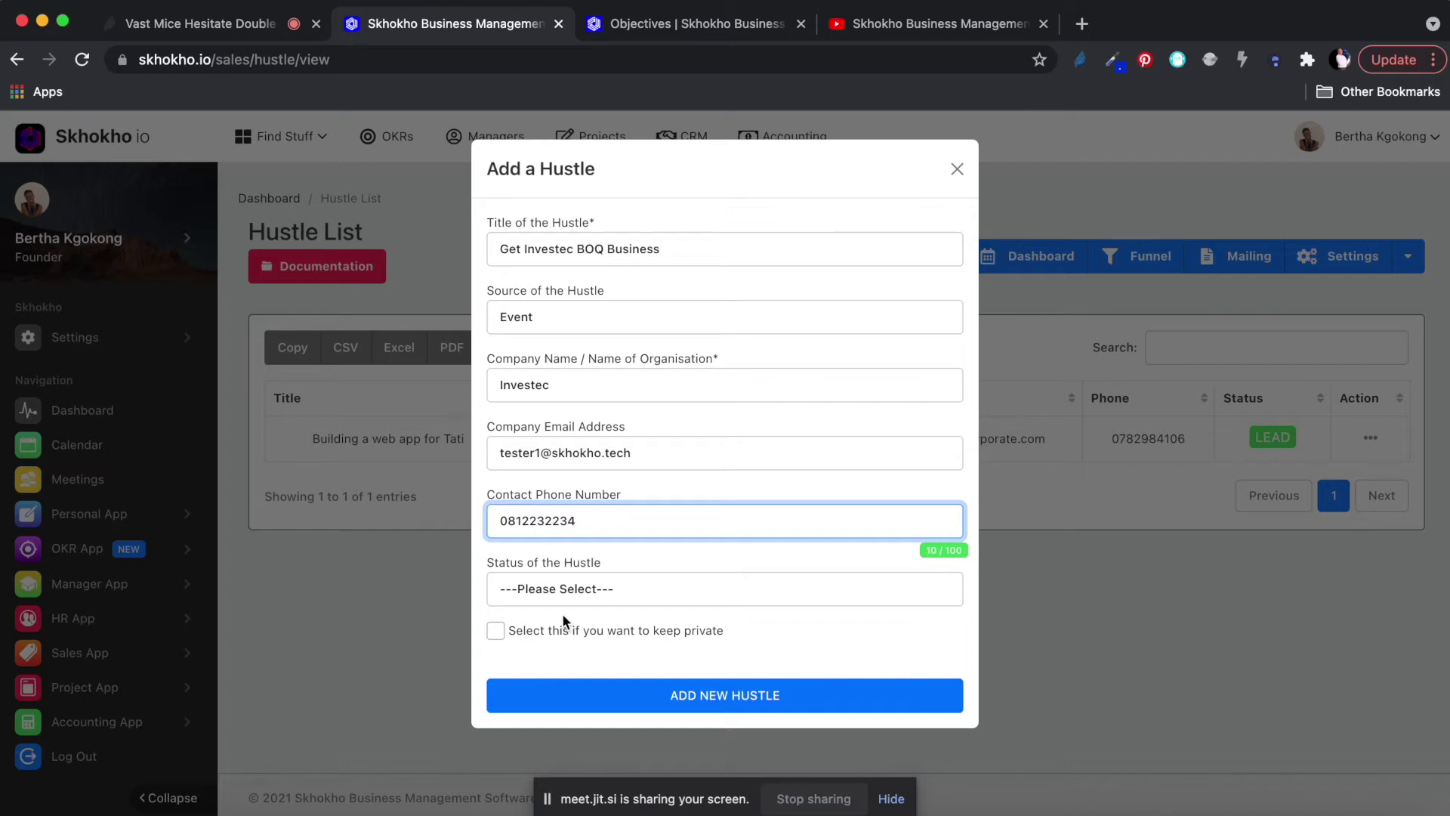
Set the hustle status to LEAD and add the new hustle.
click(555, 586)
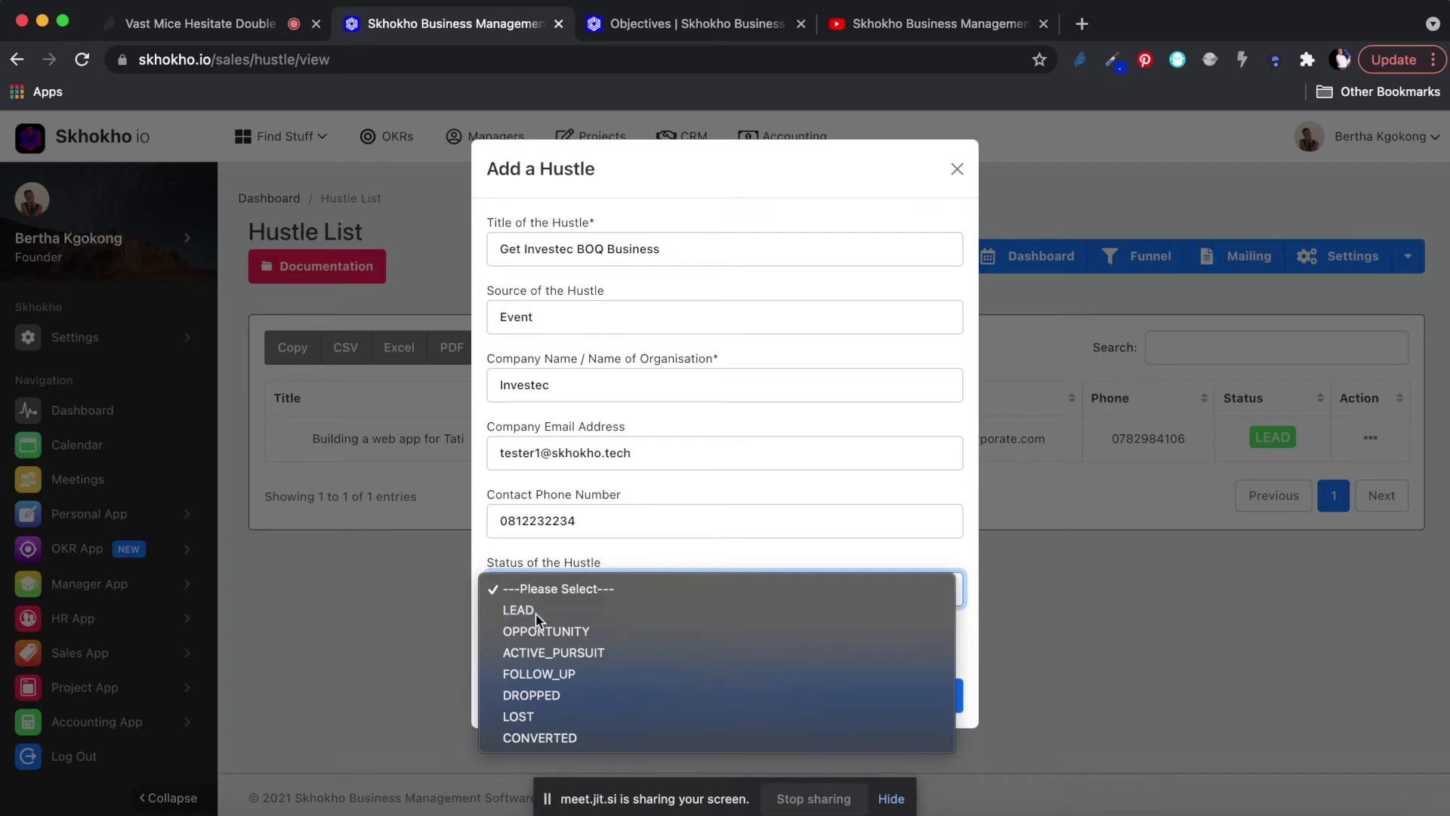
click(537, 612)
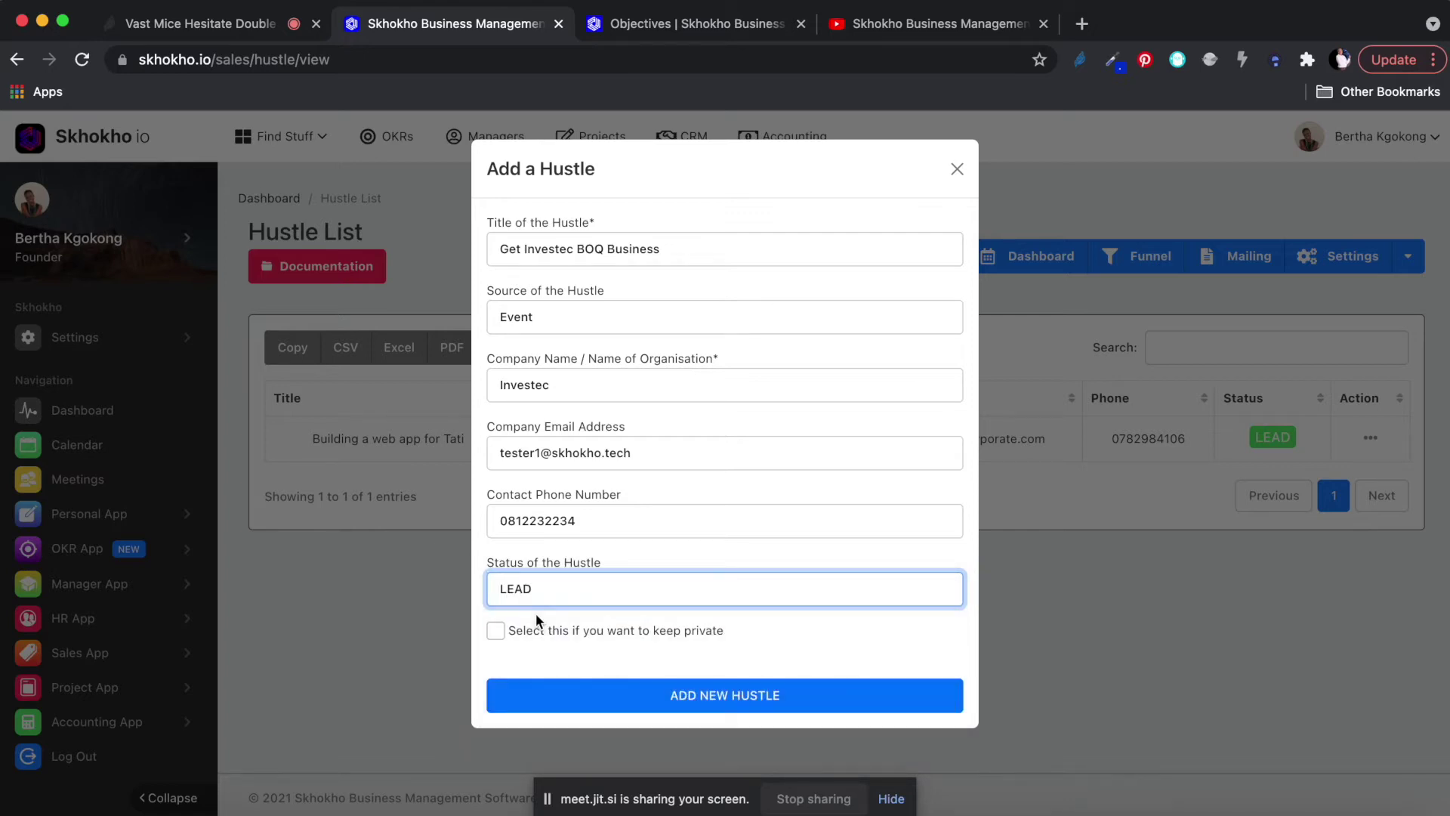
click(547, 594)
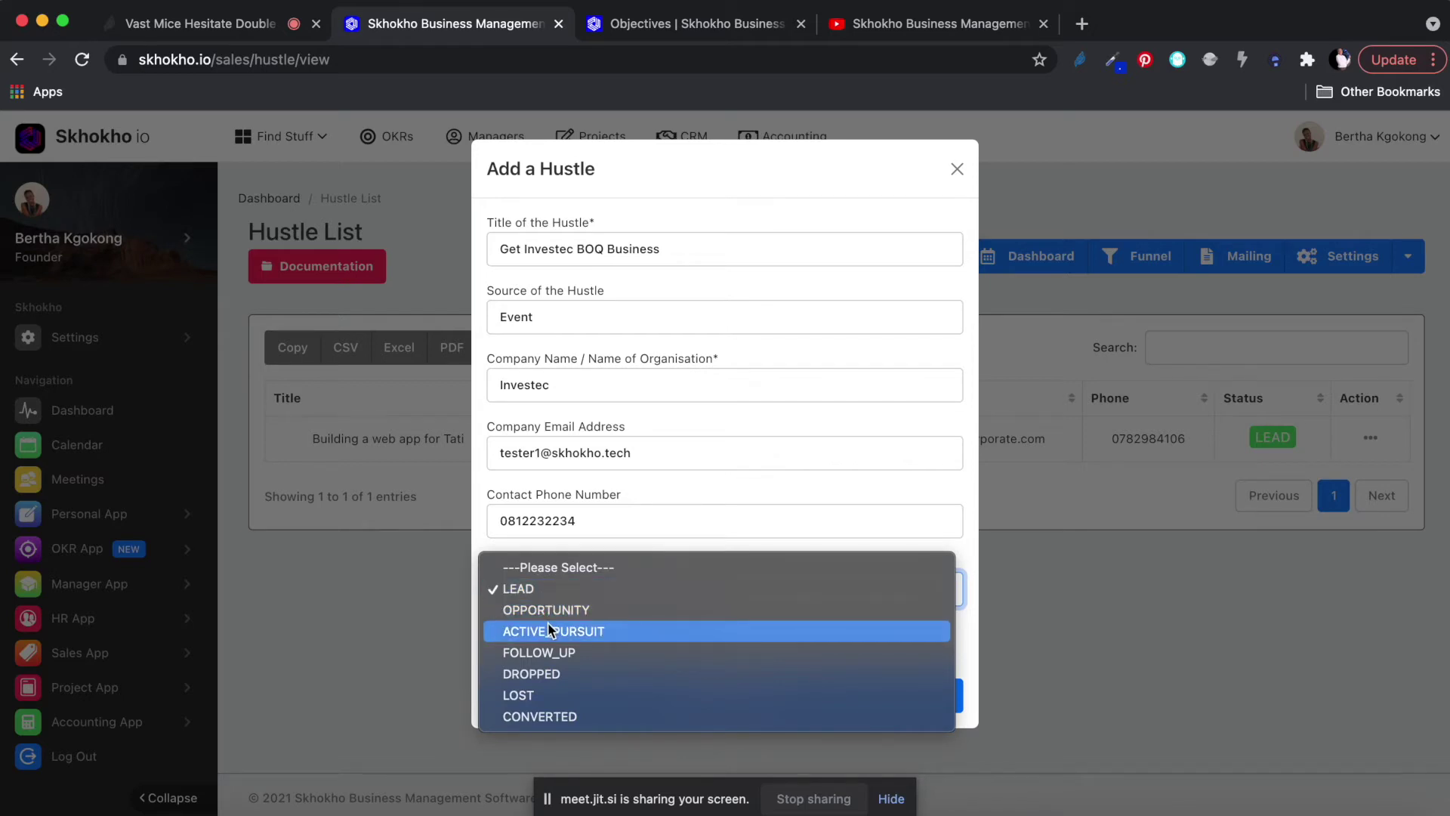
click(520, 588)
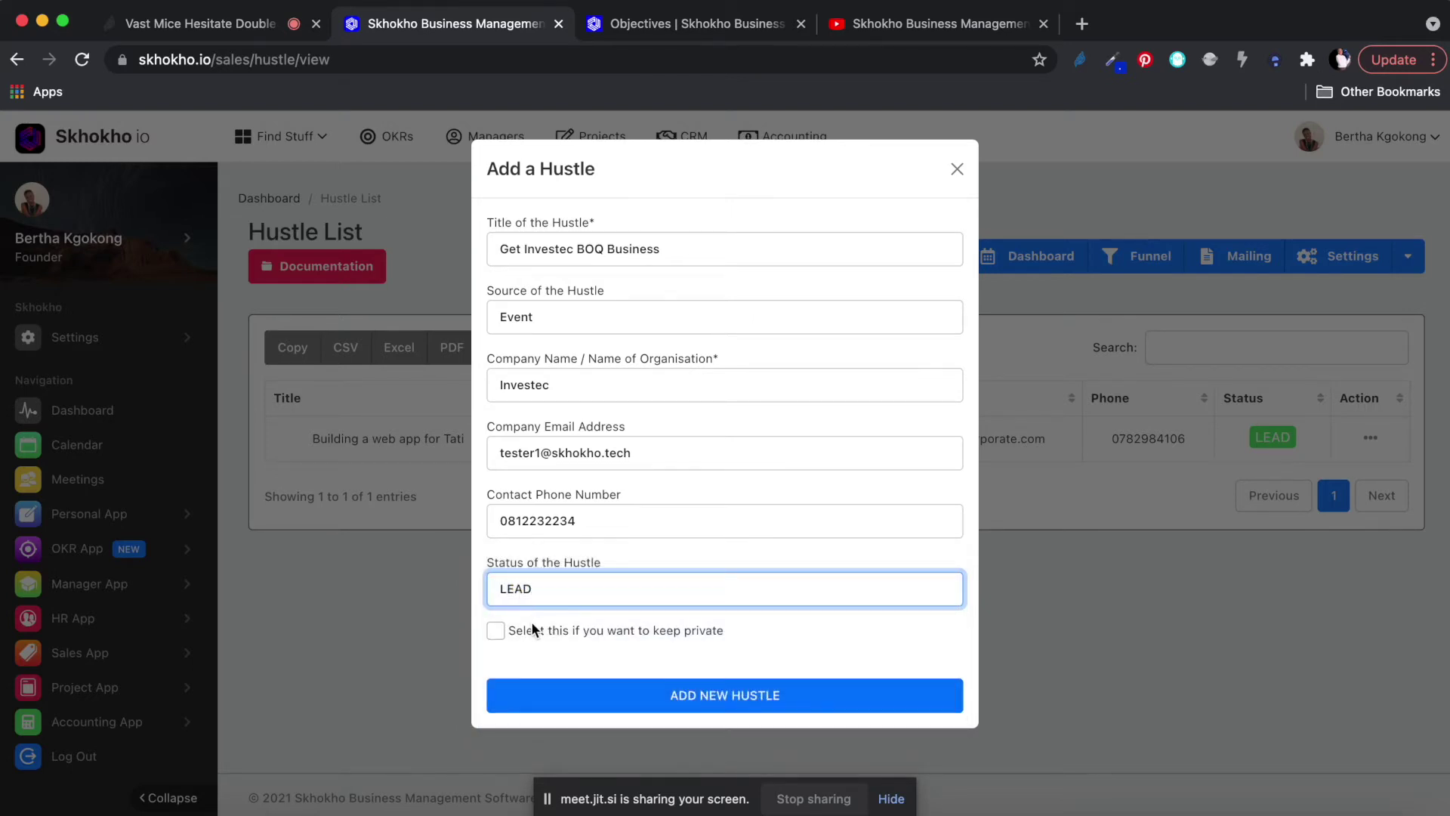
click(710, 696)
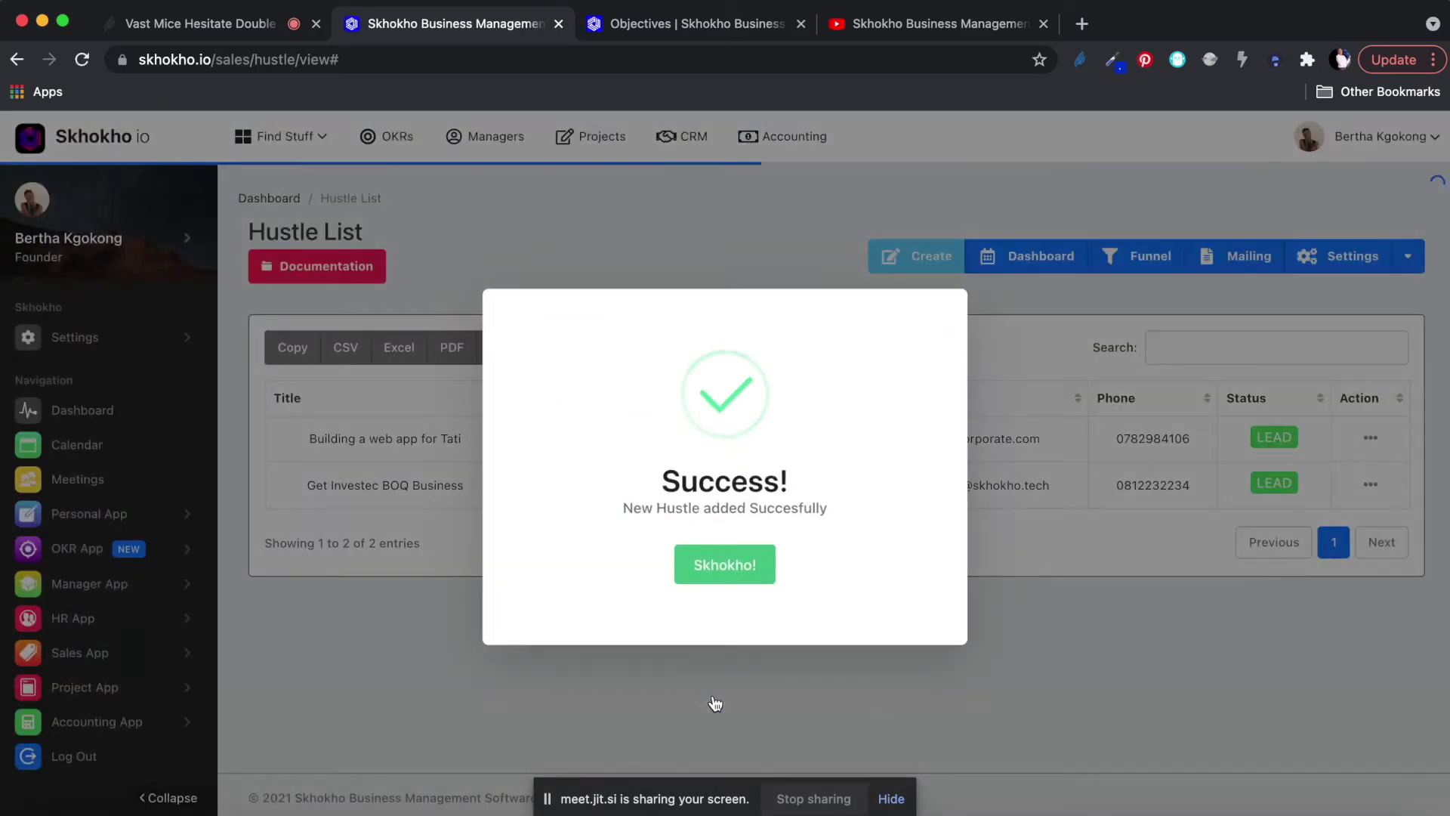
Dismiss the success popup and choose View Hustle from the Get Investec BOQ Business row's Action menu.
click(724, 562)
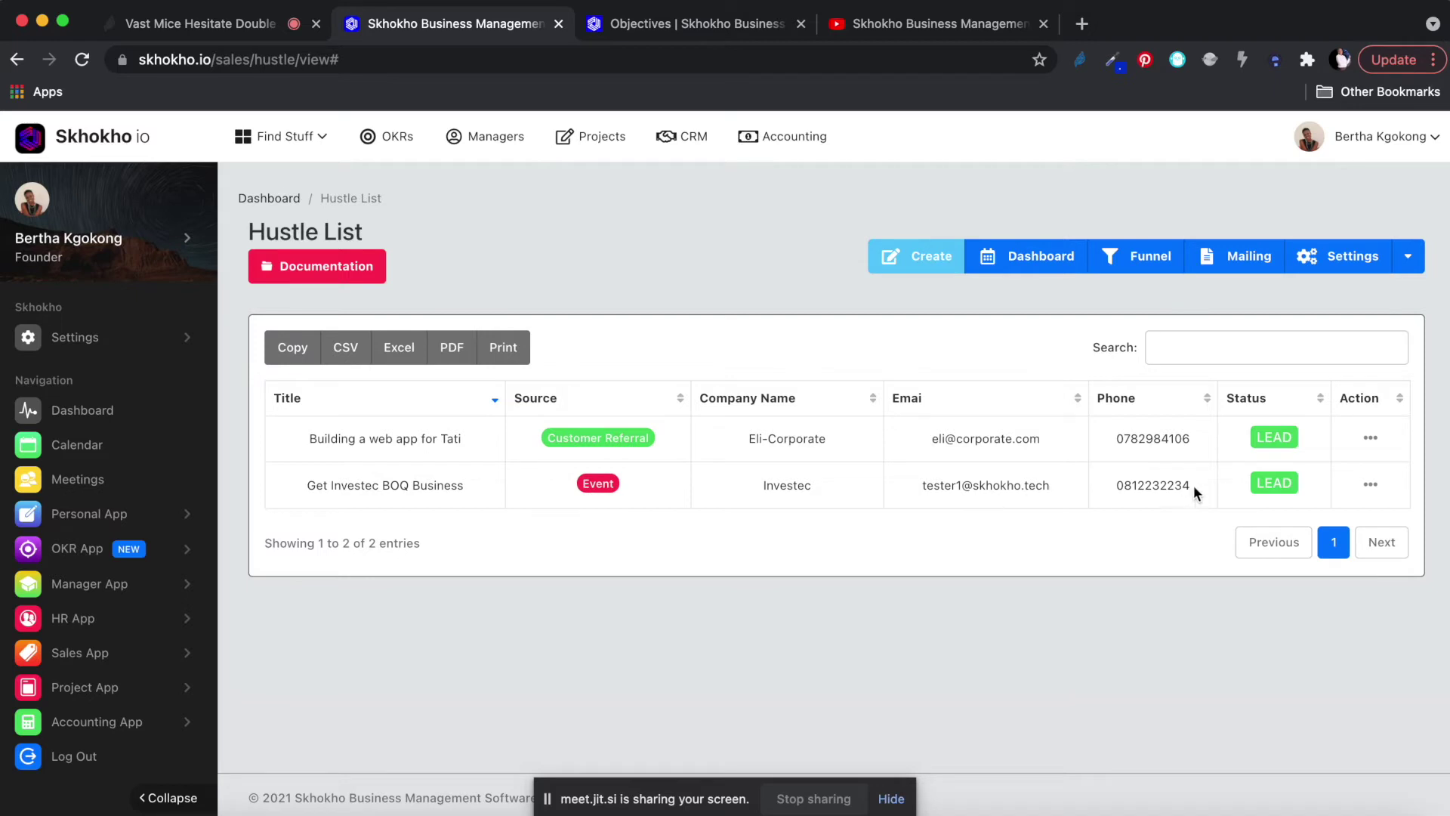
click(1371, 486)
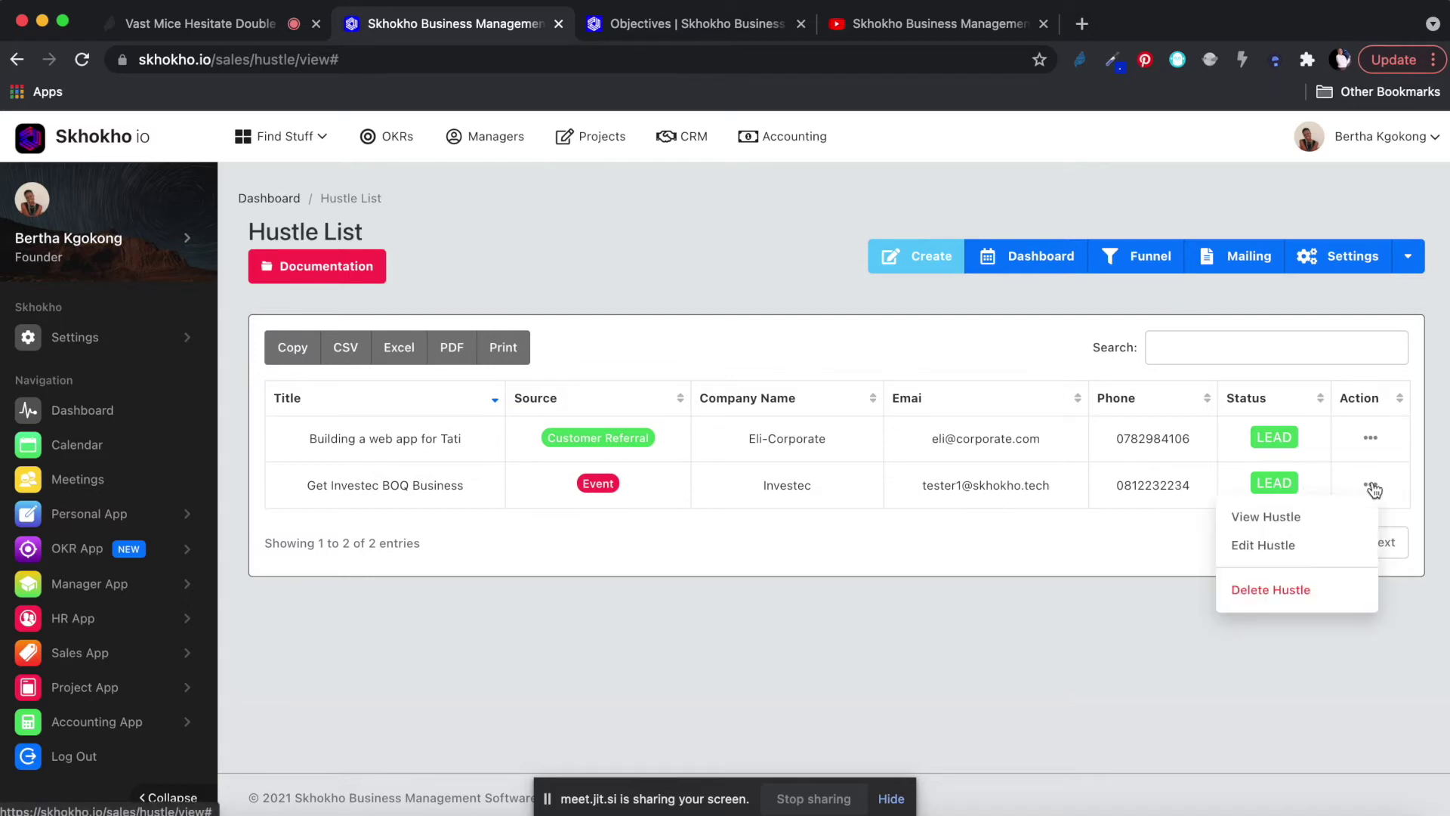
click(1288, 519)
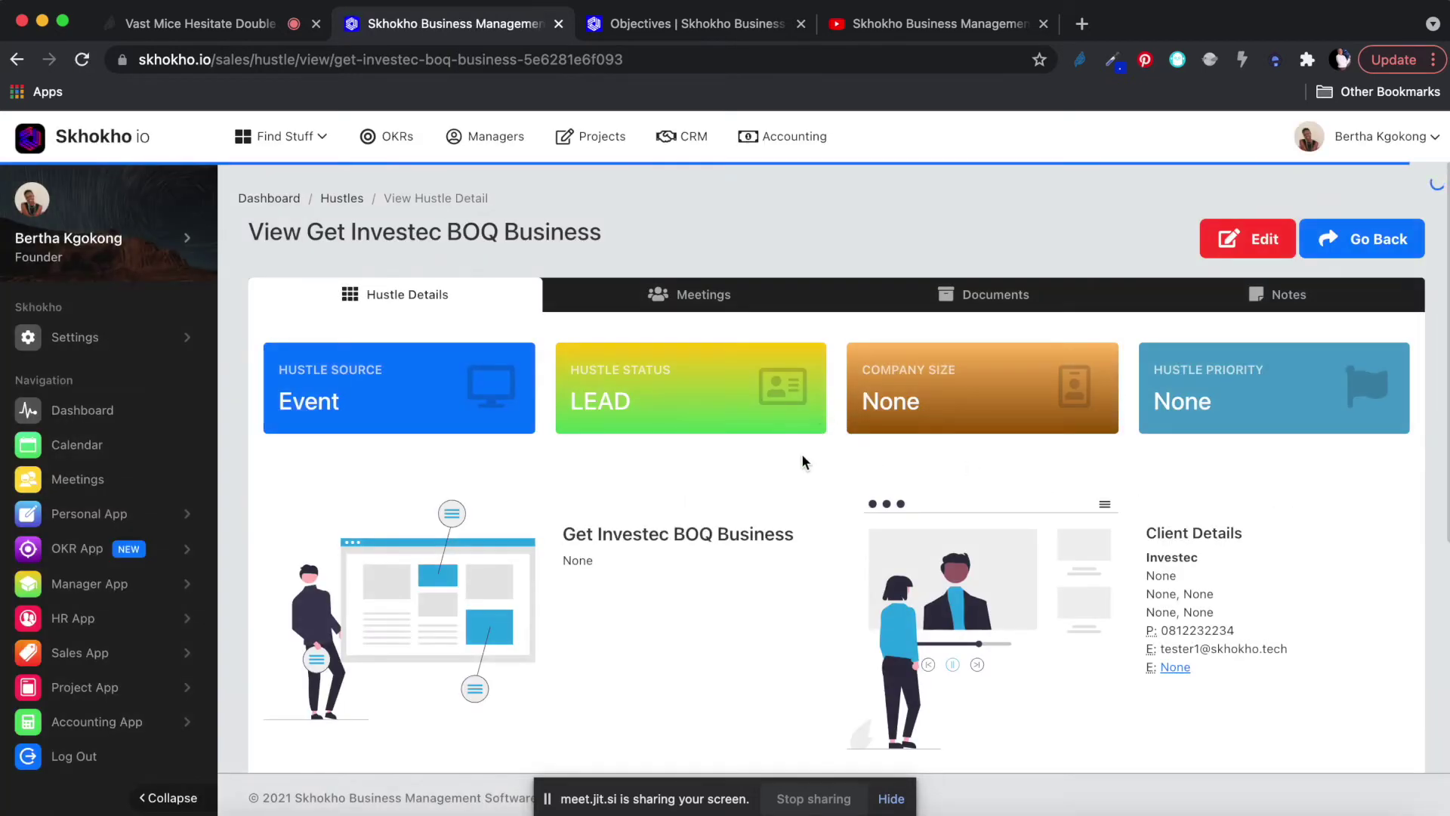
scroll(752, 539, down, 5)
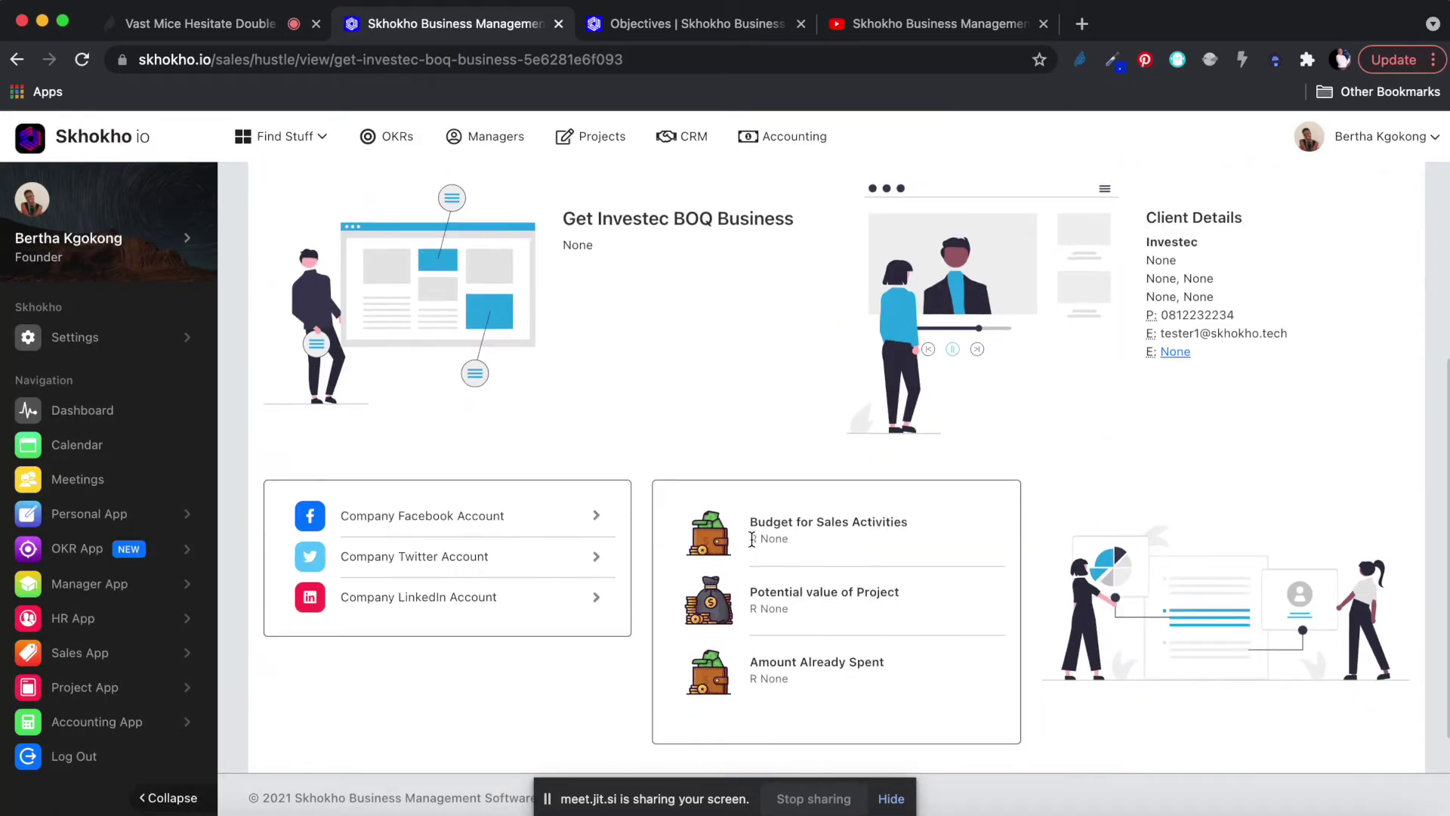
scroll(751, 539, up, 5)
scroll(751, 539, down, 4)
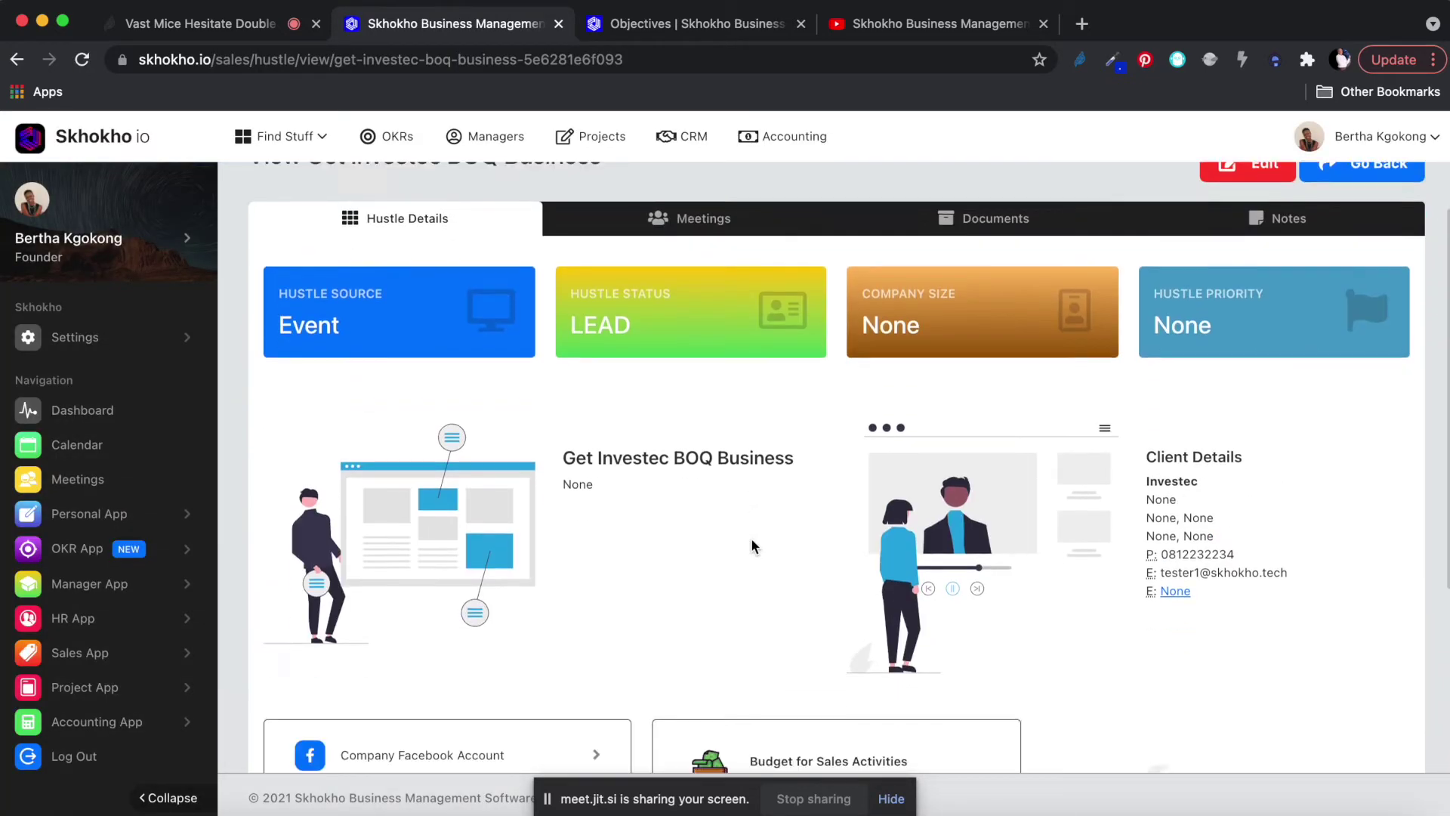
scroll(752, 539, up, 5)
scroll(752, 537, down, 6)
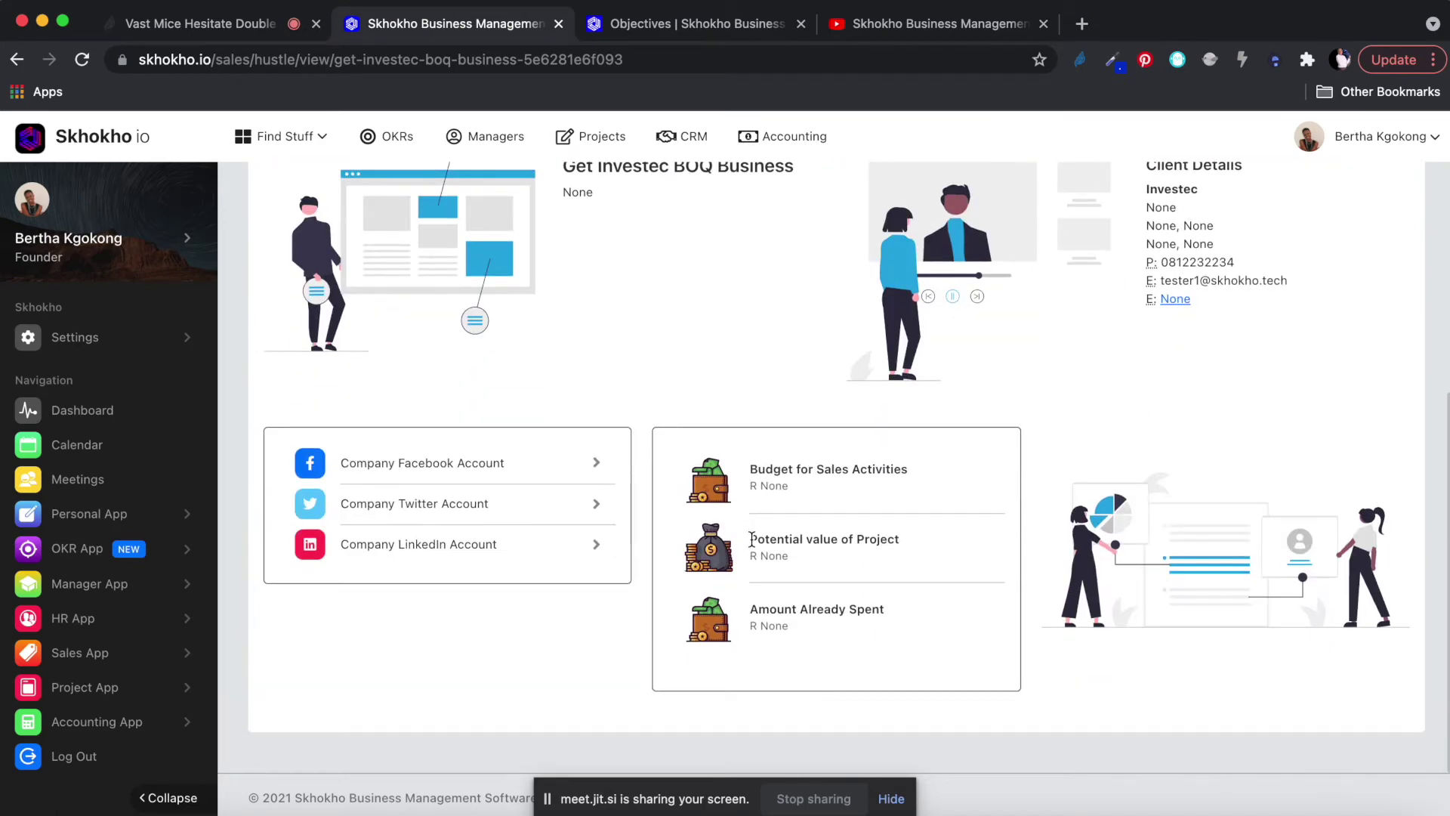
scroll(753, 539, up, 1)
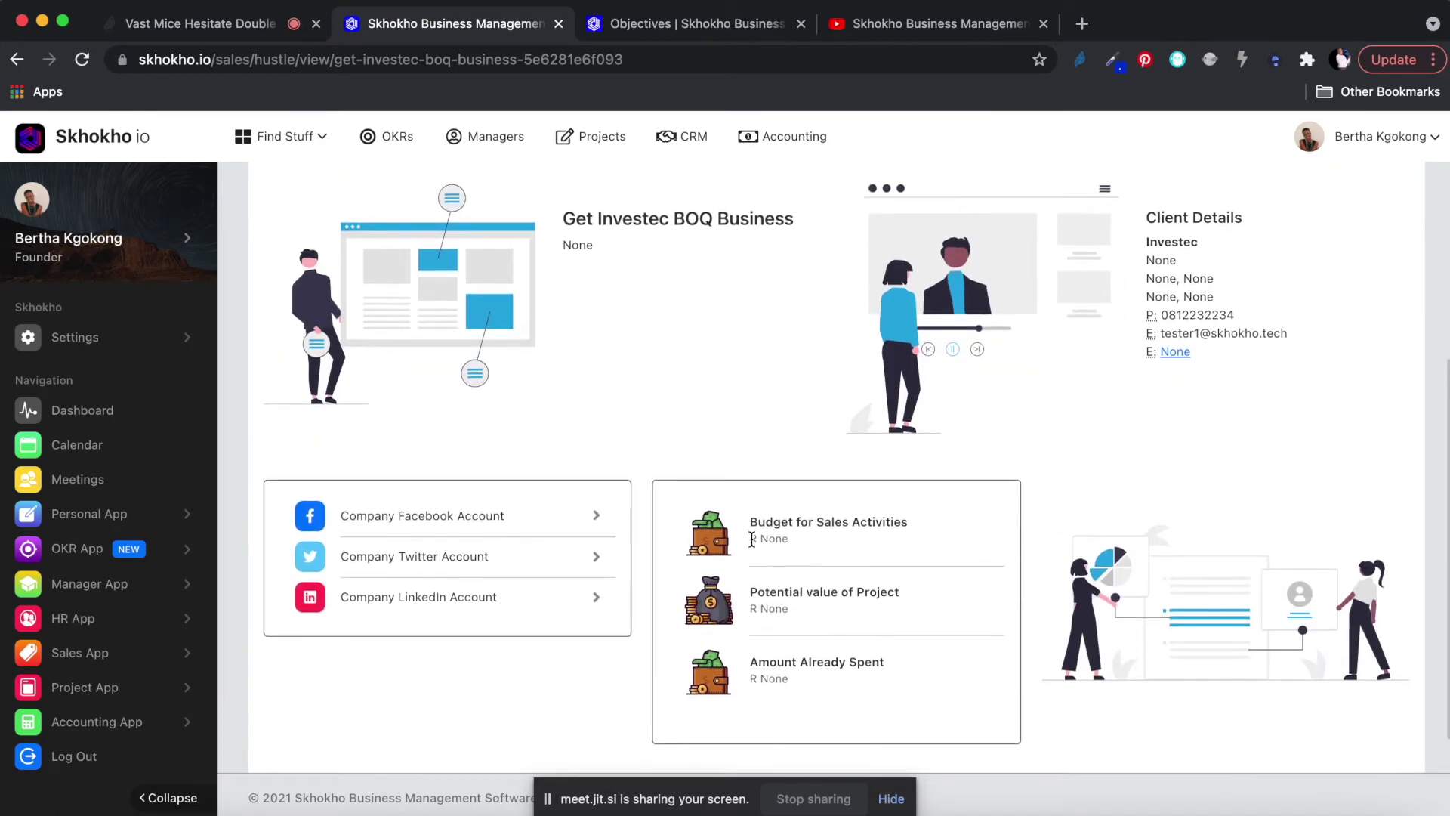
scroll(521, 491, up, 5)
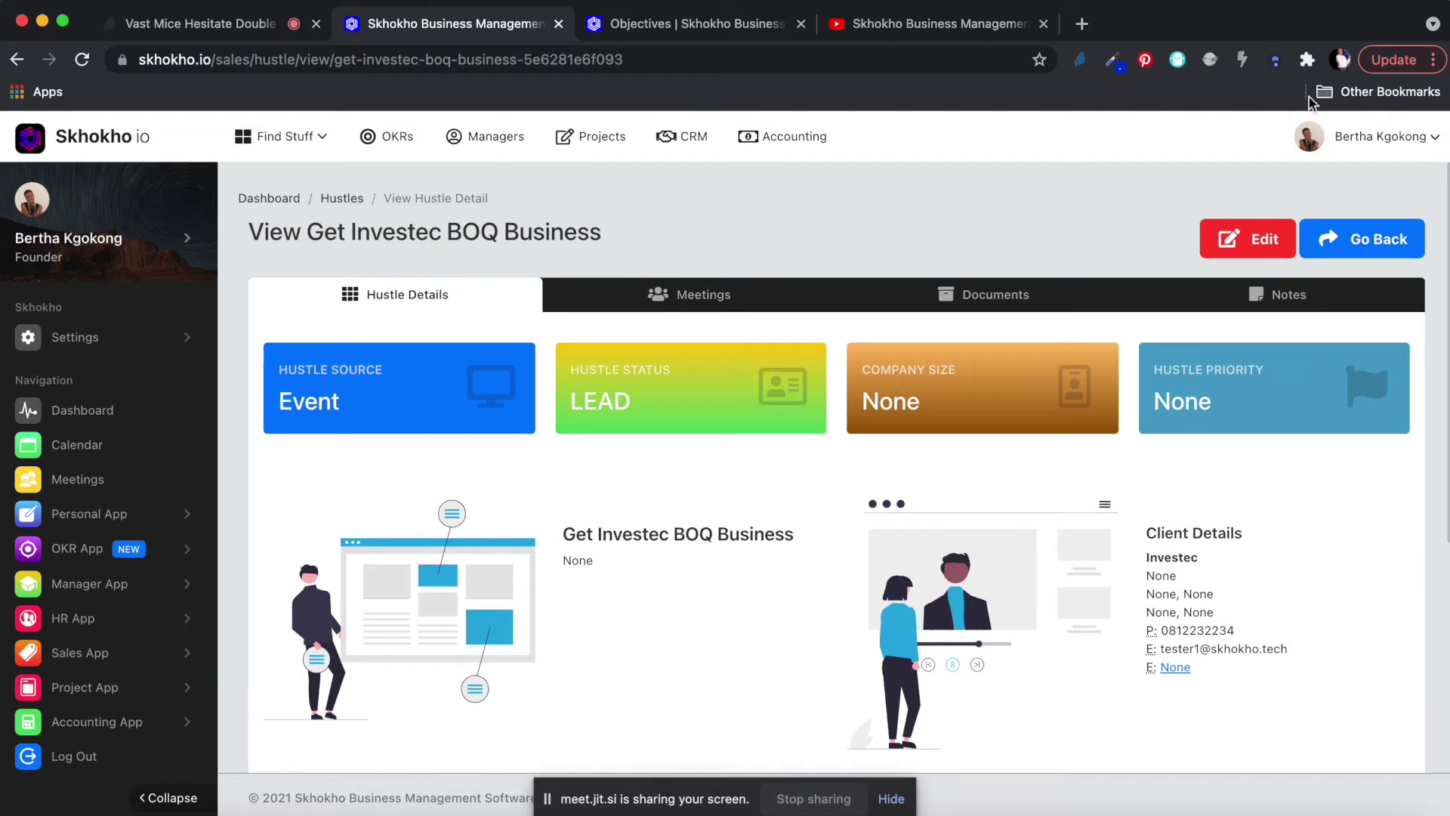
Open the Get Investec BOQ Business hustle's edit form and move down to the company details.
click(1263, 240)
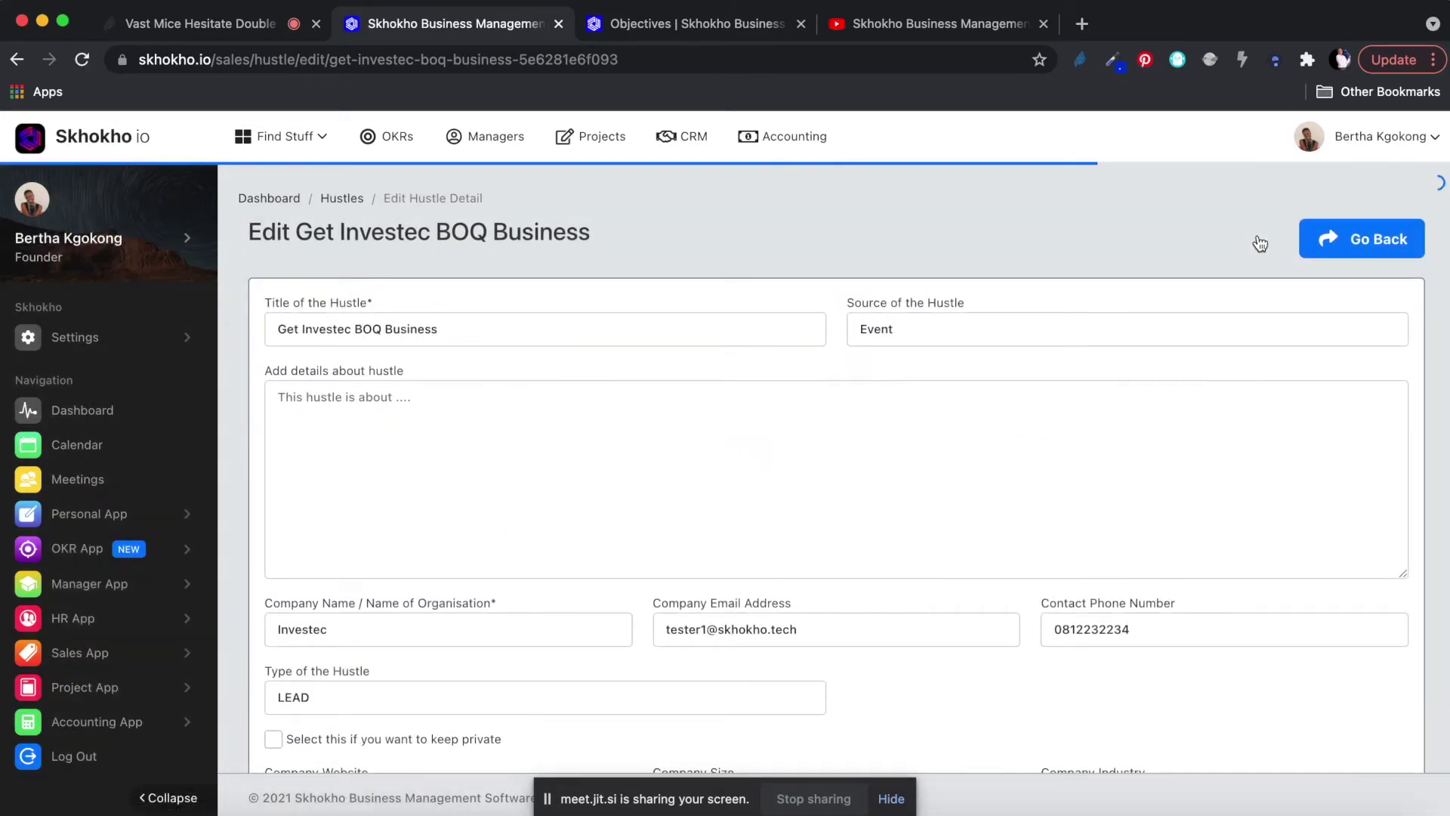
scroll(793, 470, down, 1)
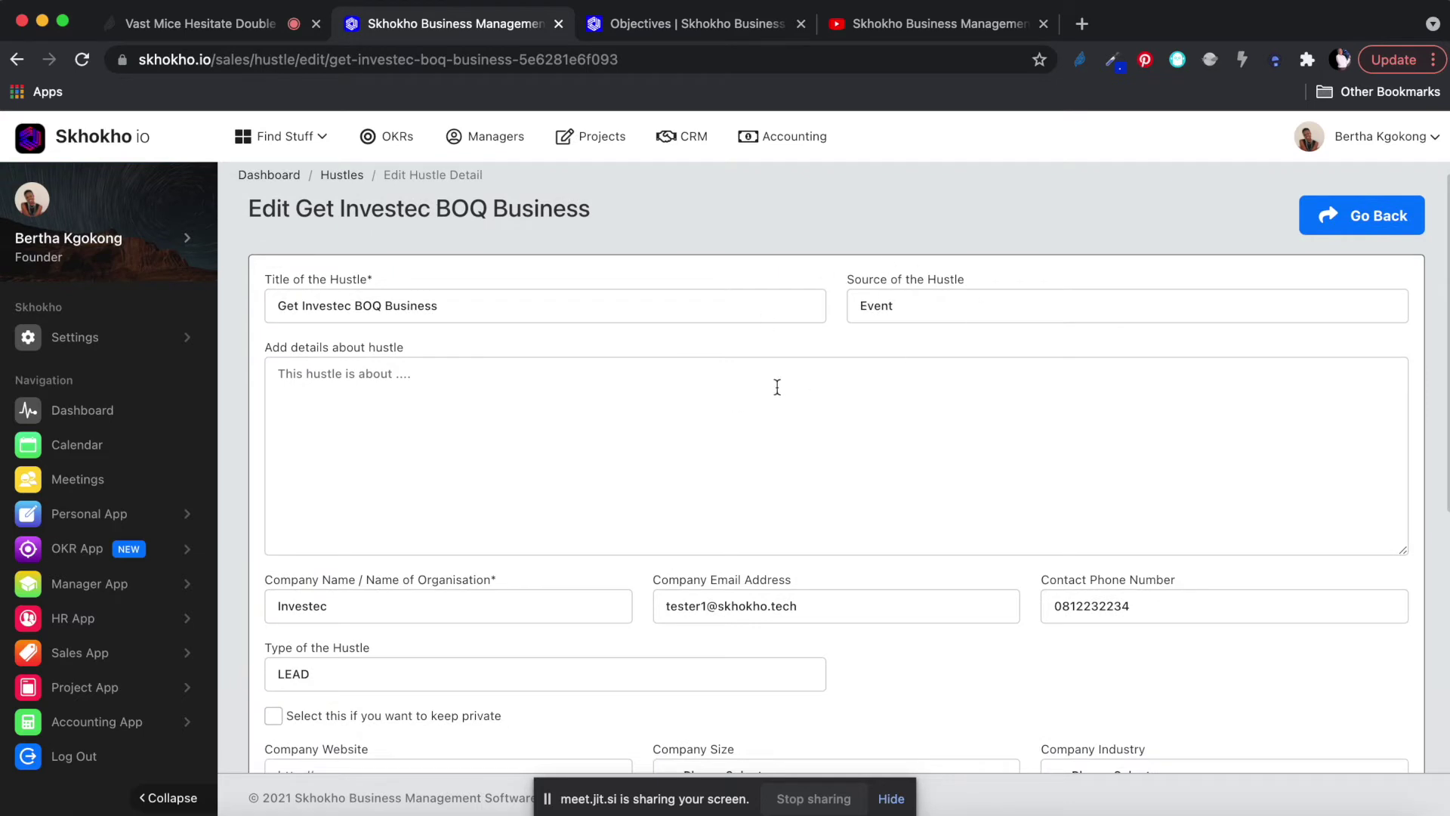
click(337, 408)
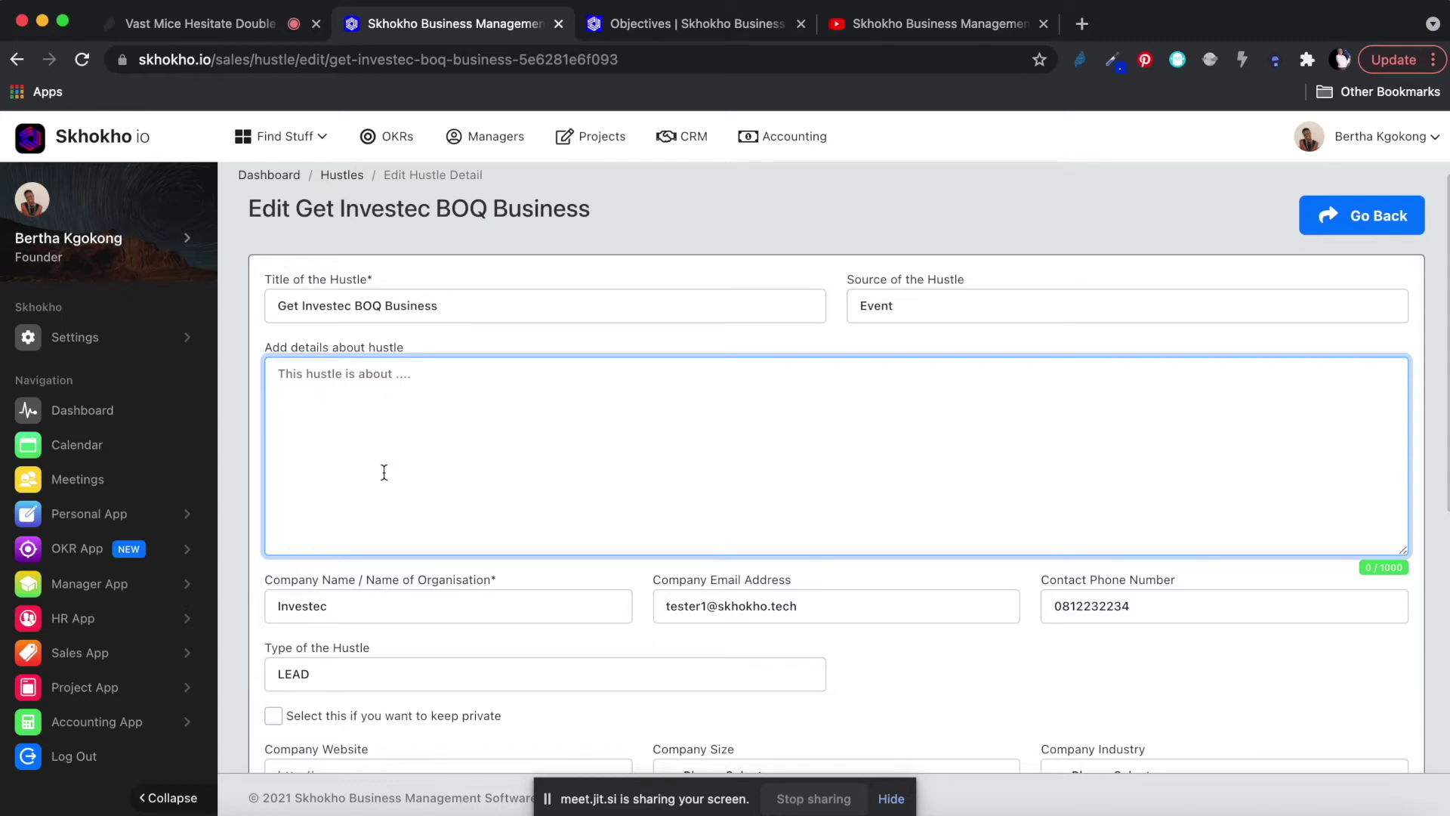
scroll(393, 538, down, 4)
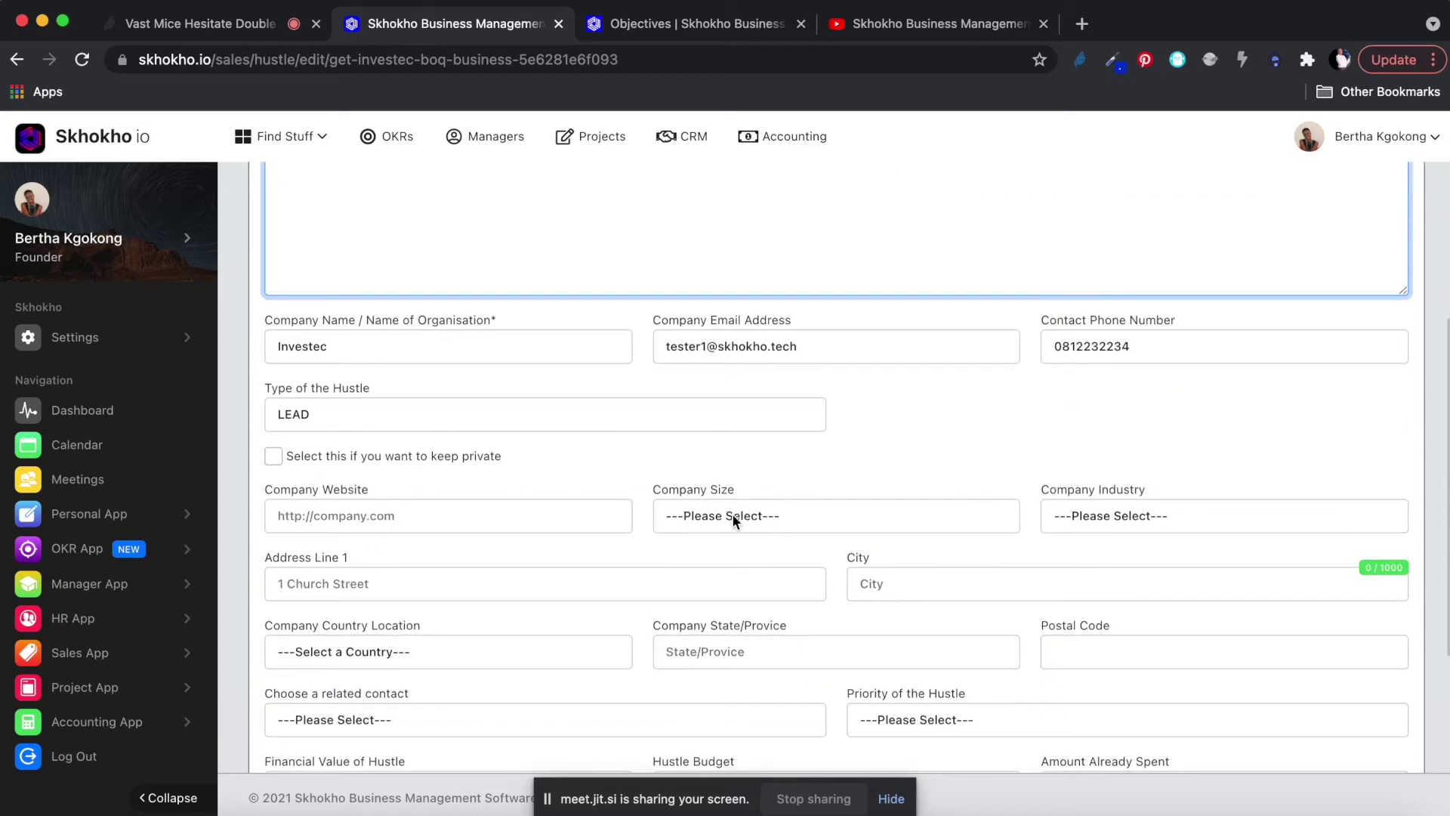
click(420, 518)
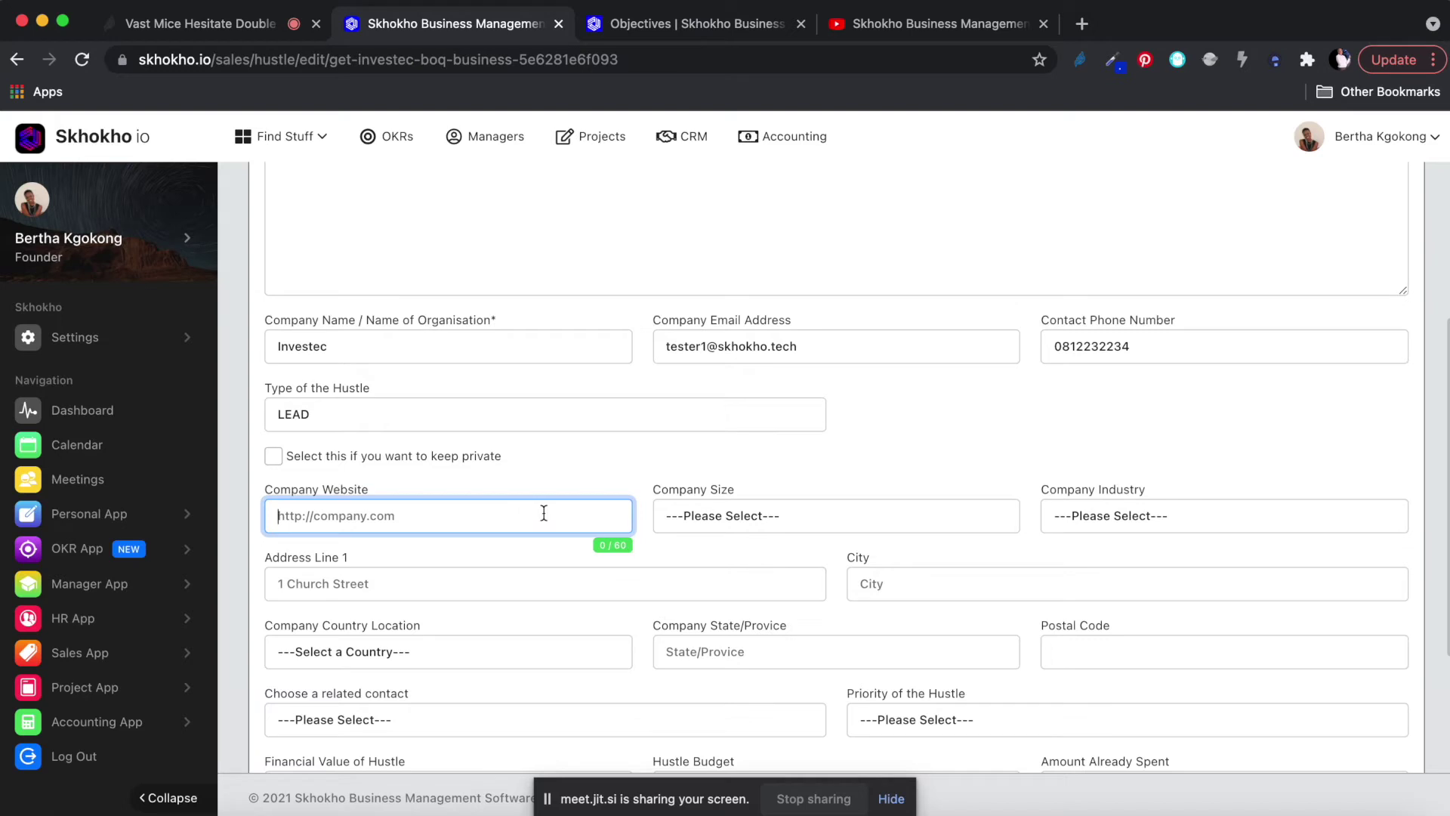
Set Company Size to Small Business and Company Industry to Electronics/Instrumentation.
click(737, 516)
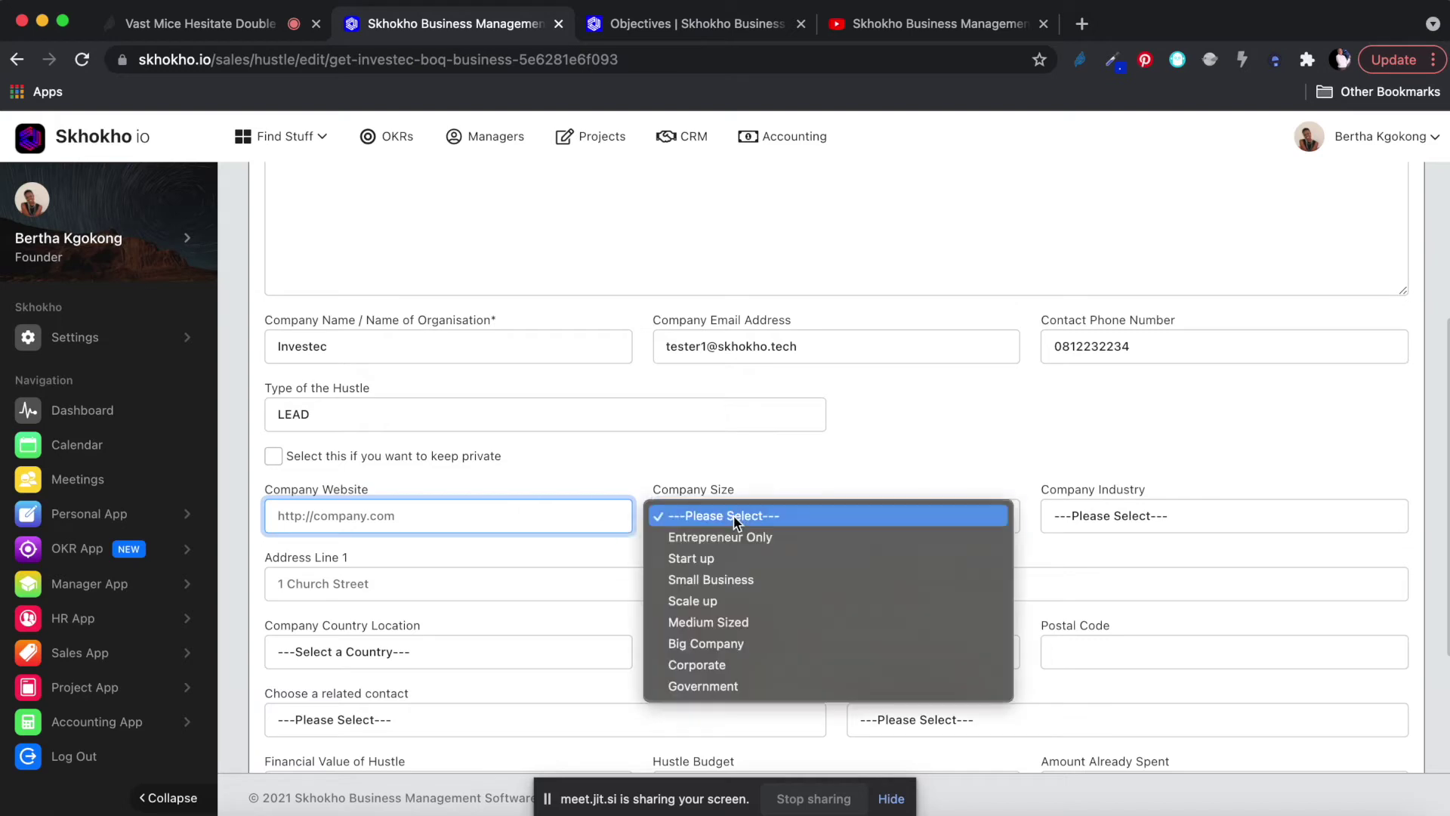
click(709, 581)
click(1133, 517)
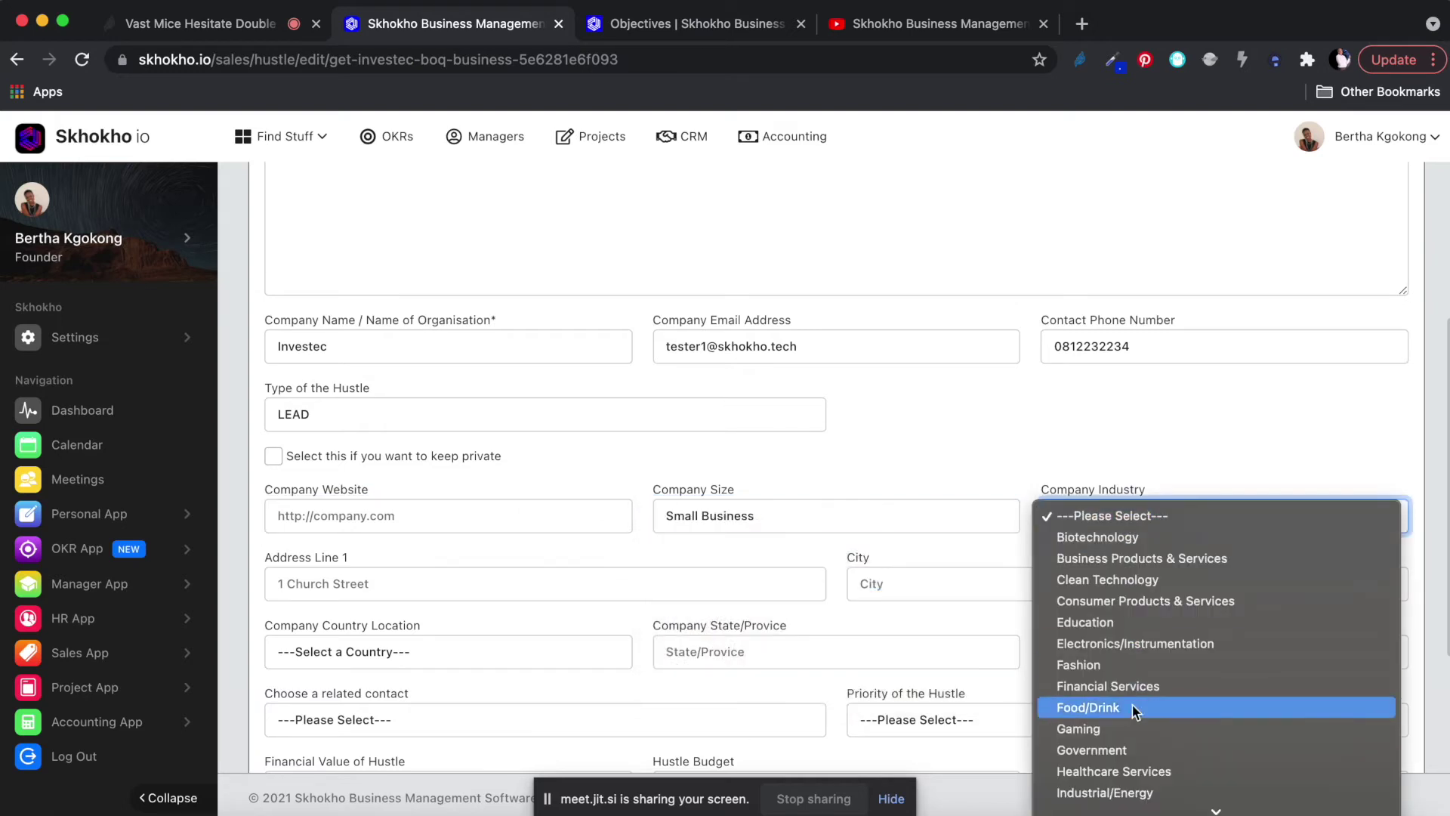
click(1122, 643)
scroll(893, 576, down, 5)
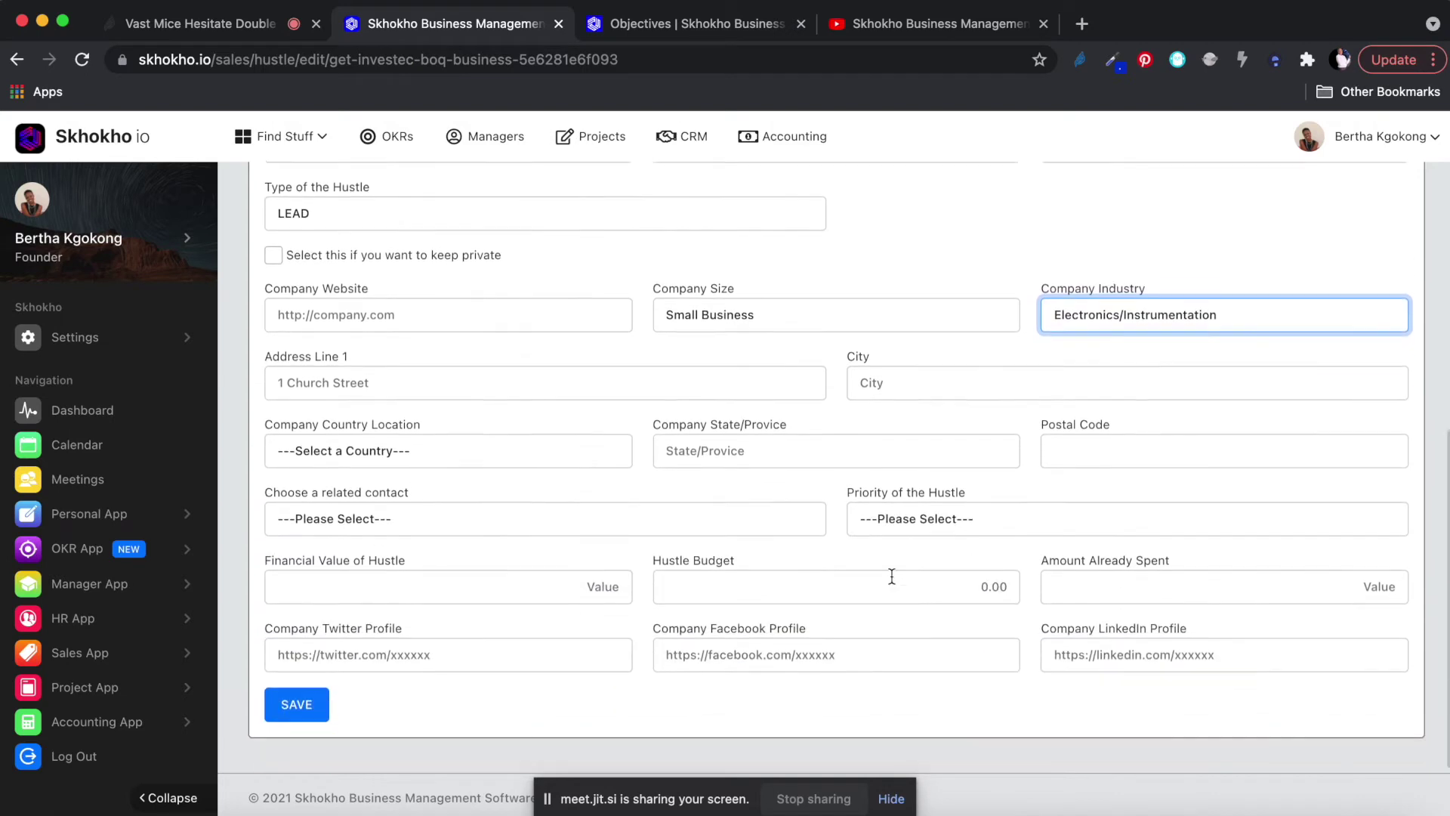
Set company country to Angola, link a related contact, and set priority to MEDIUM_PRIORITY.
click(457, 377)
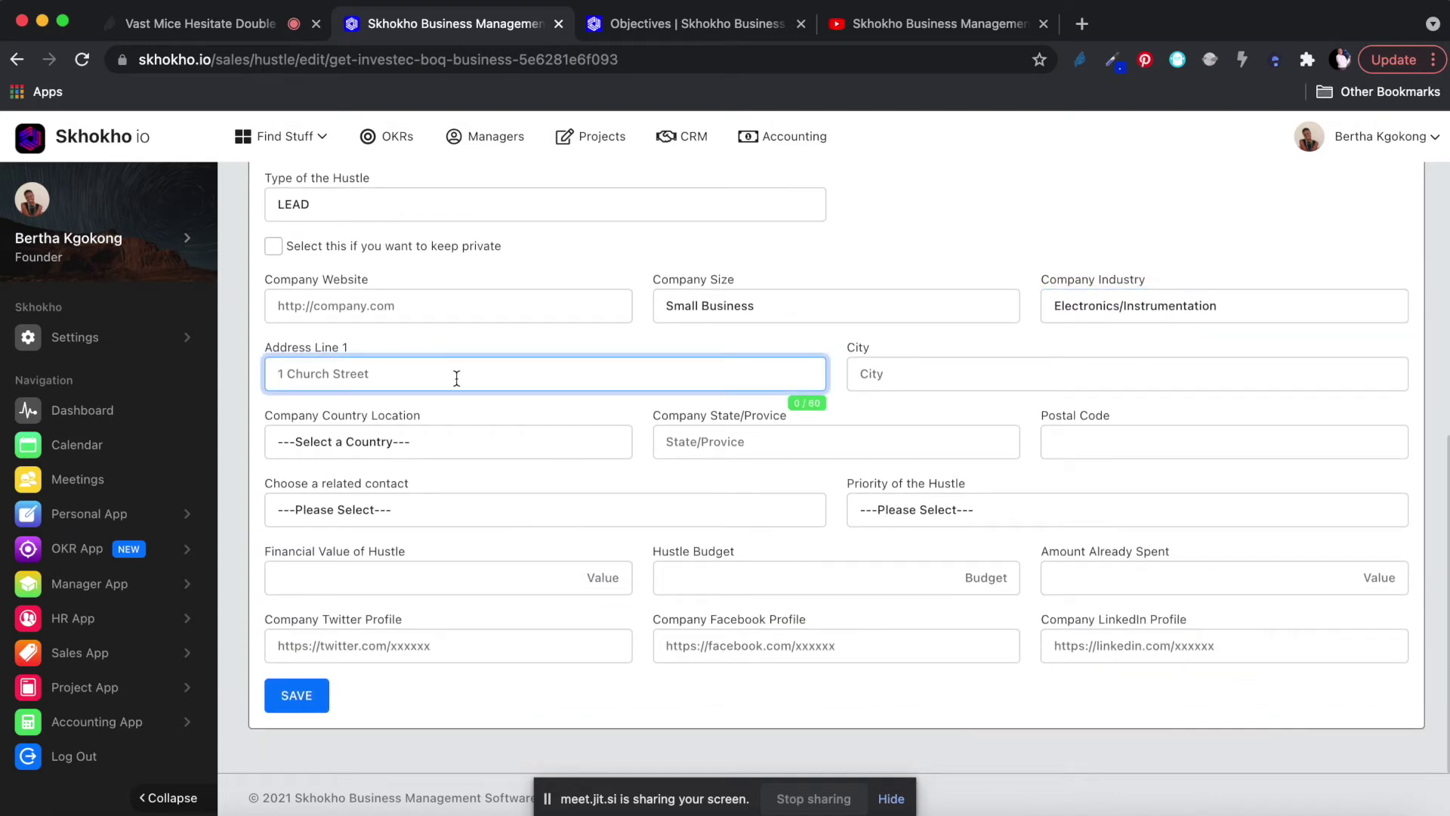
click(428, 446)
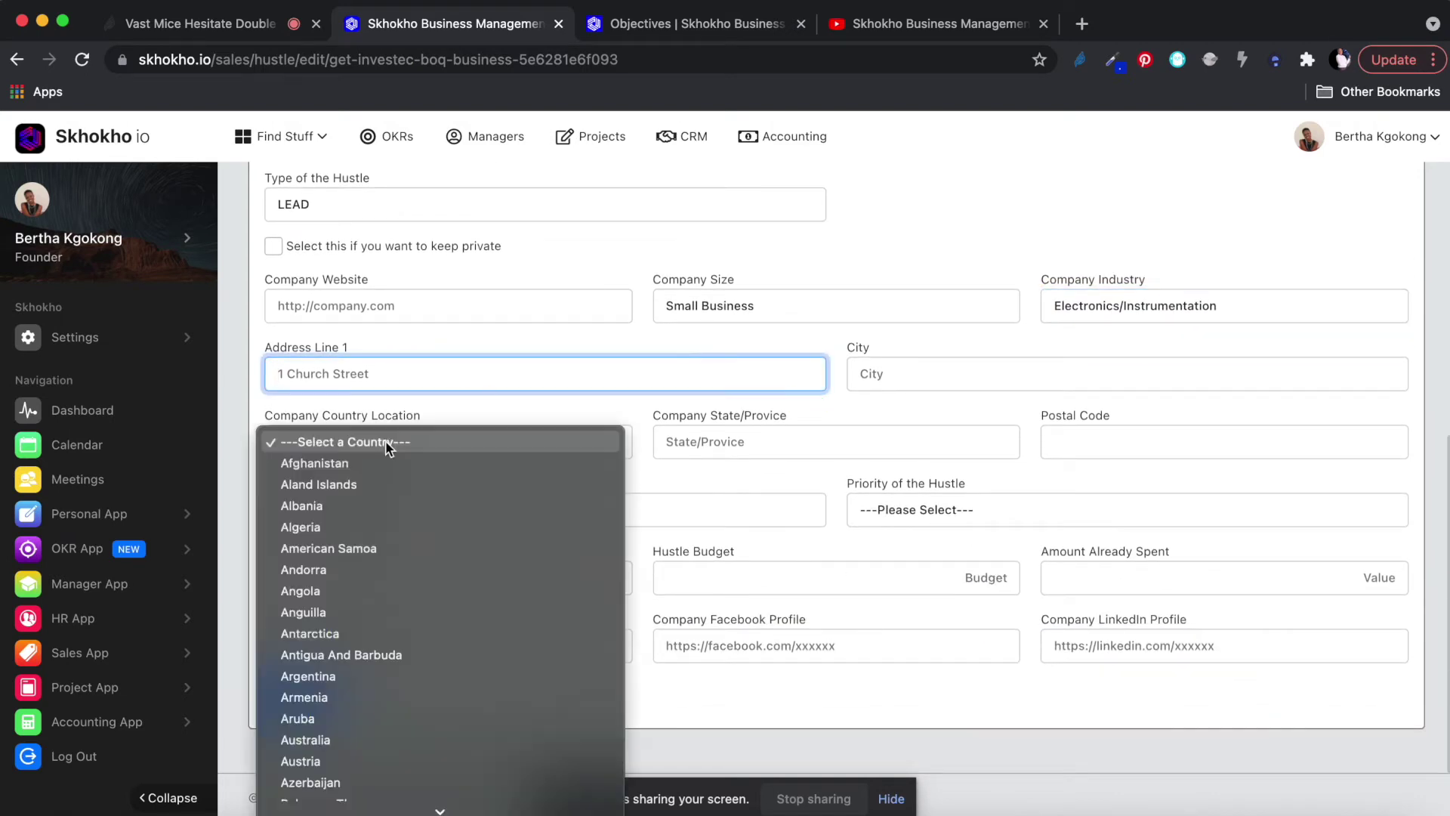
click(335, 592)
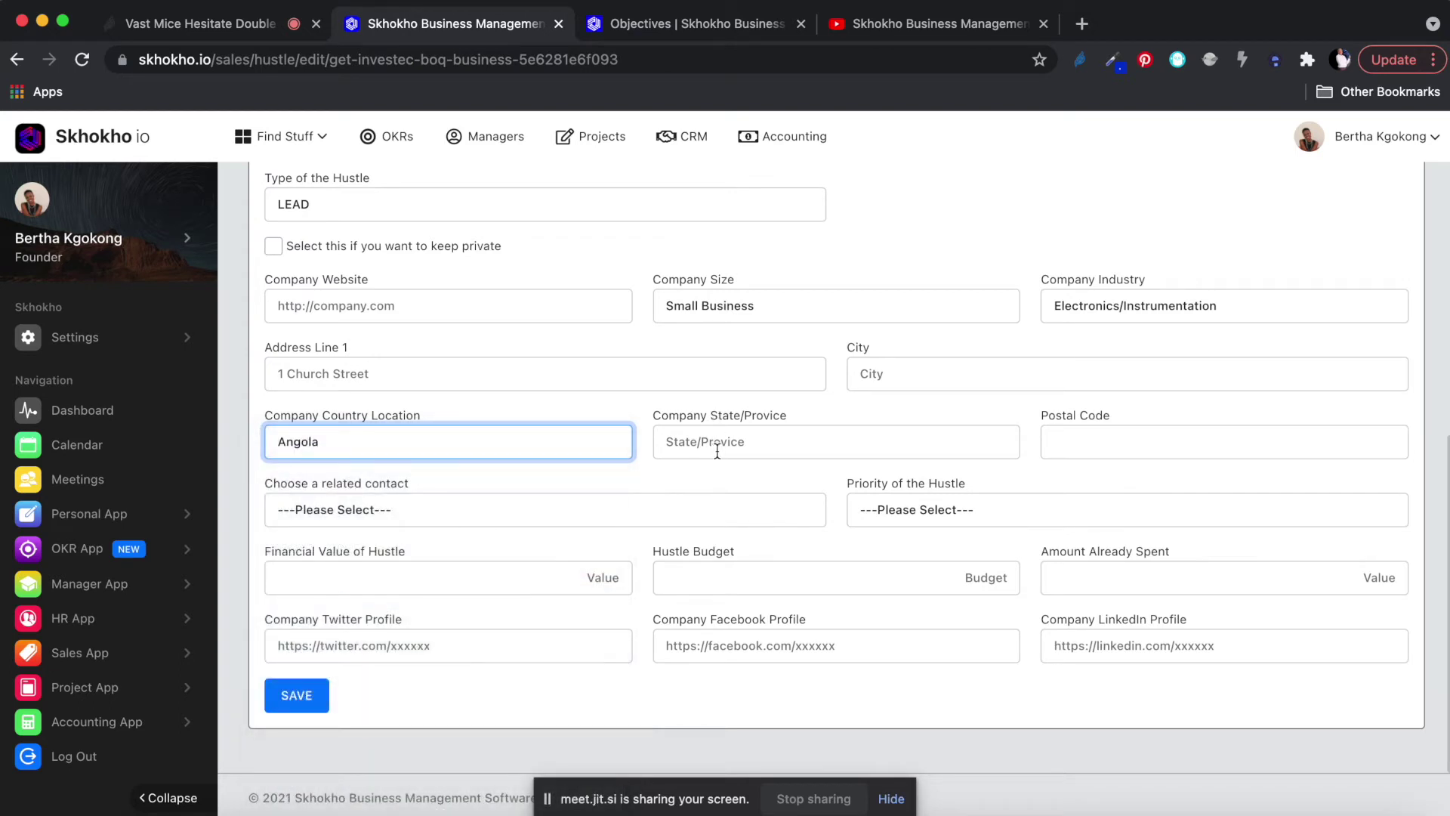
click(405, 513)
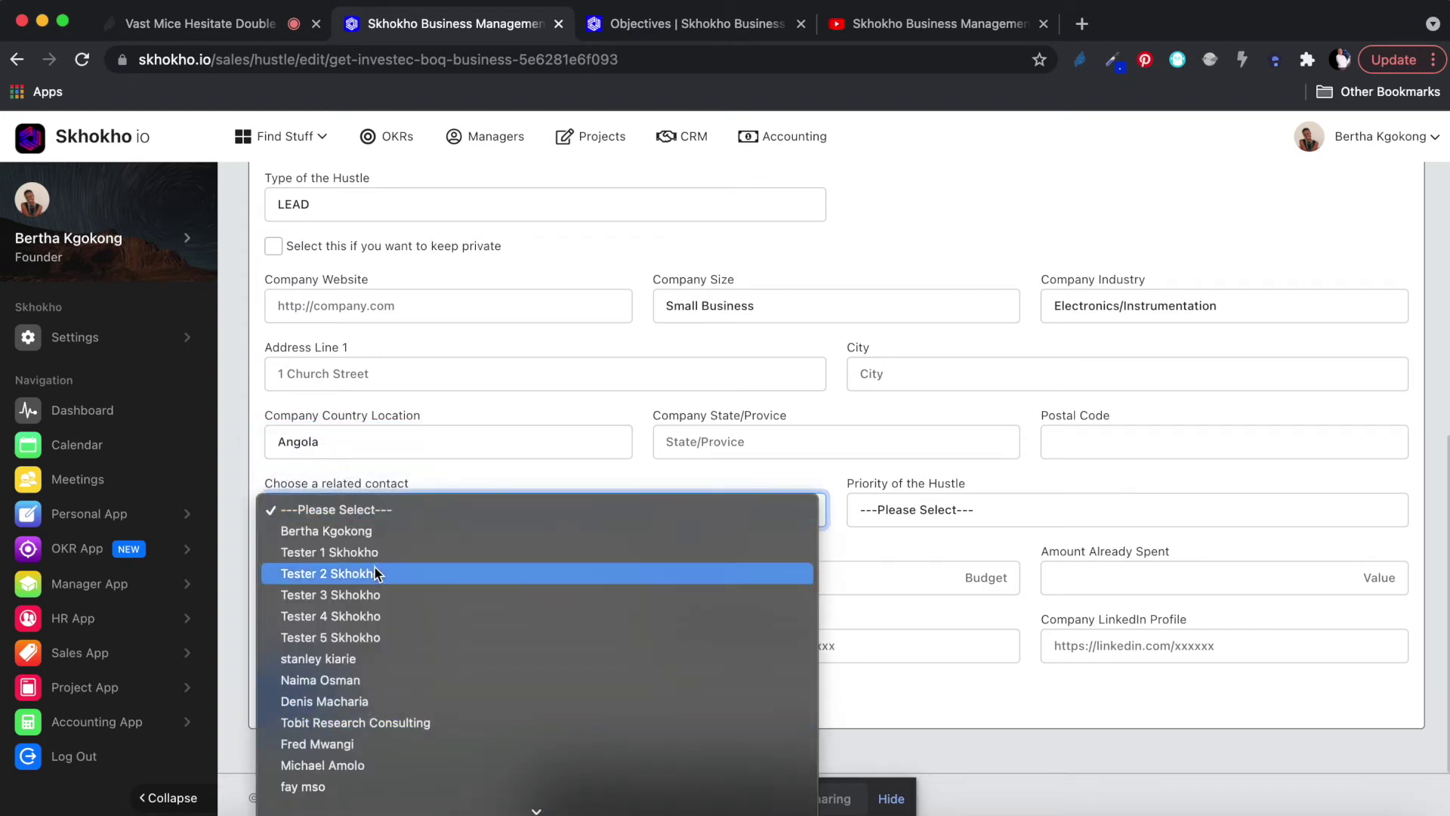
scroll(360, 750, down, 1)
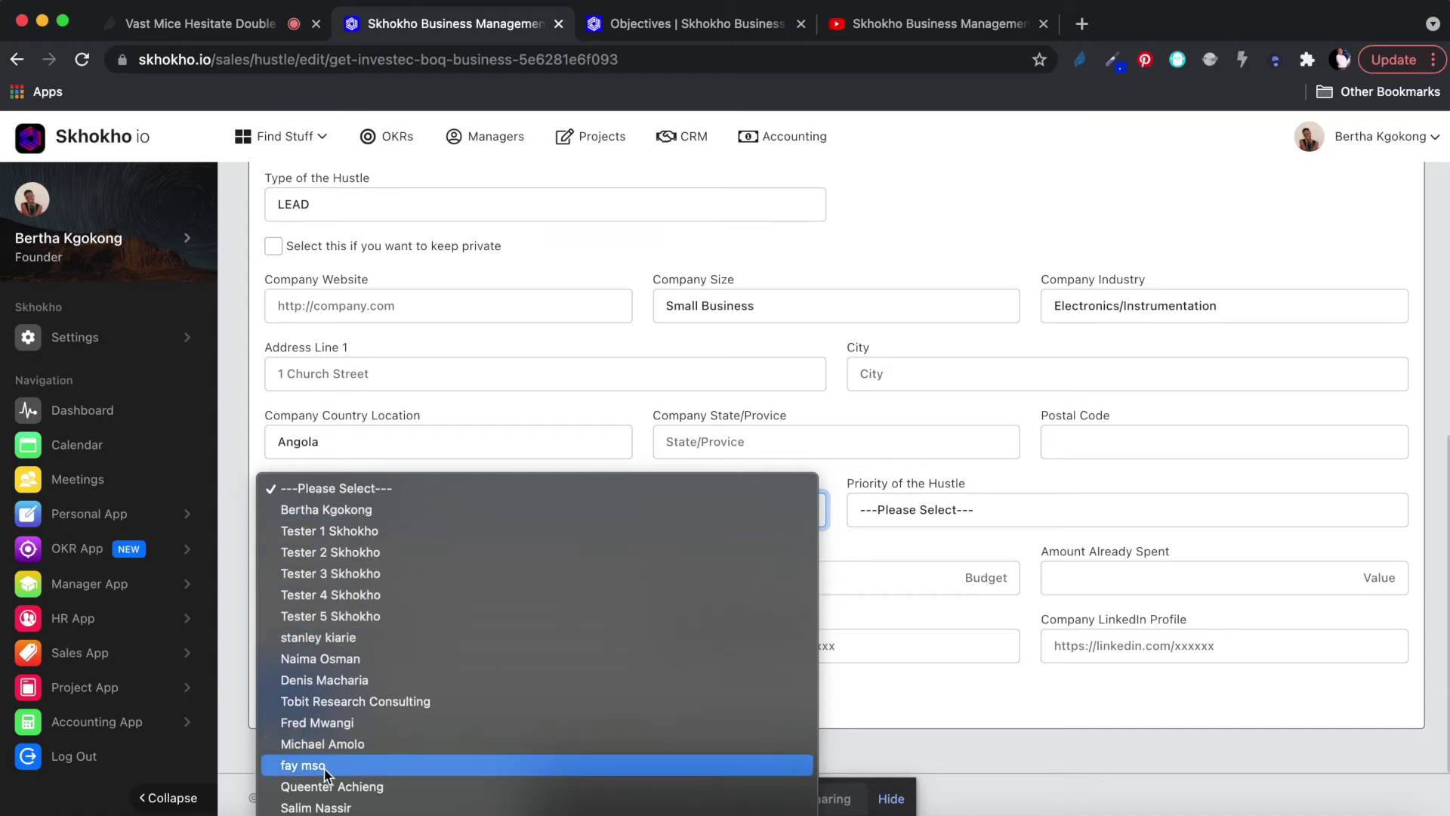
click(317, 808)
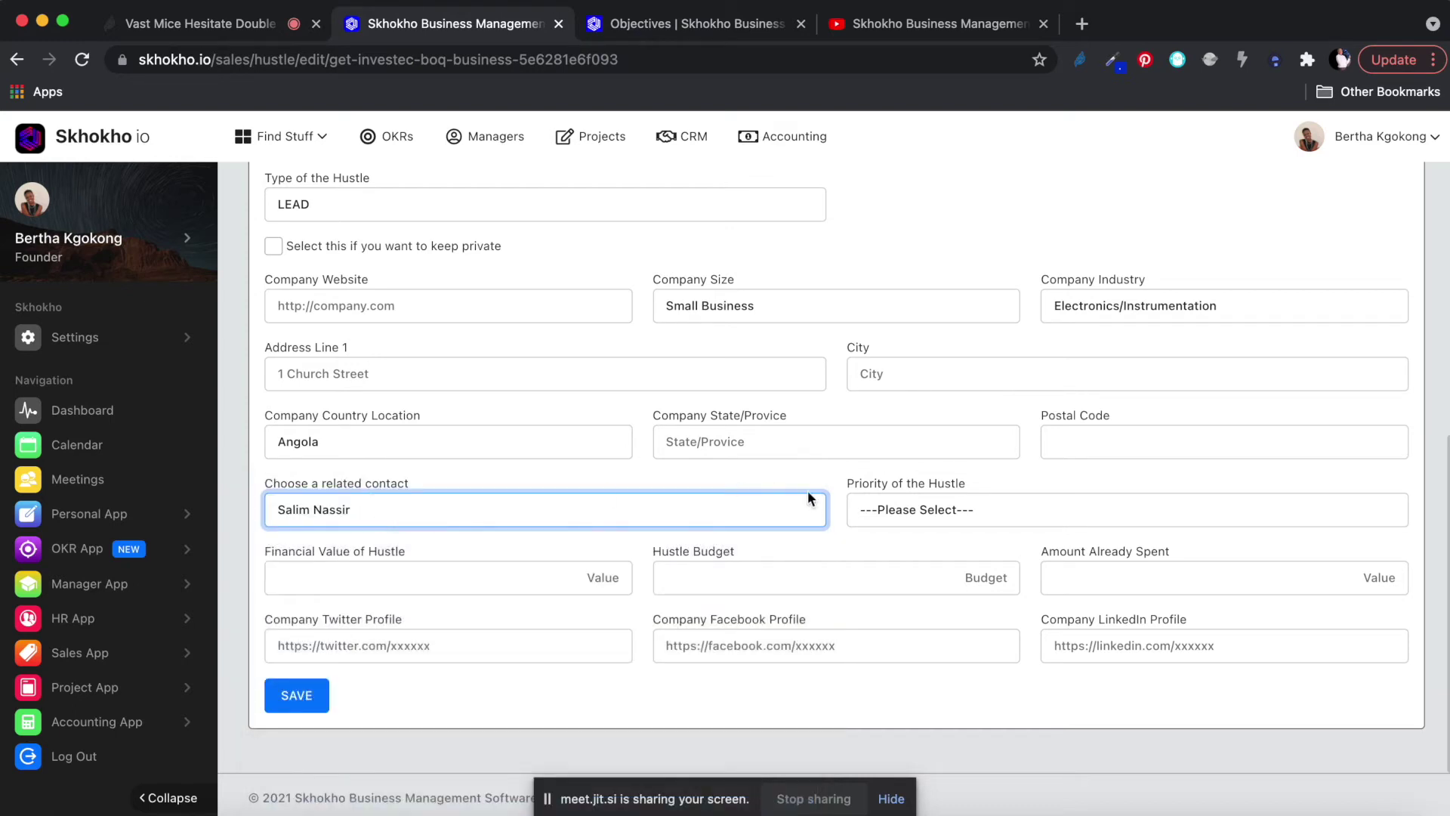
click(960, 509)
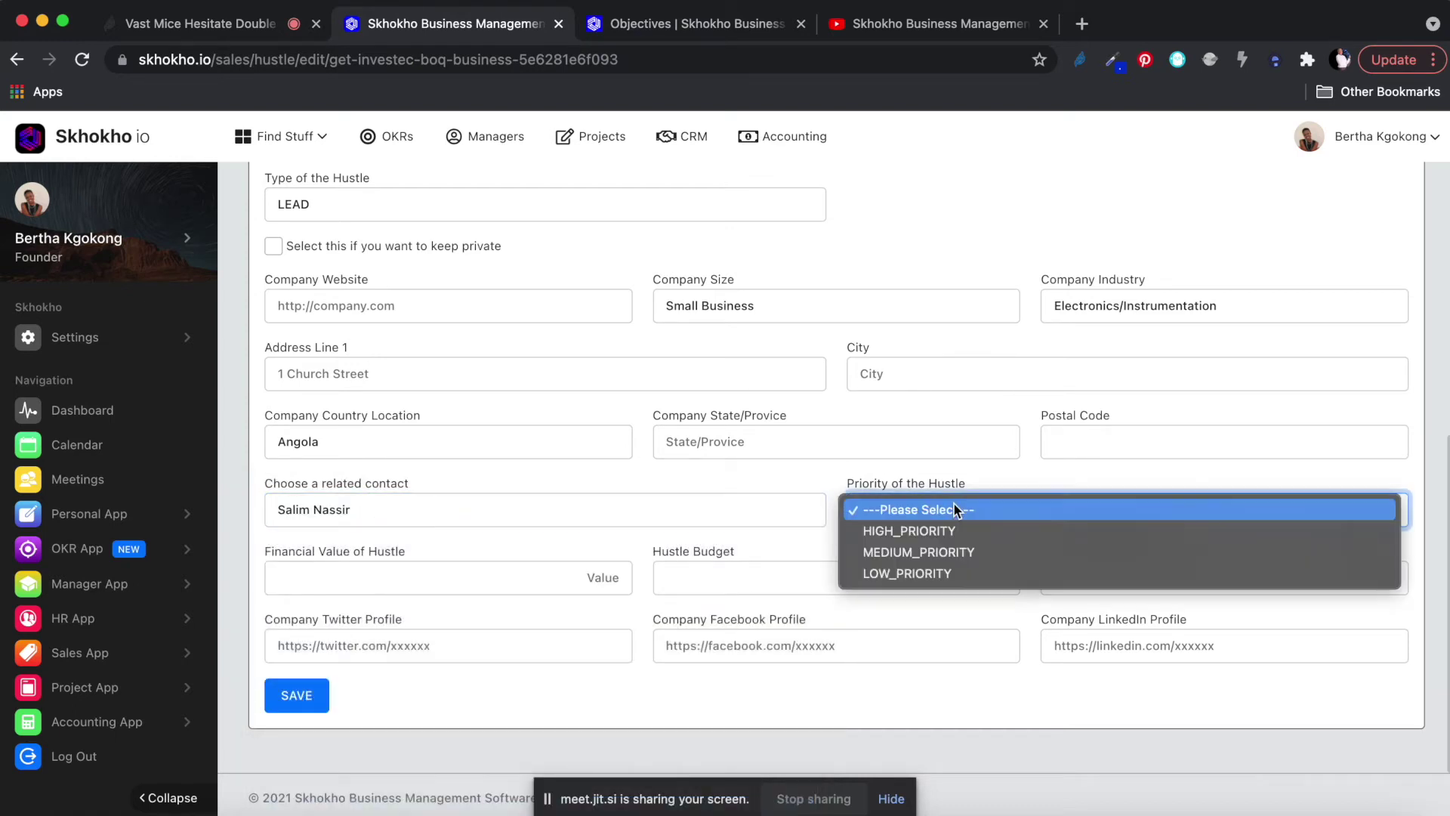
click(911, 553)
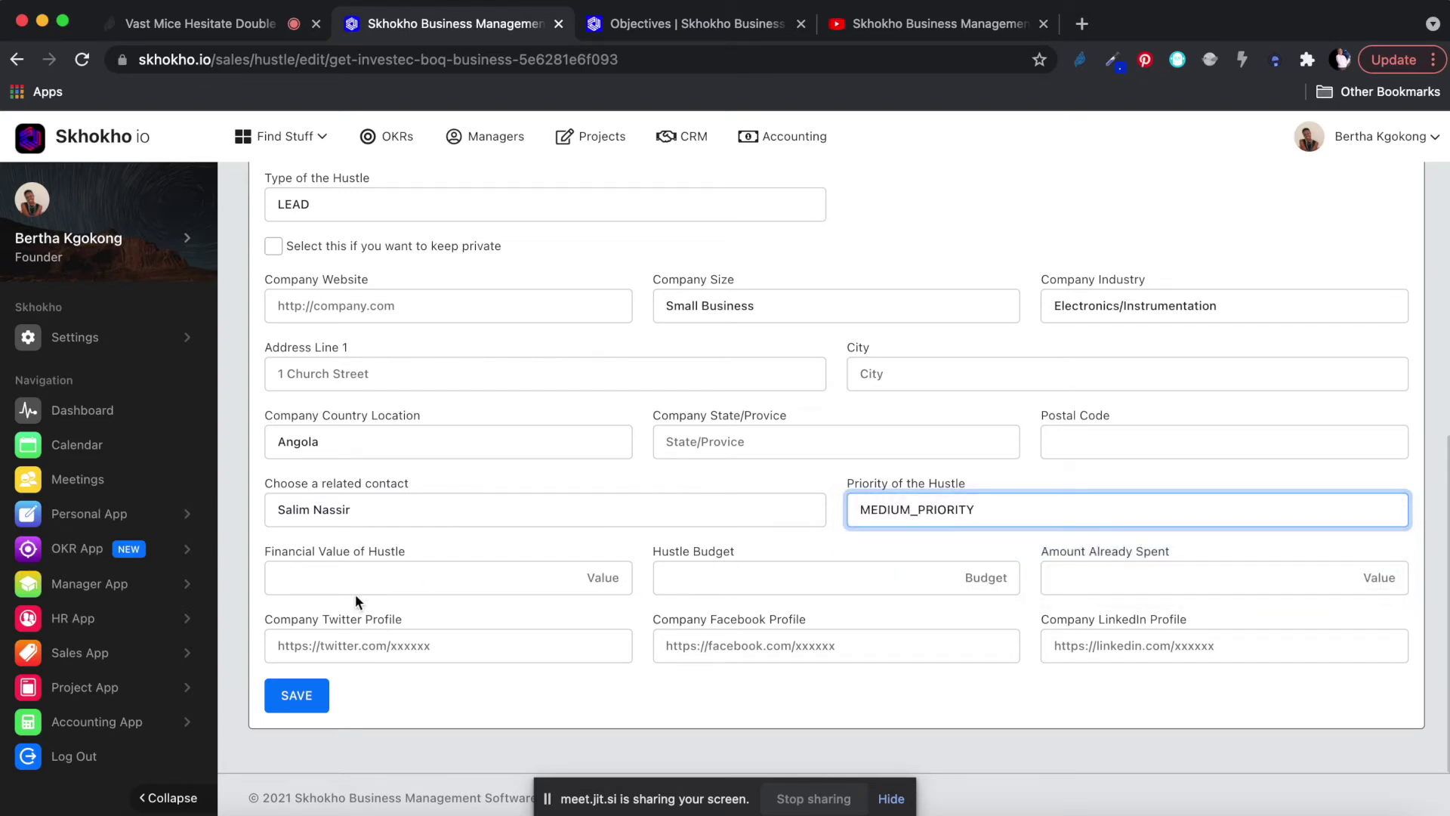
Enter hustle budget 1000 and financial value 1,000,000, then save the hustle.
click(771, 576)
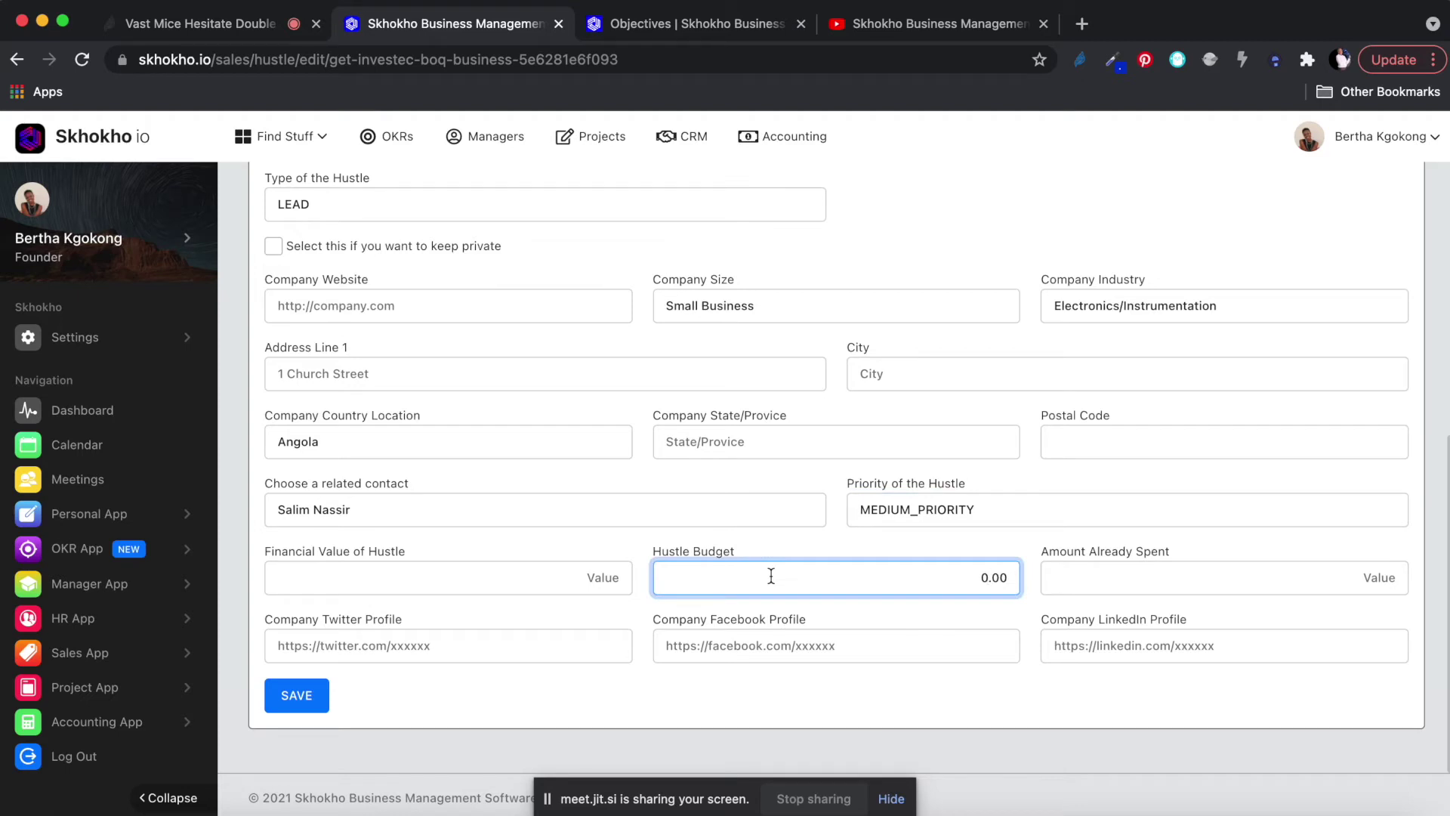
text(1000)
click(513, 587)
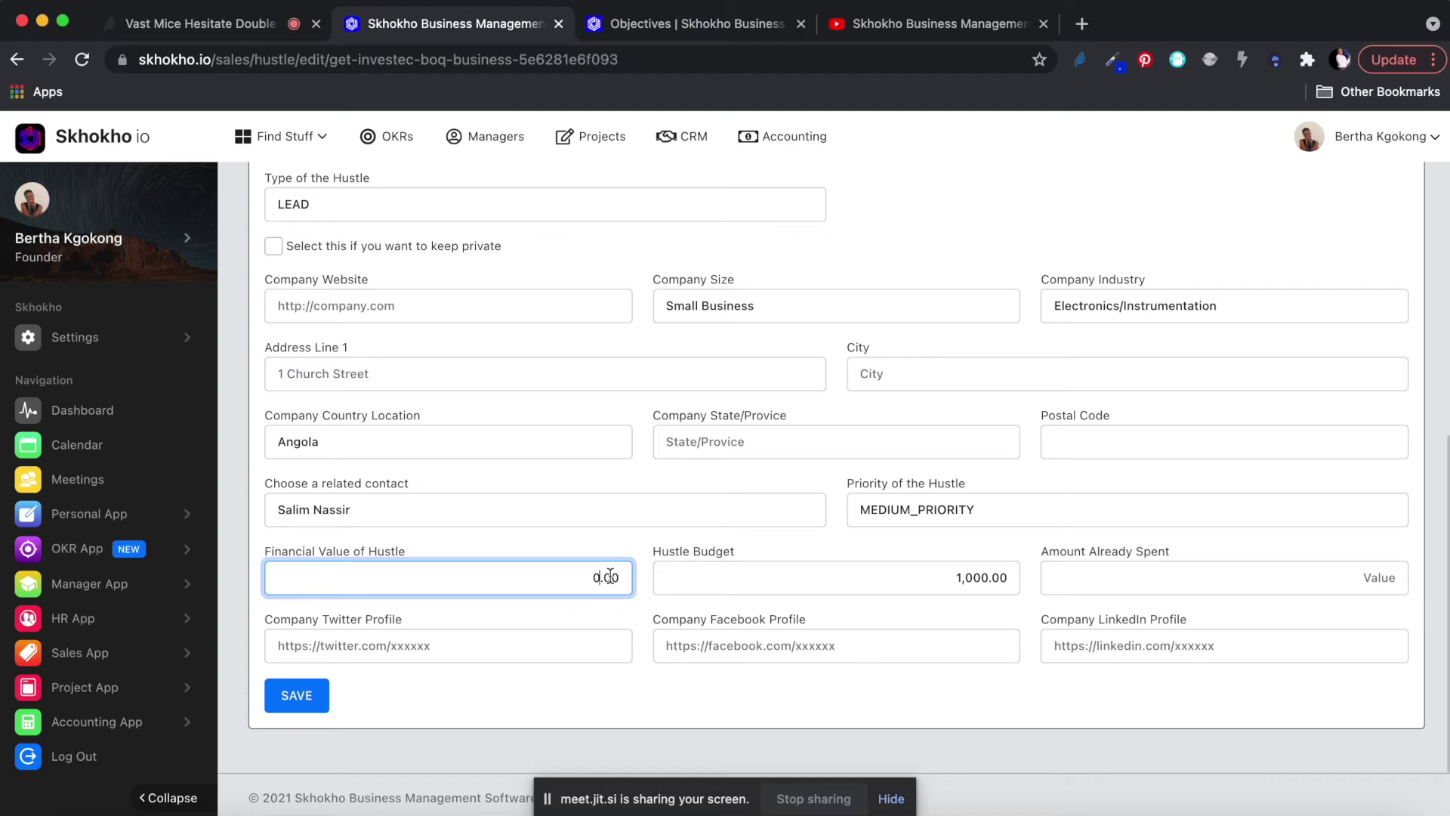
text(1,000,000)
click(389, 648)
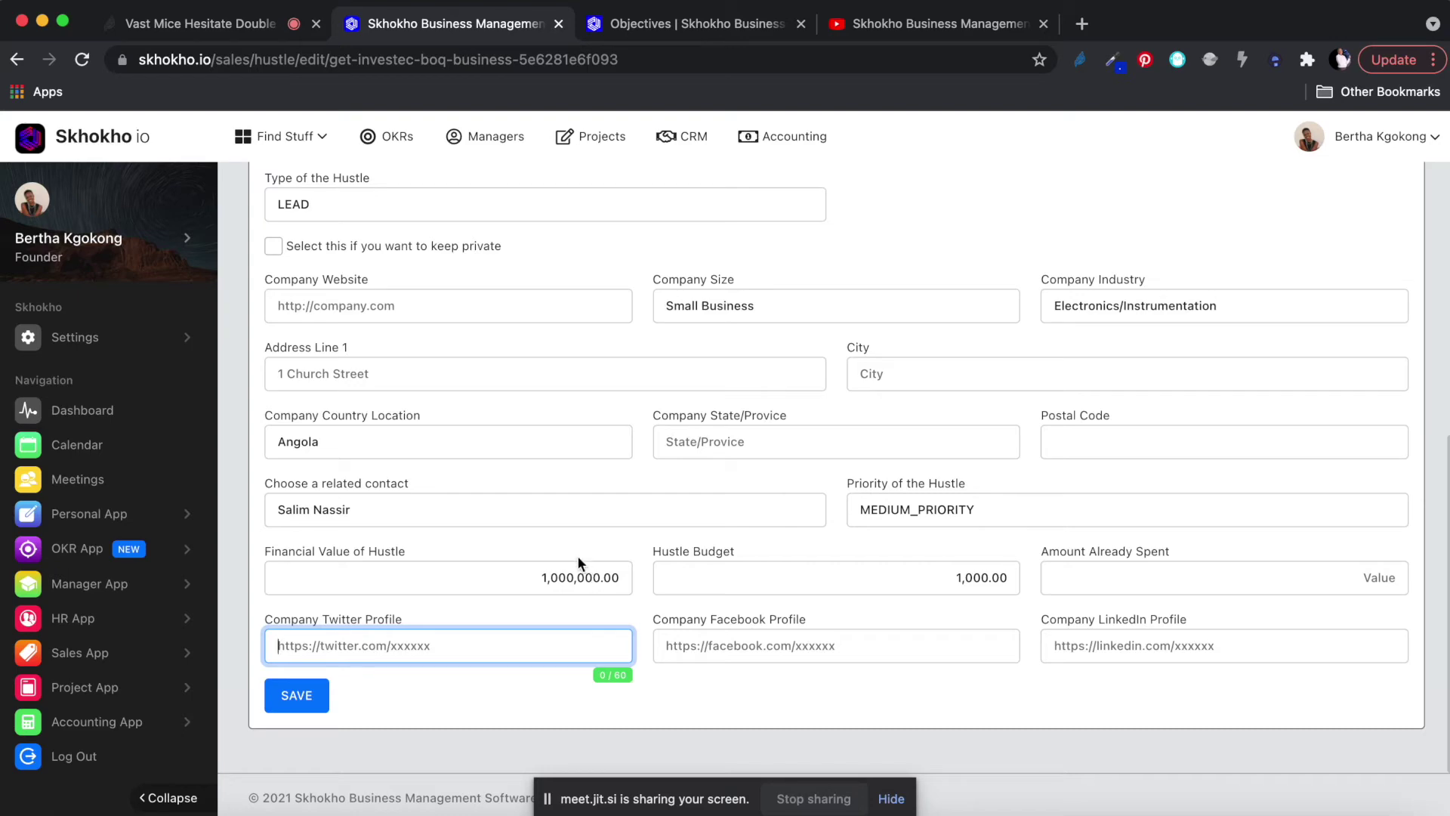
click(297, 696)
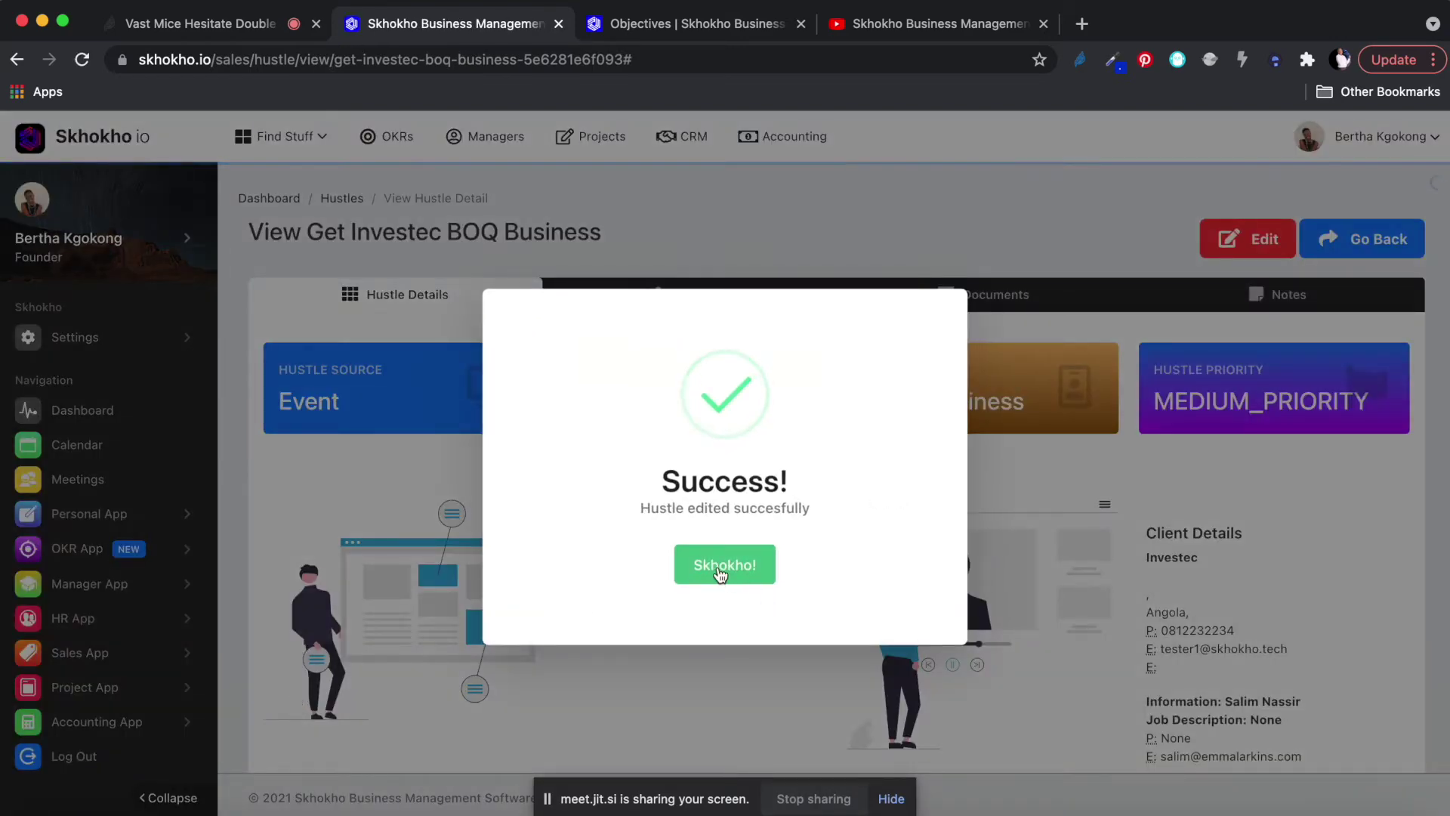
Dismiss the success notice and scroll through the updated hustle details.
click(721, 565)
scroll(781, 547, down, 5)
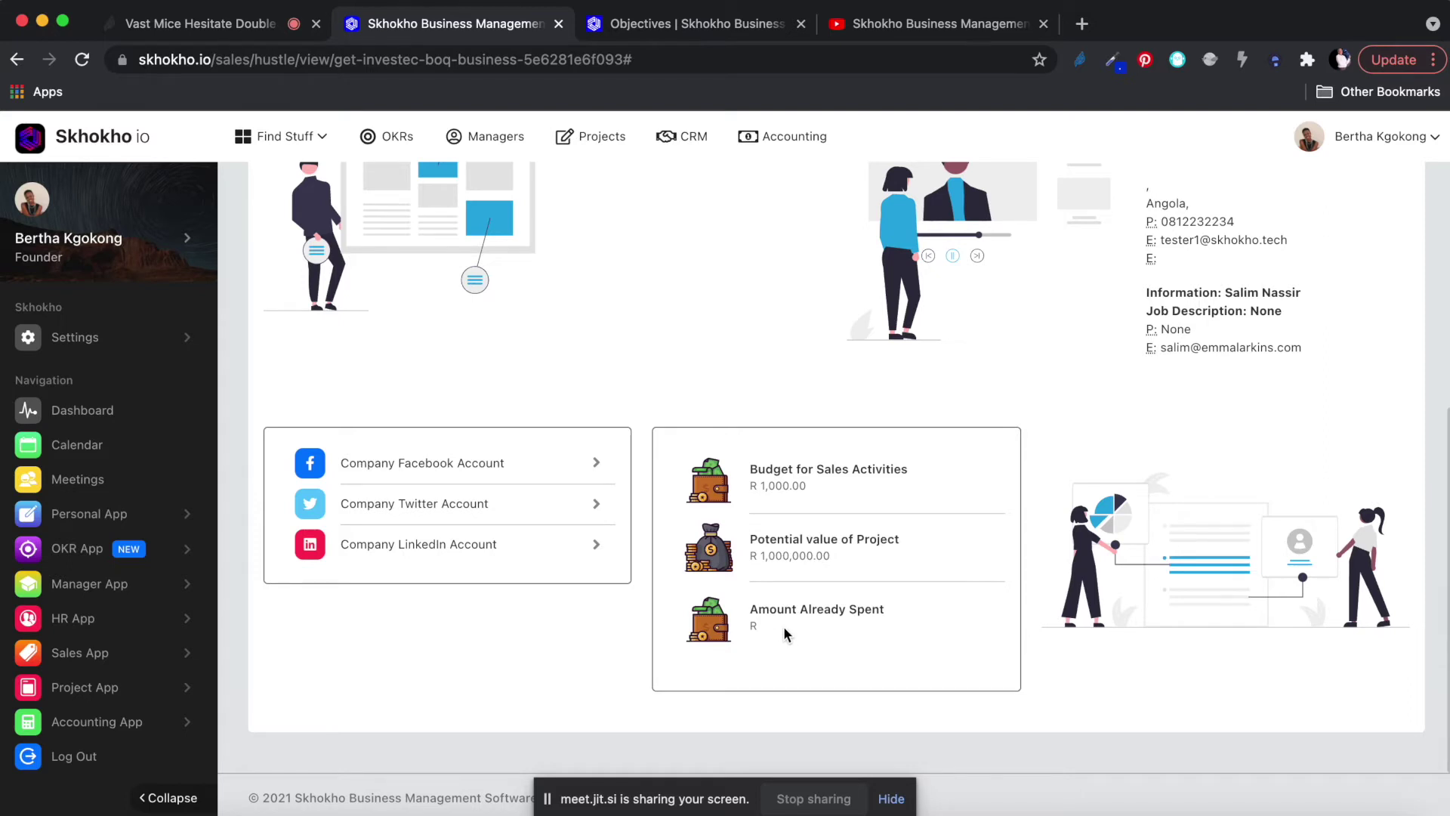
scroll(810, 563, up, 1)
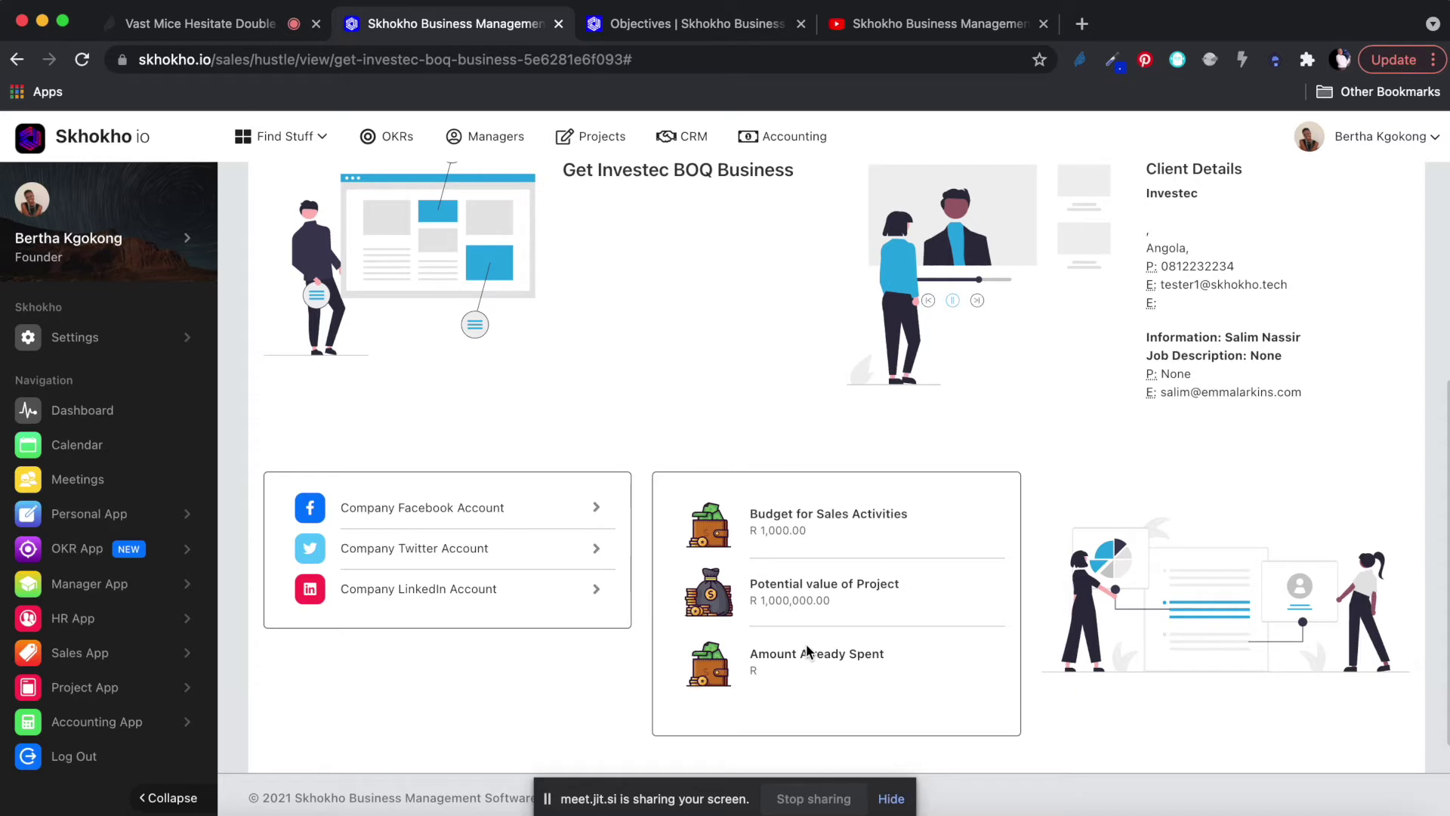
scroll(806, 651, up, 5)
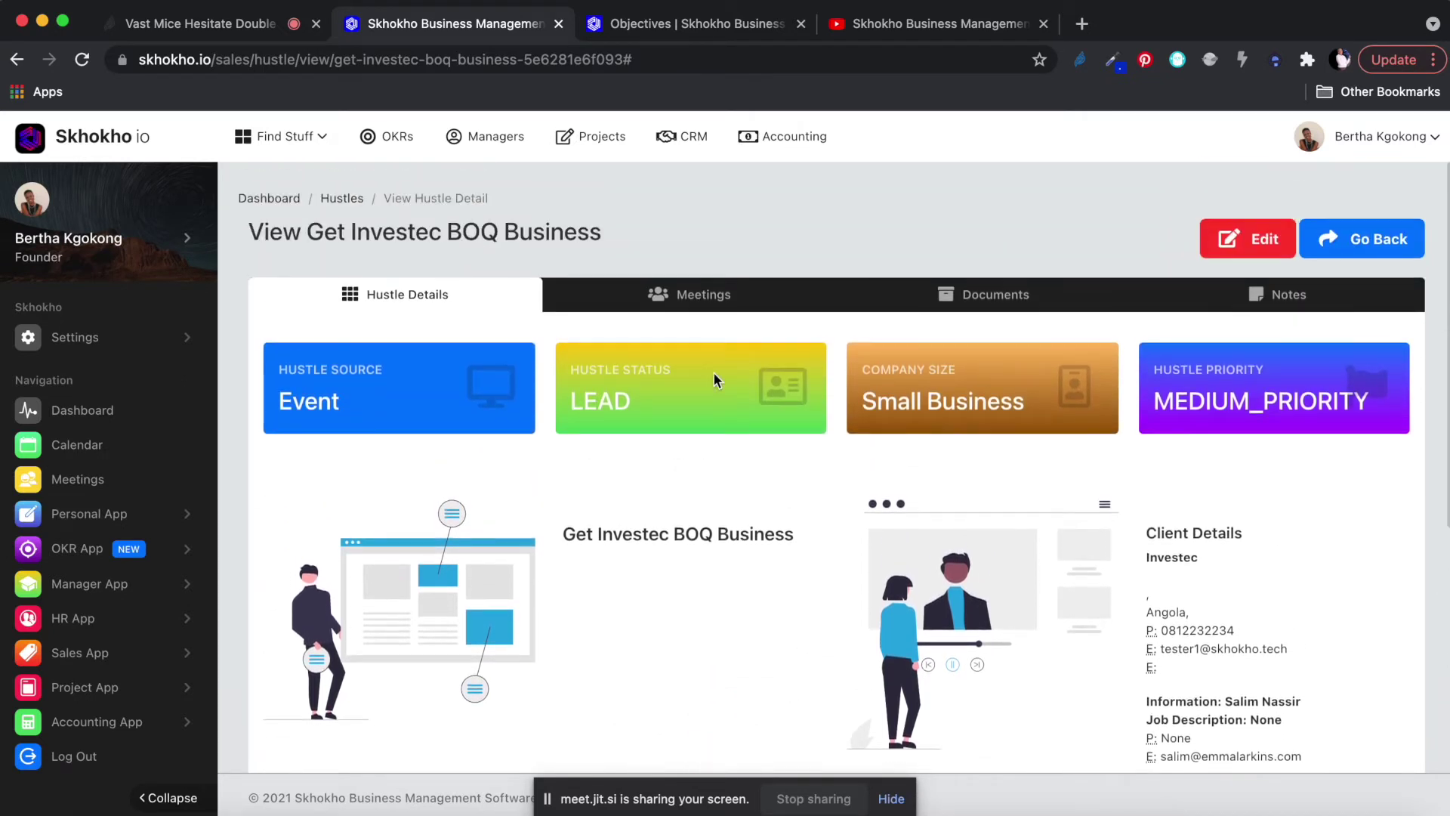
Show the hustle's empty Meetings tab and start adding a new meeting.
click(695, 299)
scroll(725, 482, down, 1)
scroll(725, 482, down, 2)
scroll(733, 467, up, 2)
scroll(1080, 362, down, 1)
scroll(1078, 360, down, 1)
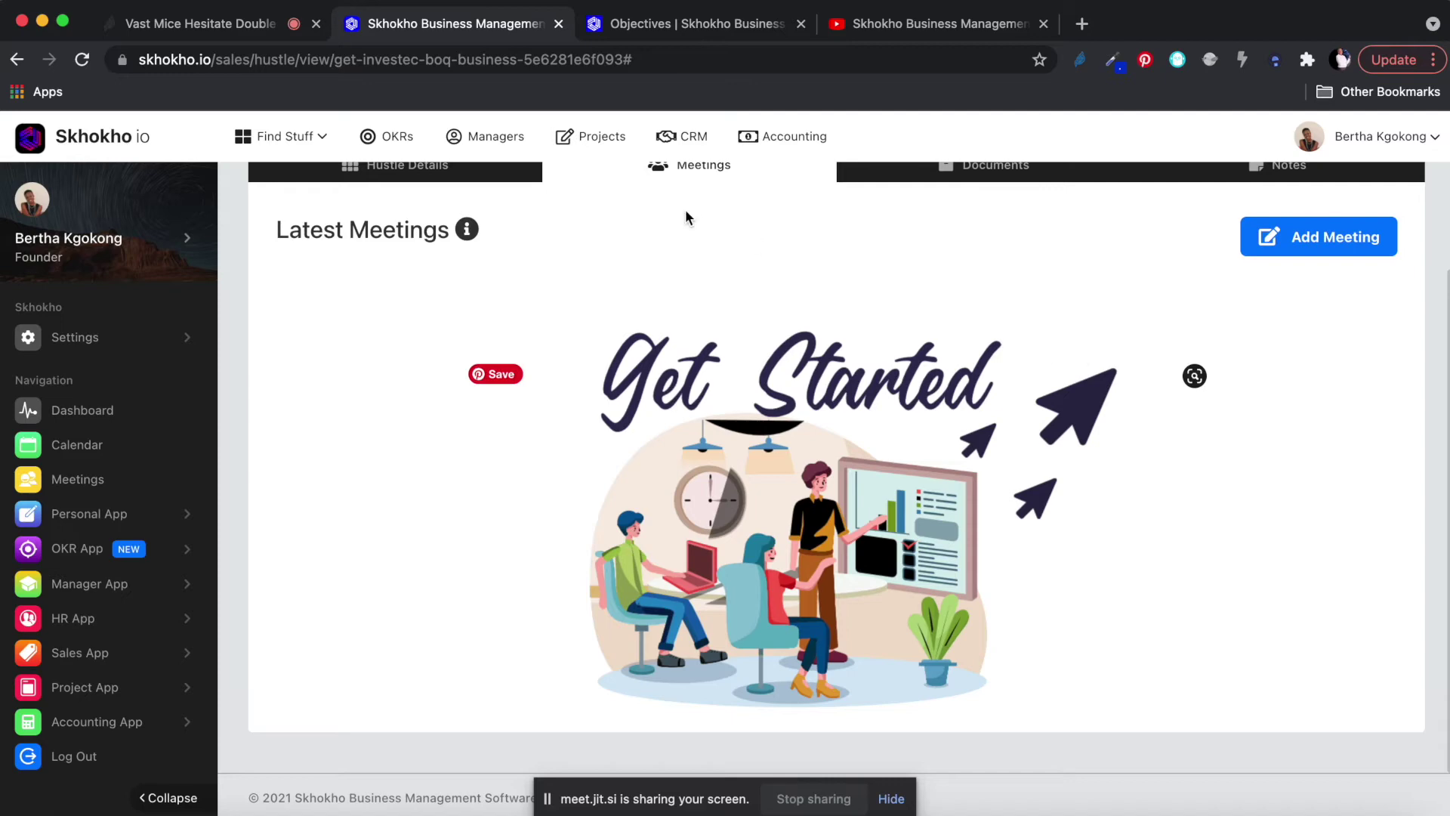
scroll(686, 217, up, 2)
click(430, 295)
scroll(453, 447, down, 1)
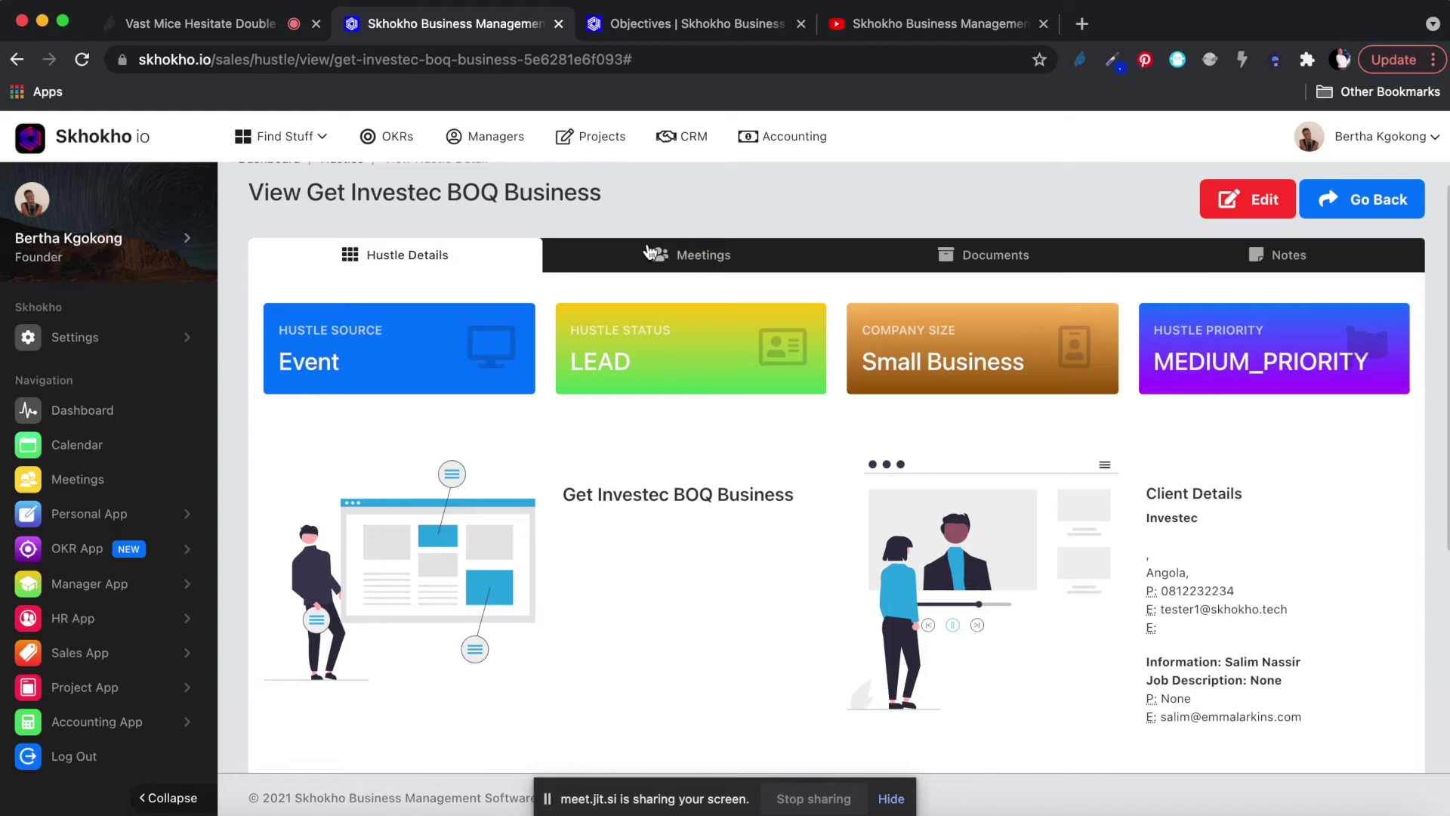
click(684, 255)
scroll(713, 403, down, 2)
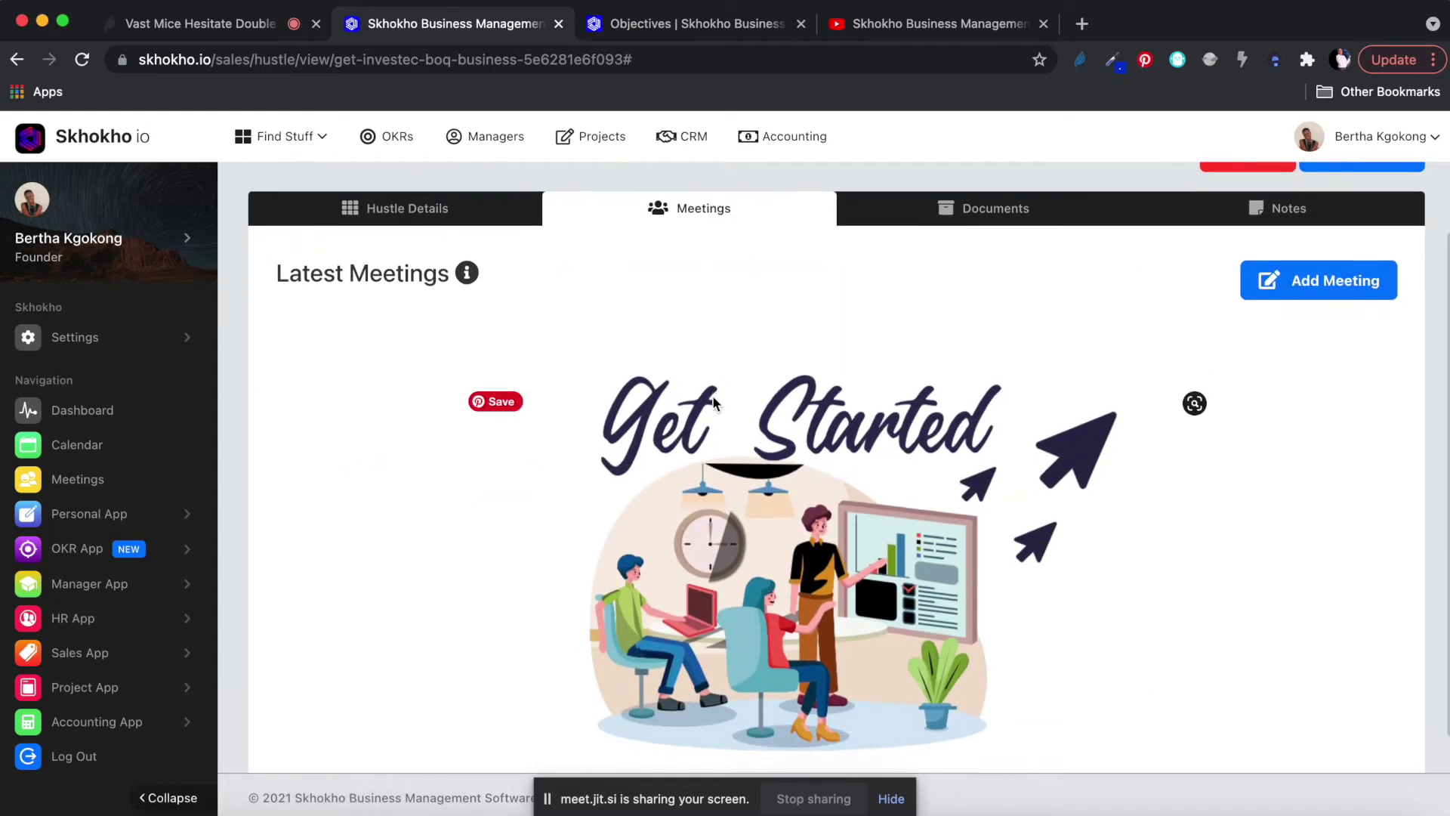
click(1331, 231)
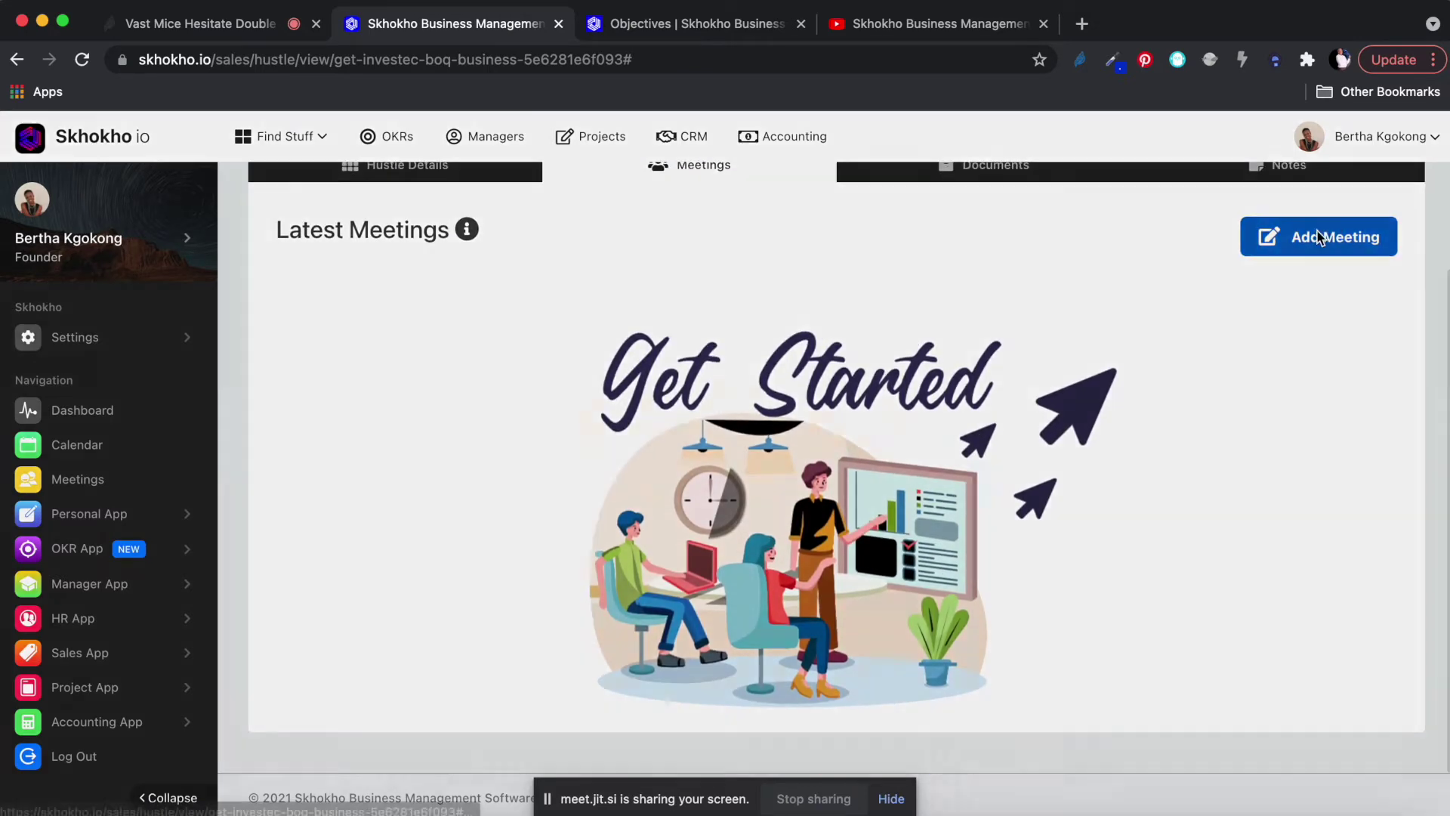
Enter the meeting title 'Client kick off meeting' and a short description.
click(589, 248)
text(Client kick off meeting)
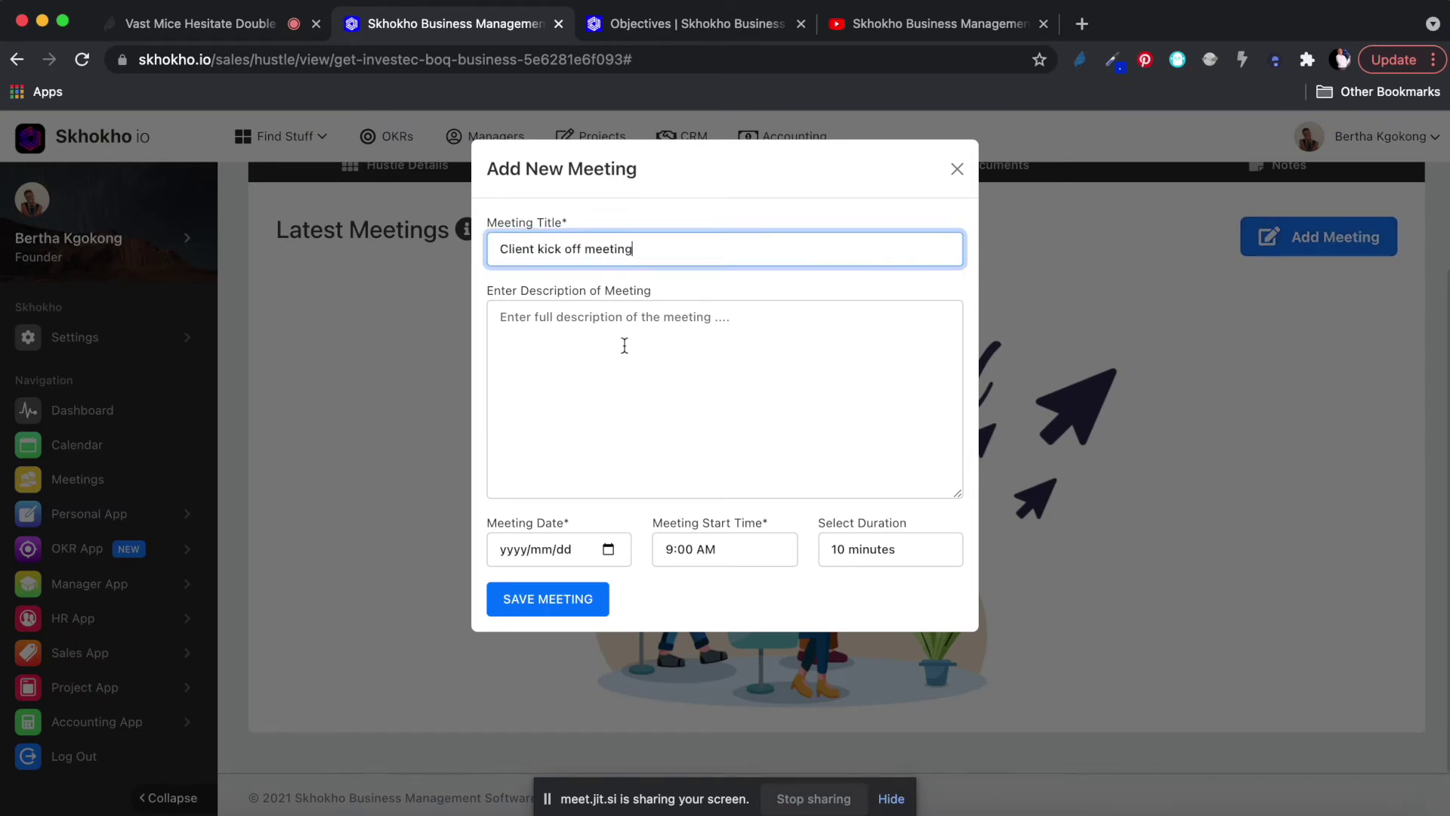
click(585, 351)
text(uhudh f;h;f ghf gif ;igi gfy ;igfs g)
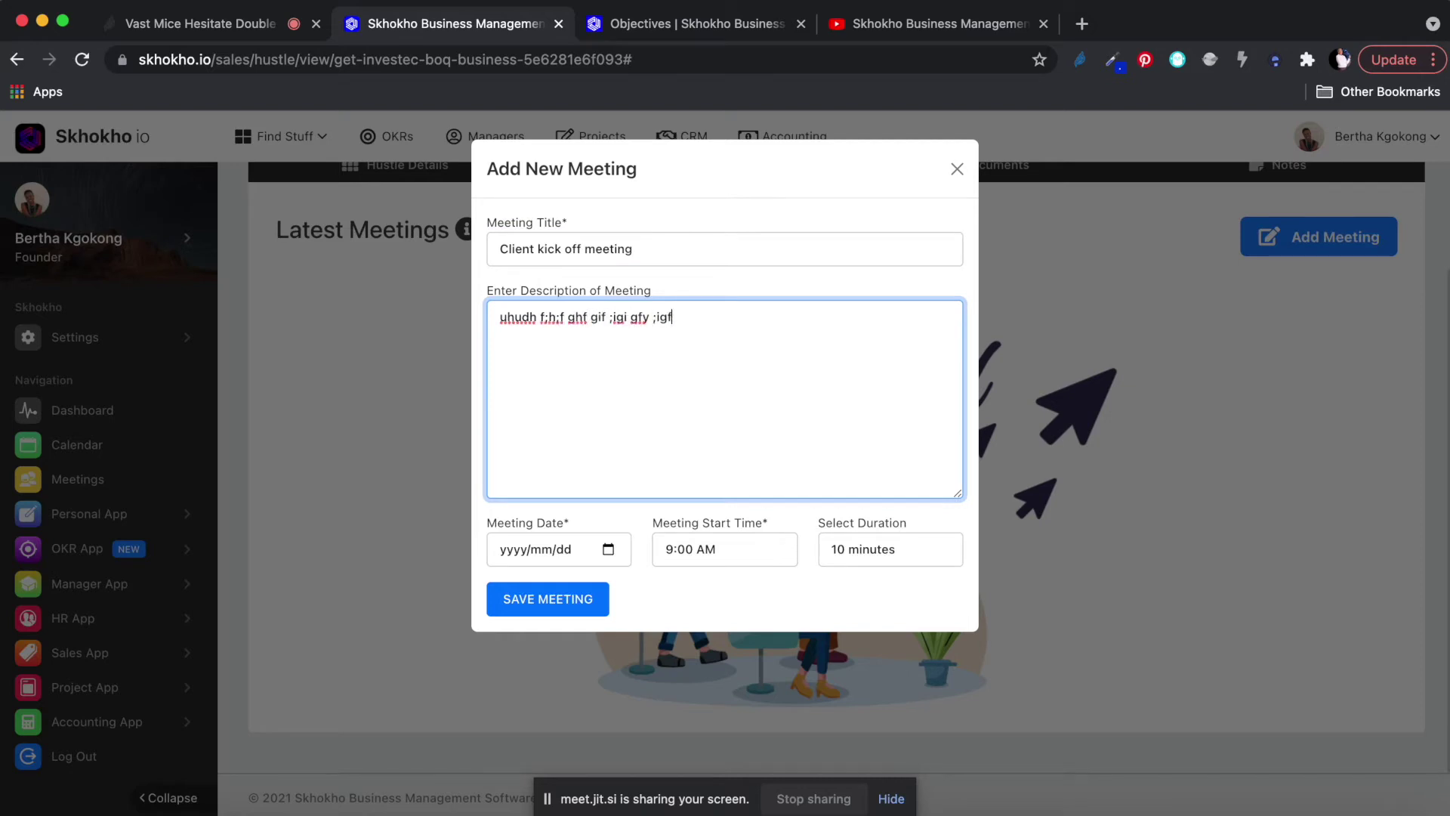
Schedule it for 9 November 2021 lasting 60 minutes, save it, and open its details.
click(616, 559)
click(615, 557)
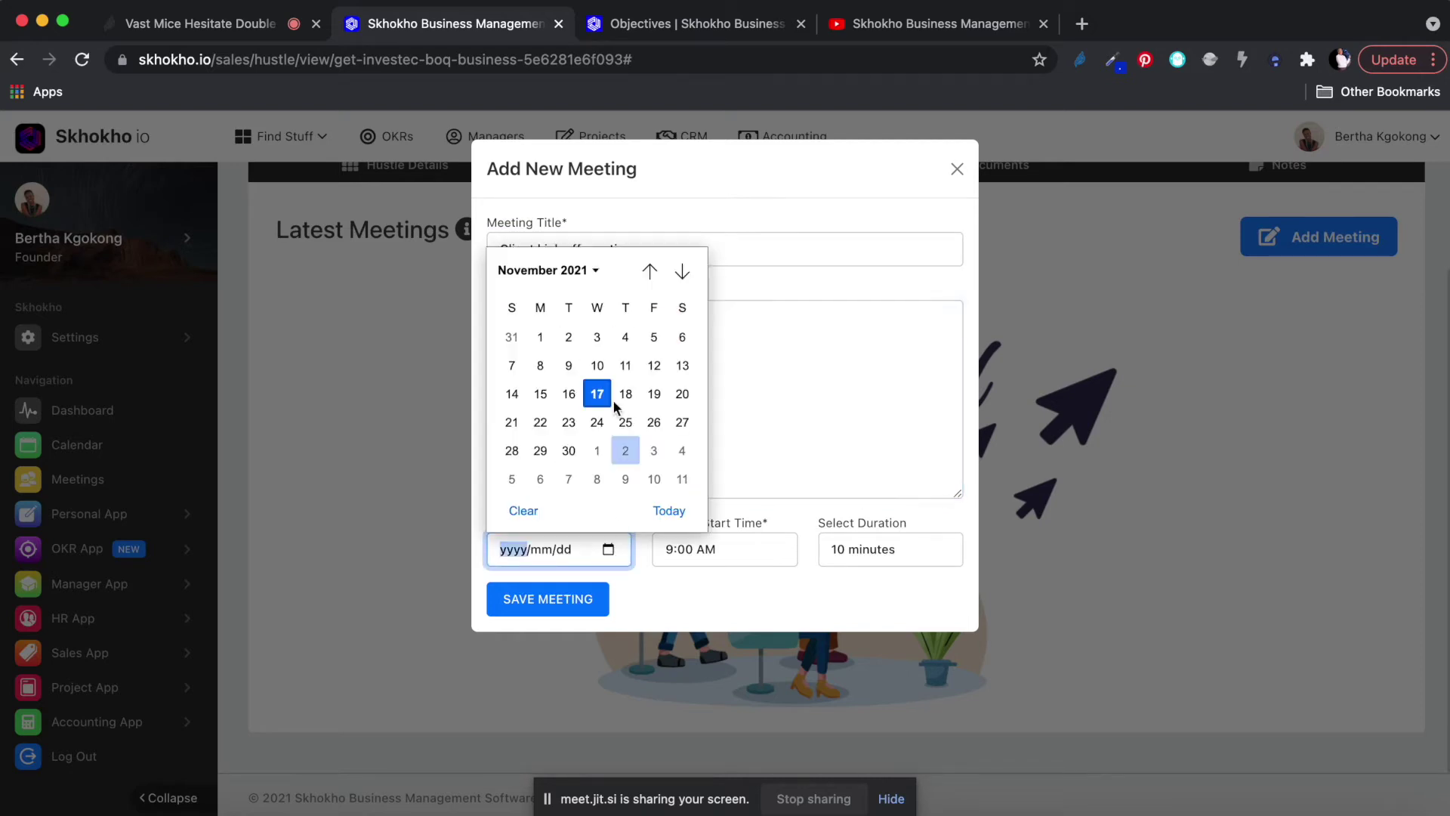
click(568, 366)
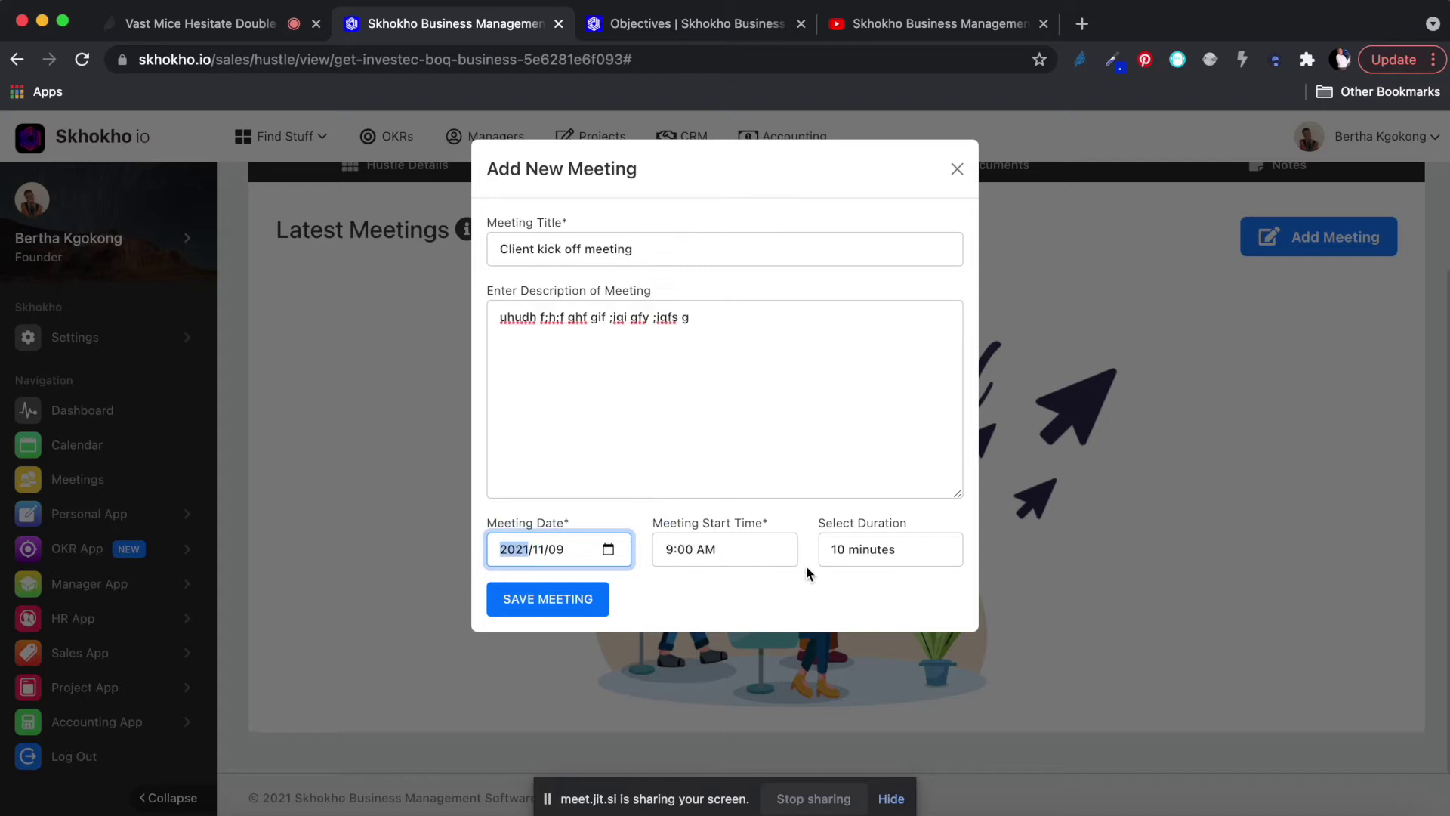
click(899, 558)
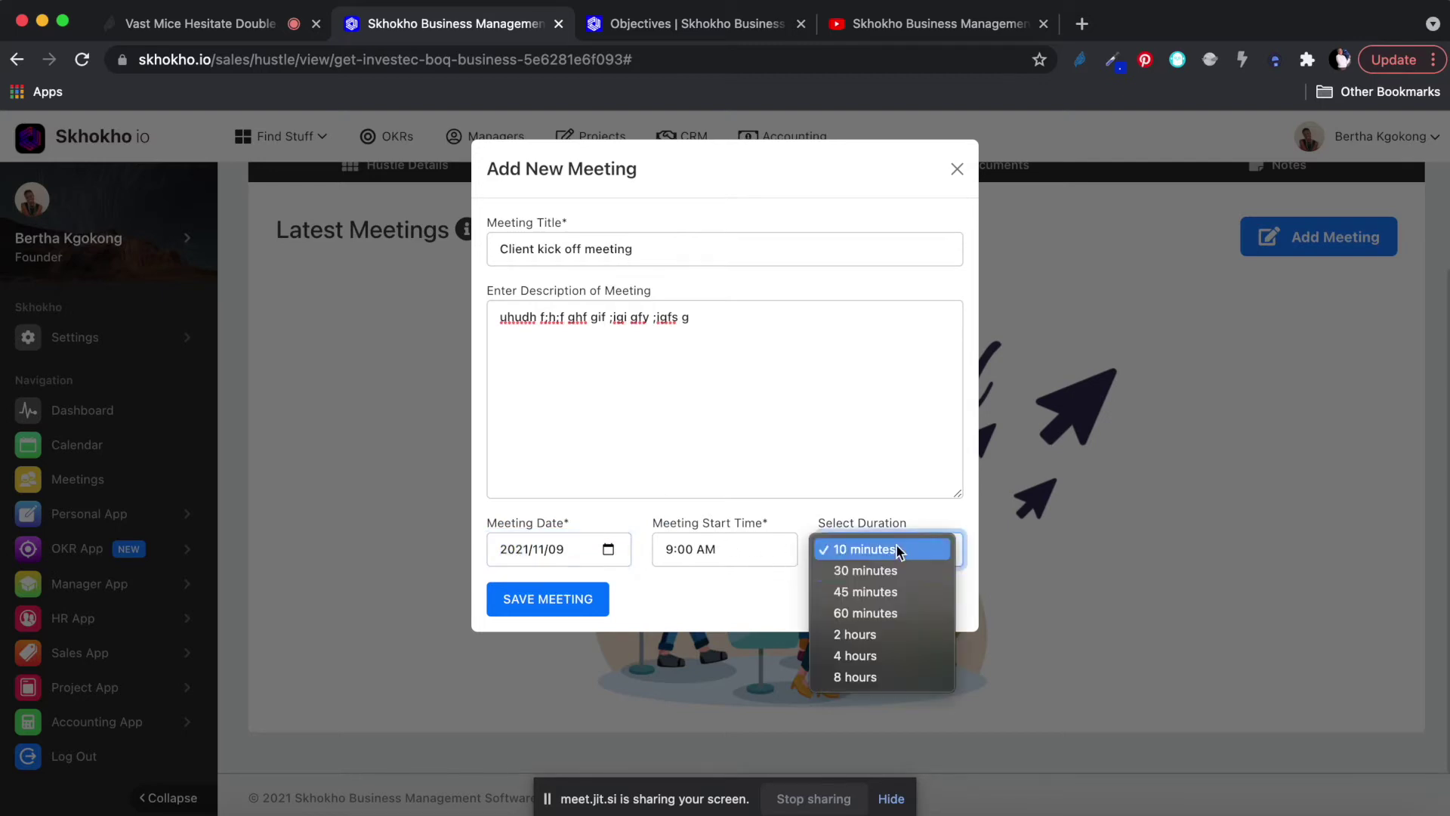
click(867, 614)
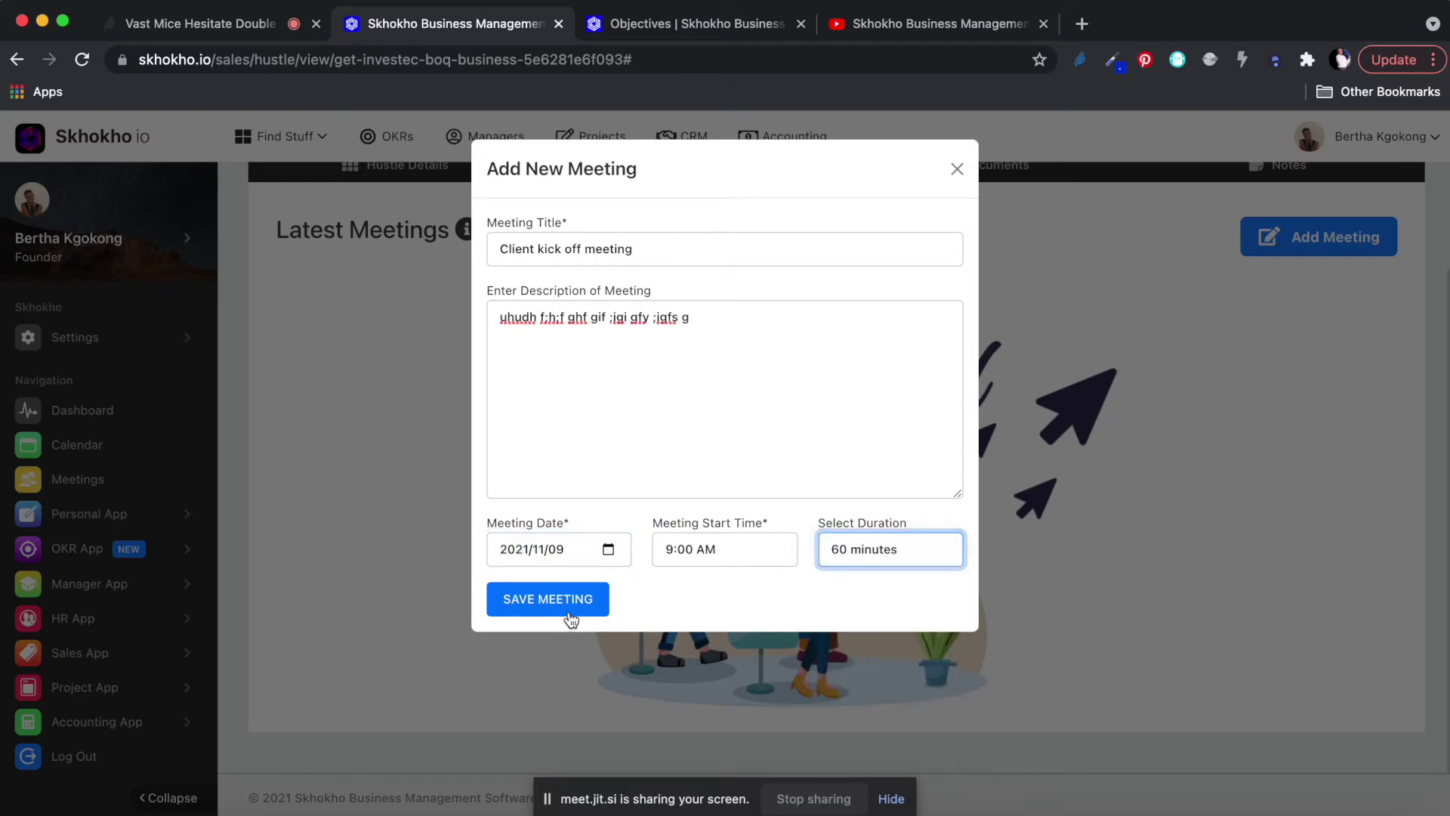
click(568, 600)
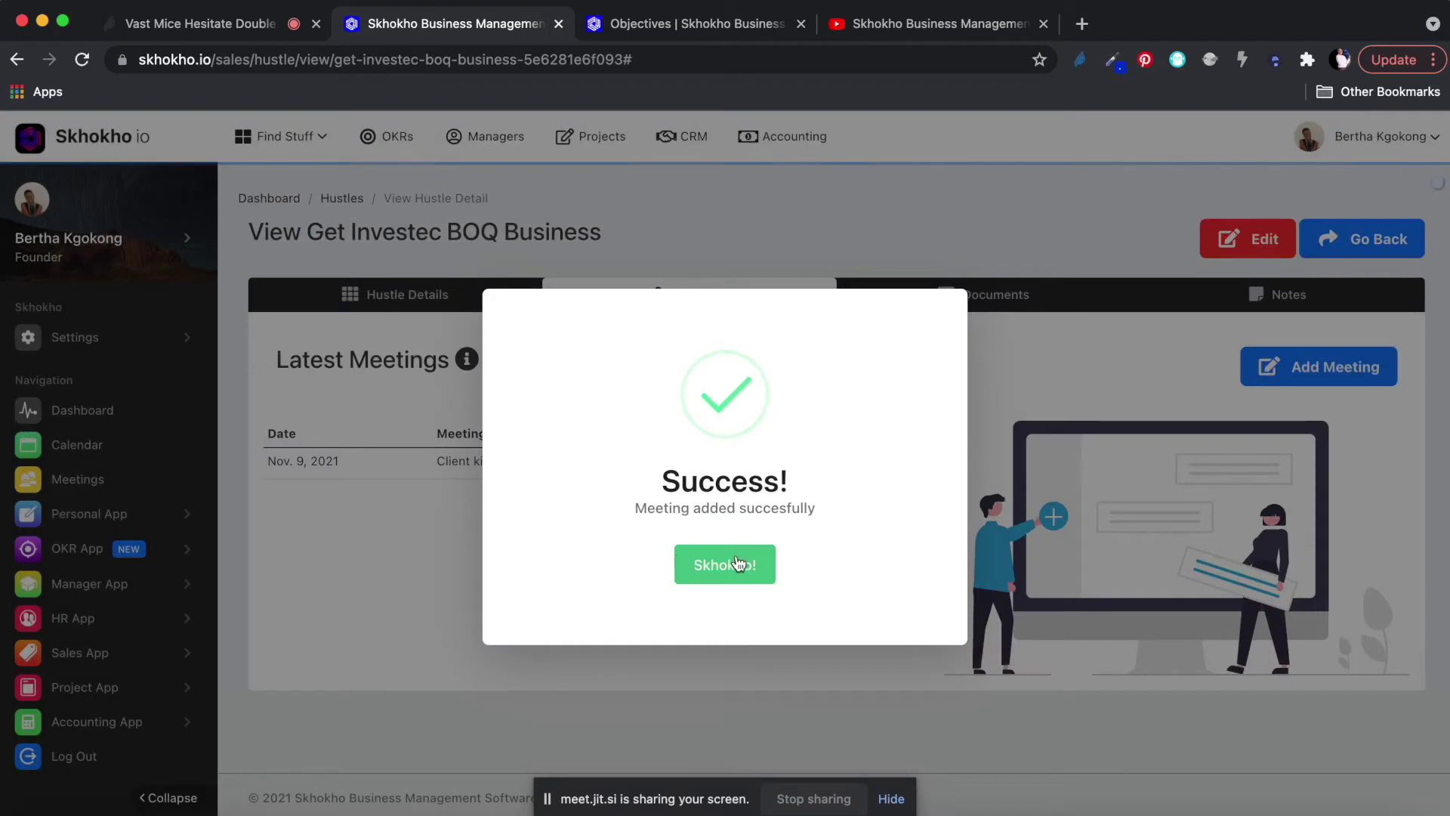
click(739, 566)
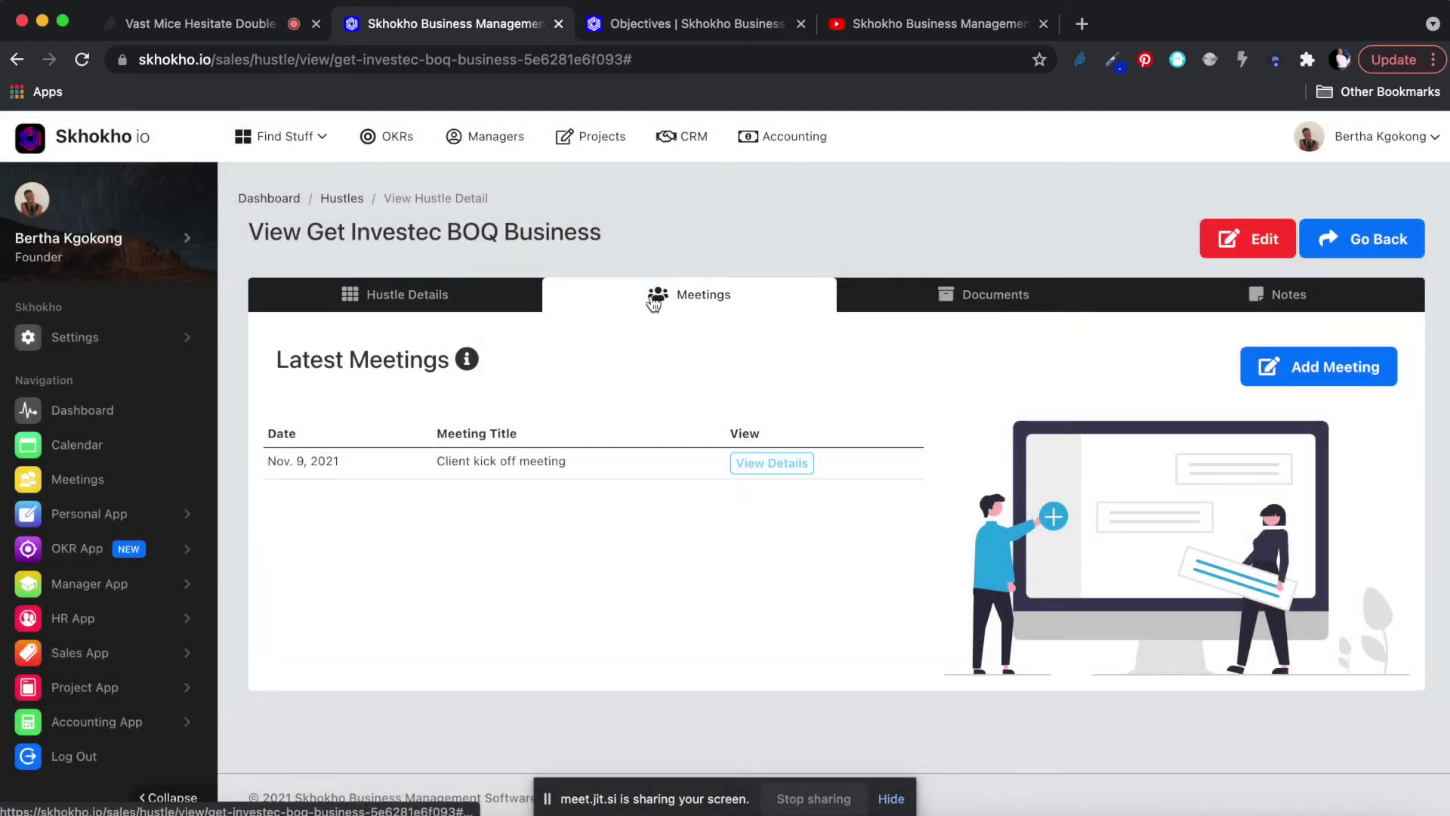
click(766, 464)
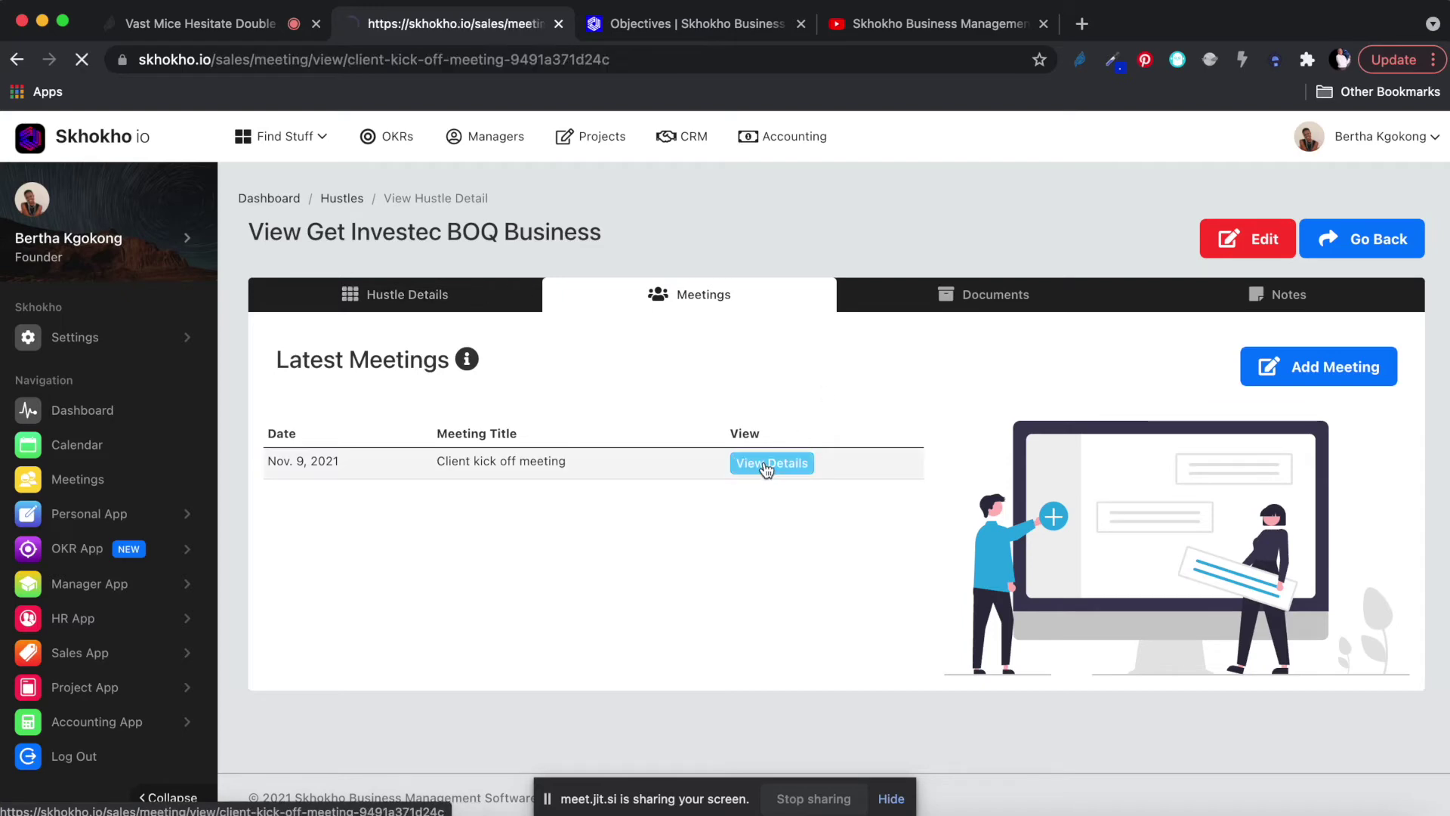
Add the first company member as a meeting attendee.
scroll(992, 345, down, 2)
click(992, 345)
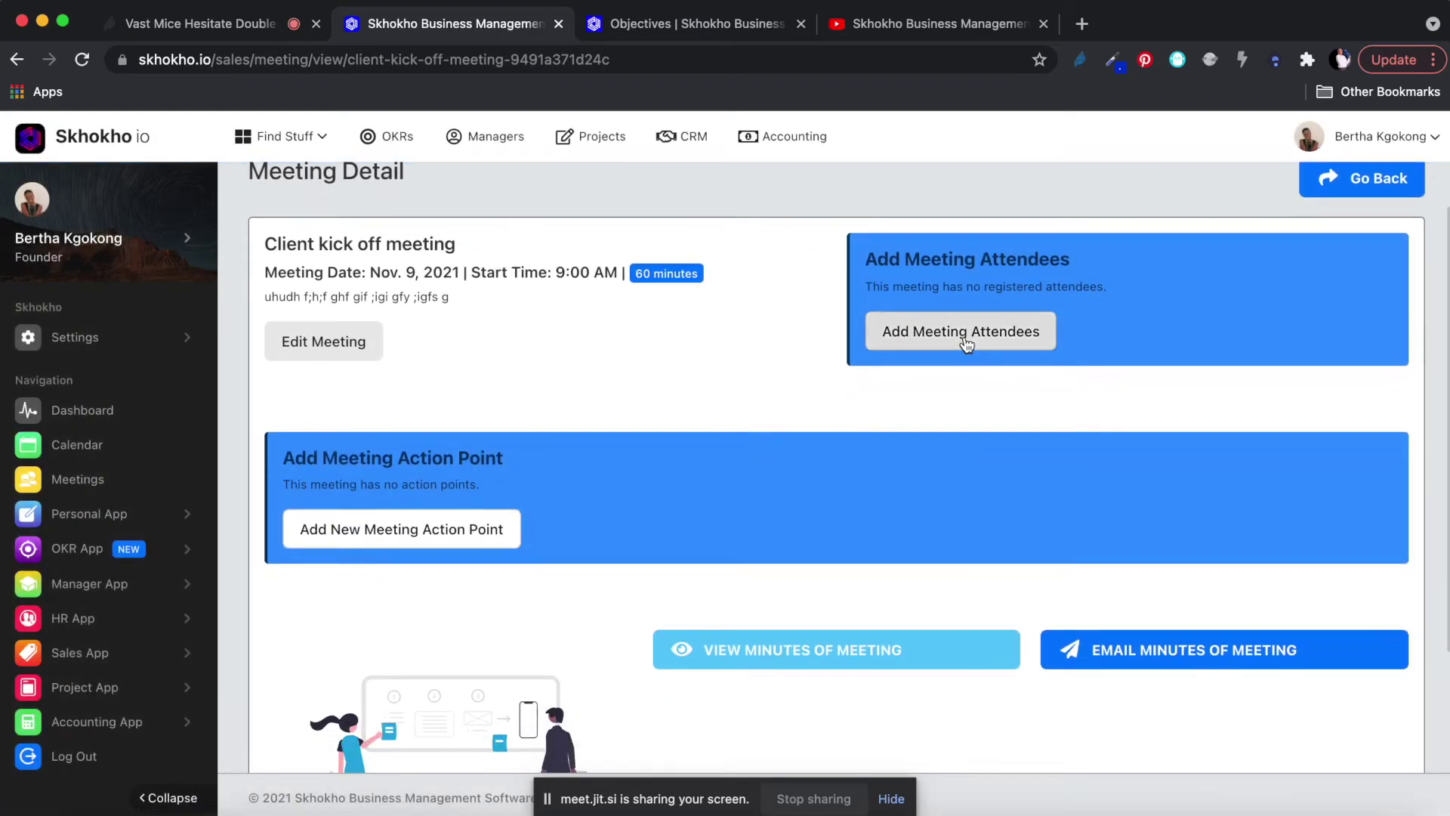
click(626, 293)
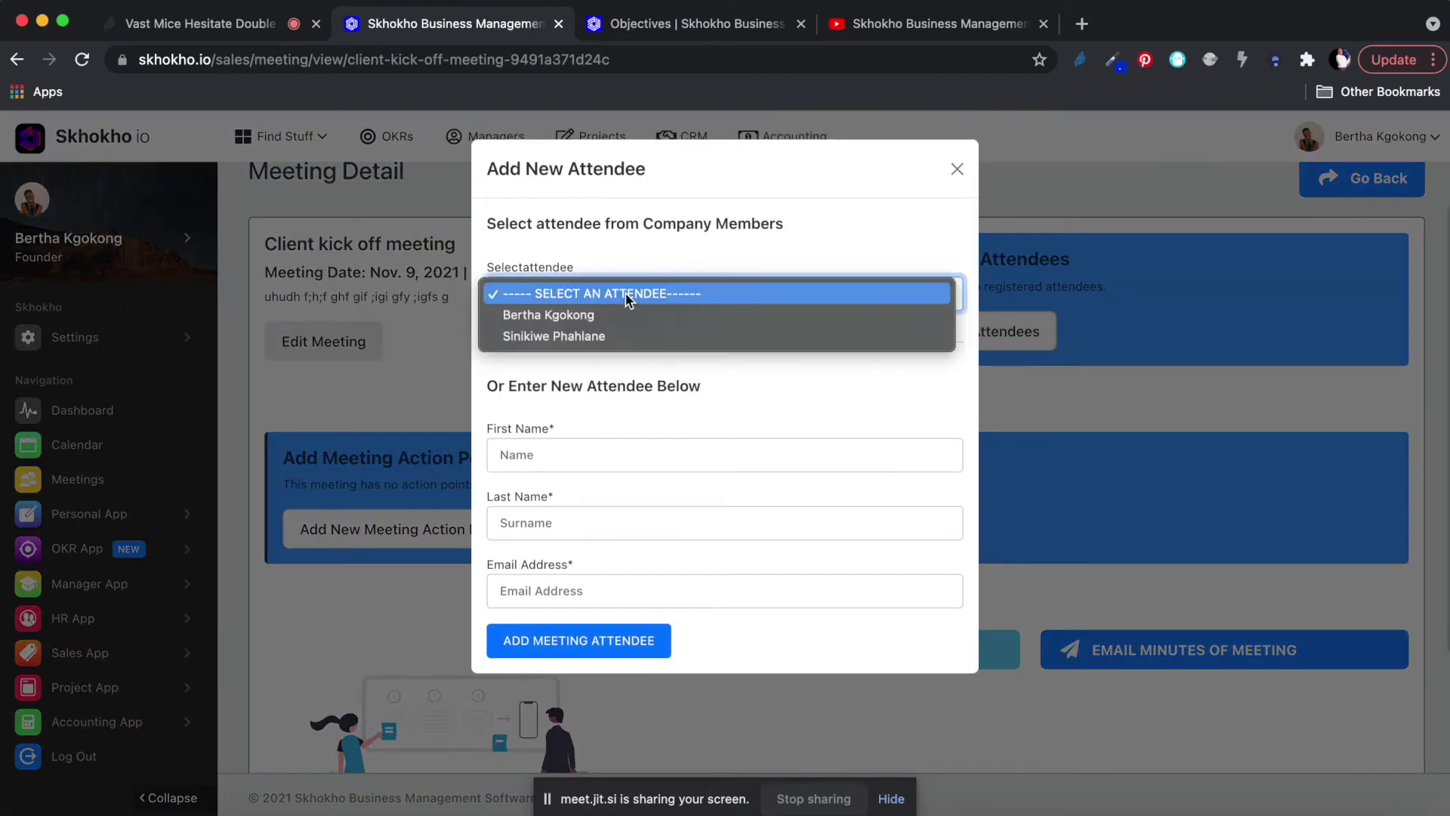
click(560, 315)
click(612, 649)
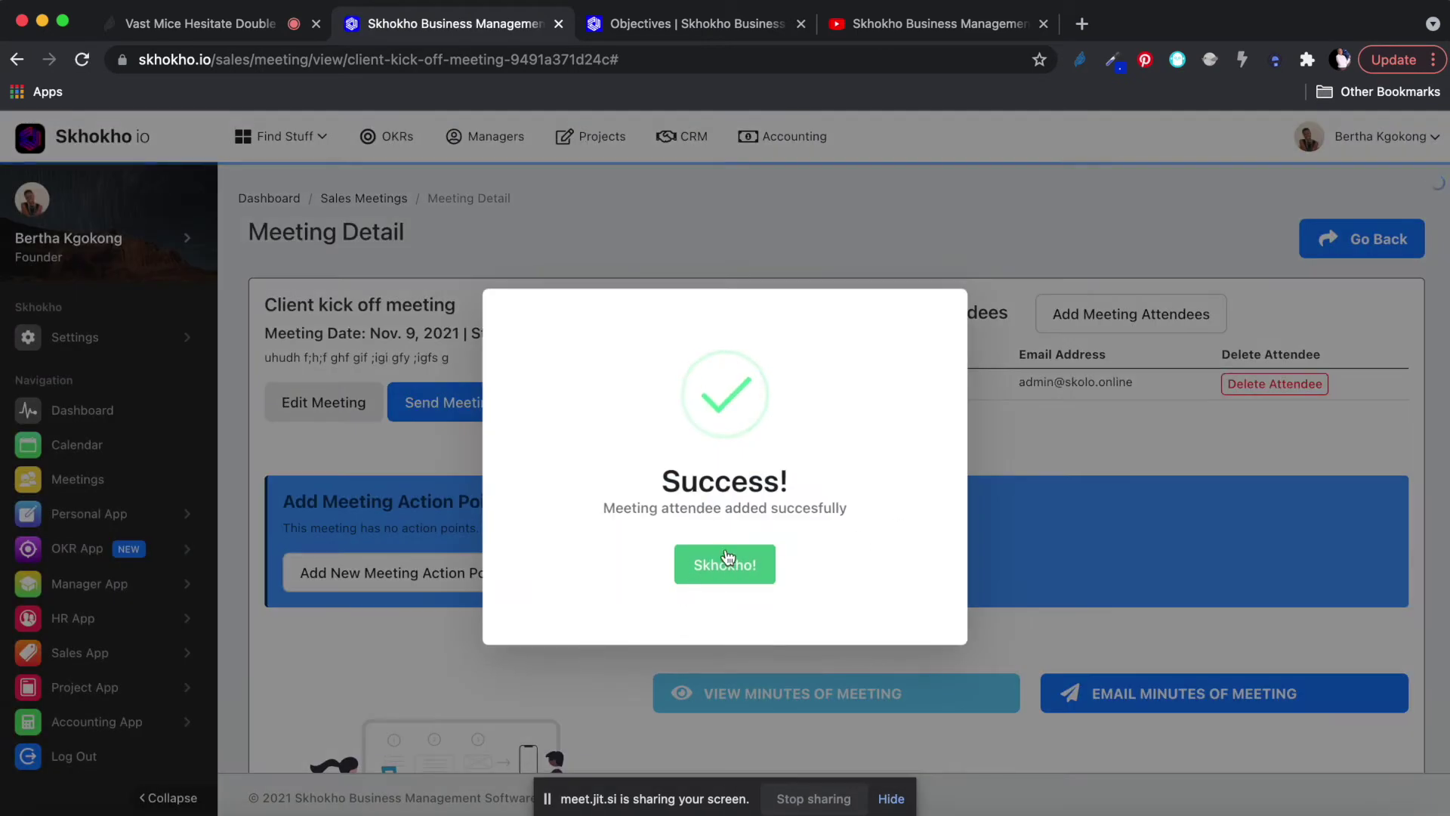
click(727, 560)
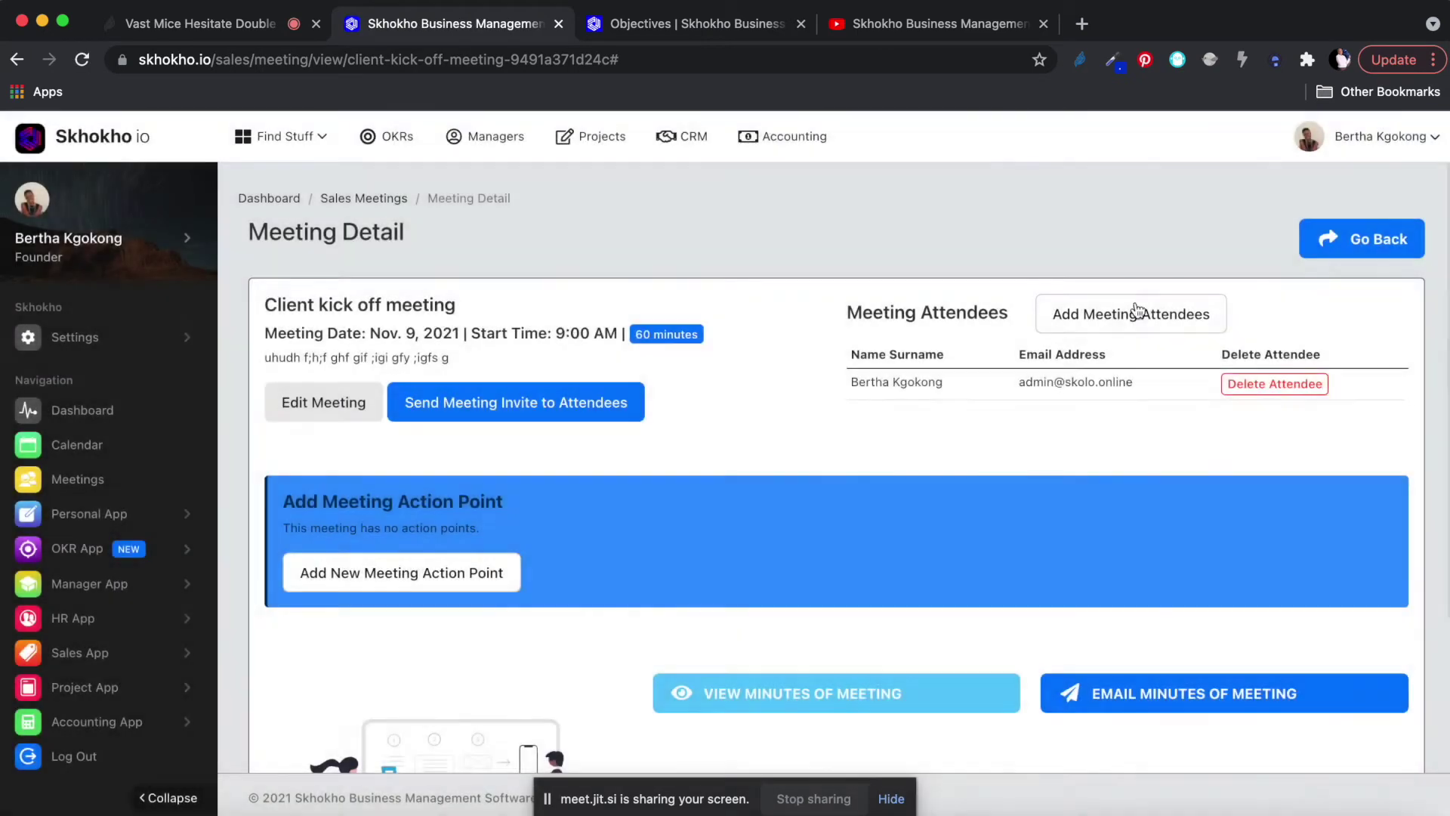
Add a new external attendee with first name, last name and corrected e-mail address.
click(1133, 315)
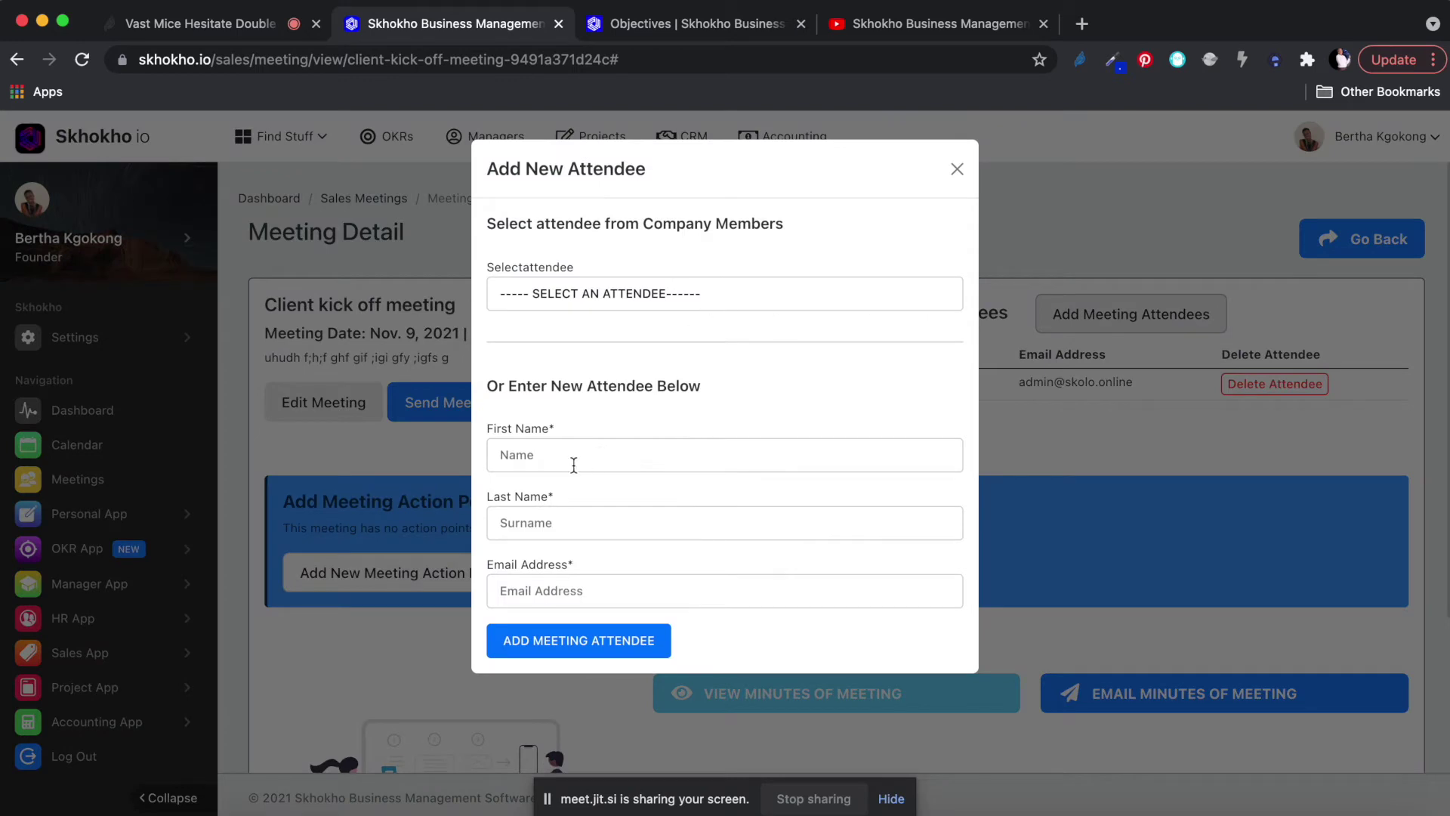
click(563, 454)
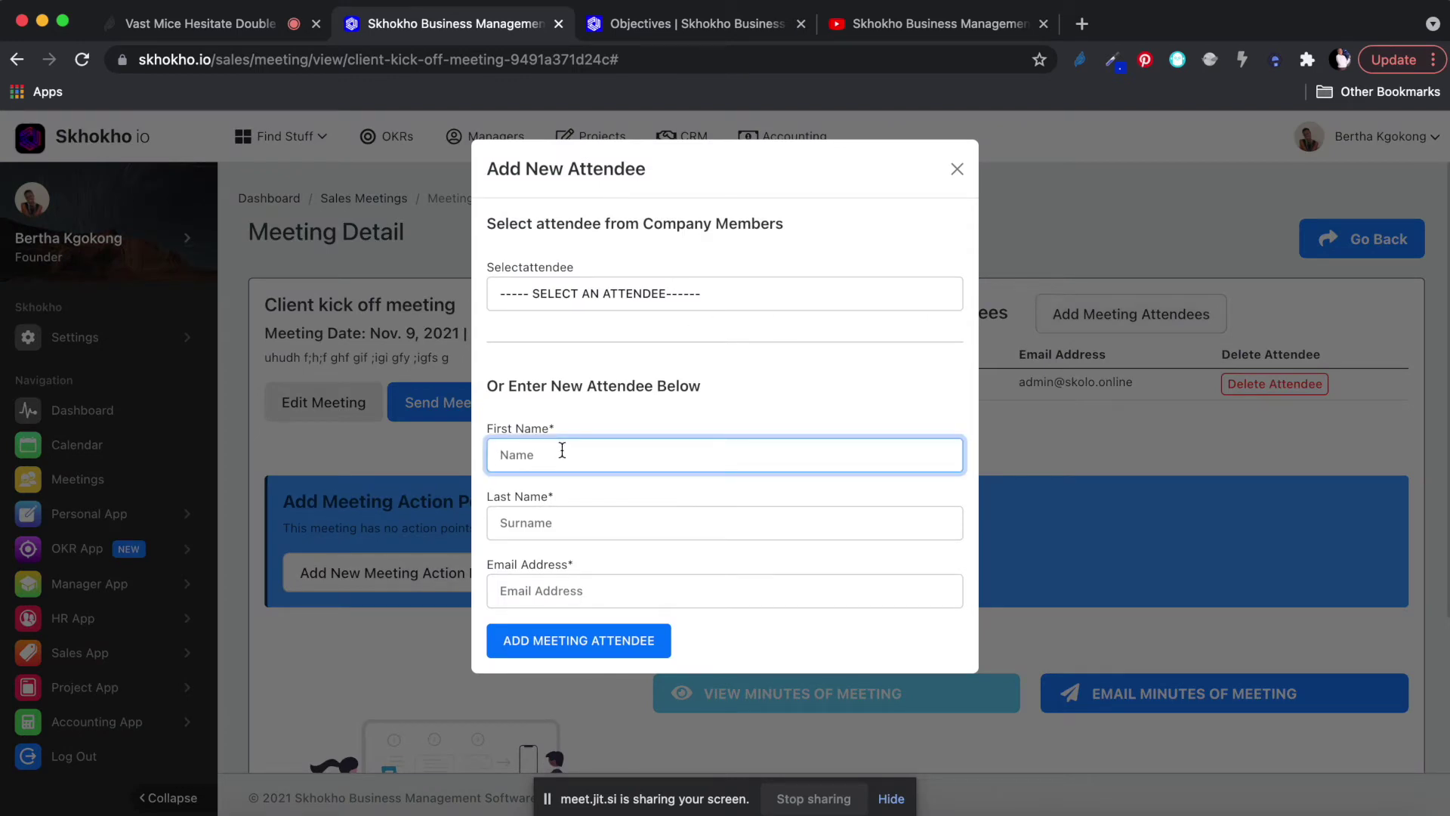
text(Attack)
click(560, 525)
text(Surname)
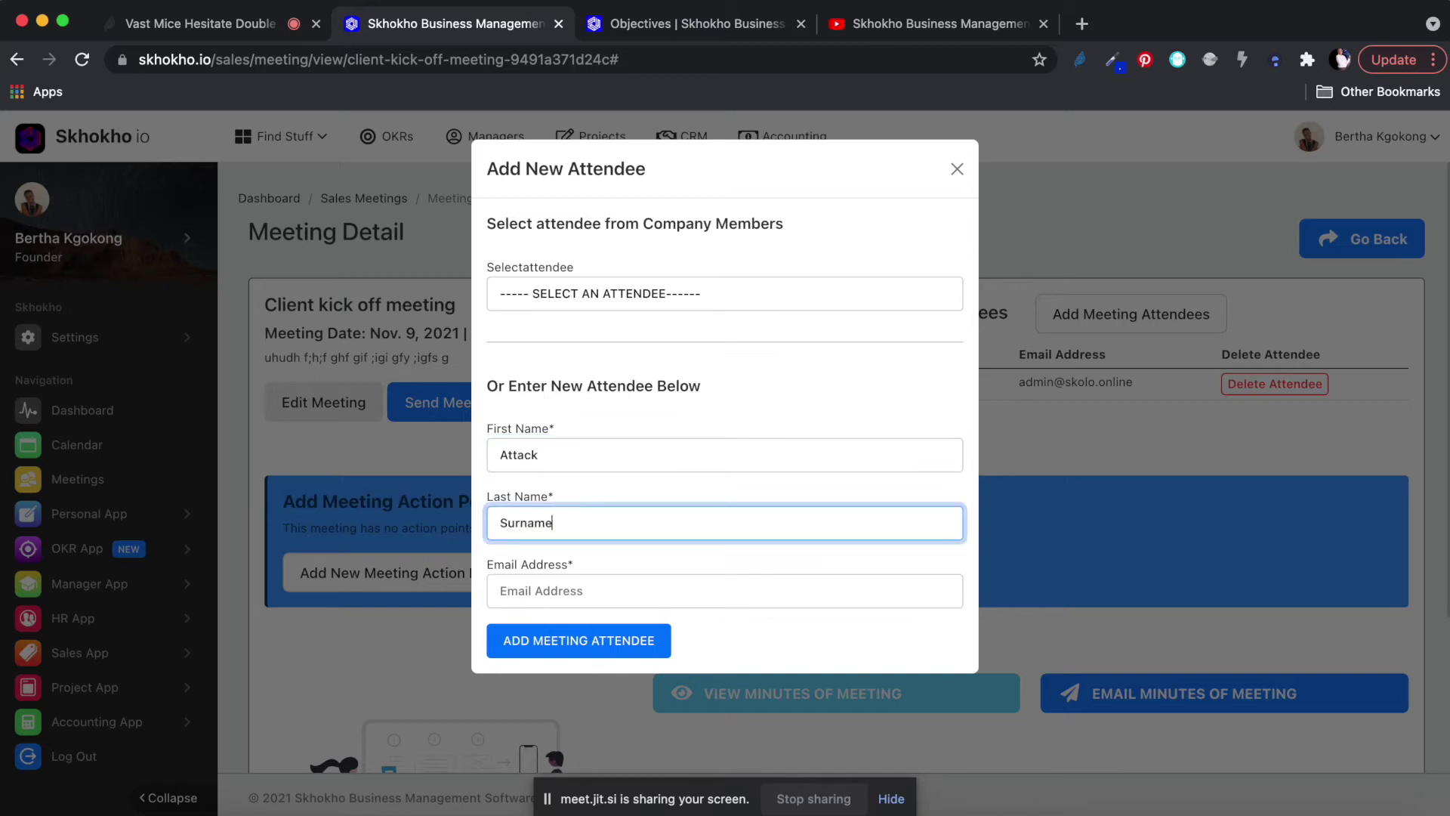
click(559, 593)
text(dhfh.d@)
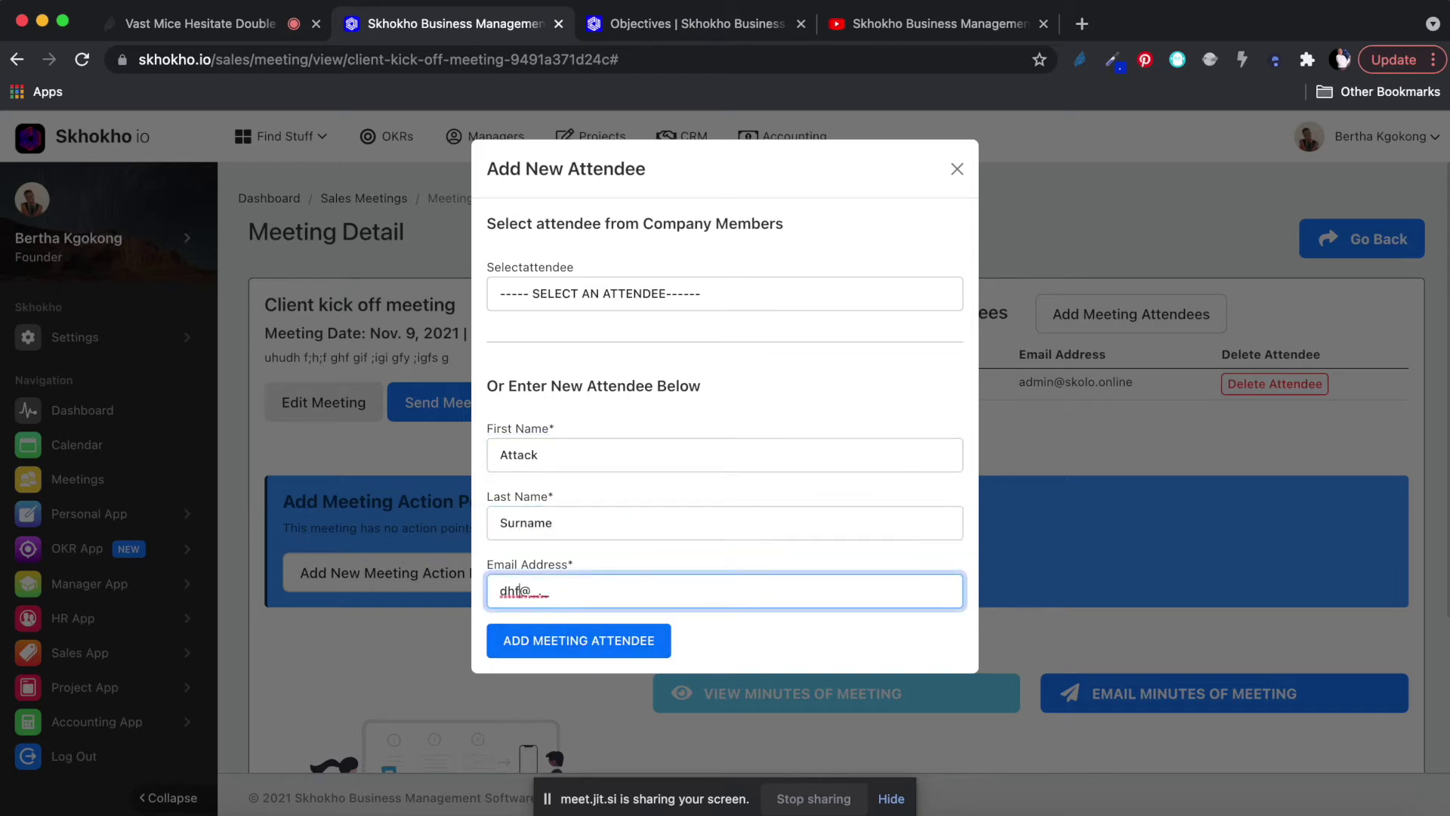
text(jd.fh.dh.f)
key(super+a)
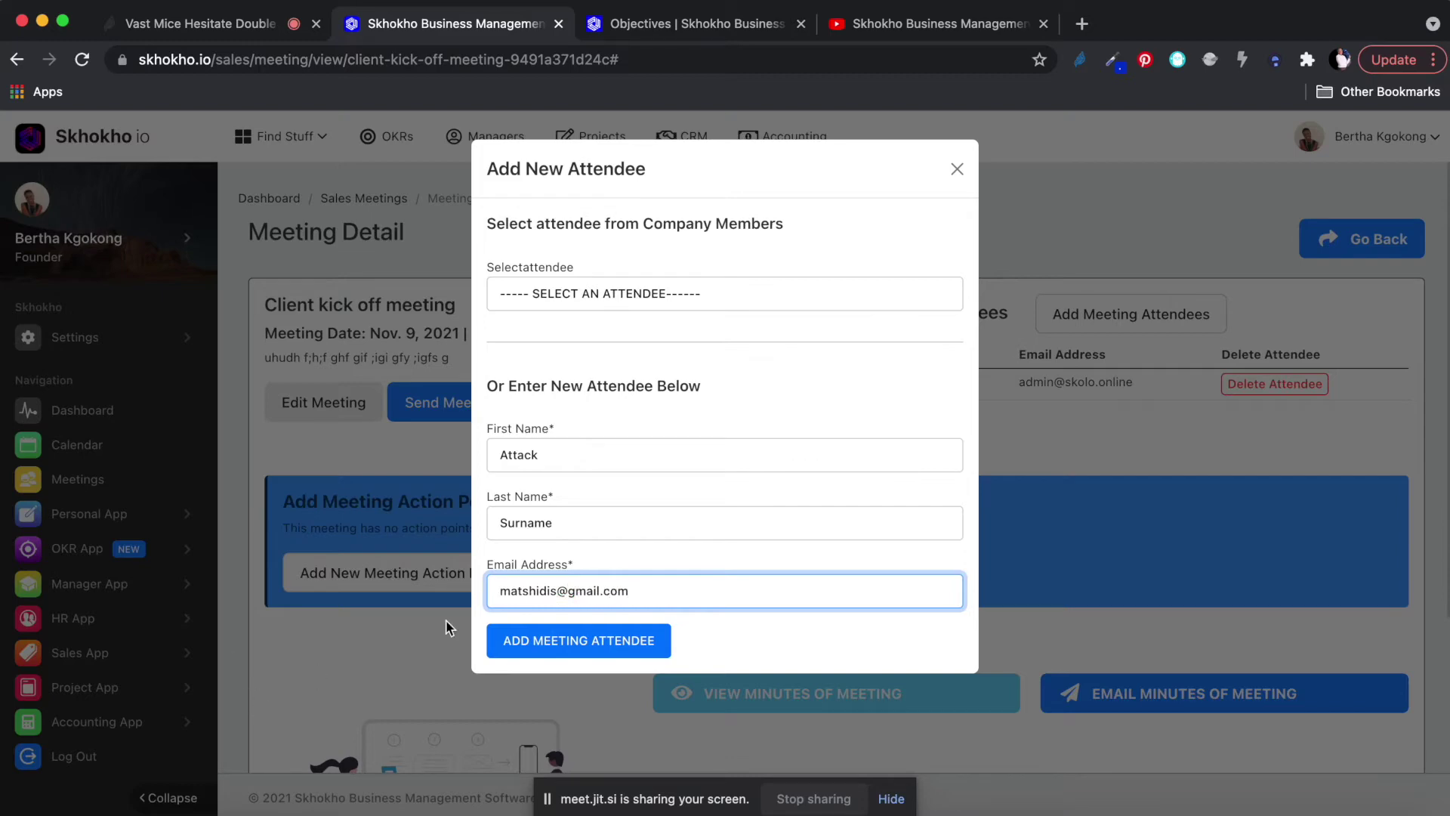
click(578, 640)
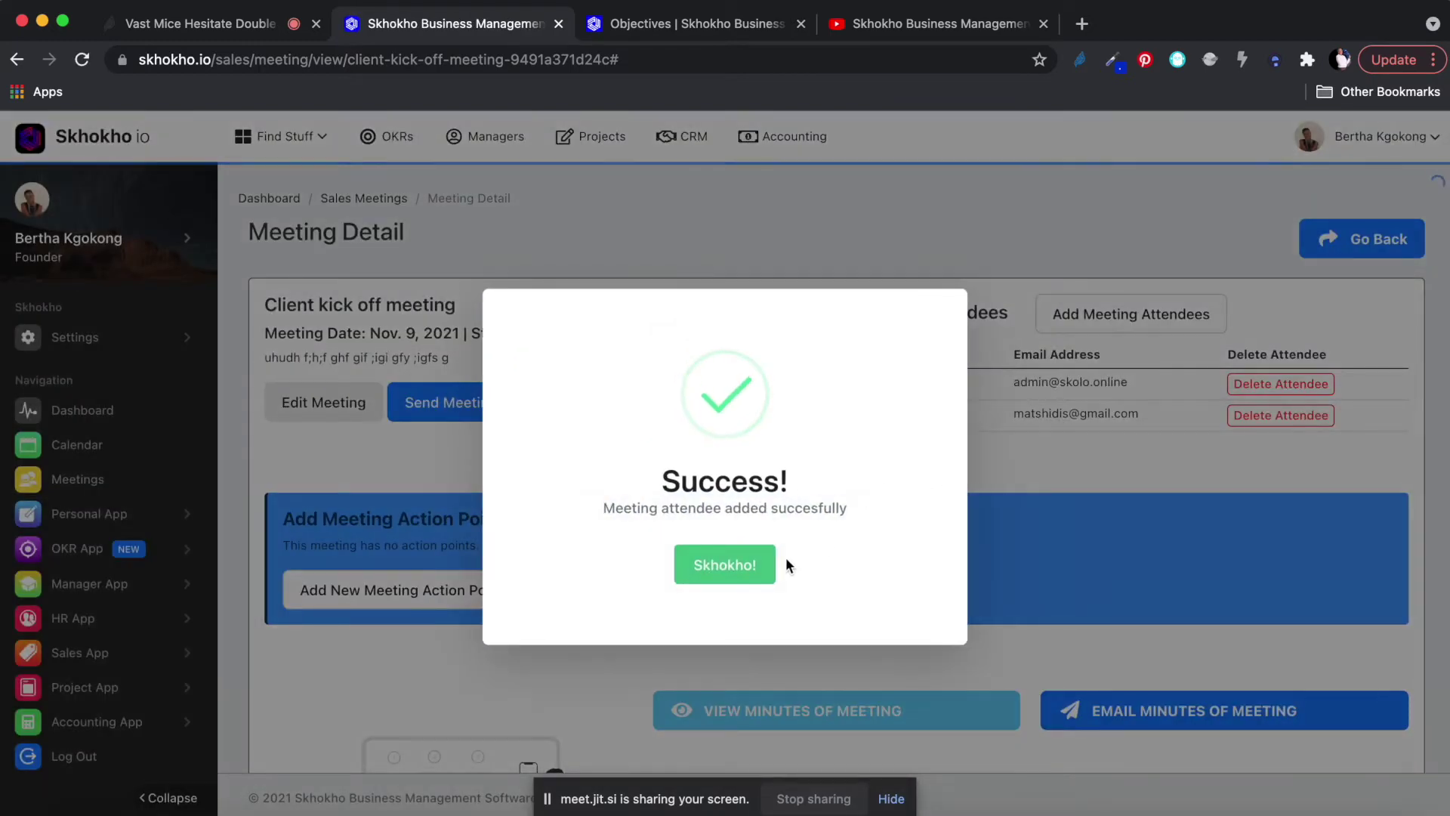
click(746, 569)
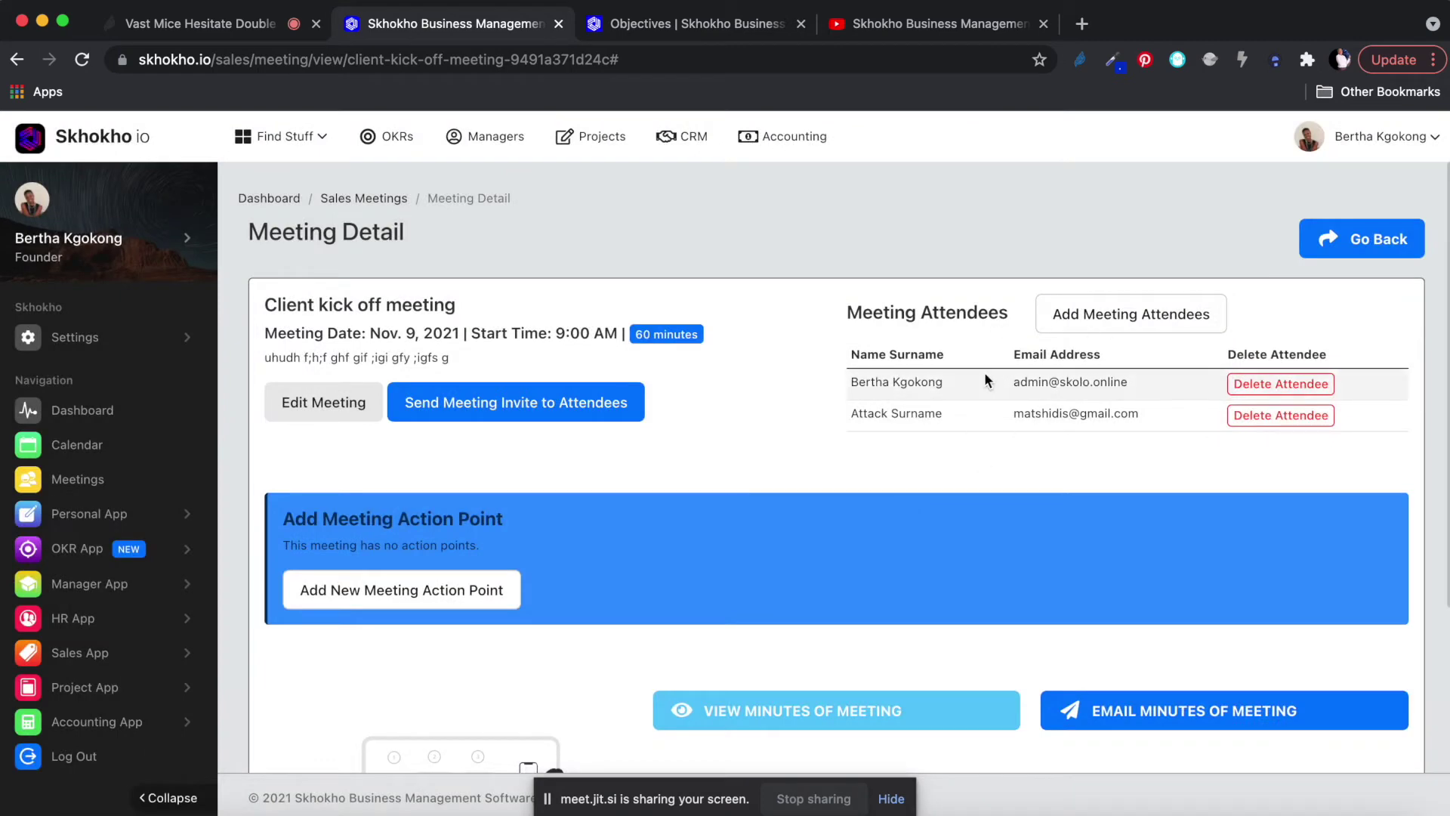
Start a new action point titled 'Follow up on X' with a short description.
scroll(1020, 408, down, 3)
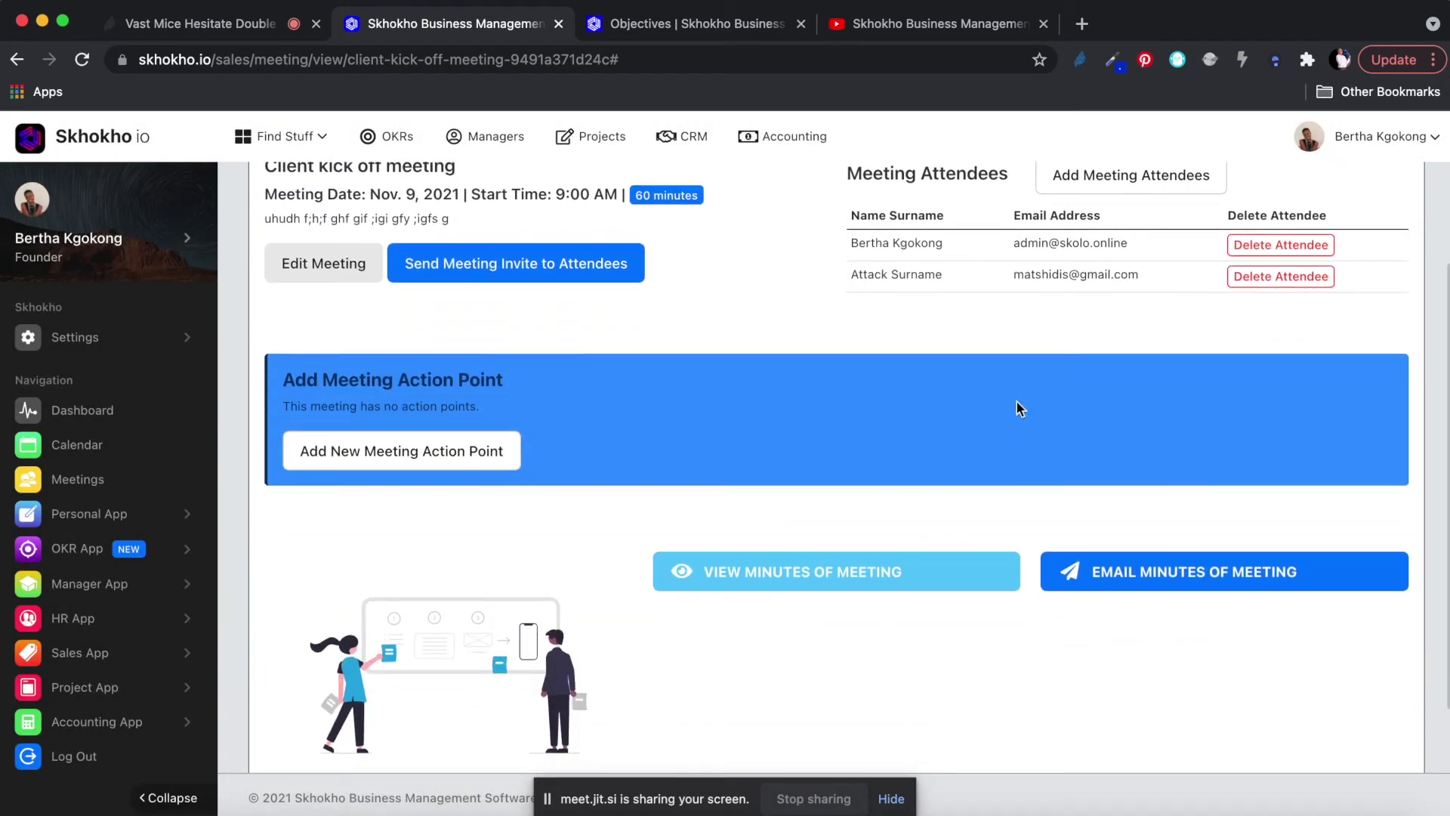
click(415, 454)
click(599, 251)
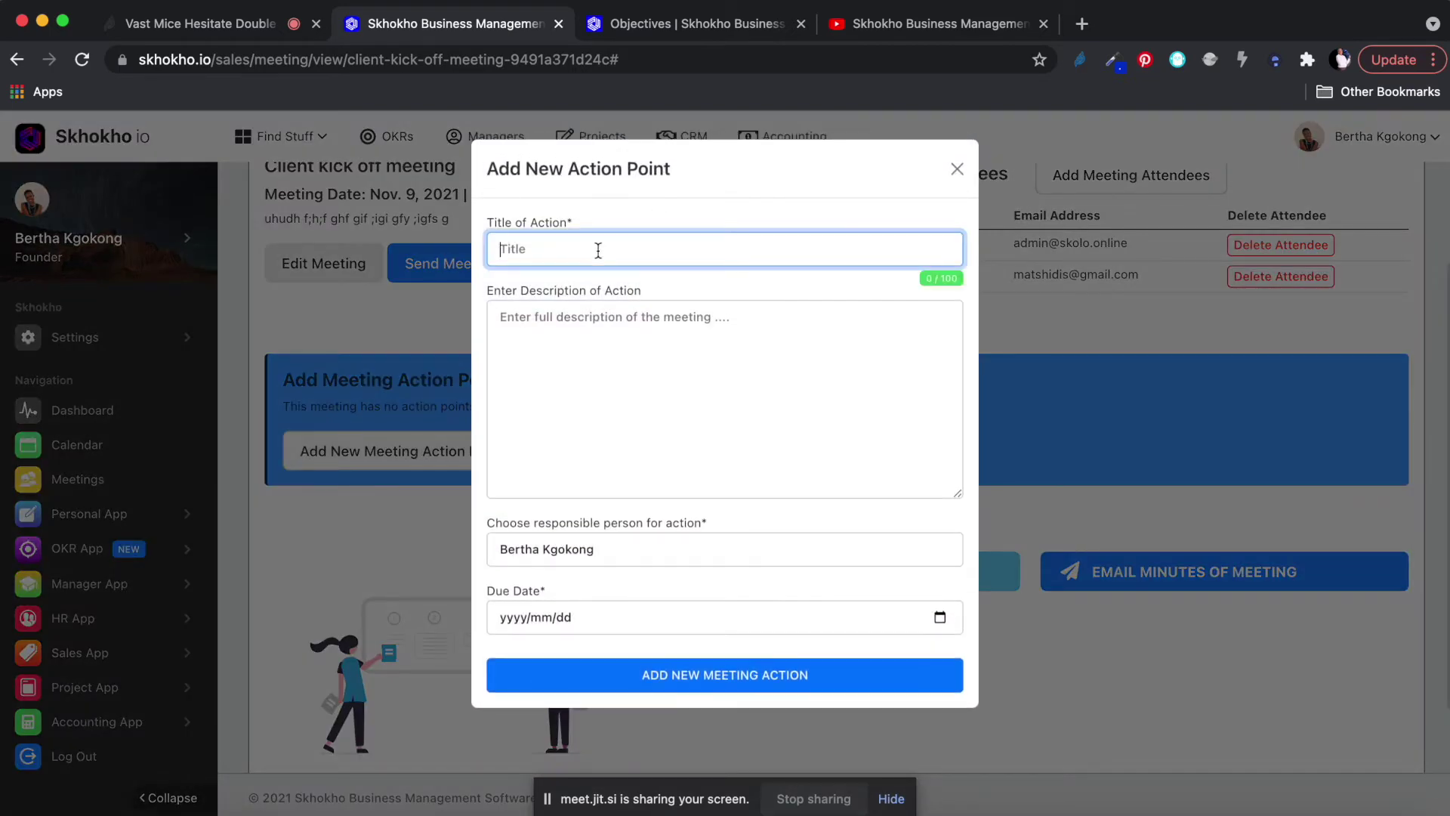
text(Follow B)
key(BackSpace)
text(up on X)
click(604, 366)
text(dfhoud hf;oh isfg ishf;g )
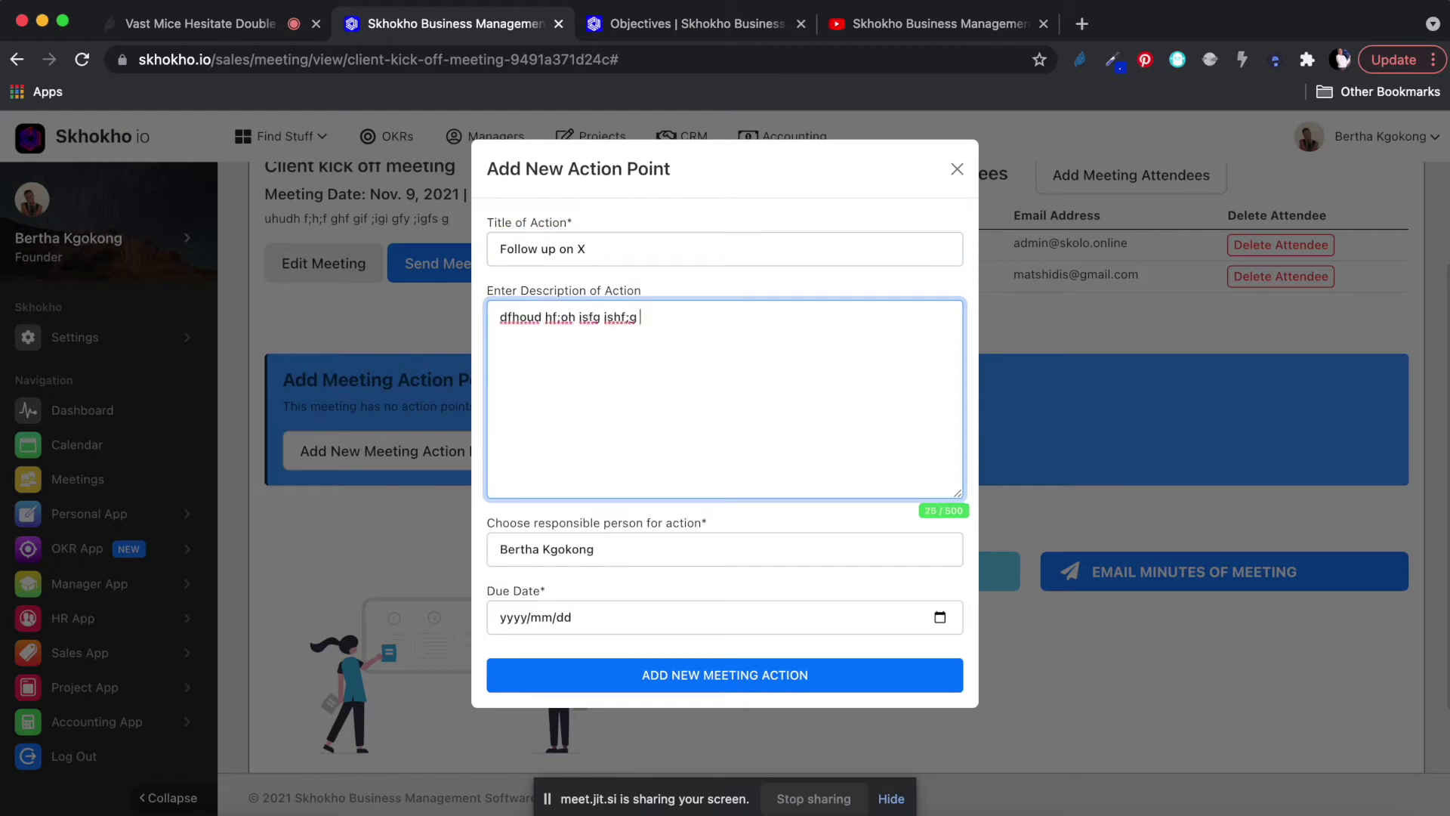
text(h;f g;f hg;f hg;if g;if)
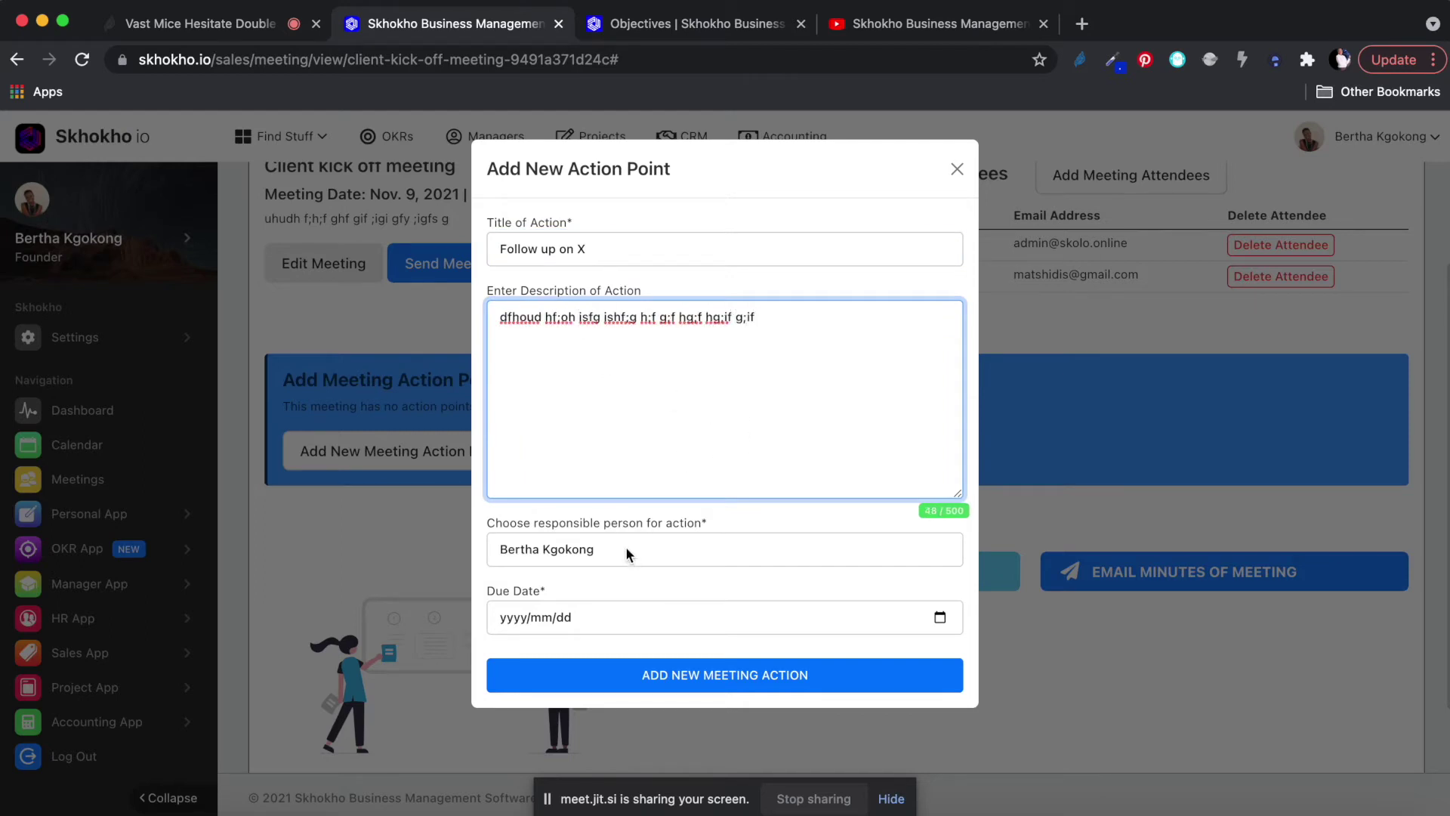
Assign it to the new attendee, set the due date to 26 November 2021, and save.
click(627, 549)
click(577, 571)
click(588, 551)
click(568, 571)
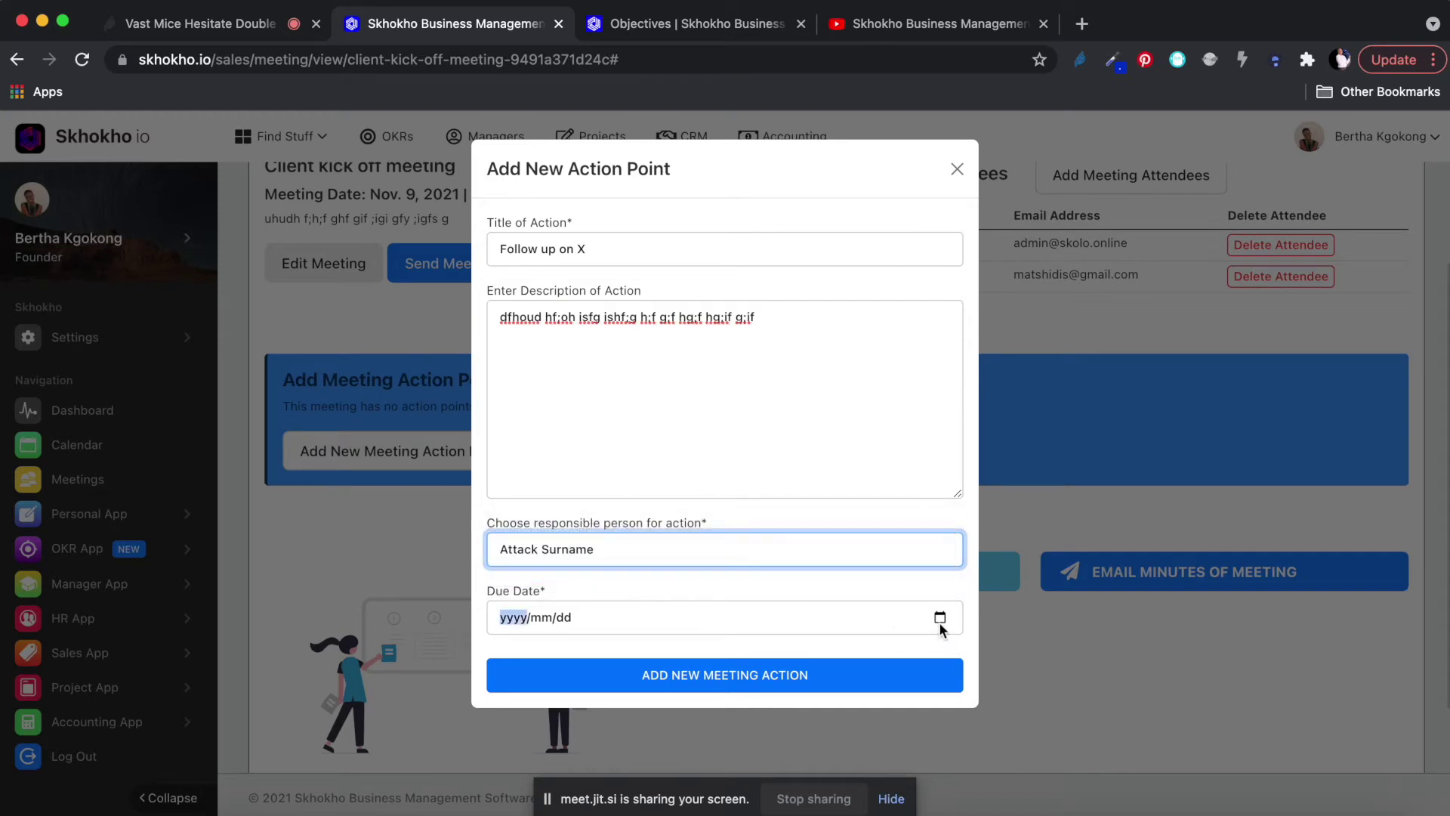
click(940, 618)
click(655, 474)
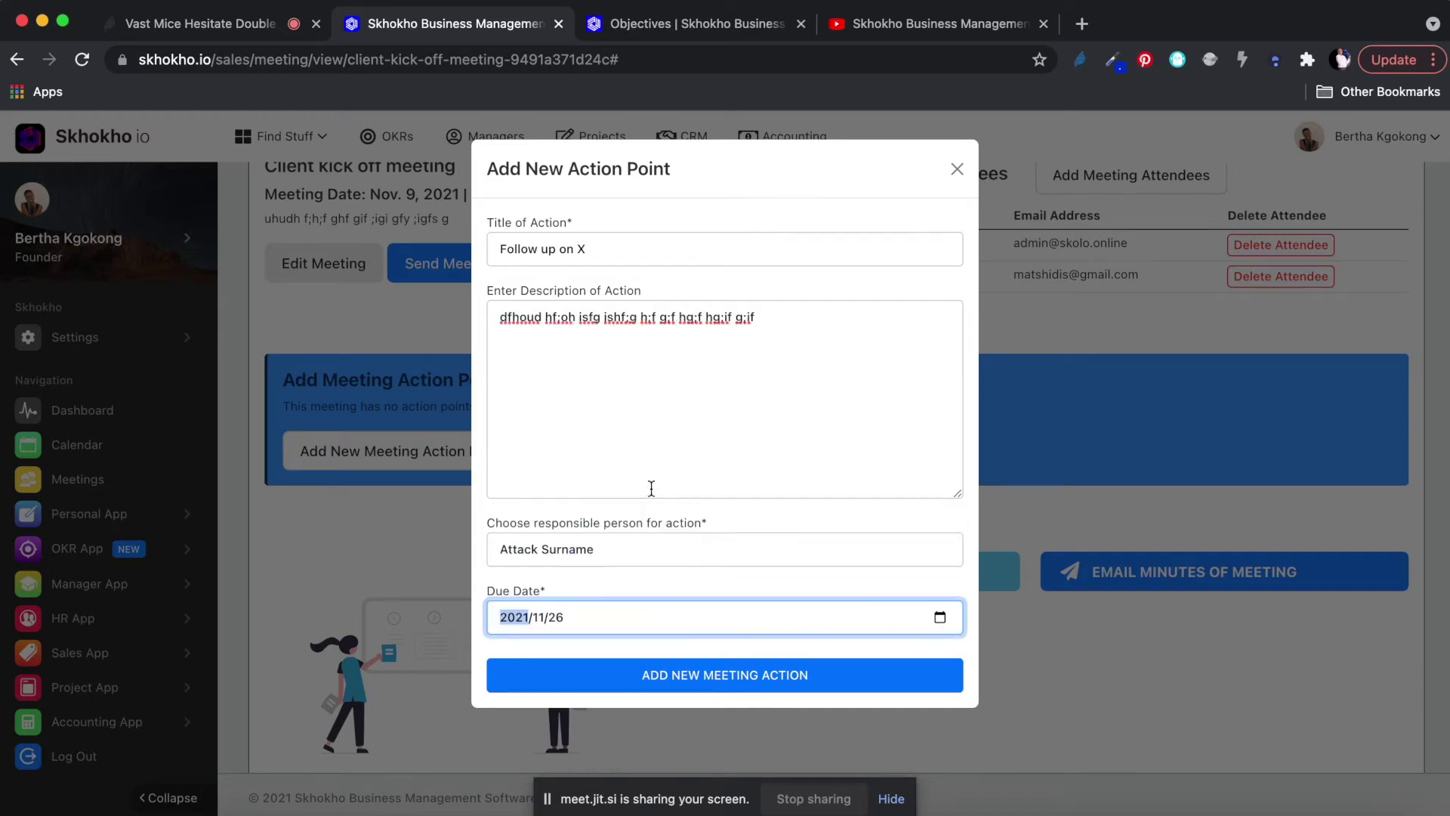
click(669, 669)
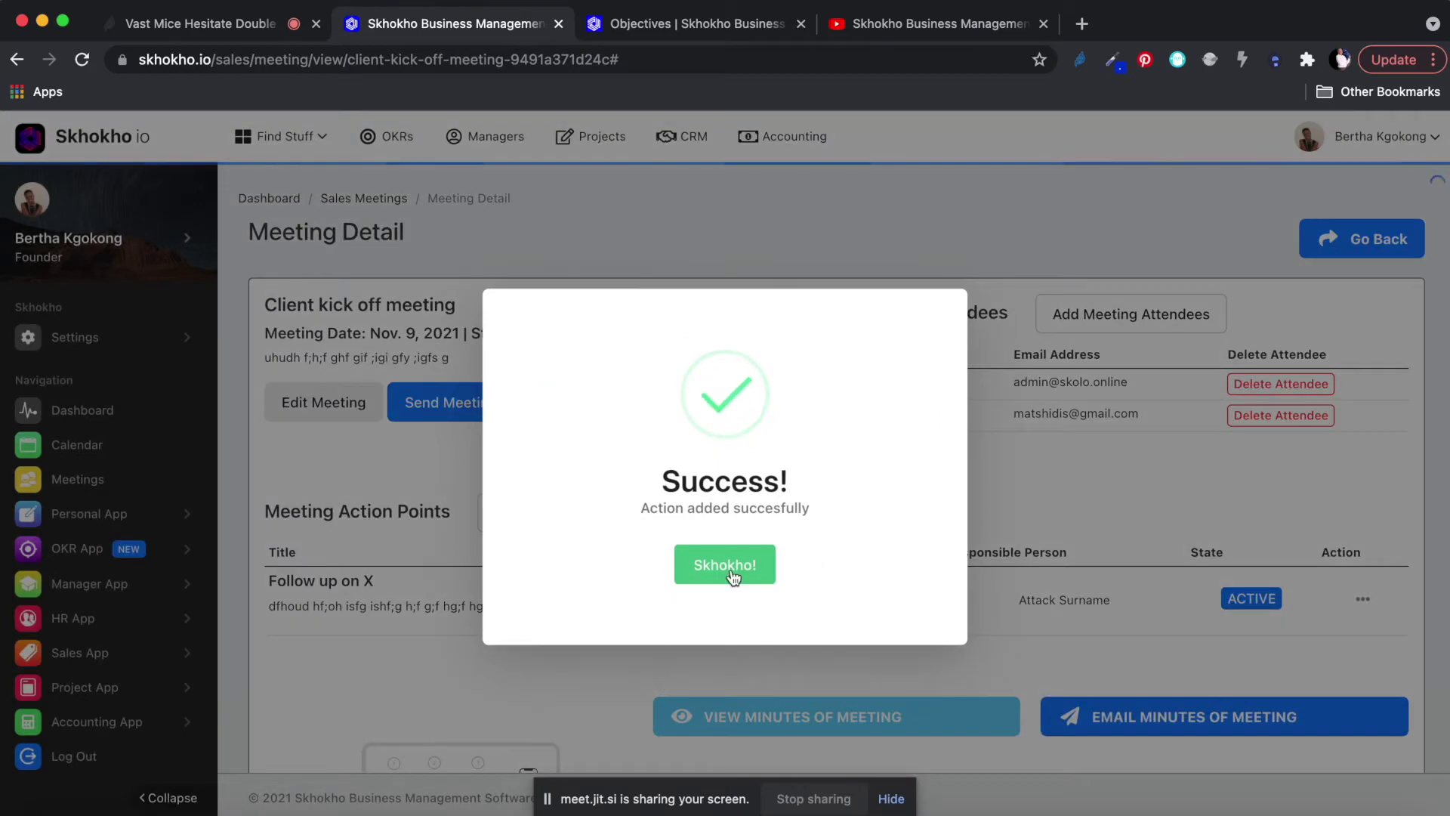
click(732, 576)
scroll(491, 621, down, 2)
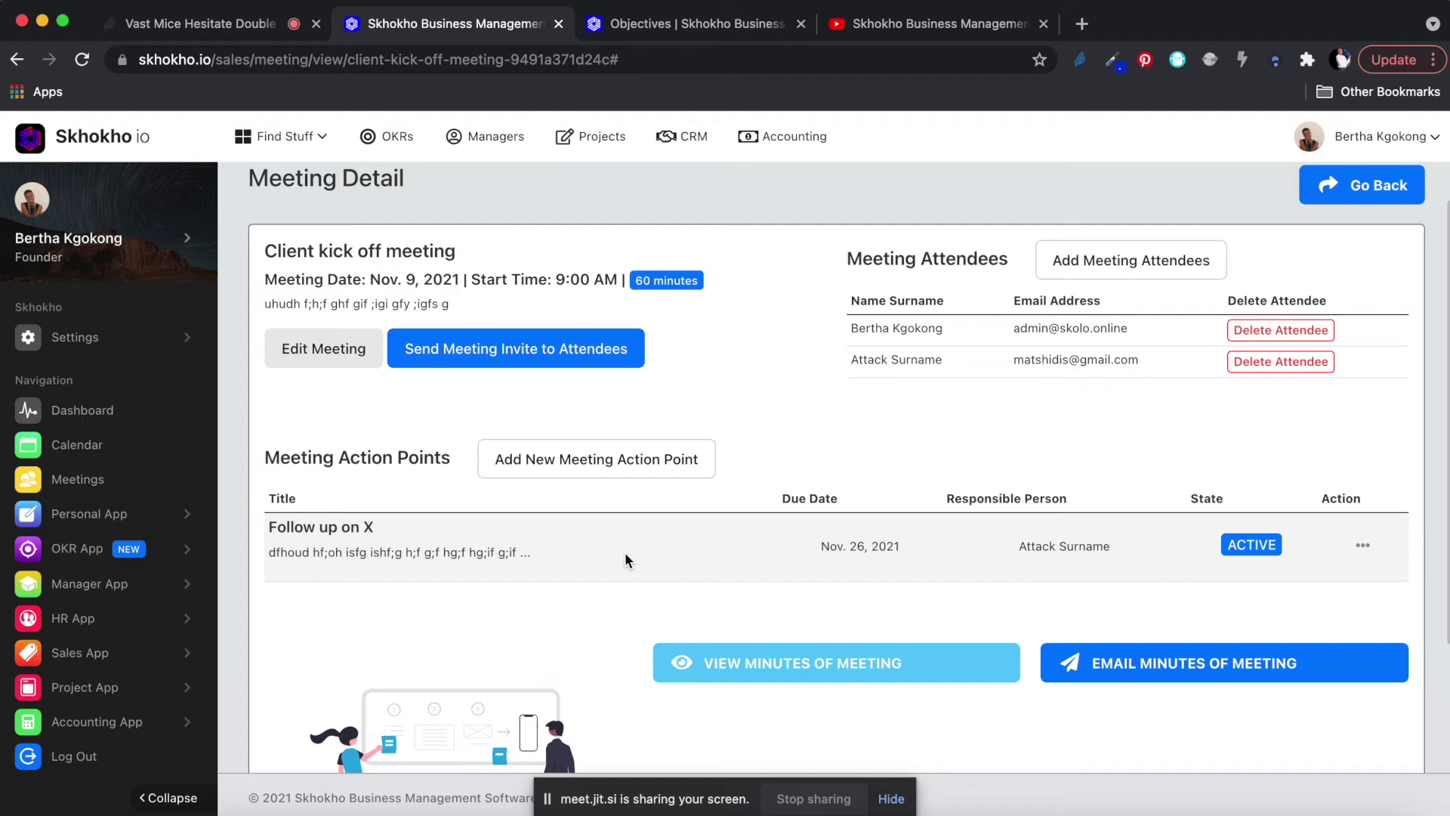
Go back and view the Get Investec BOQ Business hustle from Sales App > Hustle List.
scroll(624, 551, down, 3)
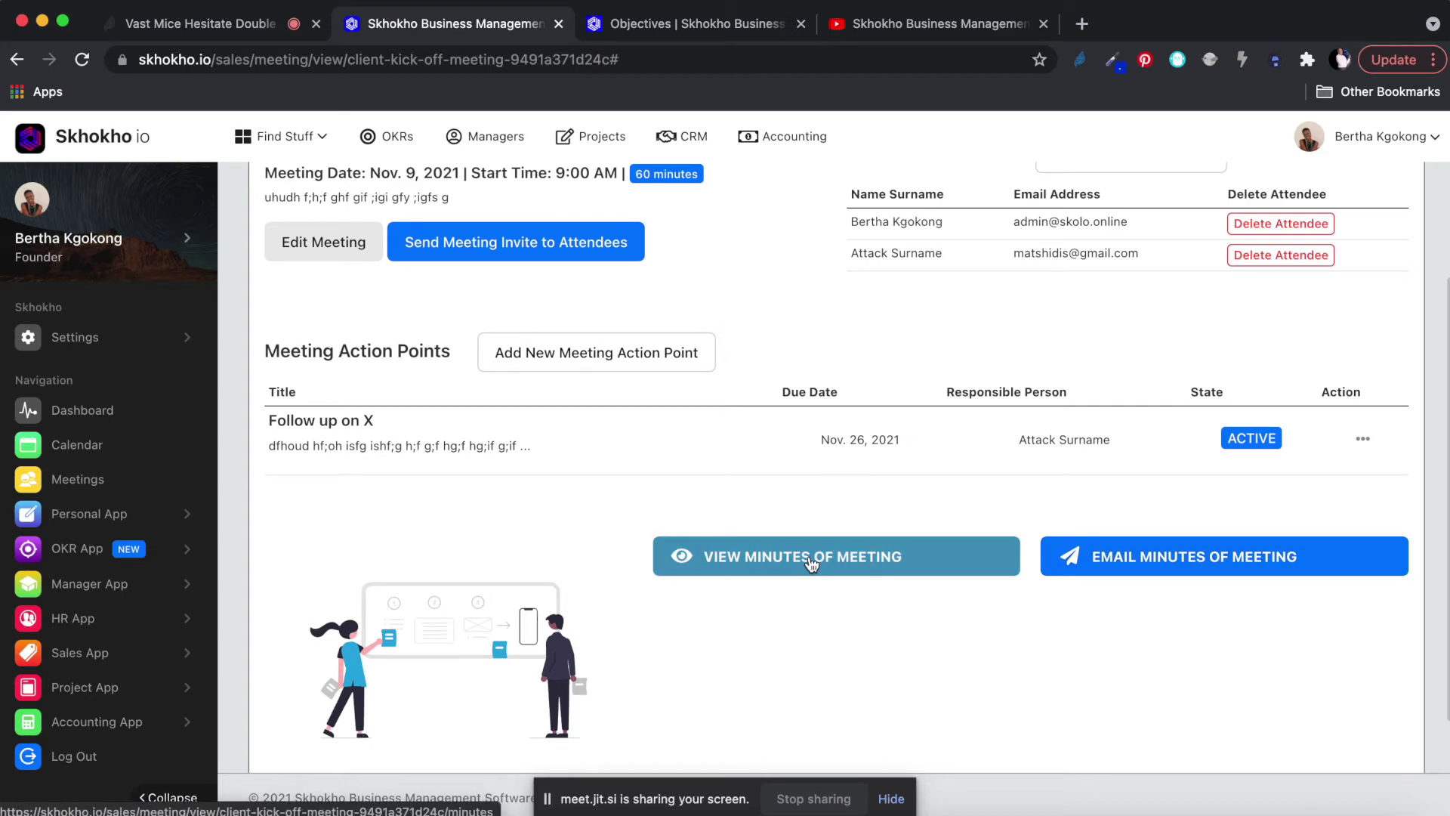
scroll(654, 344, up, 4)
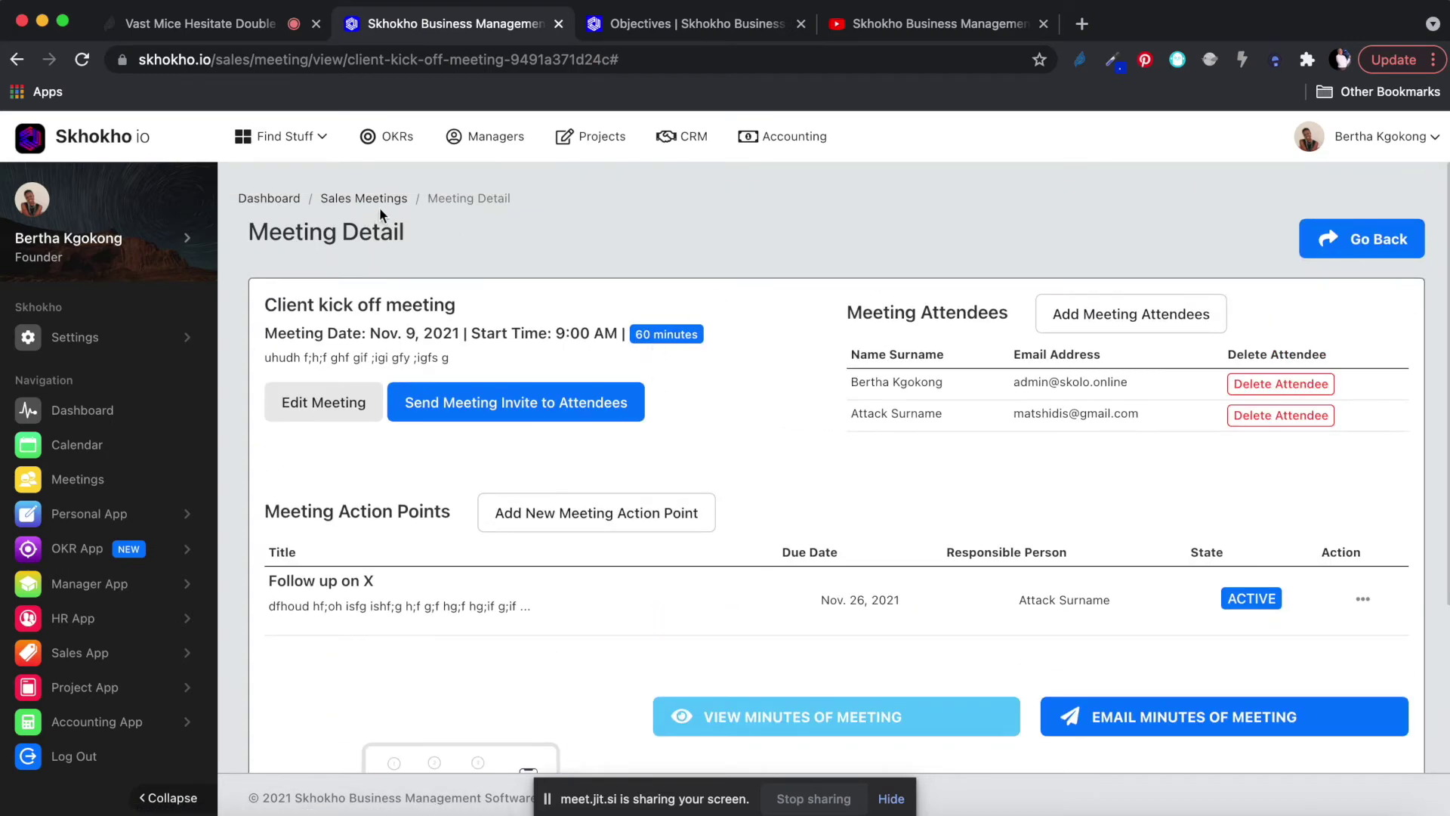
click(1383, 242)
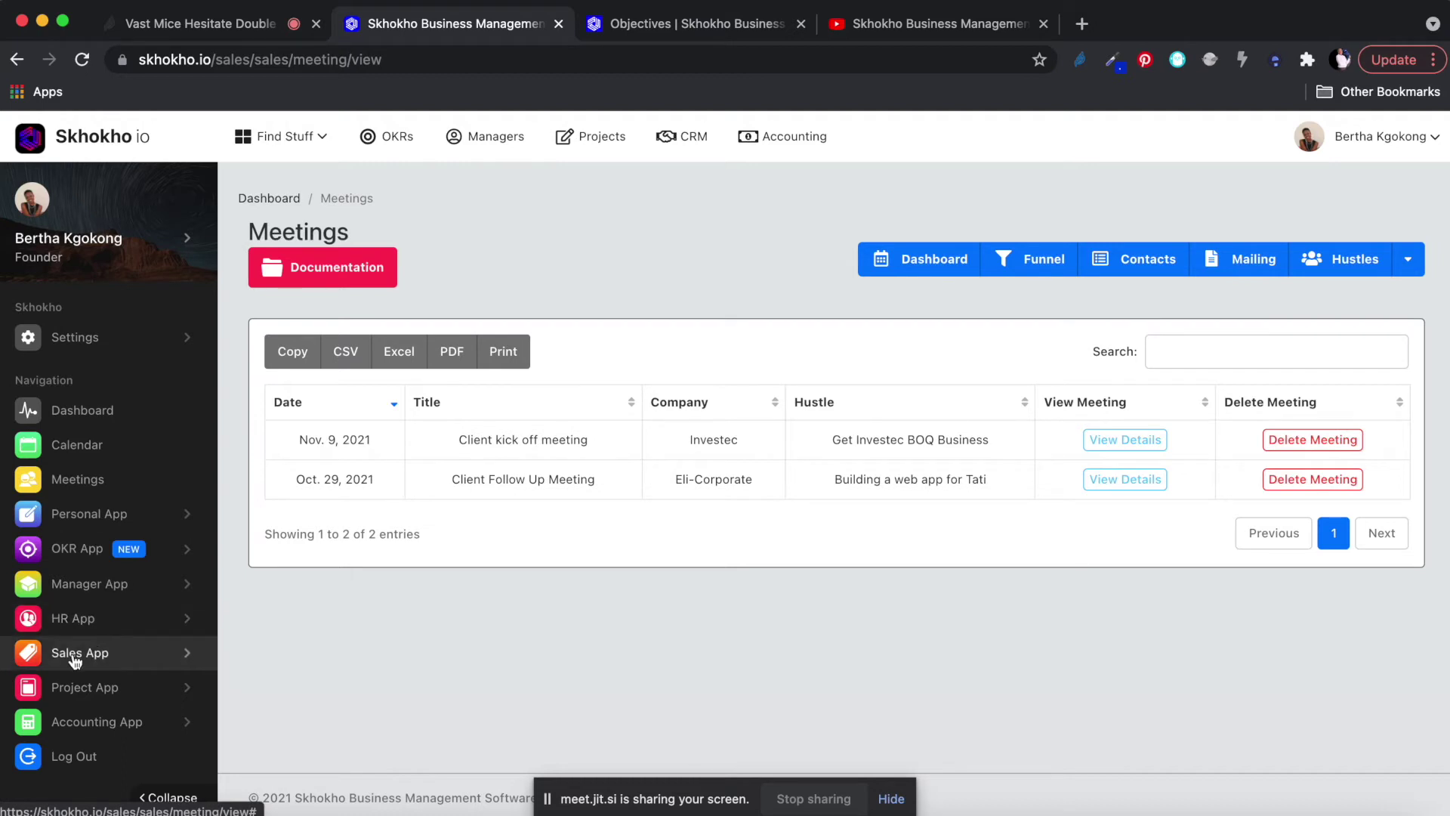
click(111, 655)
scroll(111, 655, down, 5)
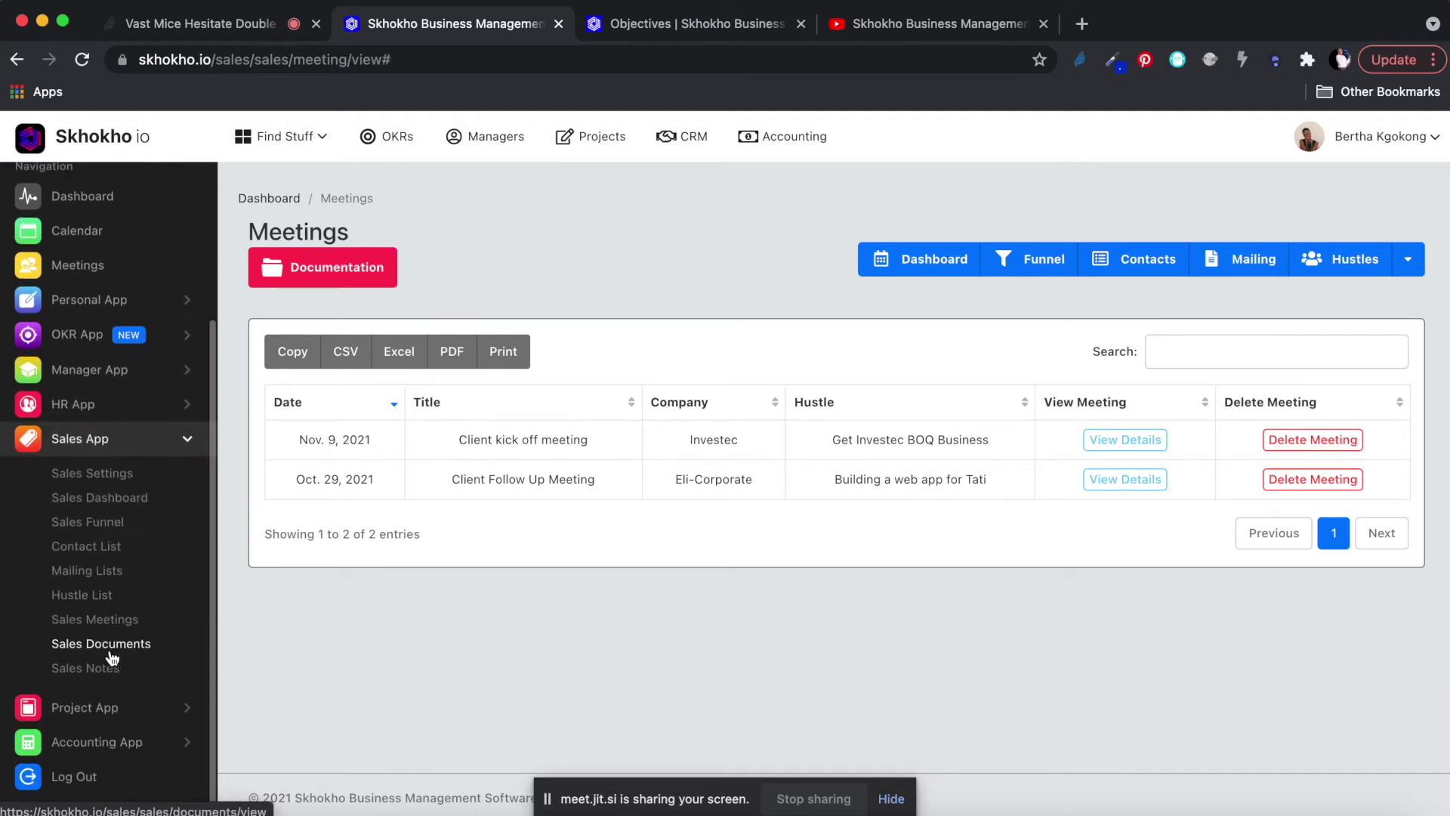
click(82, 576)
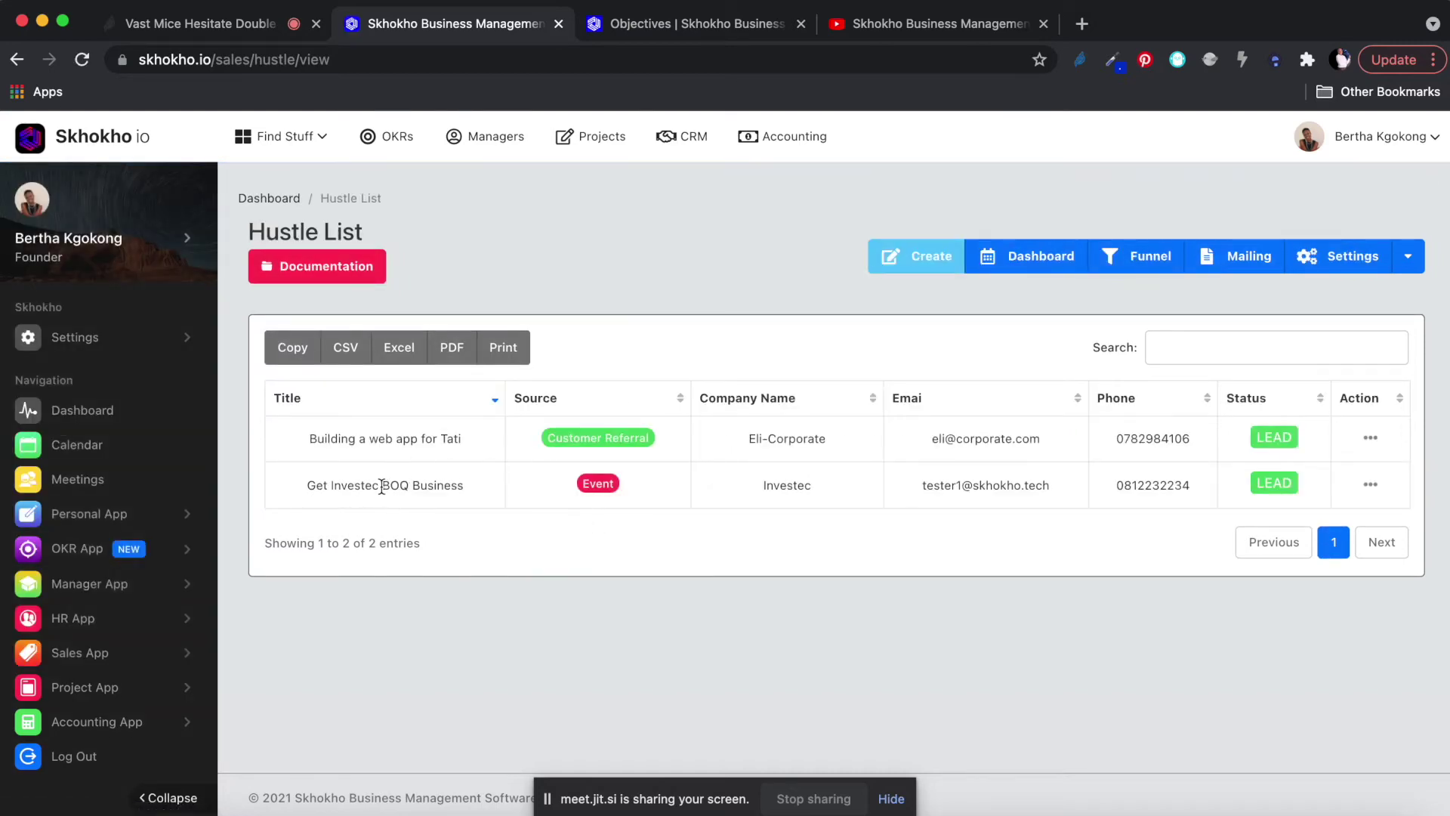
click(1370, 484)
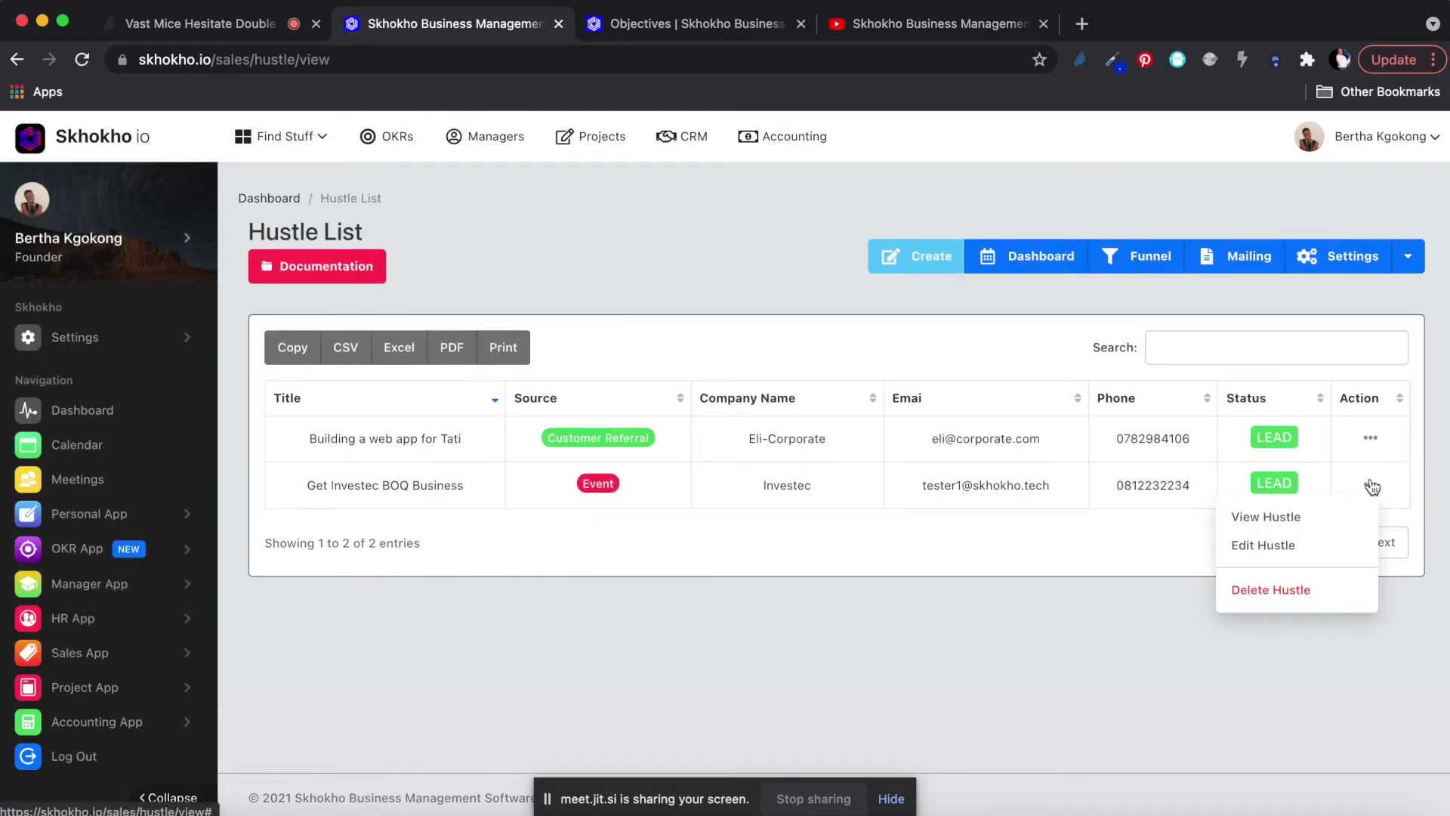
click(1269, 519)
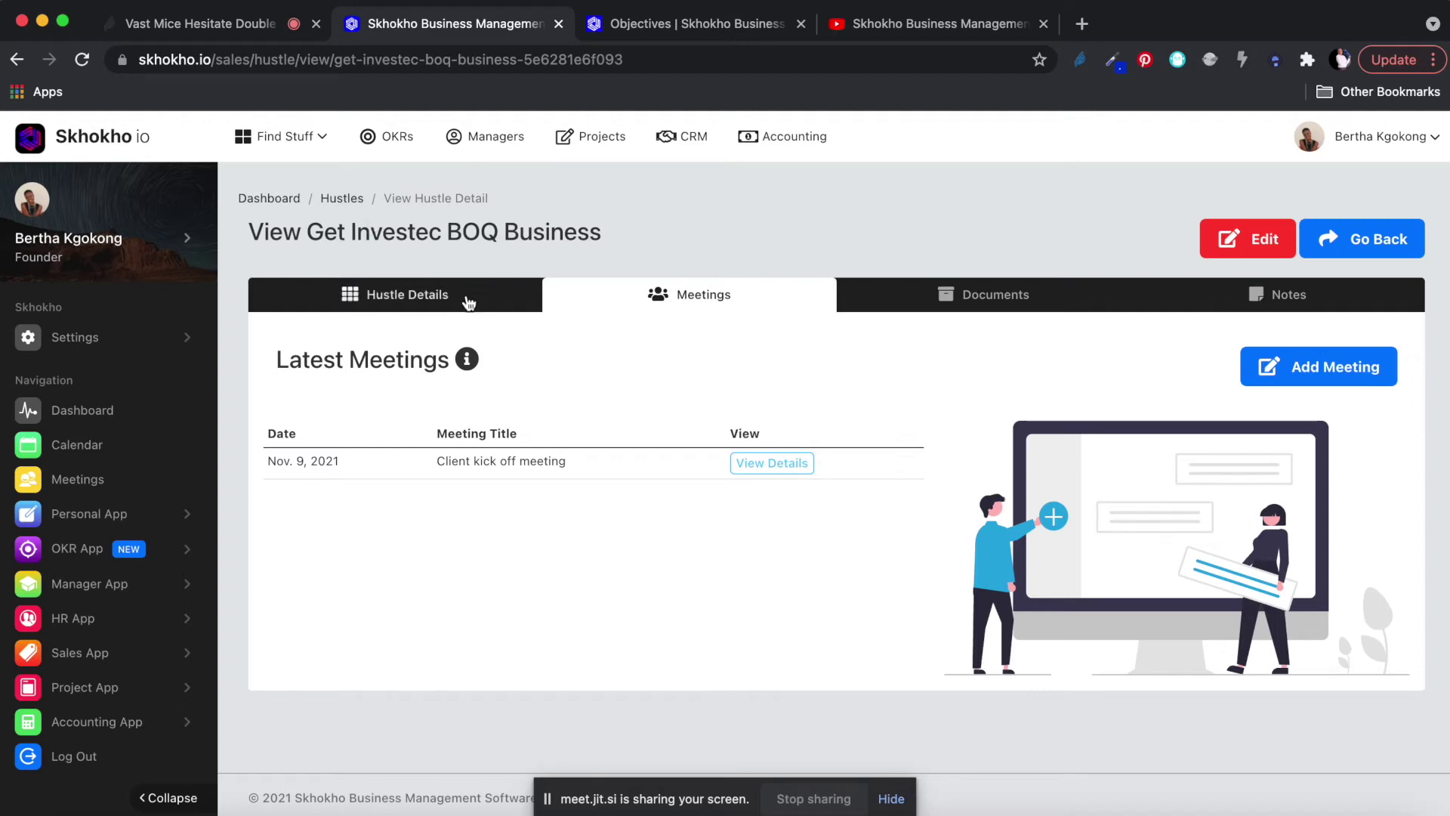
Look over the hustle's summary, then switch to its Documents section.
click(446, 296)
scroll(546, 580, down, 5)
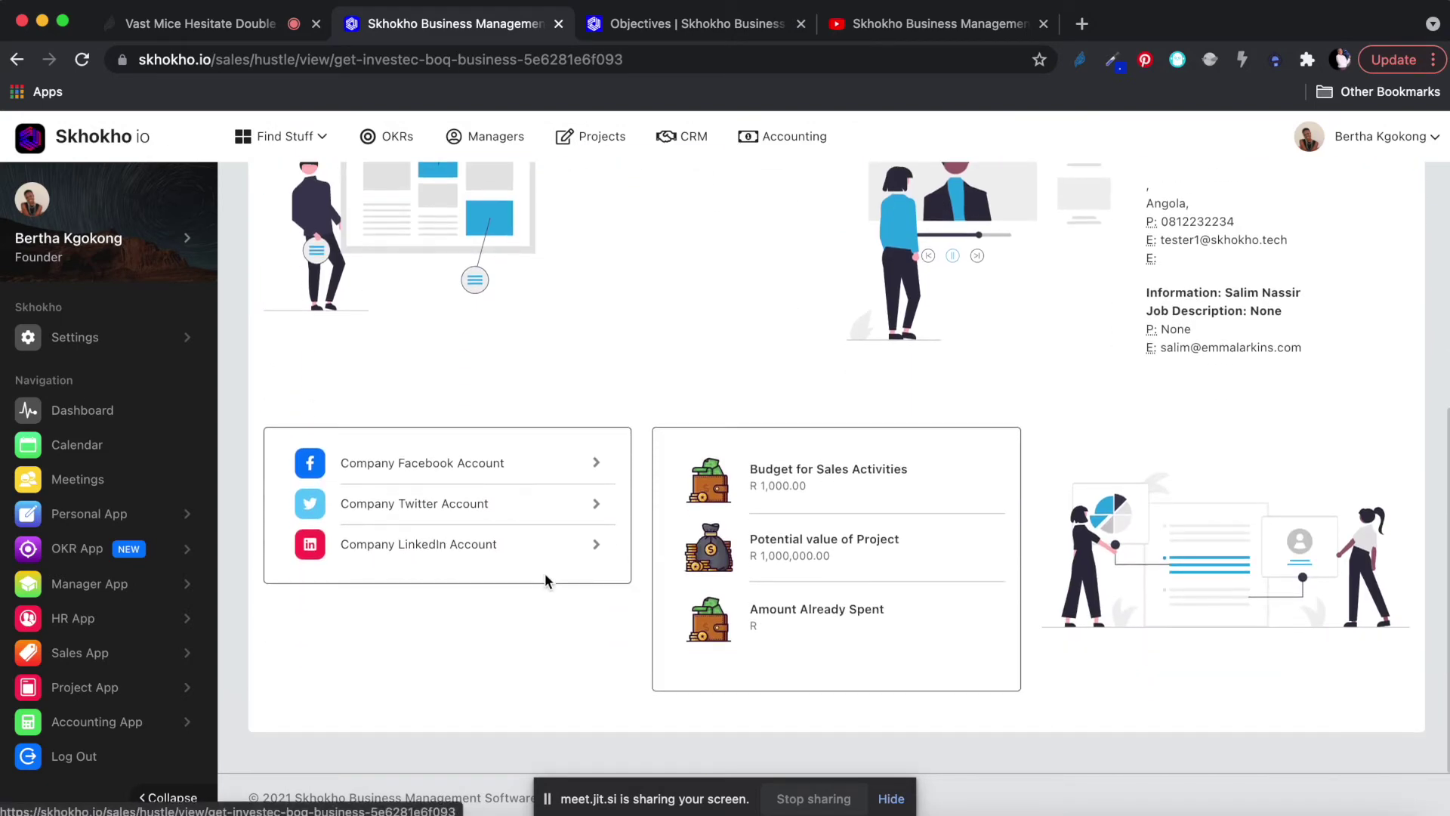
scroll(922, 461, up, 5)
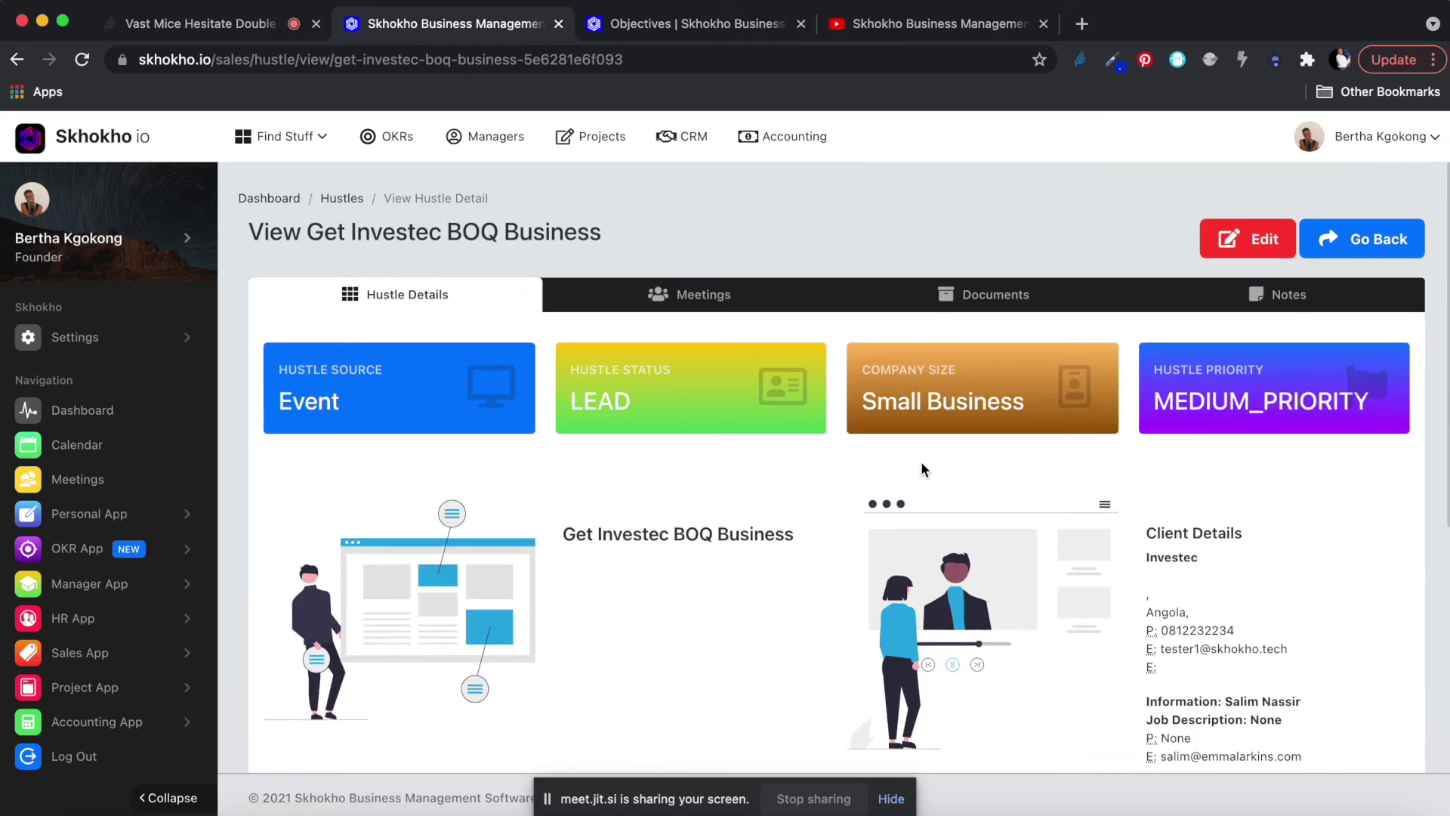
click(992, 298)
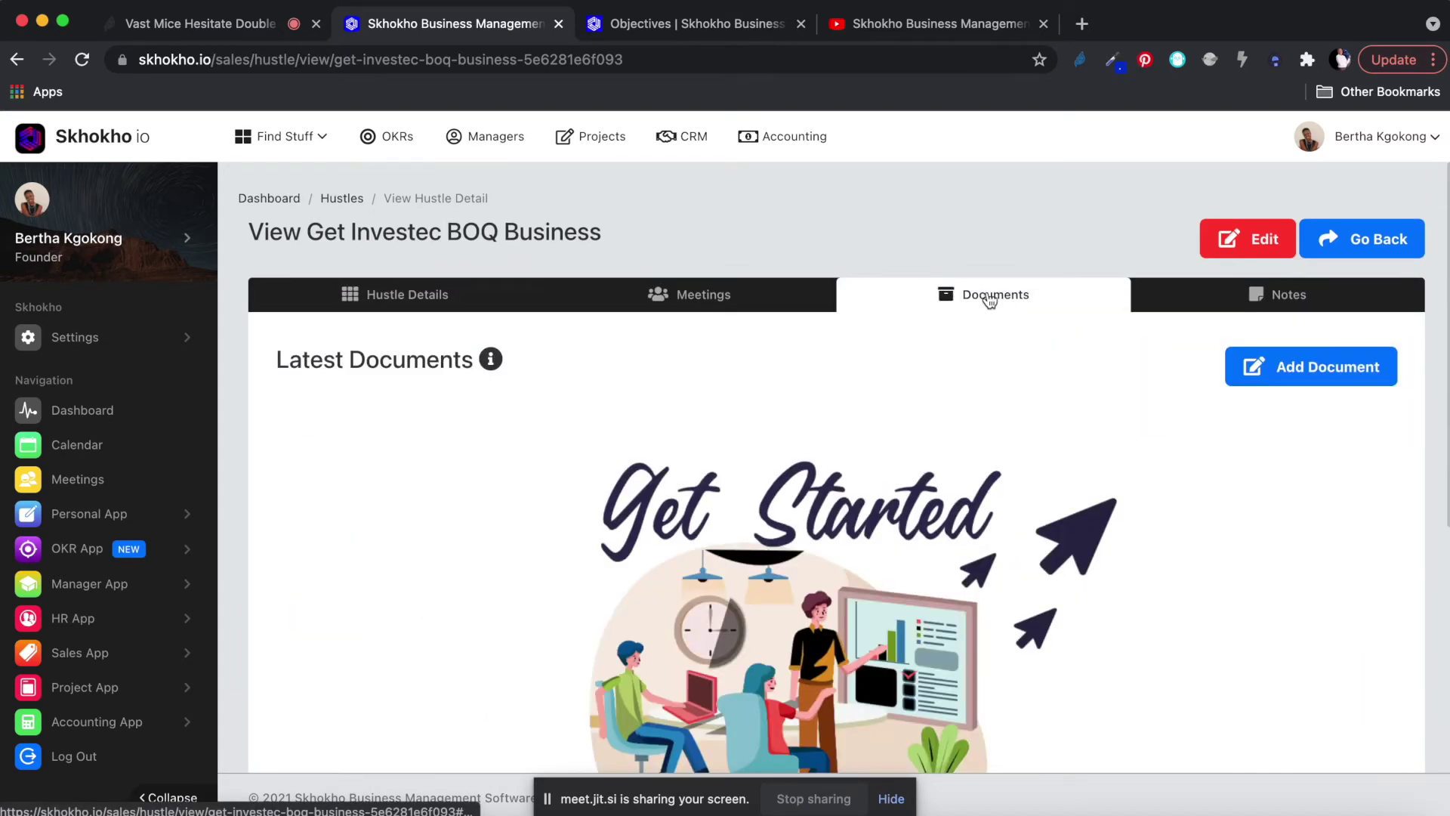
scroll(979, 415, down, 2)
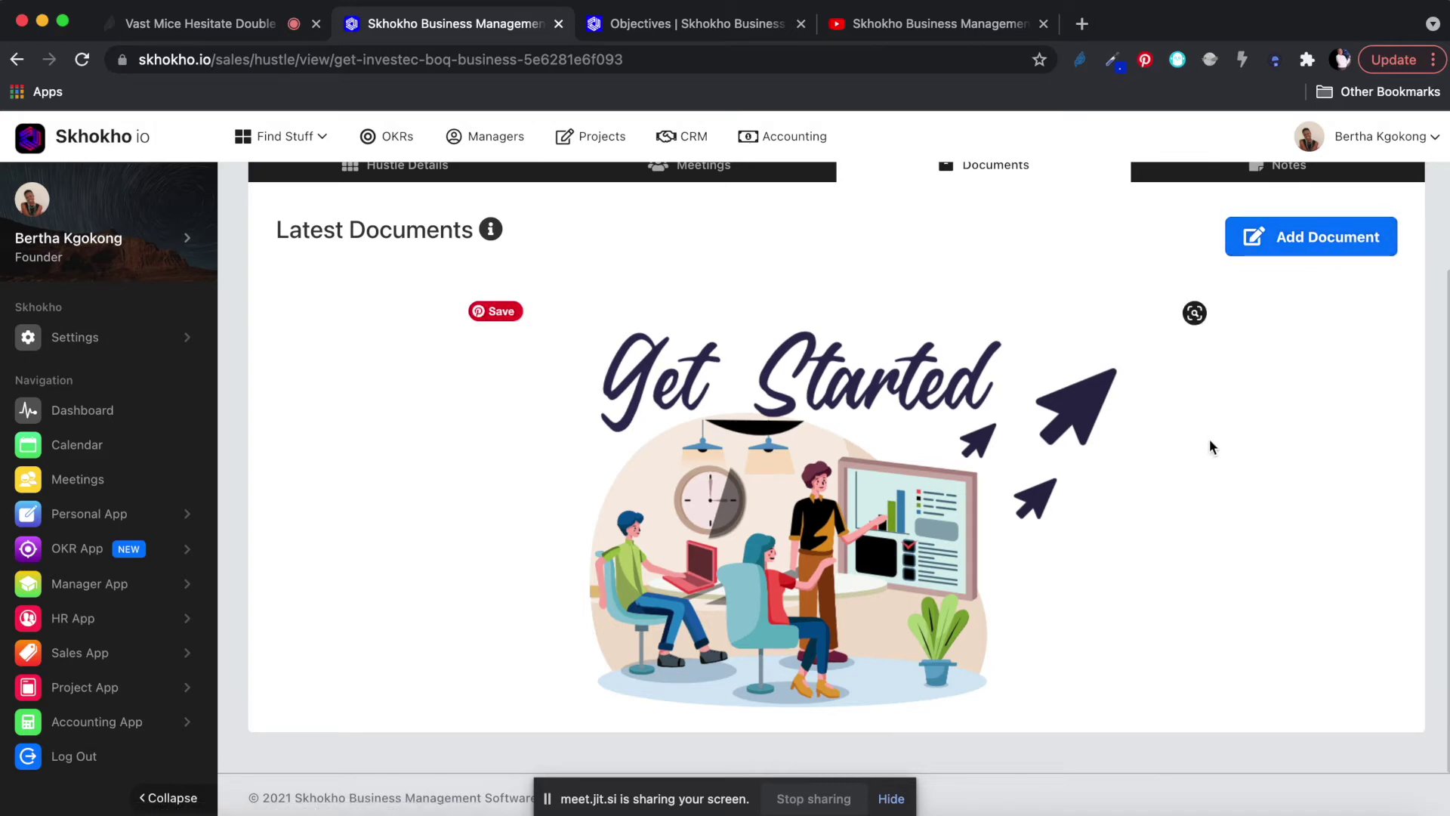
Add a document titled 'Important' with invoice-267.pdf uploaded from the Desktop.
click(1317, 236)
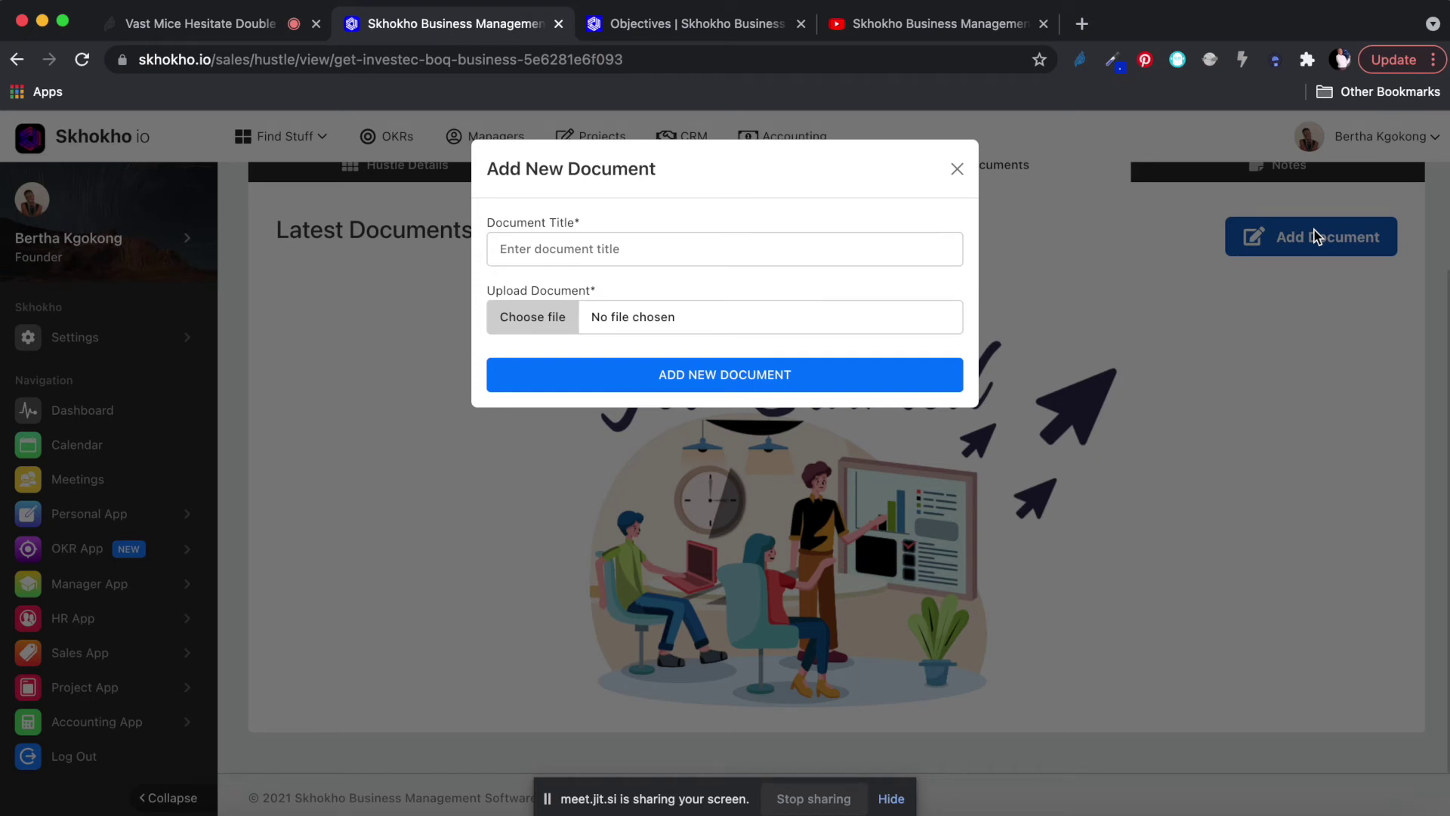
click(682, 253)
text(Important)
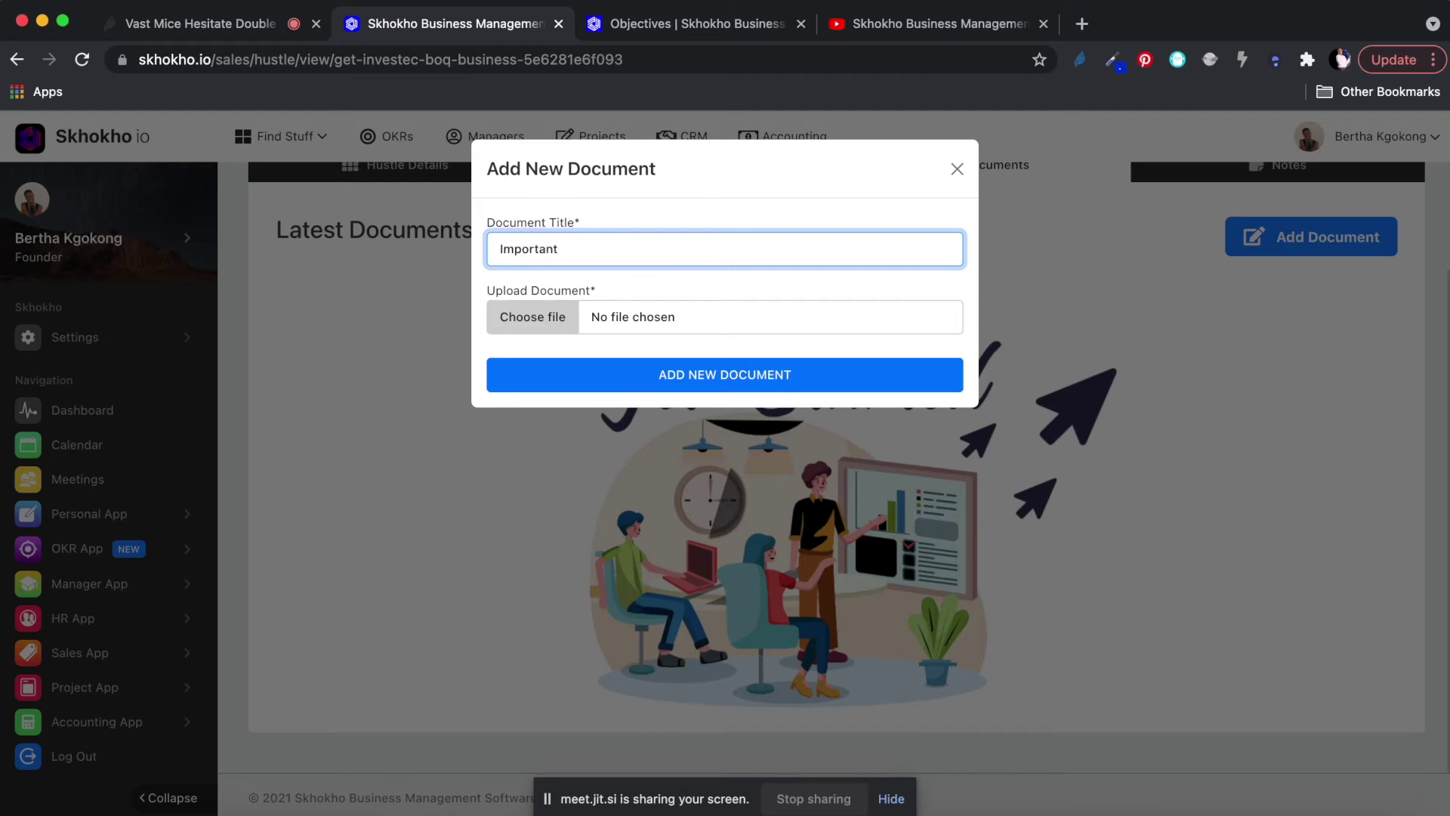
click(555, 317)
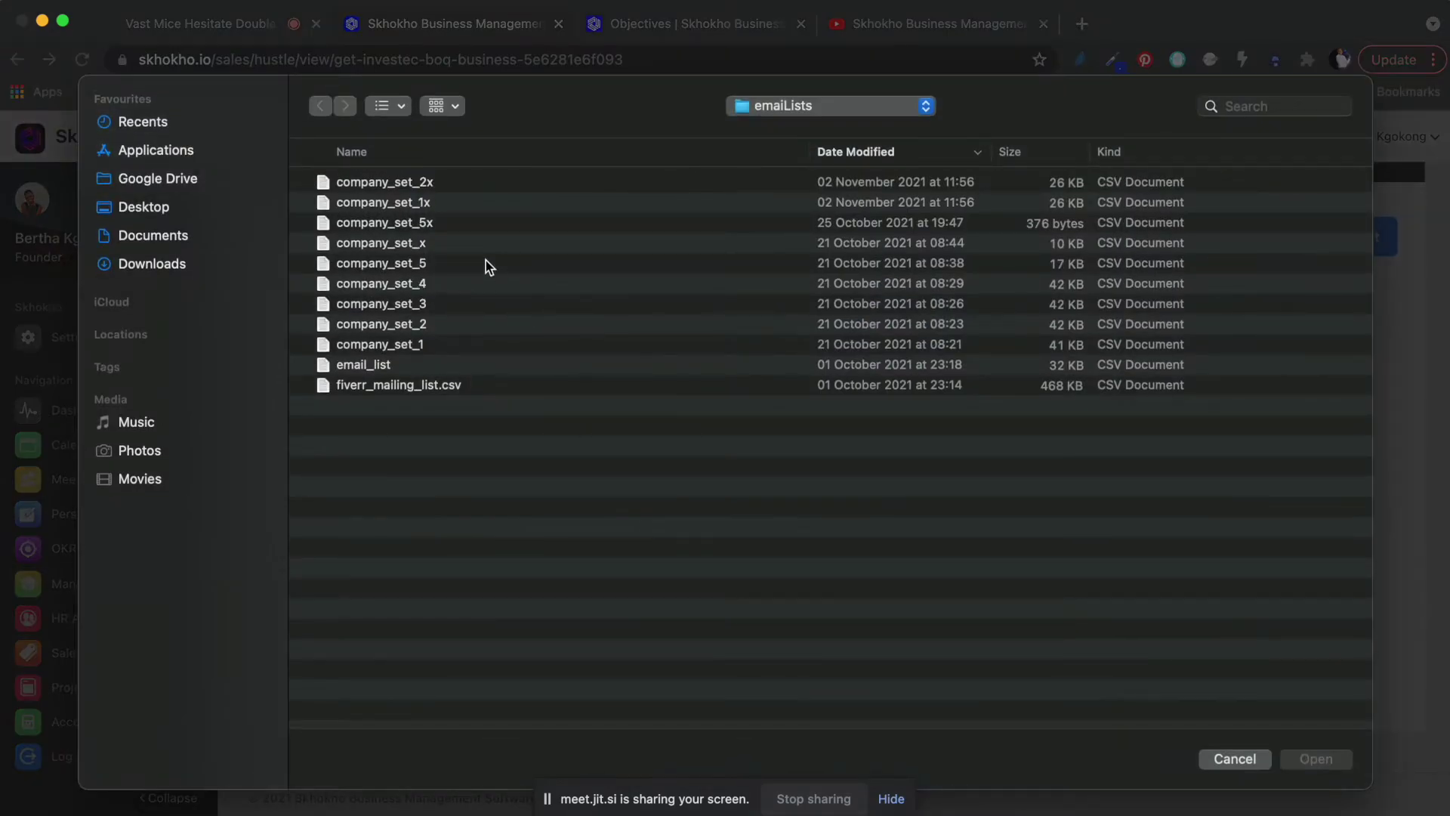
click(153, 206)
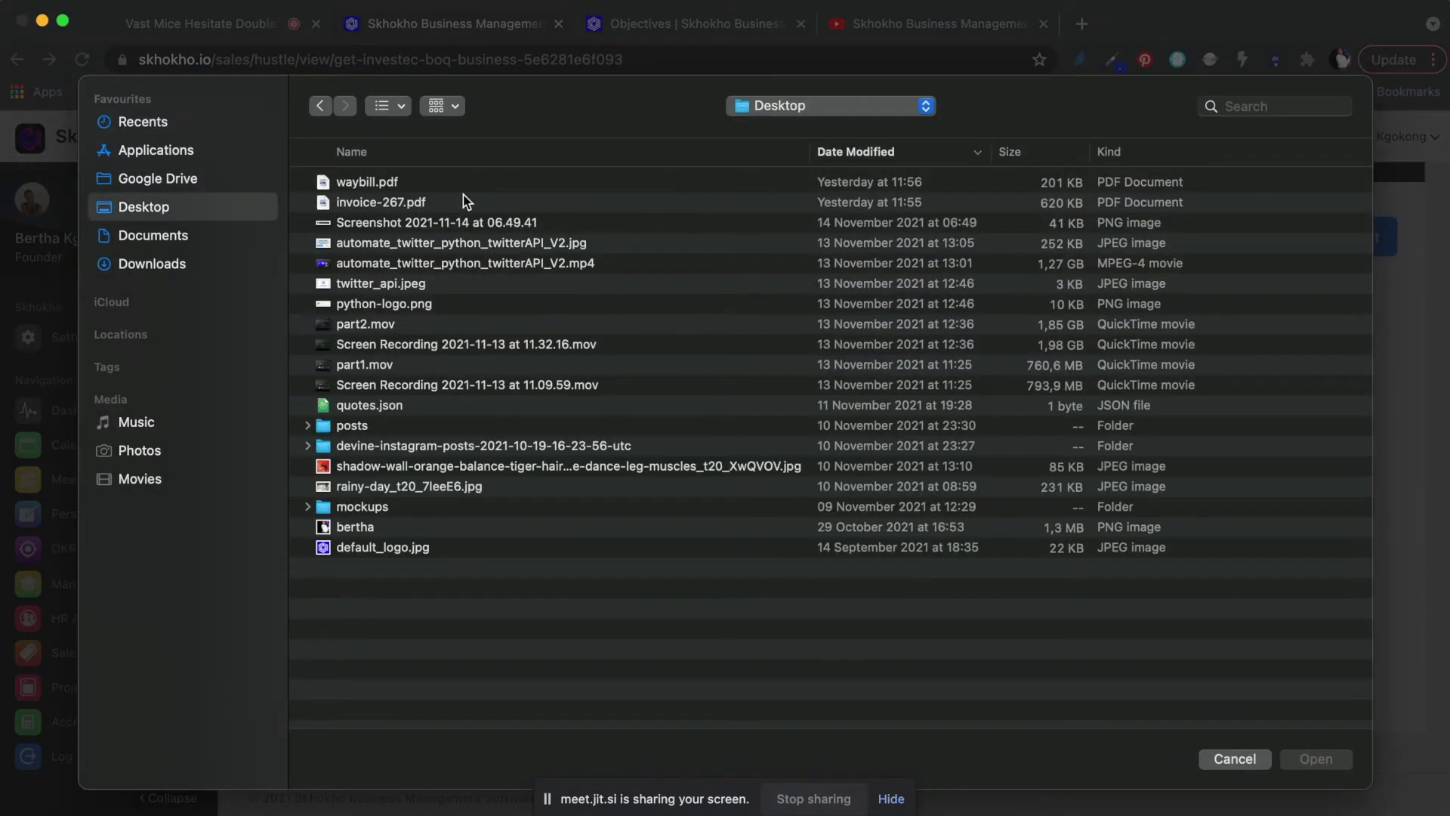
double_click(360, 203)
click(685, 378)
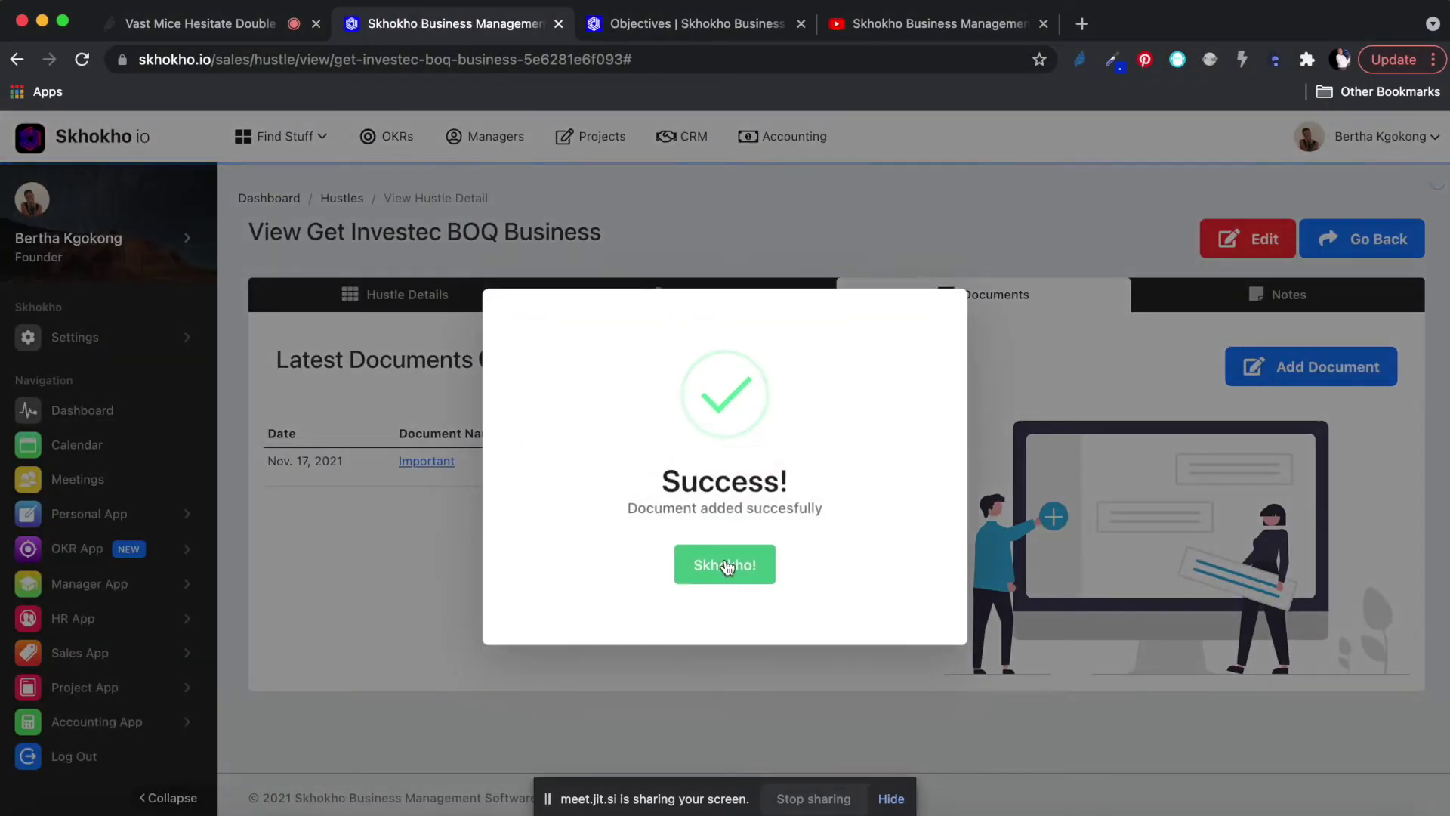
click(721, 563)
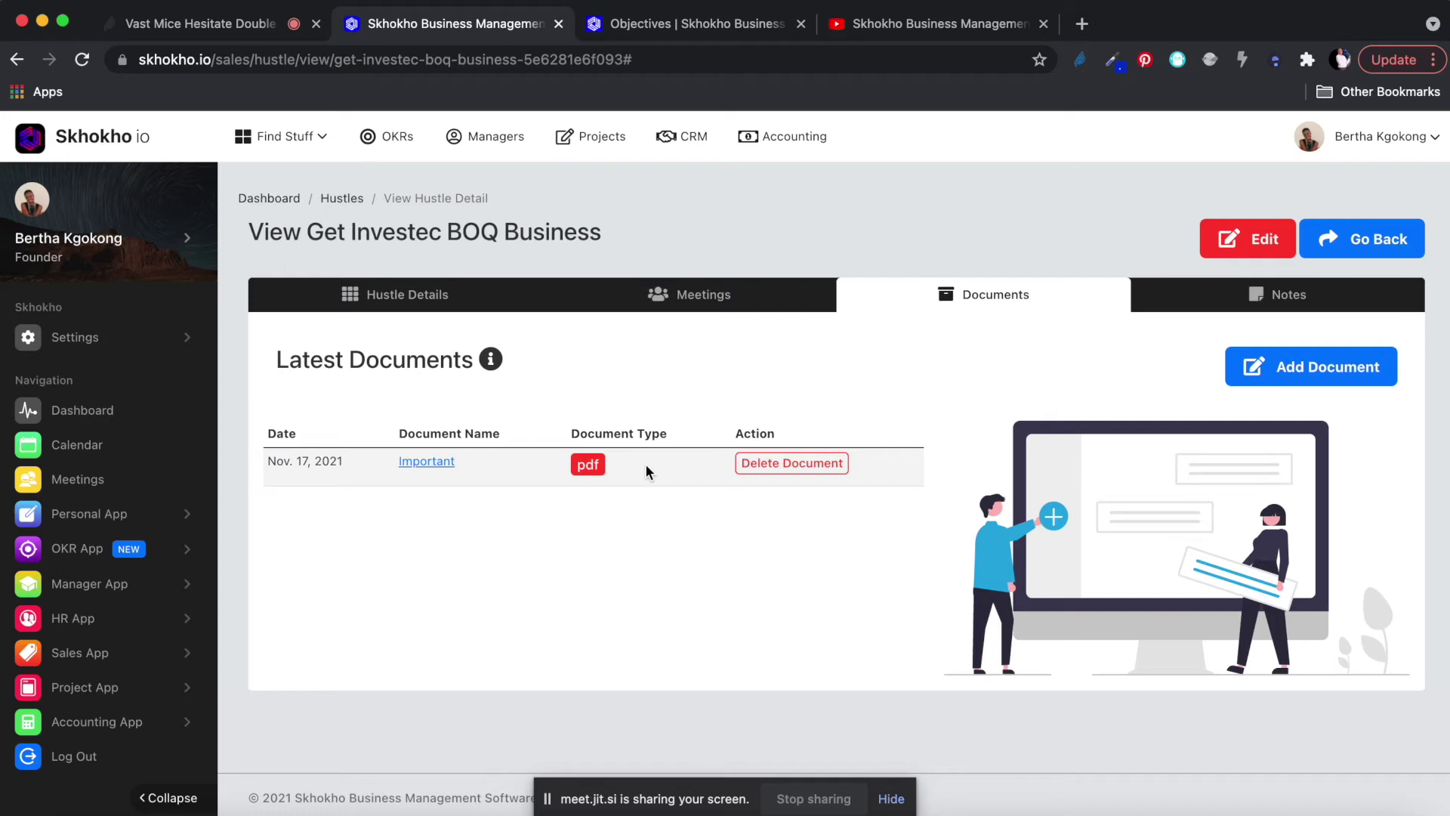
On the hustle's Notes tab, start a new note titled 'Important links'.
click(1259, 298)
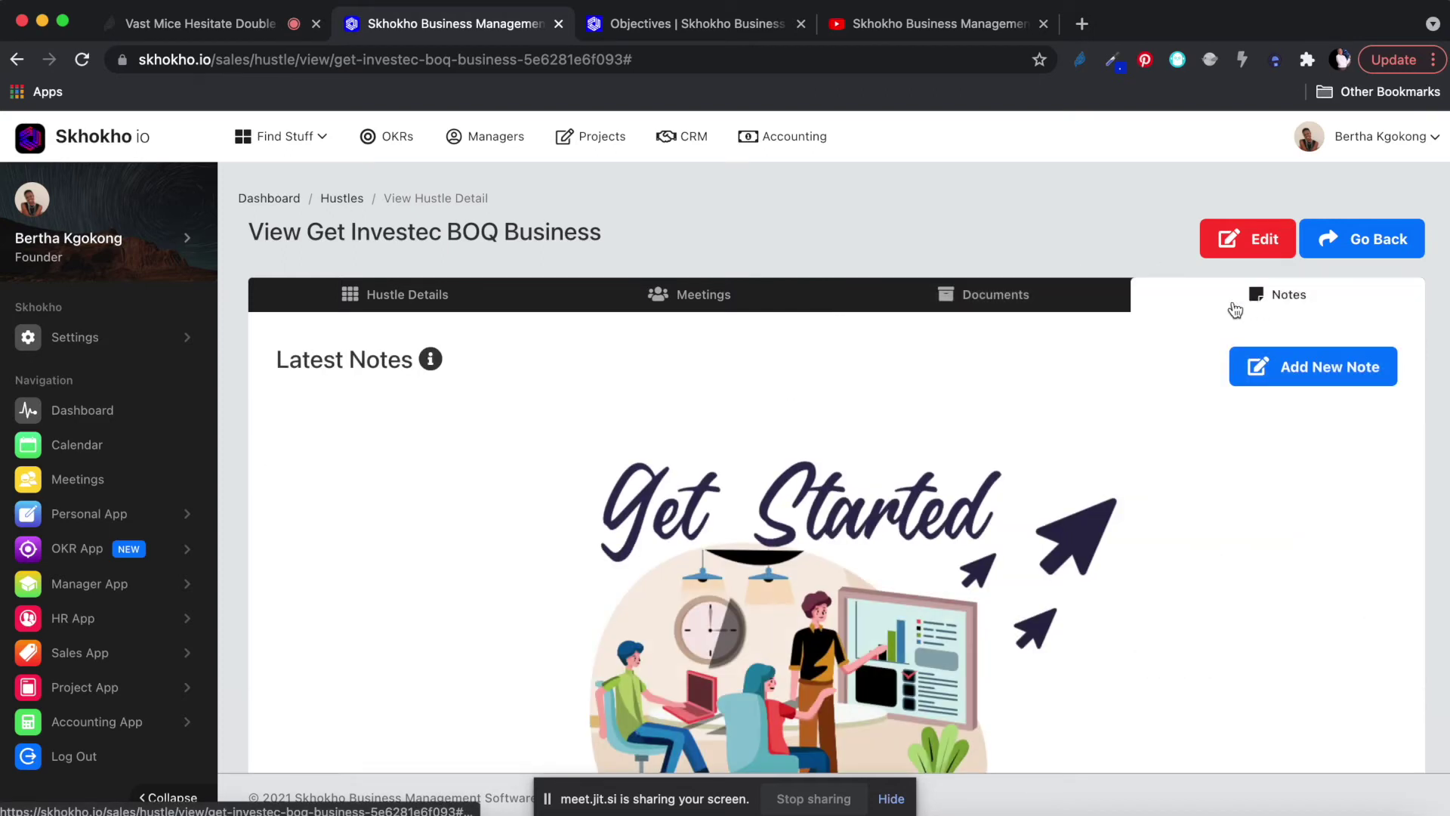
scroll(1234, 467, down, 2)
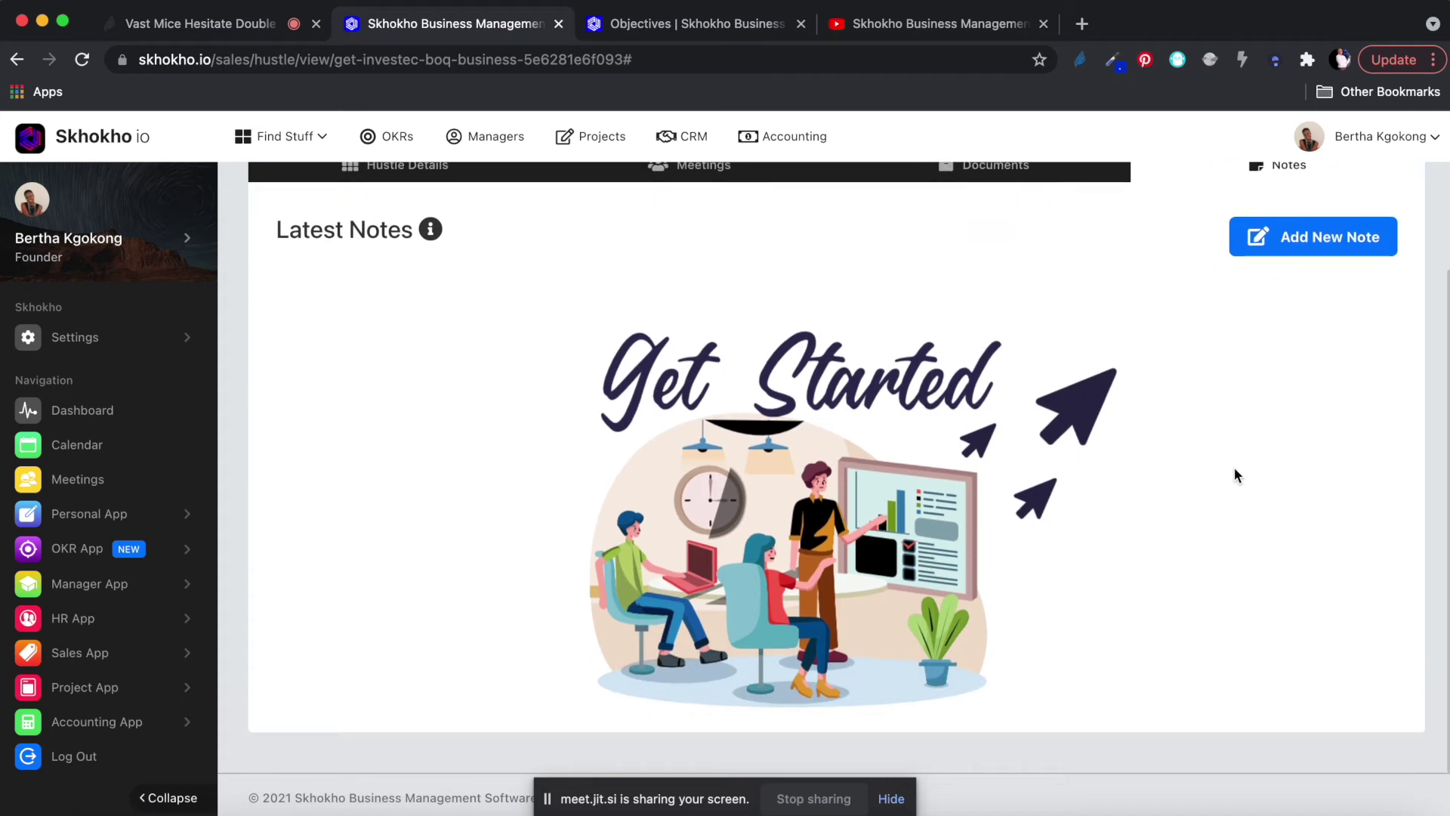
scroll(1234, 467, up, 2)
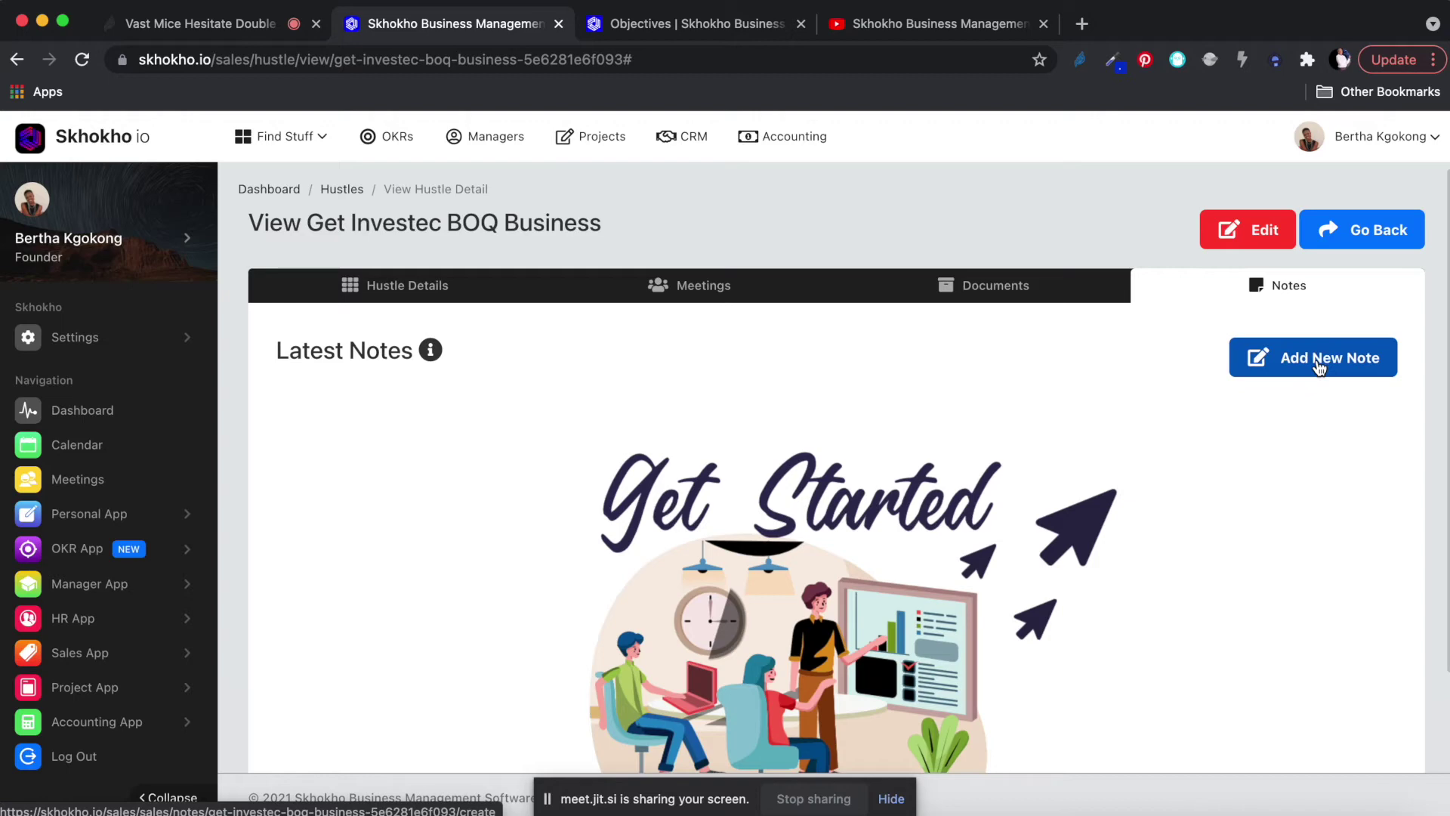
click(1318, 362)
click(353, 331)
text(Impo)
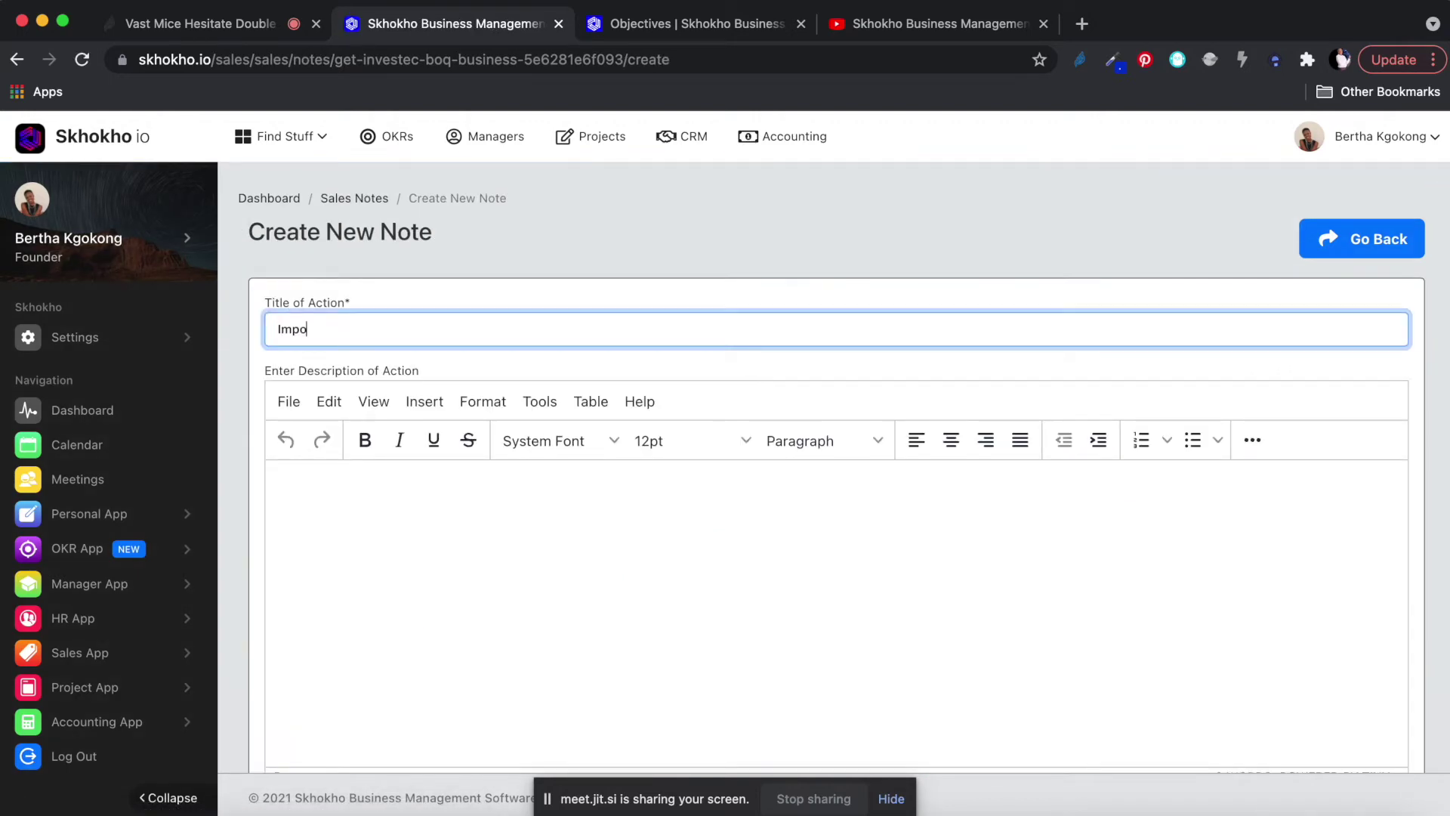
text(rtant)
text(nt ;)
key(BackSpace)
text(links)
Type a short description, then leave the note without saving it.
click(371, 524)
text(djhfous oh f;h ;)
key(BackSpace)
key(BackSpace)
key(BackSpace)
key(BackSpace)
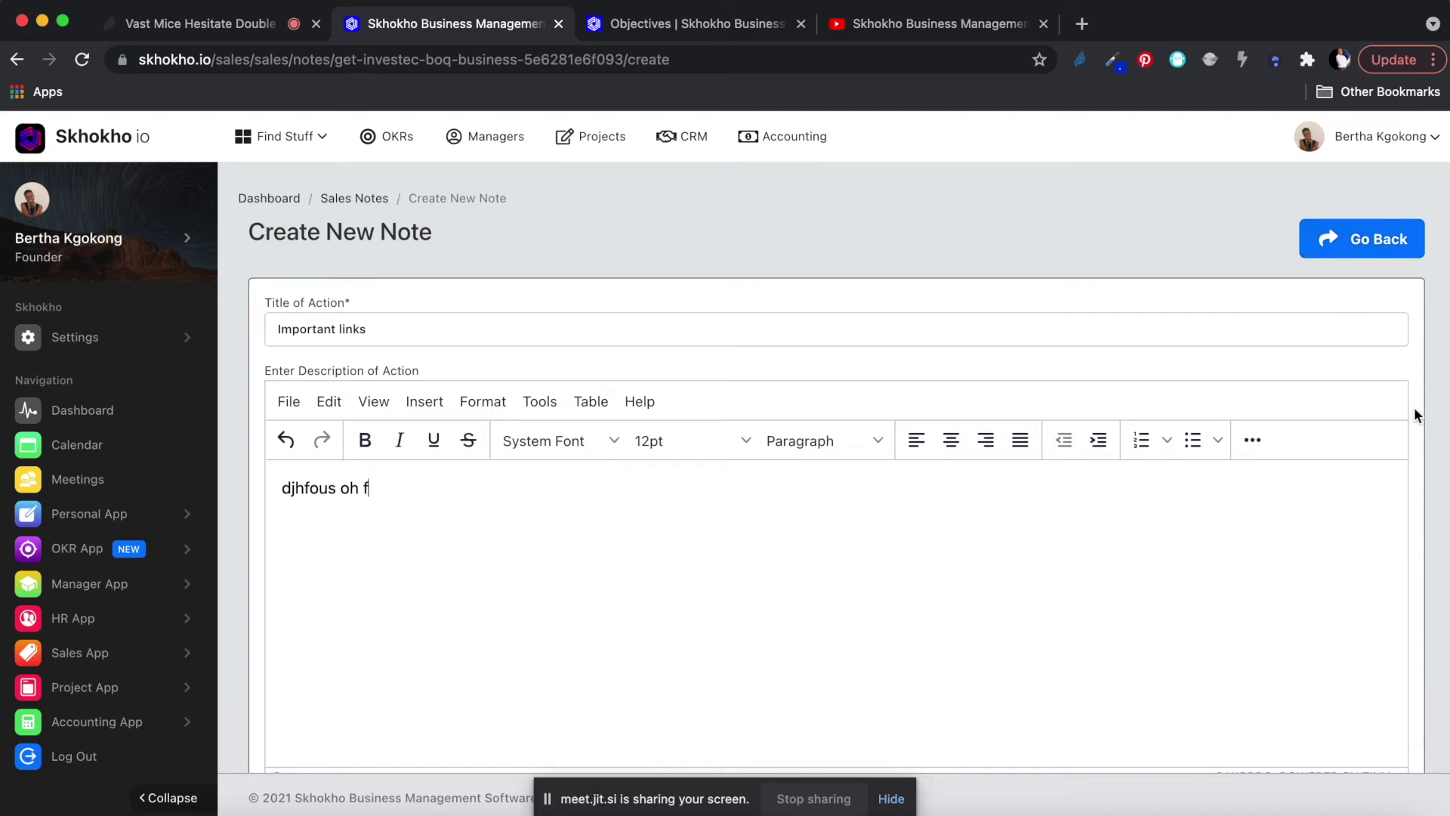
scroll(1415, 410, down, 2)
scroll(1414, 414, up, 2)
scroll(1380, 288, down, 2)
scroll(1379, 289, up, 2)
click(1362, 240)
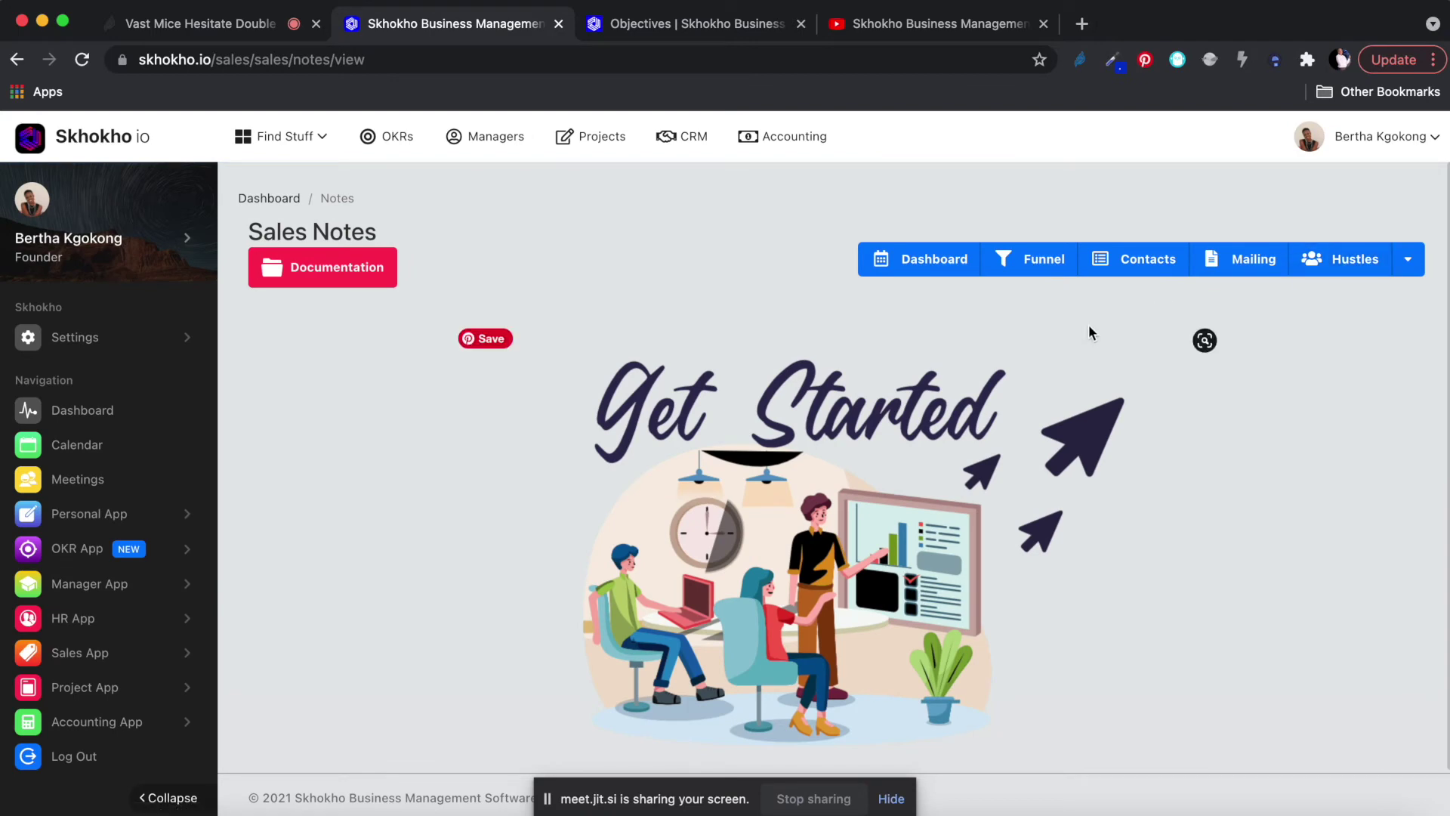
Open the Sales Dashboard and inspect its 15 contacts, 2 hustles, industry and lead-source charts.
click(693, 137)
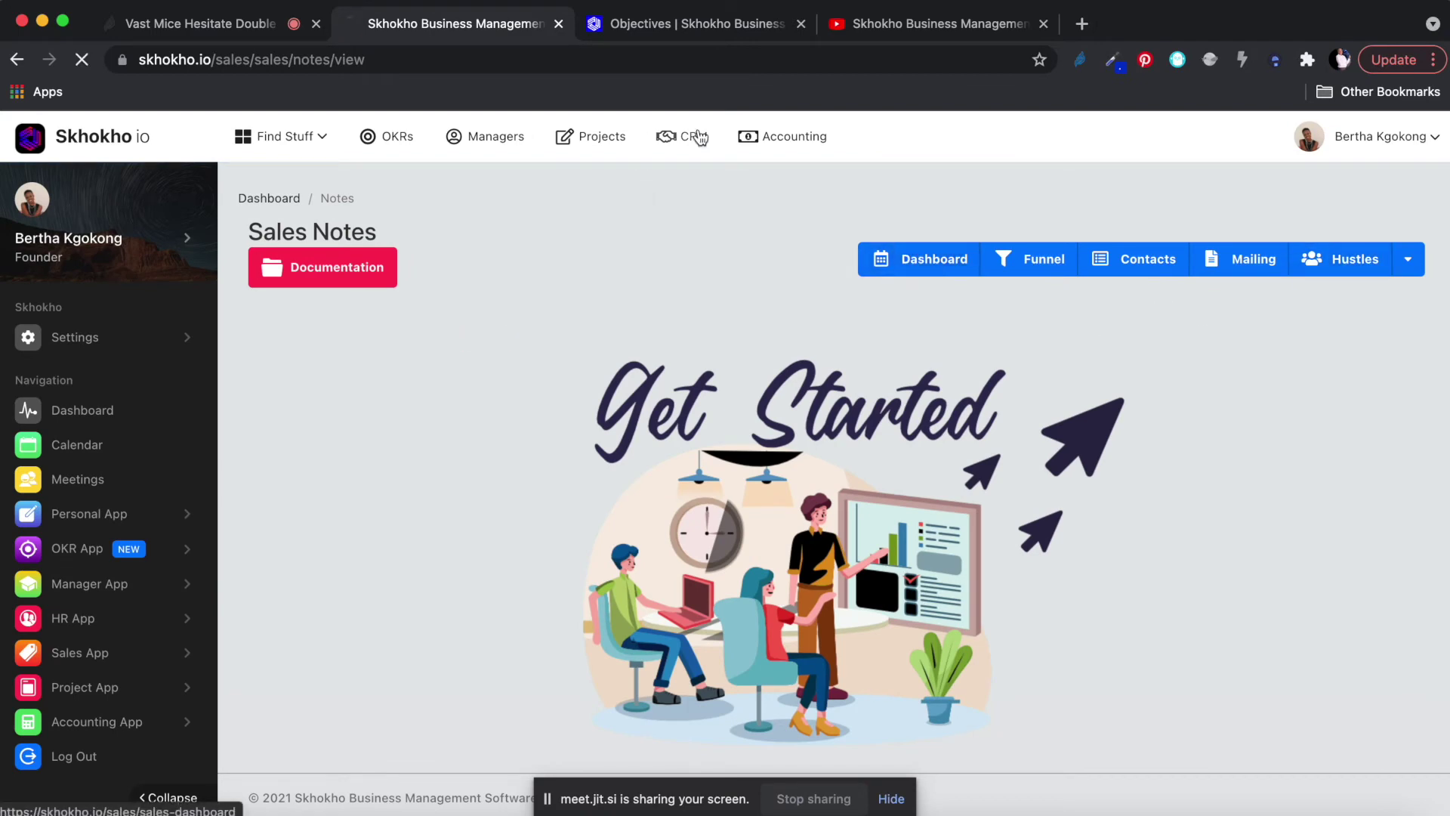
scroll(593, 405, down, 2)
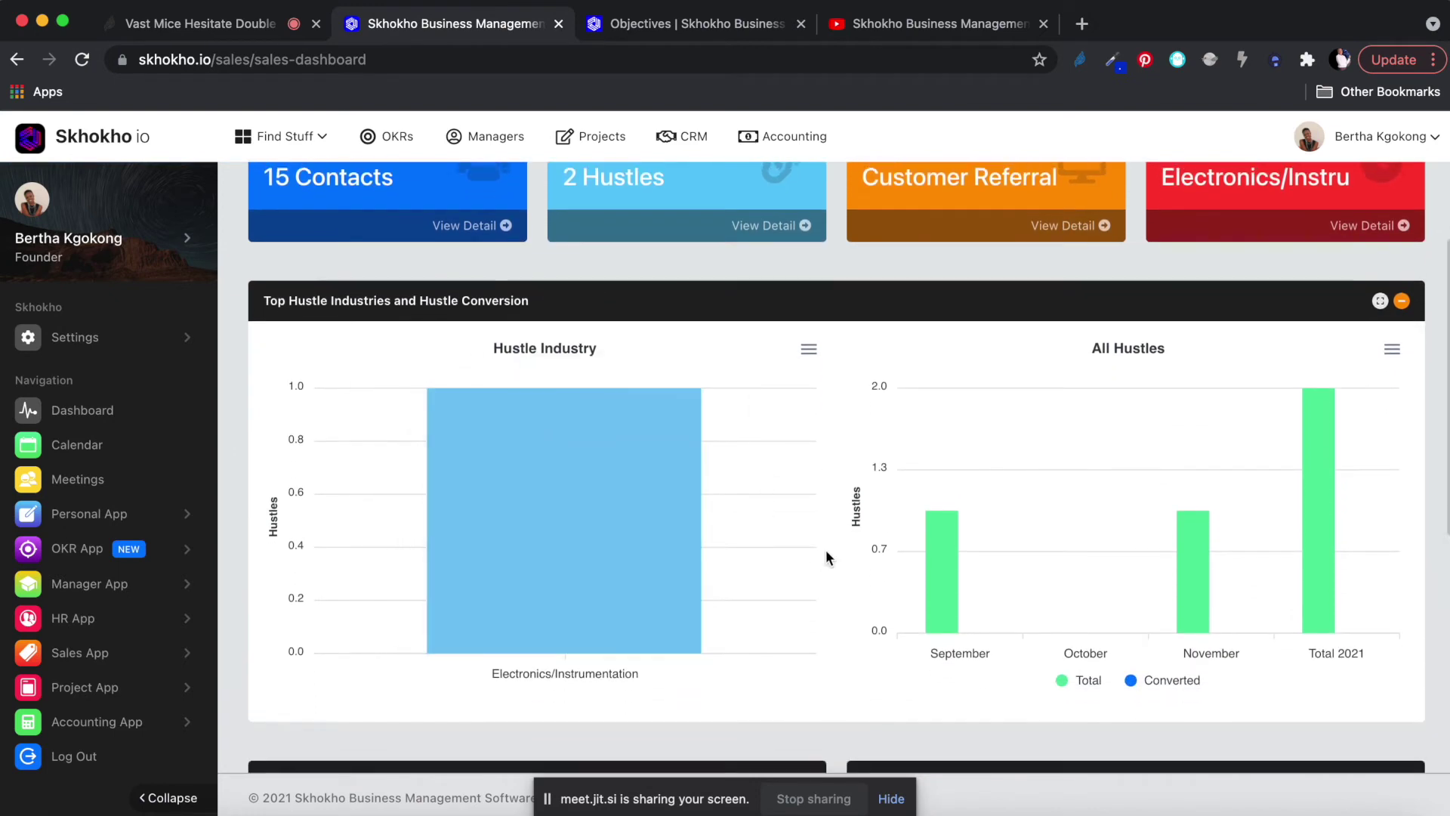
scroll(827, 557, up, 1)
scroll(827, 558, down, 2)
mouse_move(604, 429)
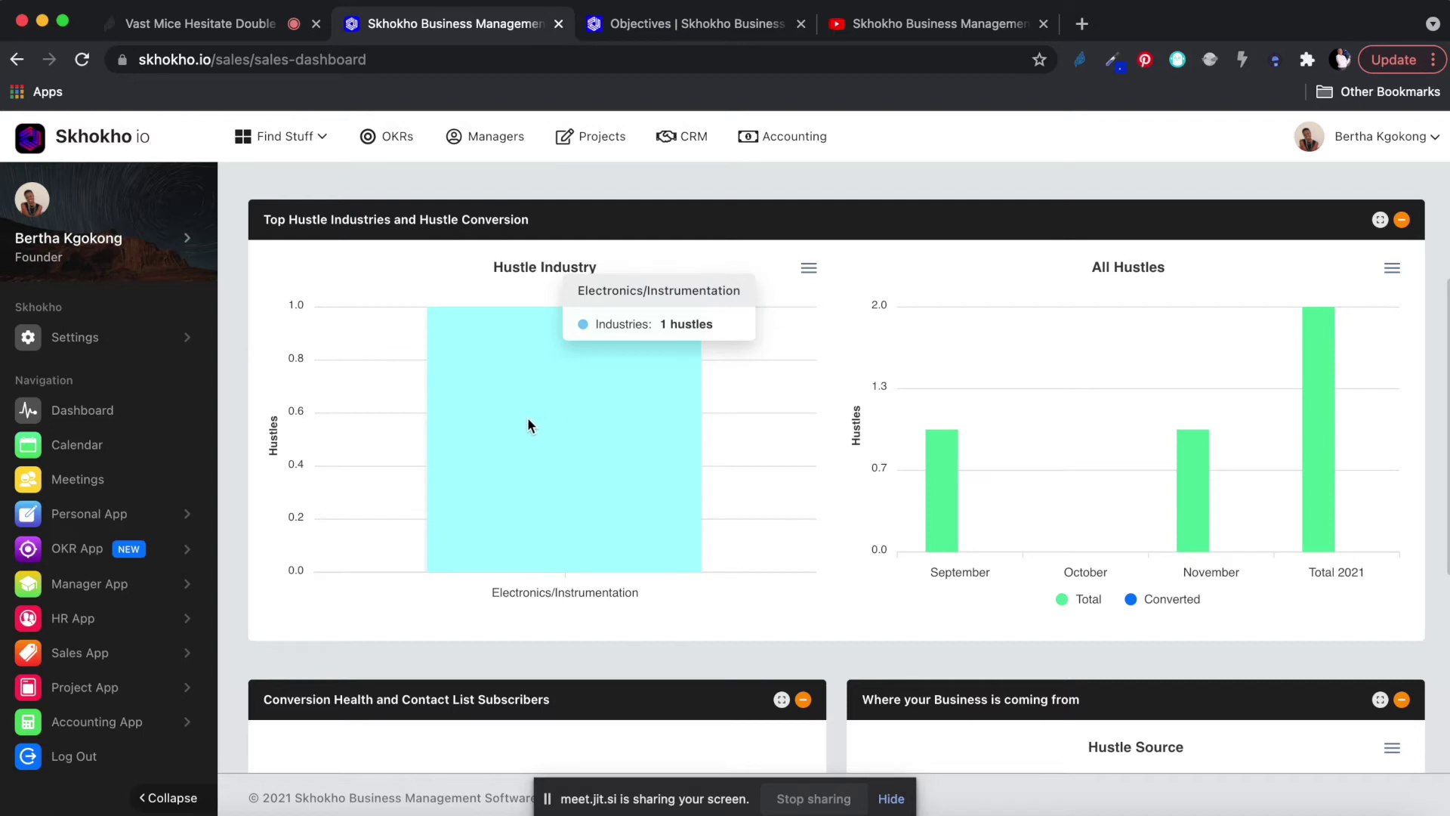
scroll(941, 591, up, 1)
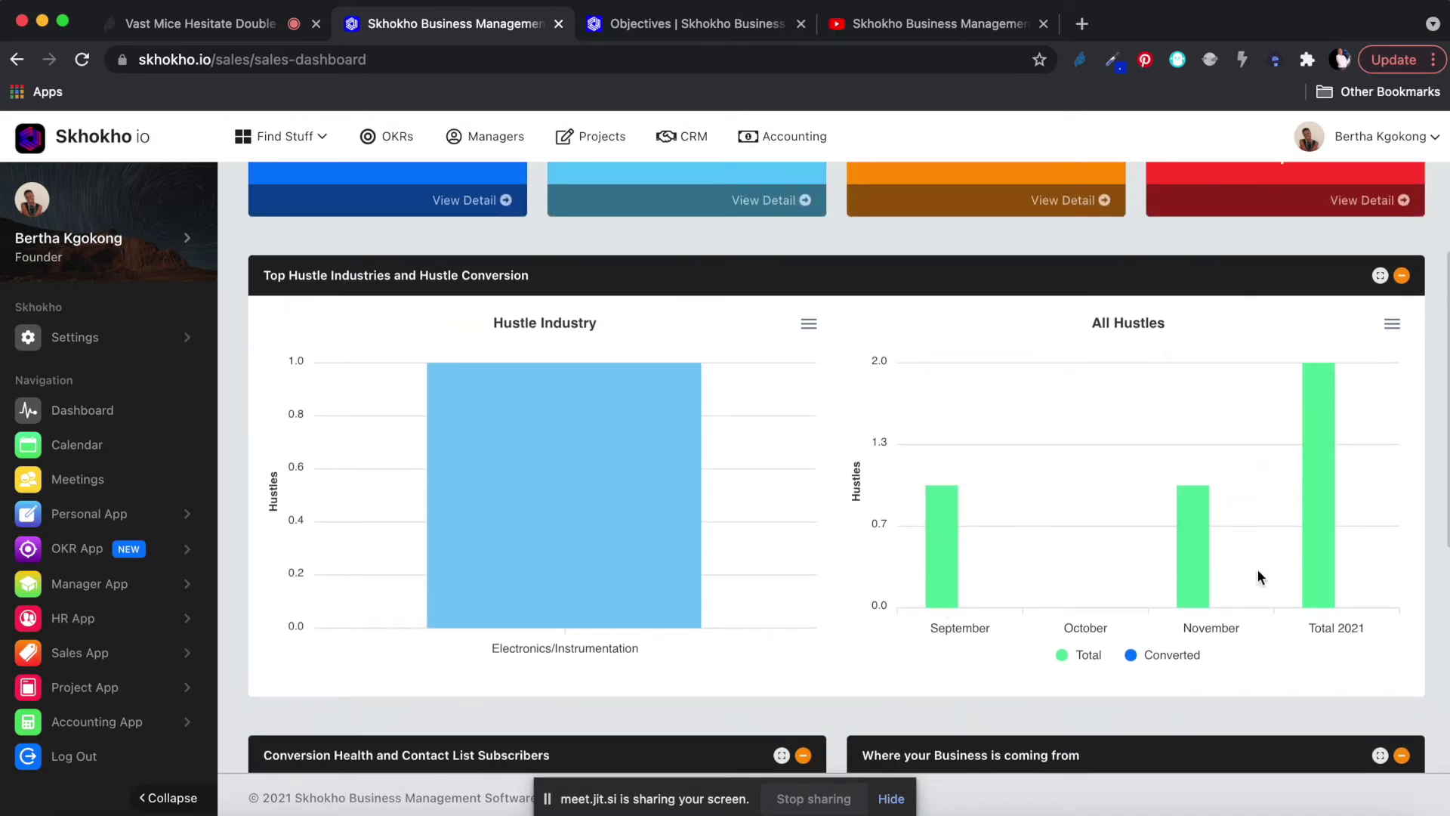
scroll(1160, 542, down, 2)
scroll(1160, 542, up, 3)
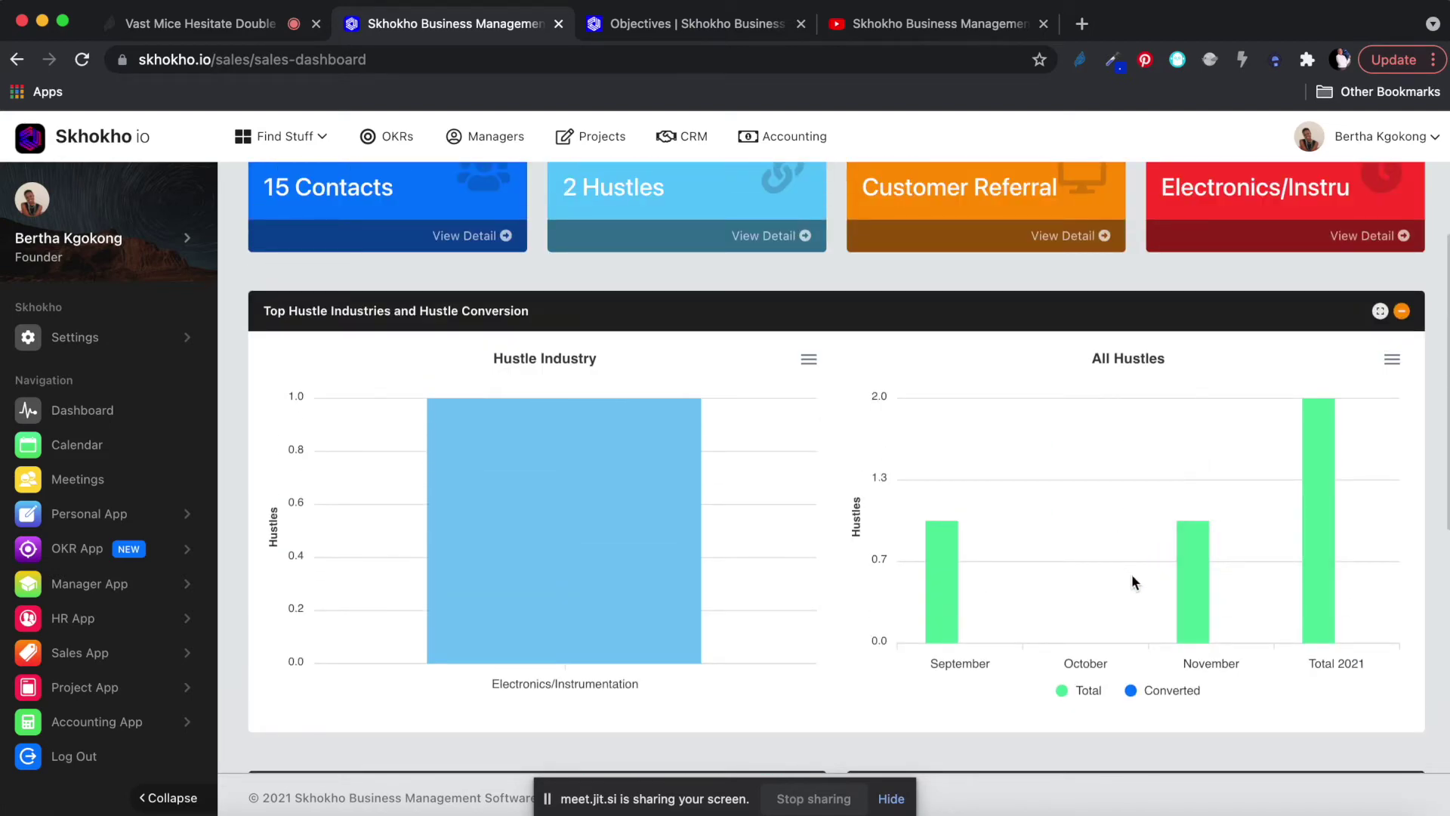
scroll(1131, 582, up, 1)
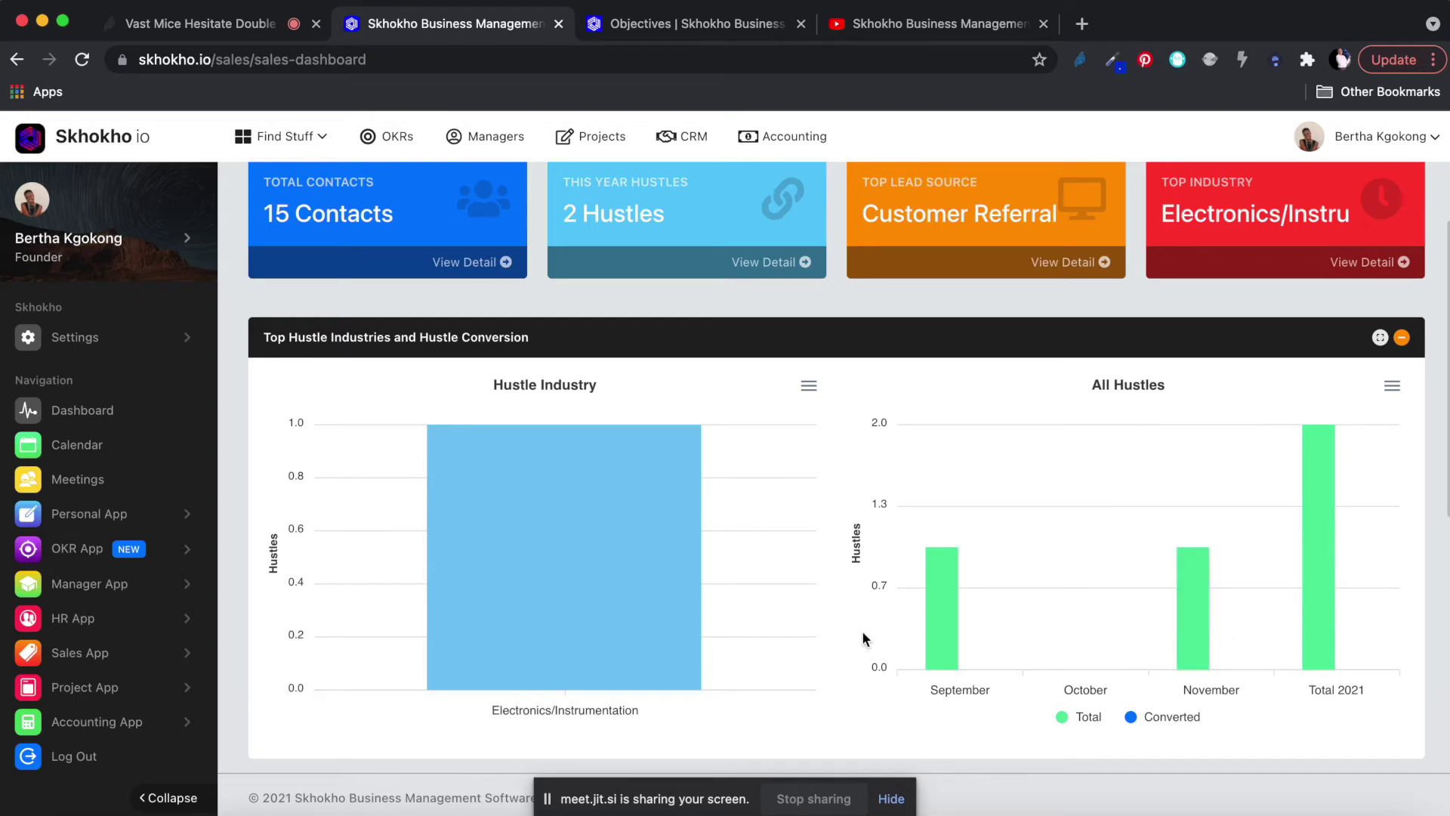
scroll(864, 633, down, 7)
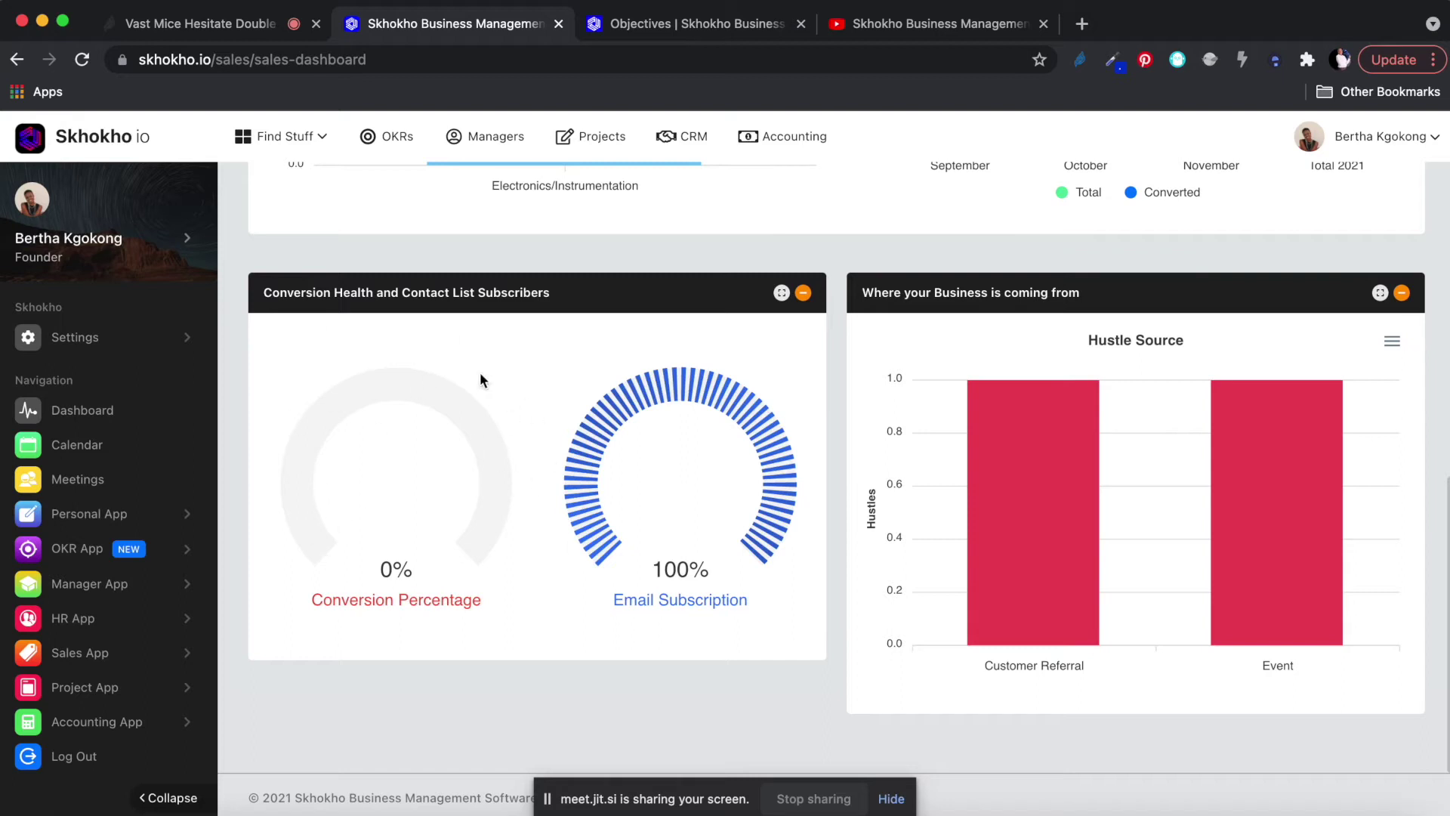
mouse_move(1057, 496)
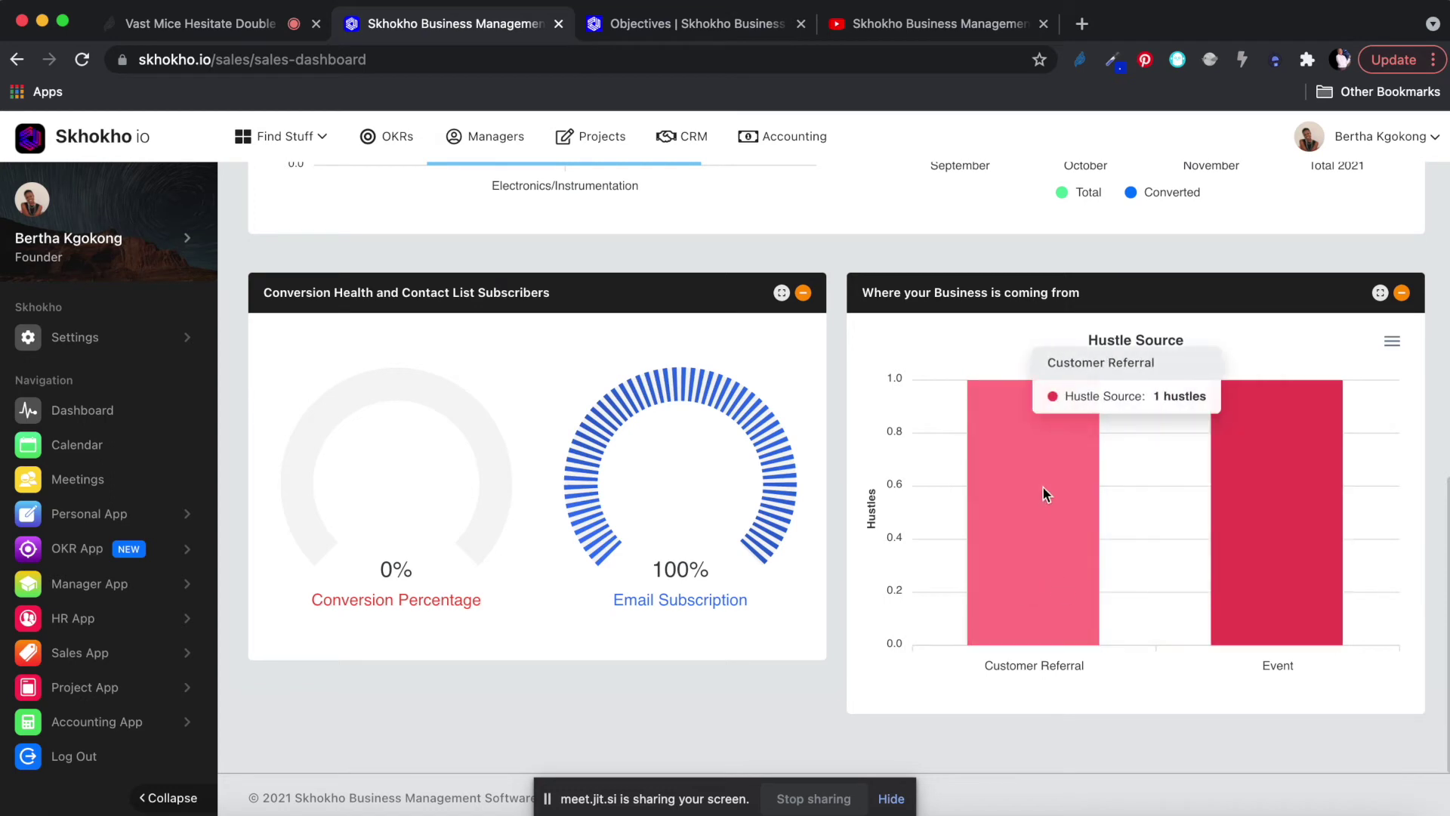
mouse_move(1280, 554)
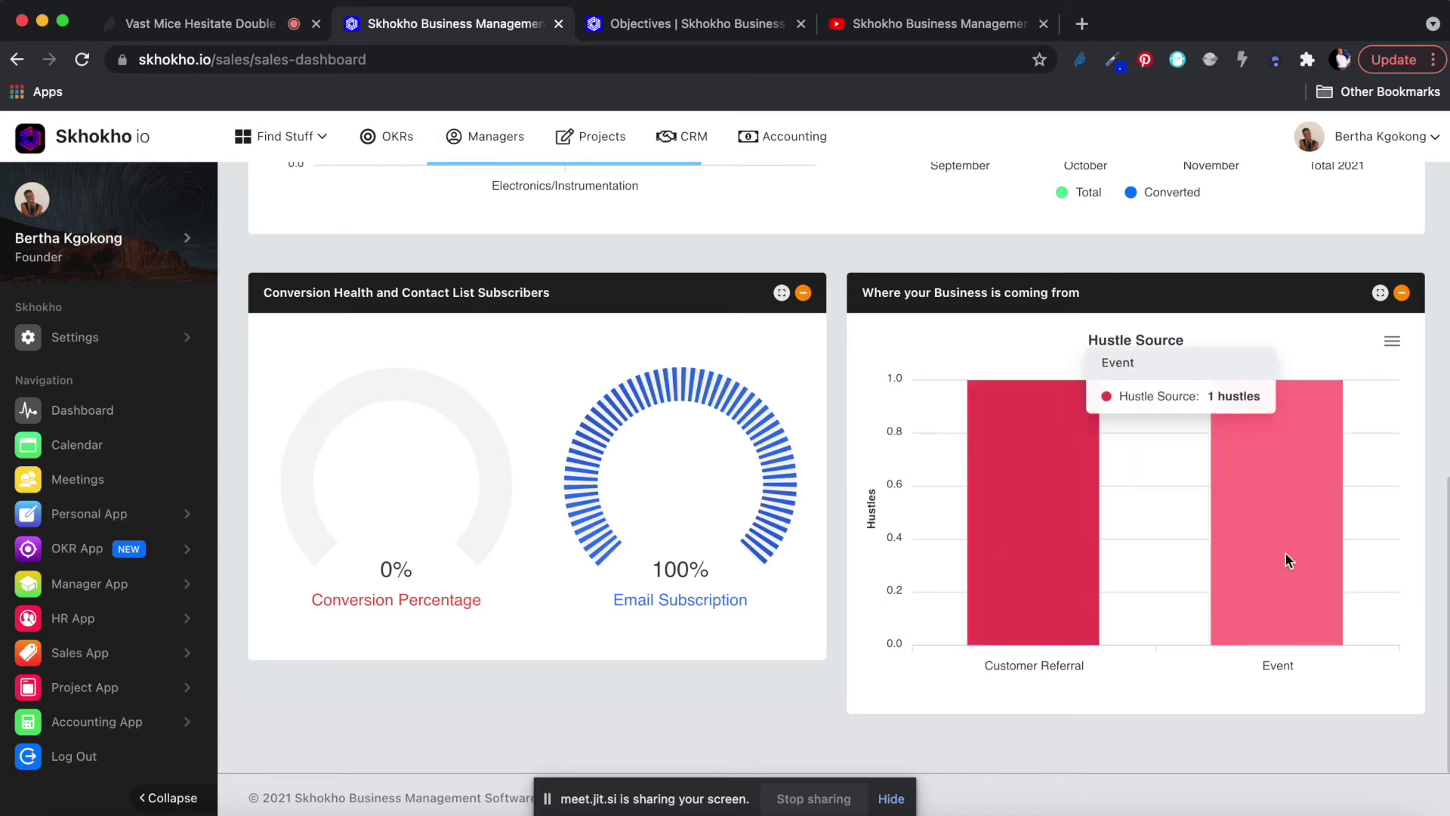
mouse_move(1020, 580)
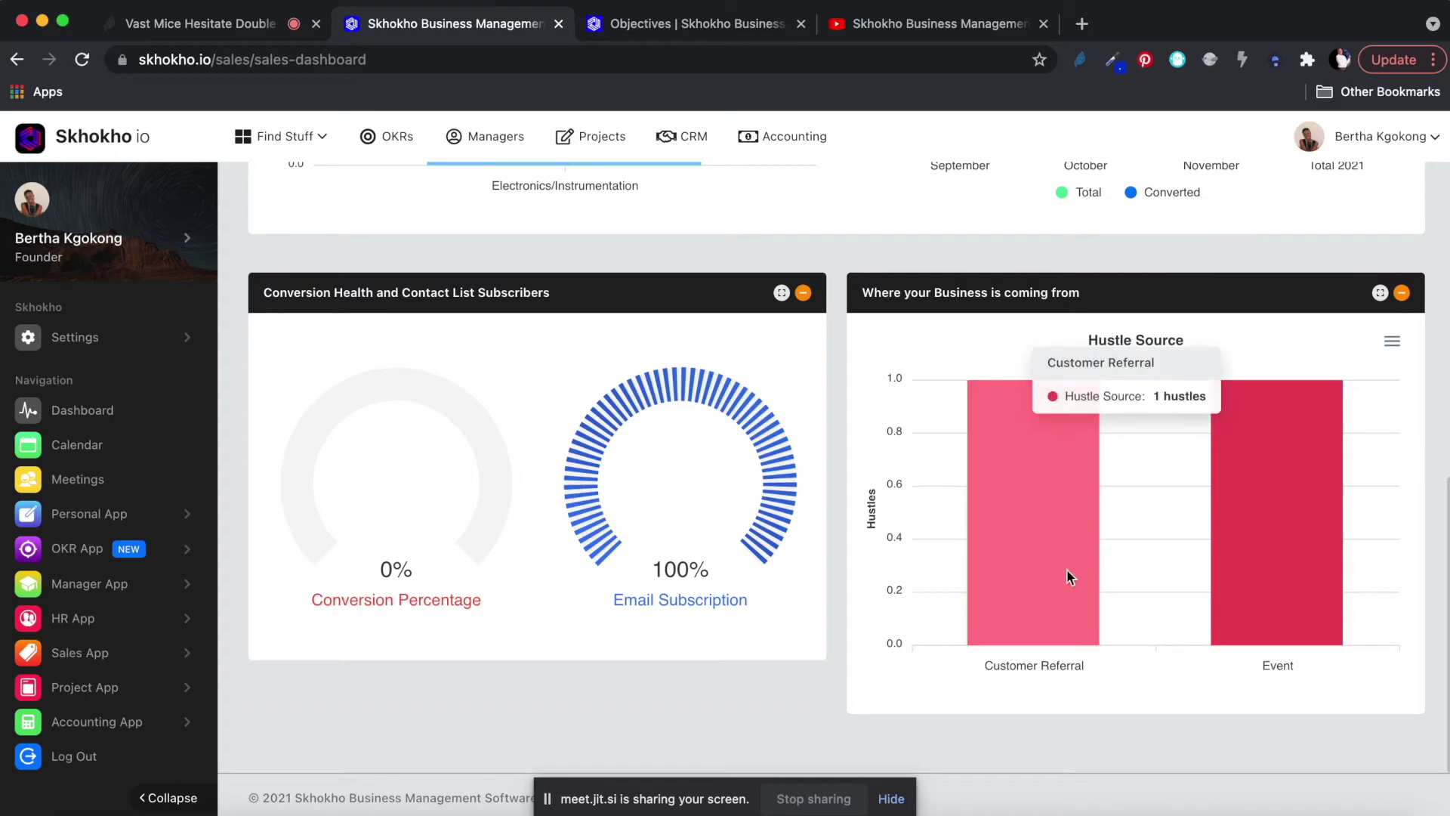
scroll(1055, 570, up, 8)
scroll(1055, 570, down, 7)
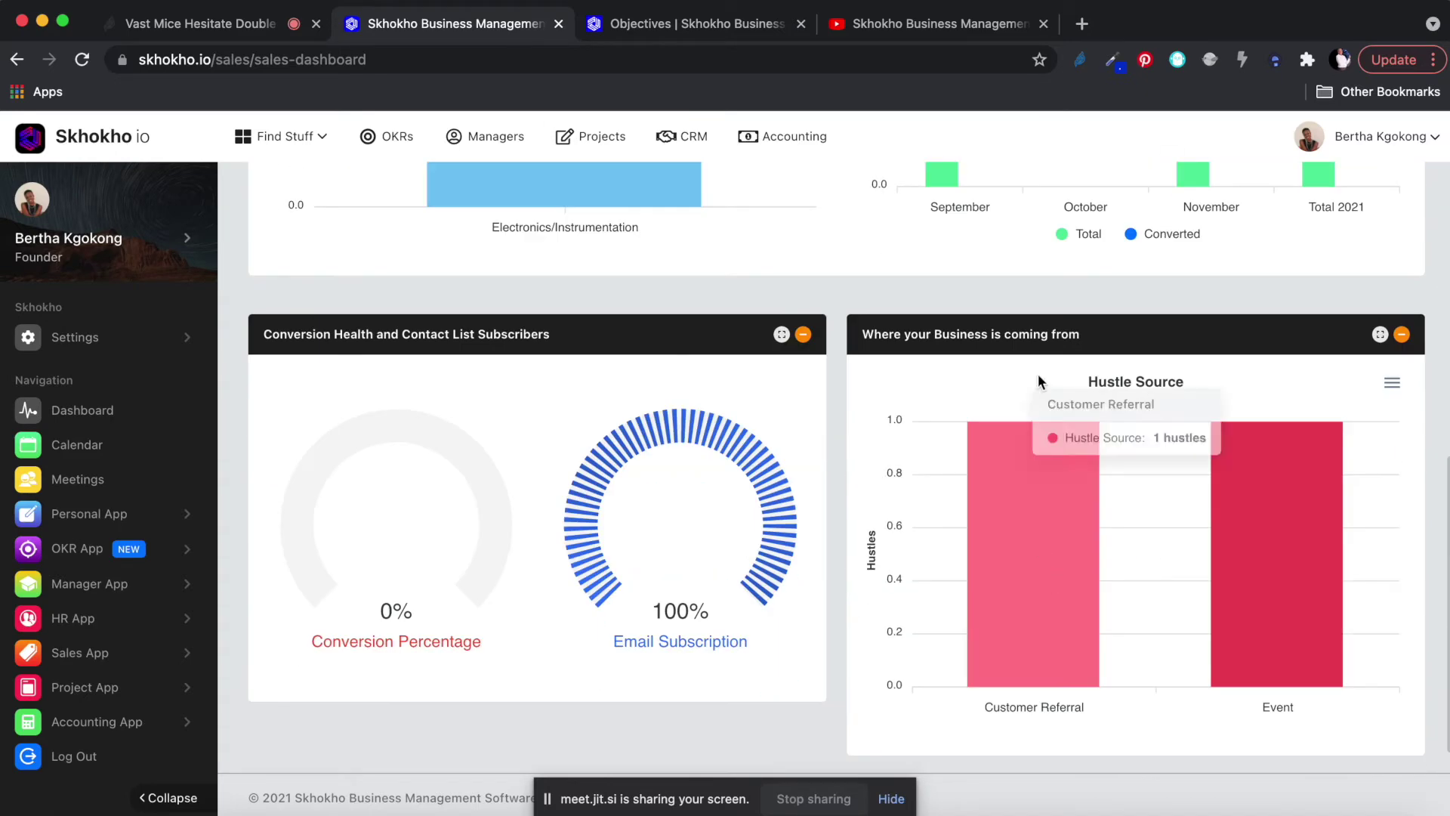
scroll(973, 385, up, 7)
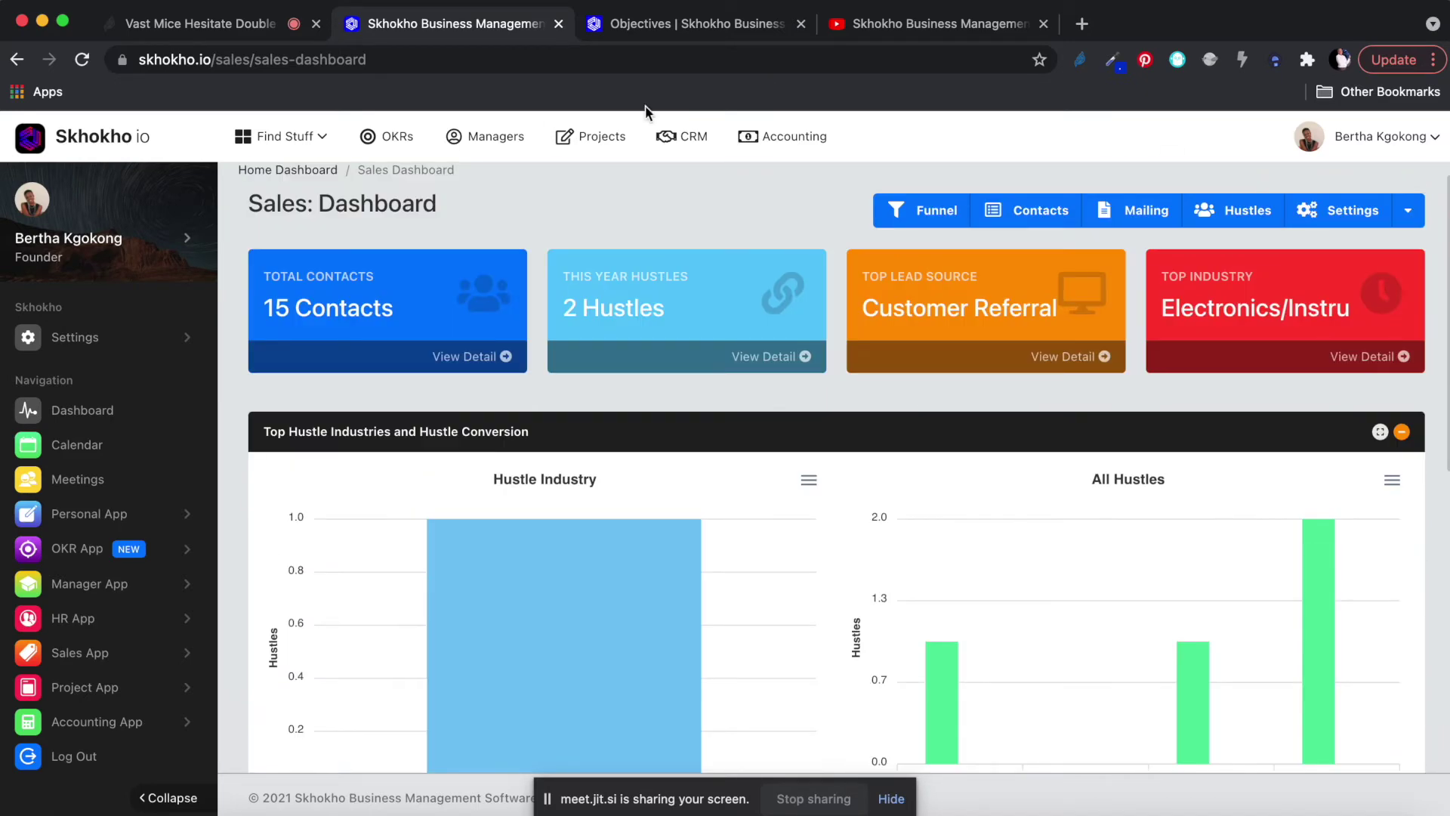
Reload the Sales dashboard, then visit Hustles, Settings, Contacts, Dashboard and Funnel in turn.
click(688, 138)
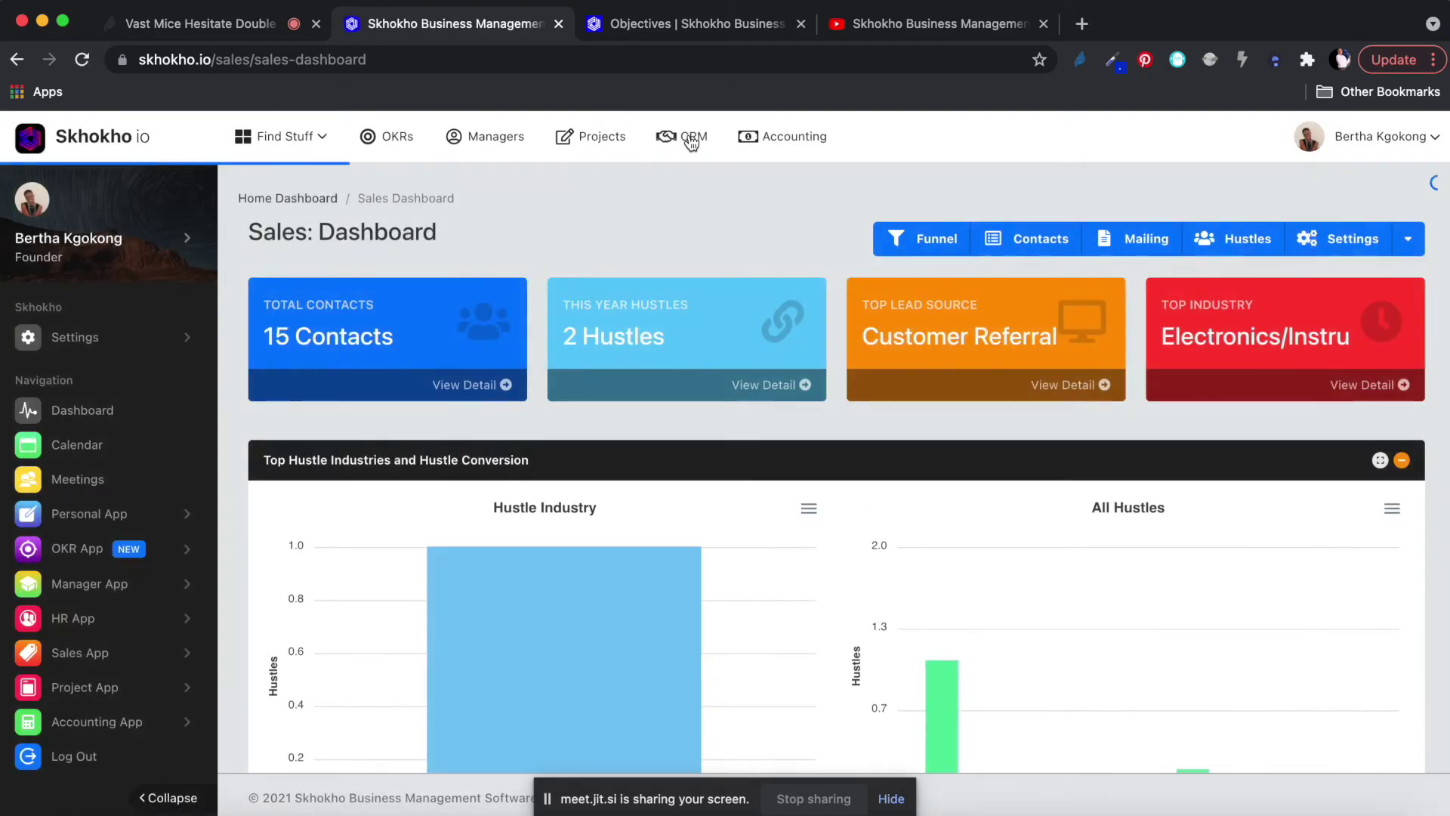
scroll(772, 533, down, 7)
scroll(918, 495, up, 3)
scroll(923, 491, up, 5)
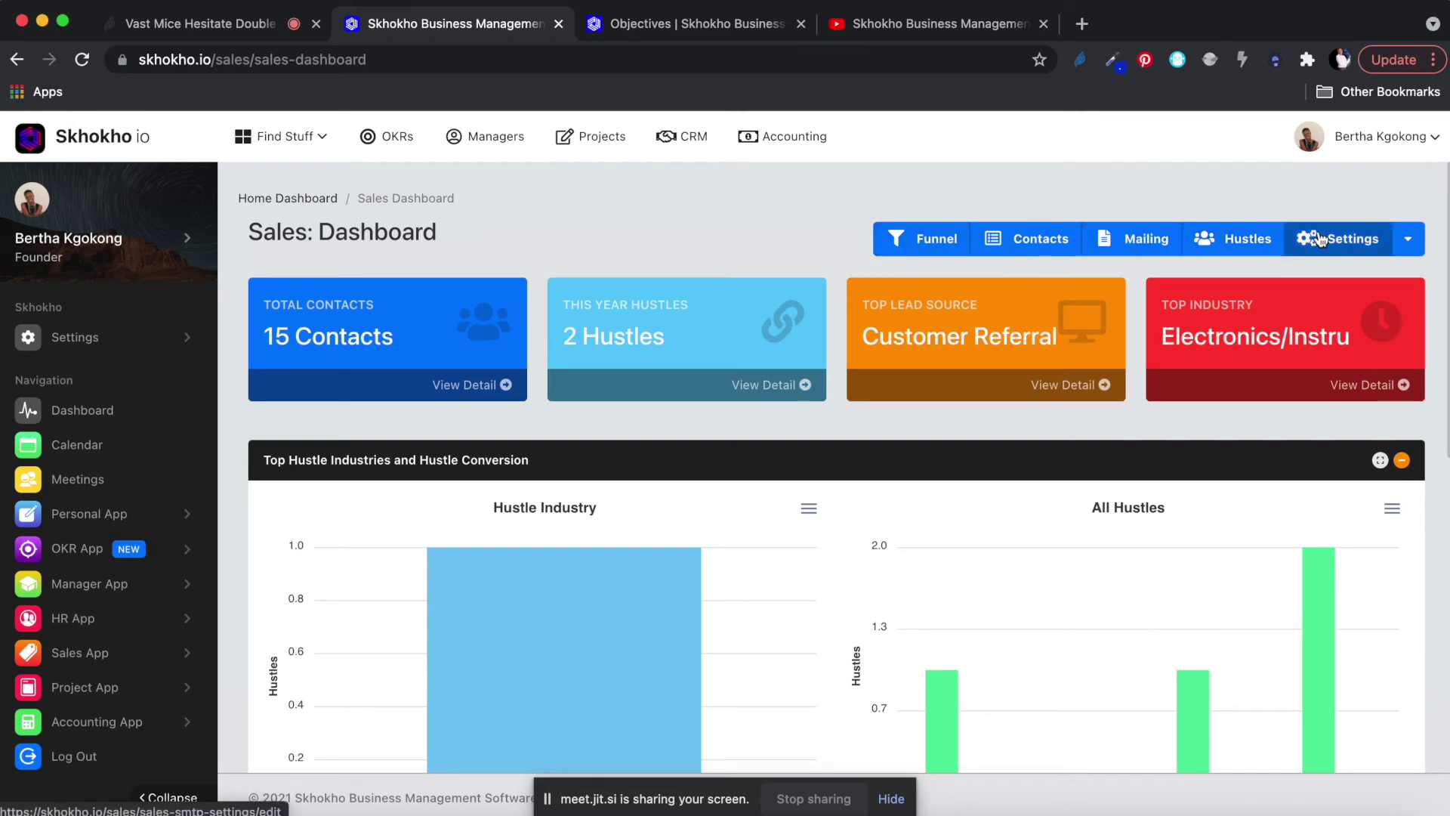
click(1236, 243)
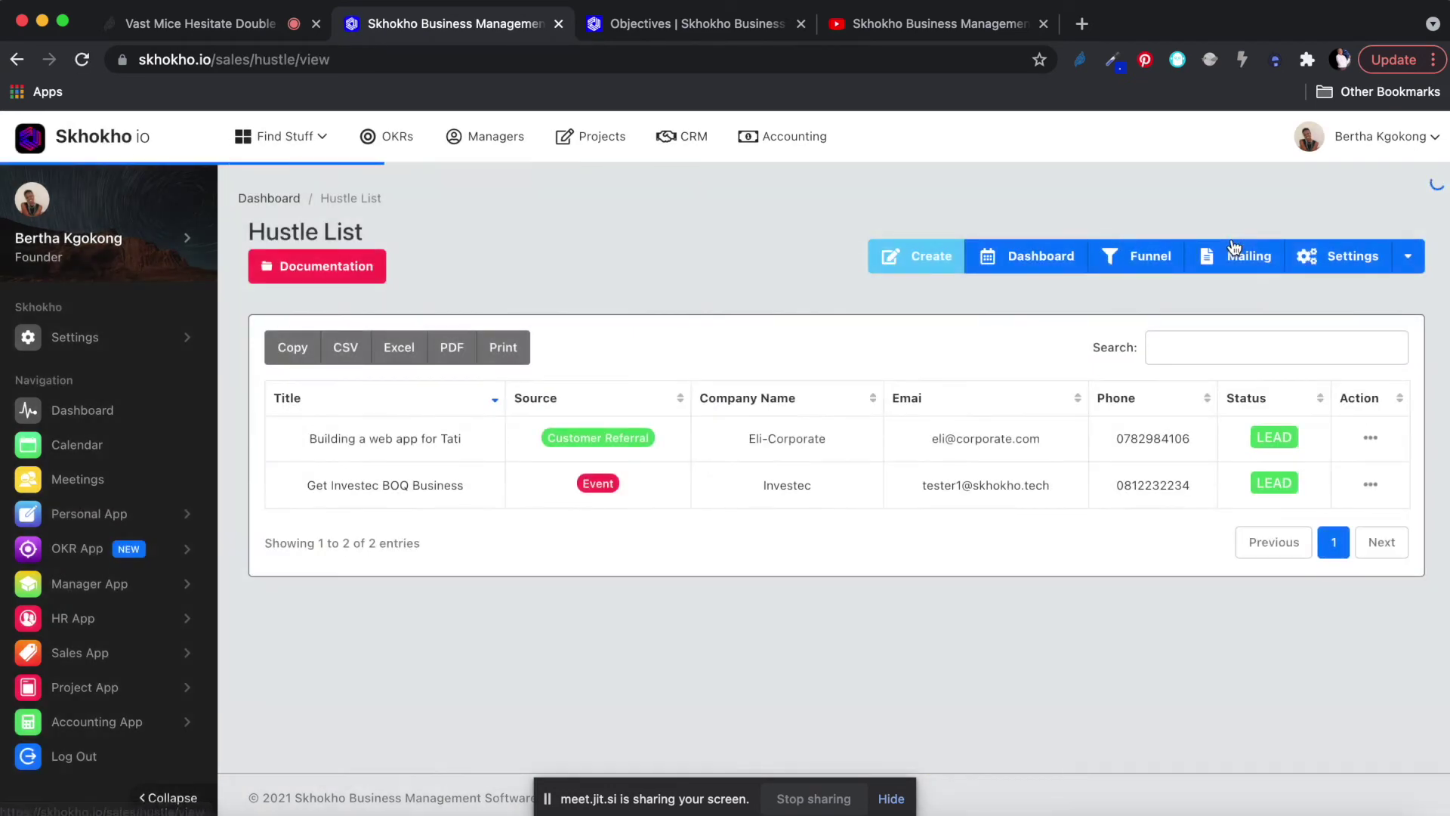
click(1302, 259)
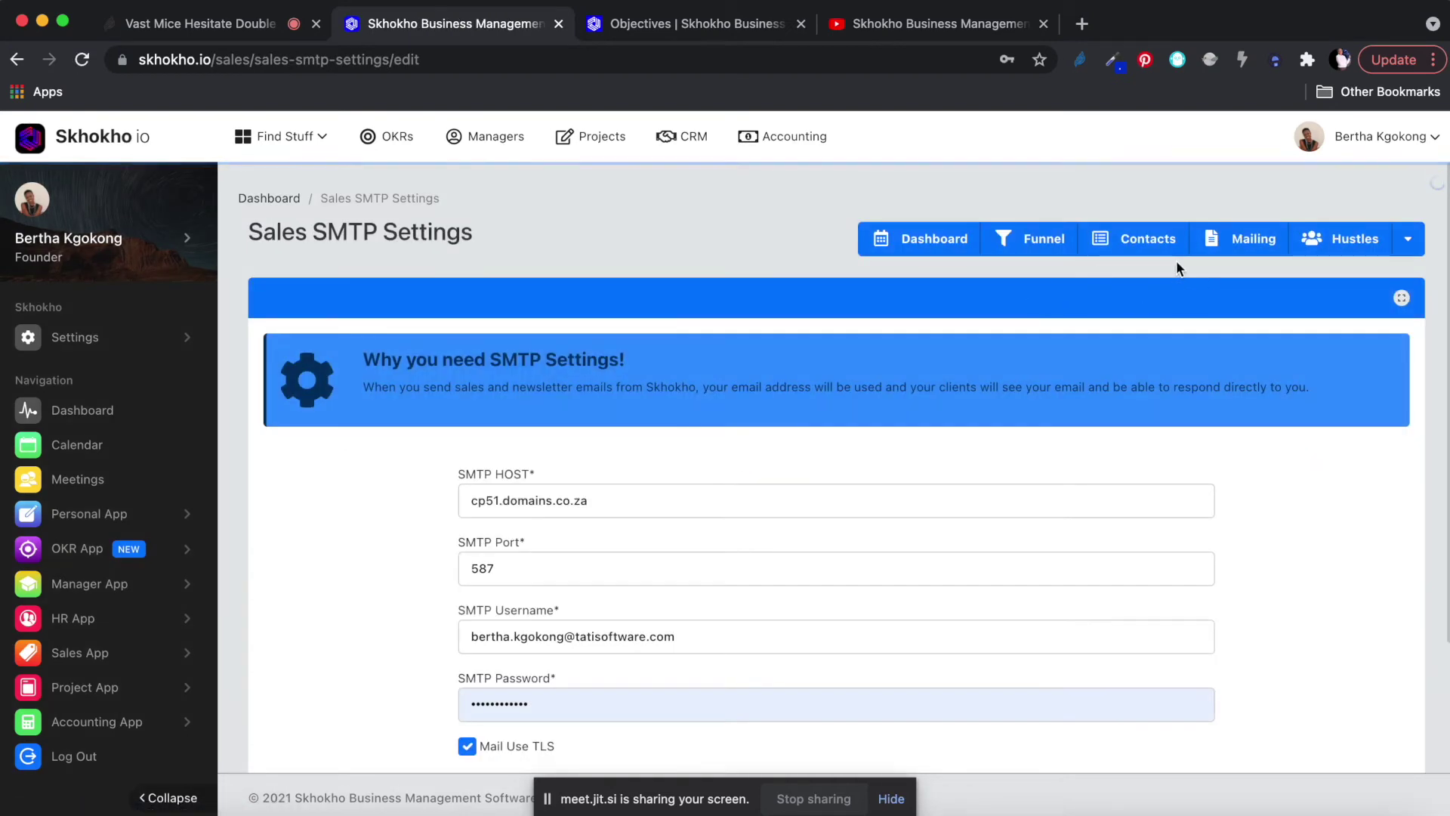
click(1148, 238)
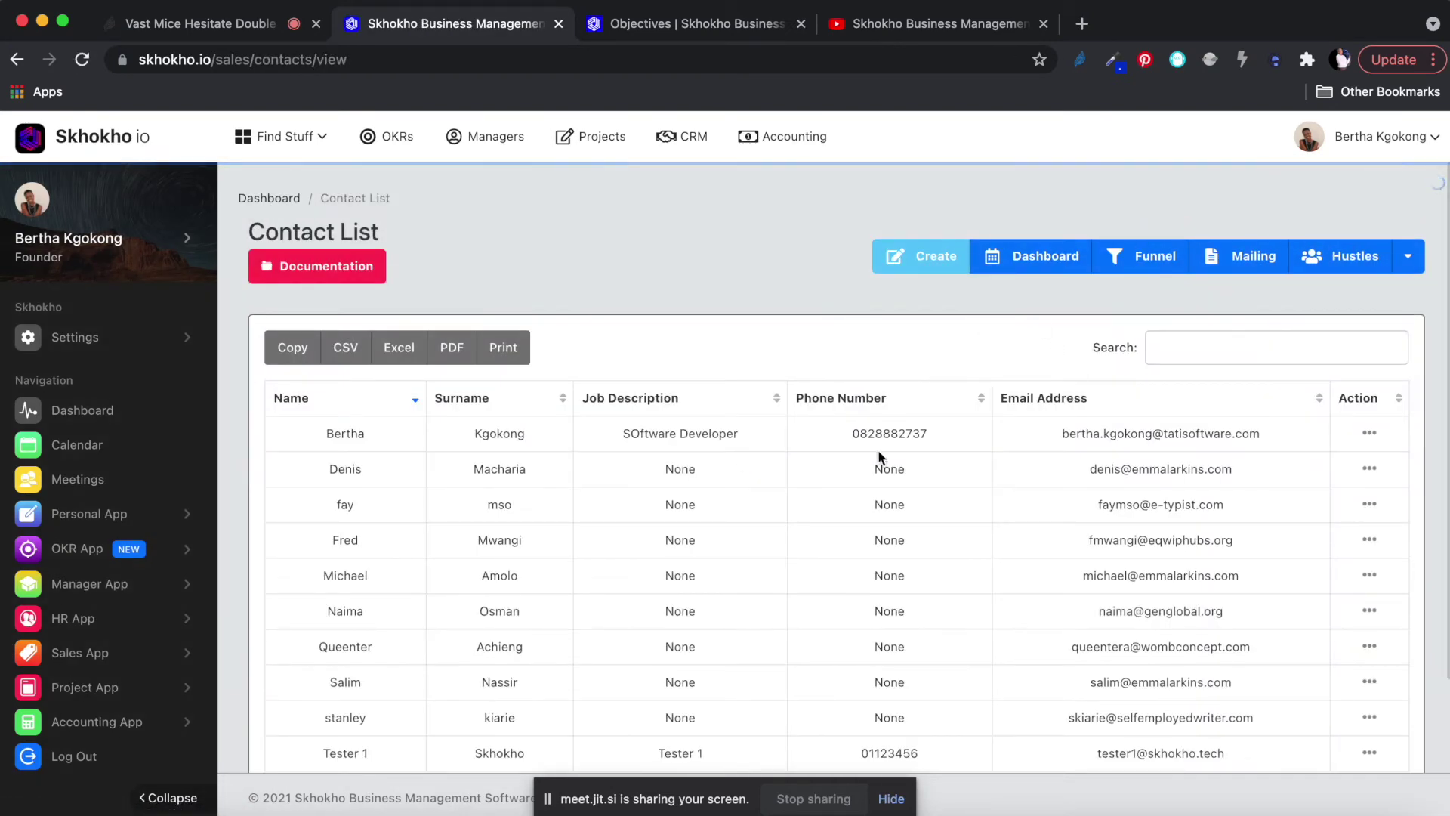
click(1035, 266)
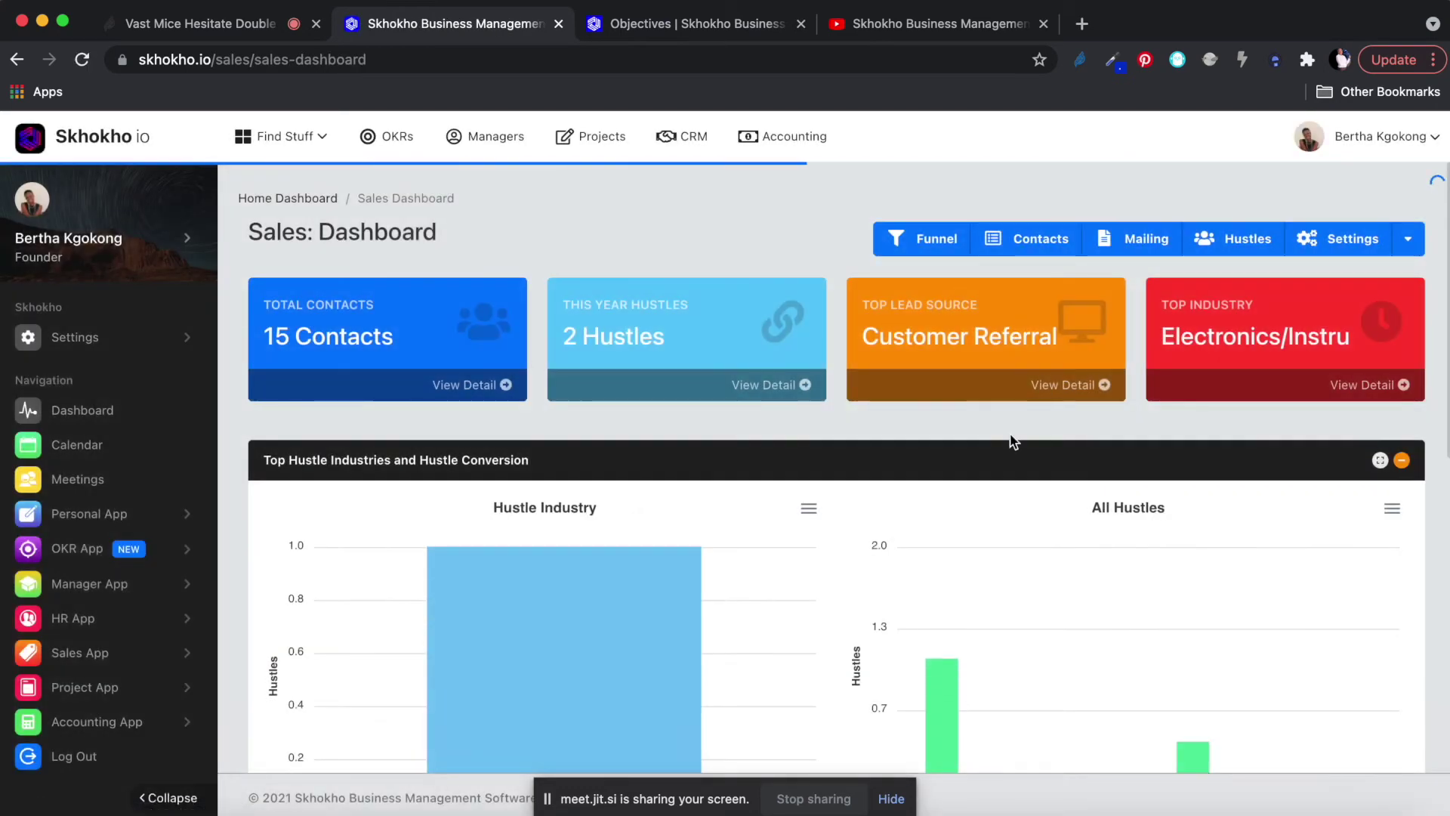
click(928, 240)
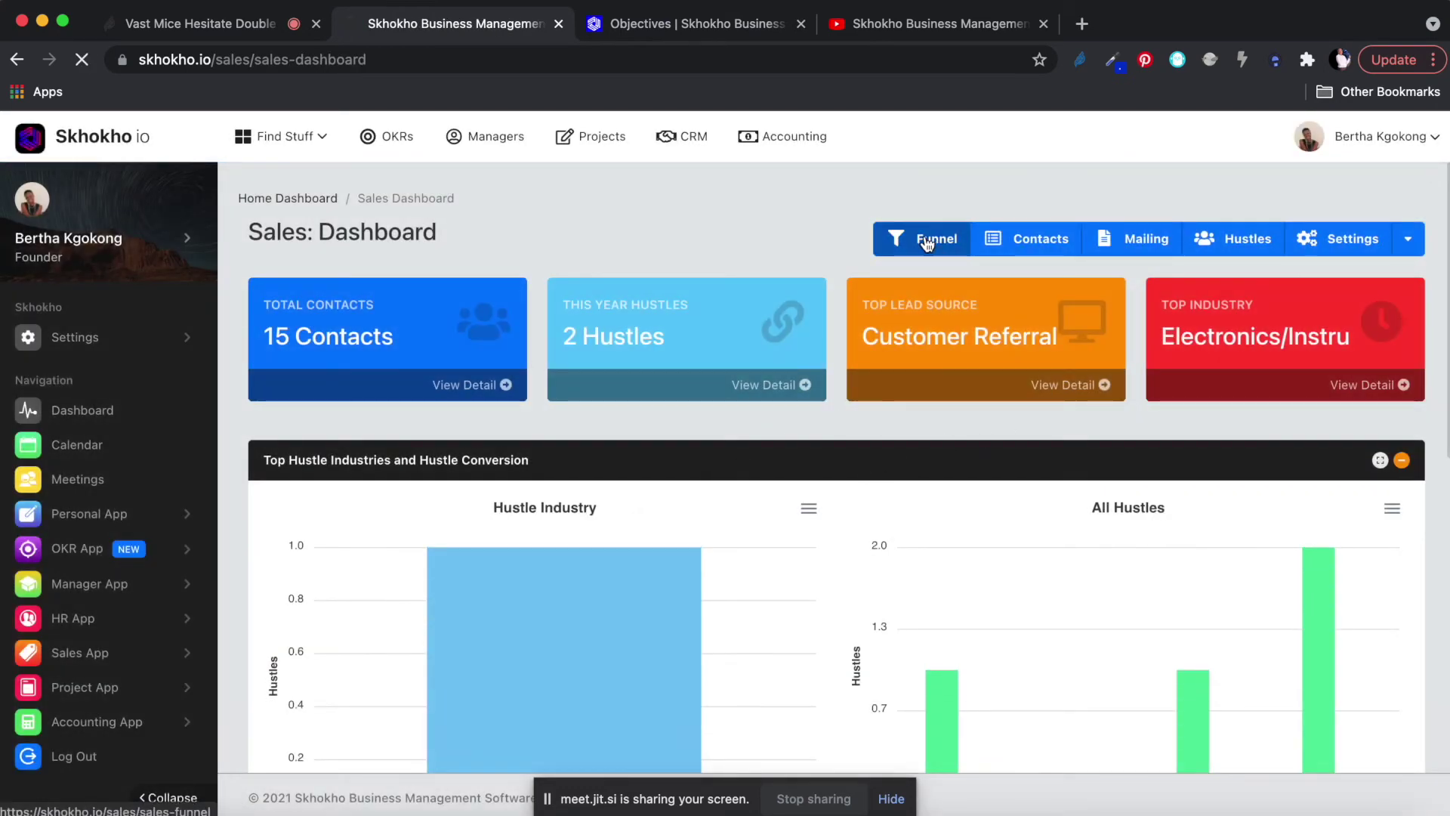
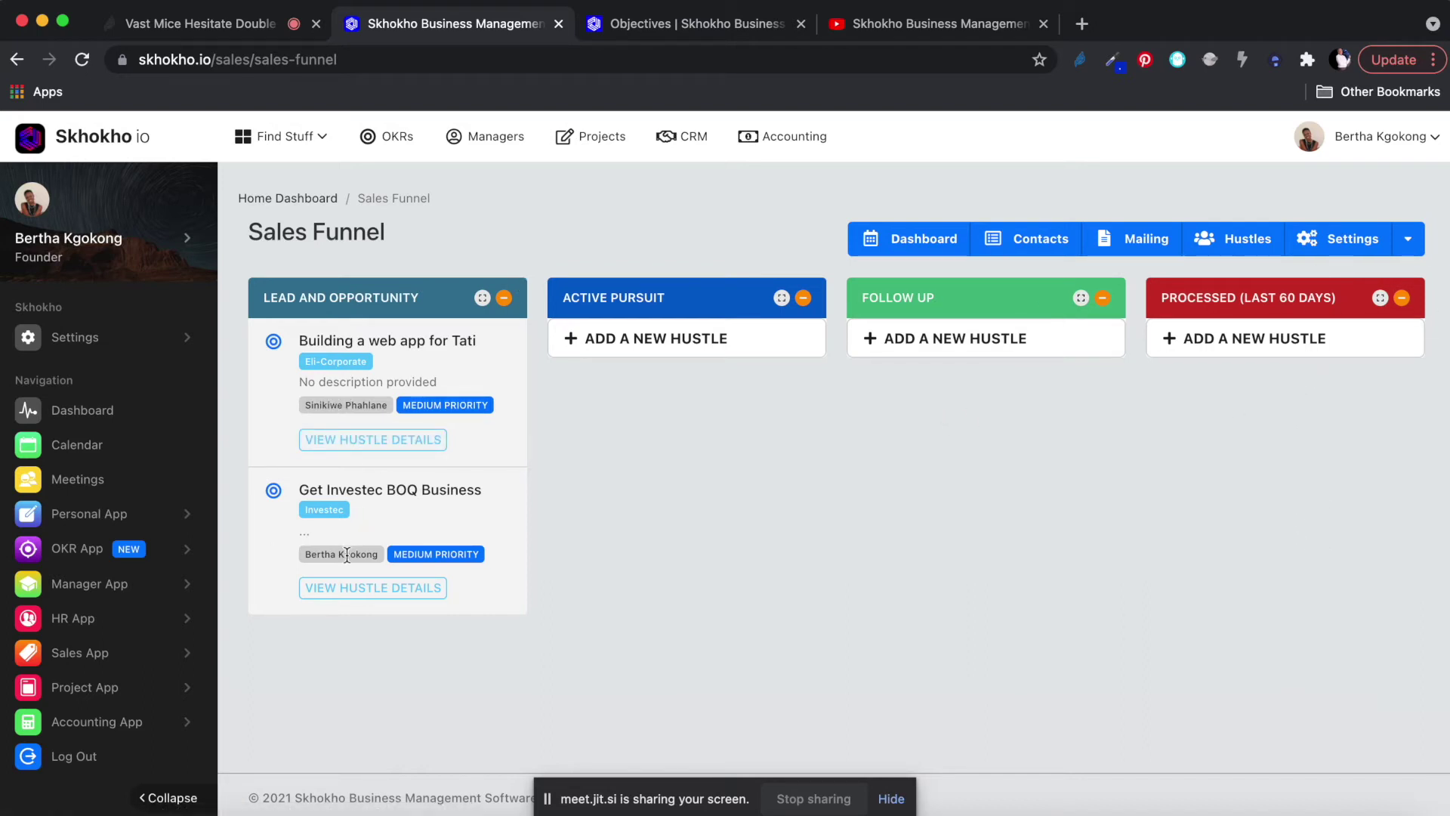
Highlight the assignee names on both funnel hustles, then expand the Project App sidebar menu.
drag(304, 553, 374, 554)
drag(305, 405, 402, 406)
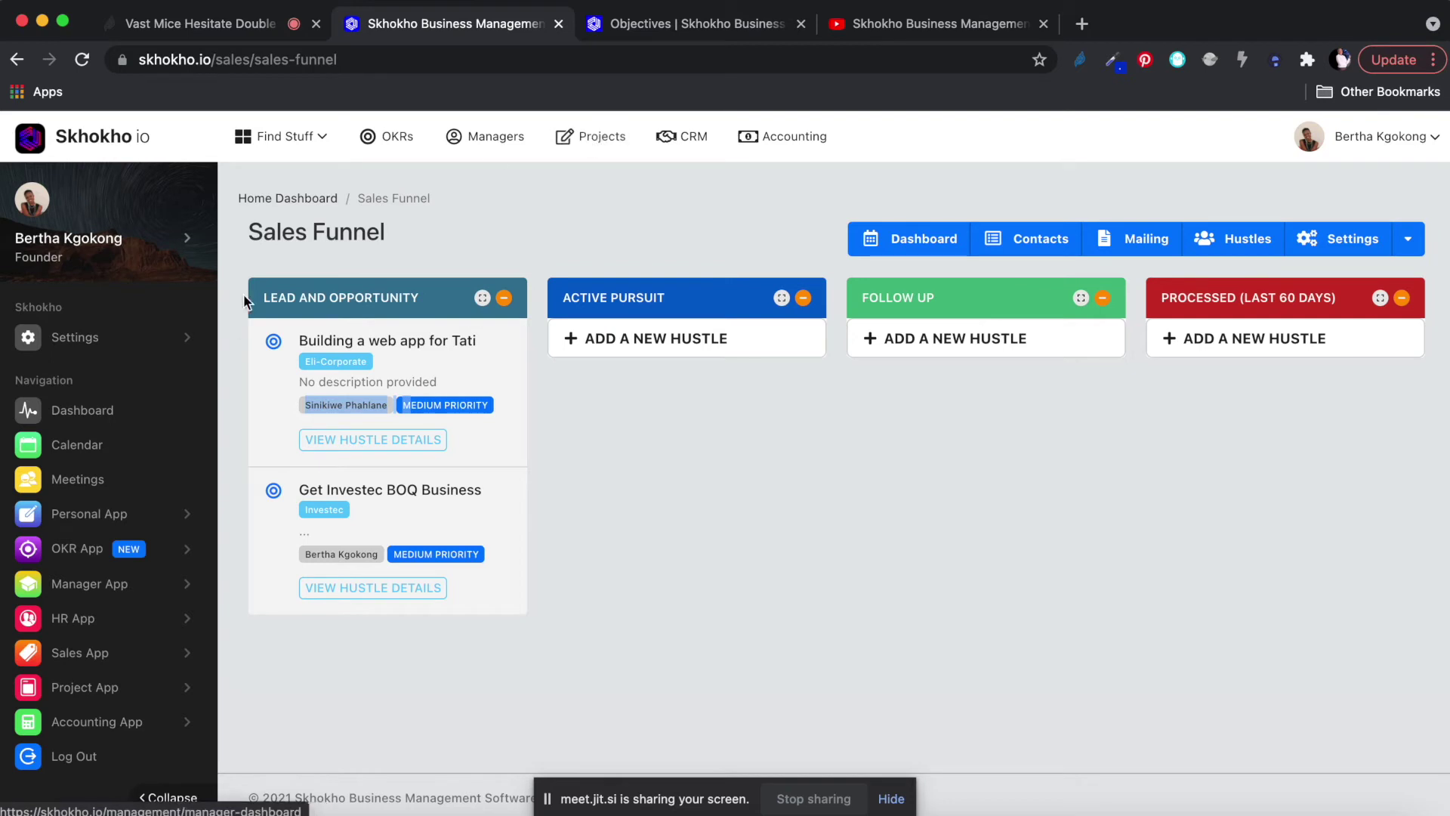
click(84, 688)
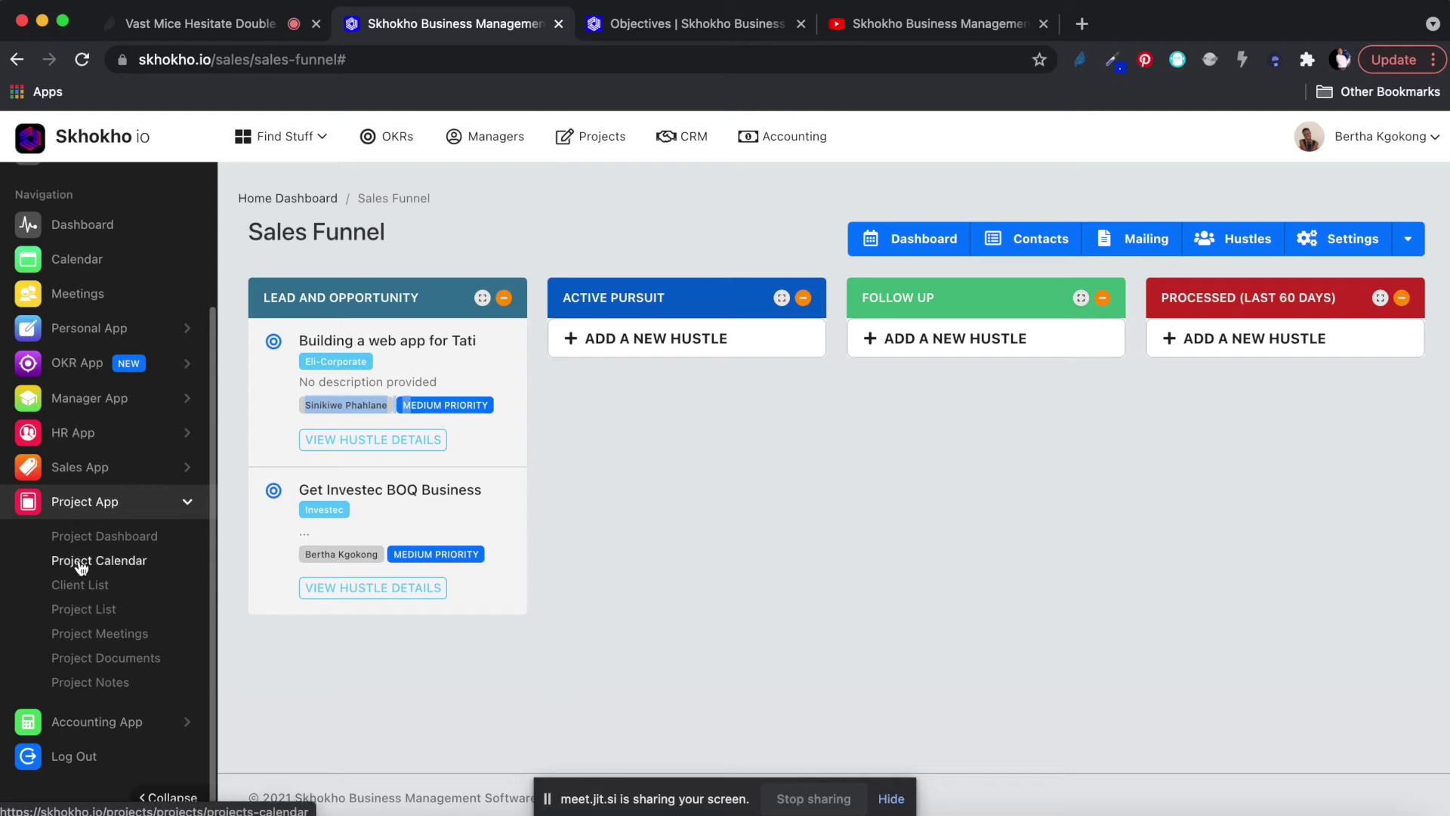
Show the Client List of seven companies, closing the Add New Client form unsaved.
click(71, 593)
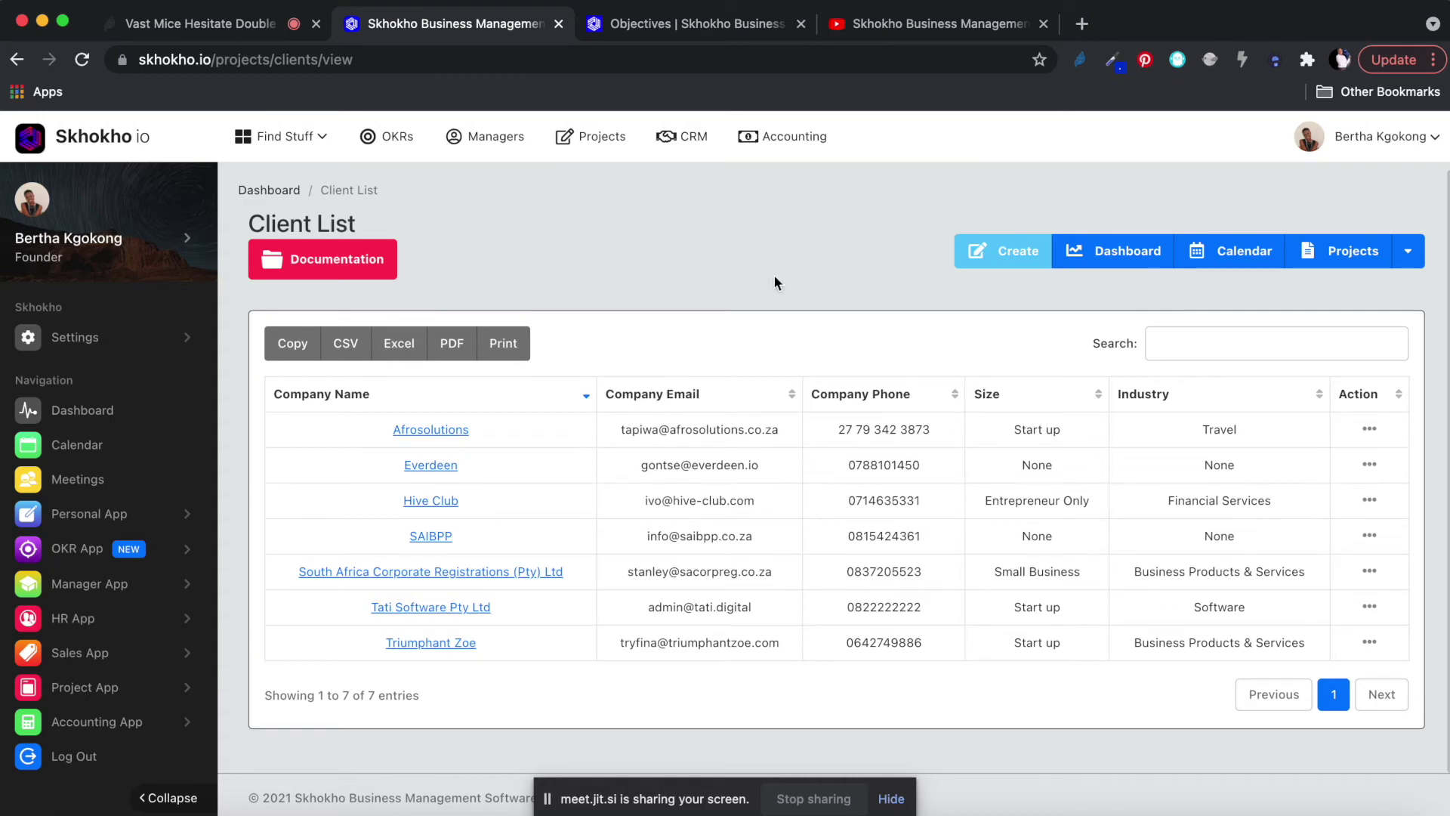
click(1005, 252)
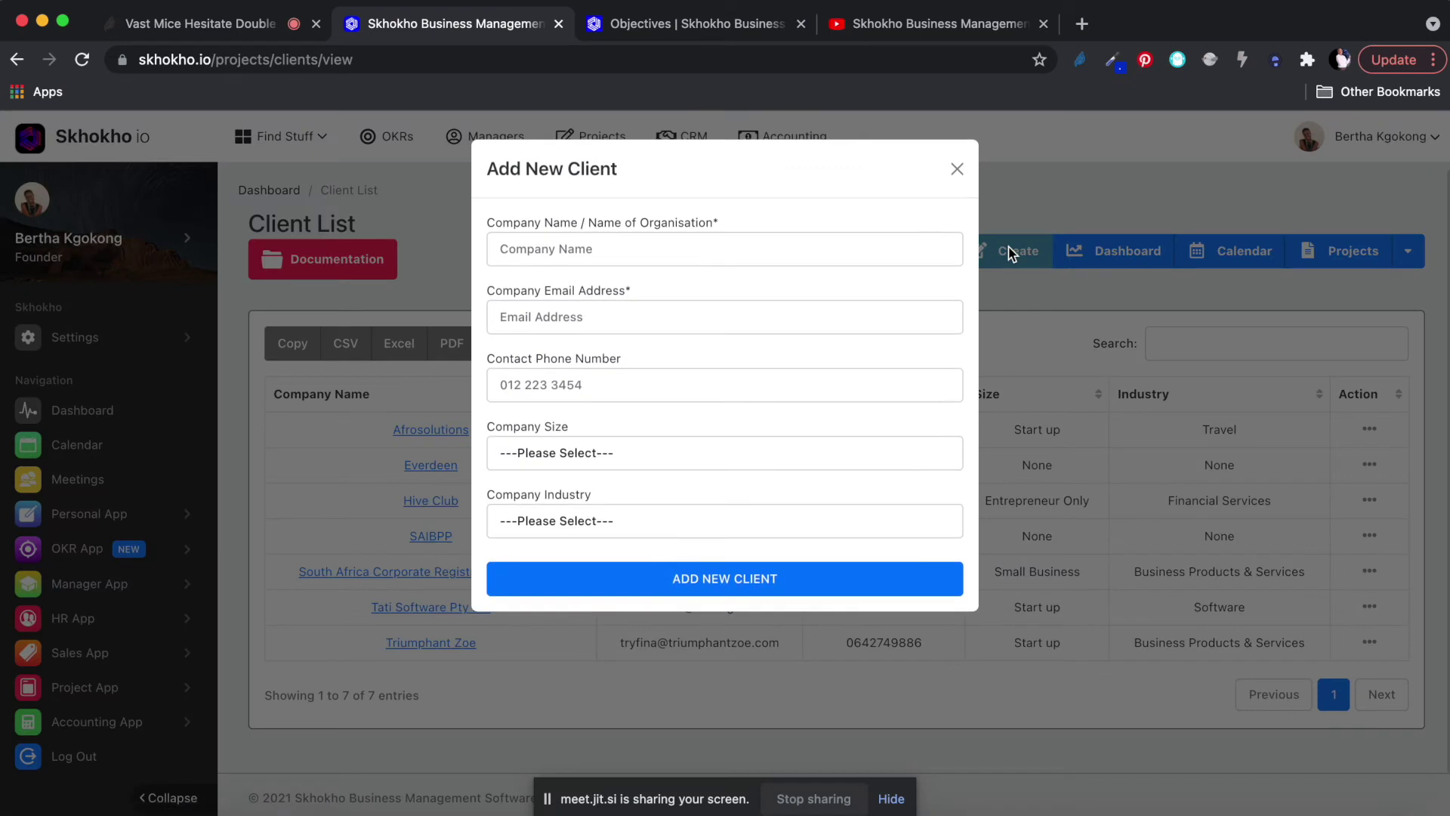
click(568, 257)
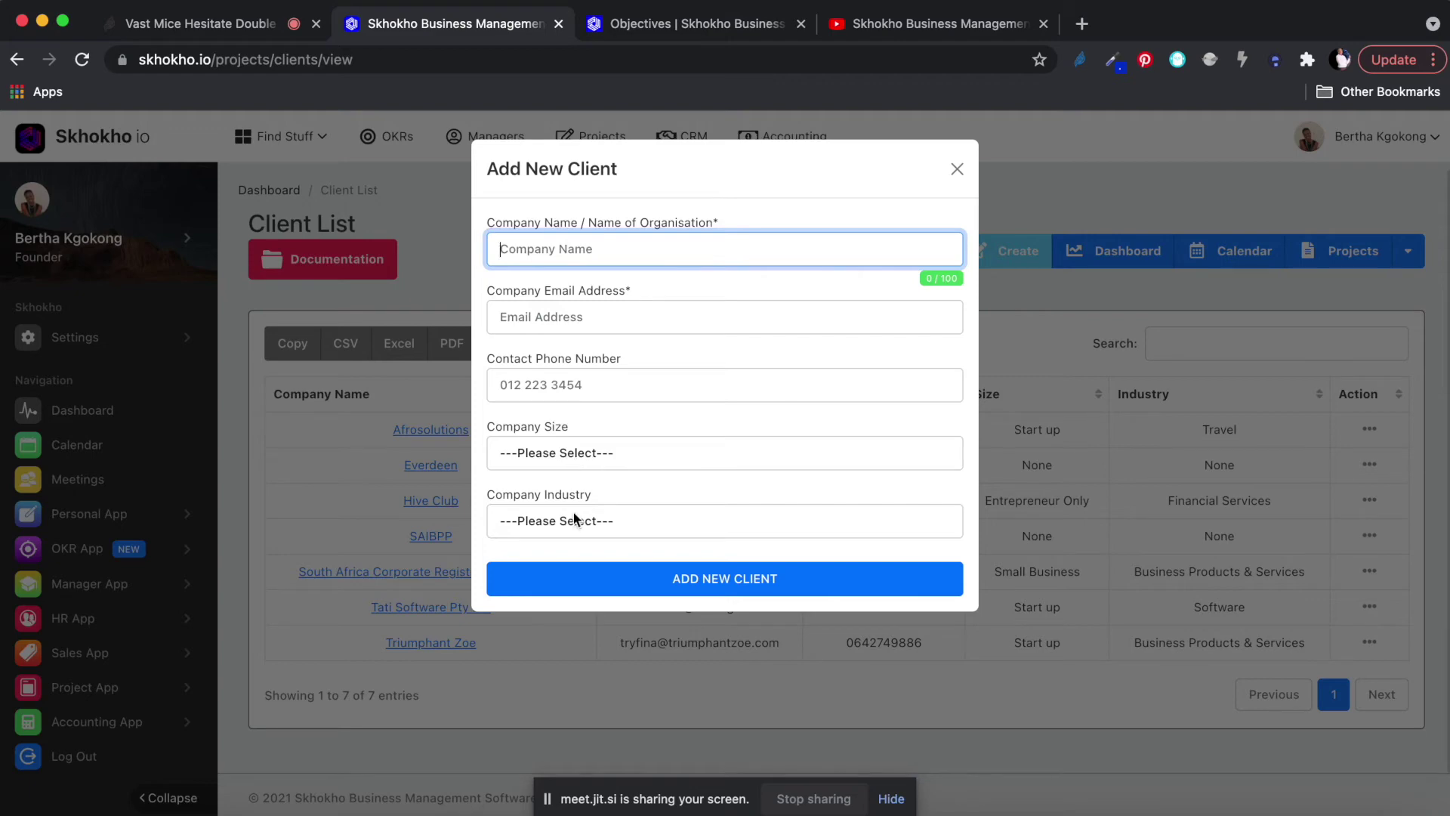
click(956, 170)
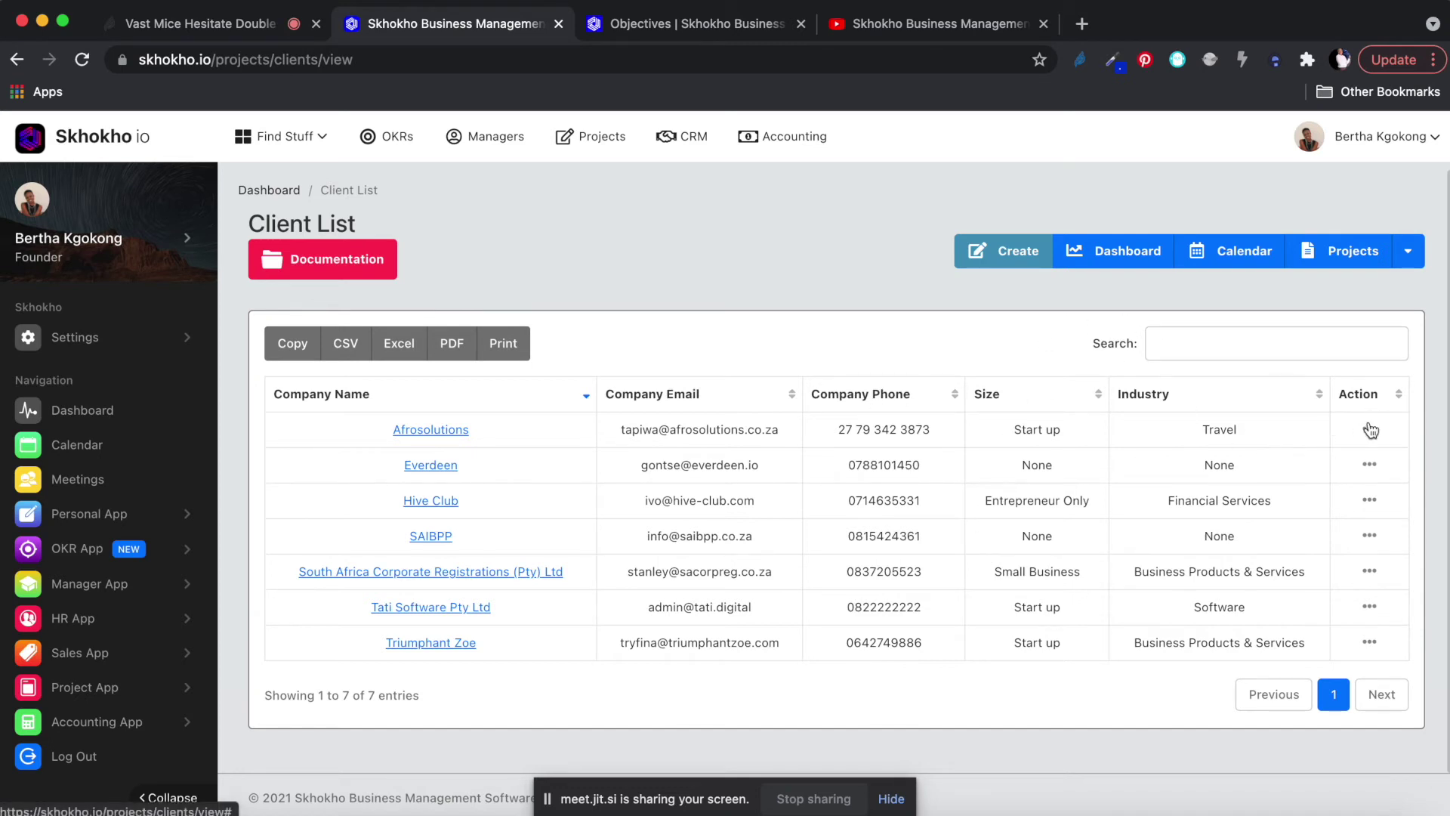
View Triumphant Zoe's client details and its Projects tab listing Triumphant Zoe Property.
click(1370, 647)
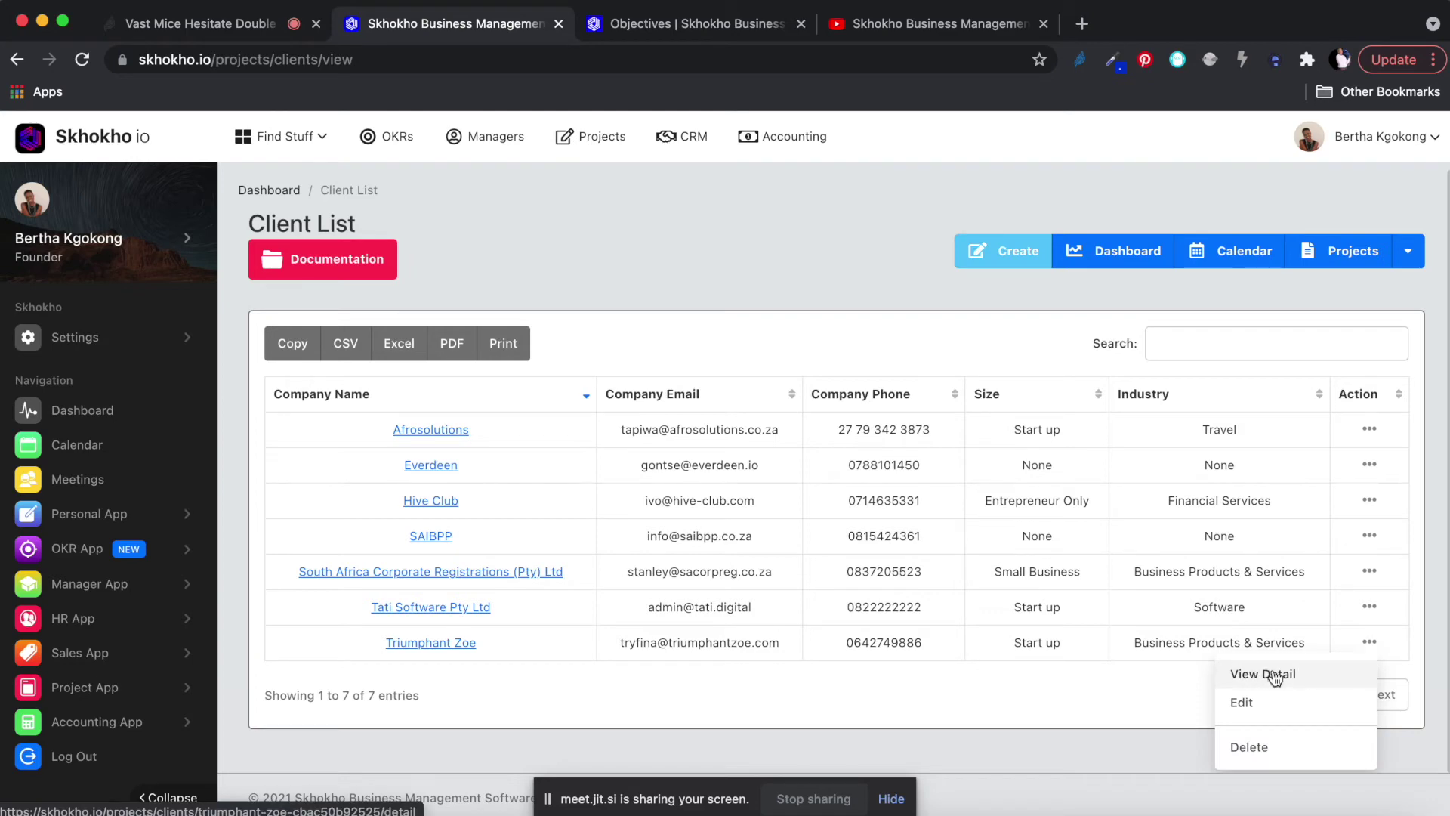
click(1275, 675)
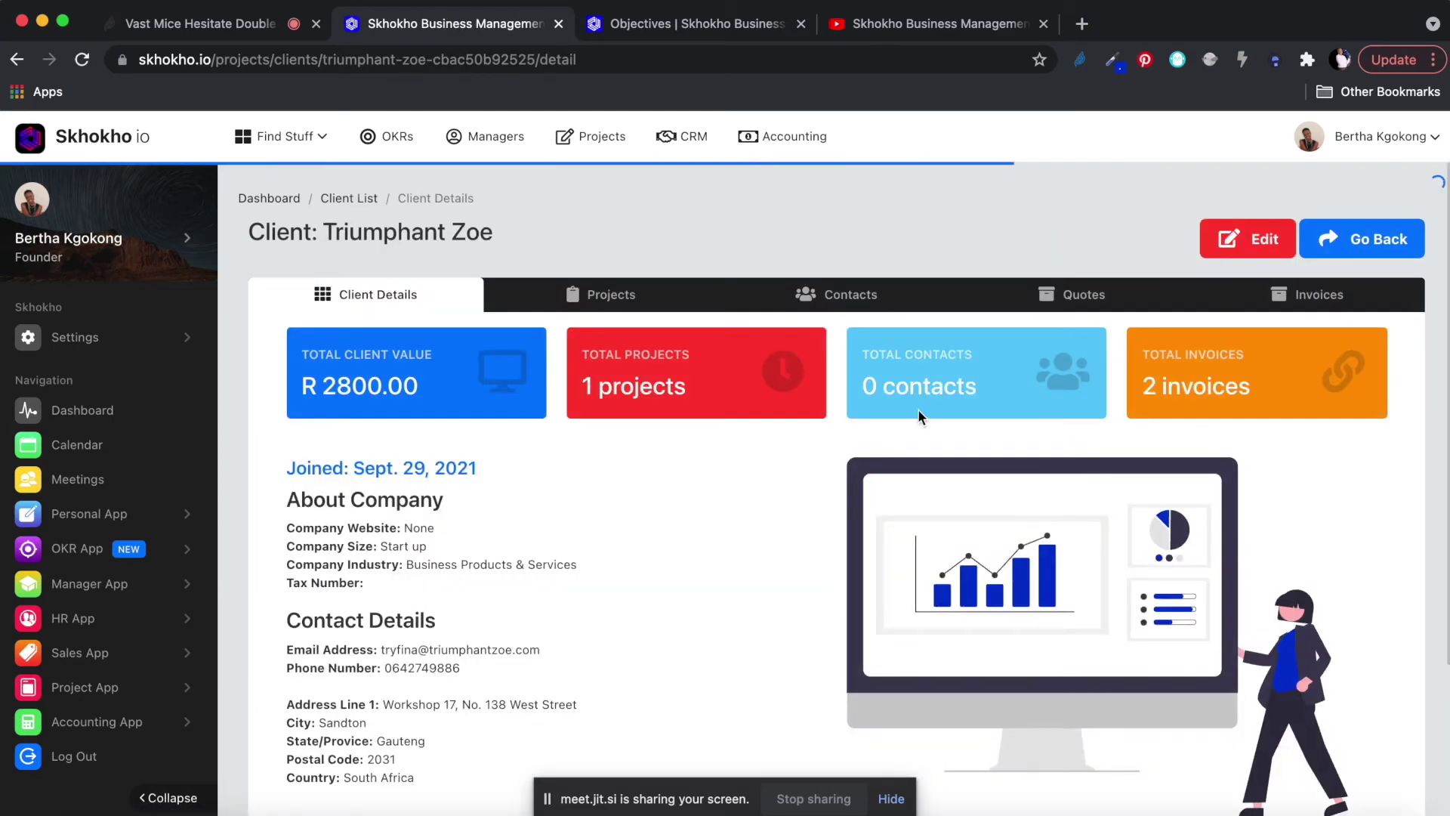
scroll(657, 547, down, 3)
scroll(657, 547, up, 2)
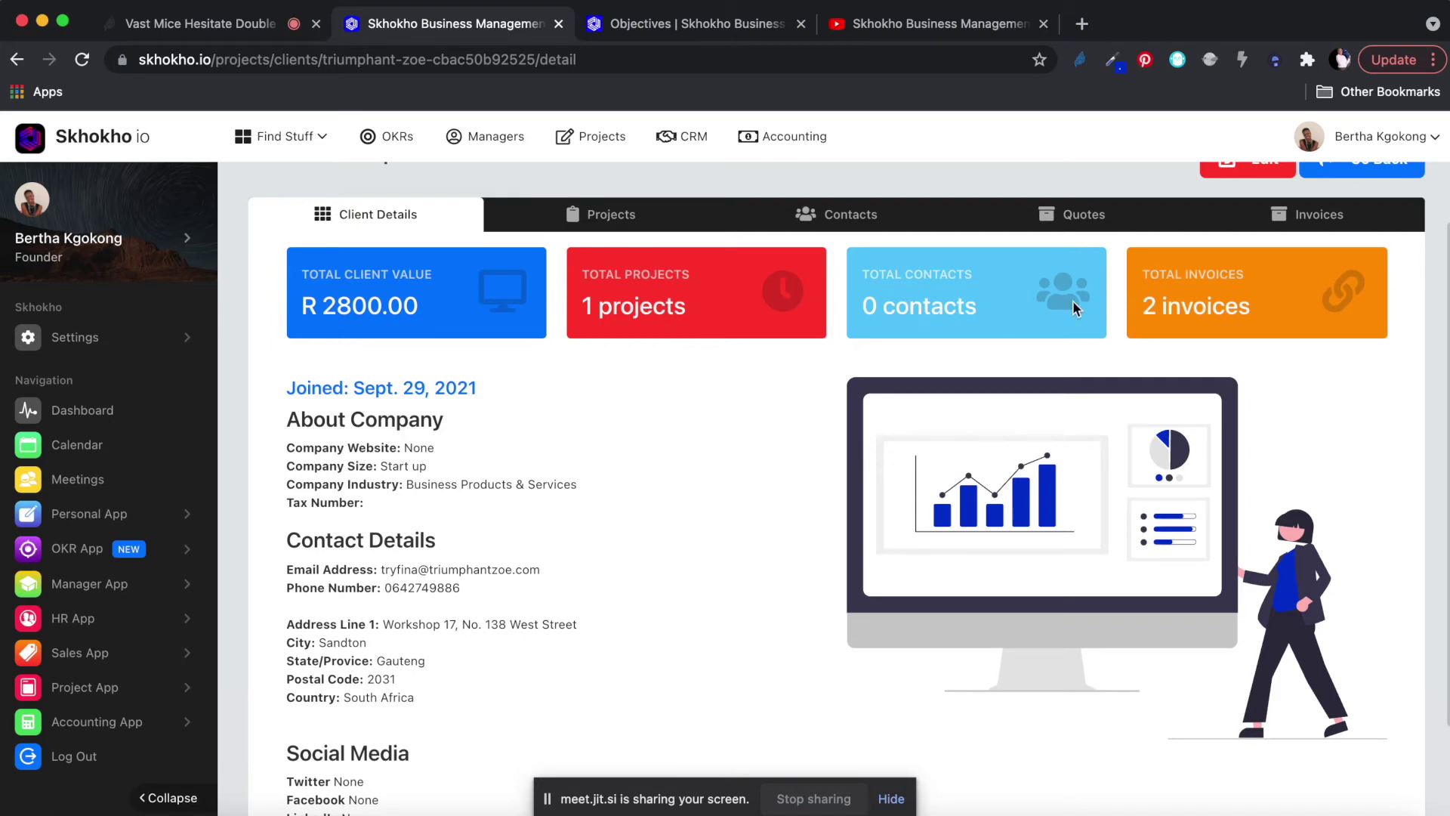
scroll(672, 501, down, 3)
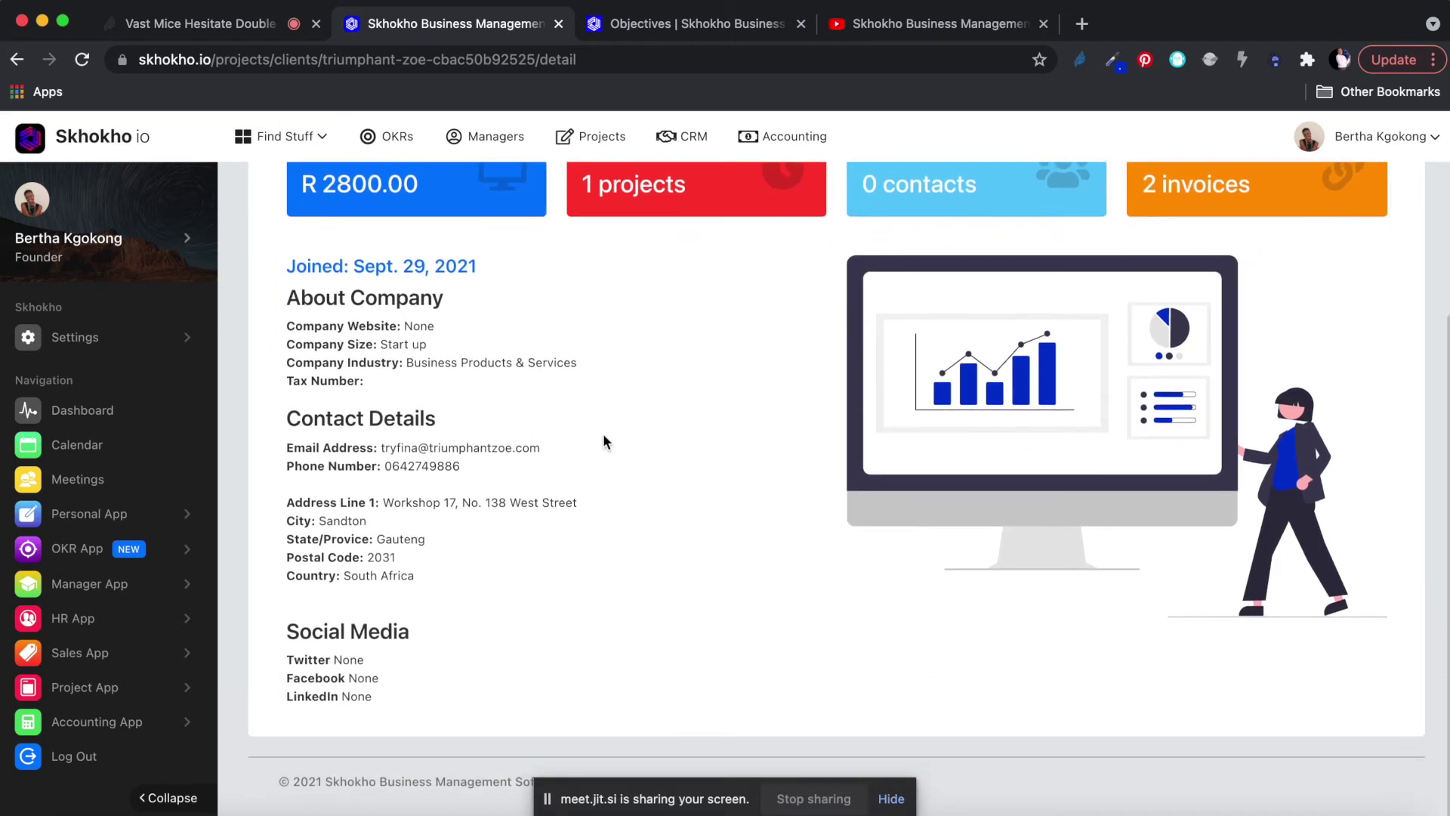
scroll(563, 438, up, 4)
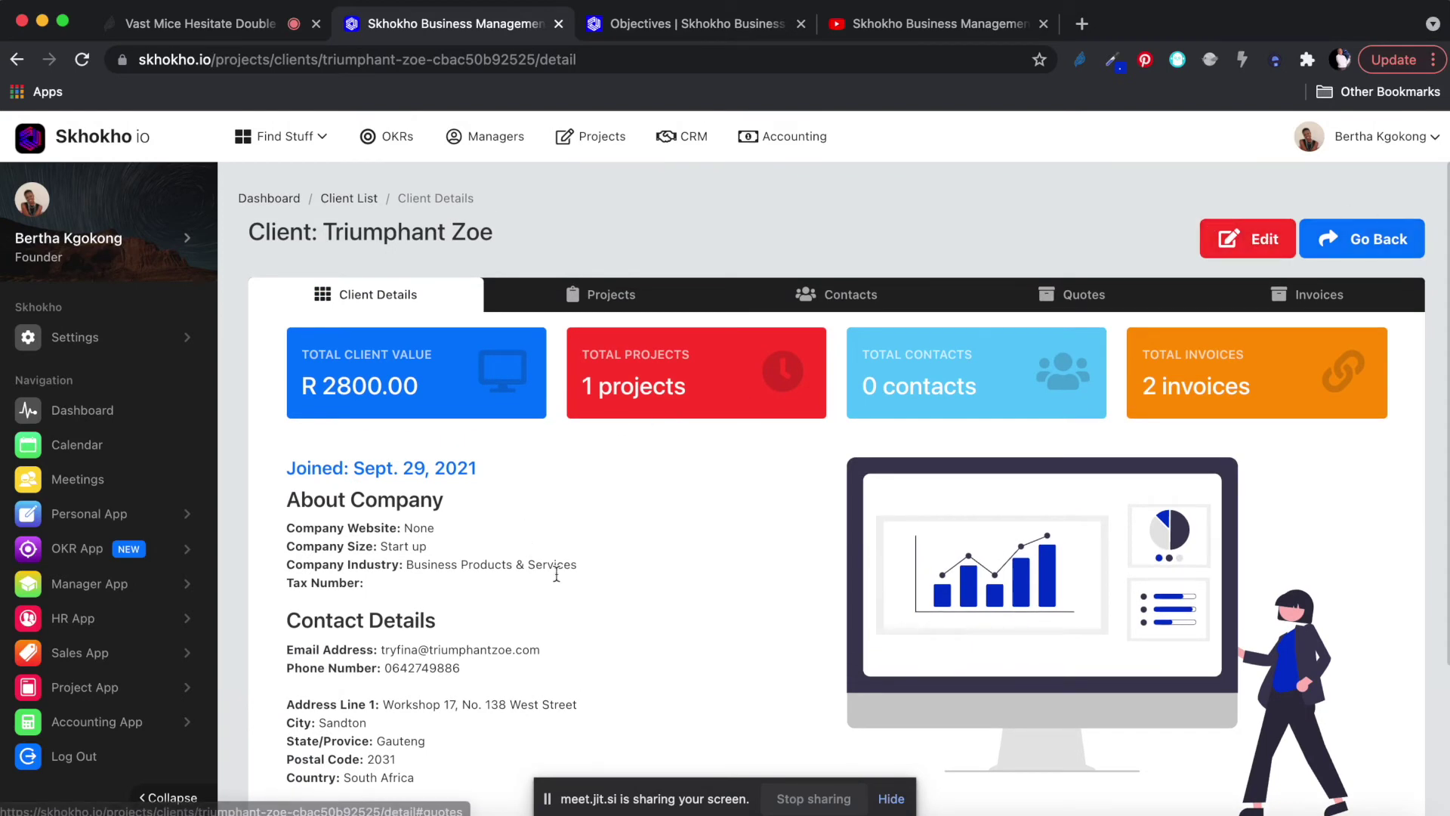
scroll(556, 579, down, 2)
scroll(556, 586, down, 2)
scroll(1058, 423, up, 4)
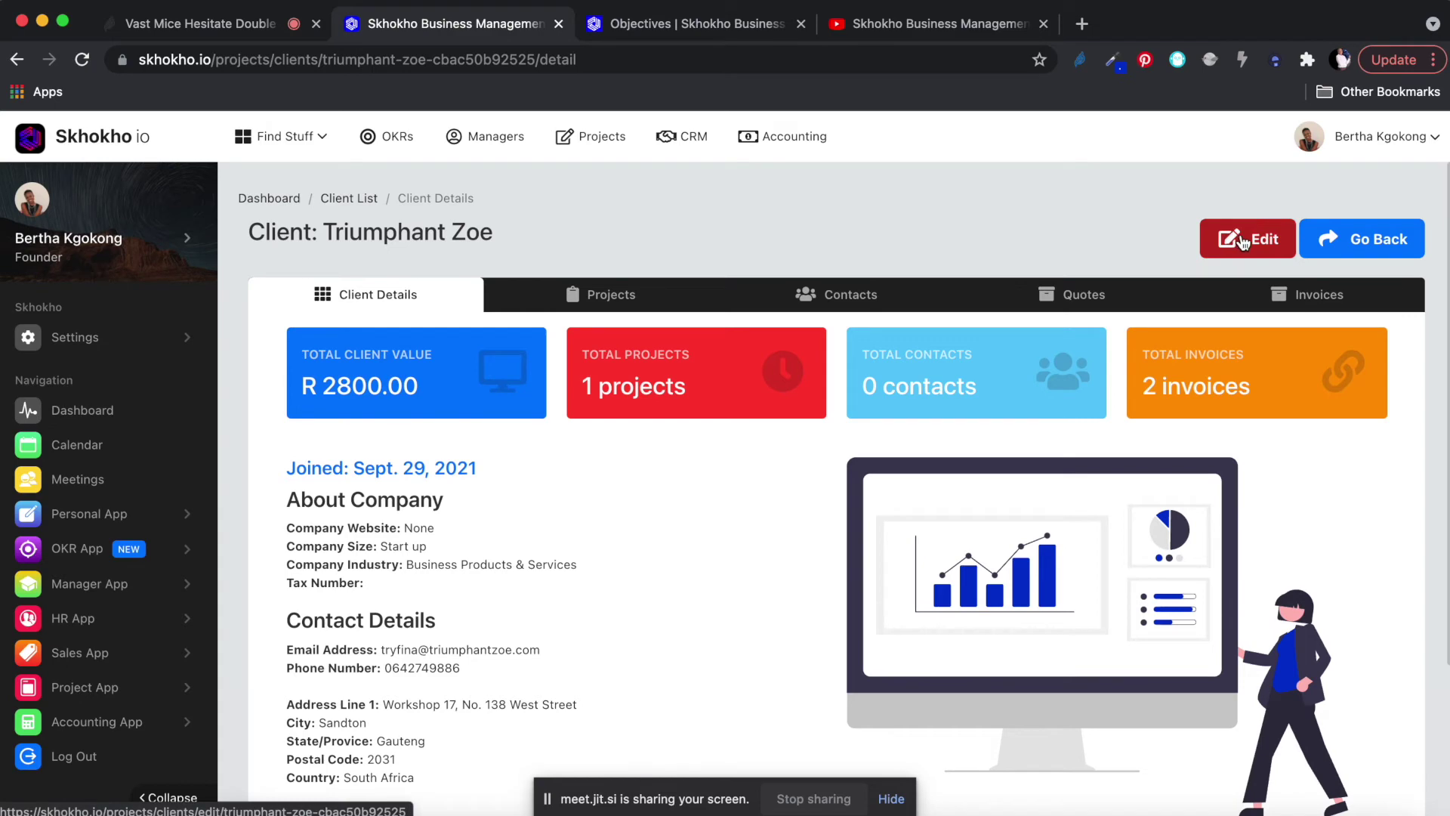
scroll(547, 664, down, 4)
scroll(557, 547, up, 4)
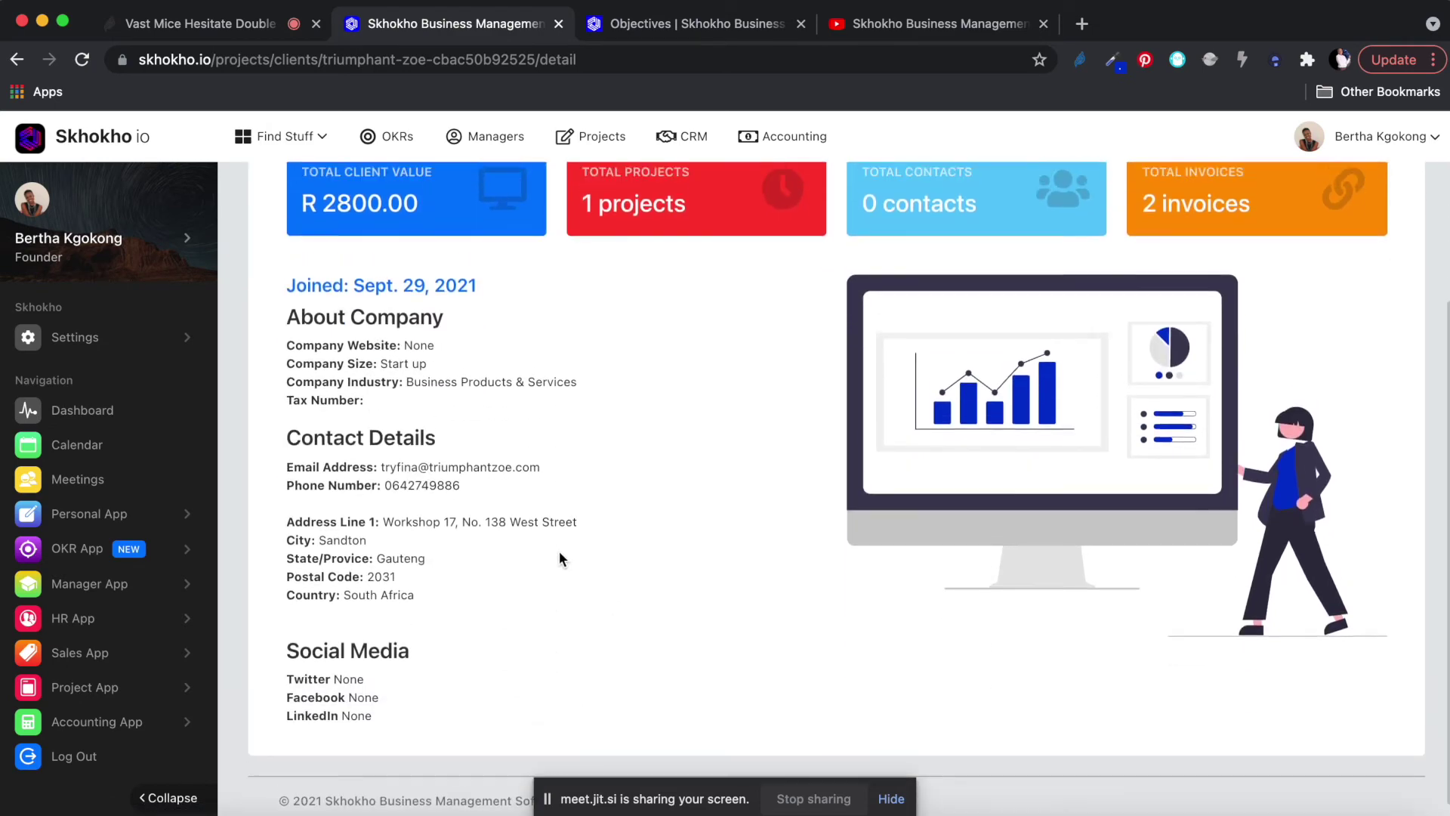
scroll(559, 557, down, 3)
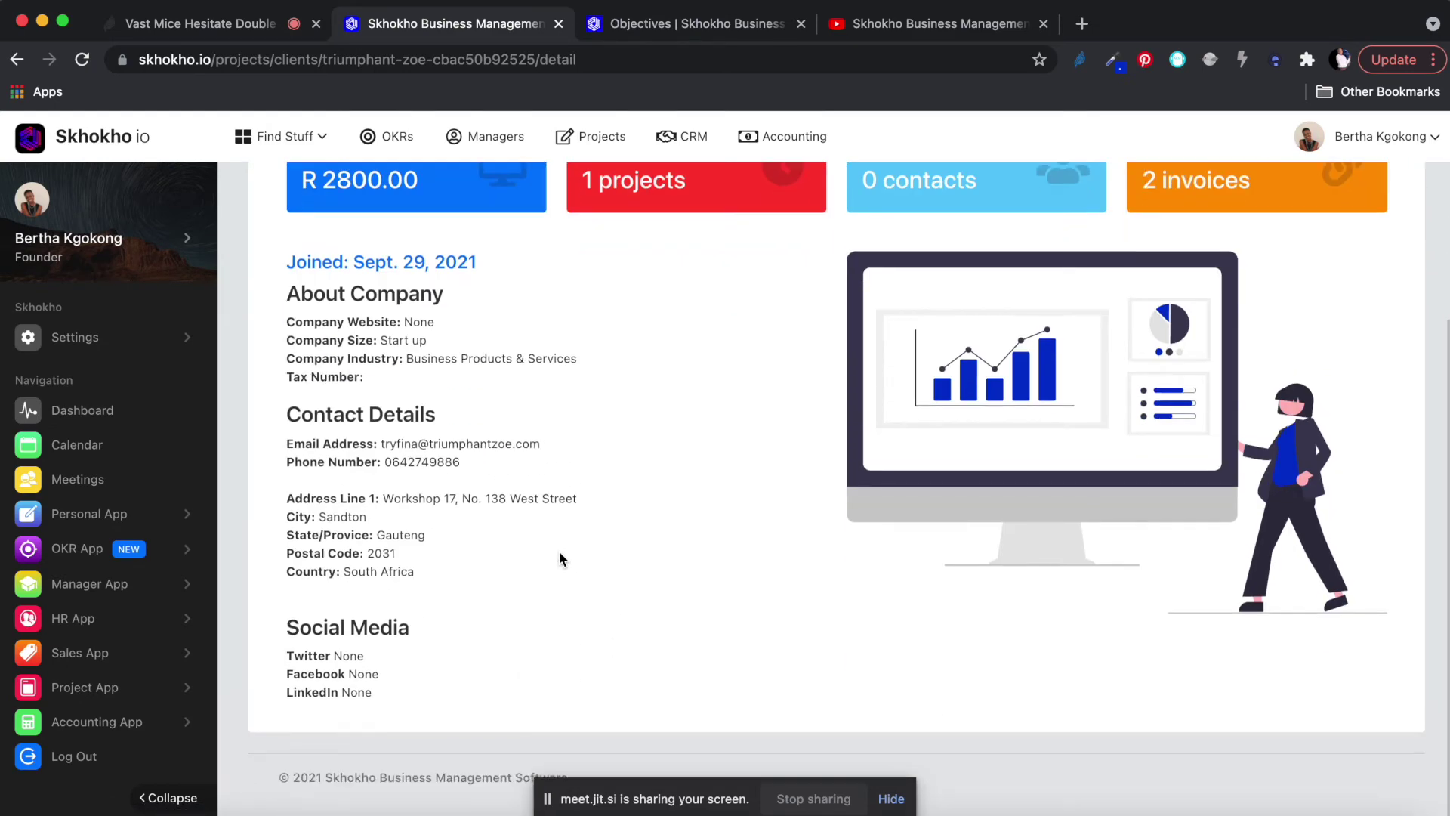
scroll(559, 556, up, 3)
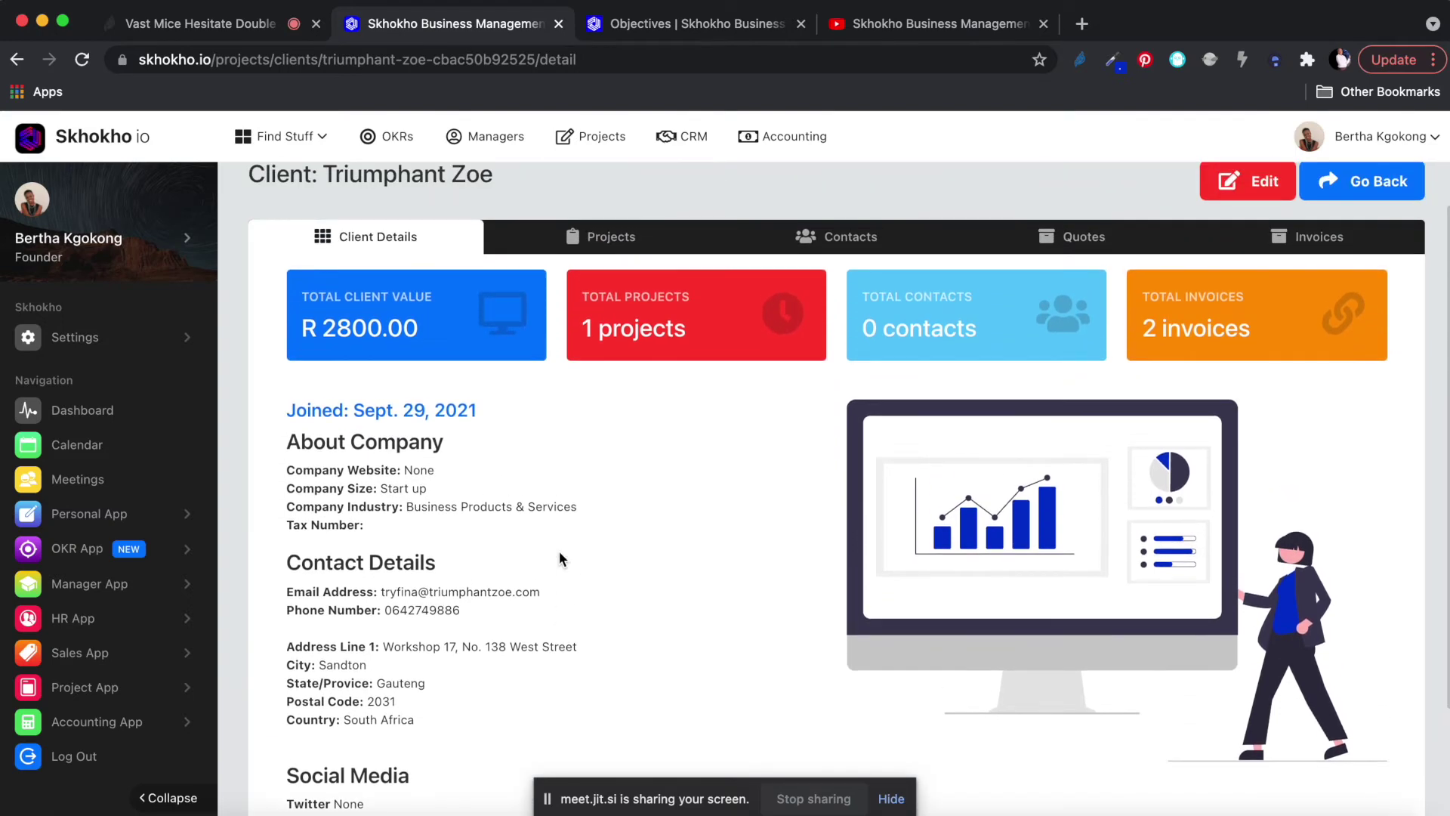
click(608, 260)
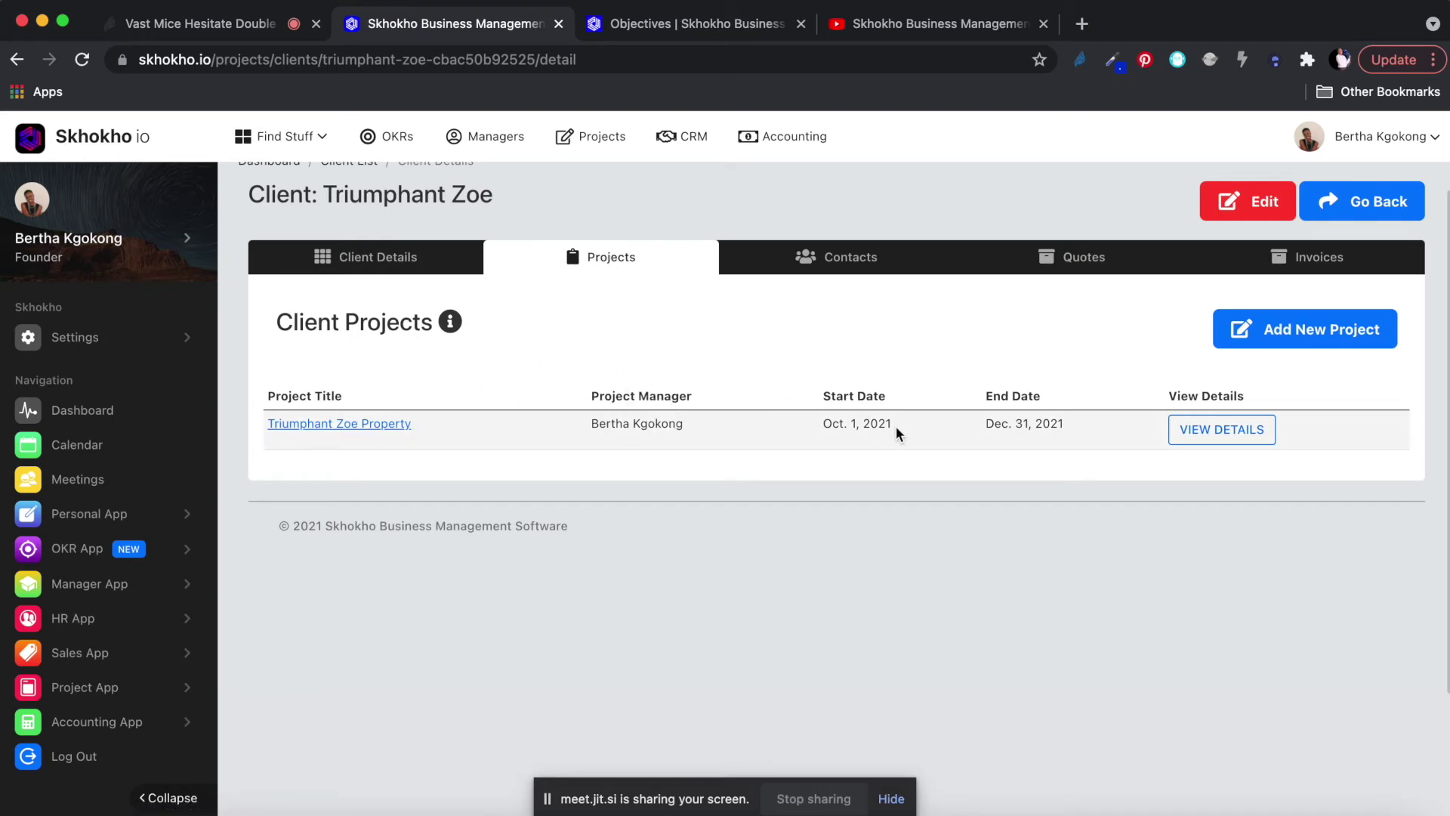
Go to the Project List of five projects and open the Create New Project form.
click(1315, 333)
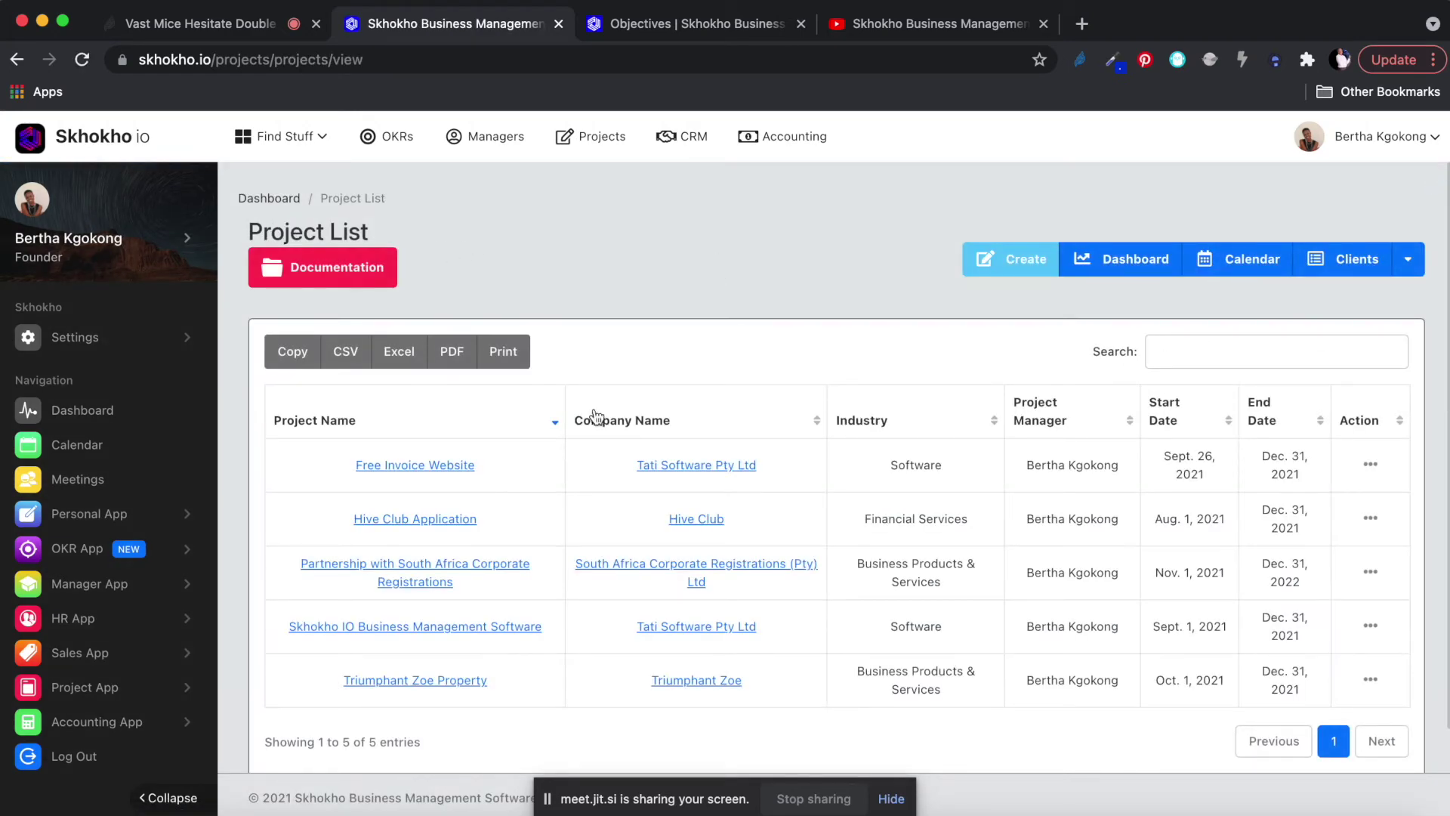
scroll(595, 415, down, 1)
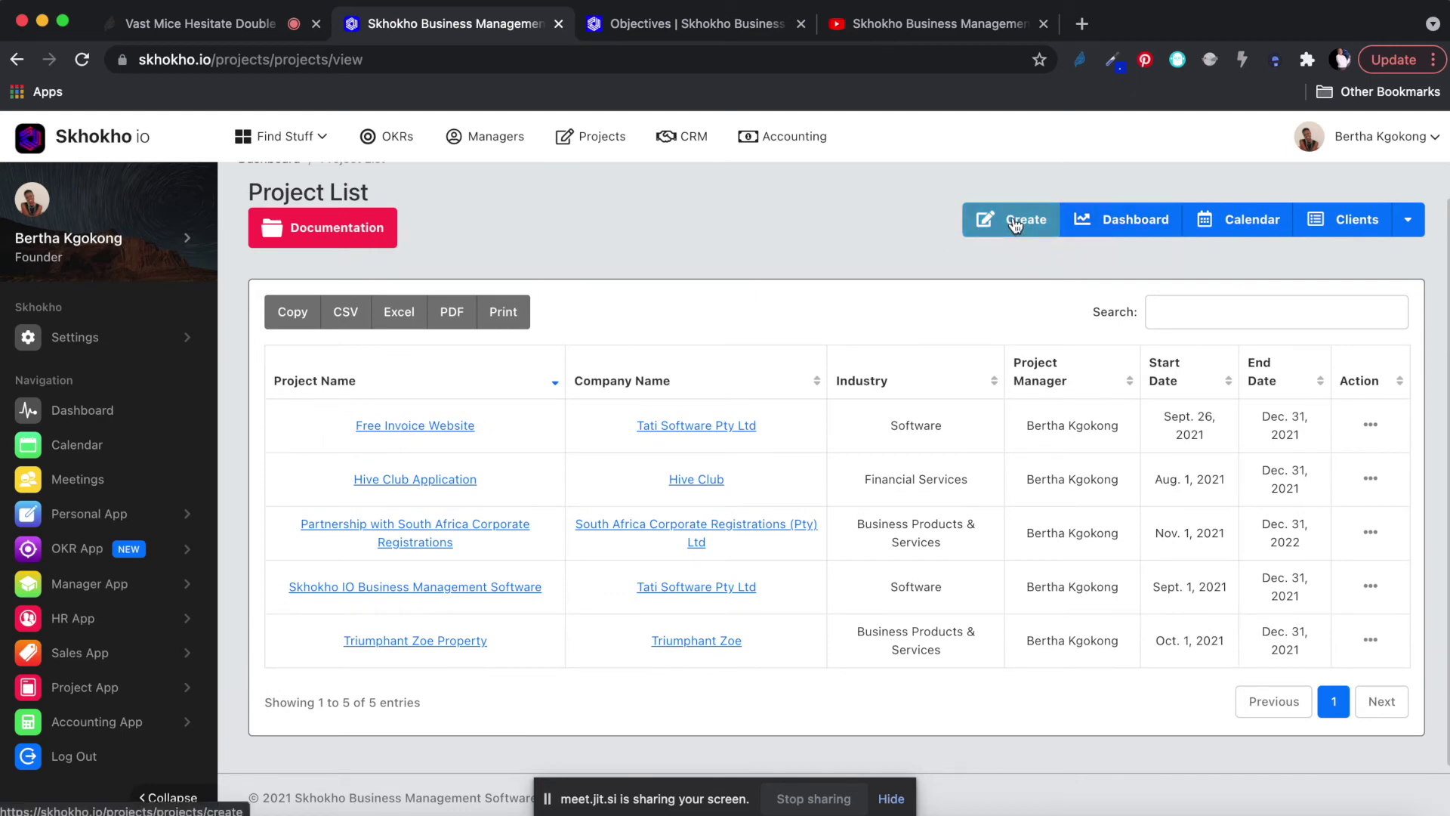
click(1015, 224)
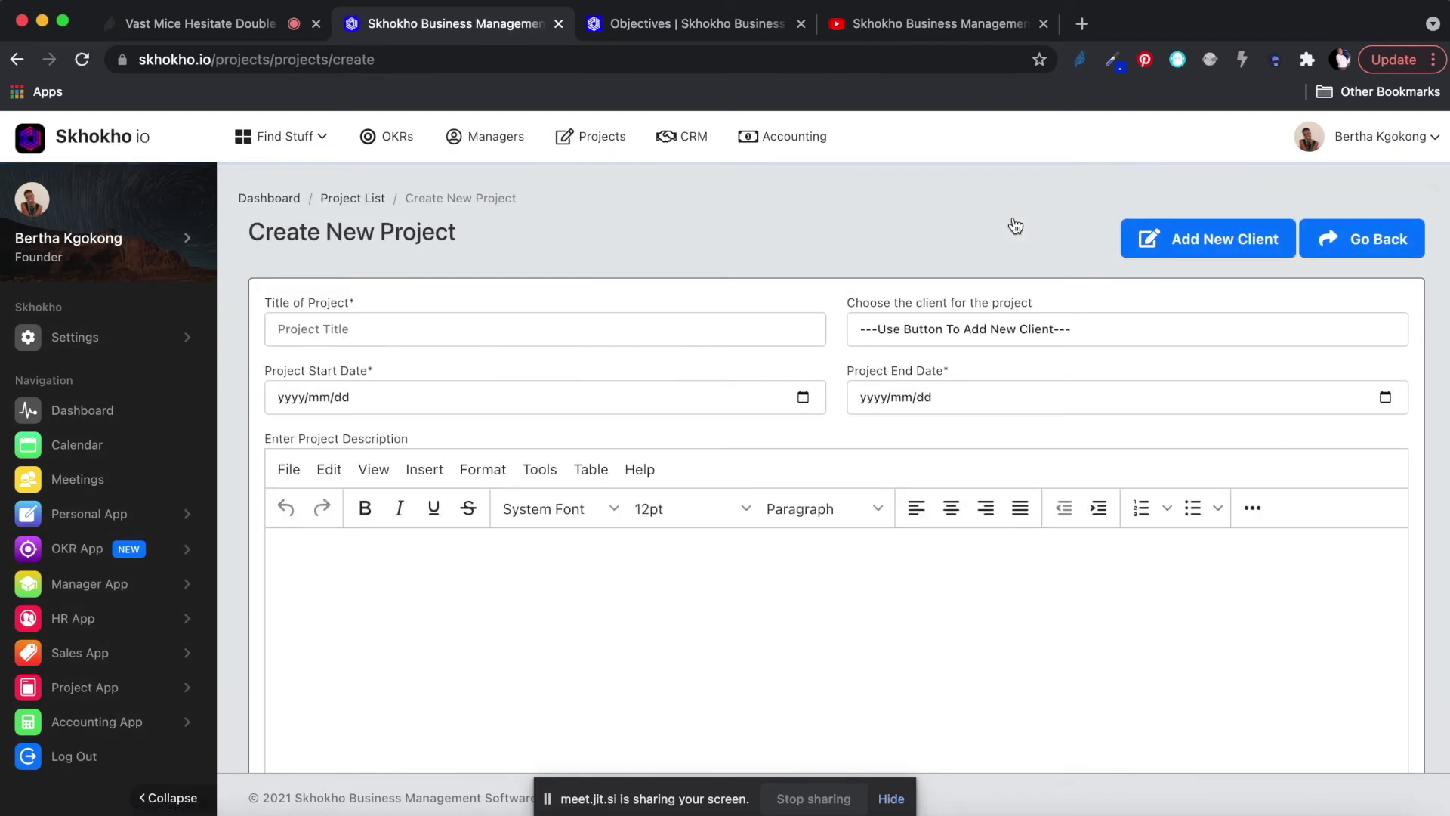
Title the project Rehoboth Residential Project and assign it to client Triumphant Zoe.
click(324, 334)
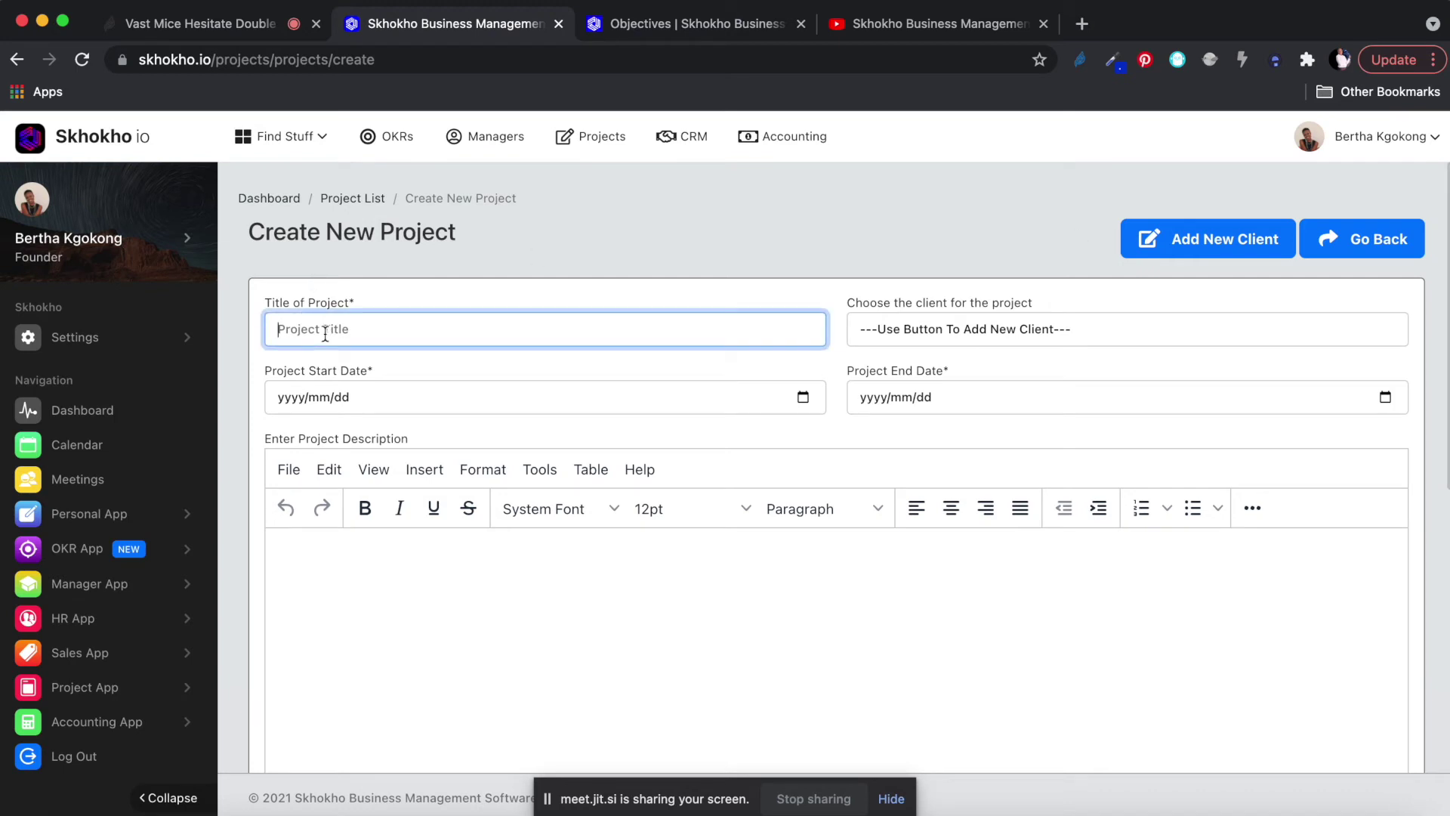
text(Basing Engi)
key(BackSpace)
key(BackSpace)
text(c Engineering for)
key(super+a)
text(Rehoboth Proje)
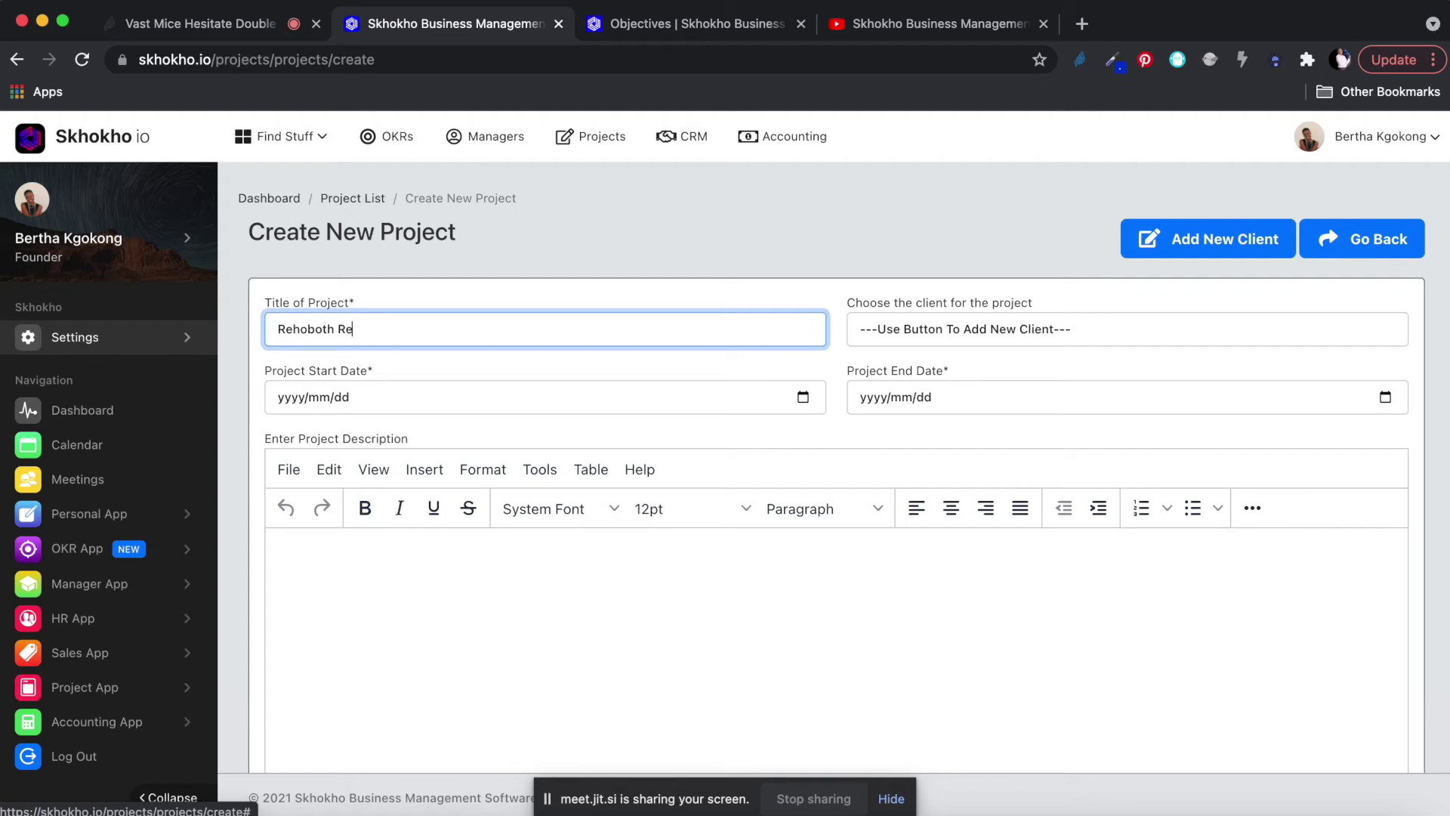
text(dential Project)
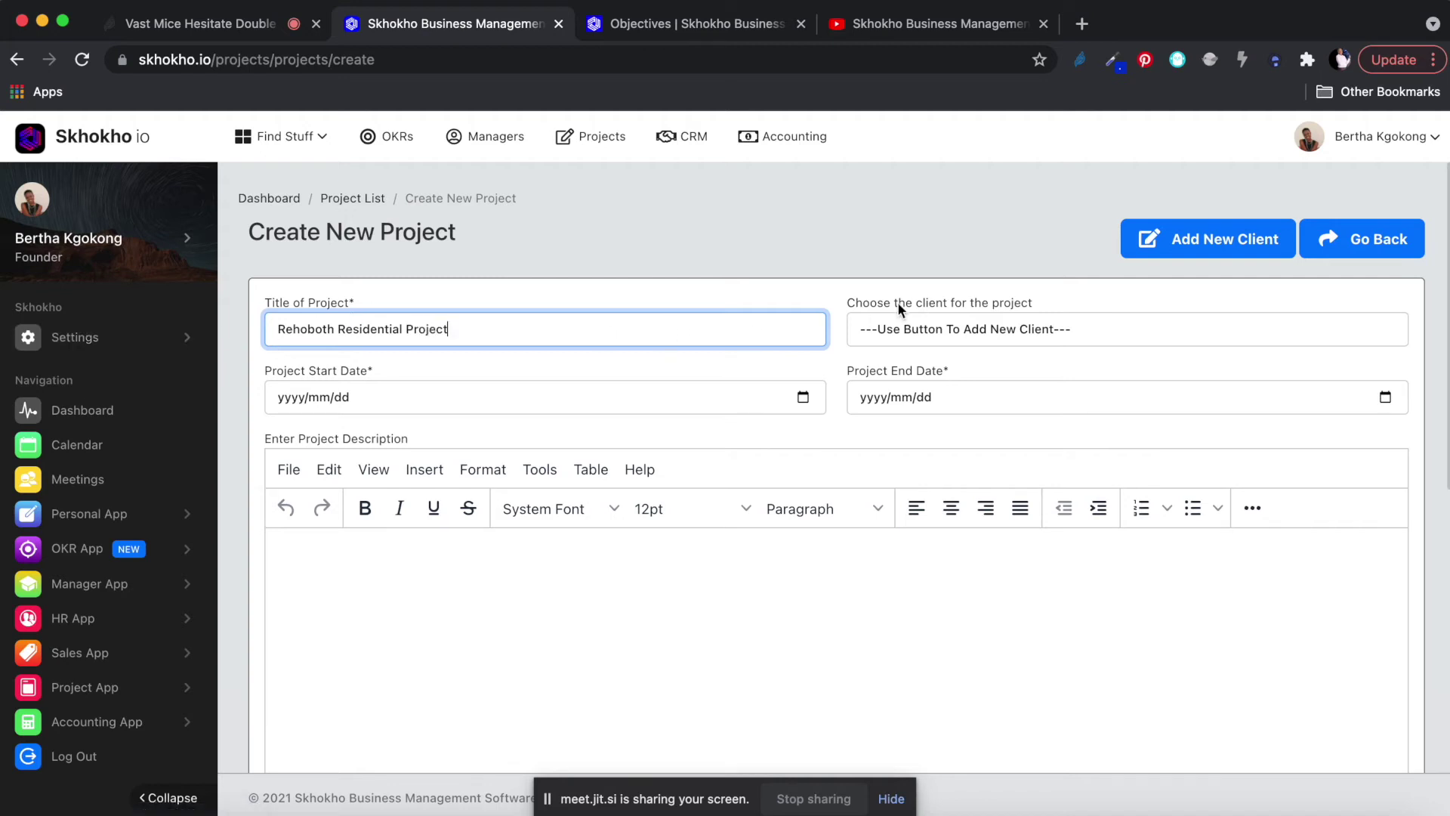
click(922, 332)
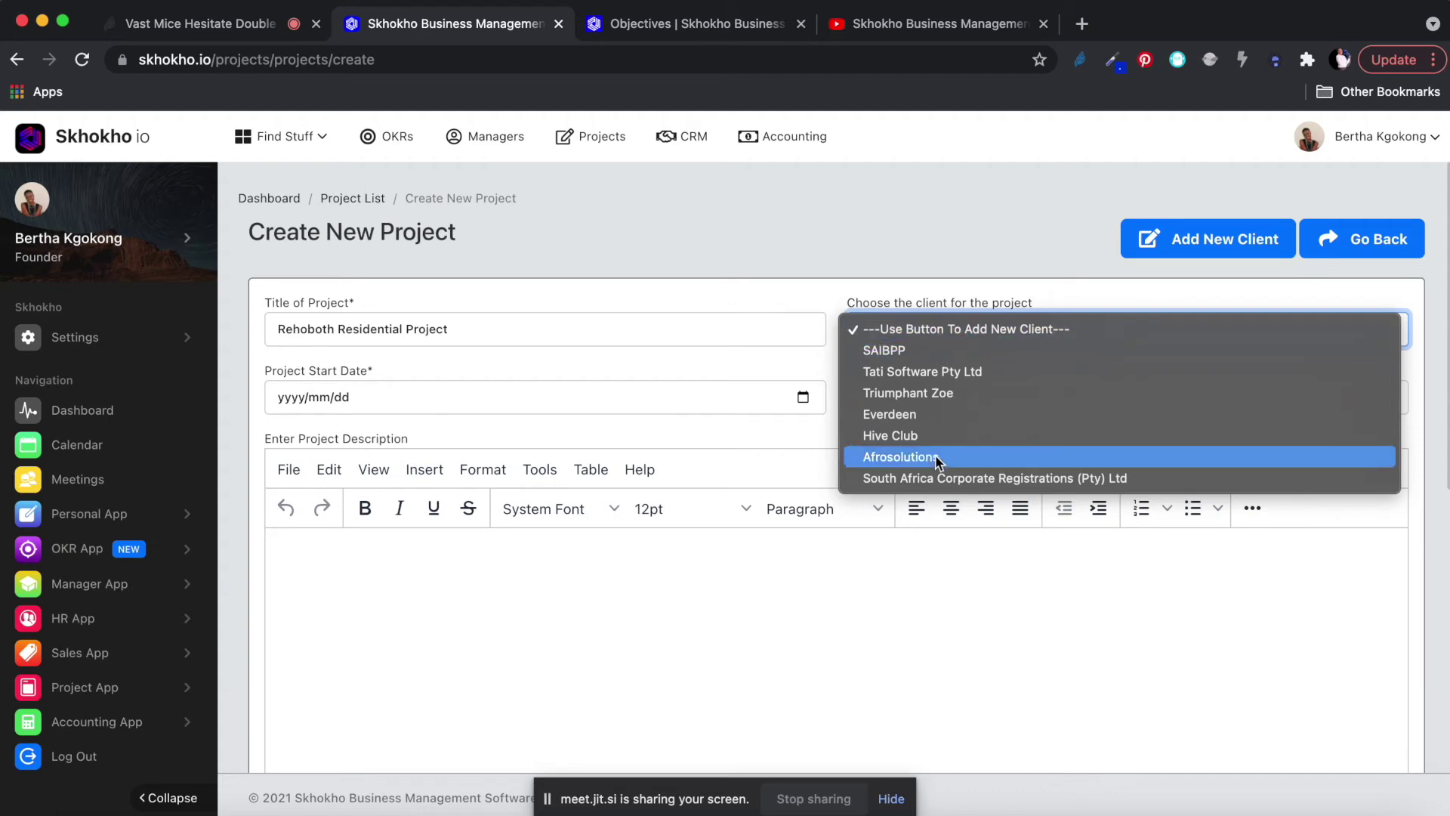
click(929, 394)
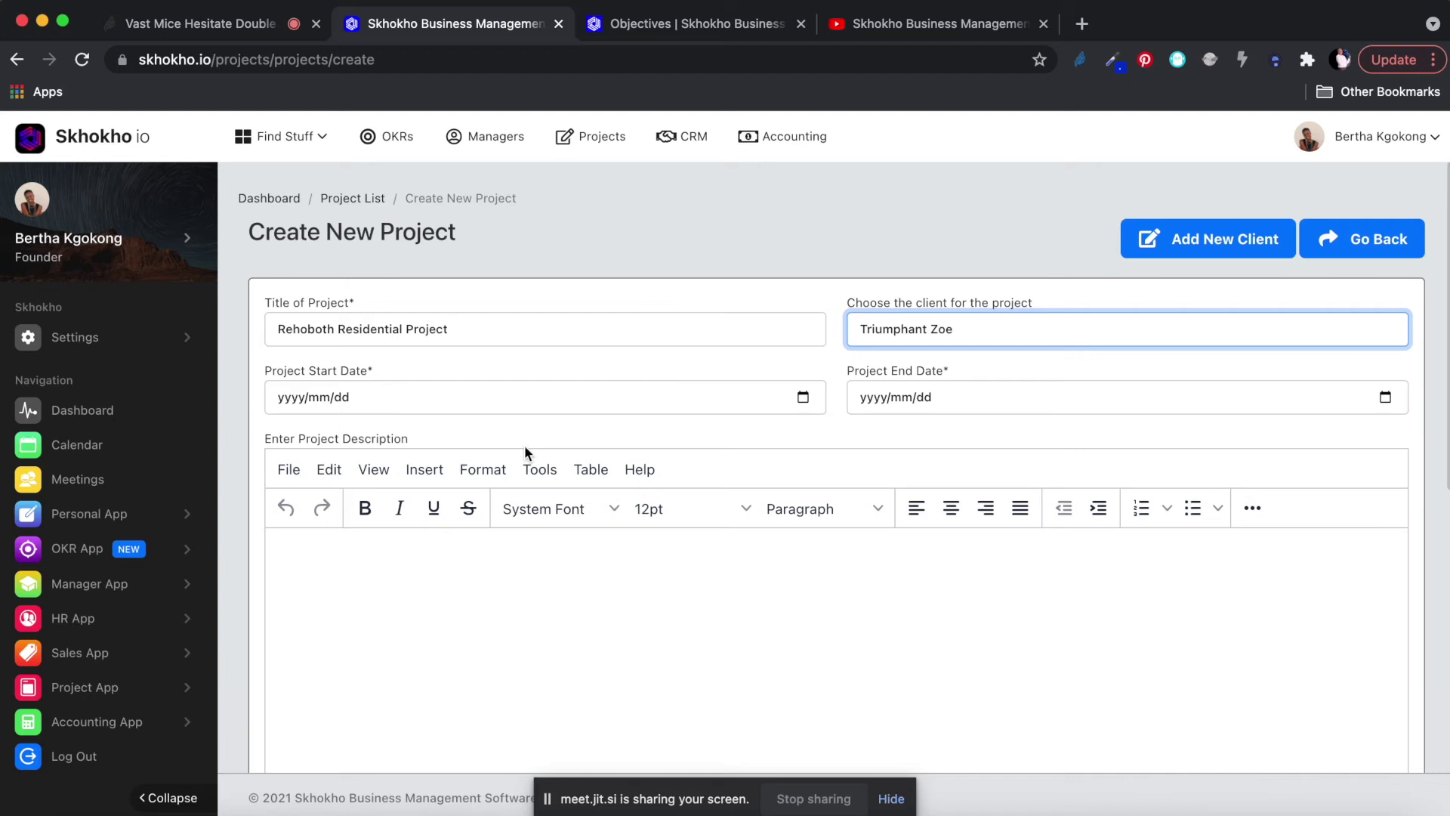
Set the project start date to 2021/11/01 and end date to 2022/04/30.
click(803, 399)
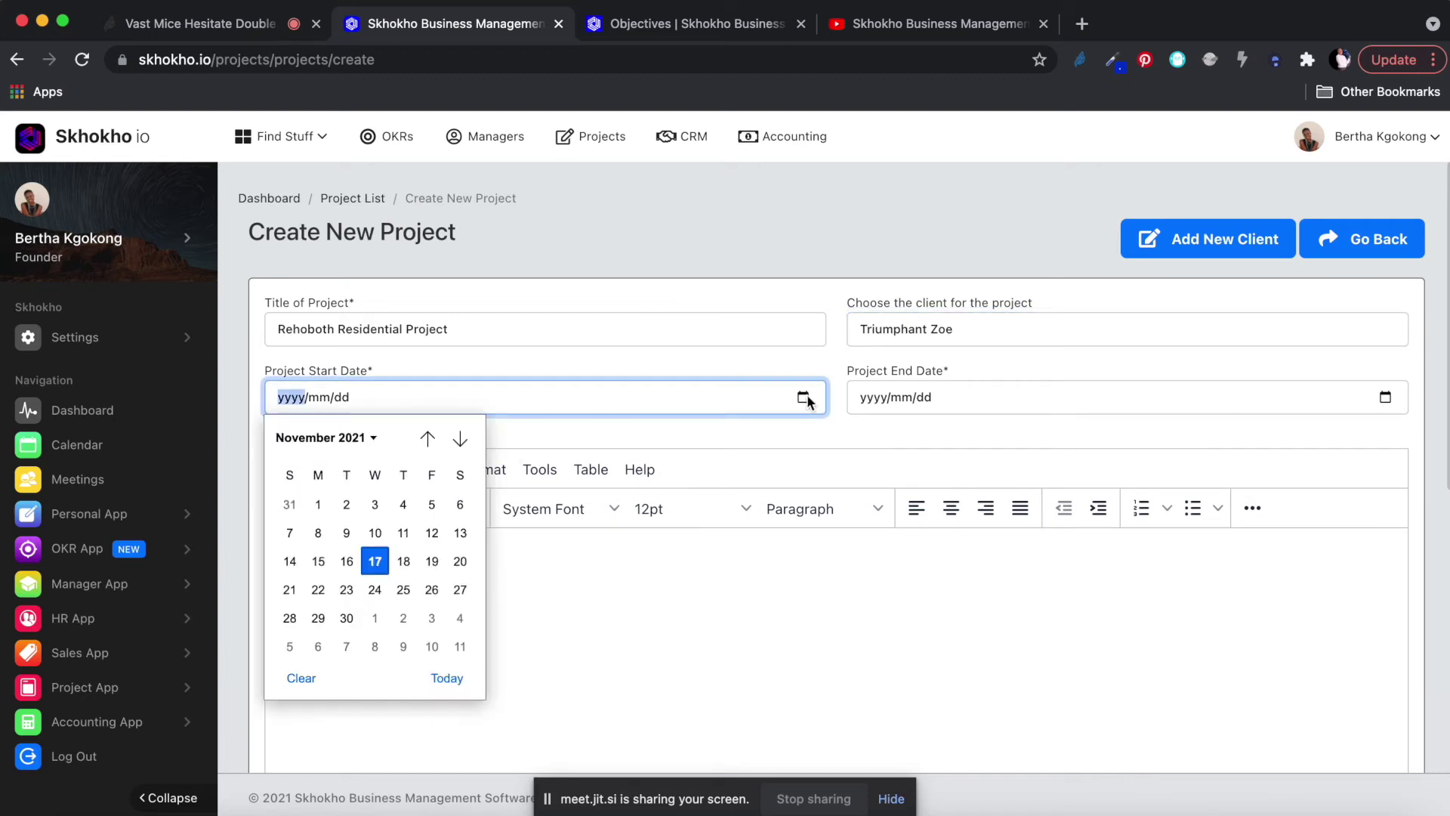
click(318, 504)
click(1385, 397)
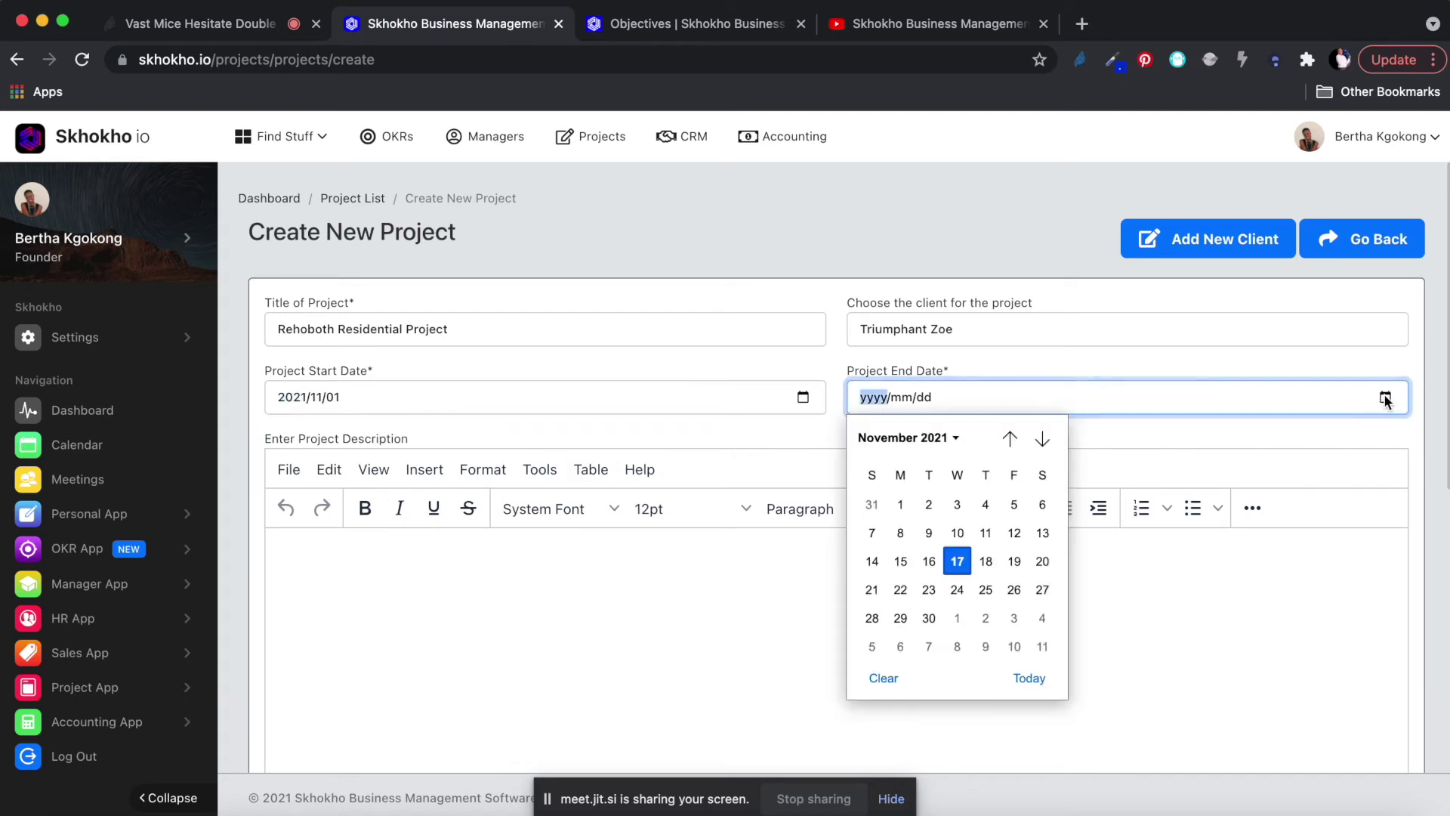
click(1042, 439)
click(1042, 439)
click(1045, 442)
click(1045, 442)
click(1044, 442)
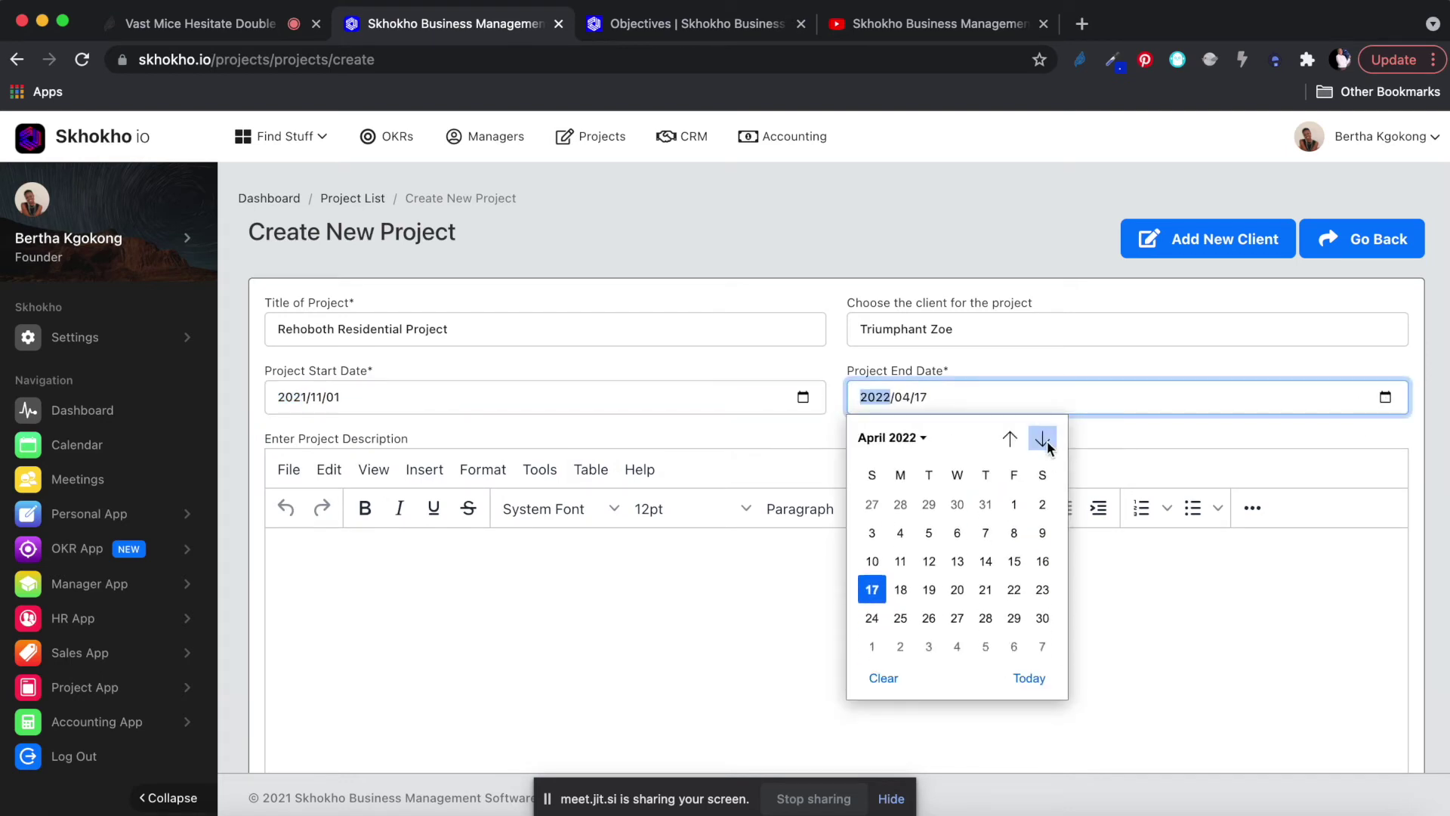
click(1042, 620)
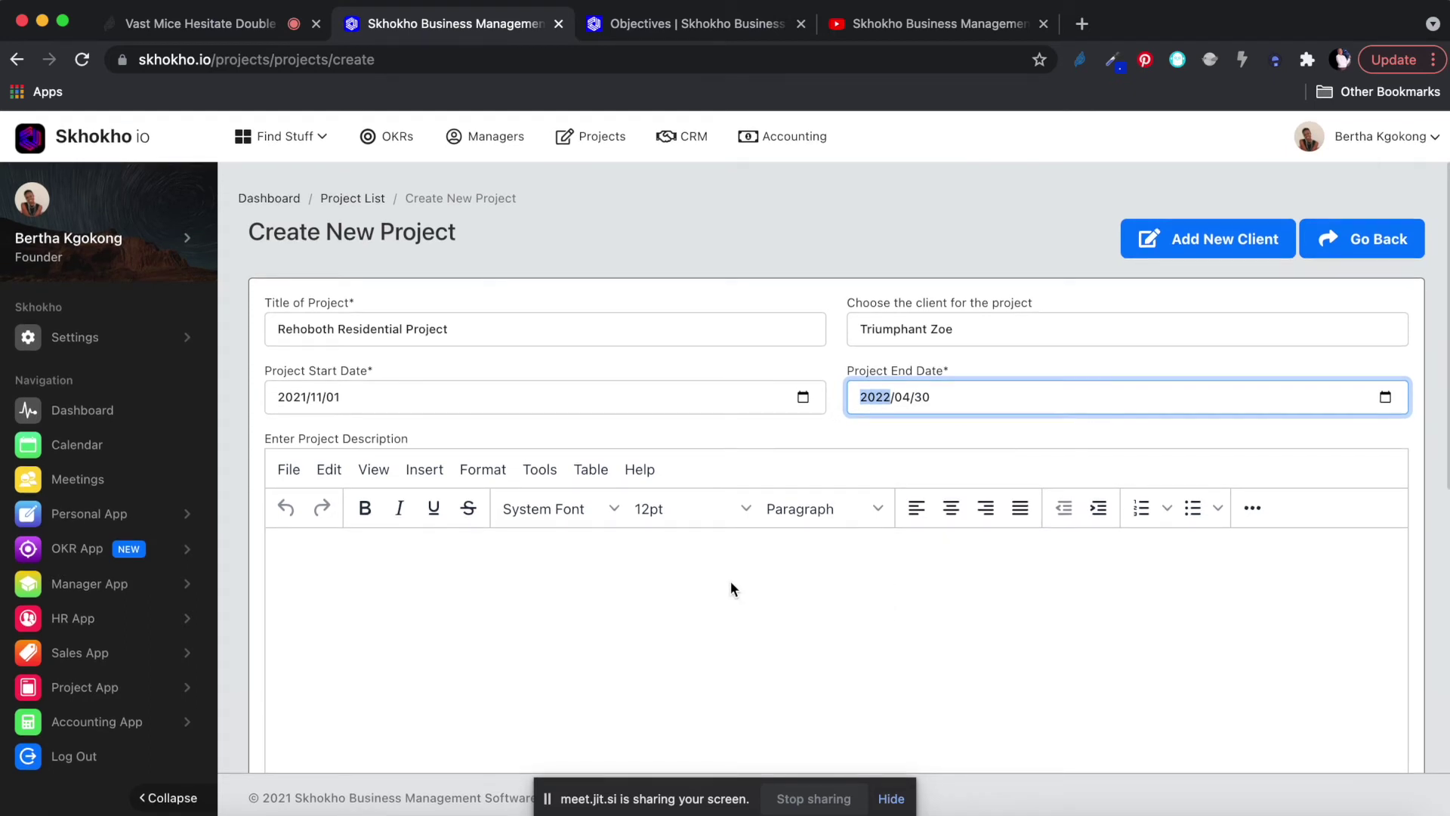
Fill the project description with a line of placeholder text.
click(1382, 559)
scroll(1382, 559, down, 3)
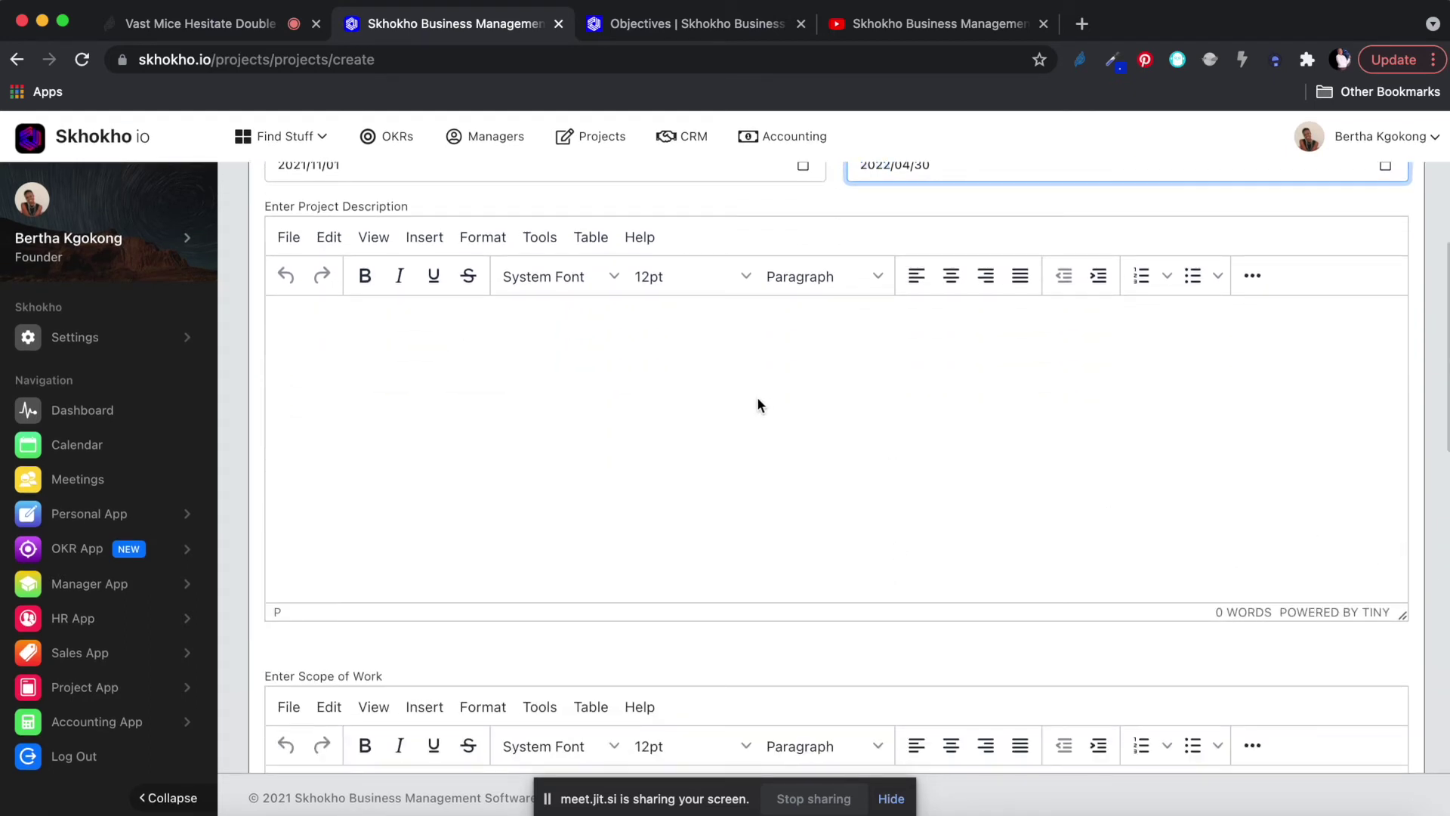
text(hdkaf)
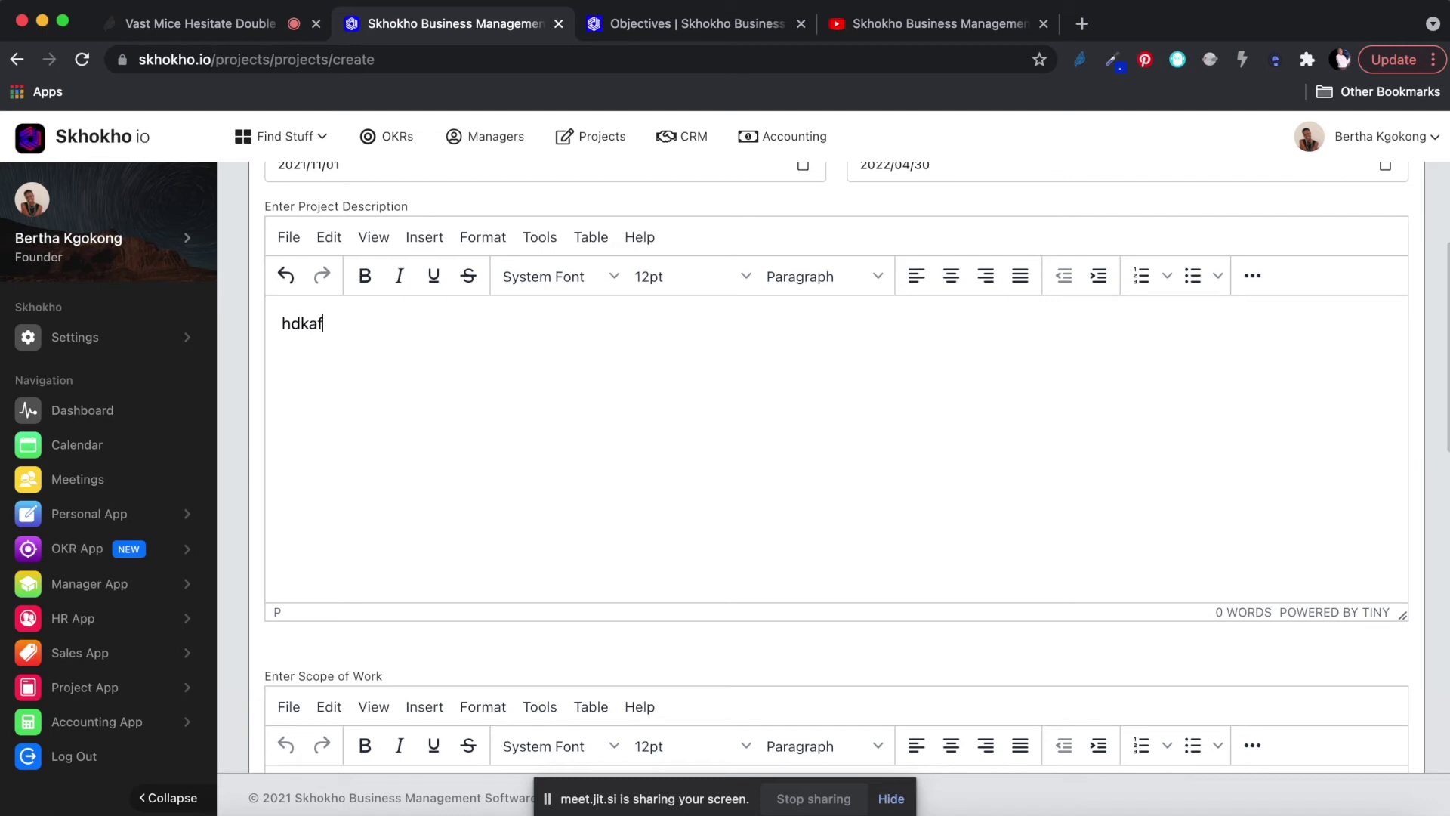
text(g idg fid fg dl gfli dglif gdil fgild fid fgid f dif dis)
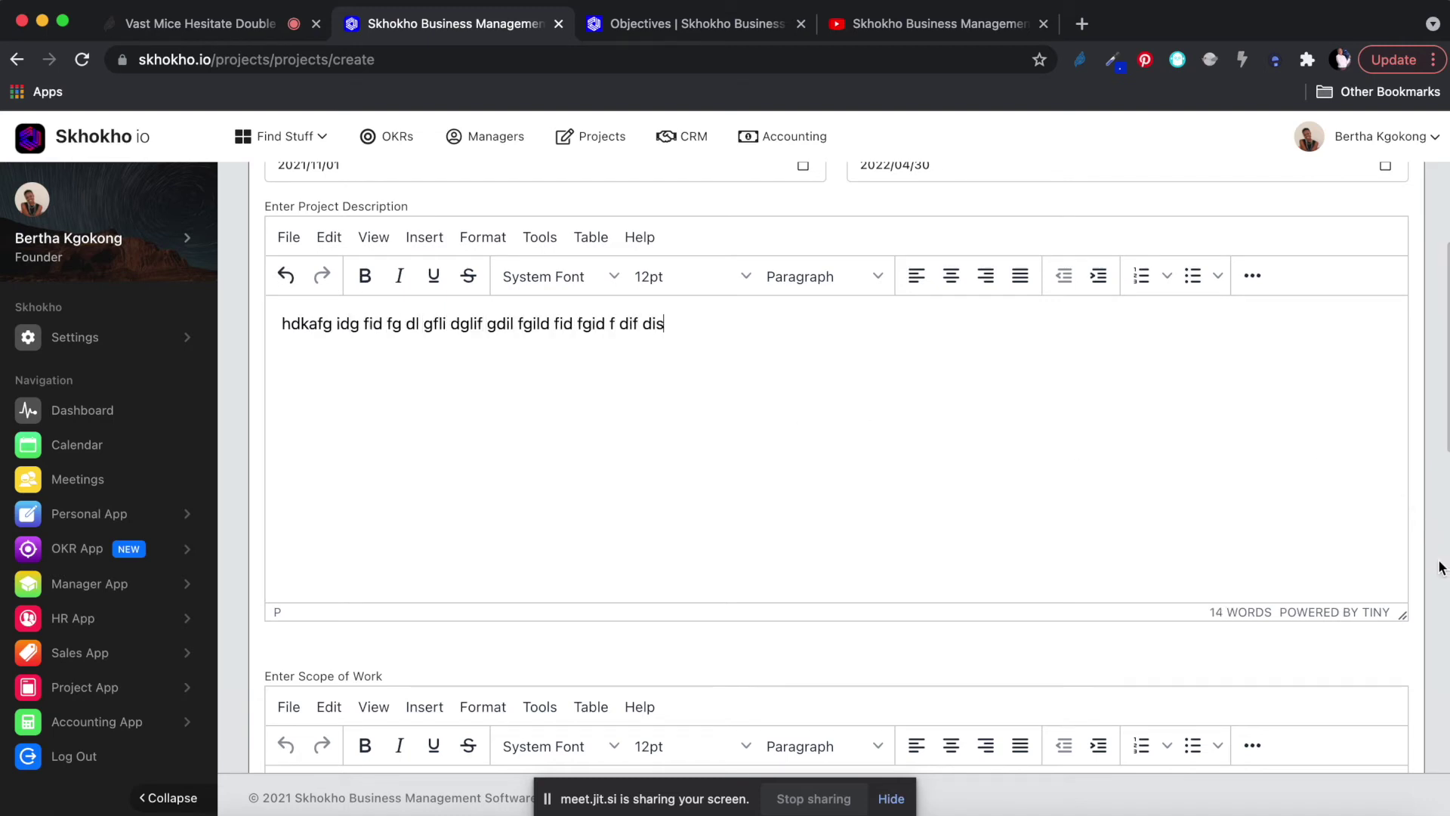
scroll(1441, 566, down, 5)
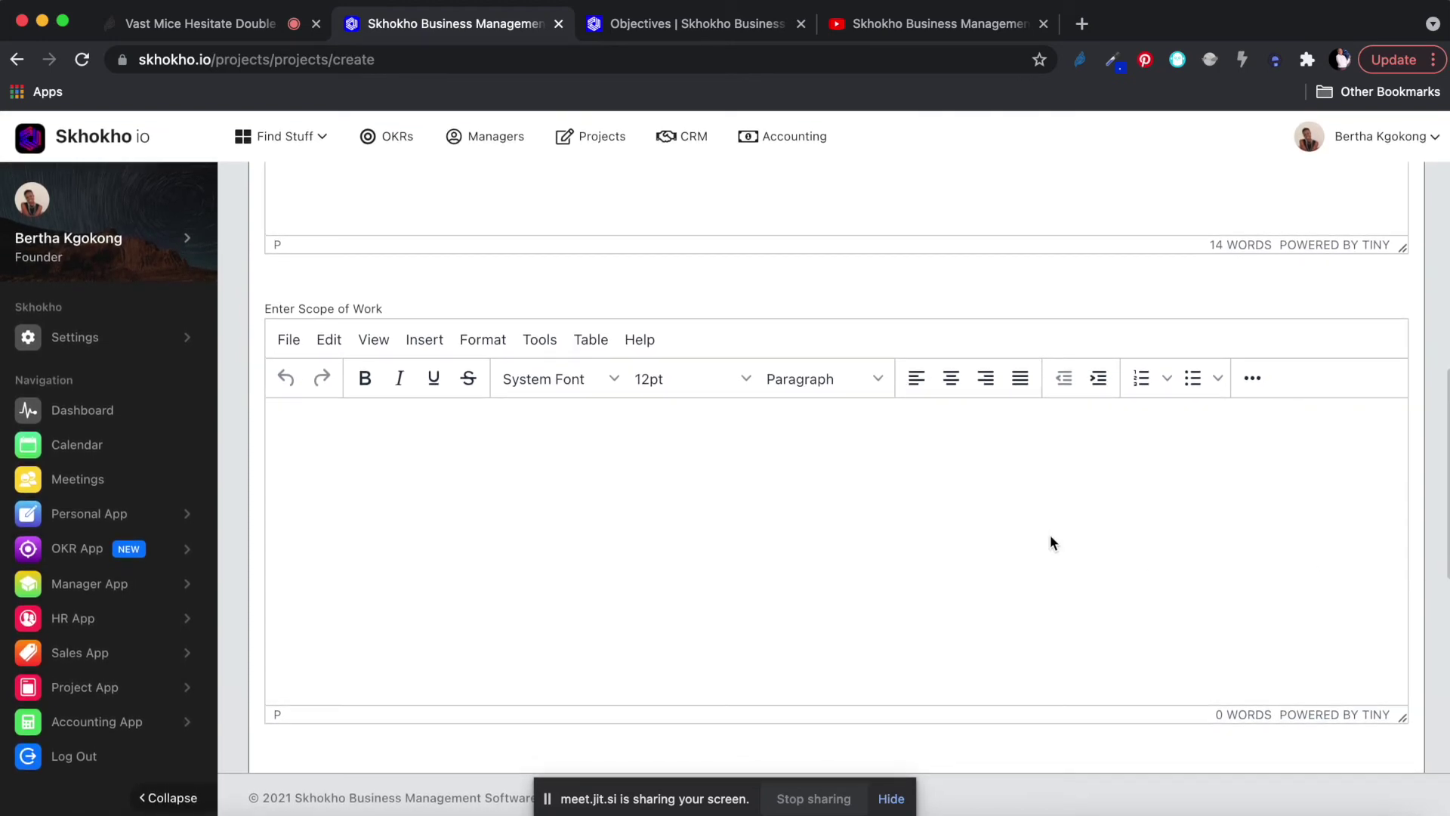
scroll(1013, 355, up, 3)
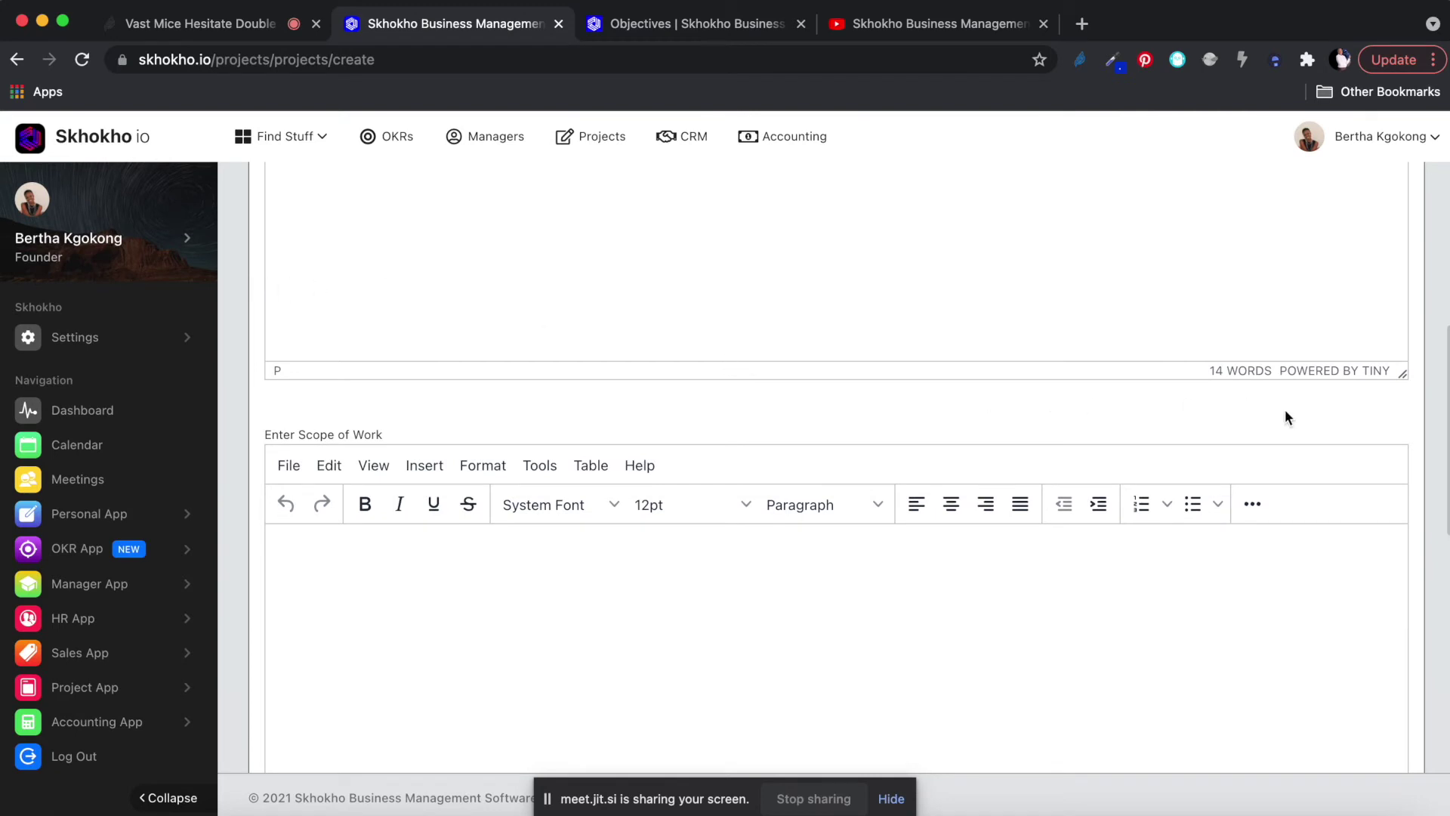
scroll(1435, 434, down, 5)
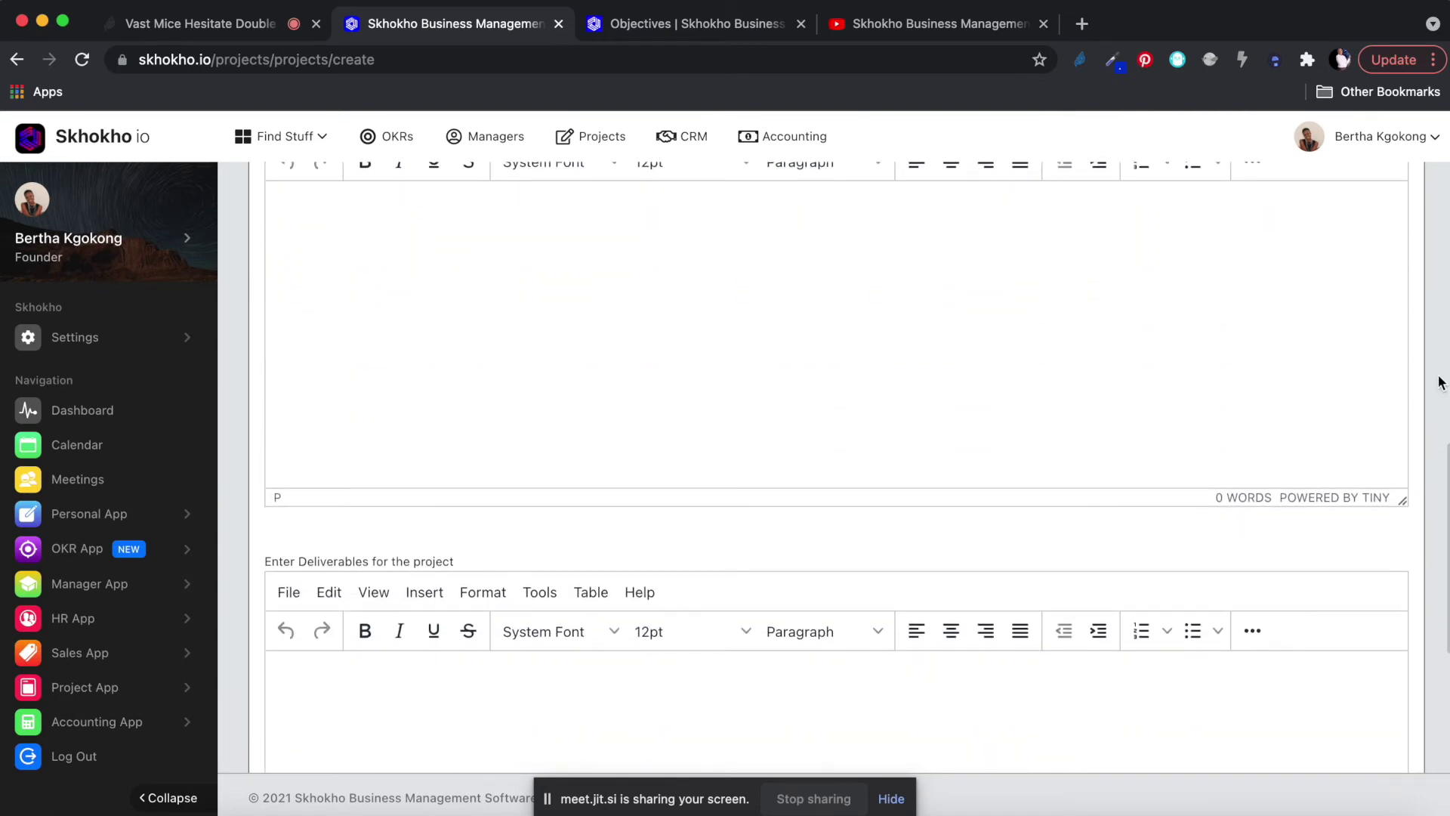
scroll(1438, 381, down, 3)
scroll(1438, 382, up, 5)
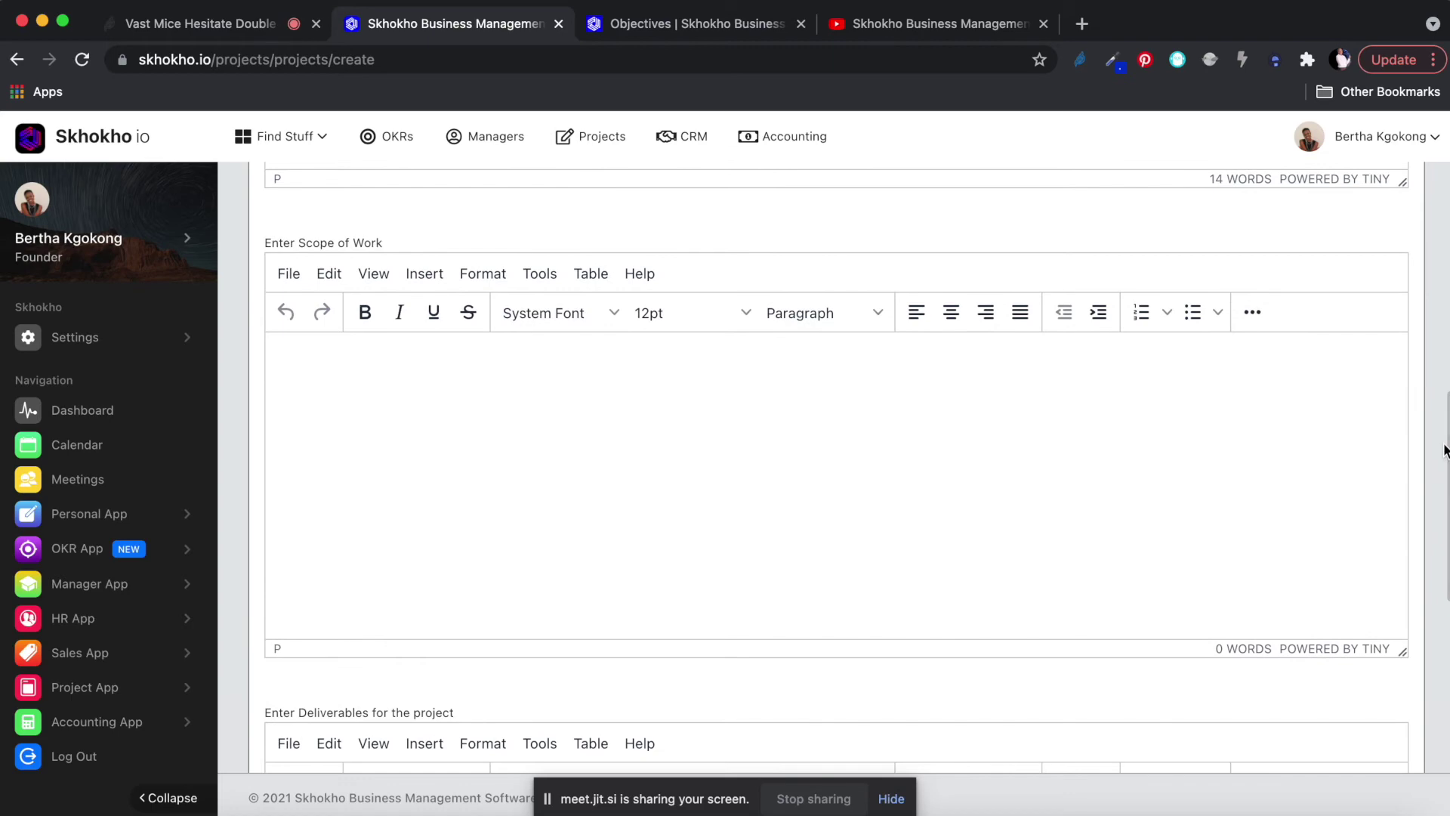
scroll(1414, 311, down, 4)
scroll(1414, 311, up, 10)
scroll(1414, 311, down, 8)
scroll(1414, 311, up, 5)
scroll(1414, 311, down, 4)
scroll(1414, 386, up, 3)
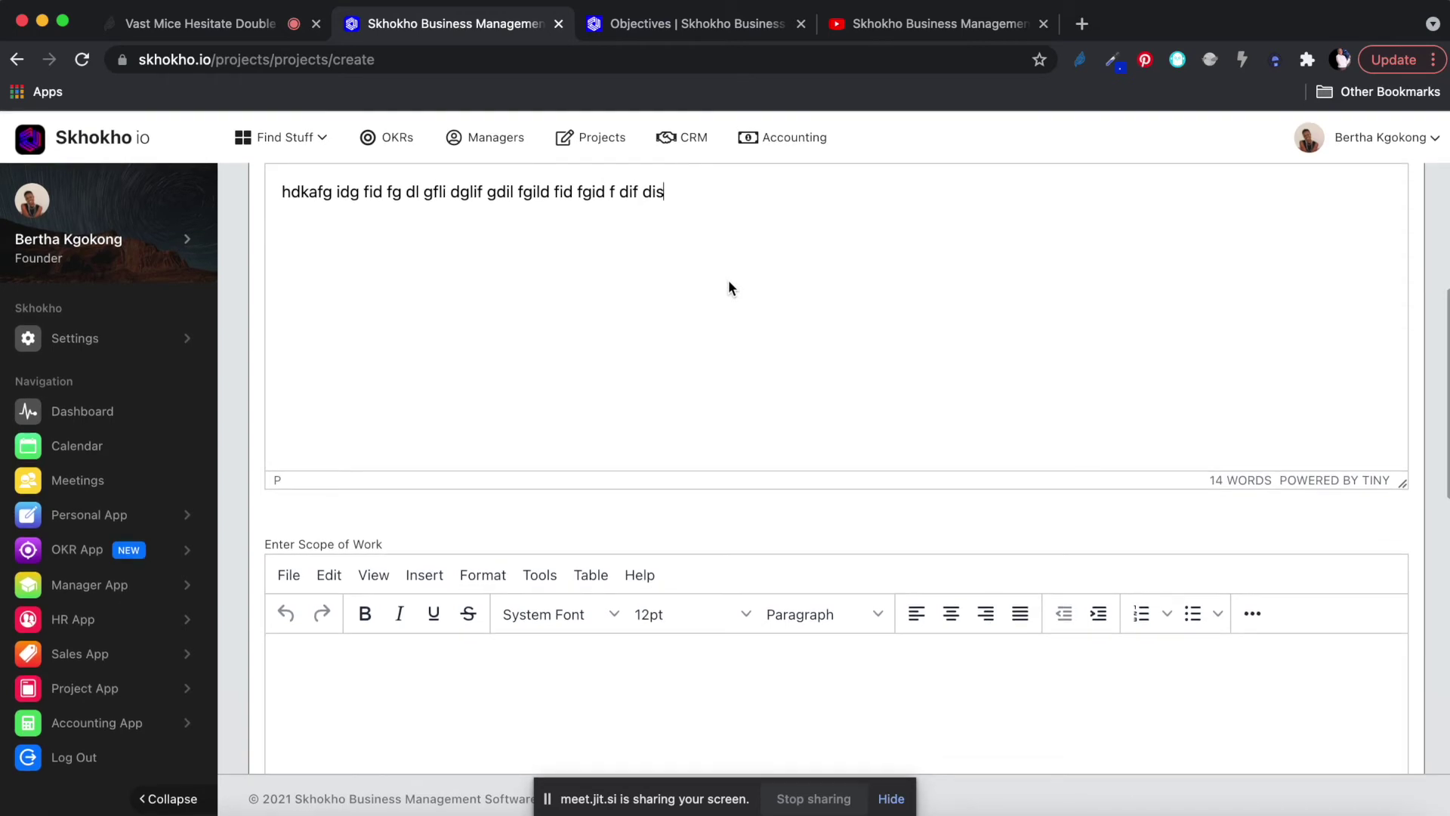
scroll(1337, 317, up, 2)
scroll(1449, 318, down, 1)
mouse_move(1449, 318)
mouse_down()
mouse_move(1449, 488)
mouse_move(1434, 351)
mouse_move(1446, 325)
mouse_up()
scroll(1449, 327, down, 2)
scroll(1212, 659, down, 6)
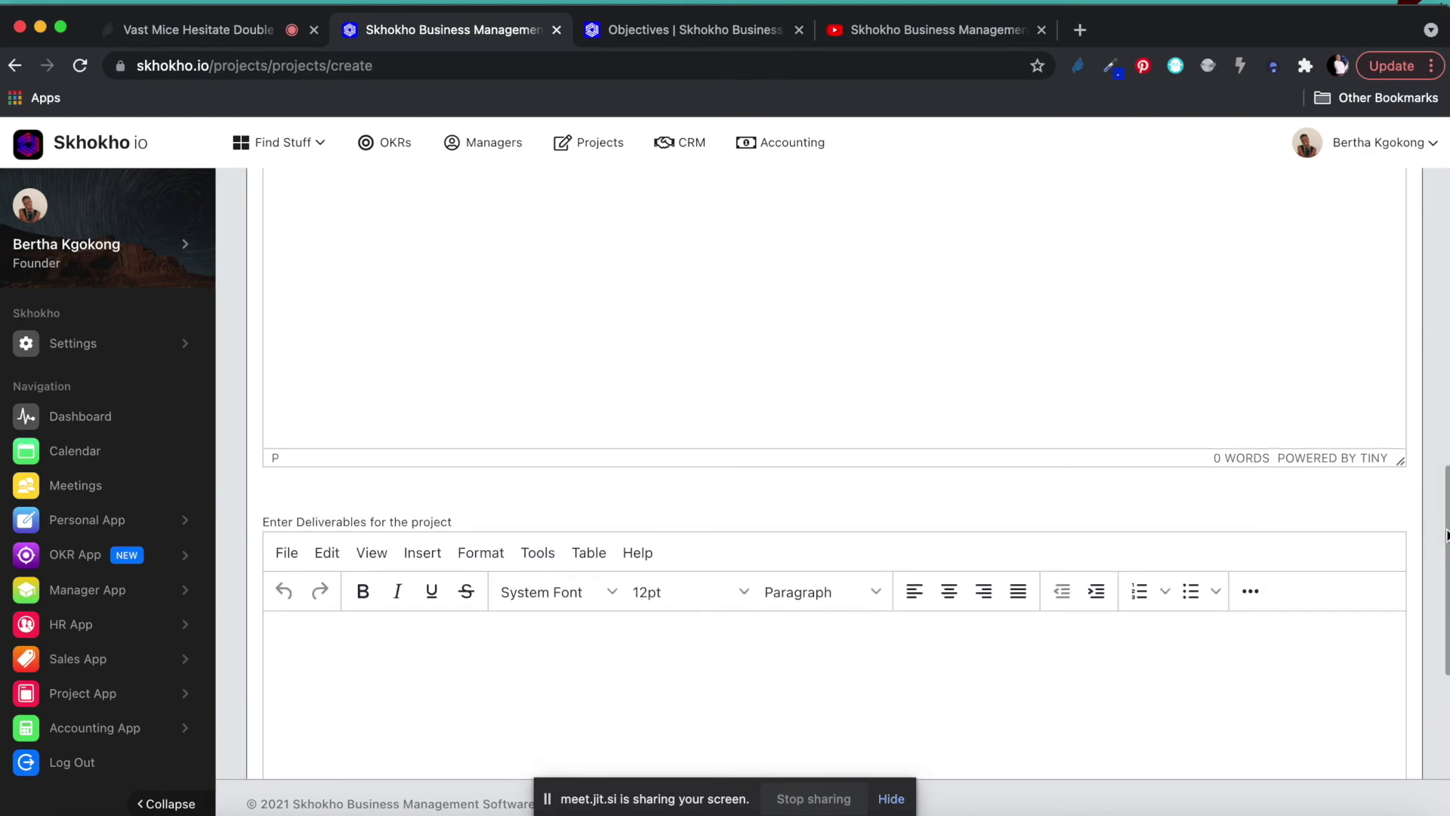
Enter deliverables: a placeholder line, then lines 'BOQ' and 'hdfh u;d'.
click(894, 646)
scroll(1446, 525, up, 2)
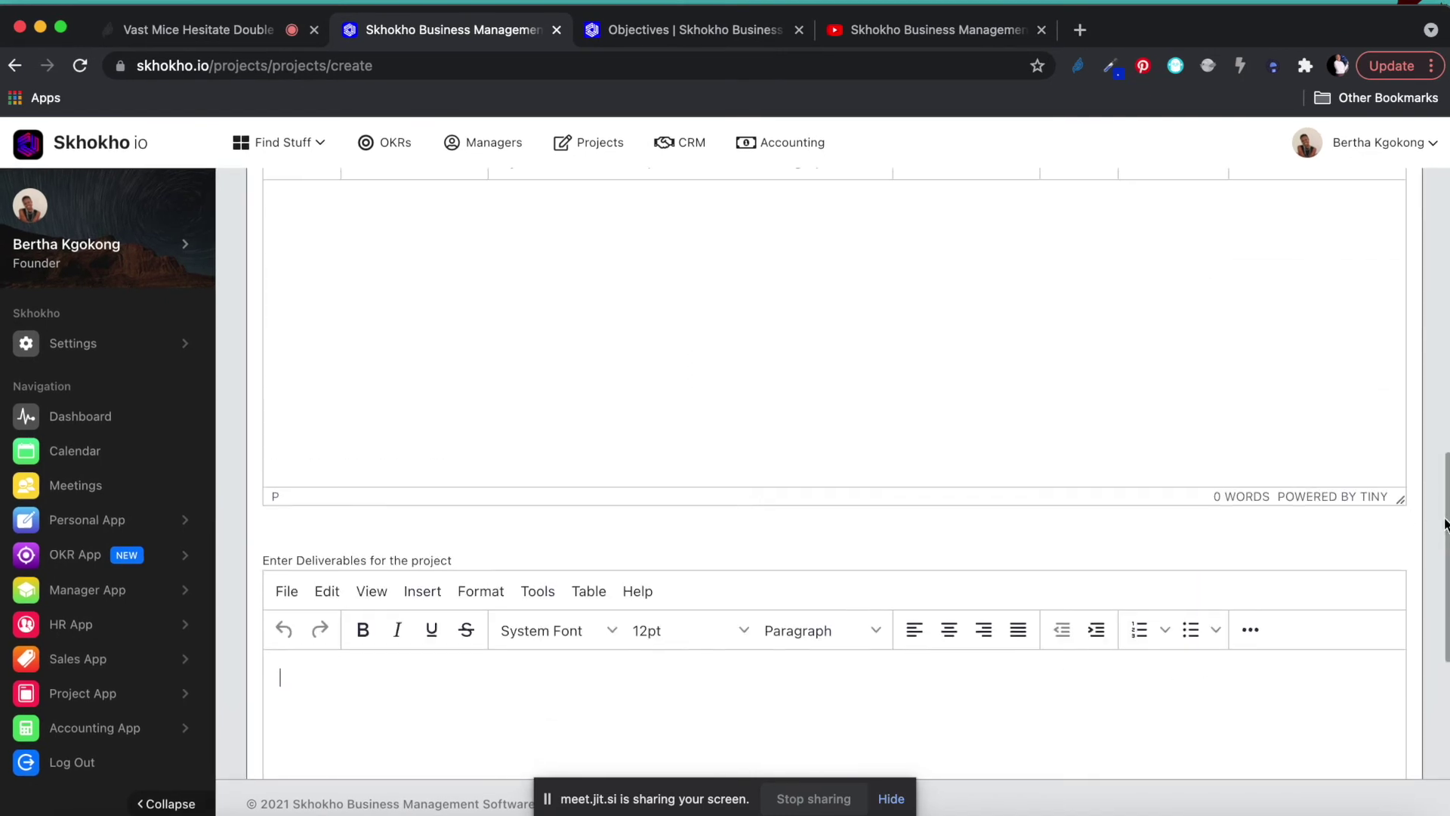
scroll(1446, 525, down, 4)
scroll(1444, 523, up, 4)
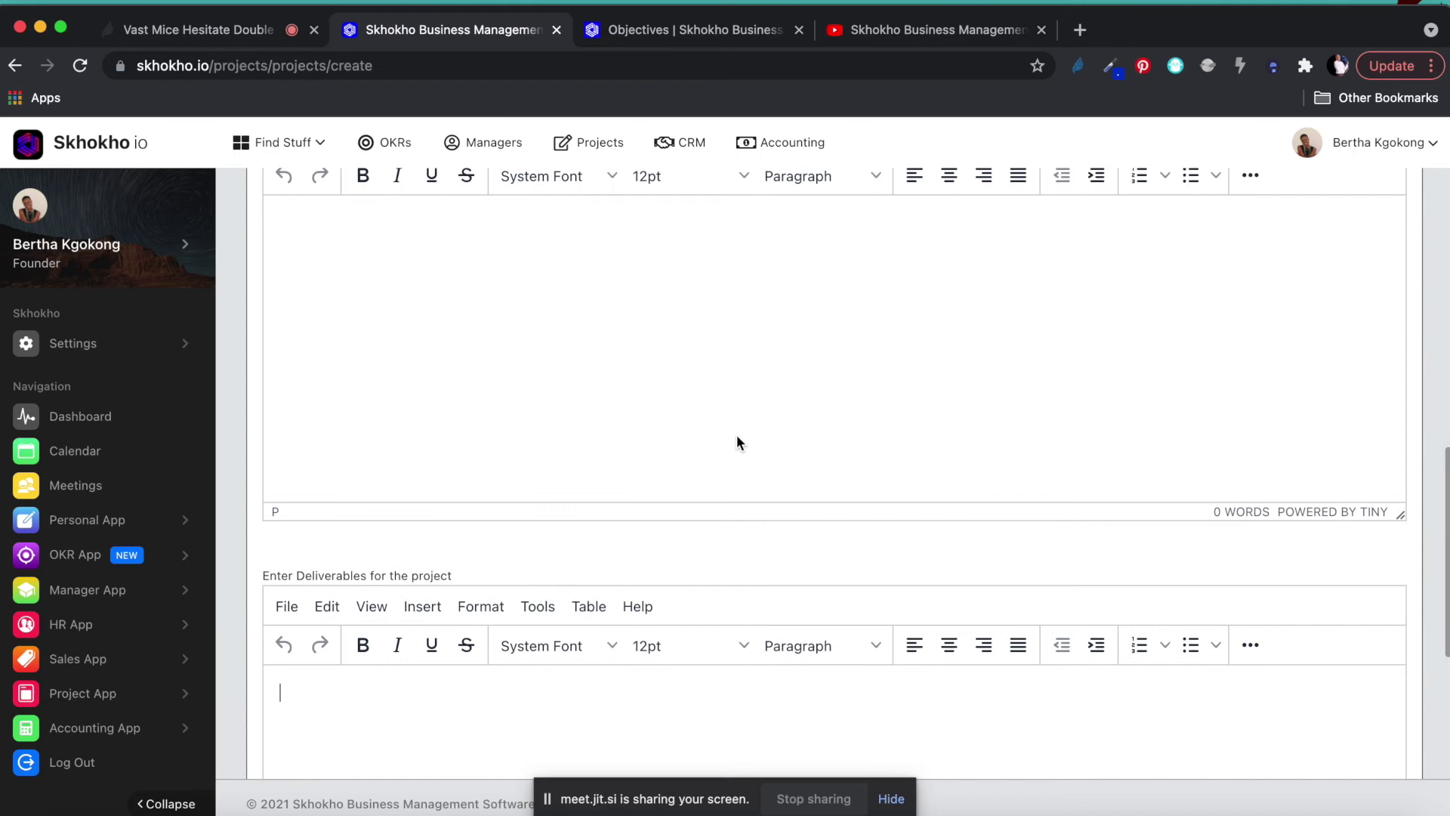
scroll(1415, 582, down, 3)
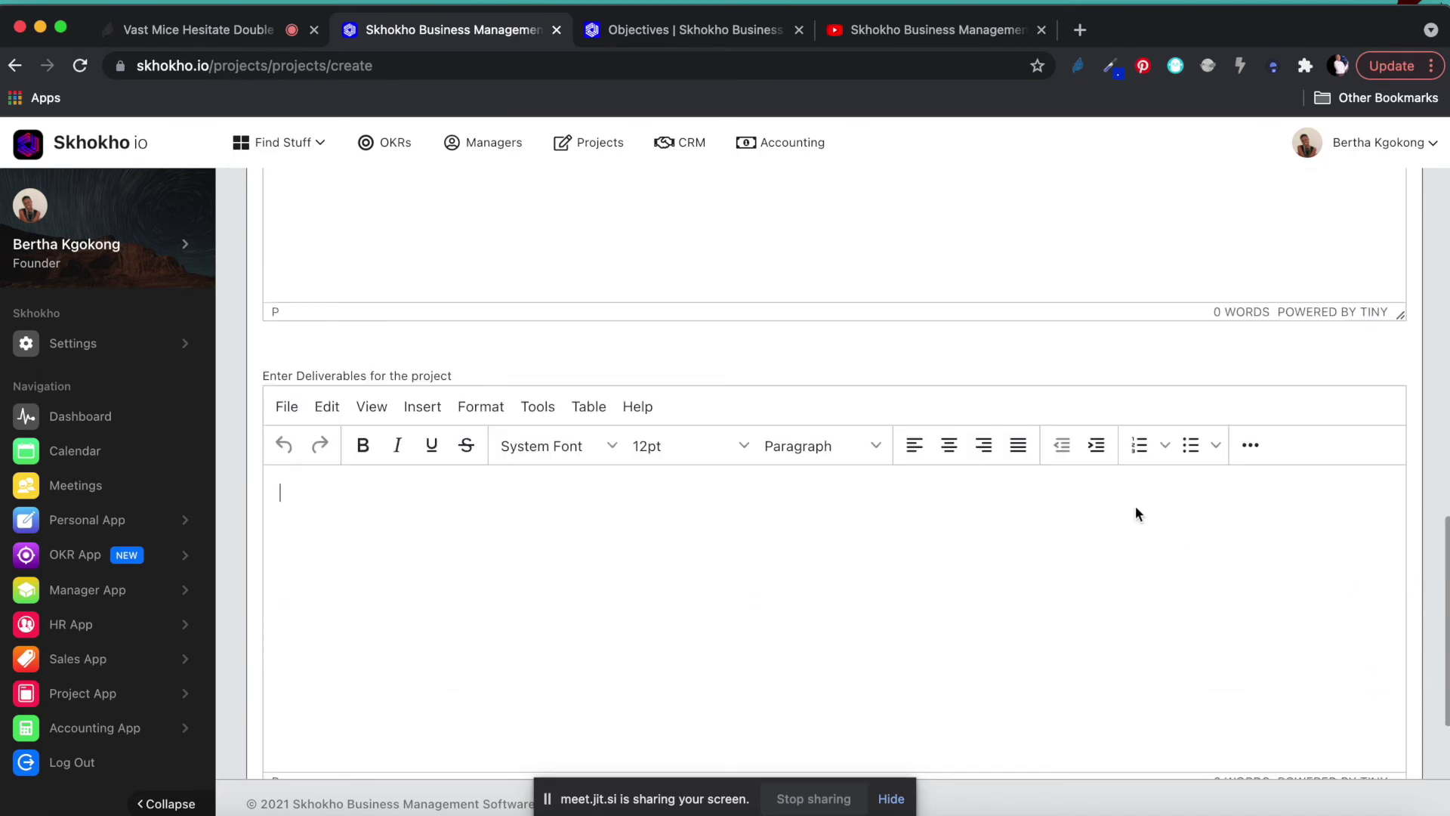
text(dfdig yi gyfi d)
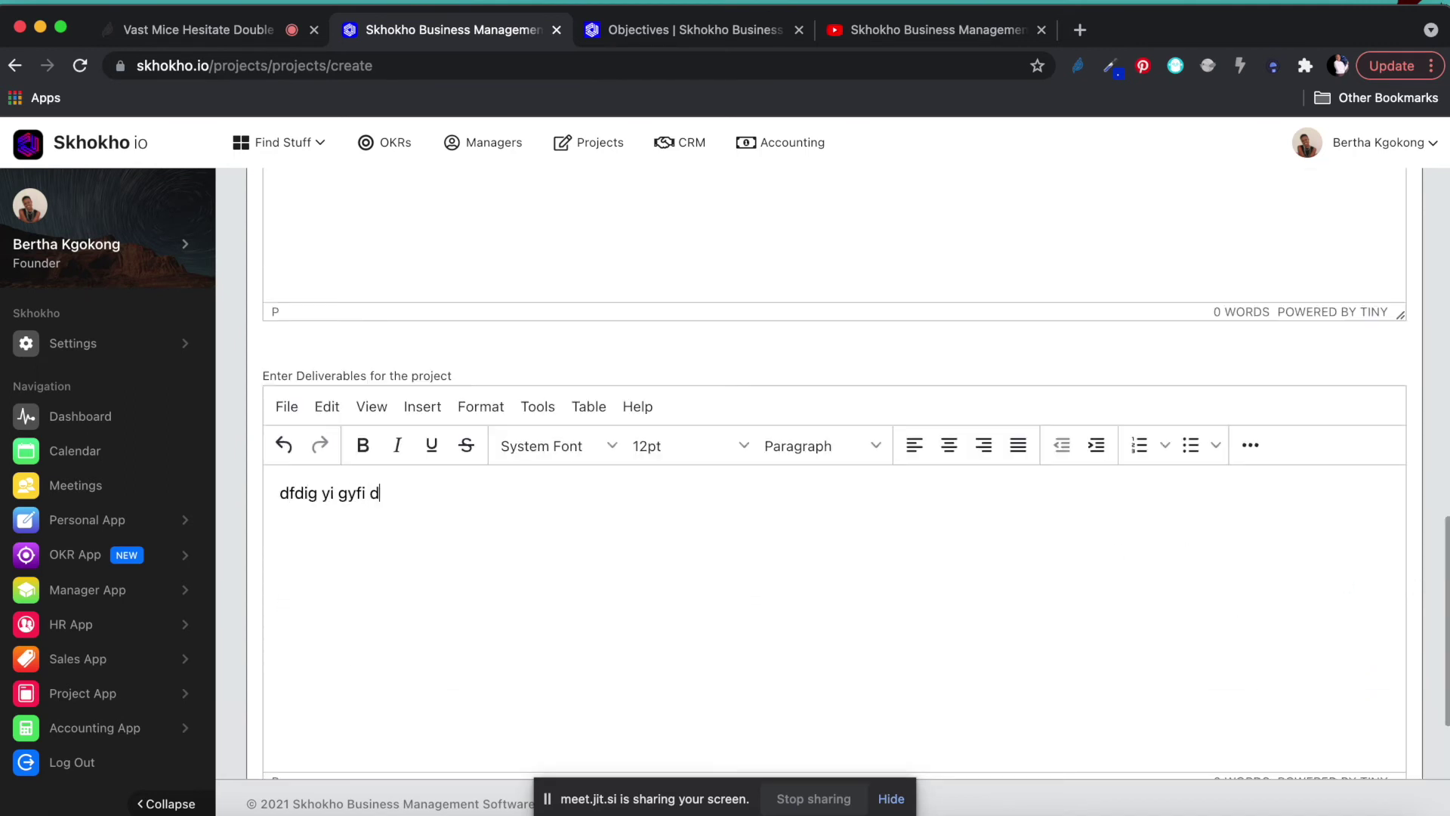
text(ifg ydilf ydil fgyid gfiyd fildy)
key(Return)
text(BOQ)
key(Return)
text(hdfh u;d)
key(Return)
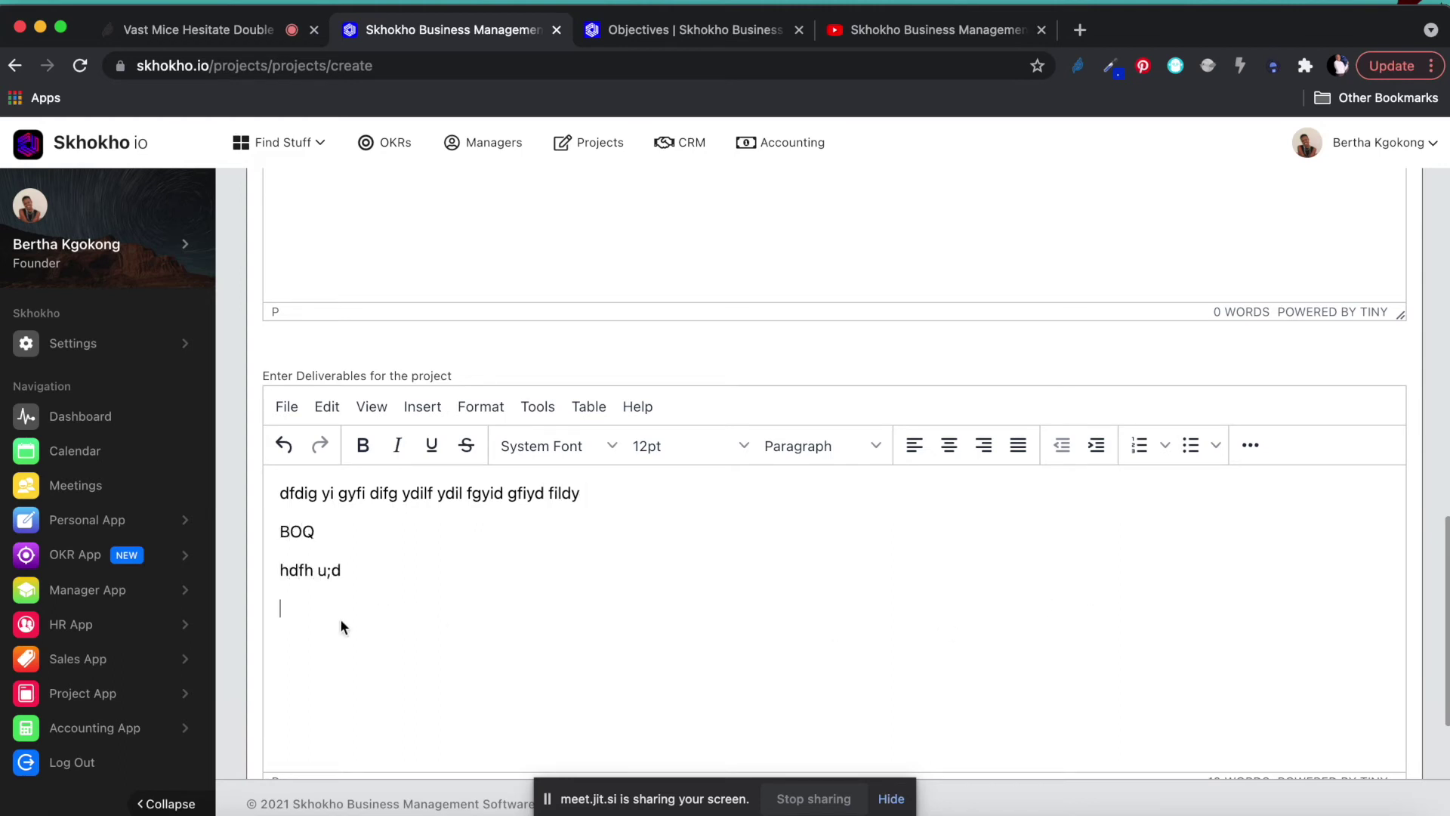
Bullet the BOQ lines, make the first deliverables line Heading 2, and save the project.
drag(288, 602, 271, 533)
scroll(1133, 468, up, 5)
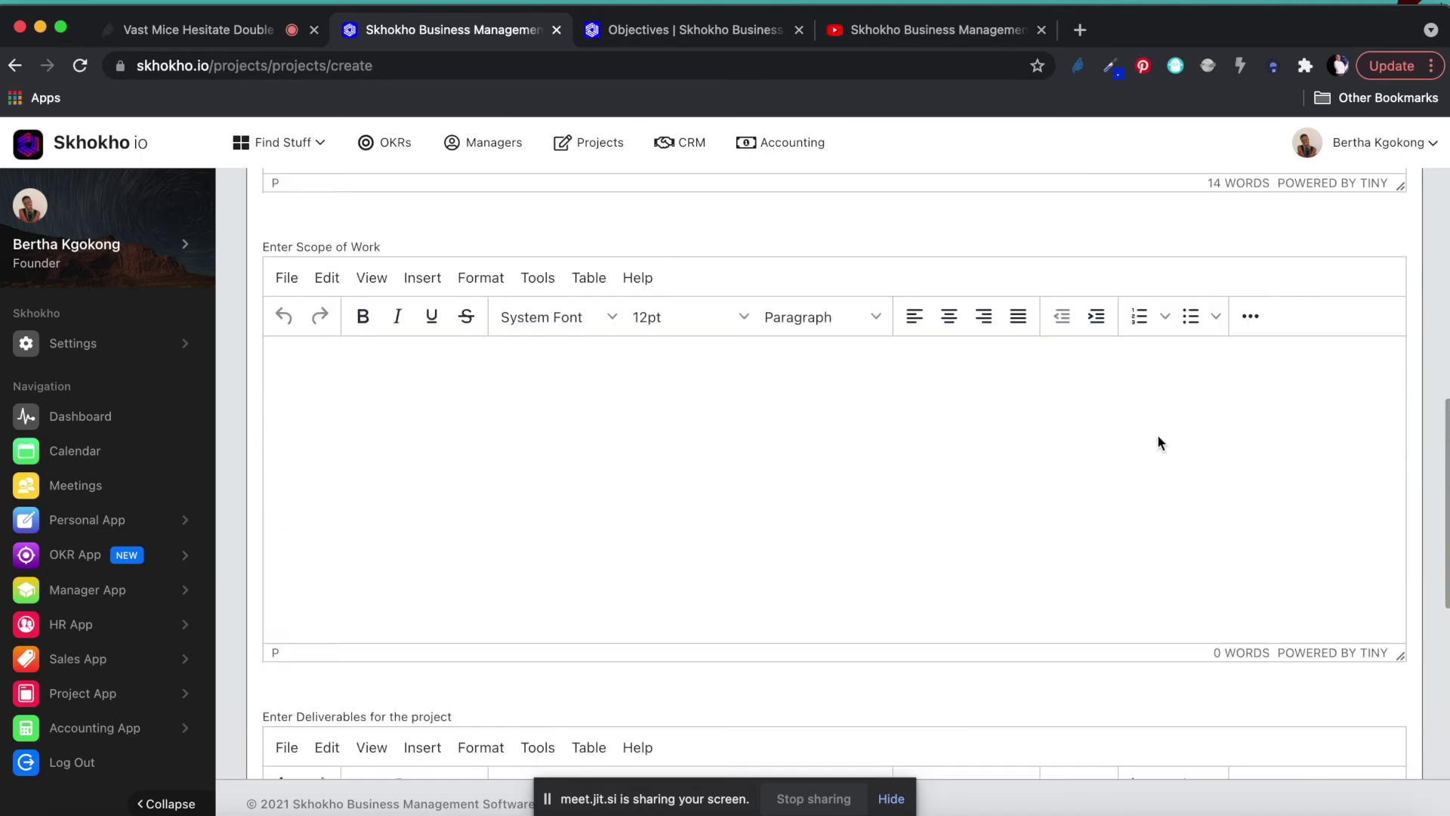
scroll(1155, 377, up, 5)
scroll(1190, 253, up, 4)
scroll(1174, 603, down, 3)
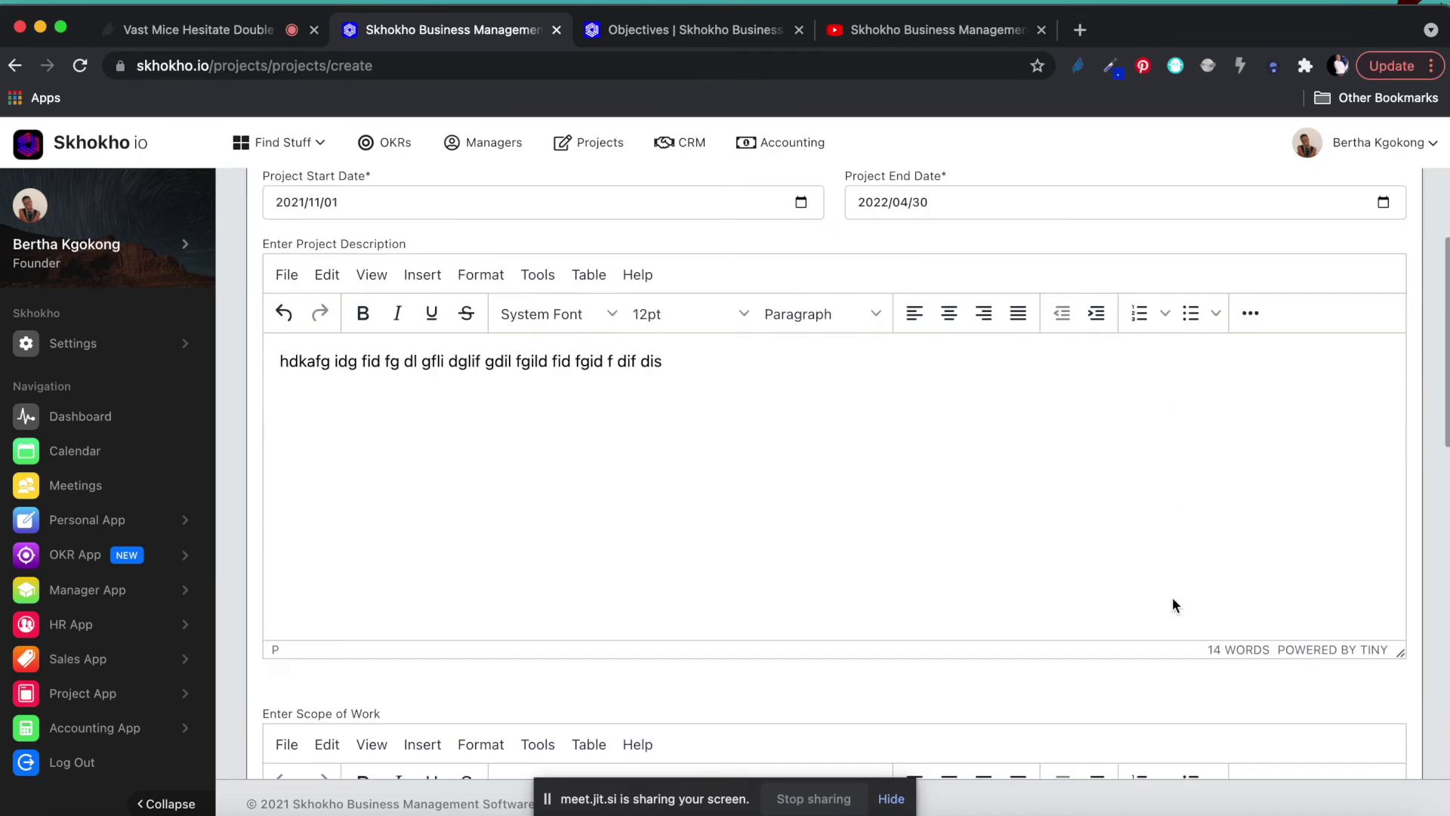
scroll(1183, 344, down, 10)
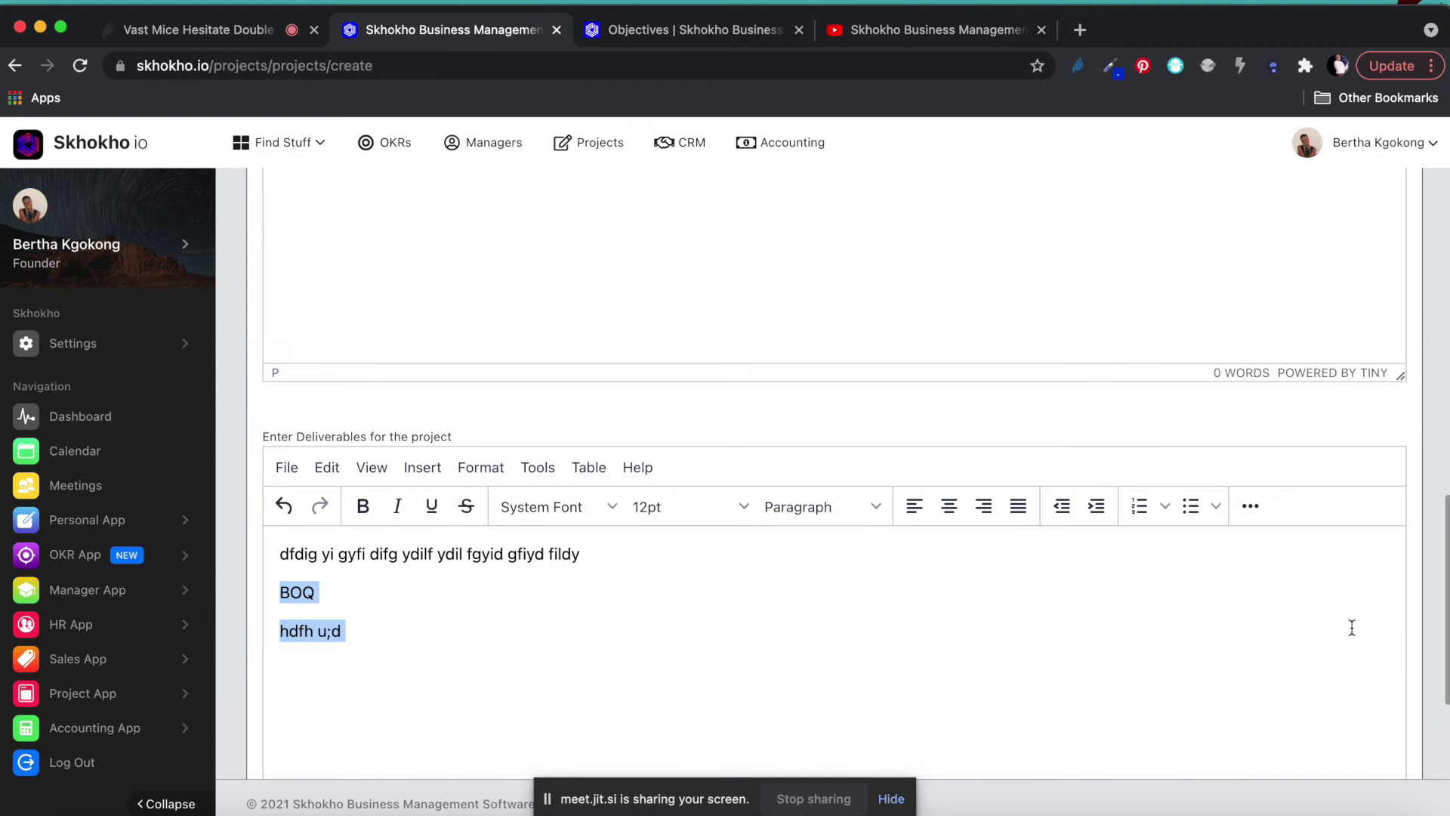
click(1440, 663)
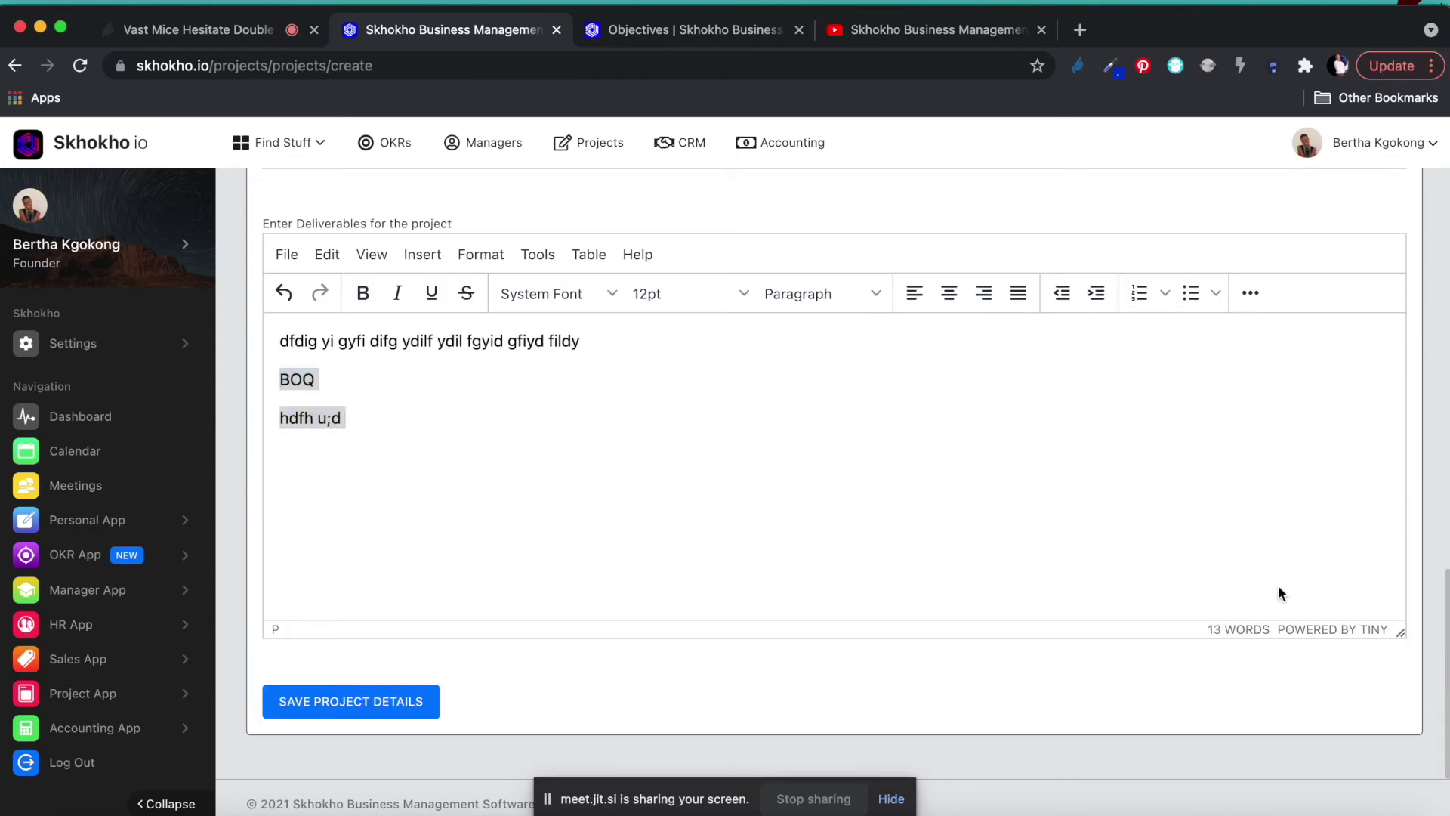
click(1189, 293)
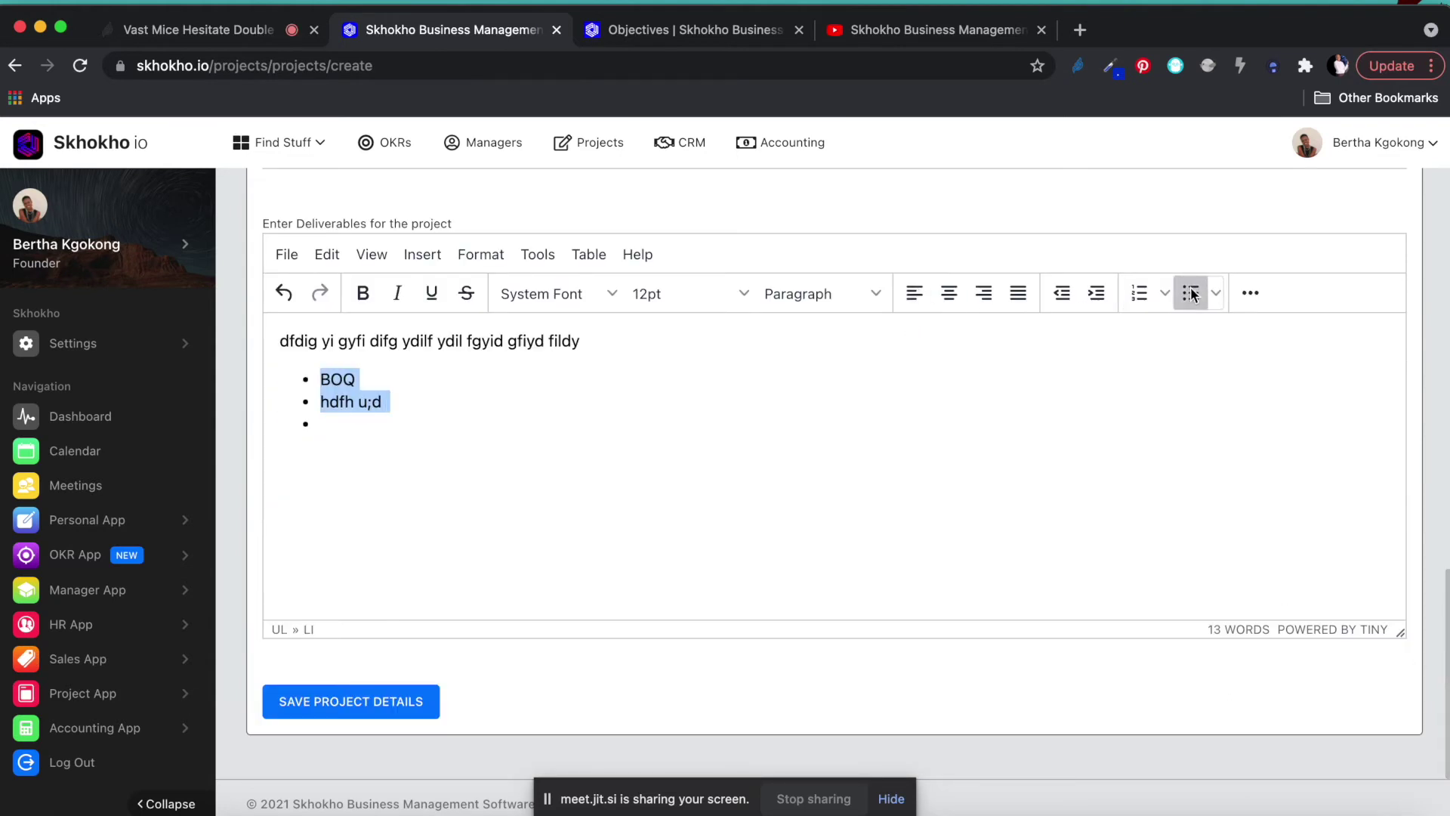
drag(601, 341, 238, 344)
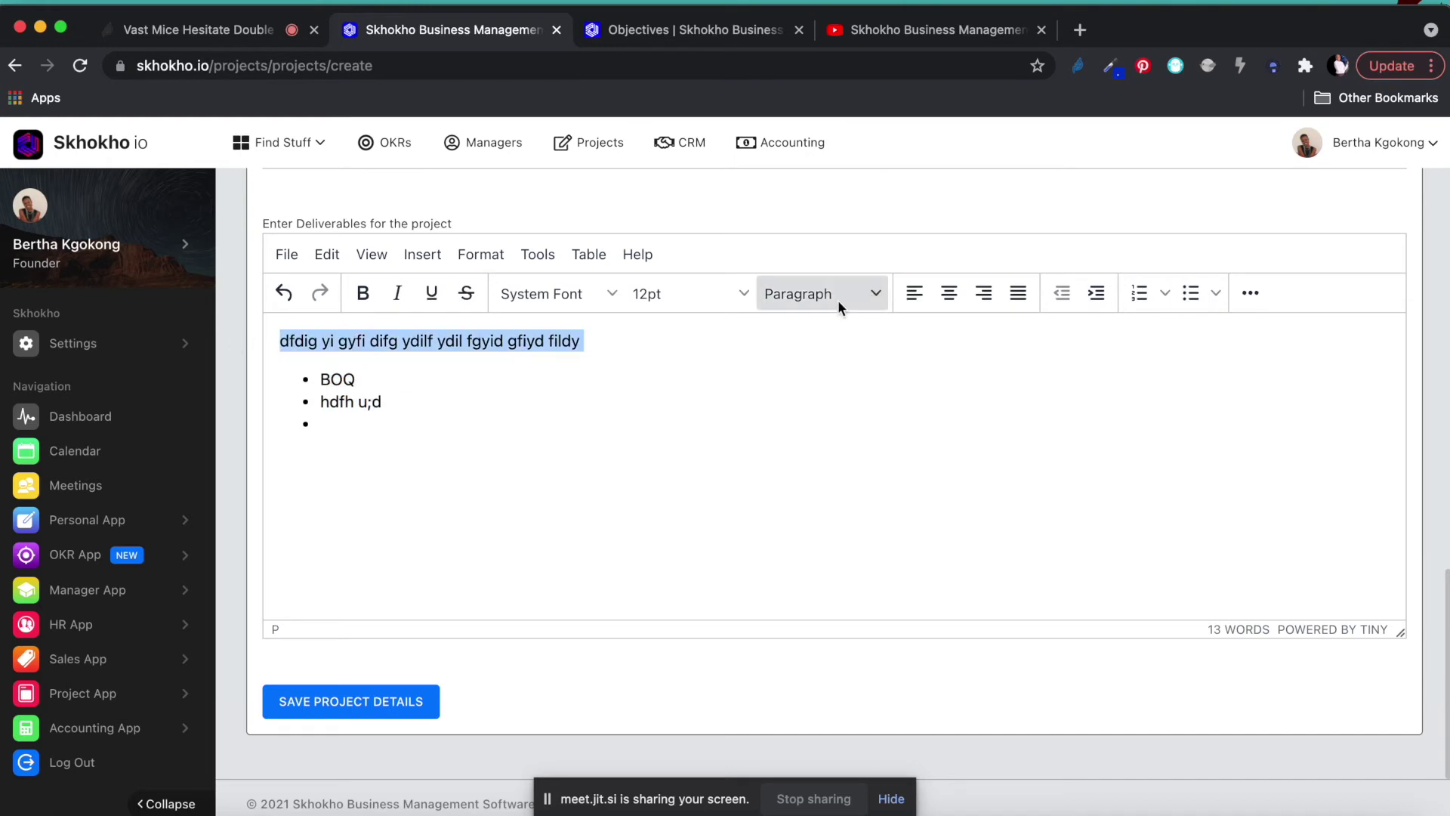
click(808, 293)
click(835, 397)
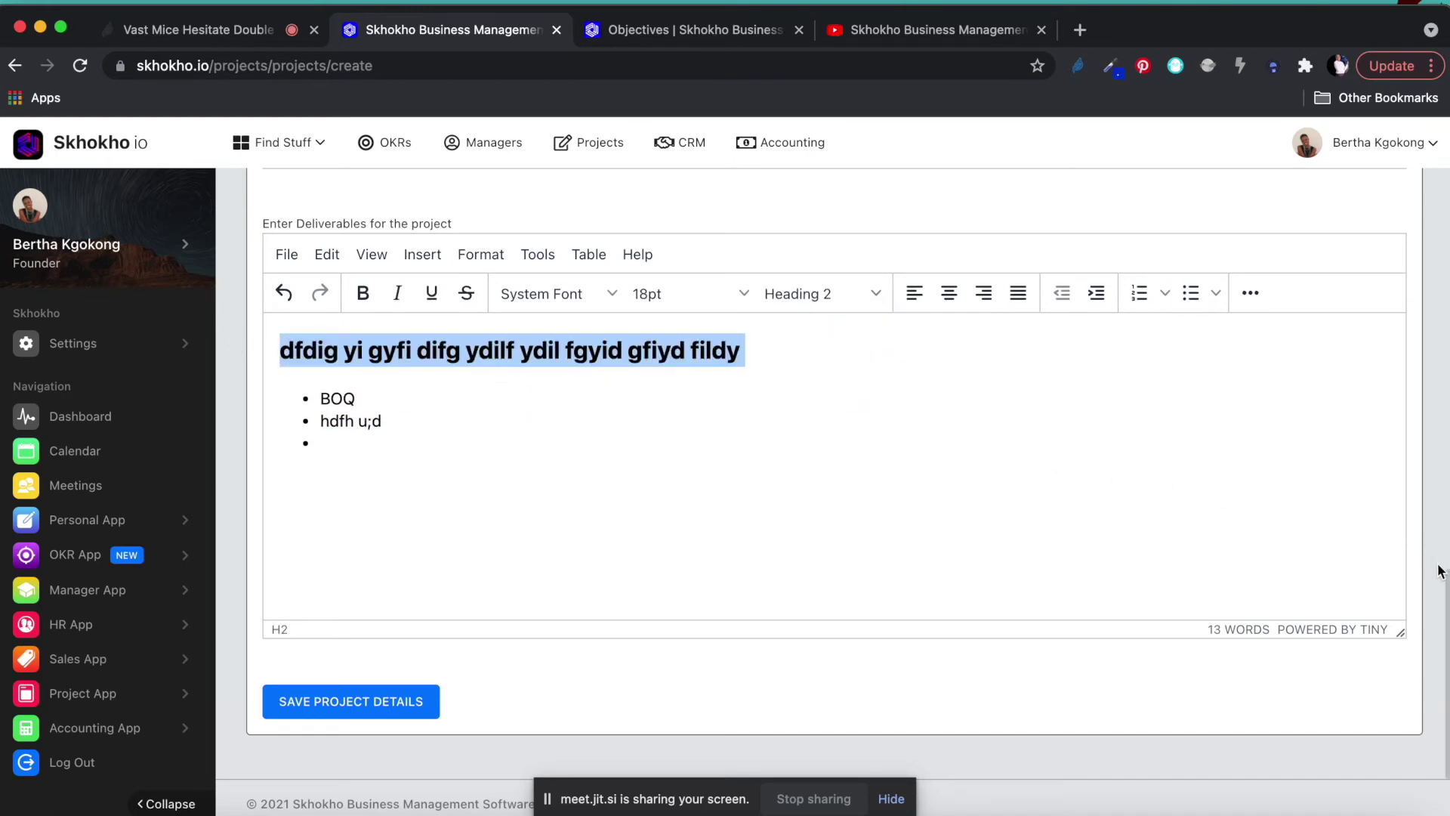
click(330, 714)
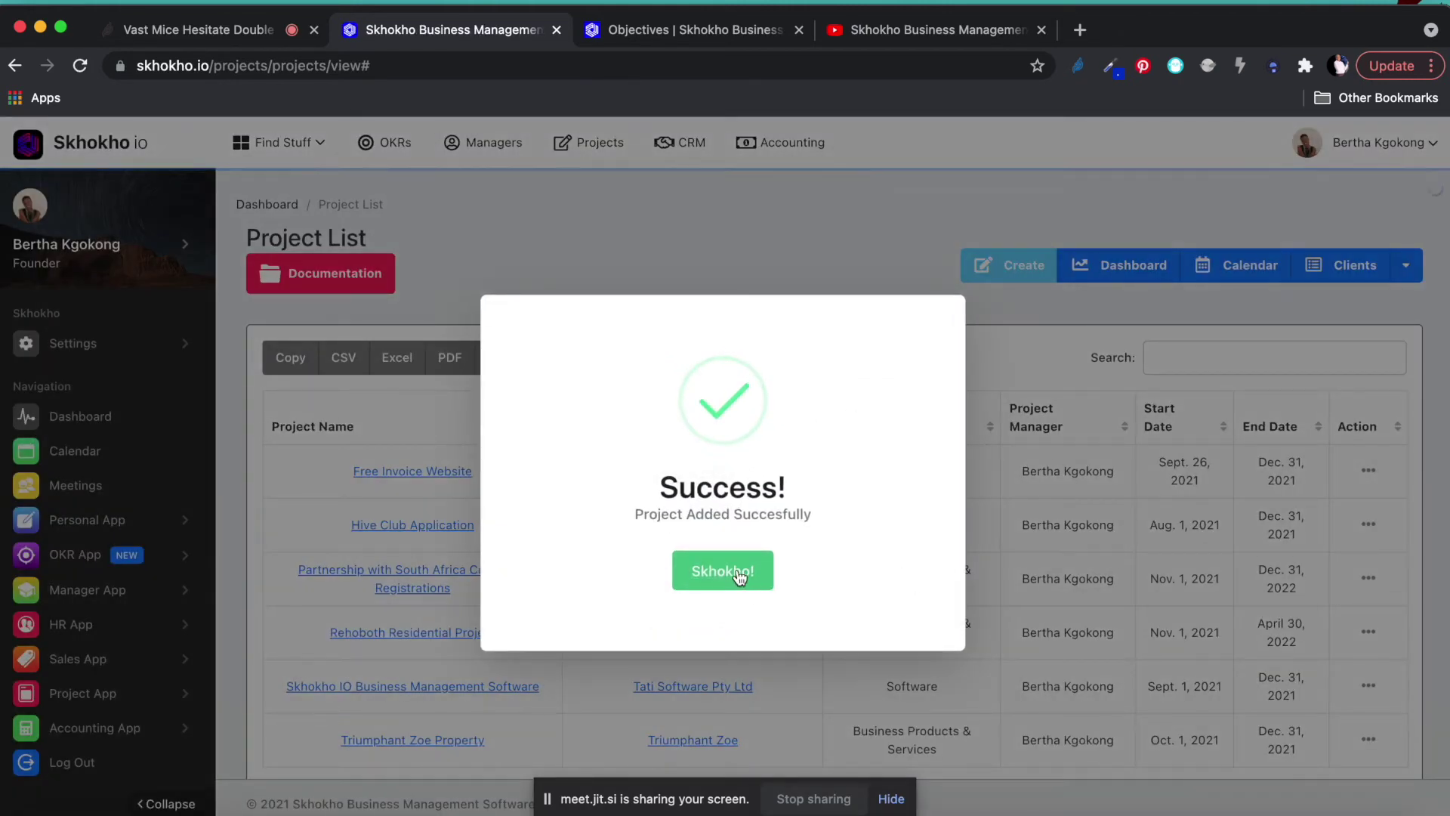
click(730, 574)
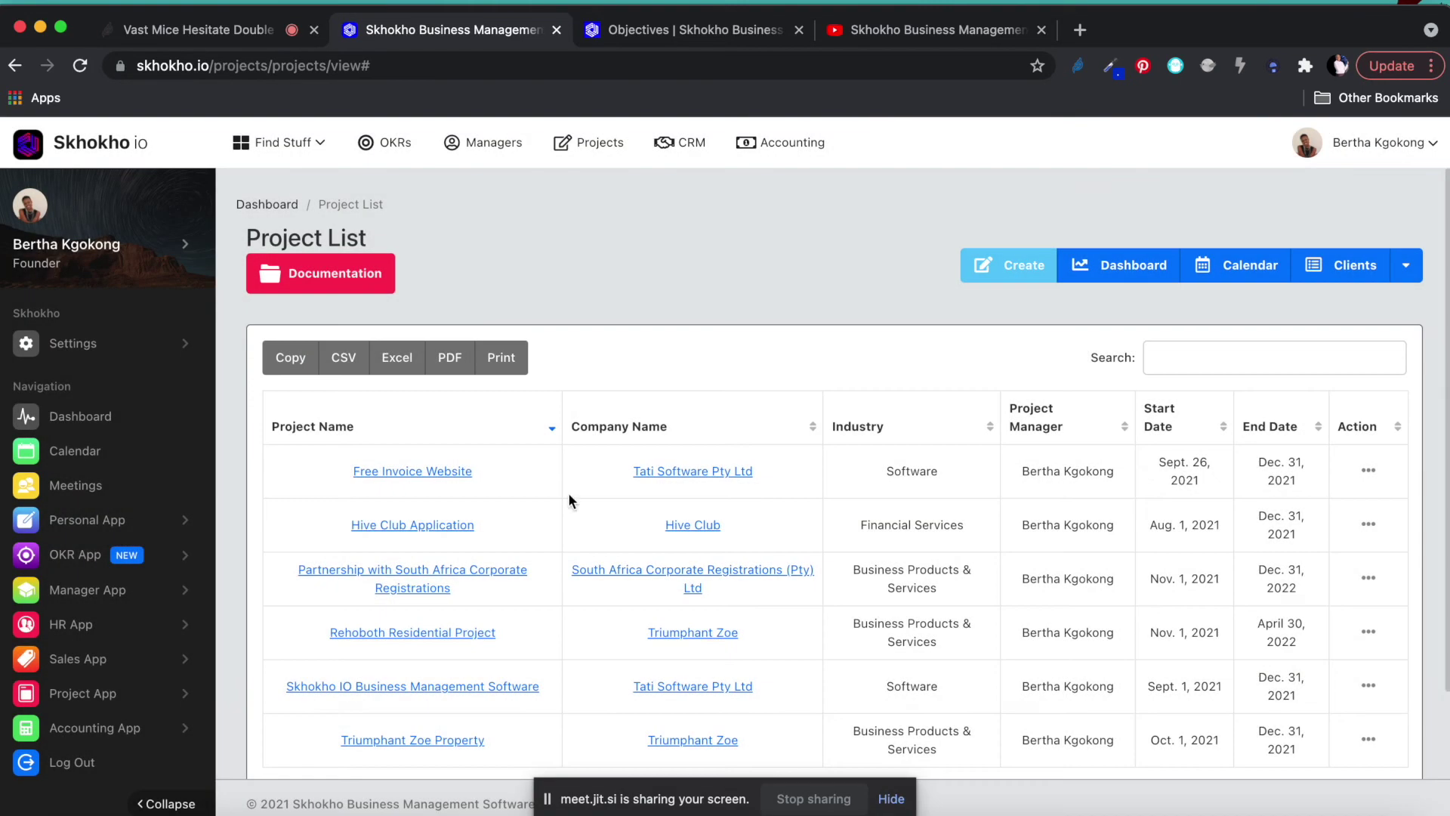
Open Rehoboth Residential Project's Project Milestones tab and start a new milestone.
scroll(482, 499, down, 3)
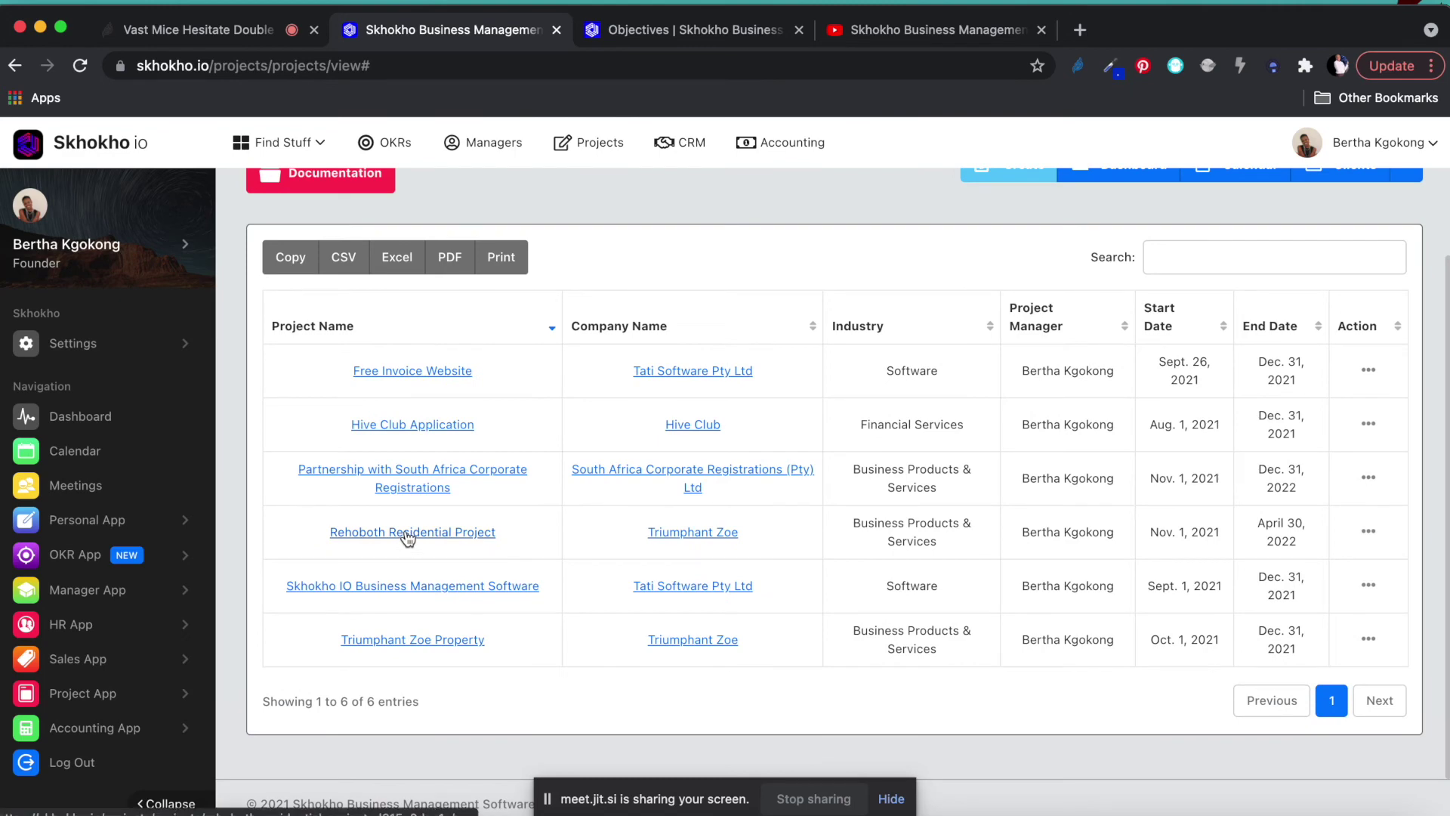
click(407, 532)
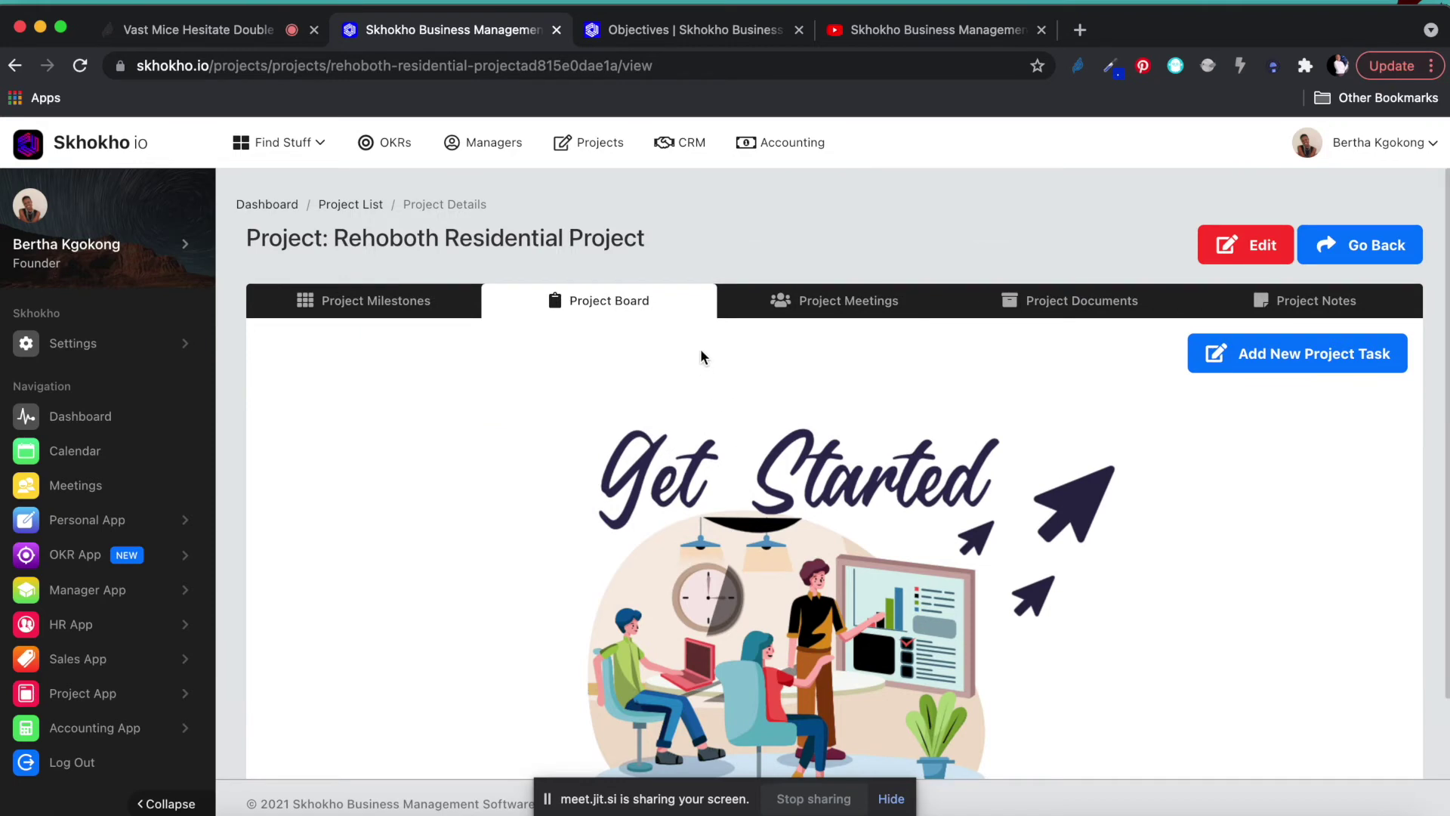
scroll(703, 359, down, 2)
click(384, 218)
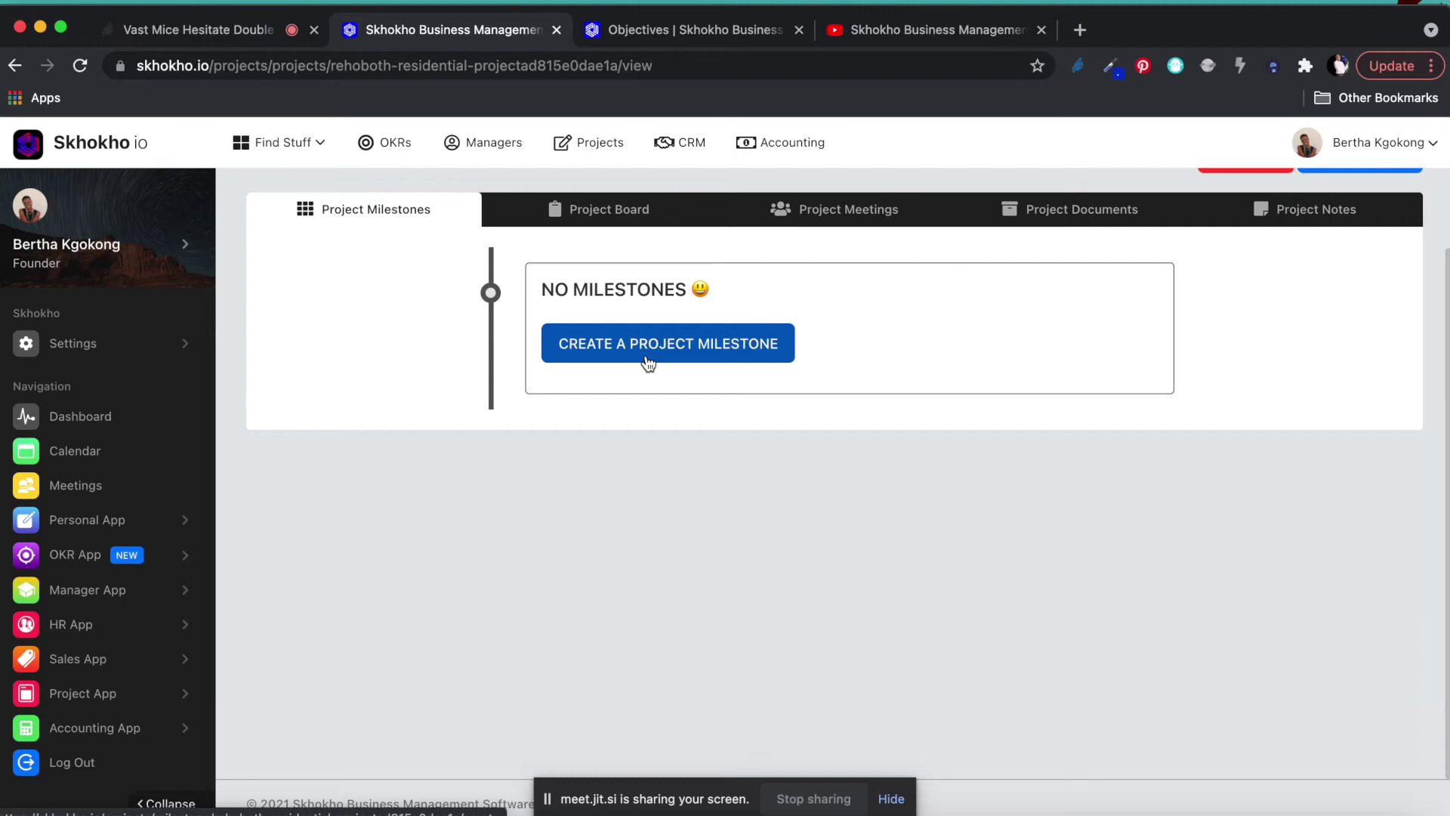
click(649, 361)
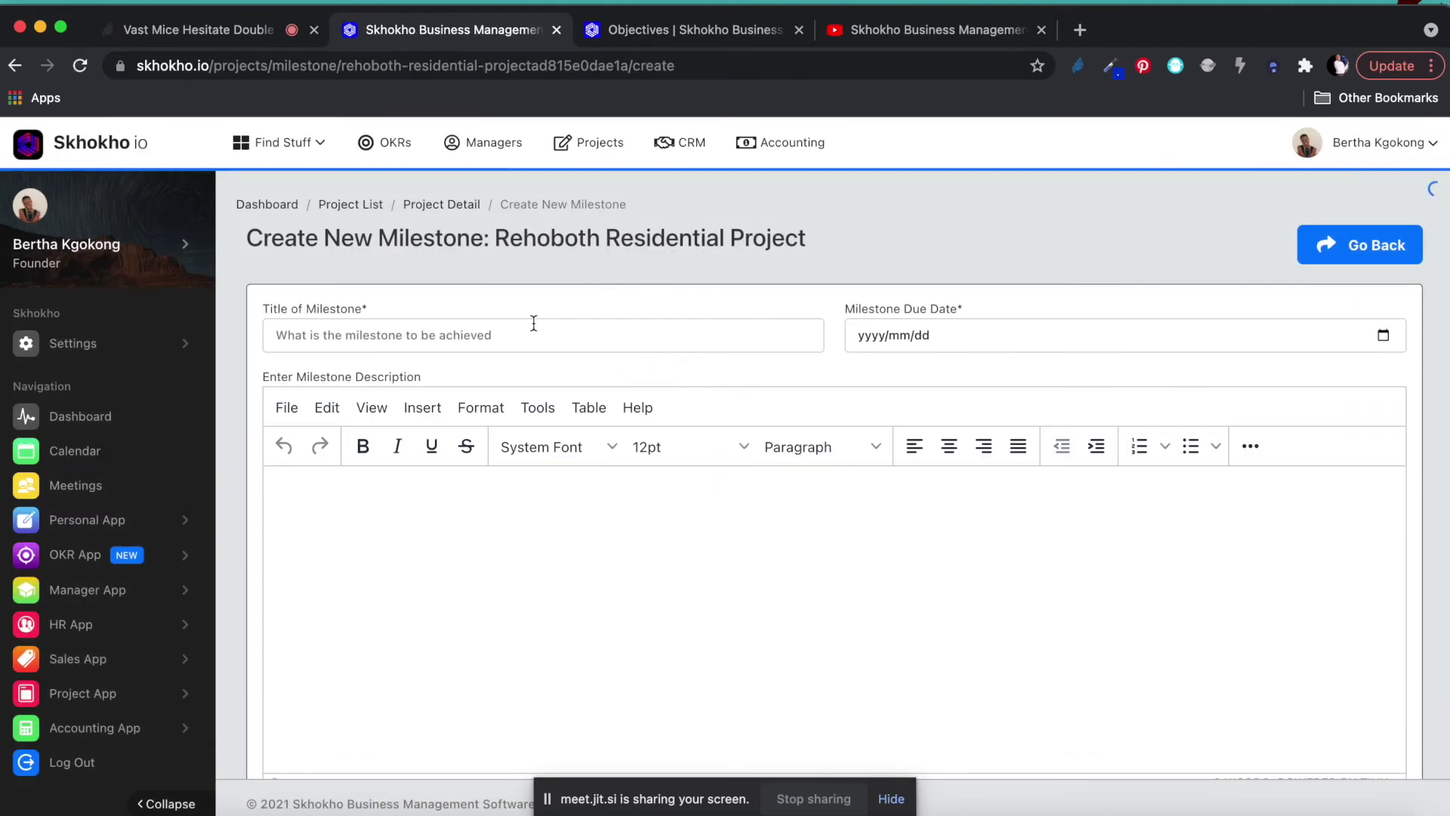
Title the milestone 'Complete BOQ by End of the month', due 30 November 2021.
click(515, 337)
text(Cmp)
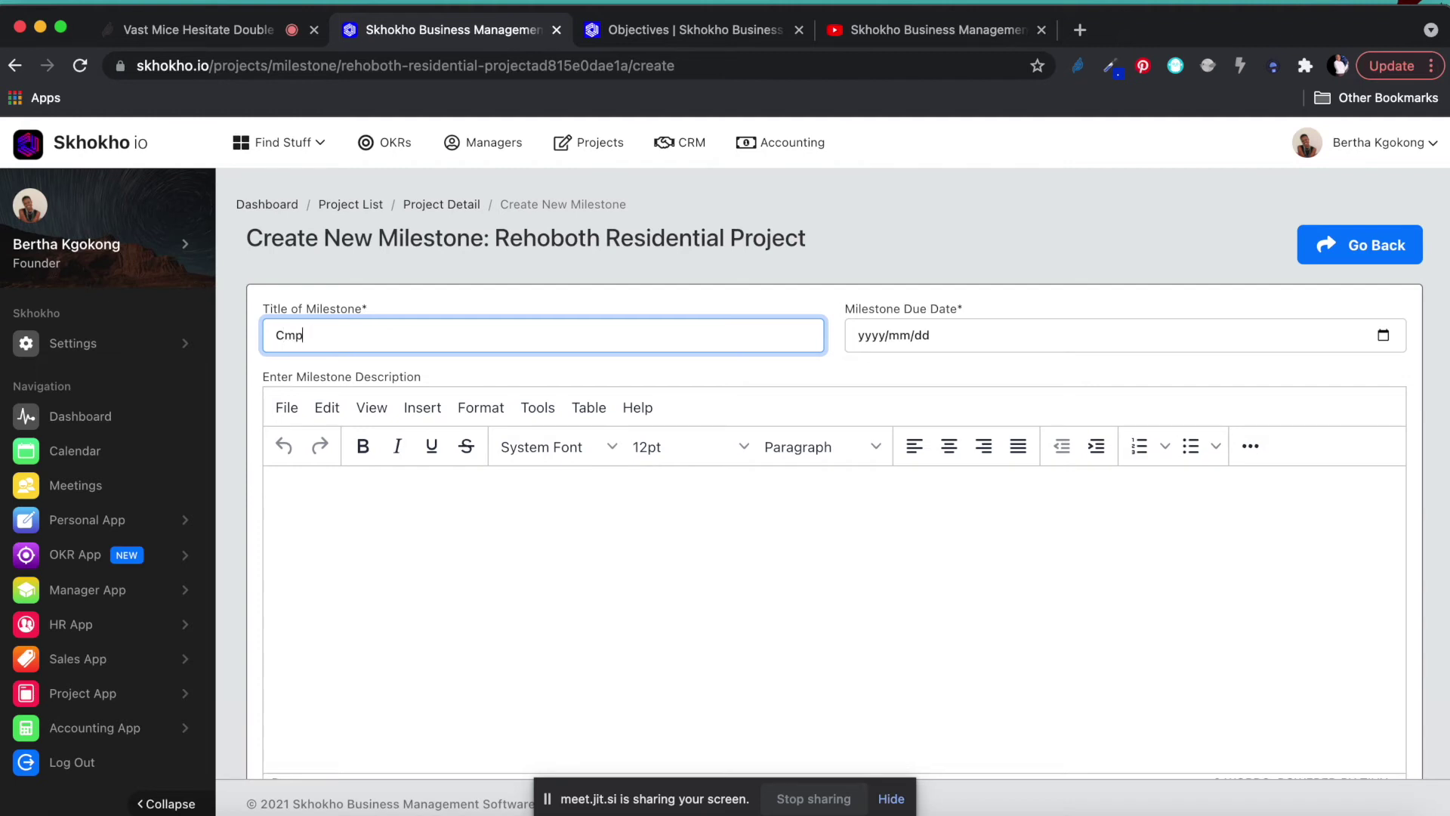
text(ompltte)
key(BackSpace)
key(BackSpace)
key(BackSpace)
text(ete BOQ by End of the month)
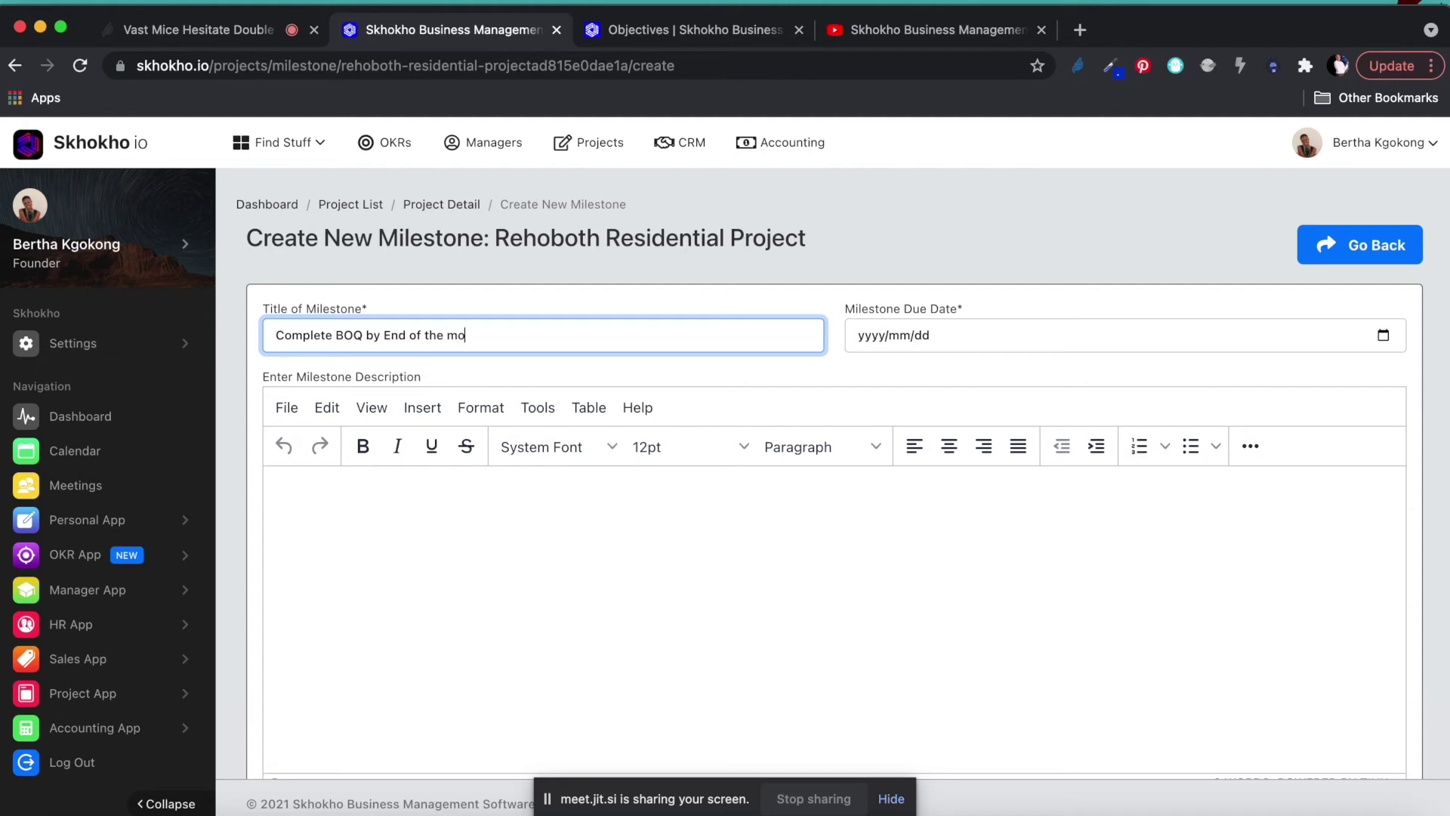
click(1384, 336)
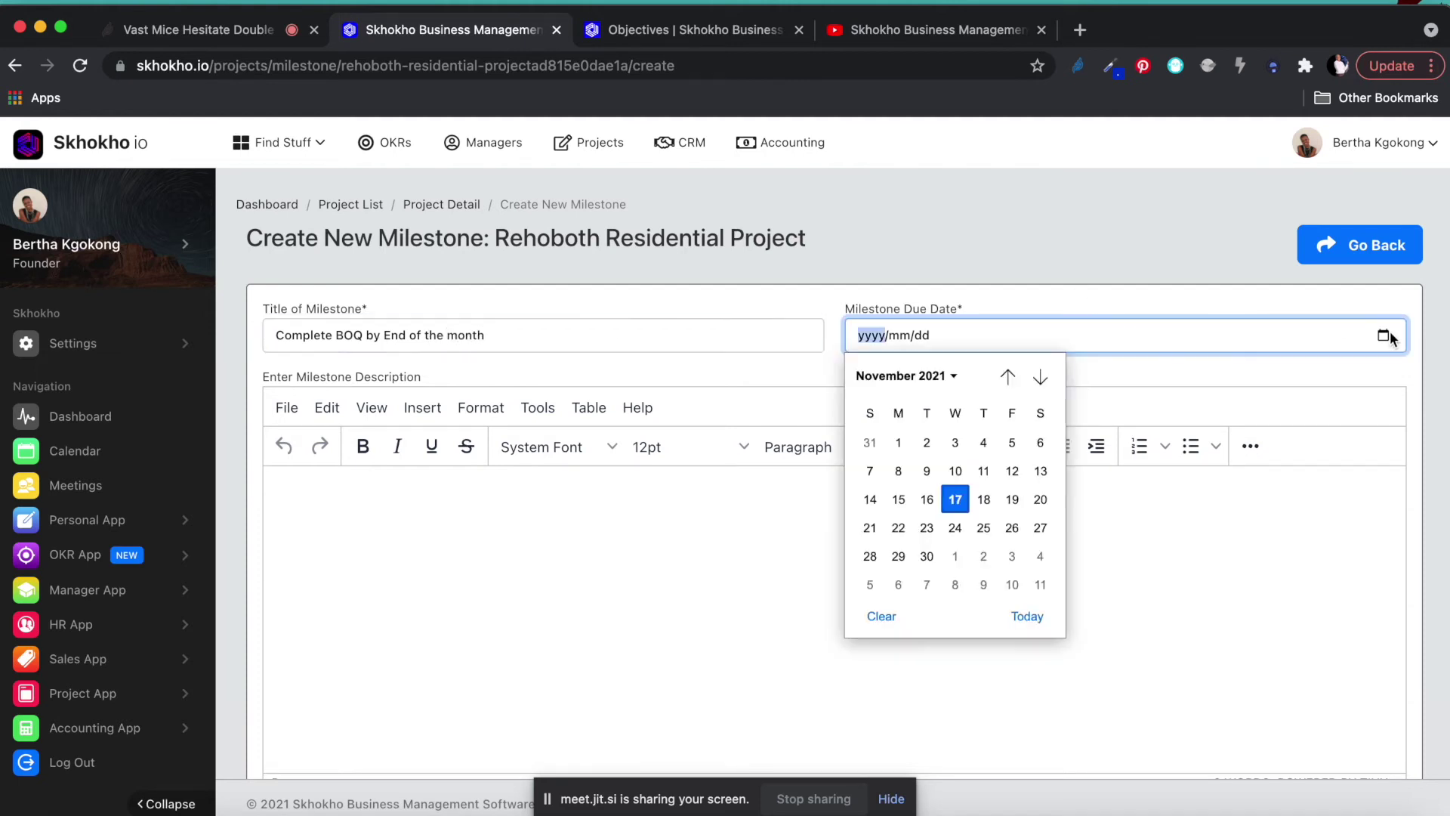
click(928, 556)
Add a two-line placeholder description and save the milestone.
click(823, 536)
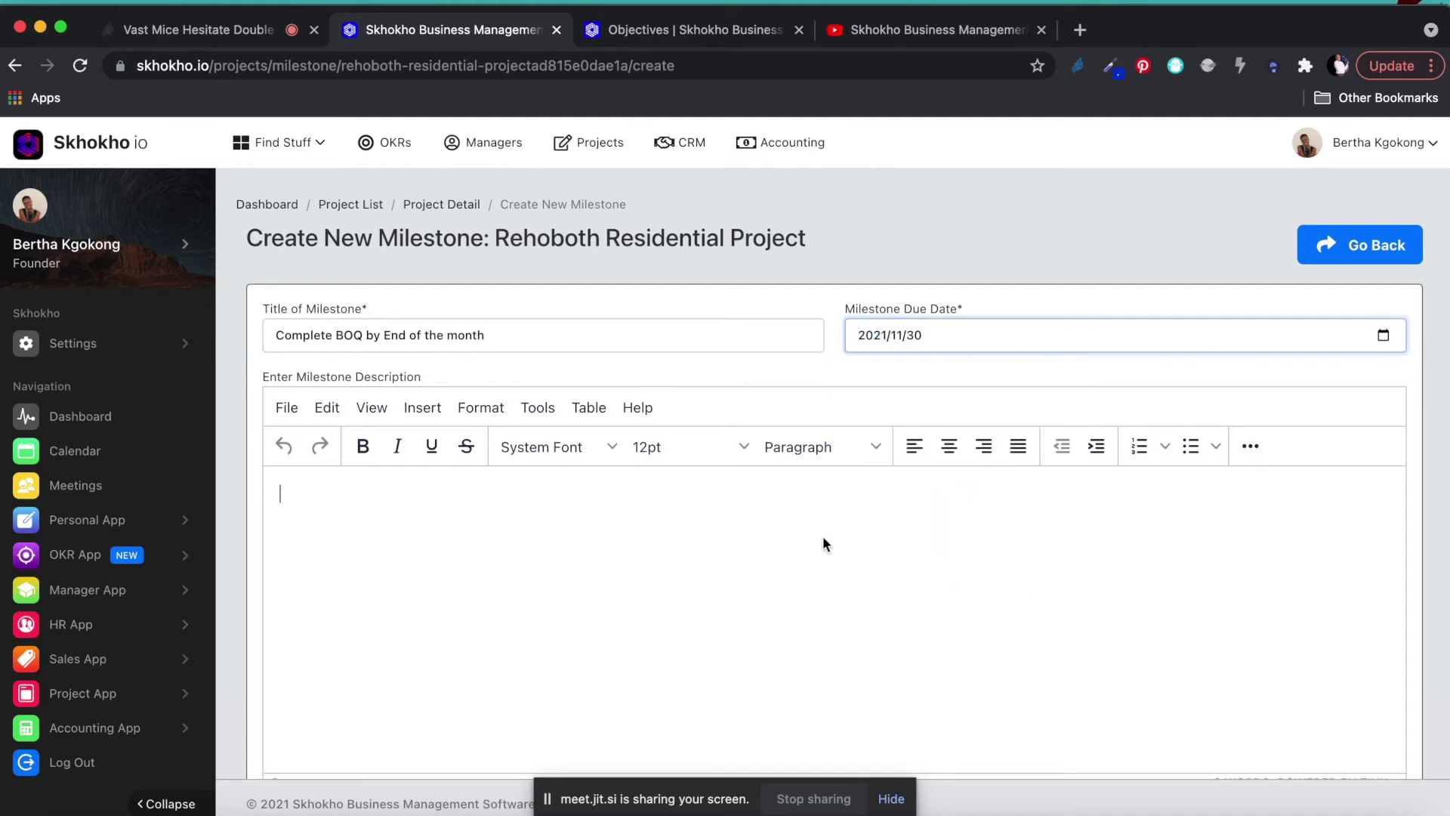
text(duhf ;d hf;di hf df )
text(ljdf hud f;ud f;ud hfd)
key(Return)
text(df h;udh f;ou hf; ds )
text(lud f;ud f)
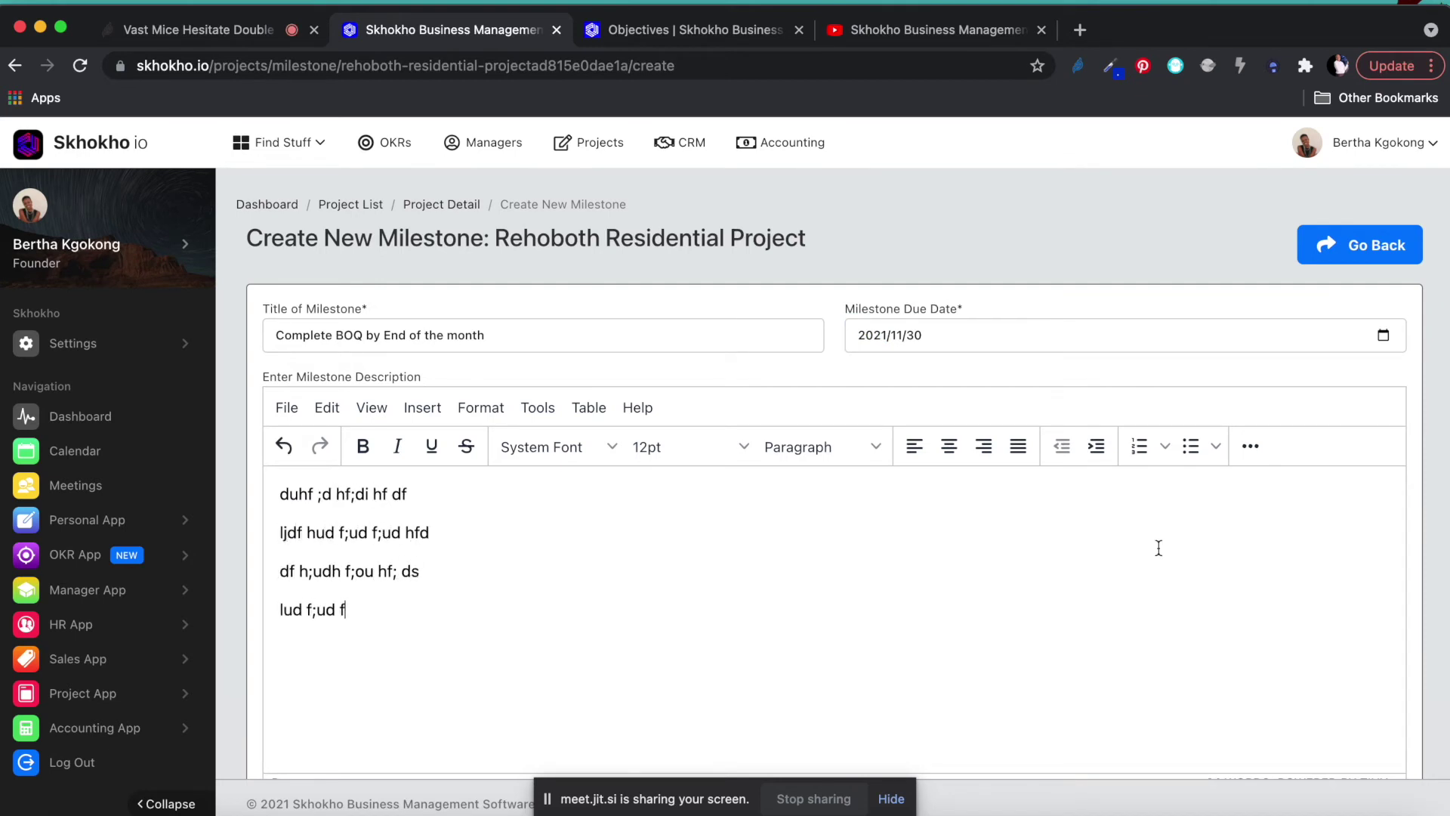
scroll(1444, 542, down, 2)
click(338, 710)
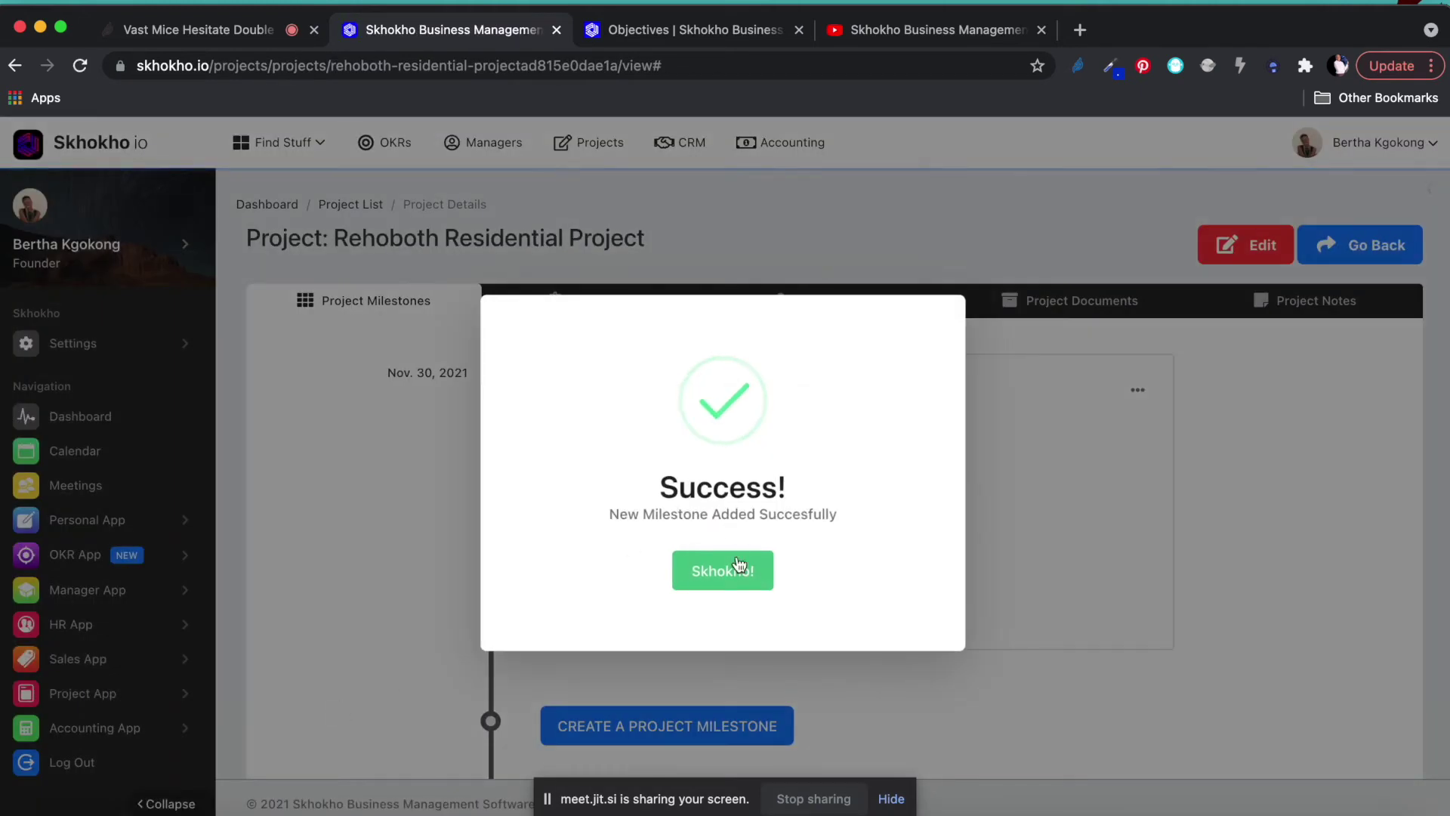
click(744, 563)
scroll(660, 454, down, 1)
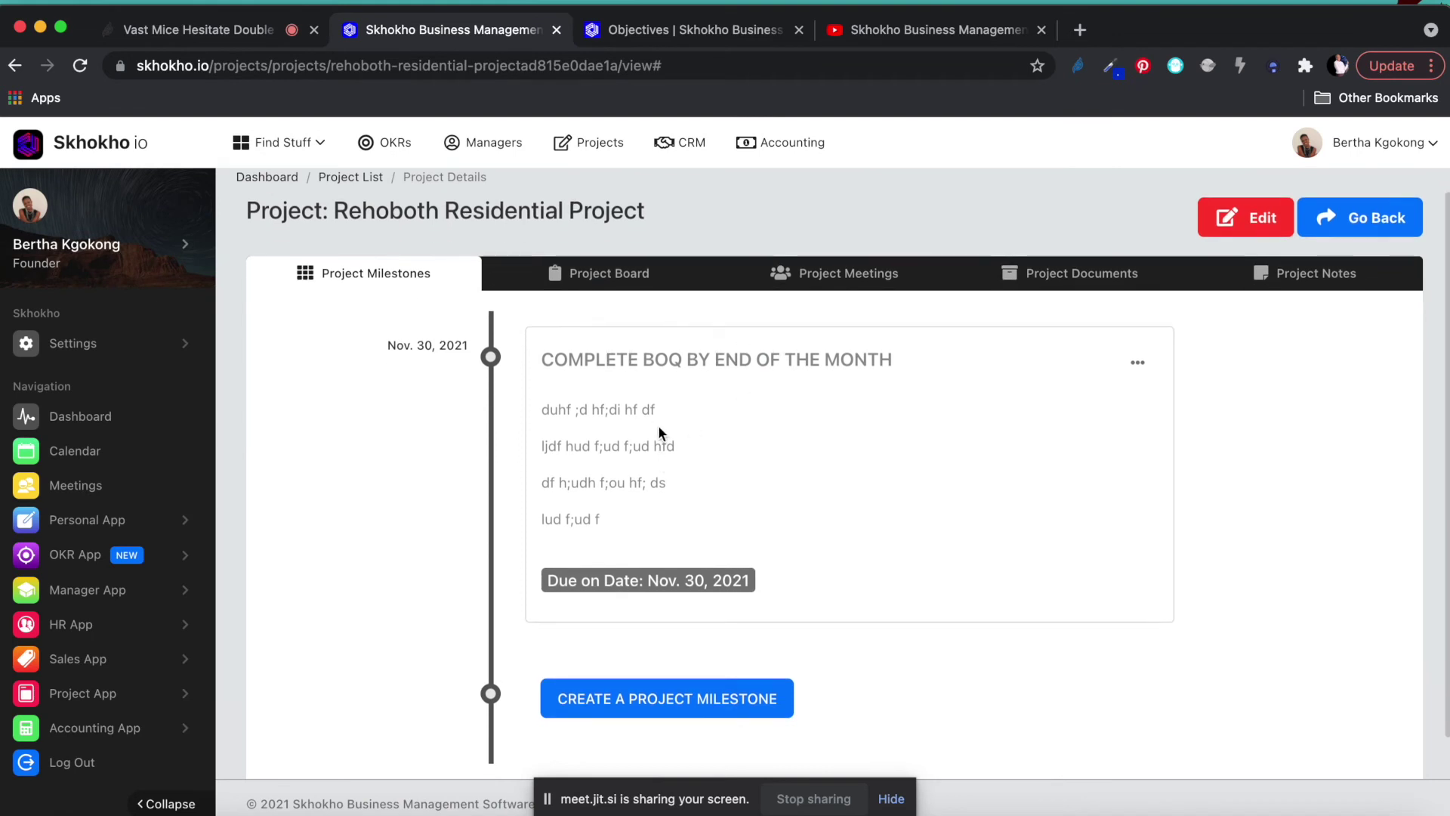
Open the options menu on the Complete BOQ milestone card.
scroll(695, 363, down, 1)
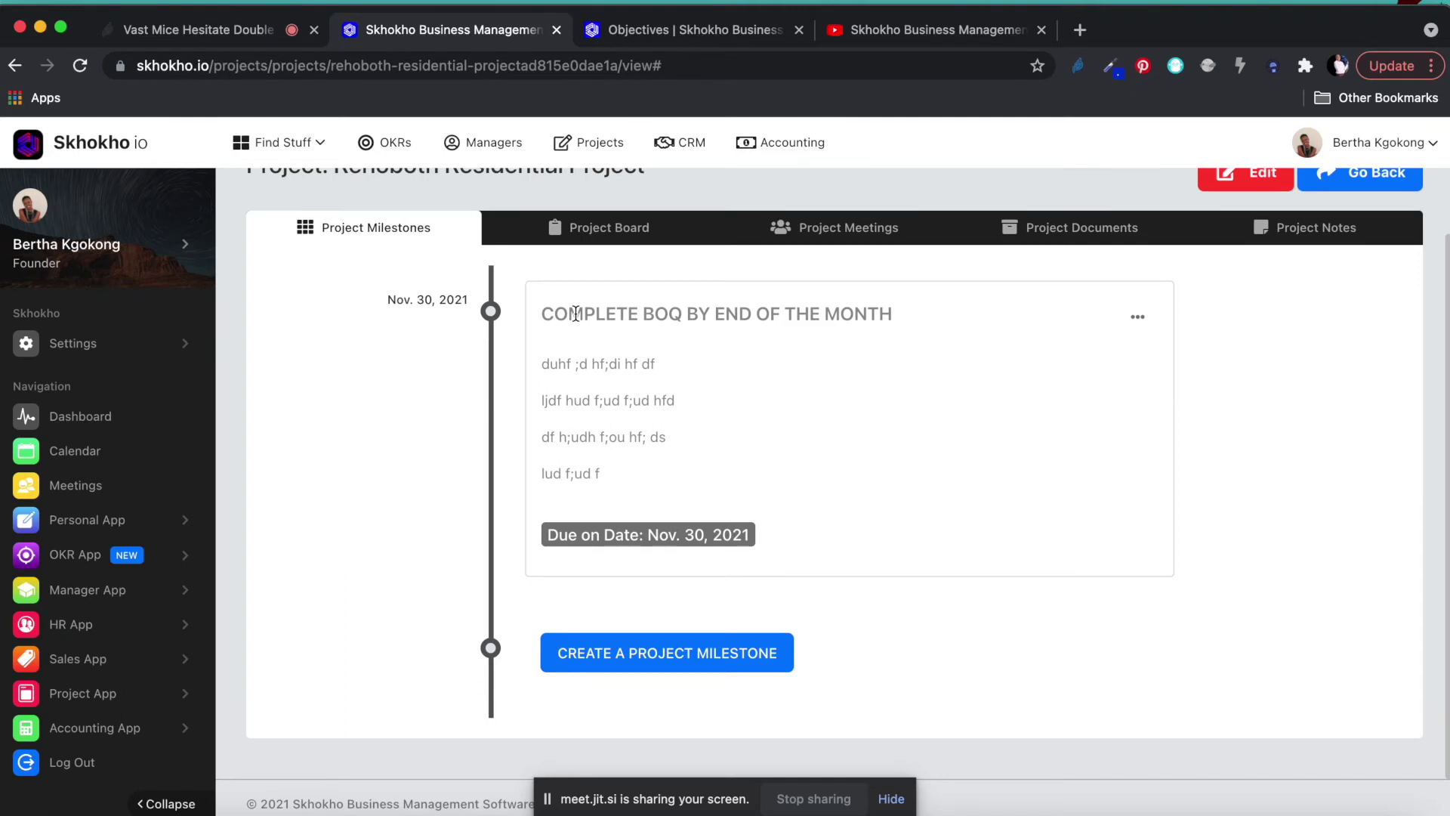
click(1139, 319)
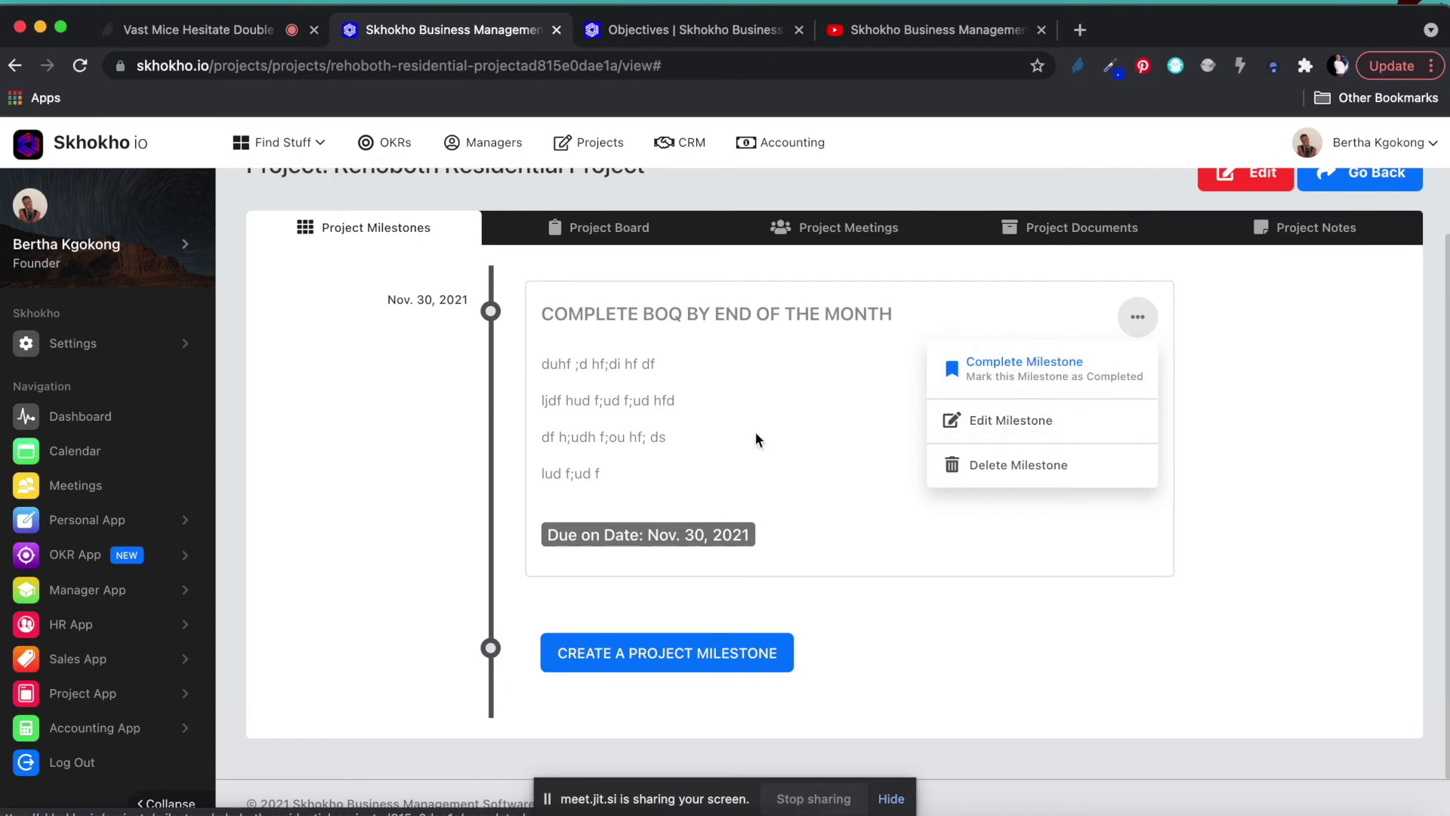
Rewrite the Complete BOQ milestone description as a three-item numbered list and save the edit.
click(1023, 423)
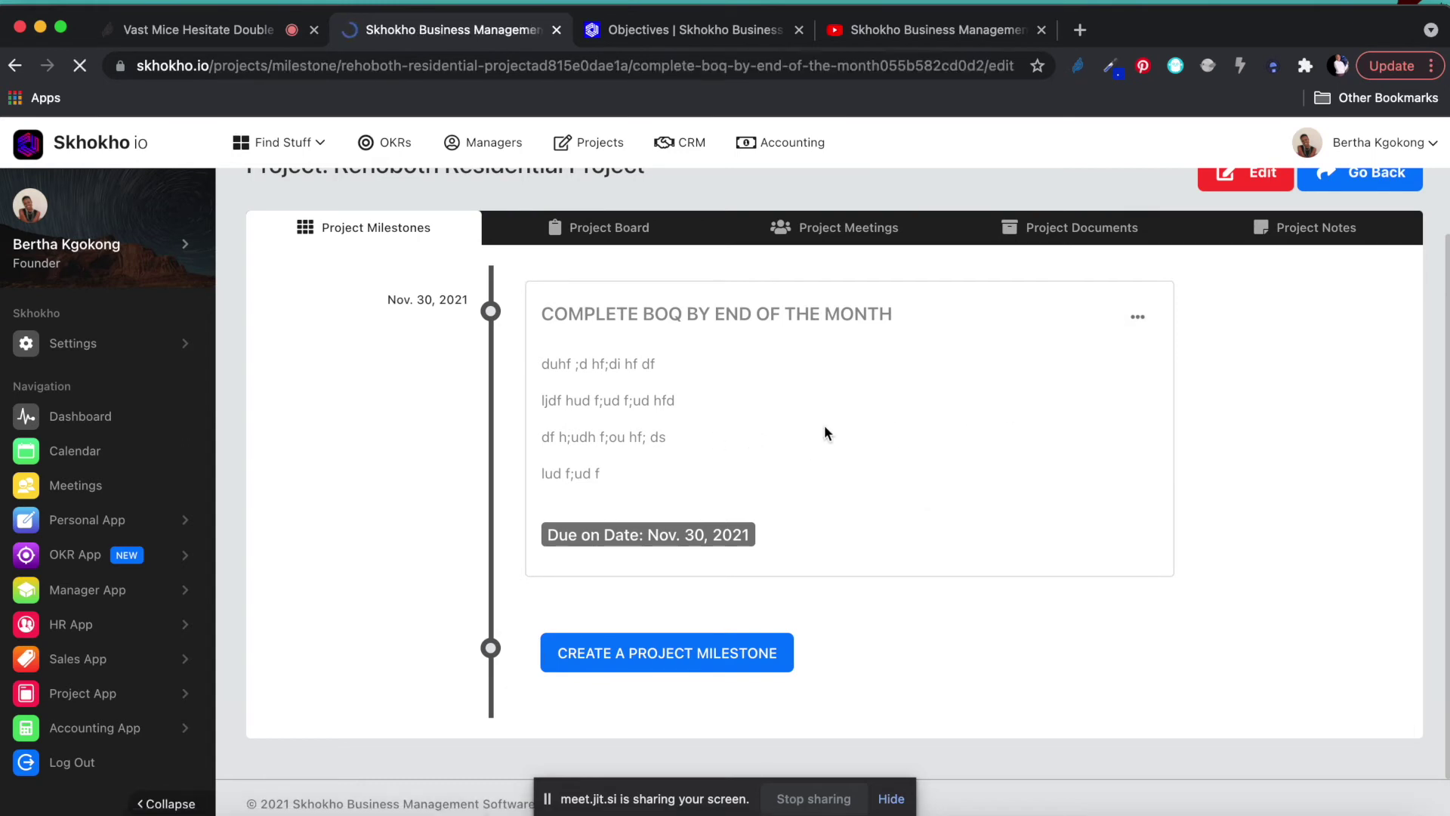
drag(409, 624, 207, 491)
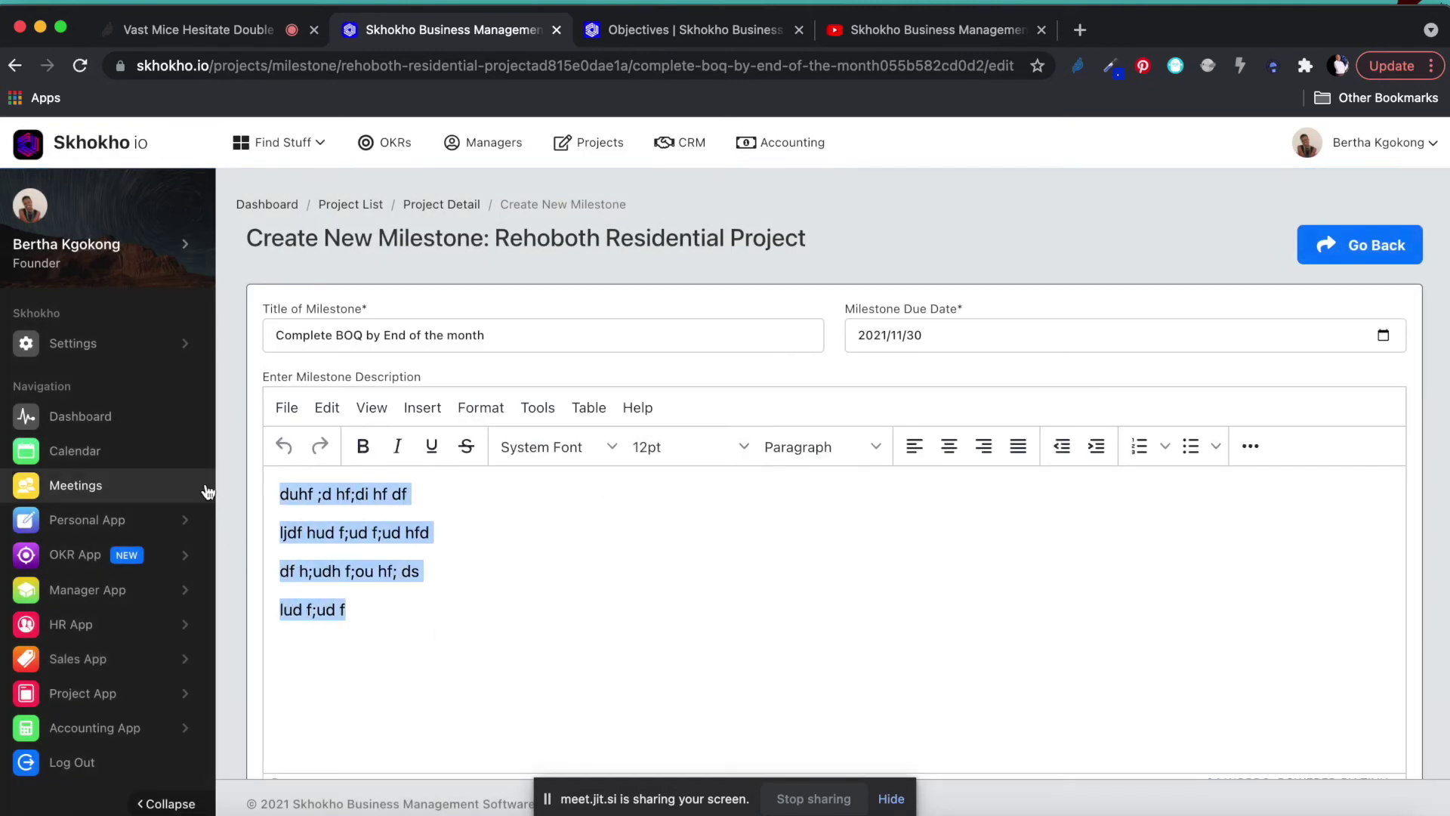
text(hduh fd fdhg dfh dsjf )
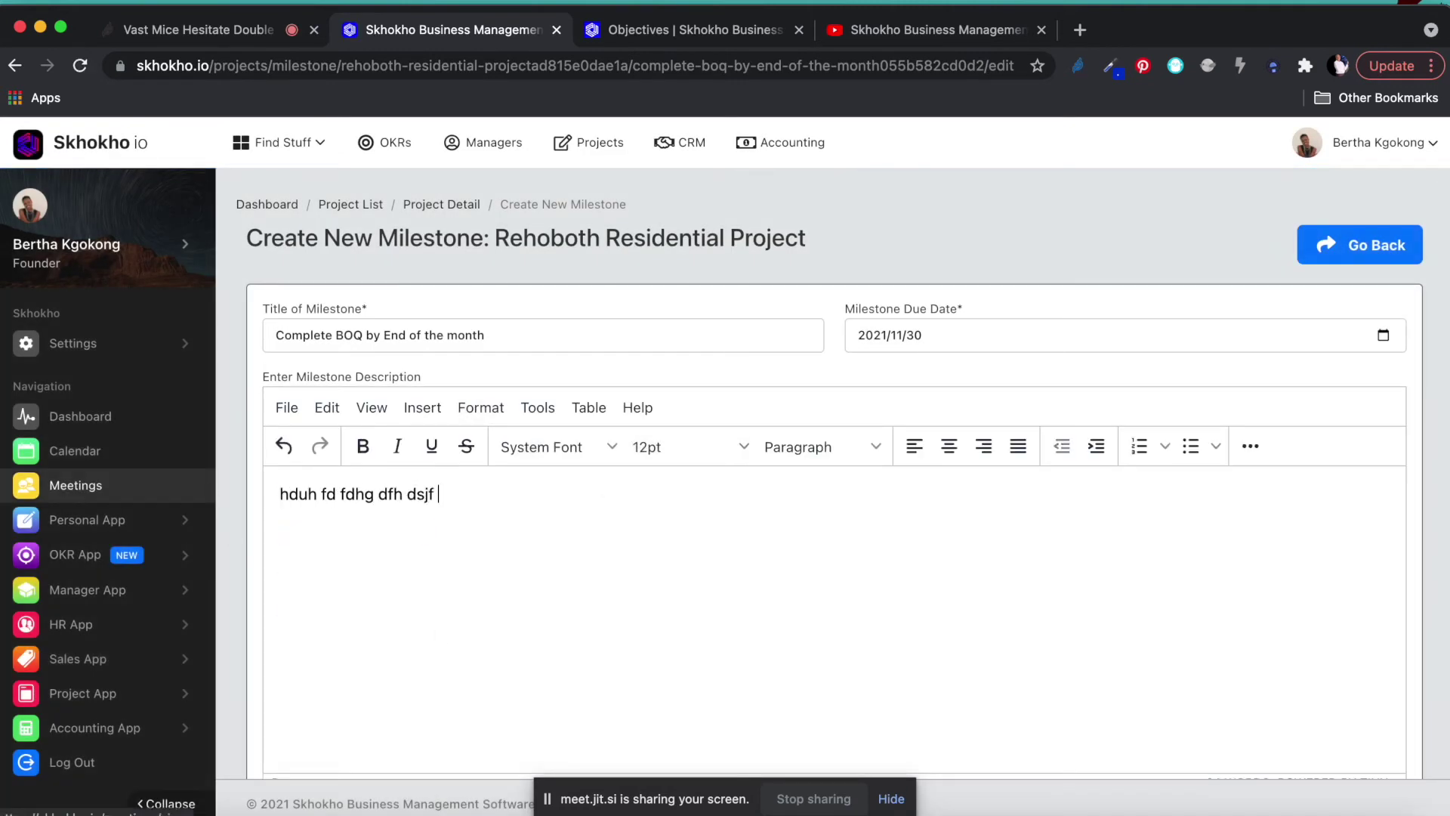
text(jdf hkd fhdg hlj gsl df)
key(Return)
text(khdgf dg fd gslfy f)
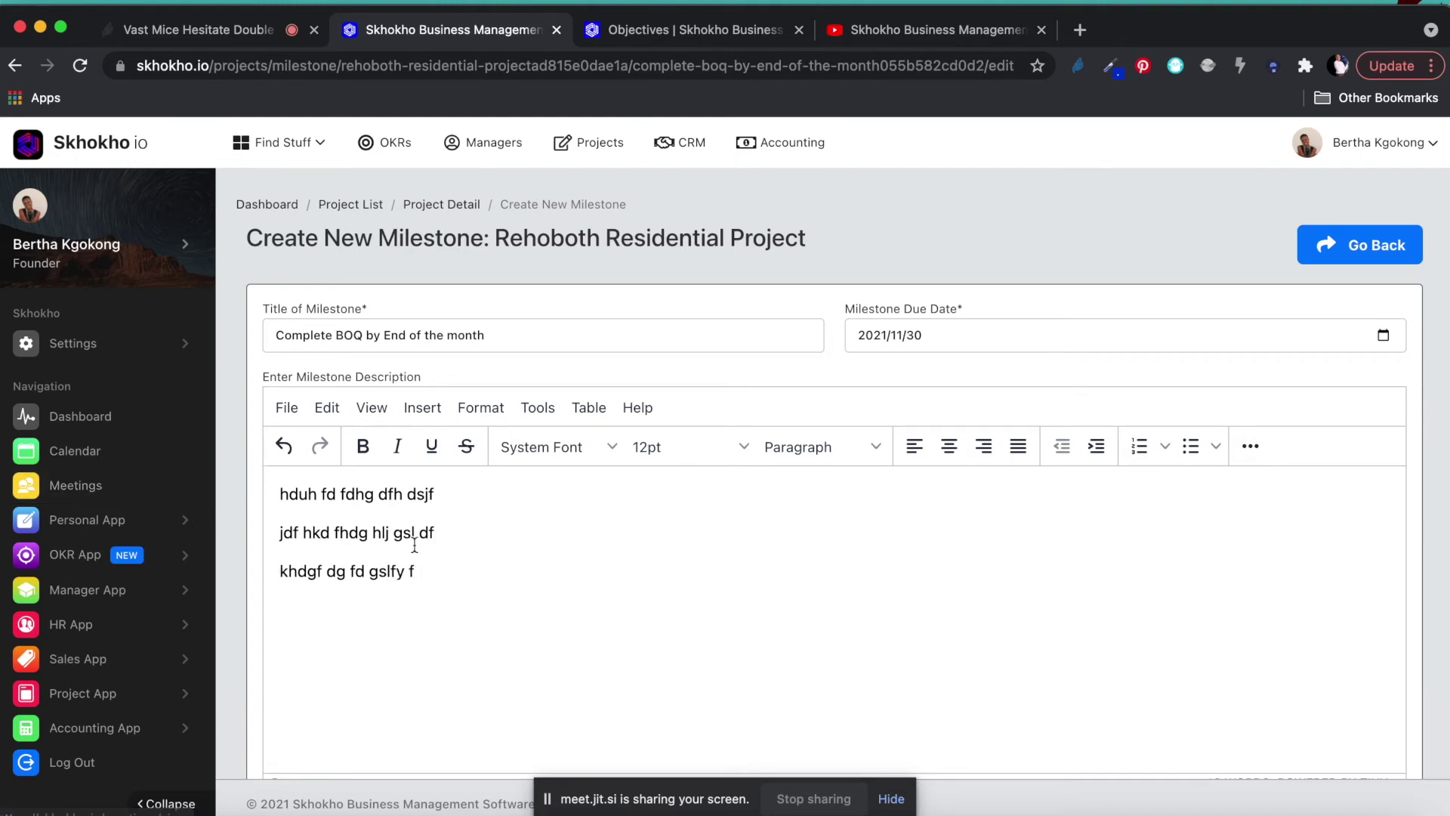
drag(417, 572, 257, 503)
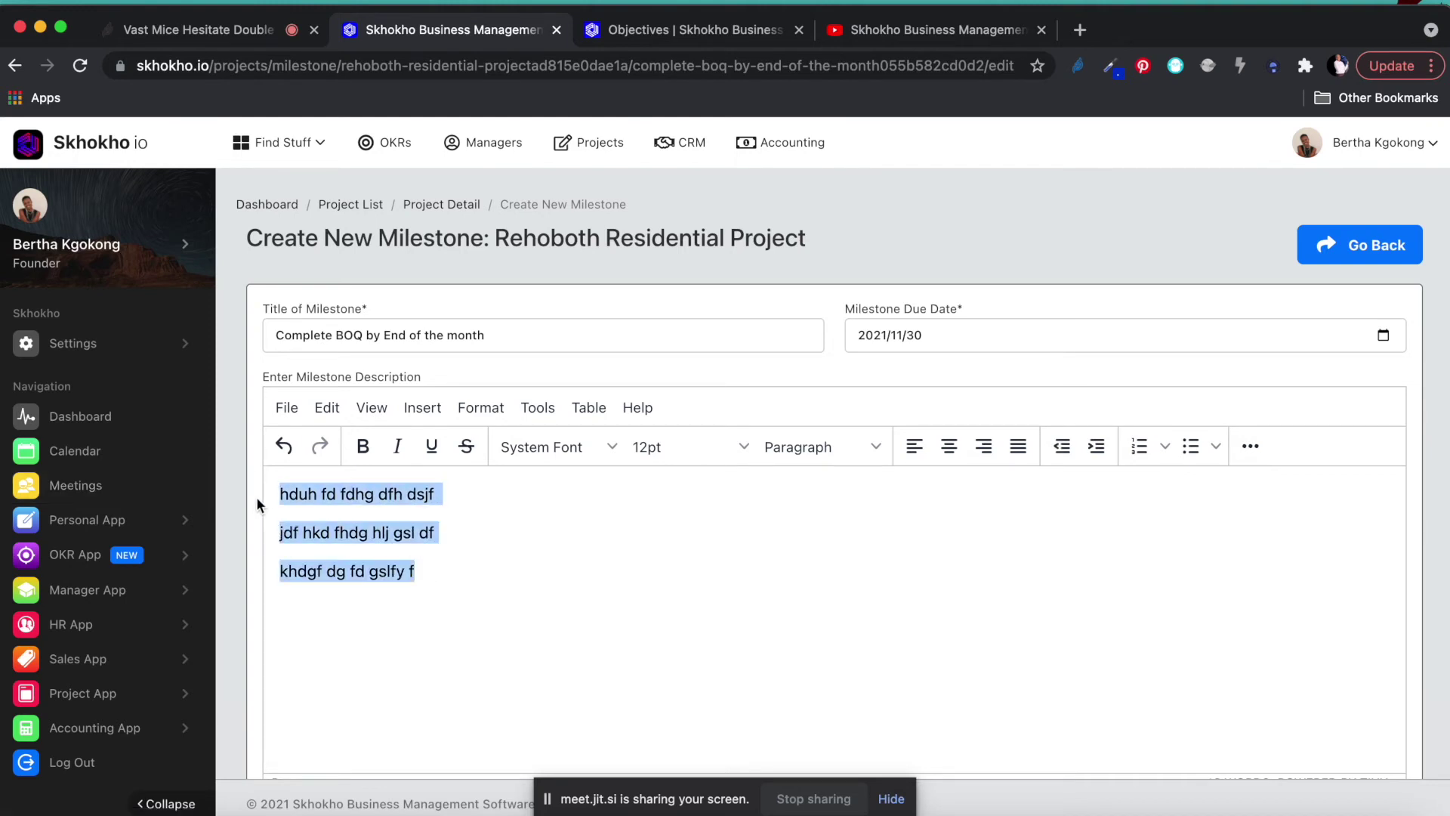
click(1141, 450)
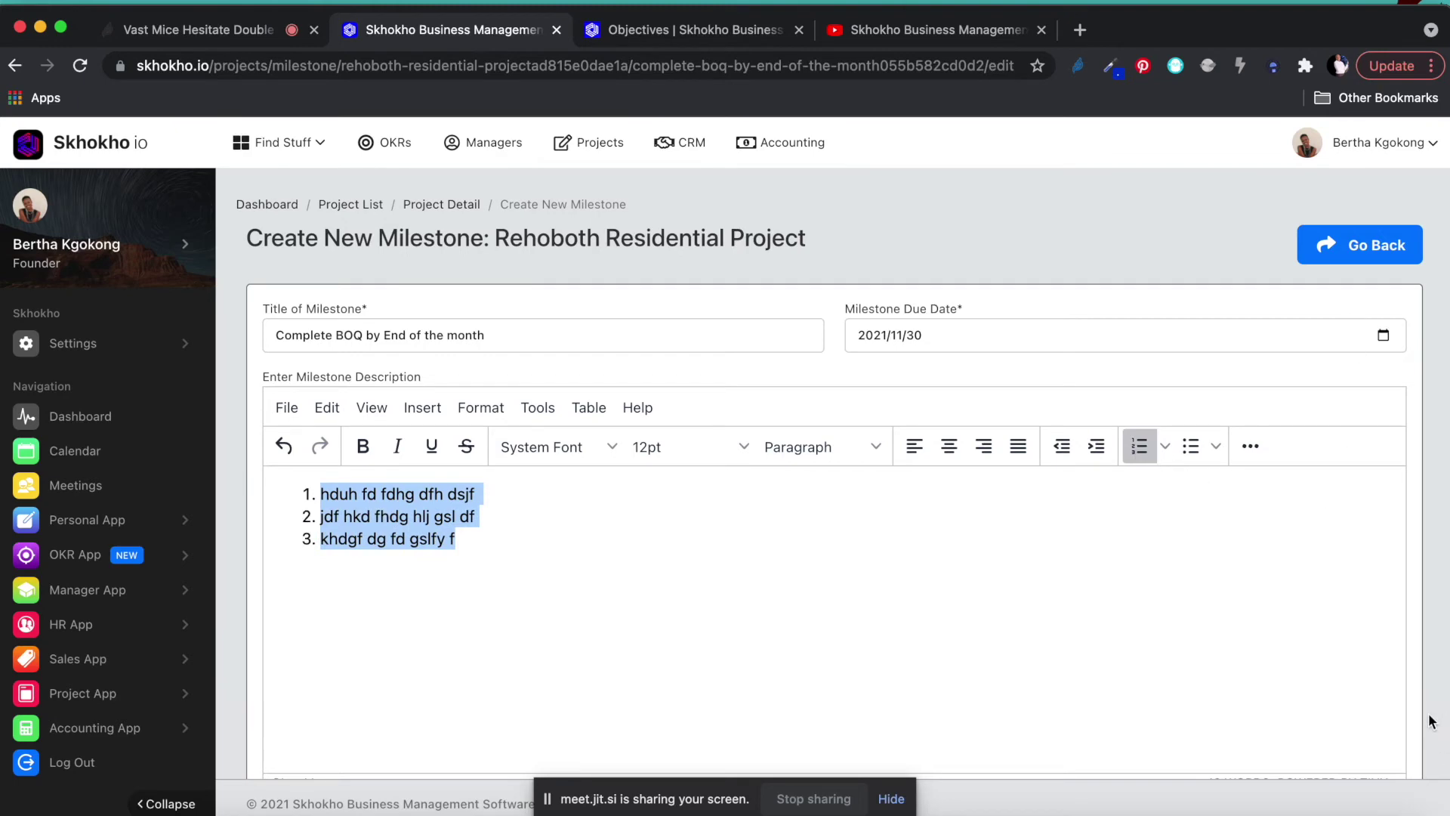
scroll(1434, 727, down, 5)
click(401, 710)
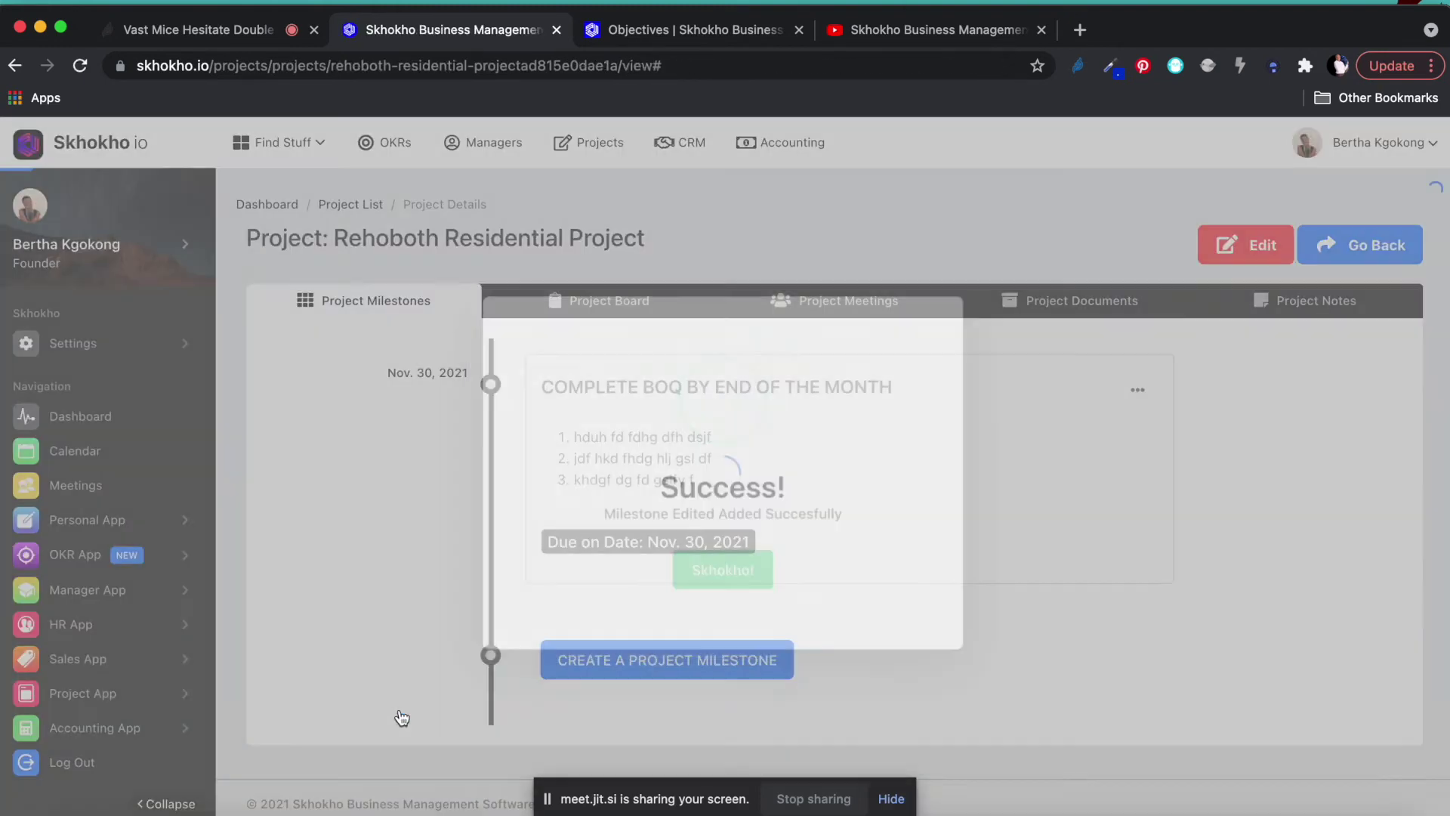
click(735, 586)
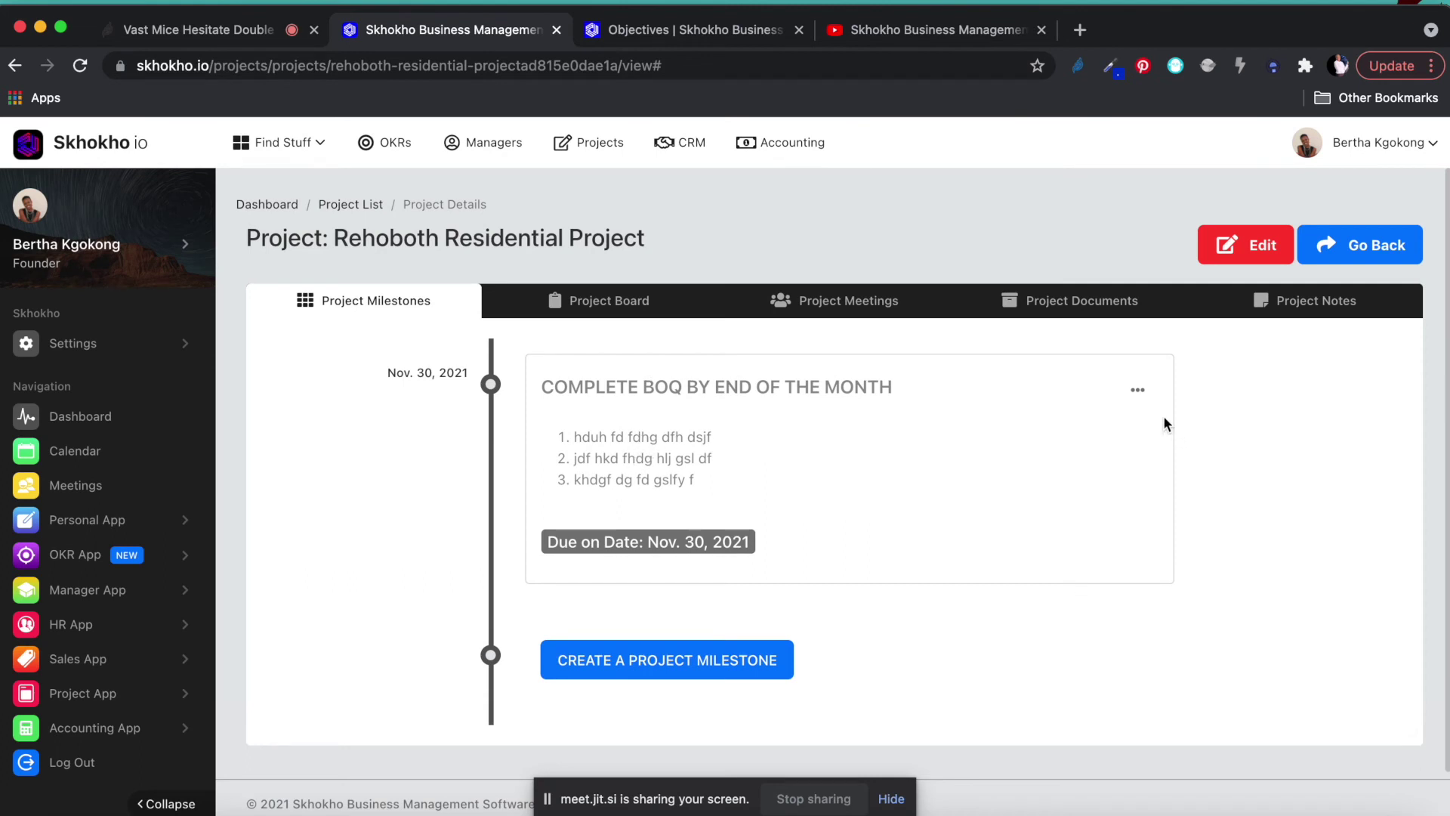
click(1138, 390)
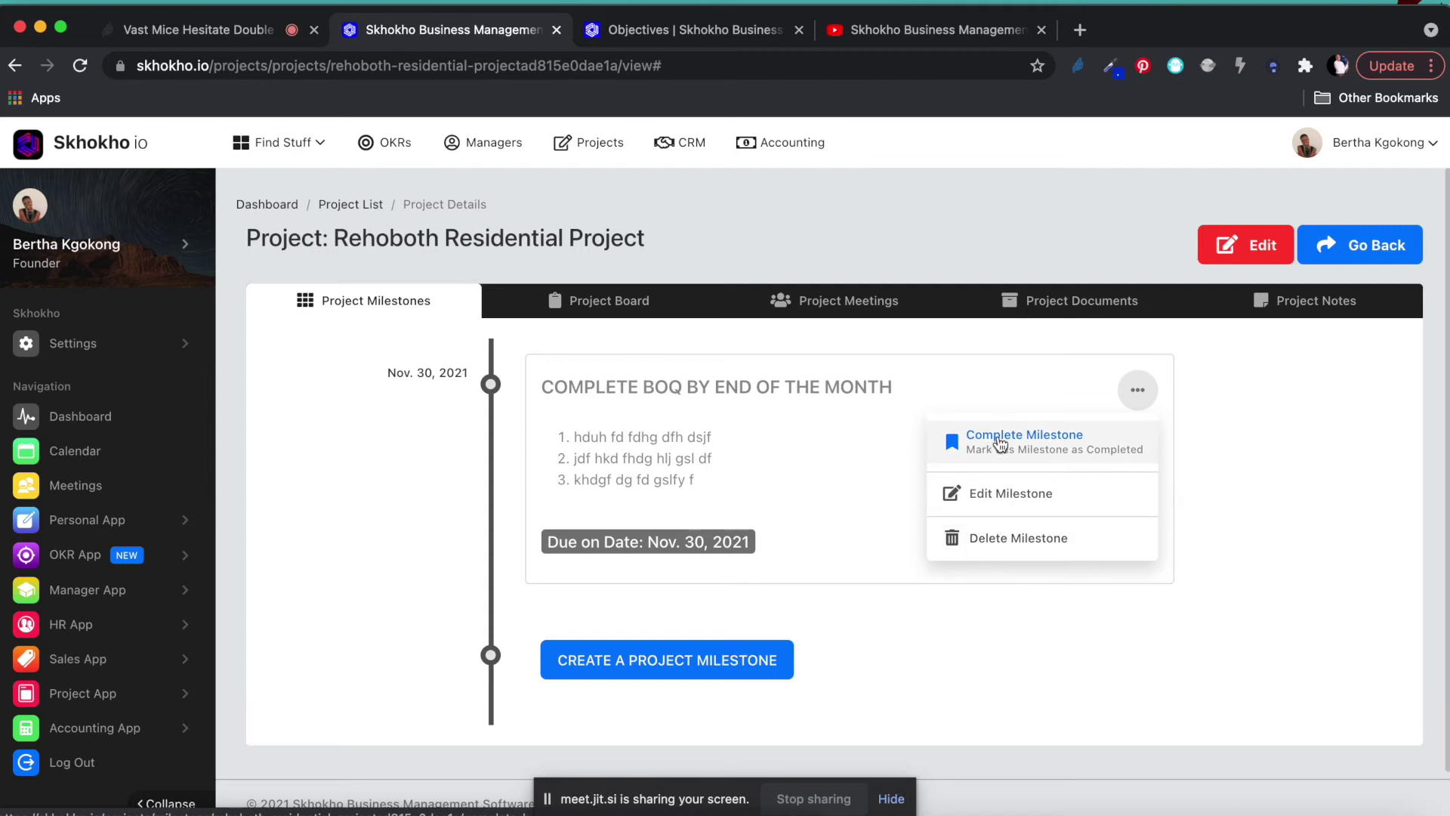
Complete the Complete BOQ milestone and switch to the empty Project Board.
click(1008, 438)
click(733, 572)
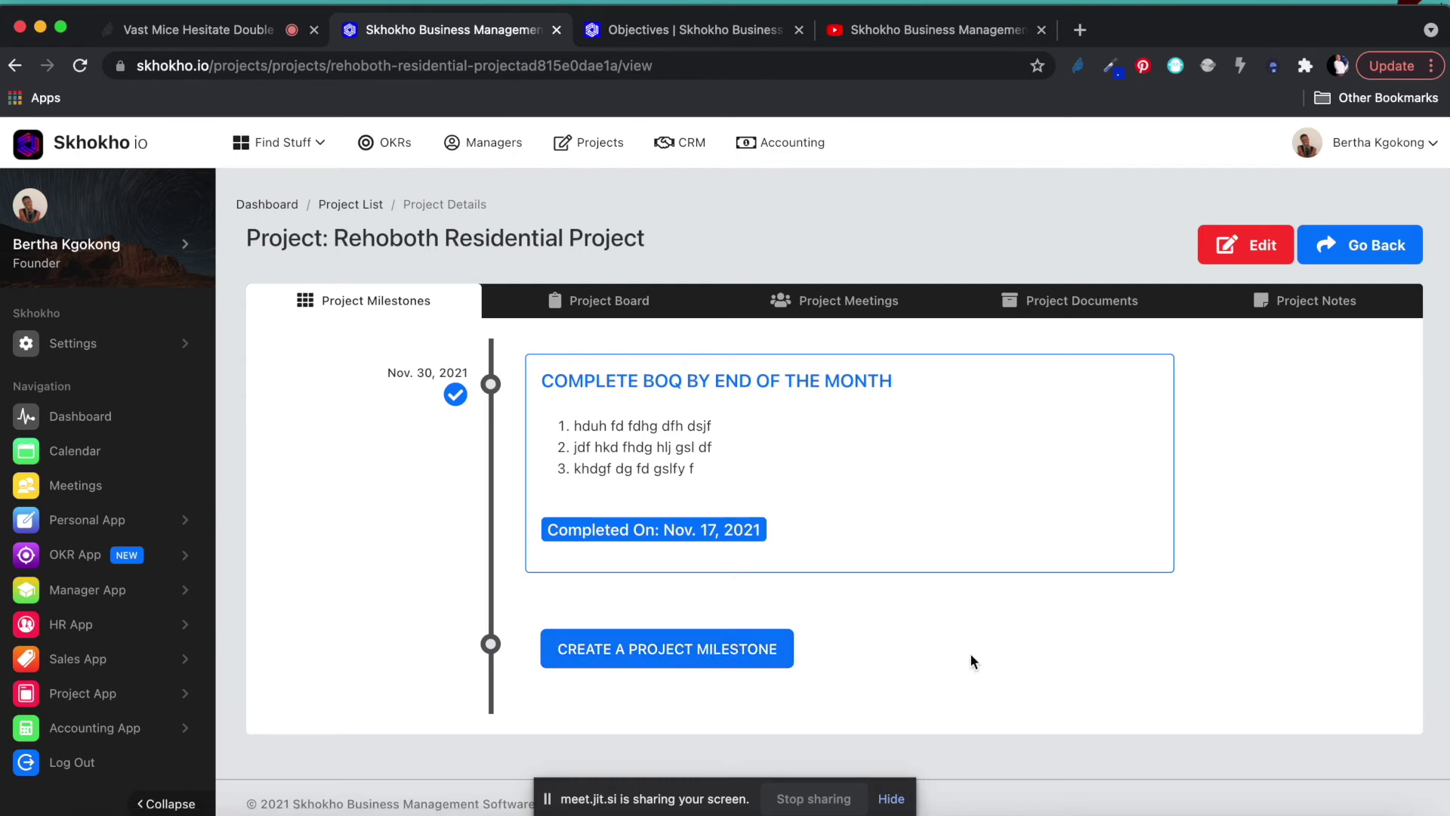
click(613, 305)
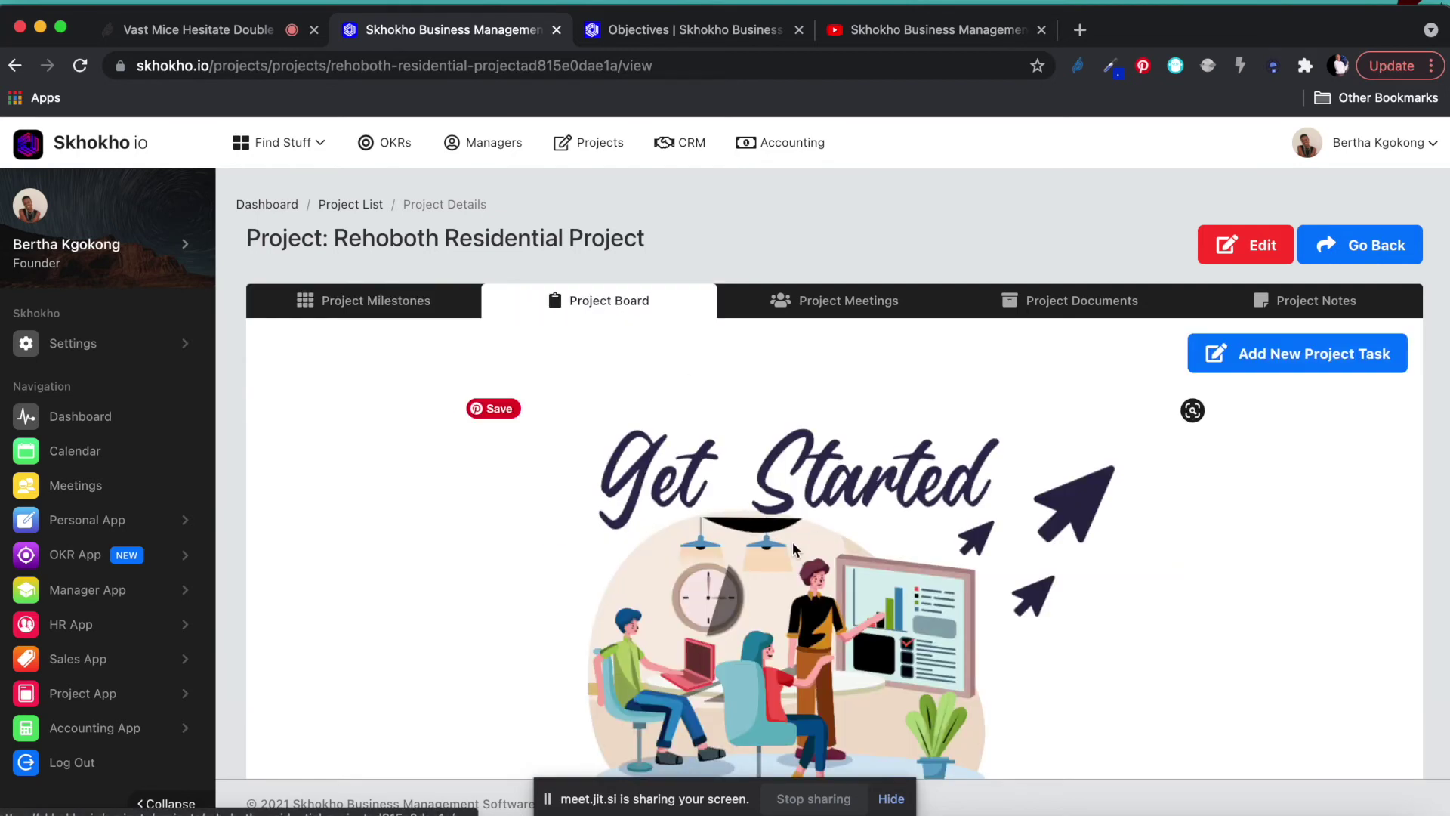
scroll(804, 540, down, 2)
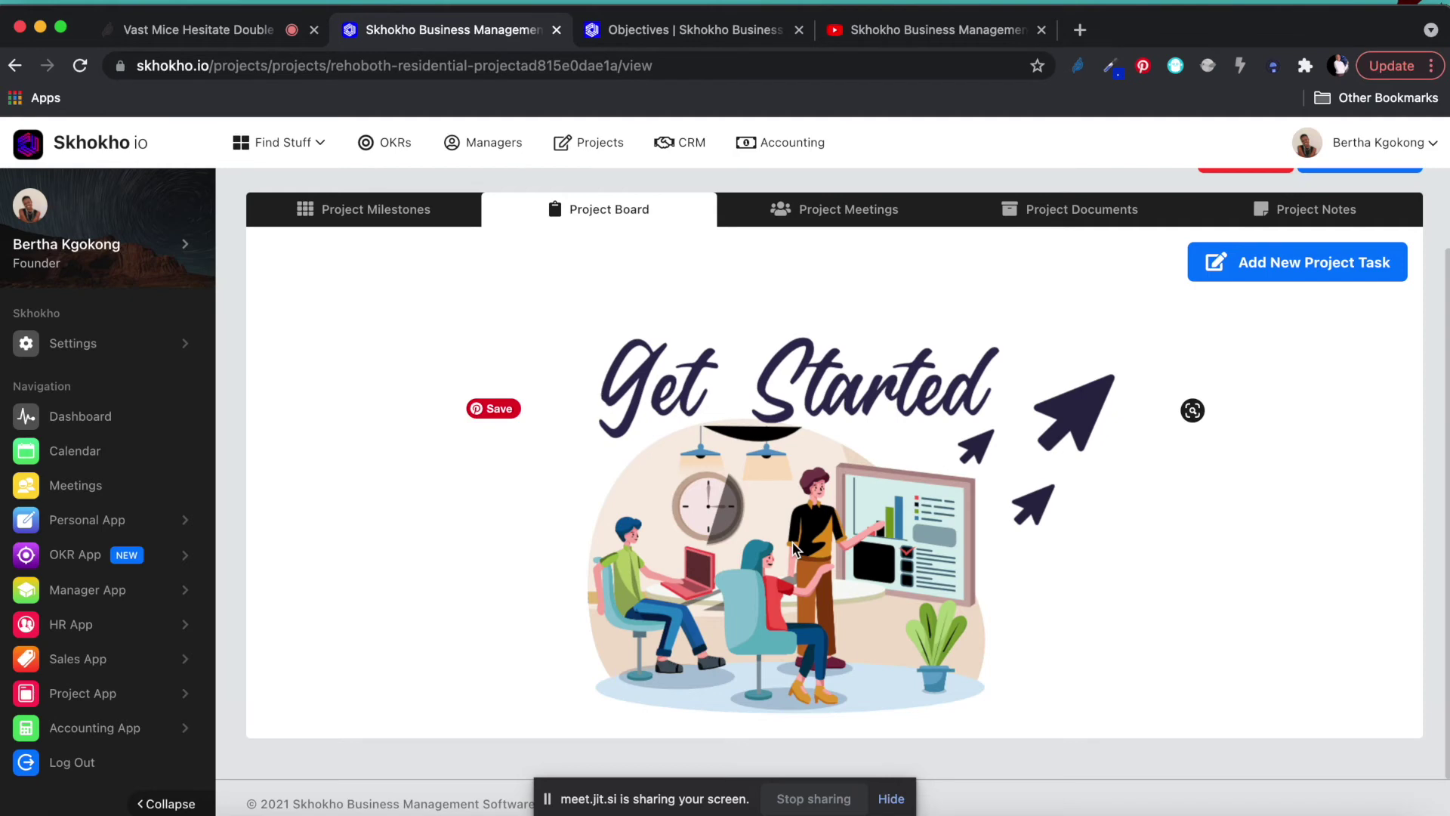
Start a new project task linked to 'Complete BOQ by End of the month', assign the responsible person, and title it 'Social Media'.
click(1284, 263)
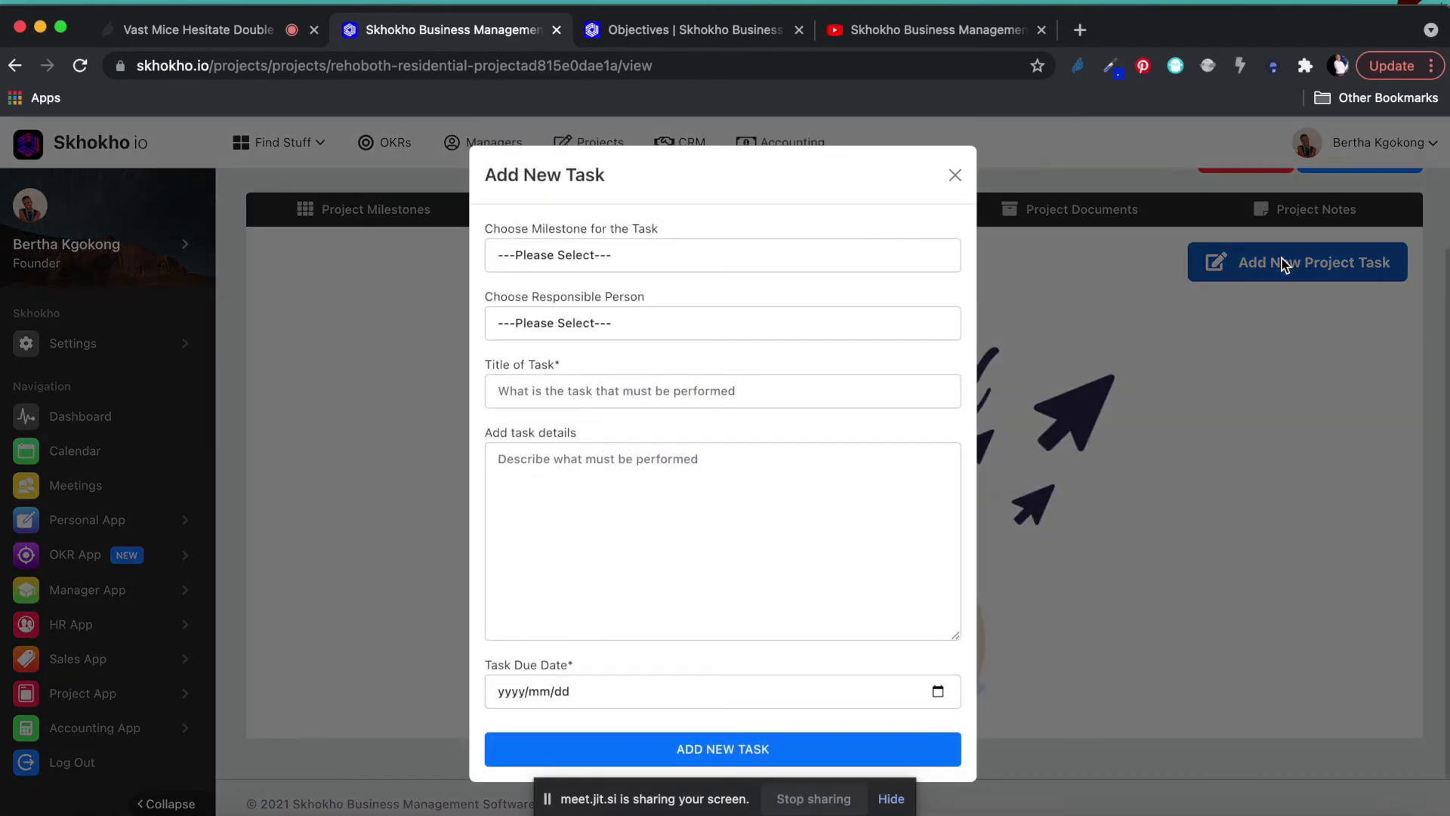
click(624, 252)
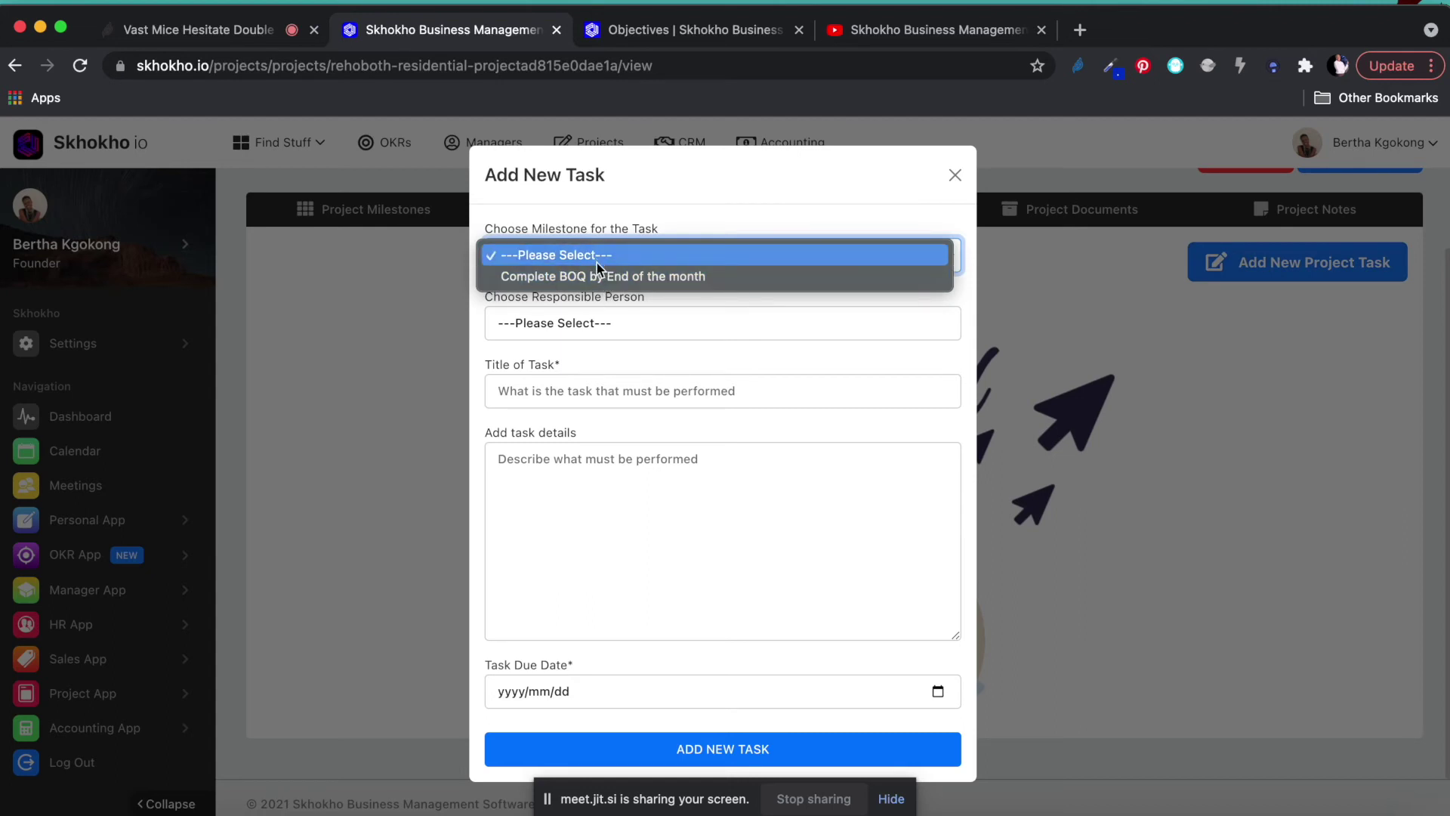
click(594, 277)
click(554, 323)
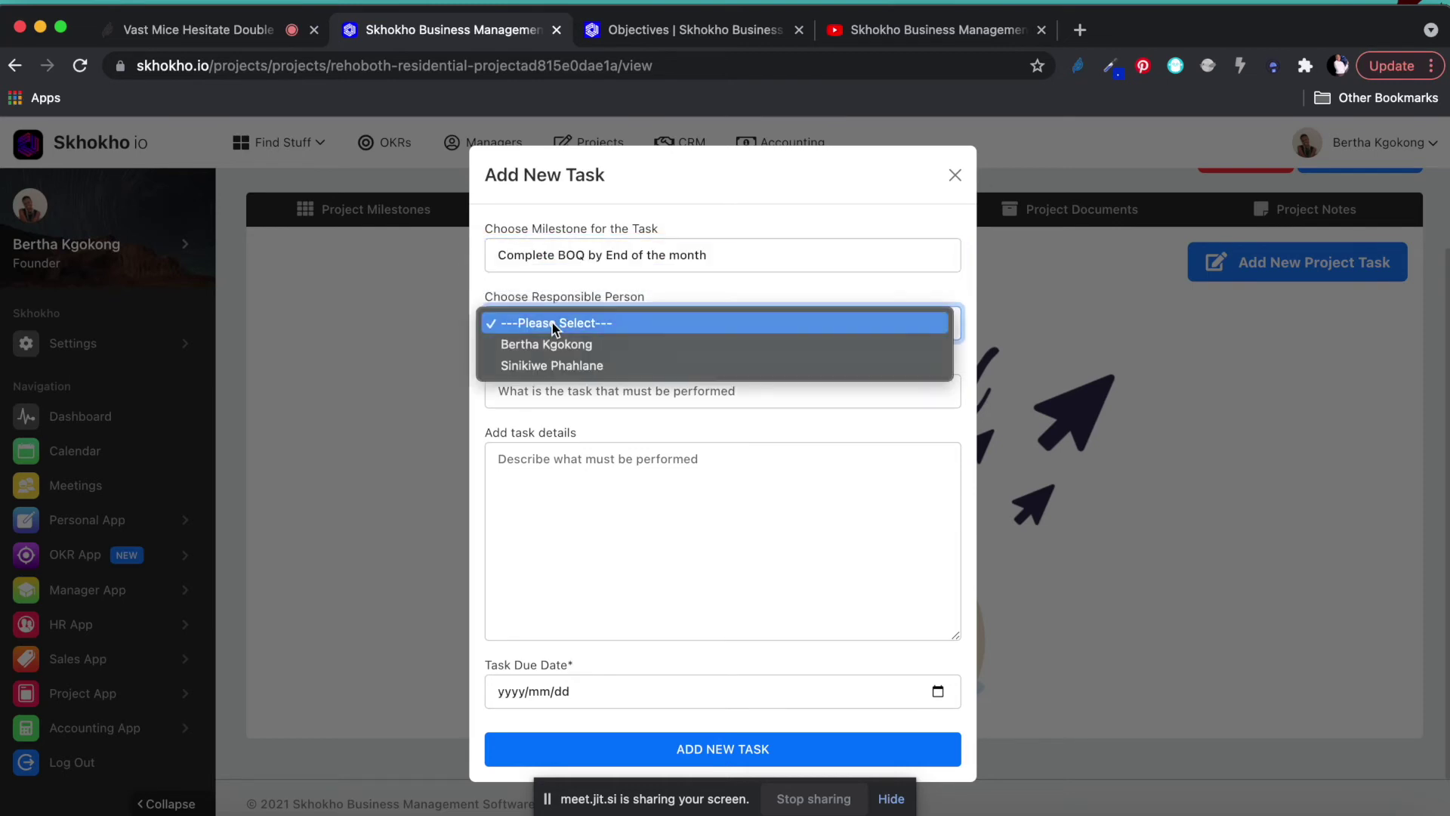
click(545, 345)
click(552, 403)
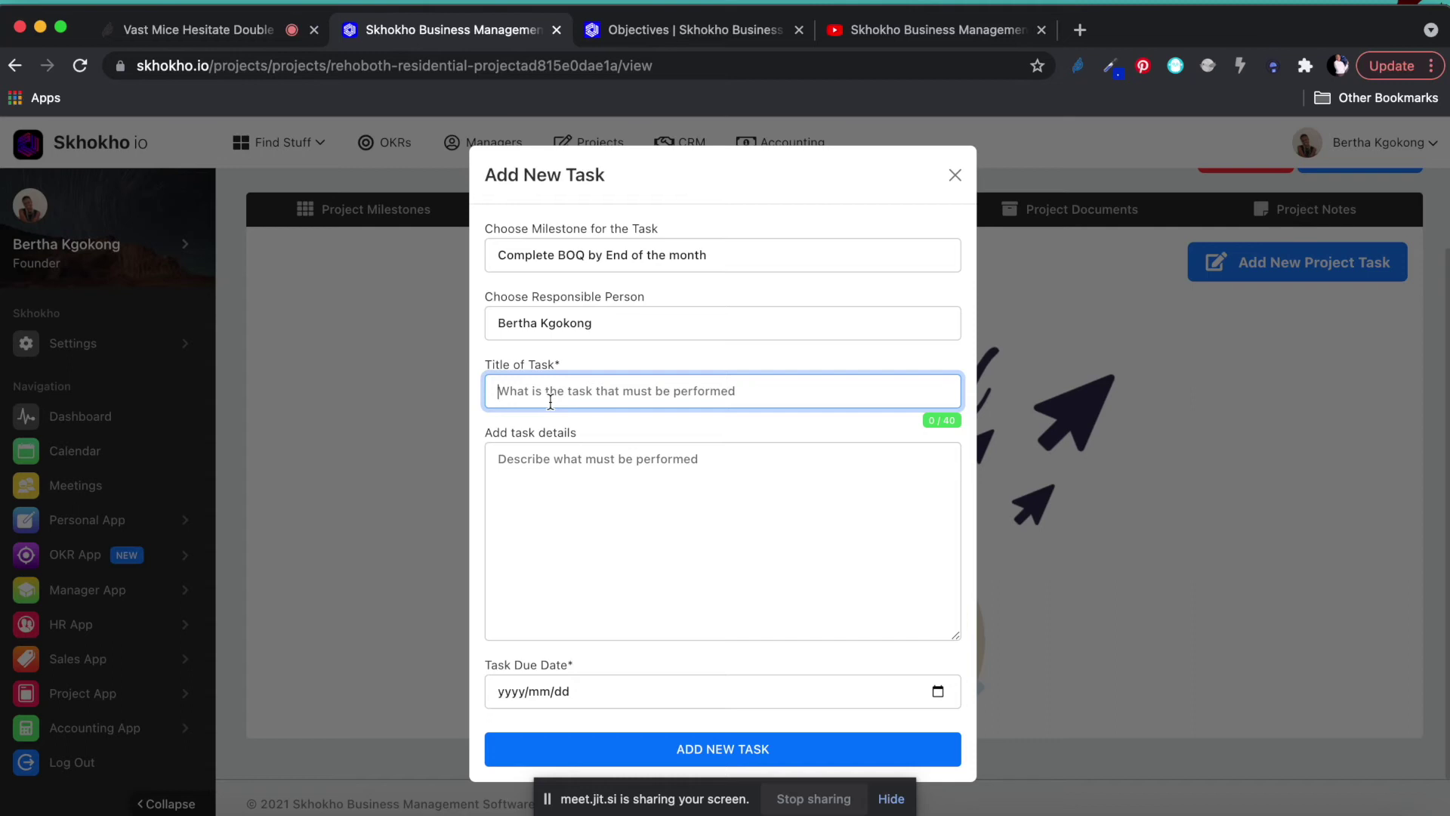
text(Social Media)
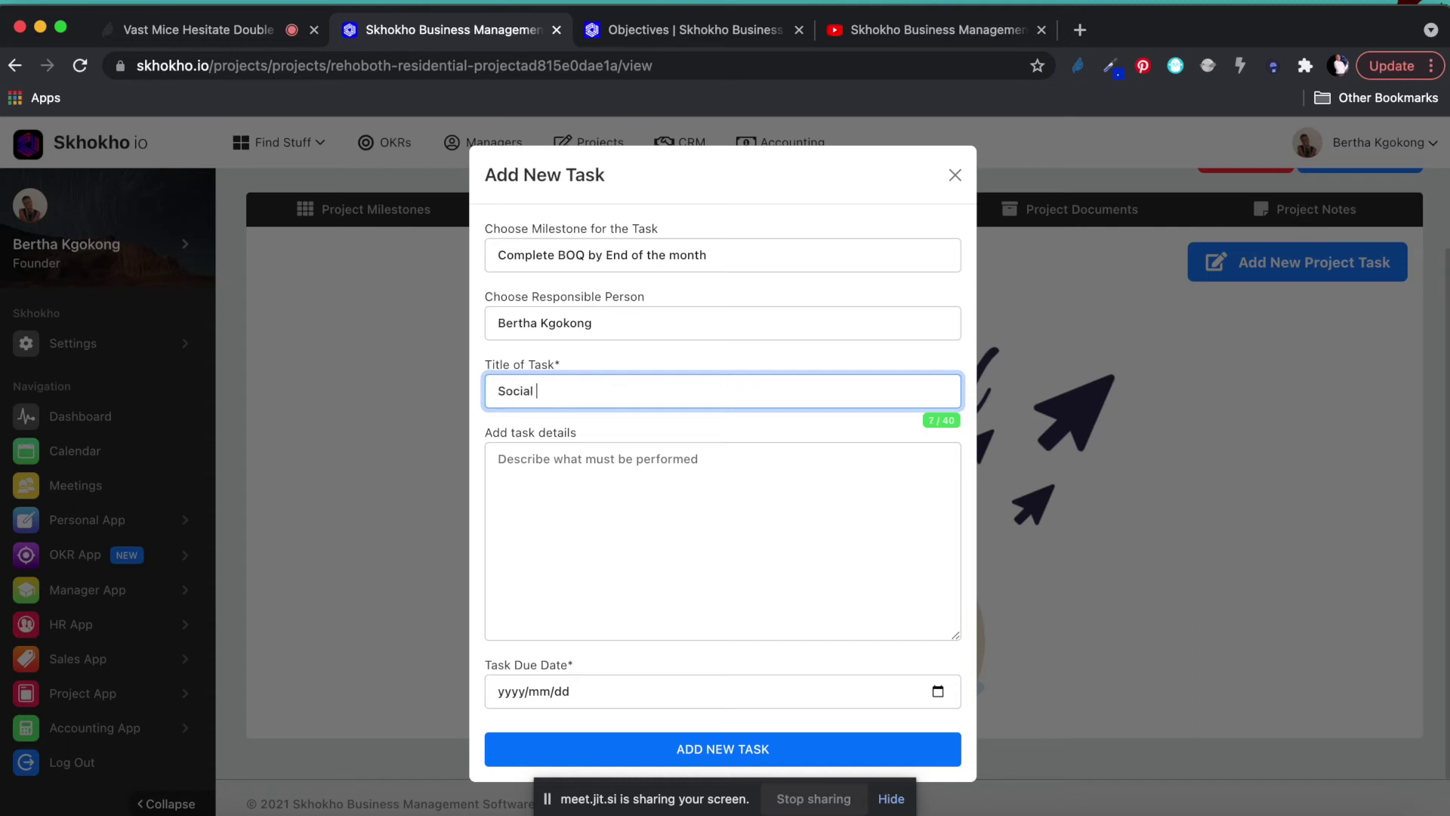
Add the task details, set the due date to November 26, 2021, and submit the task.
click(568, 458)
text(dhuf duh fydg fiyd gfl sdg fild gfd syf)
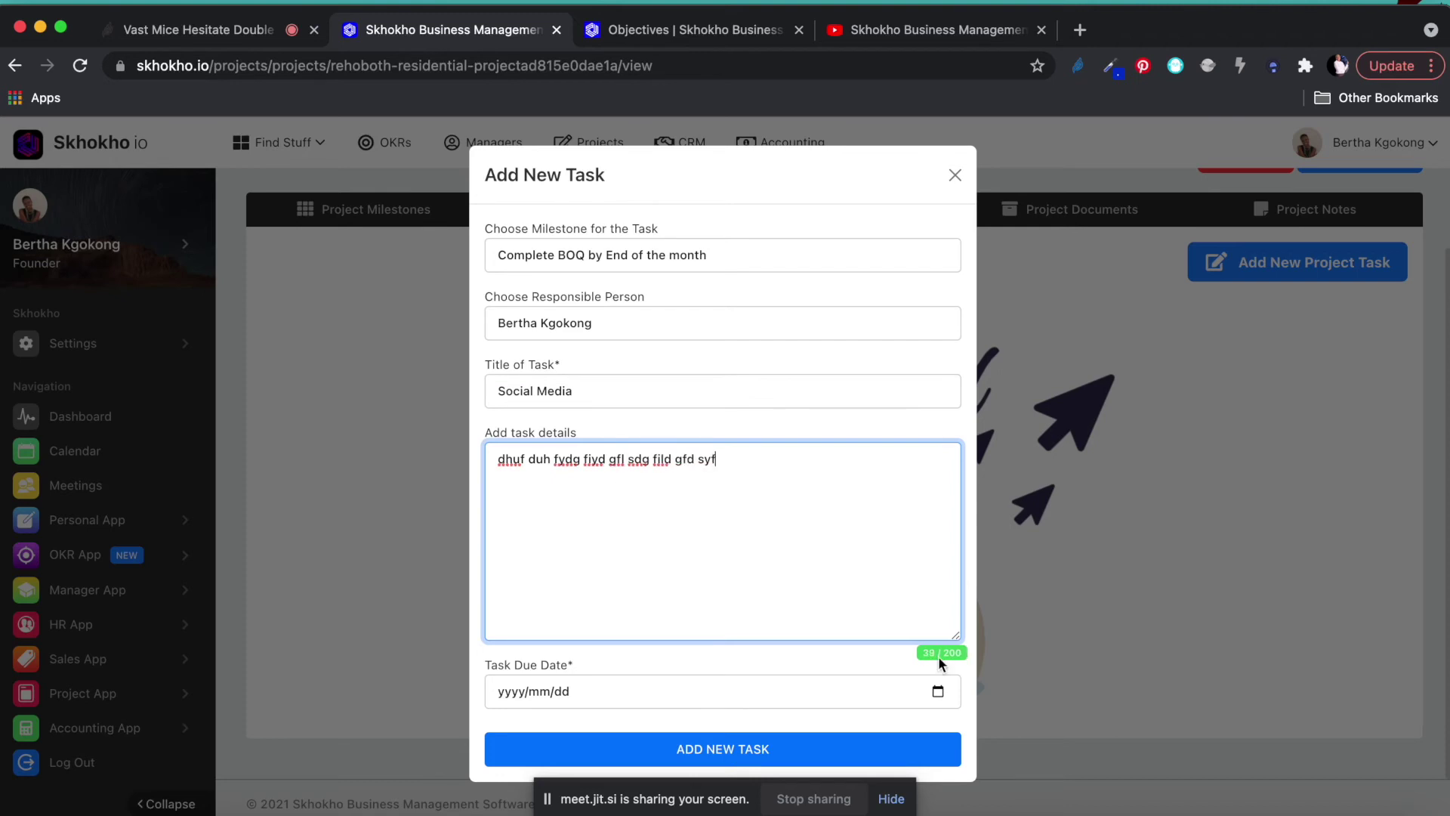
click(938, 693)
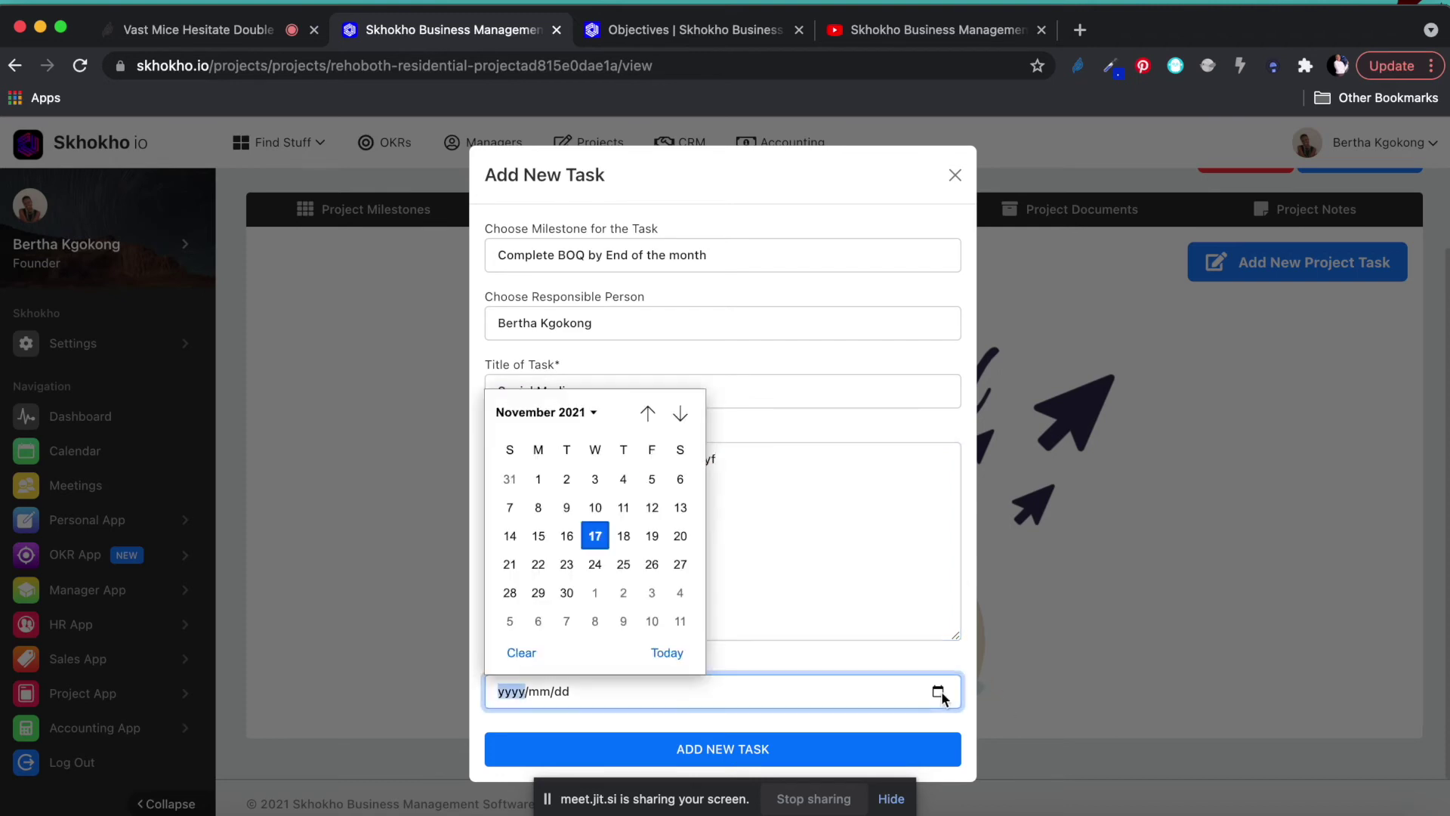
click(652, 564)
click(696, 752)
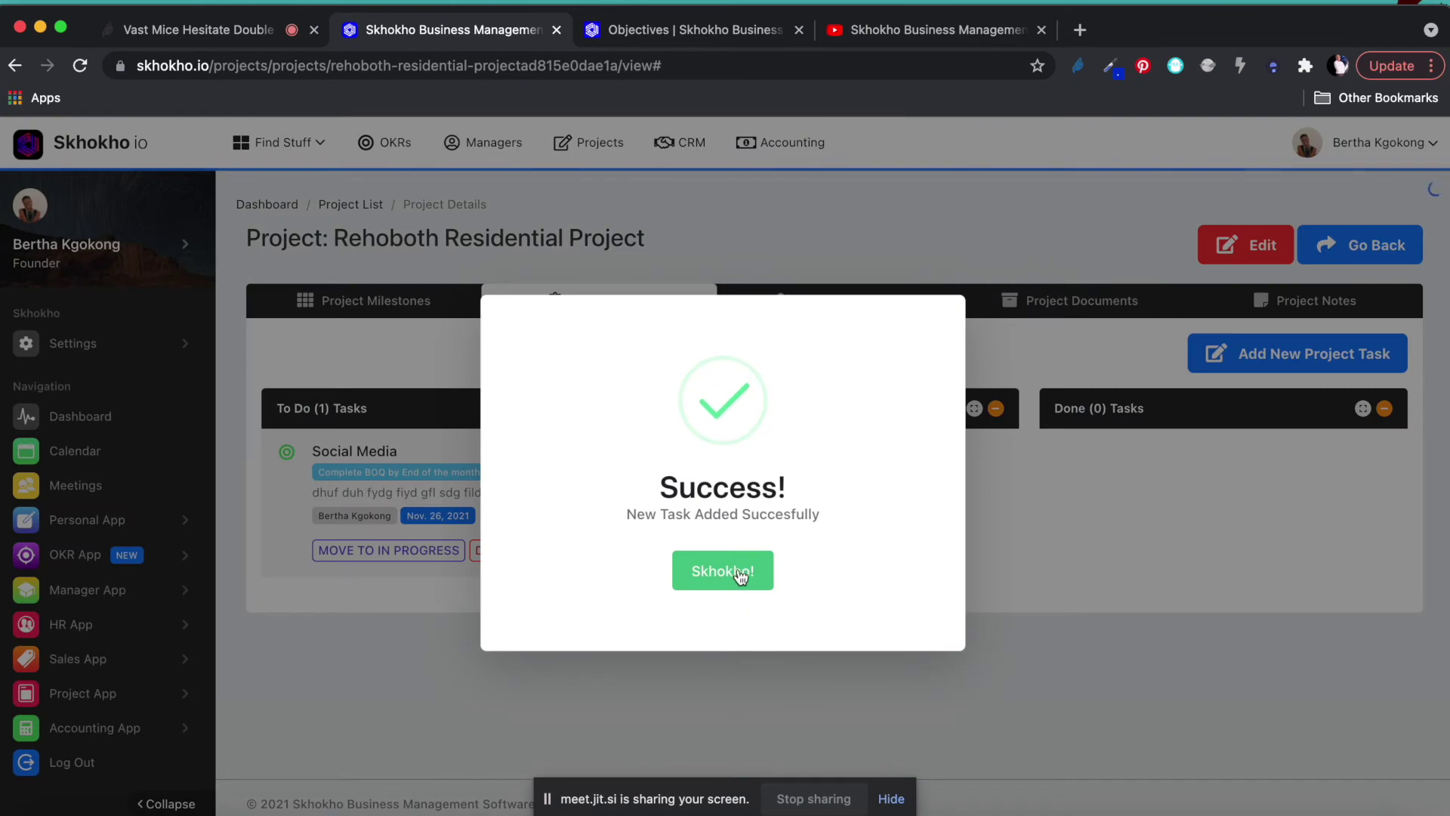
Dismiss the task-added confirmation and open the Rehoboth project's Meetings tab.
click(721, 572)
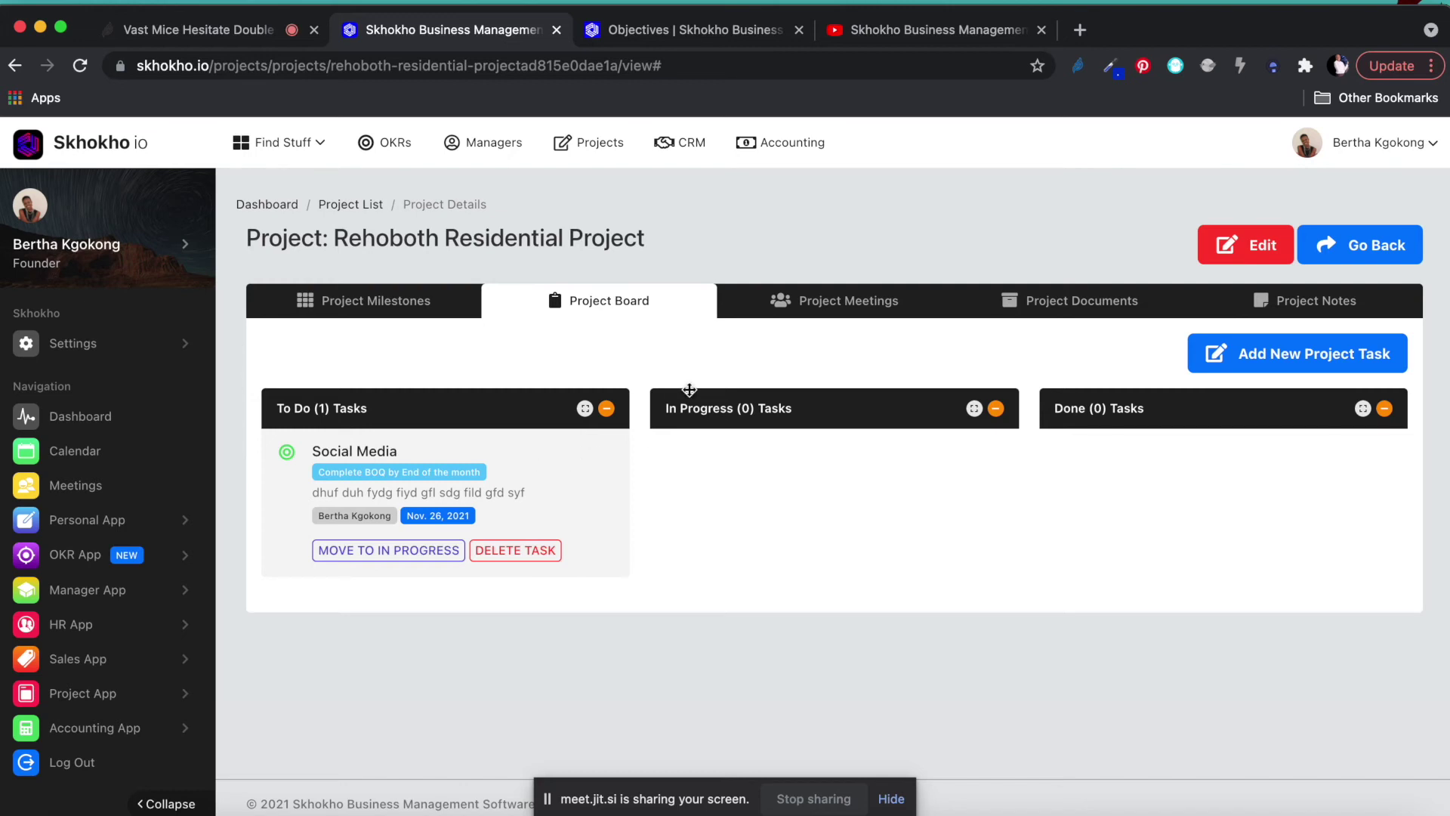
click(858, 302)
scroll(835, 456, down, 1)
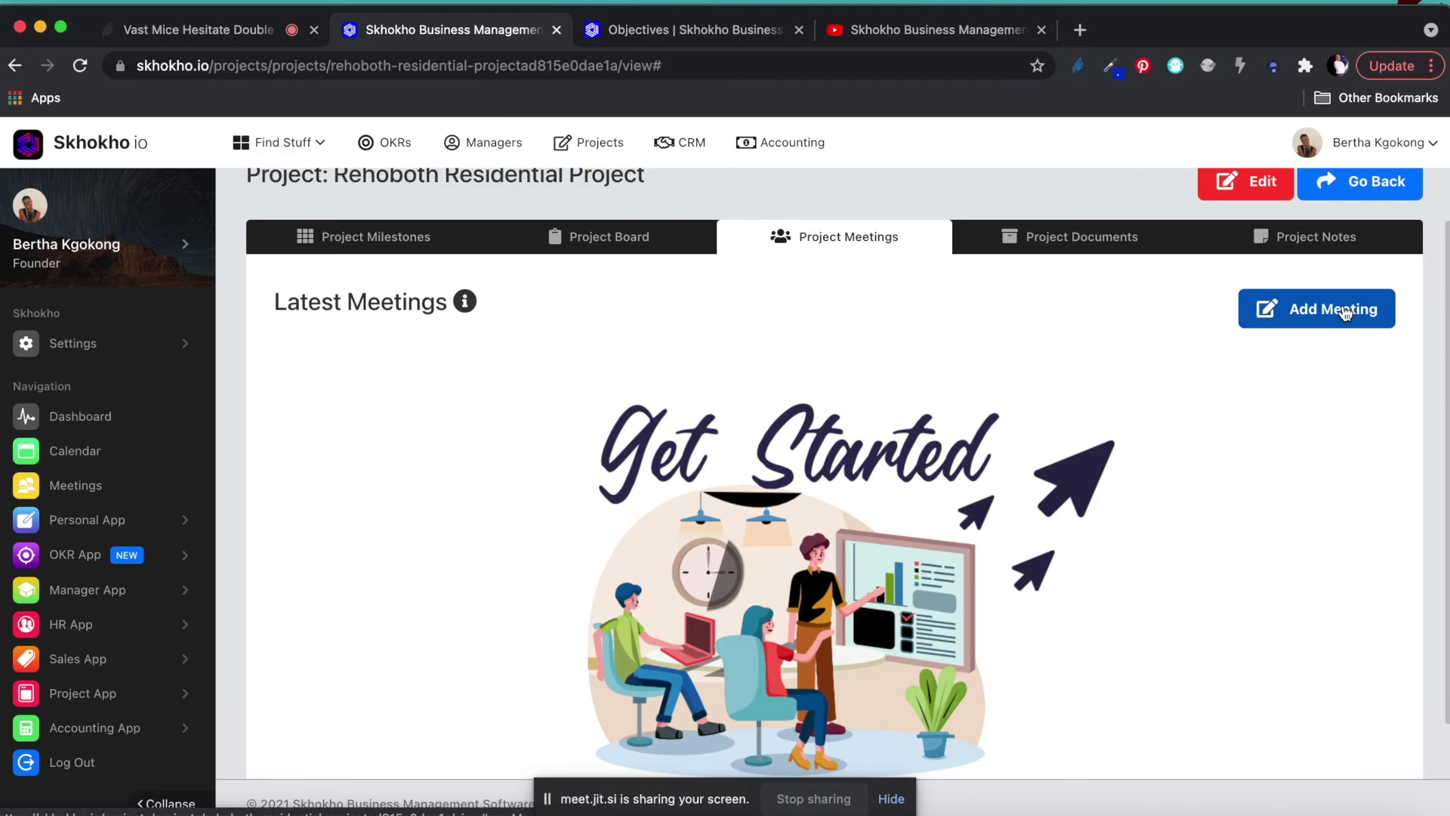
Open the Rehoboth project's Documents tab and look through it, finding no documents.
click(1063, 246)
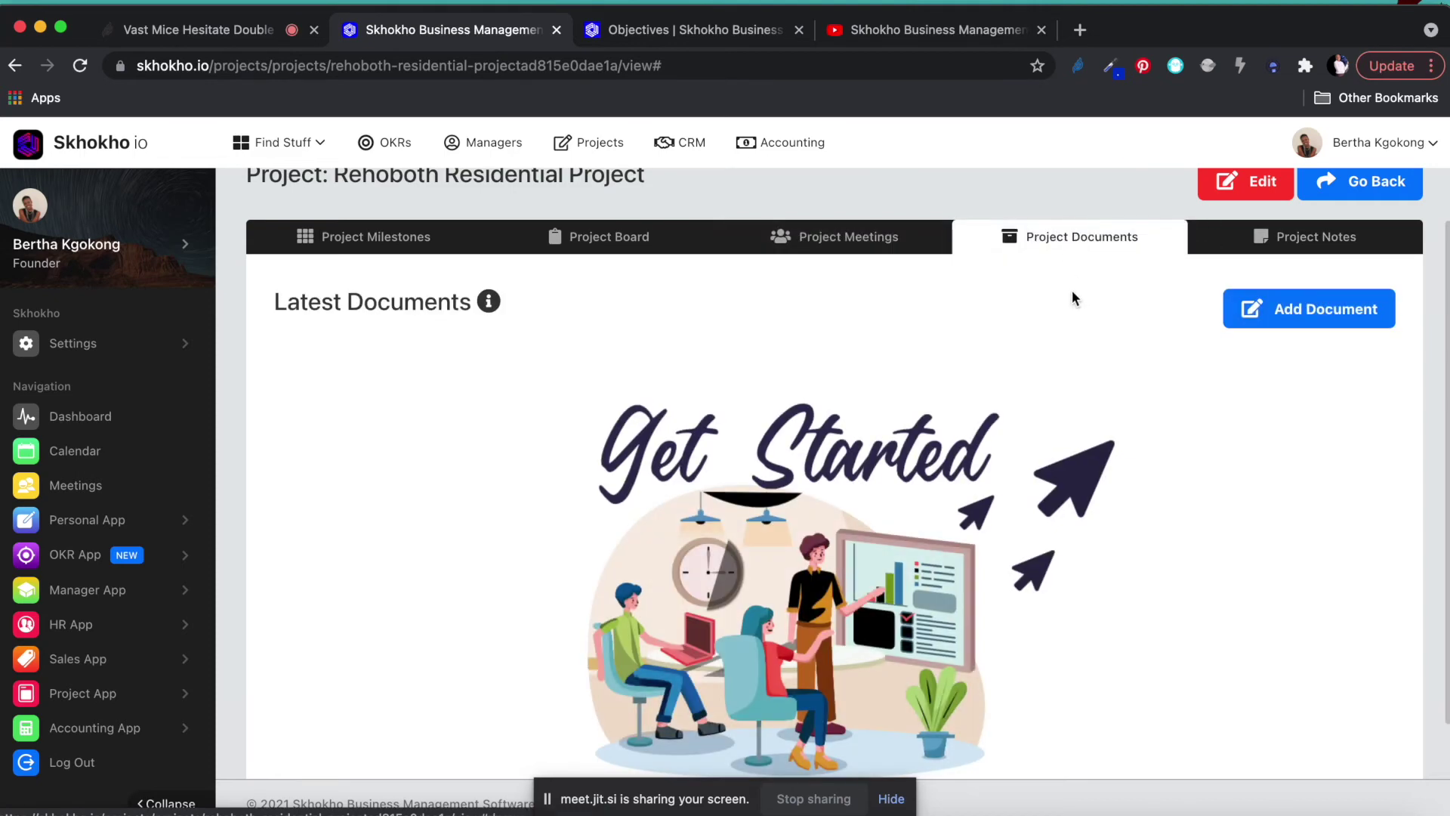
scroll(1085, 356, down, 2)
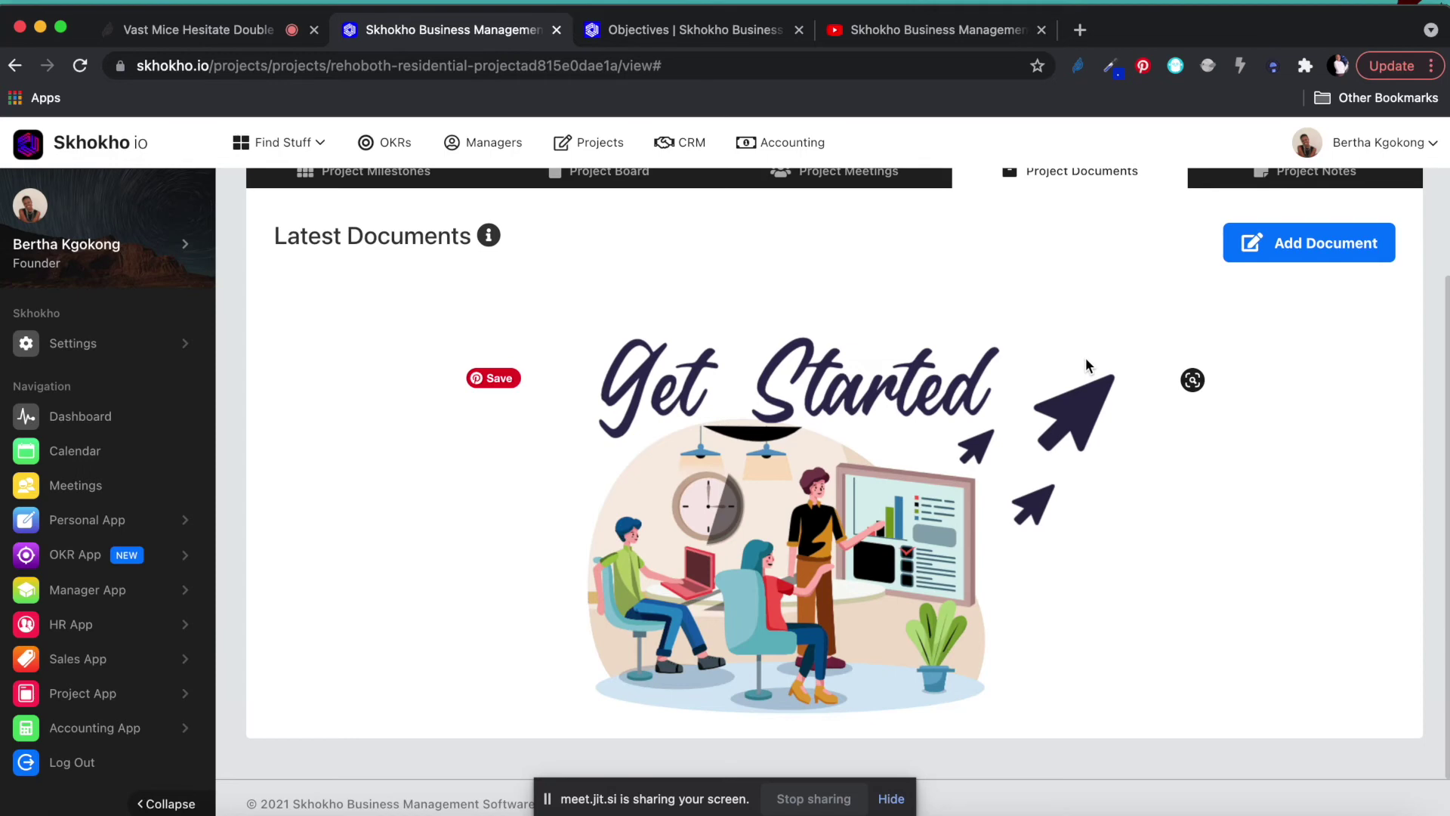
scroll(1086, 356, up, 1)
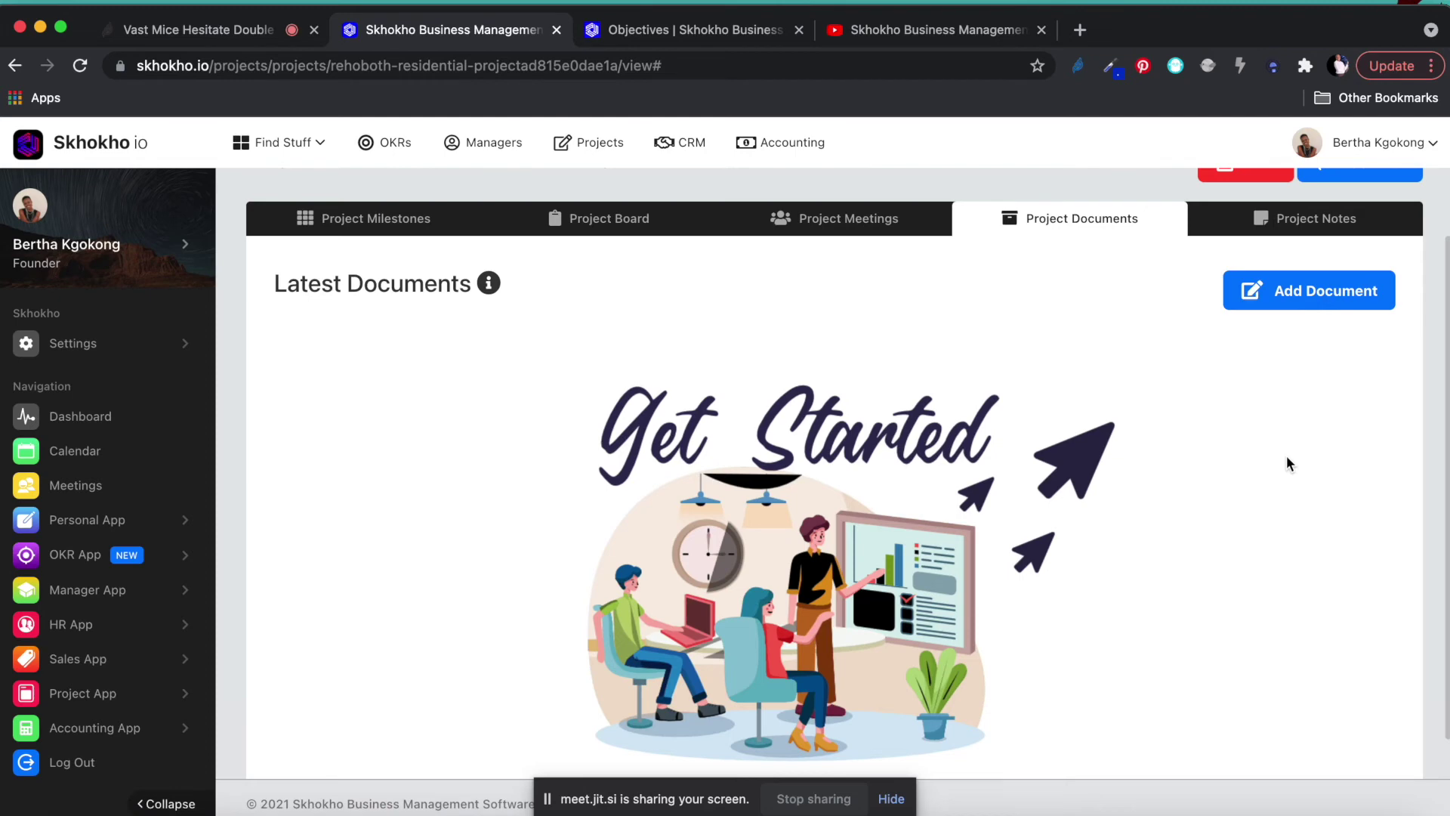
scroll(1285, 456, down, 1)
scroll(1285, 455, up, 2)
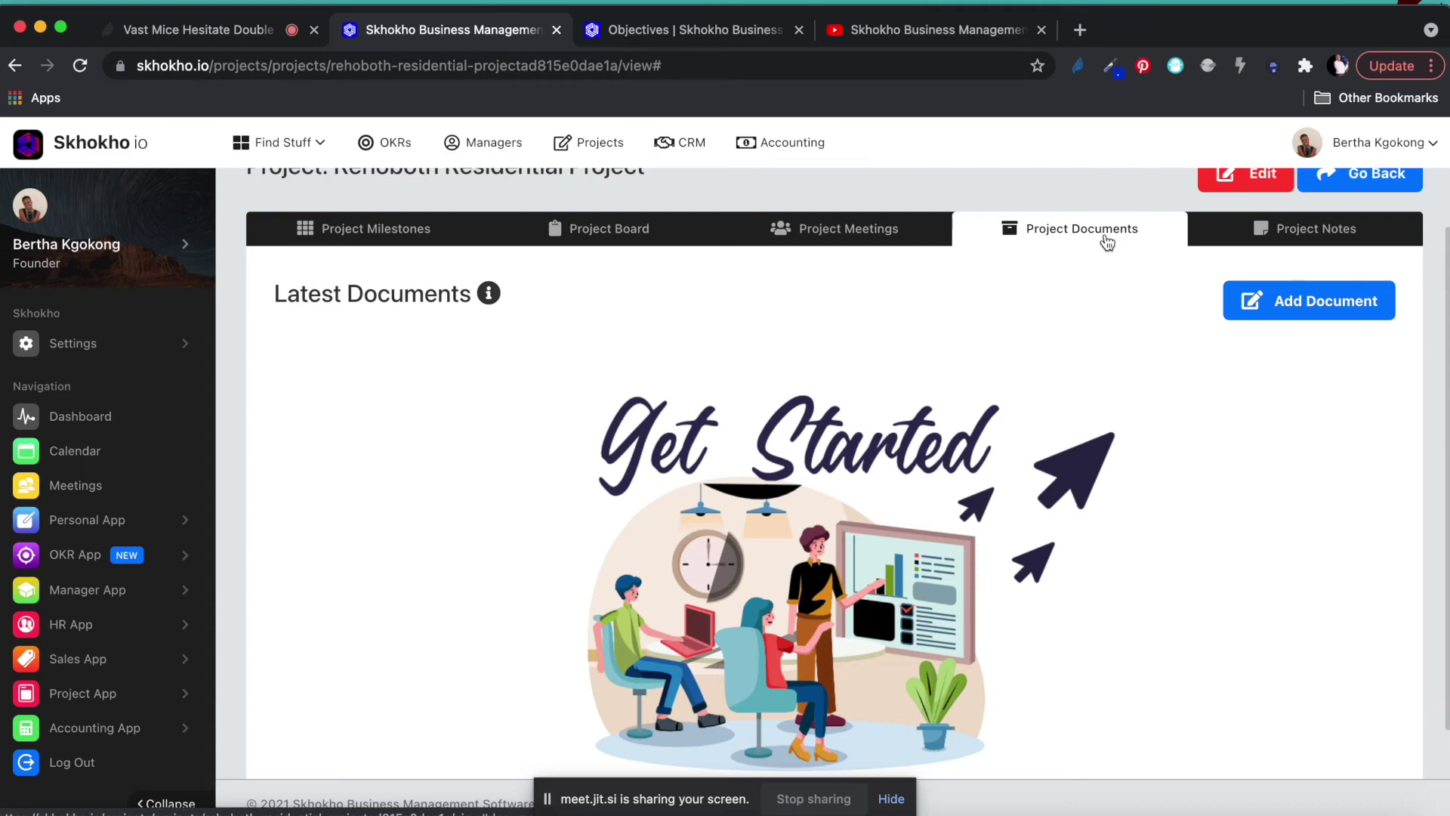
scroll(1107, 240, down, 1)
scroll(1153, 262, up, 2)
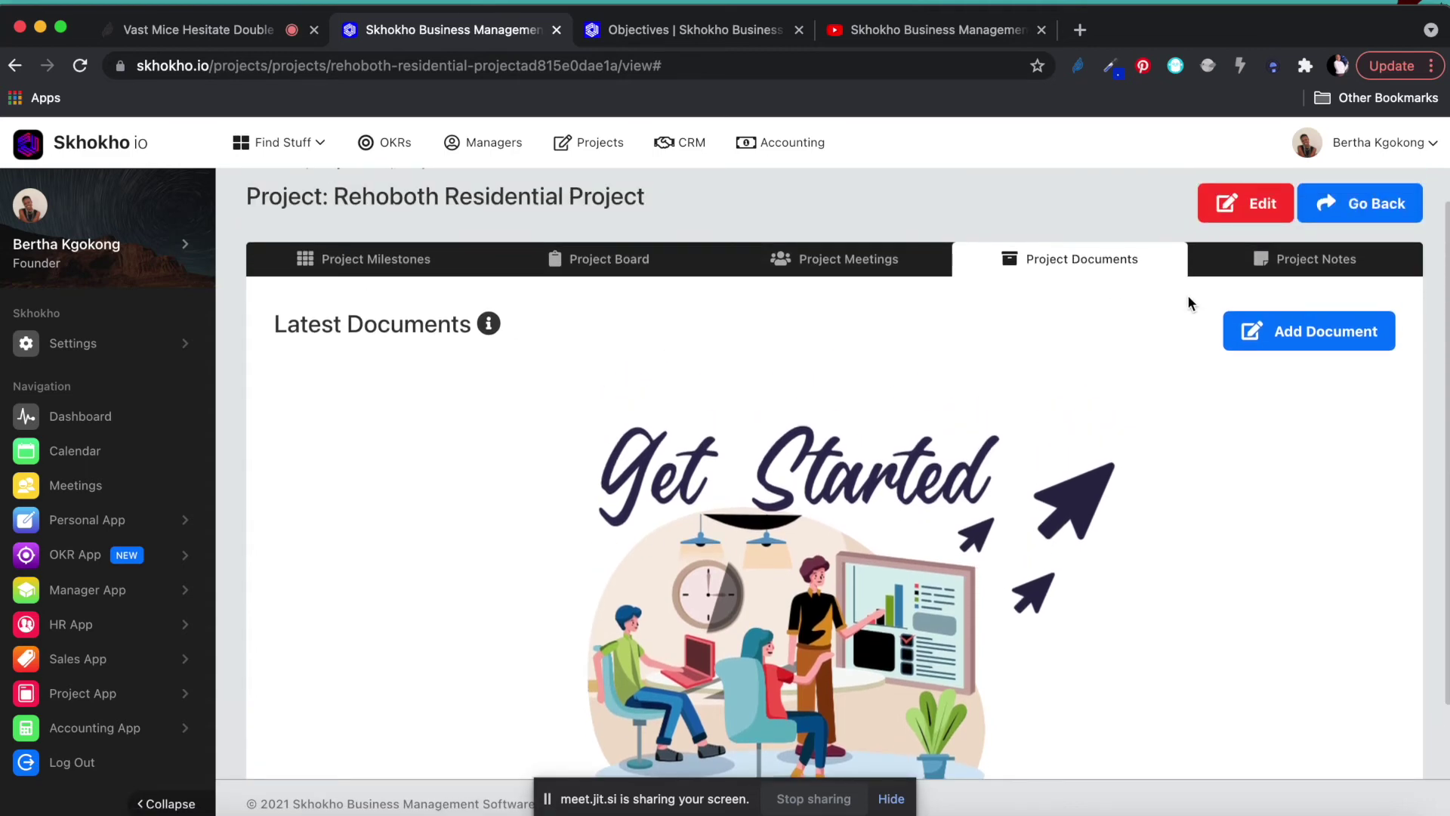
scroll(1188, 302, down, 2)
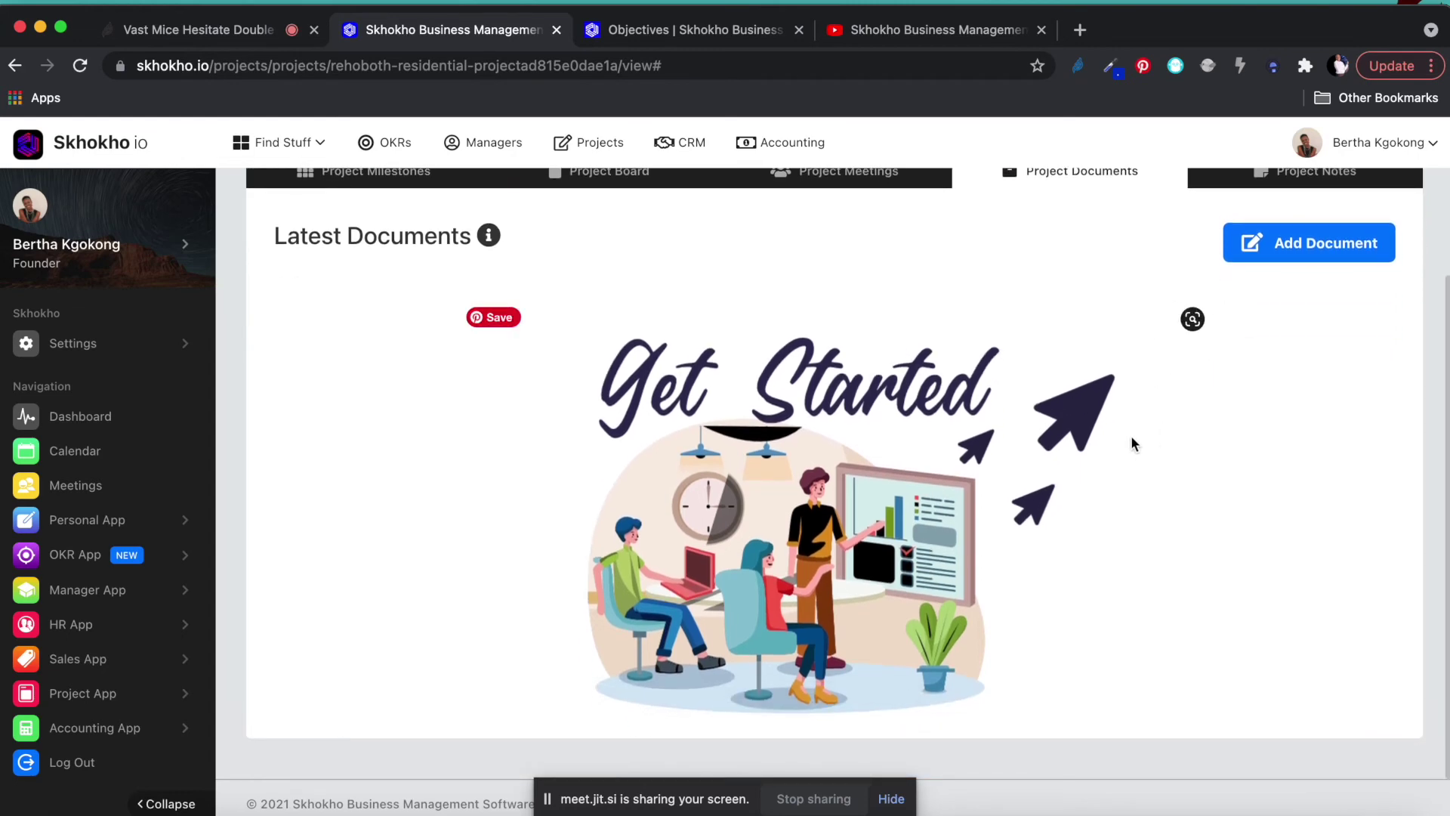
scroll(1131, 444, up, 2)
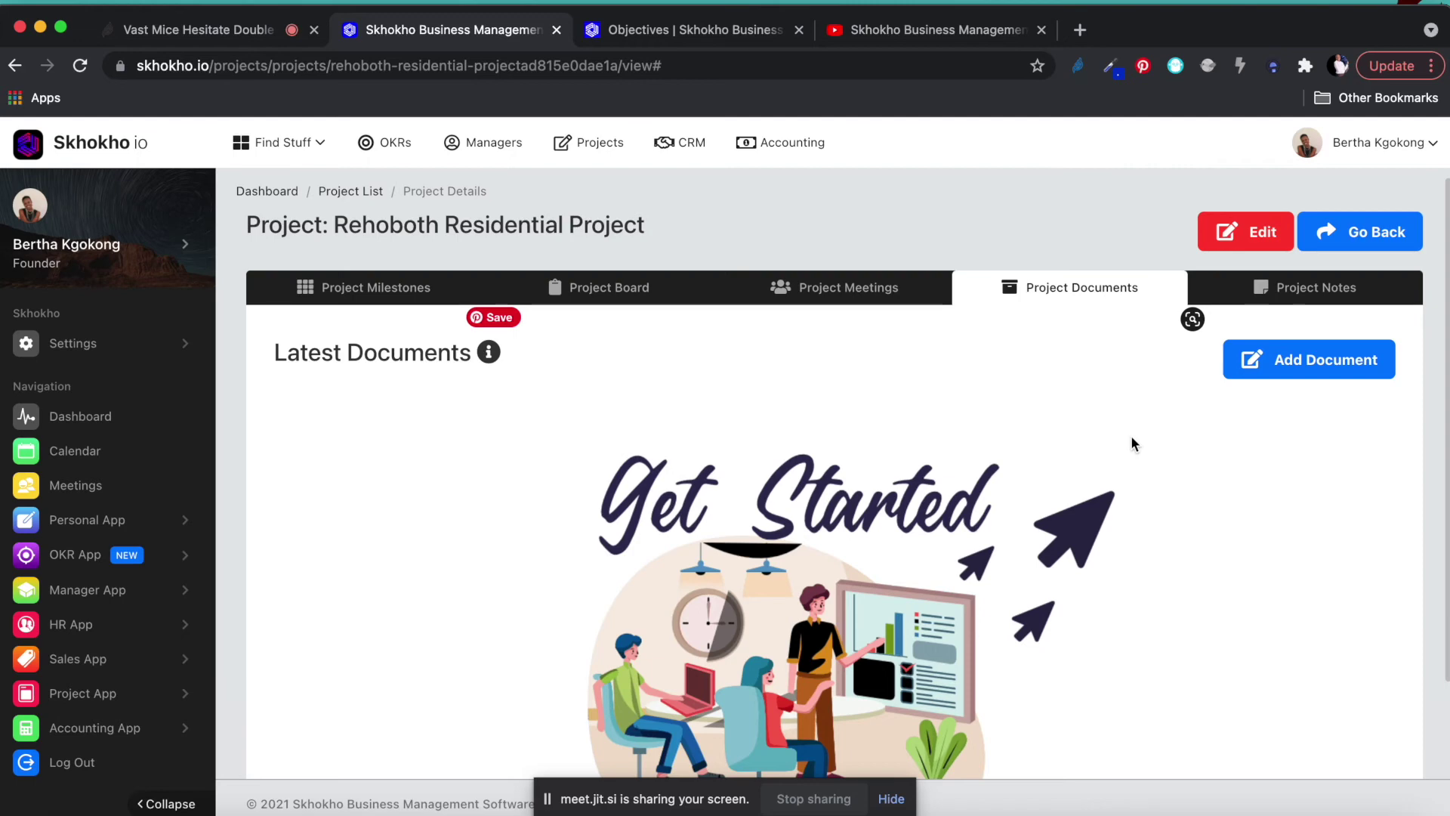
scroll(1121, 433, down, 2)
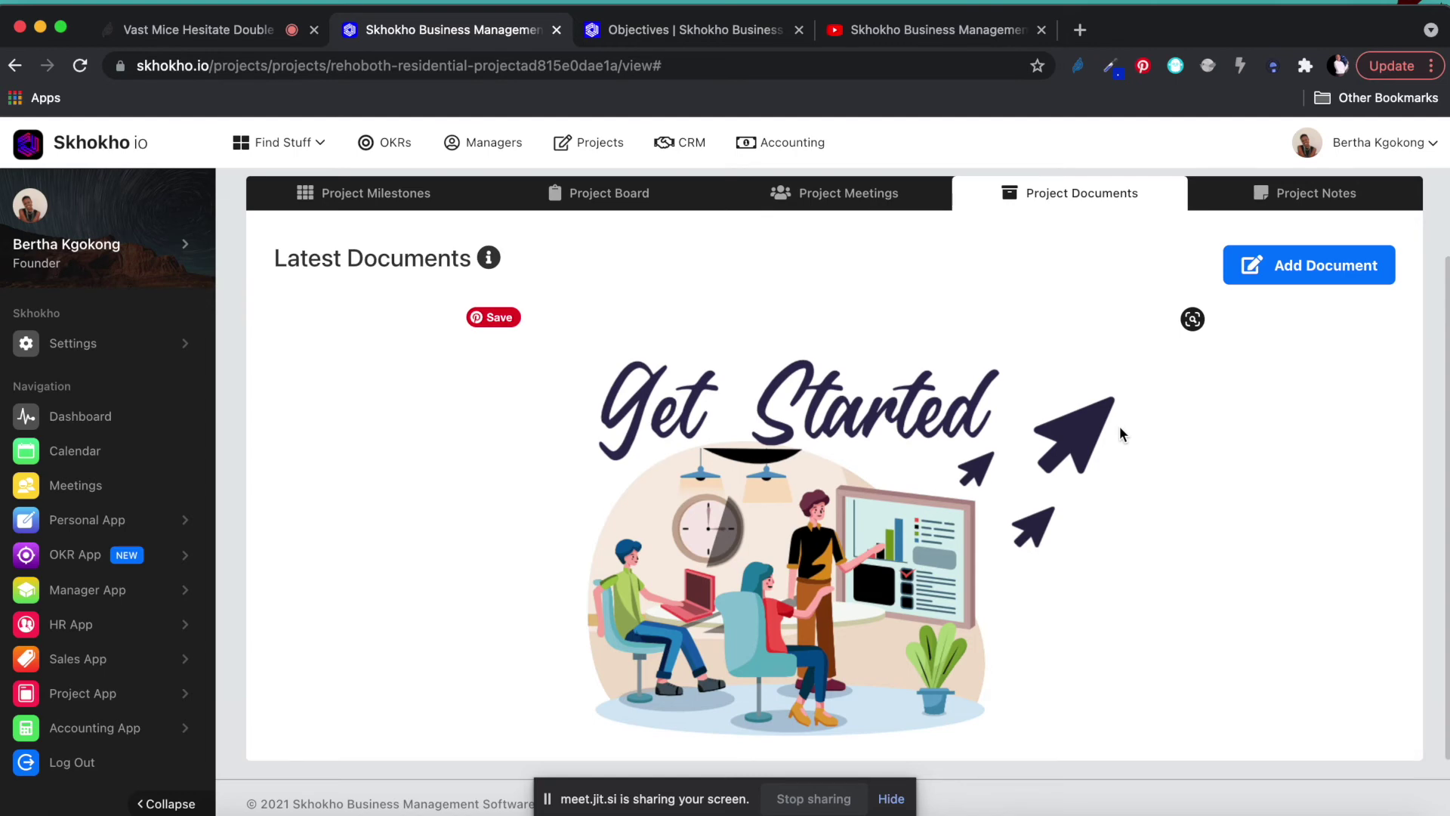
scroll(1121, 425, up, 1)
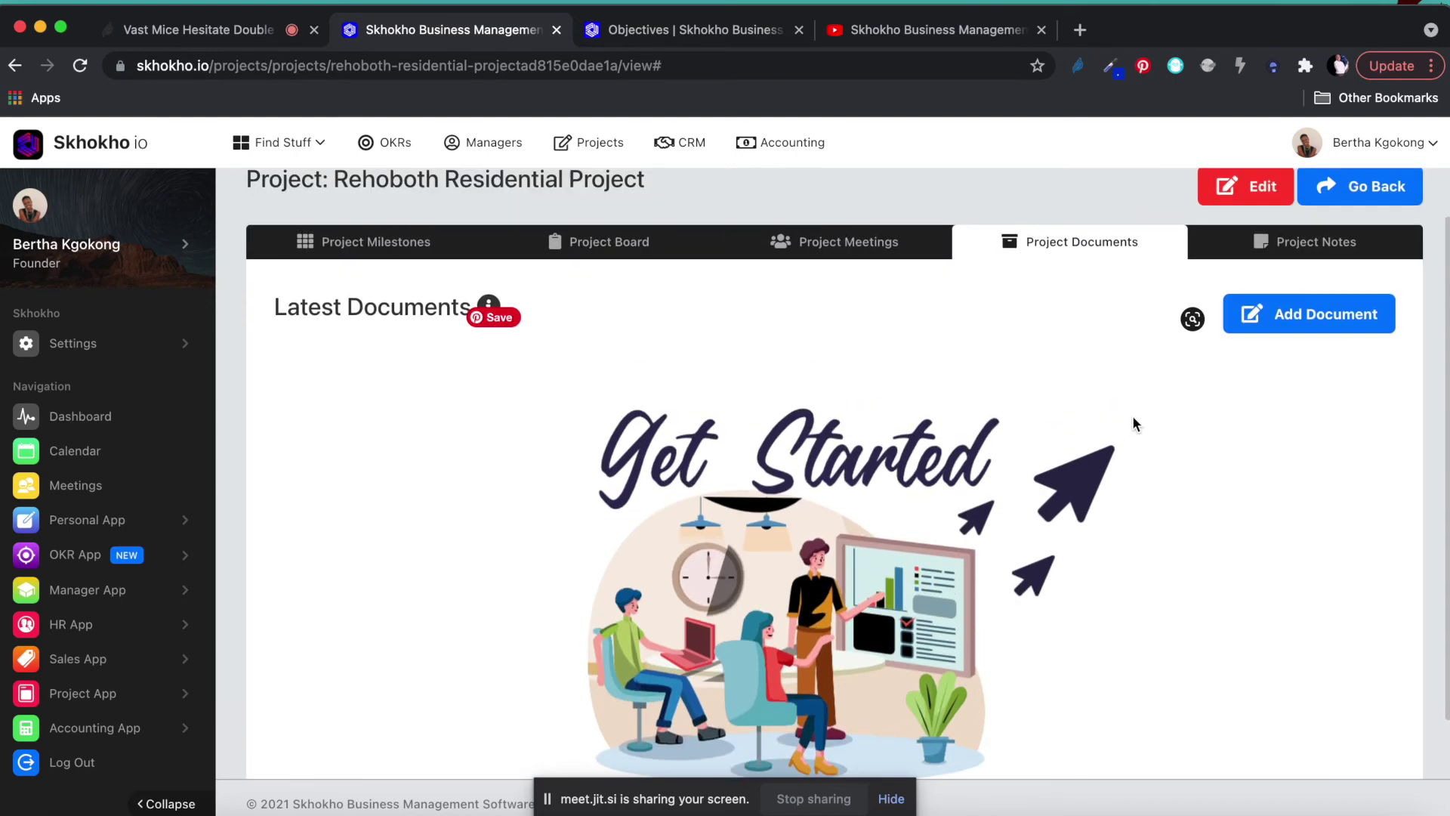
Check the empty Project Notes tab, then switch to Project Milestones.
click(1297, 245)
scroll(1076, 497, down, 1)
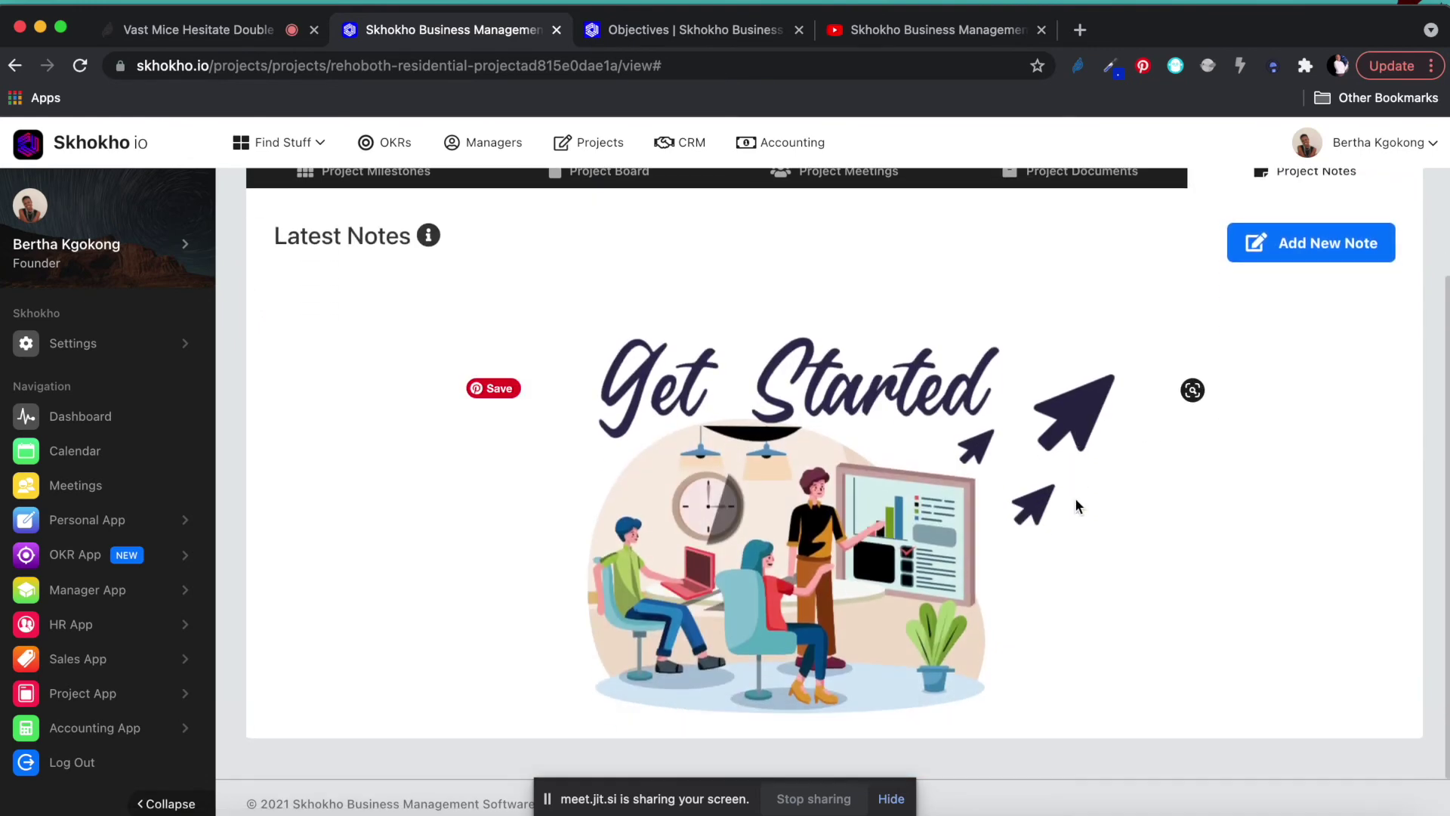
scroll(1062, 401, up, 2)
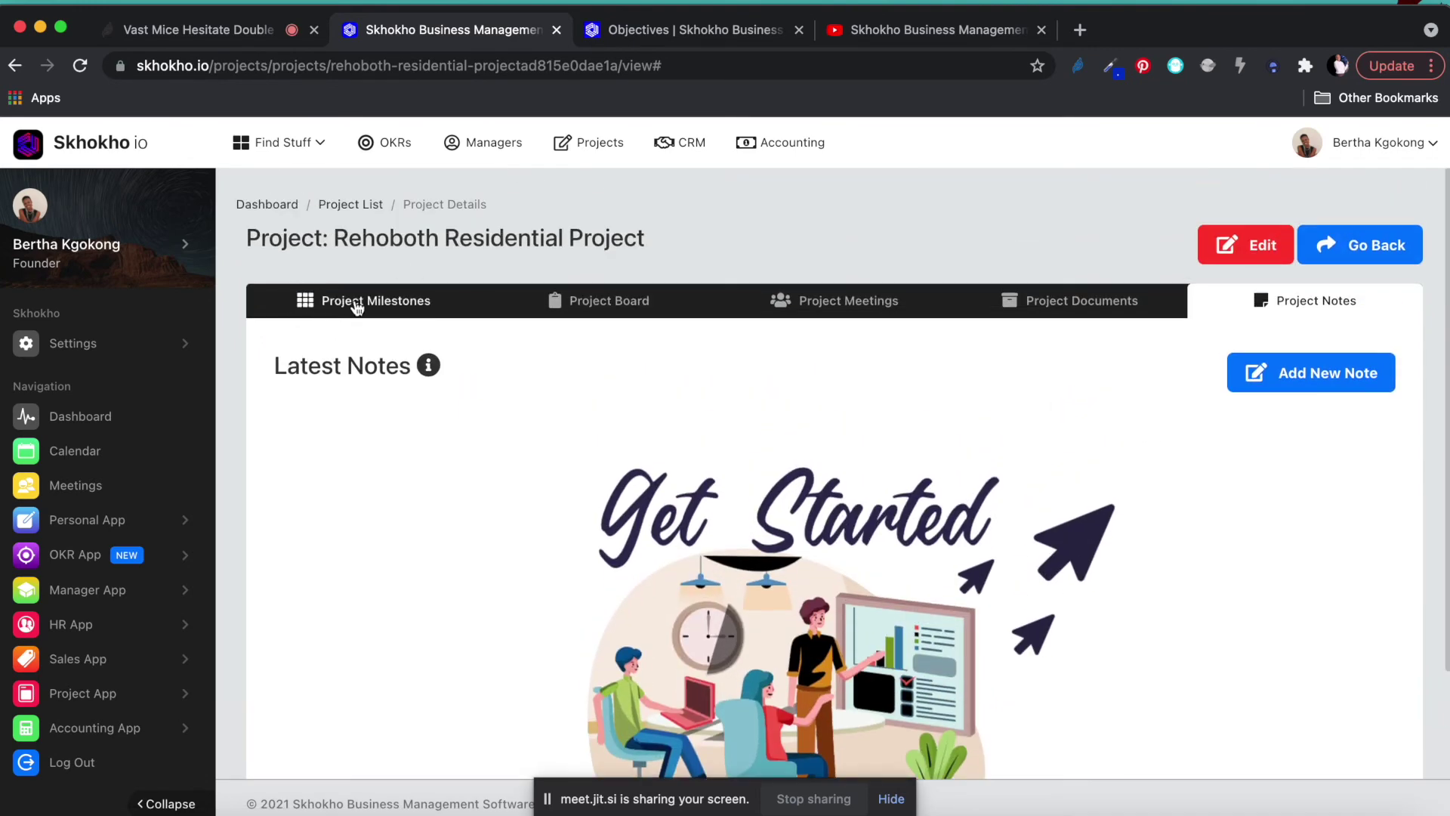
click(355, 301)
Go back to the Project List and open the Skhokho IO Business Management Software project.
click(358, 211)
scroll(536, 506, down, 2)
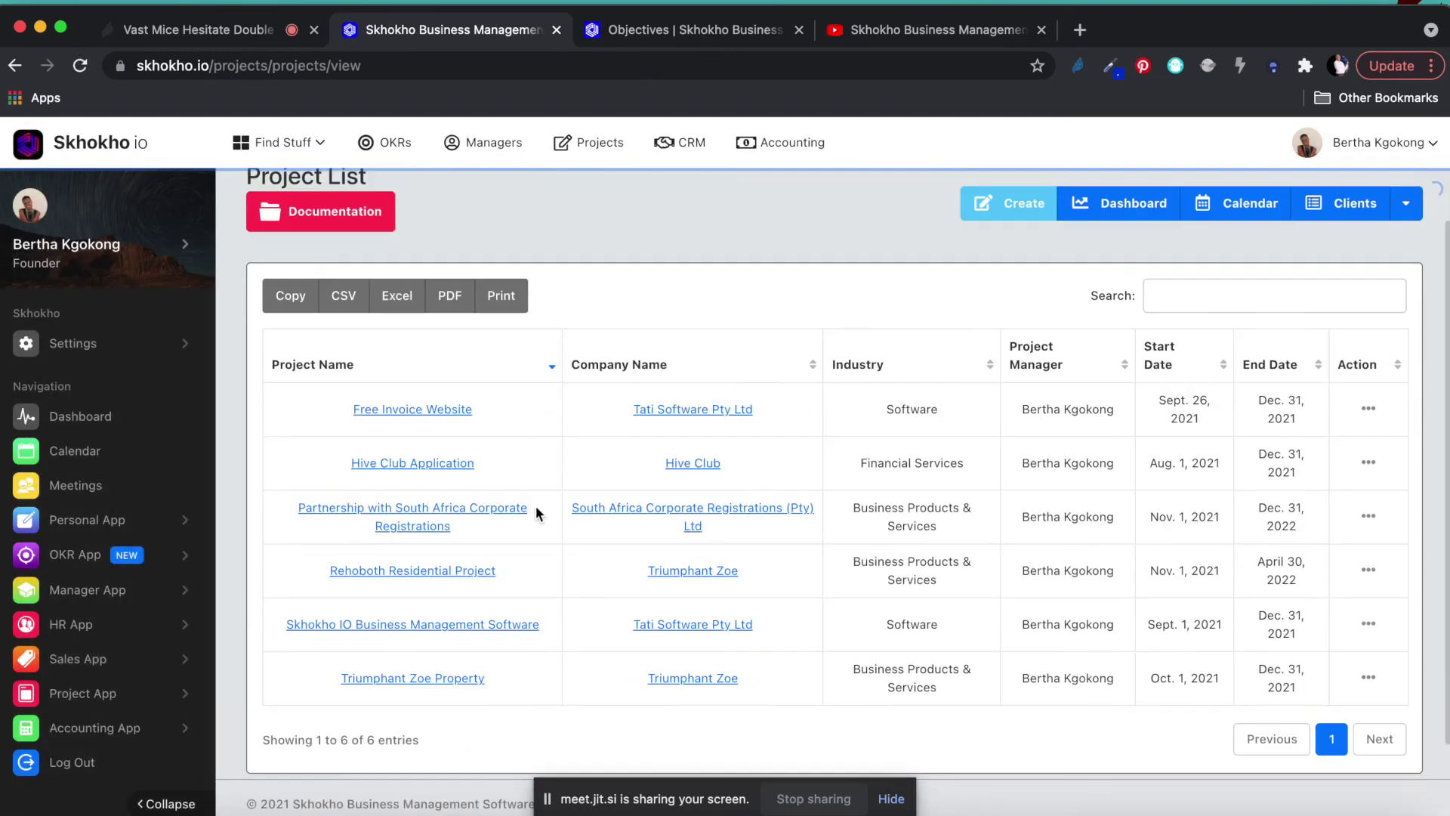
scroll(537, 505, down, 1)
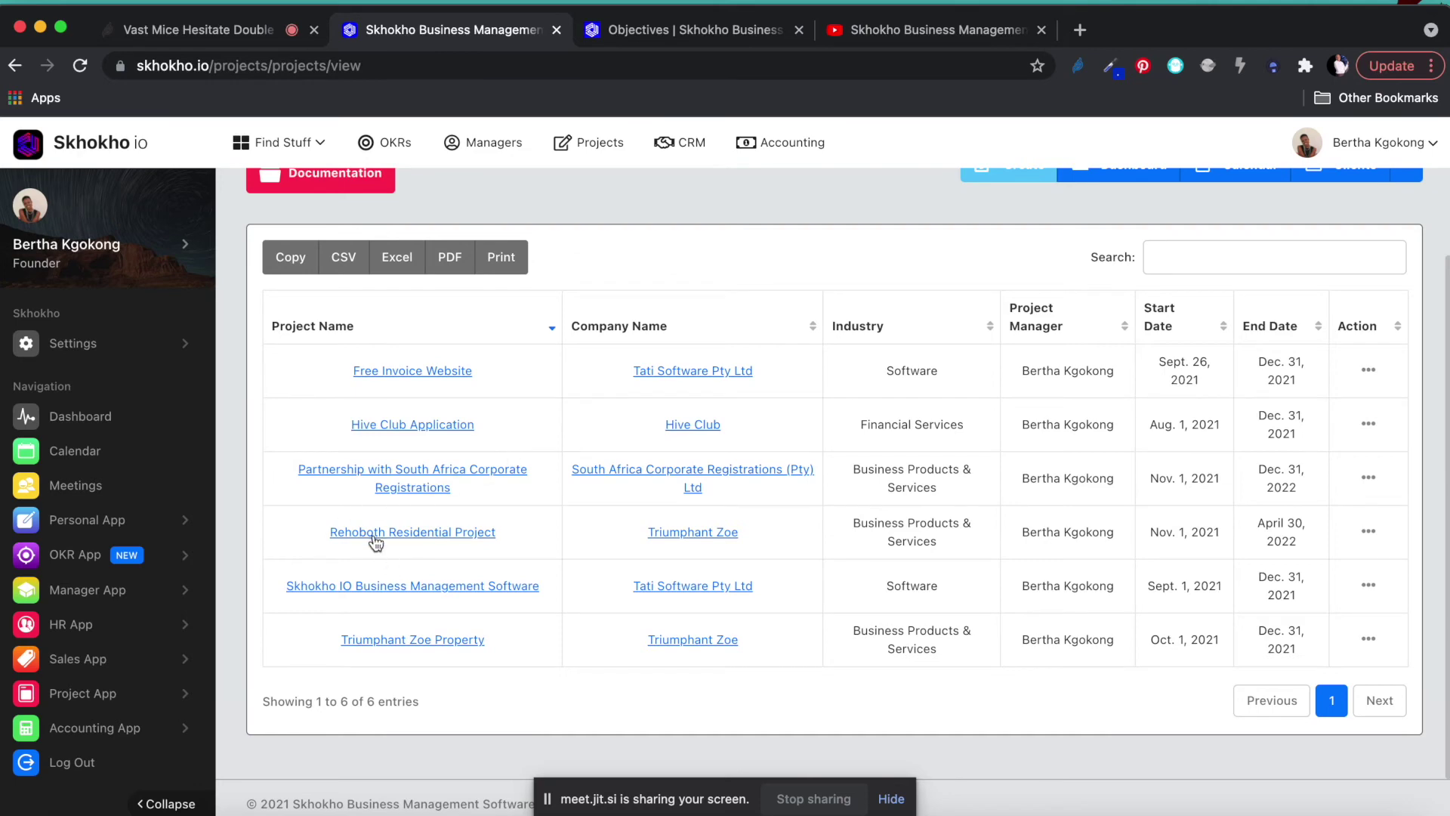
click(362, 586)
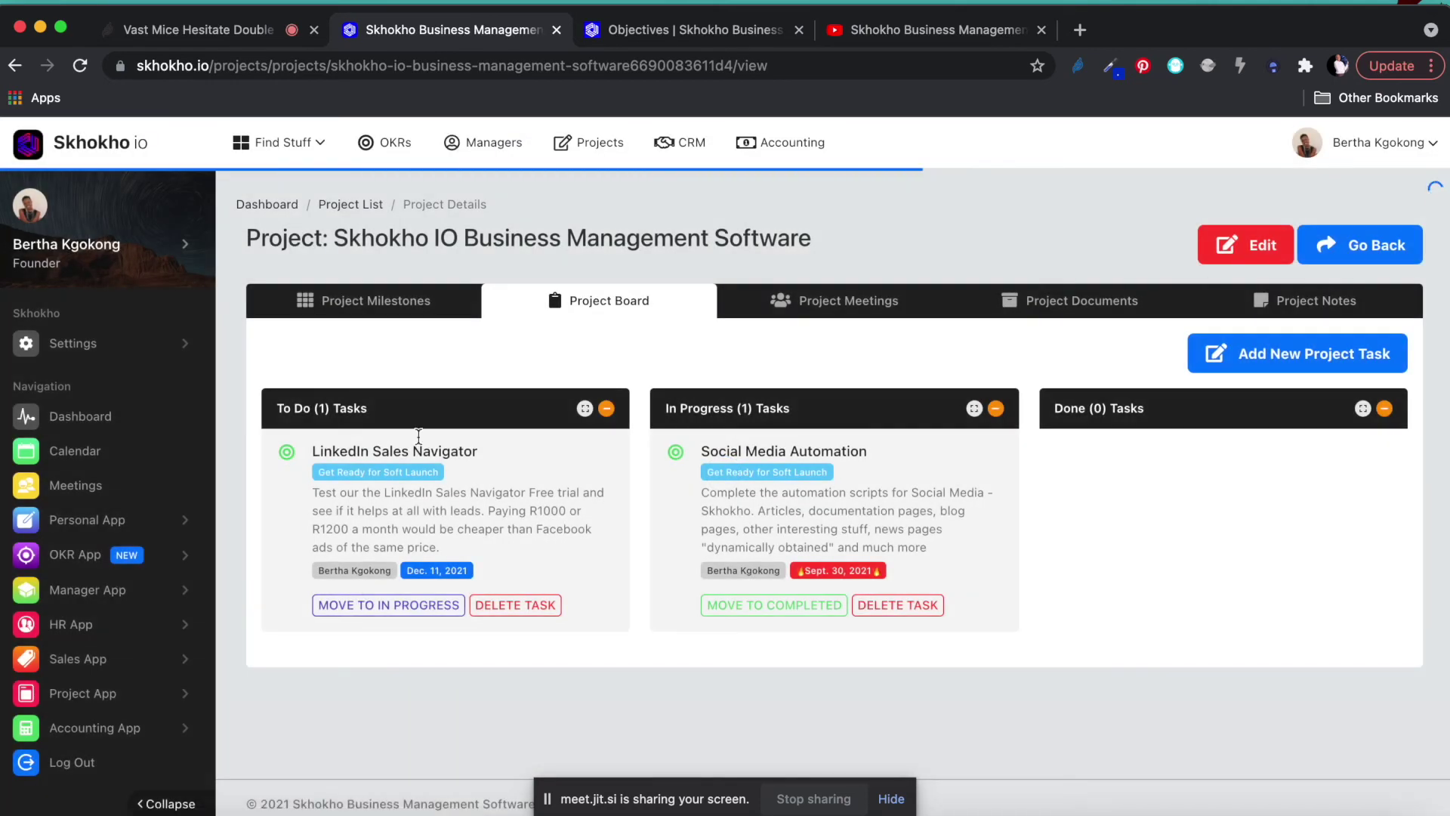
Look through the project's Milestones, Board and Meetings tabs, then open its four Project Documents.
click(348, 302)
scroll(764, 405, down, 3)
scroll(681, 386, up, 3)
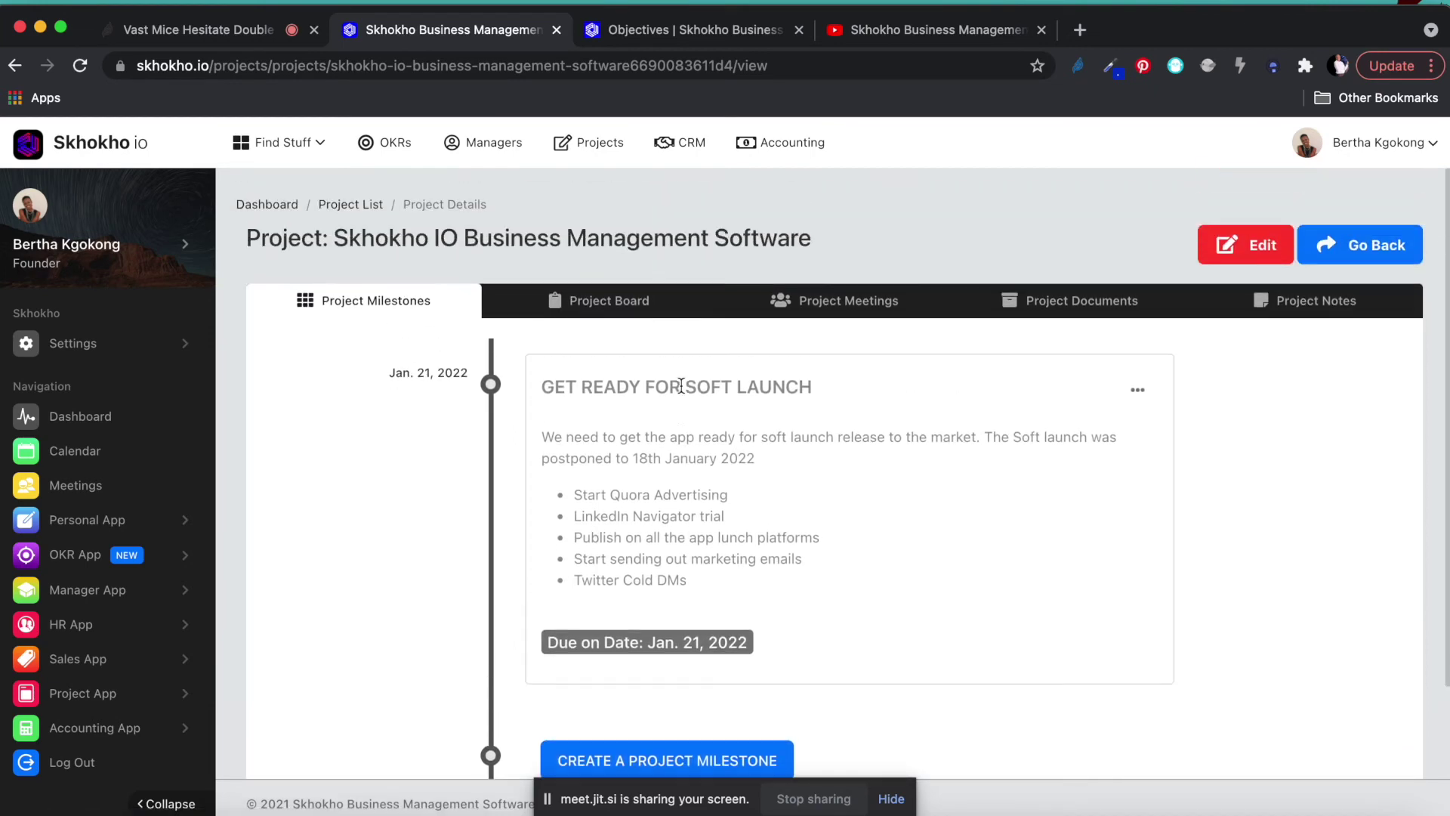
click(623, 310)
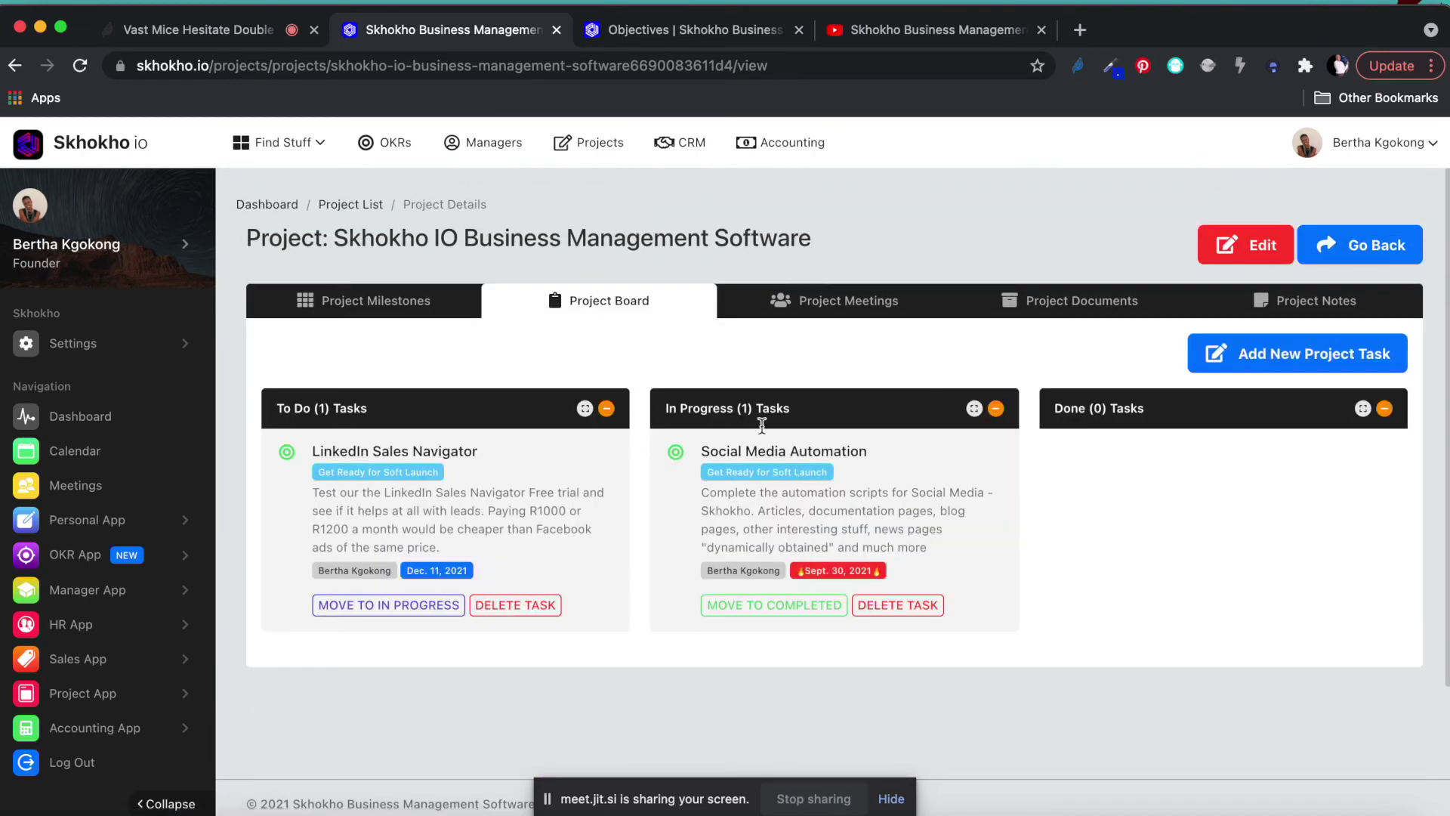
click(836, 300)
scroll(828, 563, down, 1)
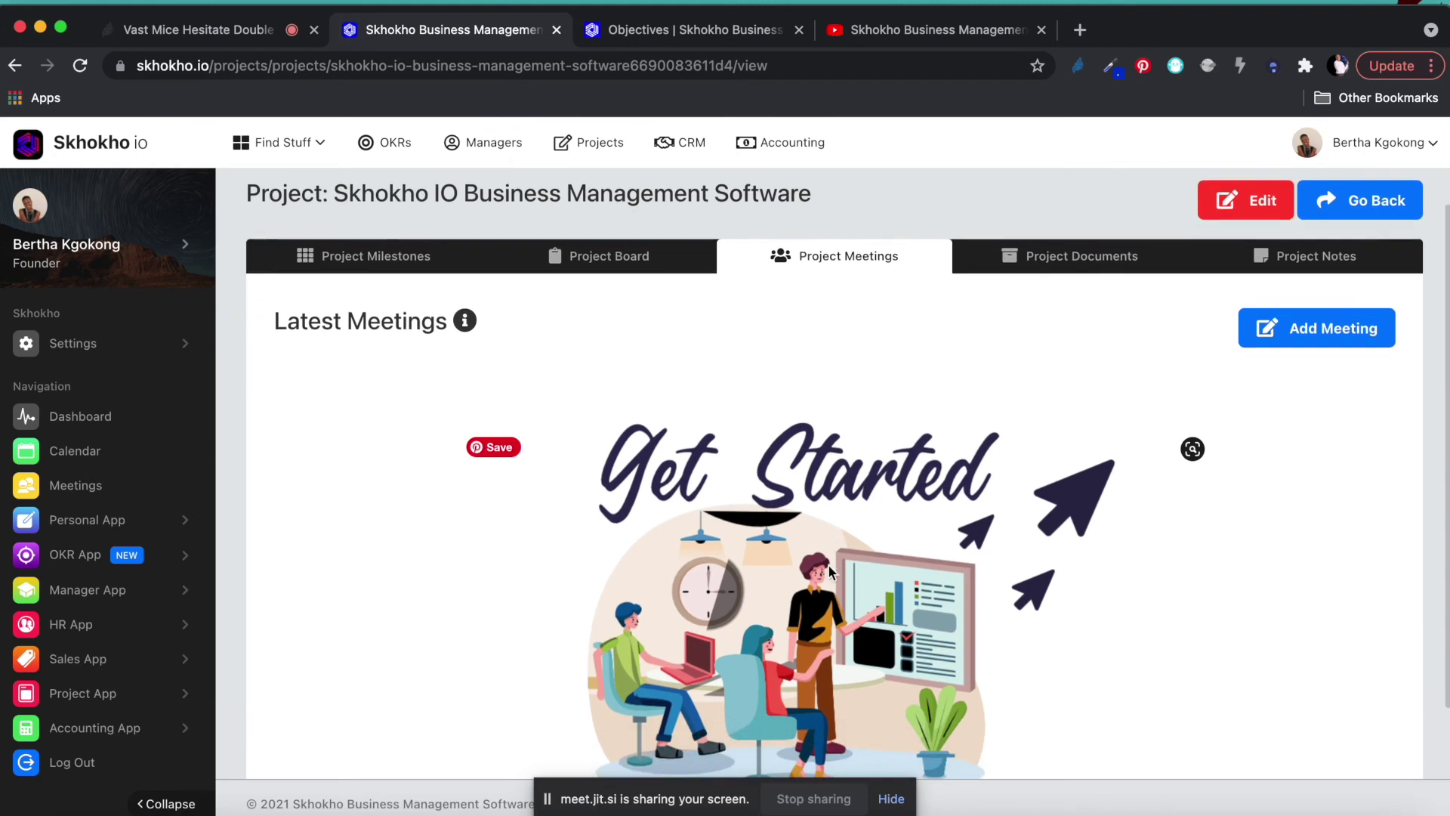
scroll(829, 571, down, 2)
scroll(913, 406, up, 3)
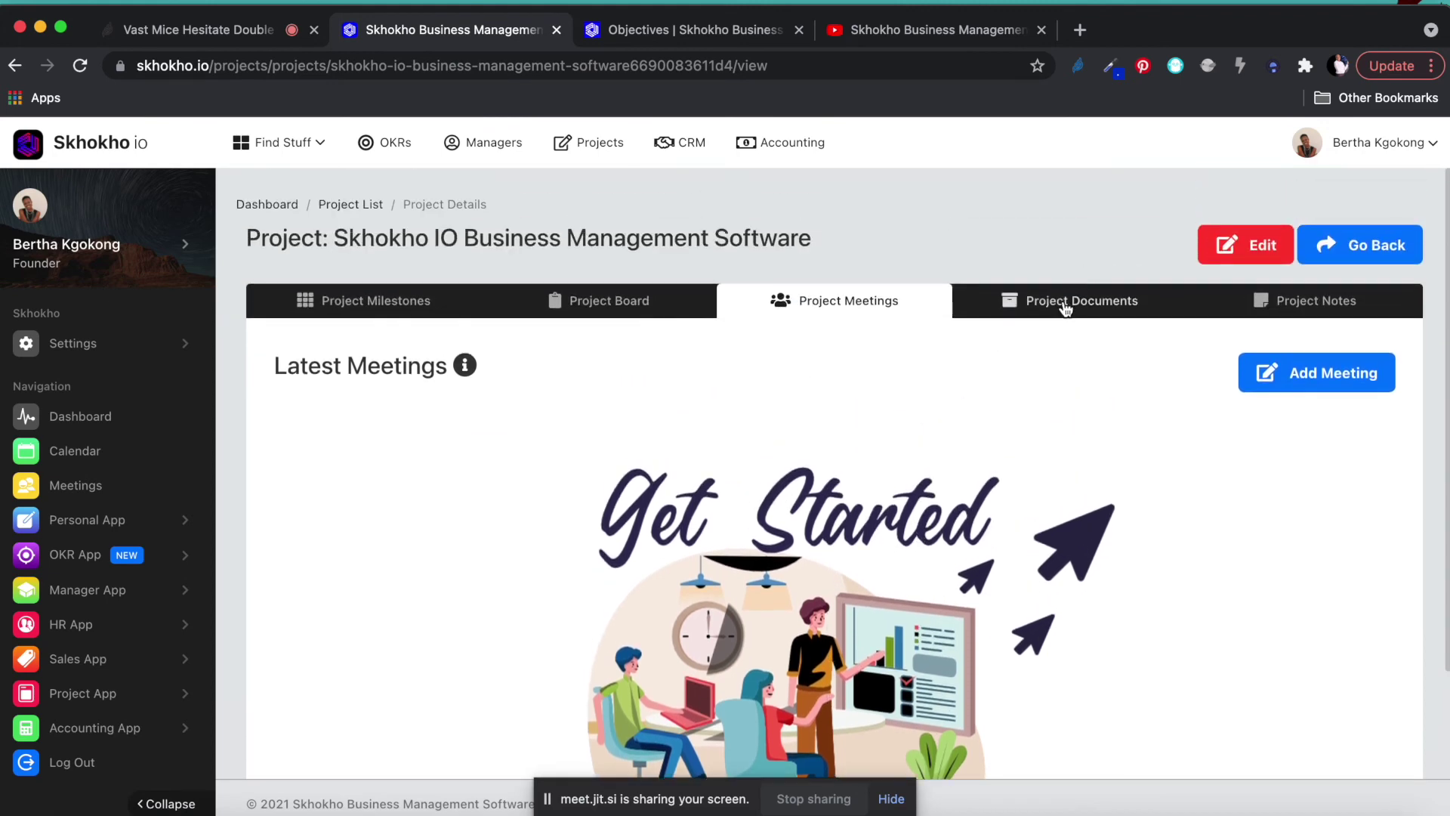
click(973, 306)
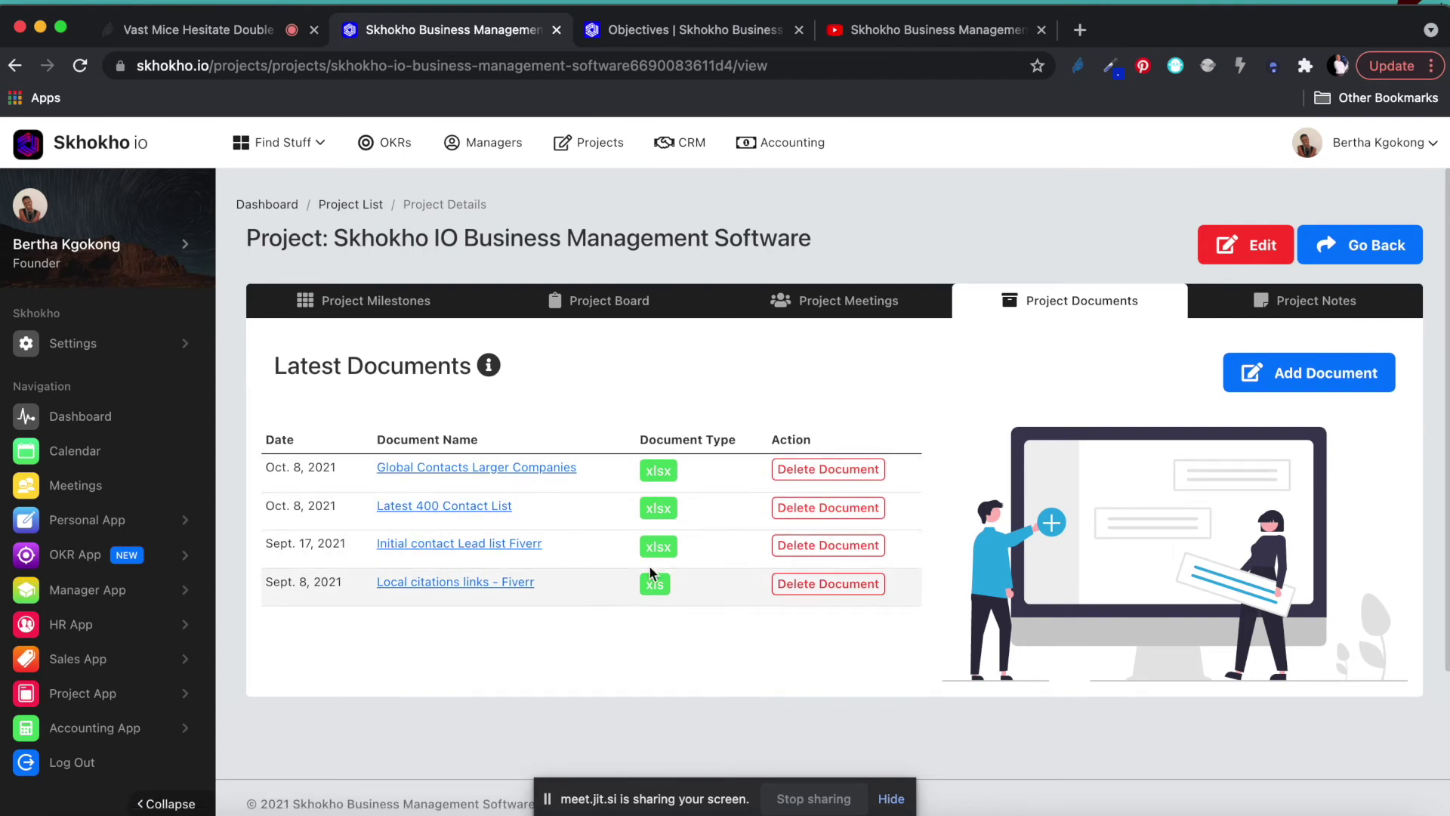
Open the Project Notes tab and read through the 'Facebook Group Links [40 groups for now]' note.
click(1307, 302)
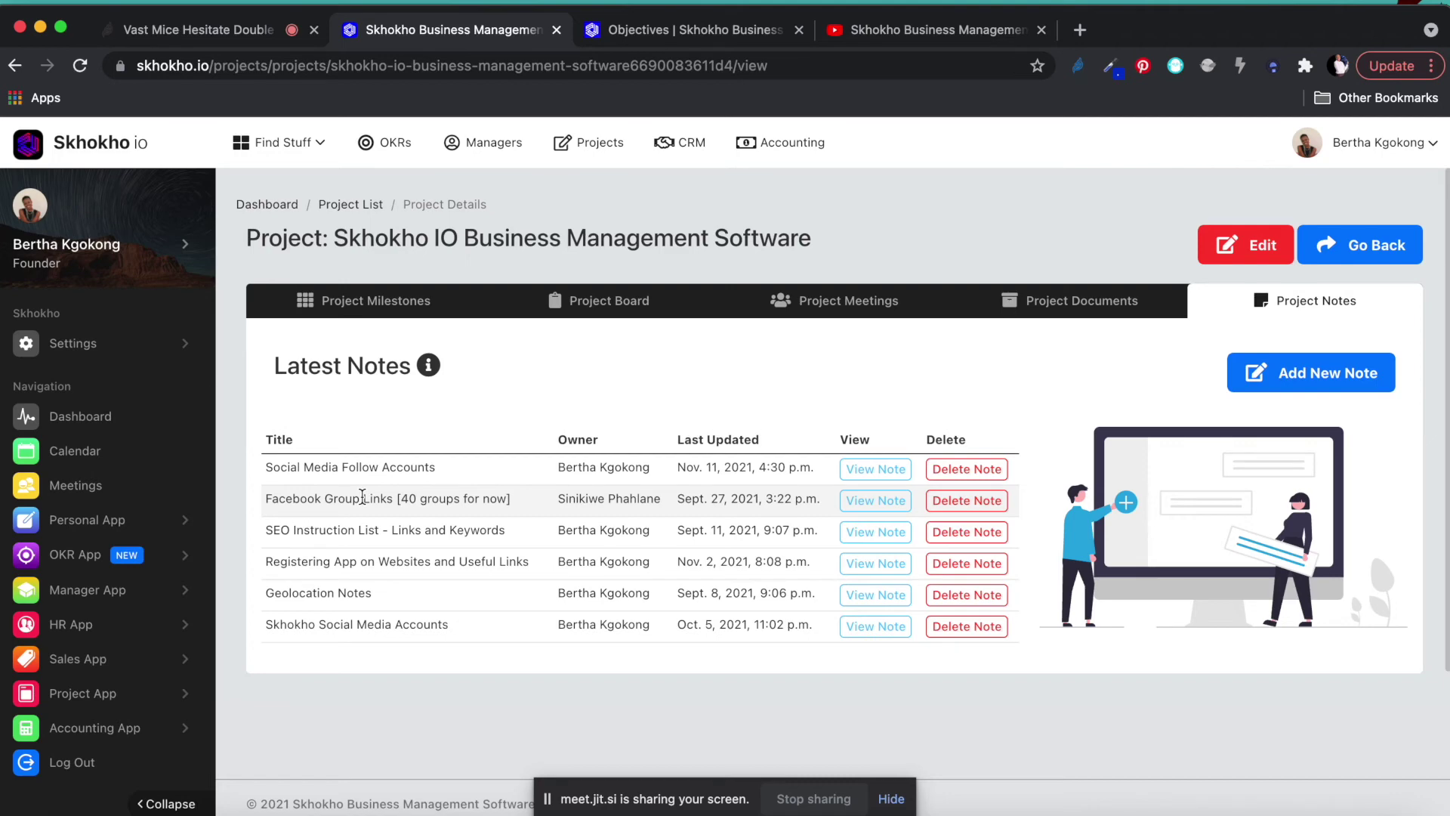
click(873, 501)
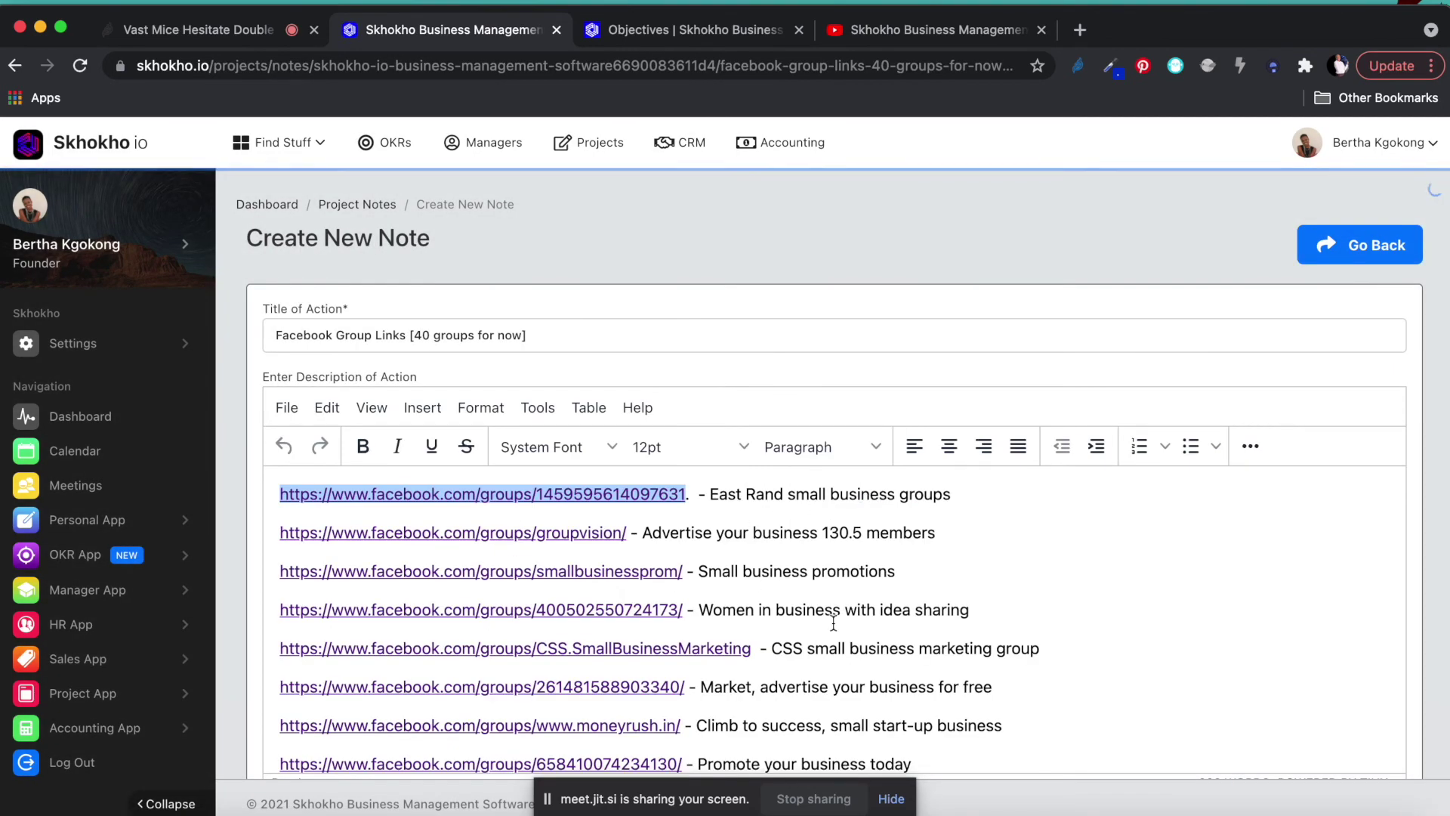
scroll(833, 621, down, 8)
scroll(833, 621, down, 10)
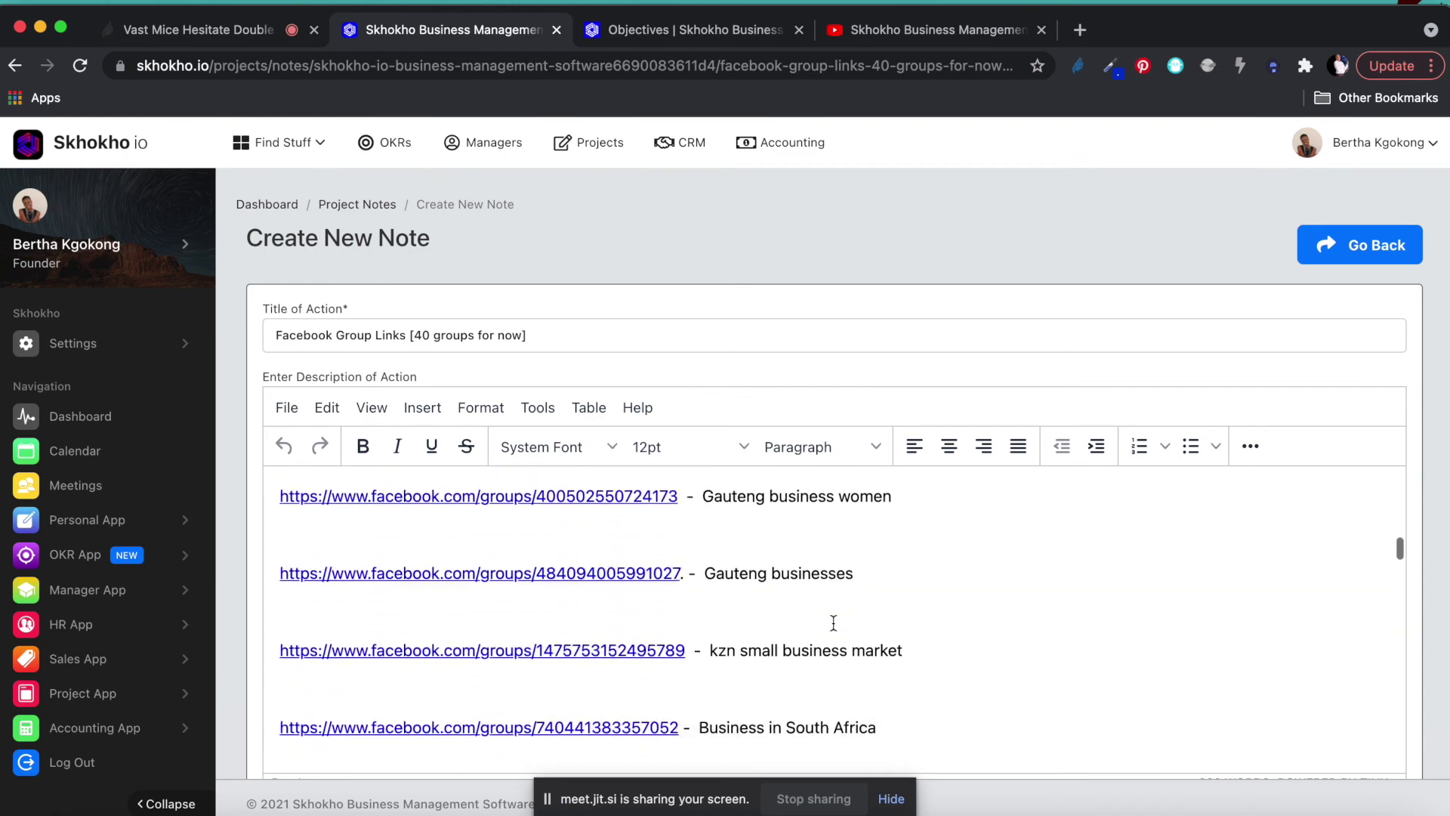
scroll(834, 622, down, 15)
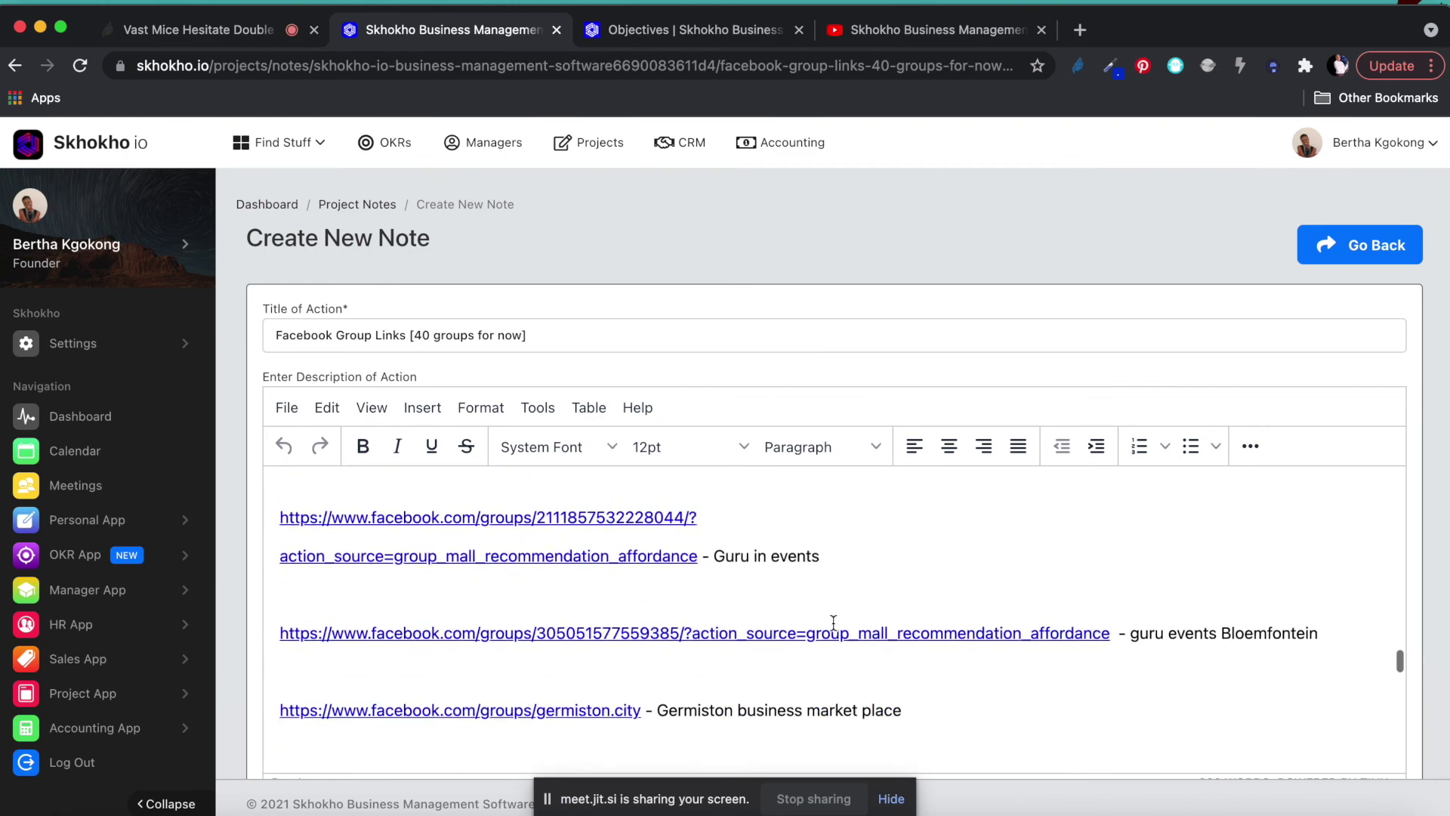
scroll(833, 622, down, 2)
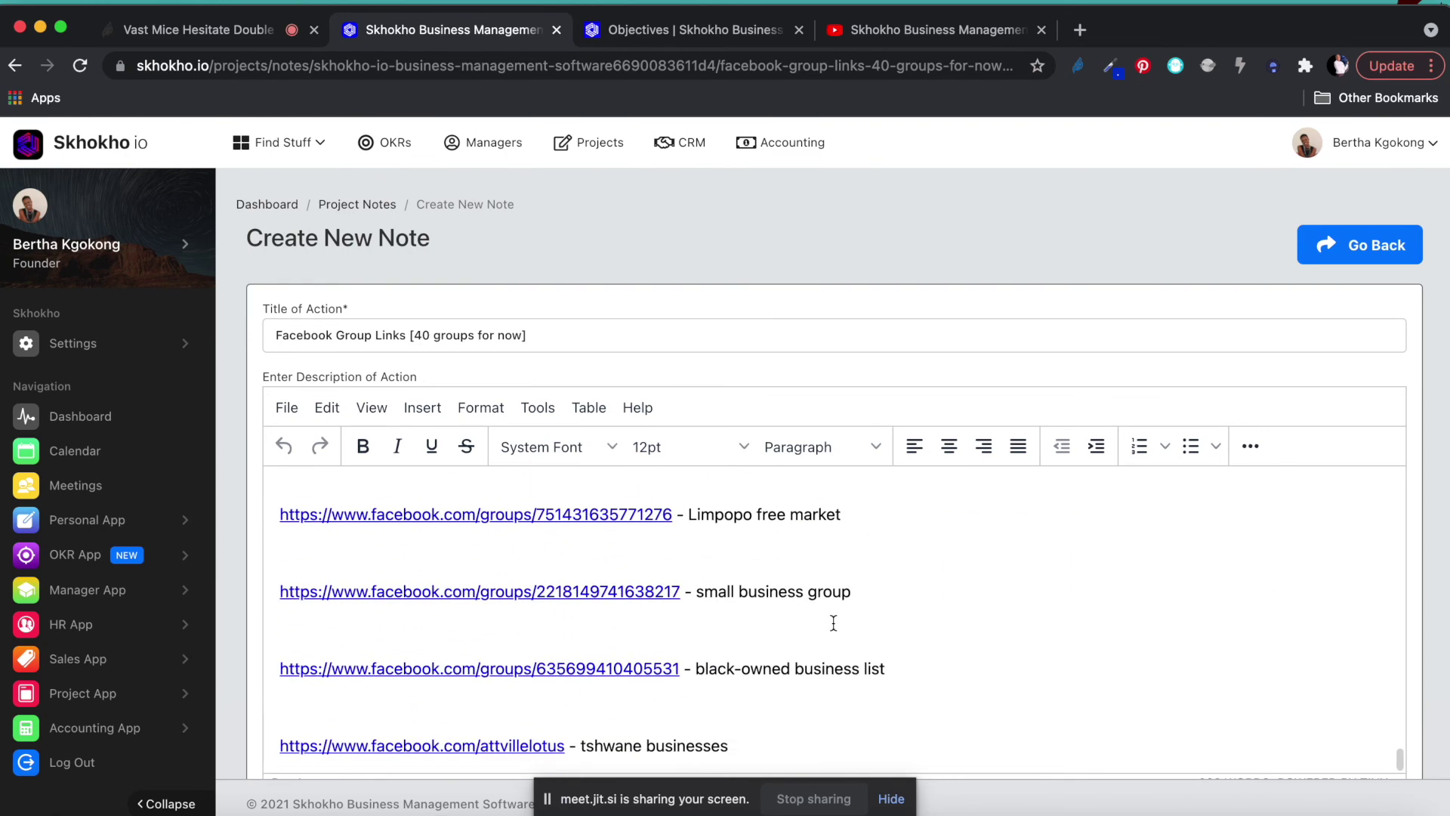
scroll(833, 622, up, 10)
scroll(833, 623, up, 20)
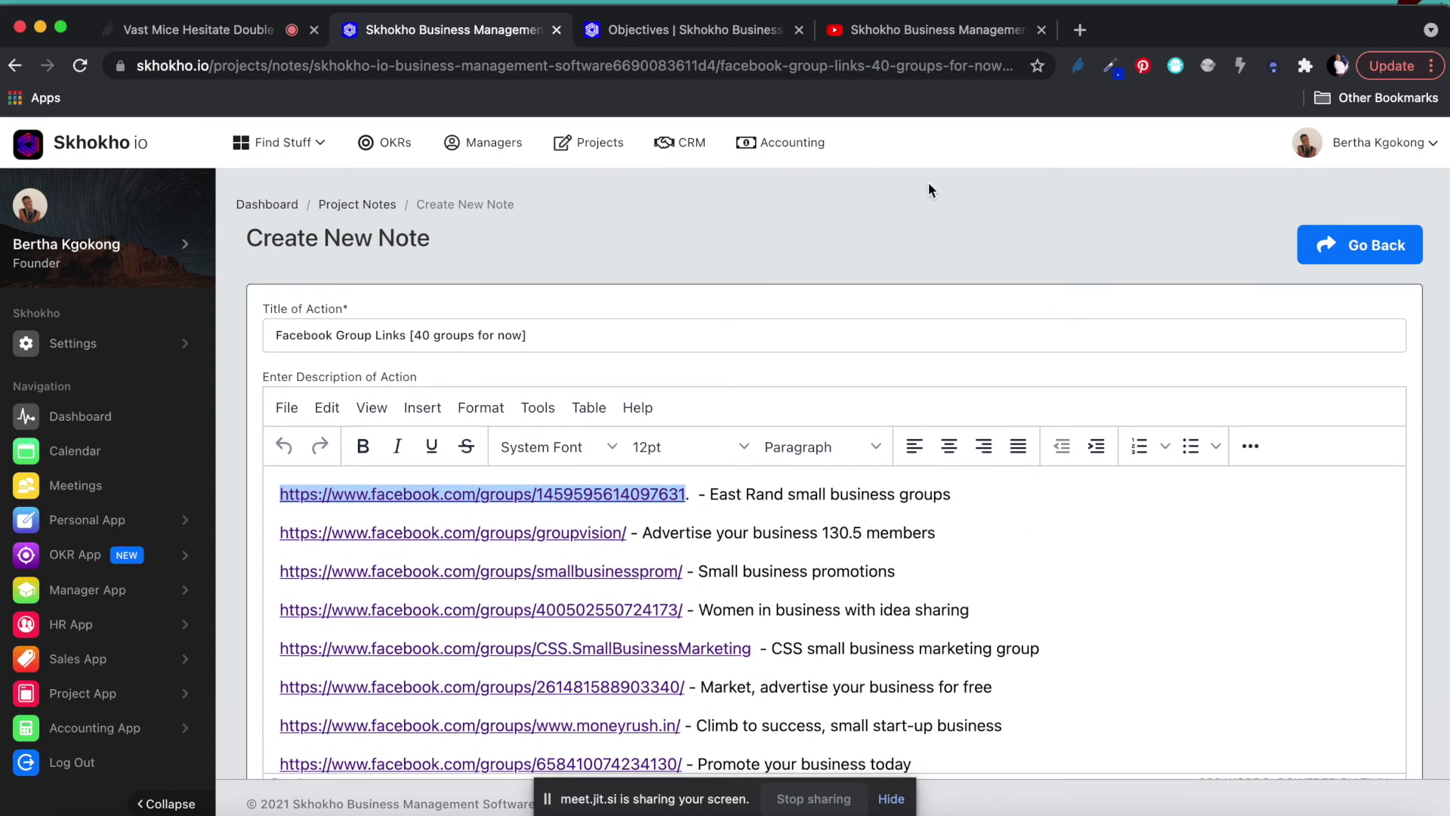
Return to the Skhokho IO project page and open its task board.
click(14, 65)
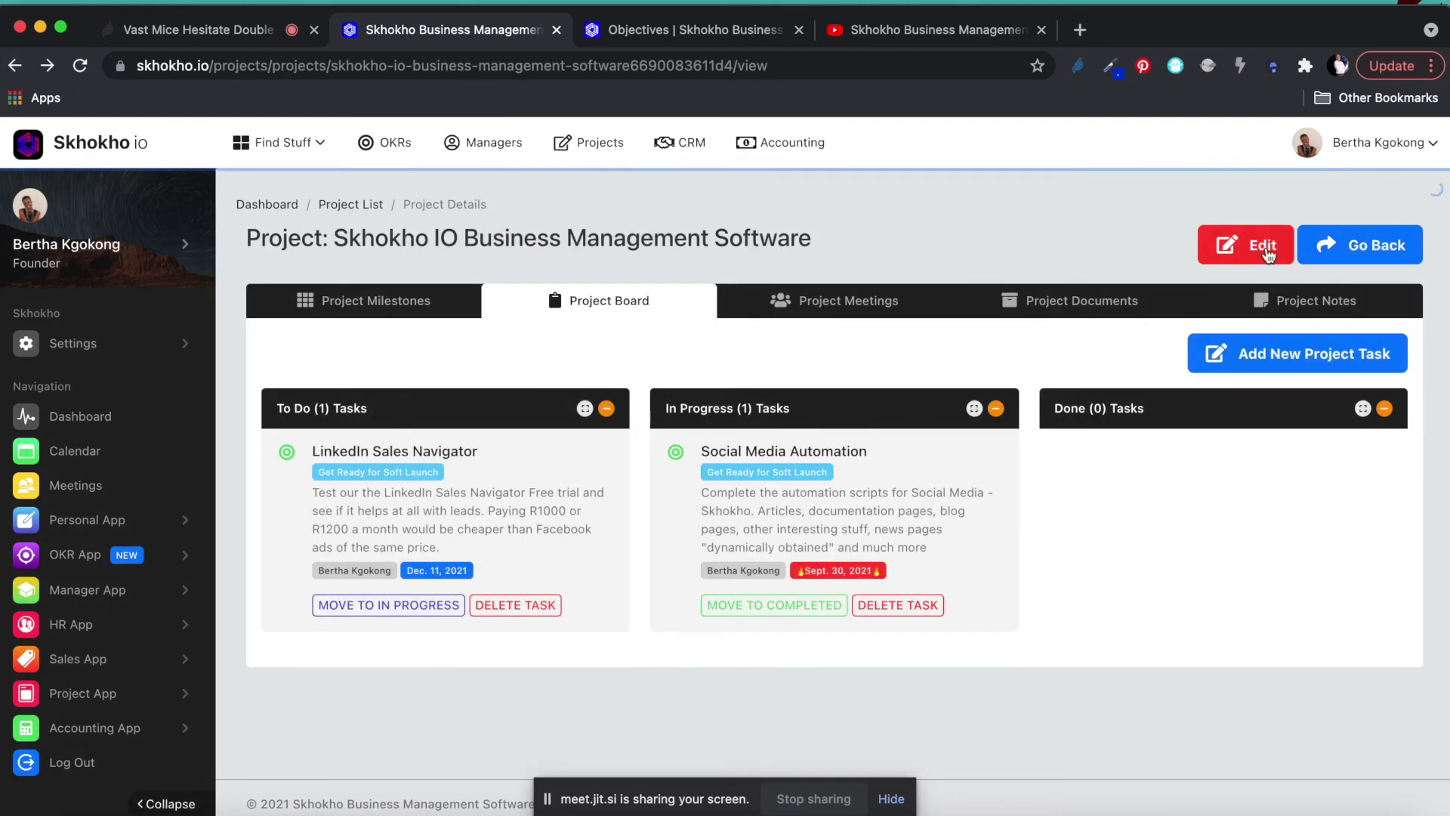
click(1094, 310)
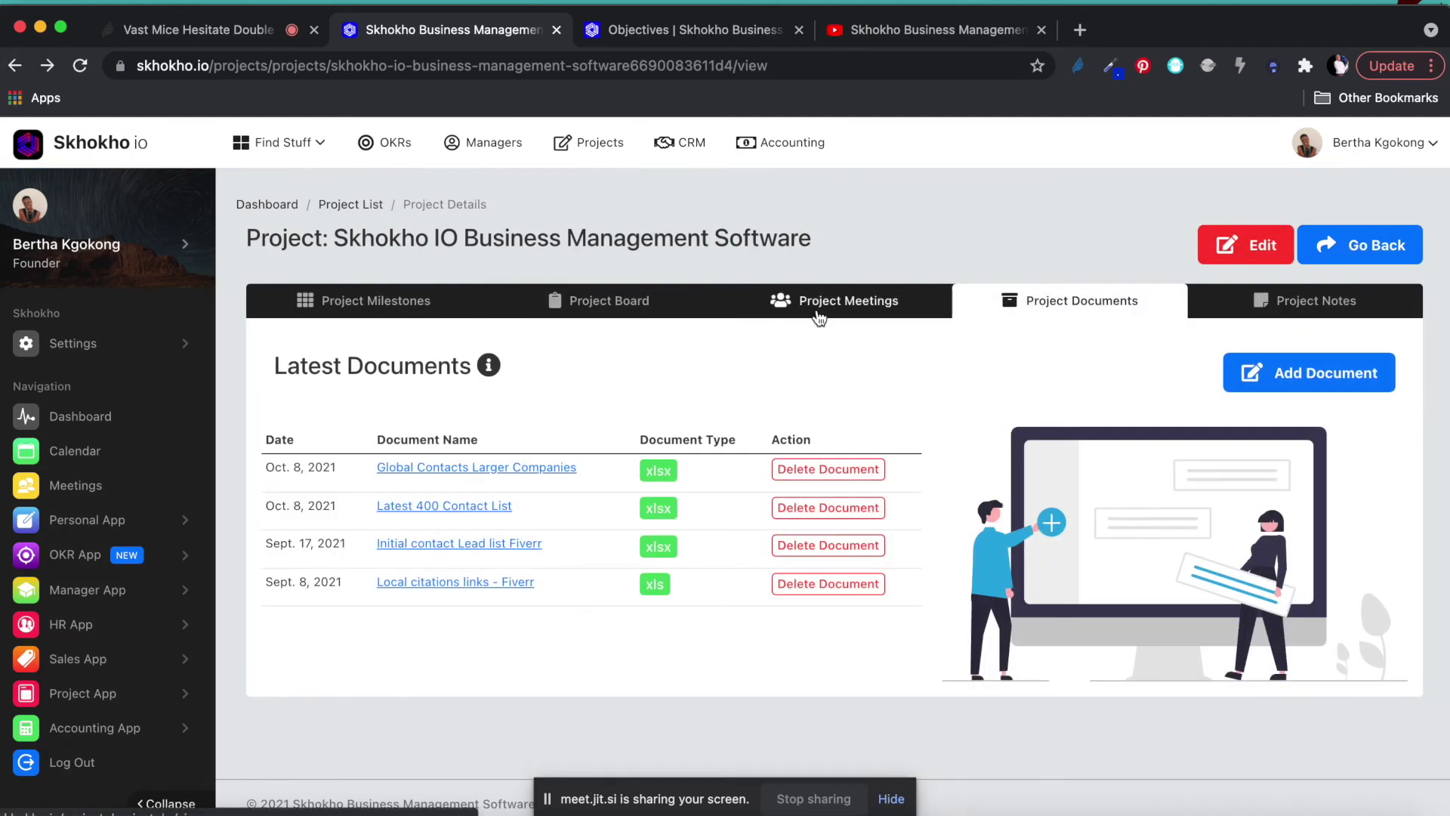
click(813, 311)
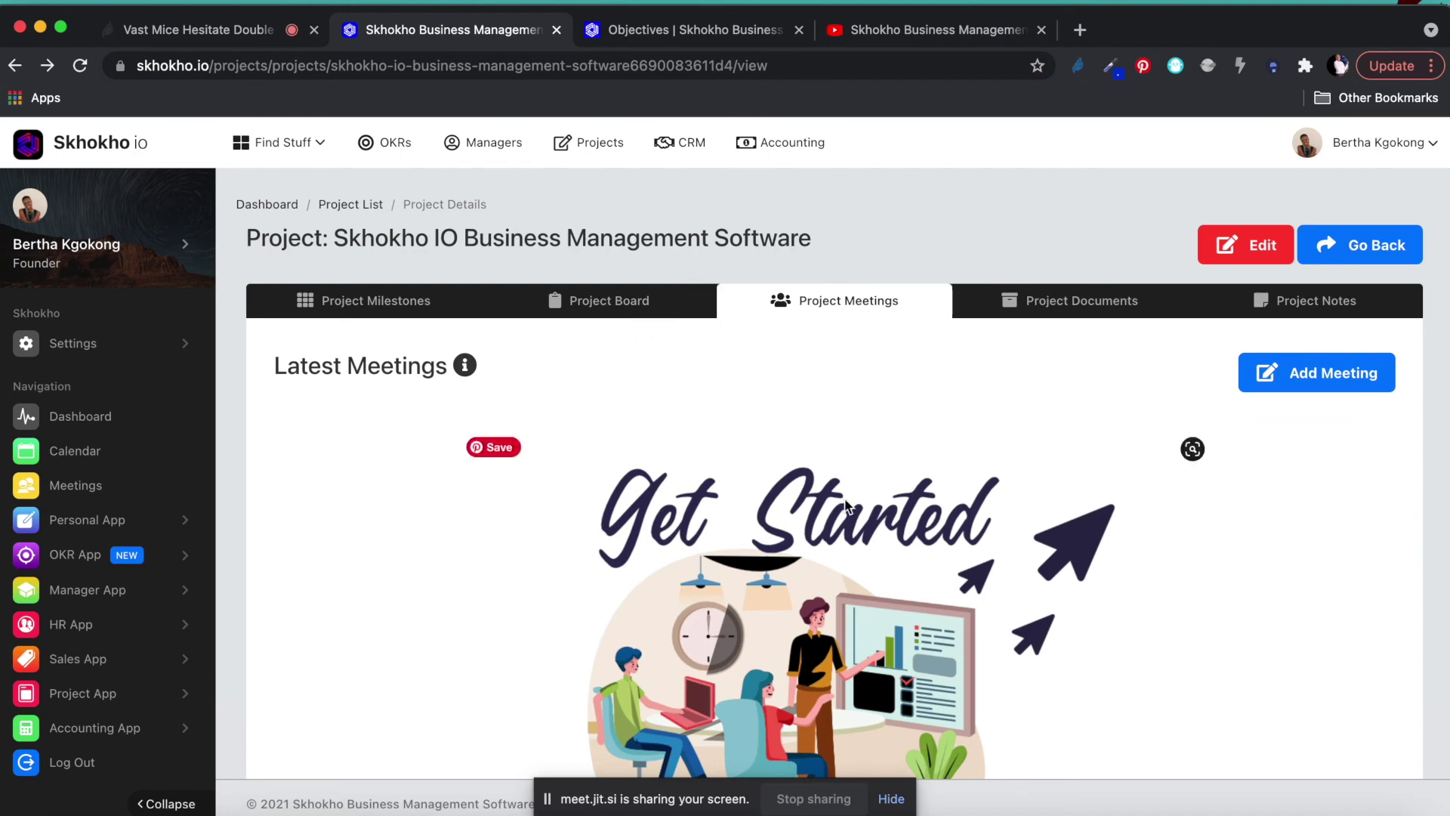
click(609, 301)
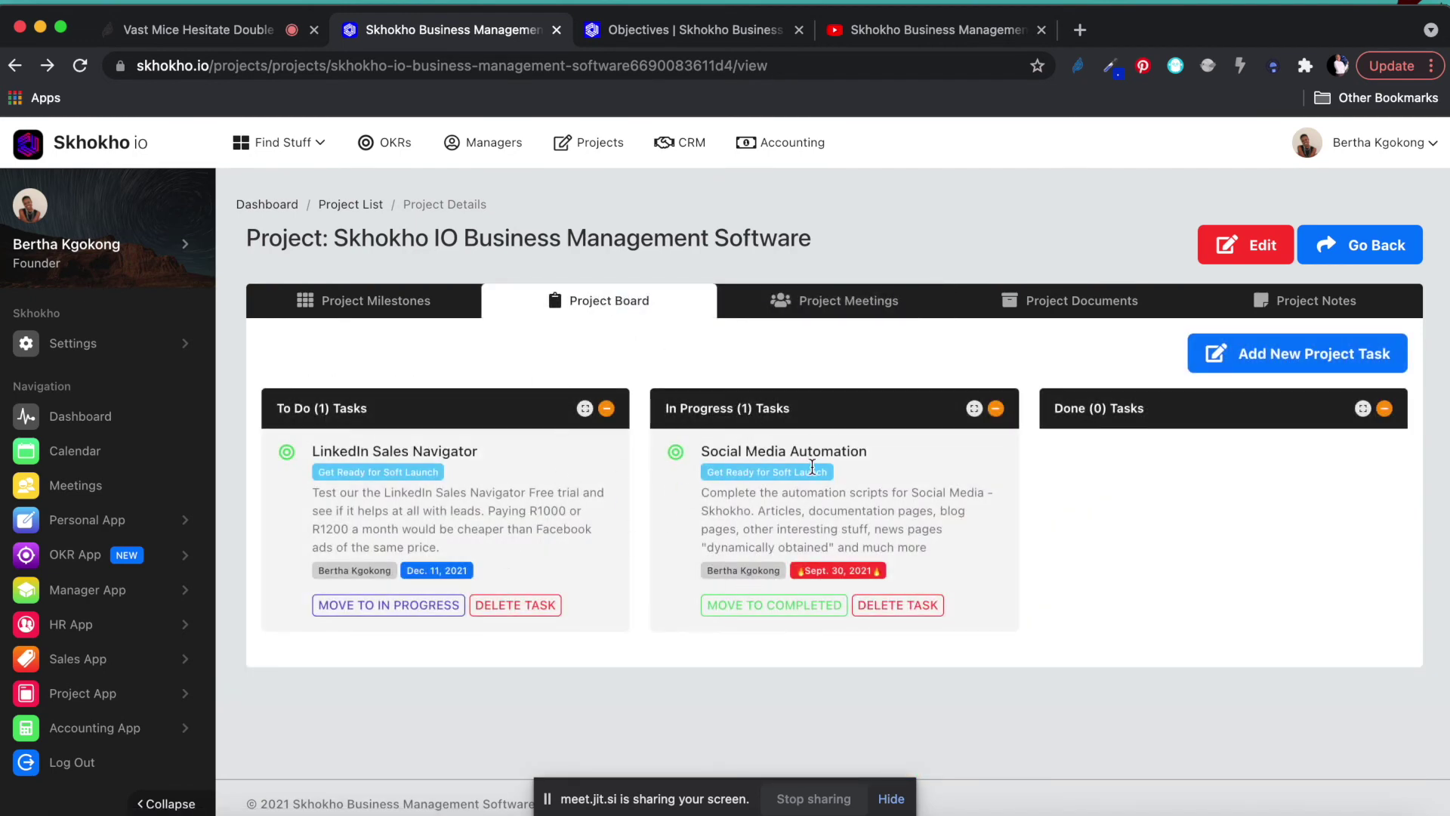
Move Social Media Automation to Completed and LinkedIn Sales Navigator to In Progress, confirming each success message.
click(767, 619)
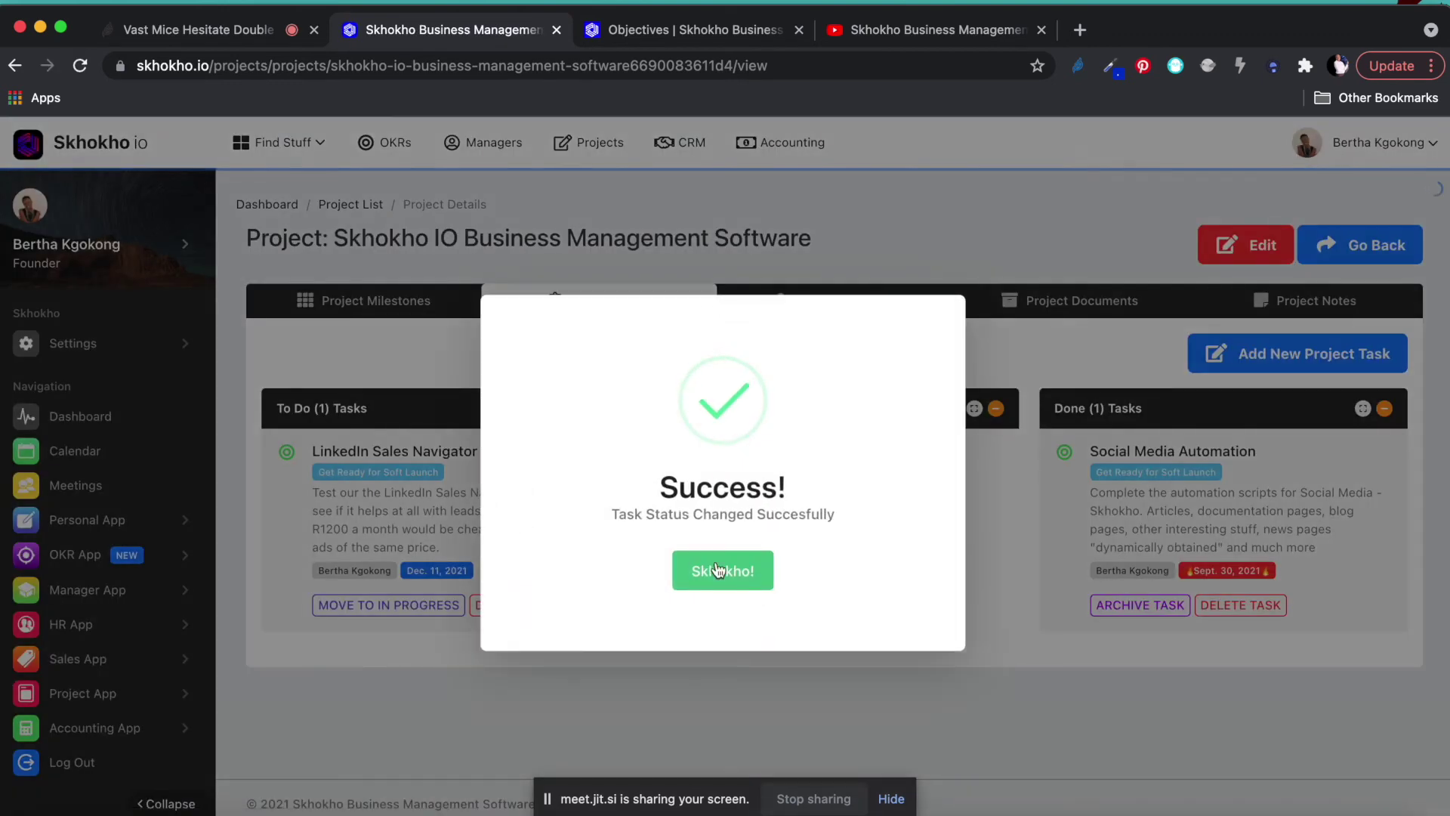
click(720, 573)
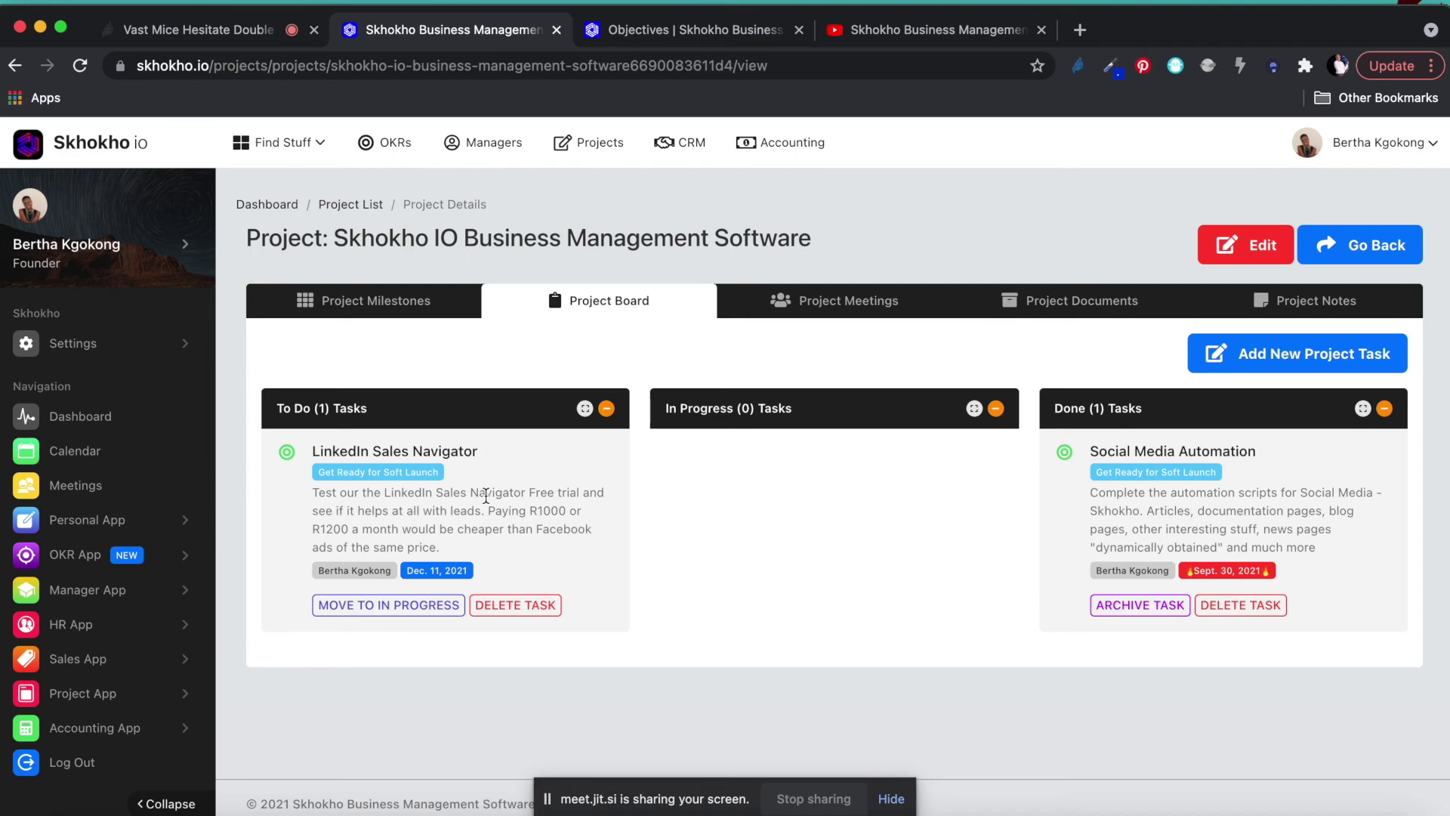
click(381, 605)
click(727, 571)
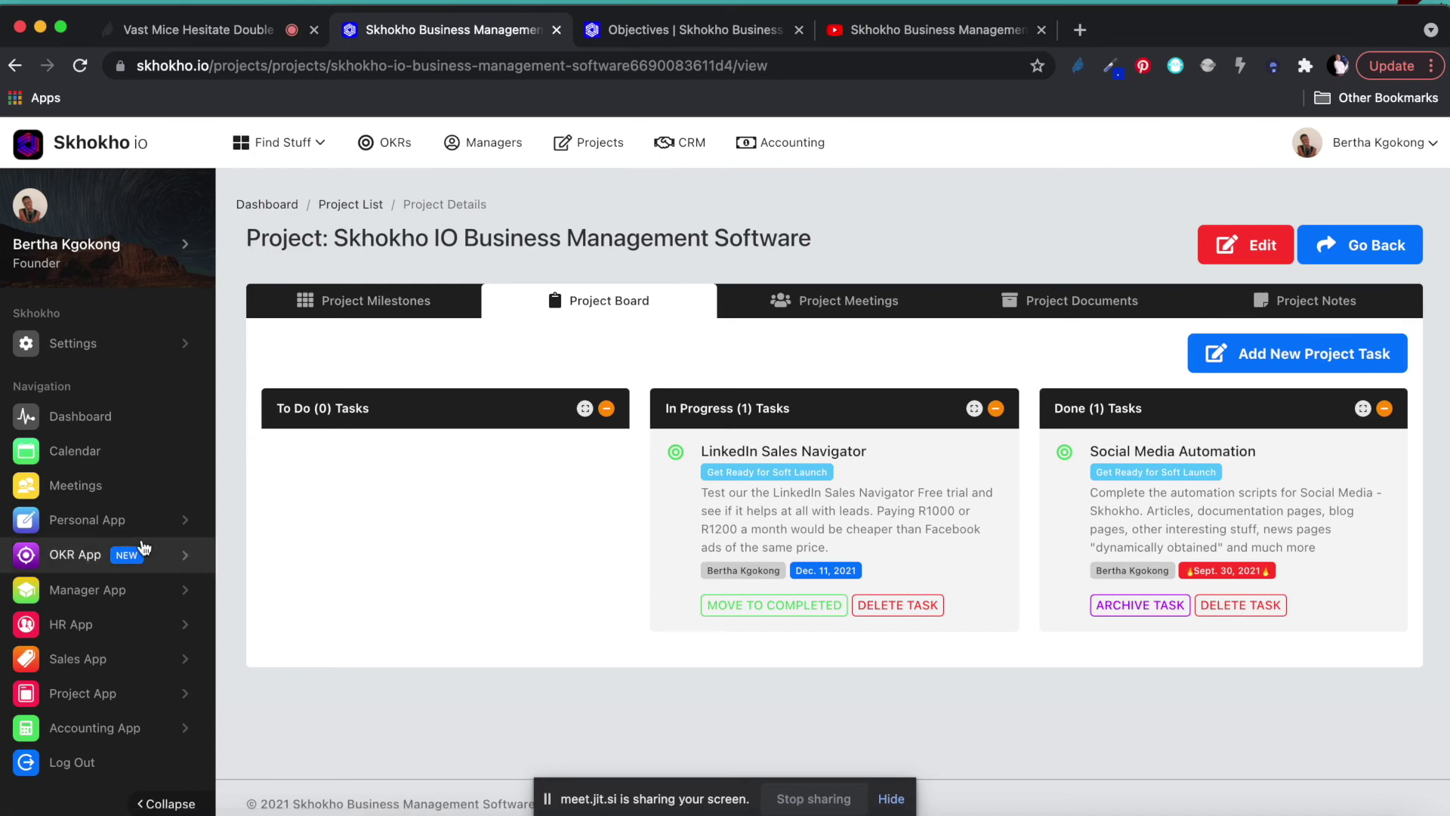
click(91, 692)
scroll(88, 689, down, 3)
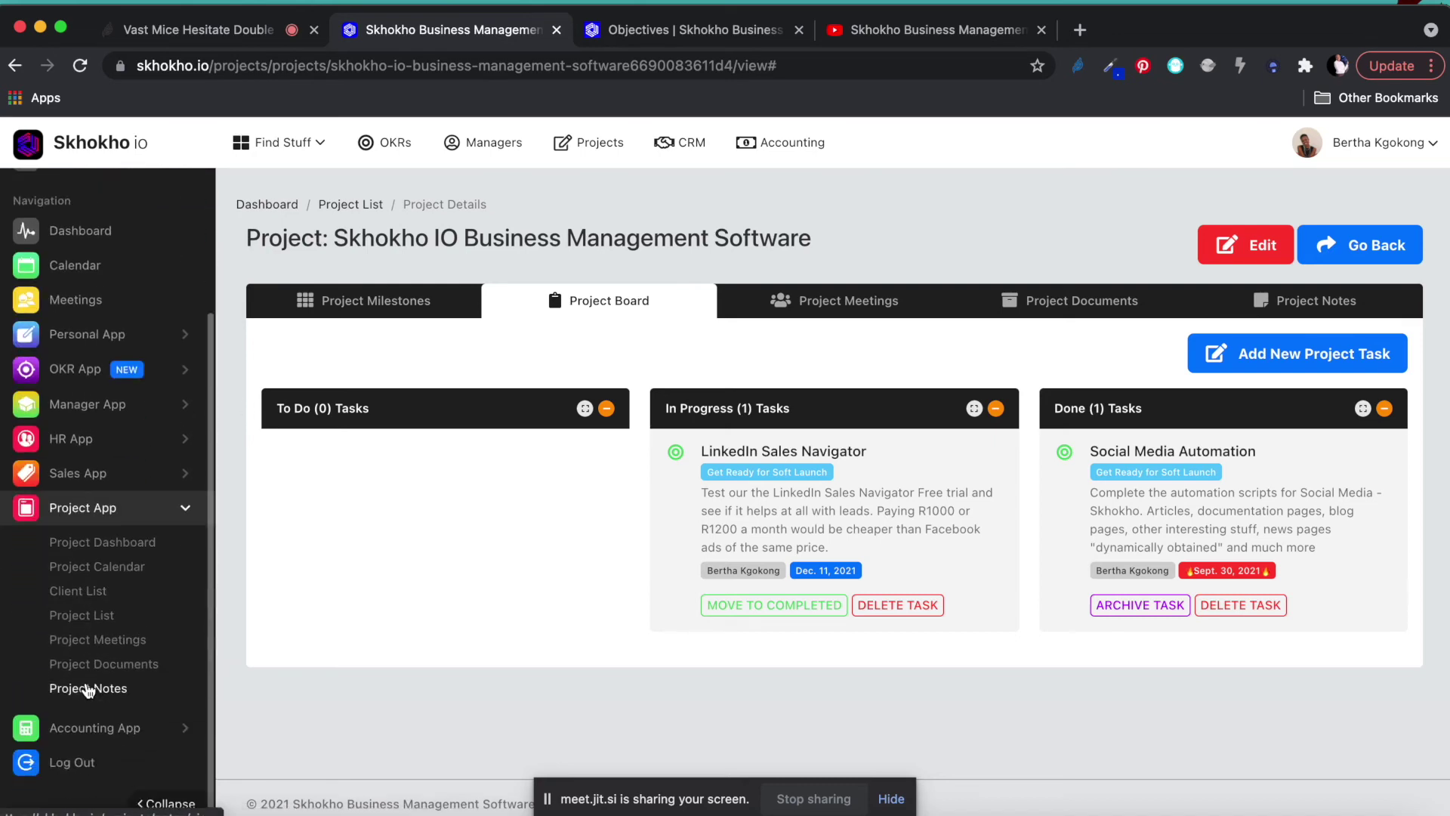
Open the Client List and view the Triumphant Zoe client's details.
click(84, 593)
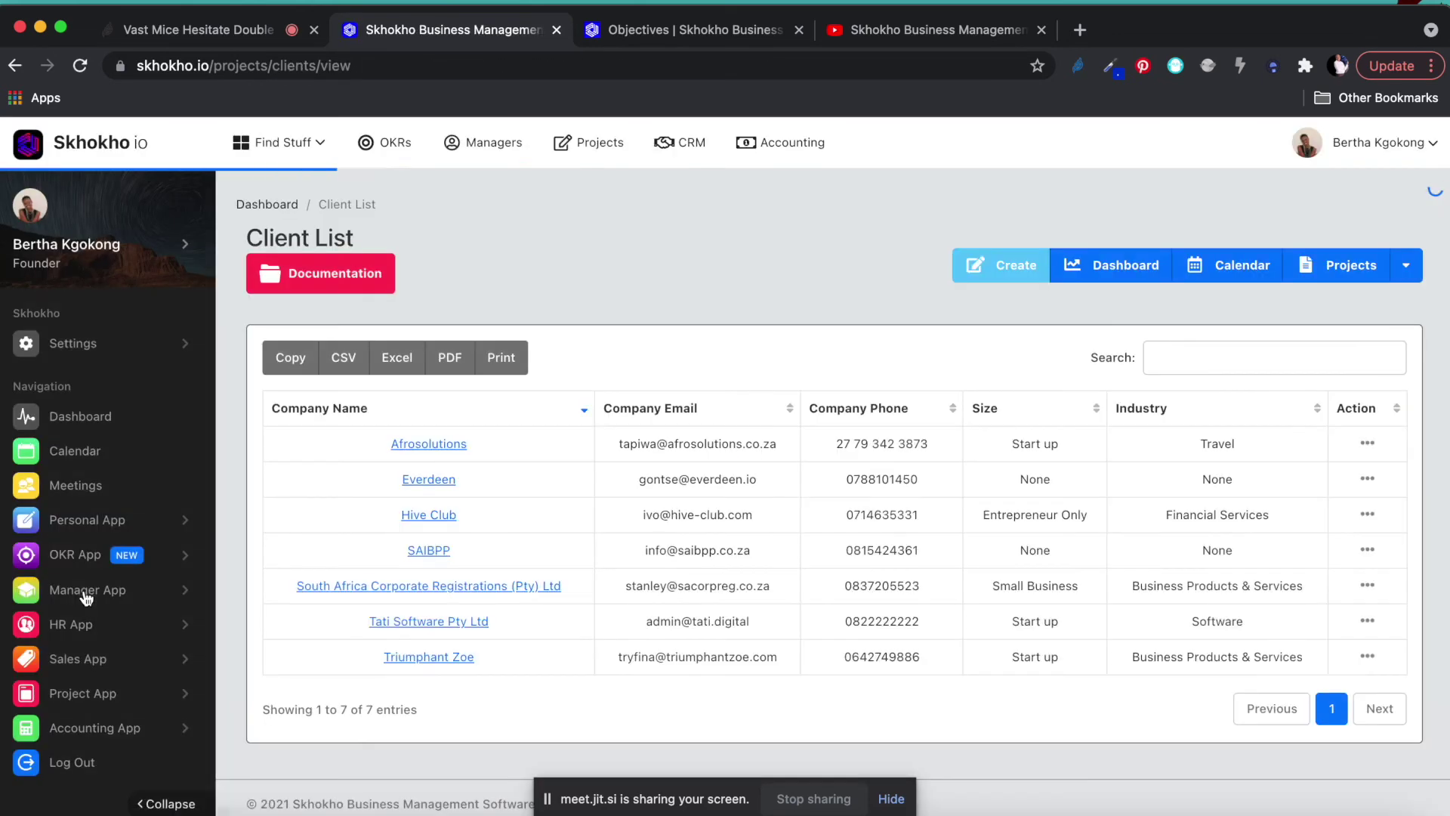
click(437, 661)
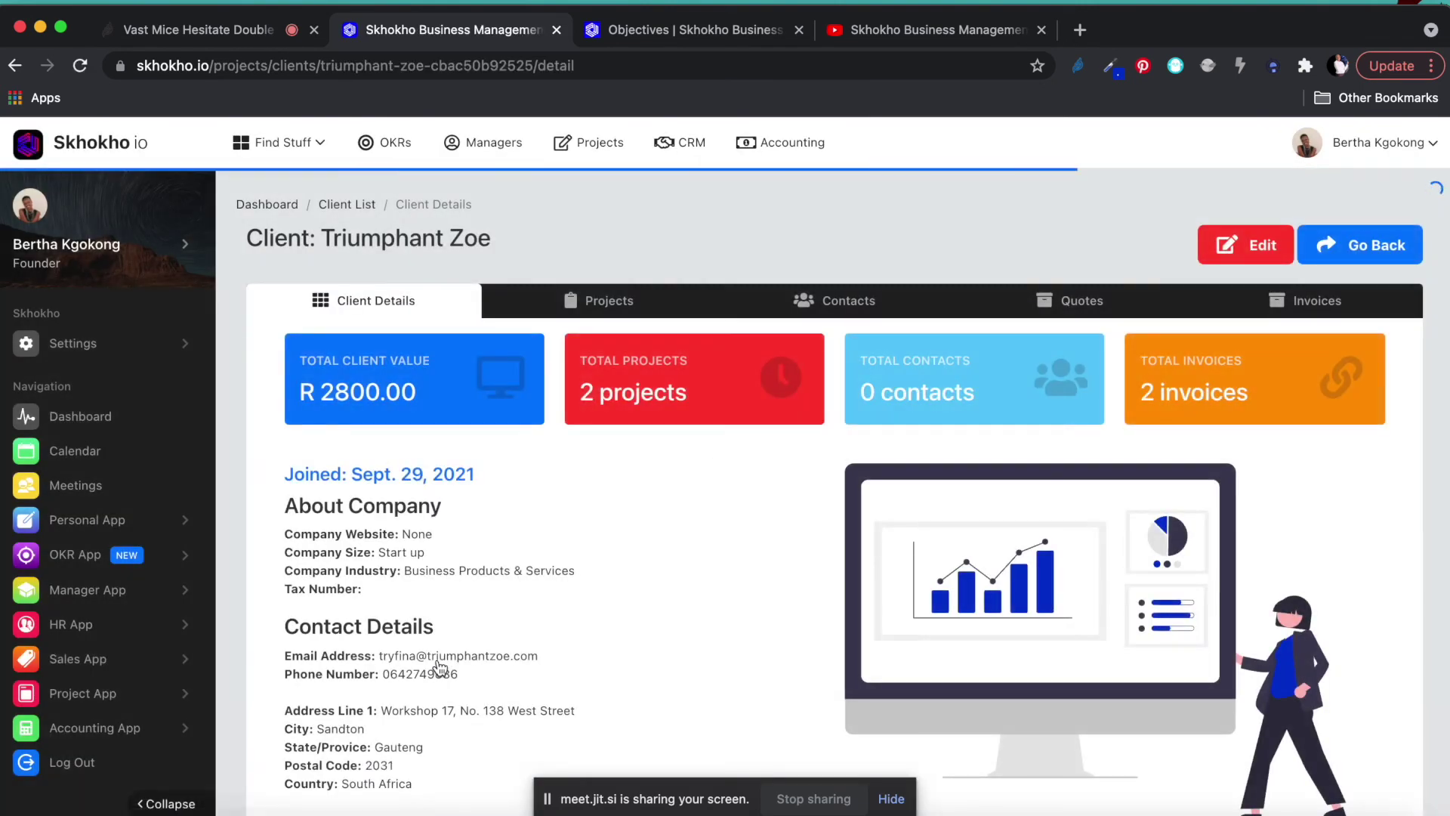
scroll(728, 518, down, 2)
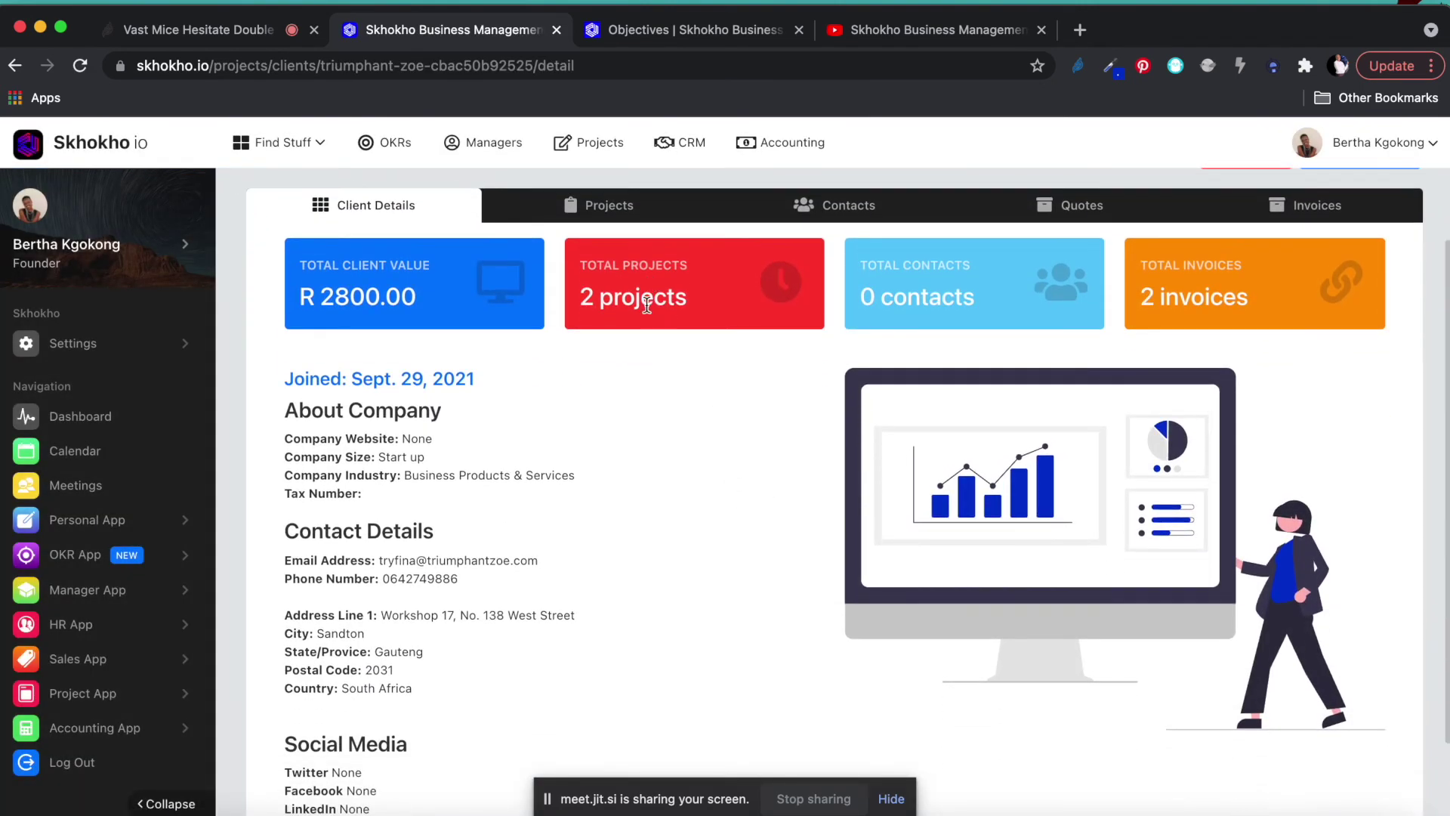
scroll(642, 299, up, 1)
Review Triumphant Zoe's projects and empty contacts, then return to the Client List.
click(610, 265)
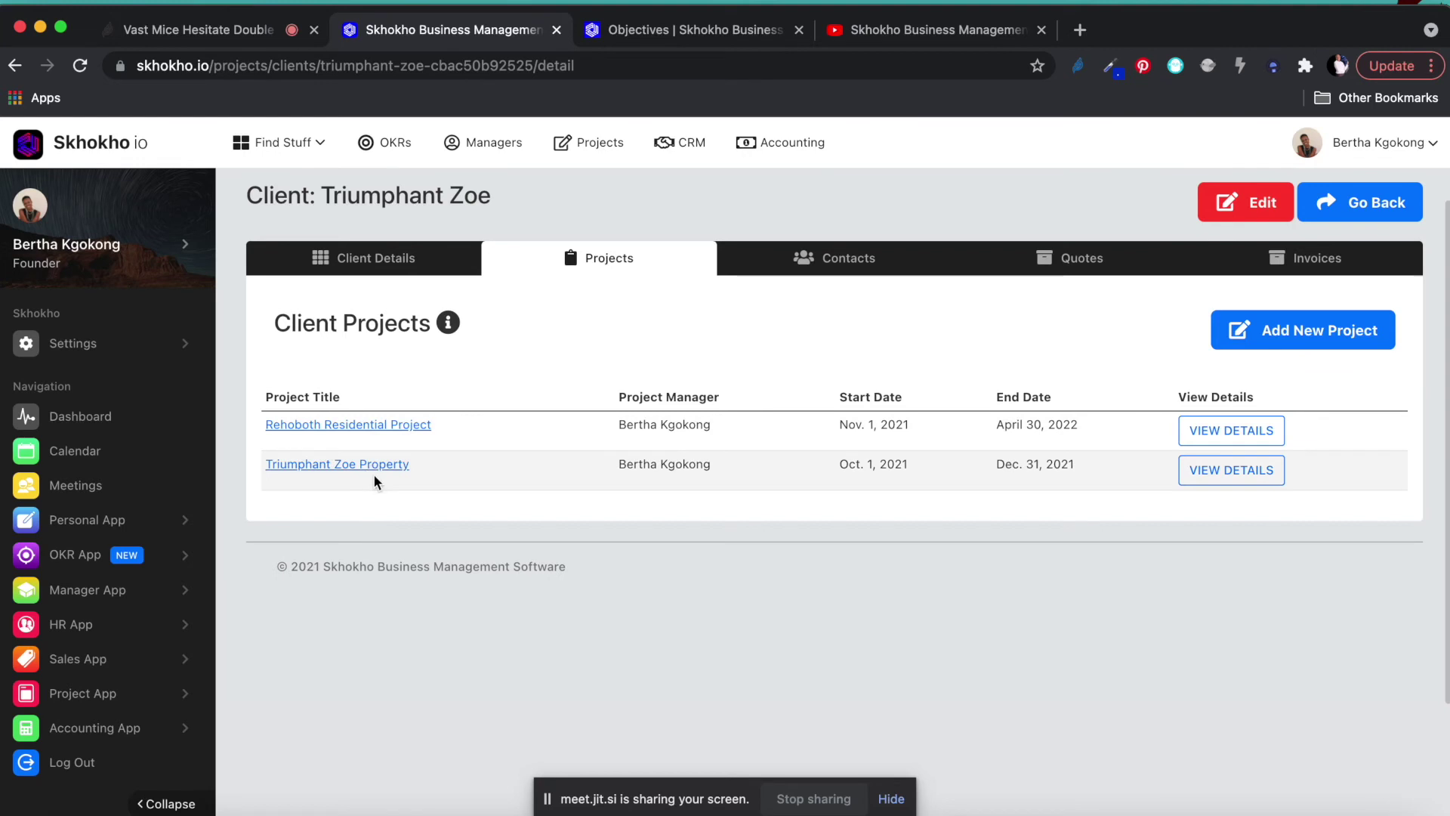
click(865, 261)
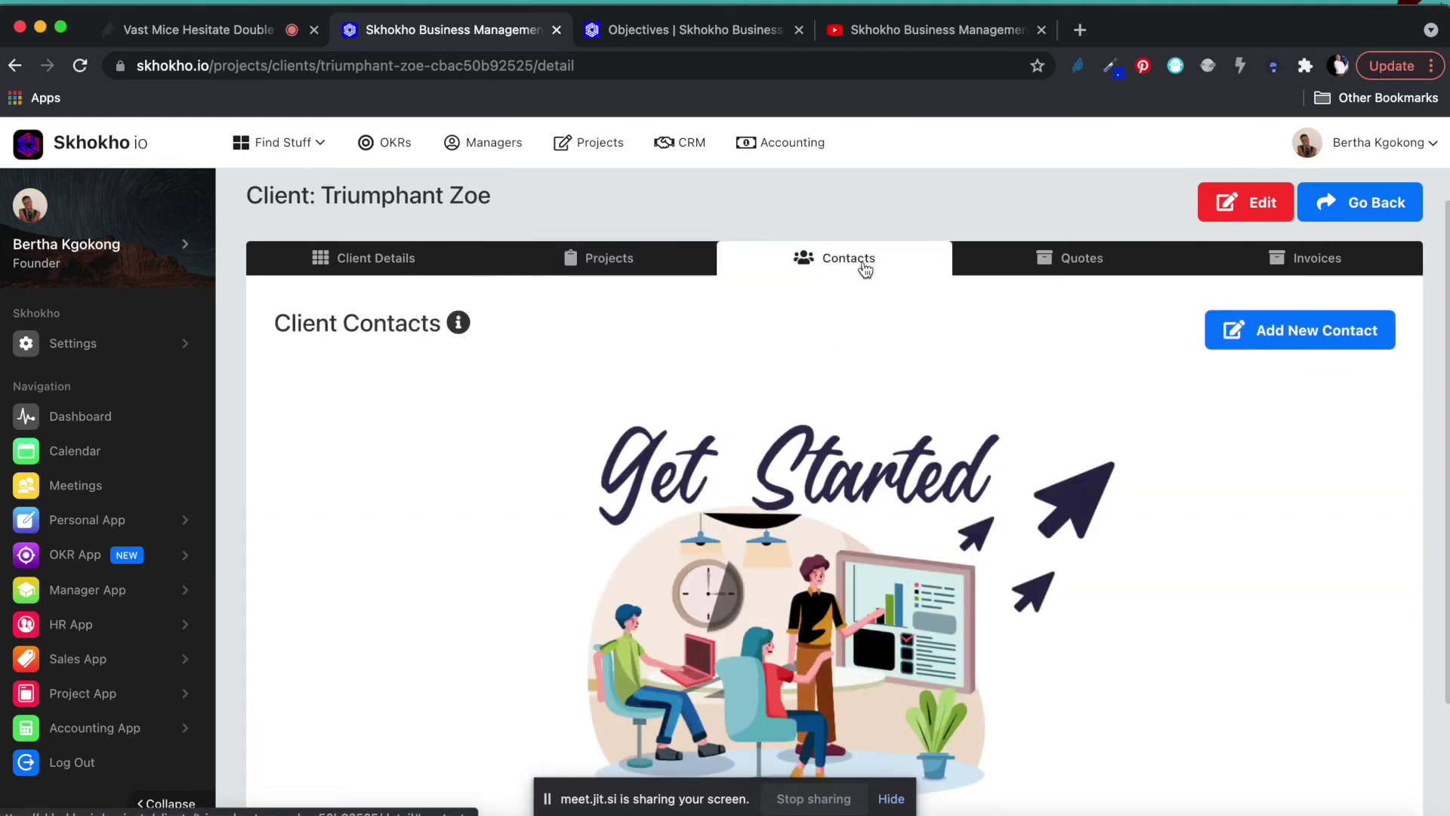
scroll(854, 388, down, 3)
scroll(853, 389, up, 3)
scroll(854, 393, up, 1)
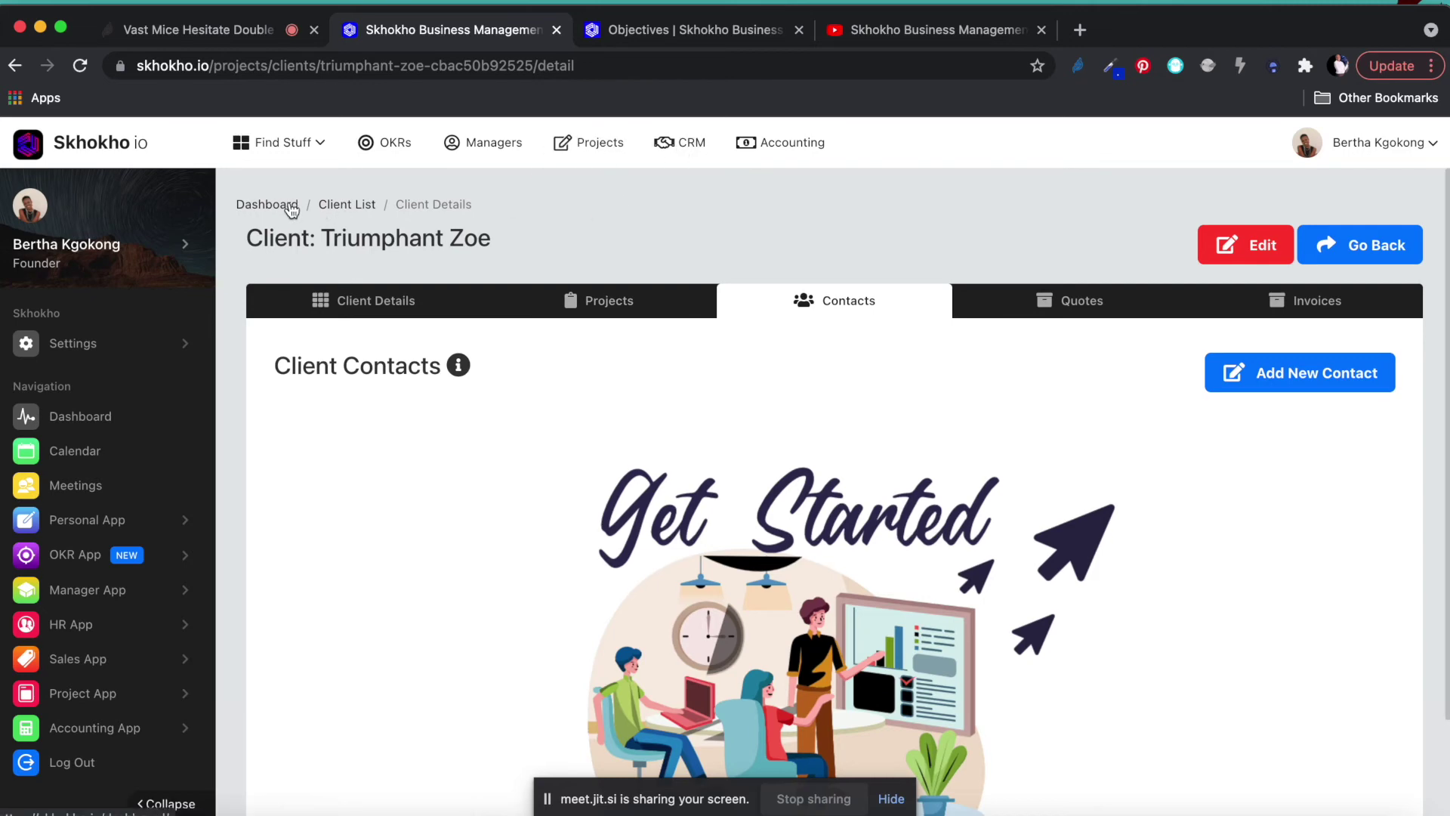
click(337, 207)
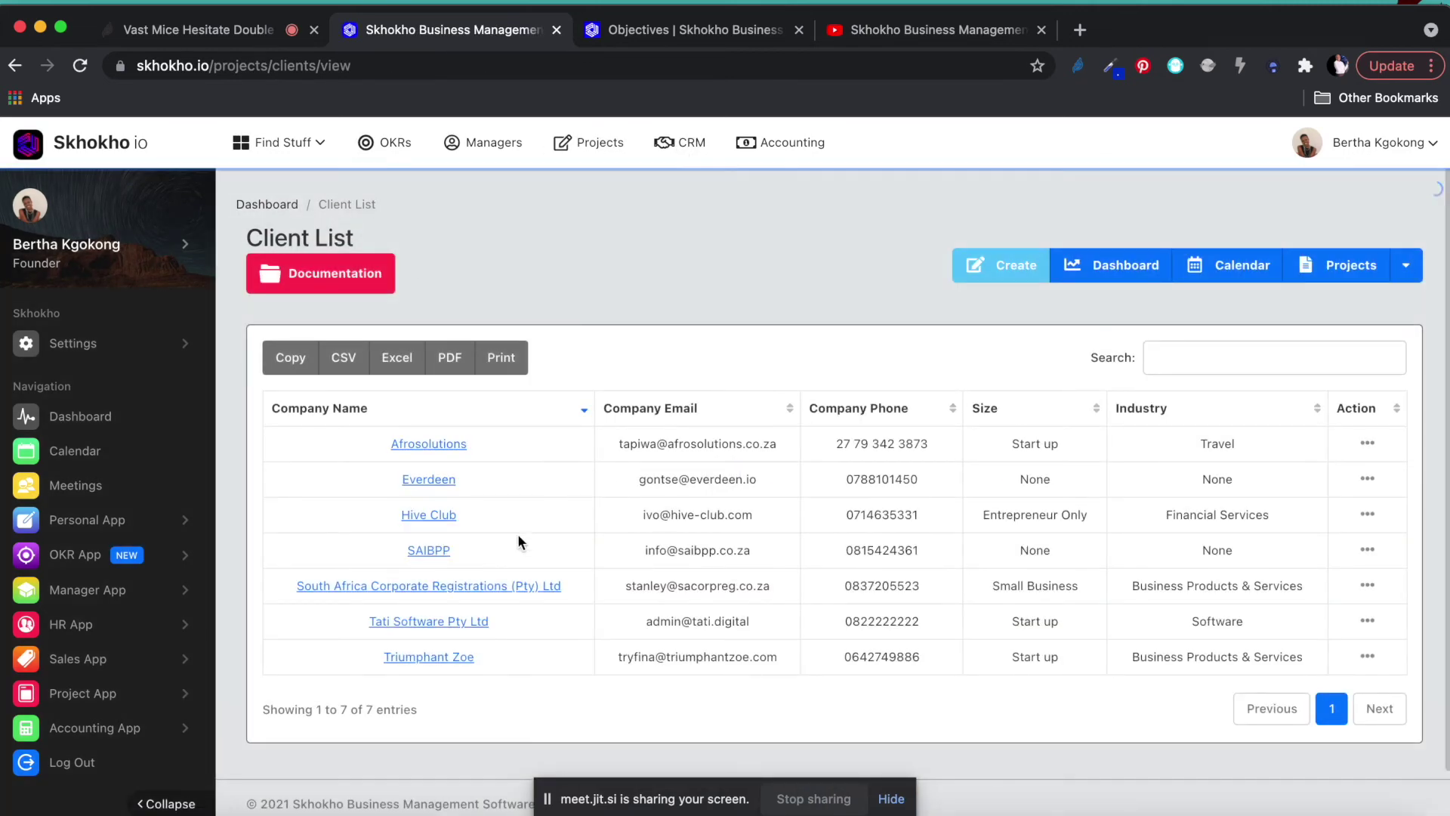
Open Tati Software Pty Ltd from the Client List and view its Contacts tab.
click(433, 630)
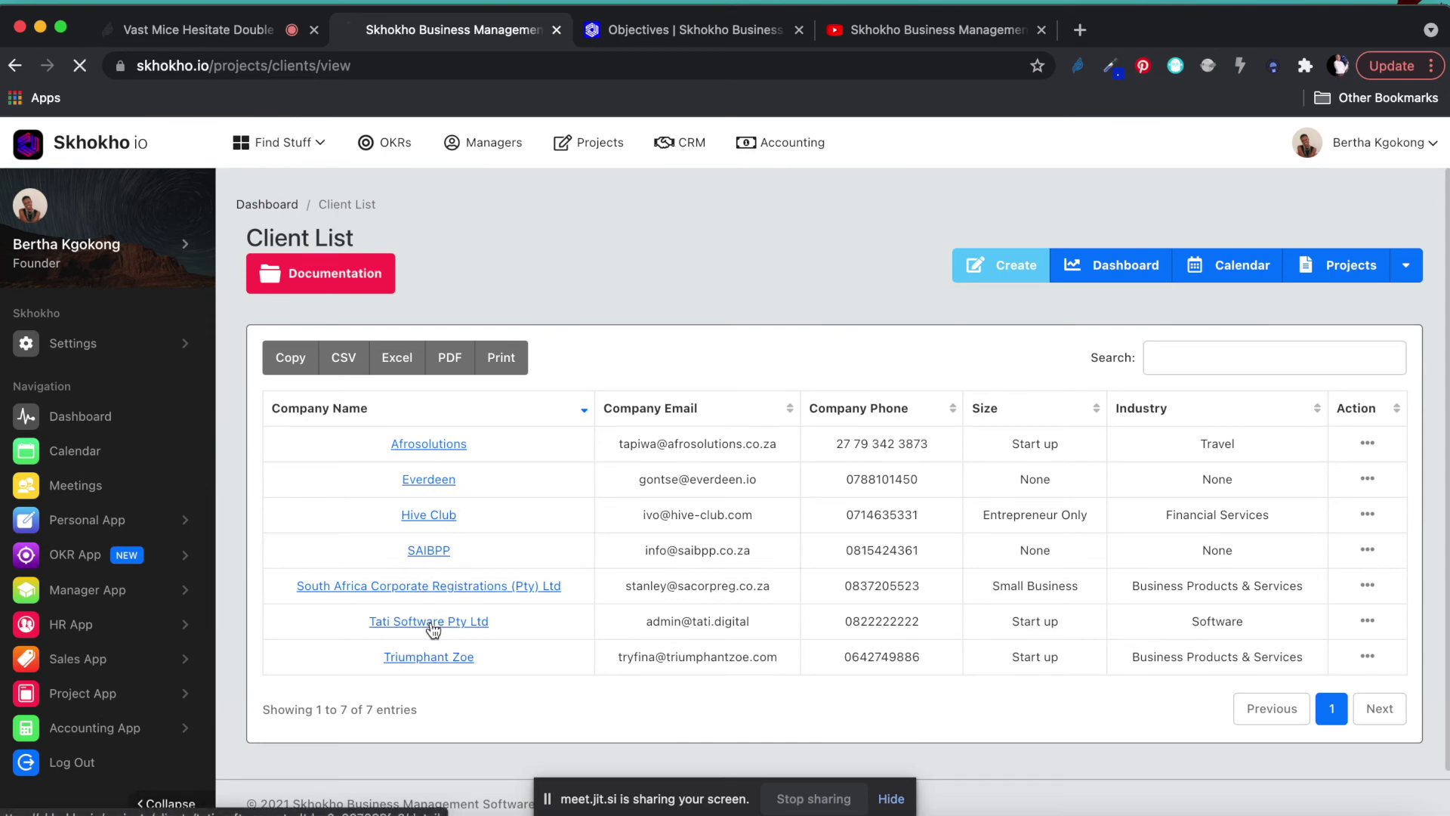
click(837, 306)
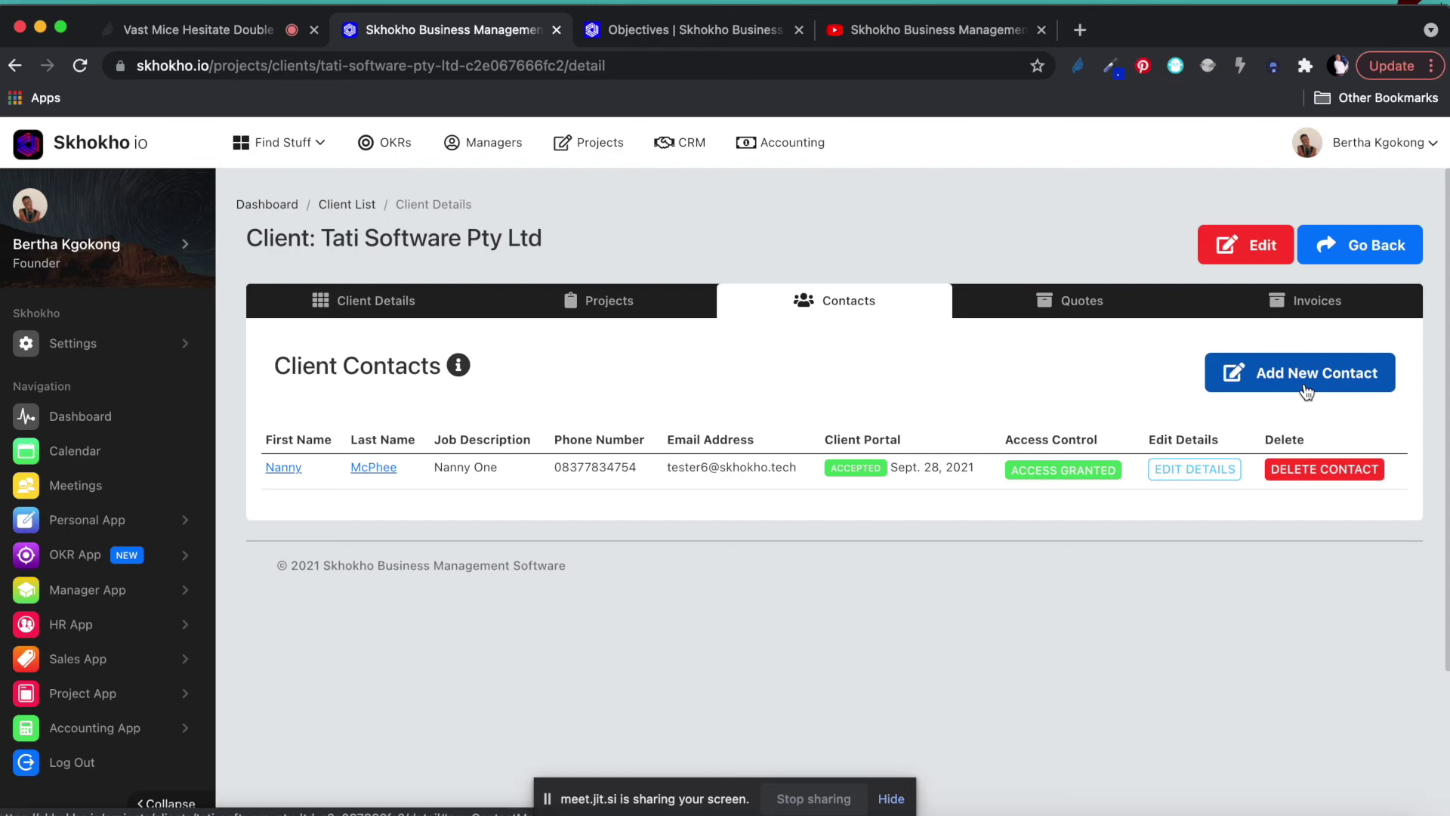
Open the Add New Contact form and enter the contact's first and last name.
click(1307, 392)
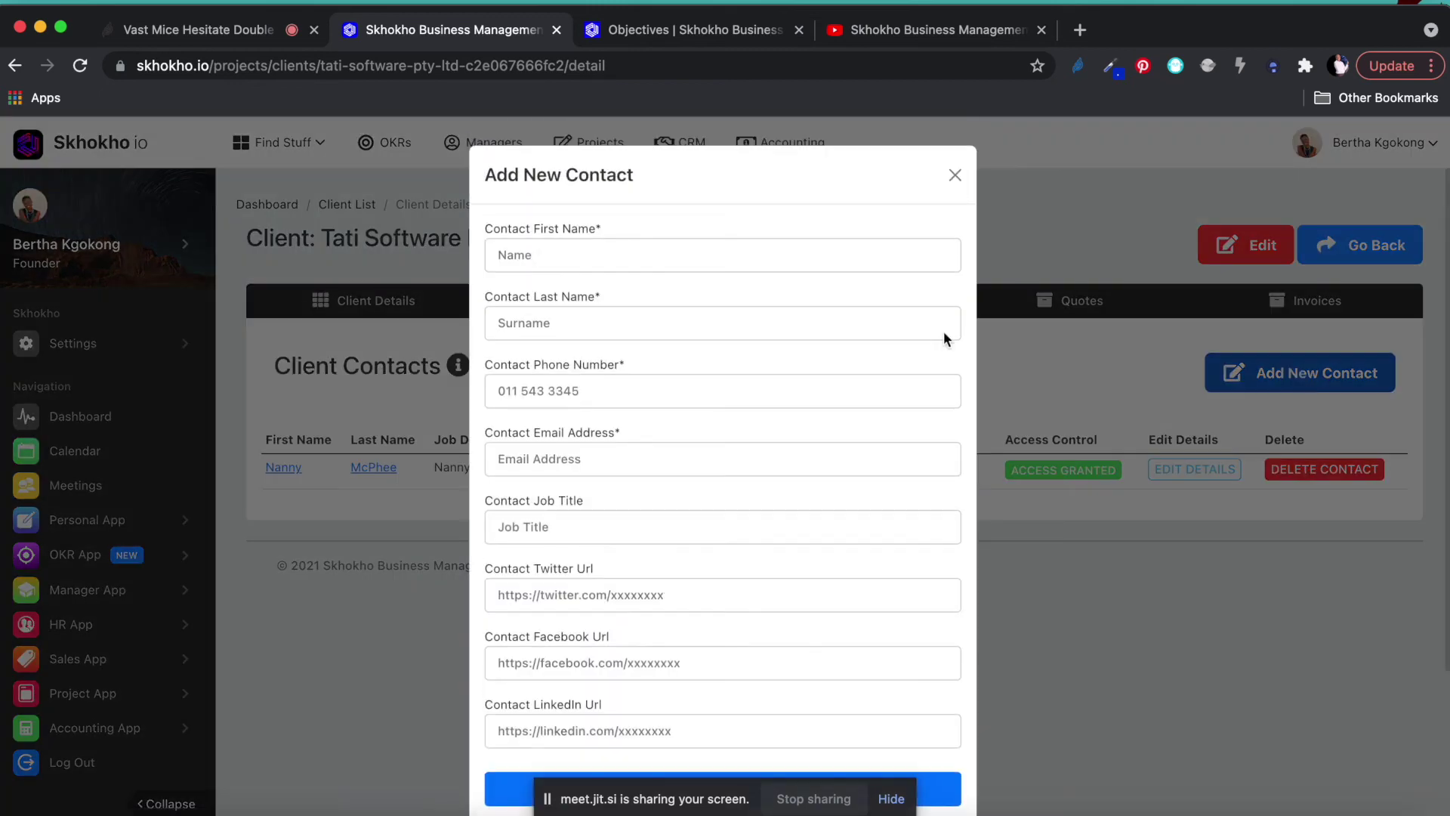
click(539, 458)
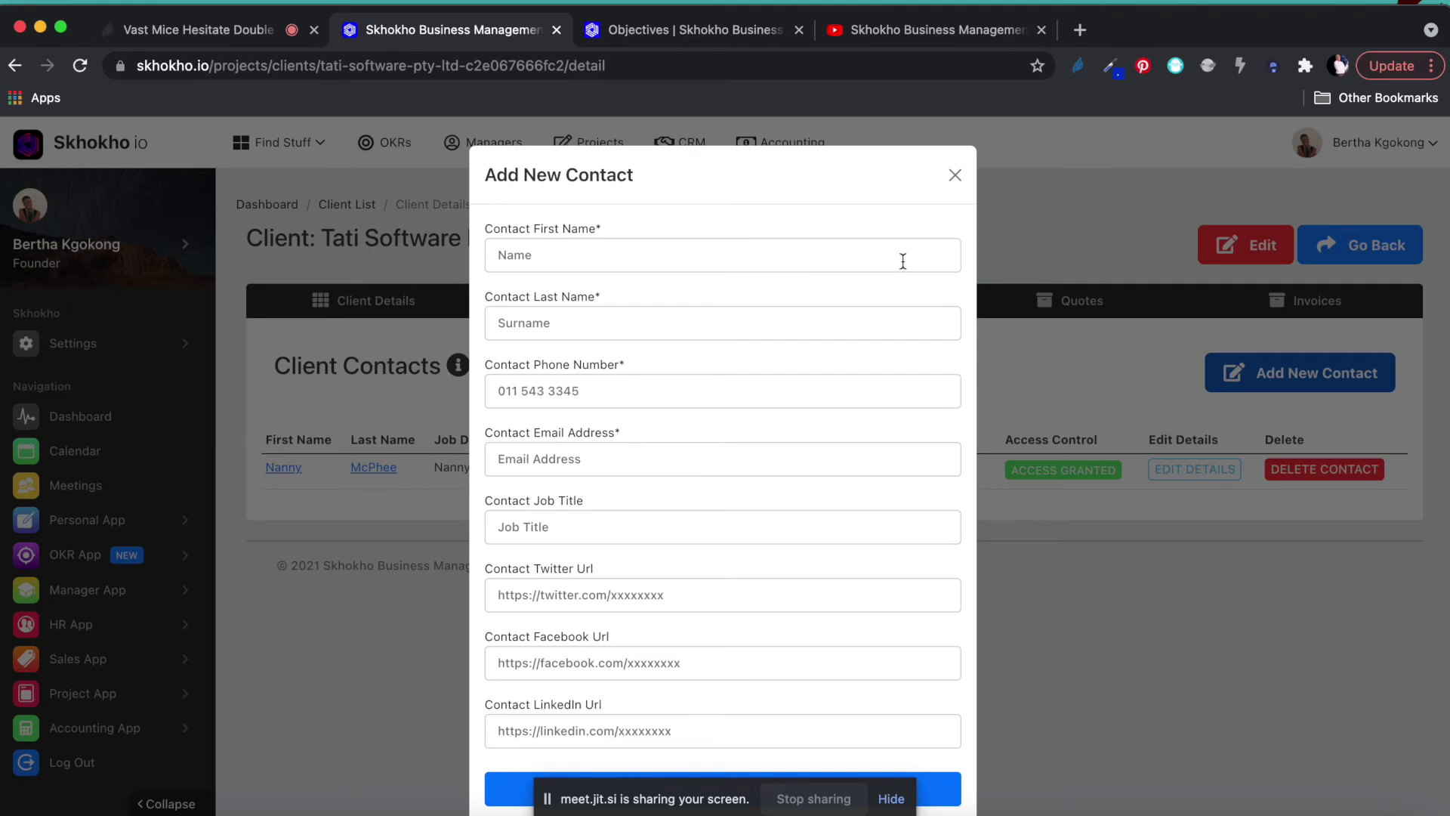
click(955, 175)
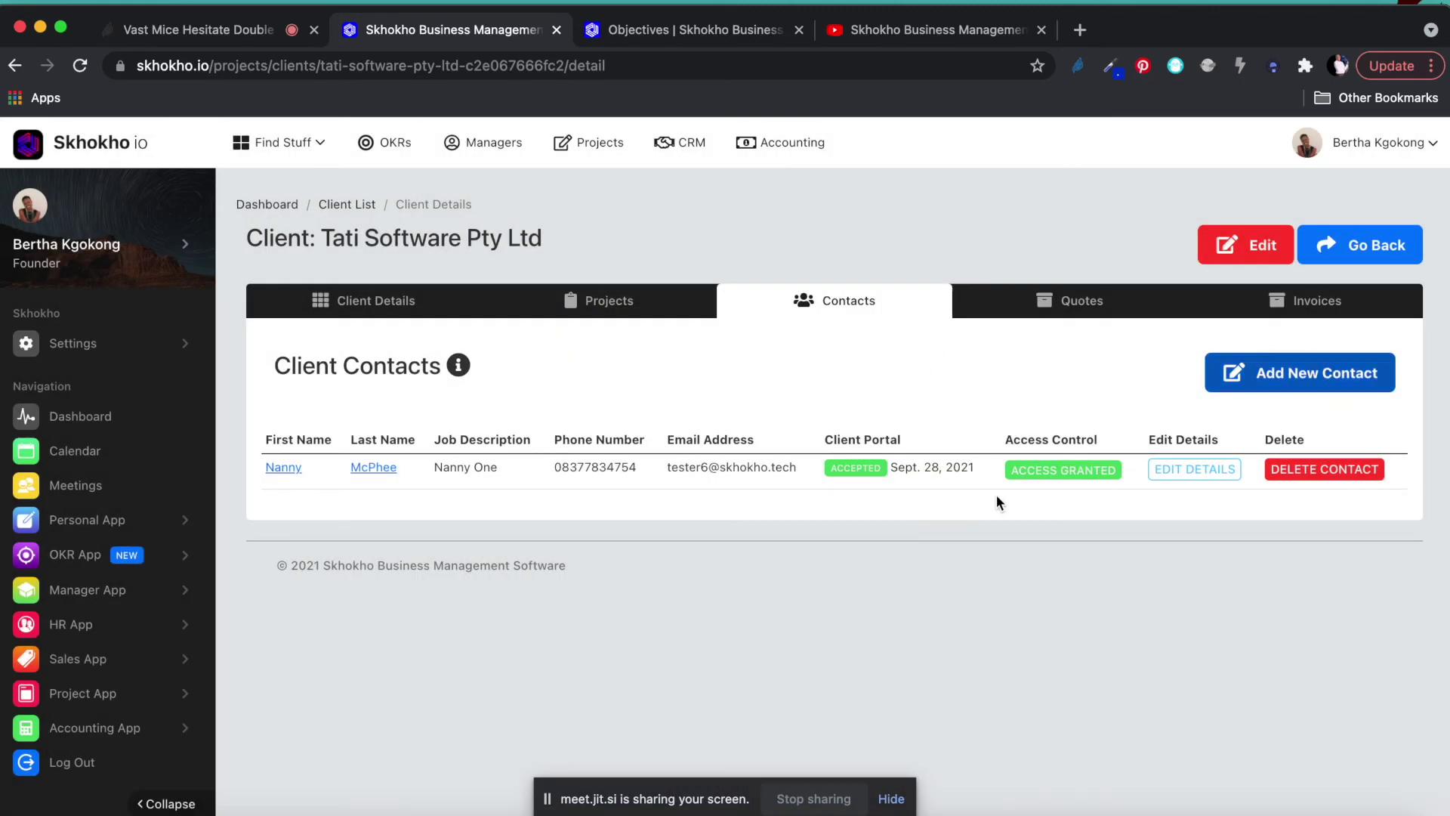
click(1291, 377)
click(614, 259)
click(636, 323)
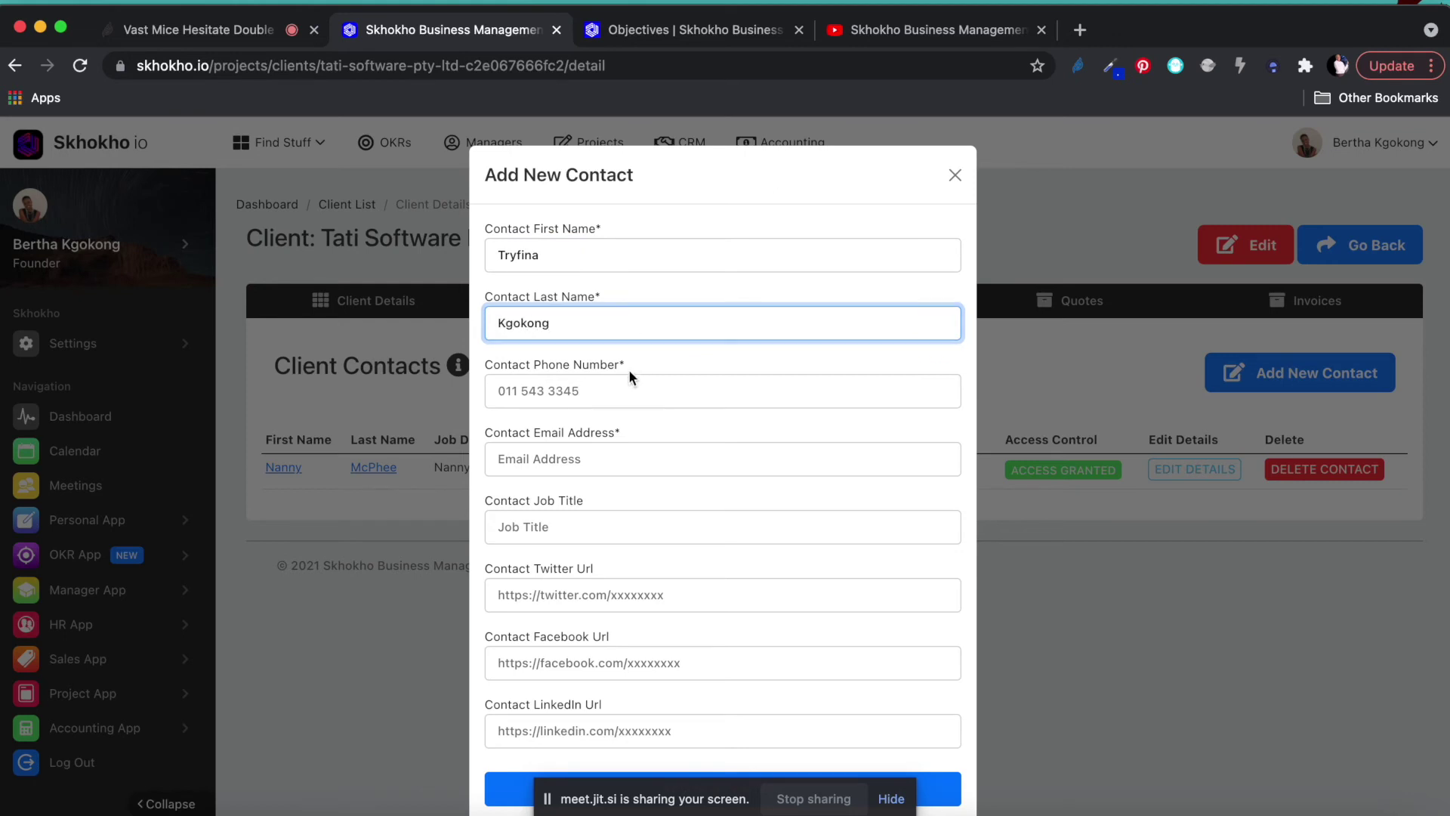
Fill in the contact's phone number, email address and job title CEO, then save the contact.
click(565, 390)
click(586, 461)
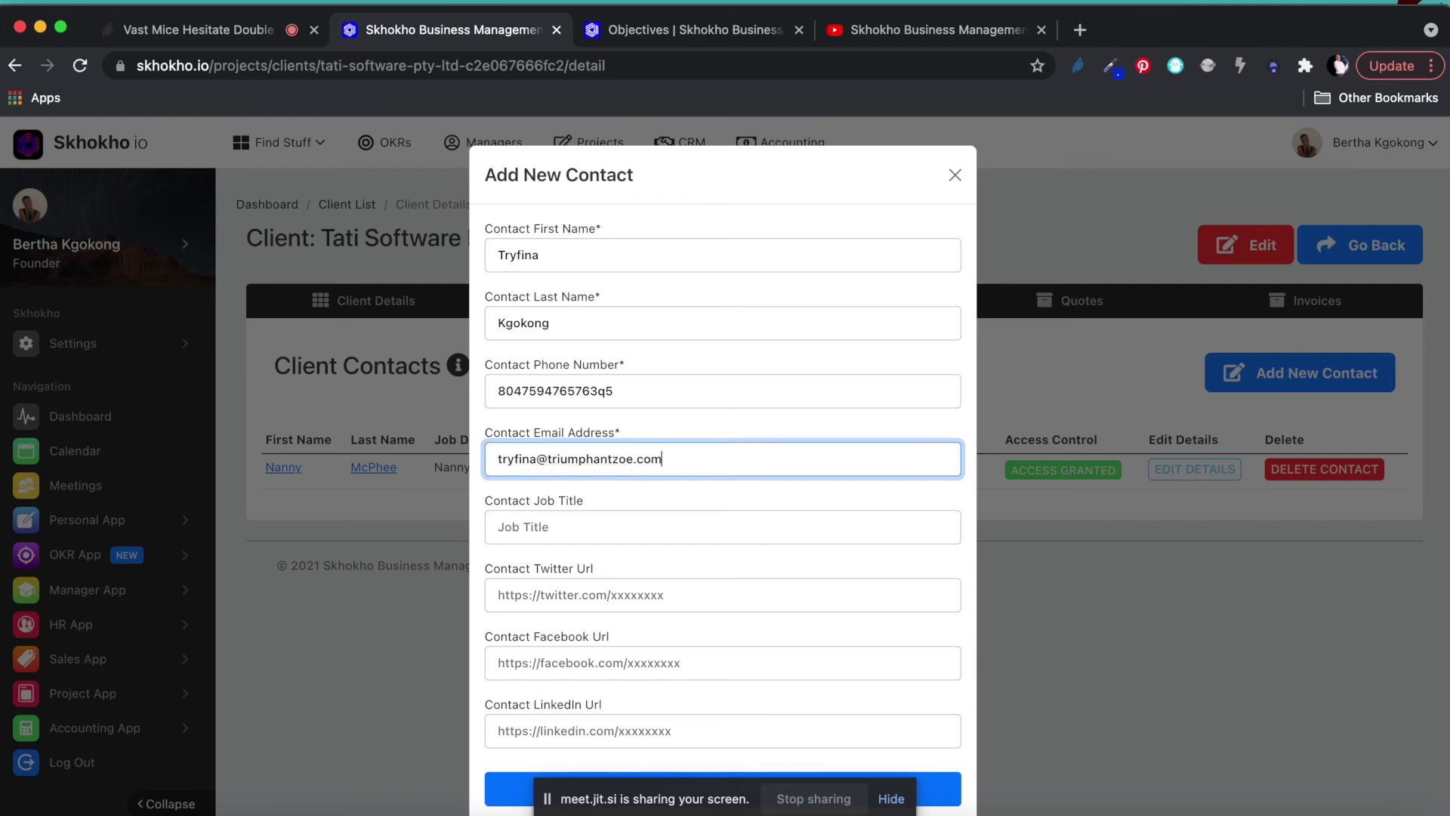
click(626, 527)
text(Found)
key(BackSpace)
key(BackSpace)
key(BackSpace)
key(BackSpace)
key(BackSpace)
text(CEO)
click(935, 788)
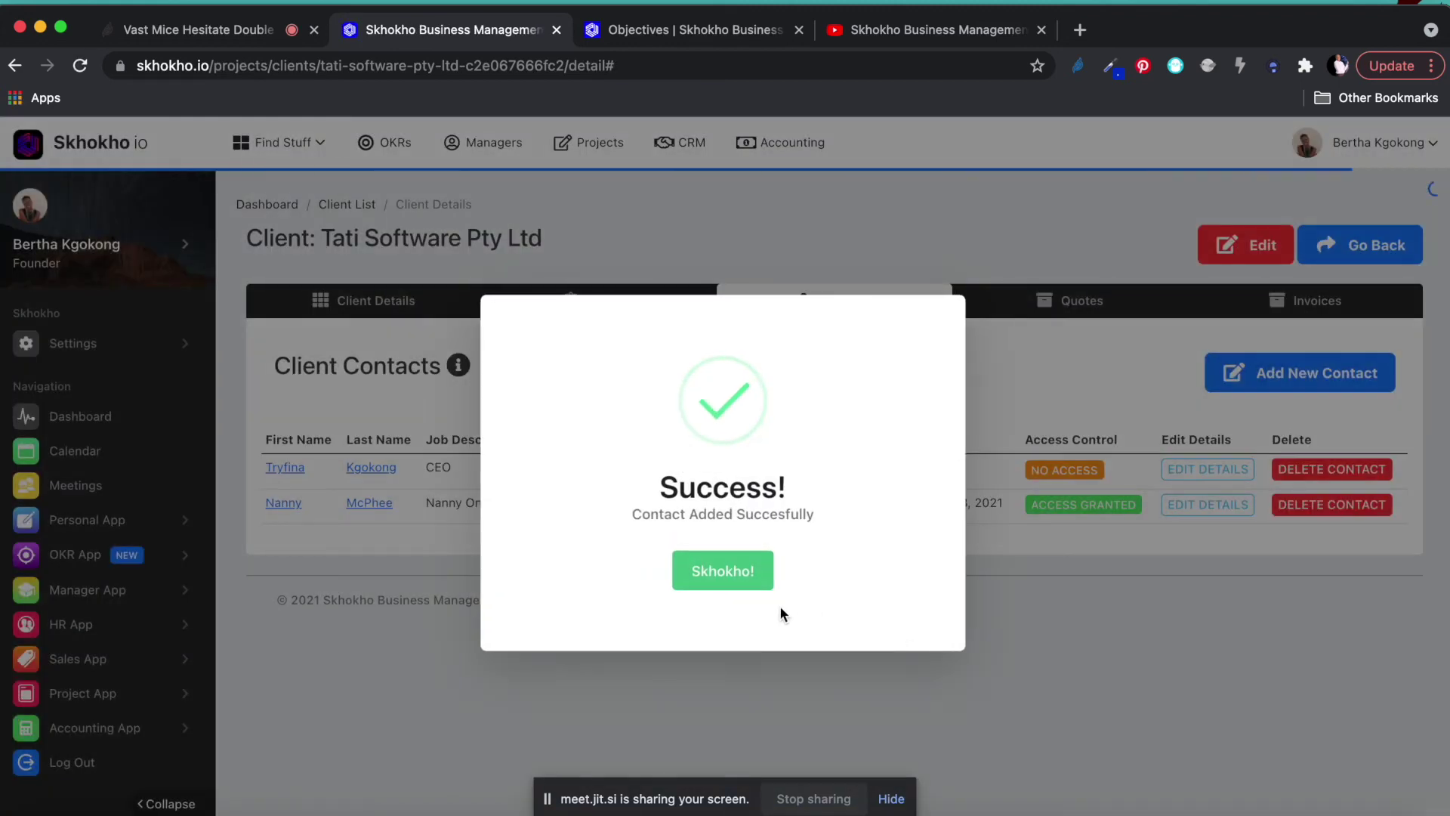
click(741, 573)
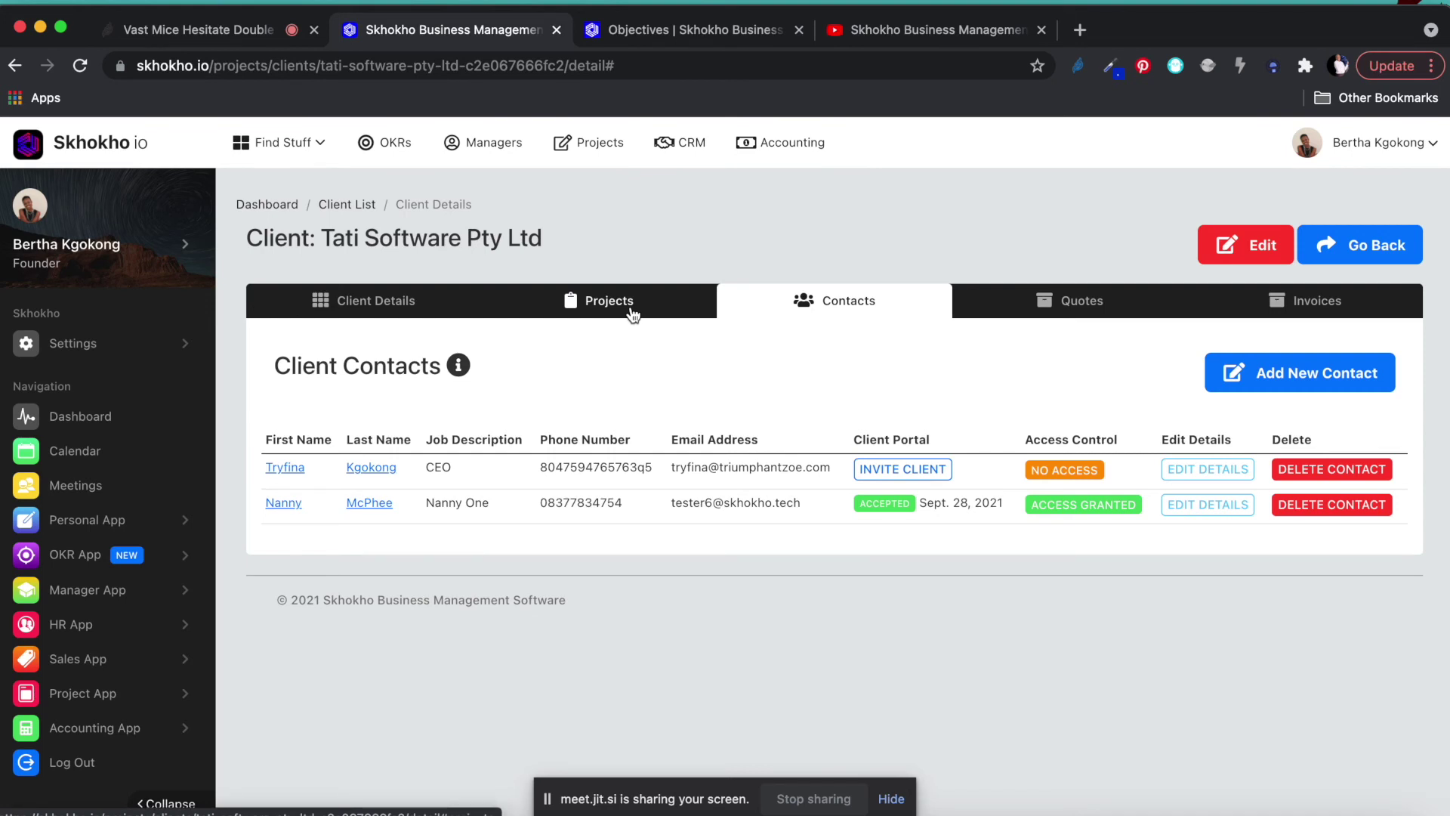
Open Tati Software Pty Ltd's Invoices tab and scroll through the empty invoice list.
click(1314, 302)
scroll(978, 491, down, 3)
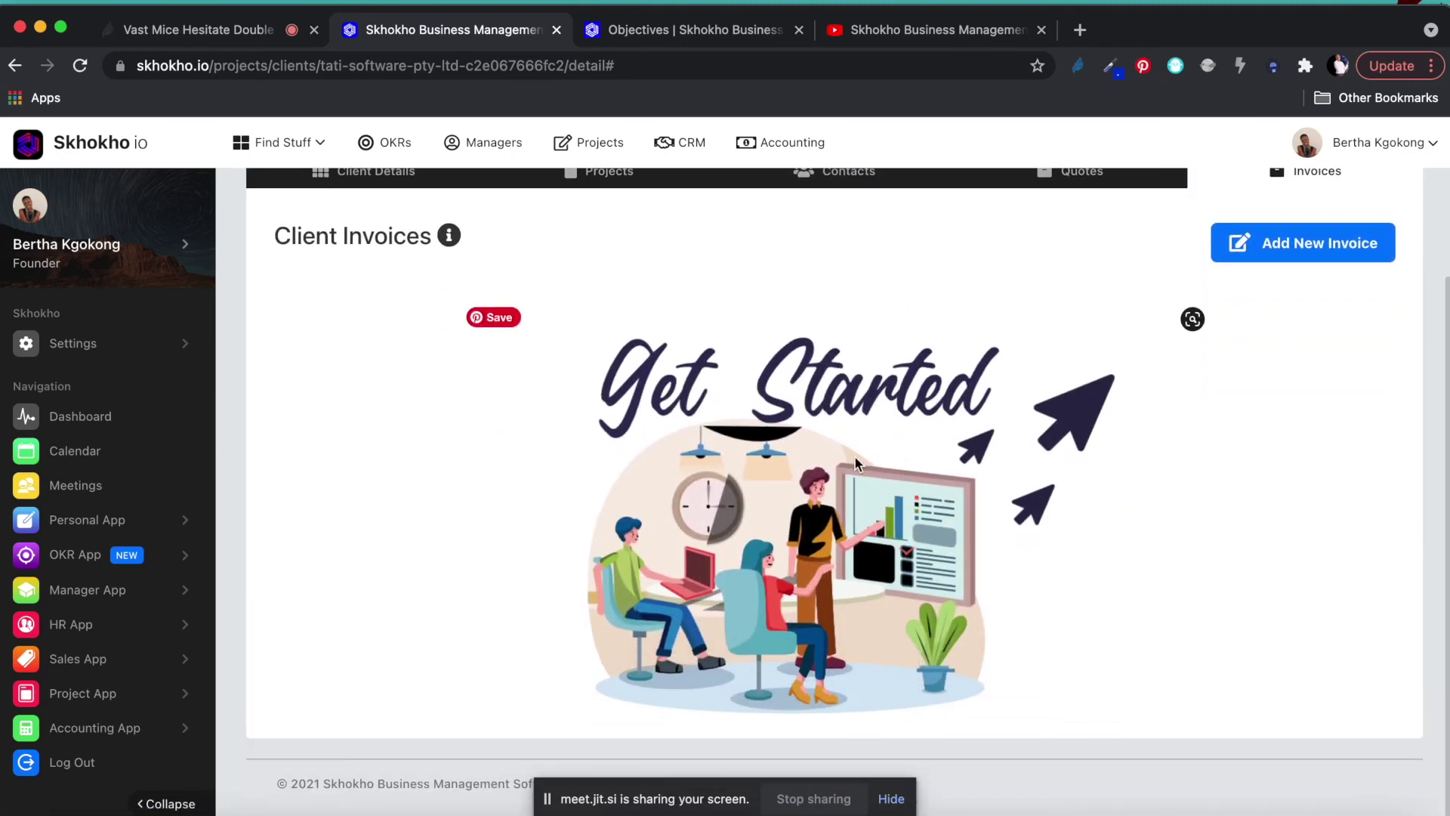
scroll(940, 457, up, 3)
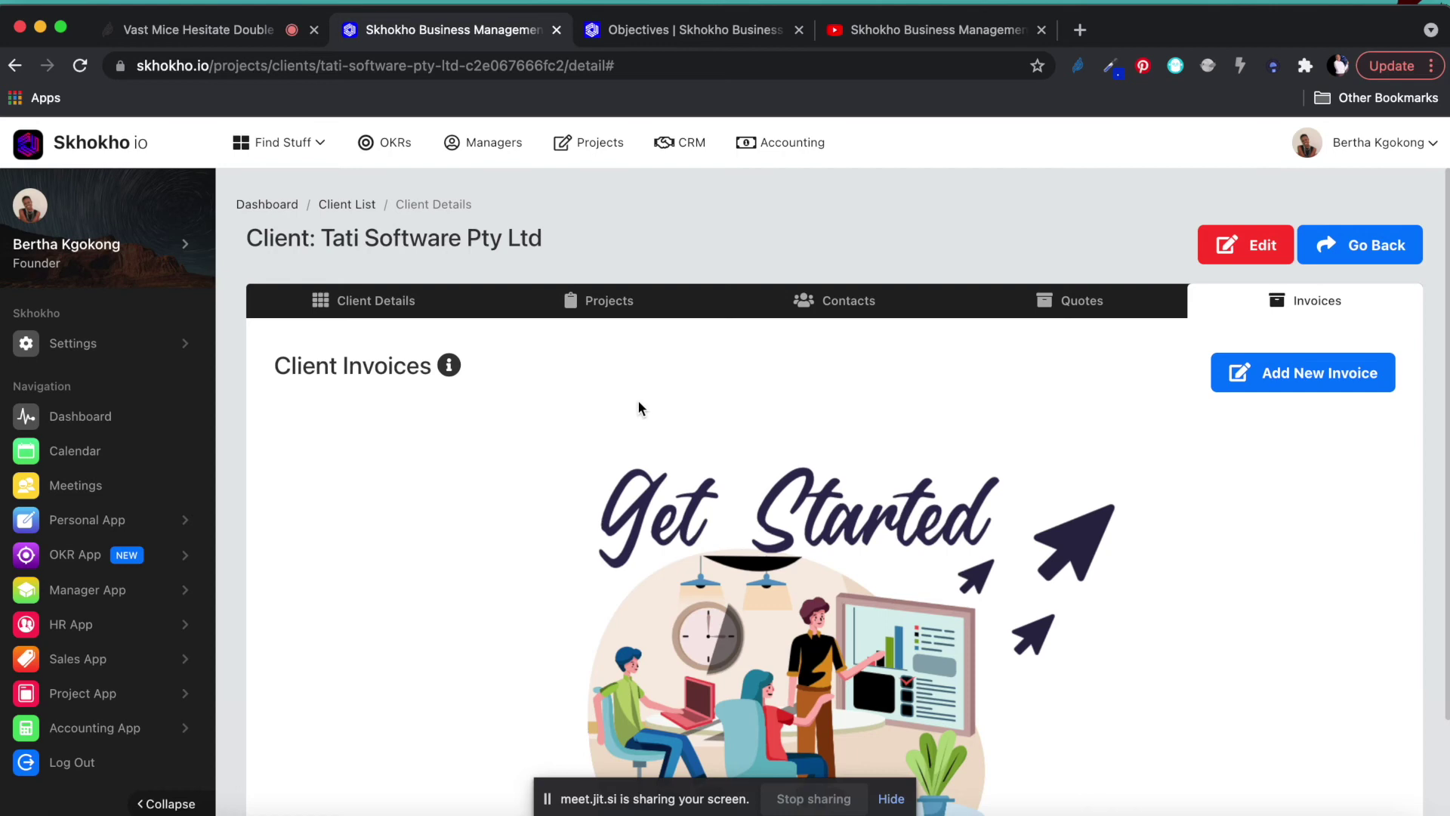
scroll(689, 555, down, 2)
scroll(688, 556, up, 2)
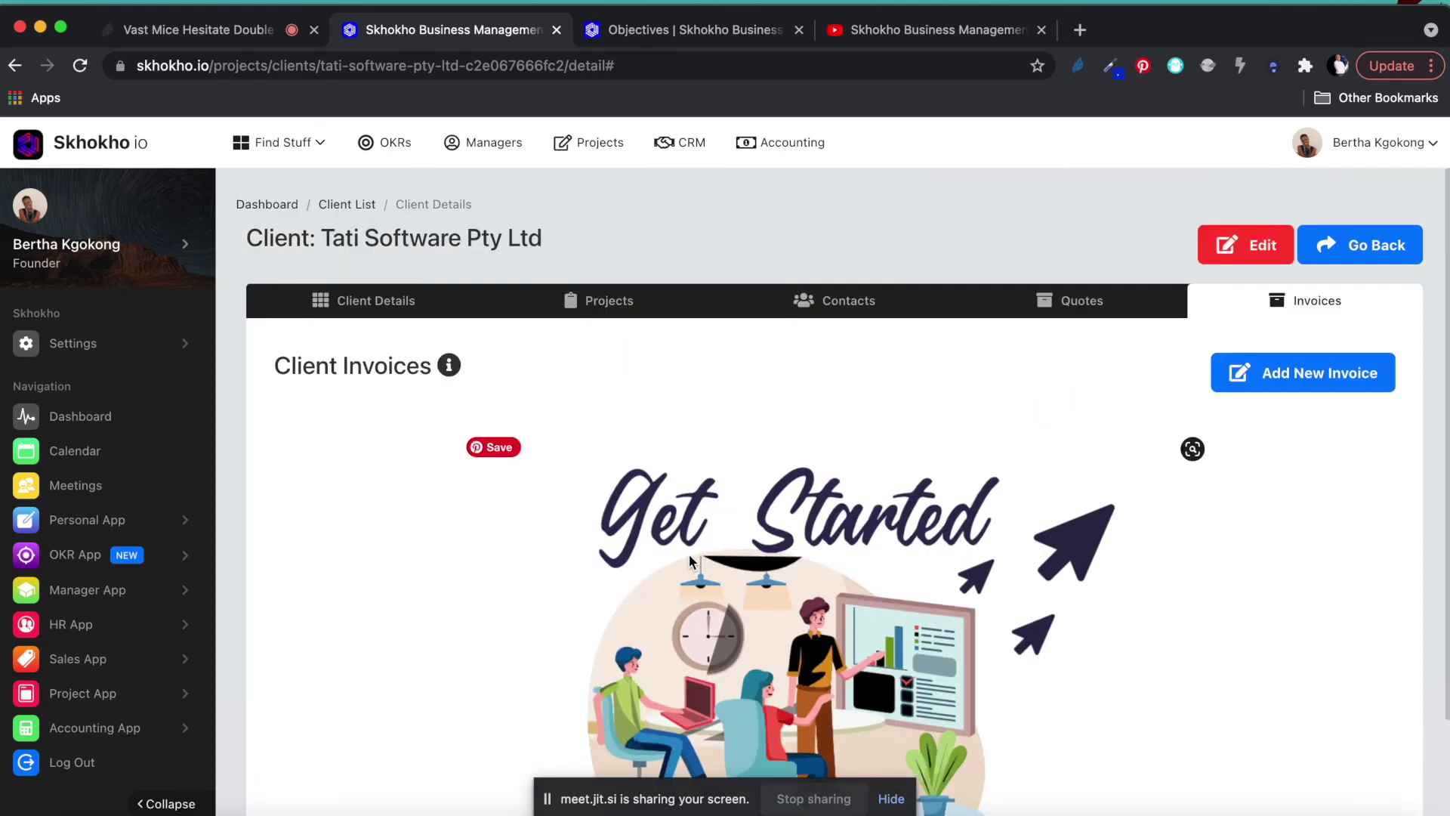
scroll(689, 555, down, 2)
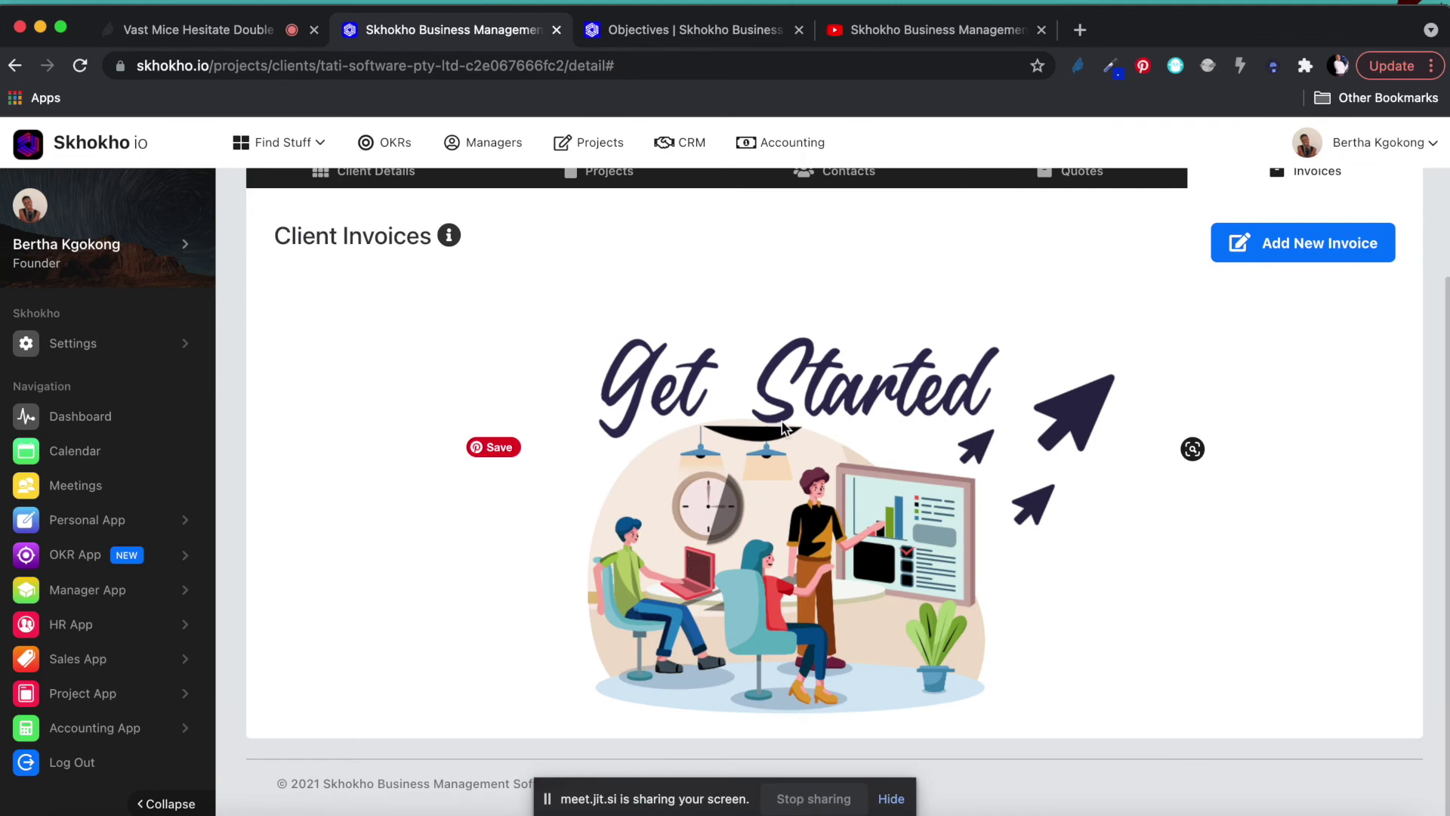
scroll(774, 461, up, 2)
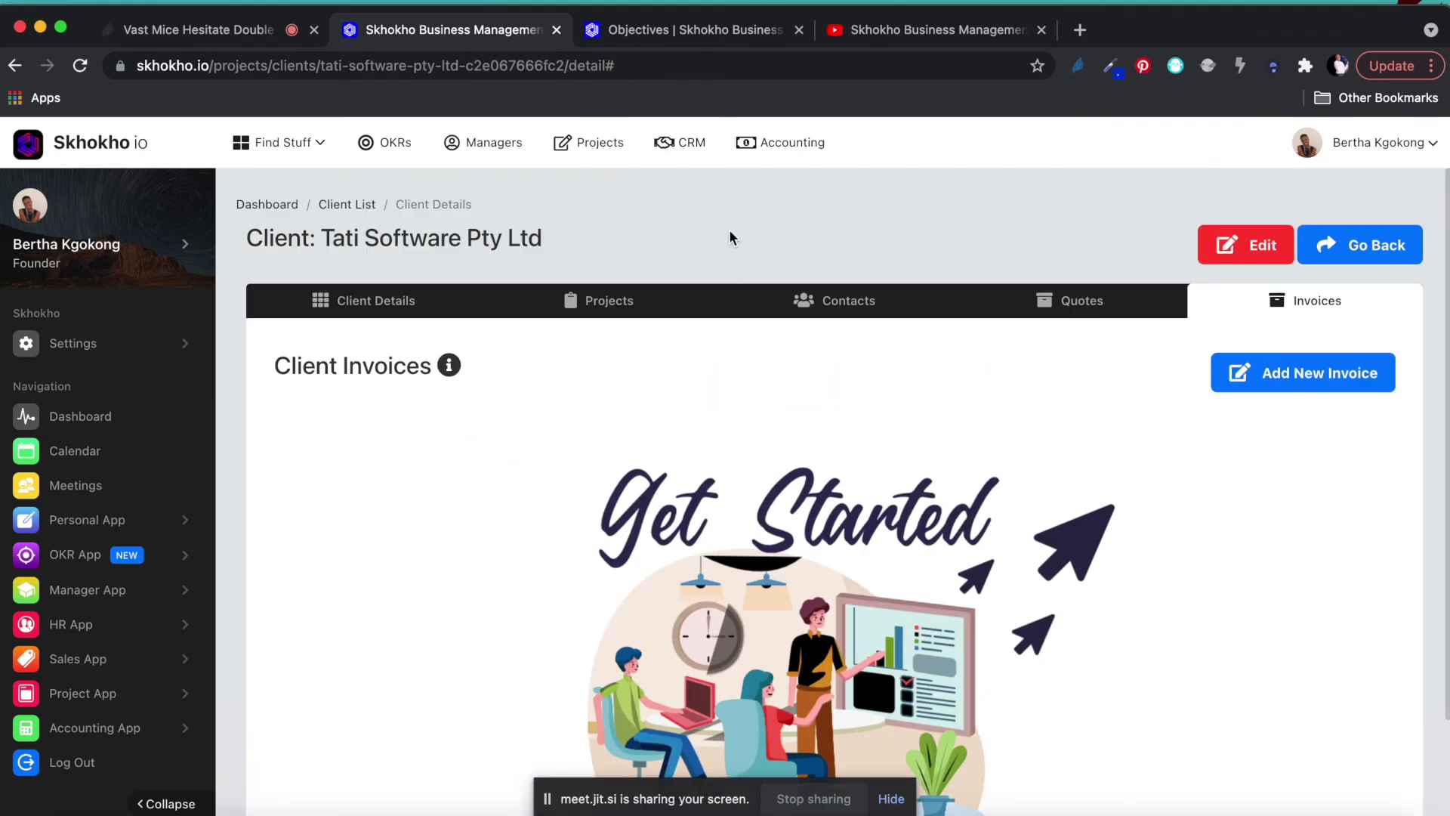
On the Skhokho YouTube channel page, select the search text and dismiss the suggestions.
click(911, 30)
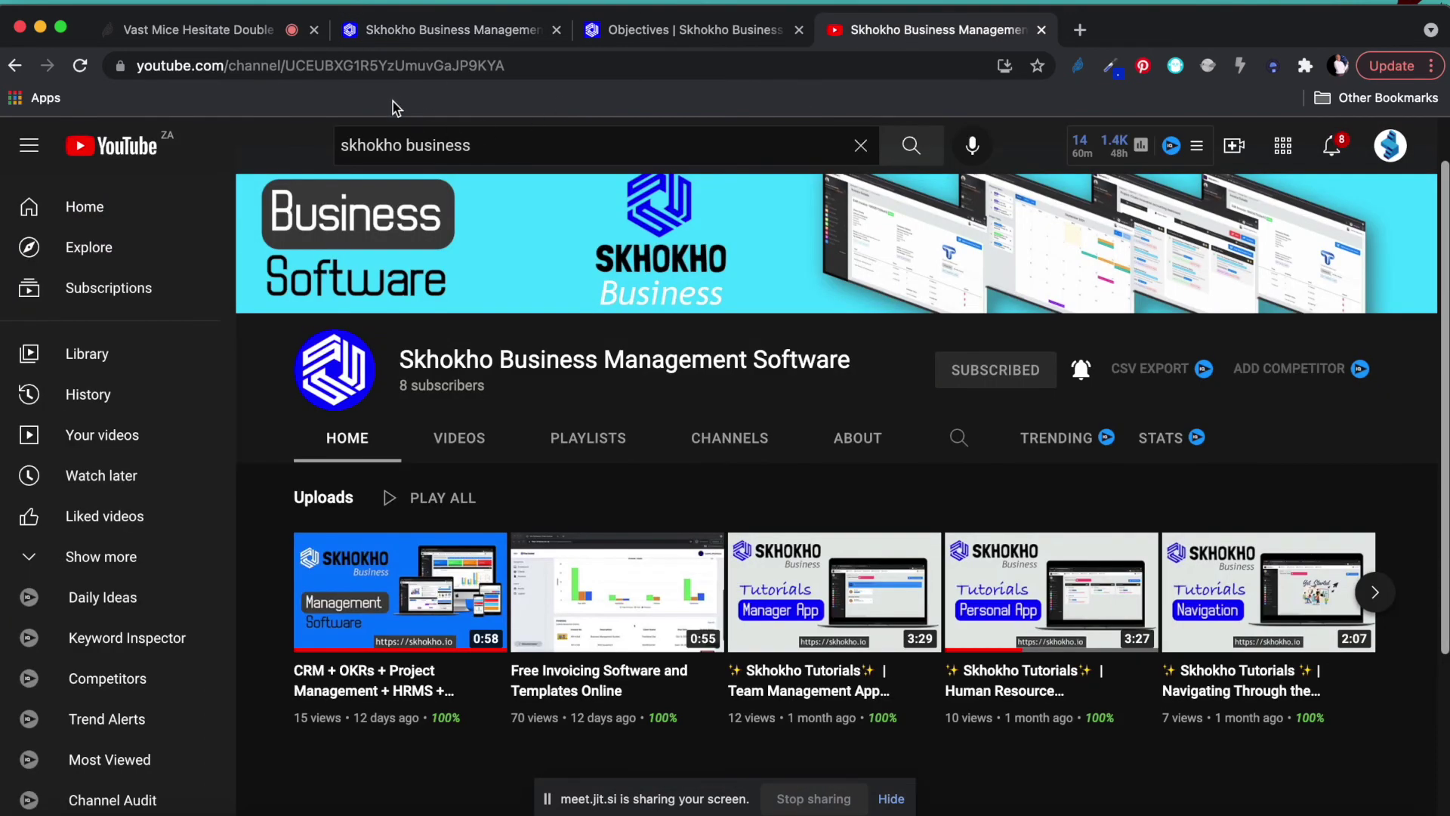
drag(346, 145, 484, 146)
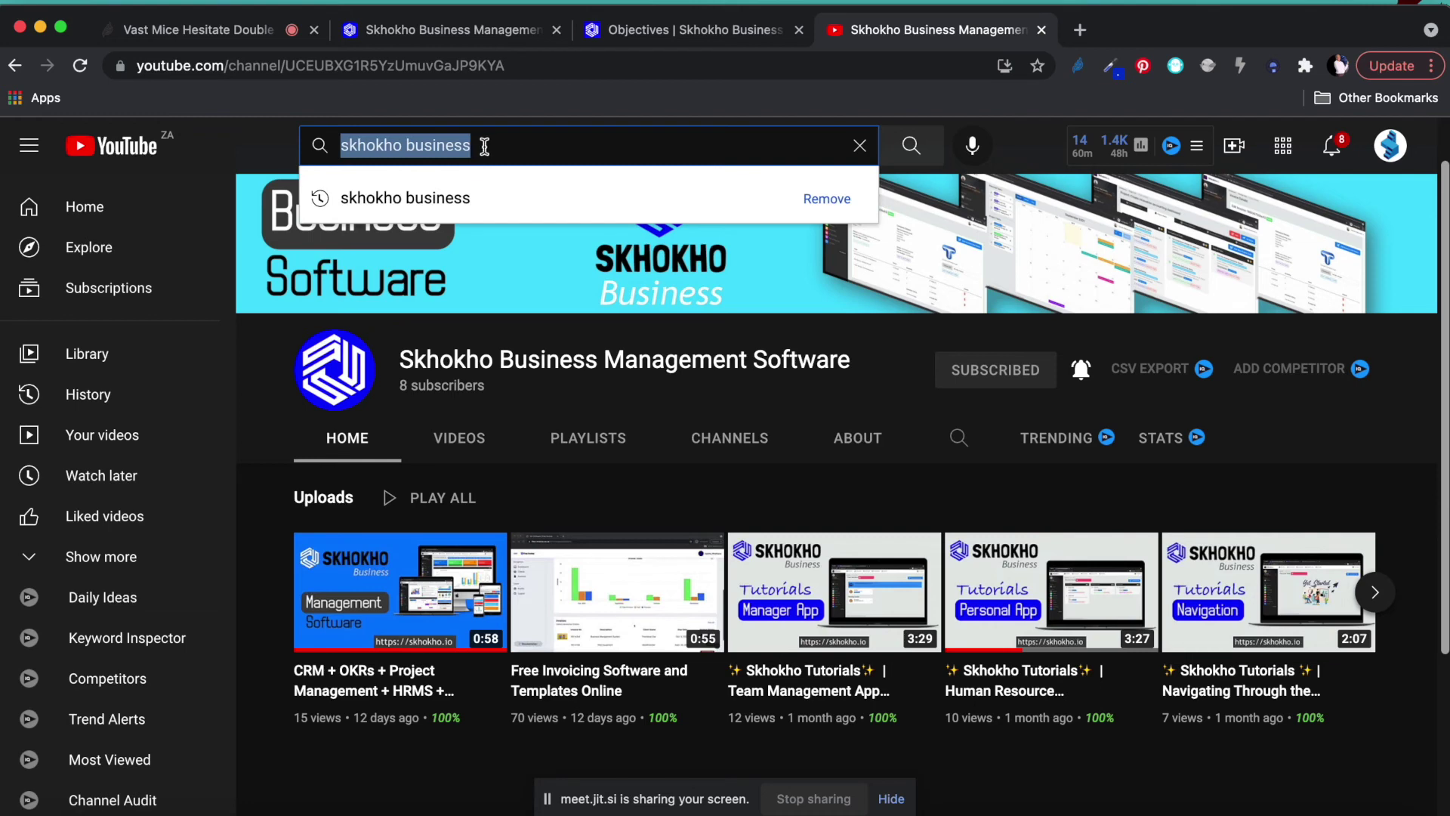
click(260, 151)
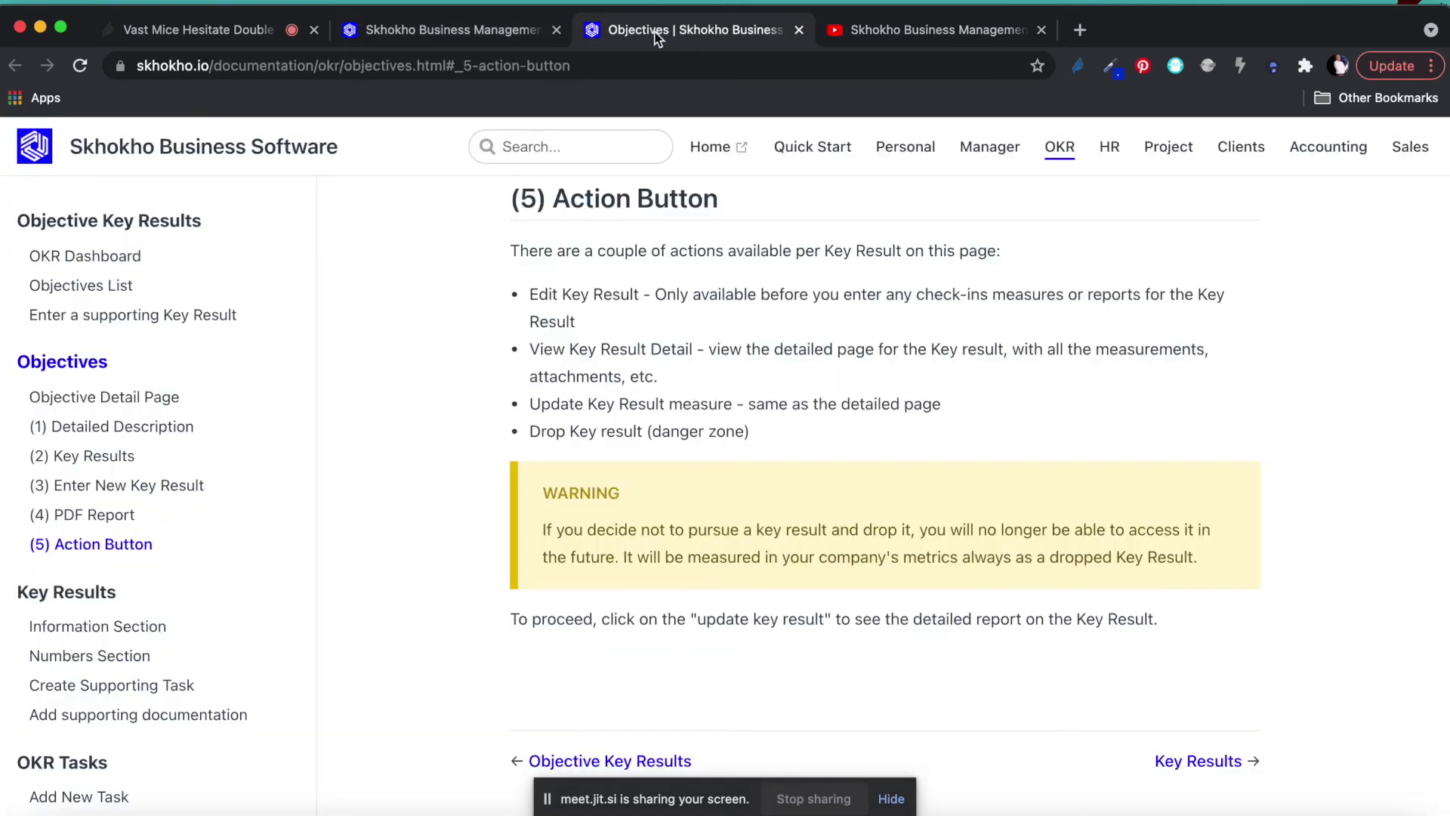
Close the Objectives documentation tab and select the path in the Tati Software page's address.
click(654, 32)
click(421, 33)
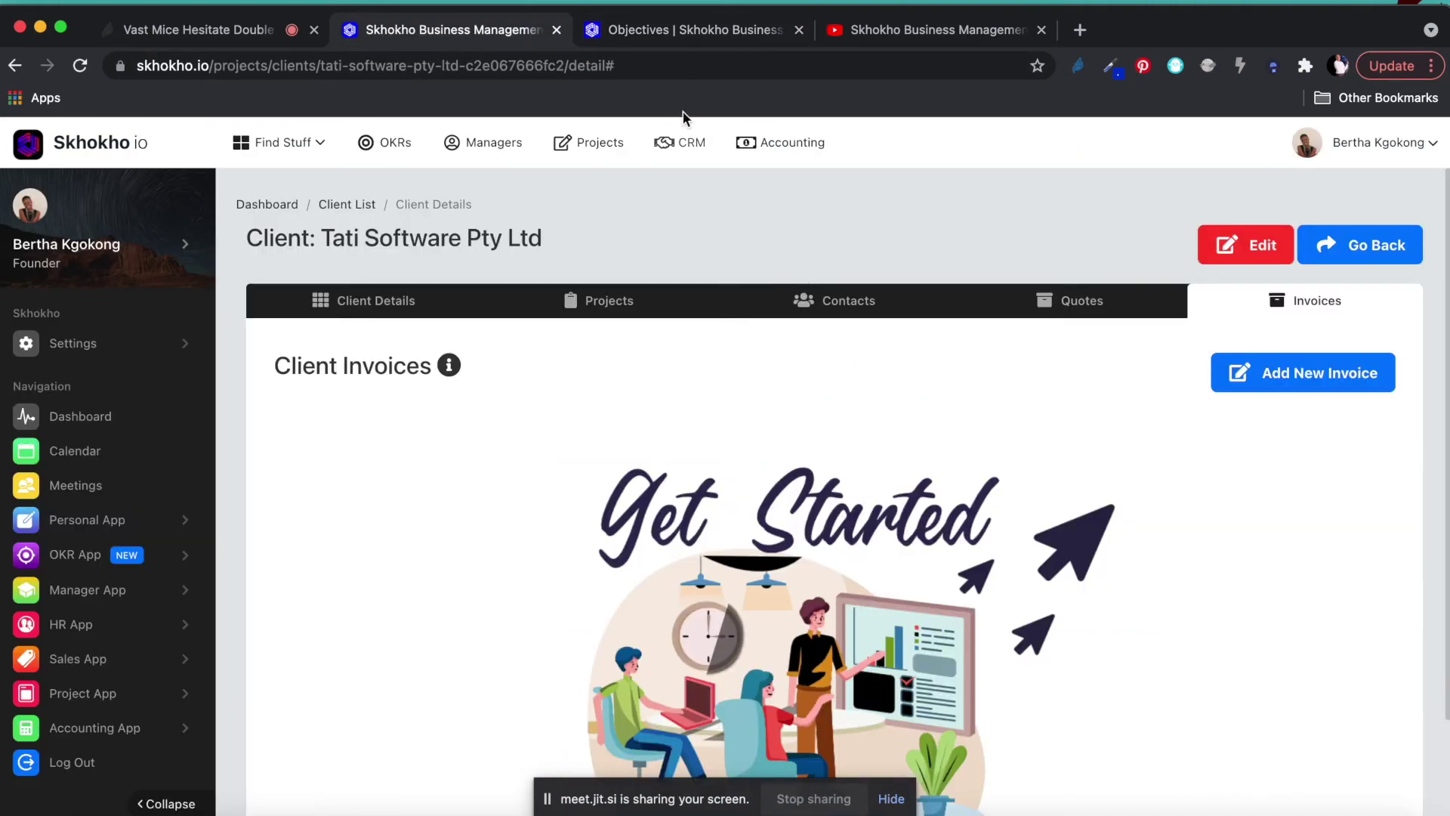
click(677, 32)
scroll(664, 375, up, 20)
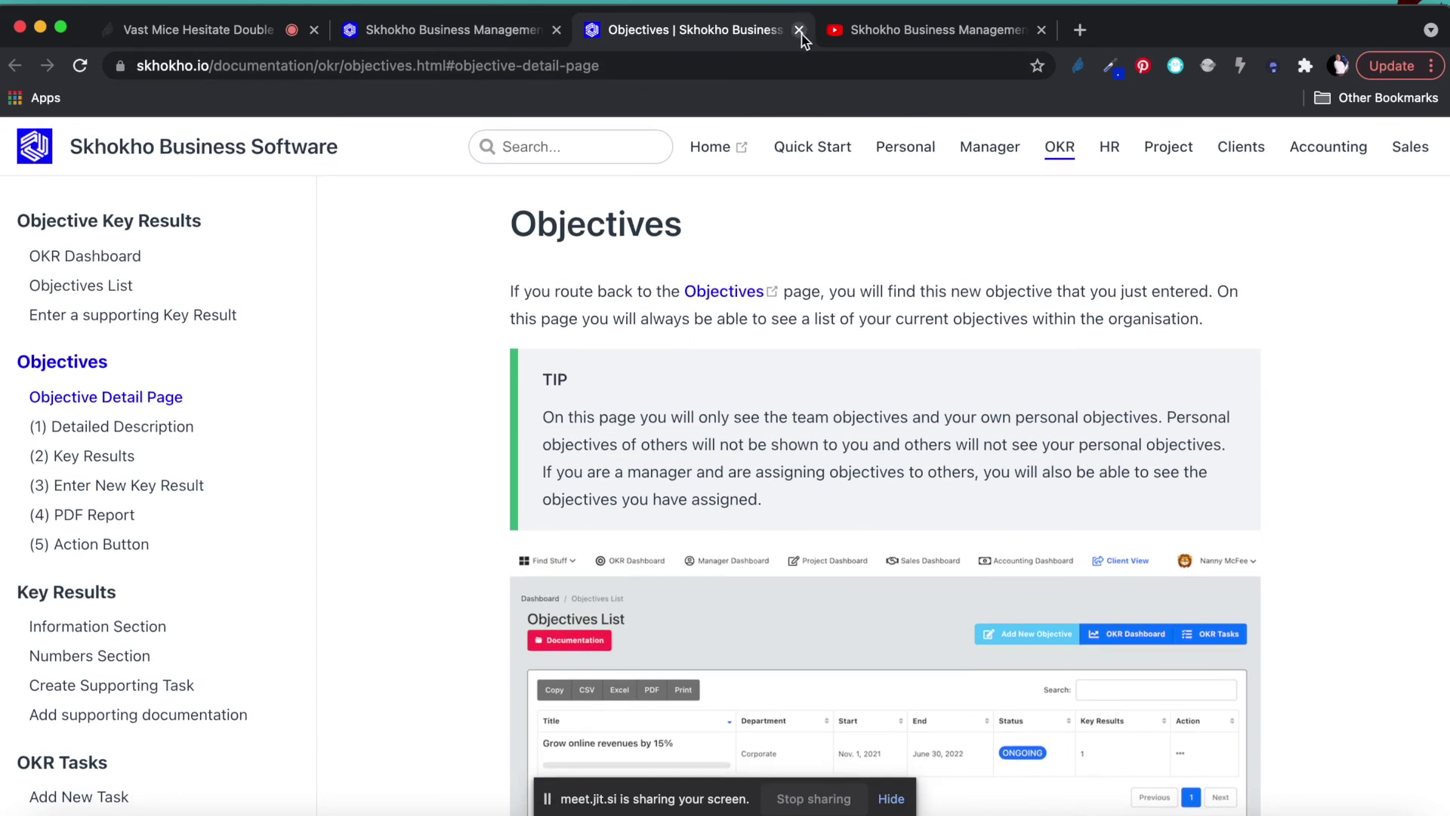
click(799, 29)
click(465, 31)
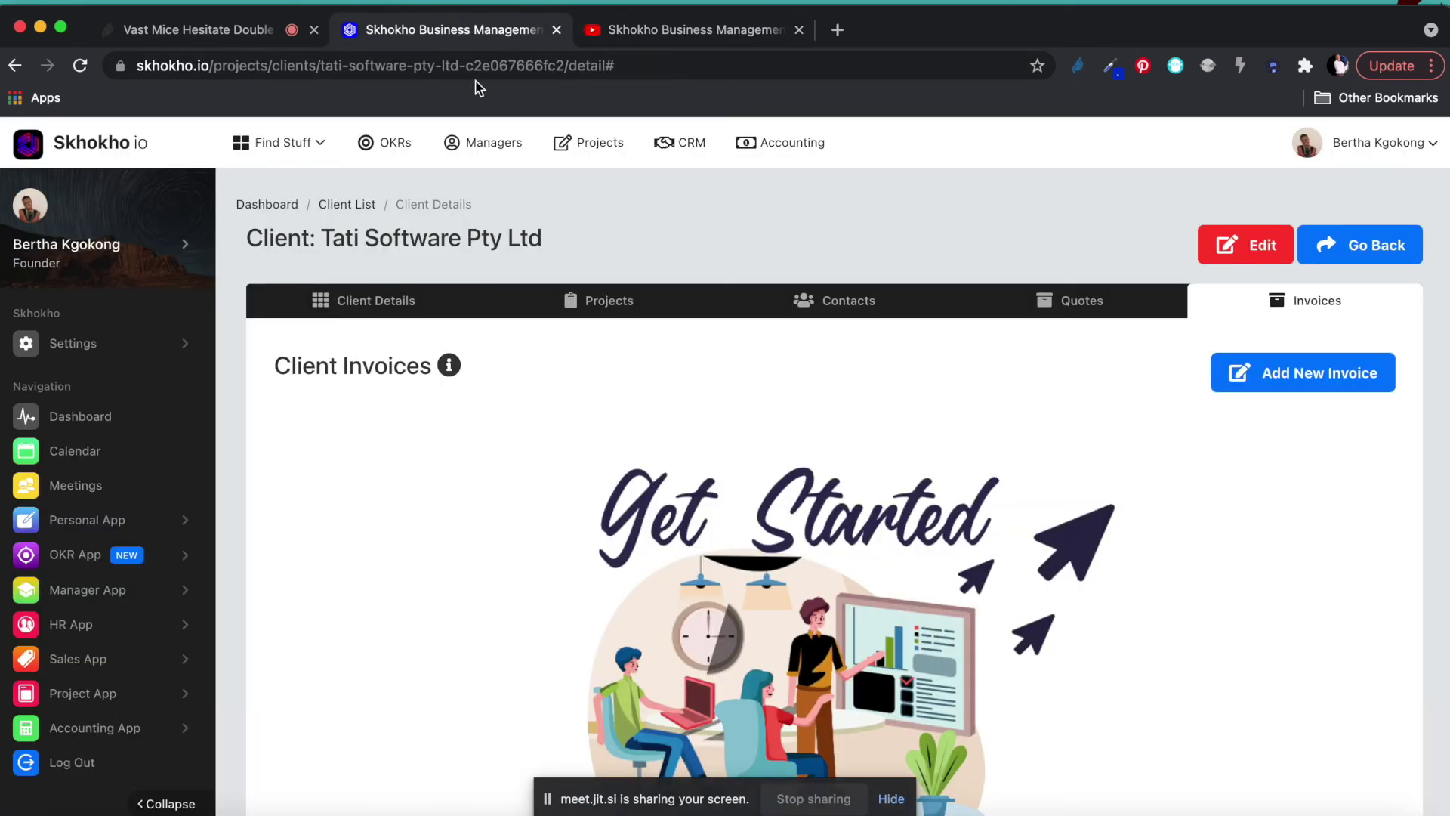
drag(212, 67, 964, 58)
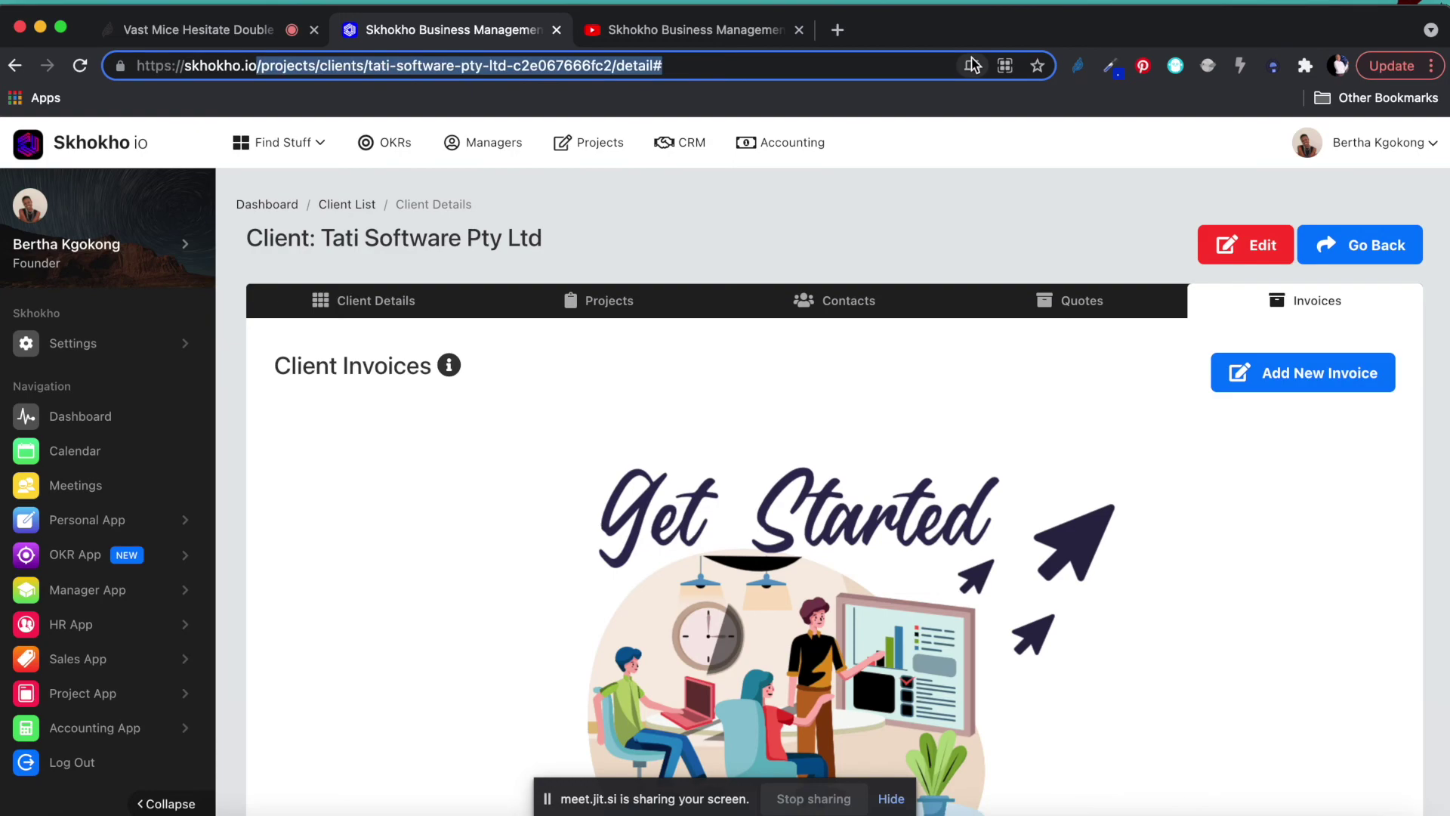
Load the skhokho.io homepage and open the Project Management App documentation.
key(BackSpace)
key(Return)
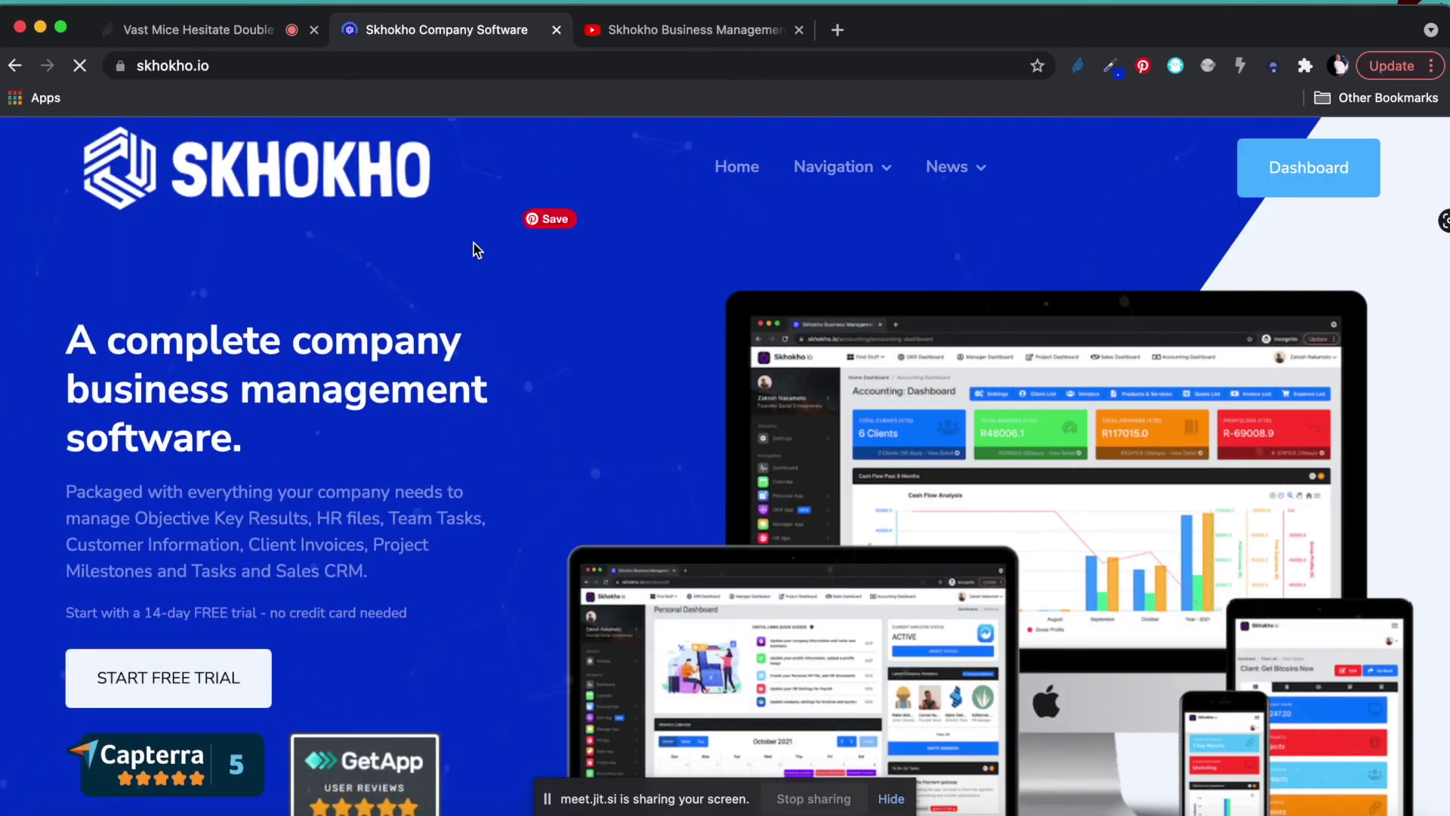
mouse_move(936, 175)
mouse_move(849, 172)
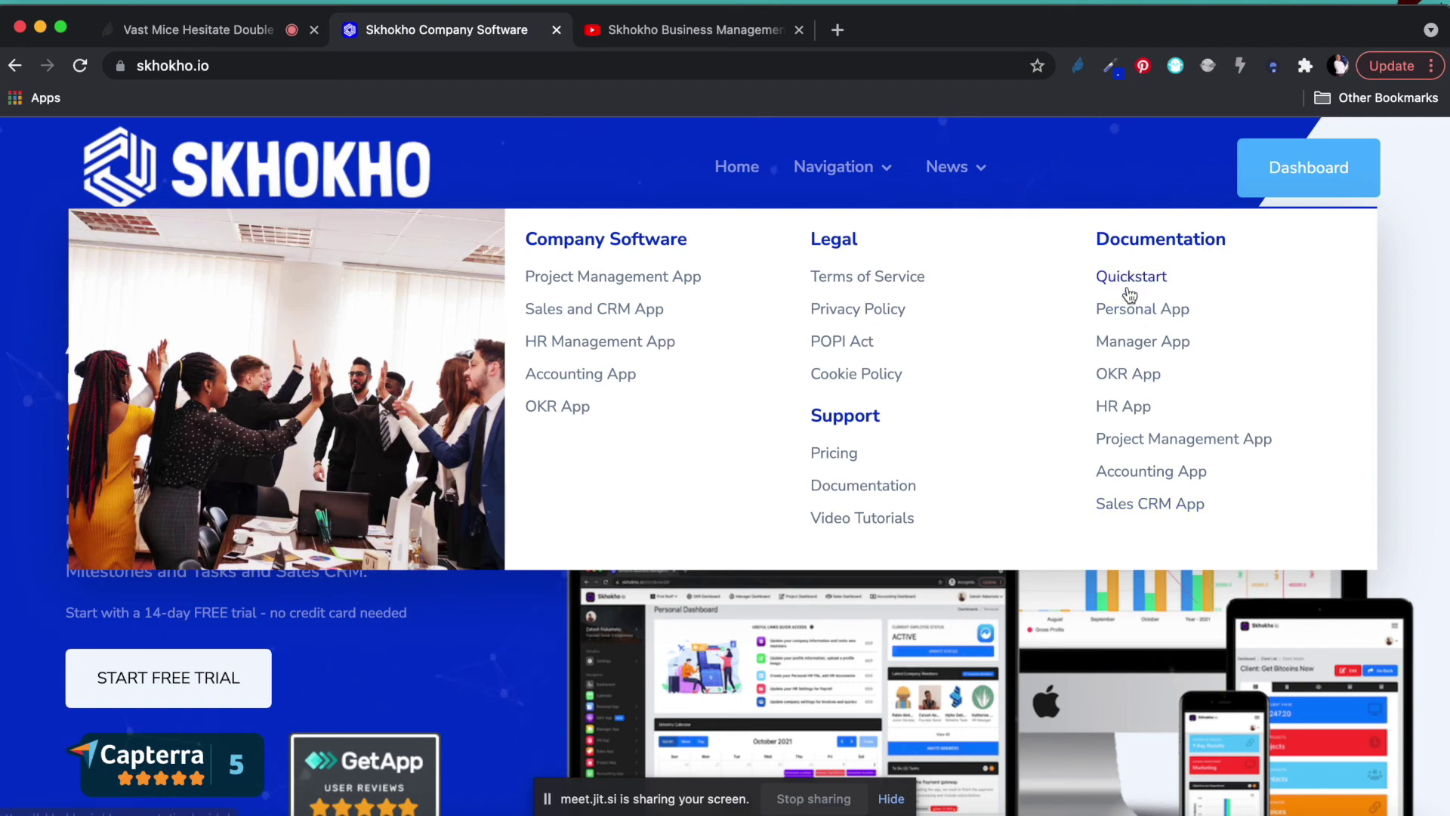
click(1189, 445)
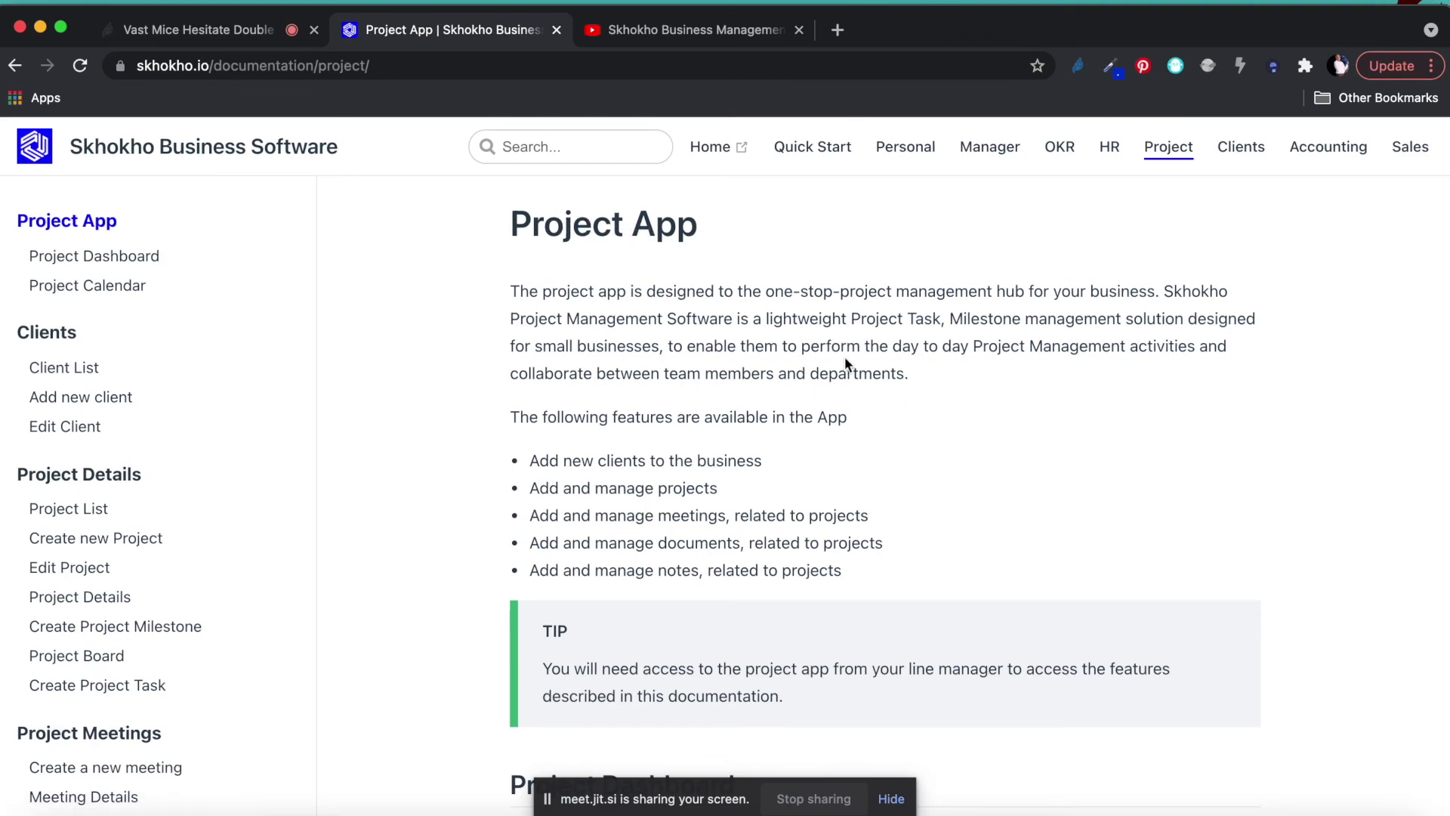
scroll(845, 357, down, 9)
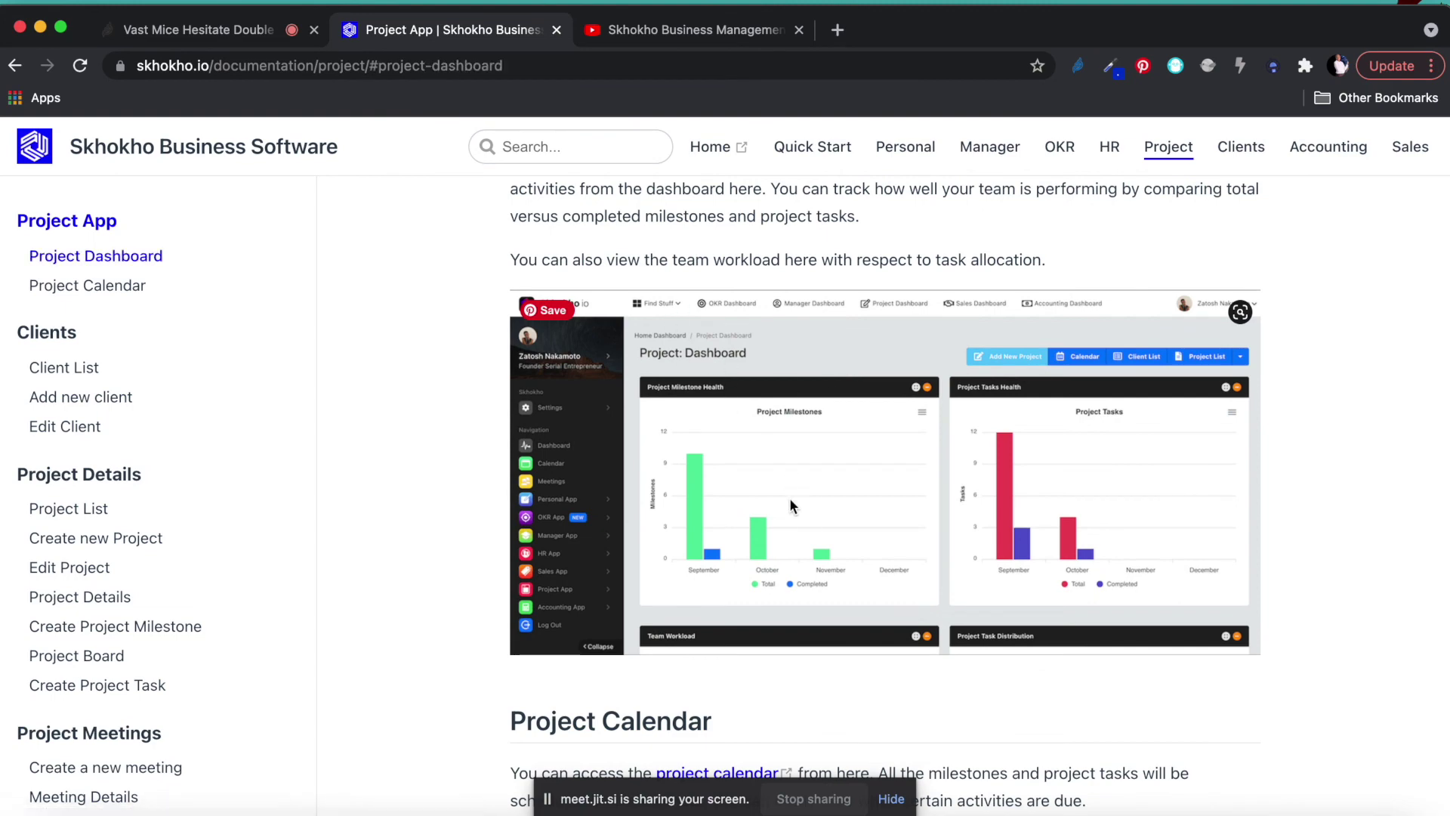
scroll(790, 497, down, 8)
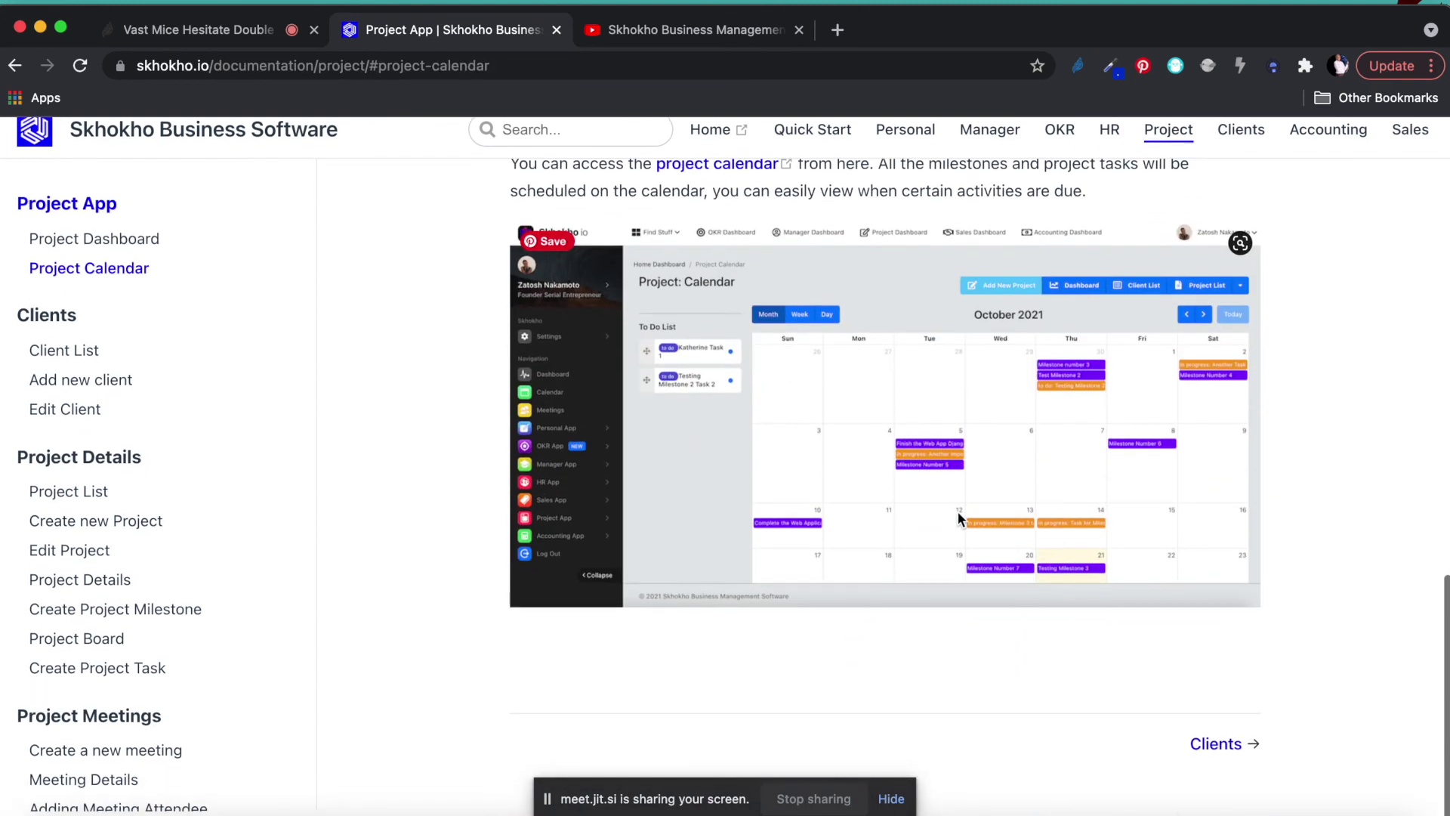
scroll(529, 483, up, 3)
scroll(106, 453, down, 4)
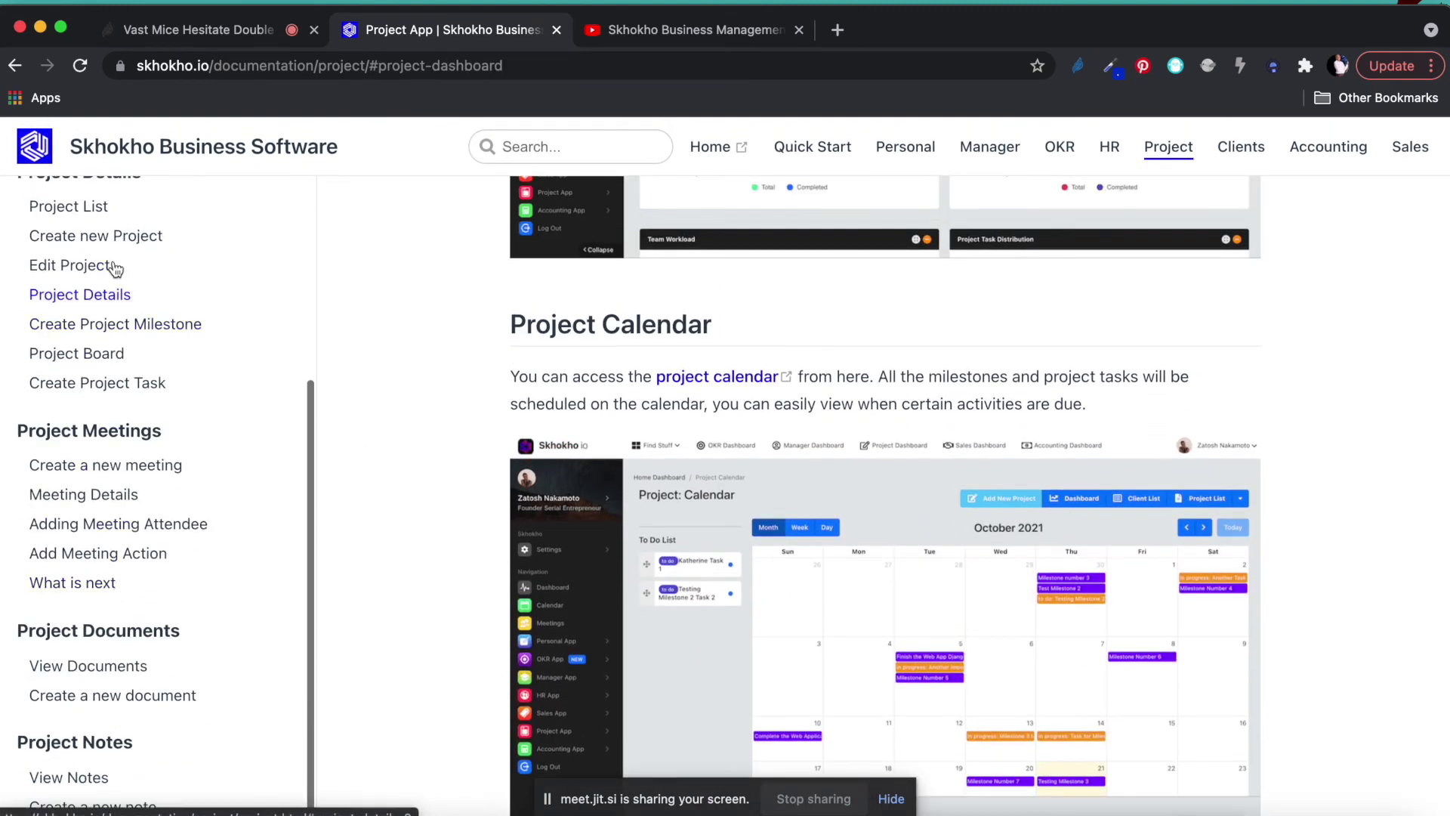
scroll(143, 573, down, 1)
scroll(142, 573, up, 1)
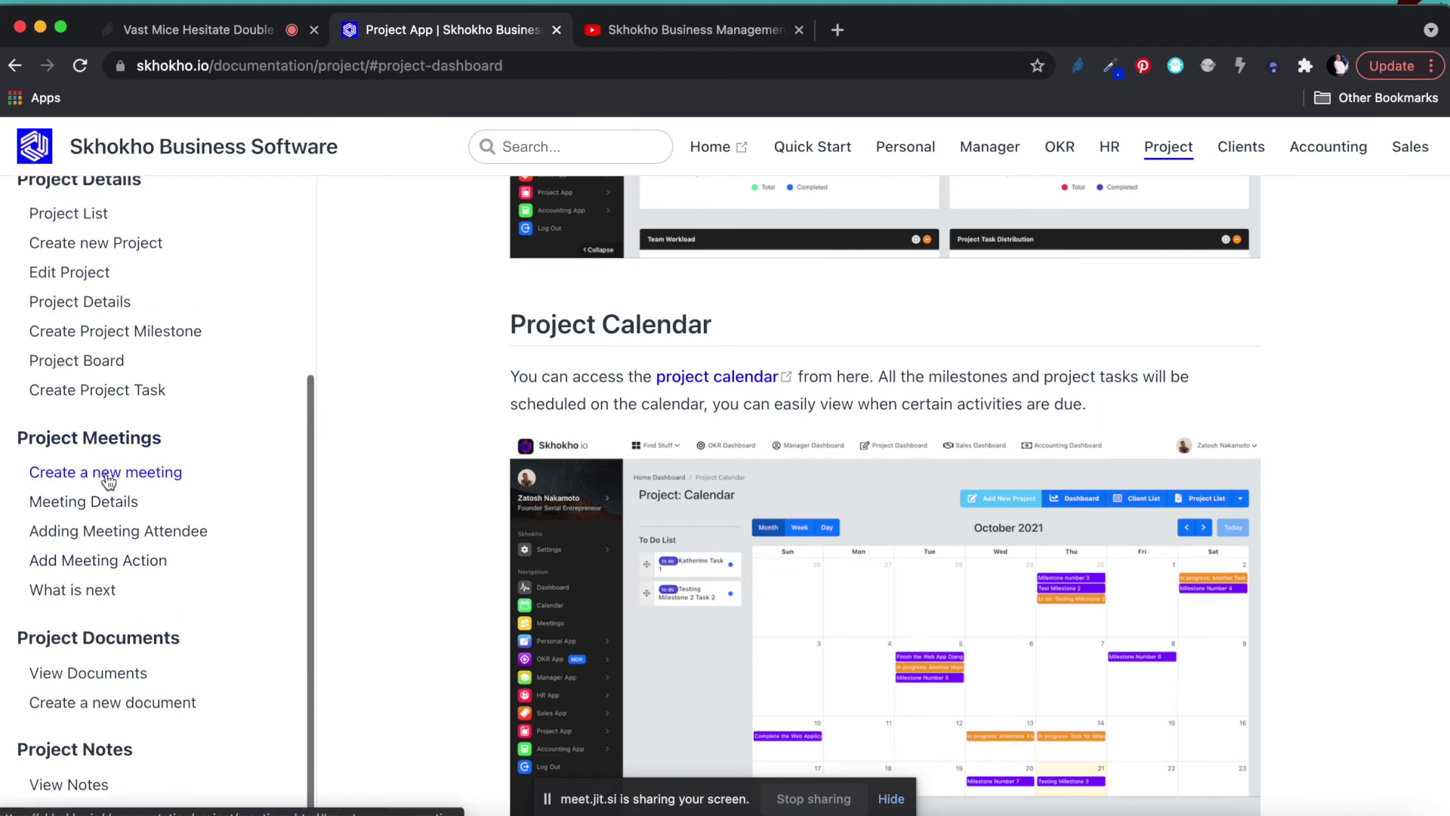
Read the project docs on creating meetings, viewing project documents and viewing project notes.
click(111, 474)
scroll(144, 576, down, 2)
scroll(144, 576, down, 2)
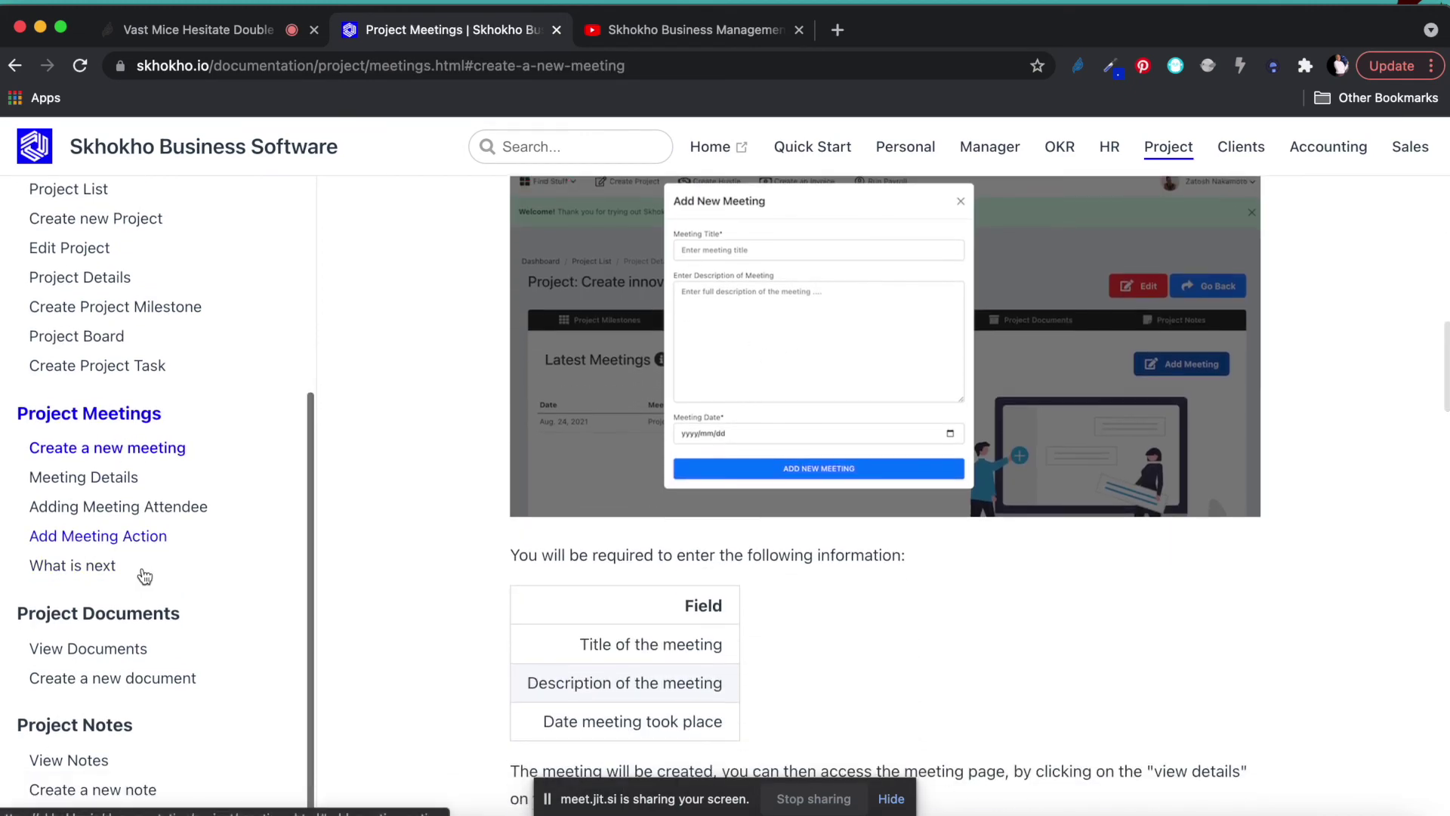
click(110, 648)
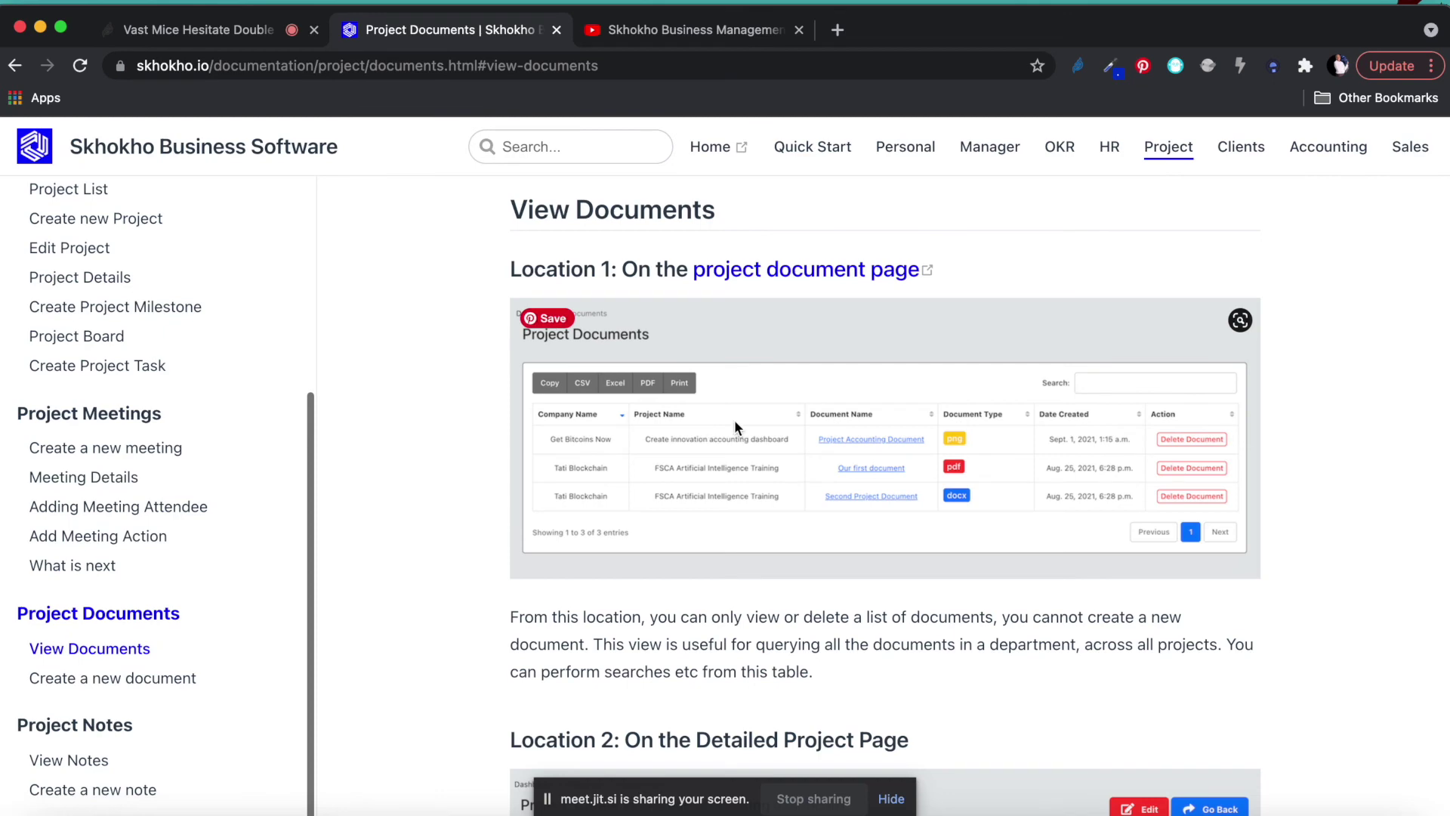
scroll(110, 646, down, 3)
click(75, 761)
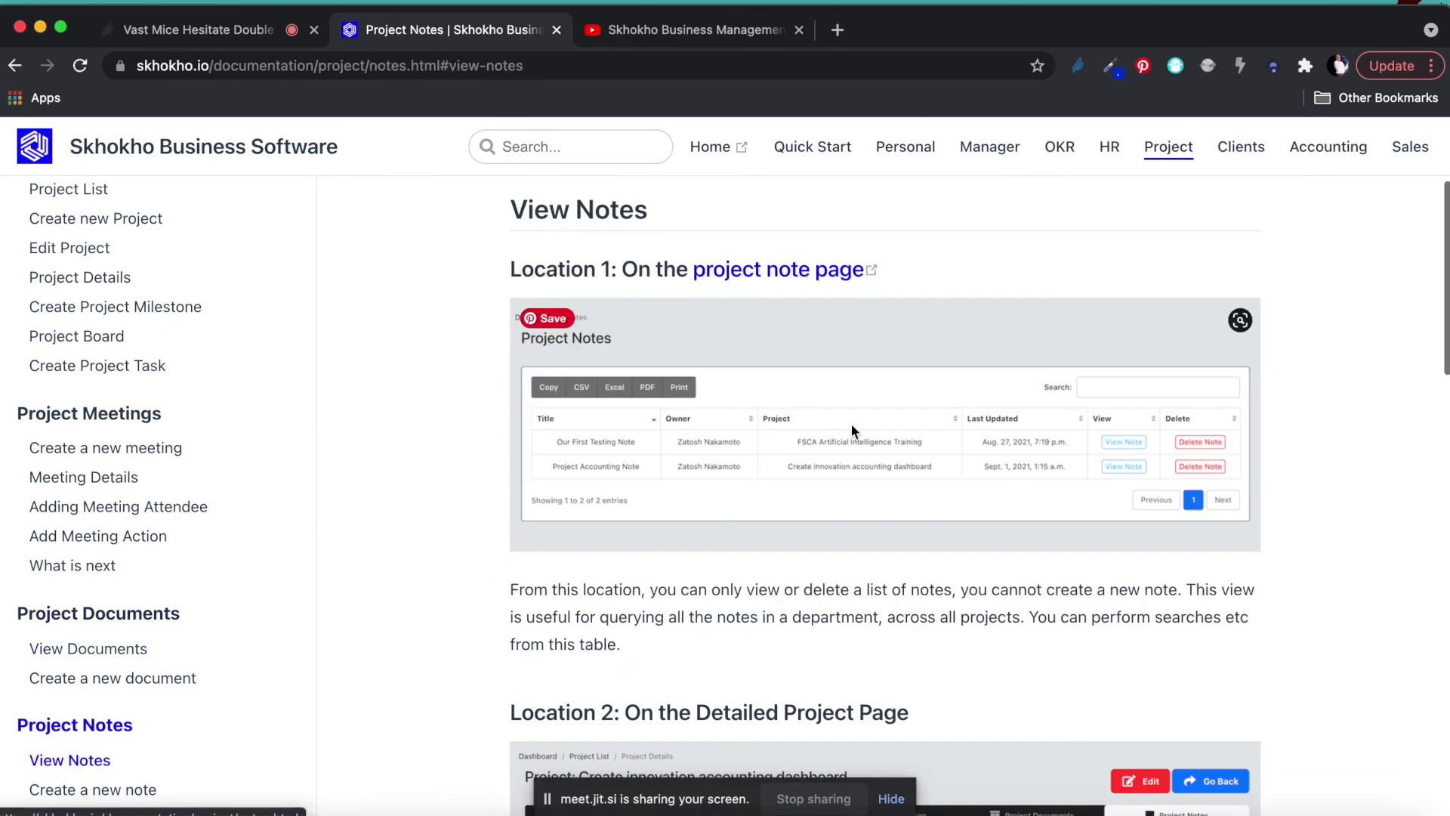
scroll(110, 380, up, 1)
scroll(110, 379, up, 4)
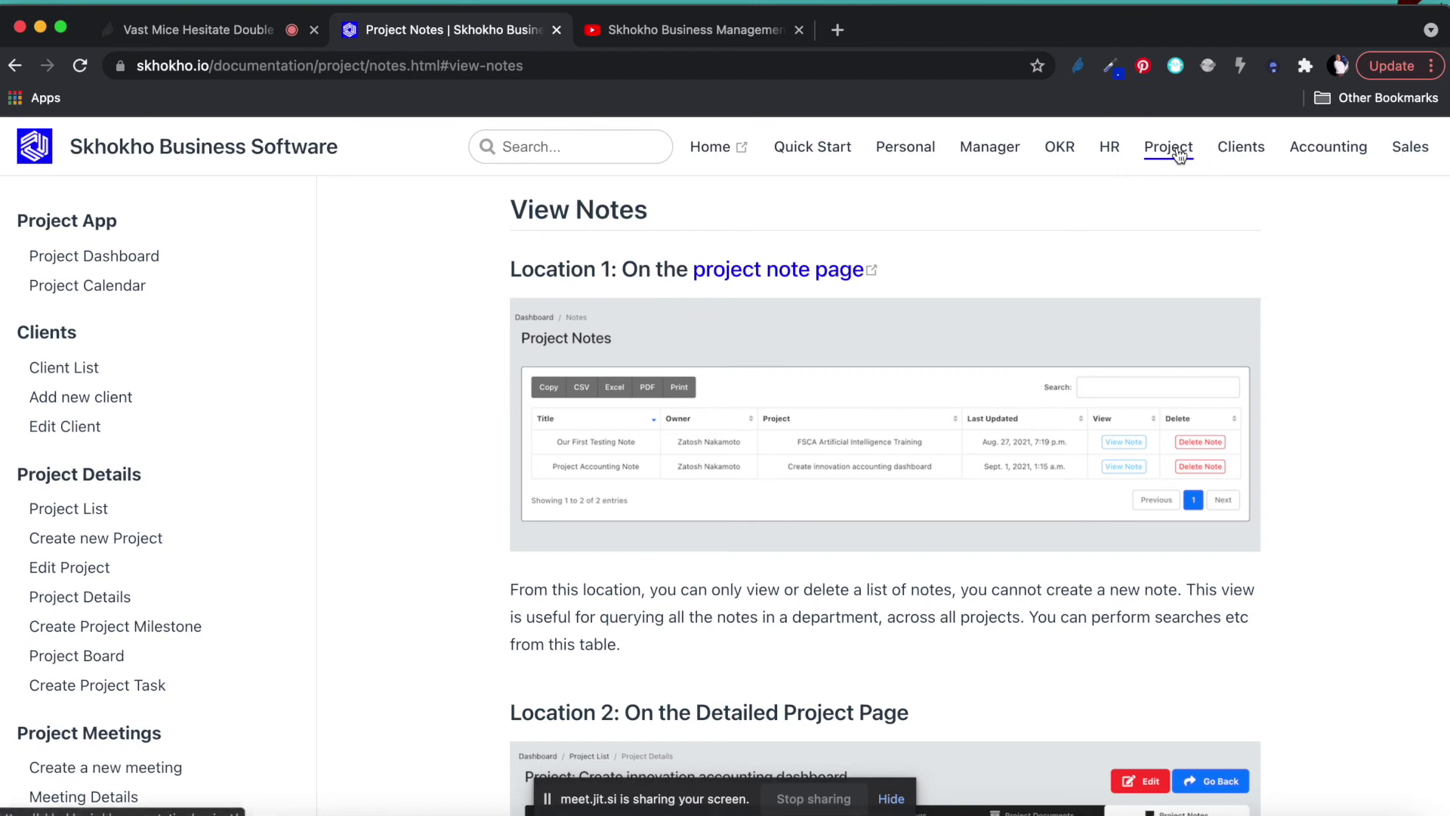
Switch to the Sales CRM App docs and read the contact list and adding-a-contact sections.
click(1410, 155)
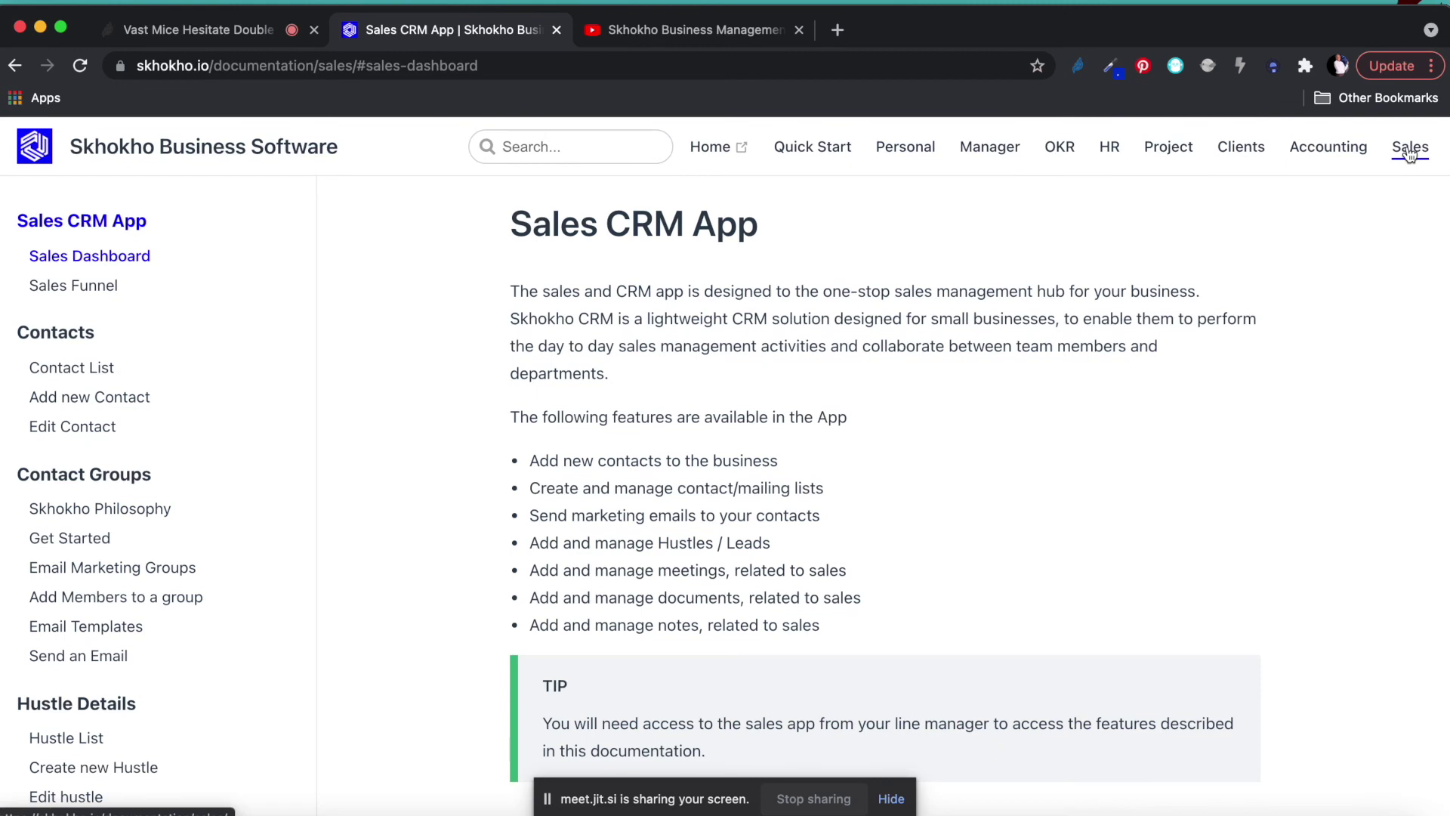
scroll(731, 556, down, 3)
scroll(732, 556, up, 3)
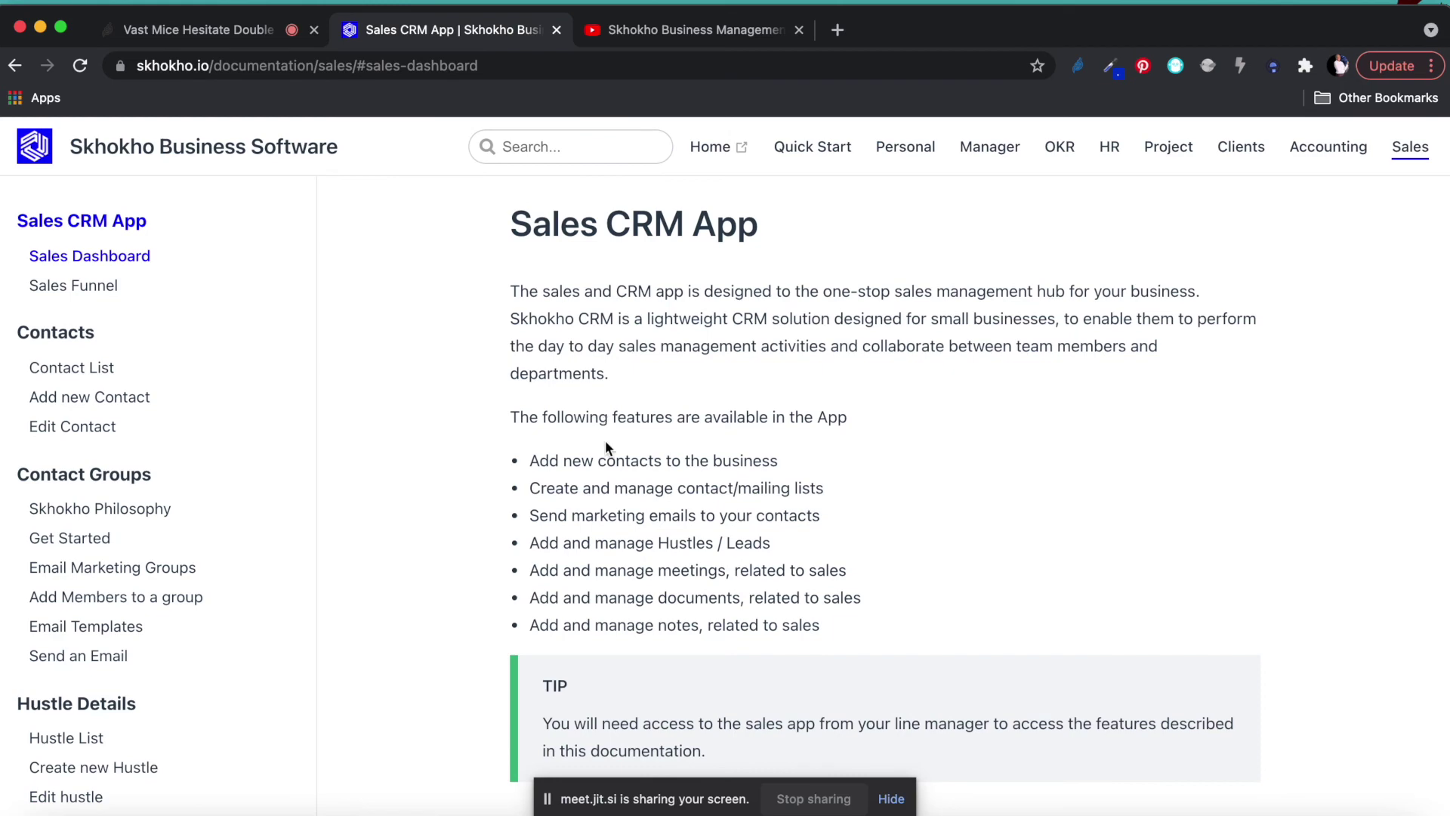
scroll(605, 425, down, 3)
scroll(68, 377, down, 2)
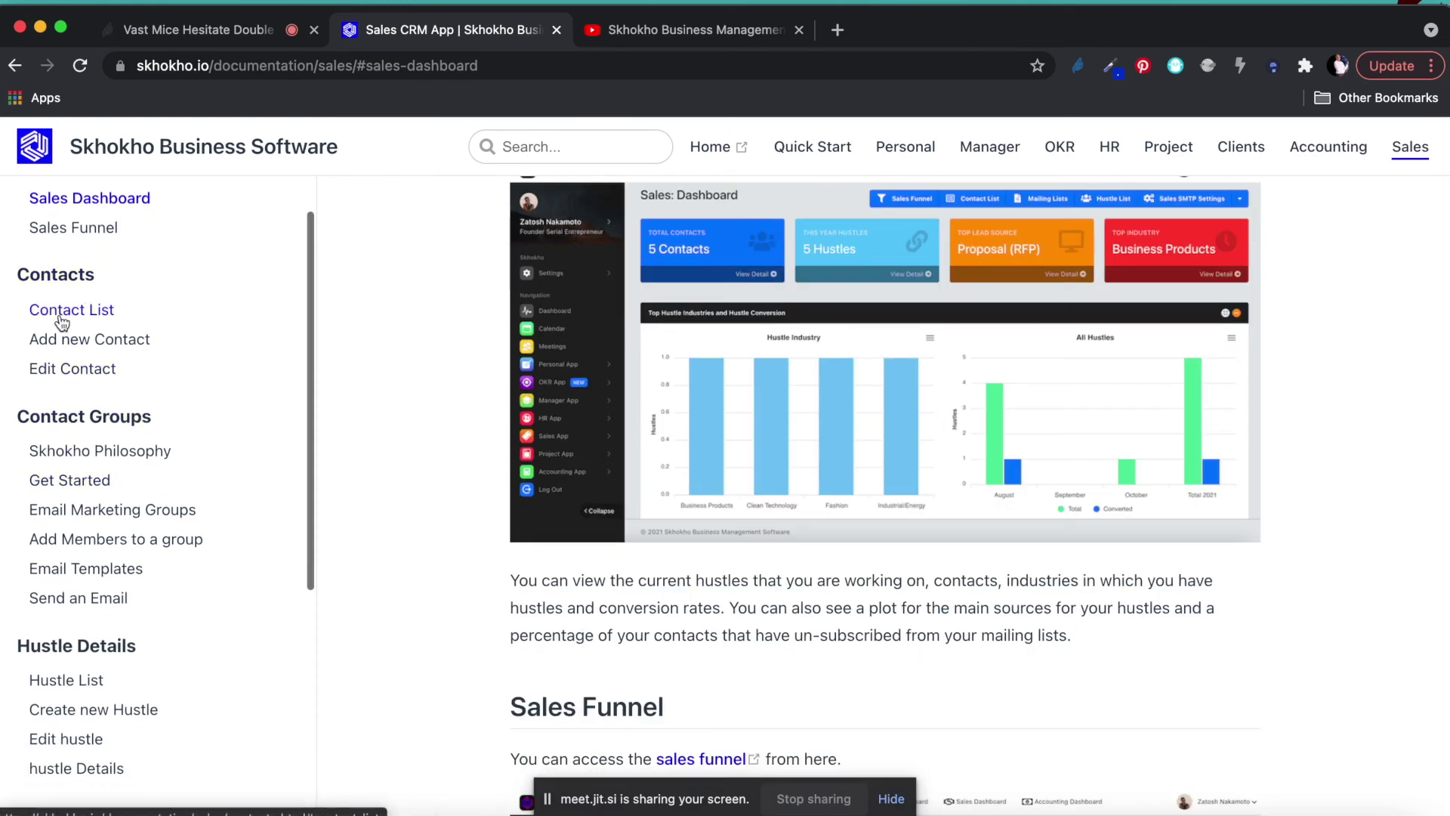
click(62, 311)
click(60, 338)
scroll(106, 484, down, 5)
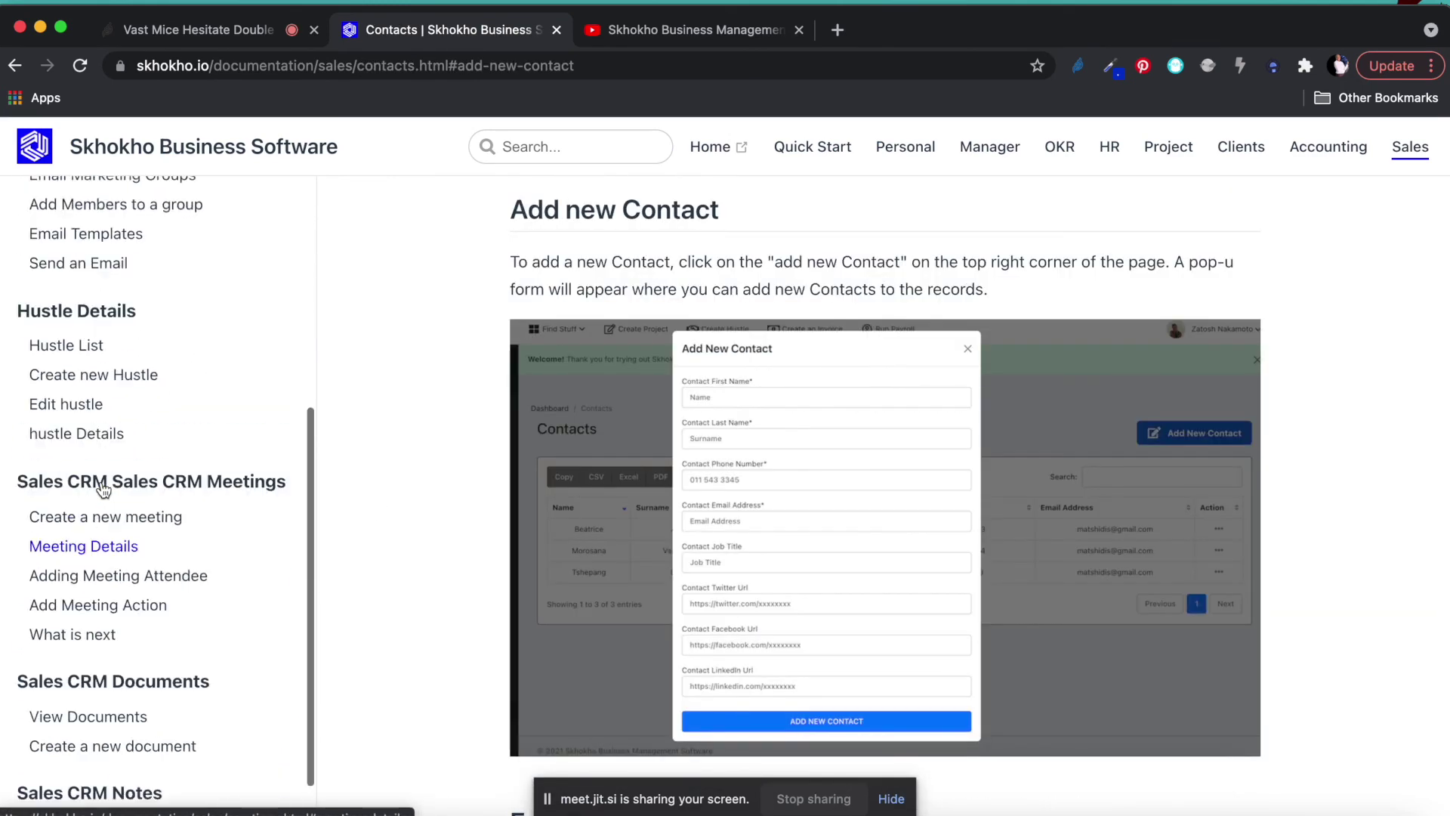
scroll(103, 490, up, 3)
Browse the Hustle List, sales meeting details and Email Marketing Groups documentation sections.
click(87, 614)
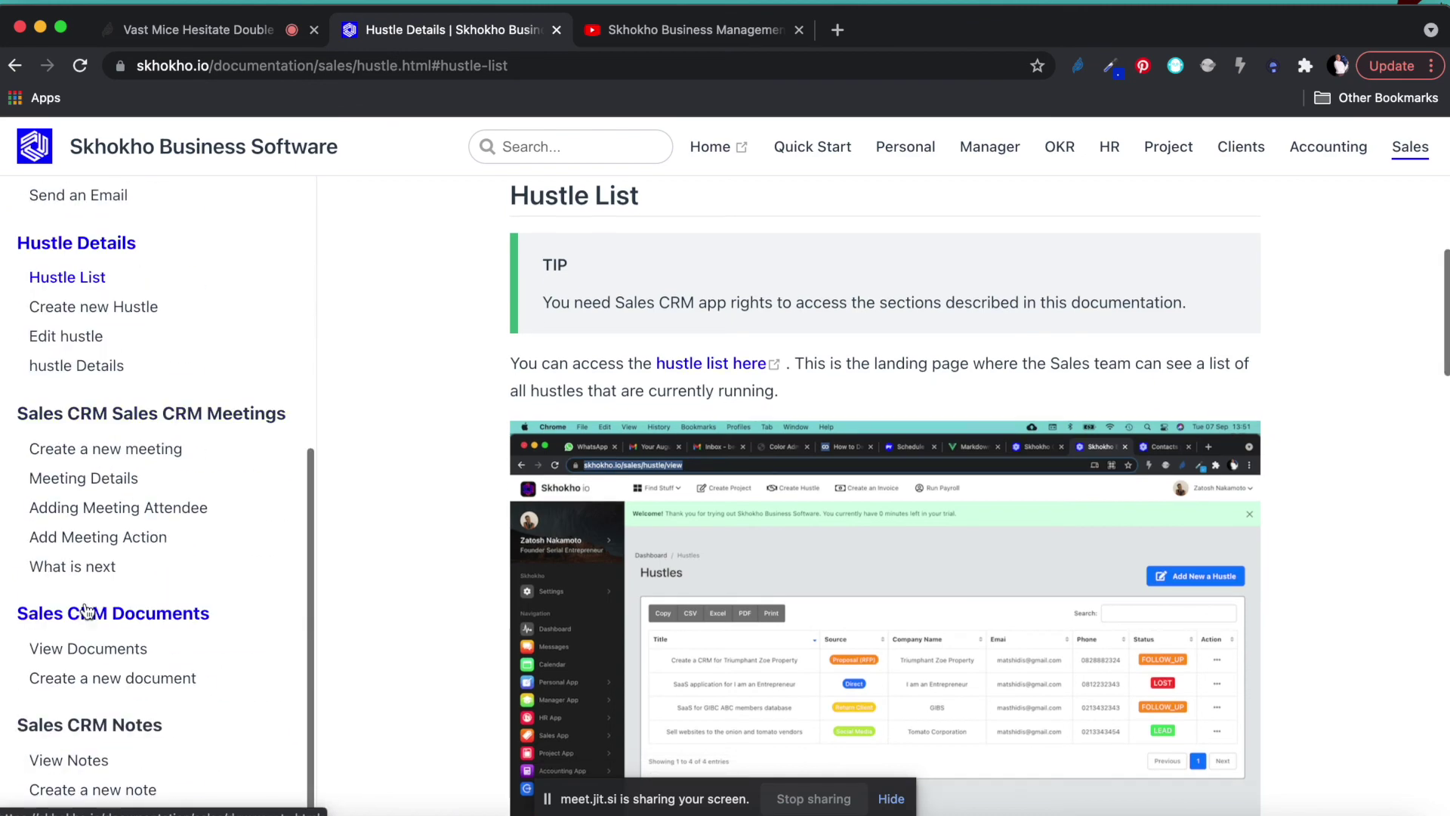
click(94, 482)
scroll(95, 484, down, 8)
scroll(94, 484, up, 6)
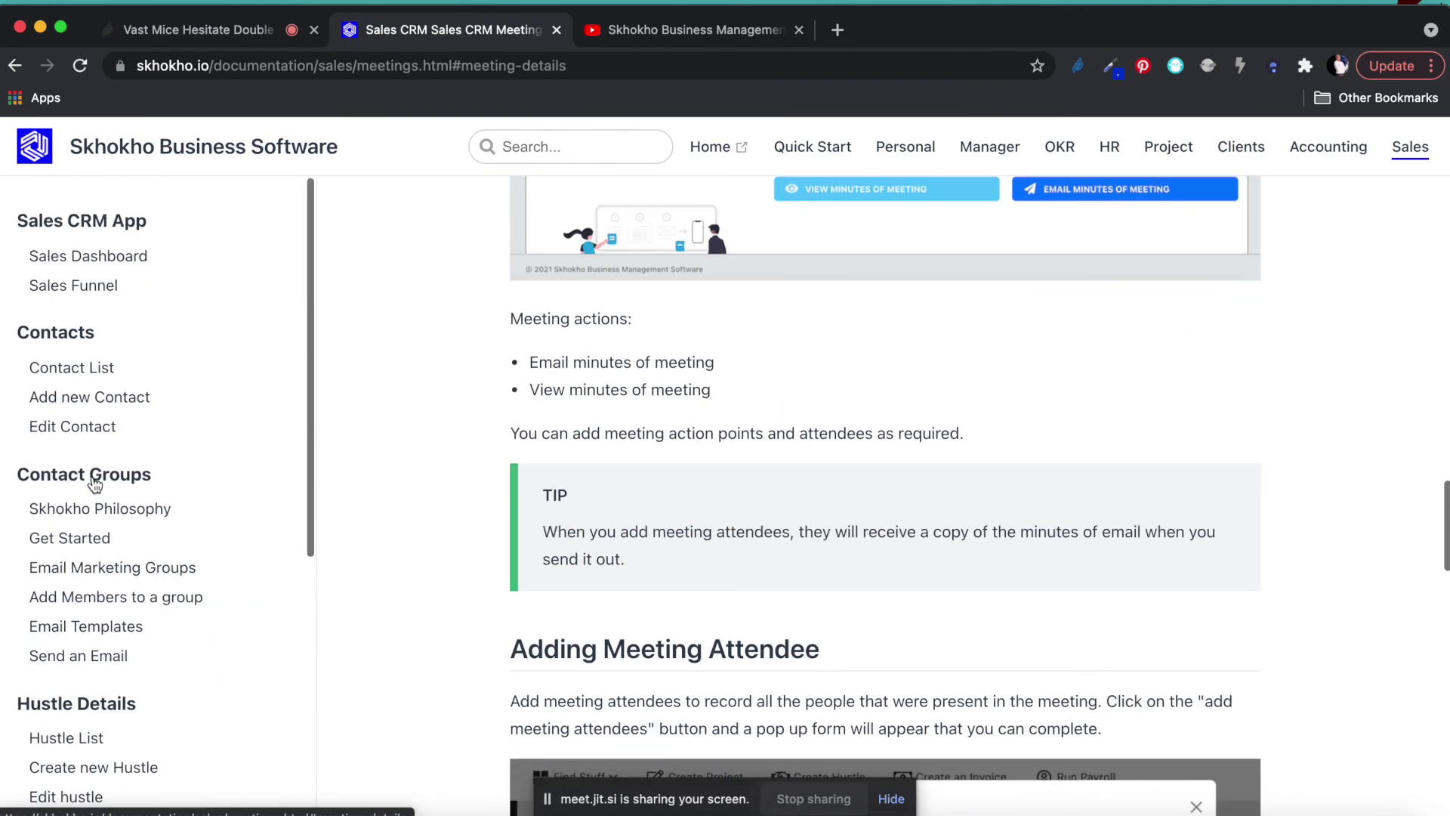
click(105, 578)
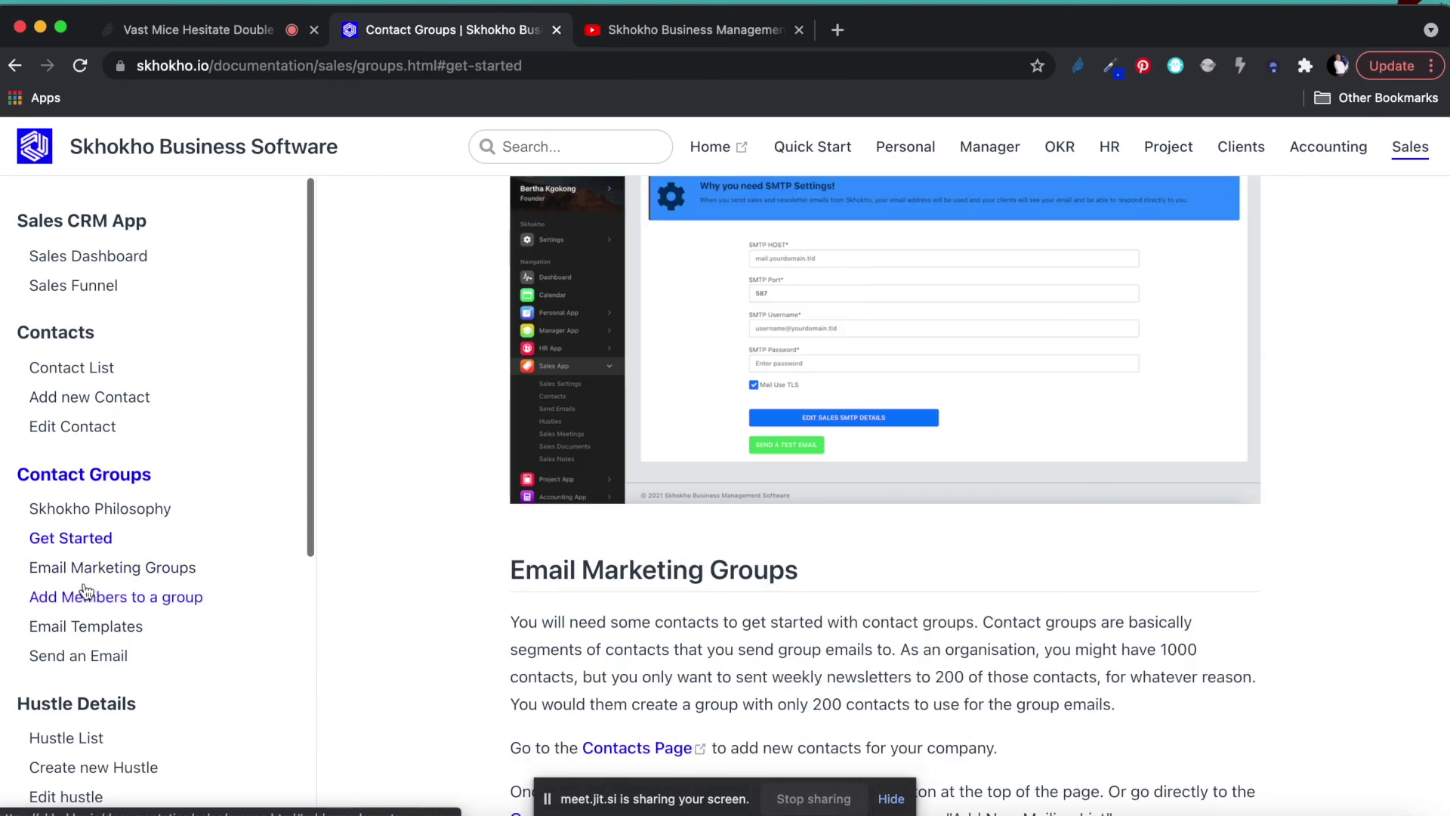
scroll(816, 453, down, 10)
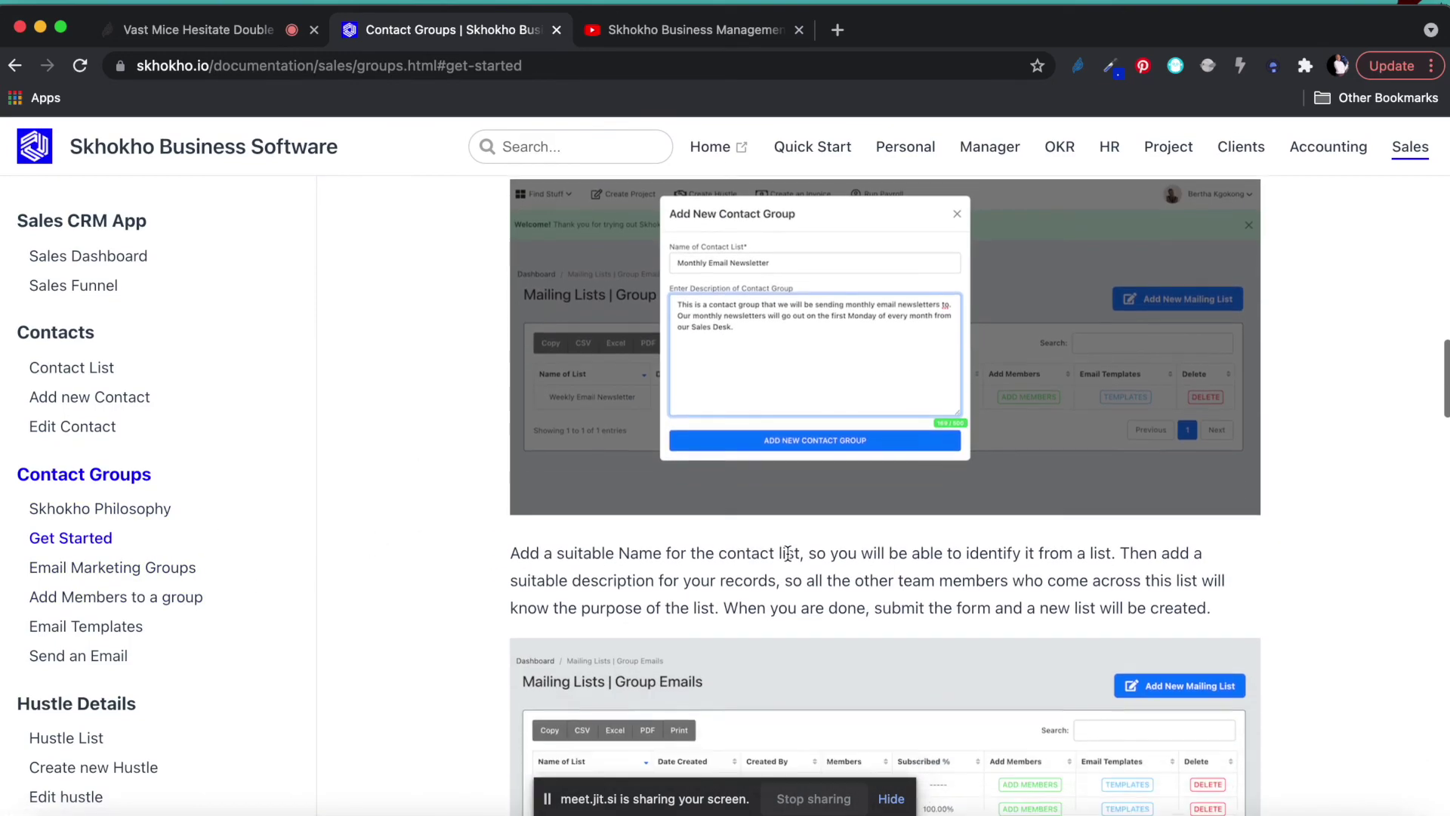
scroll(116, 392, up, 12)
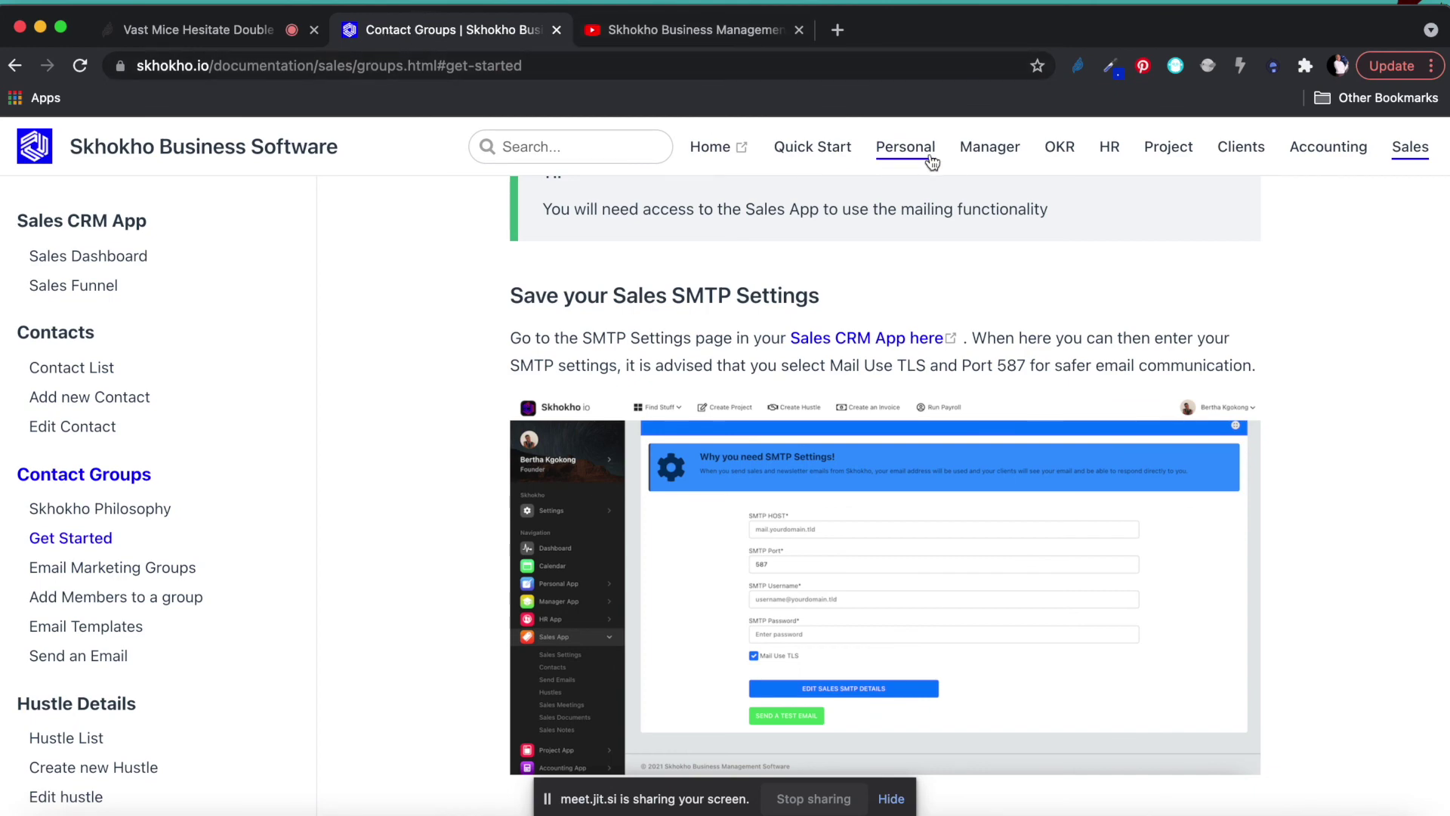
Strip the documentation path from the address to load the skhokho.io home page.
drag(215, 66, 975, 66)
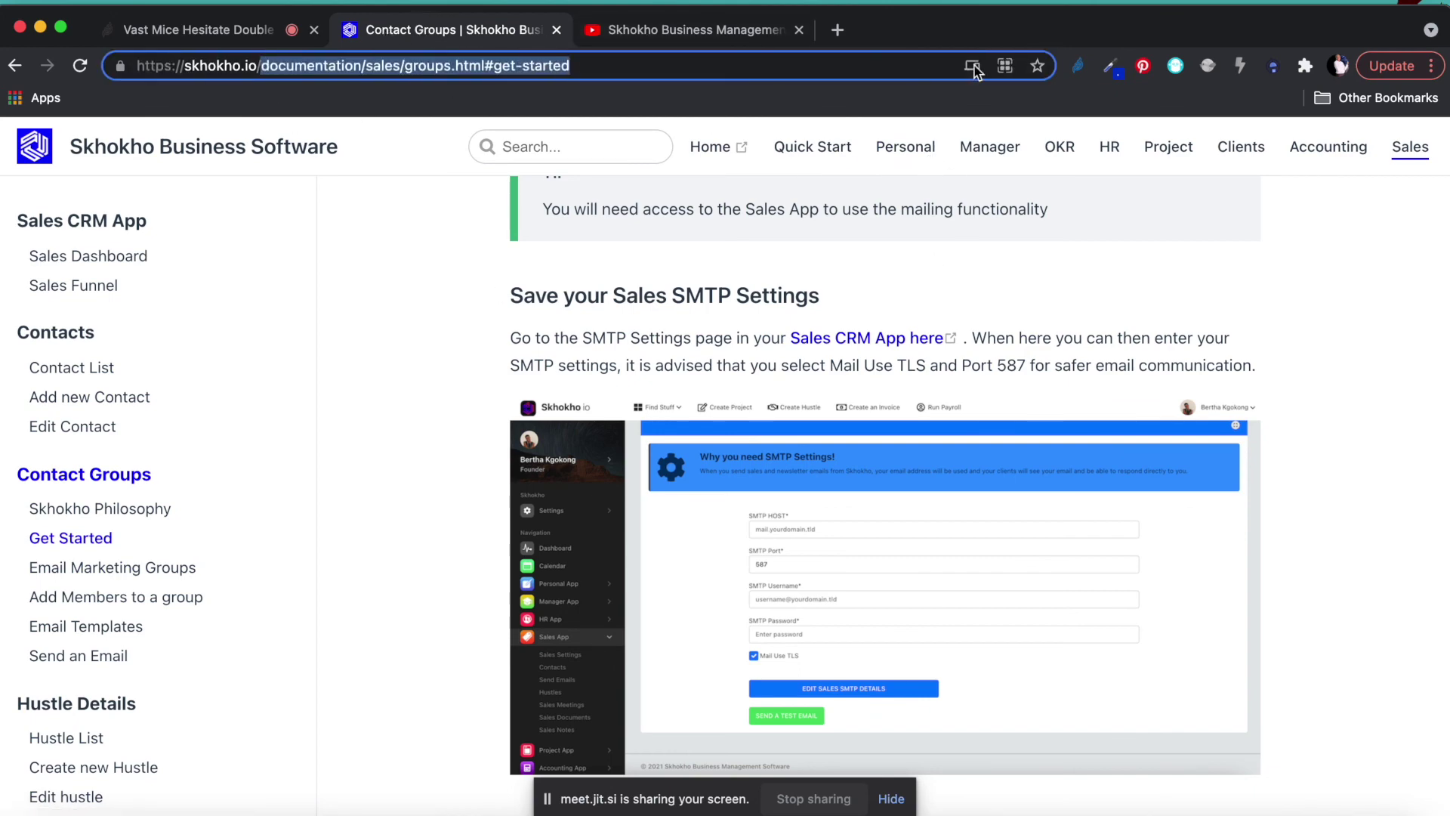
key(BackSpace)
key(Return)
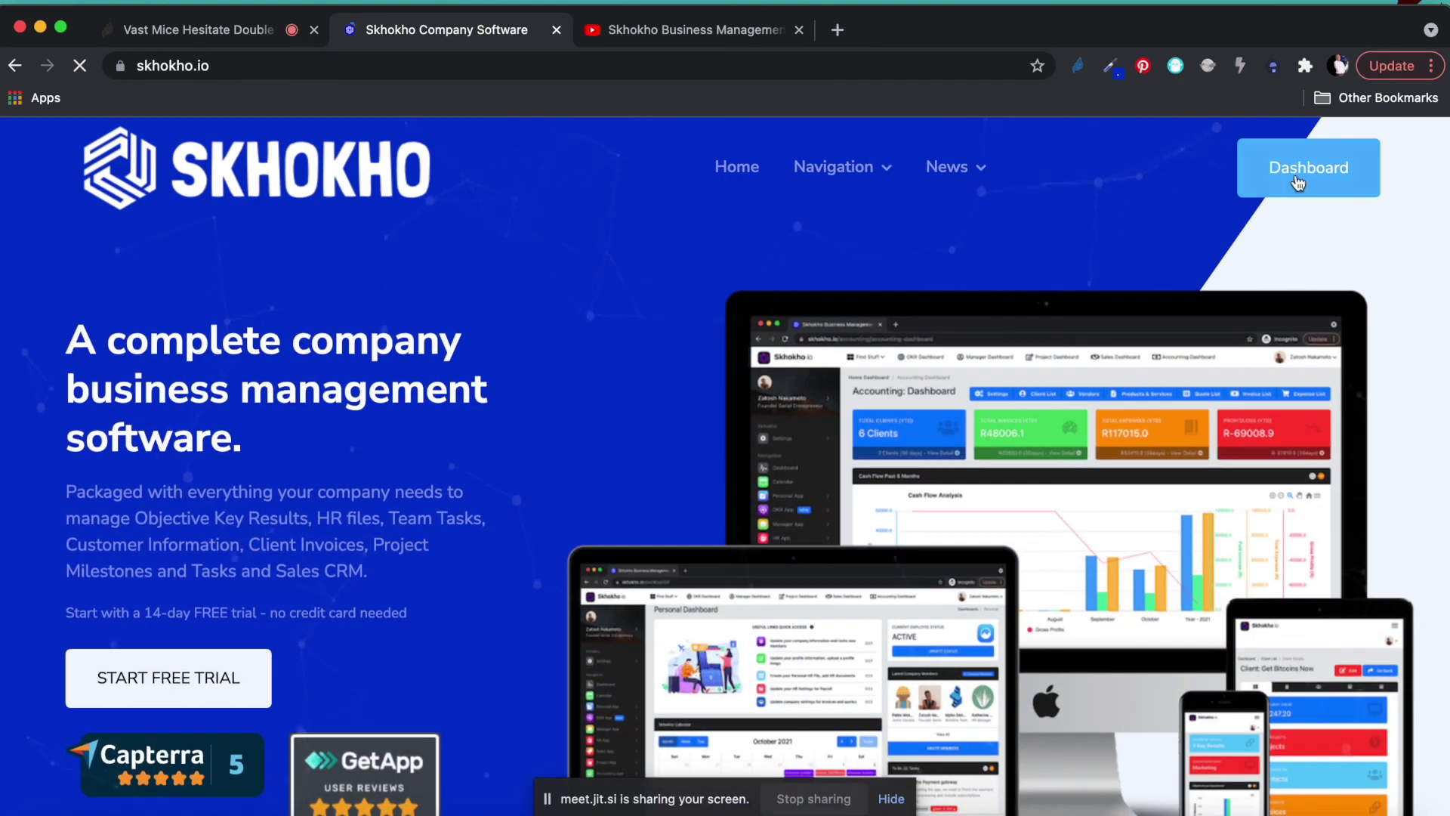
Go to the personal dashboard and open the Sales App's Sales Funnel board.
click(1298, 184)
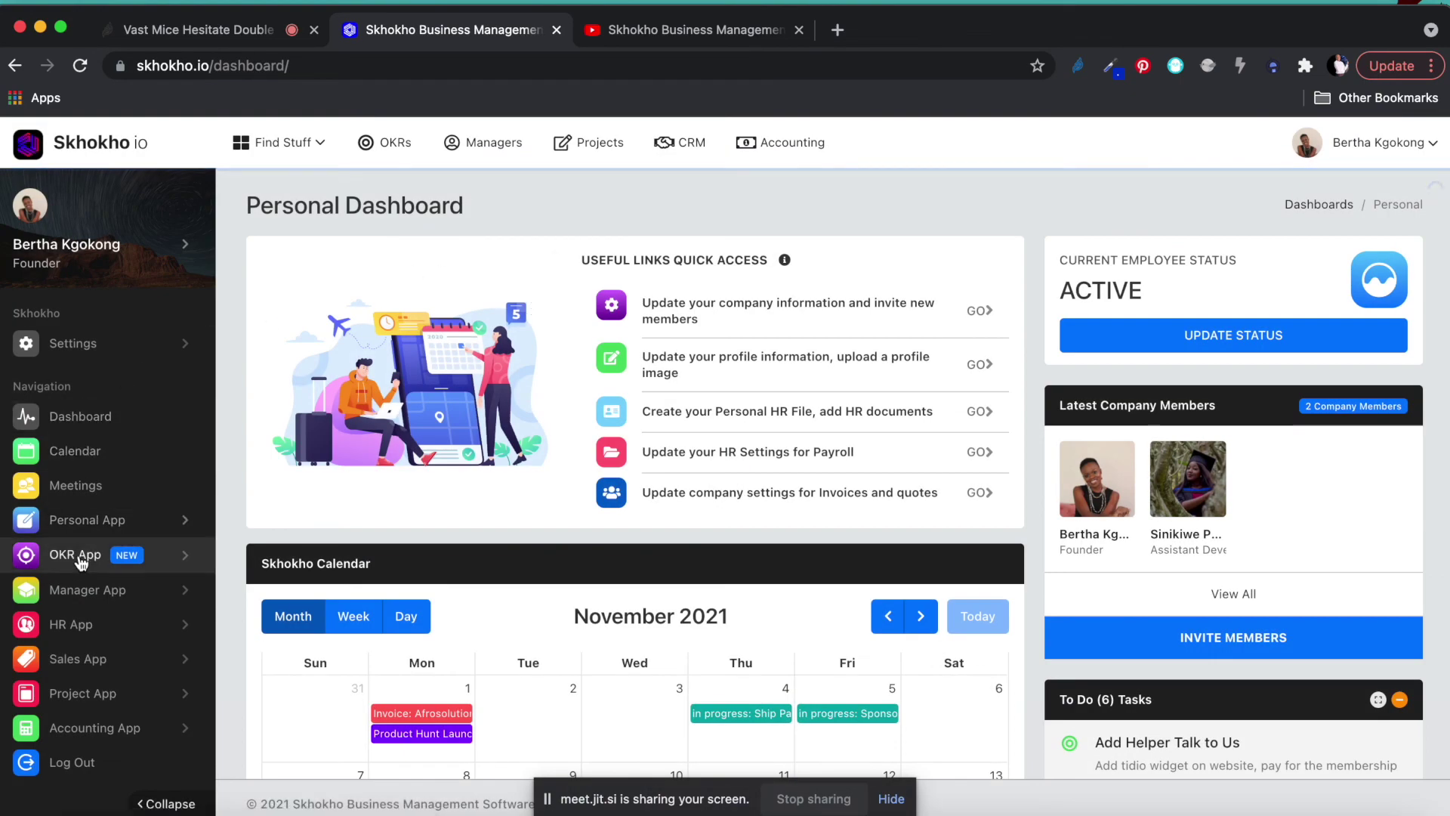
click(73, 663)
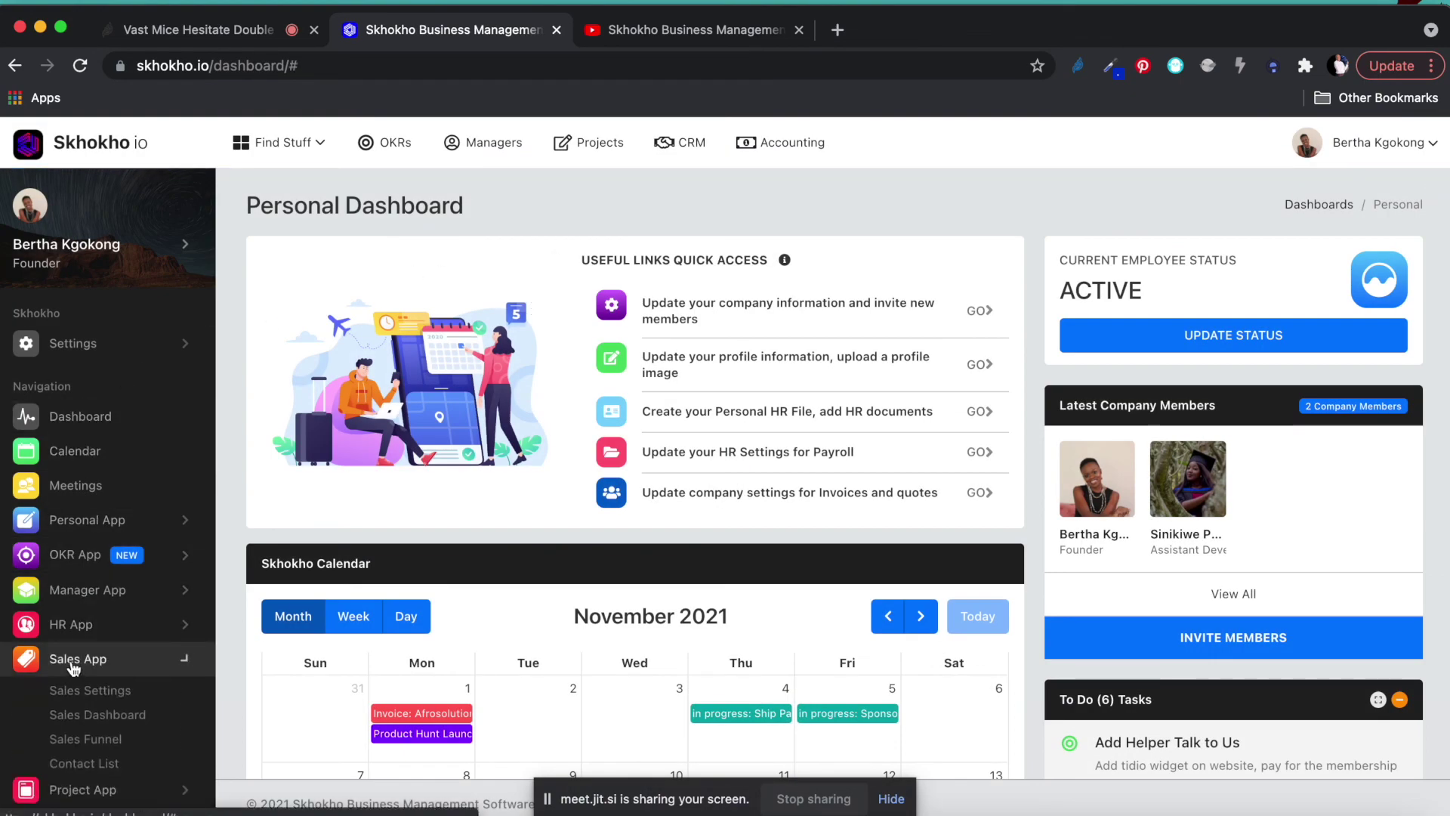
scroll(94, 755, down, 5)
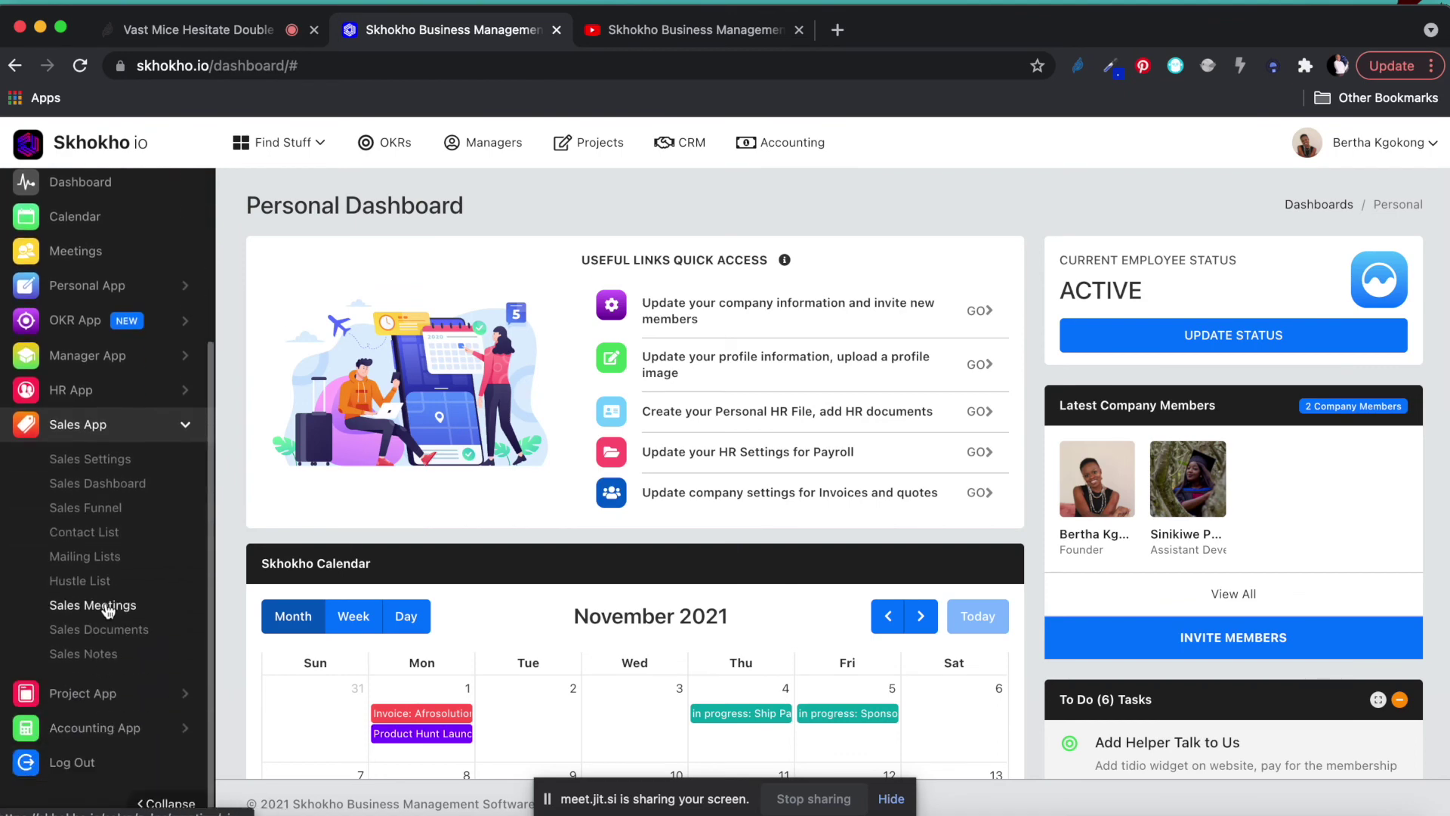
click(94, 510)
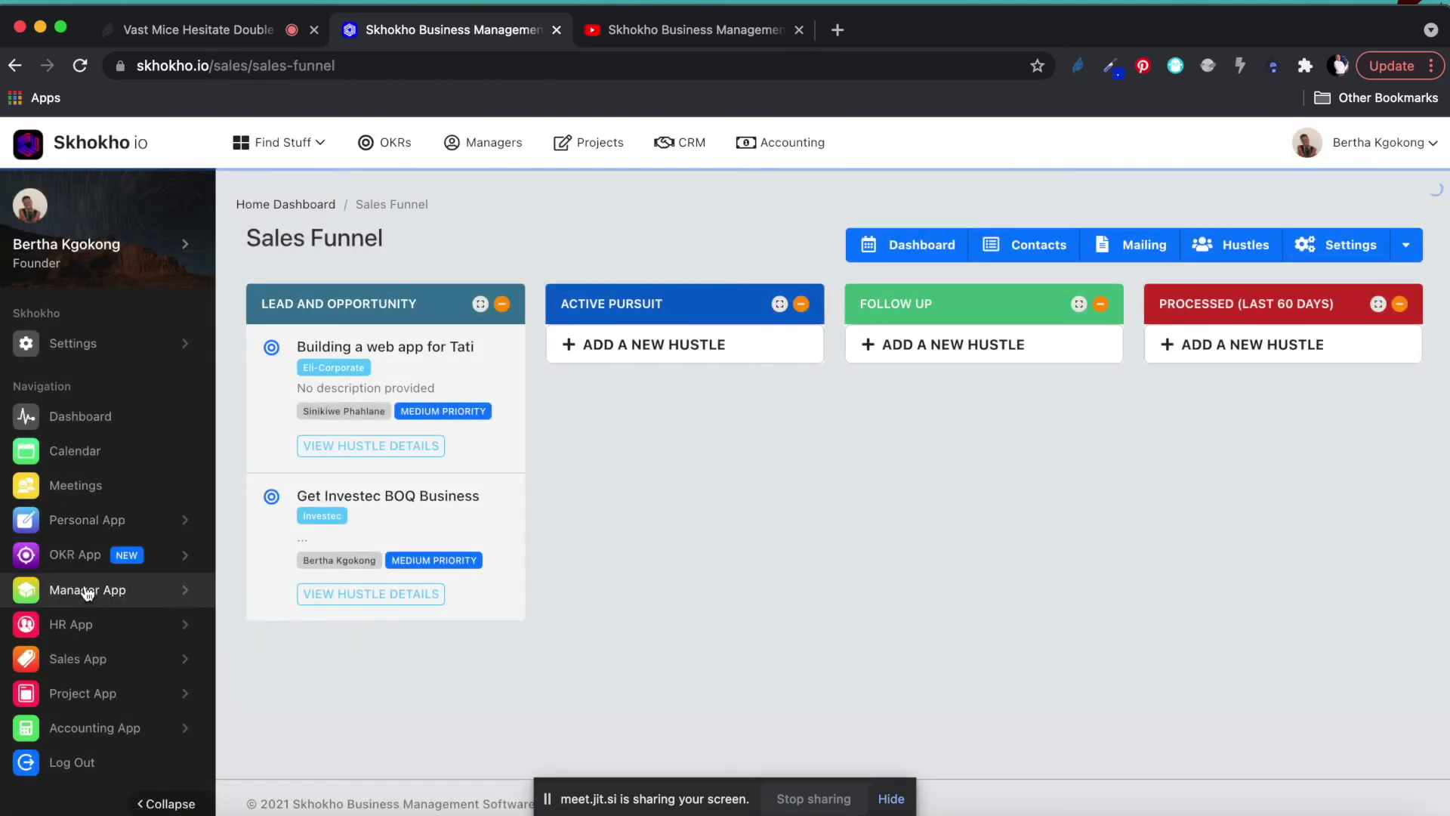
Open the Hustle List and bring up link options on its Documentation button.
click(75, 659)
scroll(84, 665, down, 5)
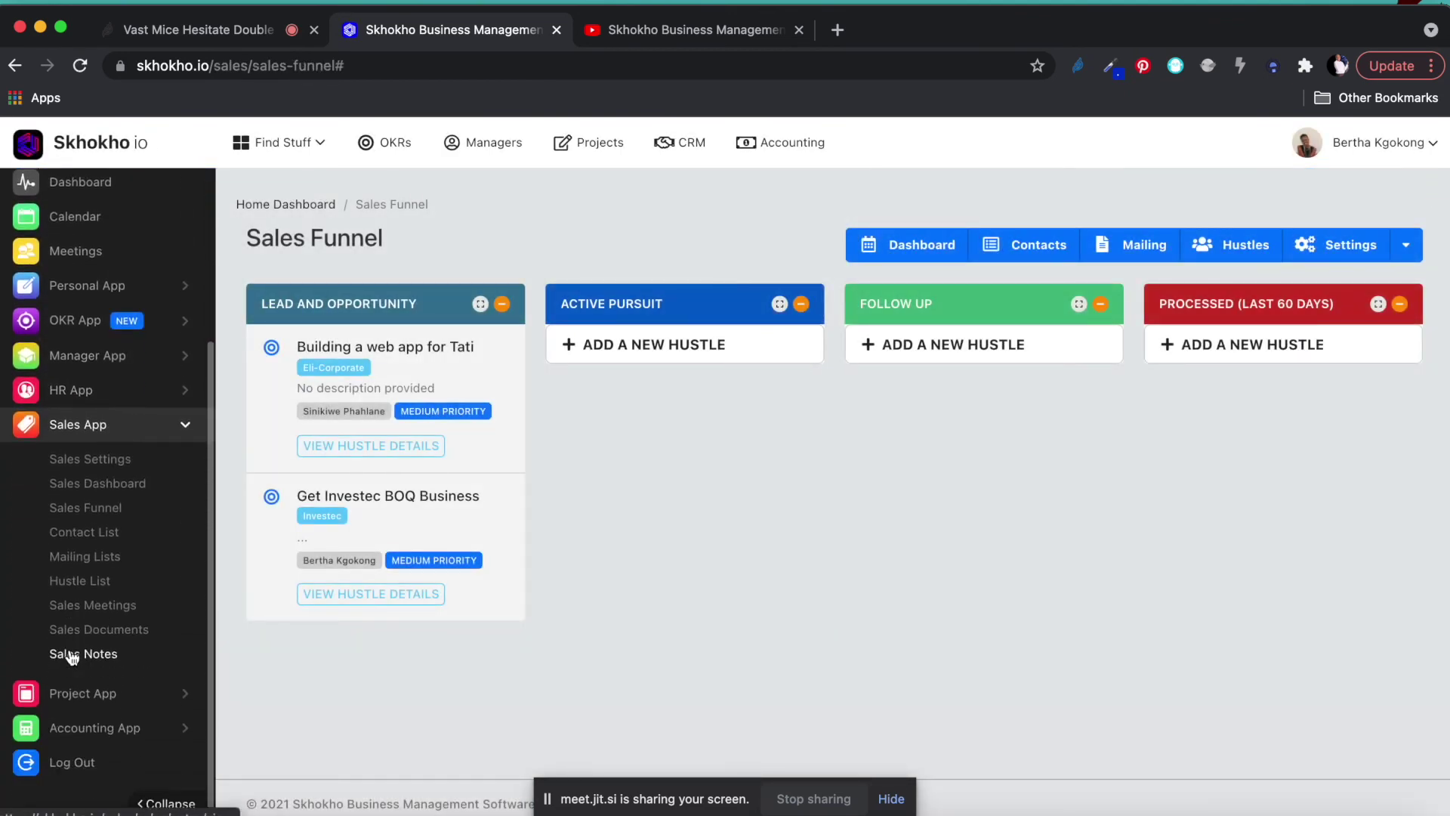
click(83, 582)
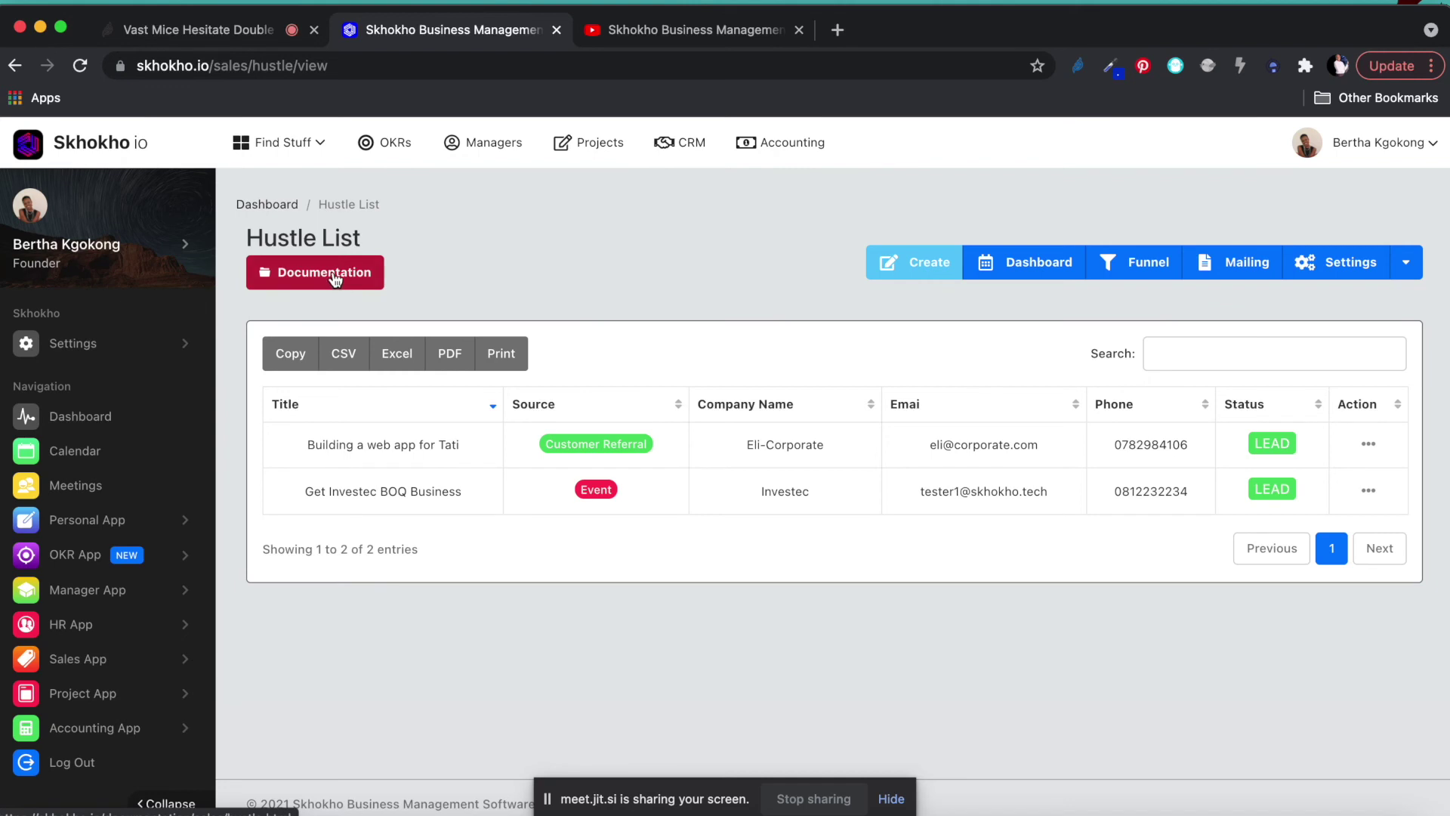
right_click(314, 279)
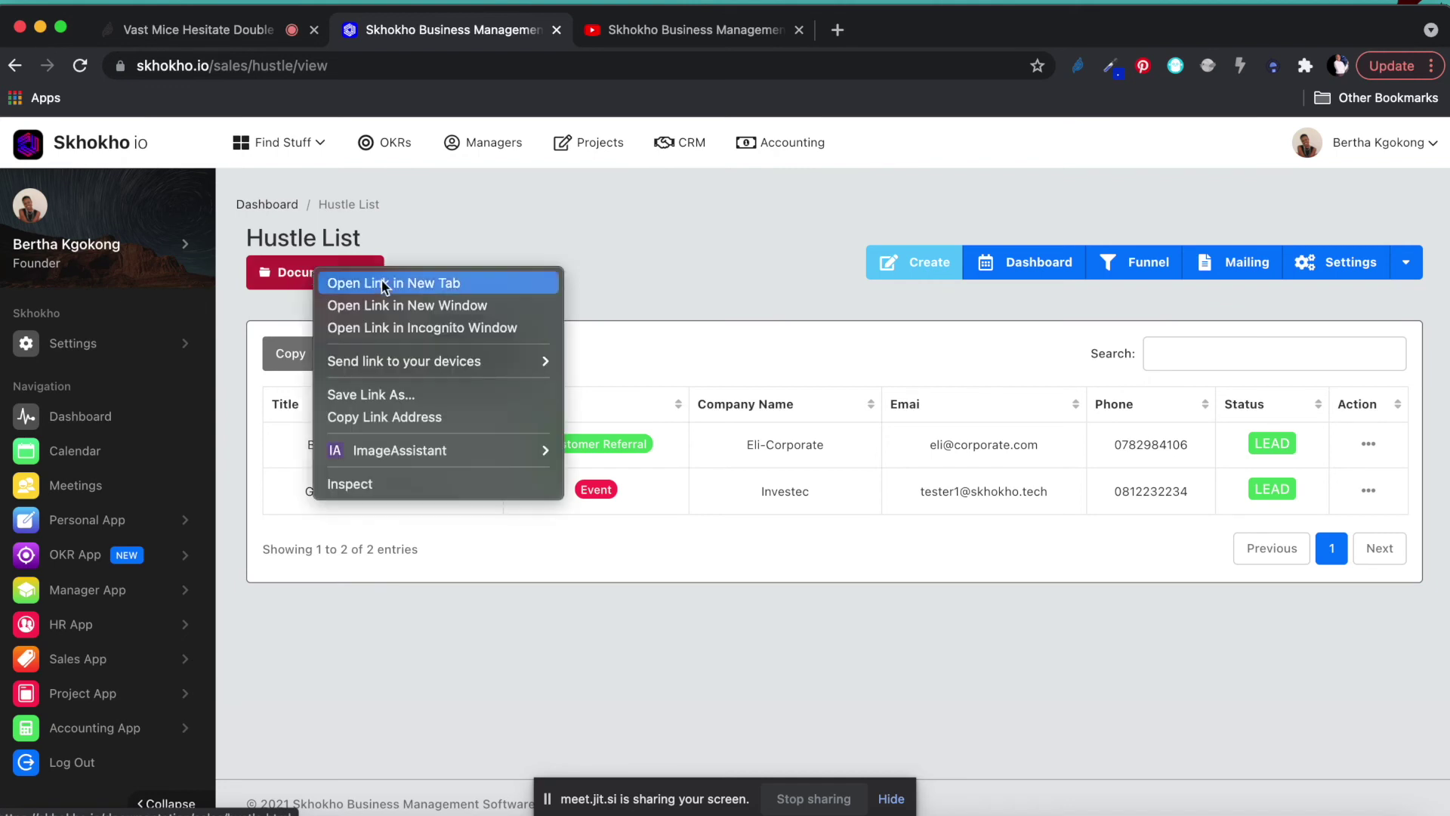
Open the Hustle Details docs in a new tab, read them, then return to the Hustle List and the call.
click(390, 284)
click(665, 29)
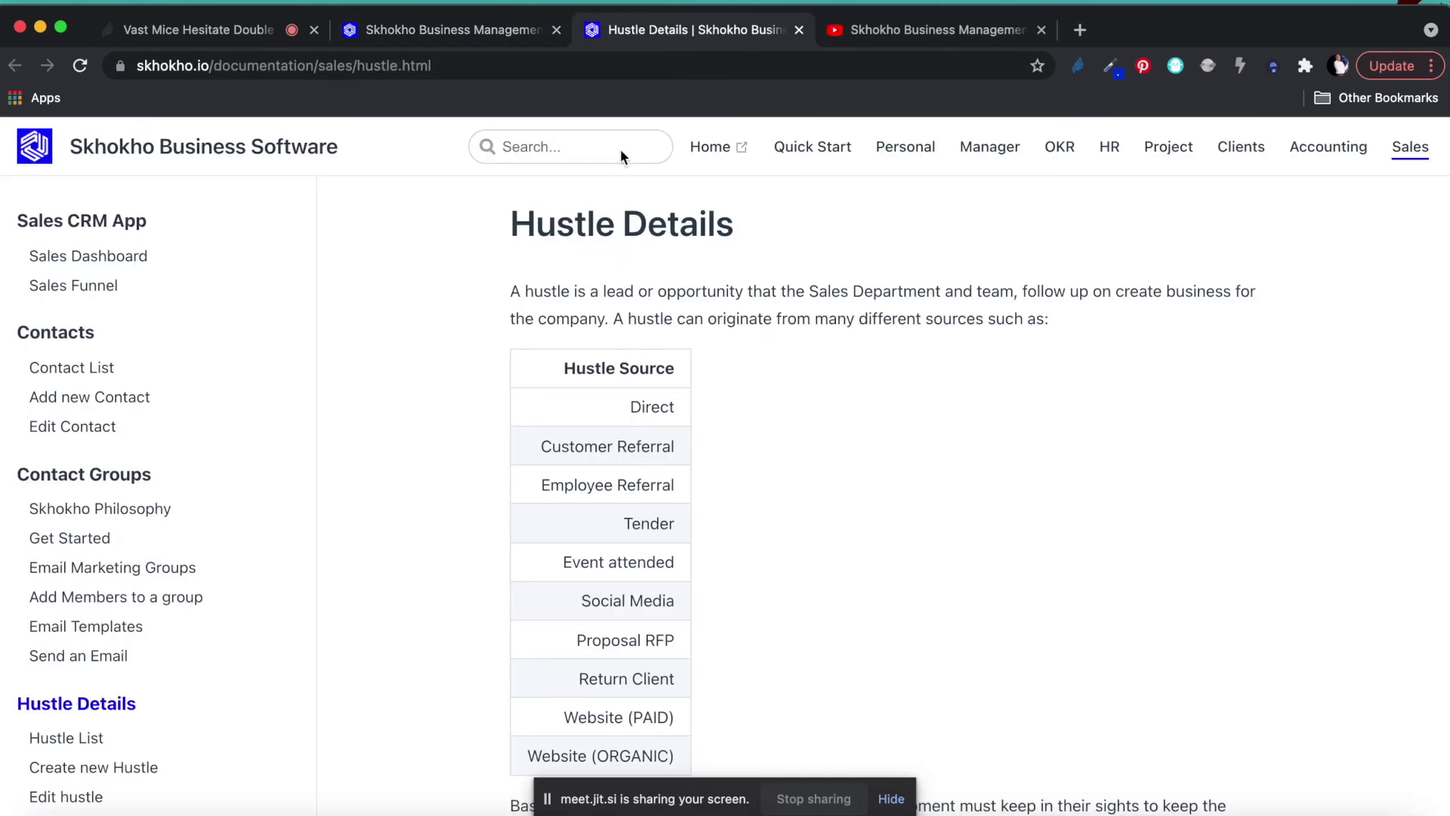
click(446, 31)
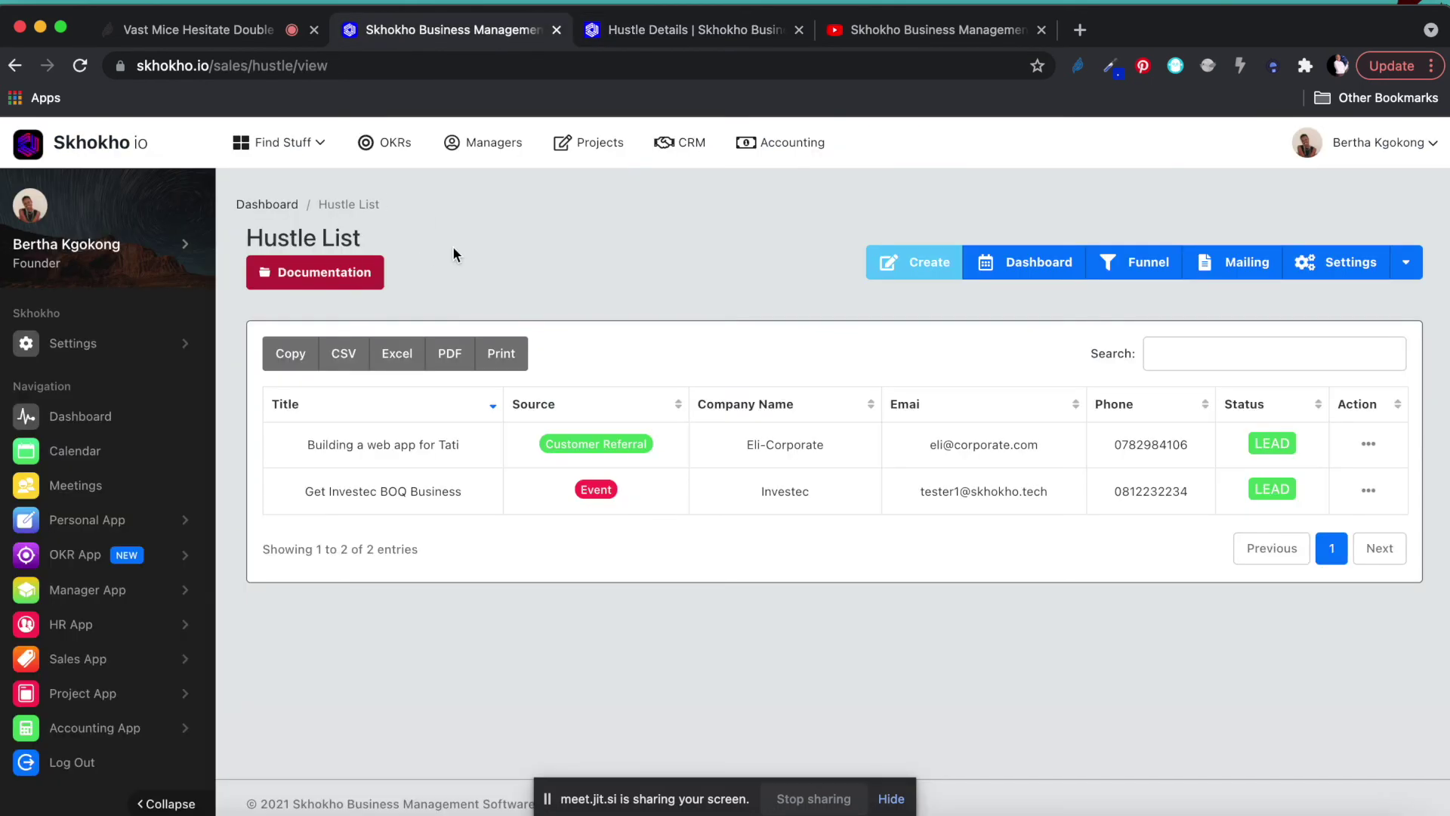
click(683, 30)
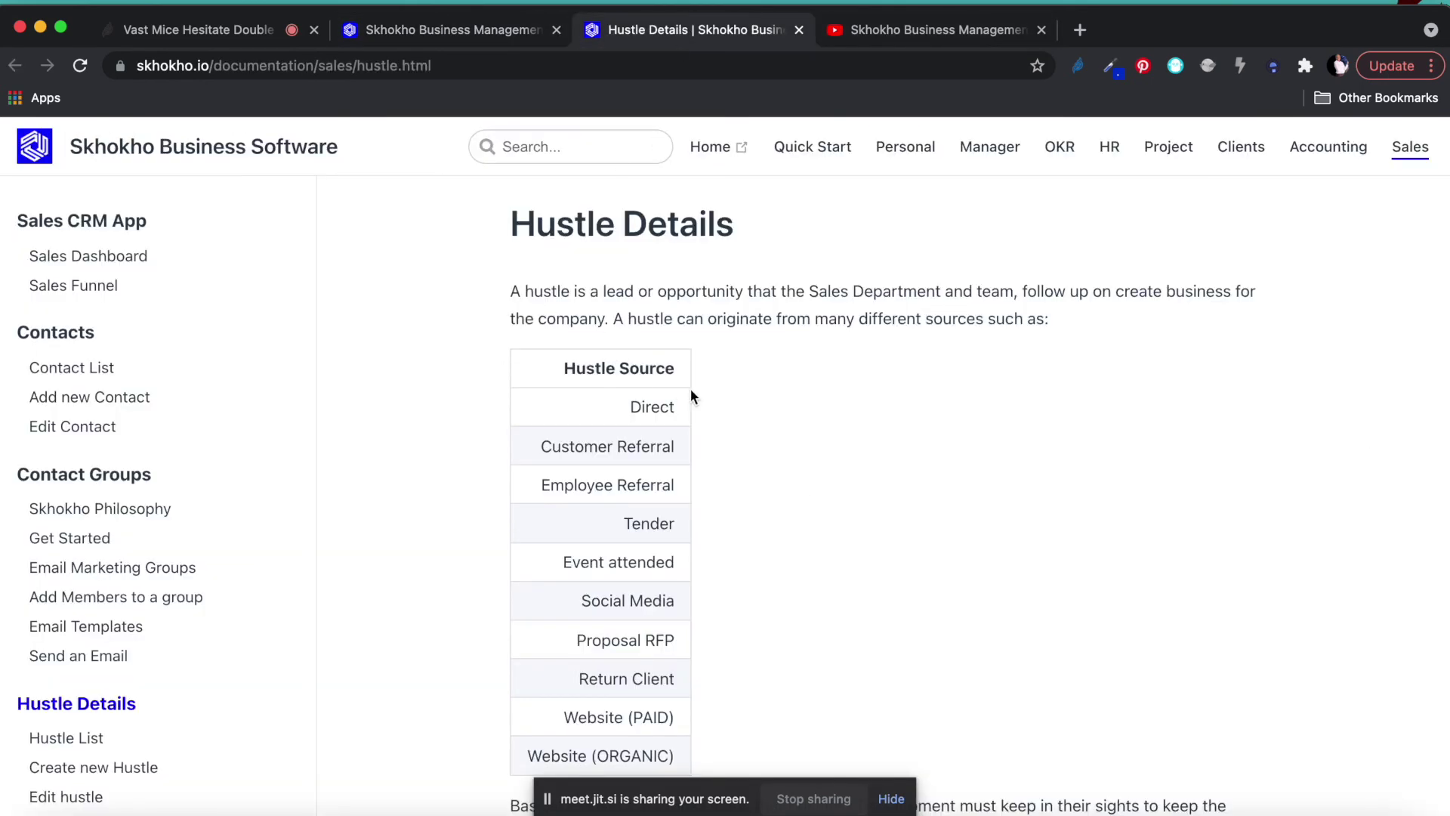
scroll(693, 416, down, 10)
scroll(694, 415, up, 3)
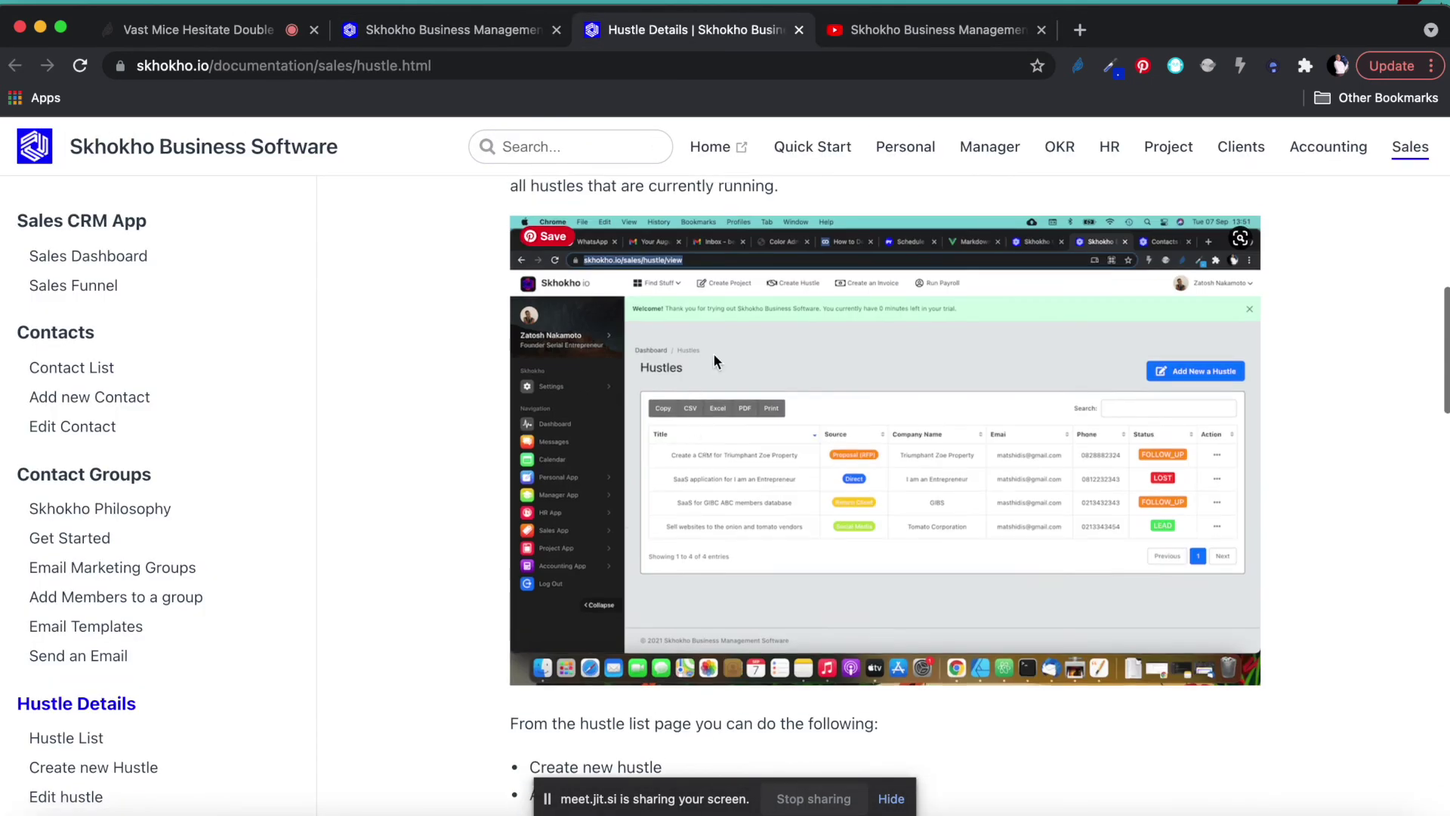
scroll(911, 523, down, 15)
scroll(896, 545, down, 15)
scroll(897, 545, up, 20)
scroll(895, 545, up, 10)
click(430, 32)
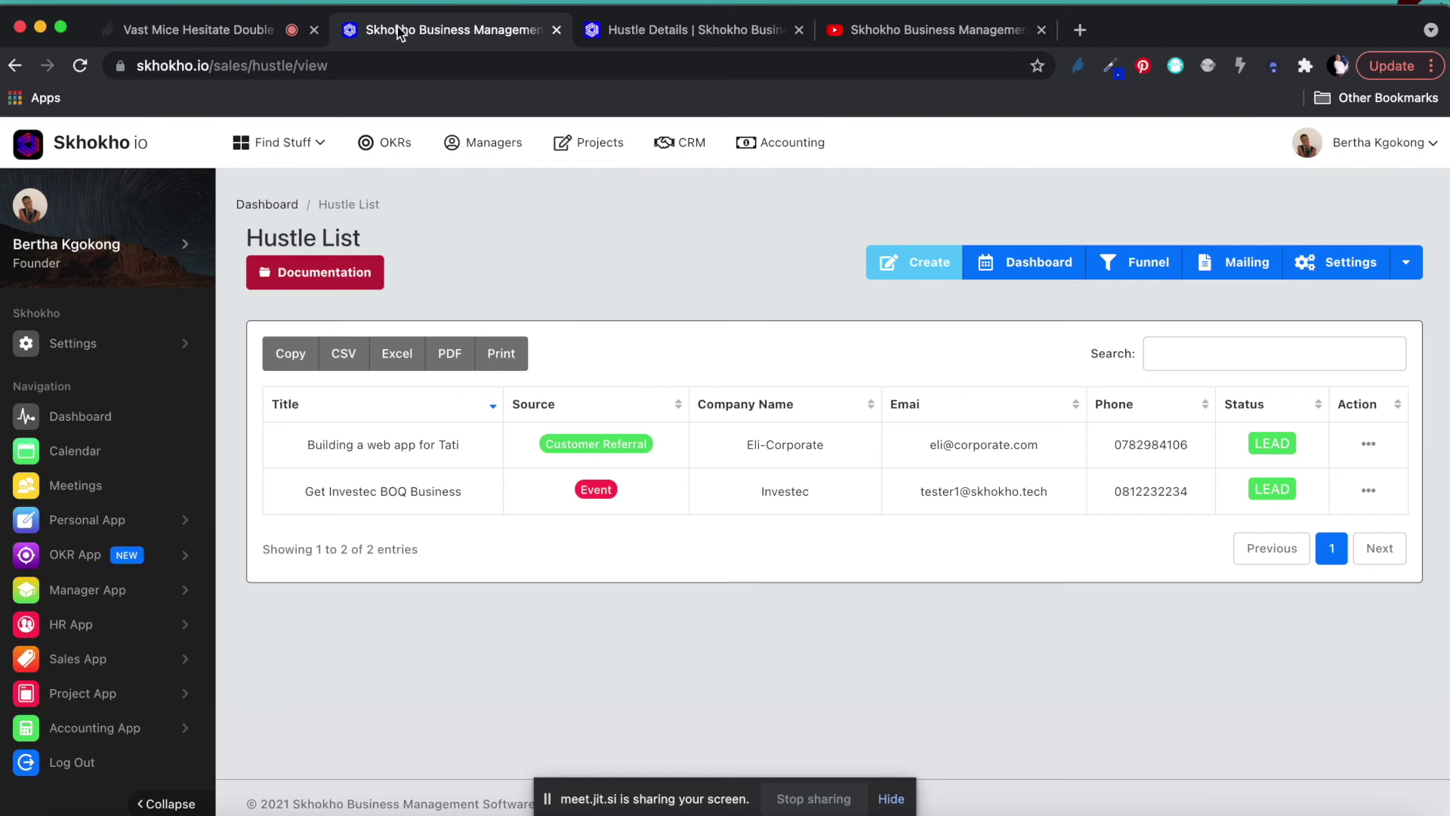
click(211, 32)
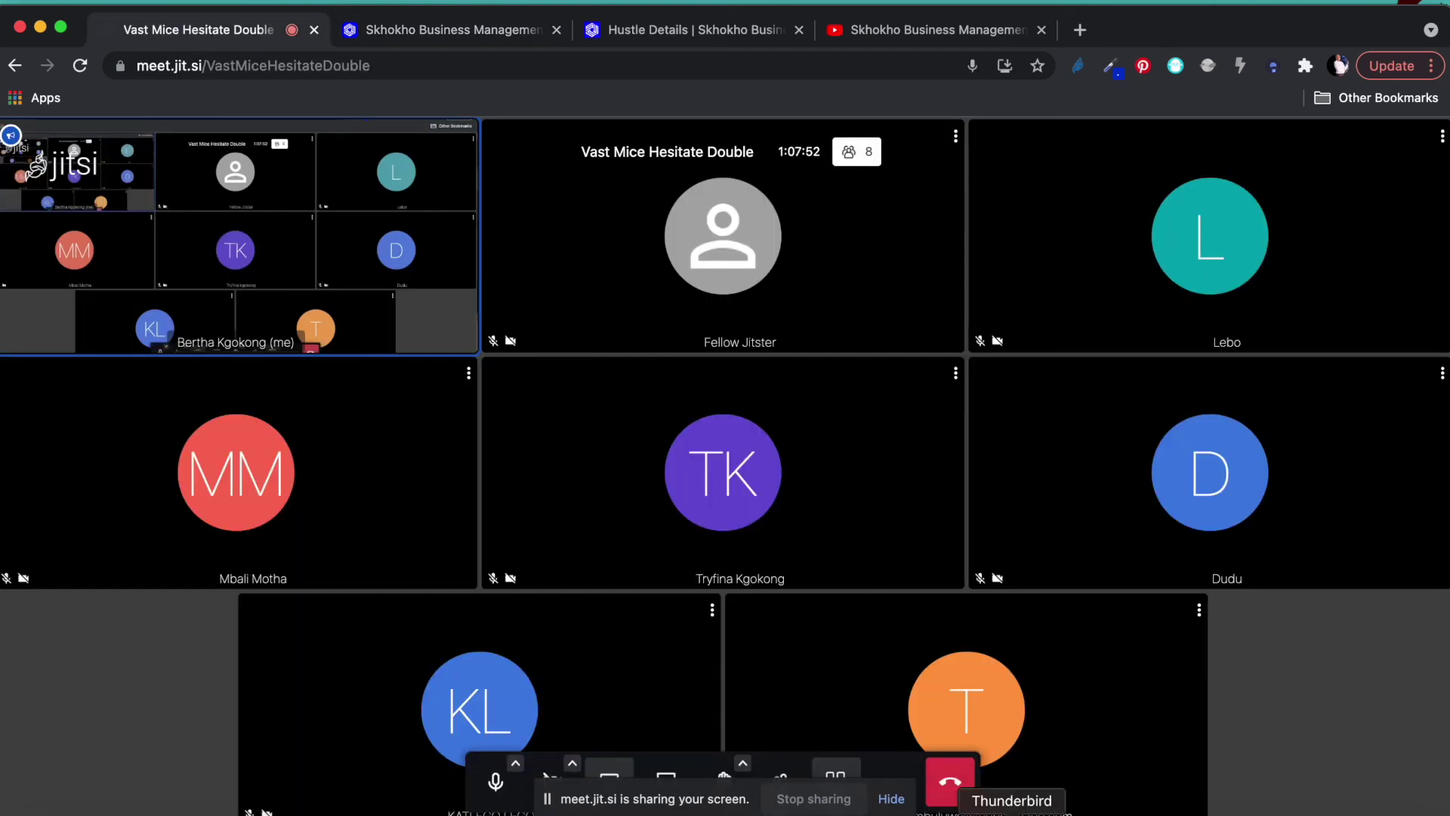
Stop sharing the screen in the Jitsi call and go back to the Skhokho Hustle List.
click(813, 798)
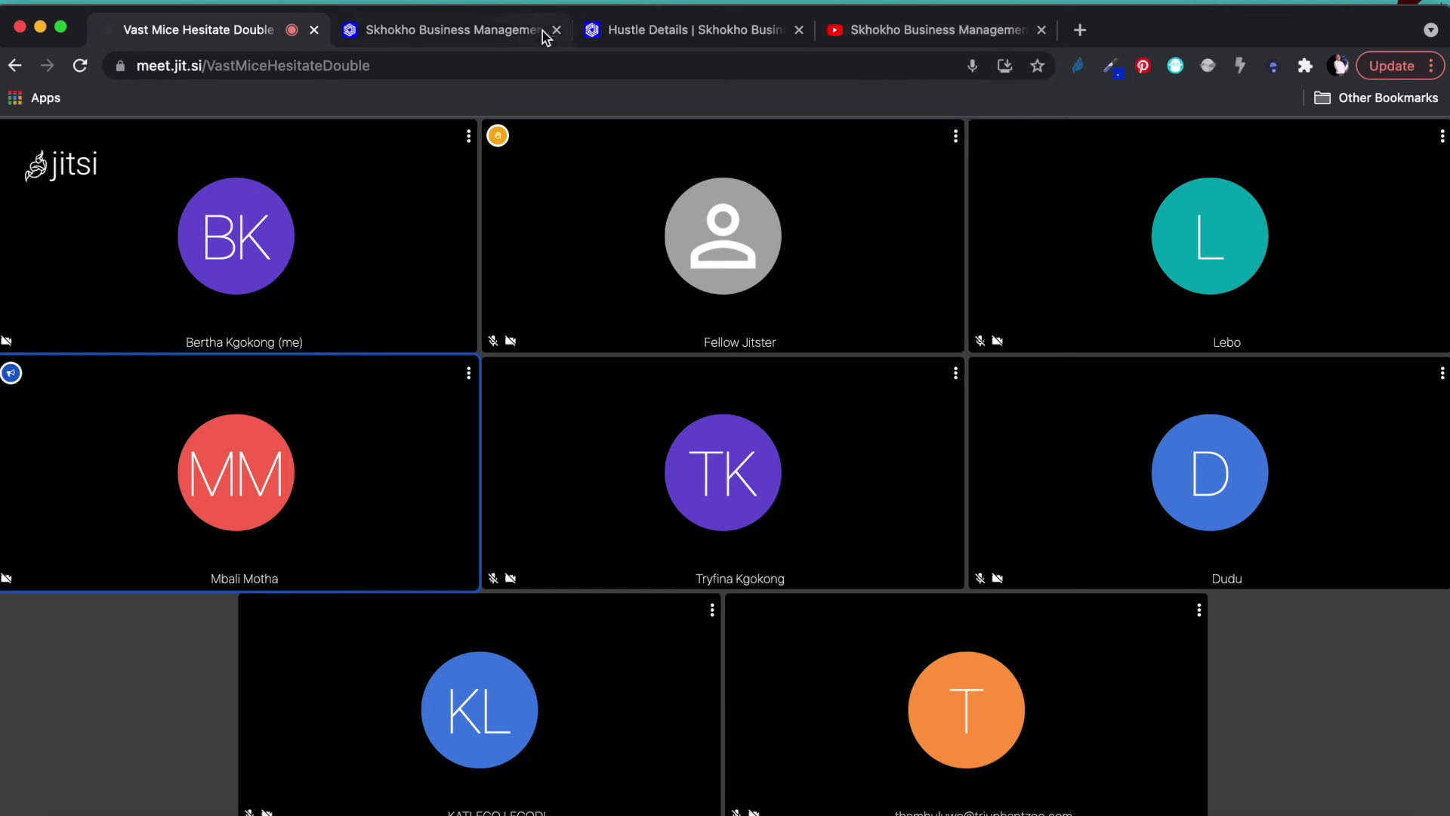
click(468, 36)
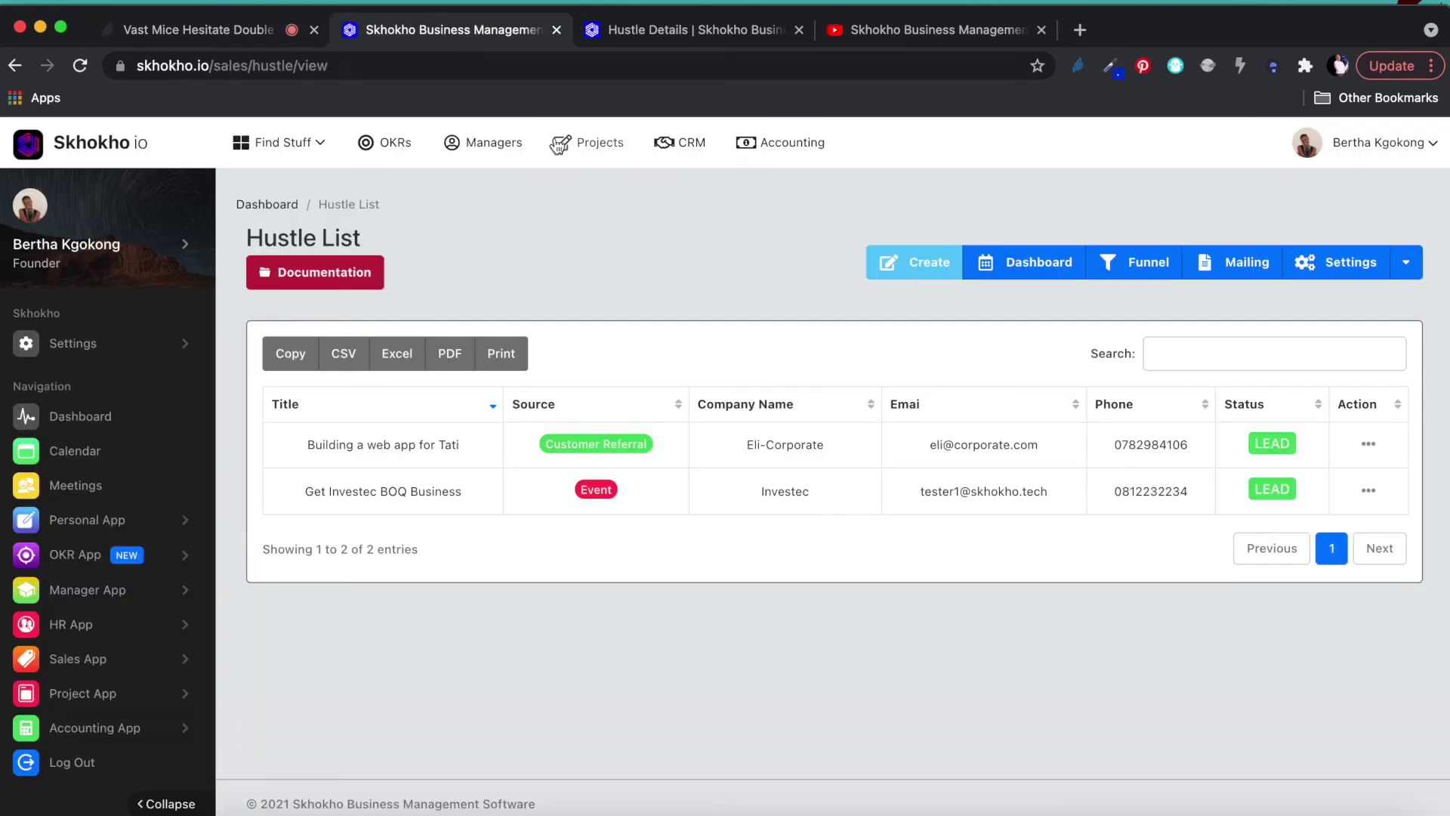
Open the Project App's Project List and select the first row's project manager name.
click(83, 694)
scroll(91, 691, down, 3)
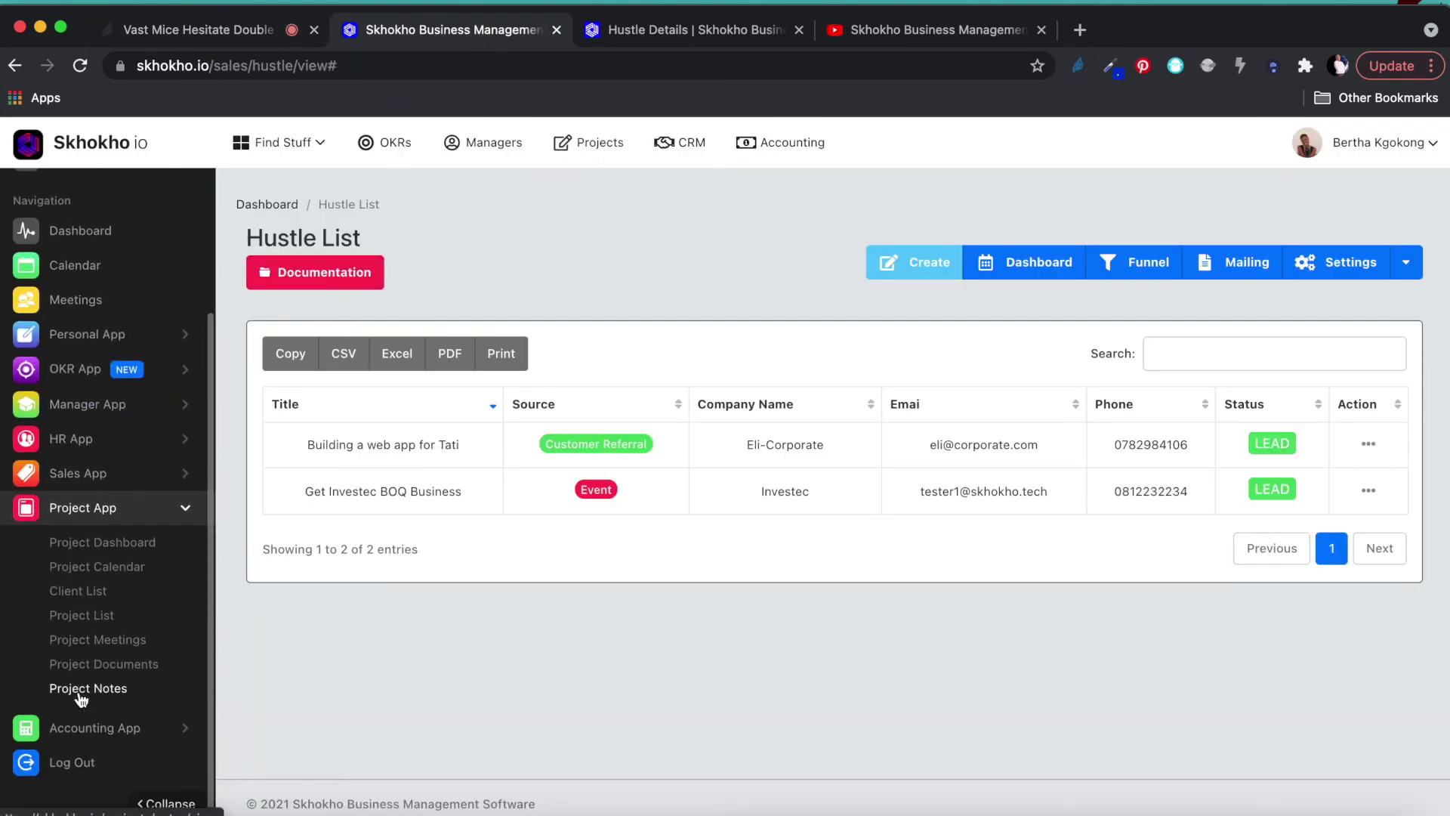
click(91, 620)
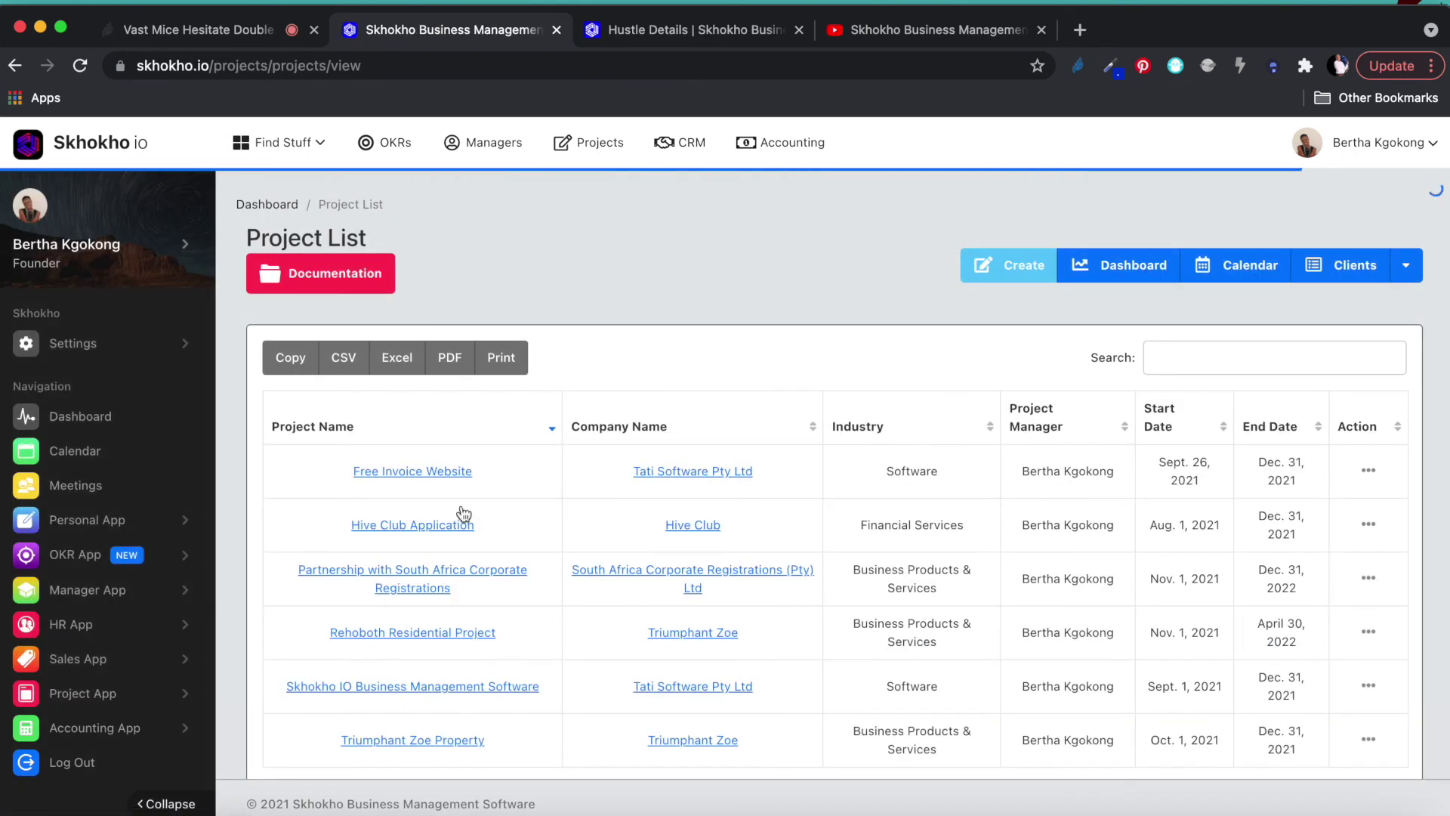
scroll(551, 533, down, 2)
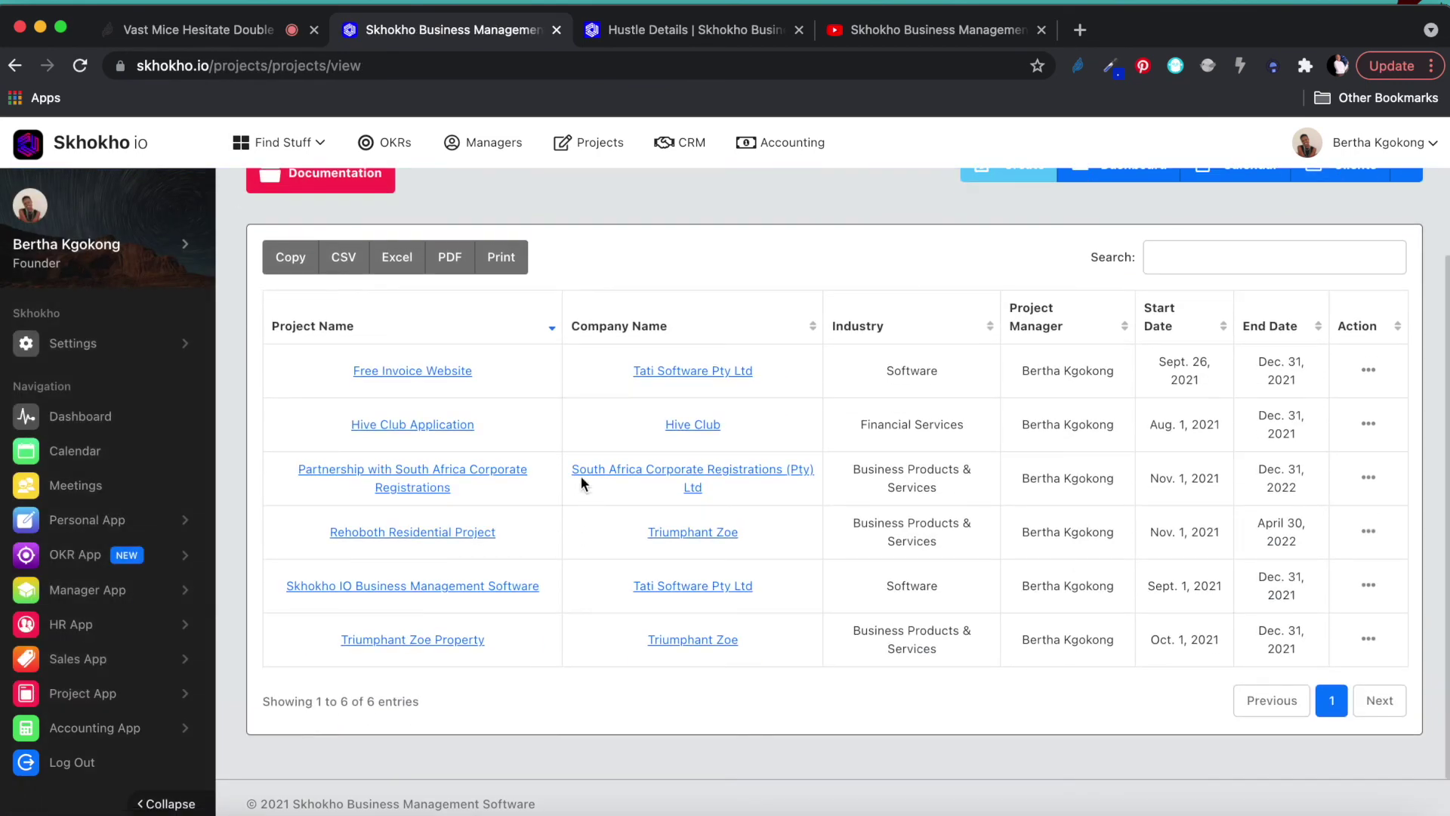
scroll(1046, 332, up, 1)
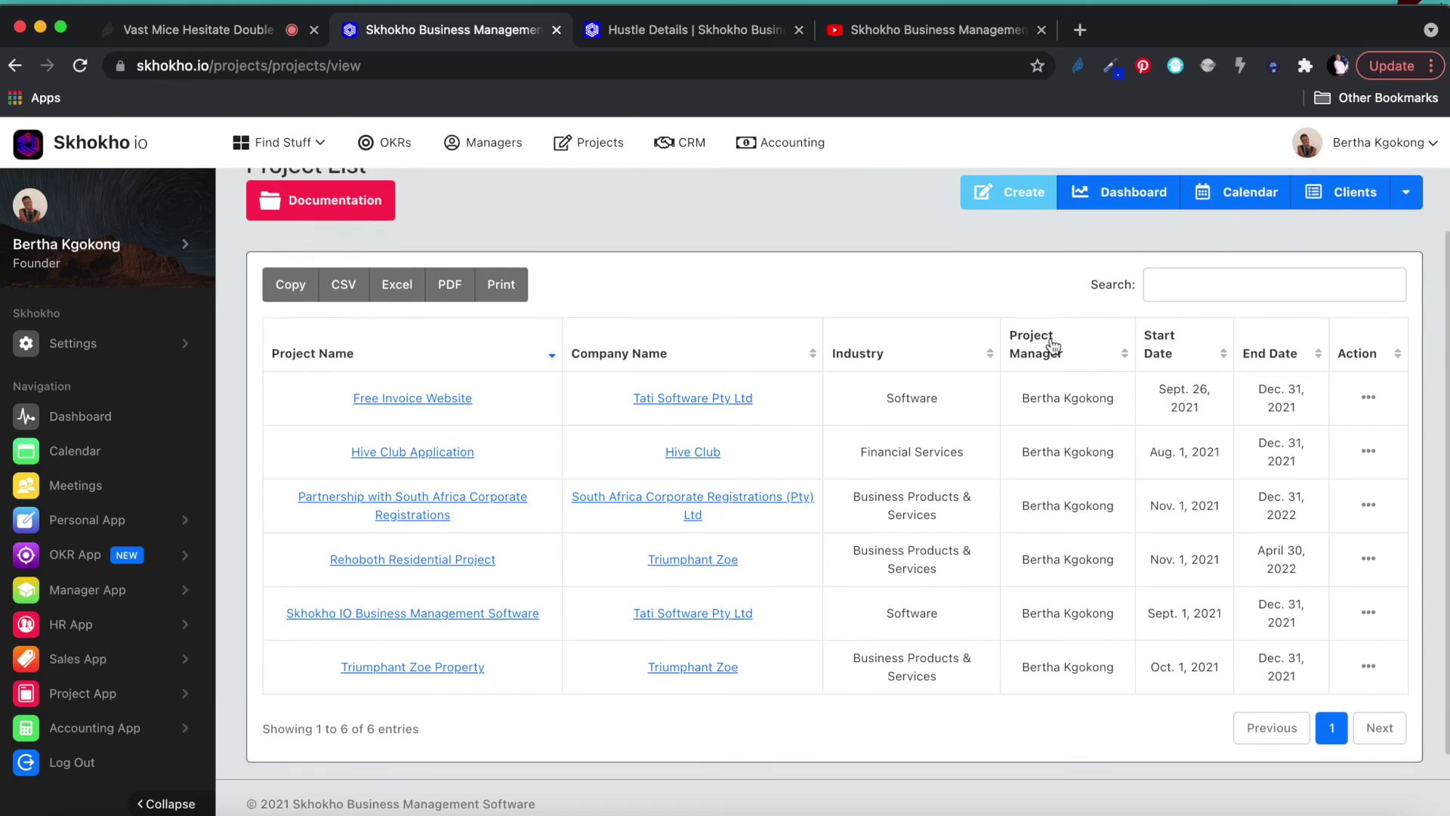
drag(1023, 411, 1112, 412)
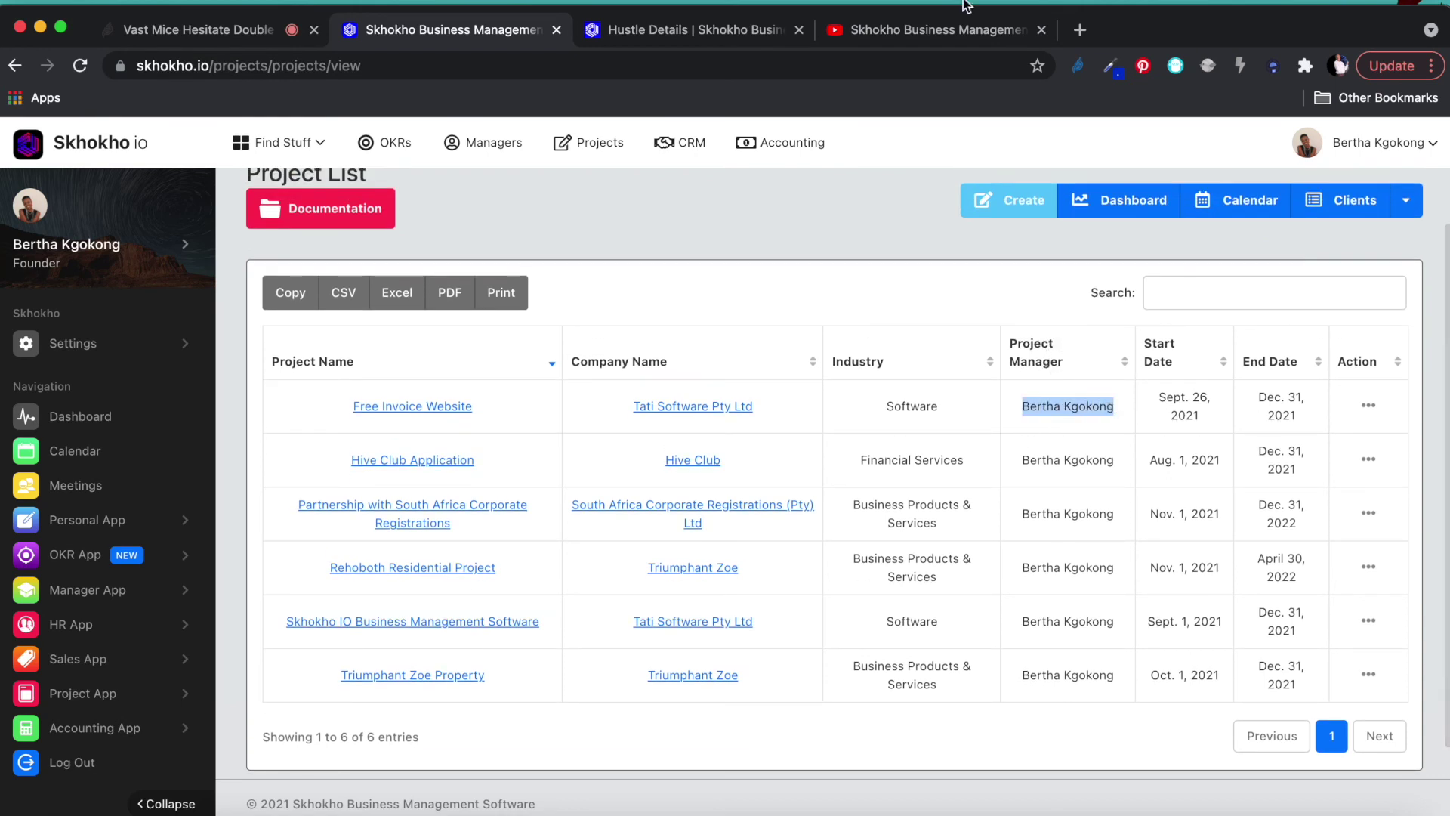
Share the entire screen with the Jitsi call again, then switch back to the Skhokho app tab.
click(257, 34)
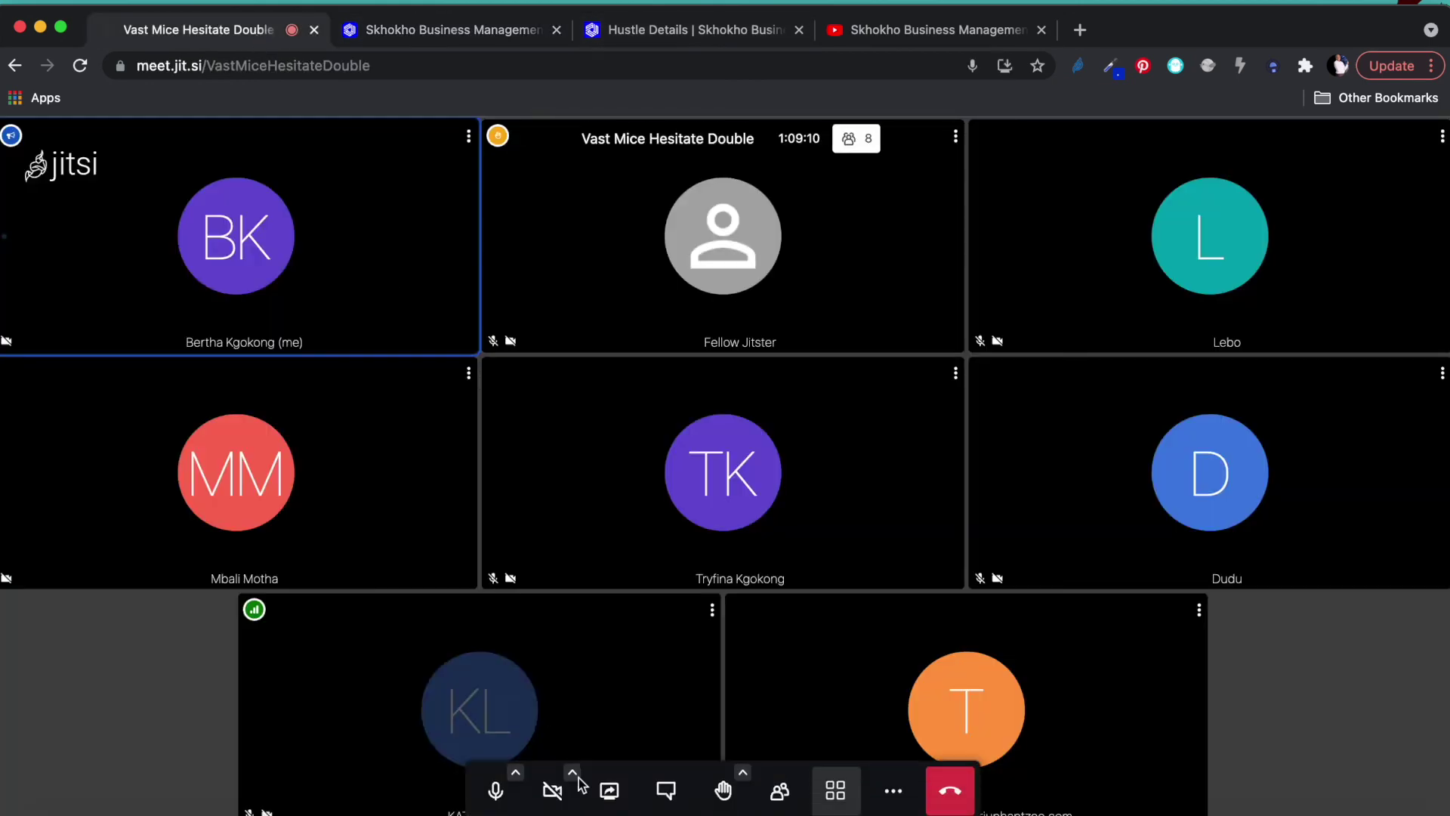
click(609, 783)
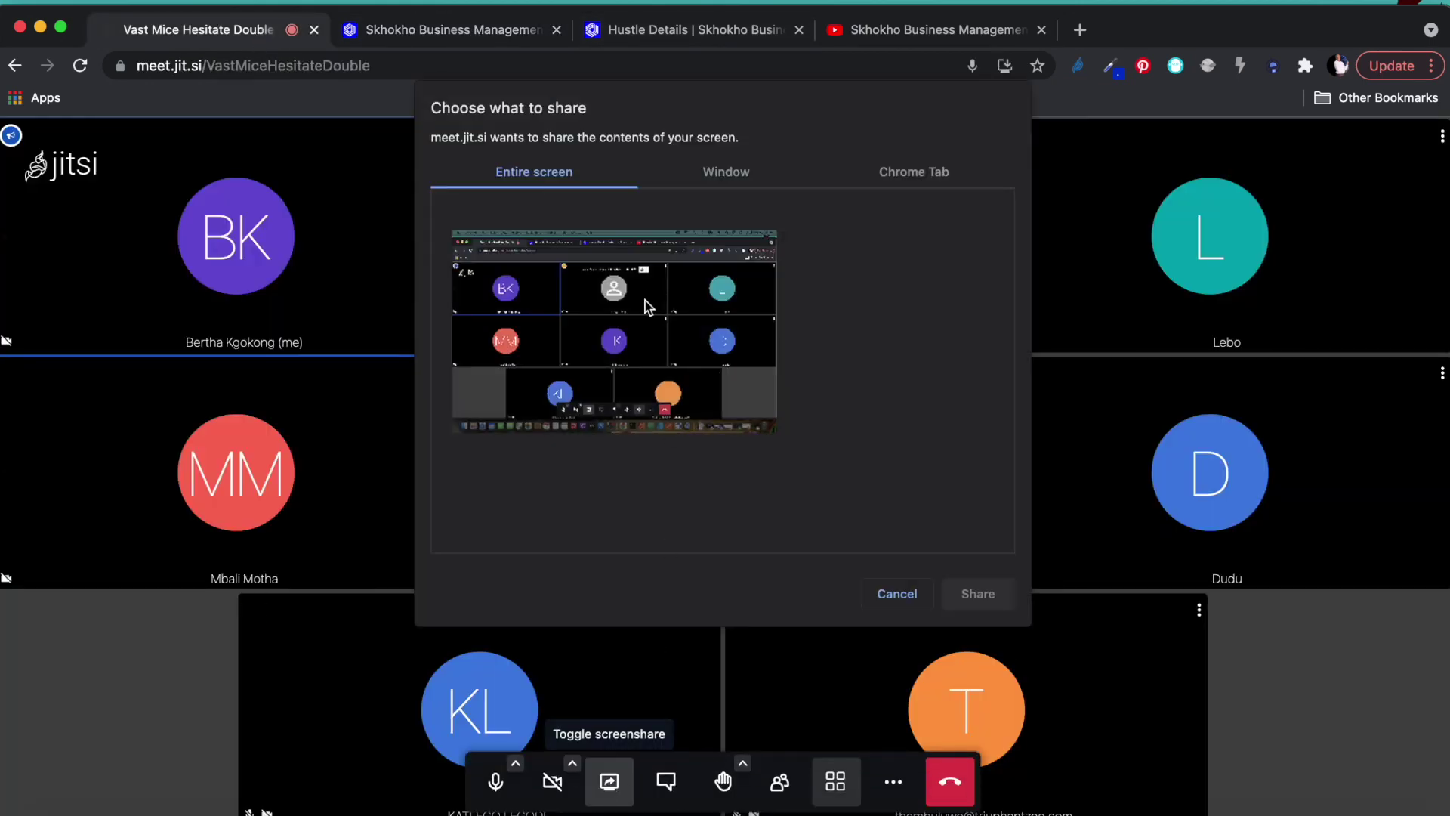
click(722, 359)
click(978, 589)
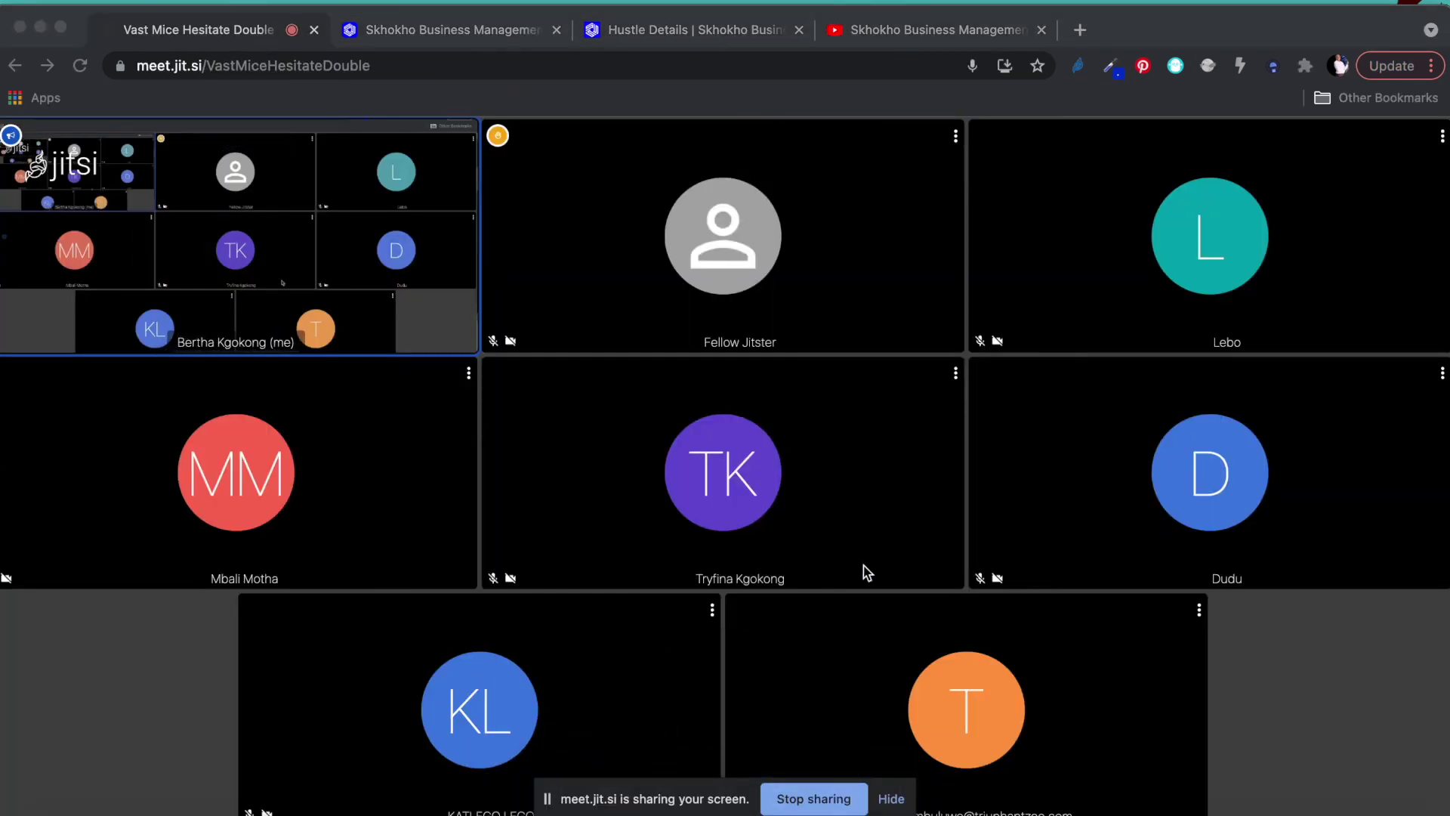
click(638, 34)
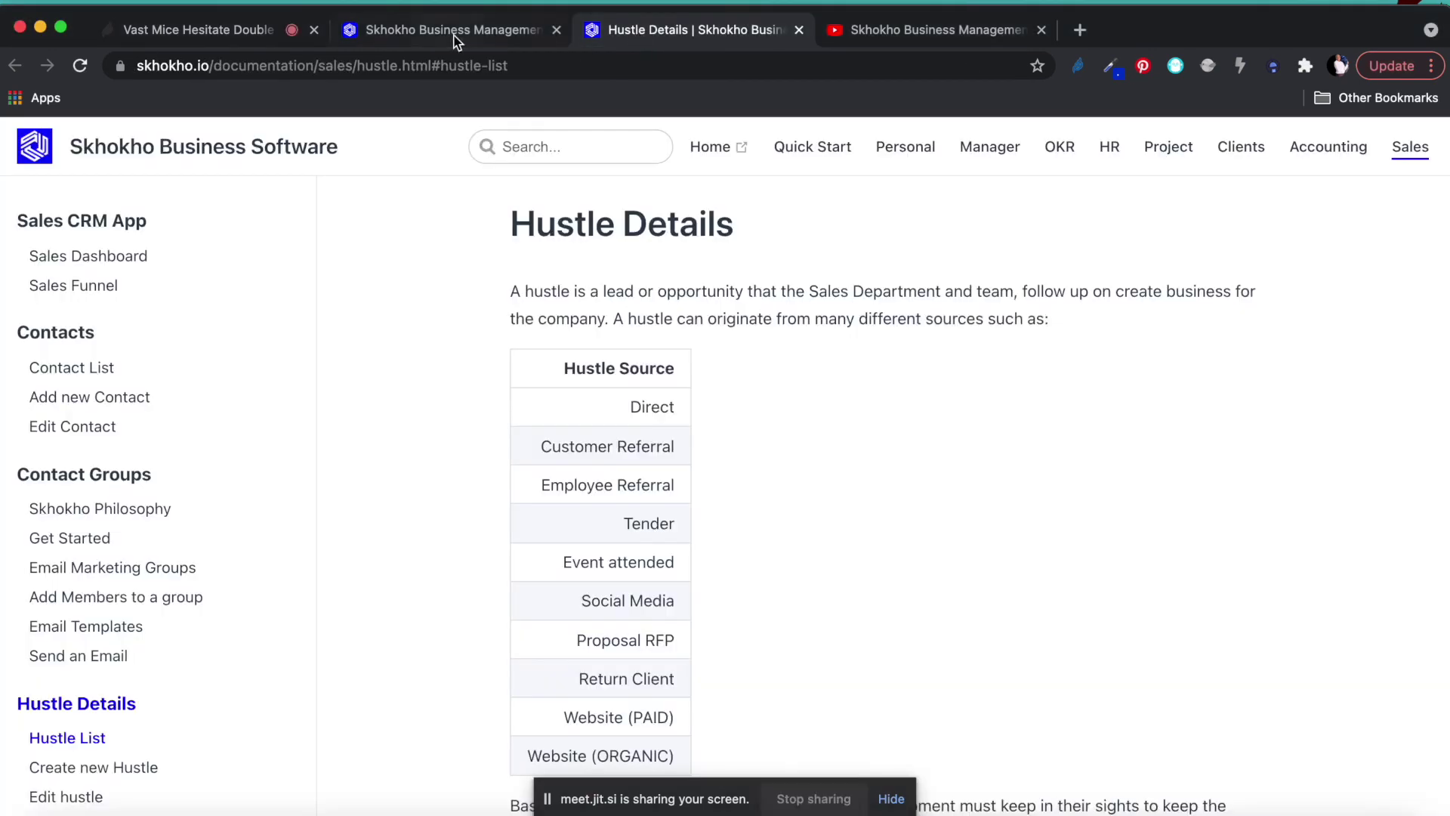
click(444, 30)
From the Personal Dashboard, reopen the Project List and select project manager names in the table.
click(124, 139)
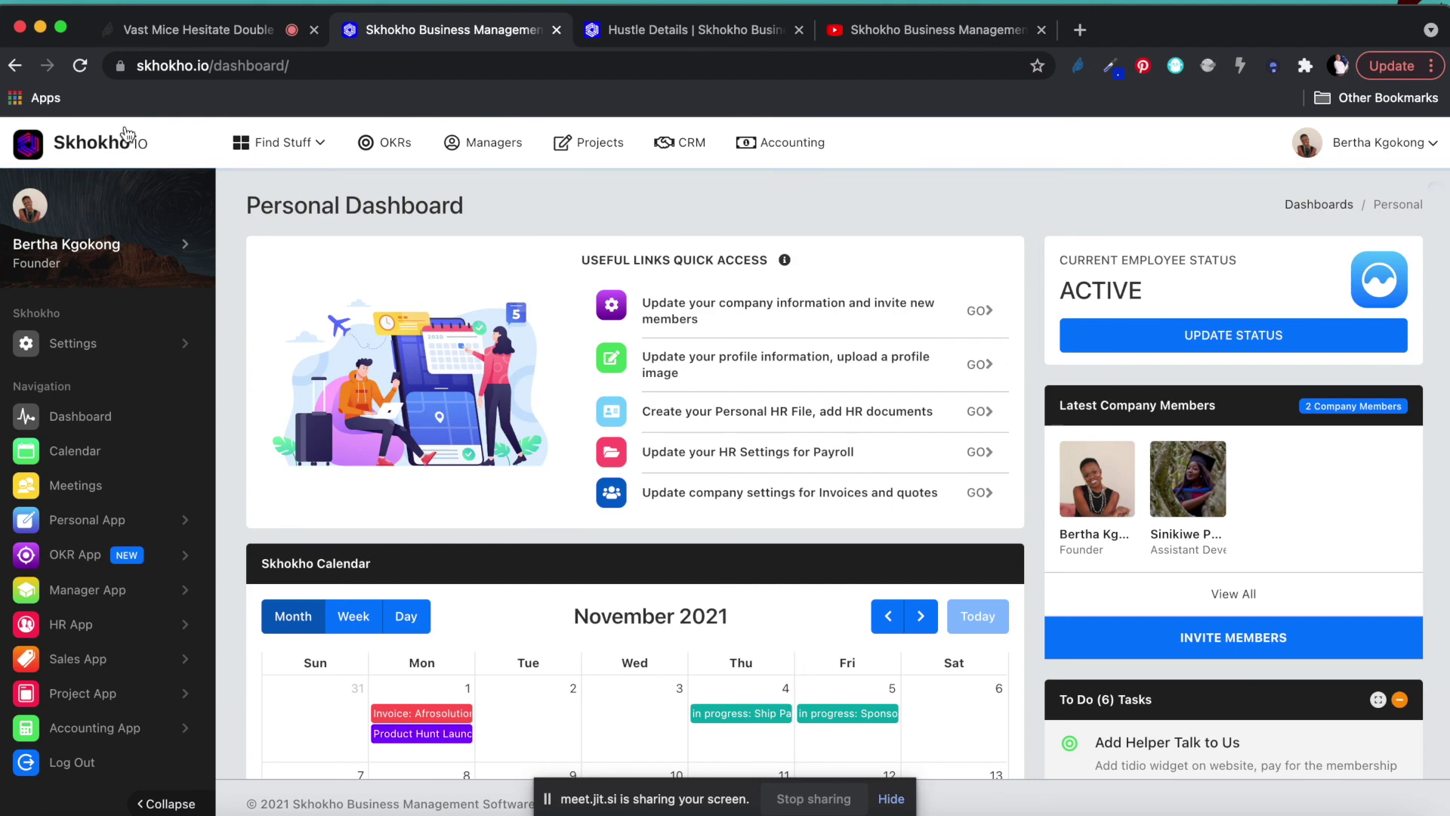
click(45, 692)
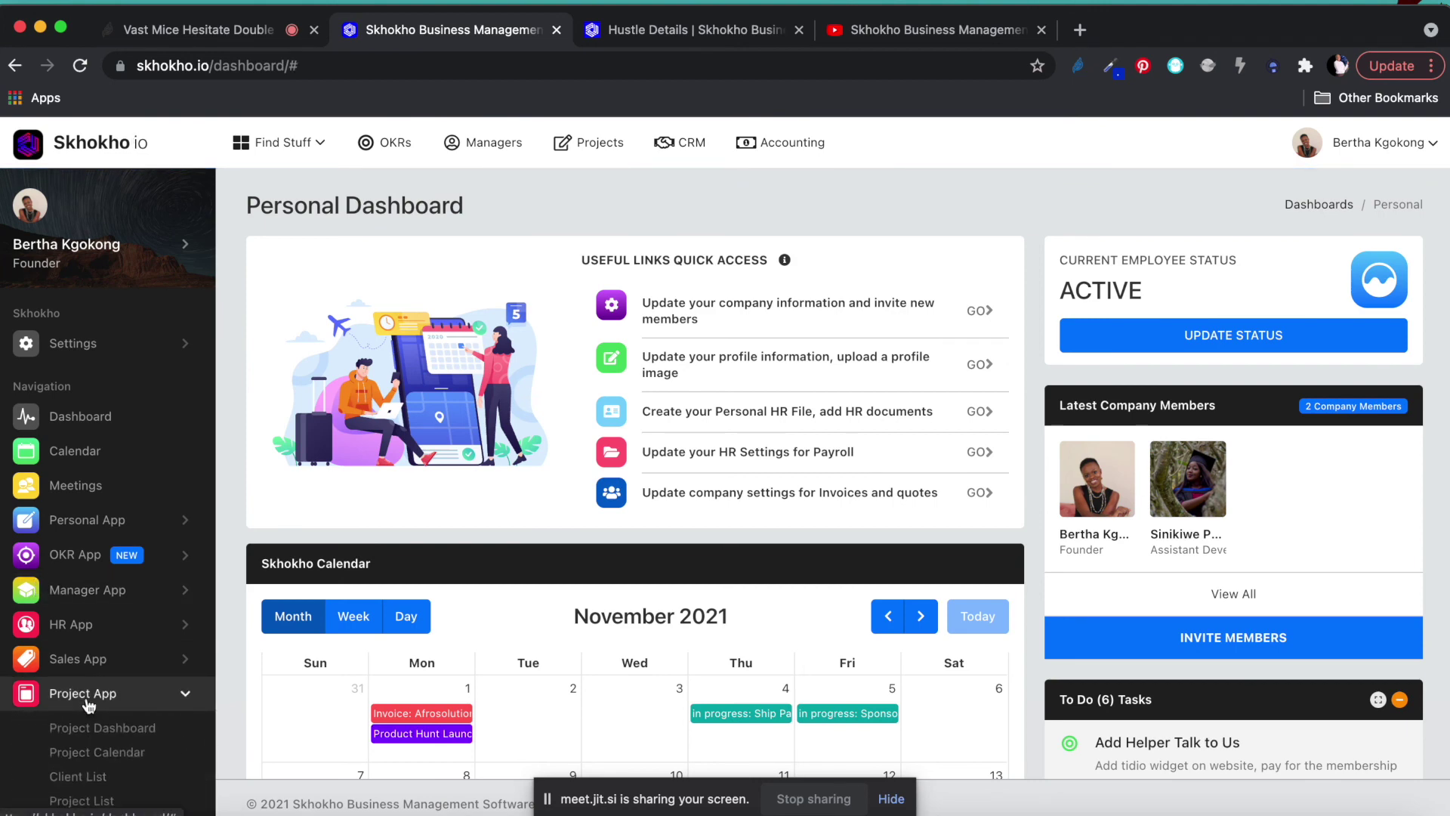
scroll(53, 680, down, 3)
click(77, 618)
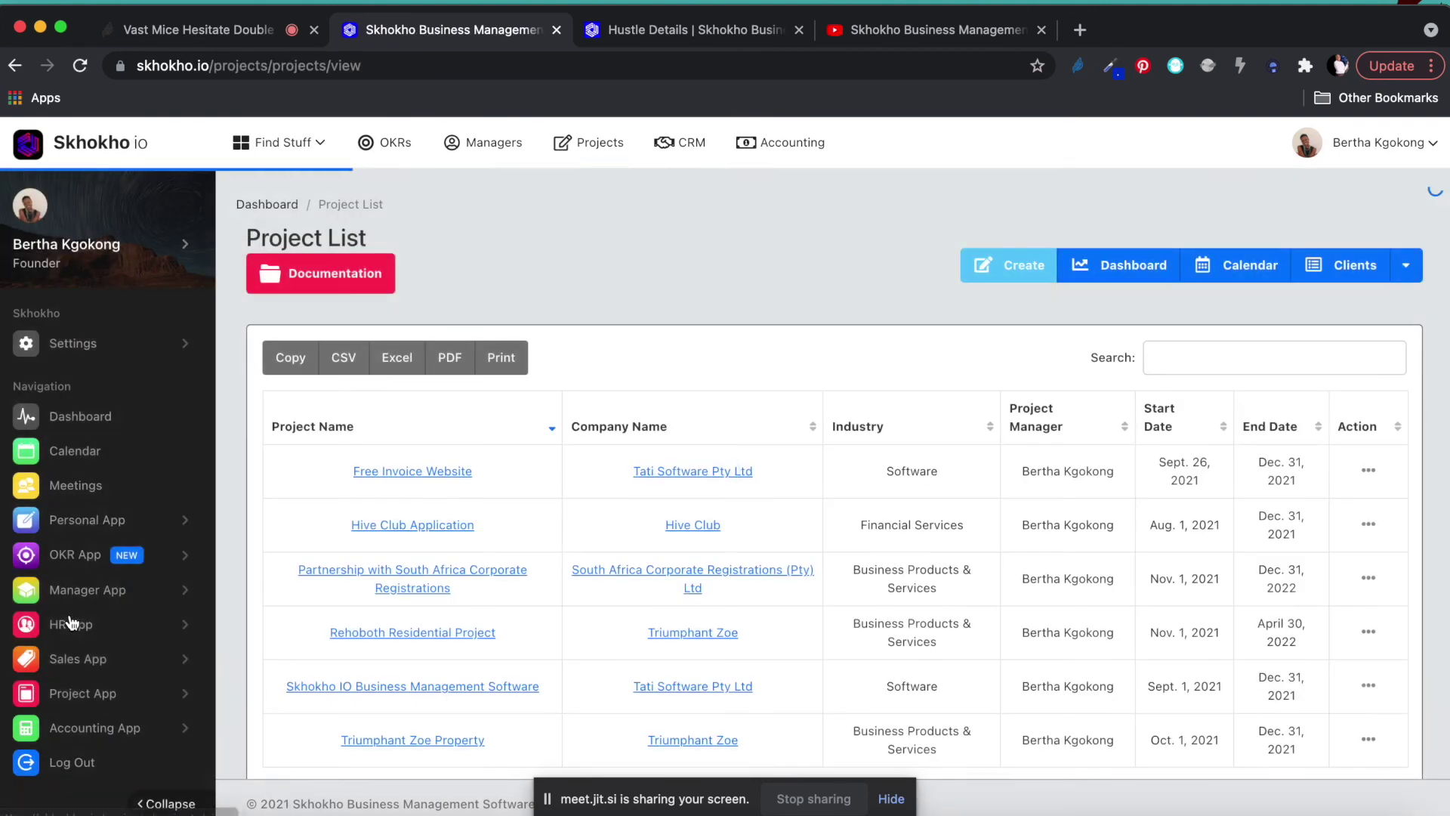
scroll(436, 596, down, 2)
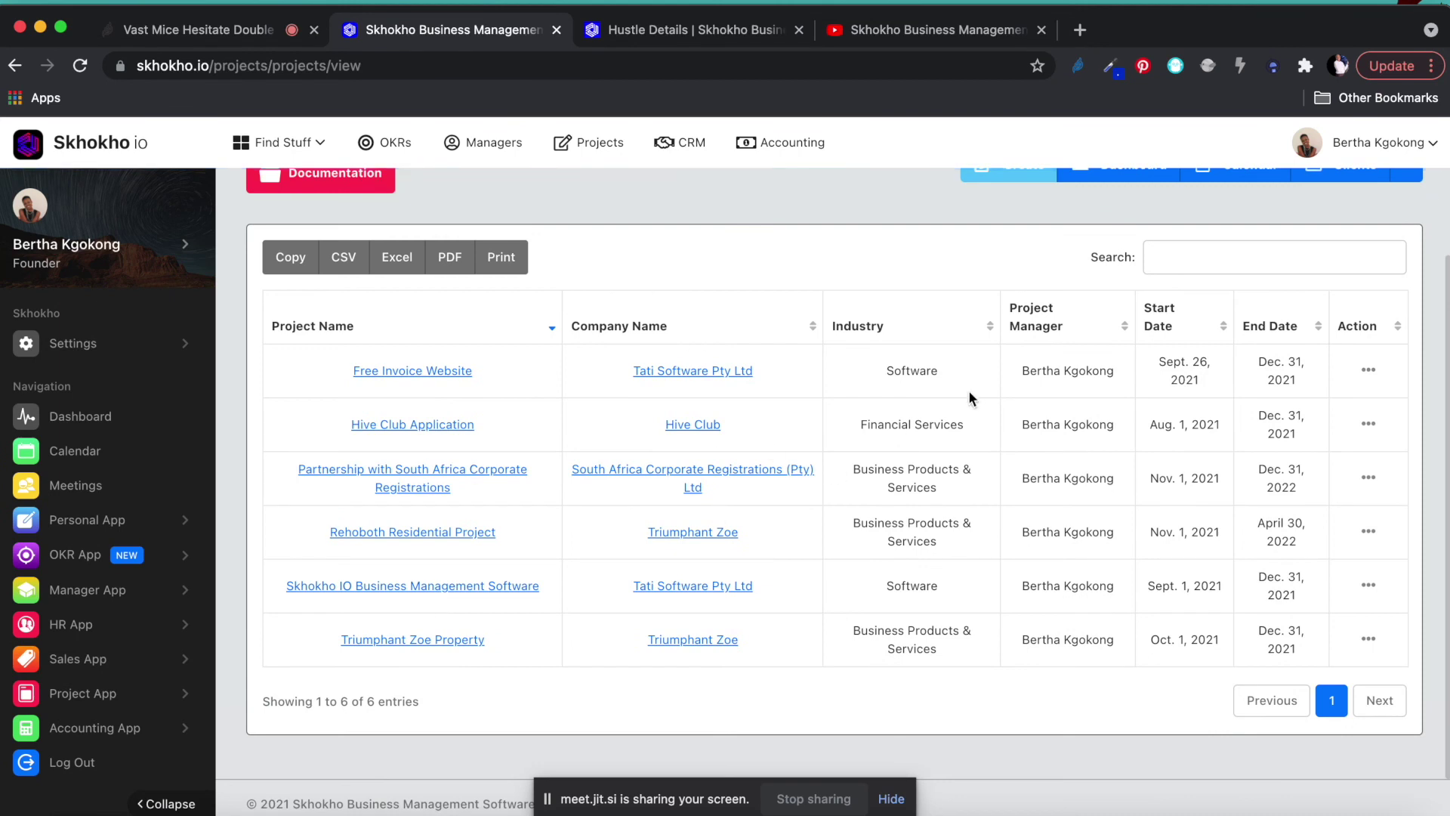
drag(1021, 370, 1133, 376)
click(1030, 432)
drag(1114, 425, 1115, 481)
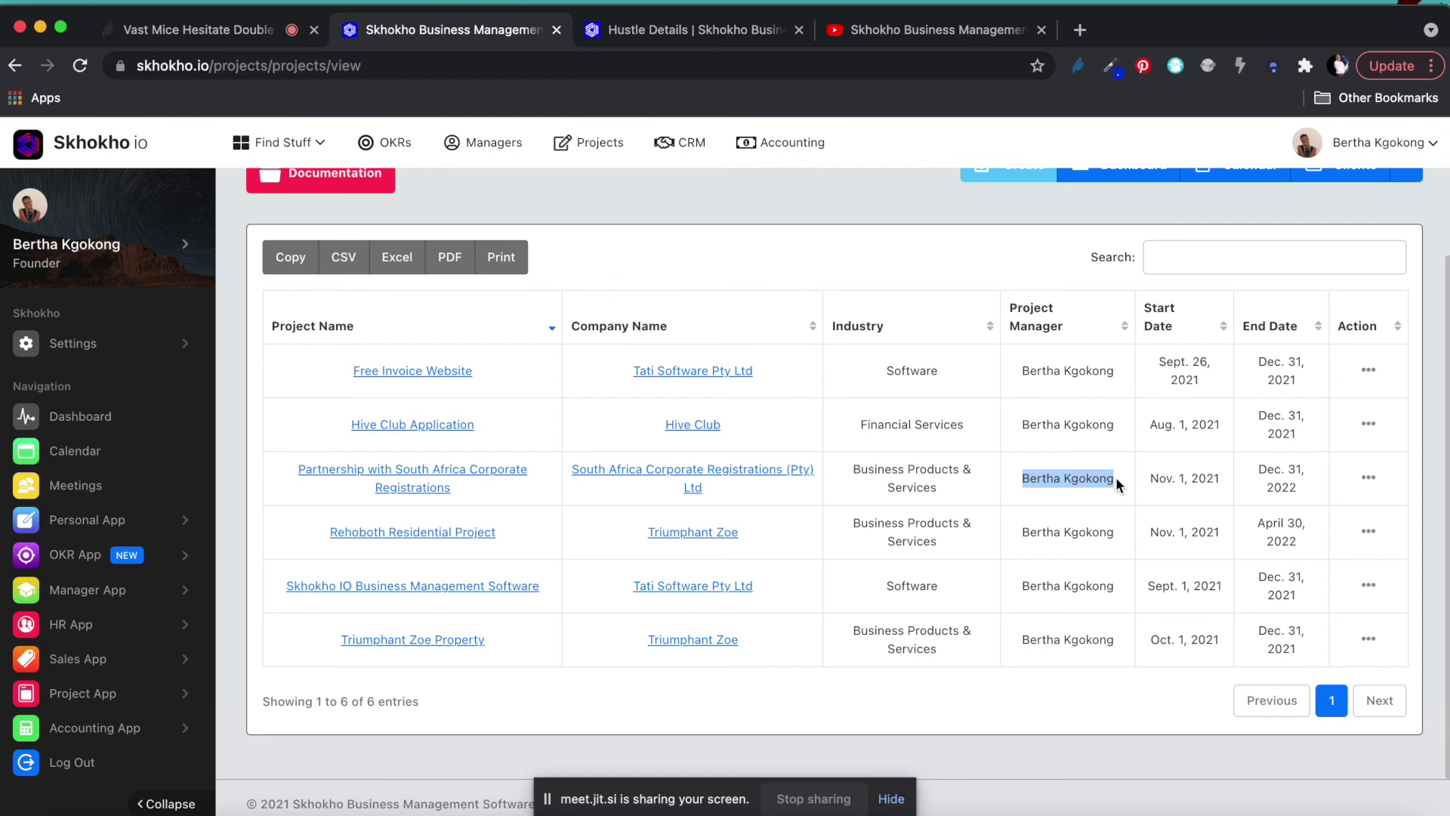
scroll(1116, 484, up, 2)
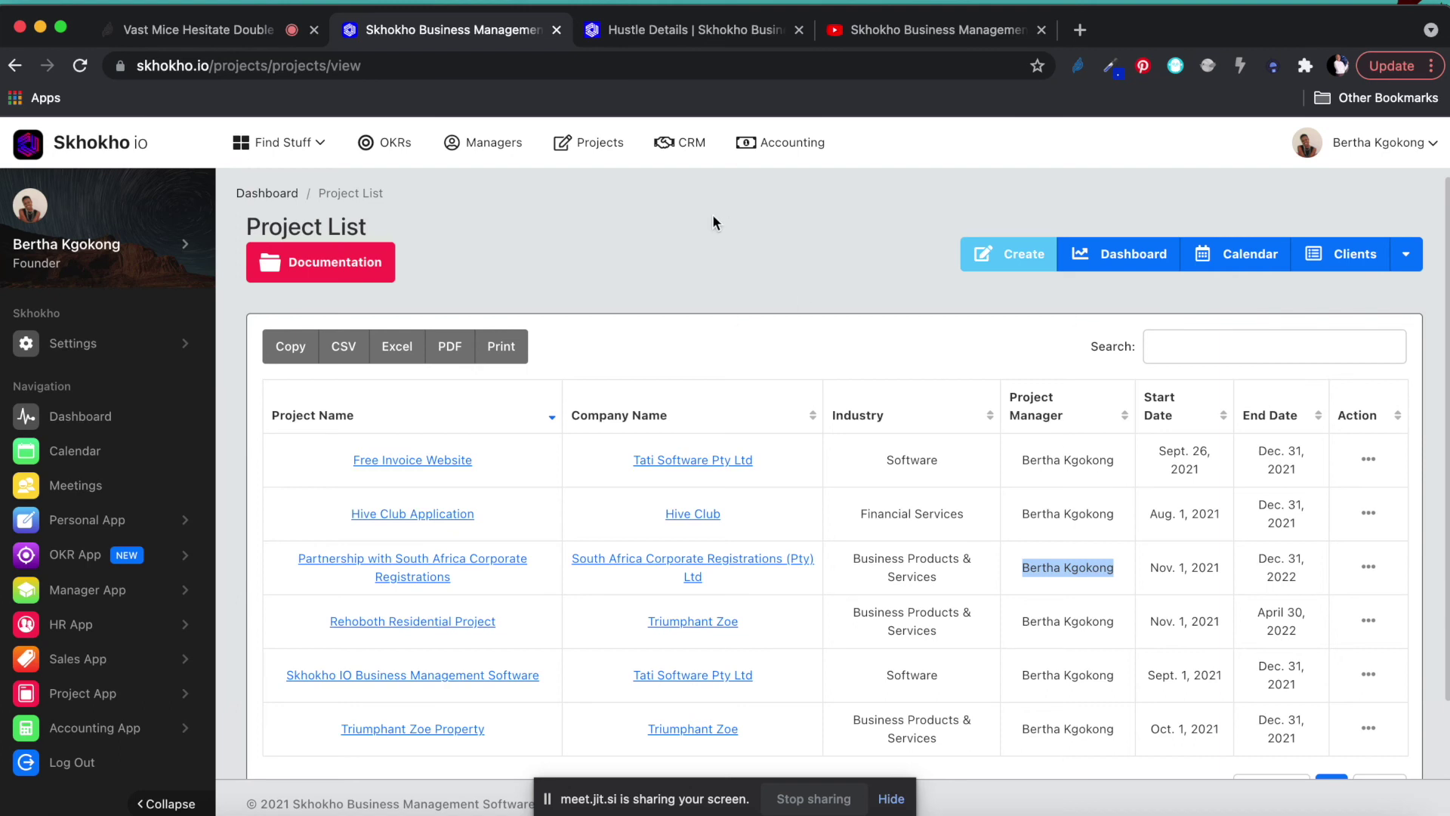
click(92, 348)
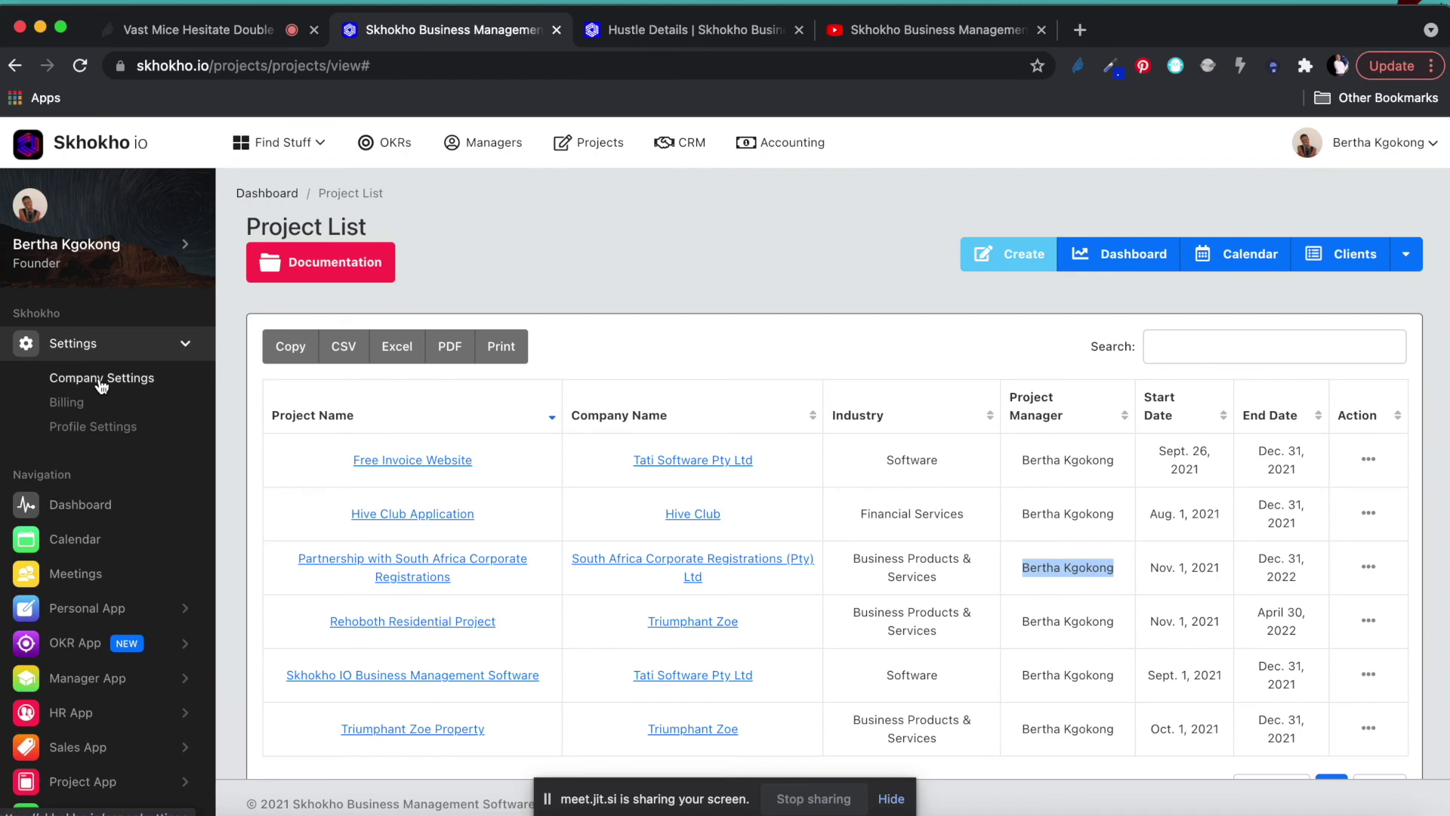
Show Company Settings' members and bring up the Assistant Developer card's options.
click(107, 383)
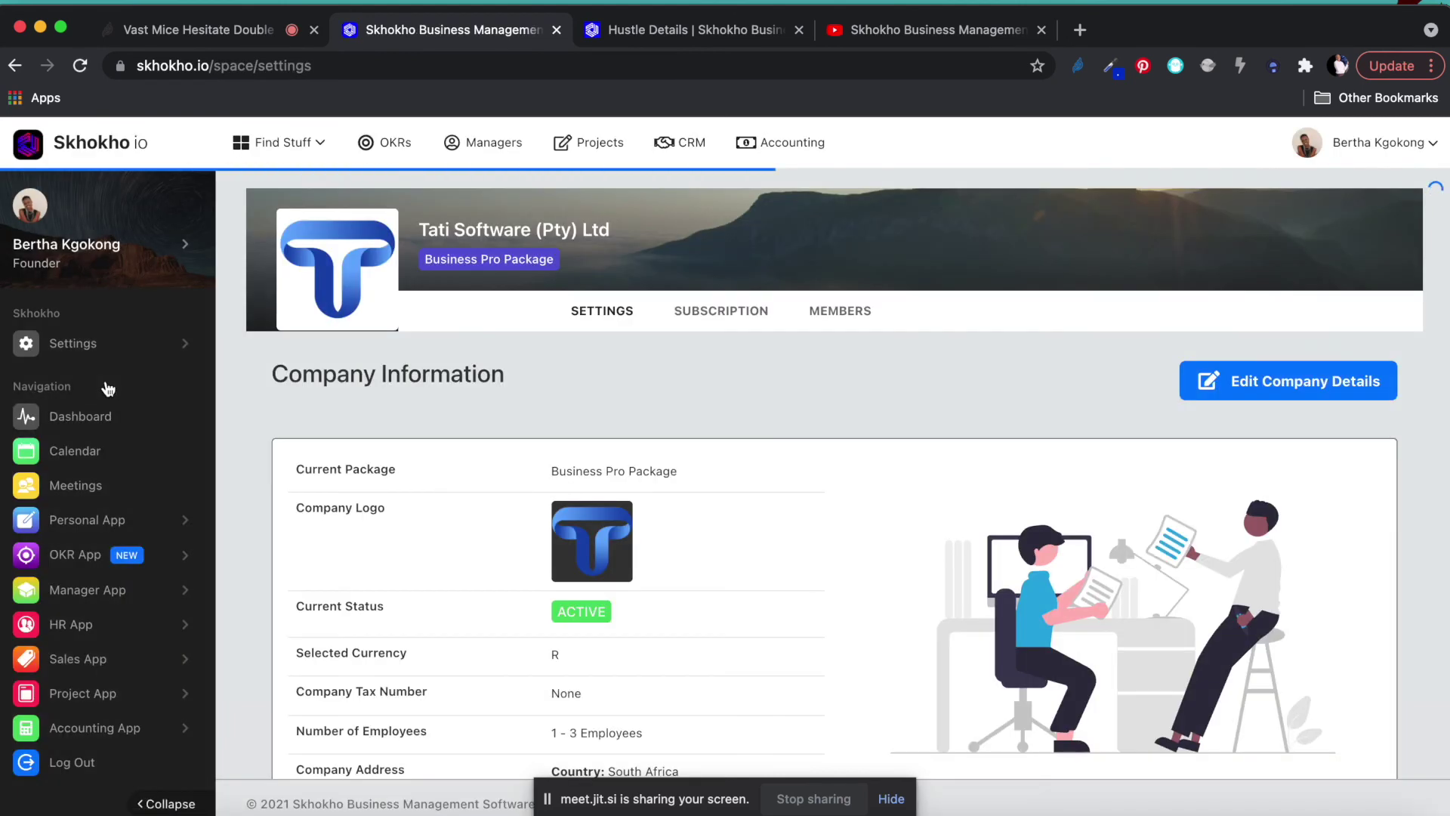
scroll(421, 361, down, 2)
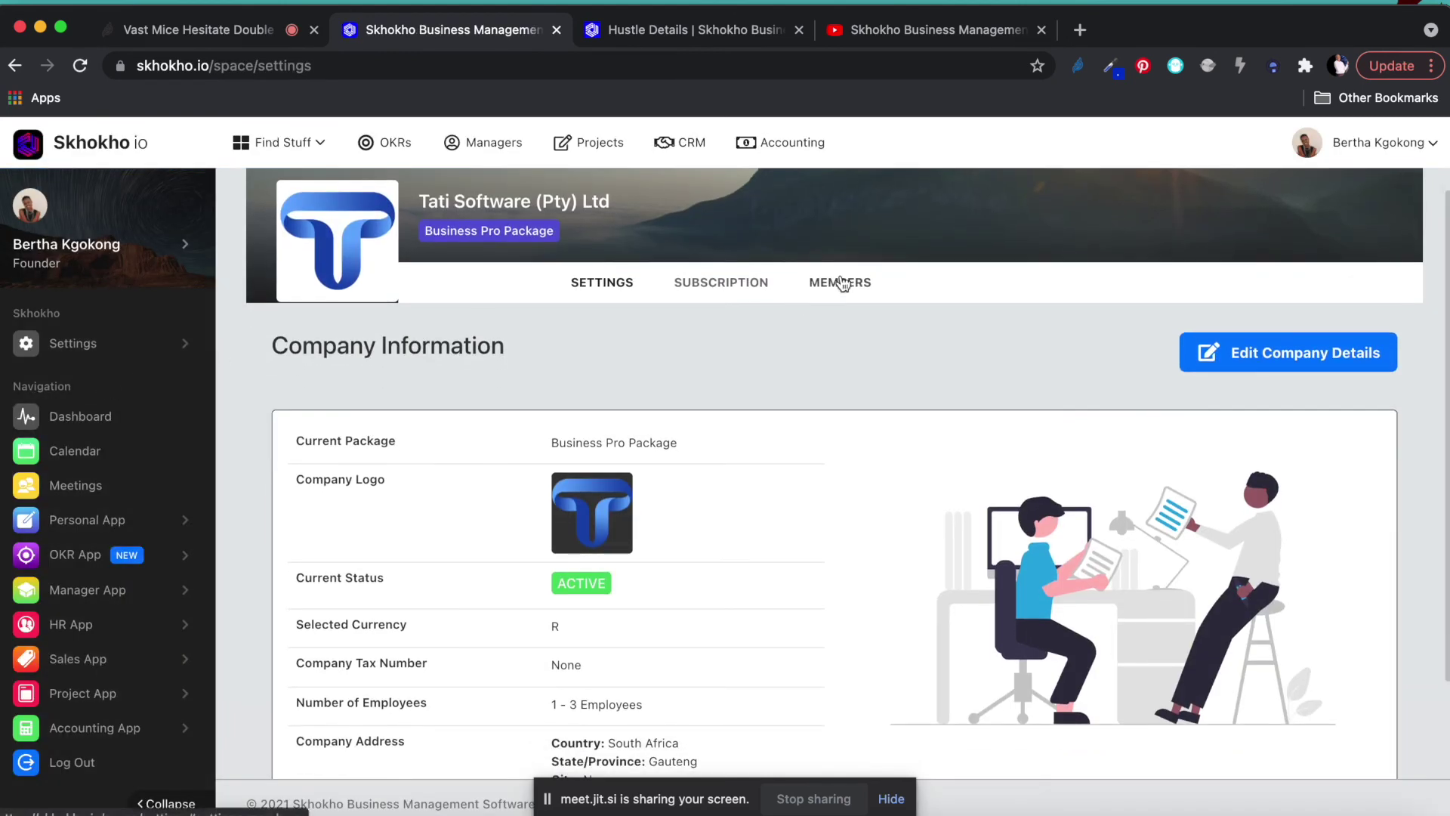
click(835, 282)
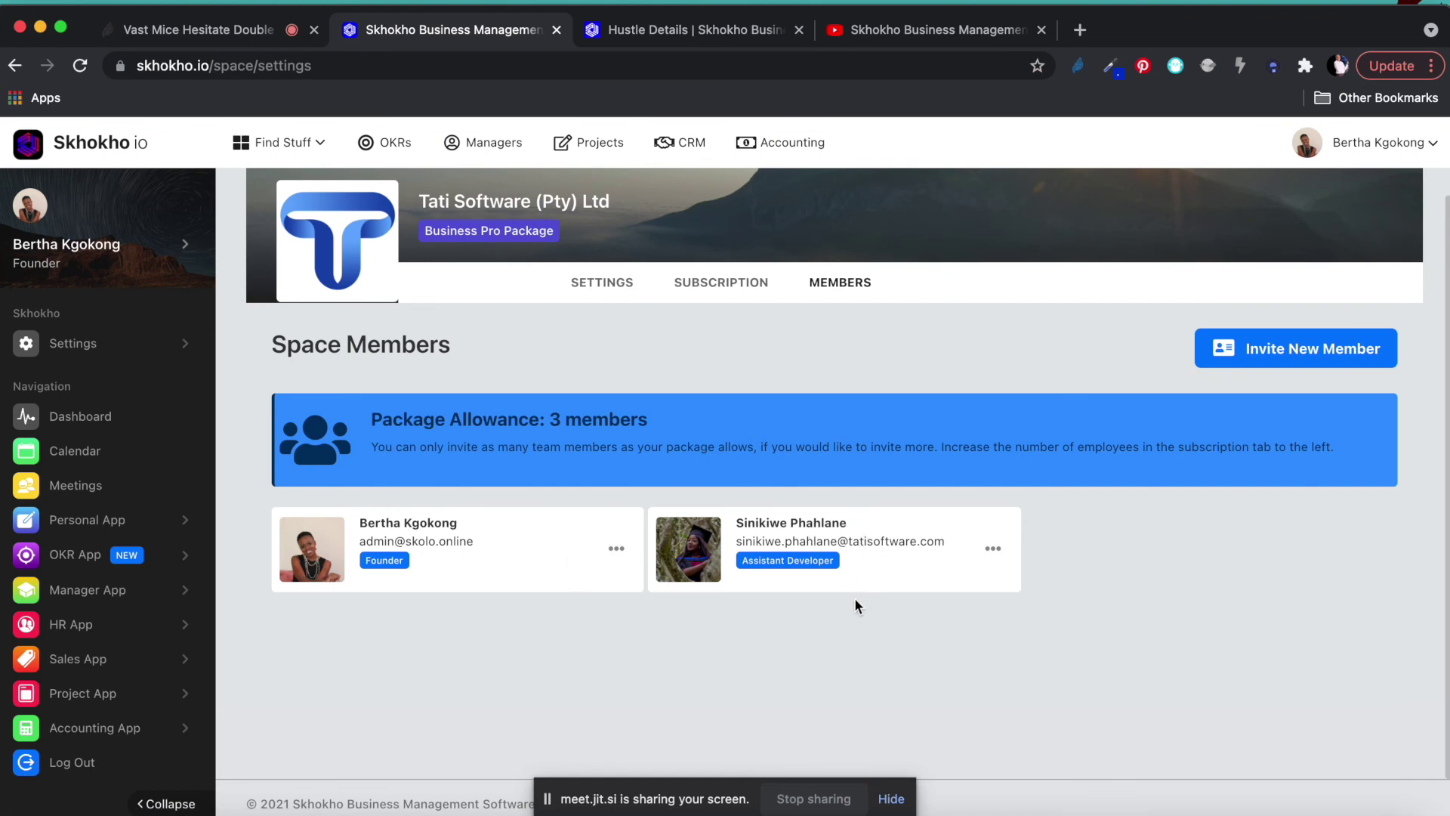
click(993, 548)
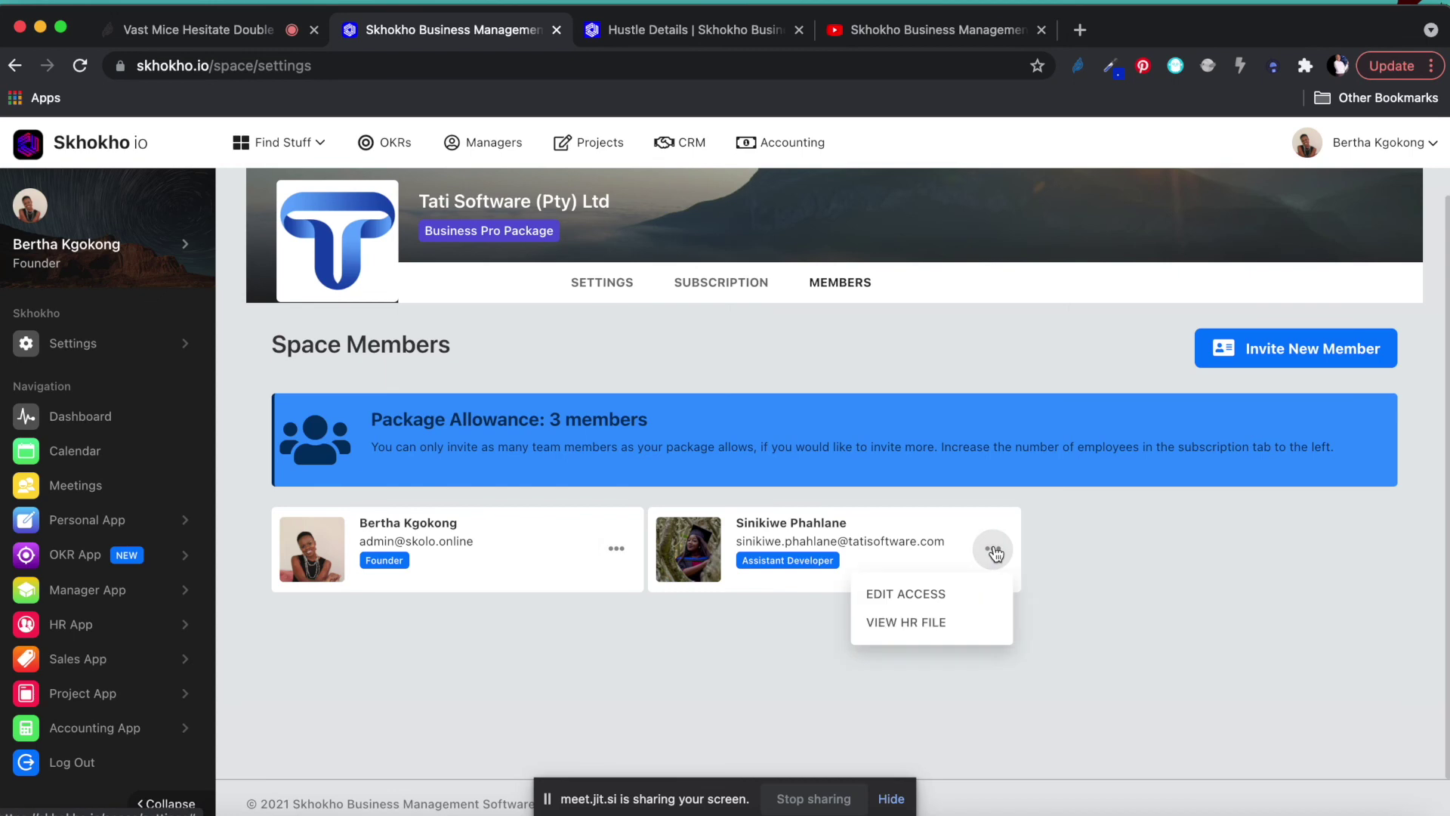
Open the Assistant Developer's Edit Access page and review the Grant App Access checkboxes.
click(932, 597)
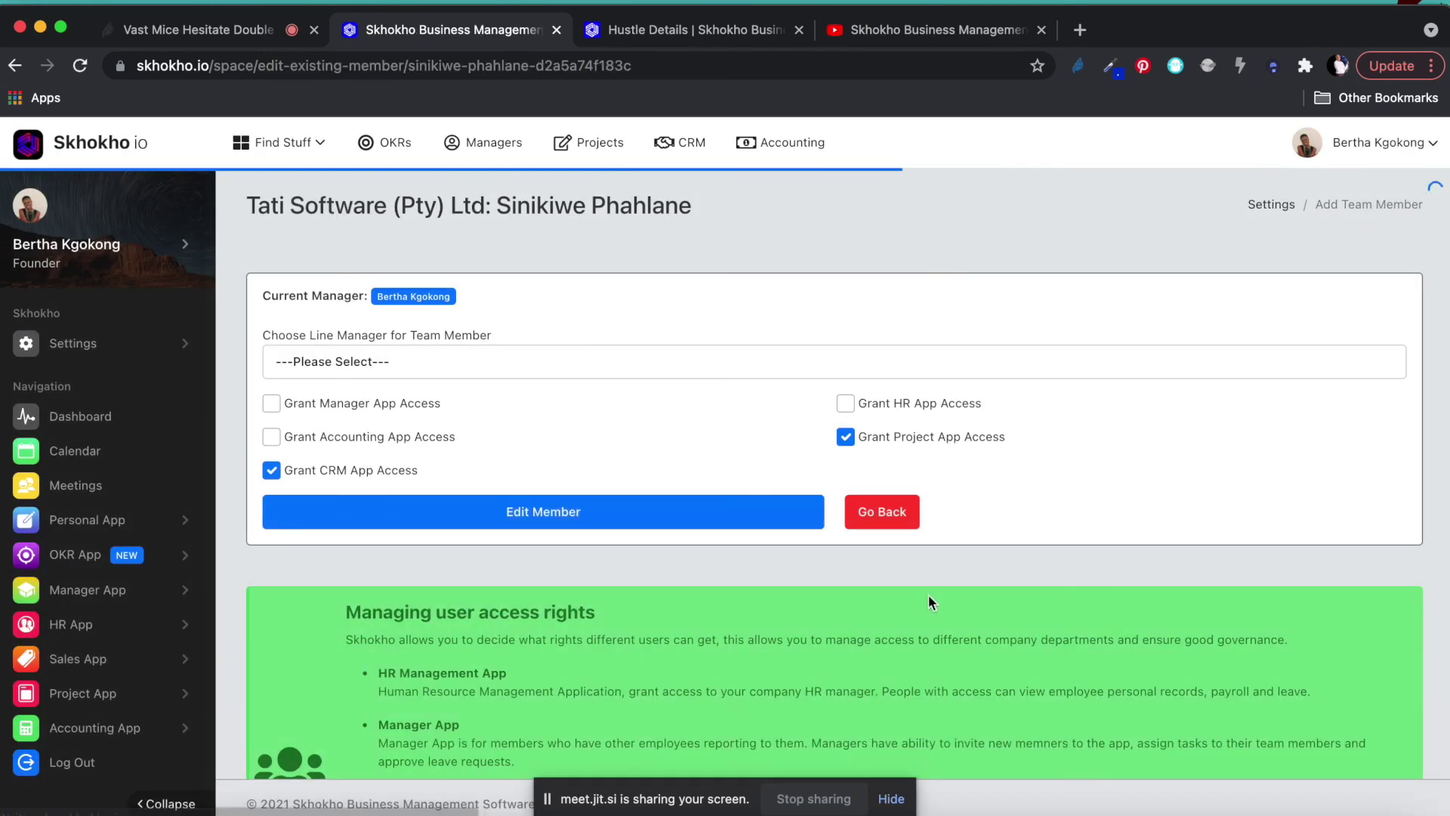
scroll(791, 442, down, 2)
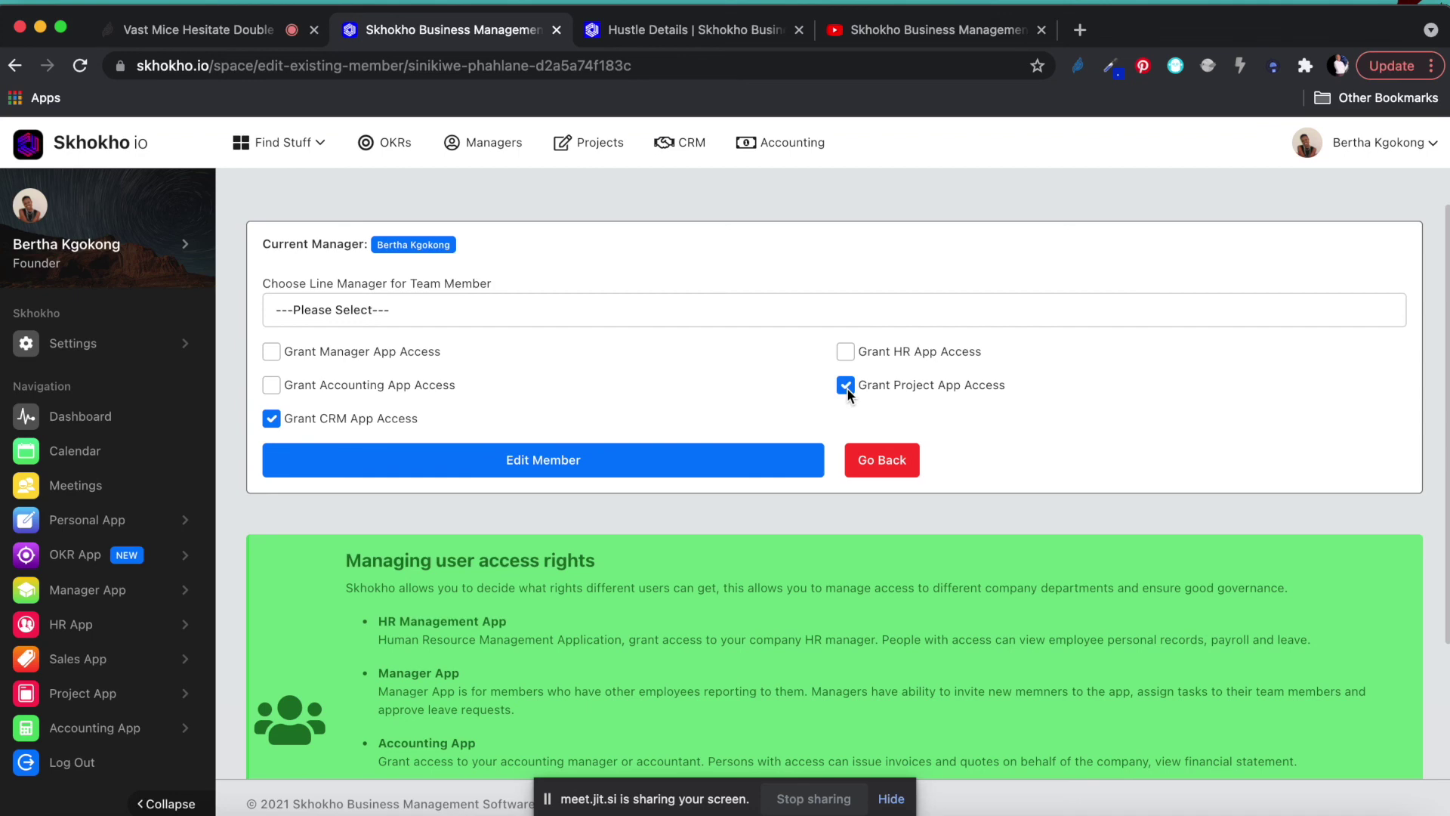
scroll(846, 387, up, 2)
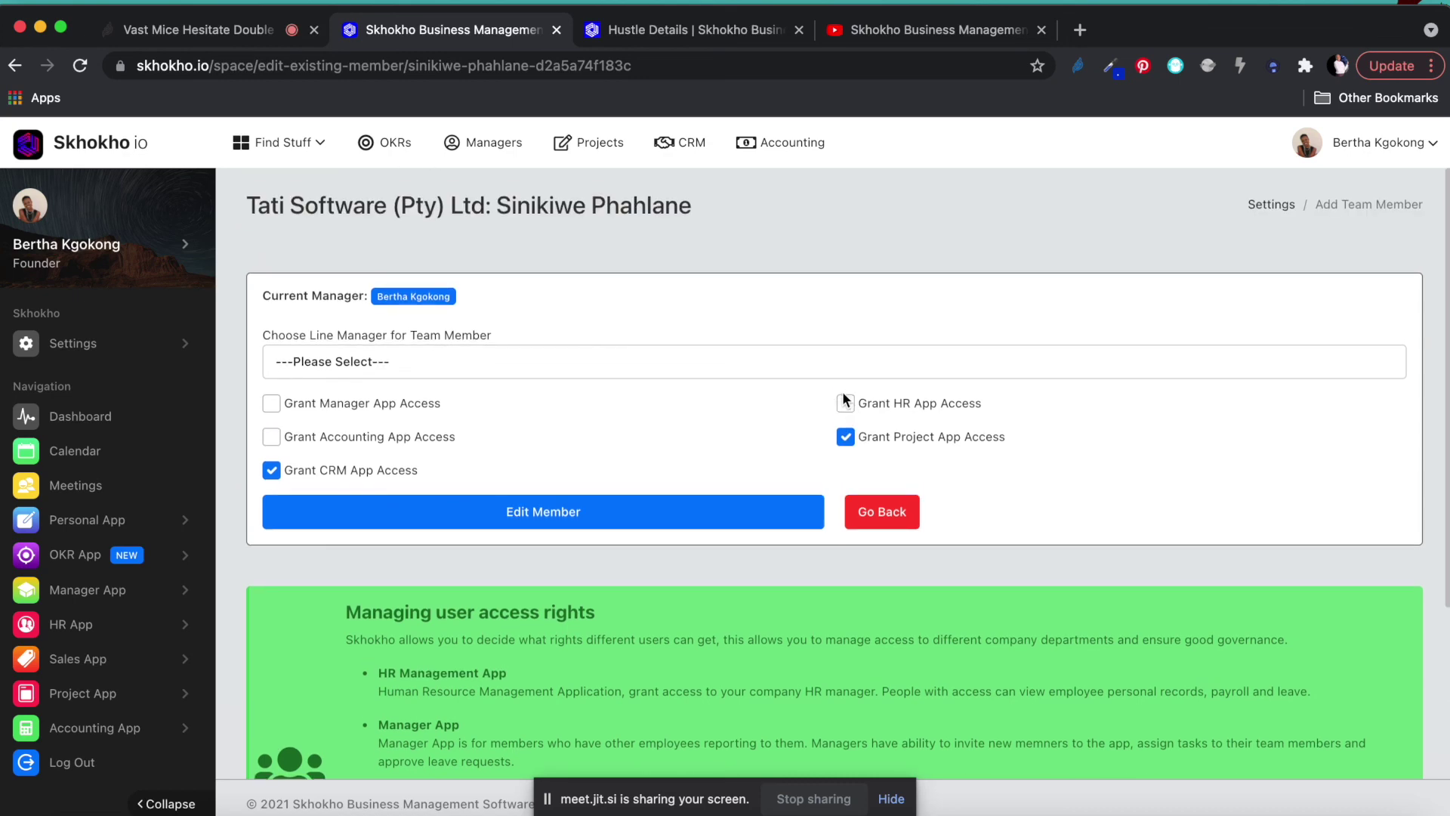
Go back to the Project List via the Project App section in the sidebar.
click(83, 692)
scroll(90, 727, down, 2)
click(85, 611)
scroll(761, 615, down, 3)
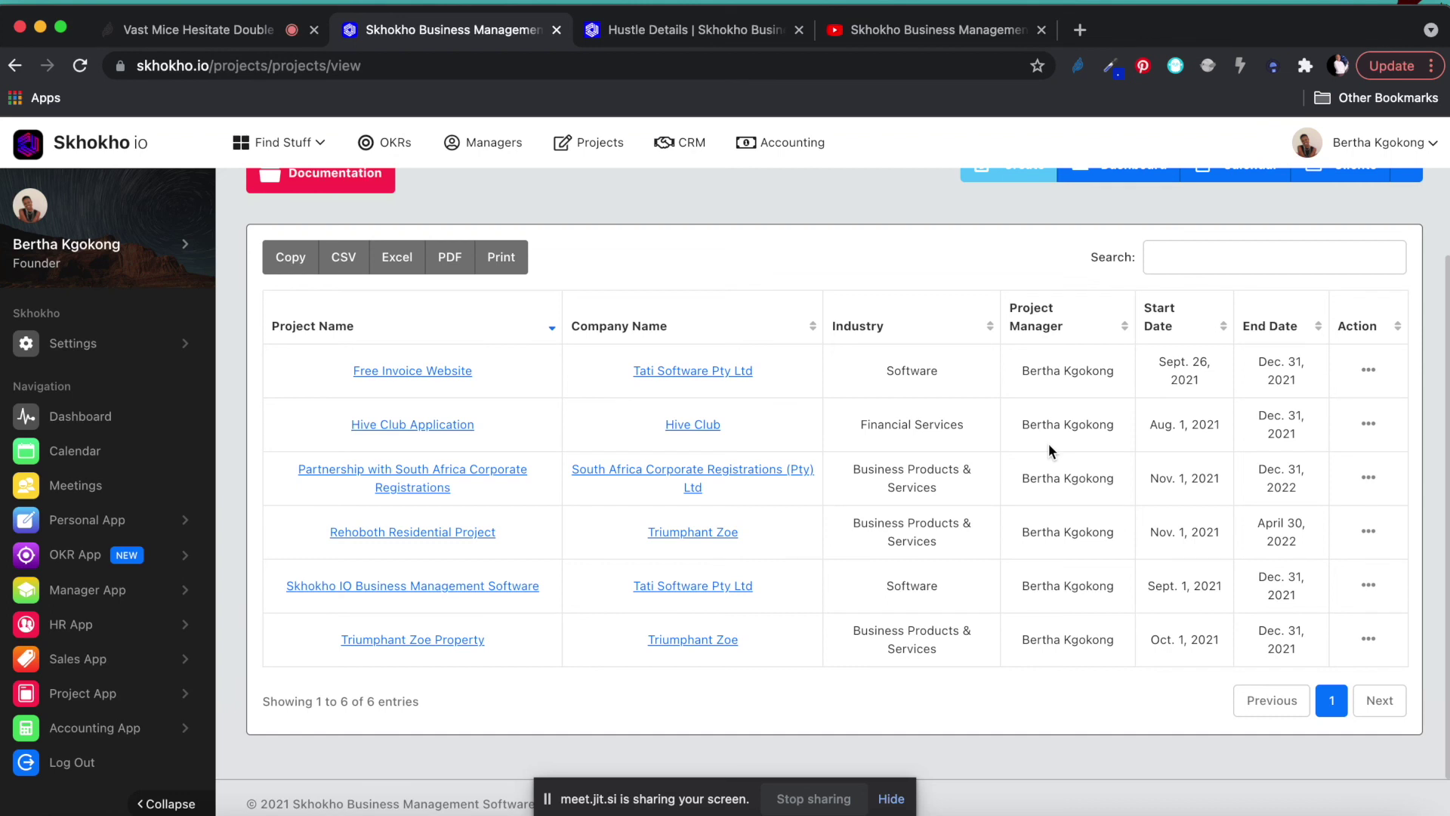
click(458, 654)
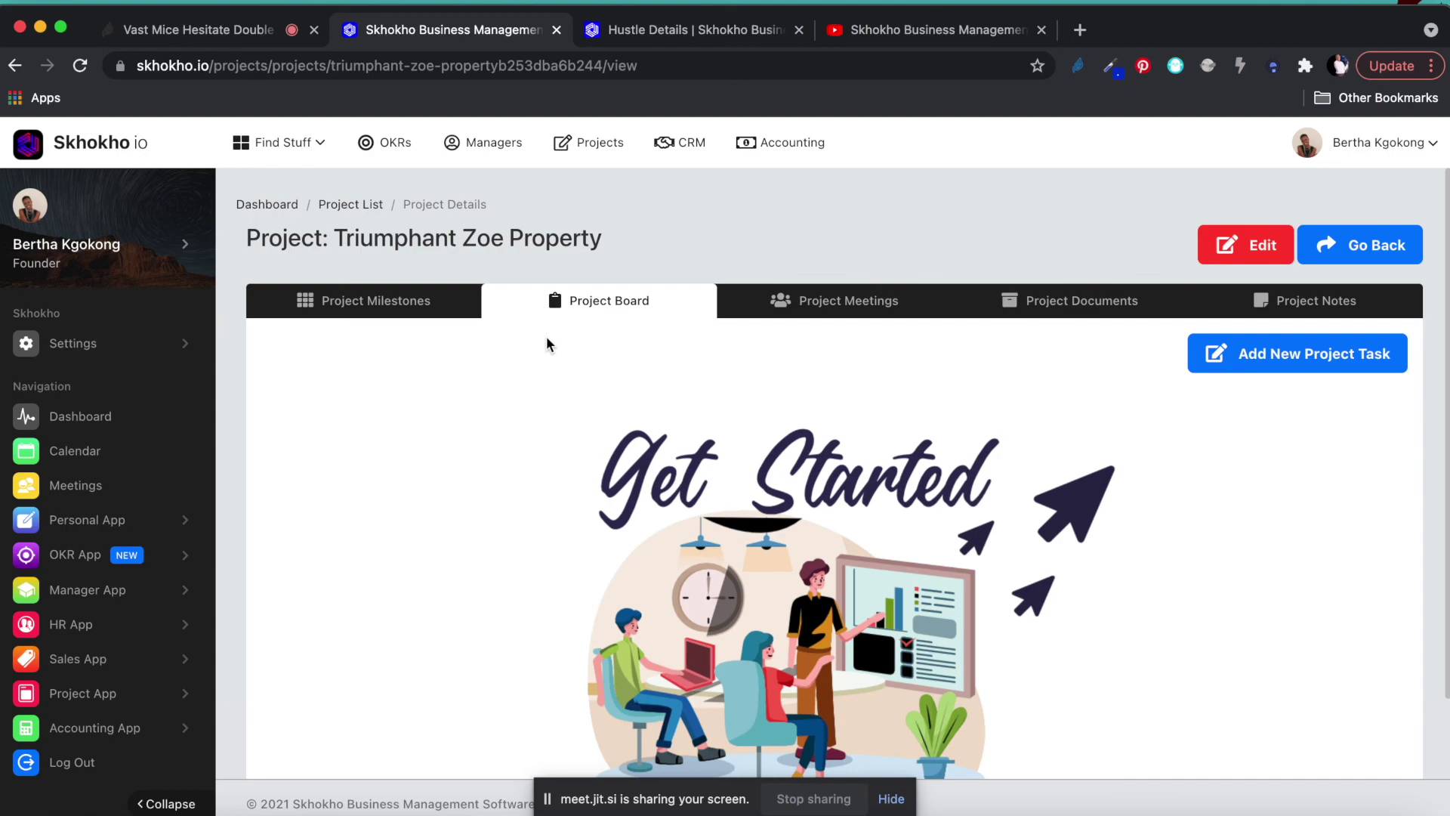
Return to the Chrome window and expand the Sales App section in Skhokho's sidebar.
key(ctrl+Up)
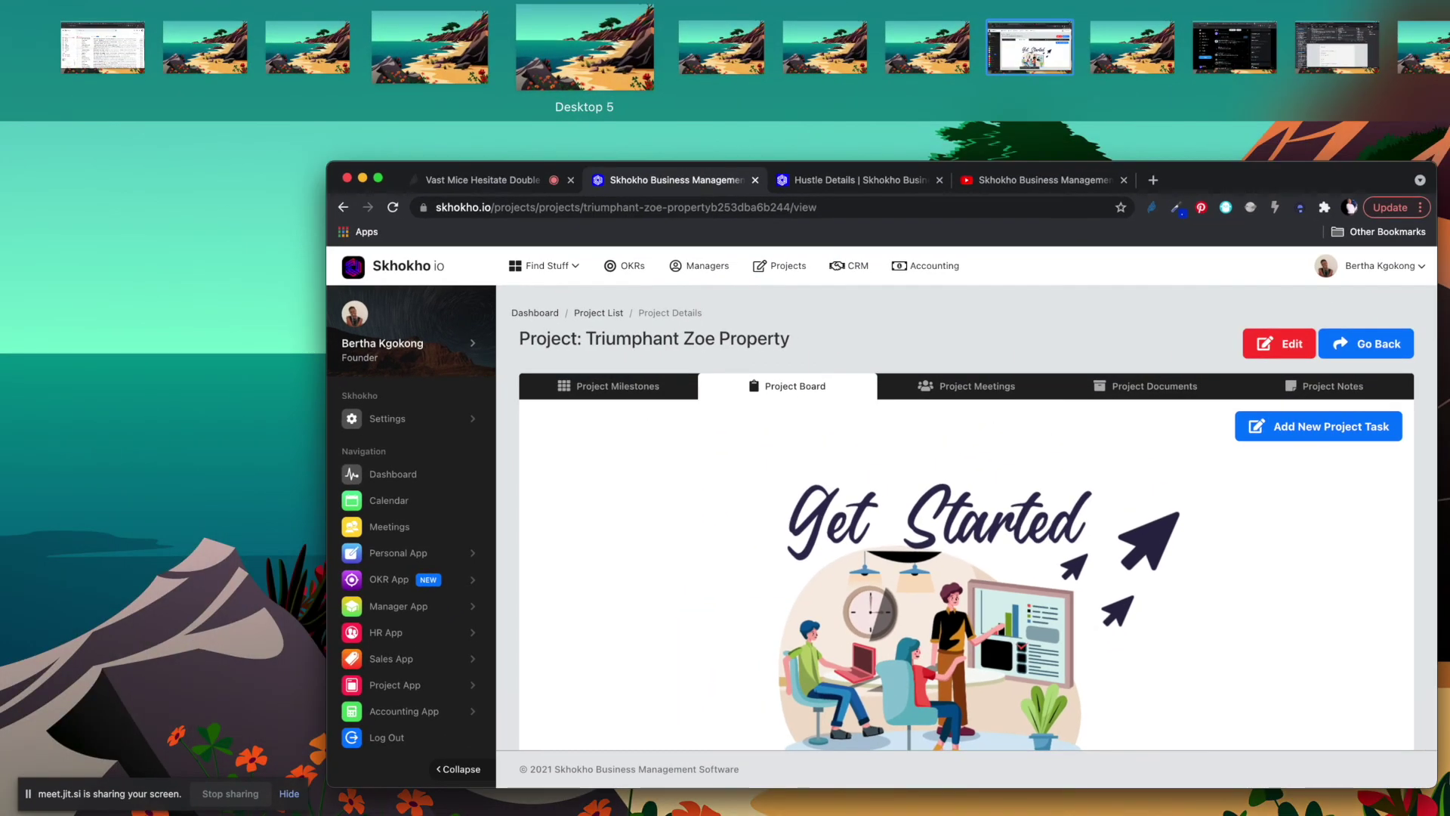
click(674, 578)
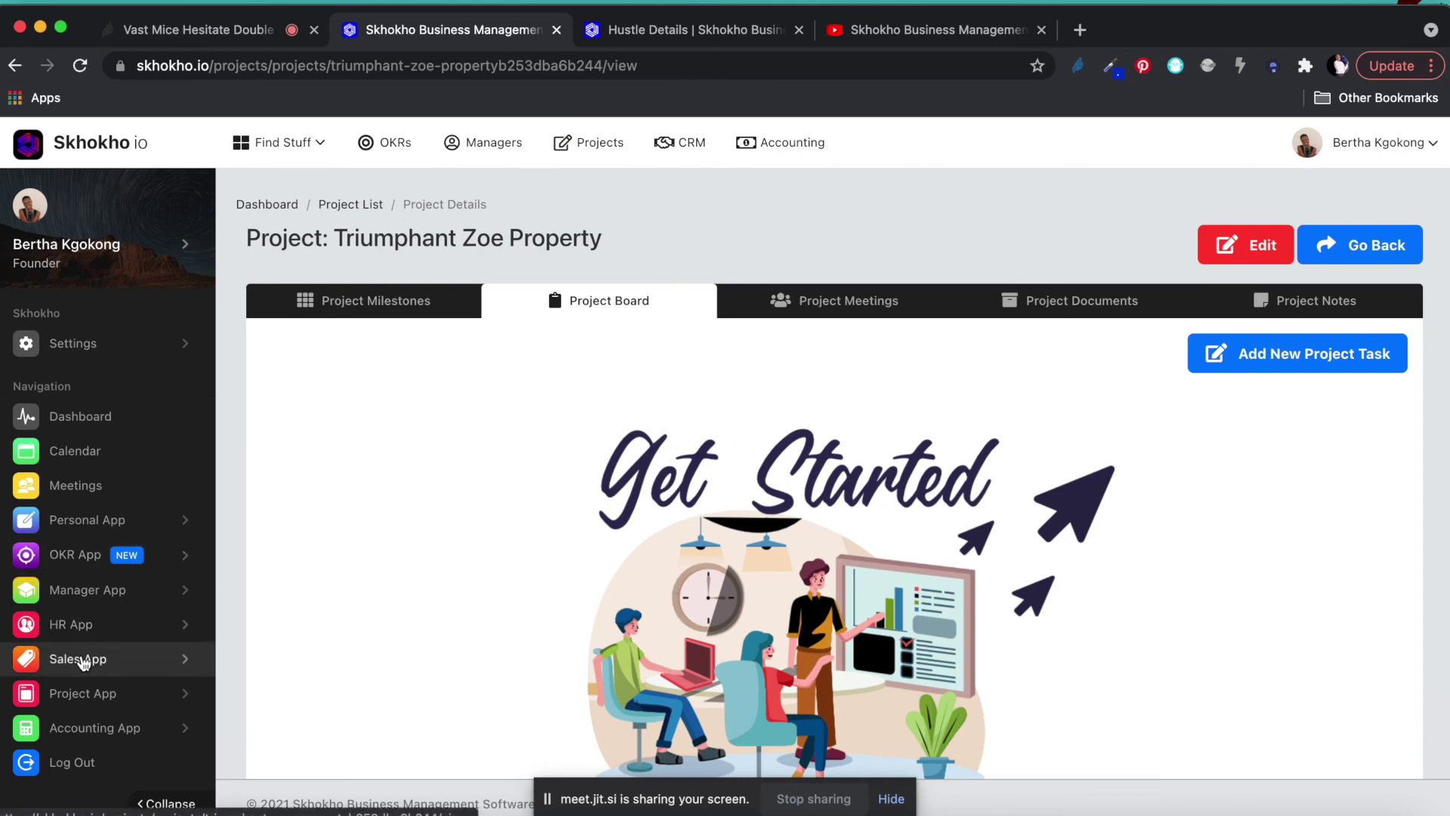
click(79, 658)
scroll(94, 657, down, 3)
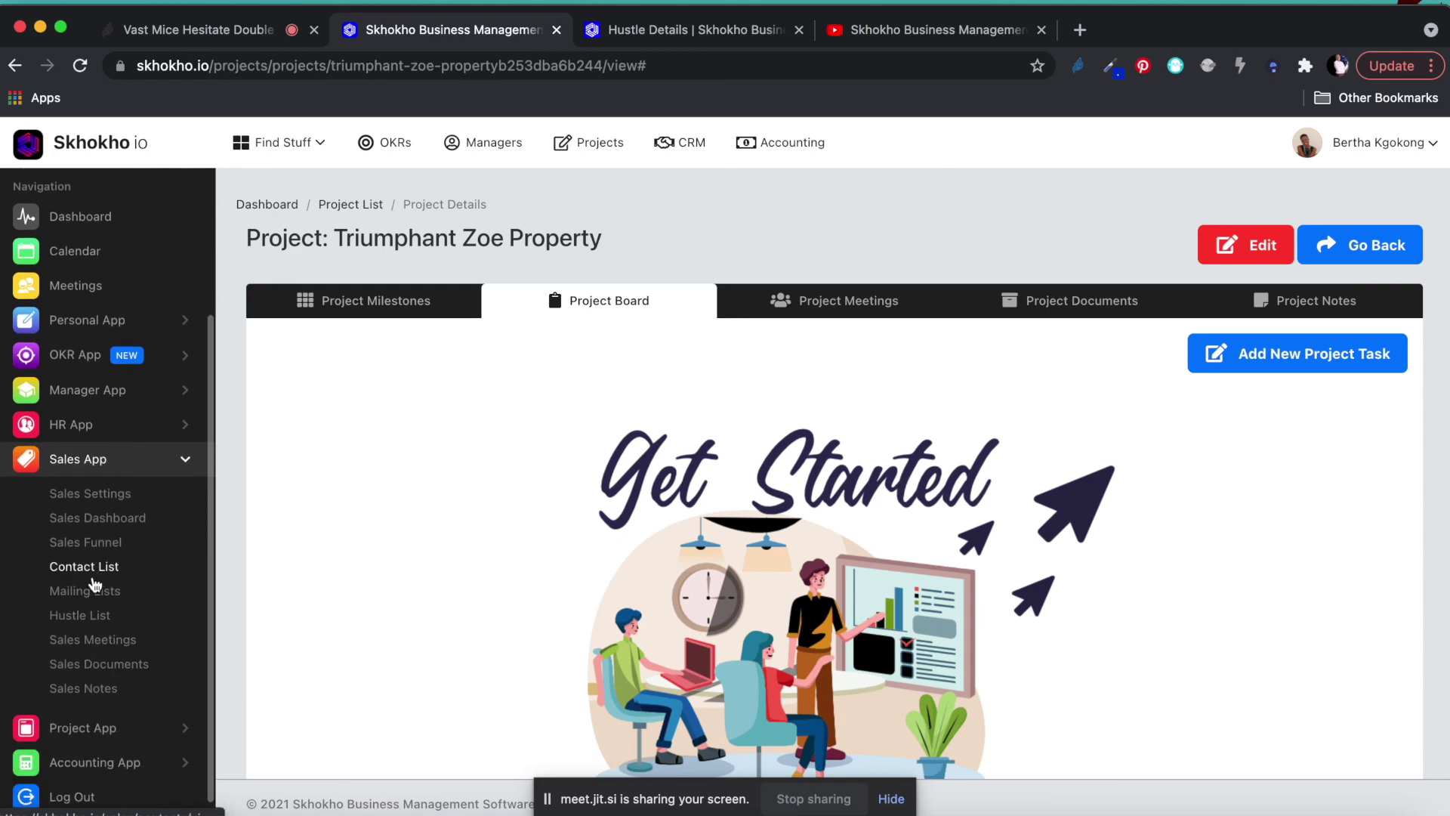
Open Contact List and bring up the Edit form for the second contact.
click(84, 566)
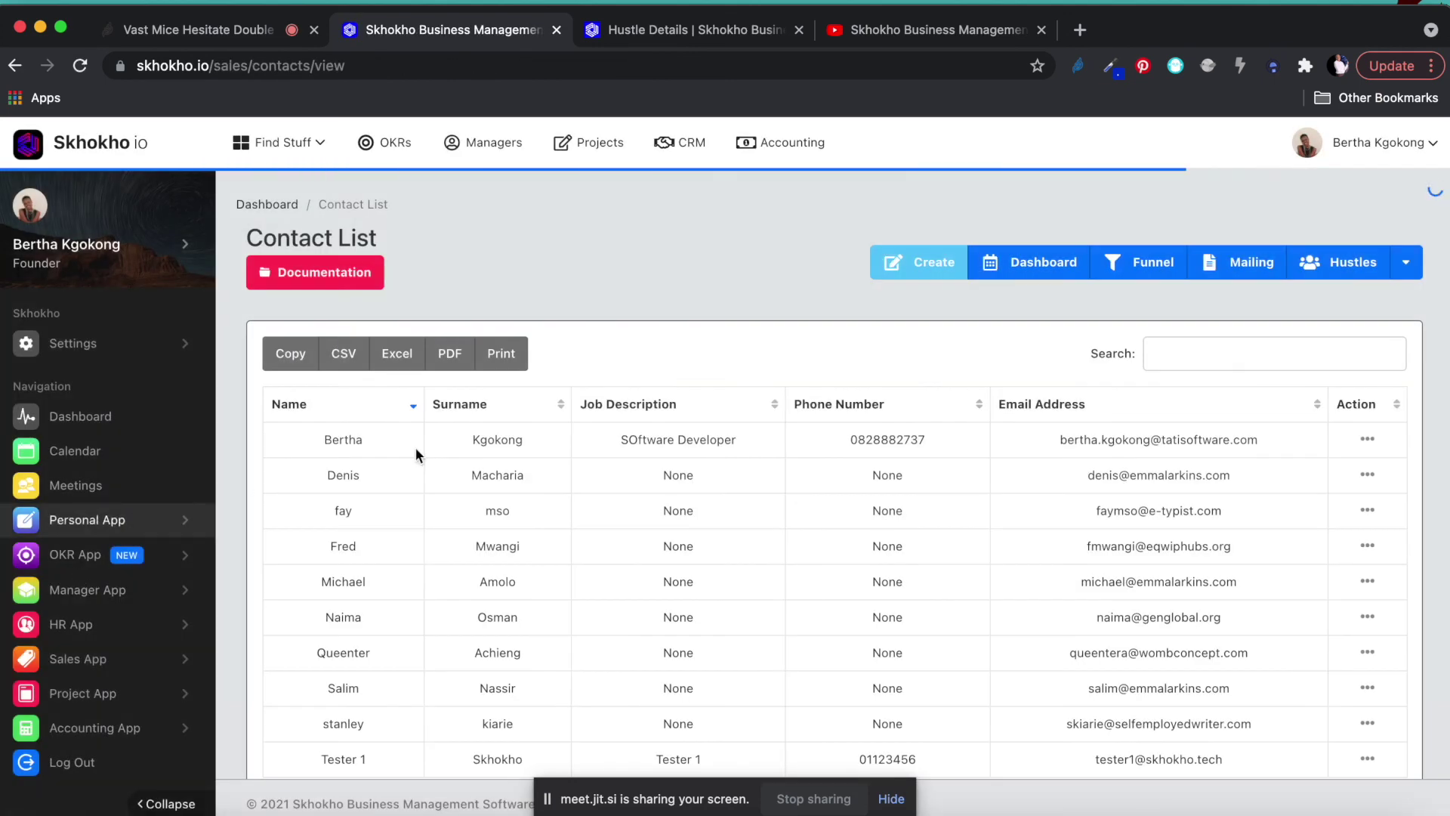
scroll(650, 546, down, 1)
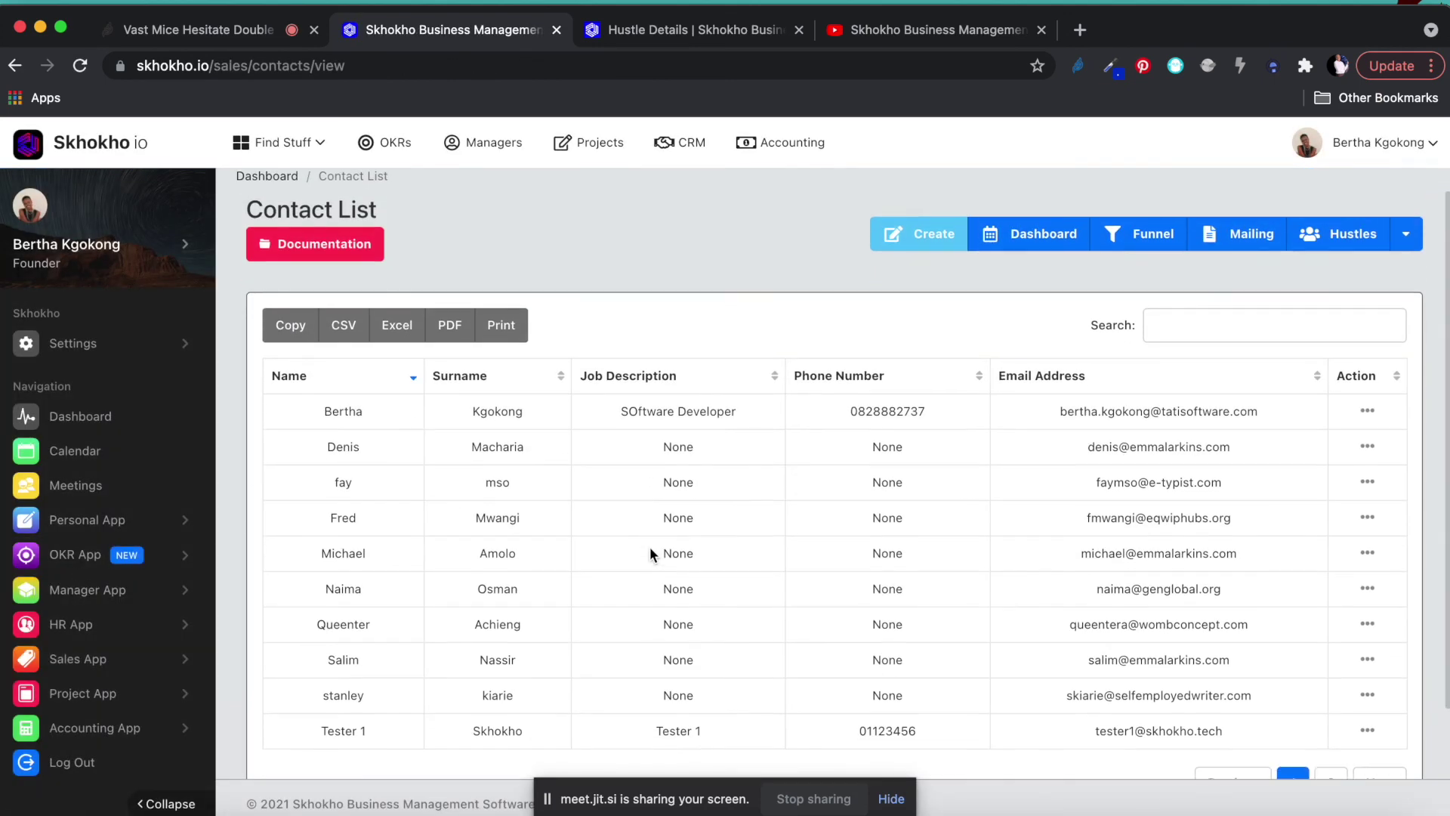
click(1371, 449)
click(1248, 477)
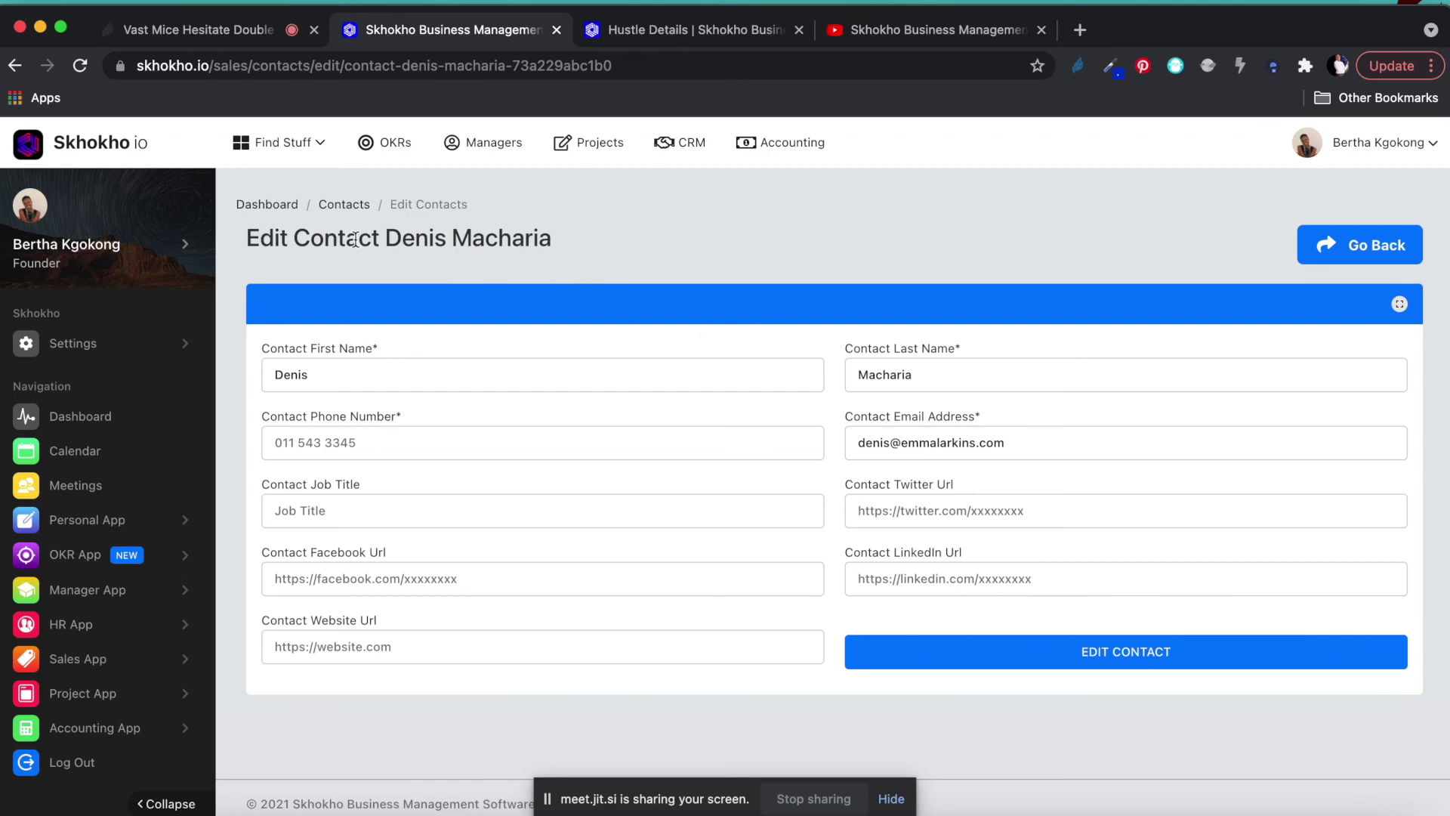
key(ctrl+Up)
click(664, 559)
Launch Numbers from Spotlight and create a new spreadsheet from the Blank template.
key(ctrl+Right)
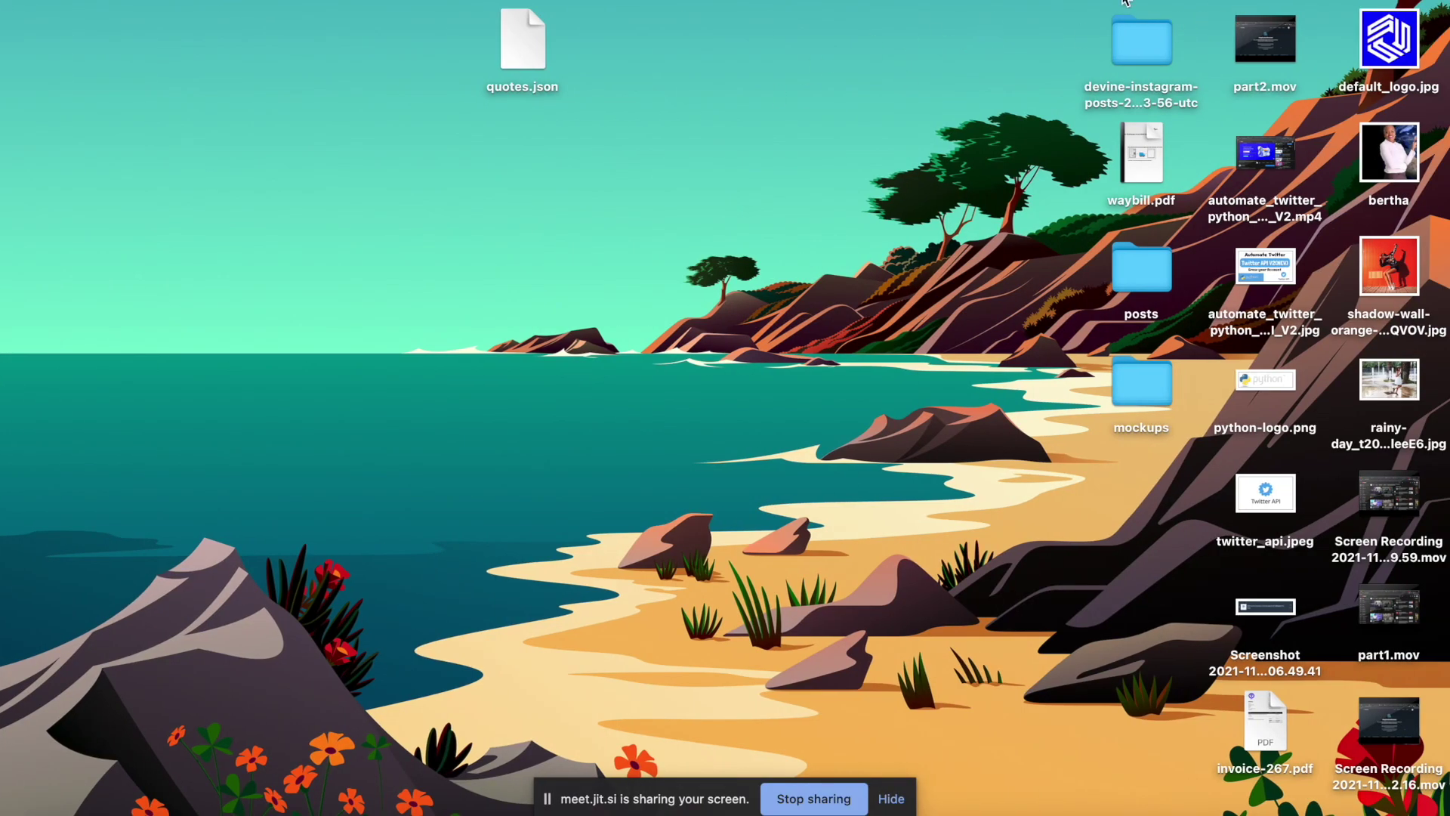
key(super+space)
text(numbers)
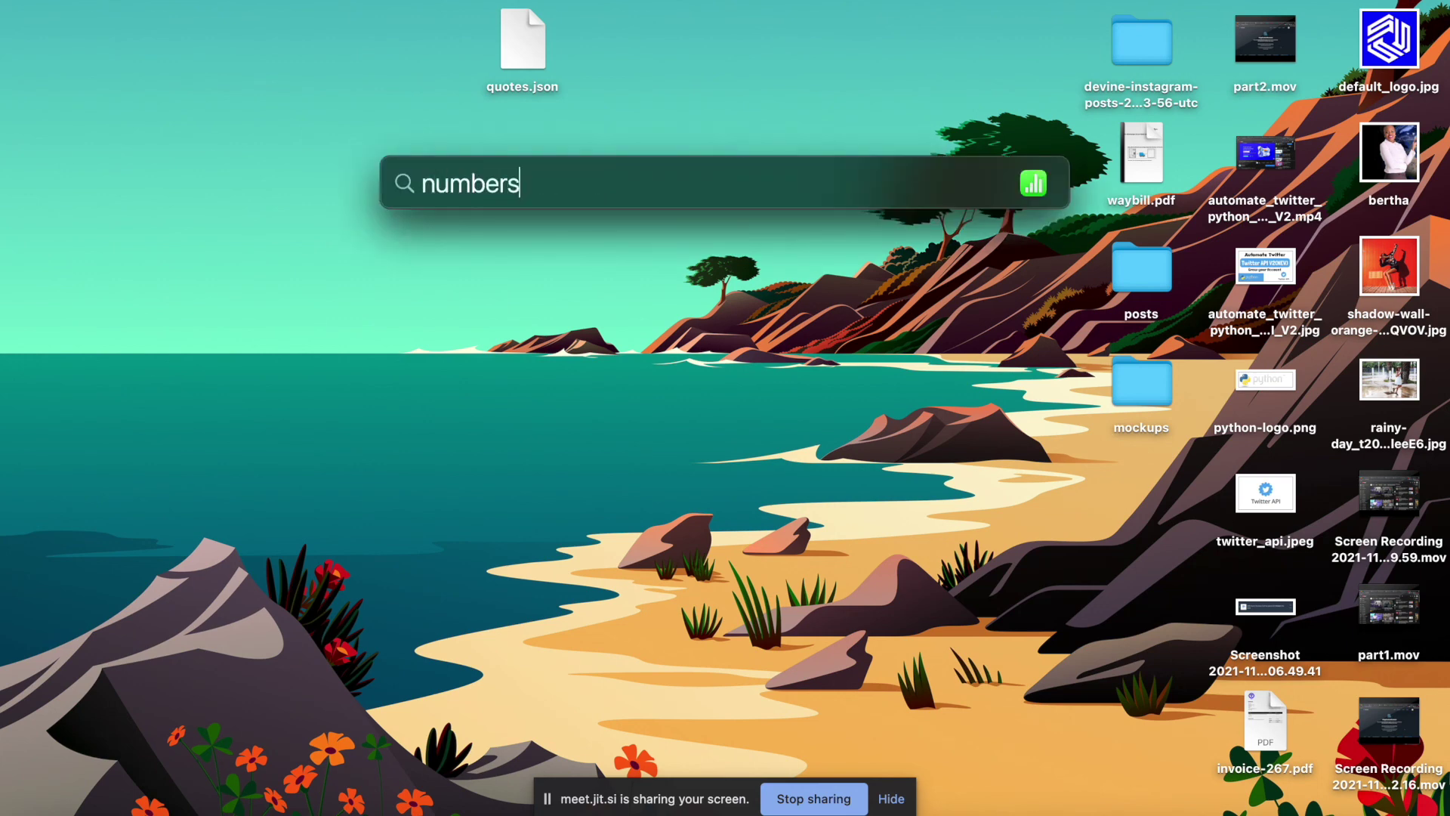
key(Return)
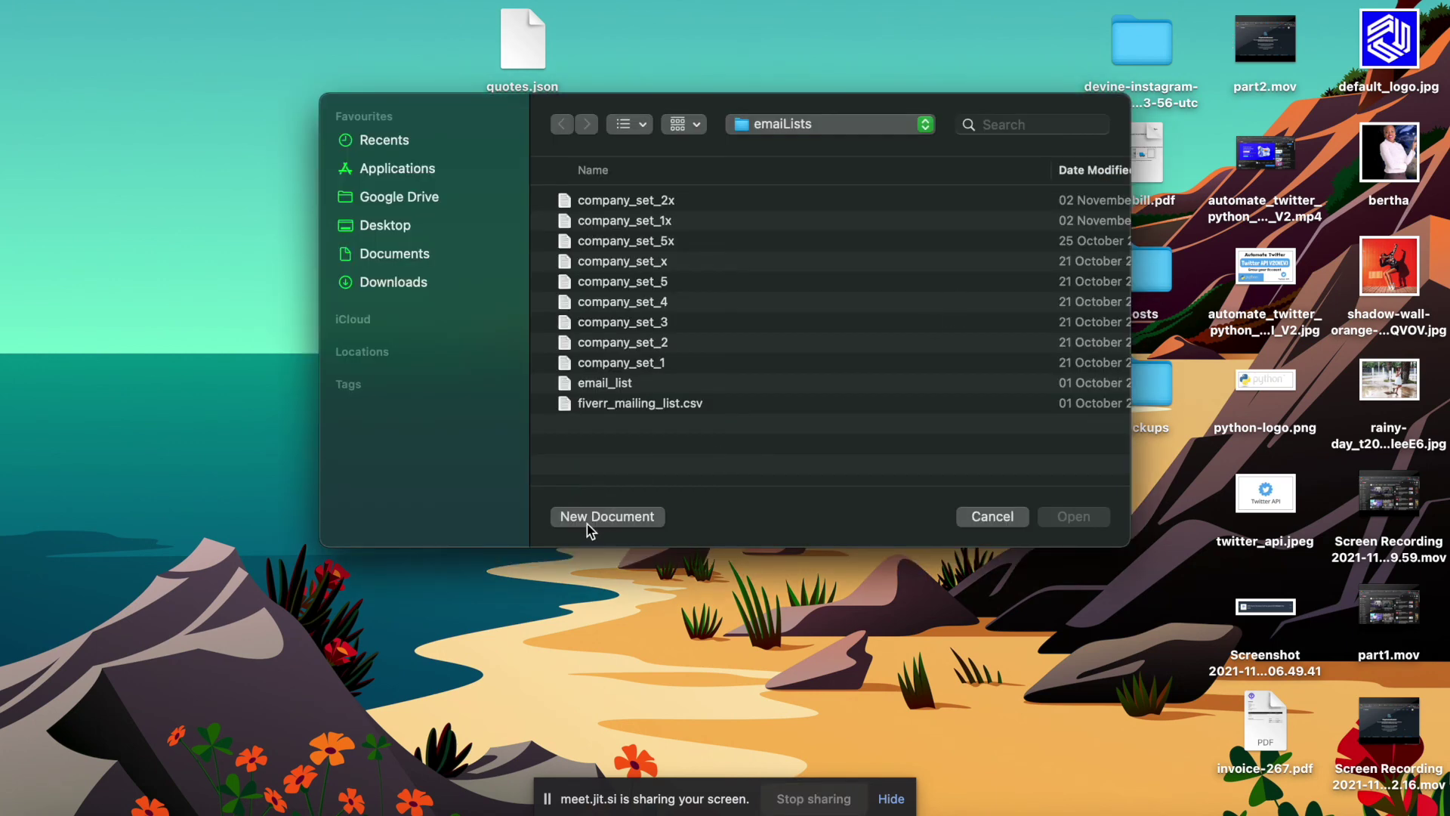
click(587, 524)
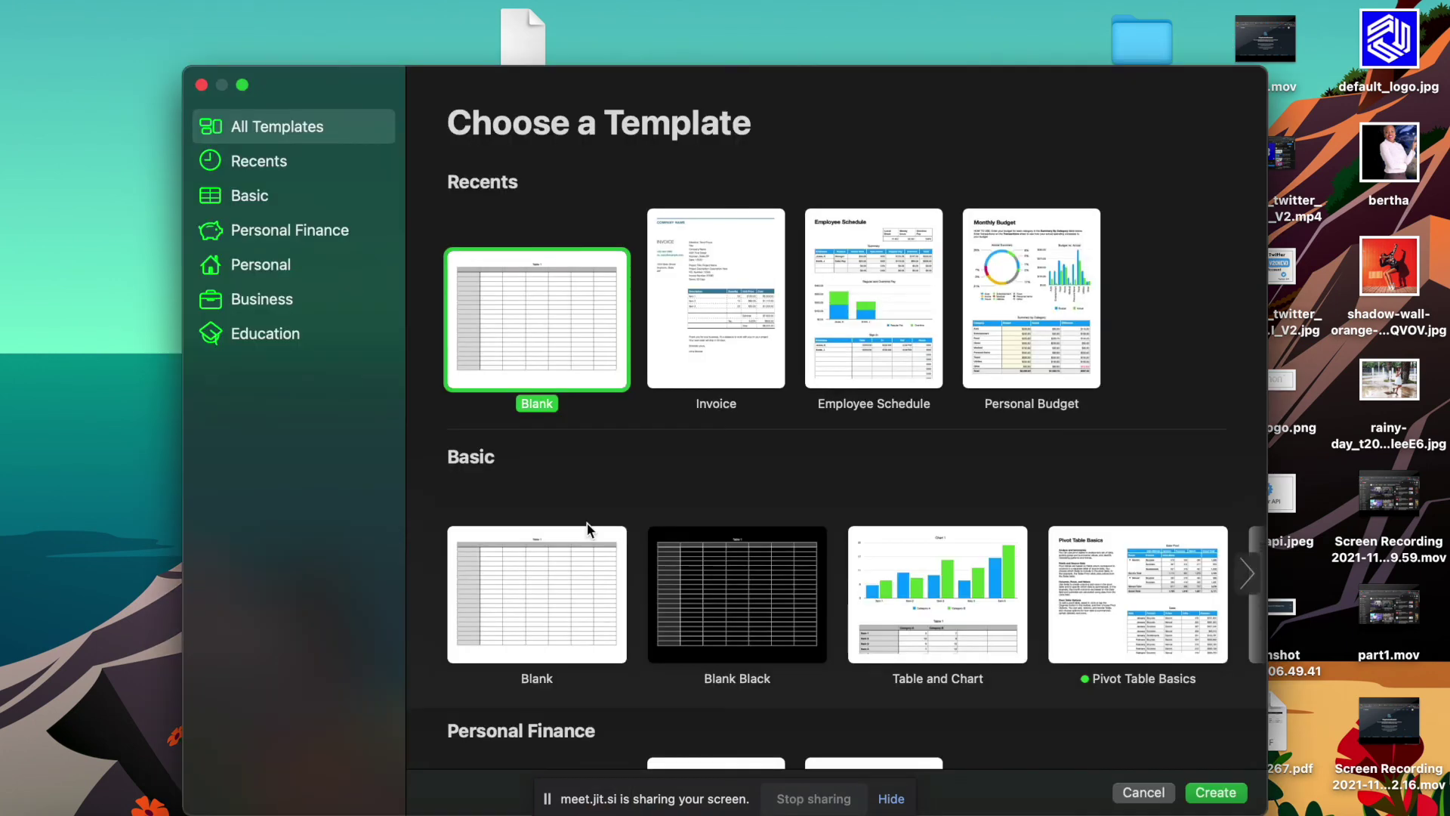
double_click(568, 324)
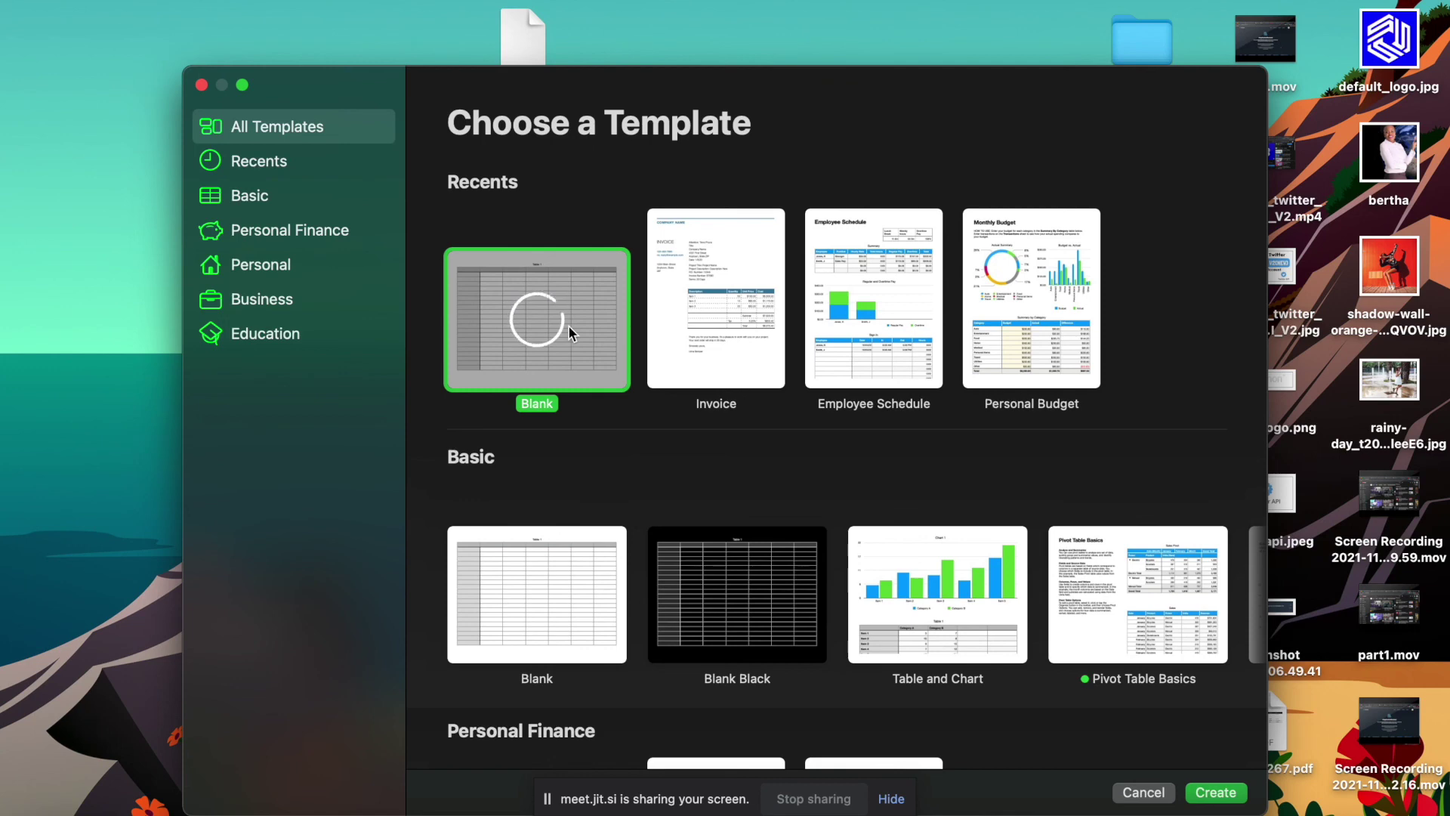
scroll(257, 257, up, 1)
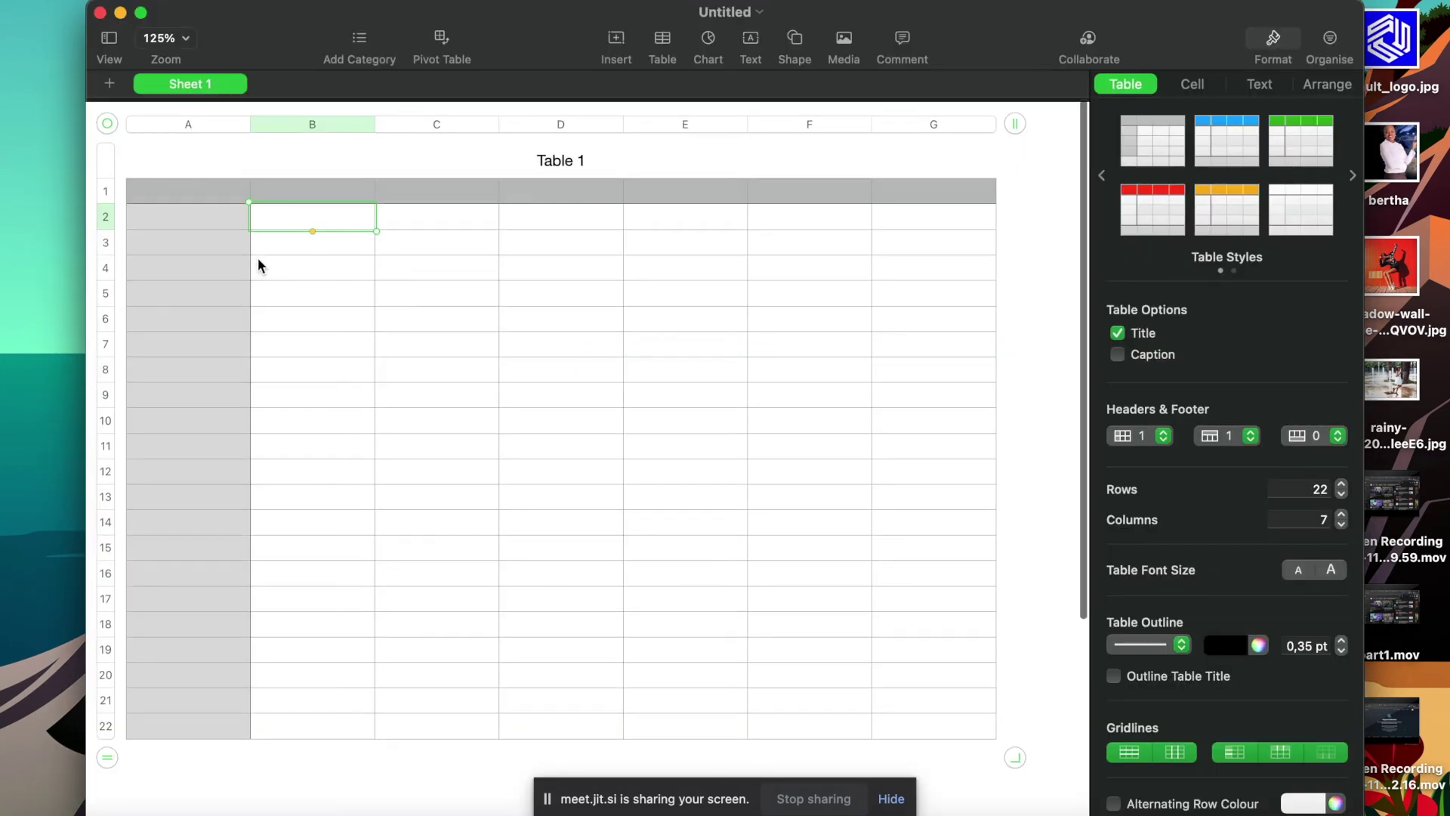
Fill header row A1–E1 with Name, Surname, Email, Phone and Job Des.
scroll(257, 257, down, 2)
scroll(249, 309, up, 3)
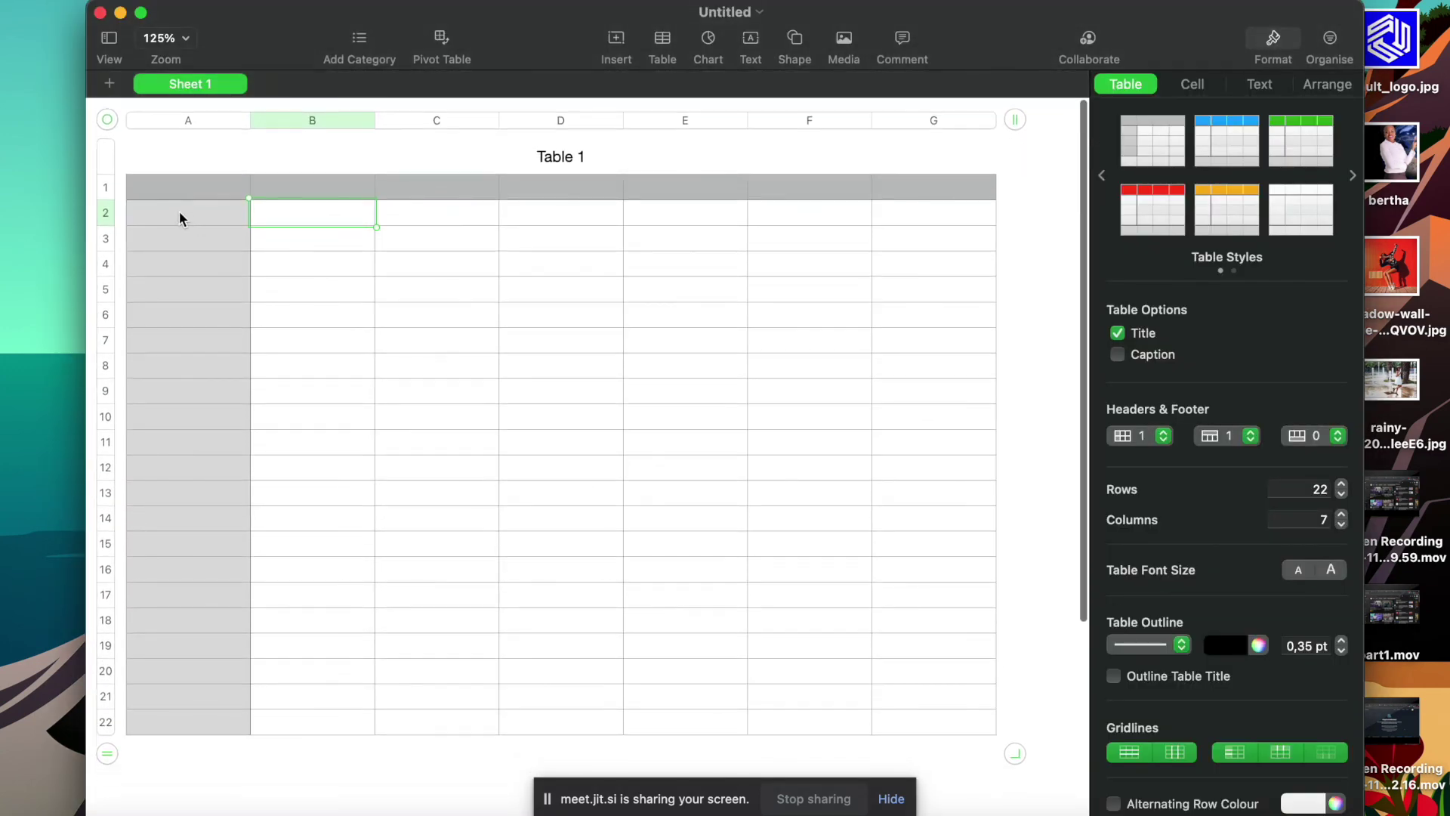
click(164, 186)
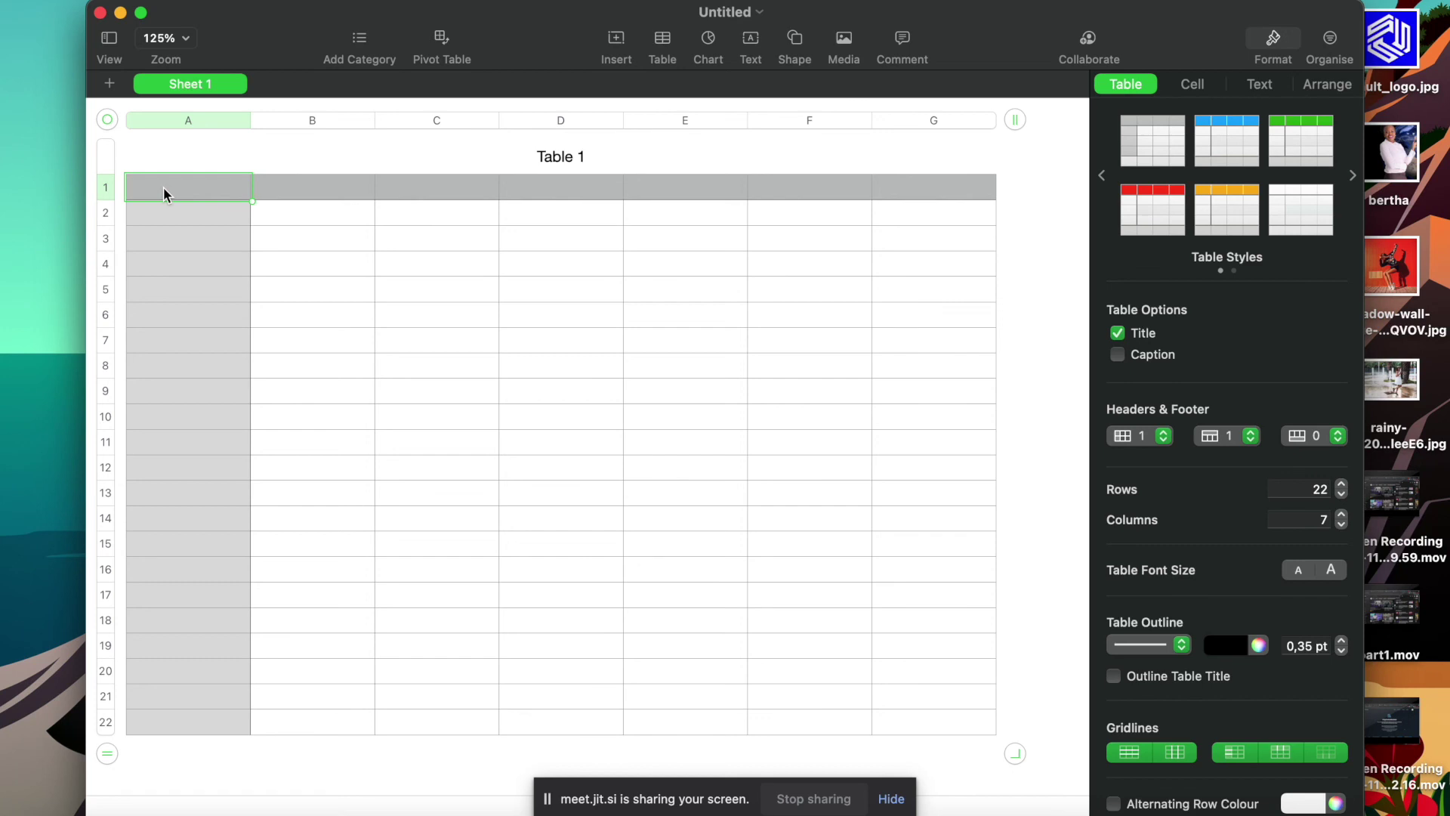
text(Name)
key(Tab)
text(Surname)
key(Tab)
text(Email)
key(Tab)
text(Phone)
key(Tab)
text(Jon)
key(BackSpace)
text(b Des)
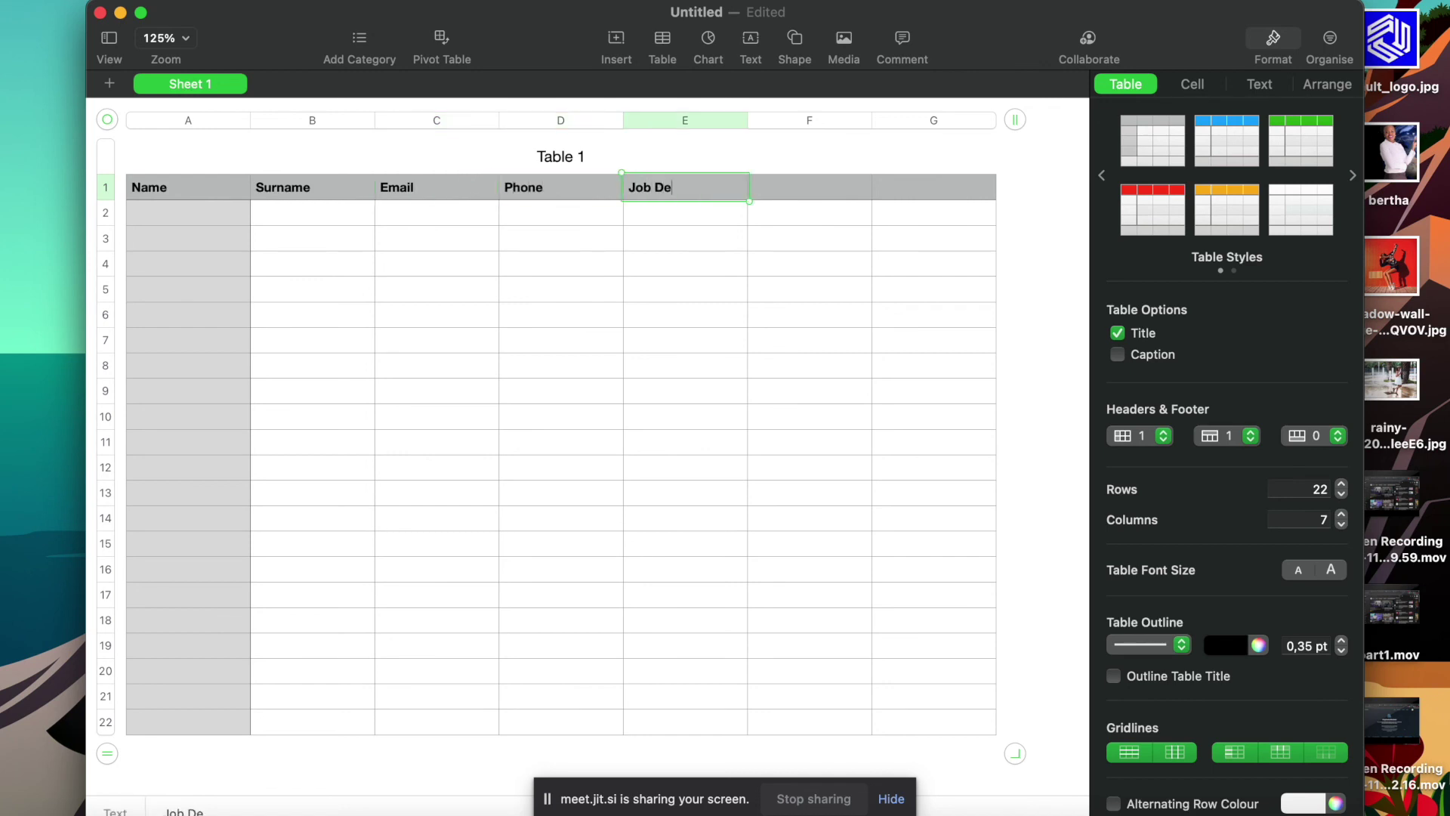
click(149, 155)
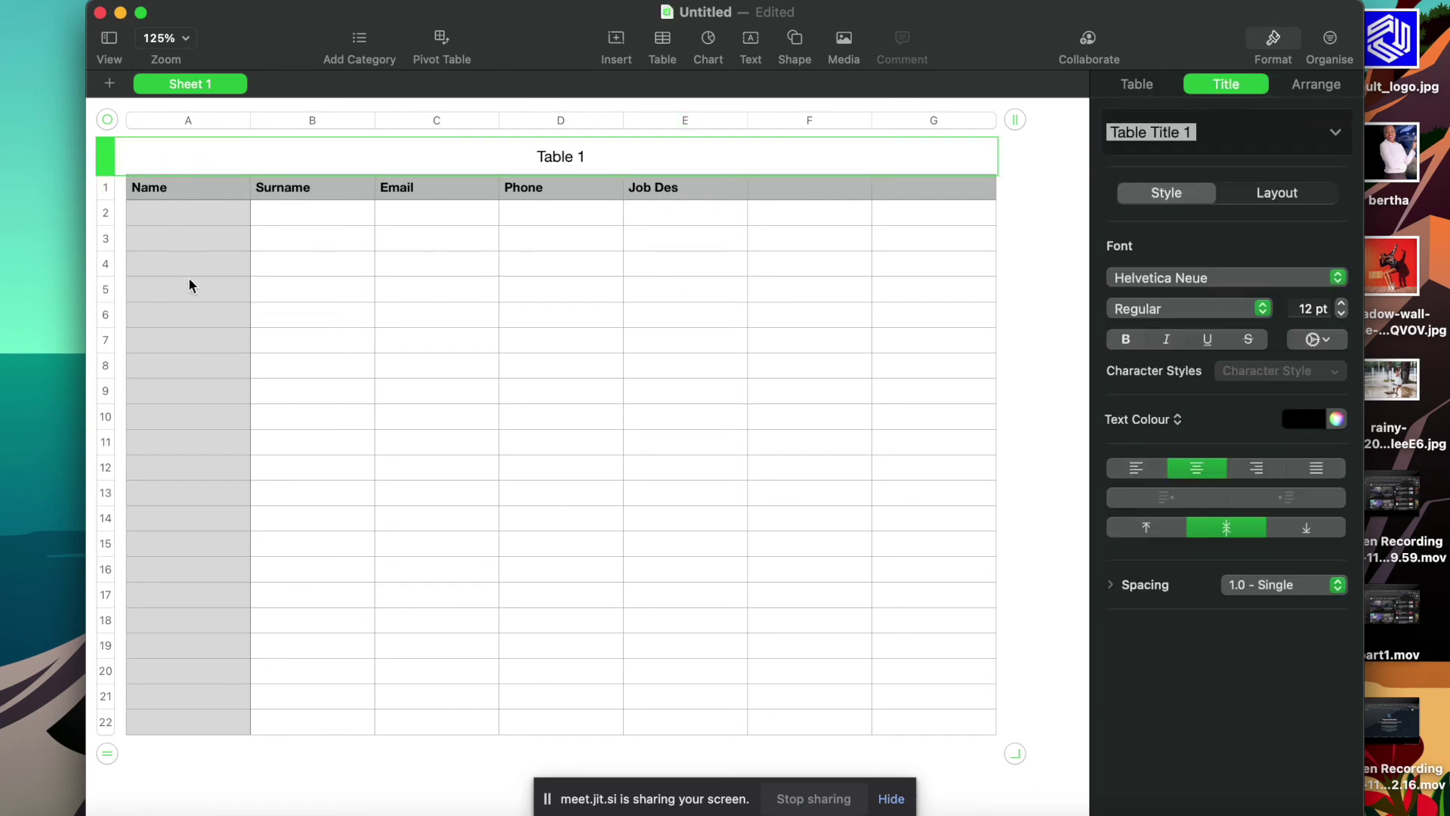
click(678, 188)
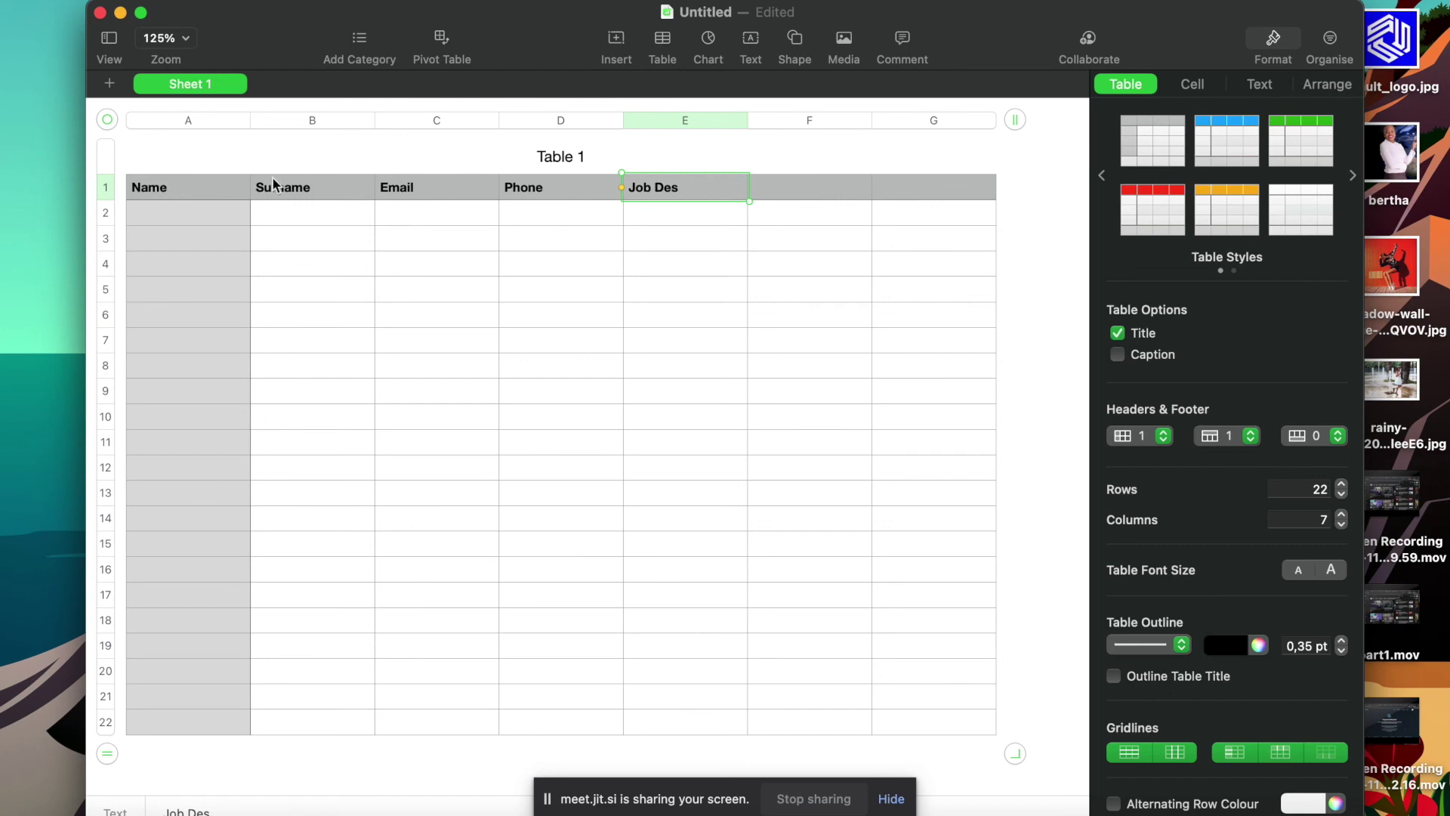
Enter two sample first names in cells A2 and A3 under Name.
click(179, 221)
text(Bertha)
click(176, 237)
text(Try)
click(217, 294)
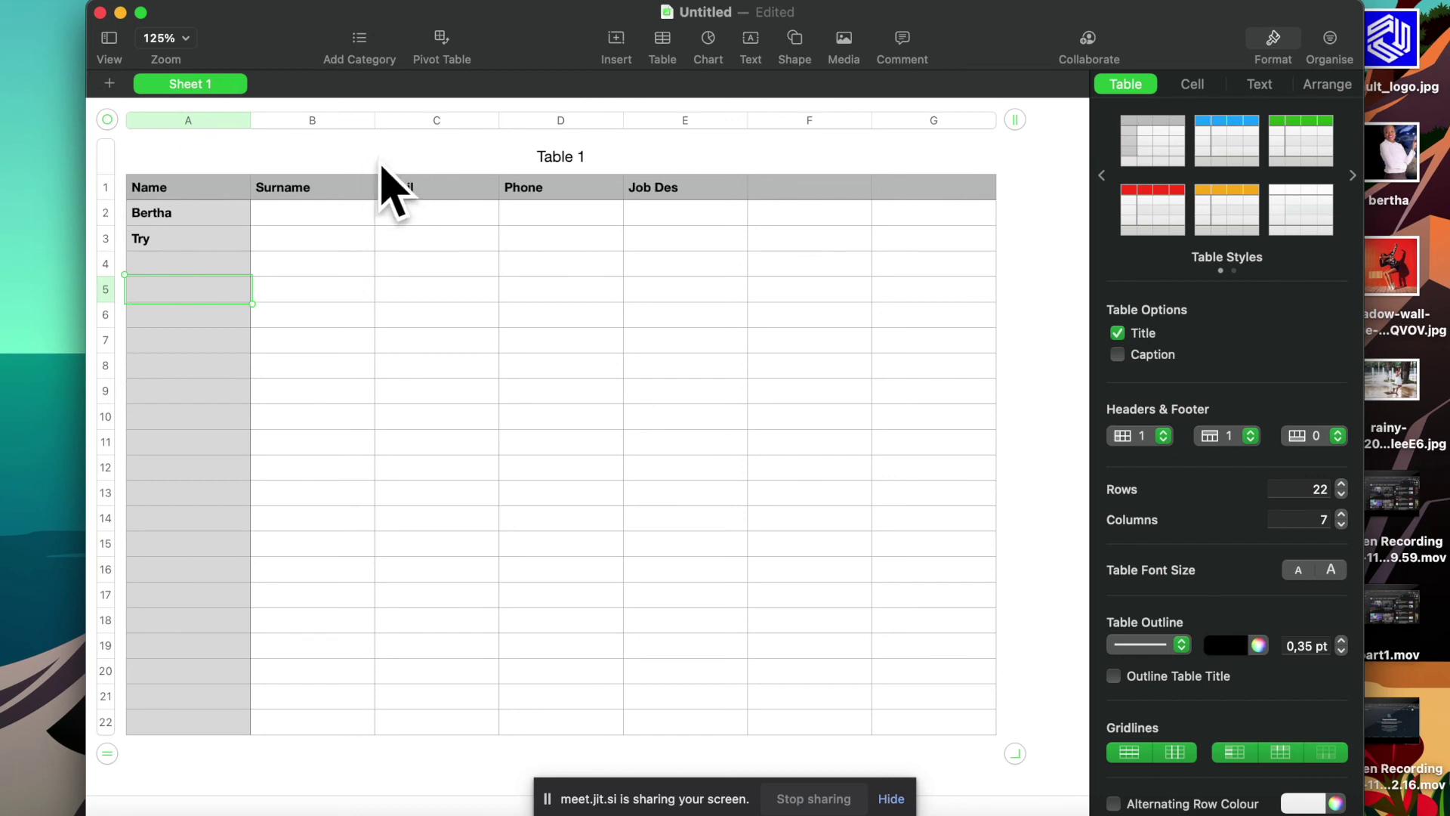
click(136, 1)
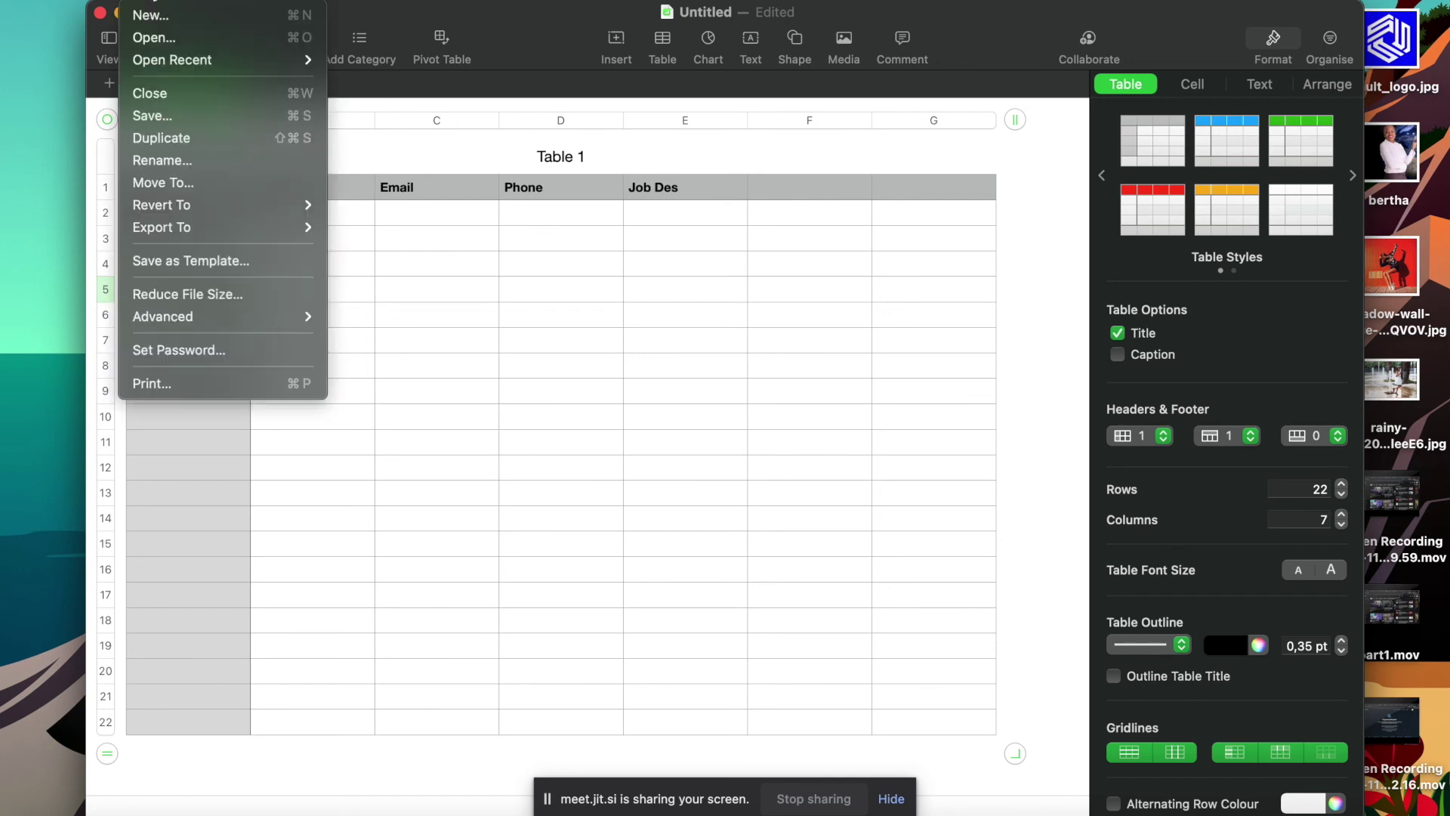
mouse_move(168, 206)
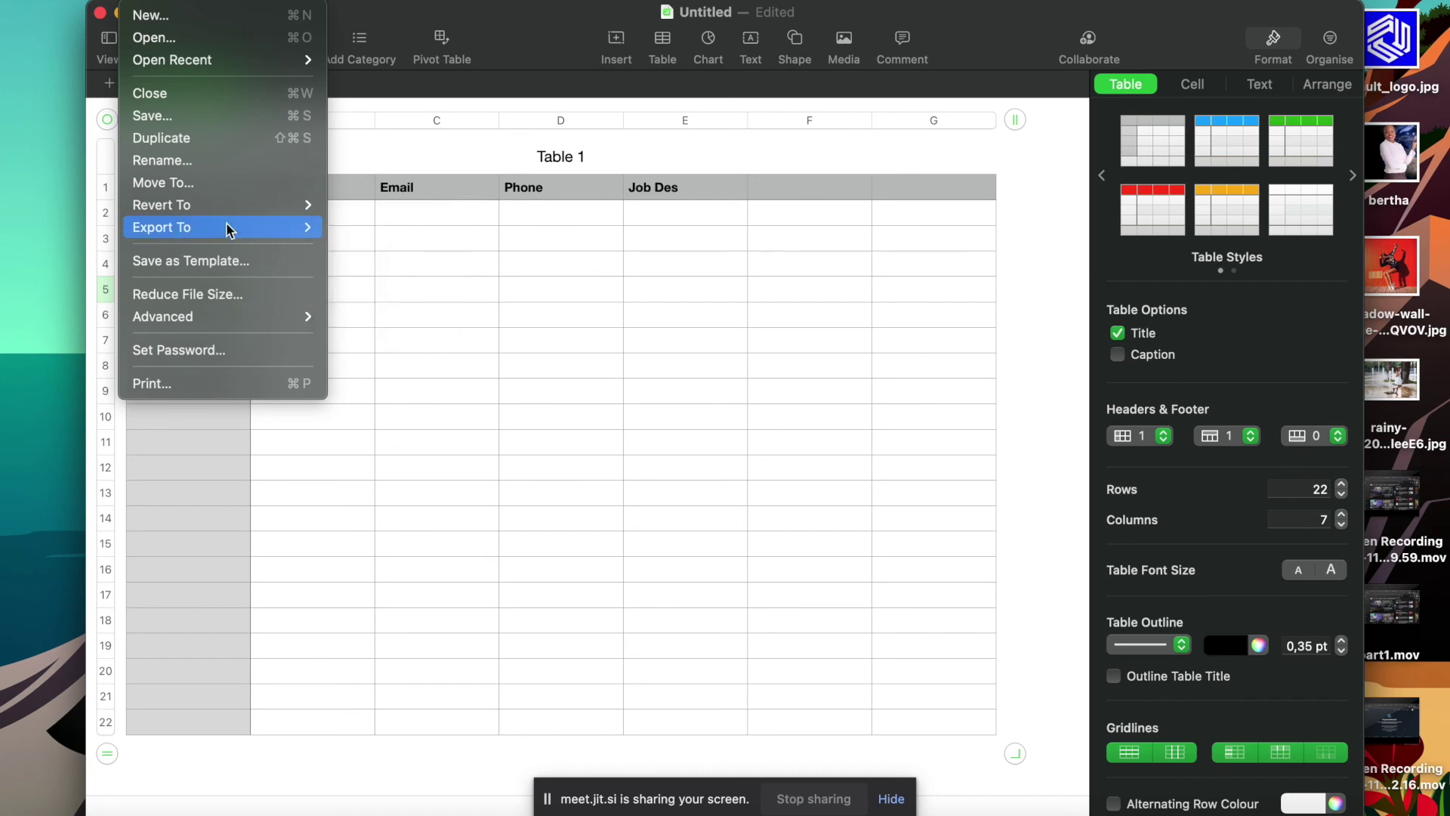
click(370, 147)
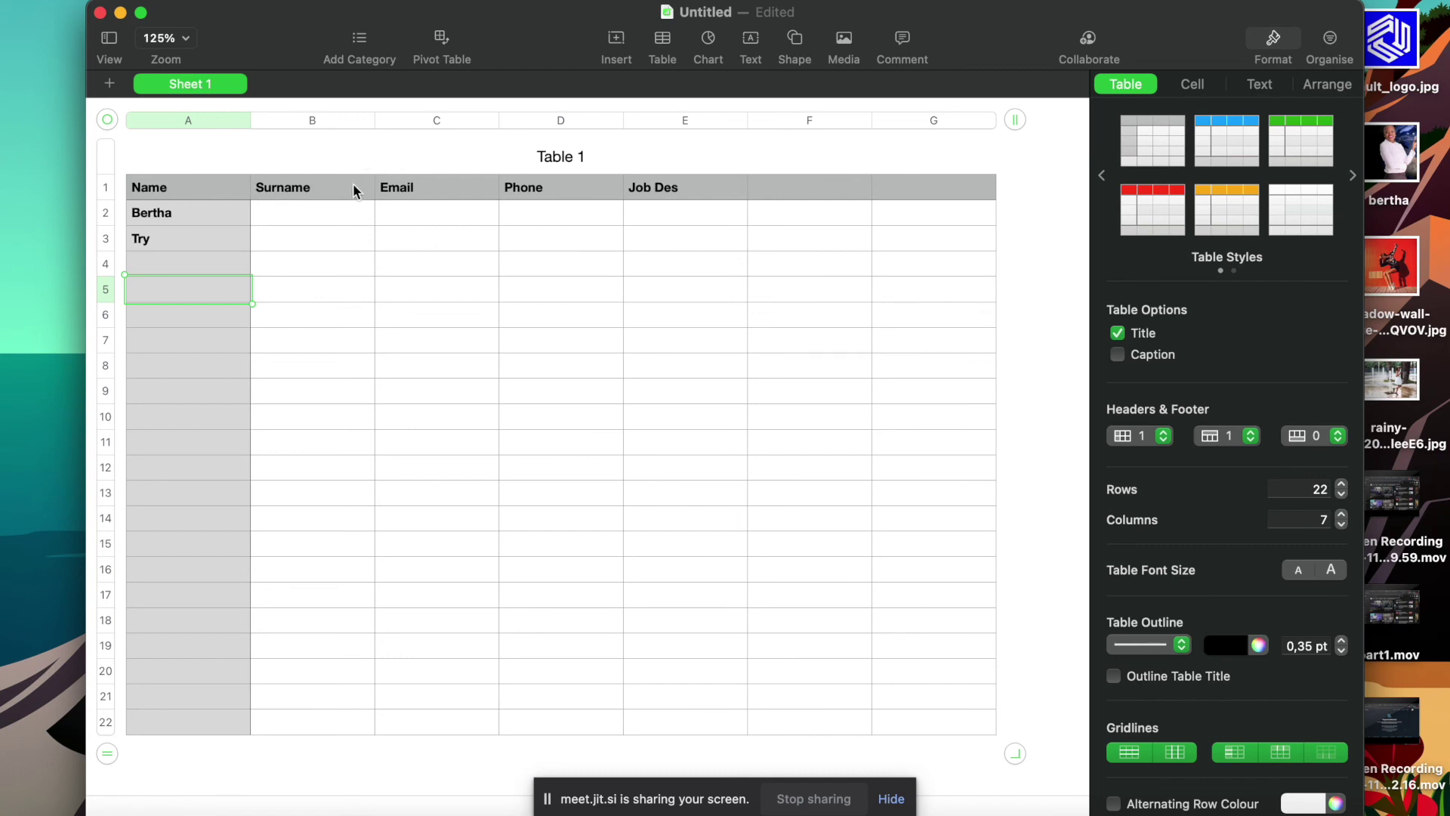
Select cell B2, then switch to the neighbouring desktop with the Skhokho browser page.
click(322, 219)
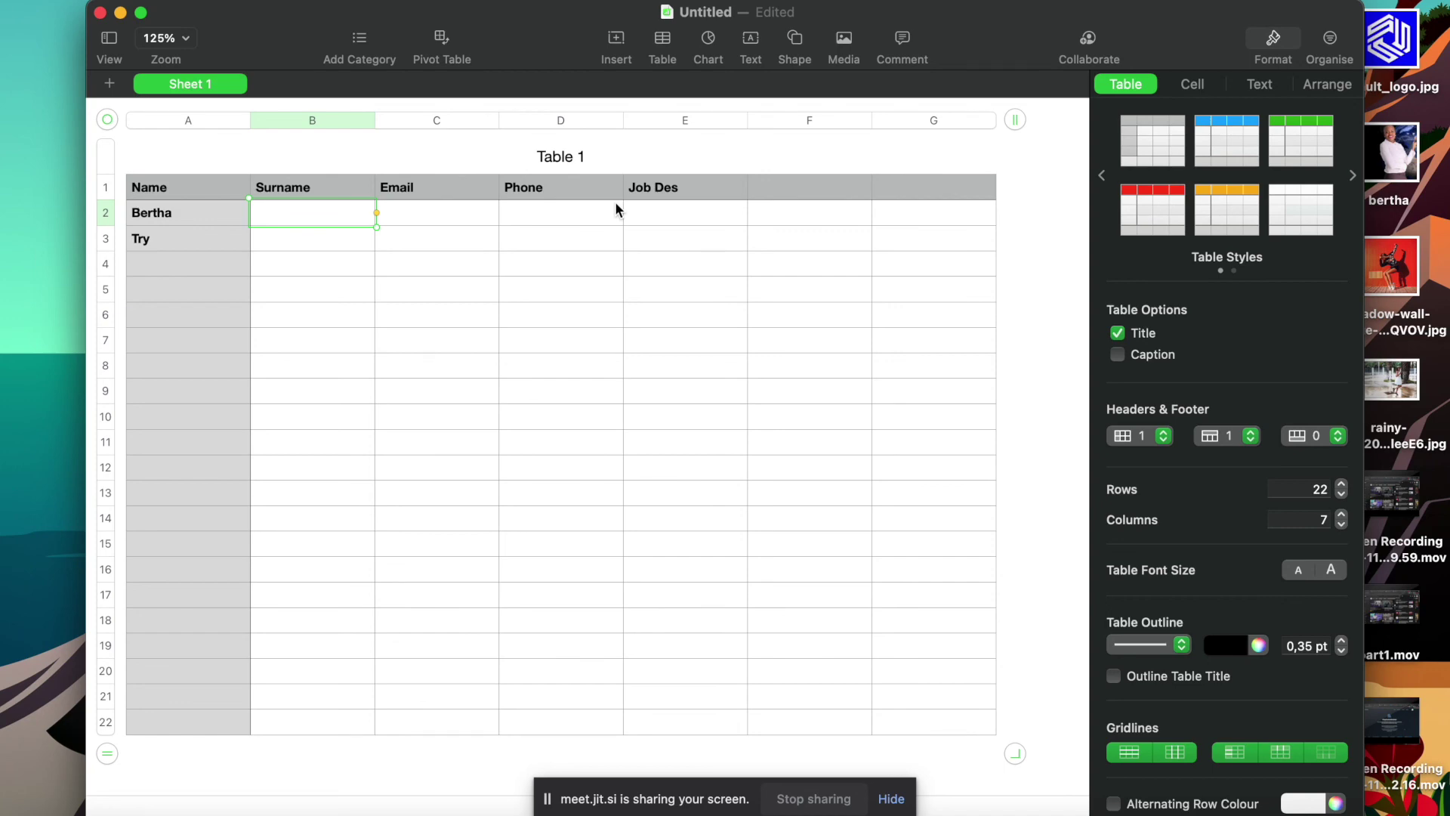
key(ctrl+Left)
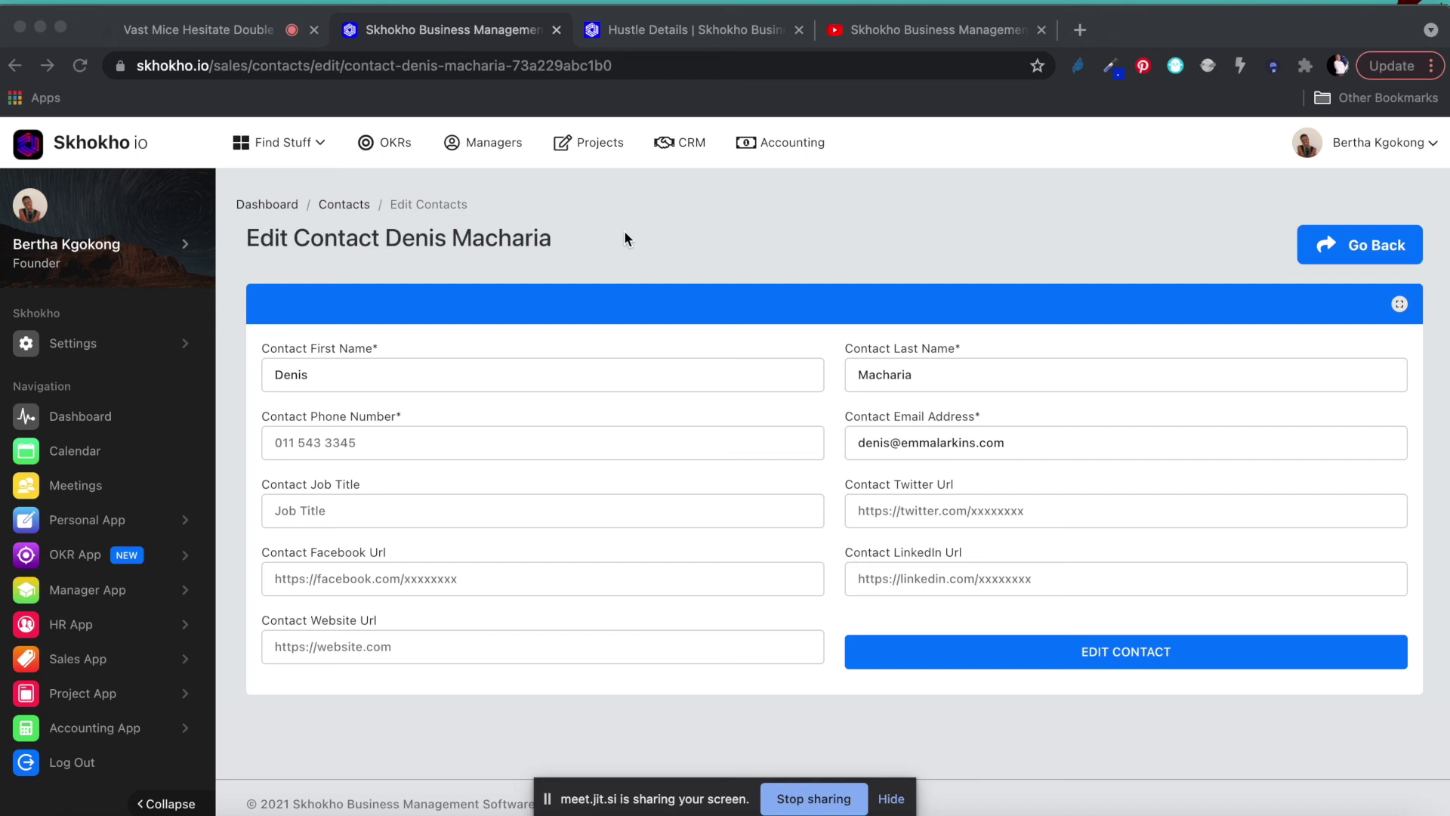
click(816, 805)
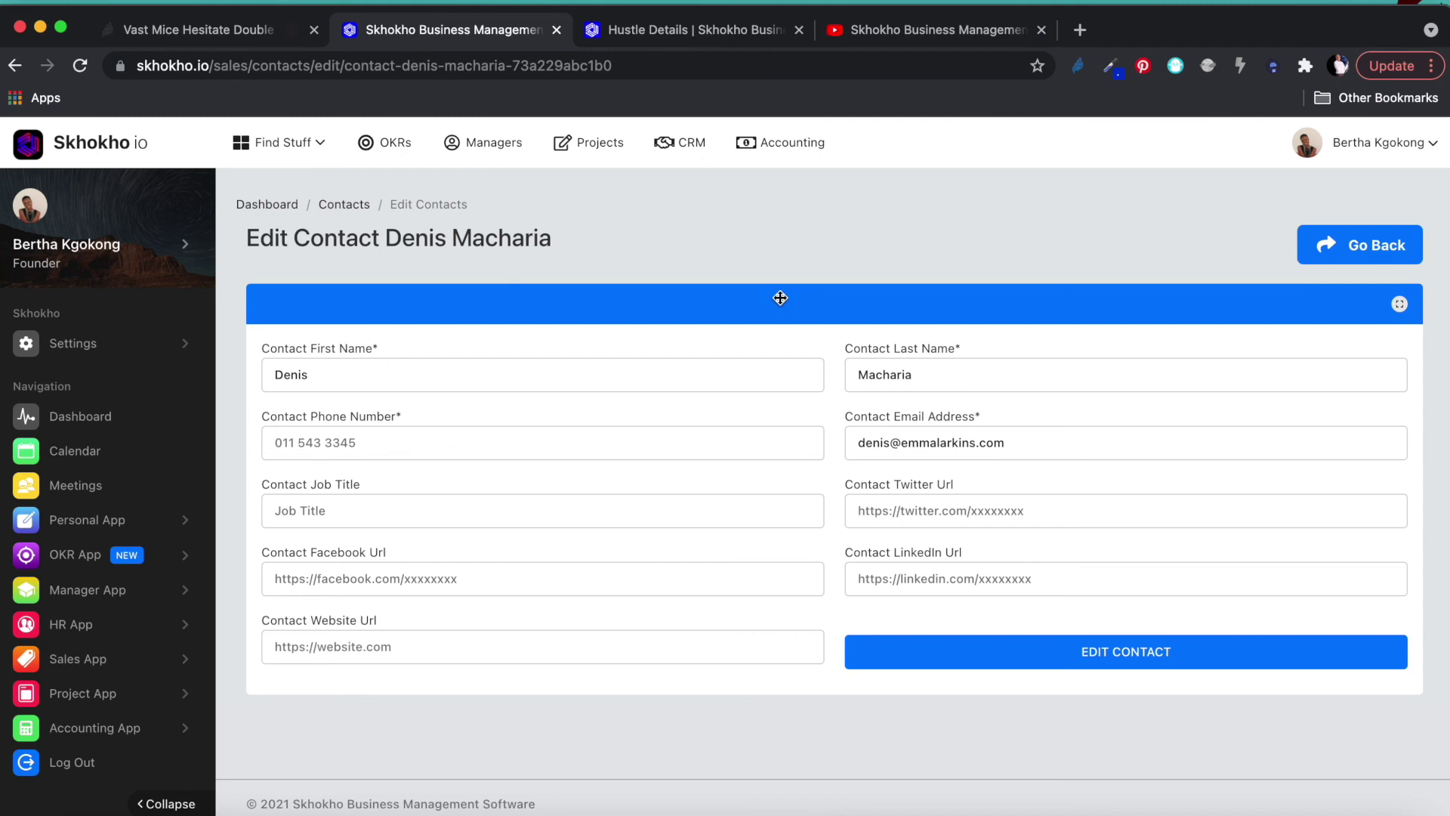
click(240, 32)
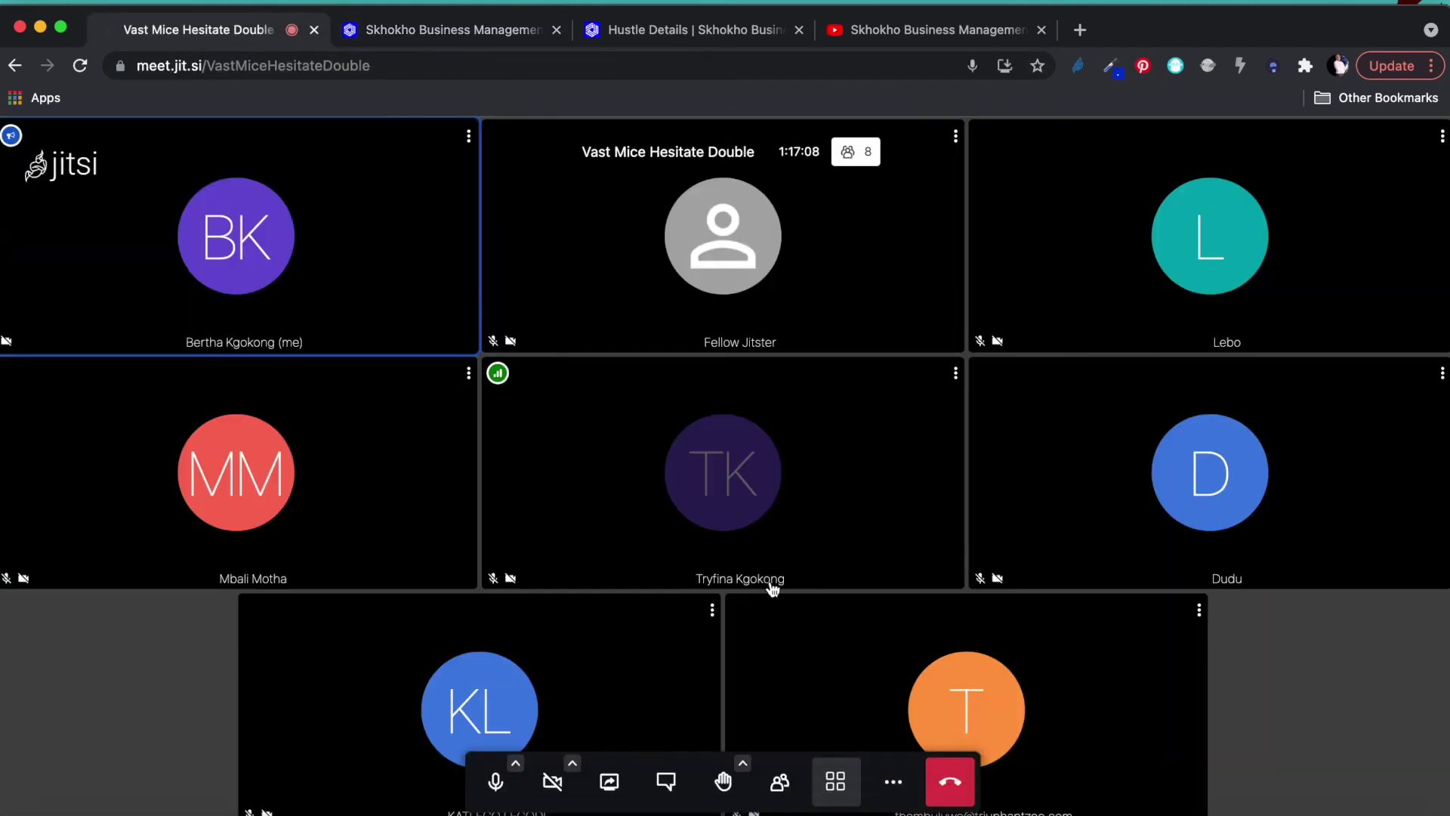